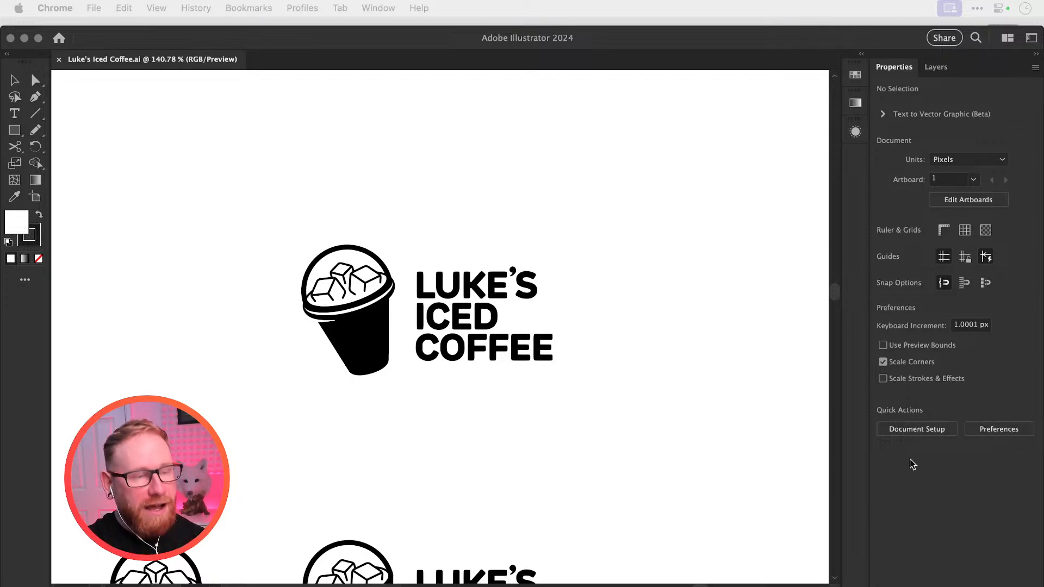
Switch to Illustrator and fit the whole artboard in view to survey all the Luke's Iced Coffee logo concepts
left_click(394, 109)
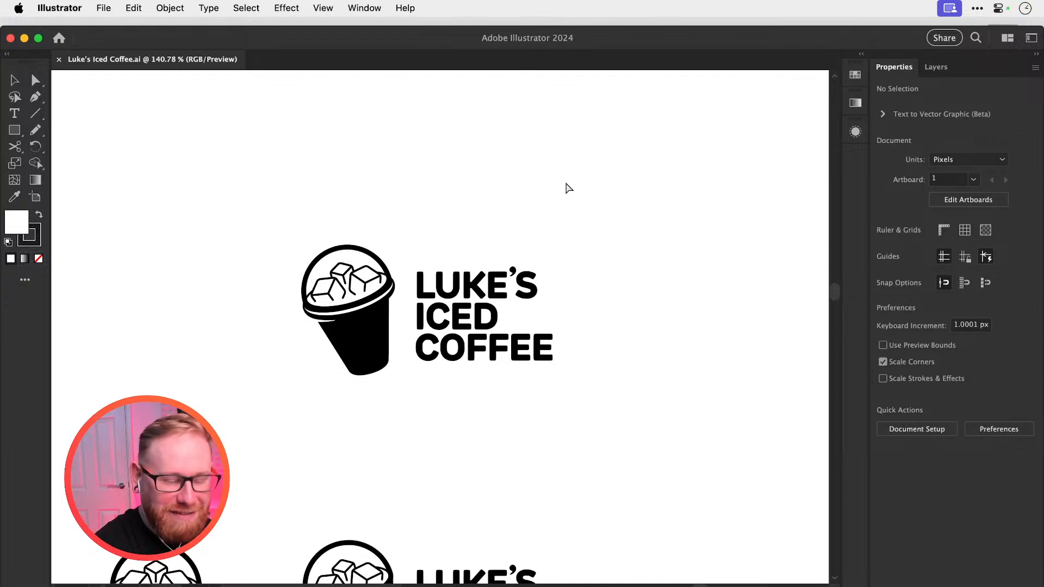
key("super+minus")
key("super+minus")
key("super+minus")
key("super+minus")
key("super+minus")
key("super+minus")
key("super+minus")
key("super+minus")
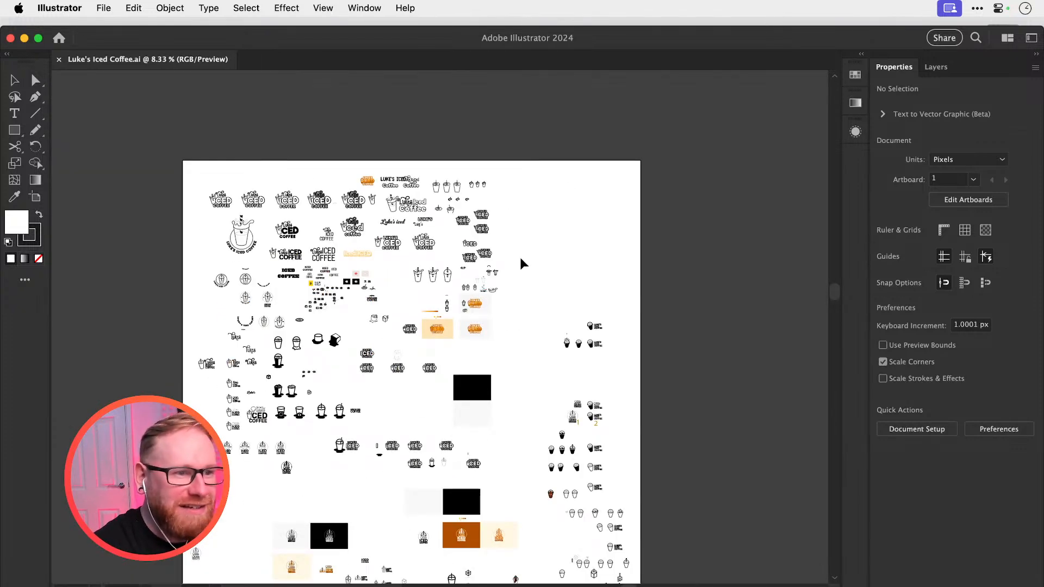
key("super+0")
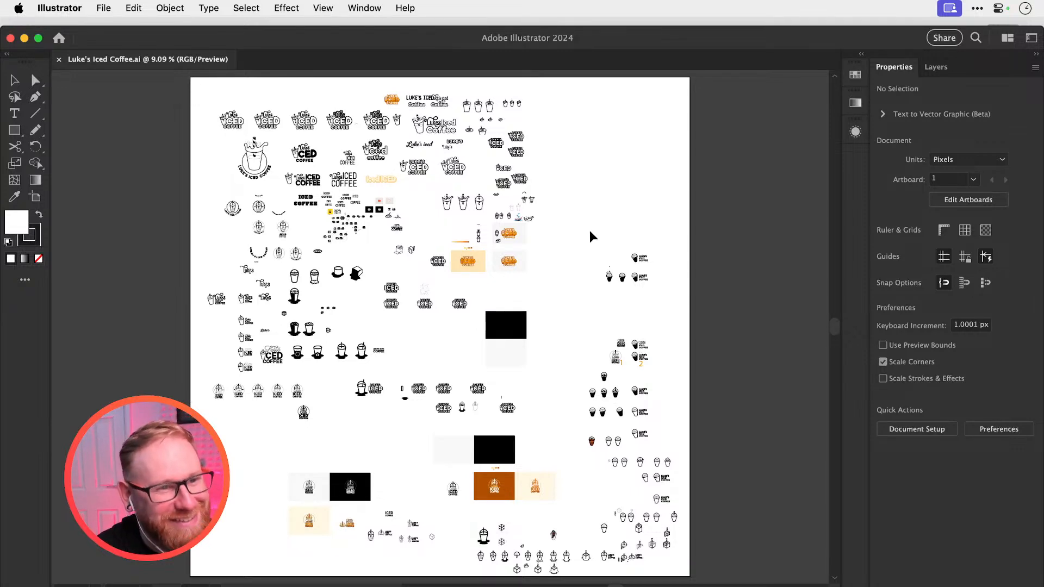
Examine the lower tilted-cup logo up close and compare it with the upright cup variants beside it
key("z")
left_click_drag(657, 256, 887, 451)
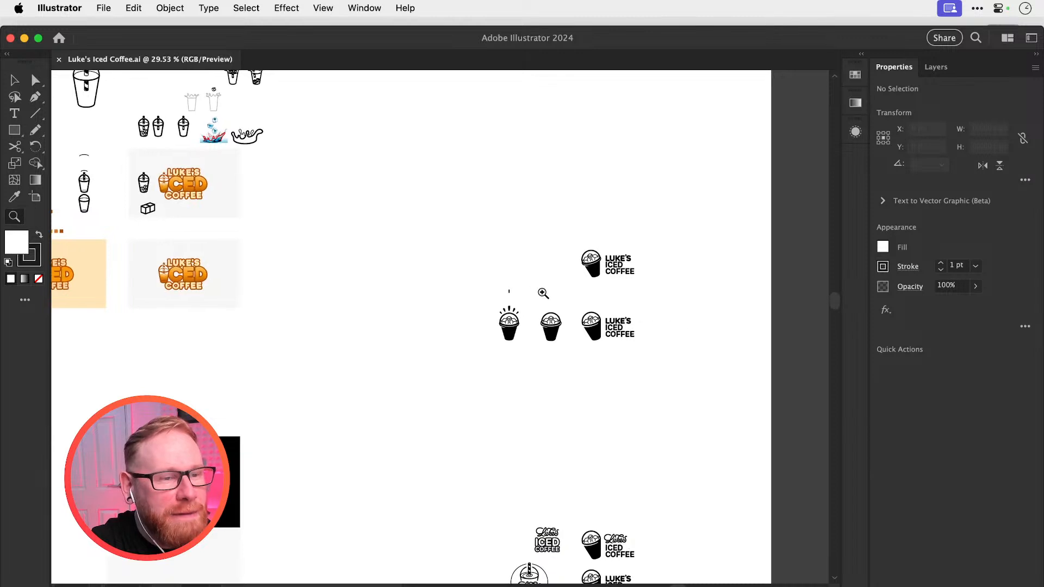
left_click_drag(543, 293, 715, 496)
left_click_drag(655, 456, 483, 401)
left_click_drag(408, 371, 527, 410)
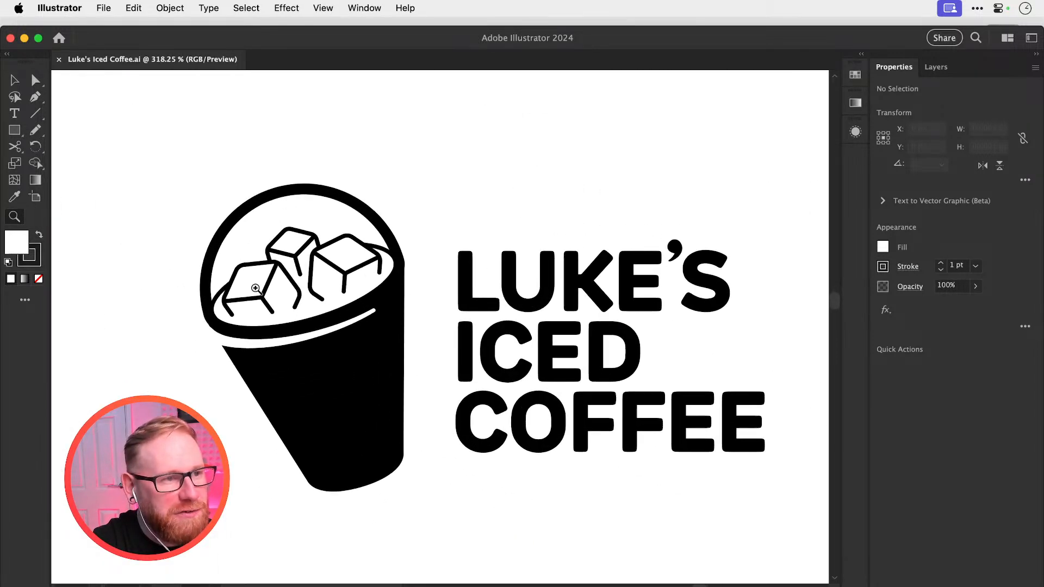
key("v")
key("super+minus")
key("super+minus")
key("super+minus")
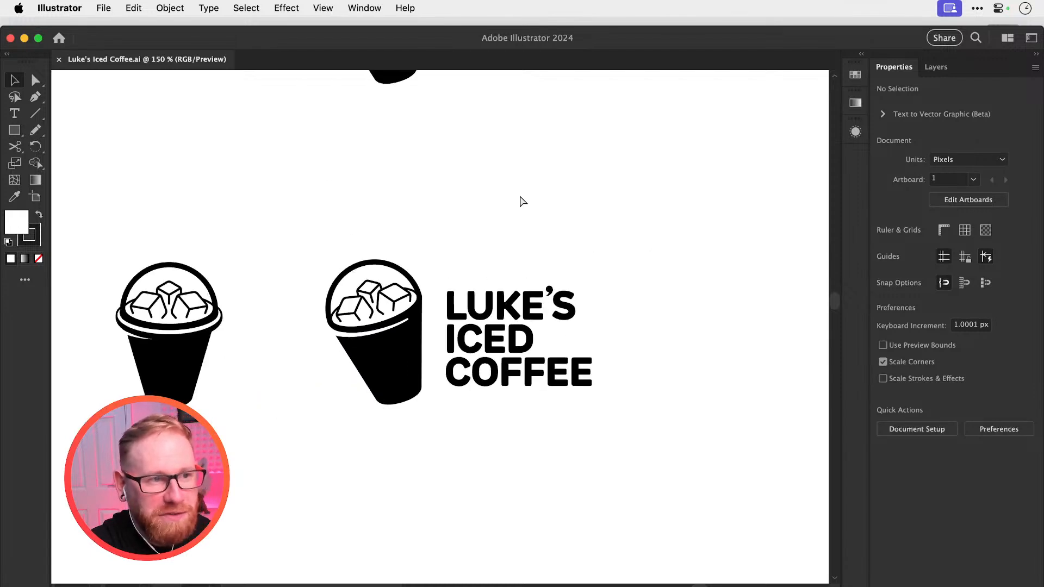
key("super+minus")
scroll(465, 289, "left", 4)
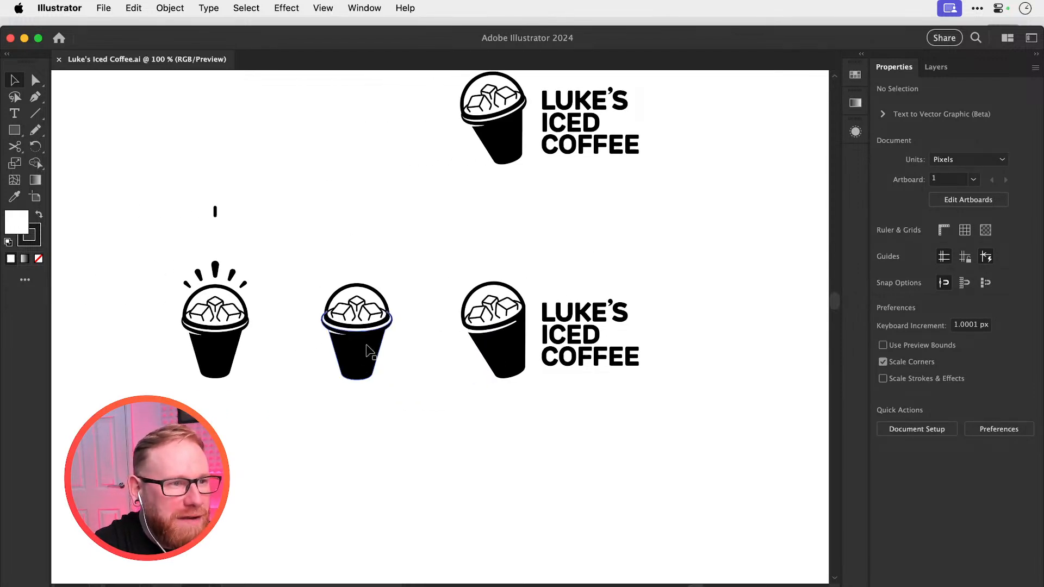
key("z")
left_click_drag(331, 329, 375, 344)
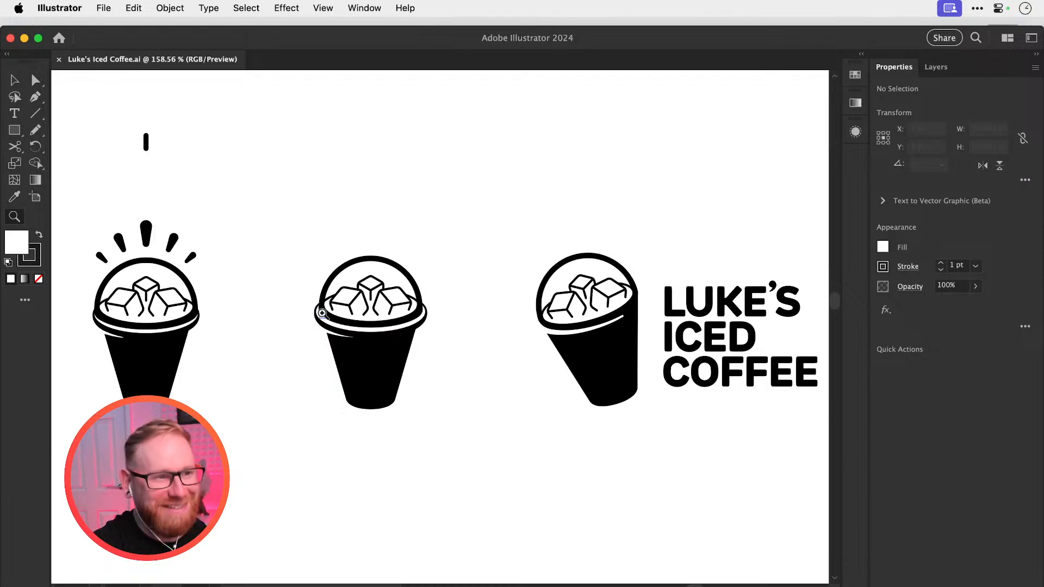
Examine the uppermost tilted-cup logo with the protruding lid rim, including its ice cubes and three-line lettering
left_click_drag(544, 162, 504, 381)
left_click_drag(567, 317, 517, 420)
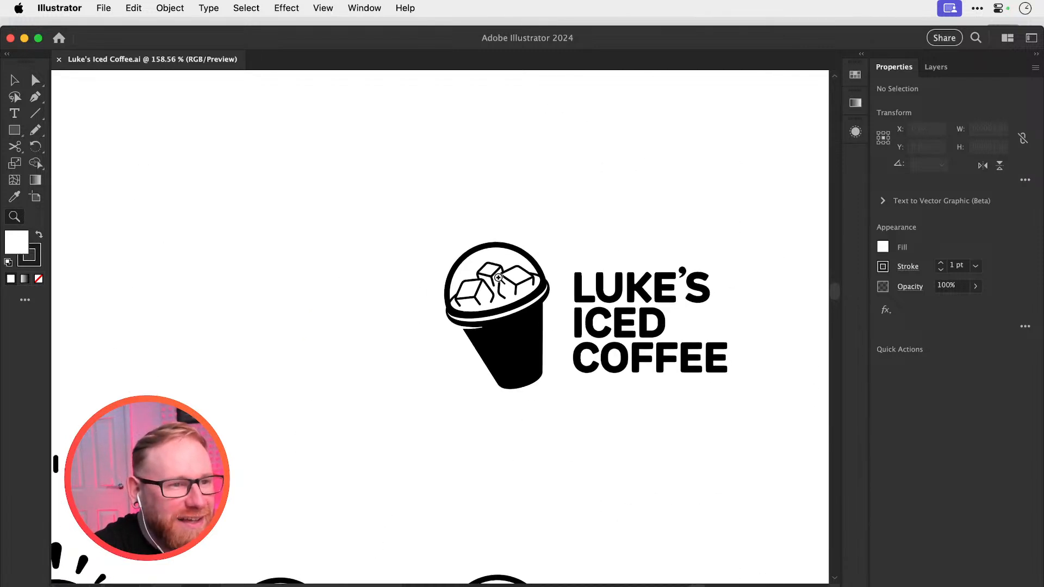
left_click(498, 278)
key("v")
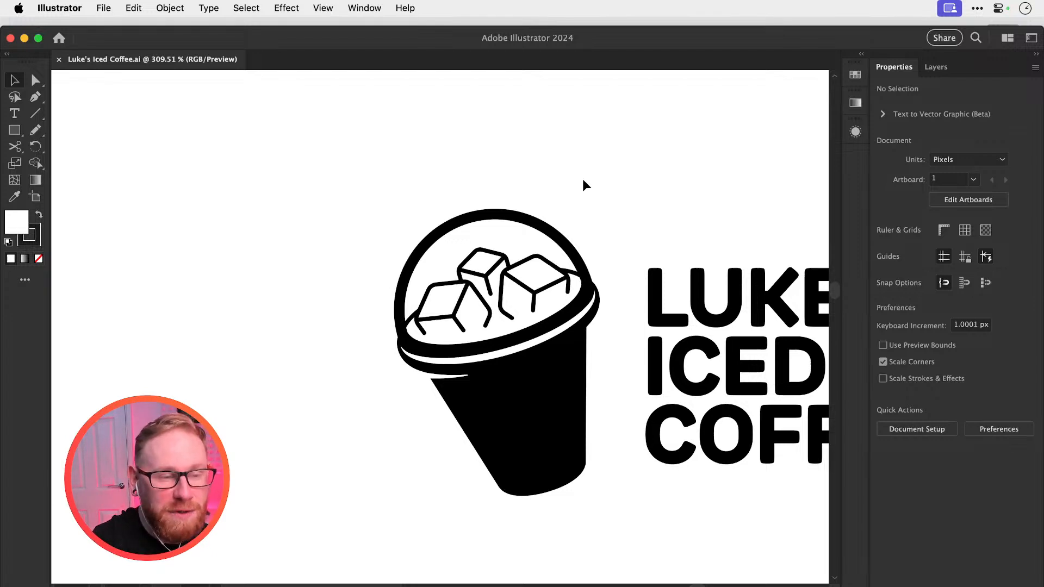
scroll(609, 169, "right", 5)
scroll(612, 172, "right", 3)
scroll(612, 172, "down", 2)
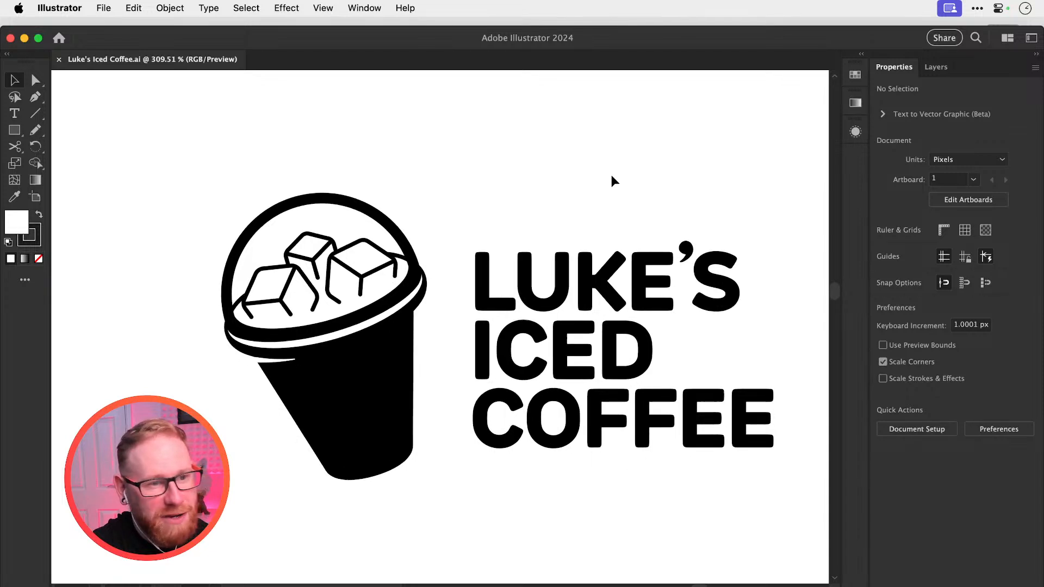
key("super+minus")
key("super+minus")
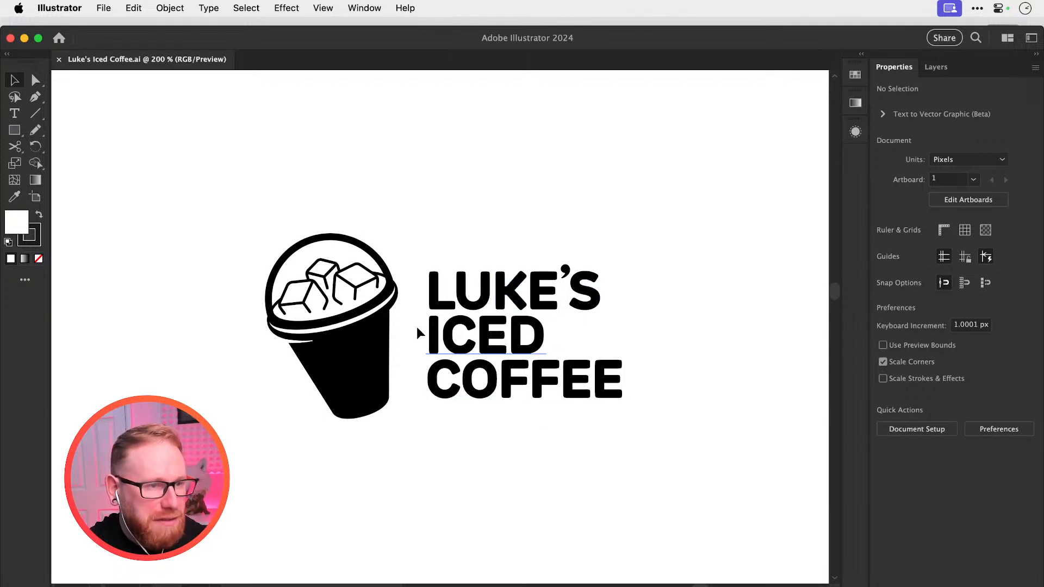
Inspect how the logo's lettering is built, checking the ICED text, the LUKE'S group and the letter outlines
double_click(456, 342)
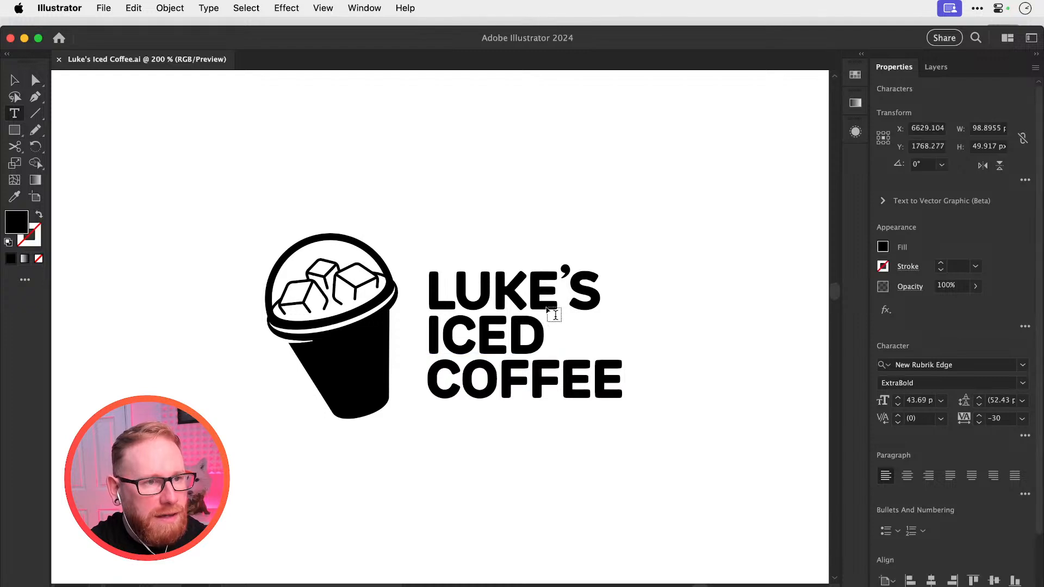
left_click(14, 80)
left_click(503, 287)
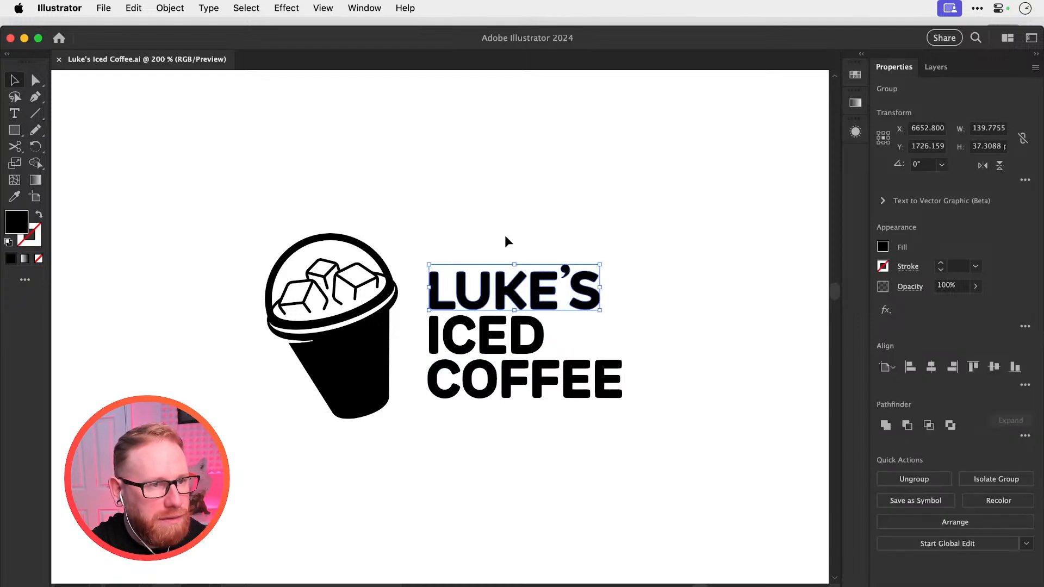
left_click(504, 235)
key("z")
left_click_drag(523, 300, 775, 401)
key("v")
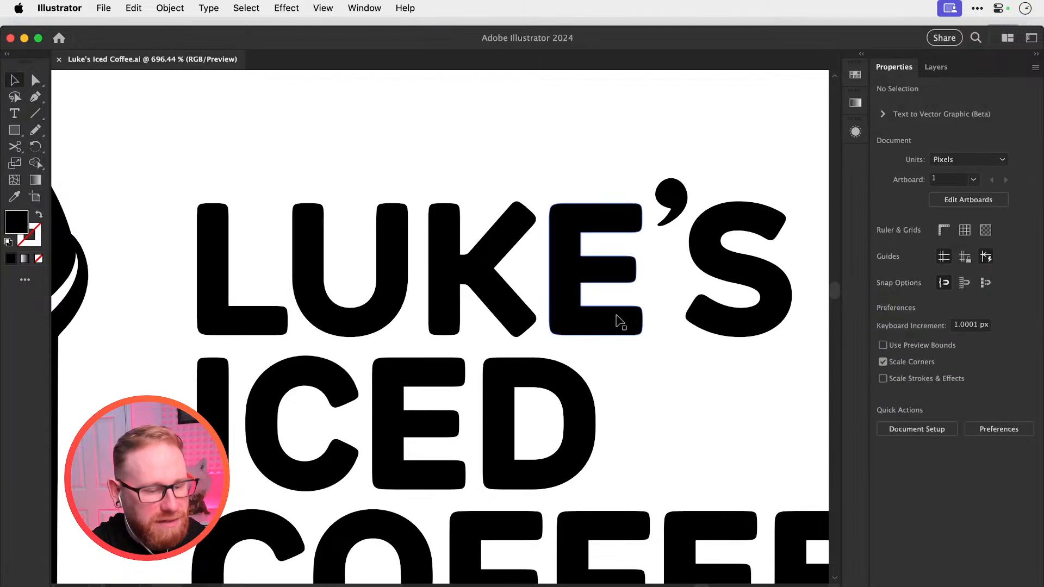
key("super+y")
key("super+y")
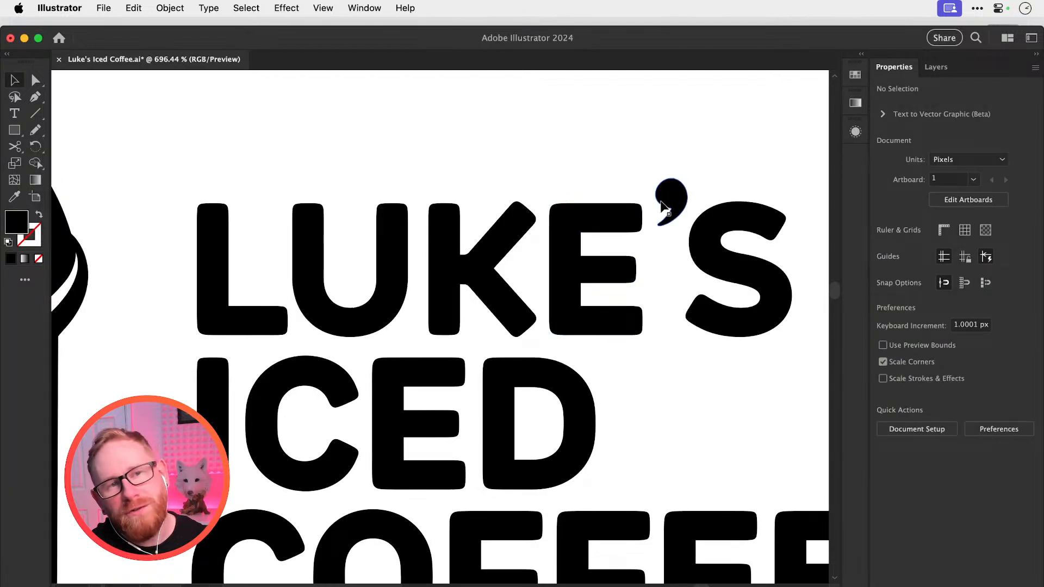
Duplicate the tilted cup without its lettering into the empty area up and to the left of the logo
key("super+minus")
key("super+minus")
key("super+minus")
key("super+minus")
key("super+minus")
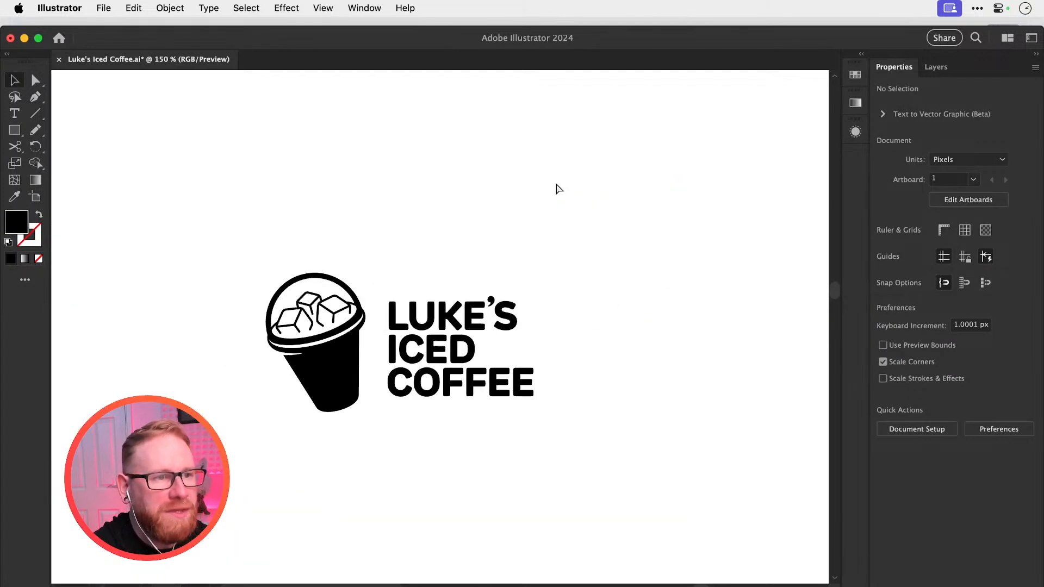
scroll(424, 250, "left", 5)
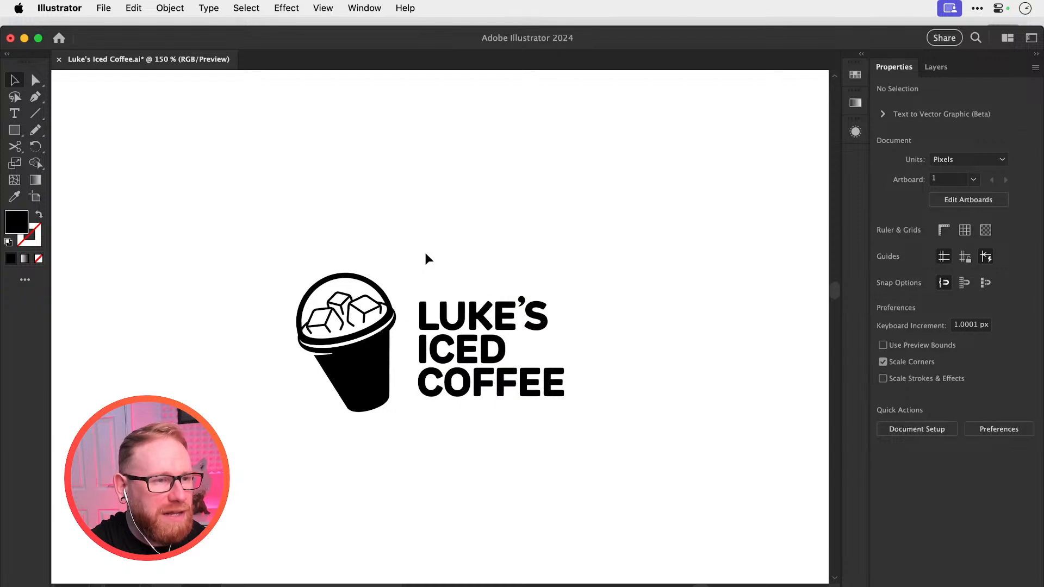
left_click_drag(335, 273, 454, 431)
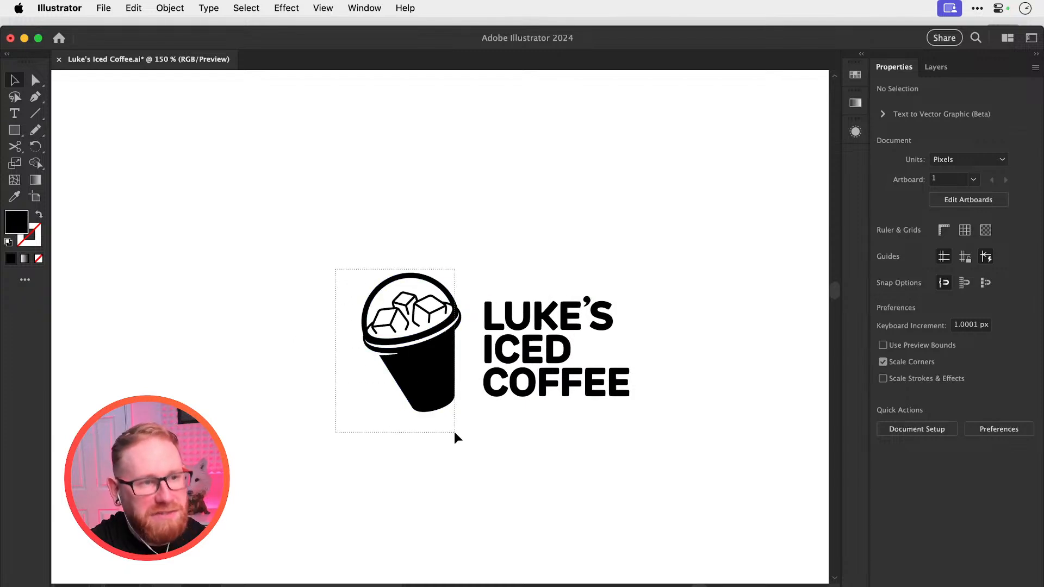
scroll(454, 432, "up", 5)
scroll(454, 431, "left", 4)
left_click_drag(585, 511, 340, 235)
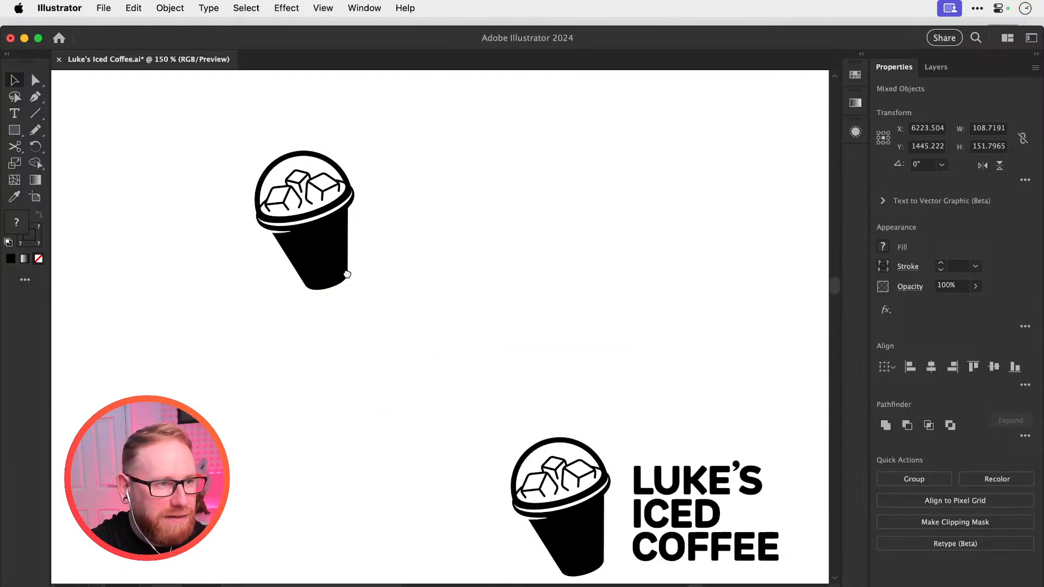
scroll(639, 343, "up", 5)
scroll(639, 343, "left", 5)
left_click(638, 343)
scroll(424, 348, "up", 3)
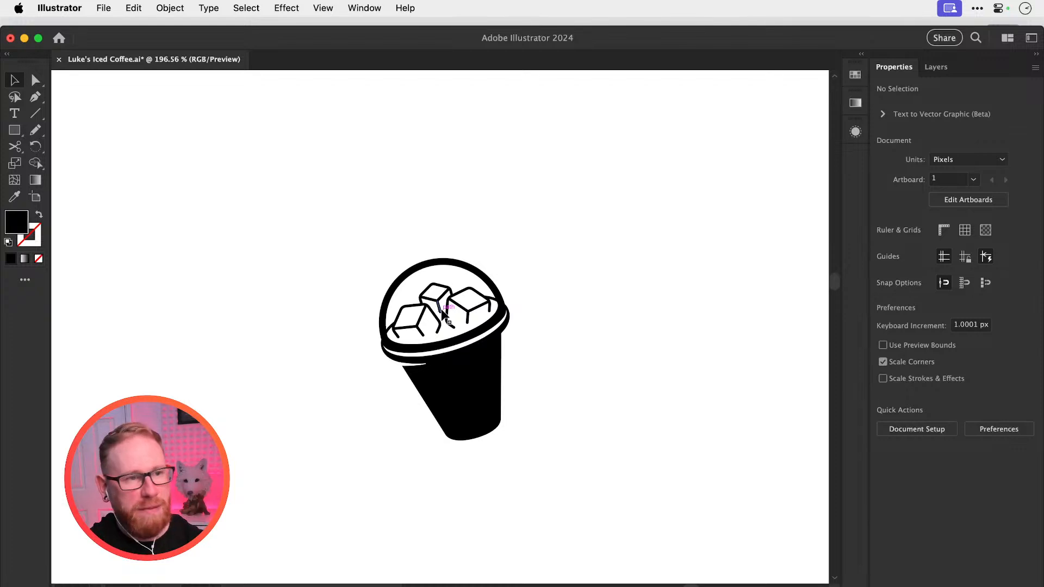
Delete the standalone cup copy and return to the full logo
left_click_drag(343, 247, 563, 515)
key("Delete")
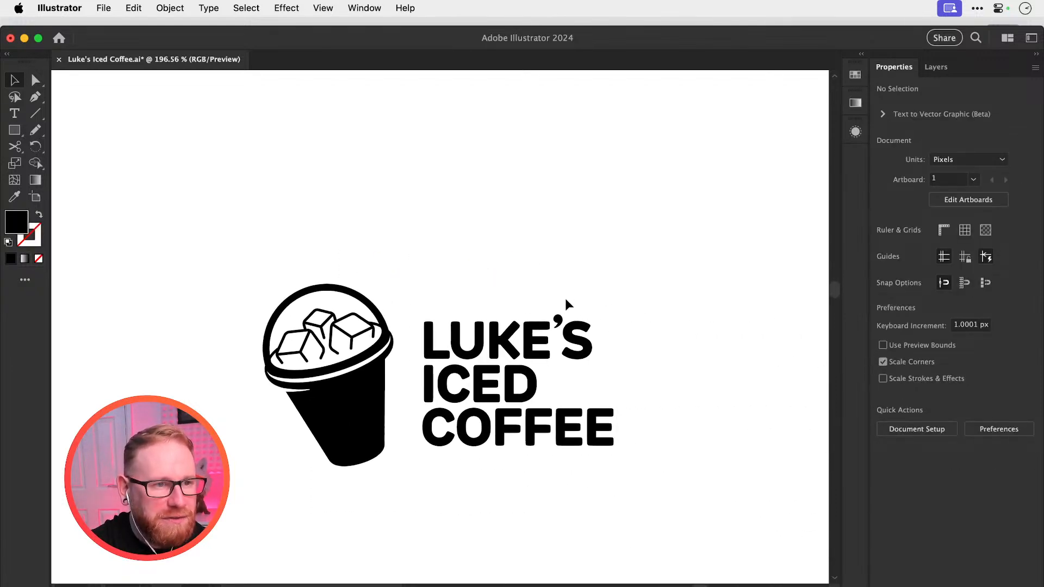
scroll(565, 302, "down", 2)
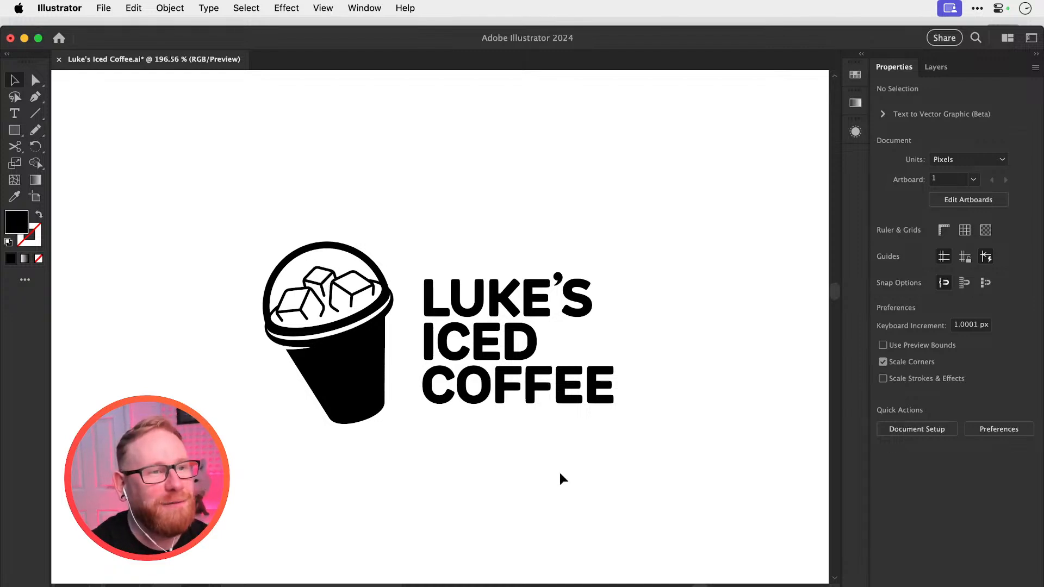
Review the earlier cup variations below the final logo, including the concepts marked 1 and 2
key("super+minus")
key("super+minus")
key("super+minus")
key("super+minus")
key("super+minus")
key("super+minus")
key("super+minus")
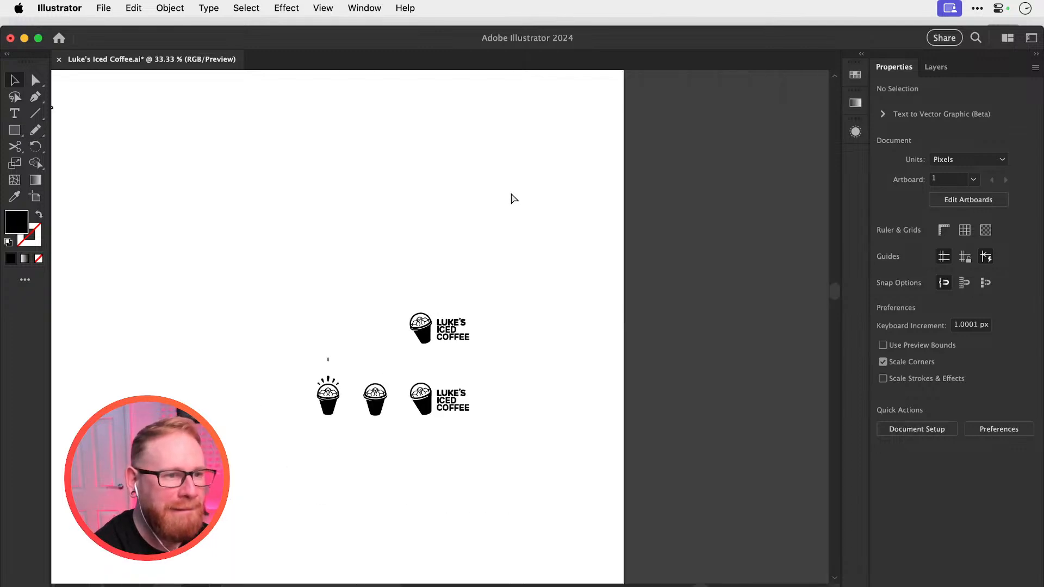
left_click_drag(300, 506, 431, 294)
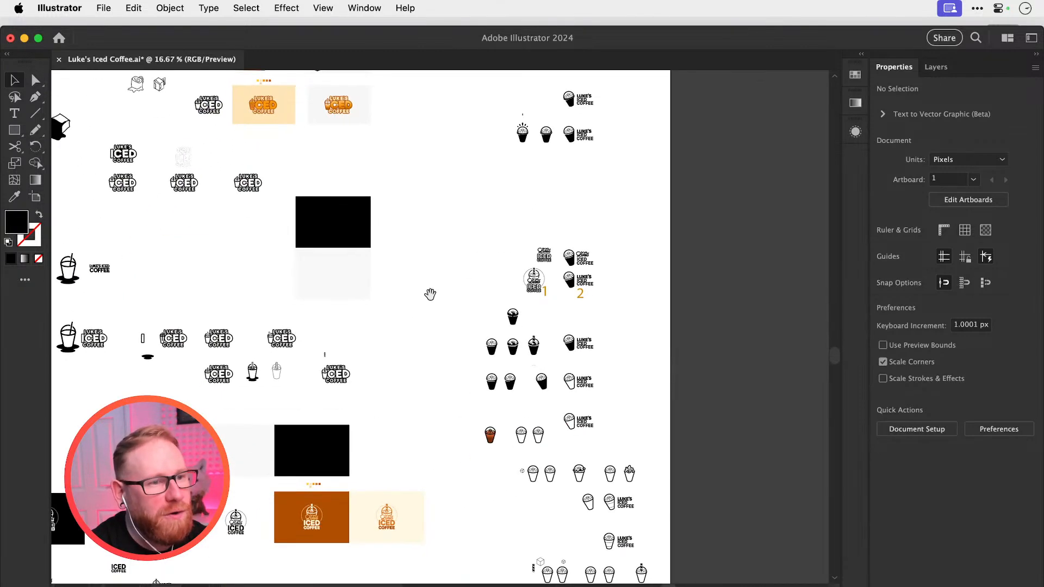
left_click_drag(395, 433, 374, 221)
left_click_drag(417, 286, 404, 371)
key("z")
left_click(445, 245)
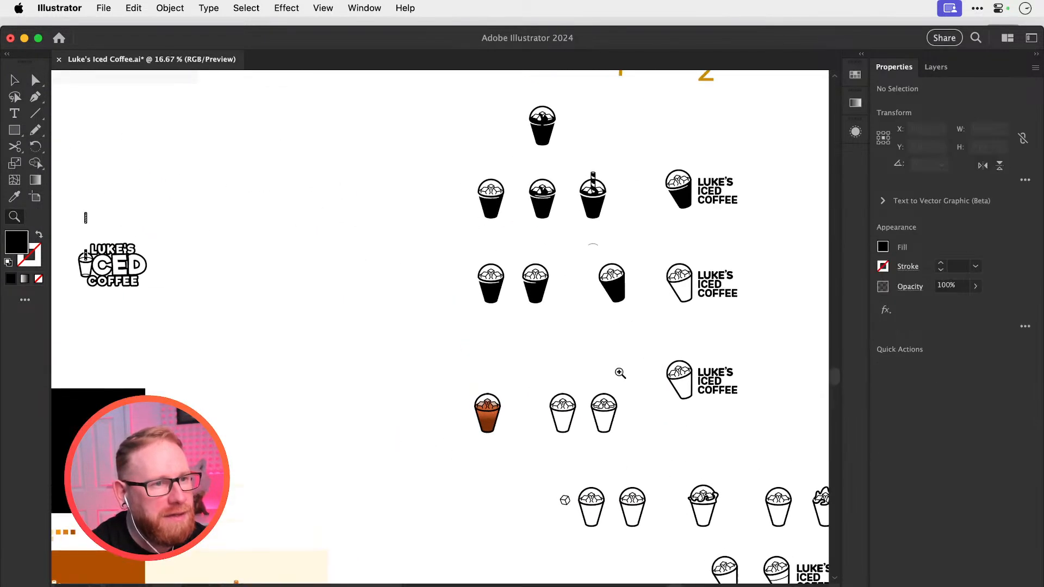
left_click_drag(648, 317, 594, 452)
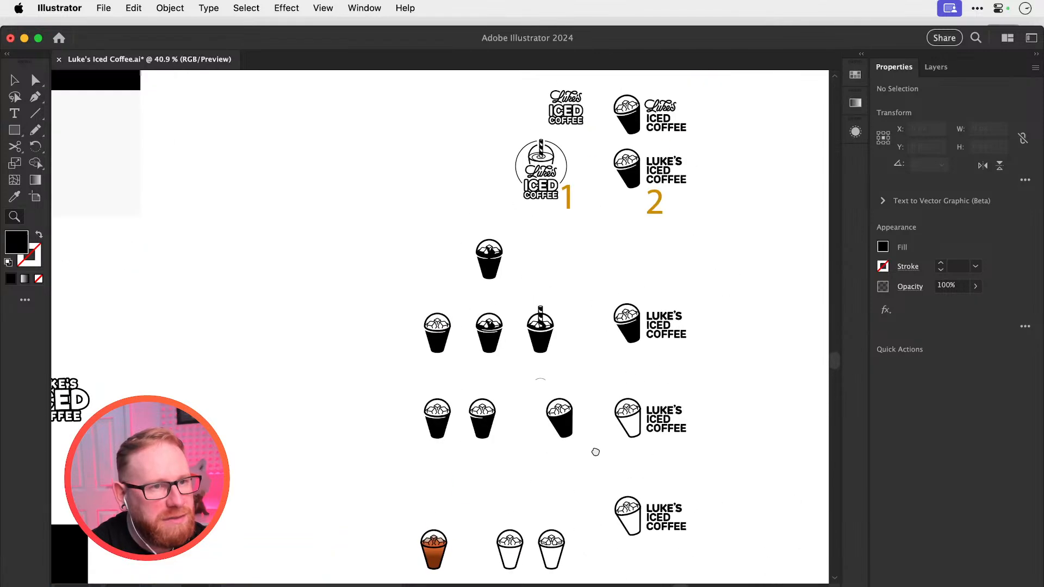
left_click_drag(545, 321, 582, 401)
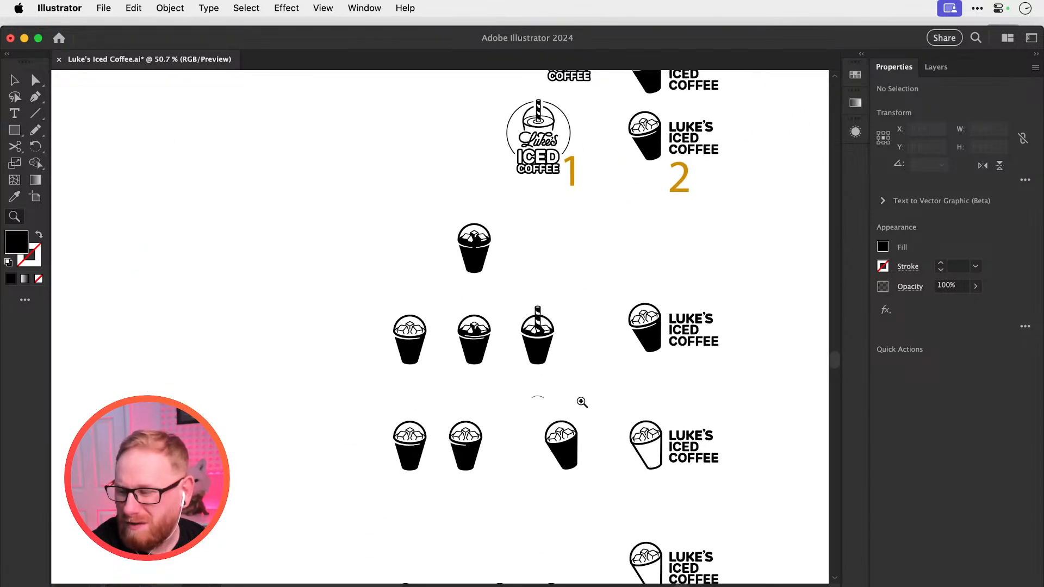
key("v")
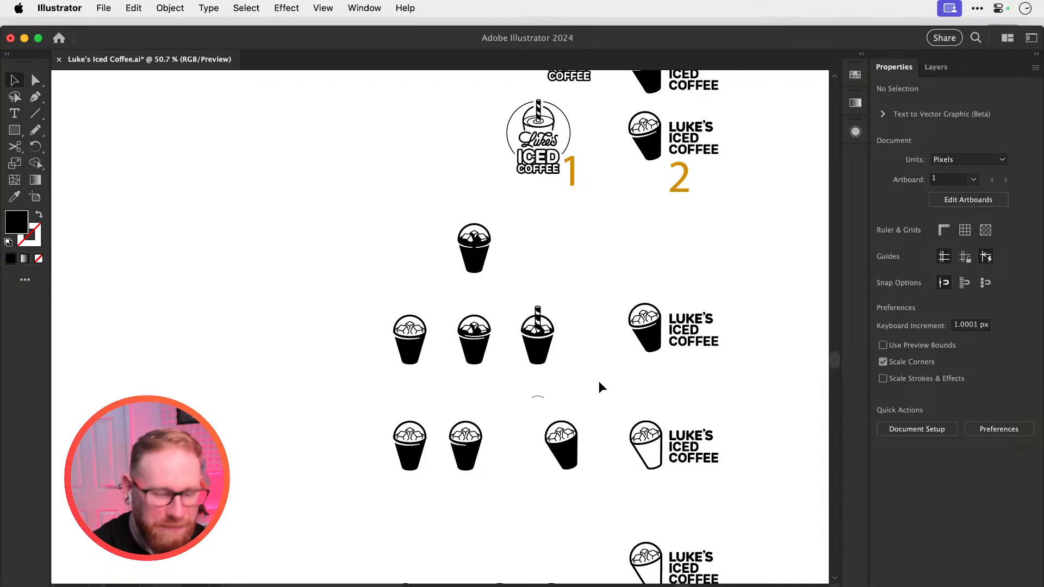
Examine the early concepts near the artboard's lower edge, including the ice cubes, striped straws and melting or dripping cups
key("super+minus")
key("super+minus")
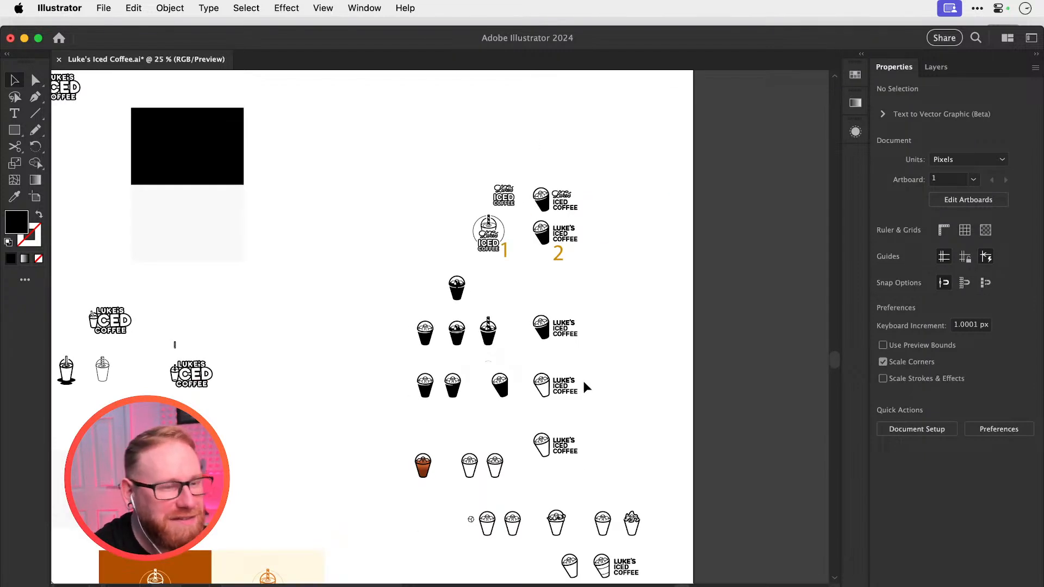
scroll(584, 386, "down", 5)
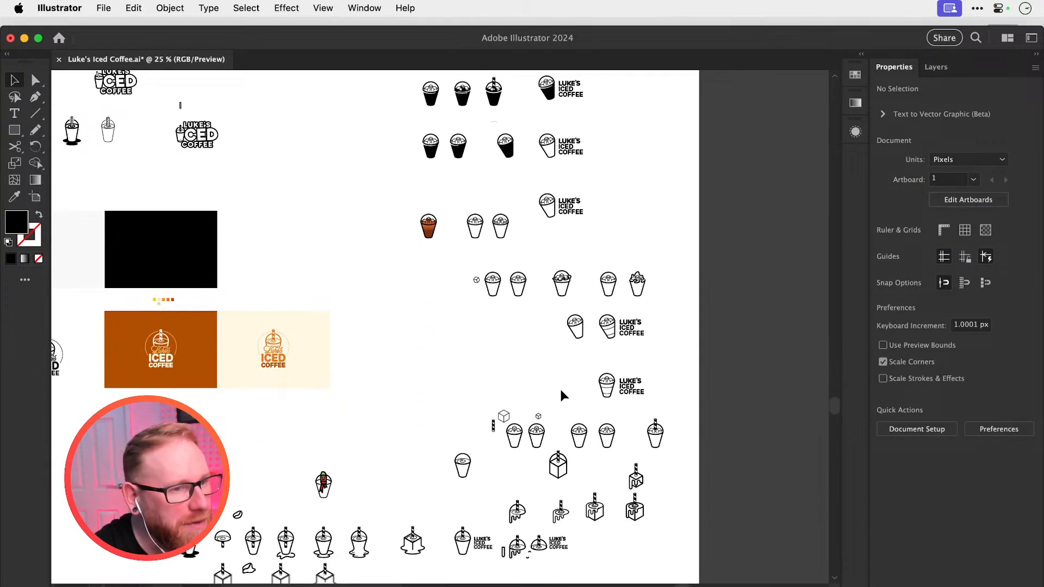
scroll(560, 395, "down", 1)
key("z")
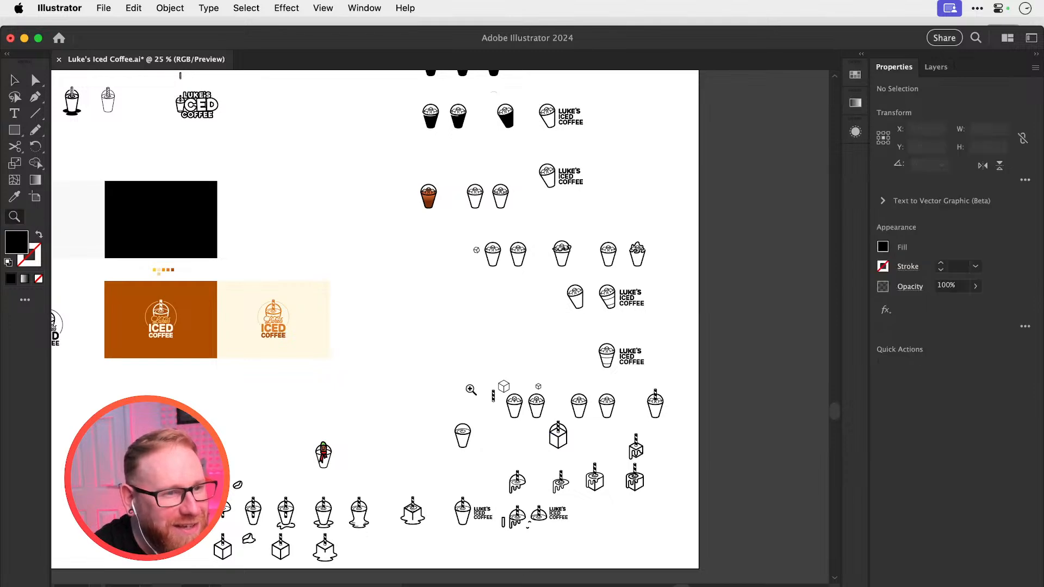
left_click_drag(471, 390, 732, 482)
left_click_drag(652, 443, 537, 303)
scroll(537, 302, "up", 1)
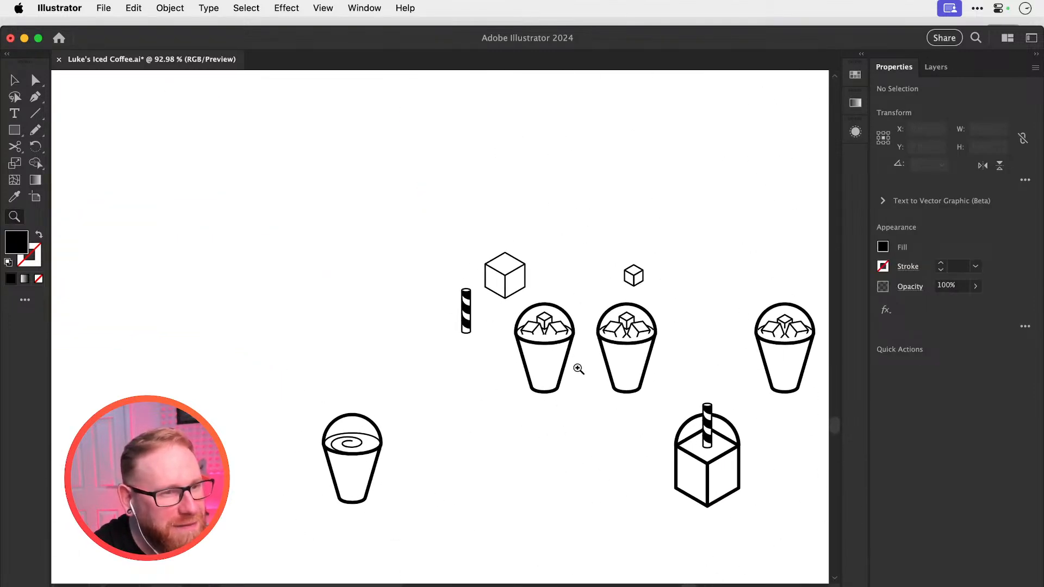
key("v")
scroll(580, 367, "down", 6)
scroll(579, 367, "down", 4)
scroll(579, 366, "left", 3)
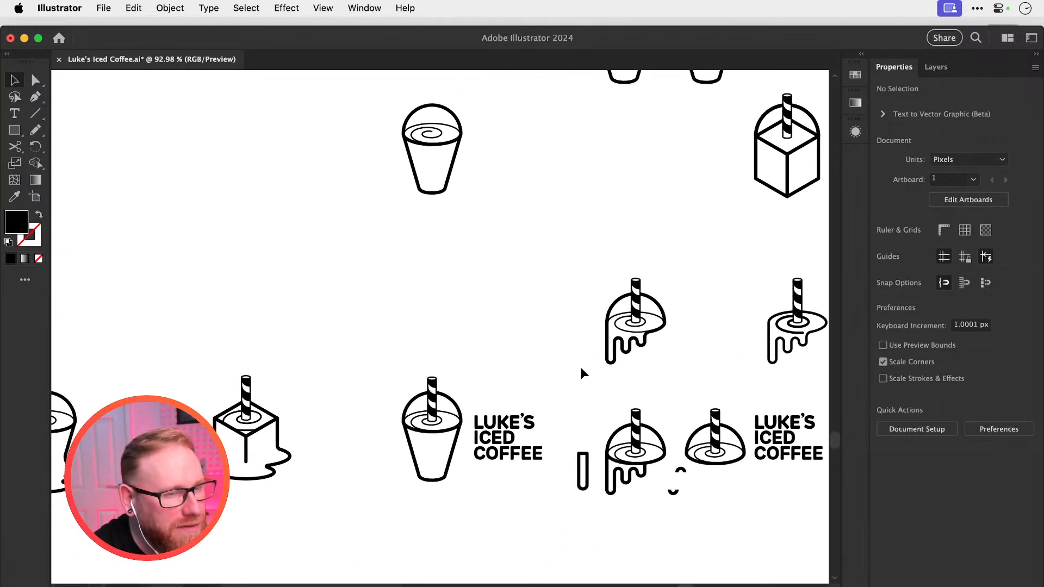
scroll(579, 367, "right", 1)
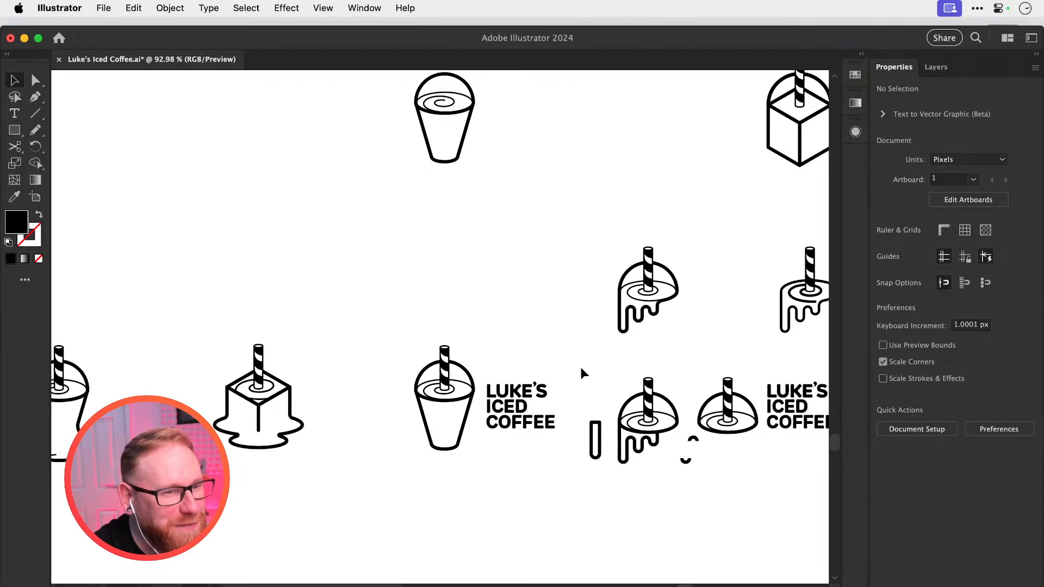
Review the concept progression from the artboard's lower edge back up to the uppermost tilted-cup logo
scroll(580, 367, "up", 1)
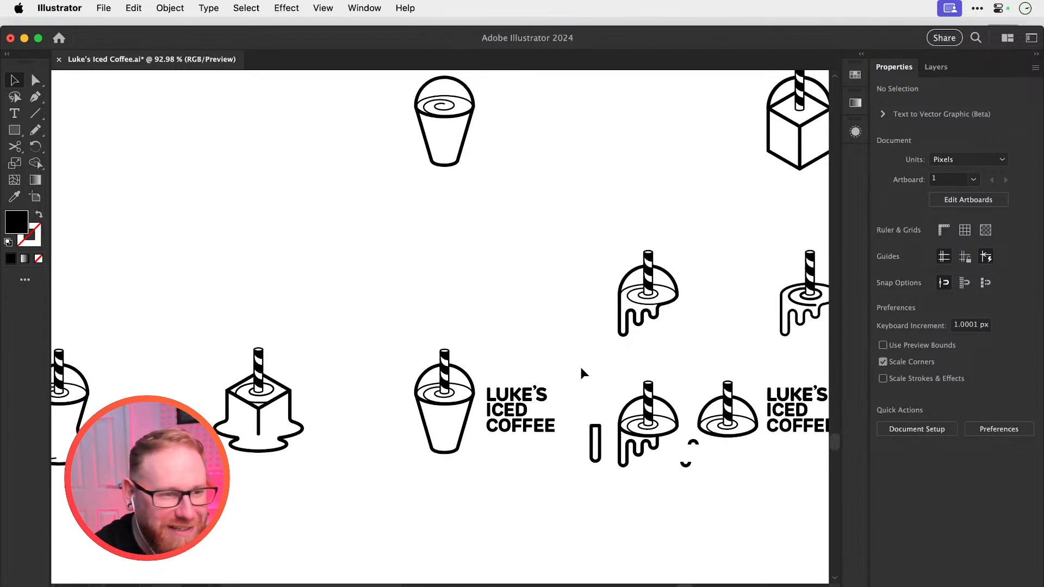
key("super+minus")
key("super+minus")
key("super+minus")
key("super+minus")
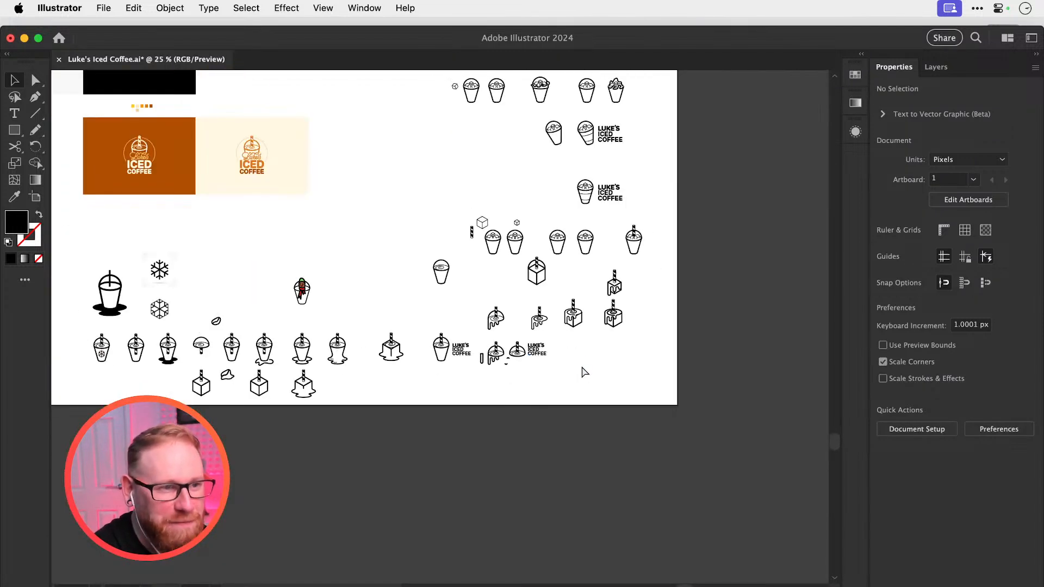
scroll(580, 367, "up", 10)
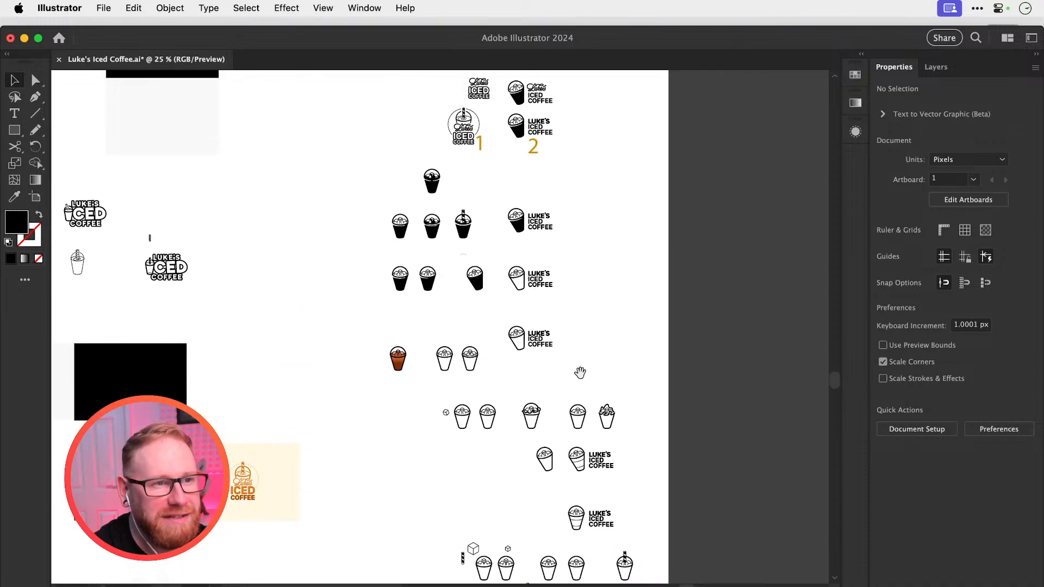
scroll(583, 211, "up", 13)
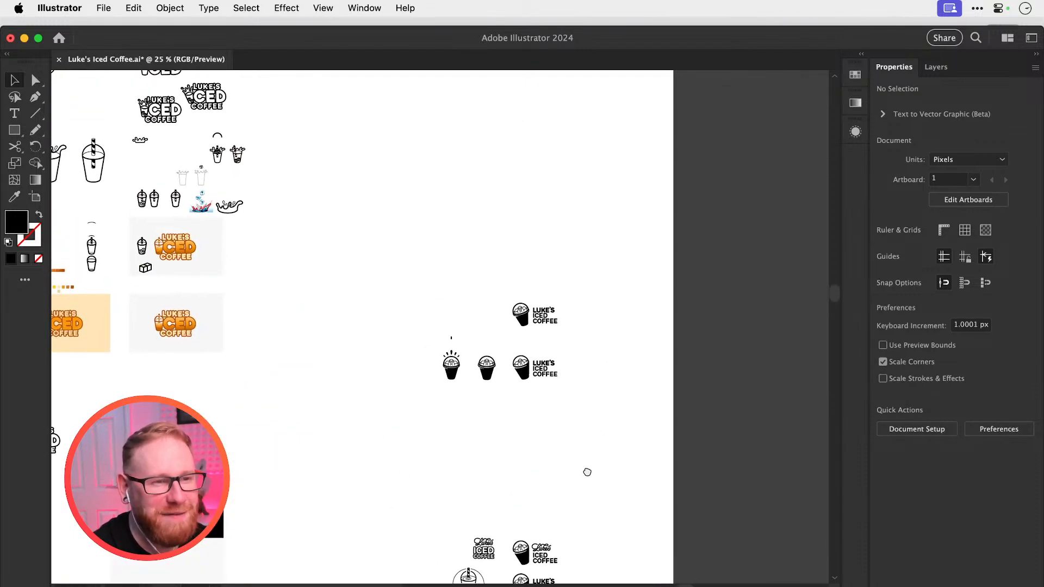
left_click_drag(583, 449, 583, 446)
key("z")
left_click_drag(526, 306, 736, 443)
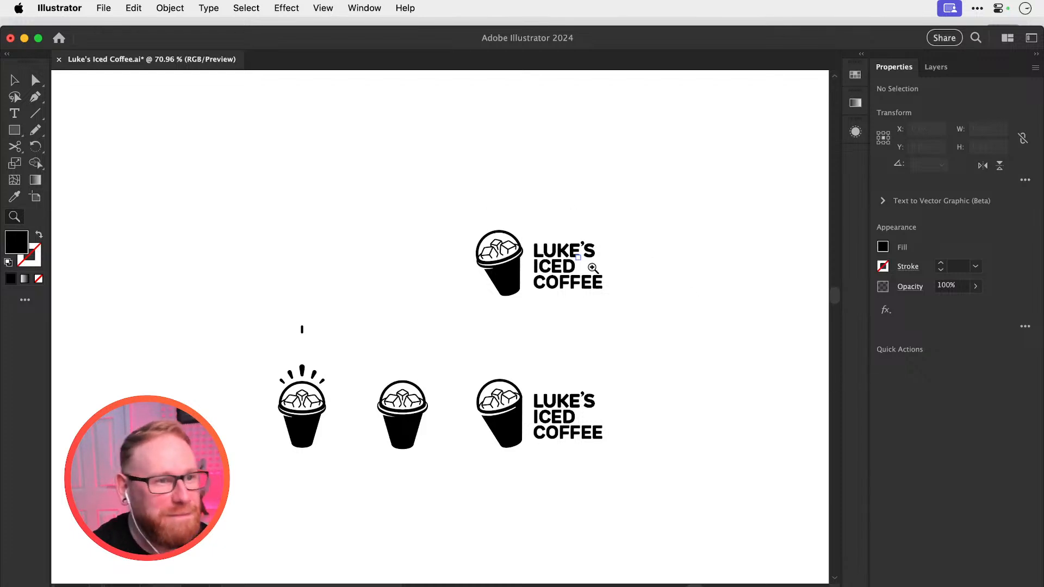
left_click_drag(593, 267, 560, 327)
left_click_drag(486, 334, 530, 334)
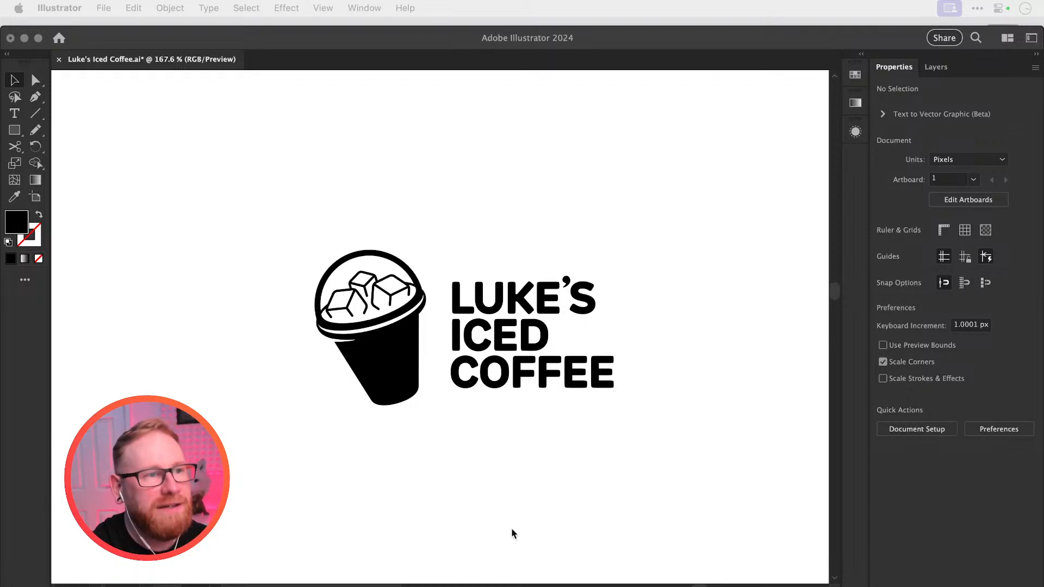
Examine the full artboard of concepts, including the pull-tab lettering variations, and check the artboard's dimensions
left_click(445, 203)
key("super+0")
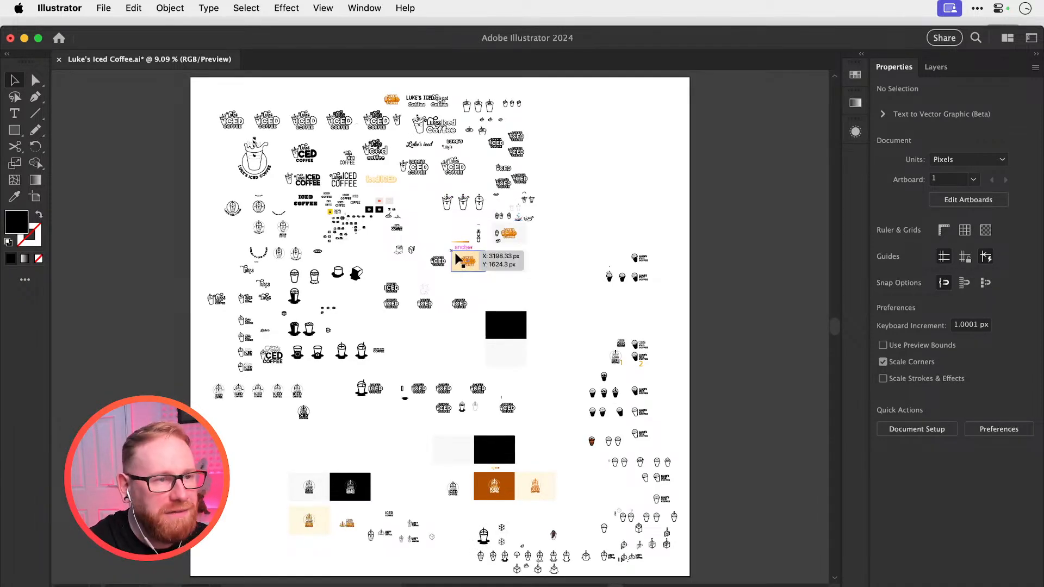
key("z")
left_click_drag(342, 221, 342, 221)
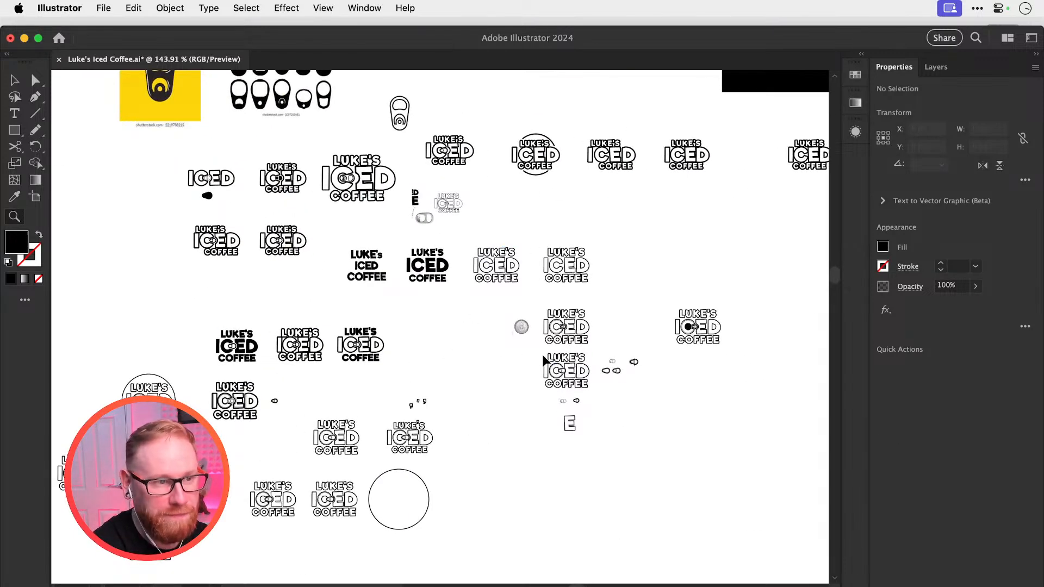
left_click_drag(543, 354, 542, 355)
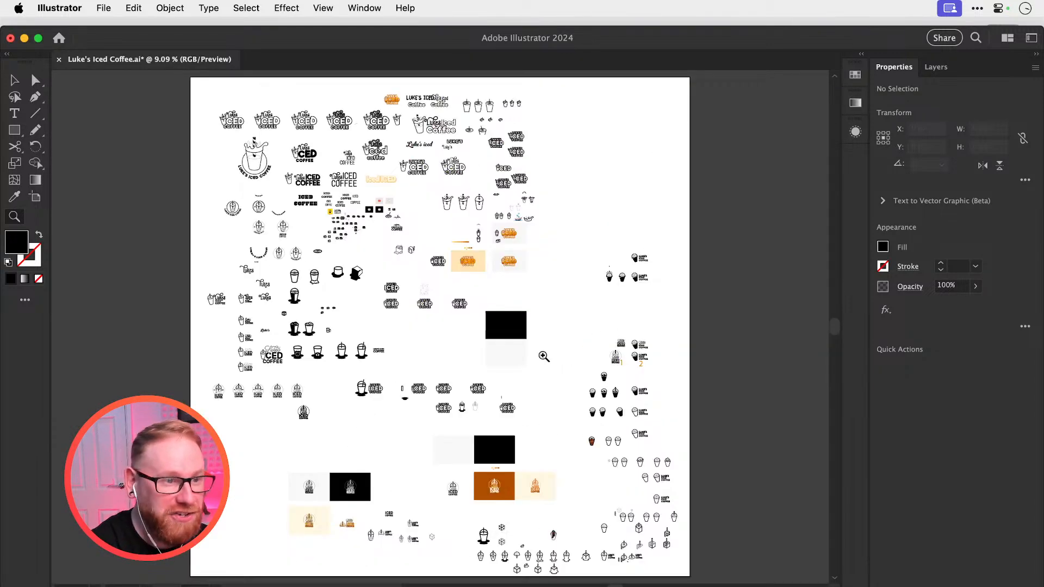
key("shift+o")
left_click(543, 337)
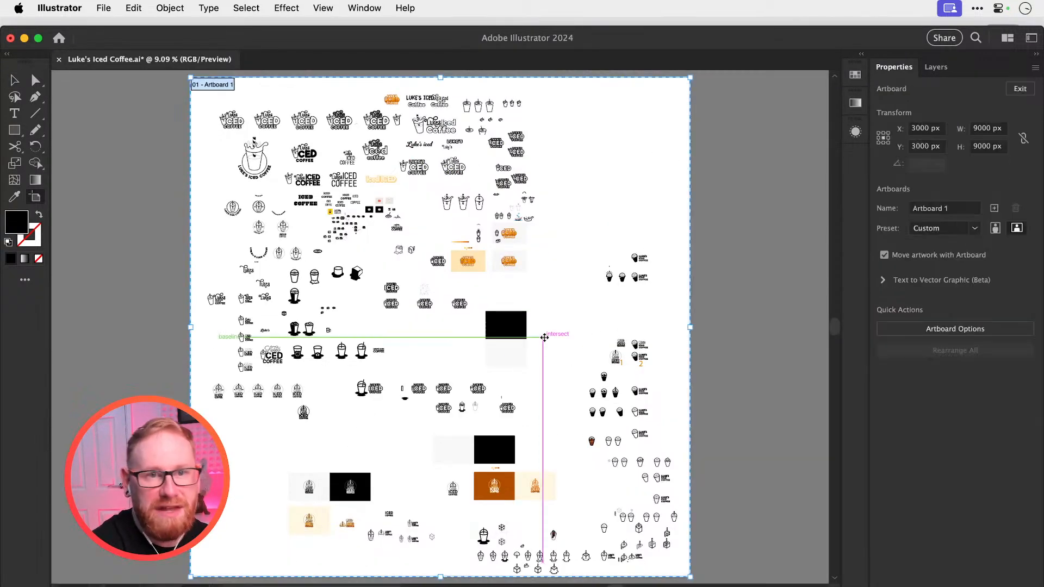
key("Escape")
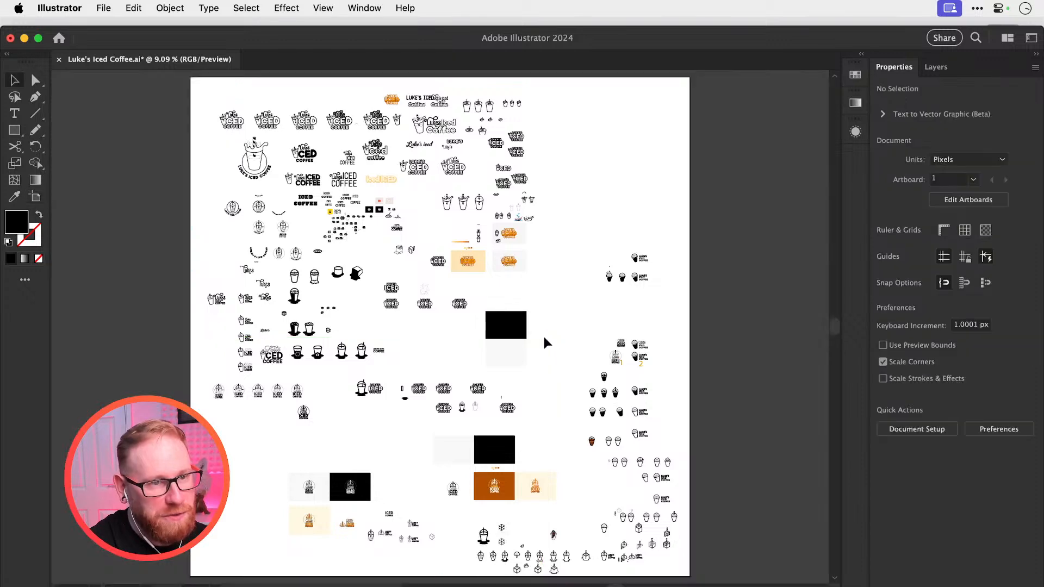
Draw a vertical line about 120 px long down from the lid's right edge, beside the uppermost logo's cup
key("z")
left_click_drag(645, 253, 716, 339)
left_click_drag(660, 284, 846, 401)
left_click_drag(500, 341, 439, 359)
key("v")
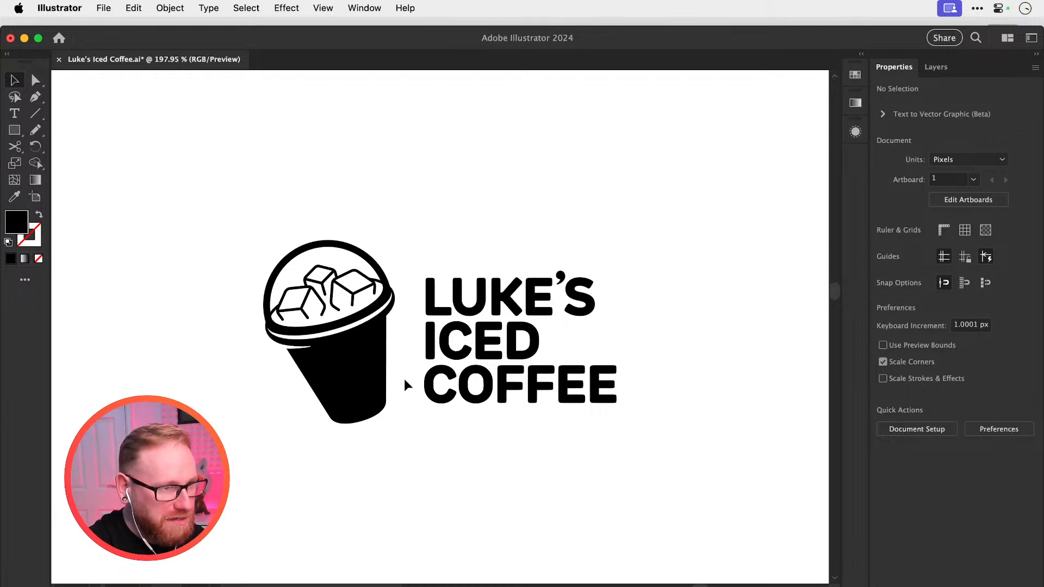
key("backslash")
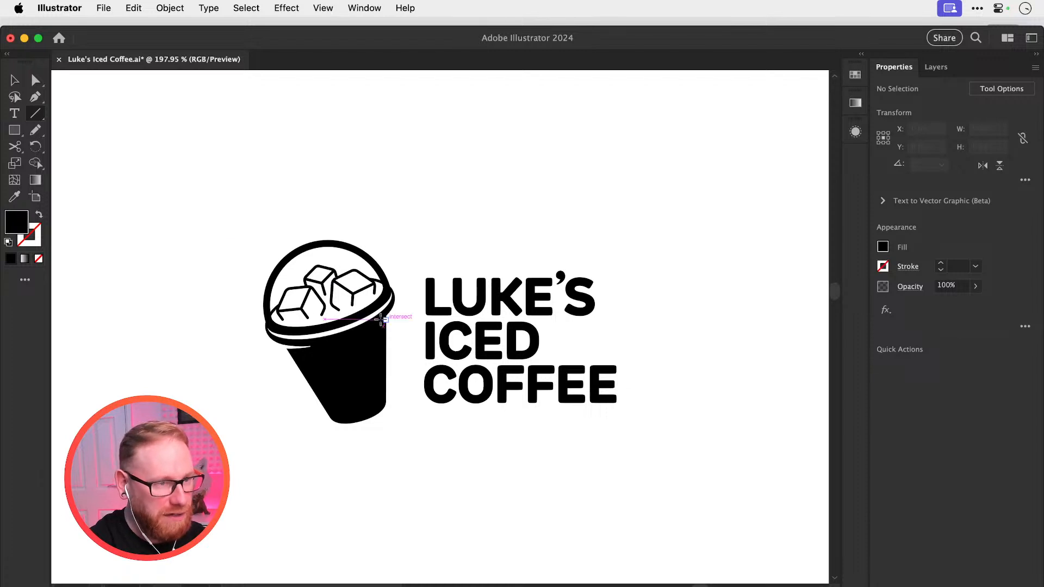
left_click_drag(396, 320, 395, 339)
left_click_drag(399, 465, 399, 465)
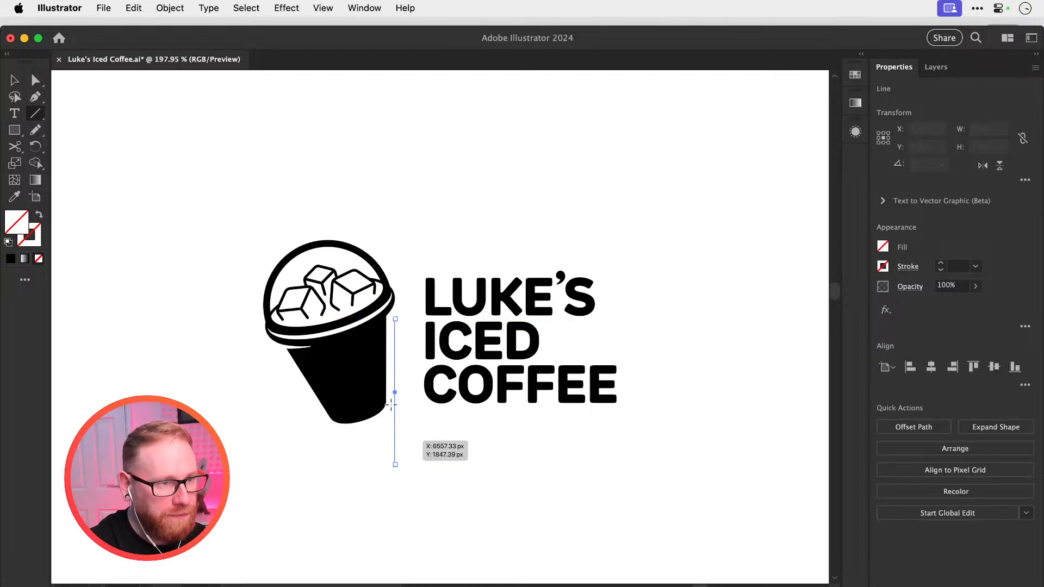
key("z")
left_click_drag(371, 356, 457, 422)
key("v")
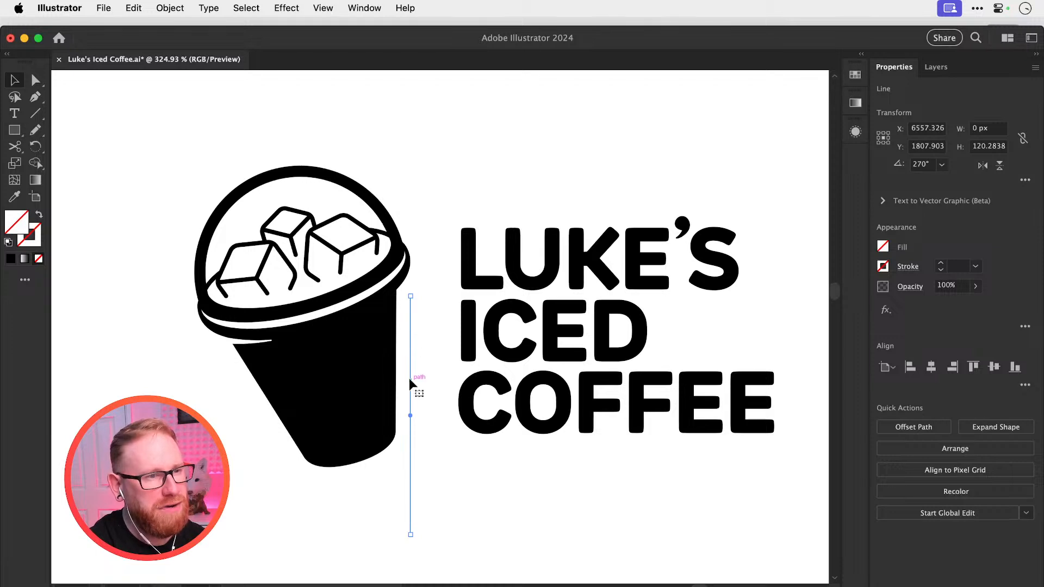
Try rotating the cup icon without its lettering to compare its straight side with the vertical line
left_click_drag(172, 152, 408, 502)
key("r")
left_click_drag(495, 478, 455, 507)
key("v")
left_click(434, 370)
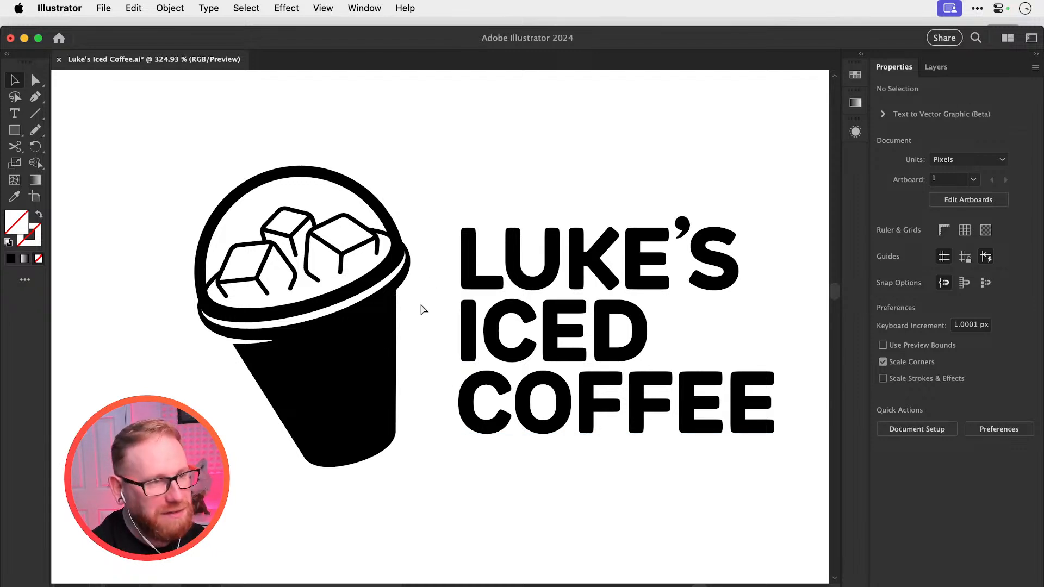
Examine the uppermost logo at reduced and enlarged scale, comparing the cup, lid and ice cubes with the lettering
key("super+minus")
key("super+minus")
key("super+minus")
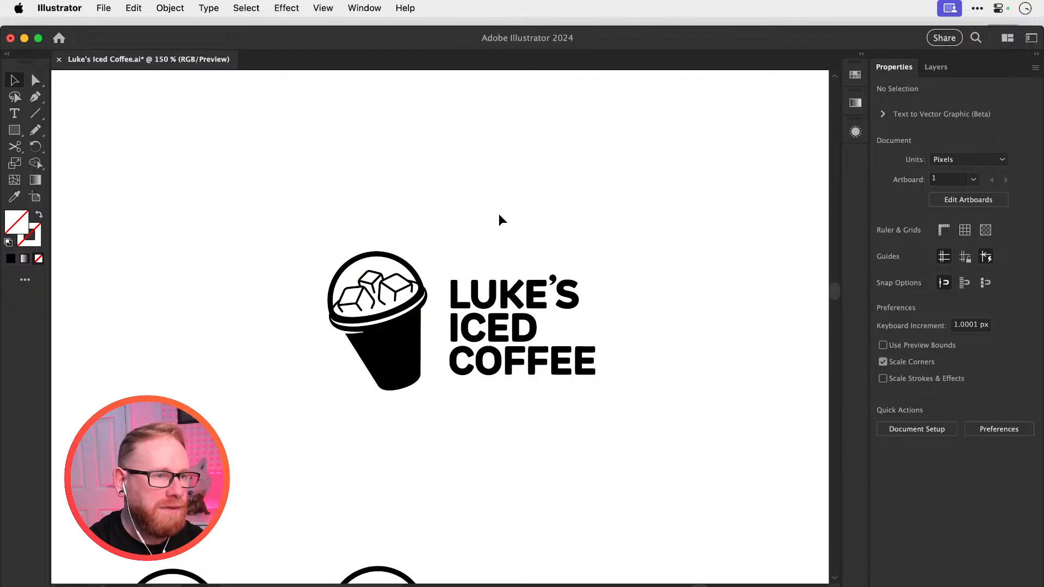
left_click_drag(498, 219, 500, 250)
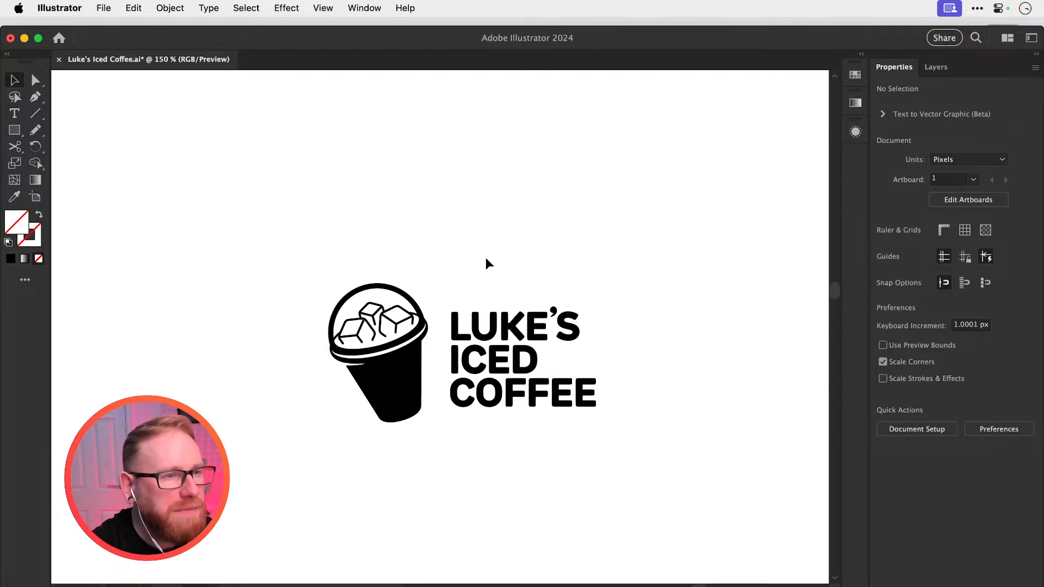
key("z")
left_click_drag(348, 337, 424, 419)
key("v")
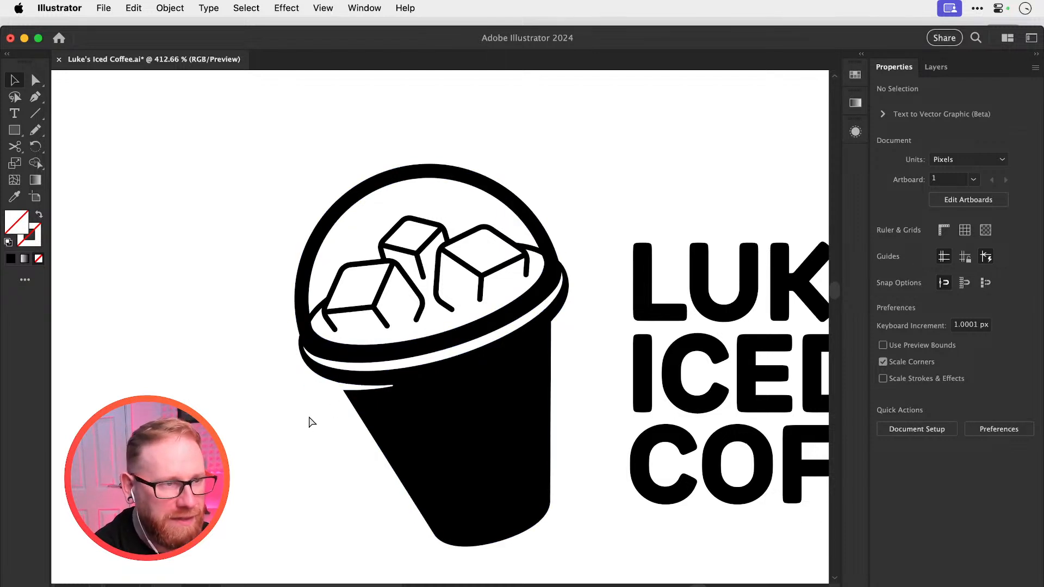
key("super+0")
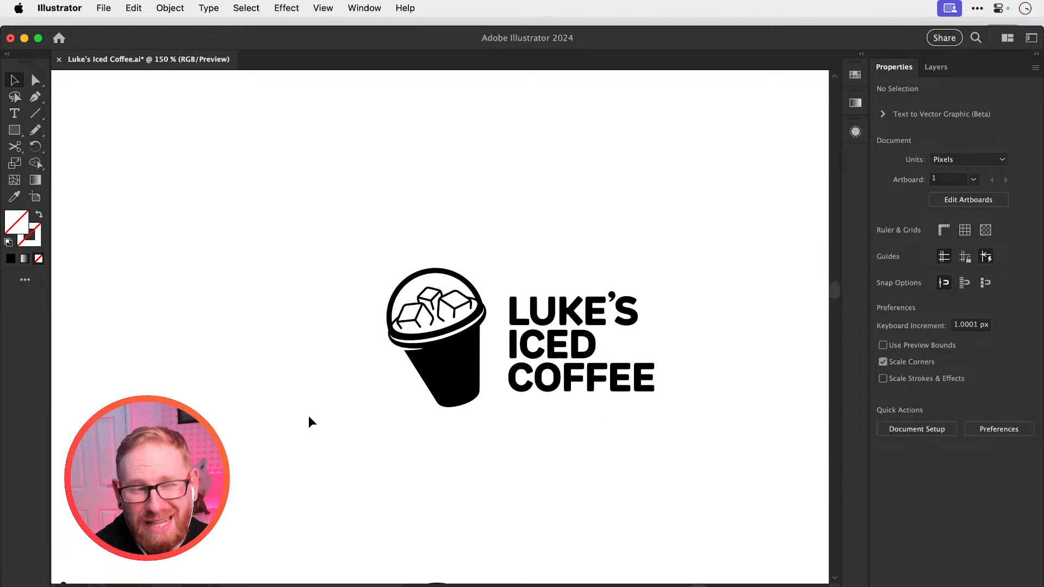
scroll(308, 415, "right", 2)
scroll(308, 415, "up", 1)
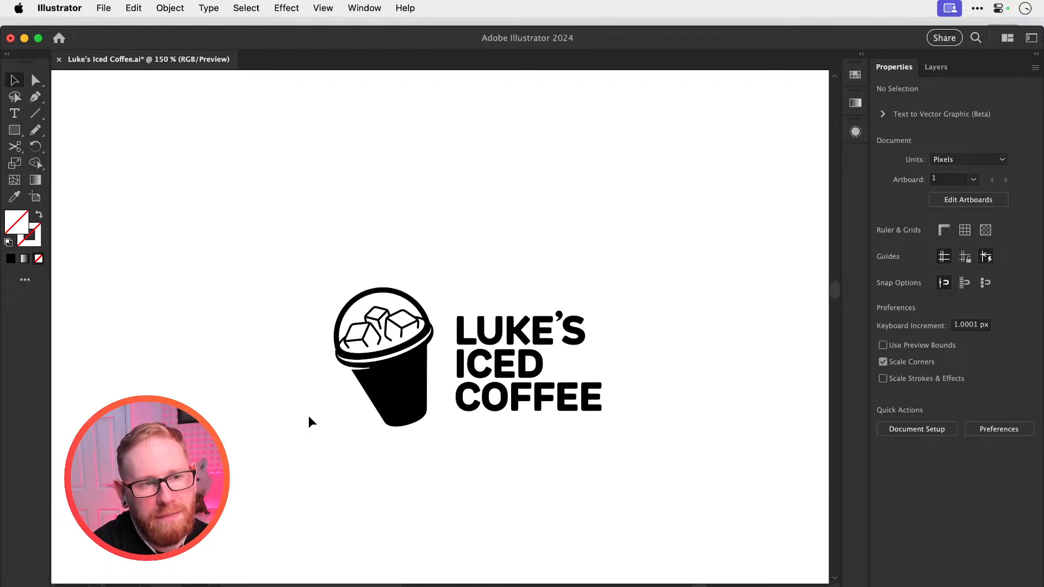
scroll(308, 415, "down", 1)
key("super+equal")
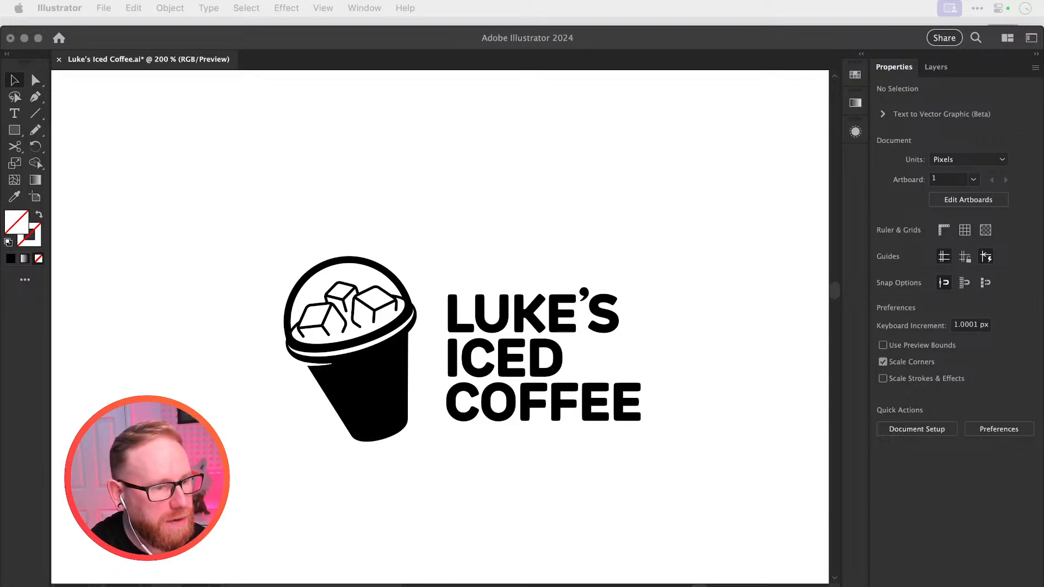
left_click(481, 207)
scroll(481, 206, "down", 1)
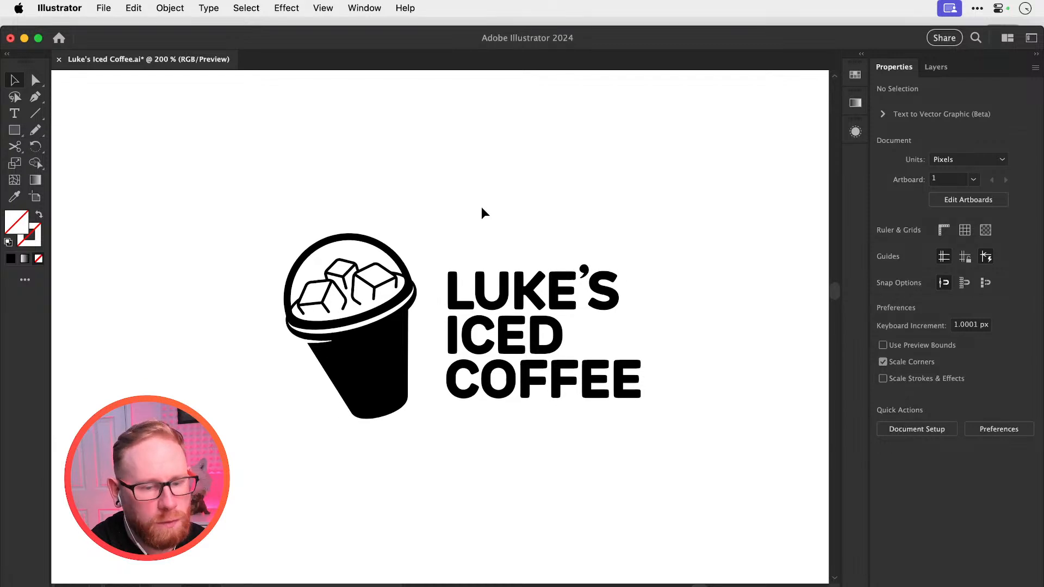
key("XF86AudioLowerVolume")
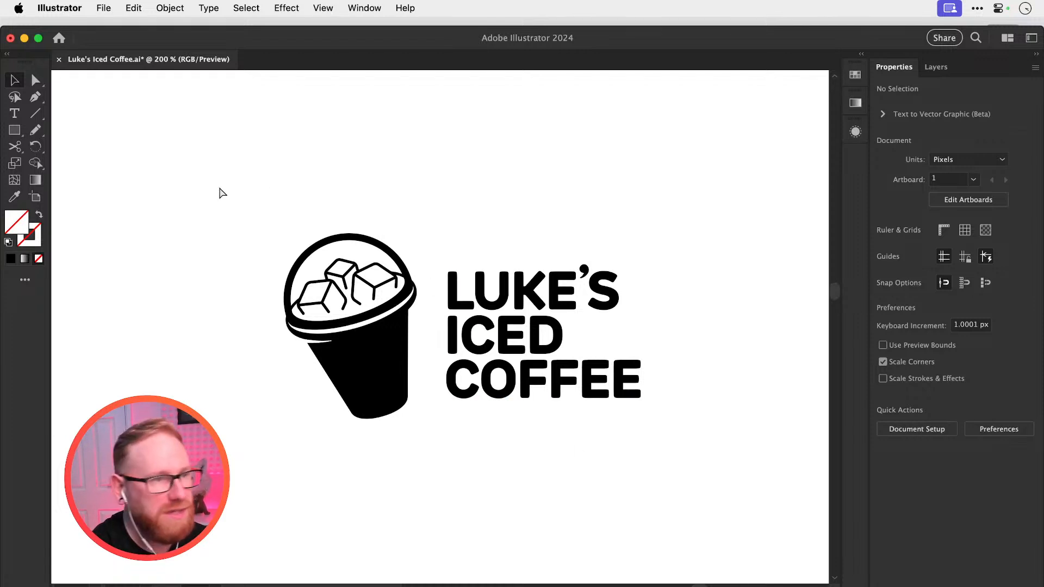
Survey the whole collection of logo concepts with the artboard boundary temporarily hidden
key("super+0")
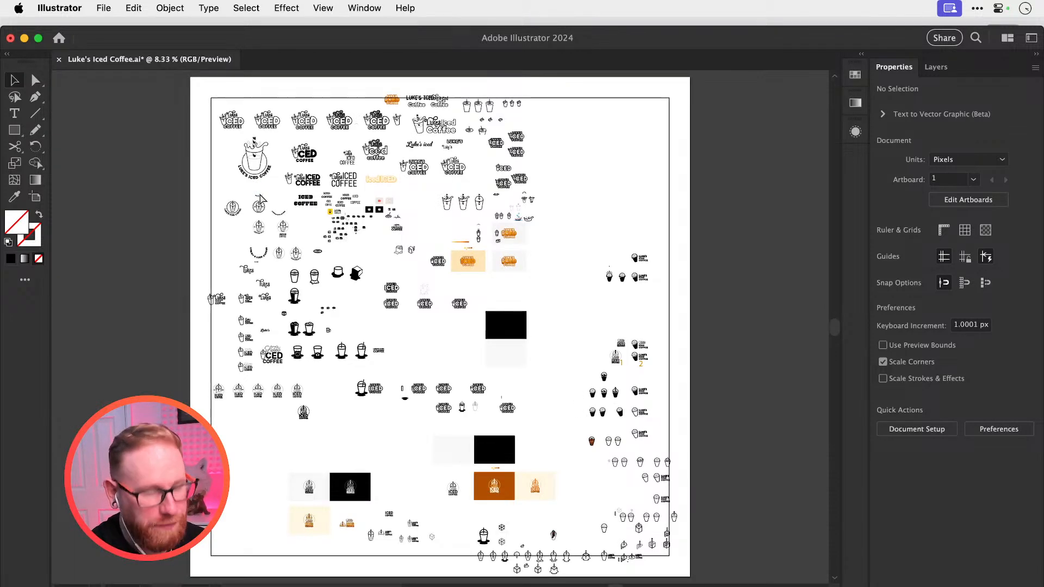
key("super+minus")
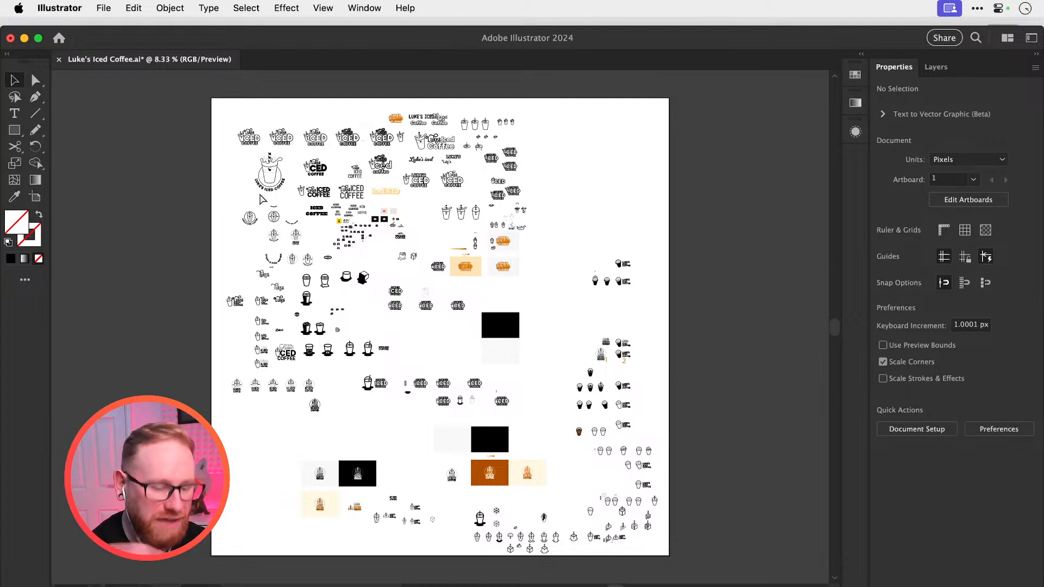
key("super+shift+h")
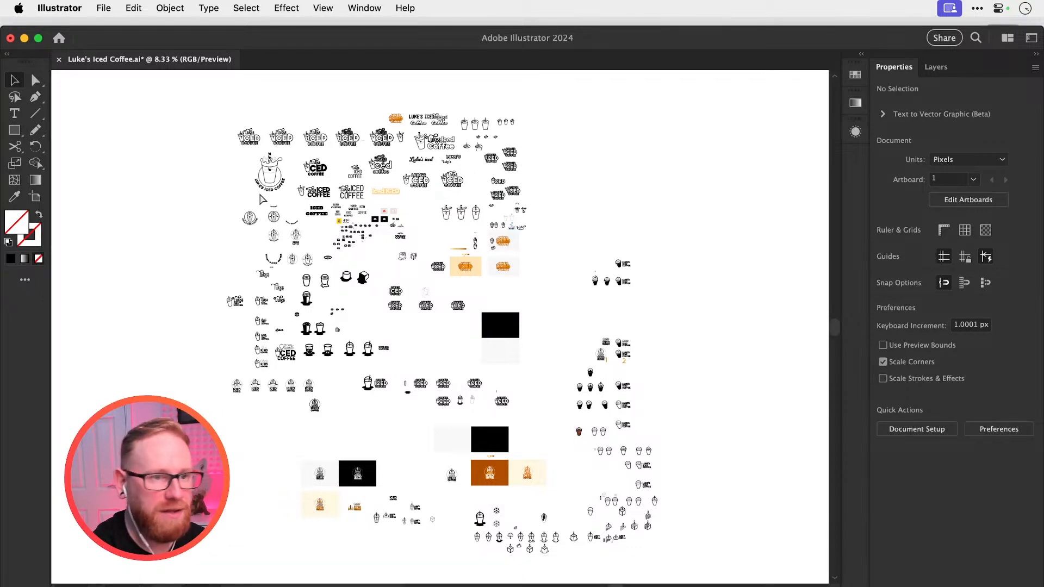
left_click_drag(576, 317, 566, 231)
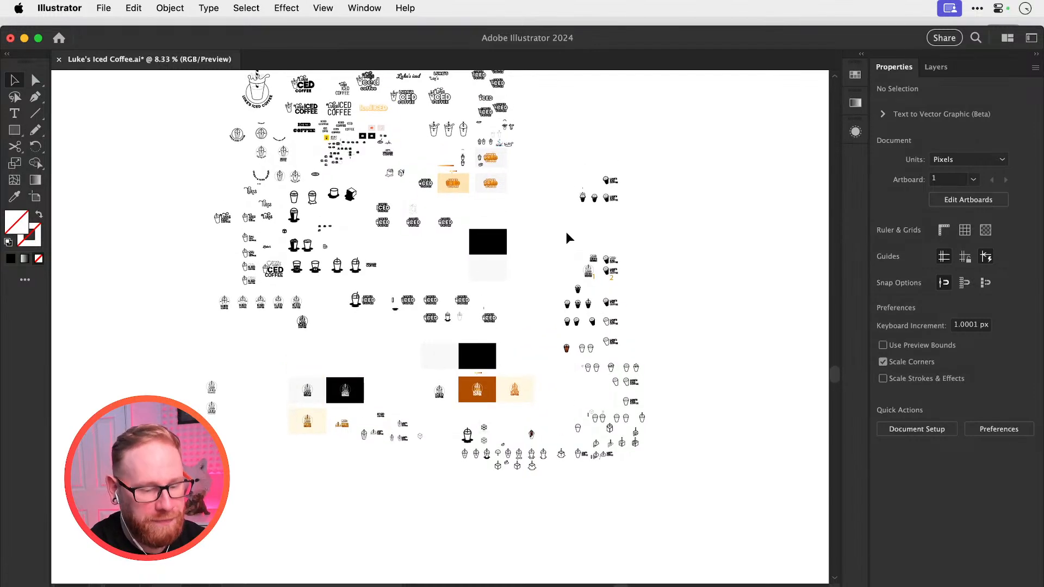
key("super+shift+h")
Compare the uppermost tilted-cup logo with the variations beneath it and inspect its lid, ice cubes and cup body closely
key("z")
left_click_drag(609, 172, 1022, 503)
key("v")
left_click_drag(713, 305, 585, 368)
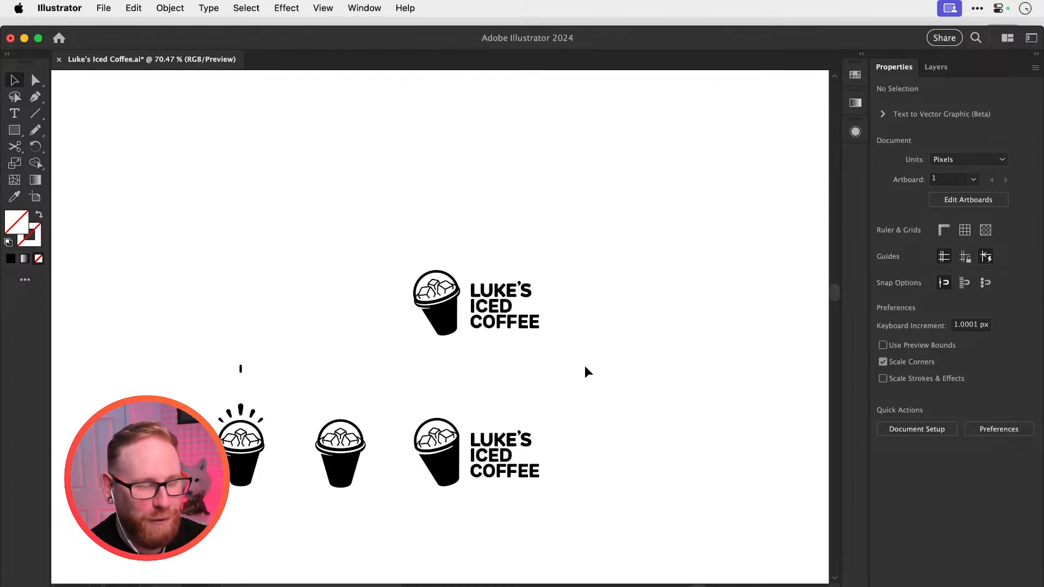
key("z")
left_click_drag(513, 284, 698, 387)
key("v")
key("z")
left_click_drag(480, 348, 506, 351)
key("v")
key("space")
left_click_drag(632, 347, 662, 341)
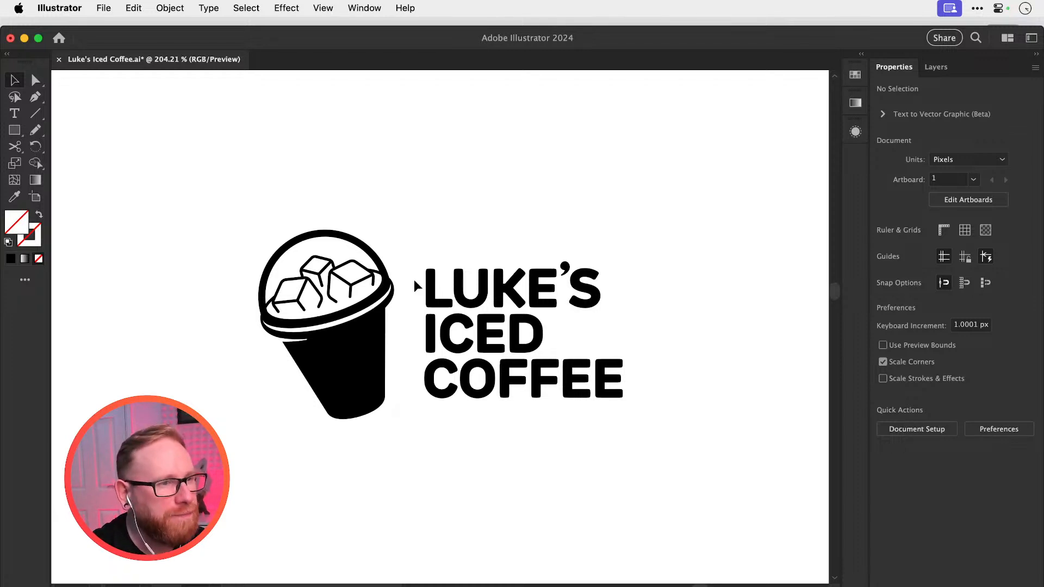
key("z")
left_click_drag(323, 297, 481, 343)
key("v")
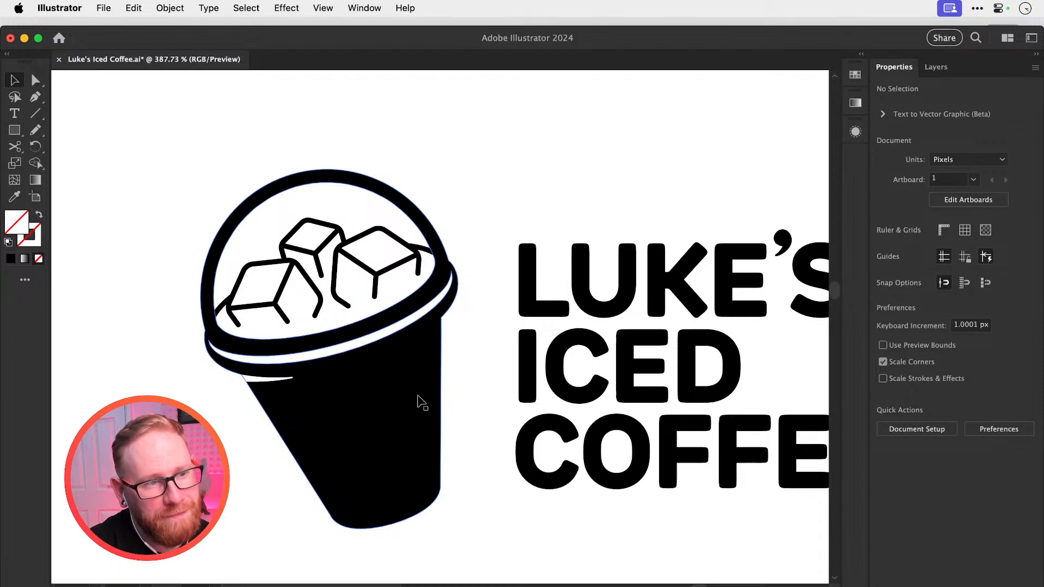
Duplicate the complete cup and lettering straight up into the empty space above the logo, placing the copy at about Y 1349 px
key("super+1")
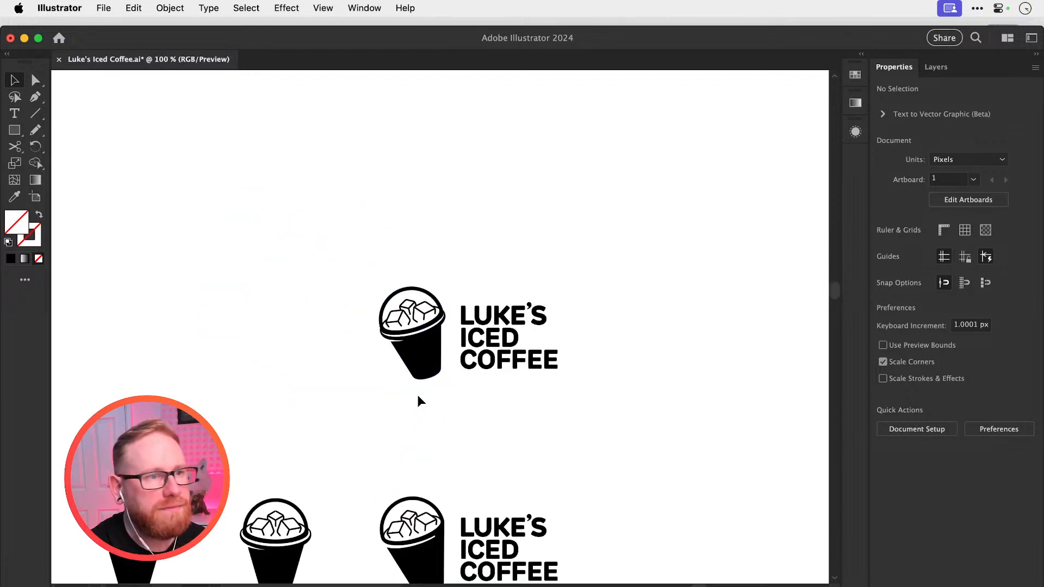
left_click_drag(342, 261, 453, 340)
scroll(441, 353, "up", 3)
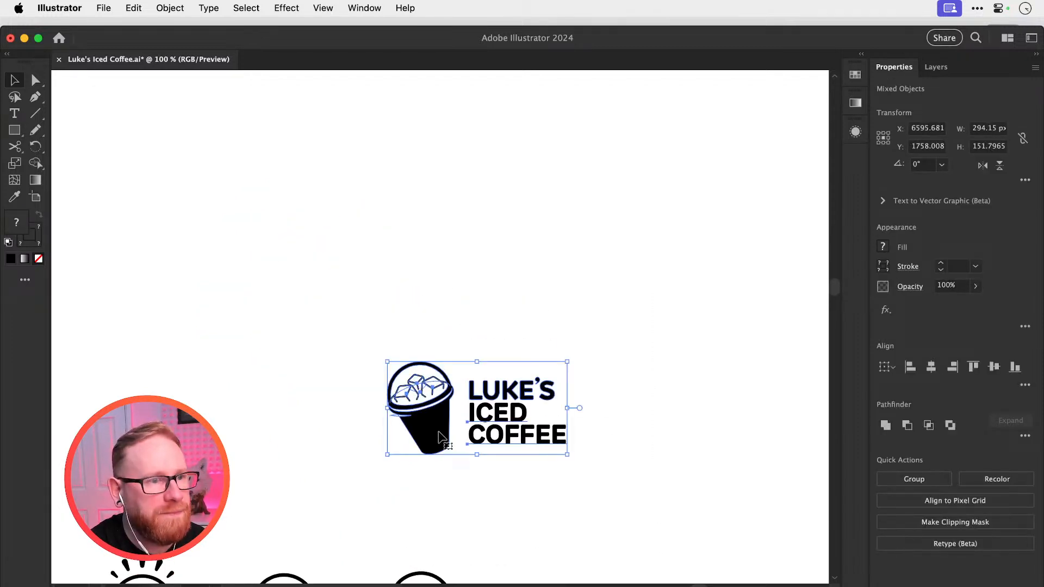
left_click_drag(441, 435, 470, 349)
key("z")
left_click_drag(474, 285, 656, 391)
key("v")
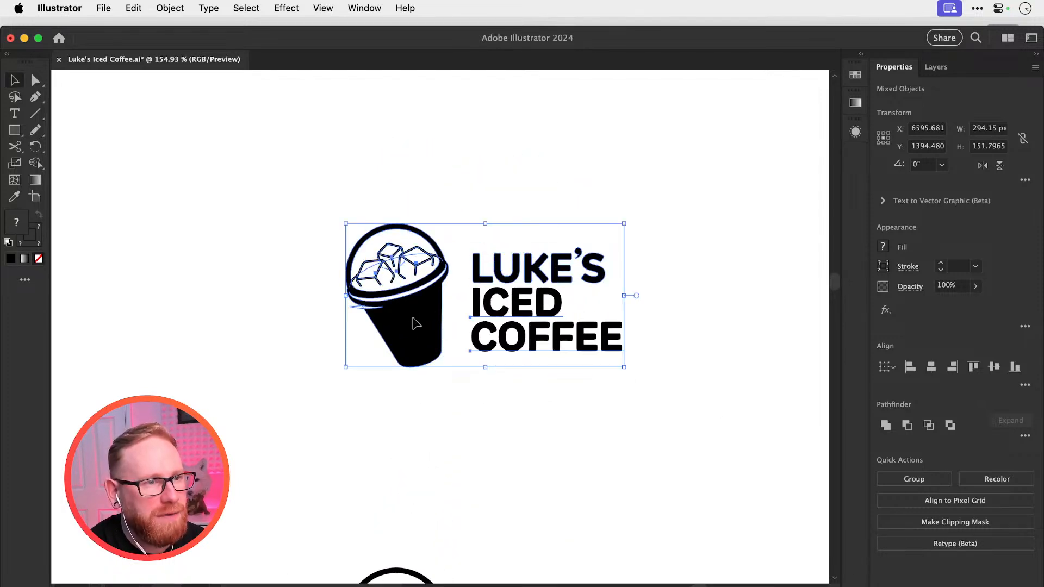
left_click_drag(414, 317, 414, 274)
key("z")
left_click_drag(444, 211, 587, 281)
key("v")
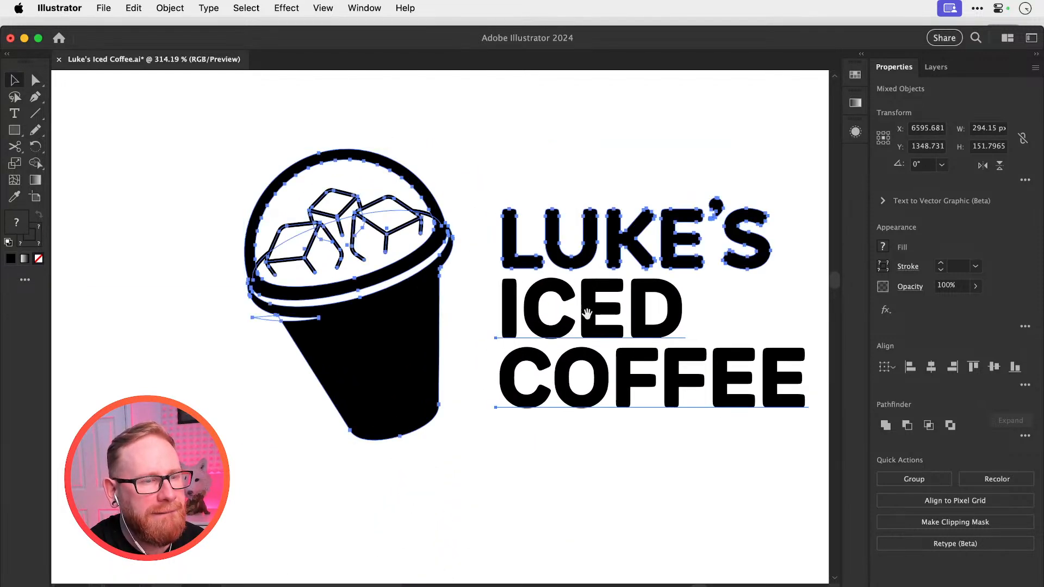
Copy the striped straw from the earlier cup concept marked 1
left_click_drag(584, 318, 503, 341)
left_click(527, 125)
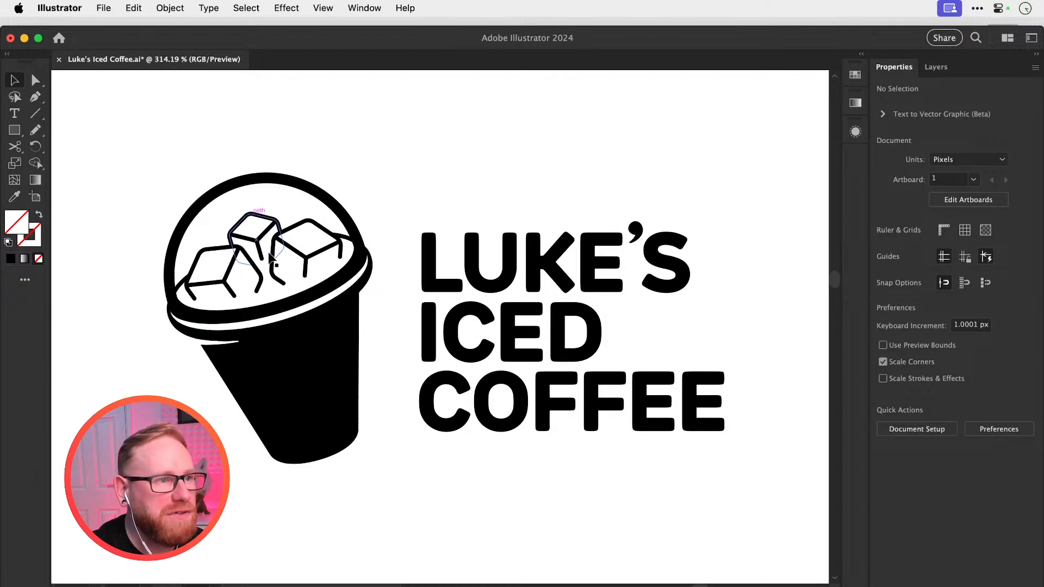
left_click_drag(335, 247, 381, 284)
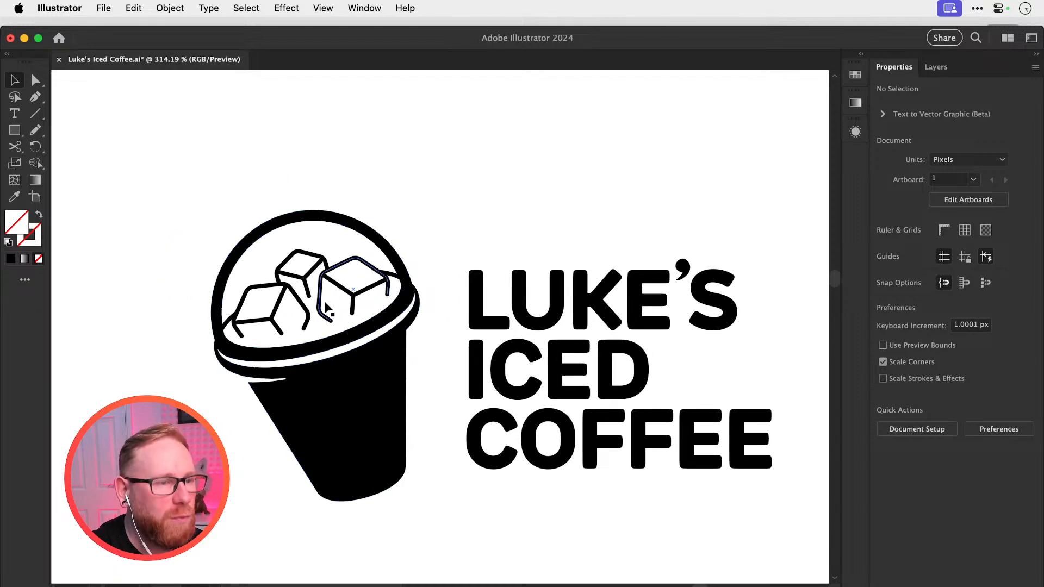
key("super+minus")
key("super+minus")
key("super+minus")
key("super+minus")
key("super+minus")
key("super+minus")
key("super+minus")
key("super+minus")
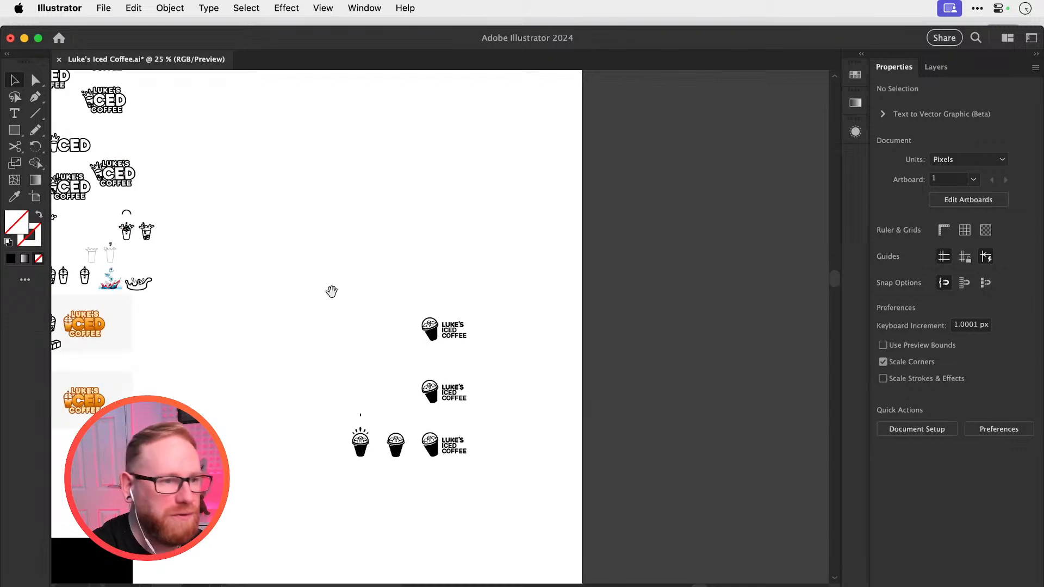
left_click_drag(375, 421, 403, 204)
left_click_drag(434, 337, 453, 244)
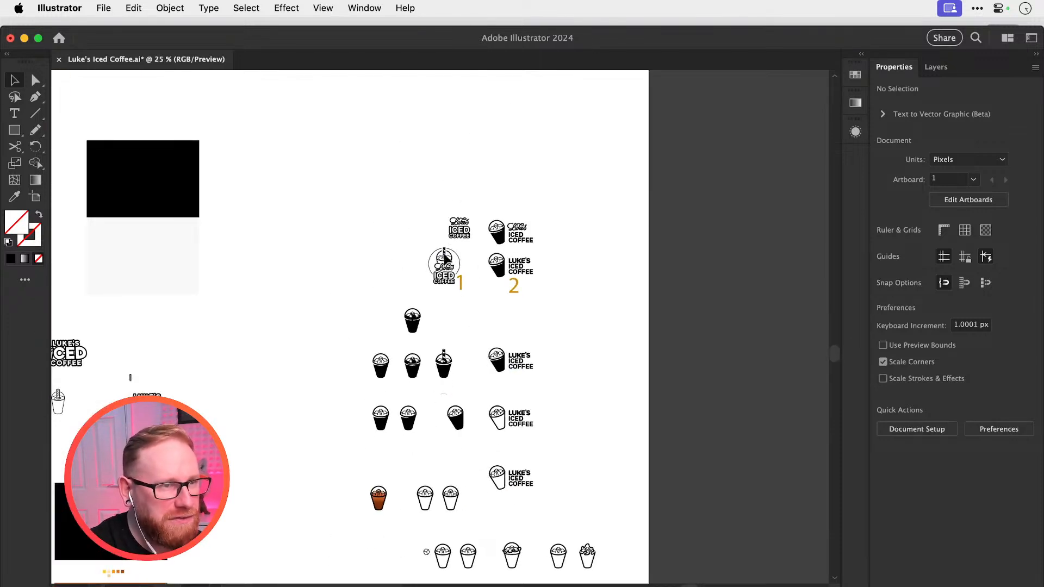
left_click(445, 255)
scroll(445, 168, "up", 10)
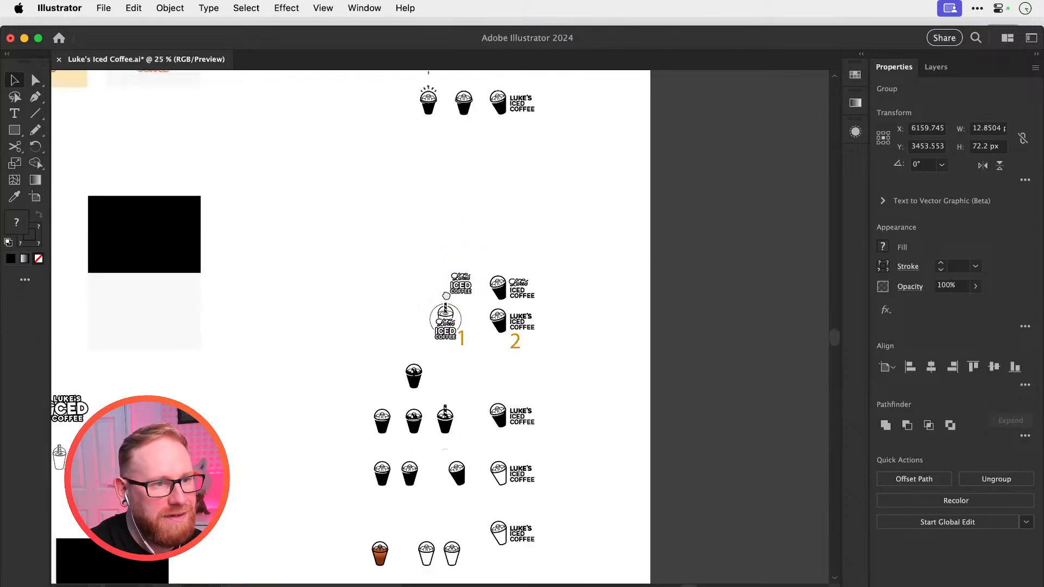
Paste the striped straw beside the duplicated cup at about X 6429 px, Y 1304 px
key("super+space")
left_click_drag(495, 323, 711, 451)
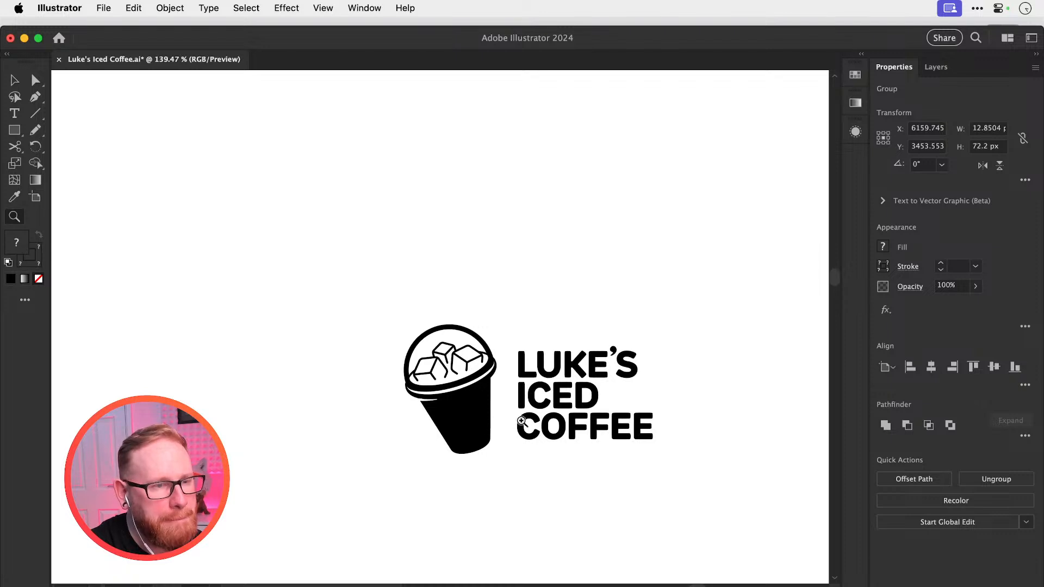
left_click_drag(522, 421, 260, 281)
left_click(516, 375)
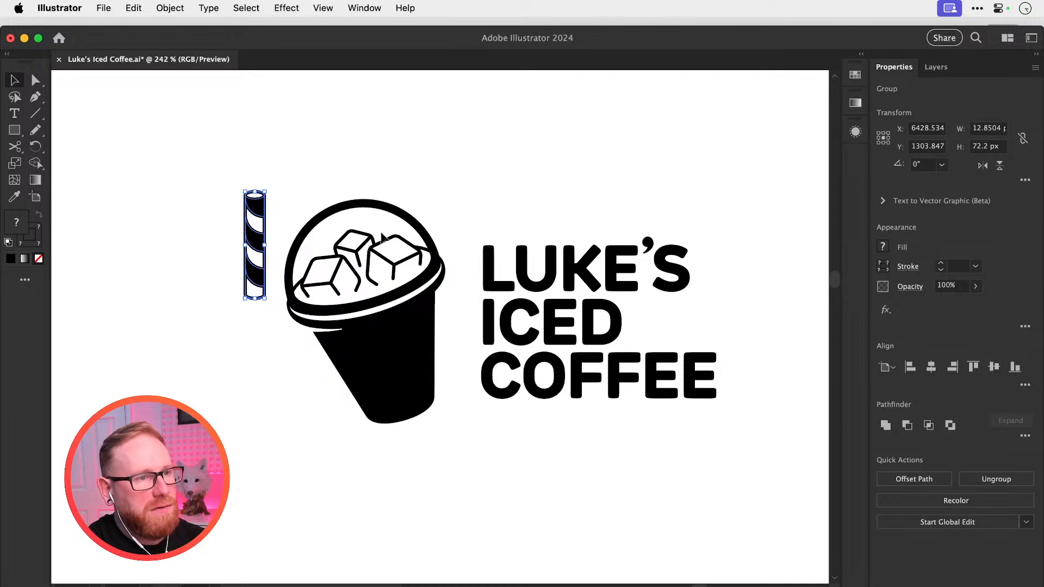
Rotate the whole duplicated cup by -16° so that it stands upright
left_click_drag(330, 158, 410, 419)
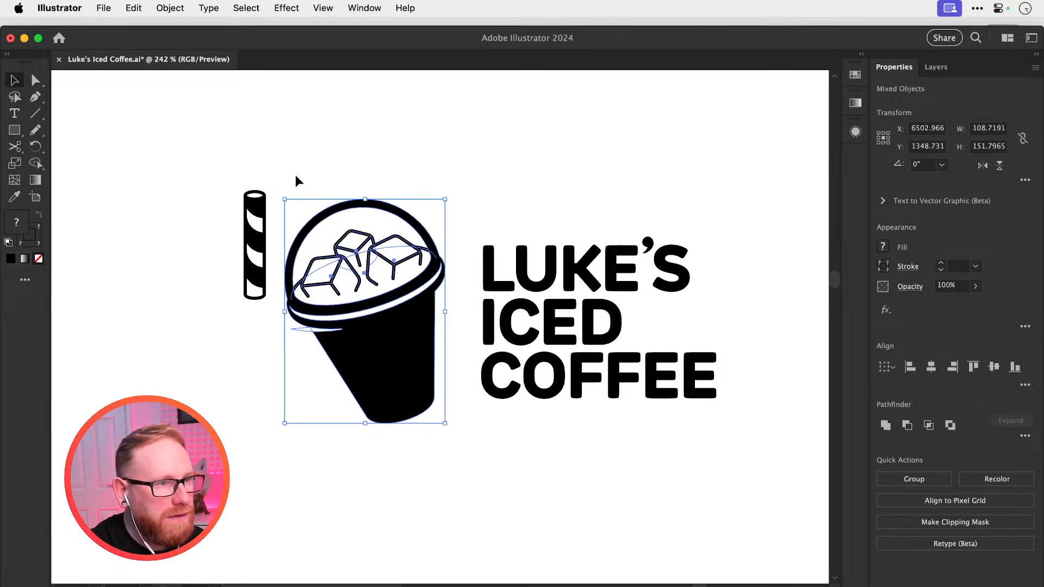
key("r")
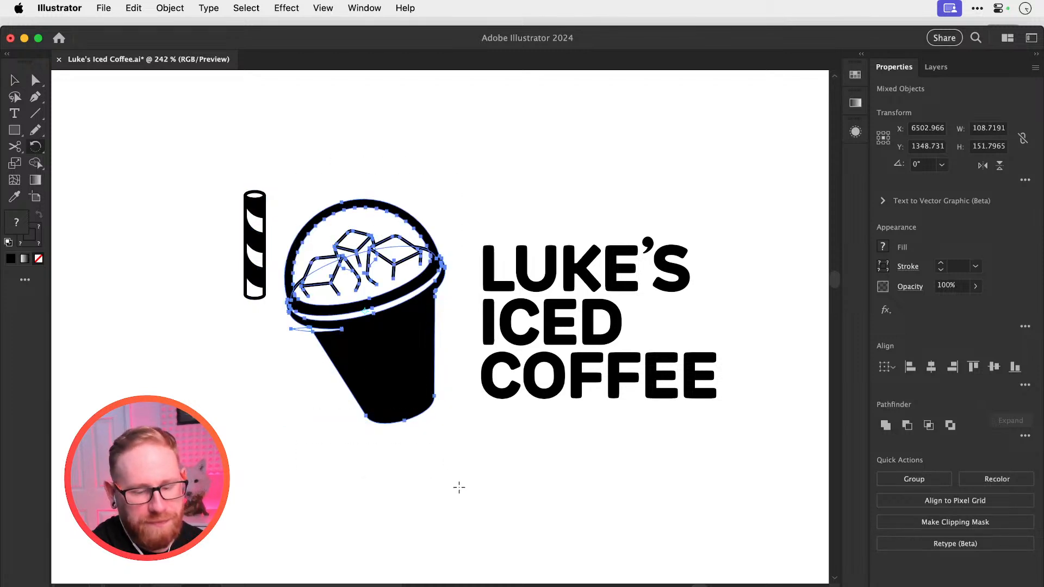
key("Return")
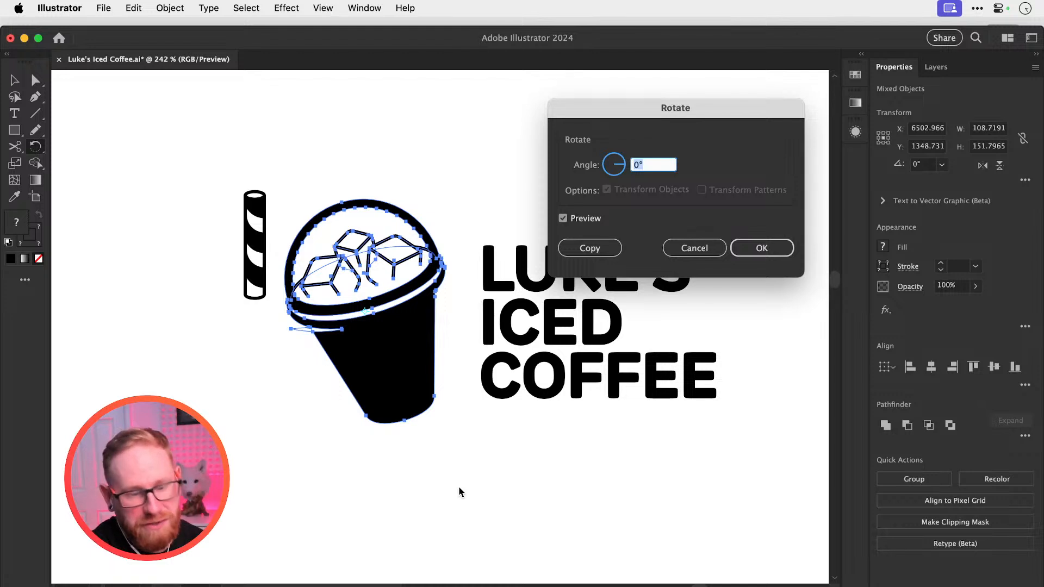
type("16")
key("Tab")
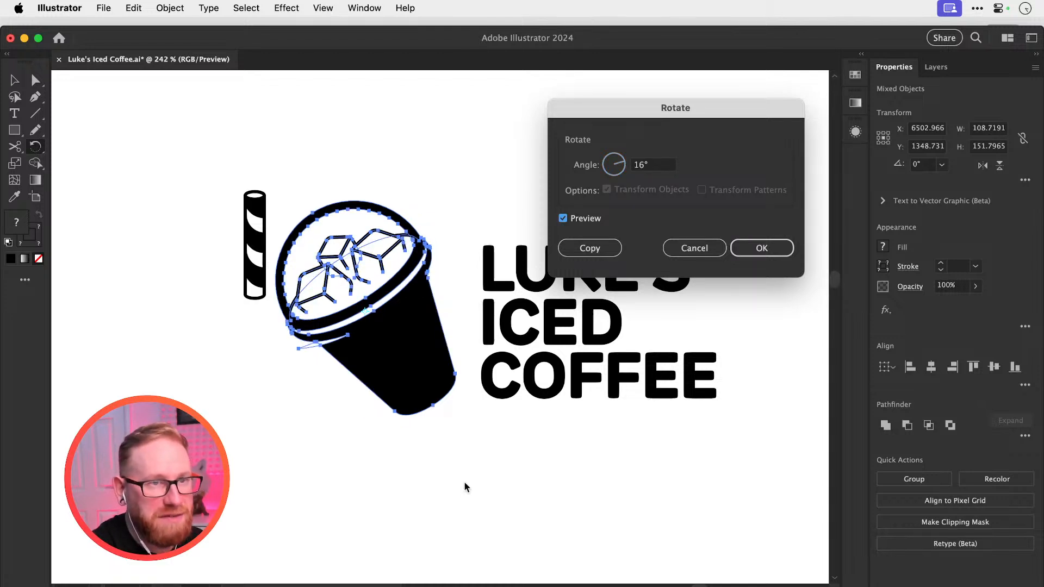
left_click(664, 165)
type("-16")
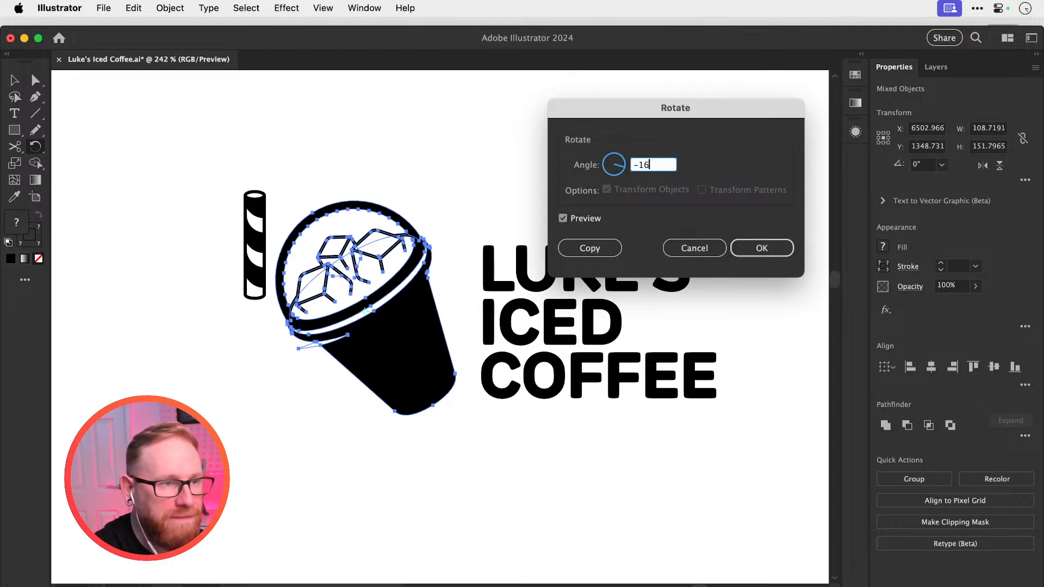
key("Return")
key("v")
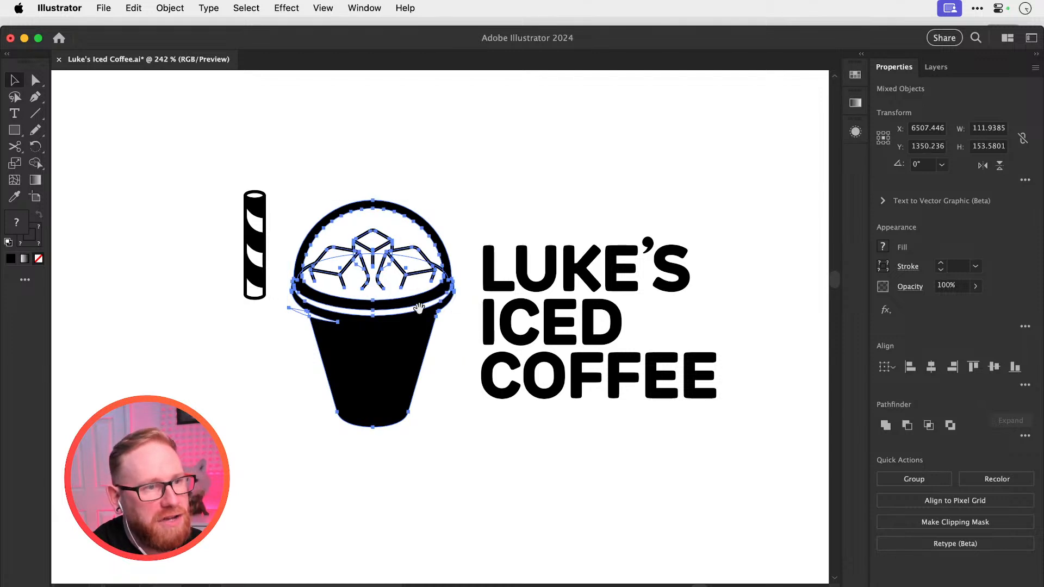
Move the striped straw horizontally further away from the cup, to about X 6377 px
scroll(495, 348, "left", 5)
scroll(495, 348, "up", 3)
left_click_drag(393, 250, 648, 552)
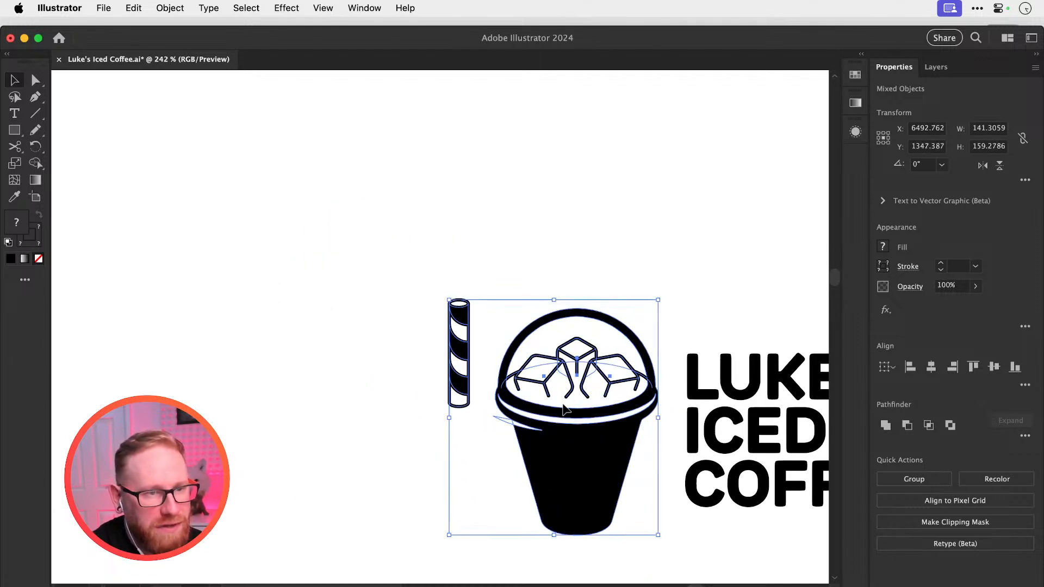
left_click_drag(418, 226, 390, 389)
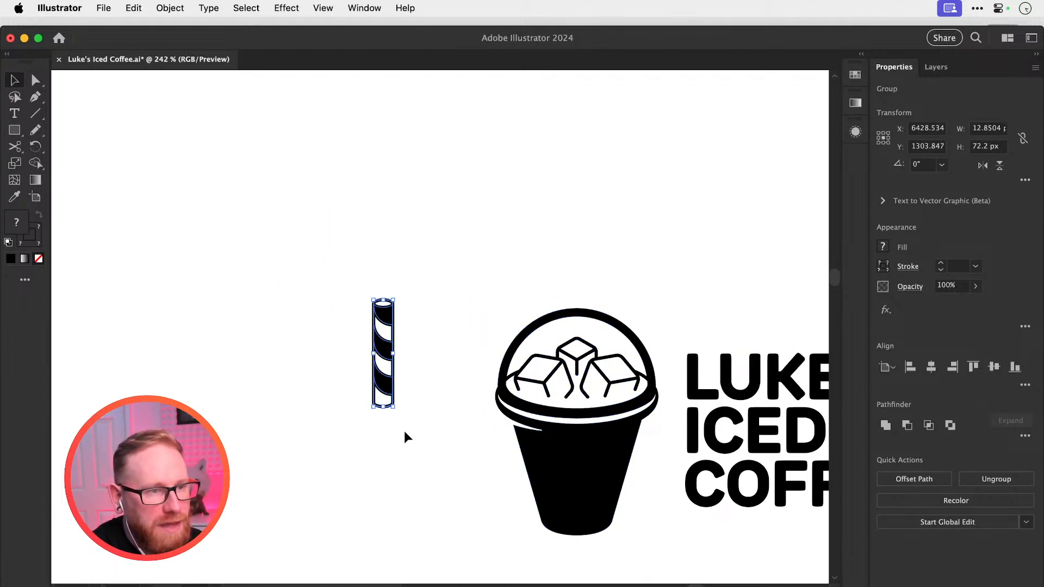
scroll(452, 431, "right", 3)
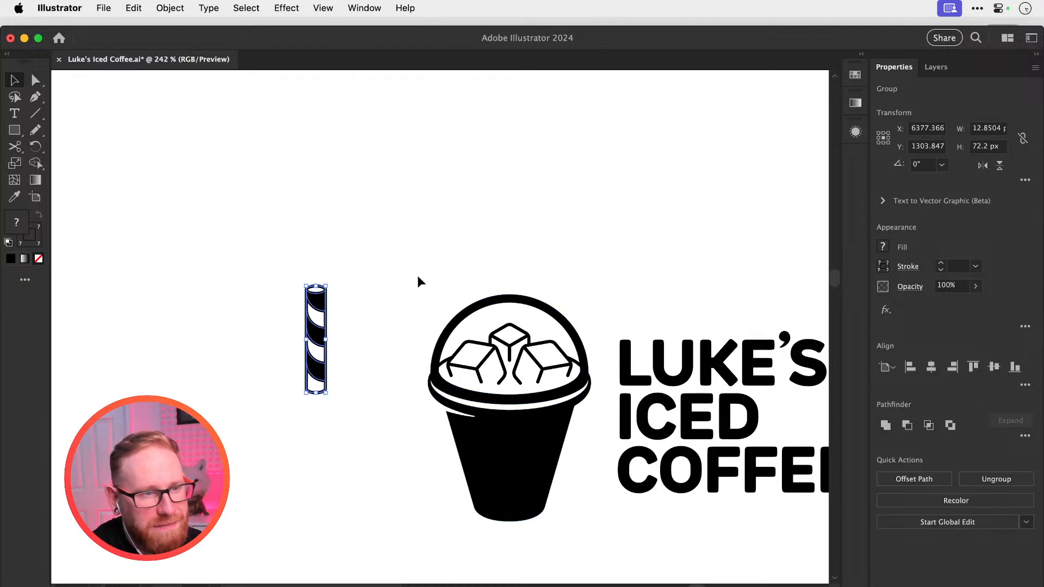
Move the complete upright cup horizontally away from the lettering, widening the gap between them
left_click_drag(417, 275, 579, 513)
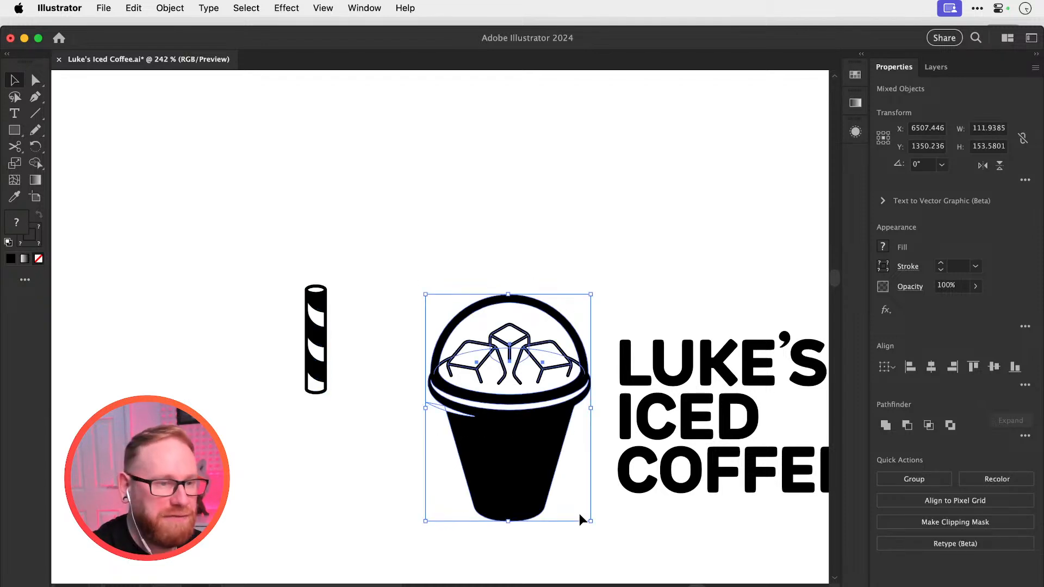
key("z")
key("v")
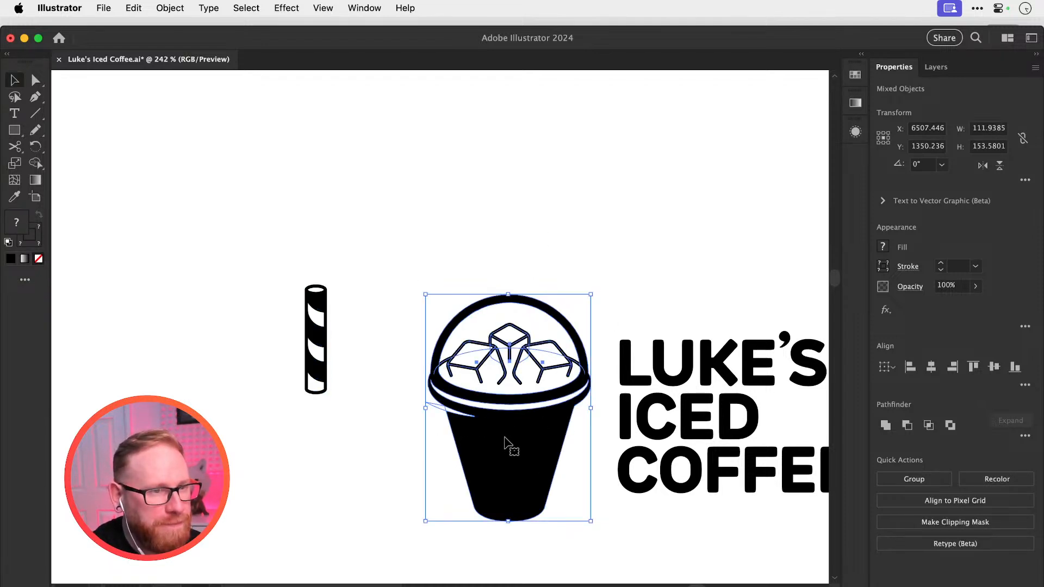
left_click_drag(527, 445, 519, 471)
left_click(491, 163)
Move the striped straw by 76.6 px and -30.4 px onto the lid's centre line so that it pokes through the dome
key("z")
key("v")
left_click_drag(426, 423, 456, 399)
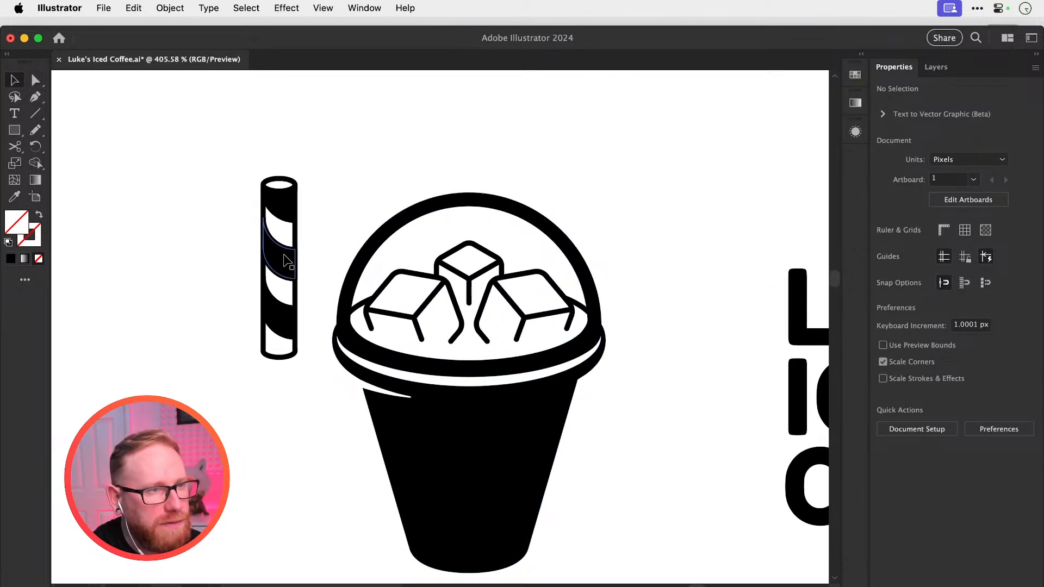
left_click_drag(287, 261, 473, 185)
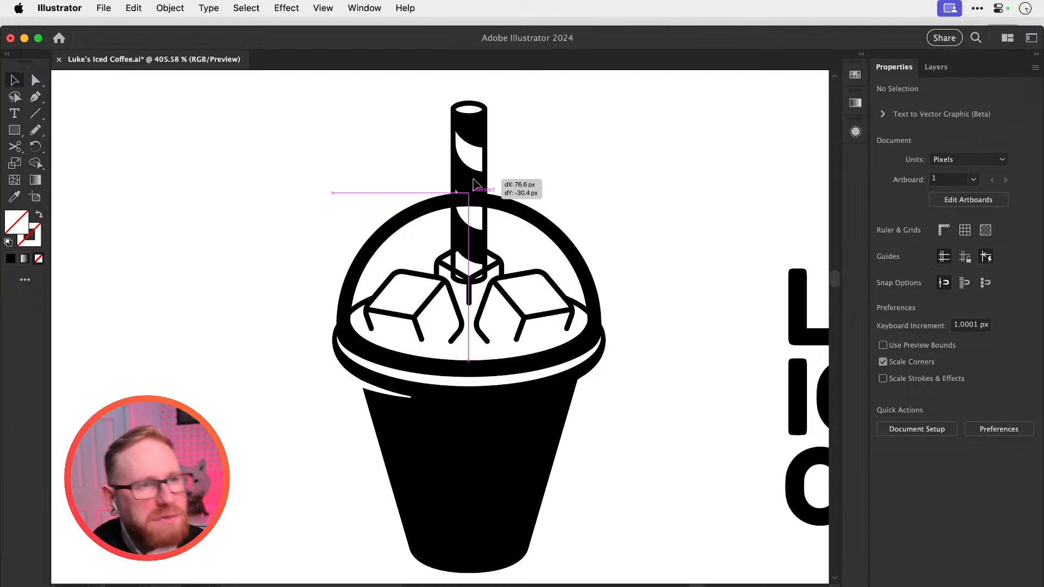
Draw a white rectangle about 22 by 20 px over the straw's crossing with the dome and stack it behind the straw
left_click_drag(473, 185, 497, 224)
left_click(14, 130)
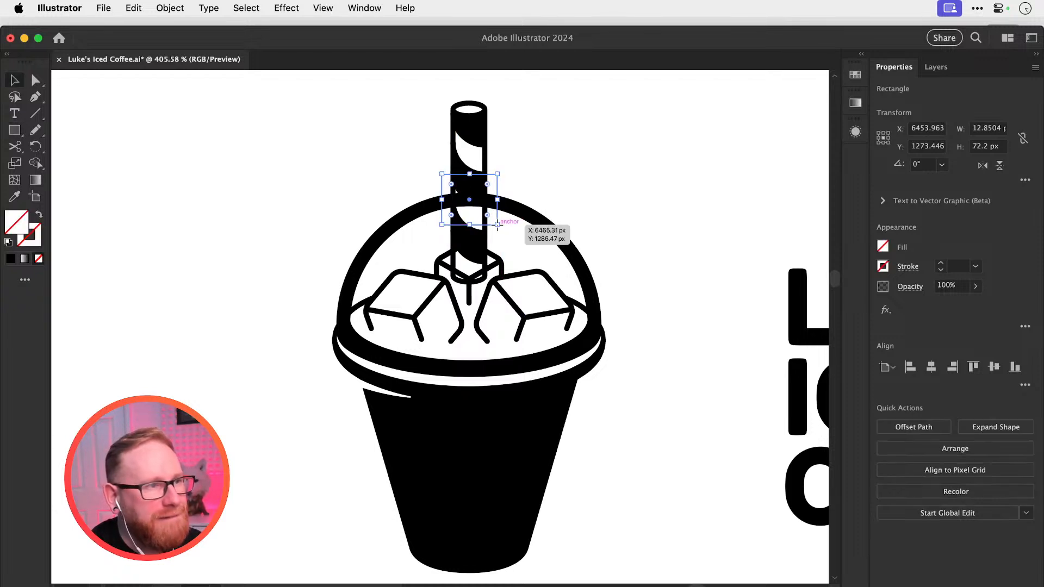
key("i")
left_click(315, 187)
key("v")
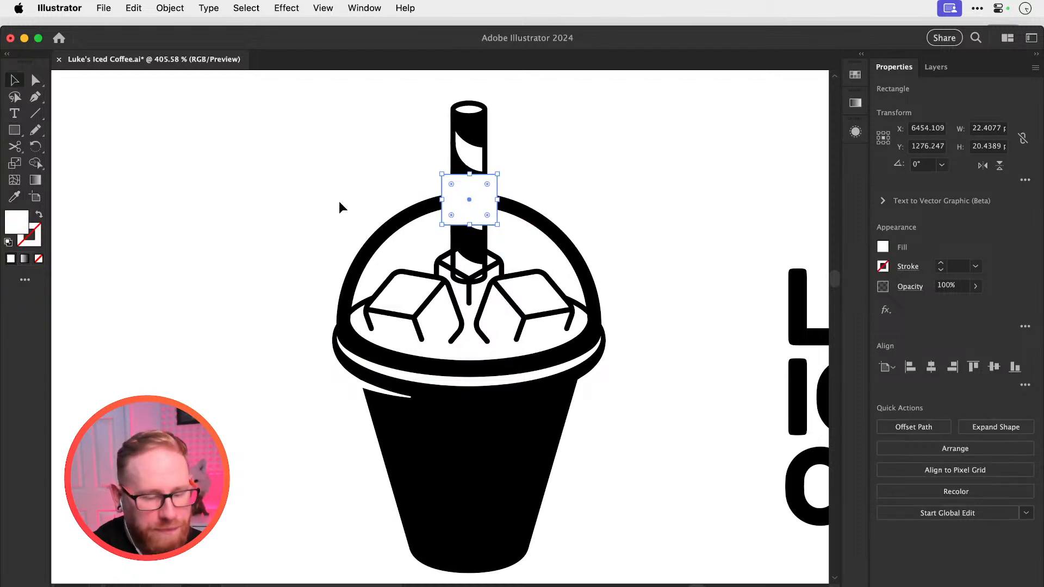
key("super+[")
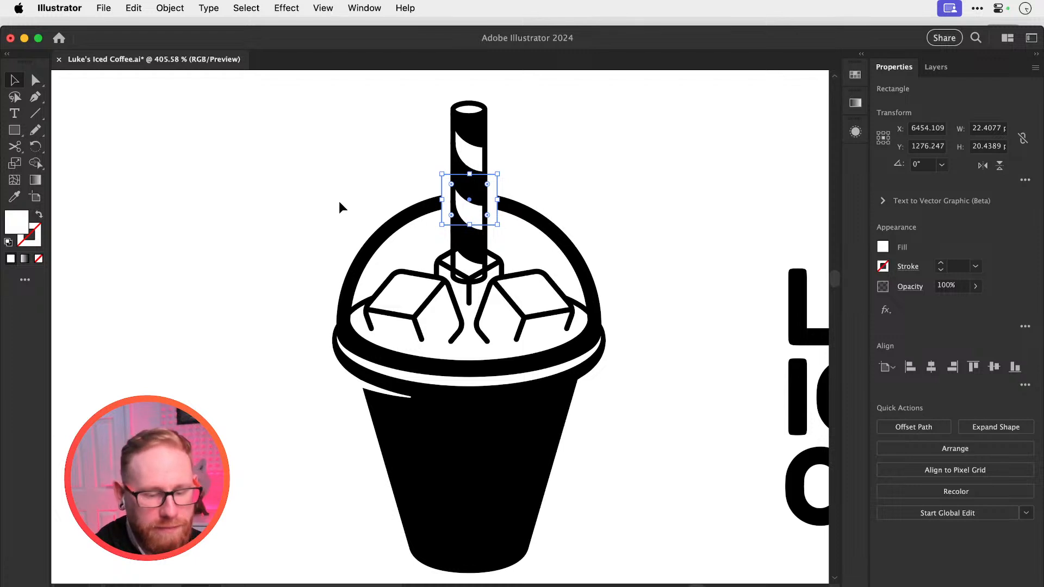
Centre the white rectangle behind the straw at about X 6454 px, Y 1275 px, evening the gaps in the dome outline
key("XF86AudioLowerVolume")
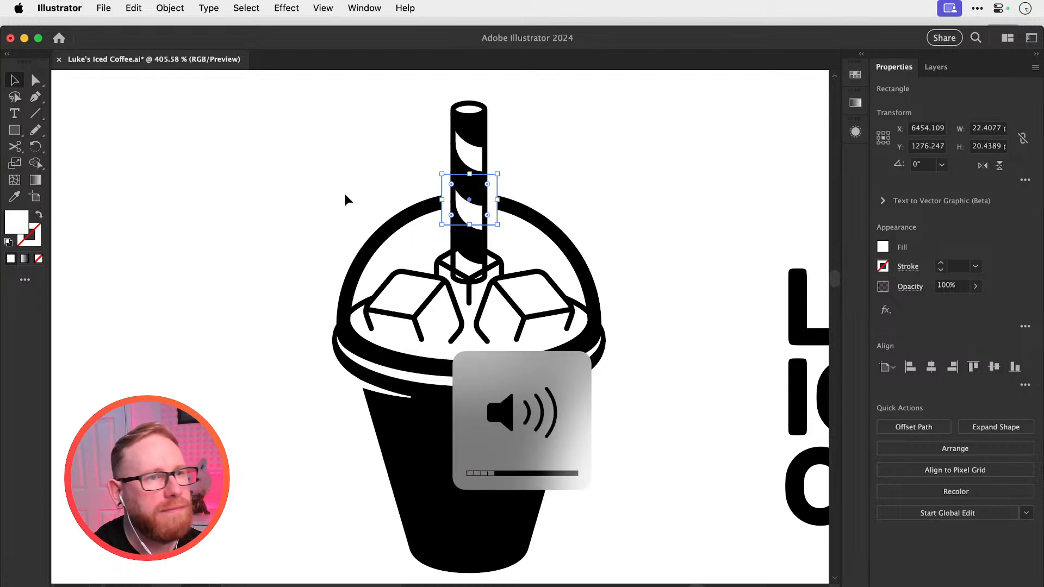
left_click(344, 191)
key("z")
left_click_drag(429, 178, 612, 302)
key("v")
left_click_drag(586, 210, 584, 200)
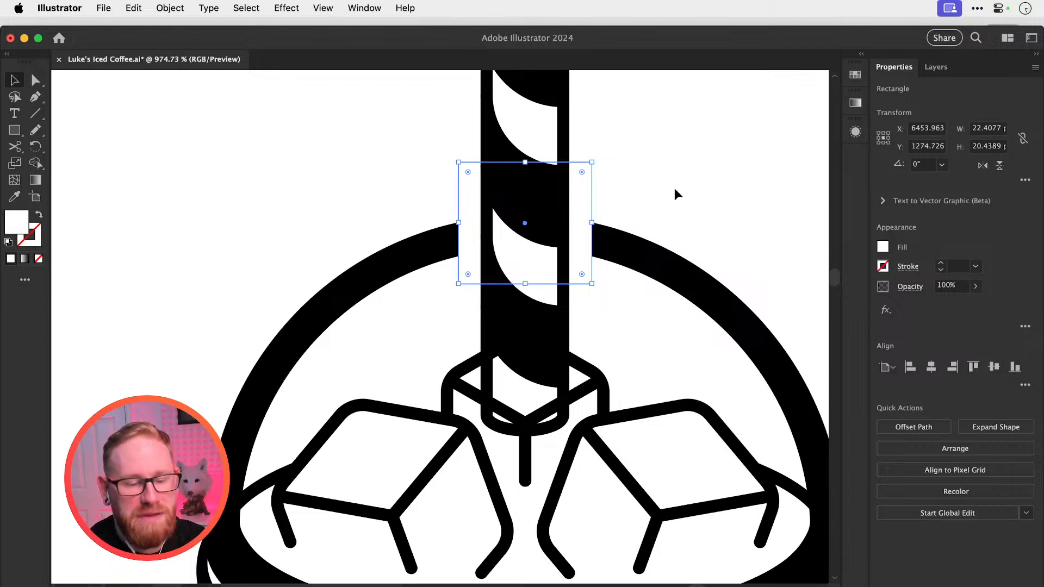
left_click_drag(517, 164, 534, 353)
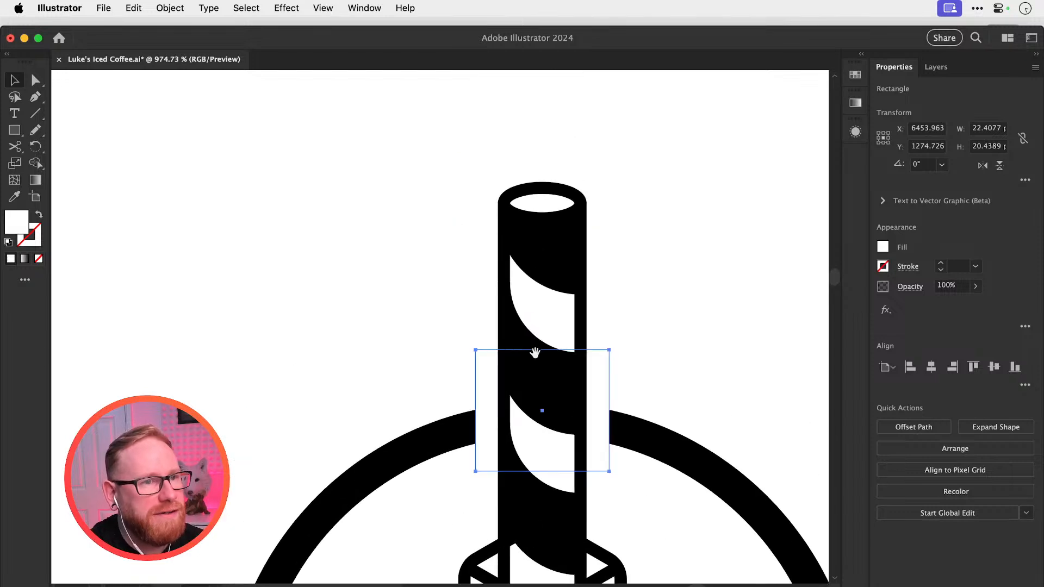
left_click_drag(330, 320, 347, 294)
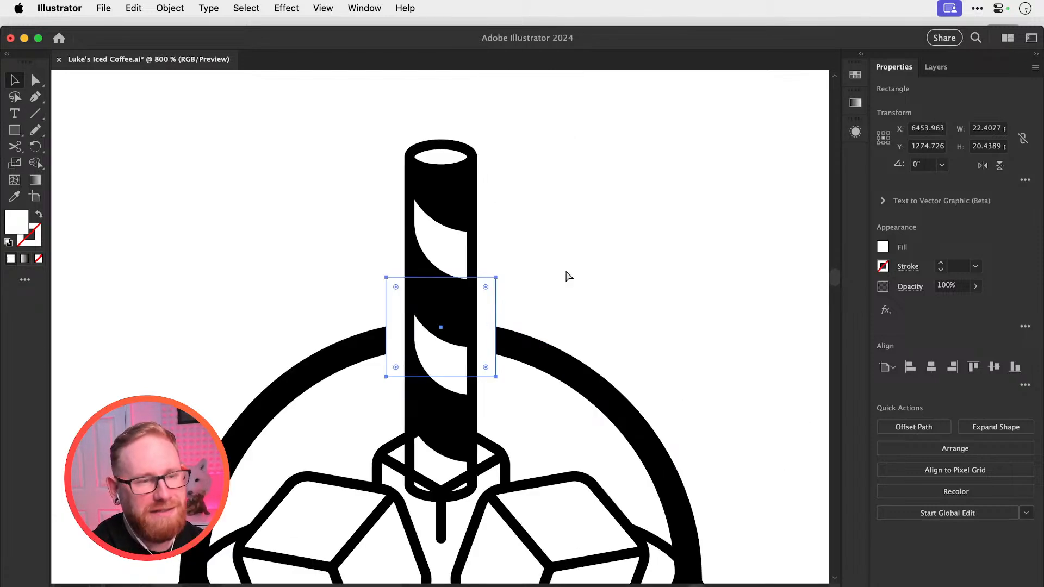
Duplicate the straw straight up above the original and rotate the copy 90° so that it lies horizontally
key("super+minus")
key("super+minus")
key("super+minus")
left_click_drag(532, 273, 608, 298)
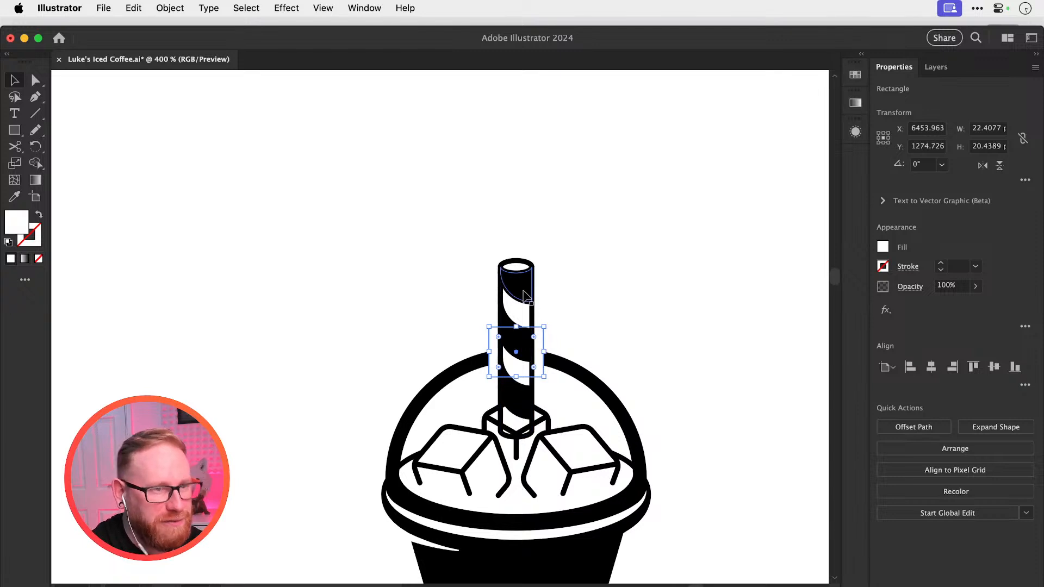
left_click_drag(523, 279, 520, 148)
key("r")
left_click_drag(430, 245, 601, 510)
key("v")
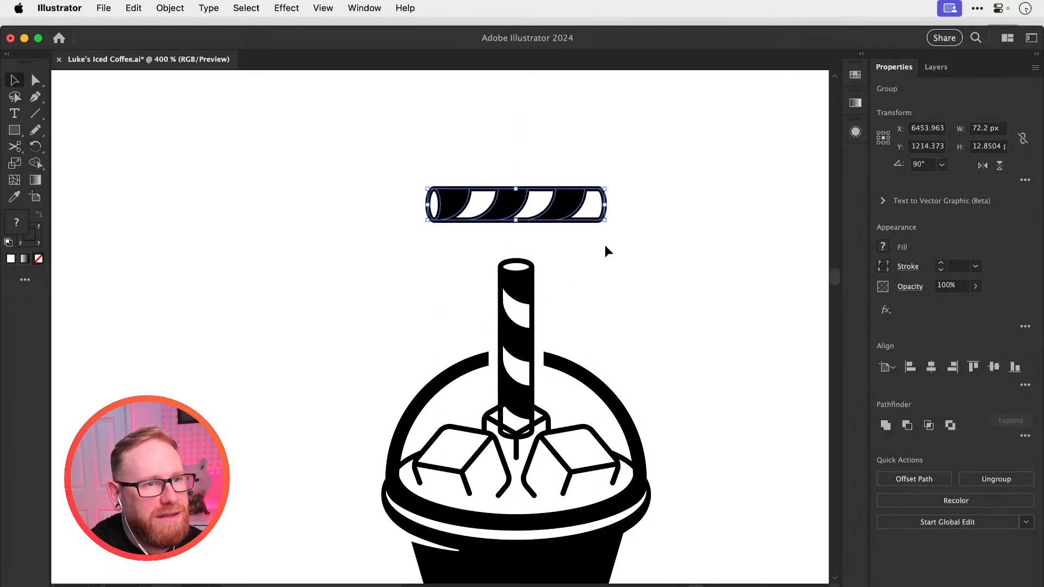
Shift the horizontal straw sideways and delete its closed end, leaving a short piece with the open mouth
left_click_drag(568, 214, 525, 204)
key("a")
left_click_drag(494, 163, 551, 222)
key("Delete")
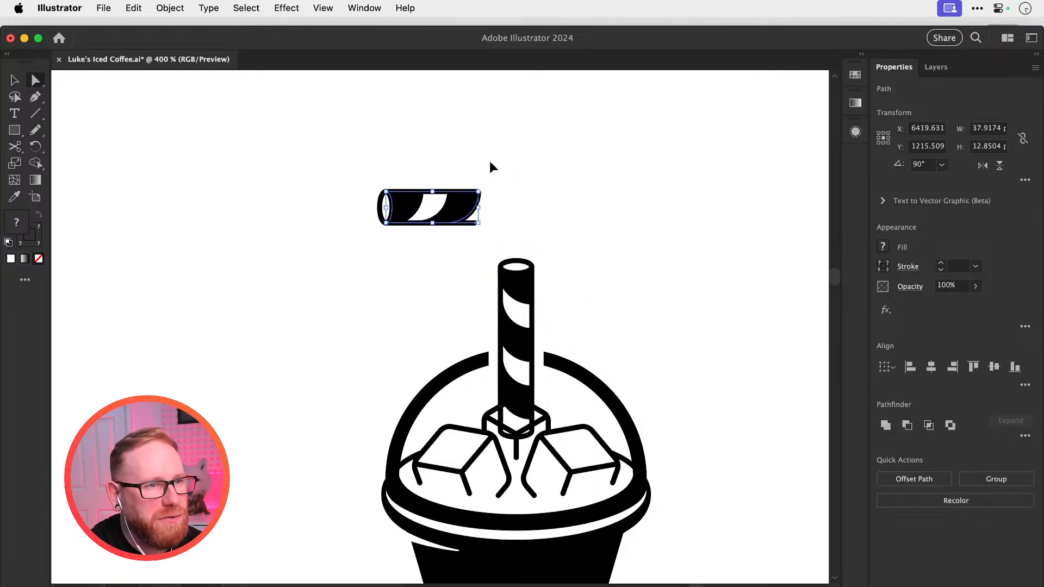
left_click(491, 165)
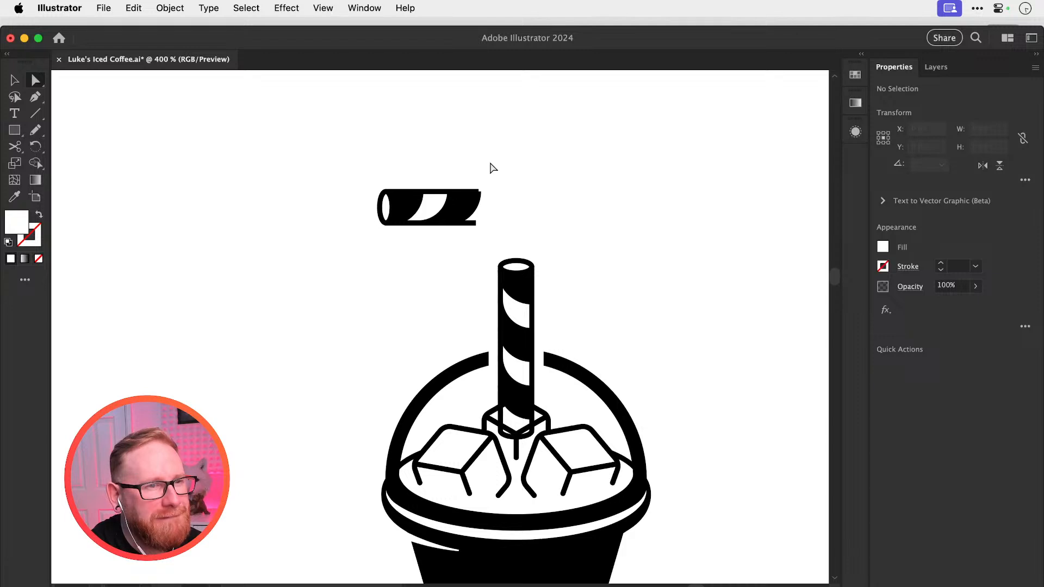
Join the shortened horizontal piece to the top of the upright straw to form a right-angled bend
key("v")
left_click_drag(471, 195, 505, 256)
key("super+z")
left_click(451, 182)
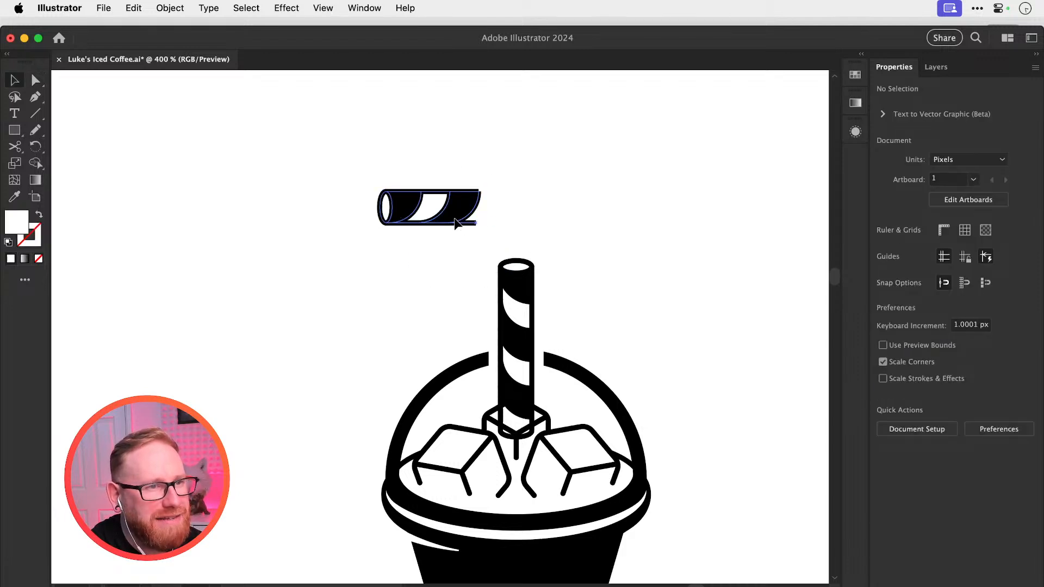
left_click_drag(455, 223, 506, 294)
left_click(601, 216)
Examine the cup and its bent straw beside the lettering at reduced scale, and inspect the bend up close
scroll(596, 179, "down", 5)
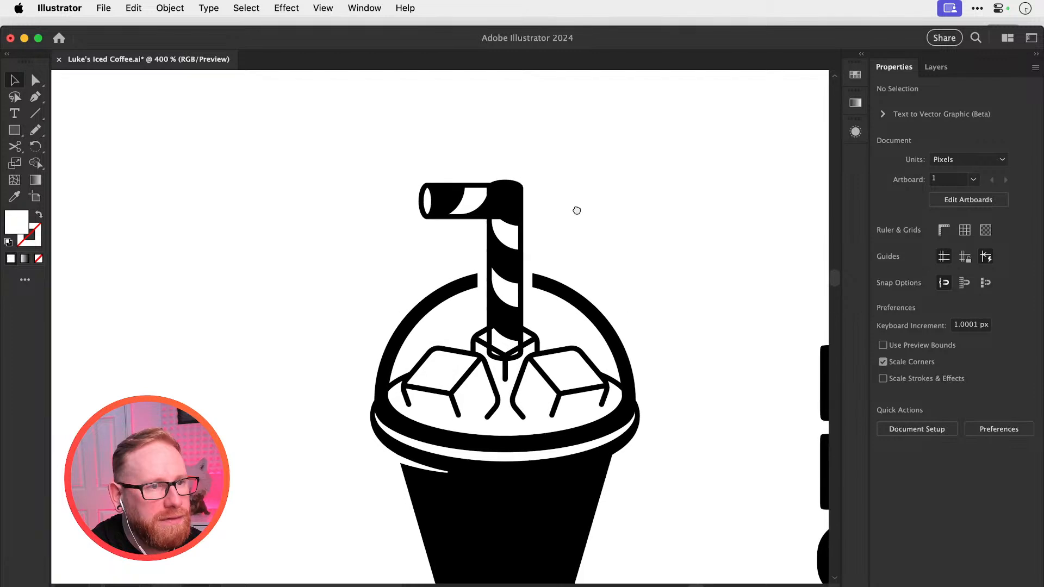
key("super+minus")
key("super+minus")
key("super+minus")
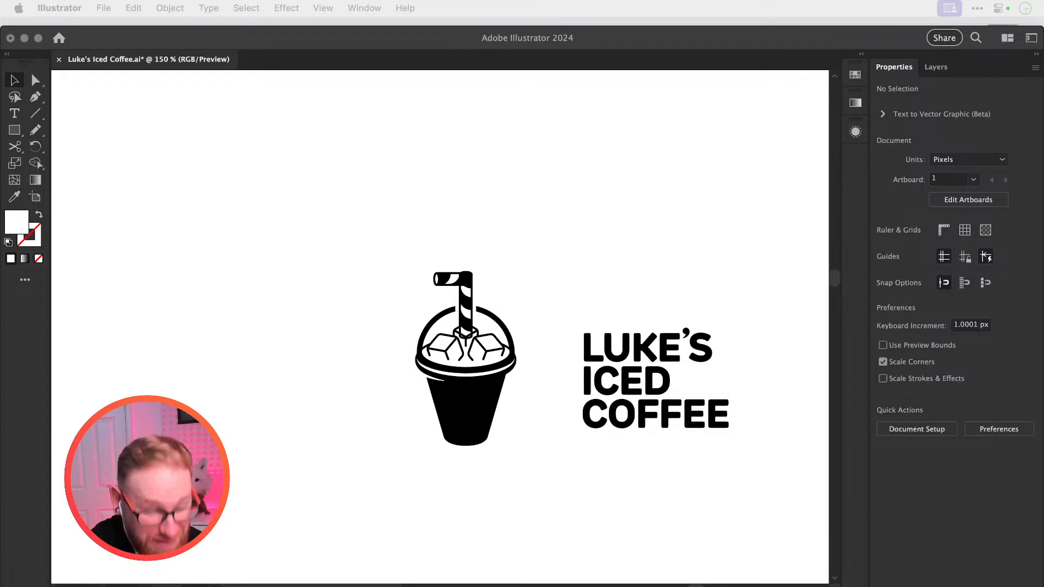
left_click(571, 211)
key("z")
left_click_drag(431, 295, 655, 389)
key("v")
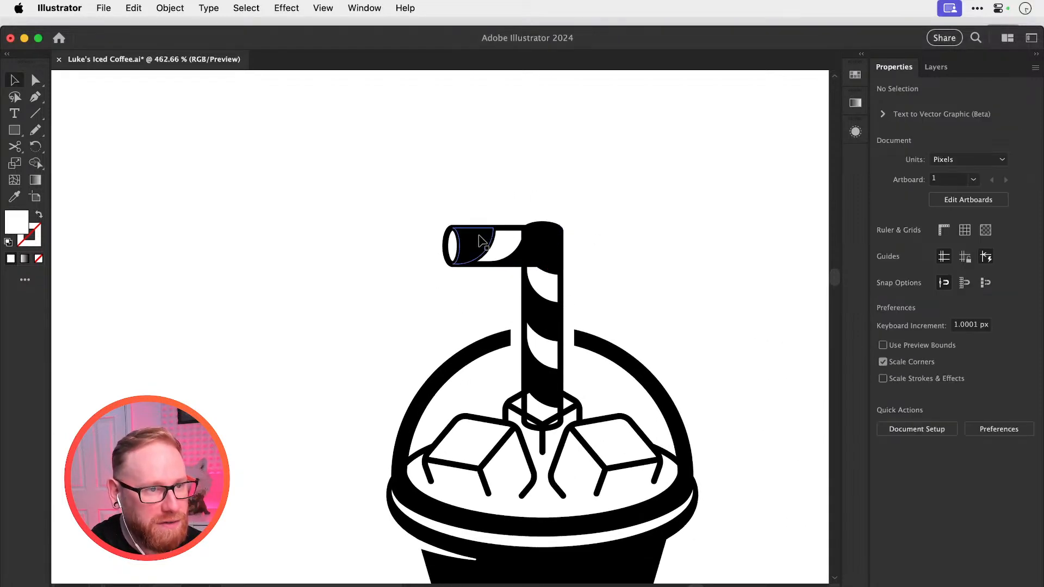
Rotate the short horizontal straw piece by 16° about its centre
left_click(480, 241)
key("r")
key("Return")
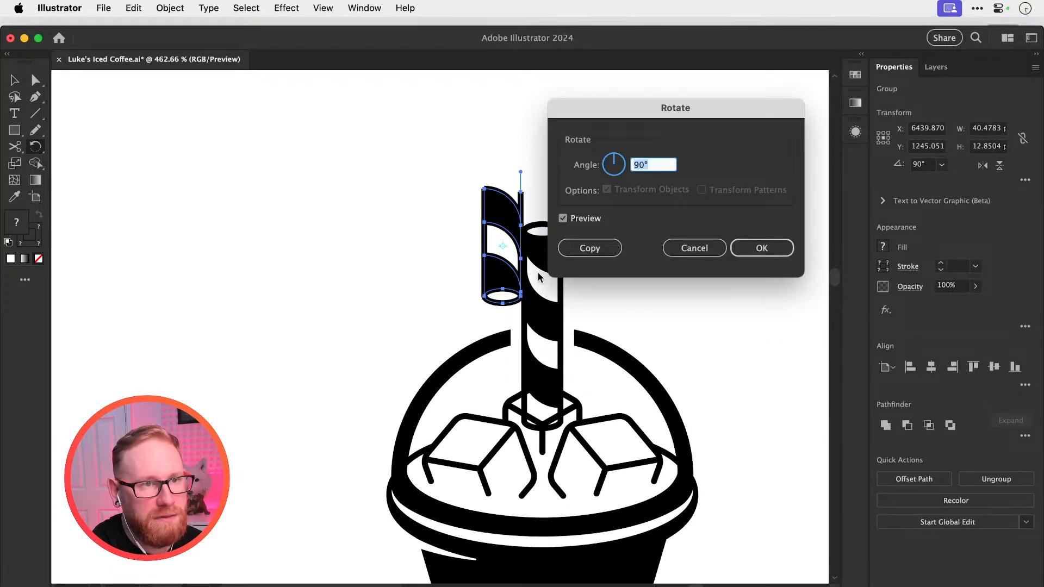
type("0")
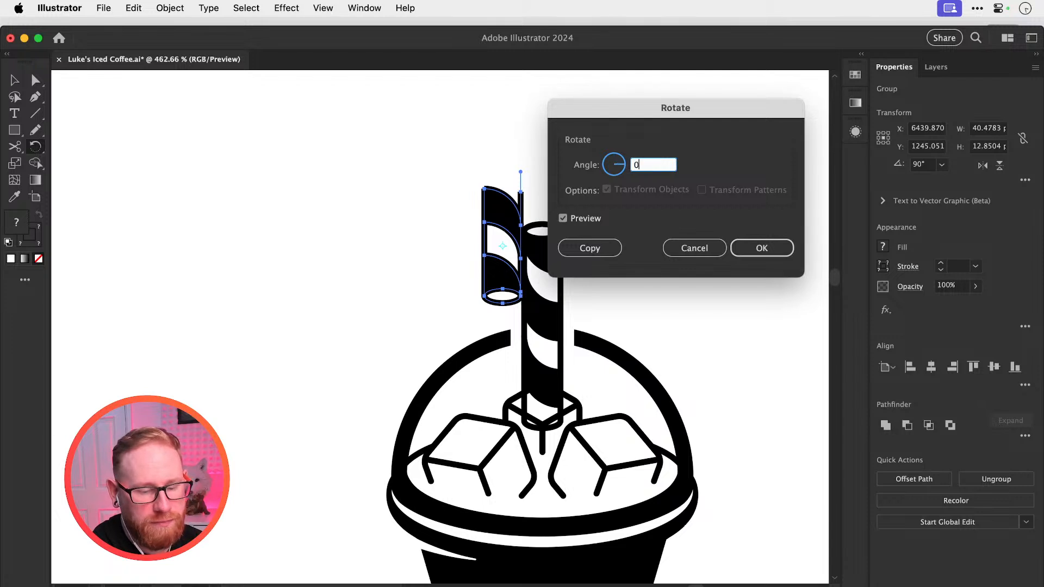
type("16")
key("Tab")
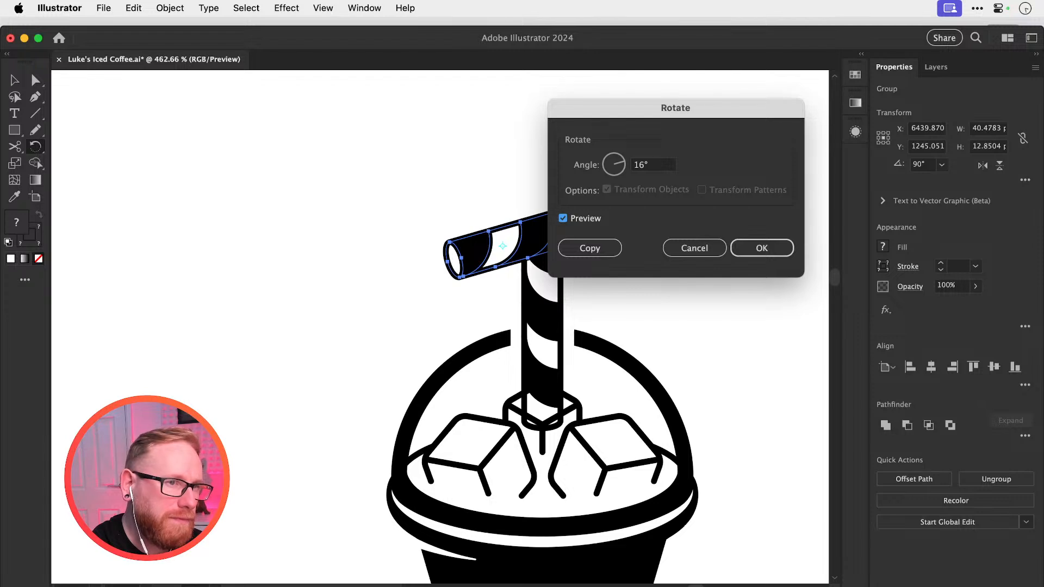
left_click(761, 248)
key("v")
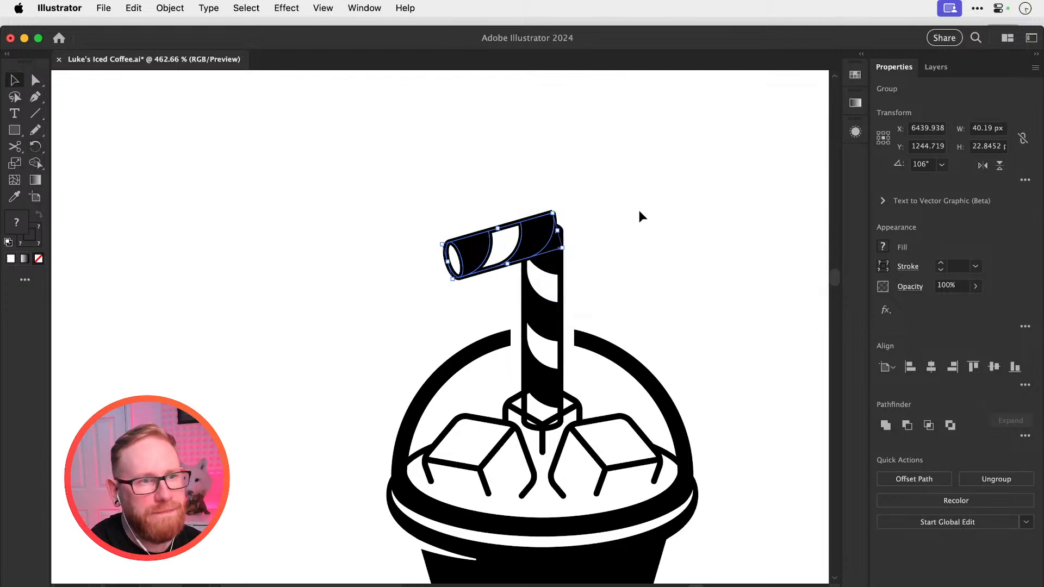
left_click(641, 215)
Try tilting the short straw piece more steeply and sliding it onto the top of the upright straw
left_click_drag(557, 240, 546, 250)
key("r")
left_click_drag(663, 255, 679, 213)
key("v")
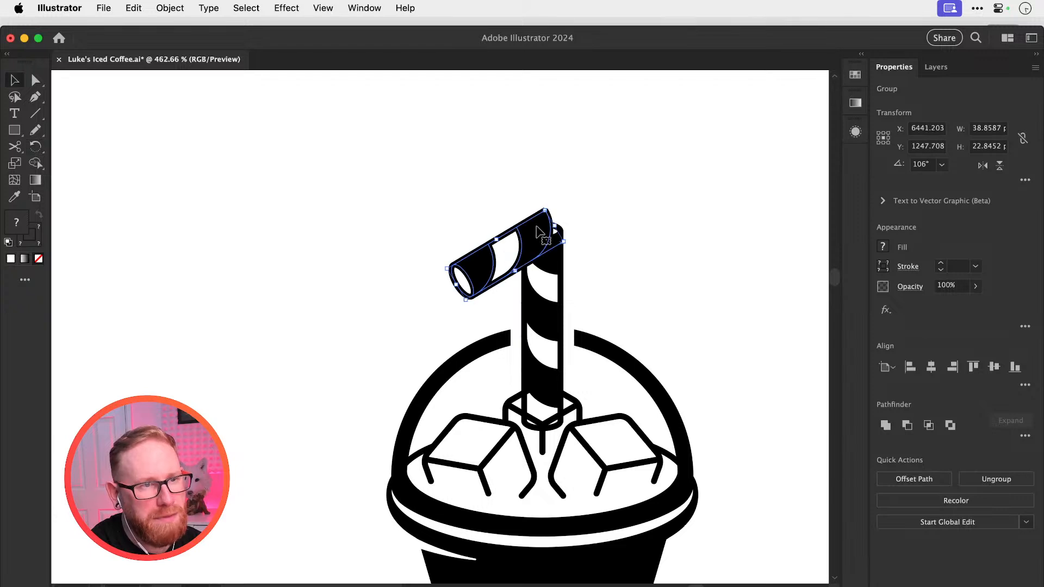
left_click_drag(531, 229, 541, 234)
left_click(679, 257)
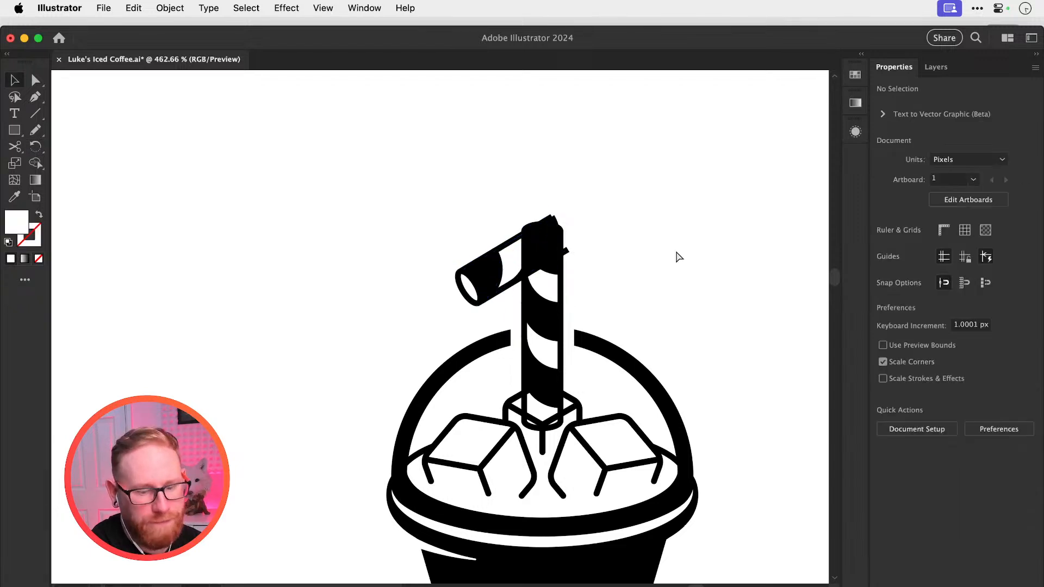
Rotate the whole cup together with its ice cubes and bent straw by 16°, leaving the lettering alone
key("super+minus")
key("super+minus")
key("super+minus")
key("super+minus")
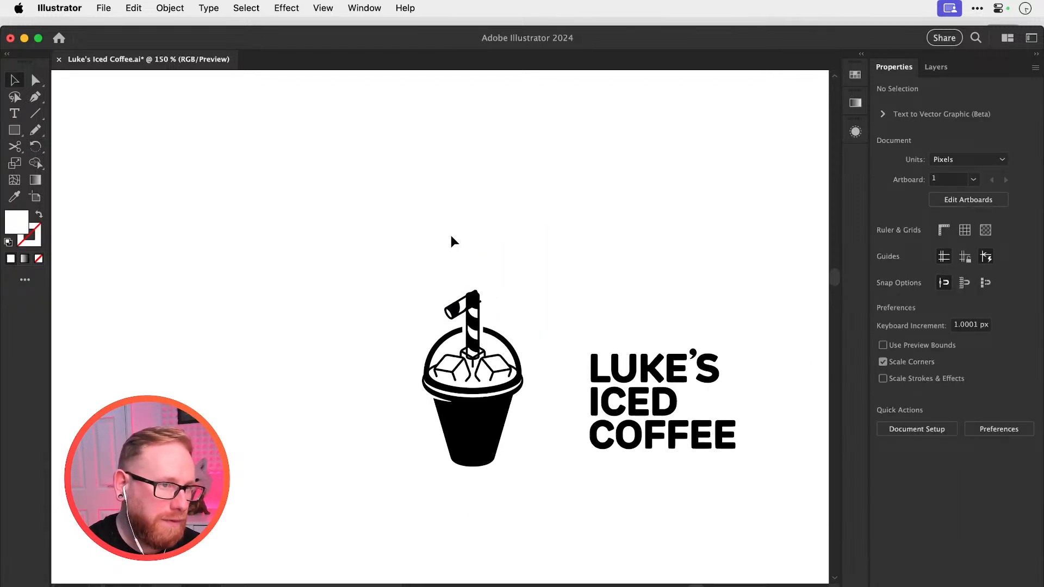
left_click_drag(420, 254, 529, 541)
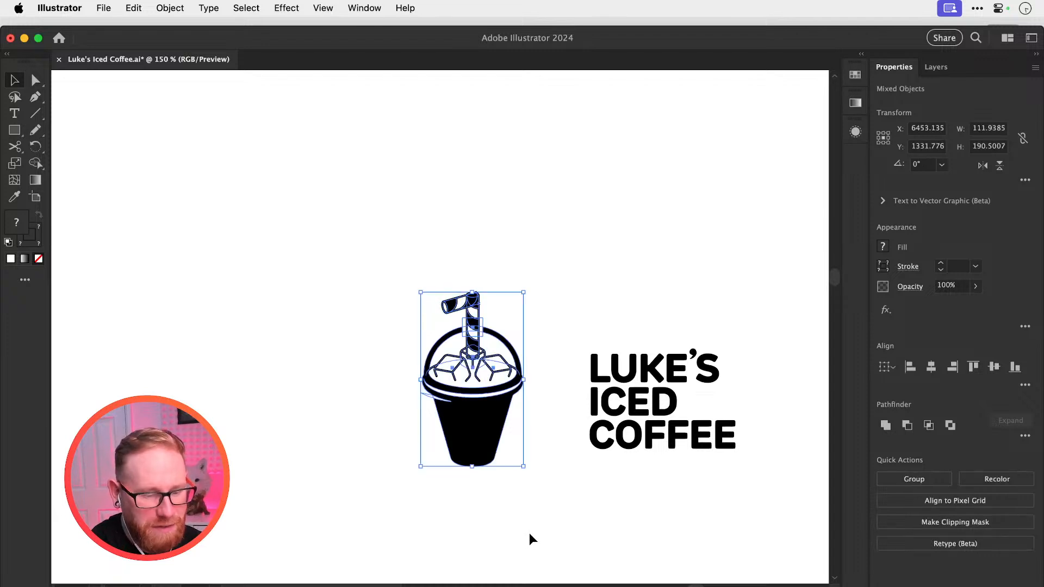
key("r")
key("Return")
key("Return")
key("v")
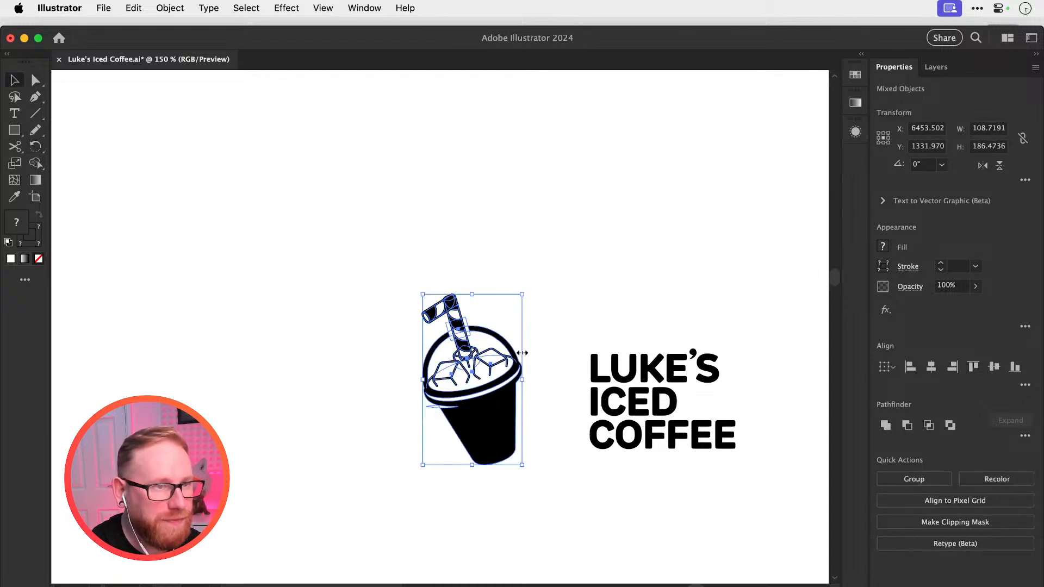
left_click(497, 261)
Rotate the short straw piece by -16° on the tilted cup
key("z")
left_click_drag(411, 321, 568, 385)
key("v")
left_click(457, 312)
key("r")
key("Return")
type("-16")
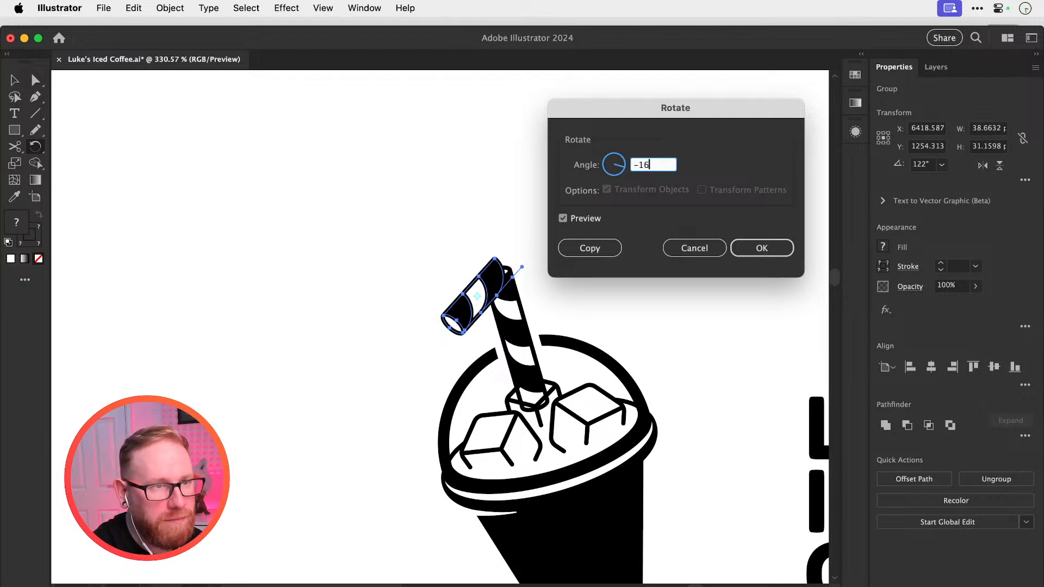
key("Return")
key("v")
left_click(410, 327)
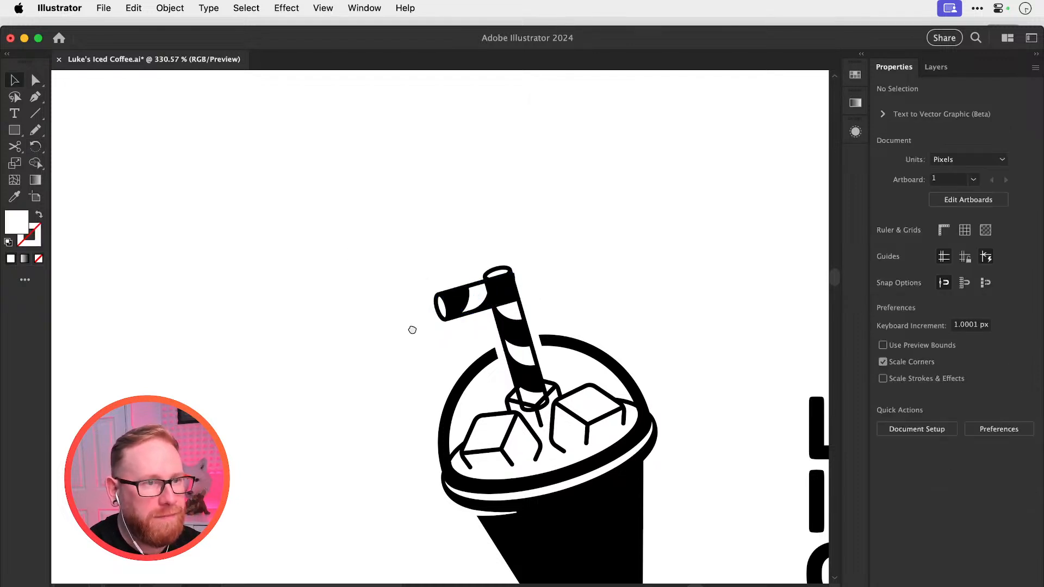
Rotate the short straw piece by a further -16° so that it lies horizontally
left_click_drag(411, 328, 370, 230)
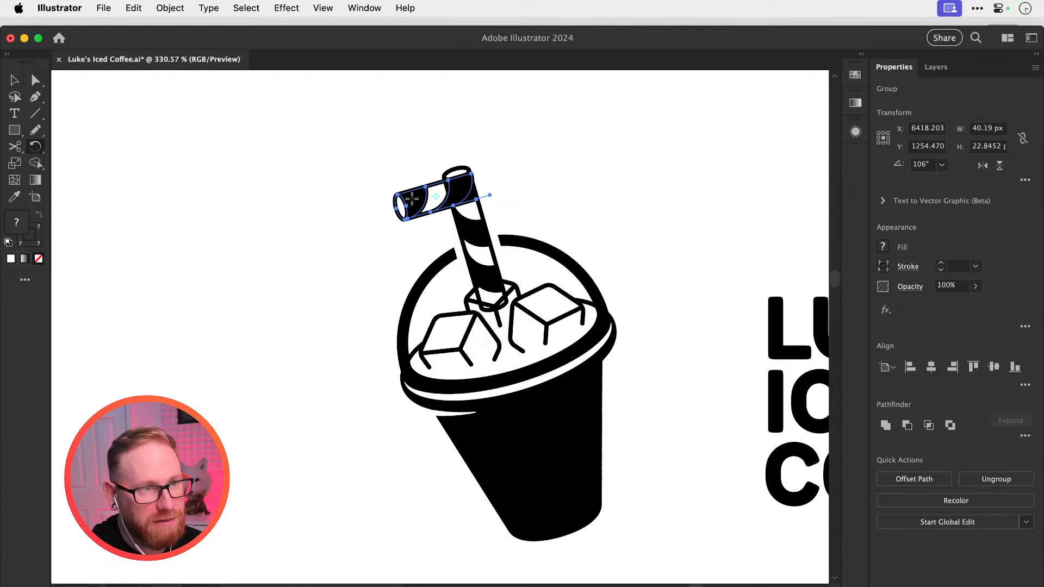
key("Return")
type("16")
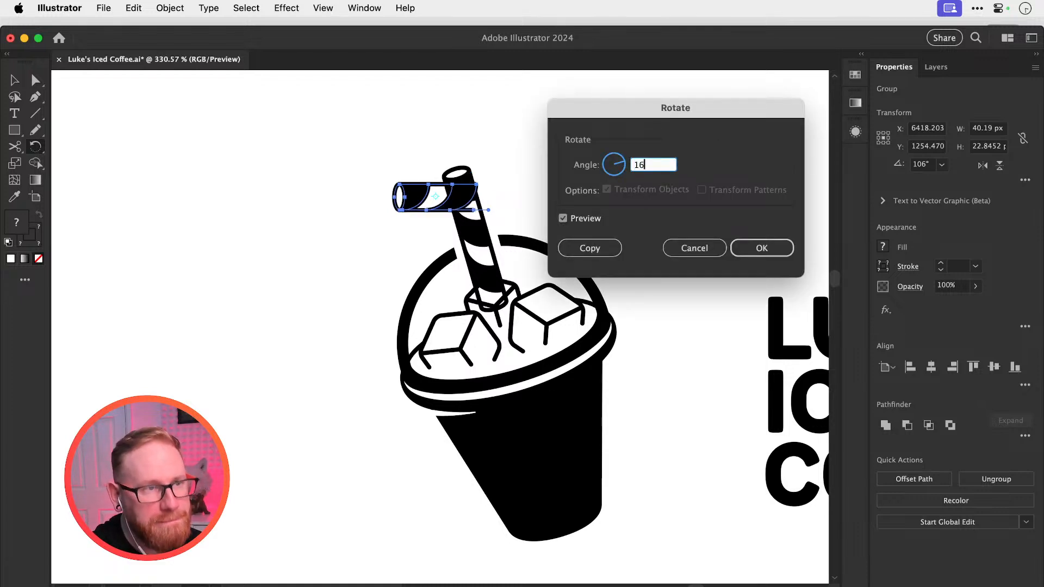
key("Tab")
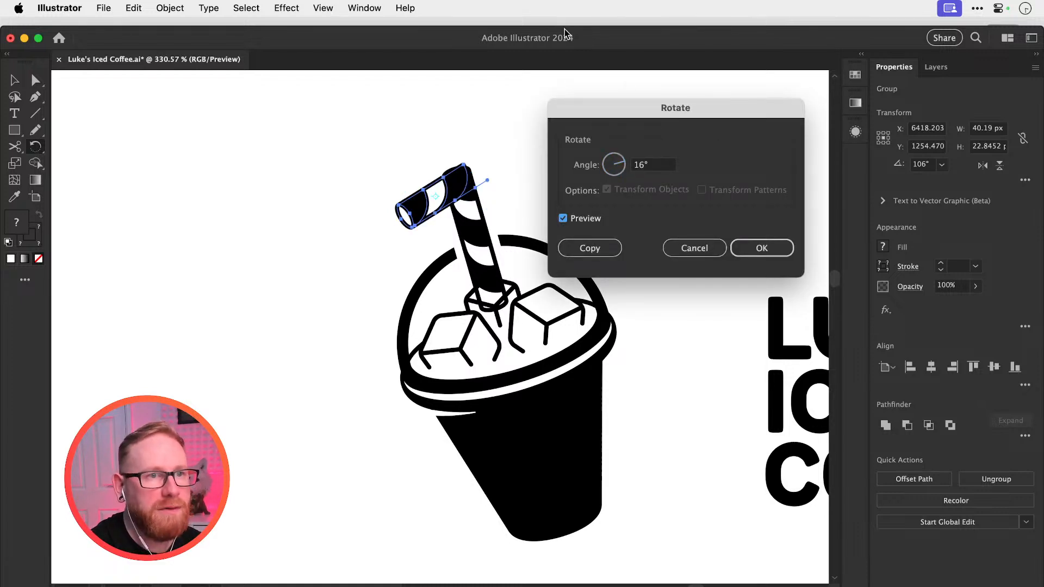
double_click(658, 165)
type("-16")
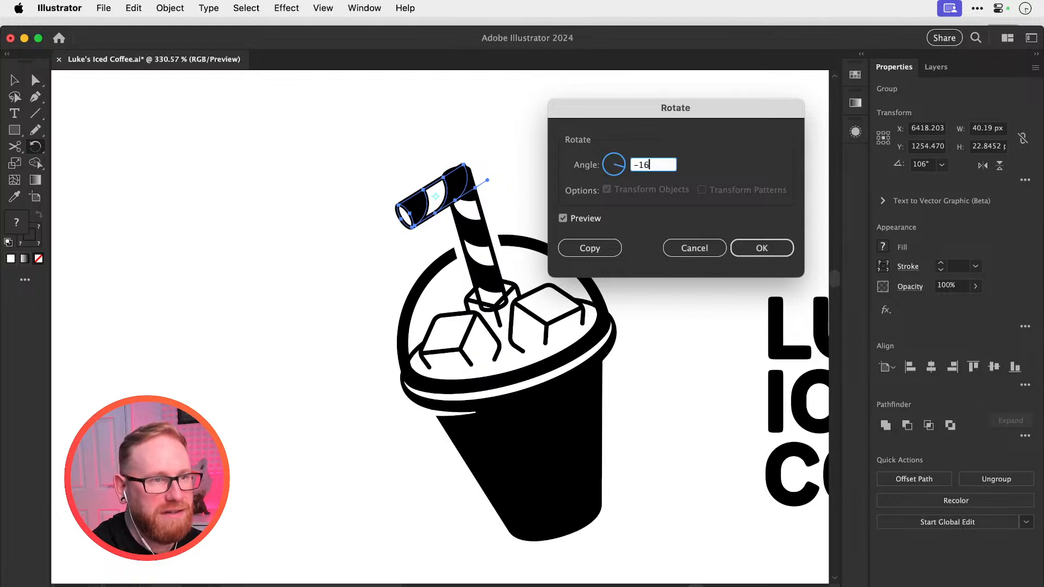
key("Return")
key("v")
Move the horizontal straw piece so its end meets the top of the slanted straw and covers the old opening
left_click(609, 184)
left_click_drag(413, 197, 408, 186)
left_click(667, 196)
left_click_drag(666, 196, 546, 186)
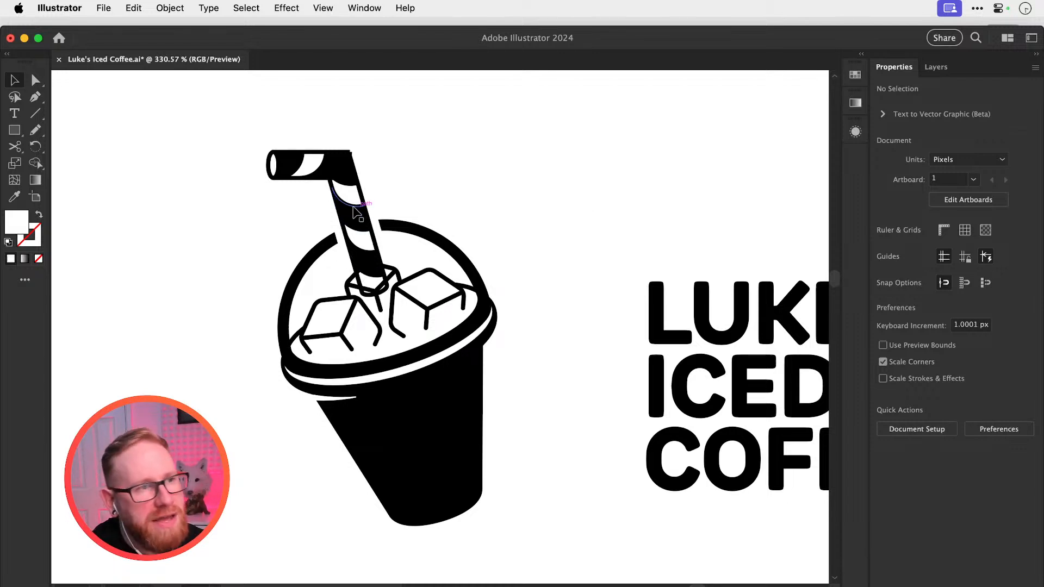
Inspect the straw's bend and the place where the straw overlaps the ice cubes, up close and at reduced scale
key("z")
left_click(288, 223)
key("v")
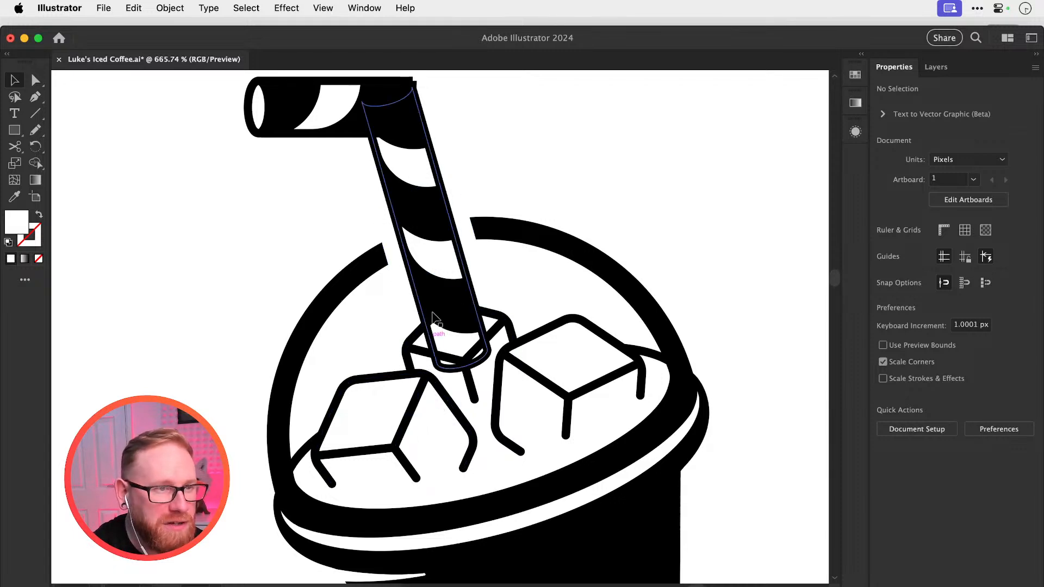
scroll(446, 353, "up", 3)
scroll(446, 353, "left", 2)
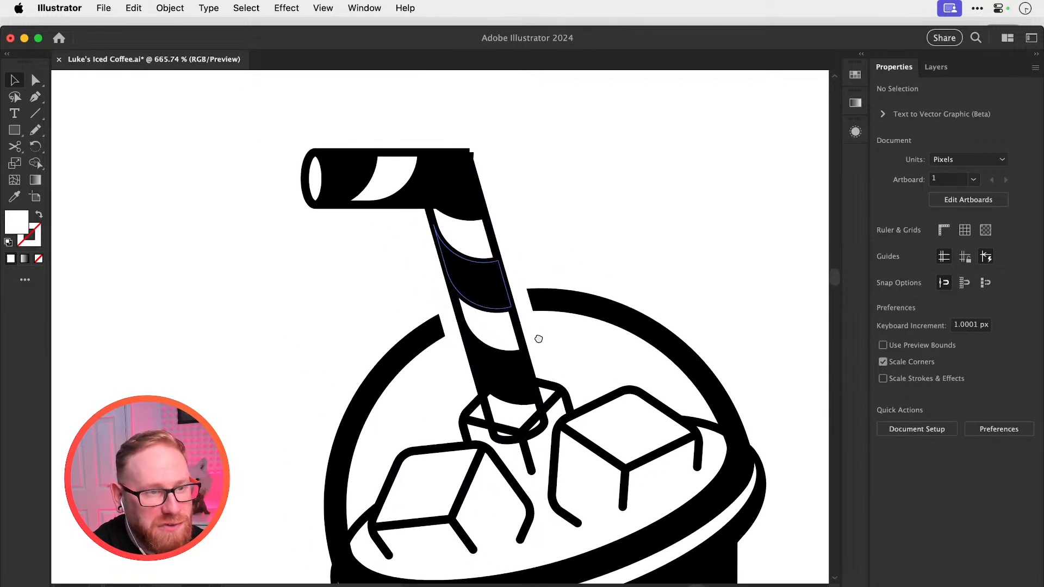
scroll(487, 234, "down", 4)
scroll(488, 234, "right", 2)
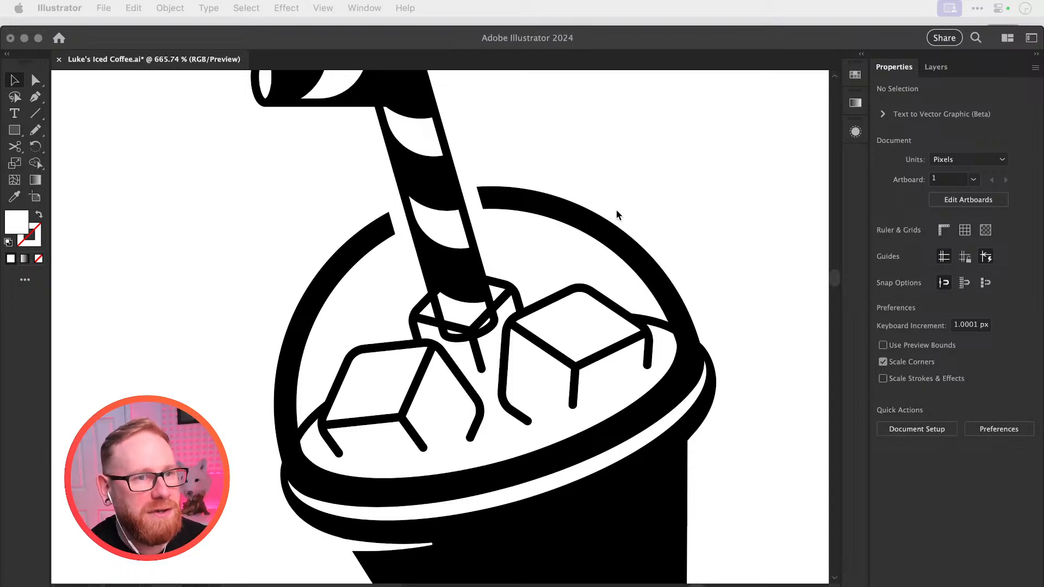
left_click(743, 148)
key("super+minus")
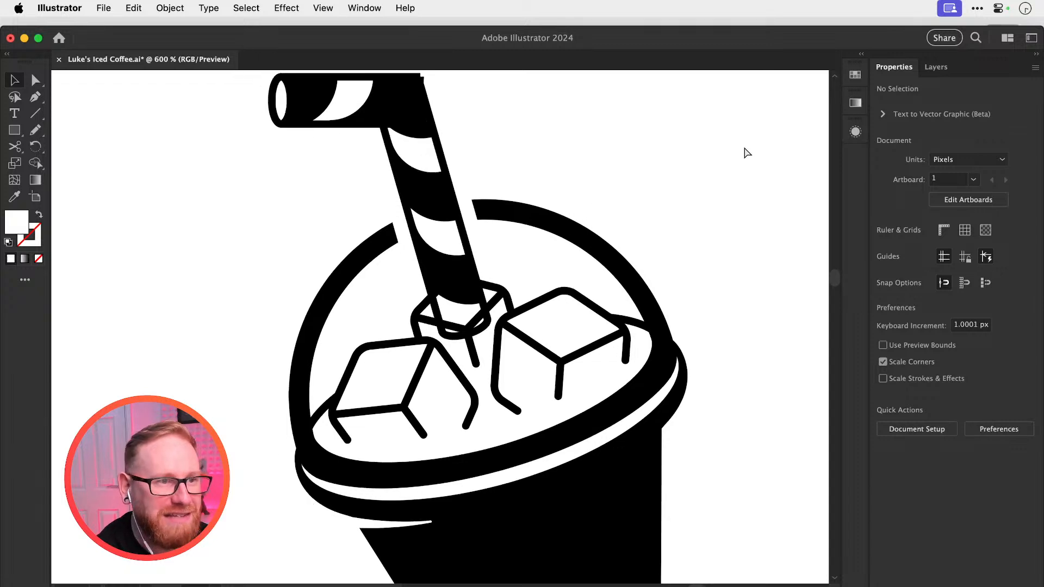
key("super+minus")
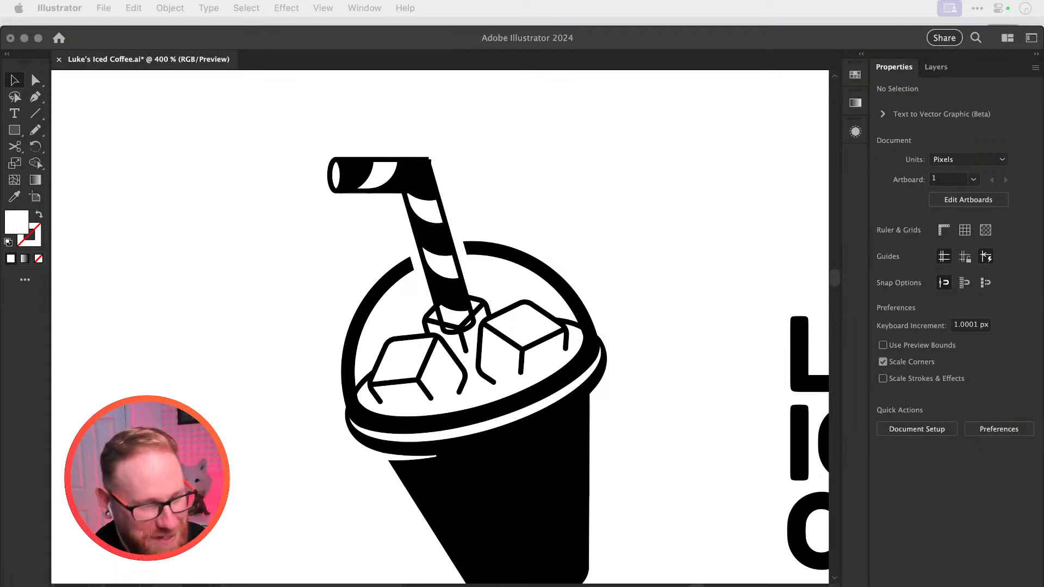
scroll(534, 197, "up", 1)
left_click(535, 196)
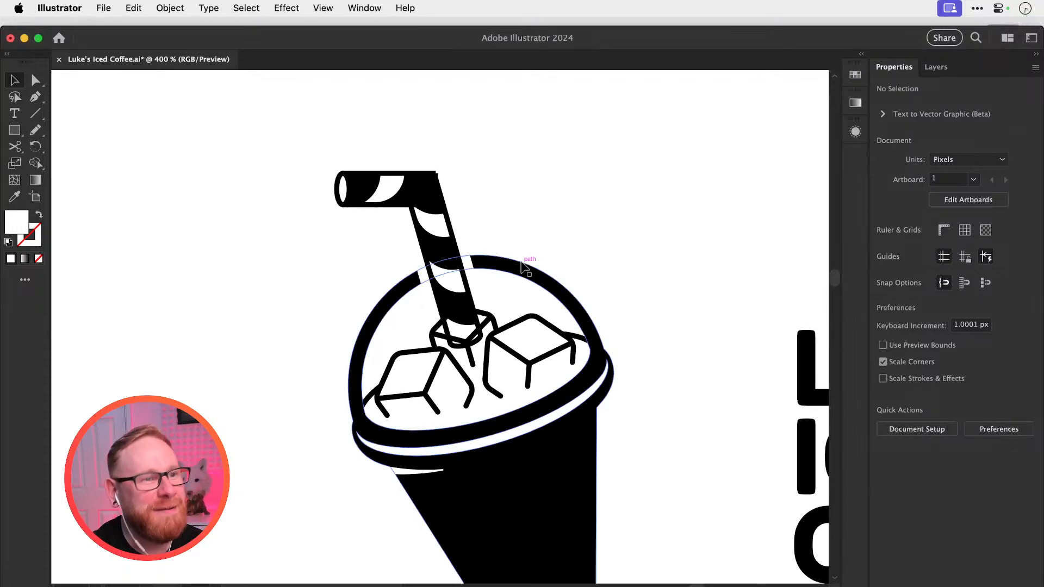
Try bringing the middle ice cube in front of the straw and the other cubes
key("z")
left_click_drag(447, 357, 692, 397)
key("v")
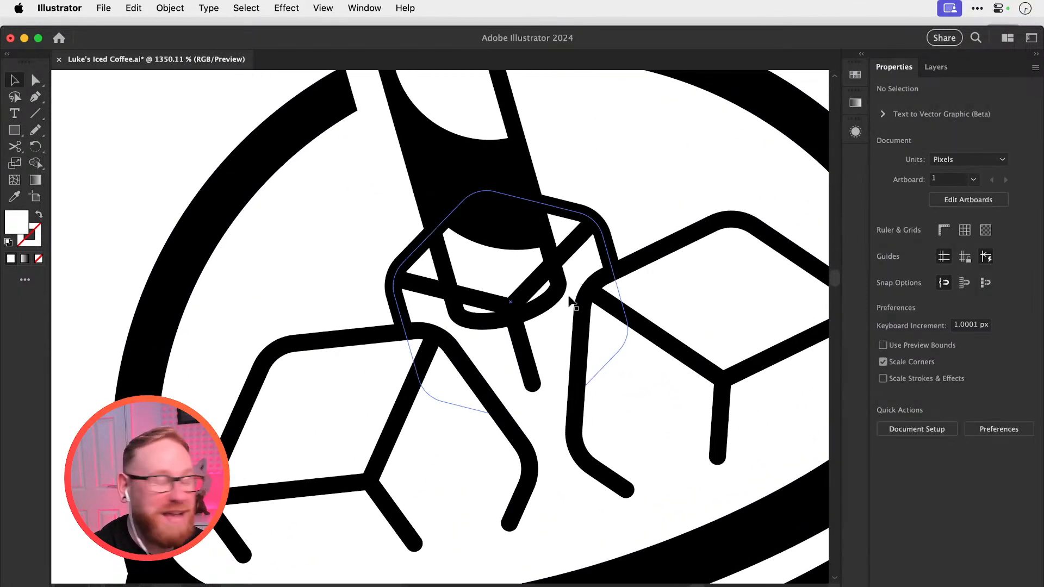
left_click_drag(568, 292, 607, 399)
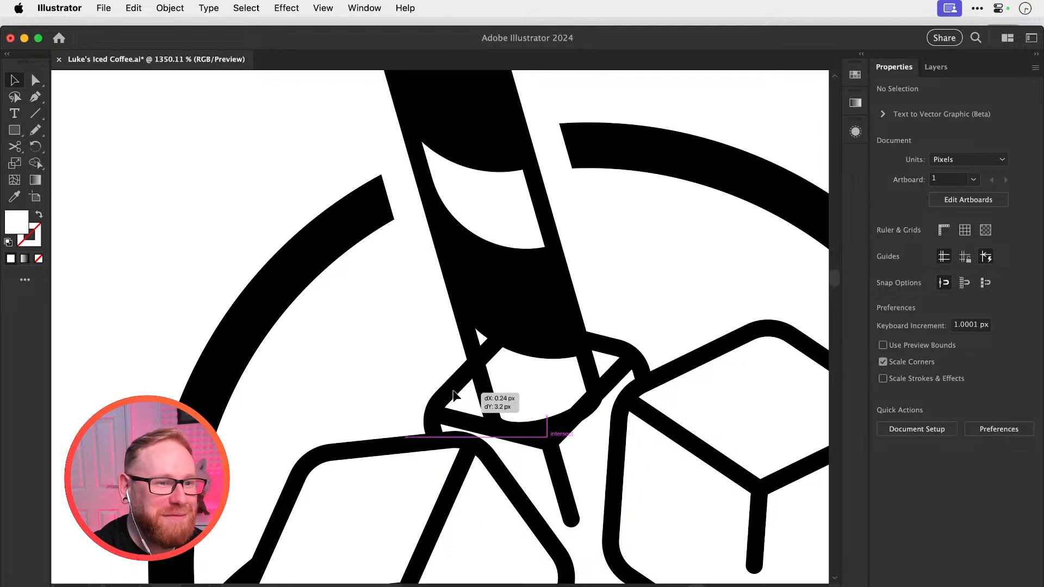
left_click(456, 392)
key("shift+super+]")
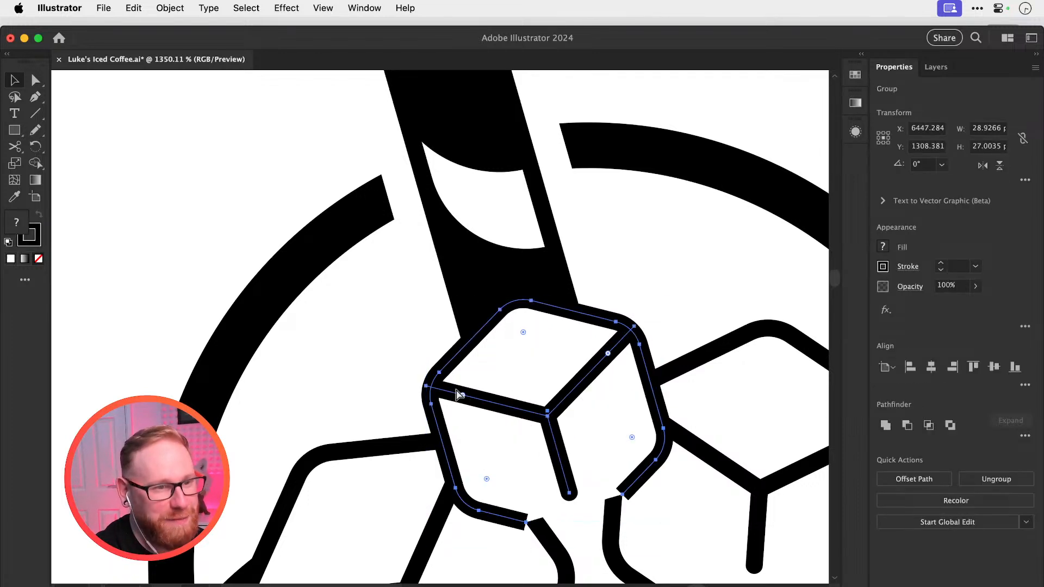
left_click(222, 202)
key("super+minus")
key("super+minus")
key("super+minus")
key("super+minus")
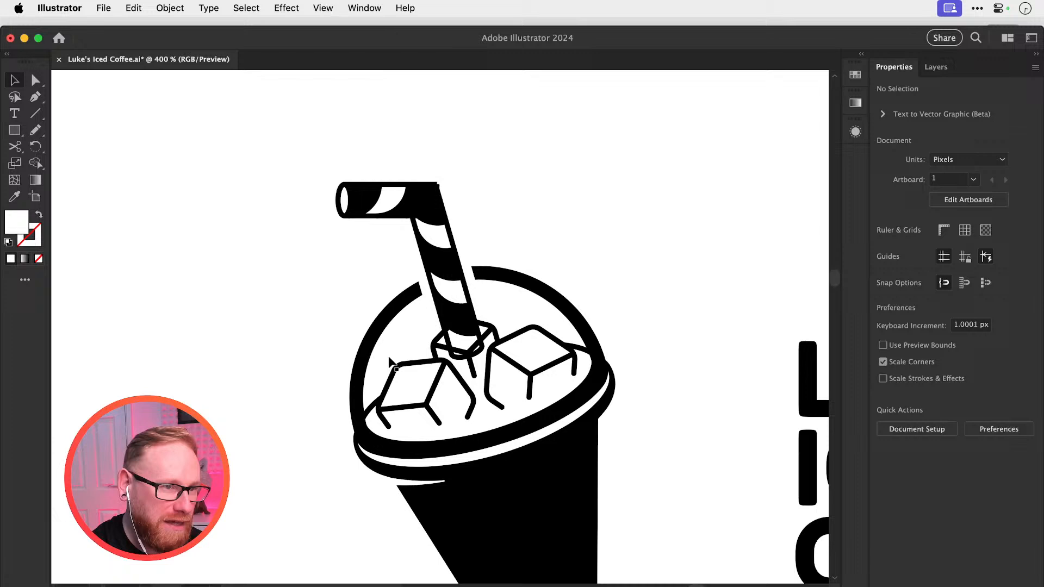
Try the drawing without the middle ice cube
left_click(440, 347)
key("Delete")
key("super+z")
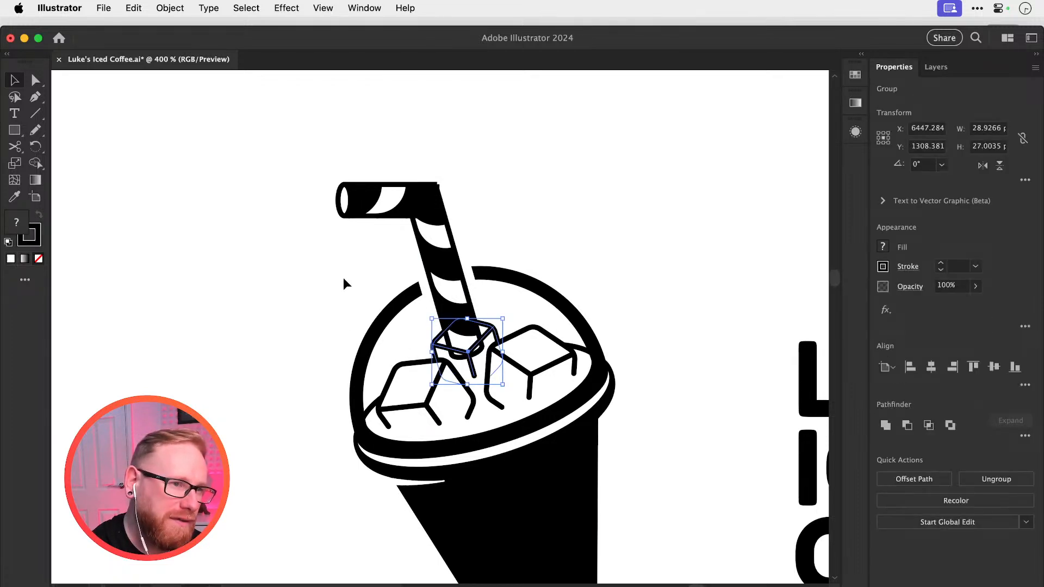
Cut the middle ice cube's outline and inner edges with the Scissors tool where they cross the straw's outline
key("z")
left_click_drag(458, 369, 701, 433)
left_click_drag(534, 386, 564, 481)
left_click_drag(490, 413, 603, 447)
key("v")
double_click(461, 236)
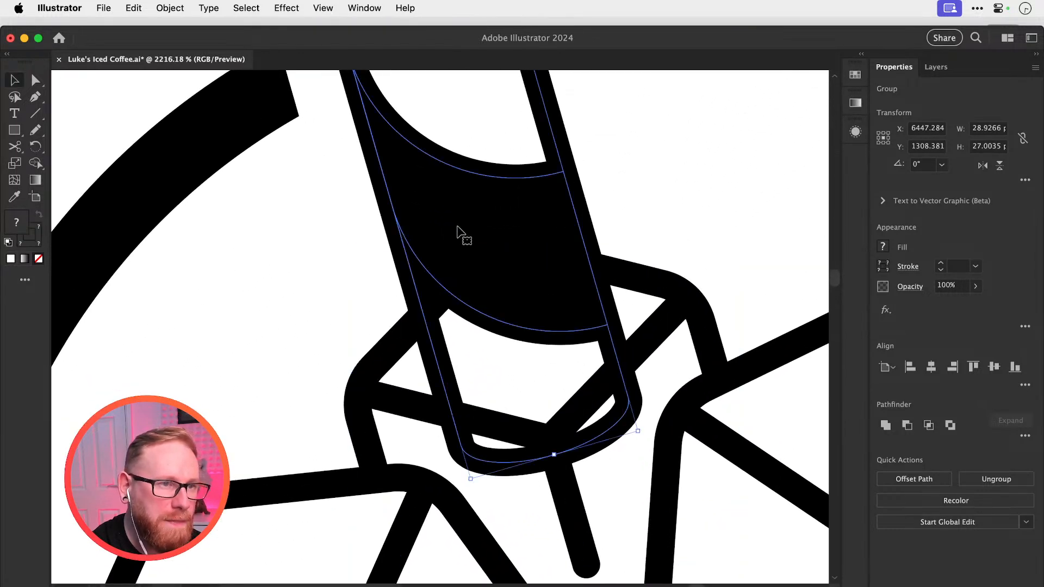
double_click(402, 405)
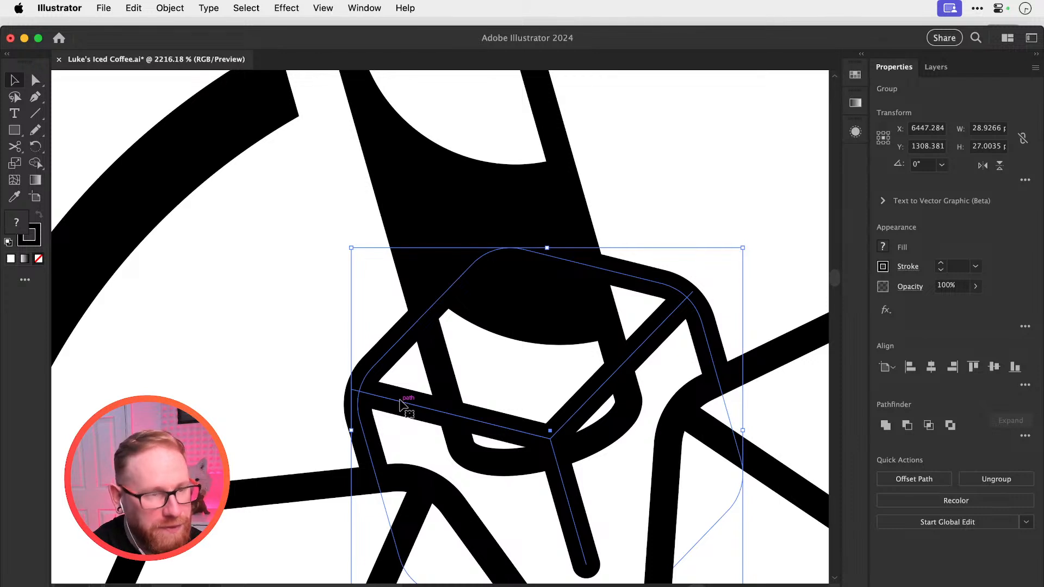
key("c")
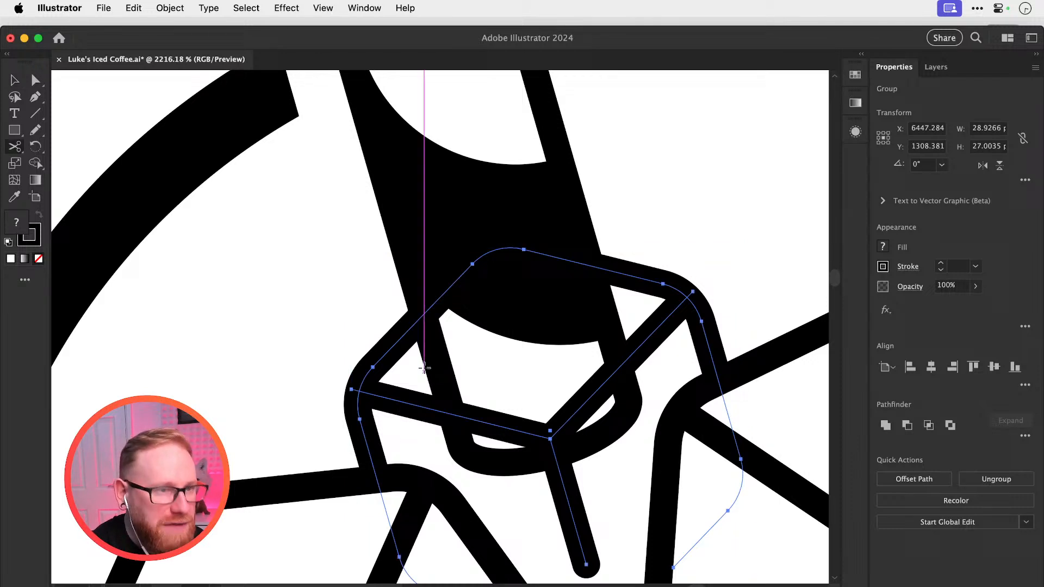
left_click(423, 314)
left_click(454, 414)
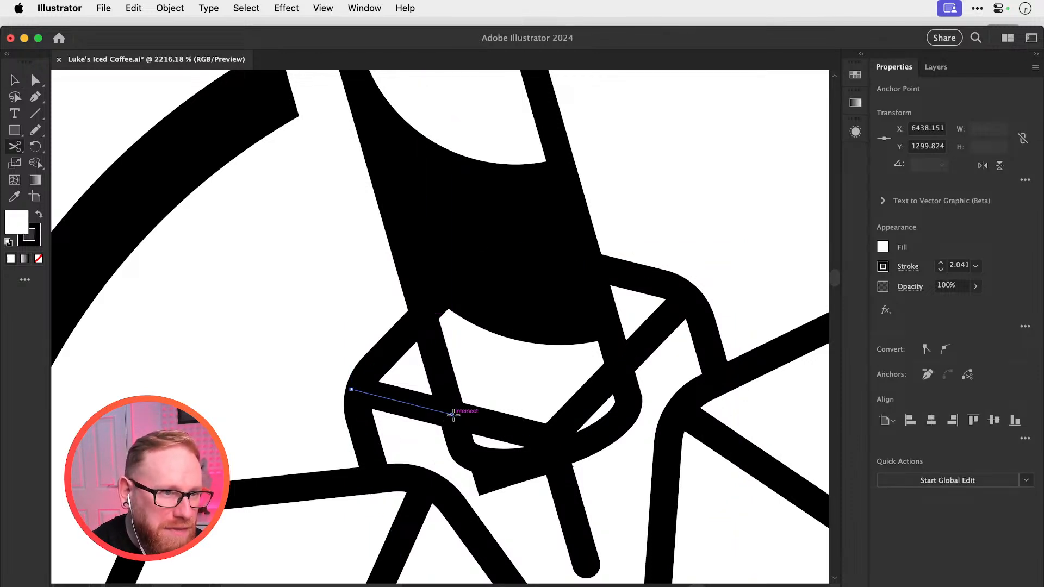
left_click(622, 365)
left_click(555, 457)
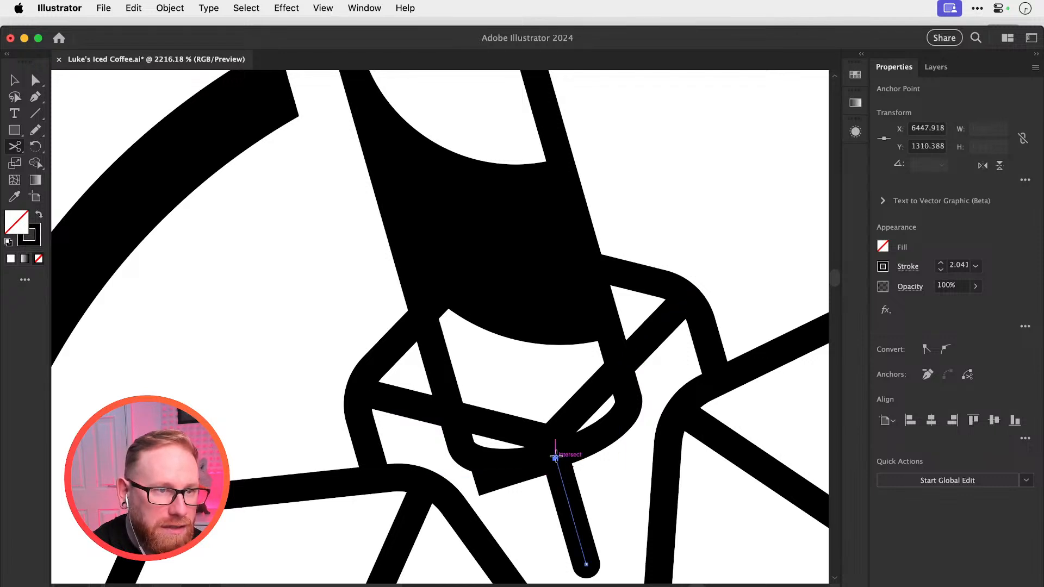
left_click(593, 267)
Delete the middle ice cube's cut outline and inner edge segments that lie inside the straw
key("a")
key("super+y")
left_click_drag(538, 235, 525, 274)
key("Delete")
key("super+y")
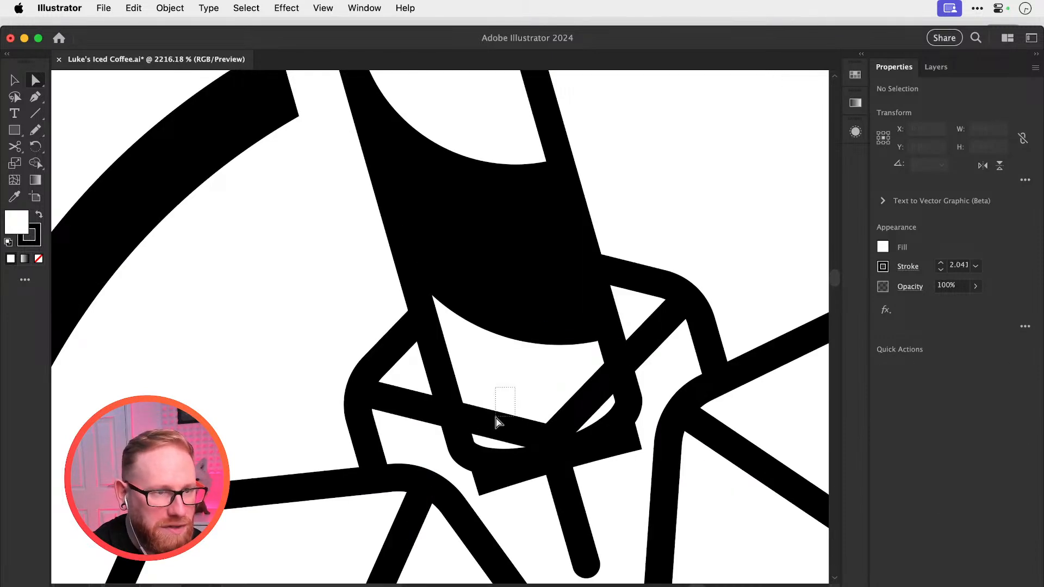
left_click(494, 438)
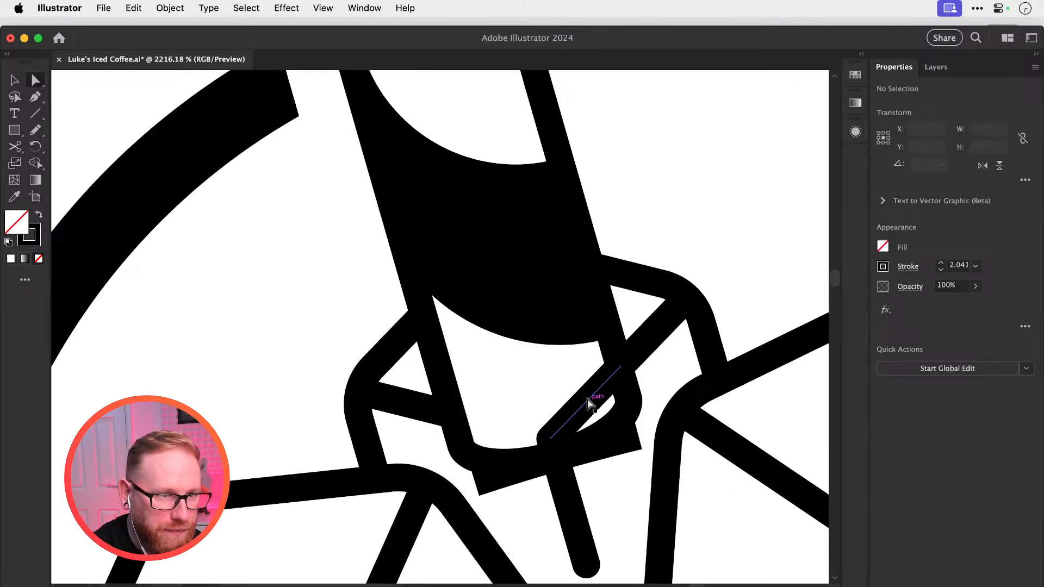
left_click(590, 401)
key("Delete")
left_click(589, 400)
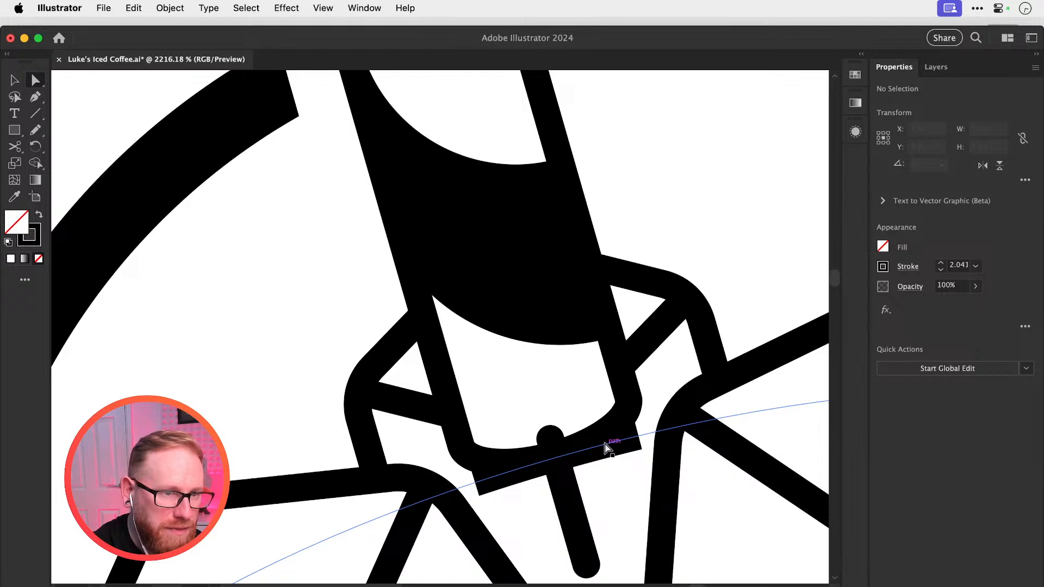
Examine the curve that crosses the straw's lower end, both against the whole cup and up close
key("v")
key("a")
left_click(607, 444)
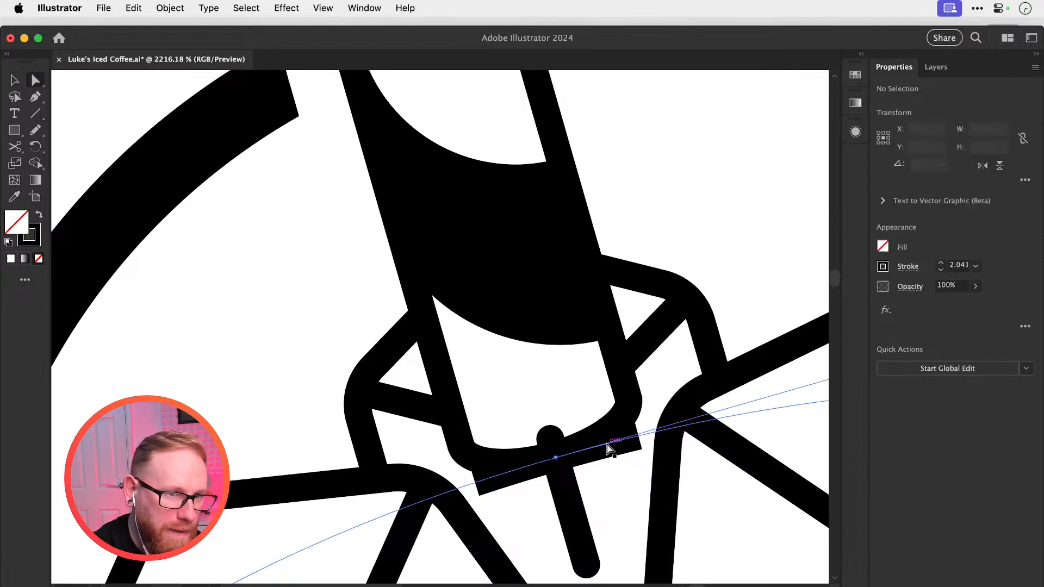
key("super+minus")
key("super+minus")
key("super+minus")
key("super+minus")
key("super+minus")
left_click(606, 444)
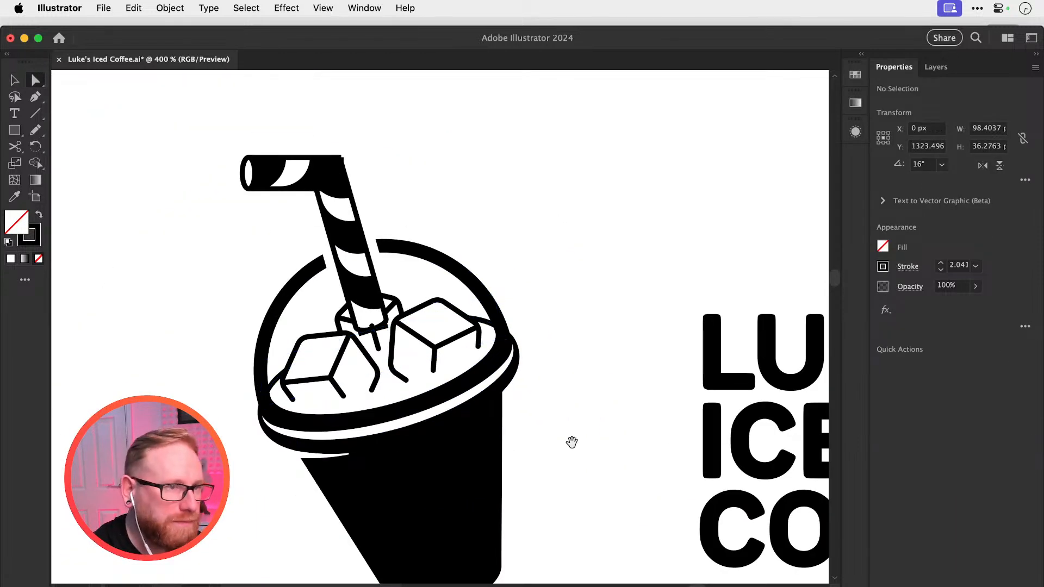
left_click_drag(511, 396, 588, 476)
key("z")
left_click_drag(417, 403, 569, 381)
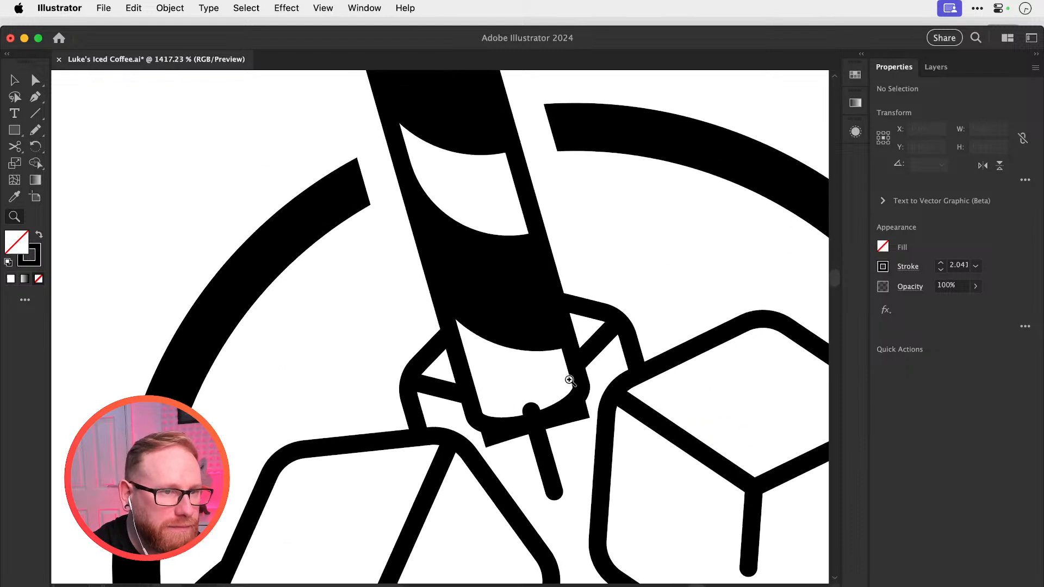
Cut the curve on both sides of the straw's lower end with the Scissors tool and delete the piece between
key("v")
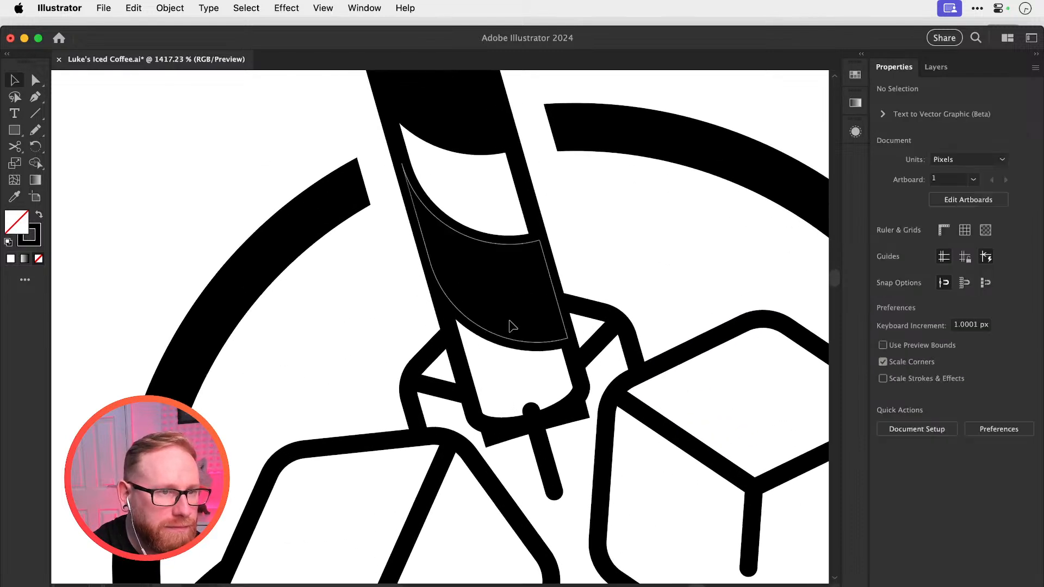
key("a")
left_click(492, 437)
key("c")
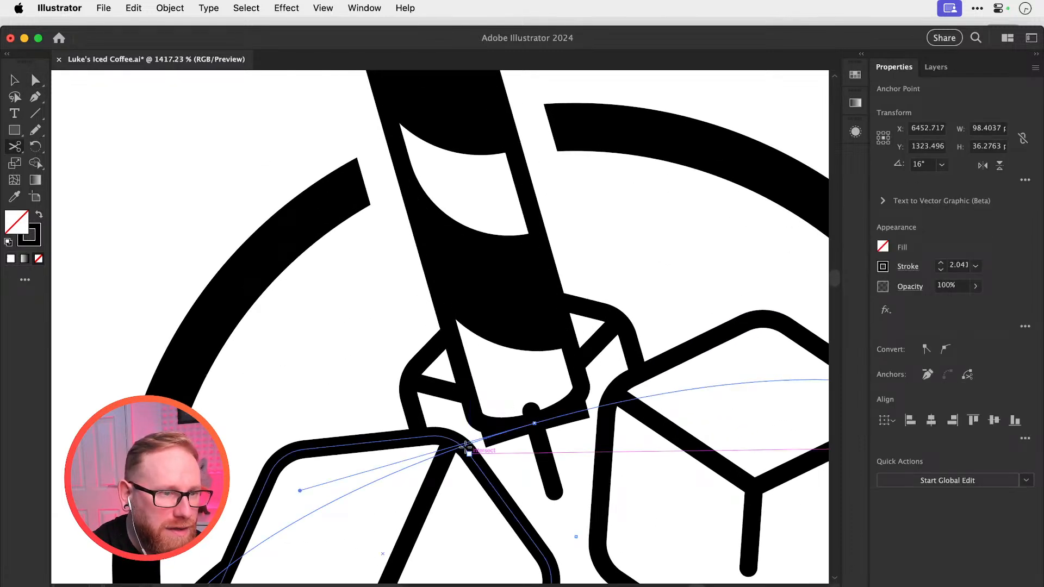
left_click(476, 442)
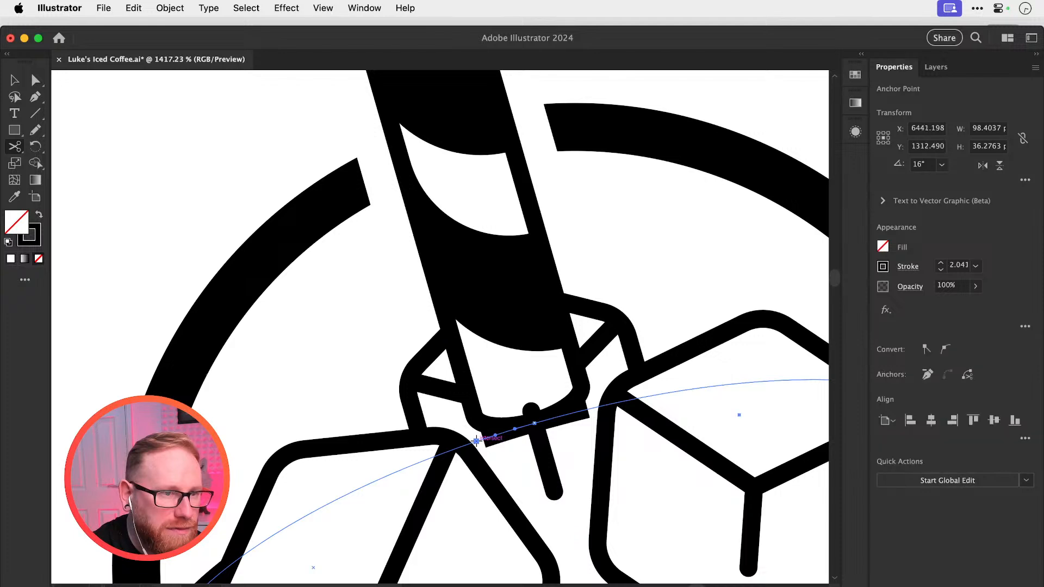
left_click(592, 408)
key("super+shift+a")
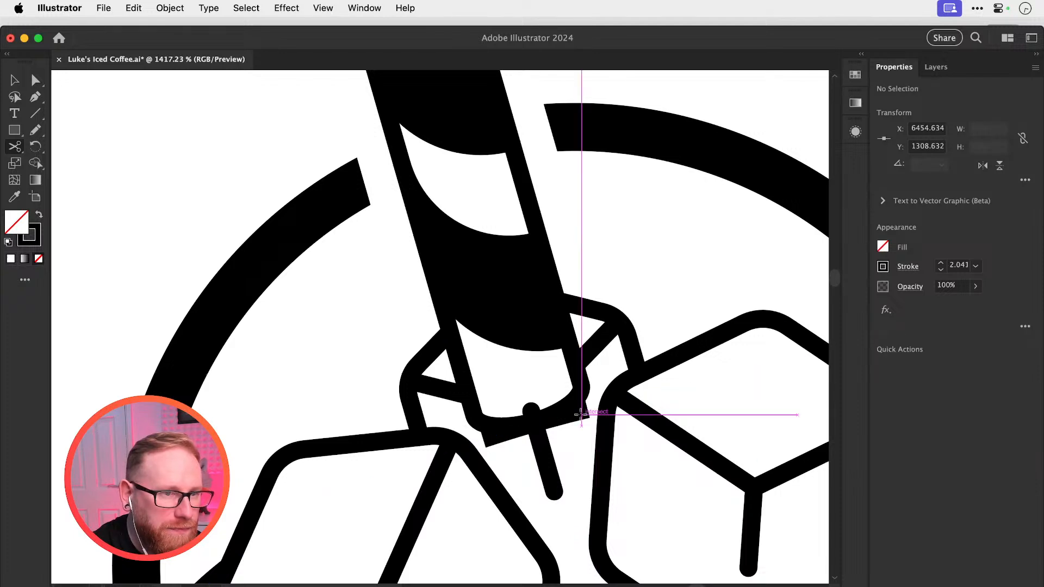
left_click(581, 414, "super")
key("Delete")
key("v")
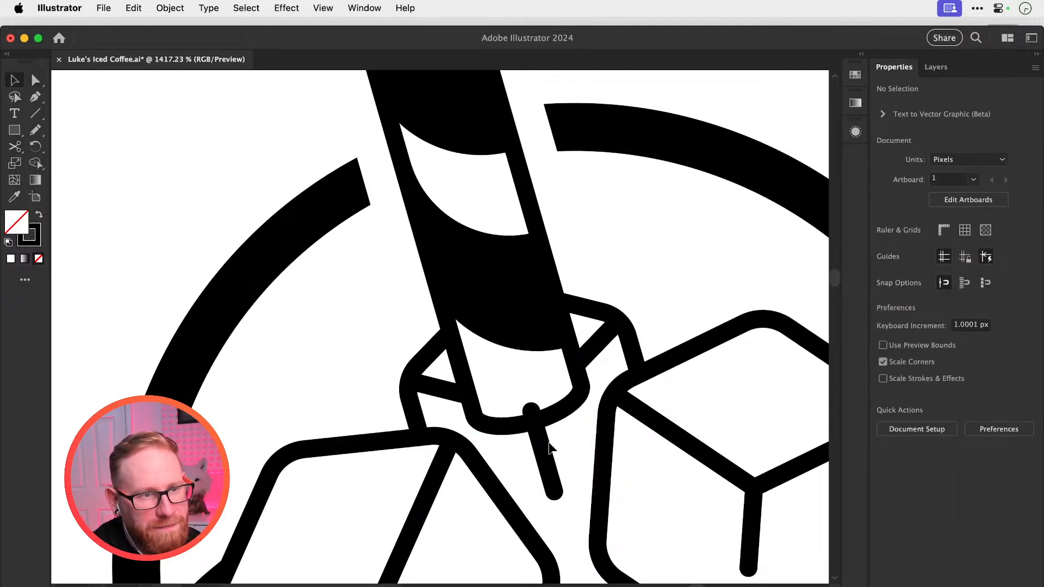
Move the upper anchor of the middle ice cube's short front edge down to the straw's bottom outline
key("a")
left_click_drag(531, 411, 534, 423)
key("super+shift+a")
key("v")
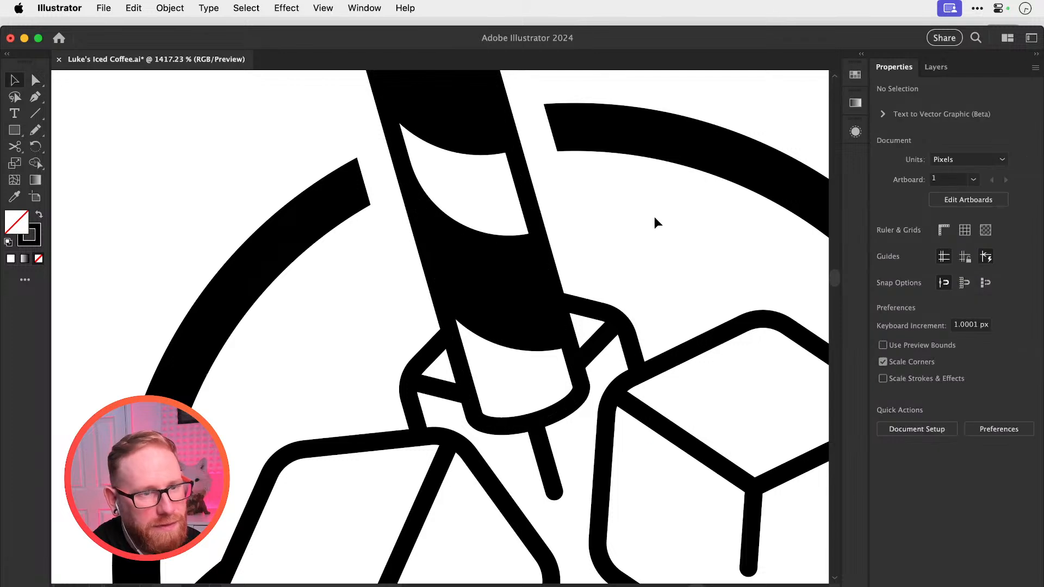
key("super+minus")
key("super+minus")
key("super+minus")
key("super+minus")
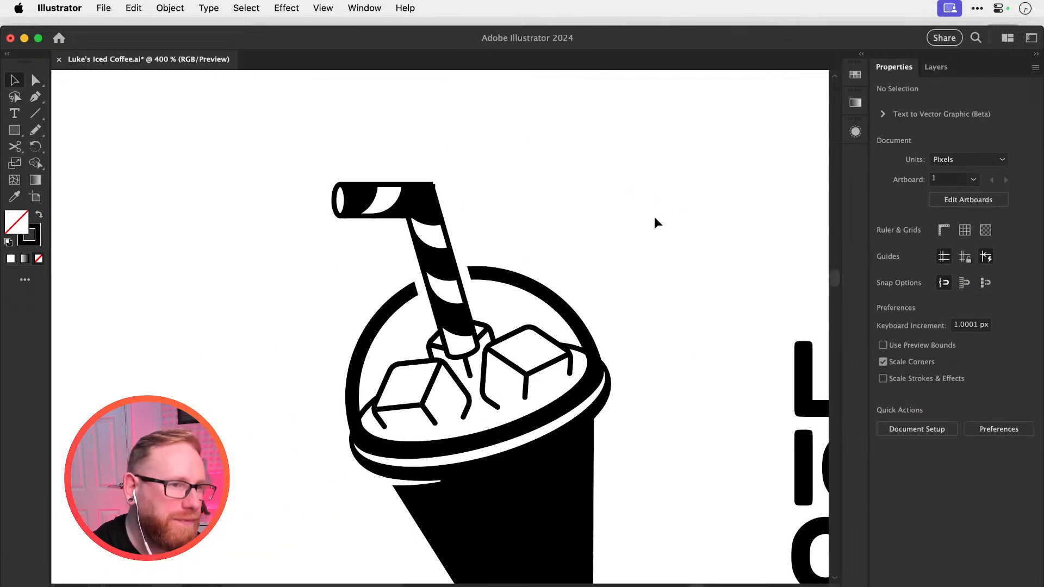
Delete the middle ice cube's short front edge below the straw
key("z")
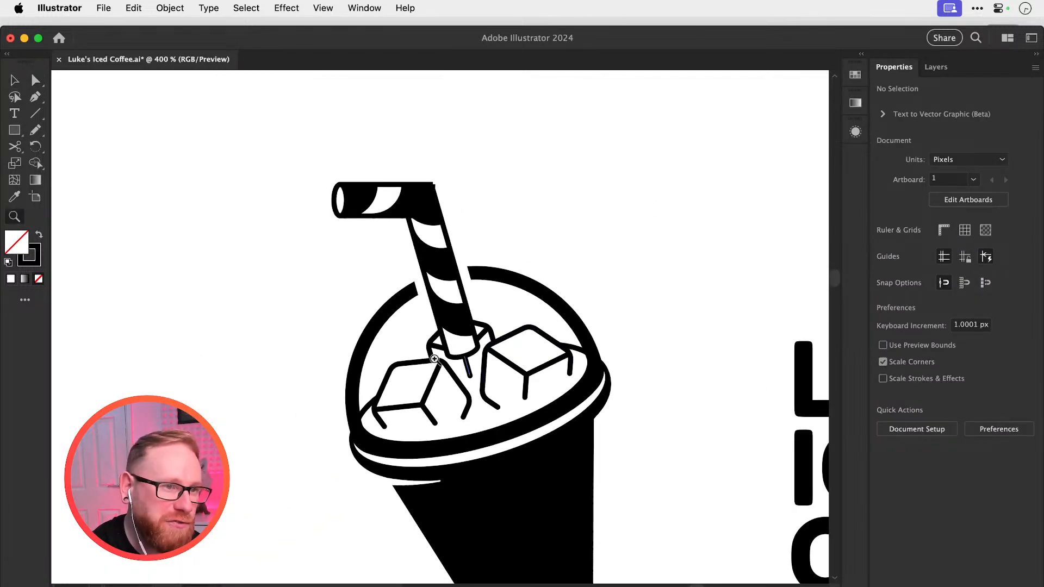
left_click_drag(460, 354, 747, 463)
key("v")
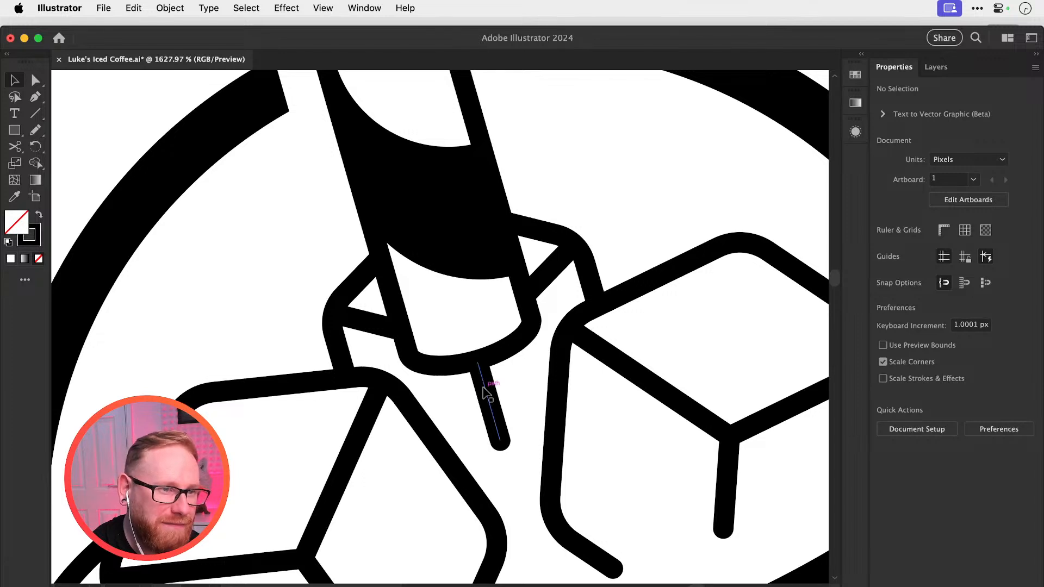
left_click(492, 413)
key("Delete")
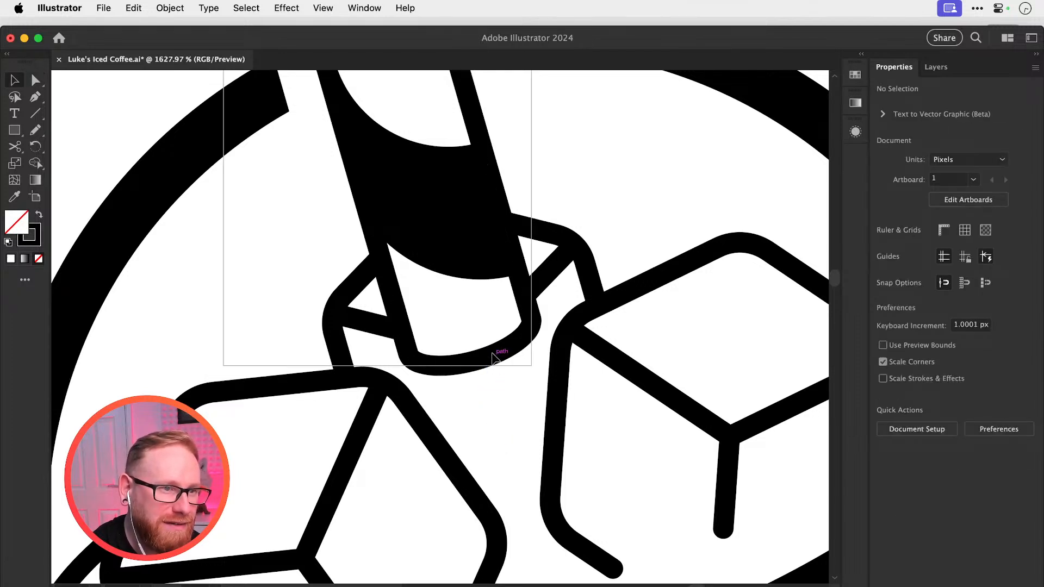
Move the upright straw group further down along its slant so it sits between the two outer ice cubes
left_click(173, 7)
left_click(189, 146)
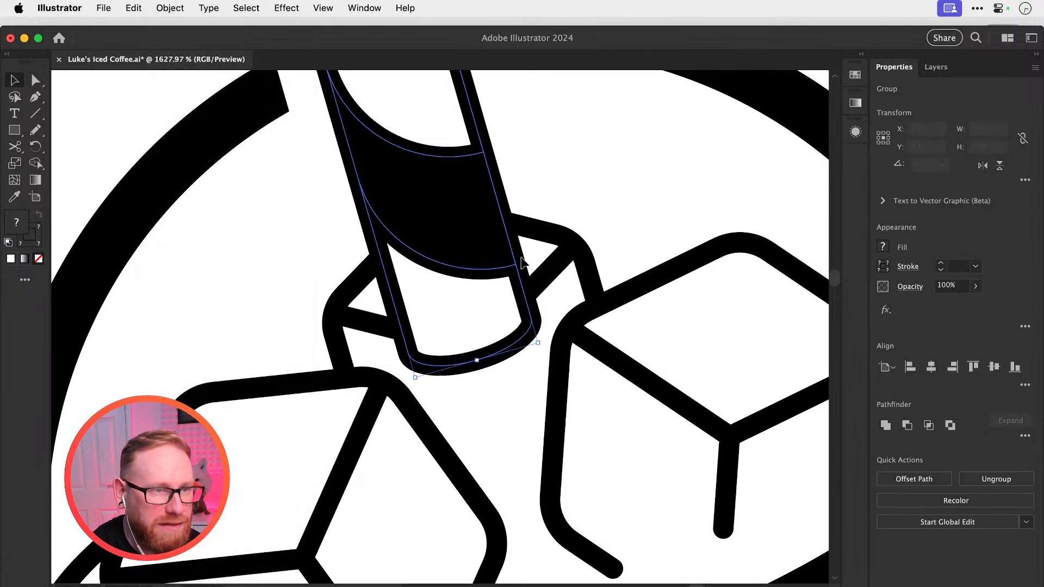
key("shift+super+a")
left_click_drag(462, 251, 482, 319)
left_click_drag(512, 430, 509, 291)
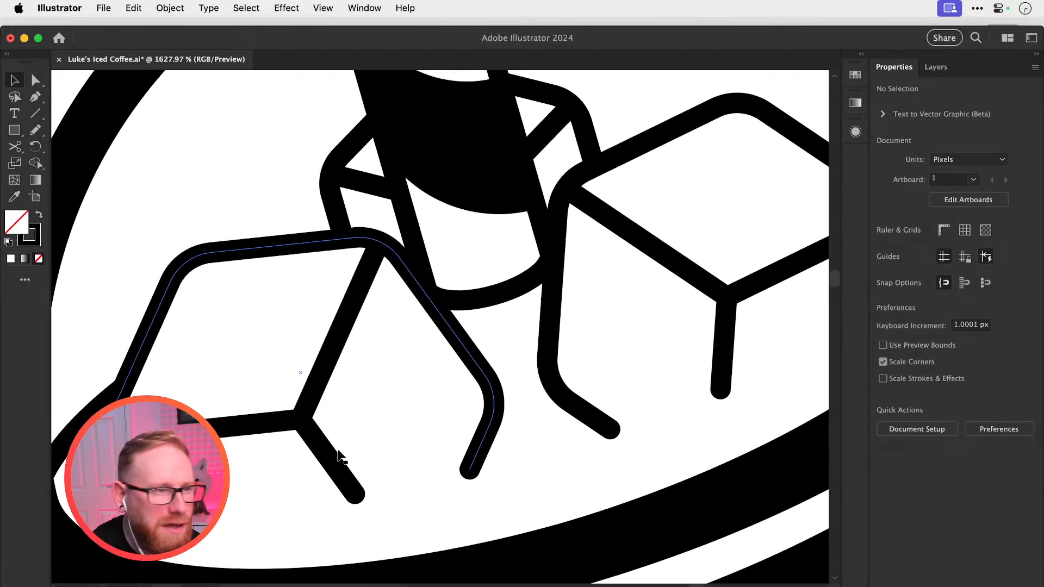
Delete the rounded curve that closes the straw's lower end
key("a")
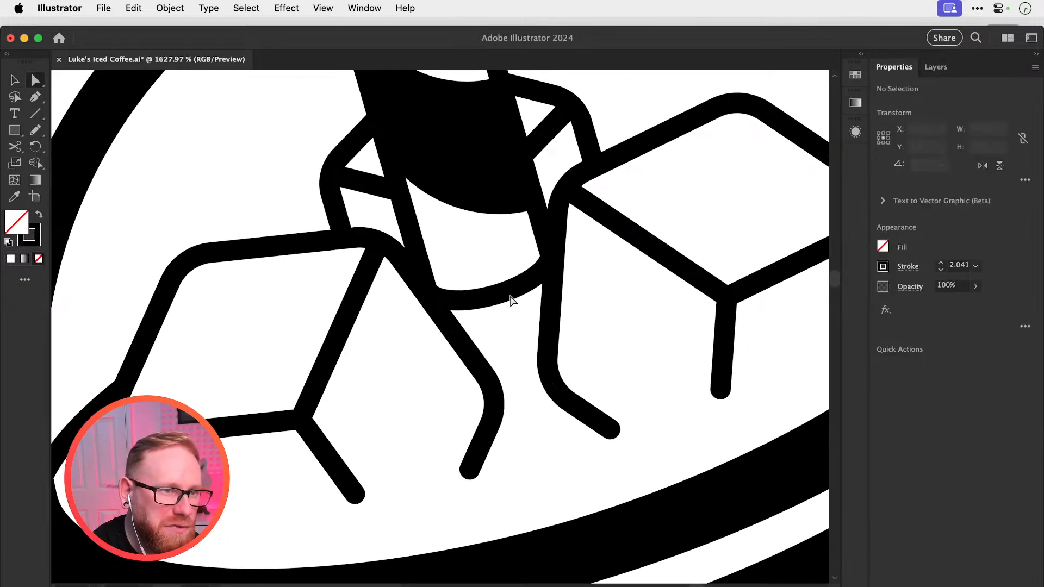
left_click(500, 295)
key("Delete")
left_click(500, 295)
key("v")
left_click(529, 334)
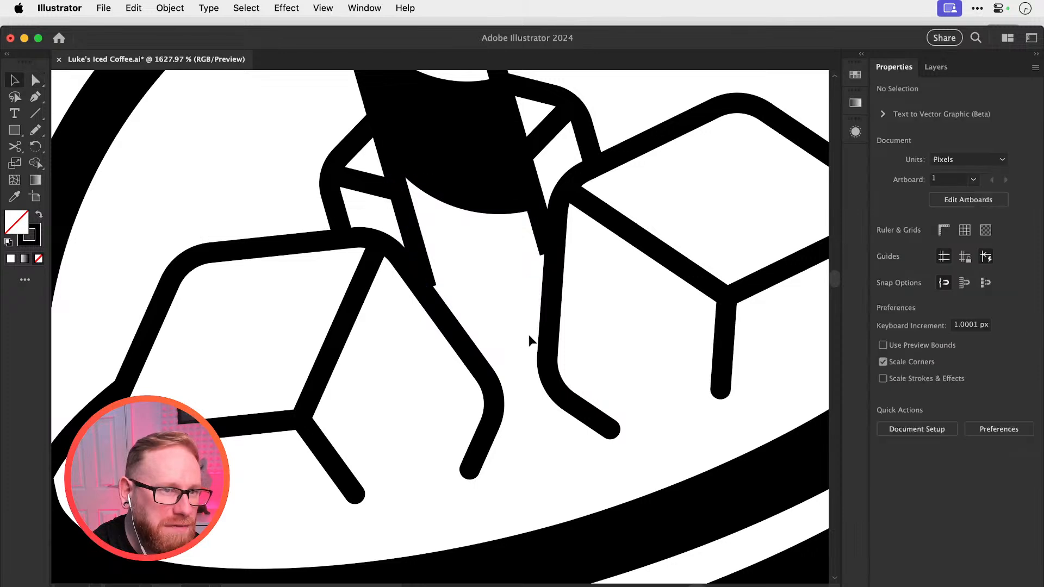
Nudge the straw slightly further down so its open side lines meet the outer ice cubes' outlines
left_click_drag(492, 224, 539, 448)
left_click(496, 341)
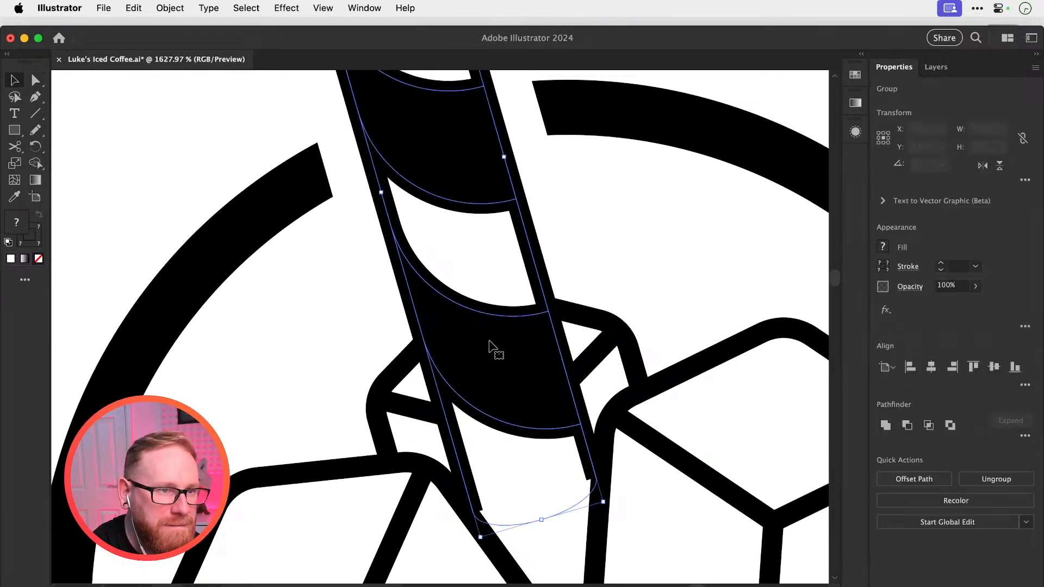
left_click_drag(474, 347, 480, 355)
key("super+shift+a")
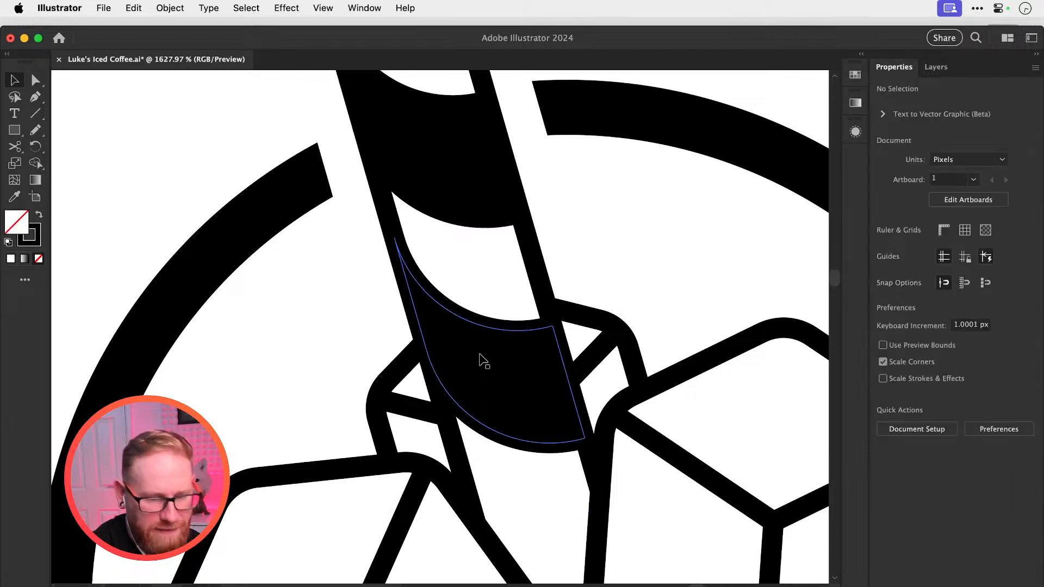
Move the horizontal striped straw piece off the cup to the empty area on its left
key("super+minus")
key("super+minus")
key("super+minus")
key("super+minus")
key("super+minus")
key("super+minus")
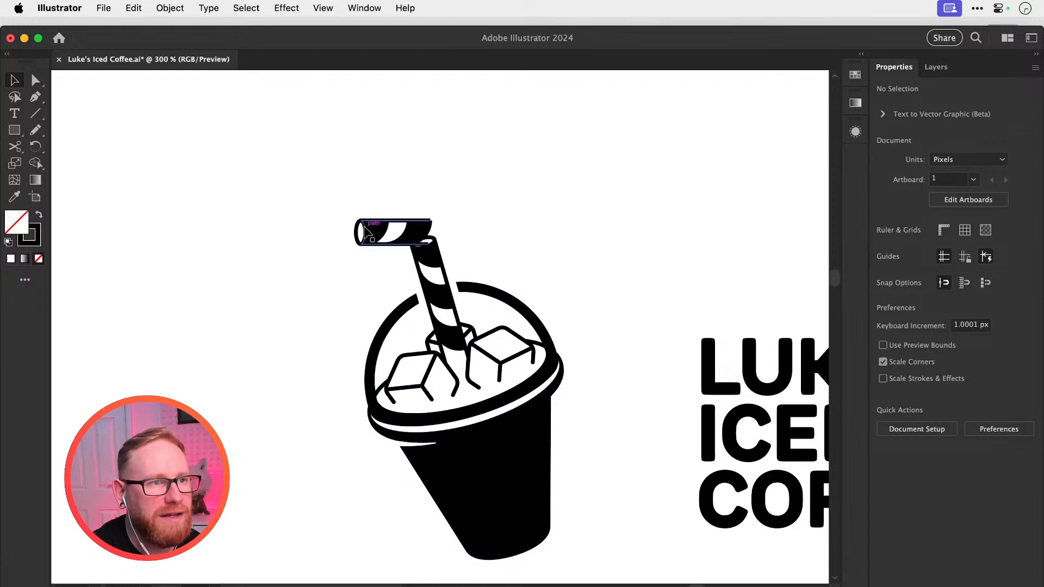
scroll(361, 225, "up", 1)
left_click_drag(360, 240, 191, 235)
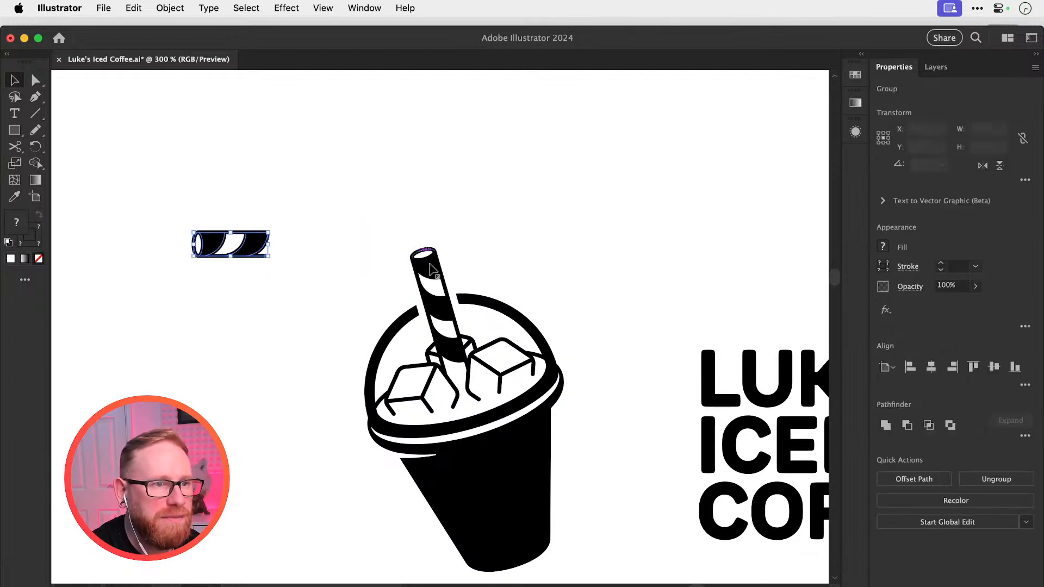
scroll(537, 218, "down", 5)
left_click(538, 192)
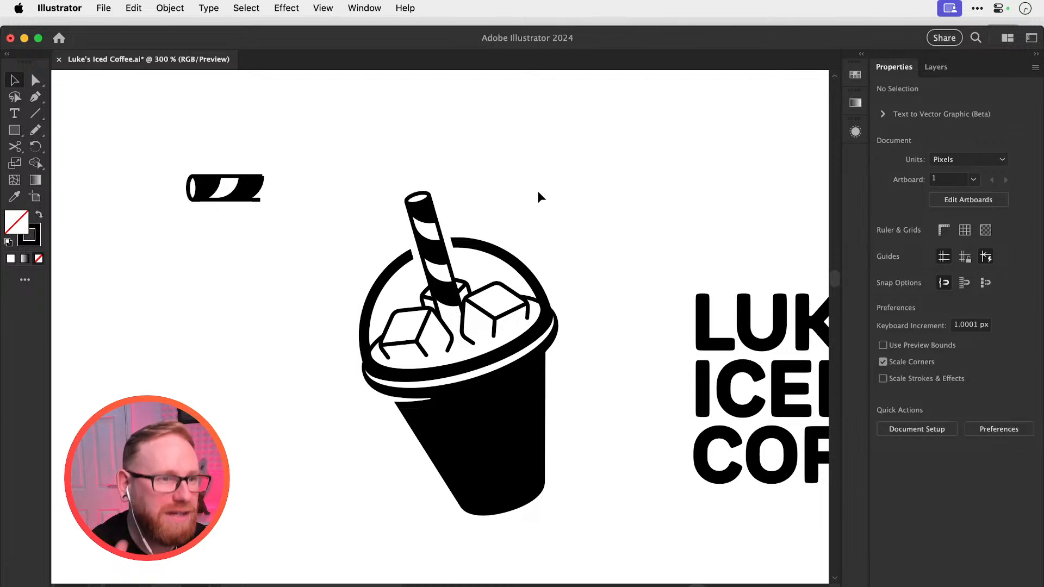
Try the cup without the middle ice cube and undo the deletion
left_click(428, 213)
key("Delete")
key("super+z")
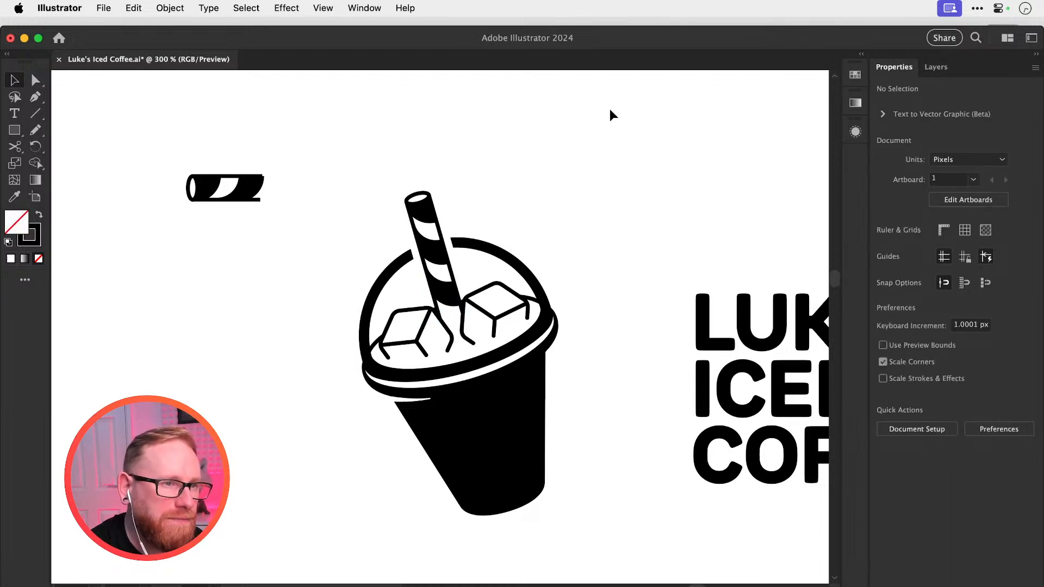
key("super+alt+3")
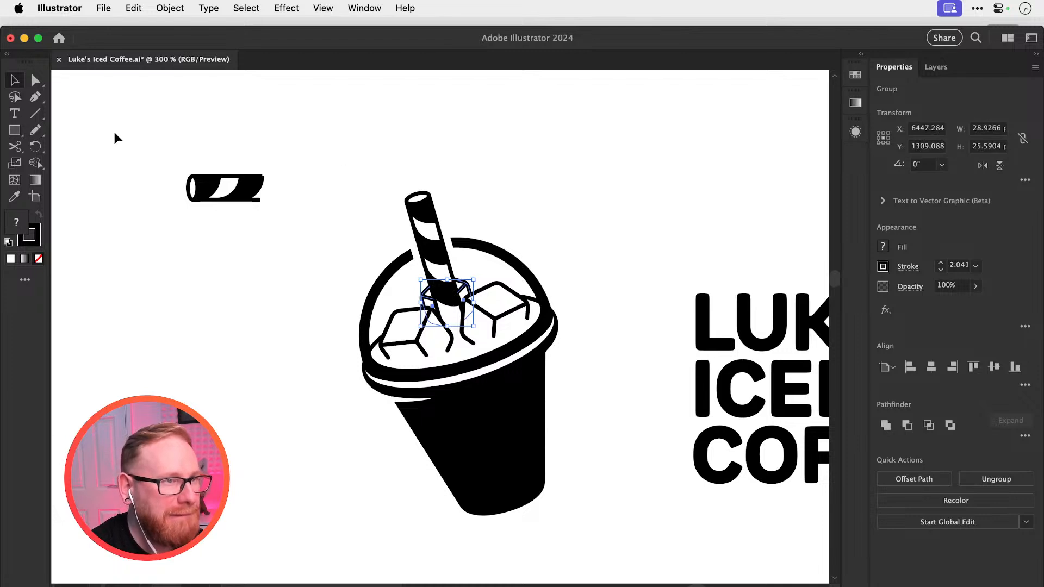
Duplicate the complete cup drawing to the left of the original
key("super+minus")
key("super+minus")
left_click_drag(248, 262, 524, 489)
left_click_drag(478, 408, 320, 396, "alt")
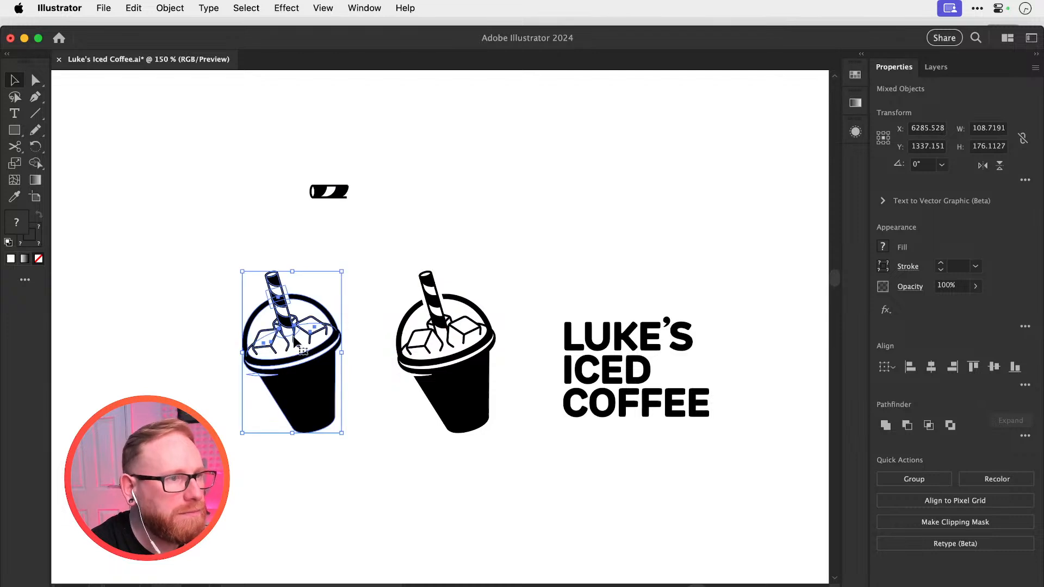
key("super+shift+a")
Delete the middle ice cube from the left cup copy, compare both versions up close and save the document
left_click(276, 329)
key("Delete")
key("z")
left_click_drag(276, 329, 455, 388)
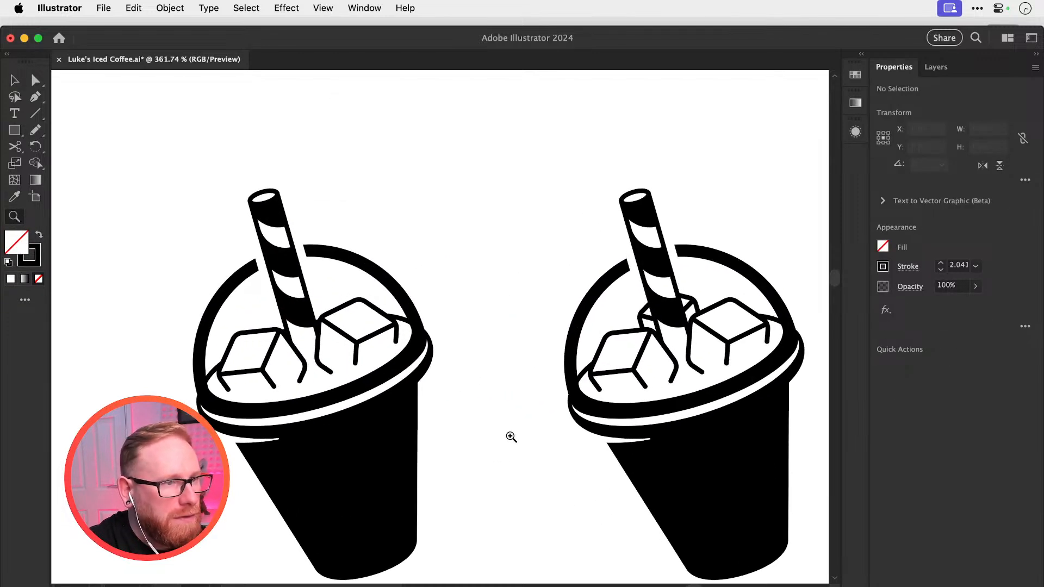
left_click_drag(512, 435, 453, 377)
key("v")
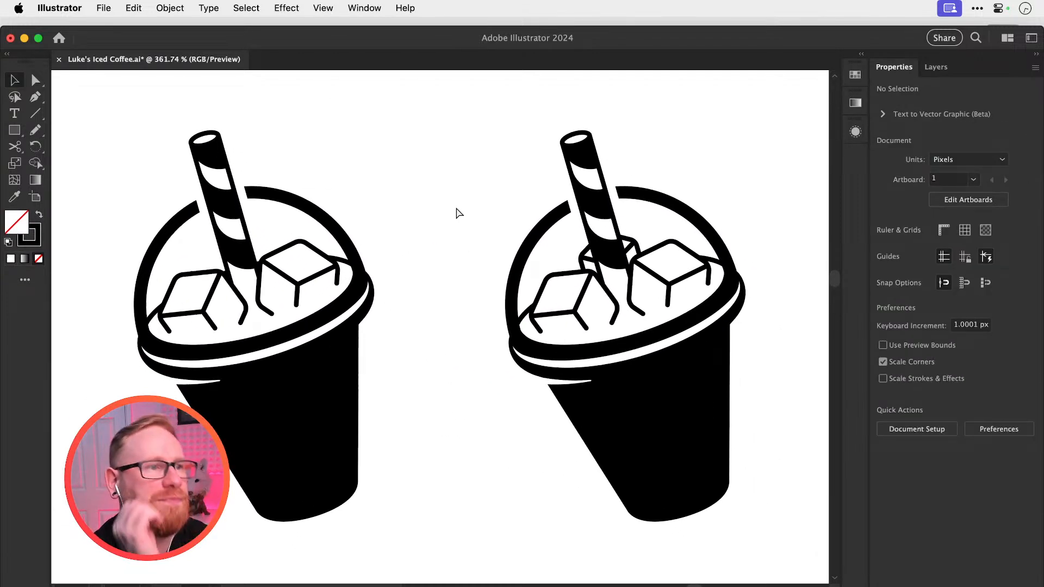
key("super+s")
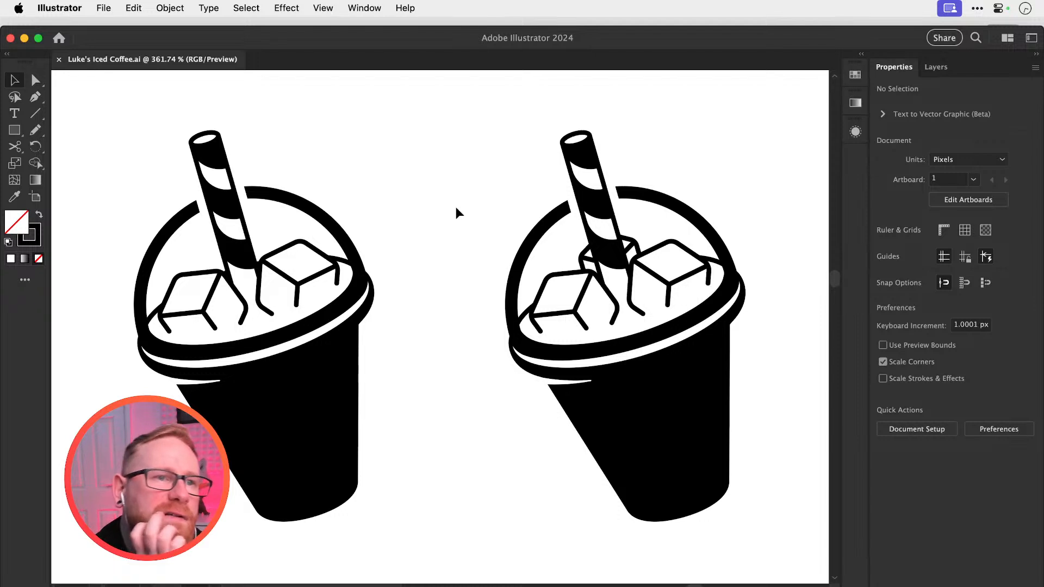
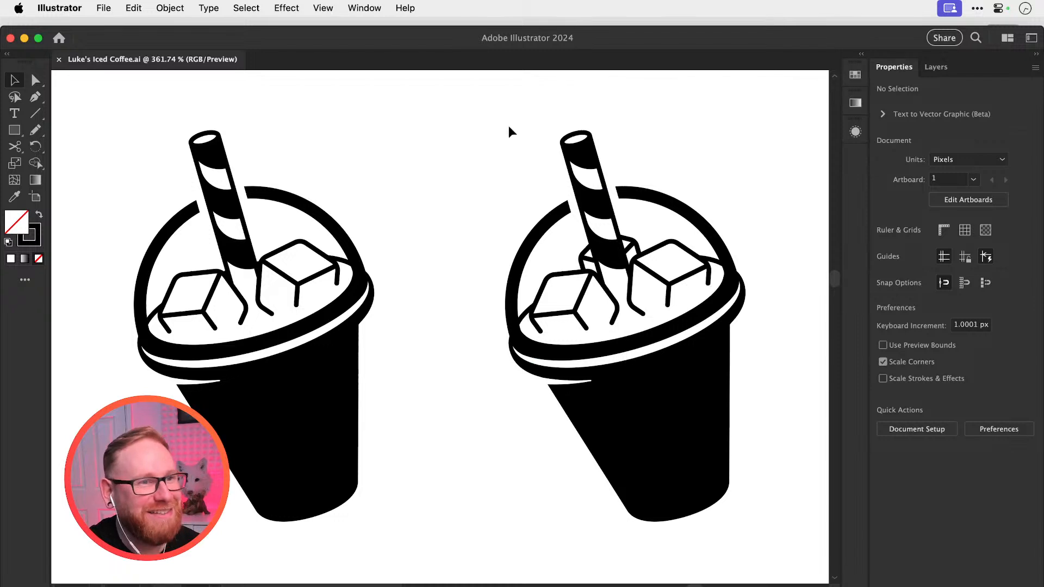
Flip the cup with three ice cubes horizontally and move it closer to the LUKE'S ICED COFFEE lettering
key("super+minus")
key("super+minus")
key("super+minus")
key("super+minus")
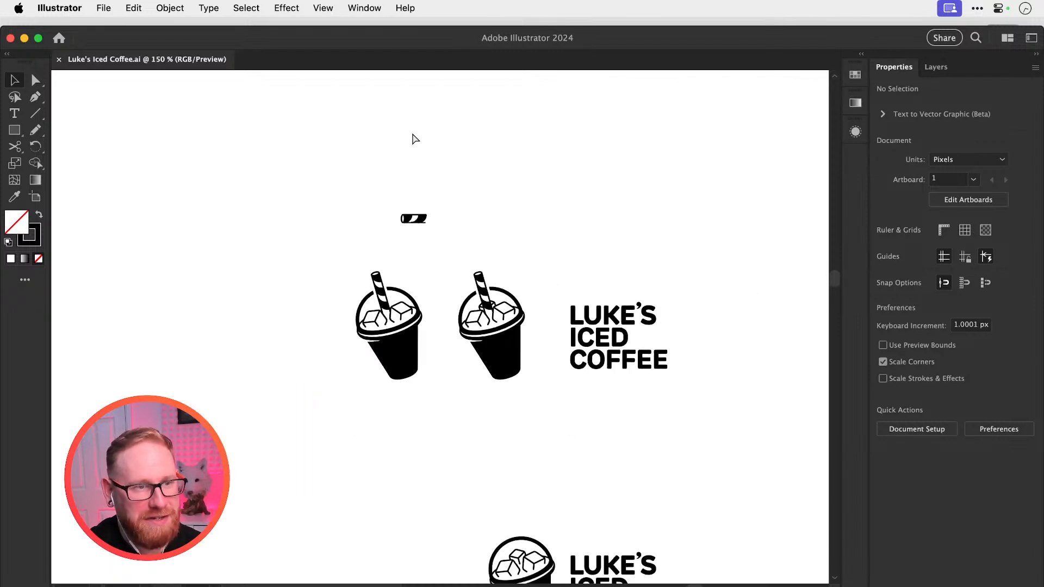
left_click(491, 342)
left_click(982, 165)
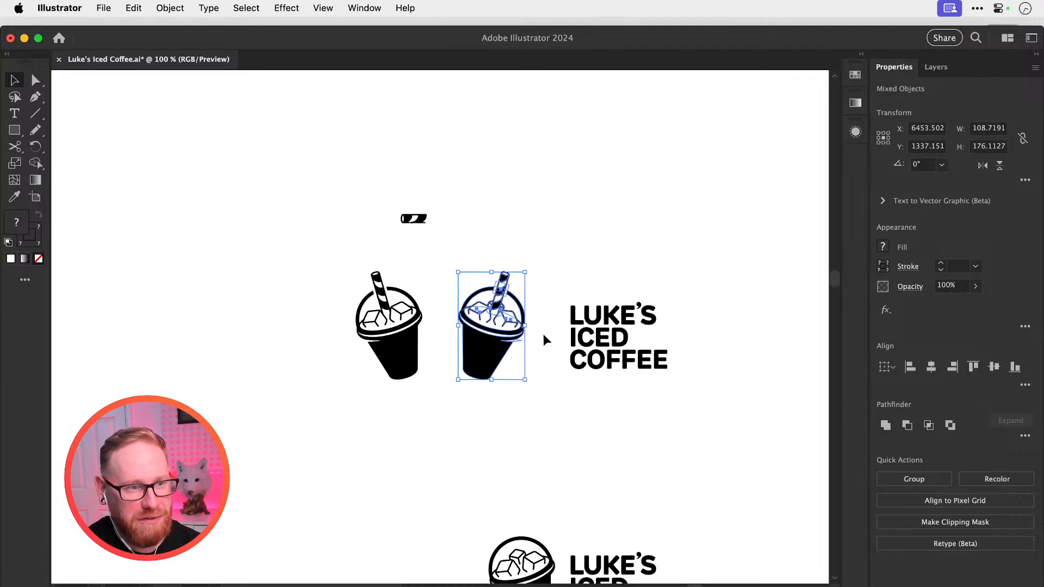
left_click_drag(499, 348, 532, 343)
Place the loose straw piece at the flipped cup's straw top, with its opening facing right, stretched over the lettering
left_click_drag(418, 219, 728, 256)
left_click(609, 270)
key("z")
left_click(590, 280)
left_click(705, 312)
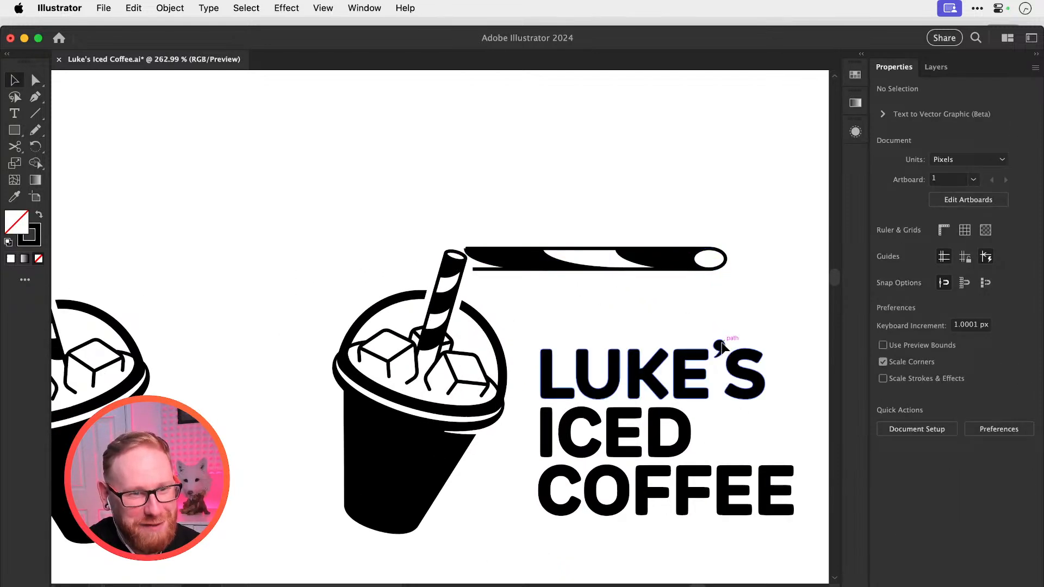
Undo the loose straw piece's placement over the lettering and the flip and move of the cup with three ice cubes
left_click_drag(721, 342, 722, 277)
key("ctrl+z")
key("ctrl+z")
key("ctrl+z")
key("ctrl+z")
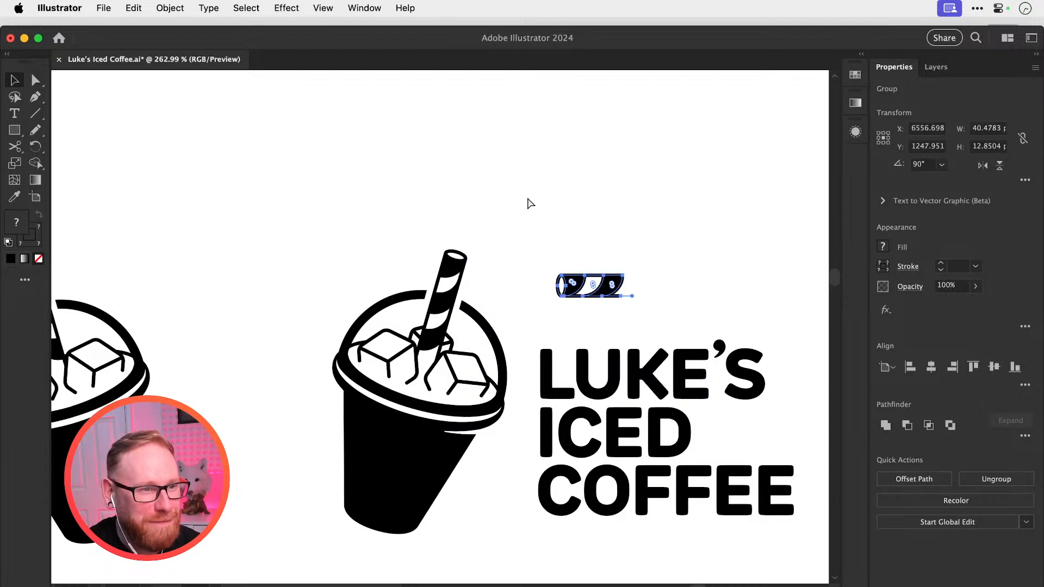
key("super+z")
key("super+z")
key("super+z")
key("super+z")
left_click_drag(409, 241, 639, 170)
key("z")
left_click_drag(436, 300, 478, 321)
key("v")
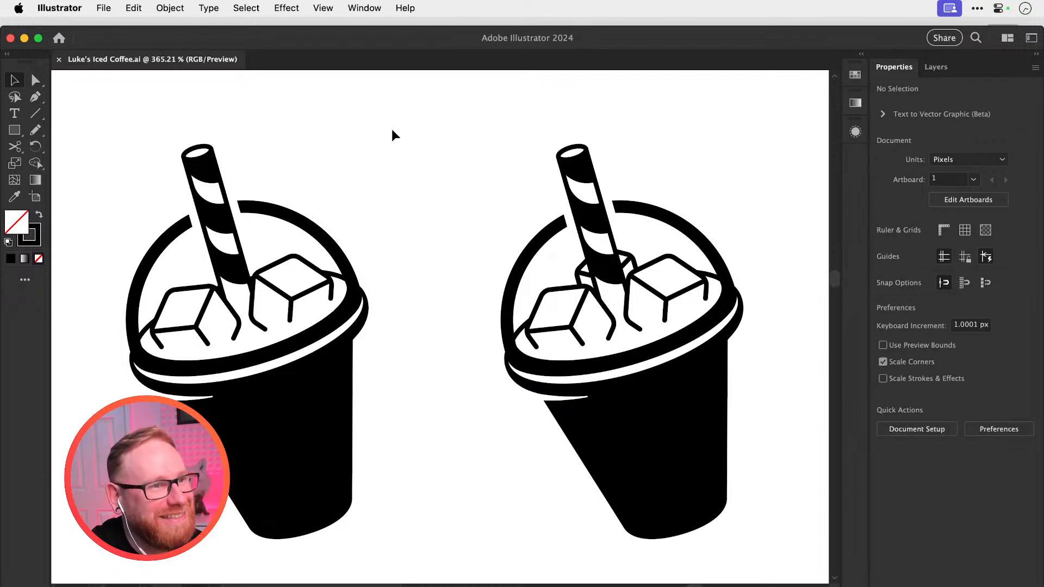
scroll(440, 177, "down", 1)
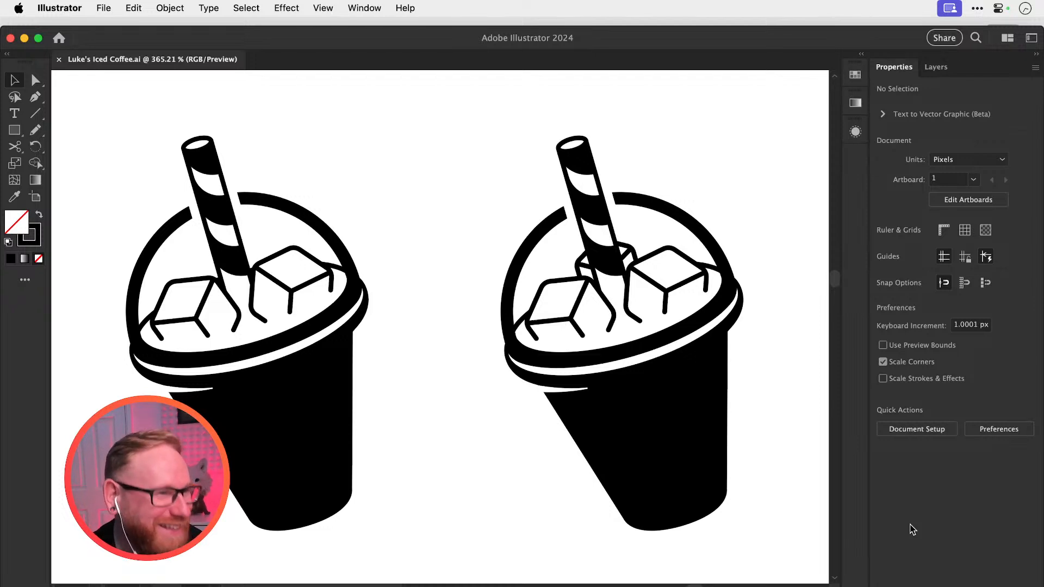
Delete the cup body, lid, dome and curved ice surface line from the left cup, keeping only the straw and two ice cubes
left_click_drag(426, 484, 286, 337)
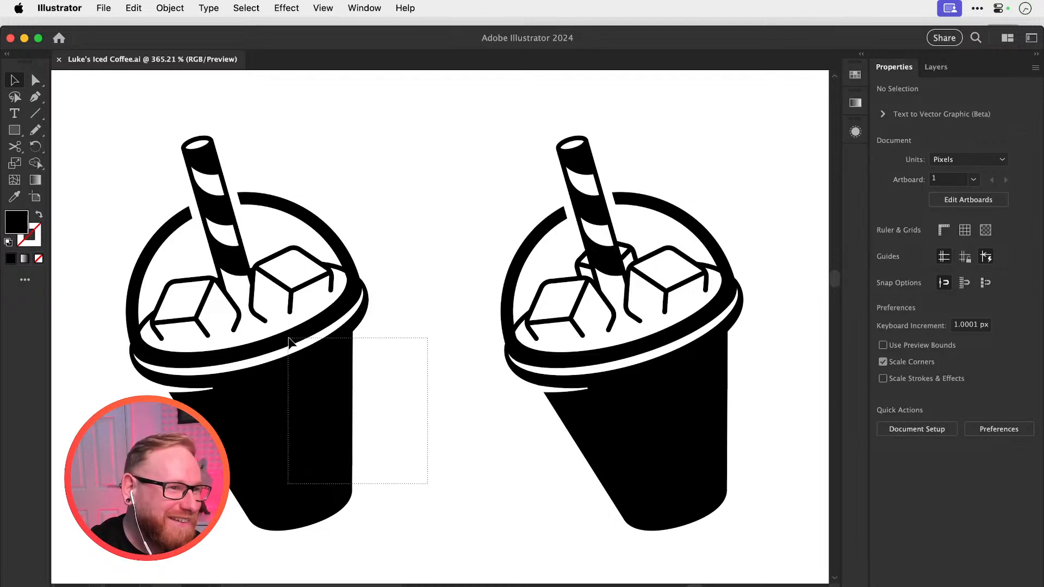
key("Delete")
left_click(137, 334)
key("Delete")
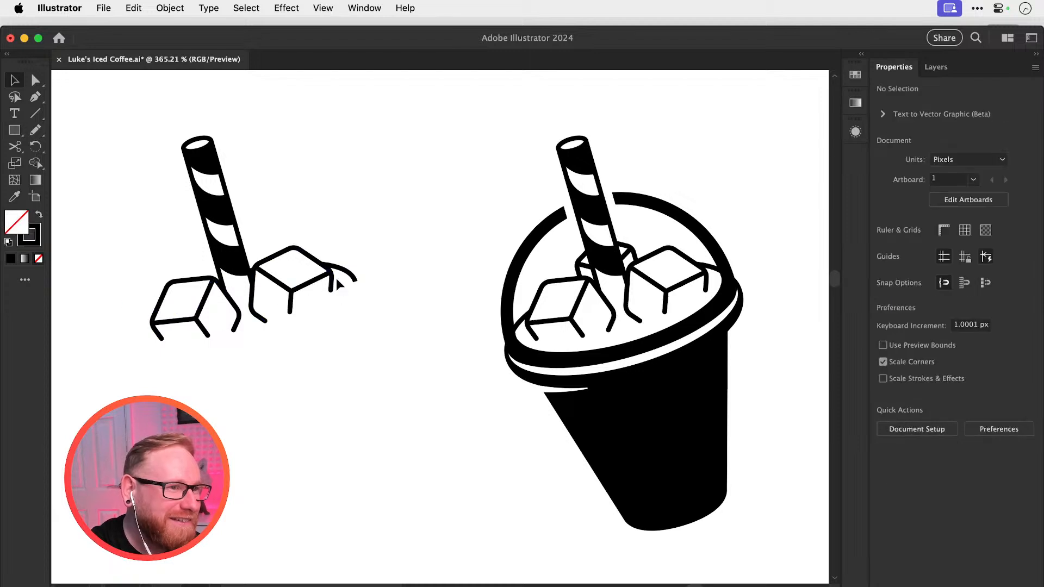
left_click(356, 277)
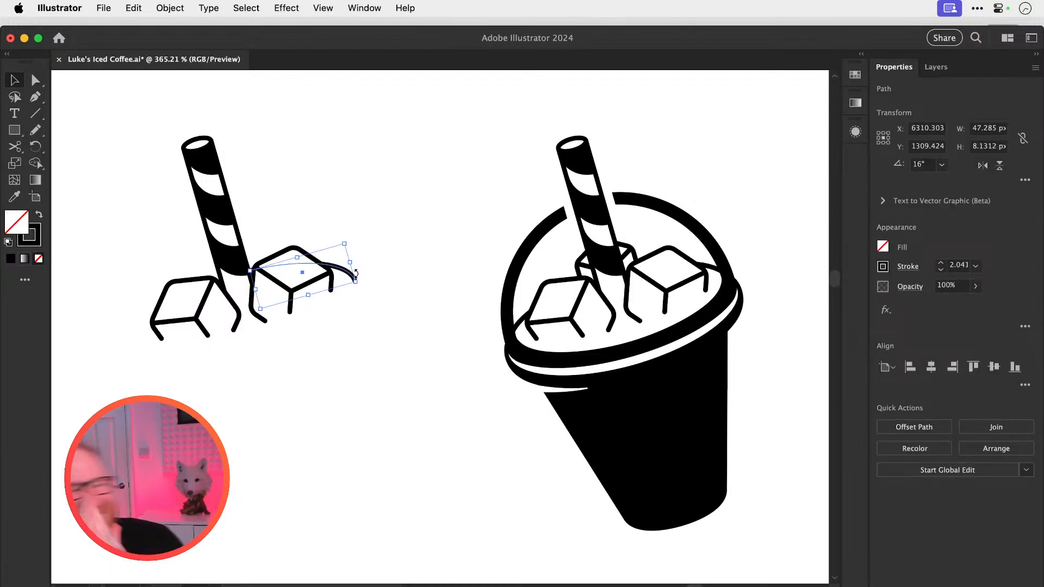
key("Delete")
Rotate the isolated straw and two ice cubes until the straw stands vertical
scroll(162, 165, "left", 5)
scroll(162, 165, "up", 4)
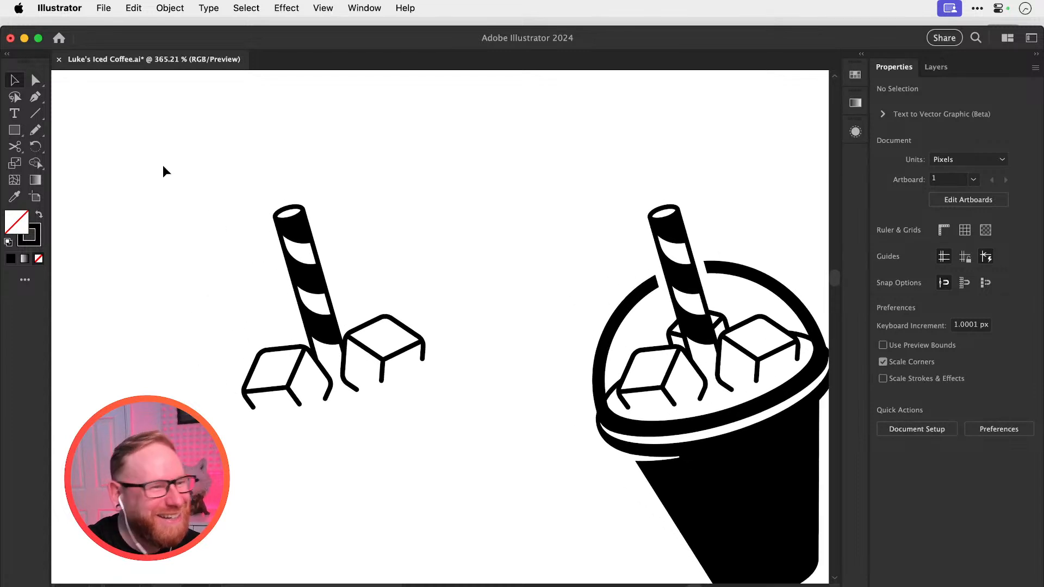
left_click_drag(158, 155, 473, 485)
key("r")
left_click_drag(589, 422, 531, 478)
key("v")
left_click(514, 246)
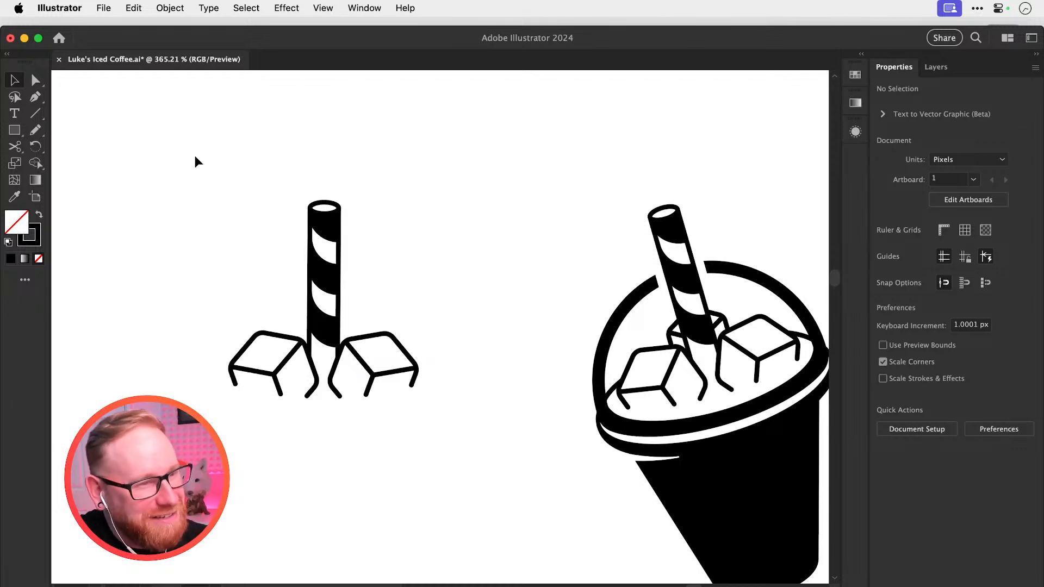
Replace the isolated straw and ice cubes with a duplicate of the three-cube cup beside the original, and save the document
left_click_drag(178, 147, 467, 478)
key("Delete")
left_click_drag(489, 386, 328, 358)
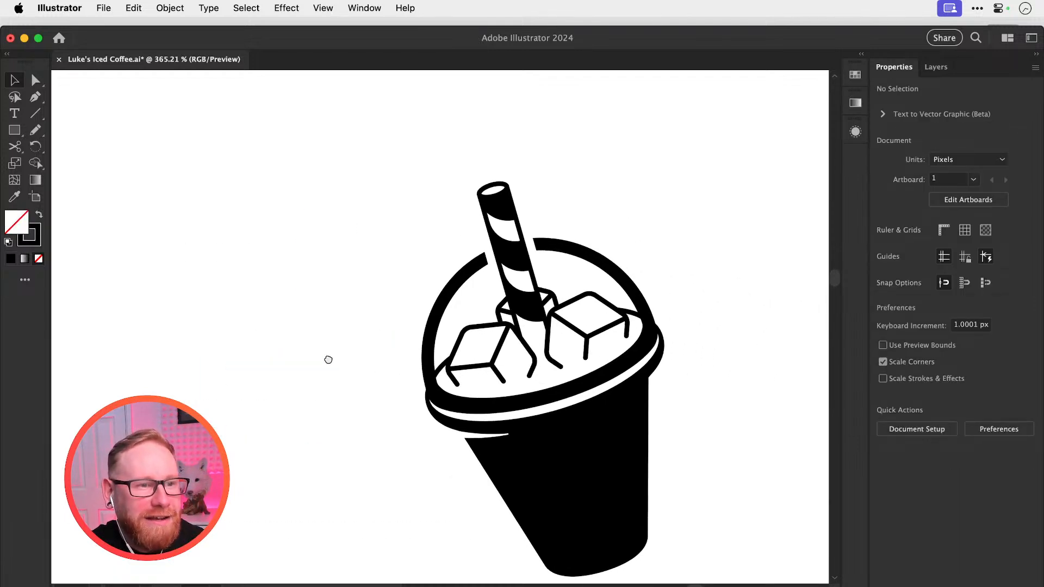
left_click_drag(479, 419, 452, 393)
left_click_drag(326, 141, 672, 570)
left_click_drag(545, 439, 308, 443)
left_click(450, 261)
left_click_drag(450, 261, 437, 229)
key("cmd+s")
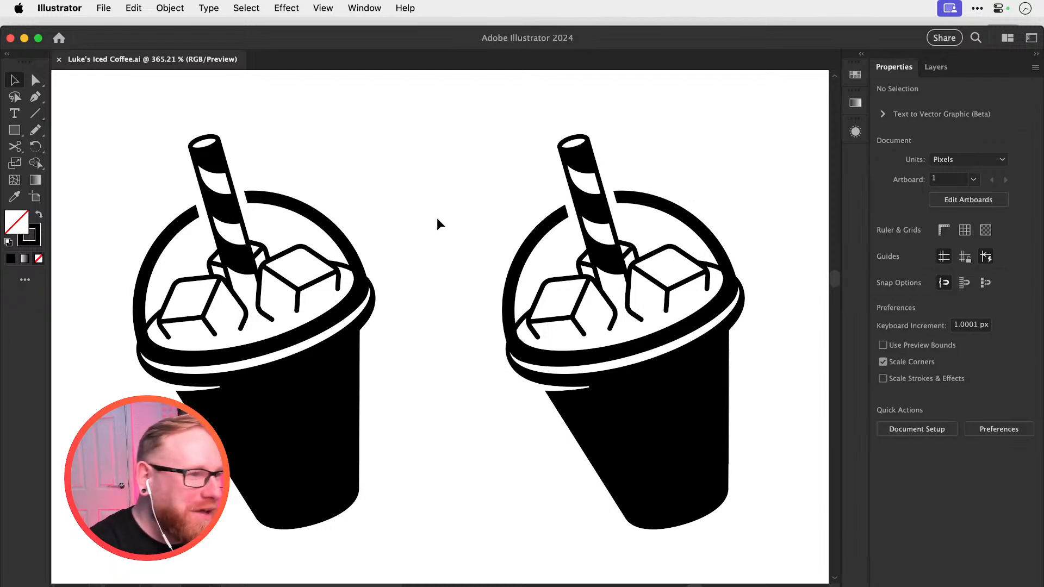
In outline view, extend the open line ends of the left cup's middle ice cube to meet the straw's edges
scroll(443, 216, "left", 3)
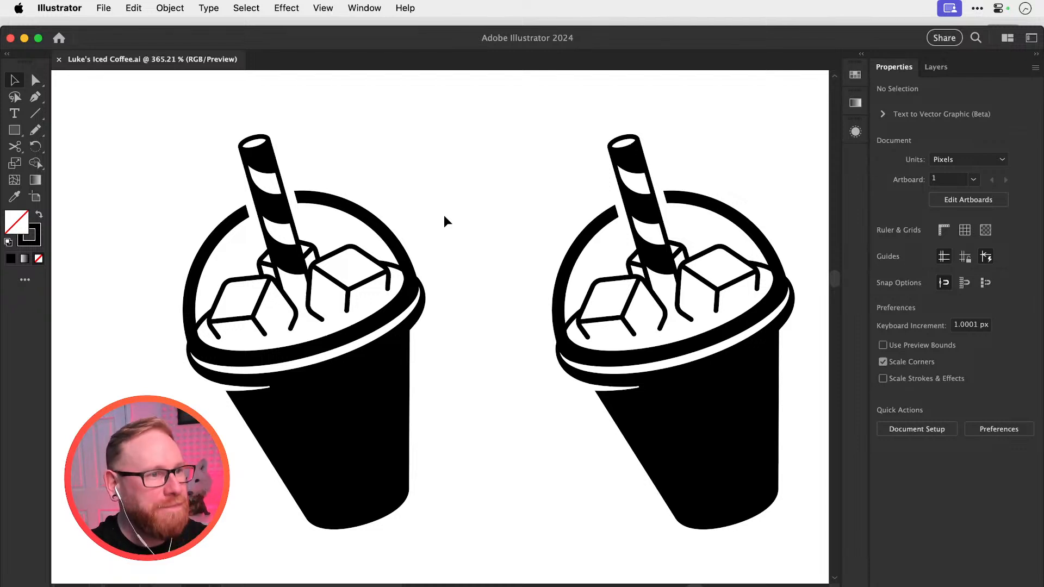
key("super+space")
left_click(266, 264)
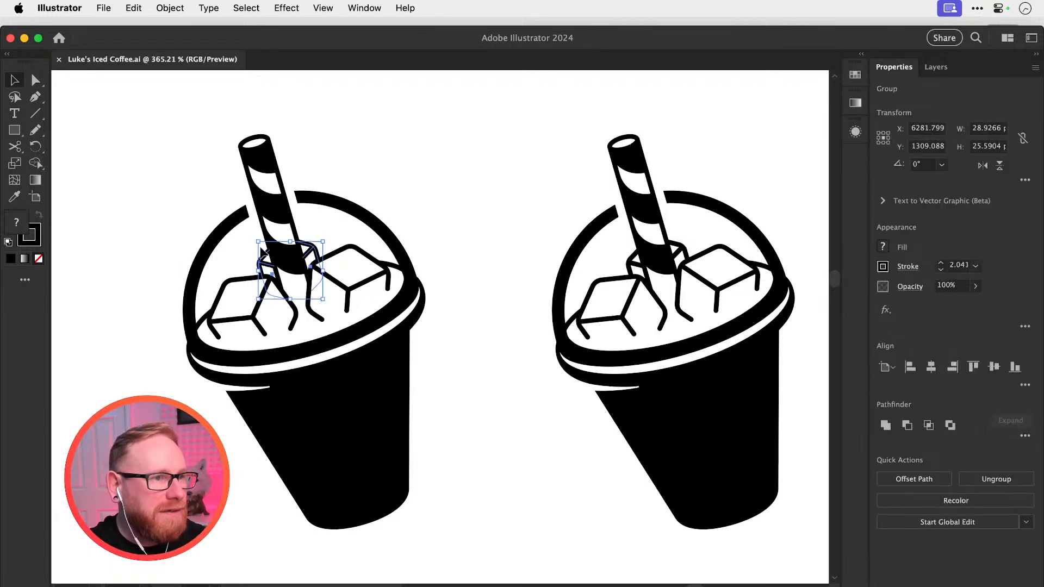
left_click_drag(262, 245, 647, 369)
left_click(410, 179)
left_click(321, 252)
key("super+space")
key("super+shift+a")
left_click_drag(441, 259, 526, 305)
key("y")
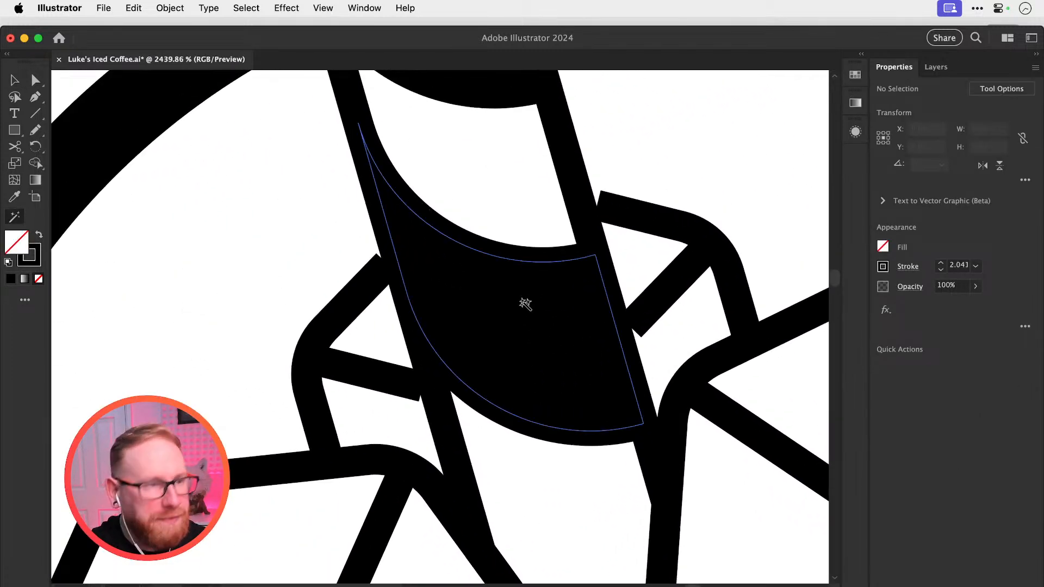
key("super+y")
key("a")
left_click_drag(387, 266, 396, 255)
left_click_drag(599, 207, 580, 202)
left_click_drag(424, 387, 432, 390)
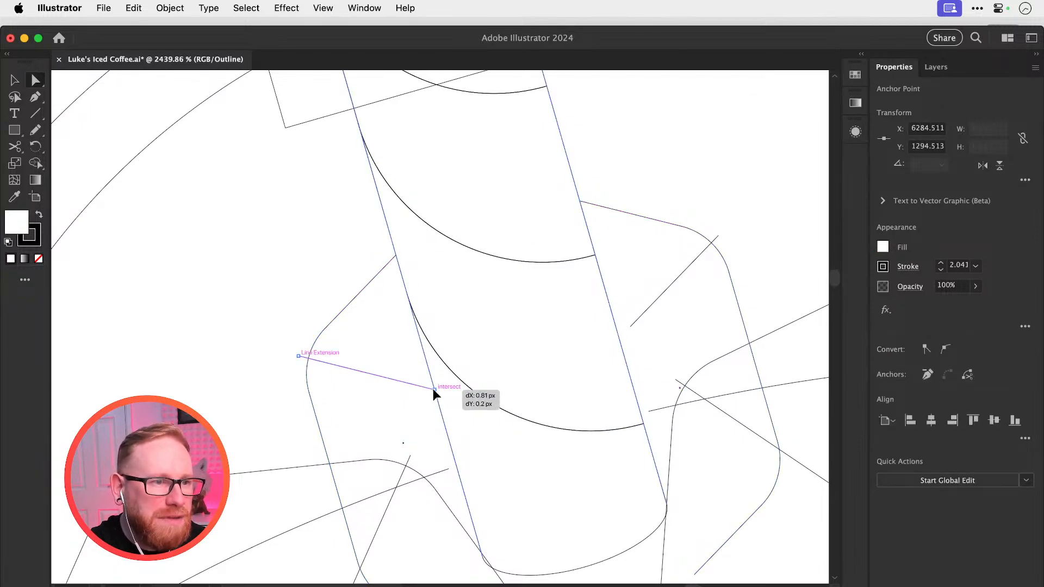
left_click(630, 327)
left_click_drag(630, 327, 620, 335)
key("super+z")
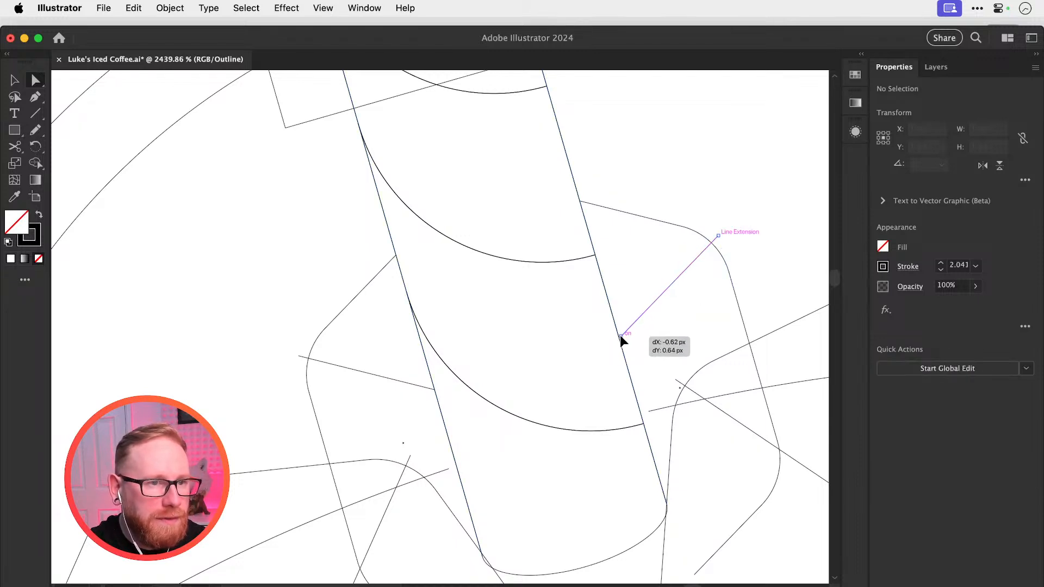
key("super+y")
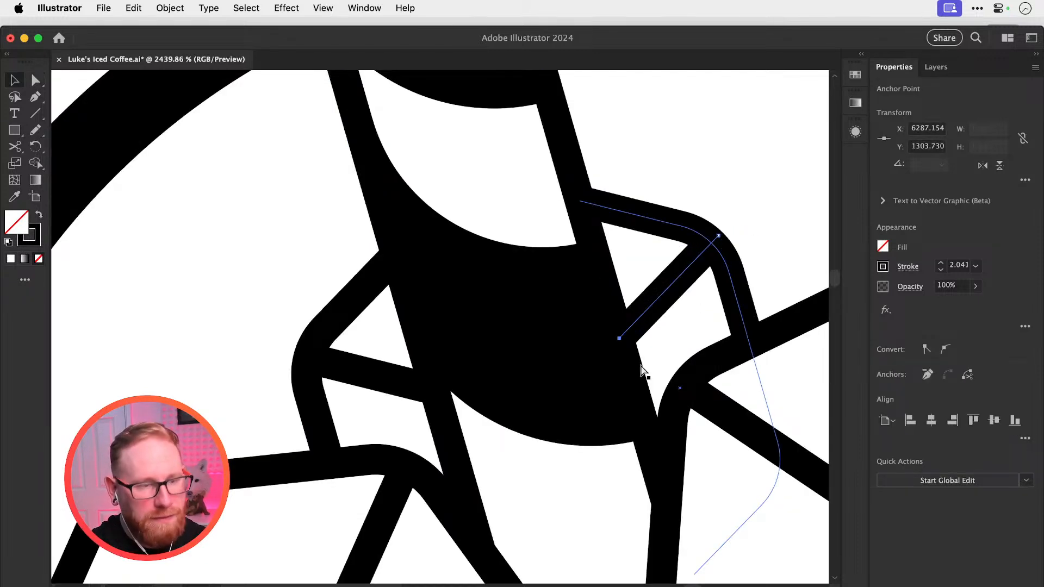
key("super+shift+a")
Delete the right-hand cup, keeping only the one with the extended ice cube lines
key("super+minus")
key("super+minus")
key("super+minus")
key("super+minus")
key("super+minus")
key("super+minus")
key("super+minus")
left_click_drag(665, 363, 574, 312)
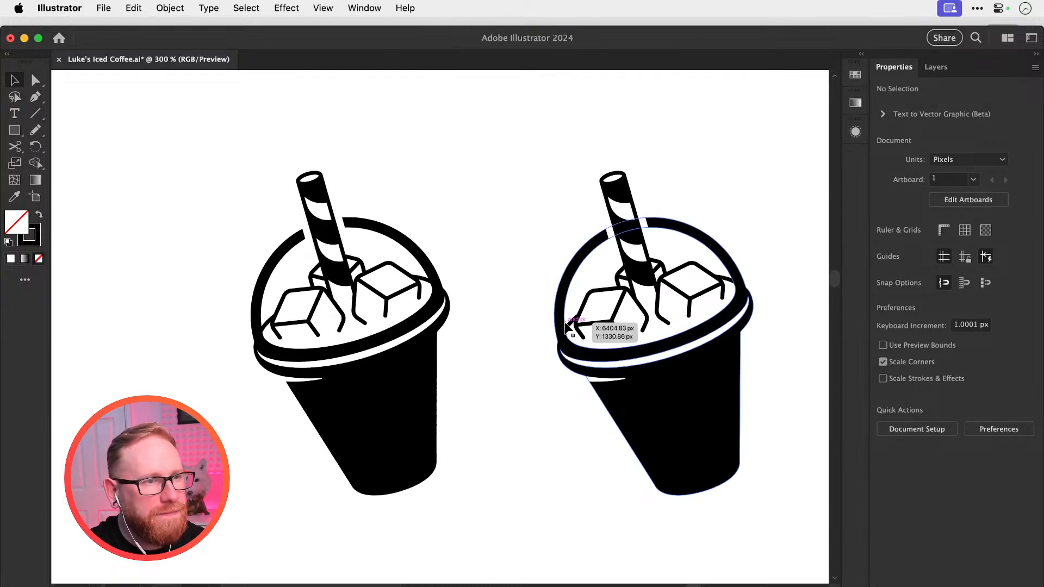
left_click_drag(530, 166, 767, 479)
key("Delete")
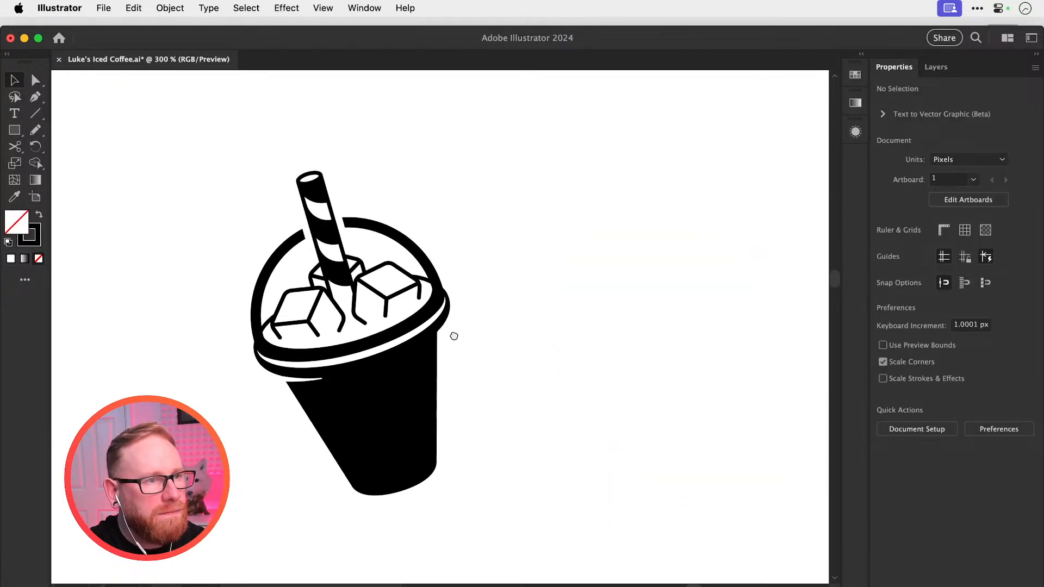
left_click_drag(452, 336, 566, 326)
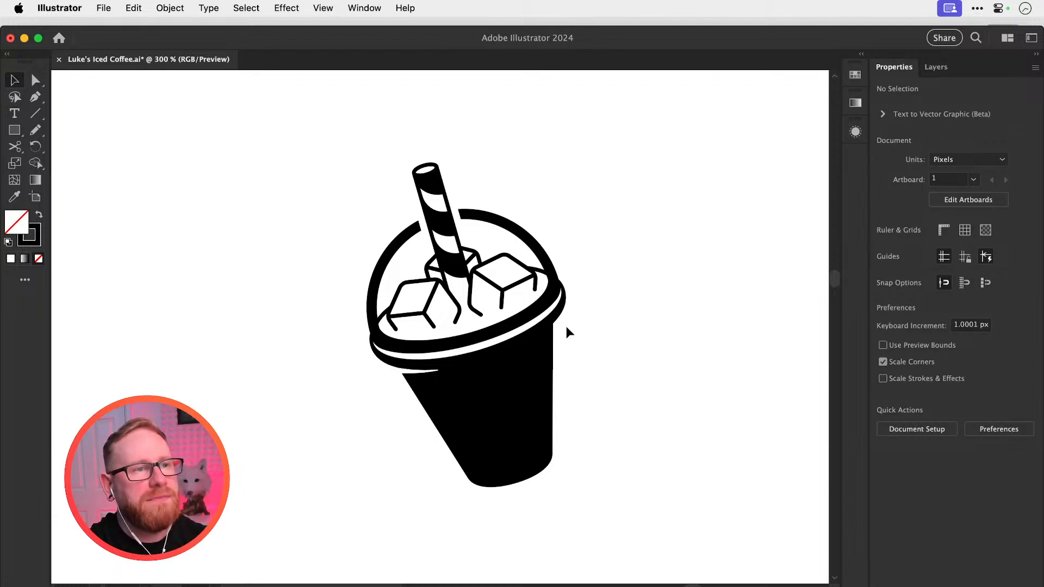
Duplicate the complete tilted cup to the left of the original at the same height
left_click_drag(337, 159, 632, 522)
left_click_drag(533, 380, 771, 468)
left_click_drag(751, 501, 343, 500)
left_click_drag(429, 434, 487, 375)
left_click(487, 375)
key("z")
key("v")
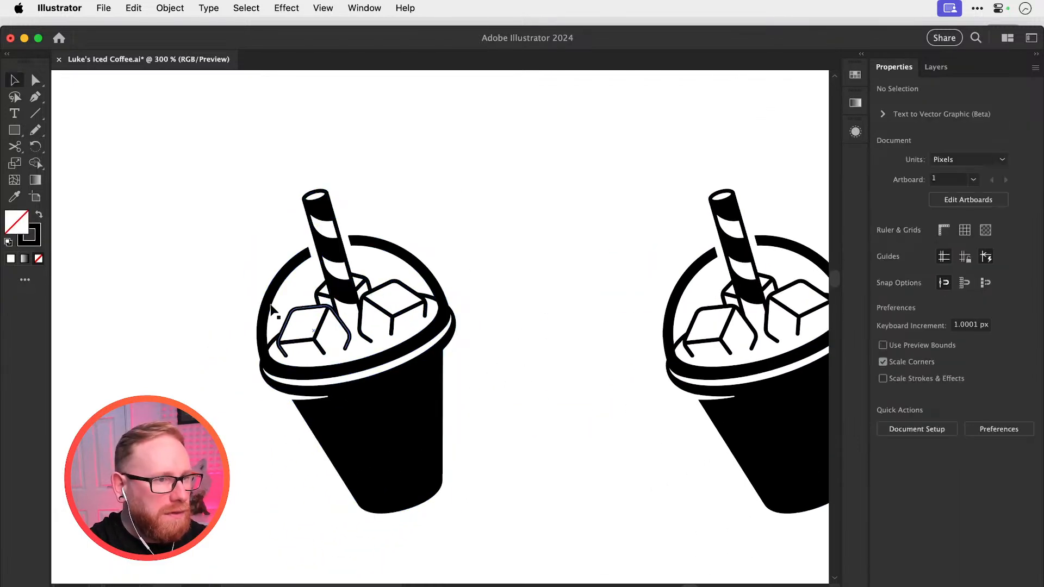
Rotate the left cup copy by -16° to stand it upright
left_click_drag(210, 182, 523, 550)
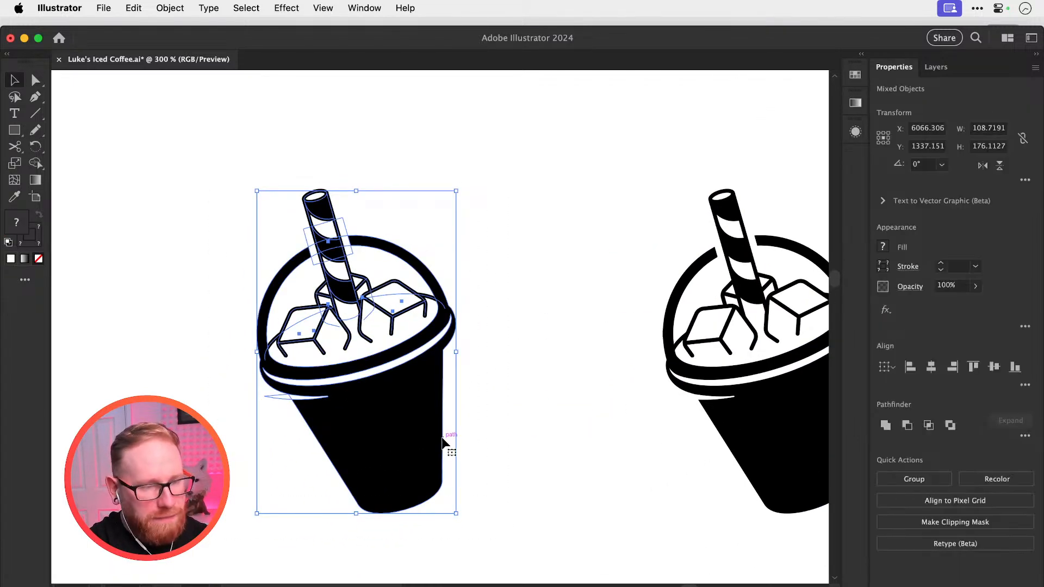
key("r")
key("Return")
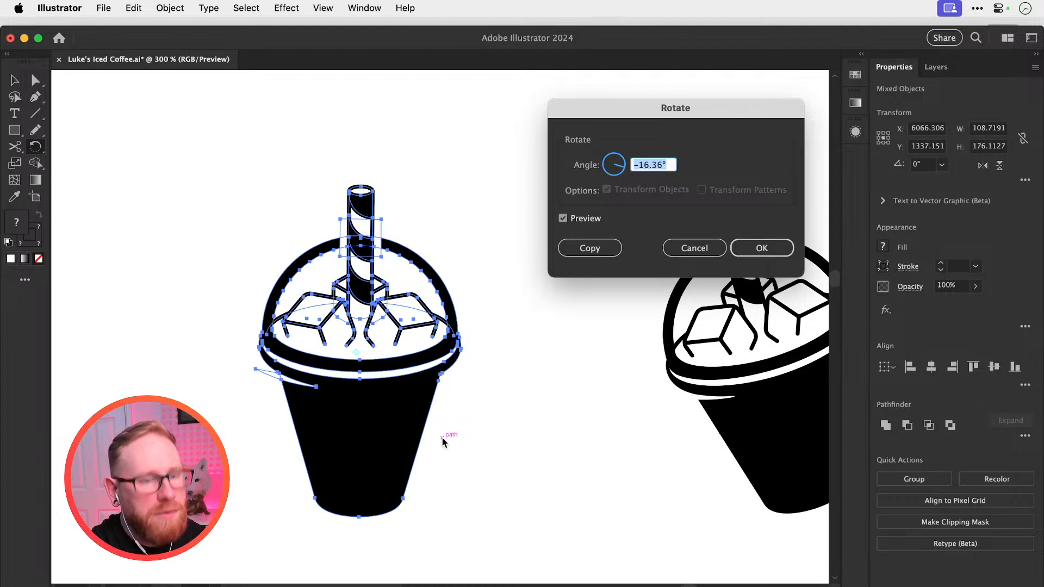
type("-16")
key("Return")
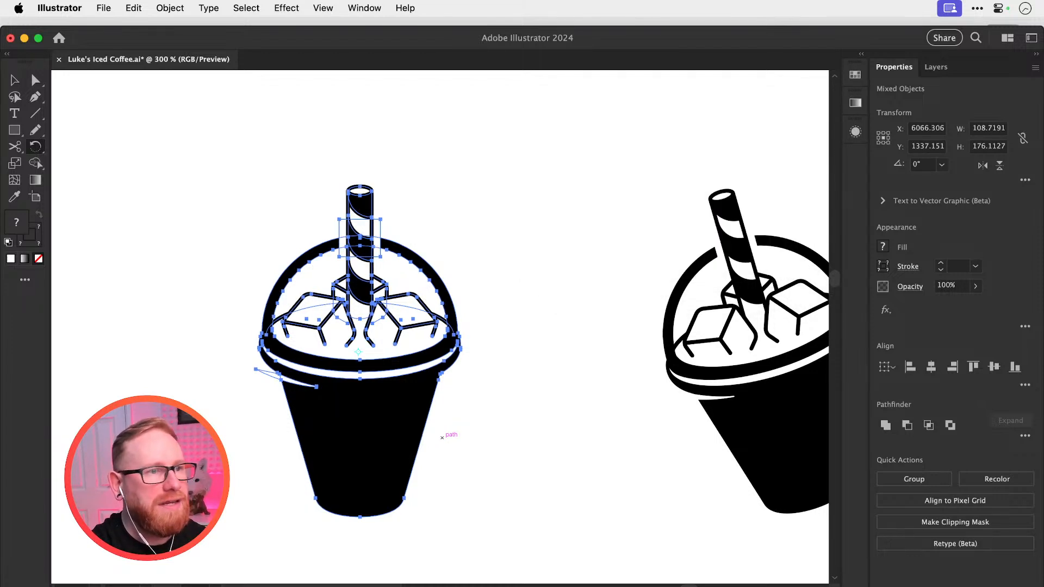
key("v")
left_click(471, 262)
Try to lower the front top edge of the upright cup's left ice cube
left_click_drag(478, 347, 536, 272)
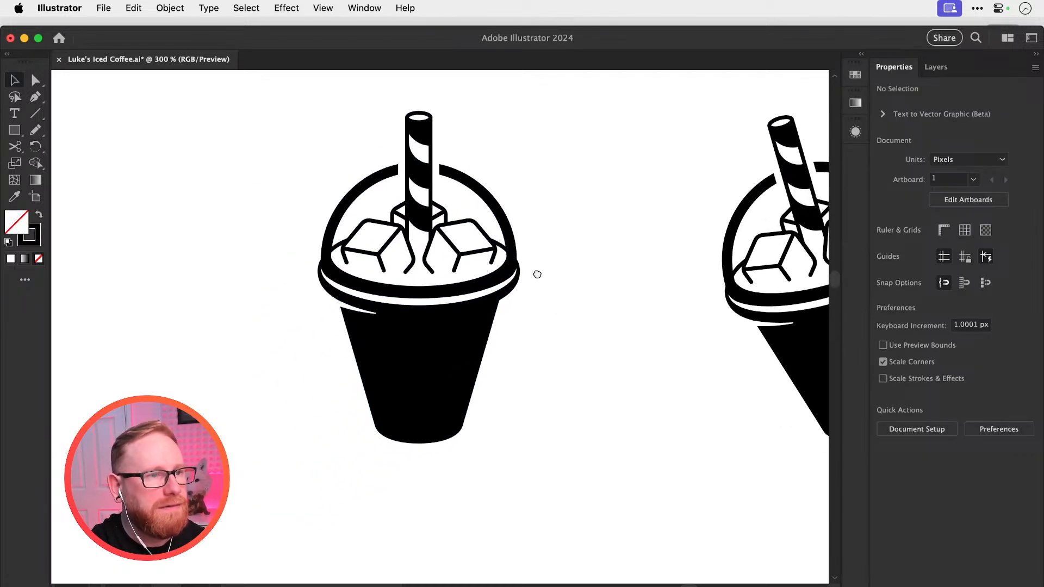
key("z")
left_click_drag(427, 228, 641, 335)
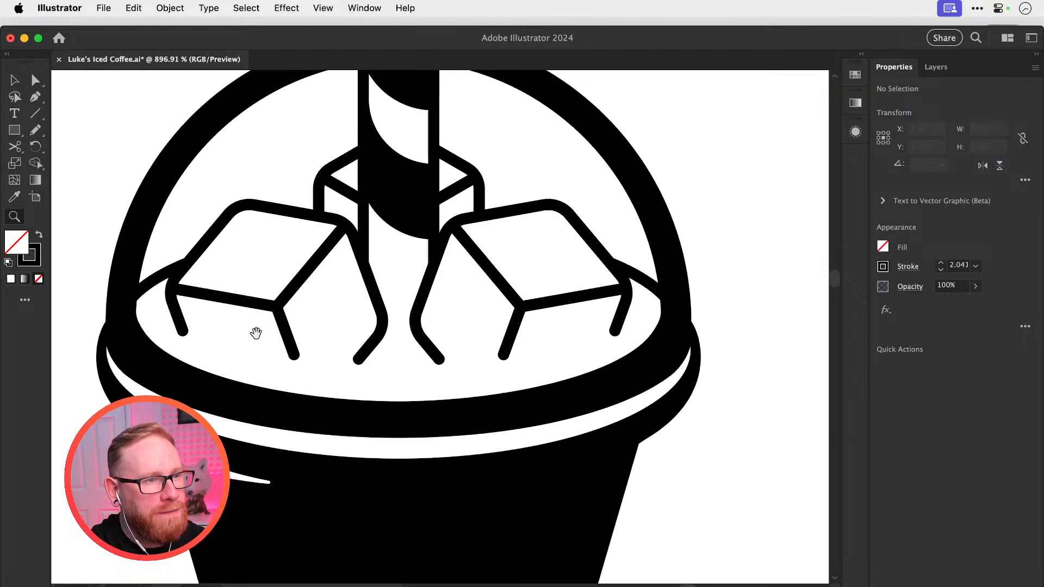
left_click_drag(255, 333, 375, 380)
left_click_drag(299, 375, 427, 430)
key("v")
key("a")
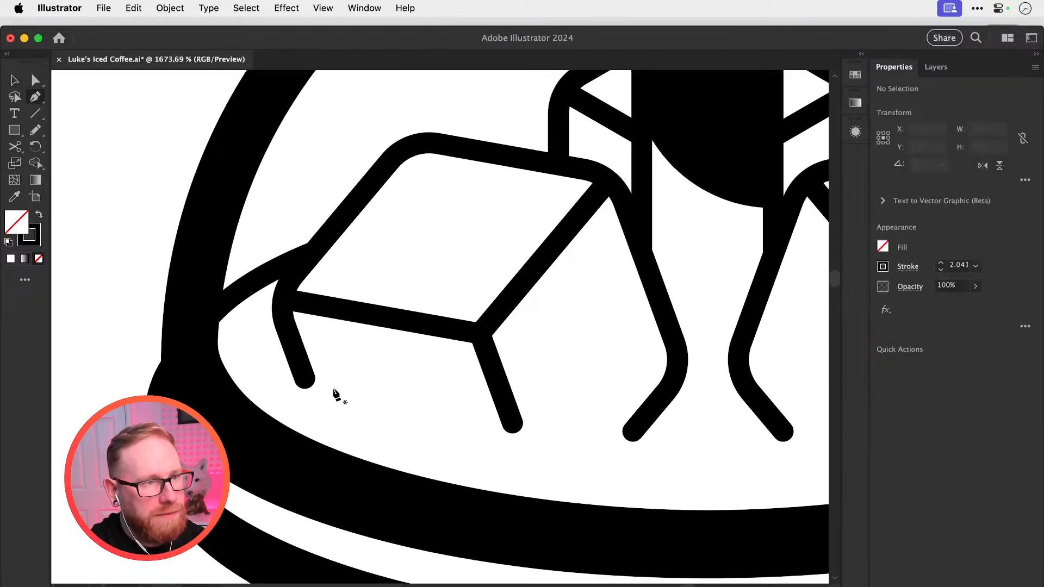
left_click_drag(338, 310, 345, 344)
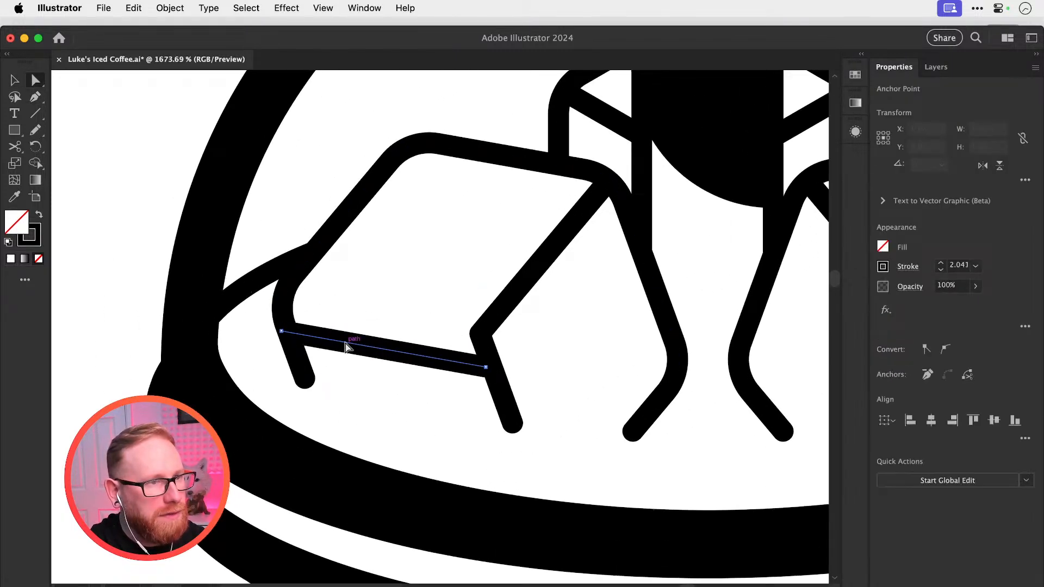
key("super+z")
key("v")
key("super+shift+a")
Try to outline the left ice cube's front face with the Pen tool and swap its fill and stroke
key("p")
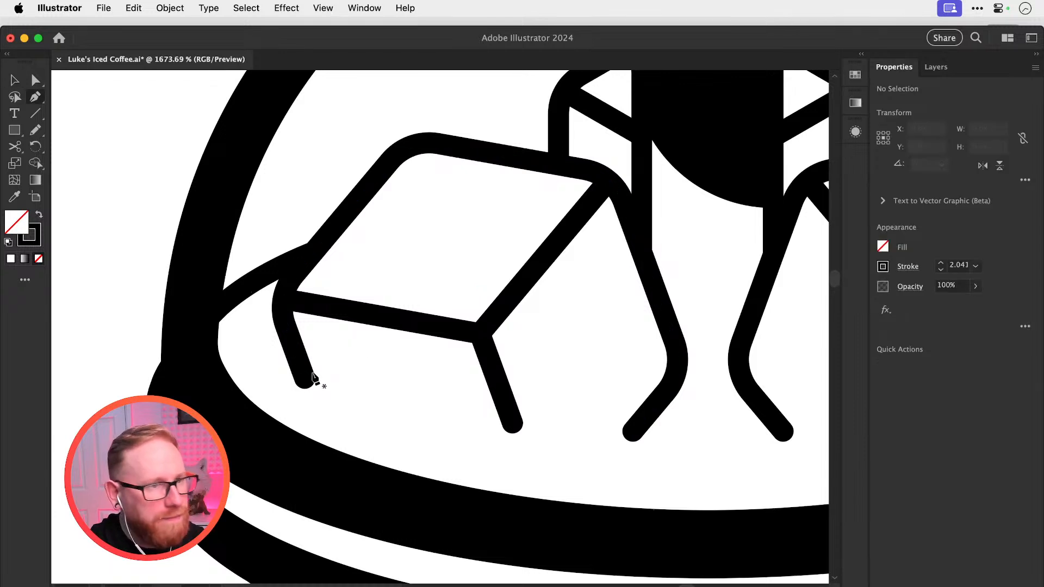
left_click(305, 377)
left_click(512, 423)
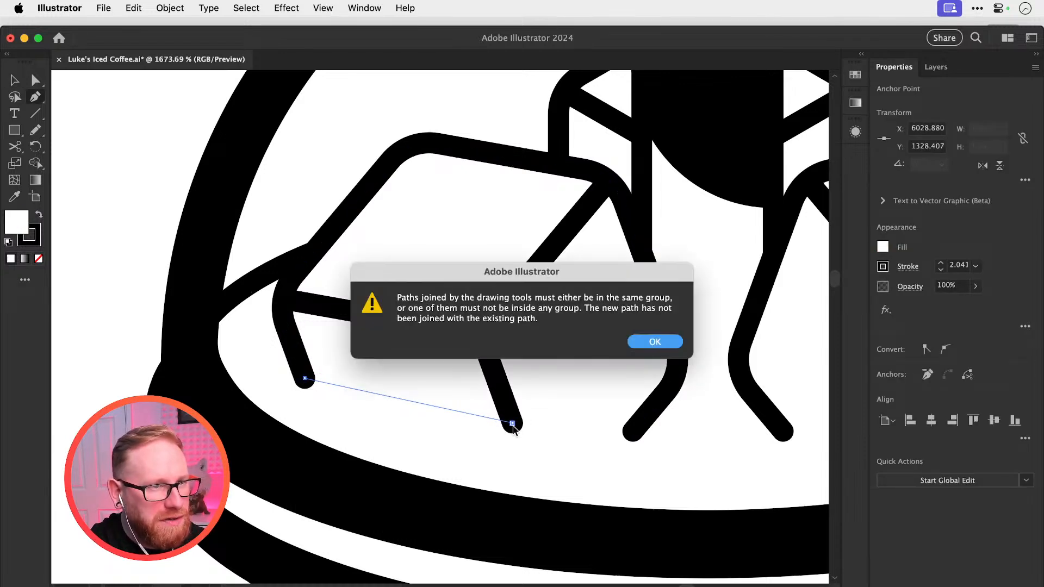
left_click(656, 344)
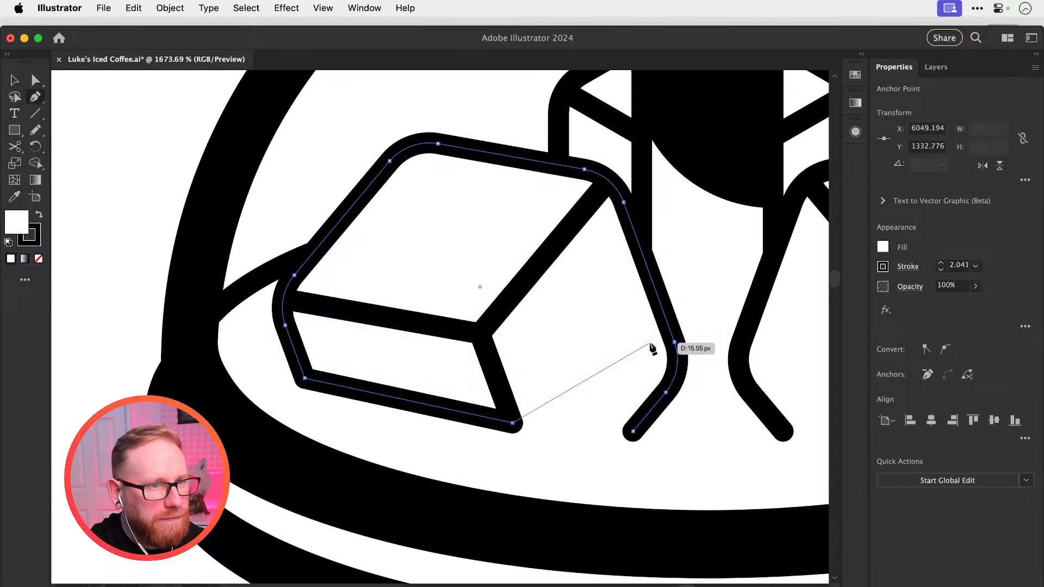
left_click(471, 334)
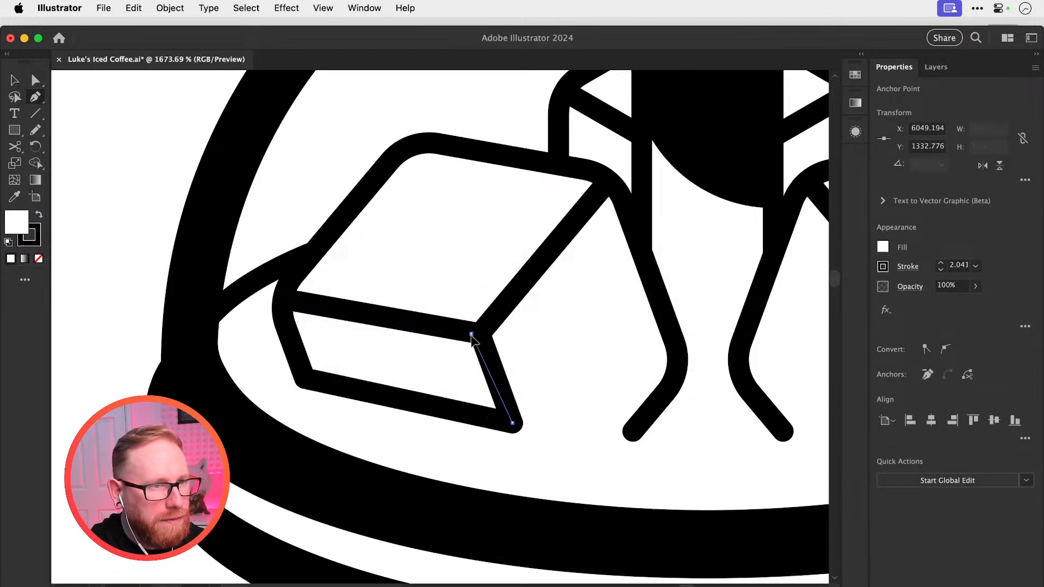
left_click(290, 307)
left_click(288, 320)
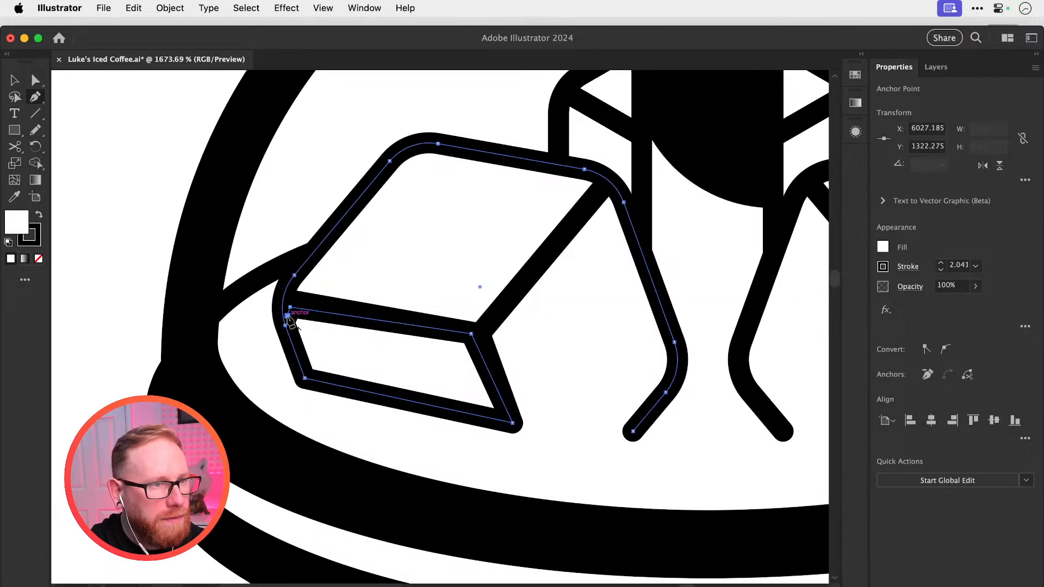
key("shift+x")
key("v")
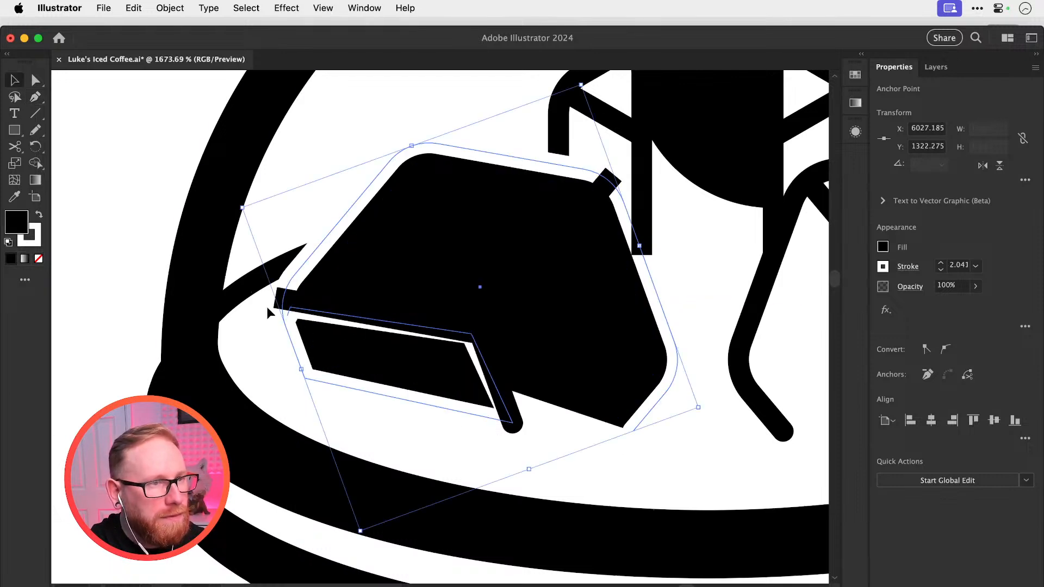
key("shift+x")
key("super+z")
key("super+z")
key("super+z")
key("super+z")
key("super+z")
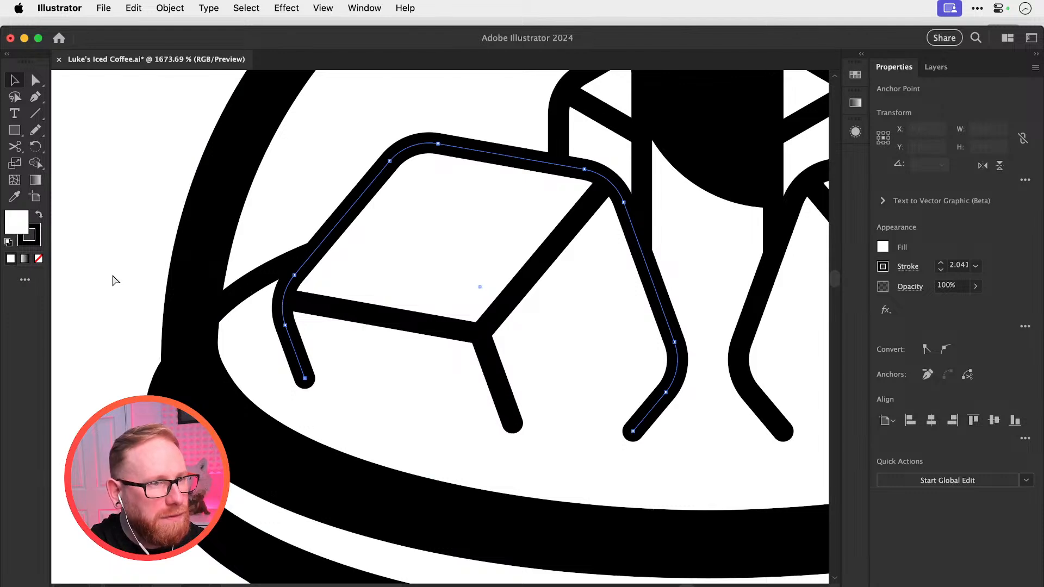
key("super+shift+z")
left_click(115, 280)
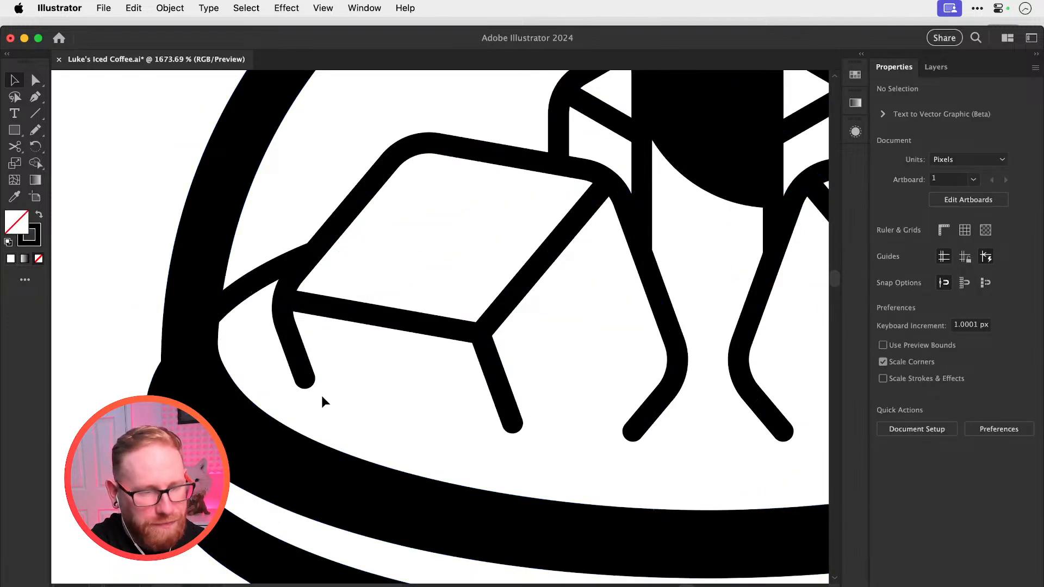
Outline the front face of the upright cup's left ice cube with the Pen tool and fill it solid black without a stroke
key("p")
left_click(287, 307)
left_click(307, 388)
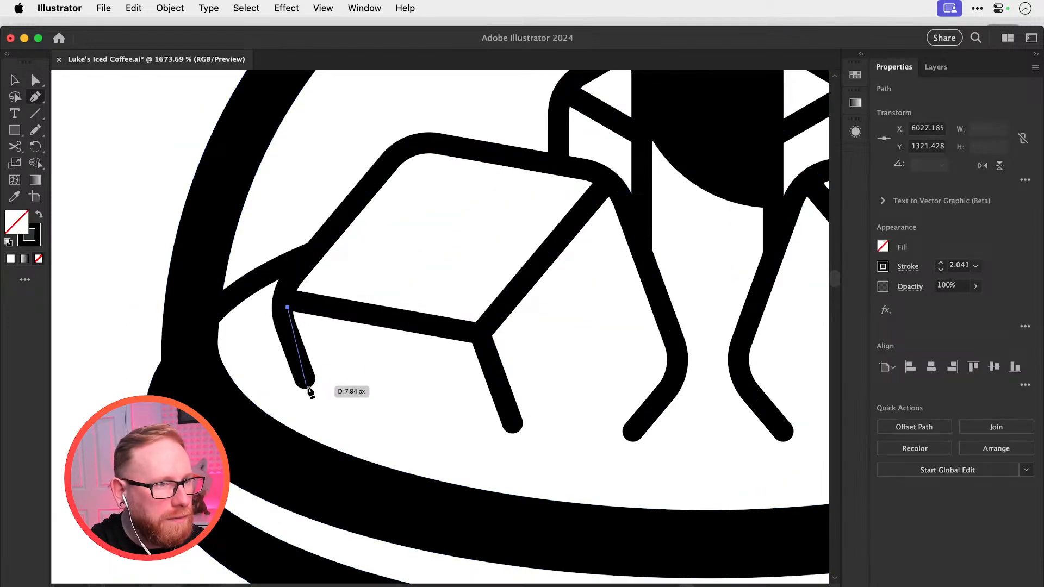
left_click(510, 430)
left_click(275, 298)
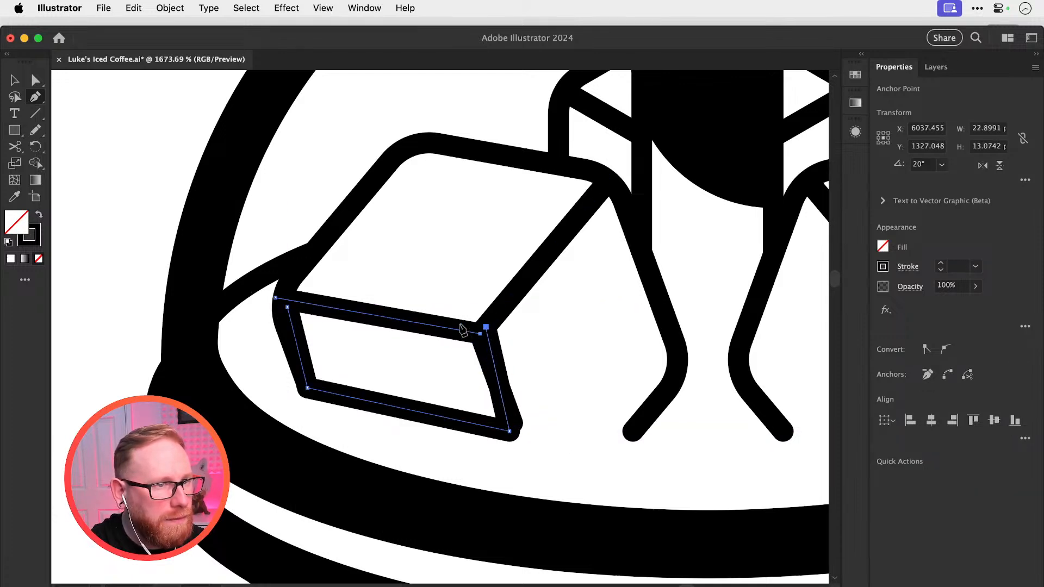
left_click(480, 327)
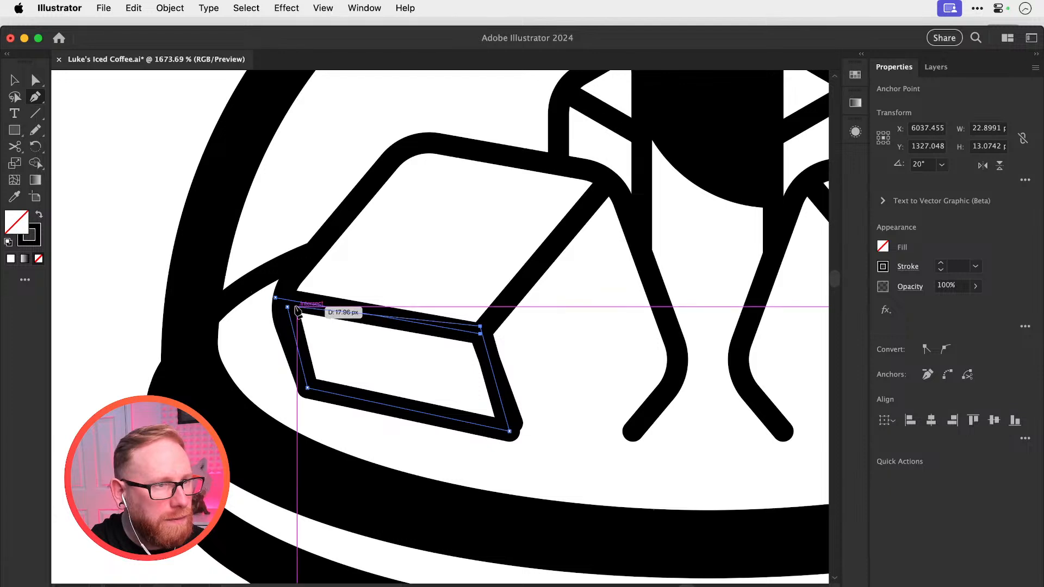
key("shift+x")
key("super+shift+a")
key("v")
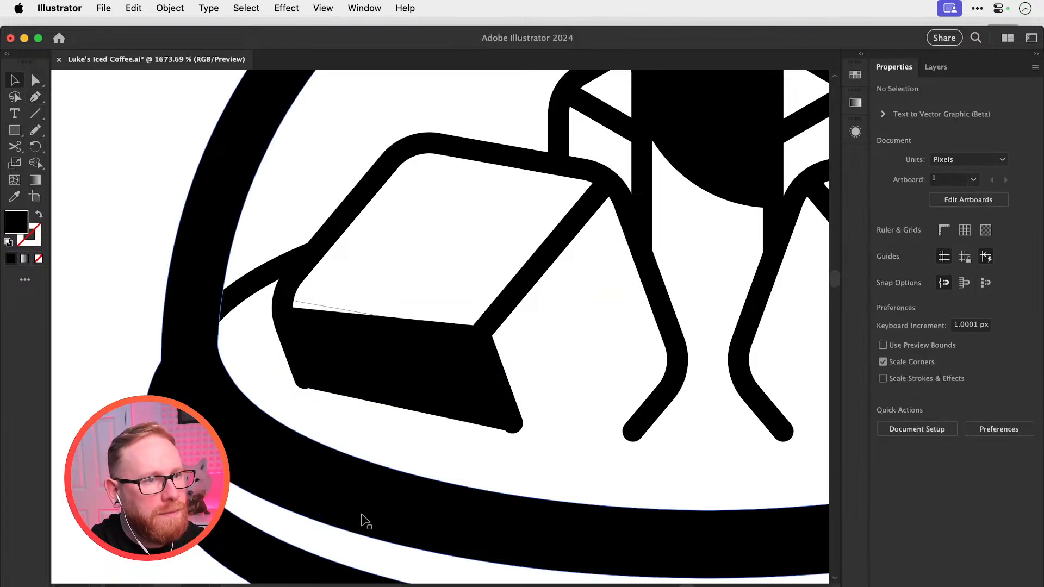
Draw a black filled Pen shape over the left face of the back ice cube beside the straw
key("super+minus")
key("super+minus")
key("super+minus")
key("super+minus")
key("super+minus")
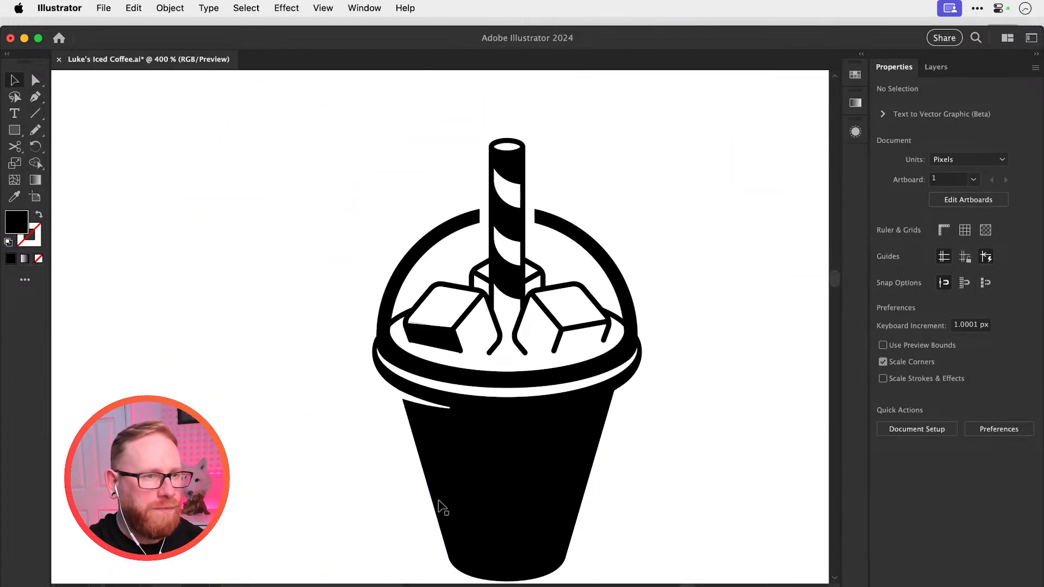
key("z")
left_click_drag(520, 331, 496, 366)
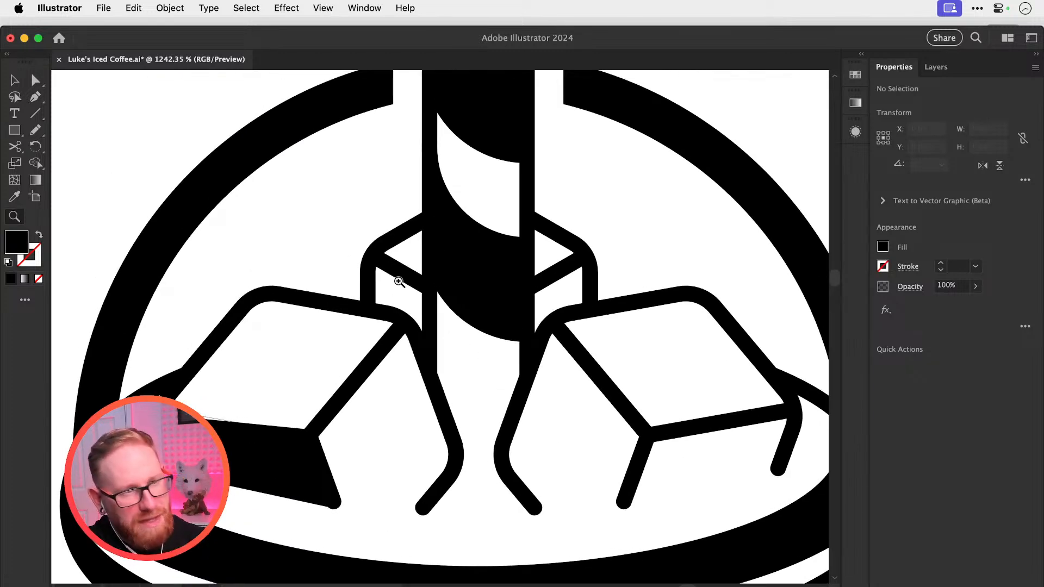
key("p")
left_click(373, 260)
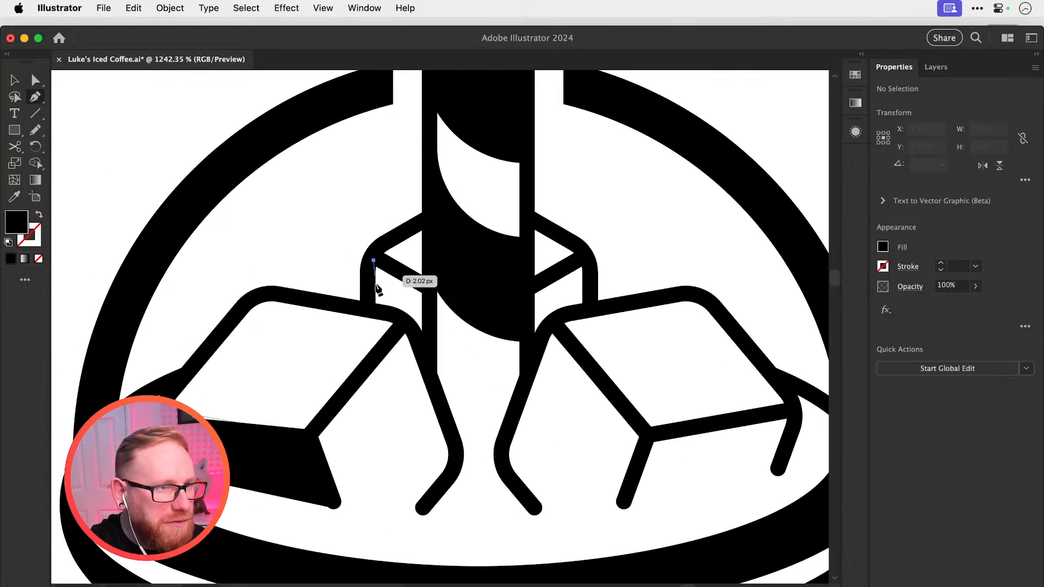
left_click(373, 307)
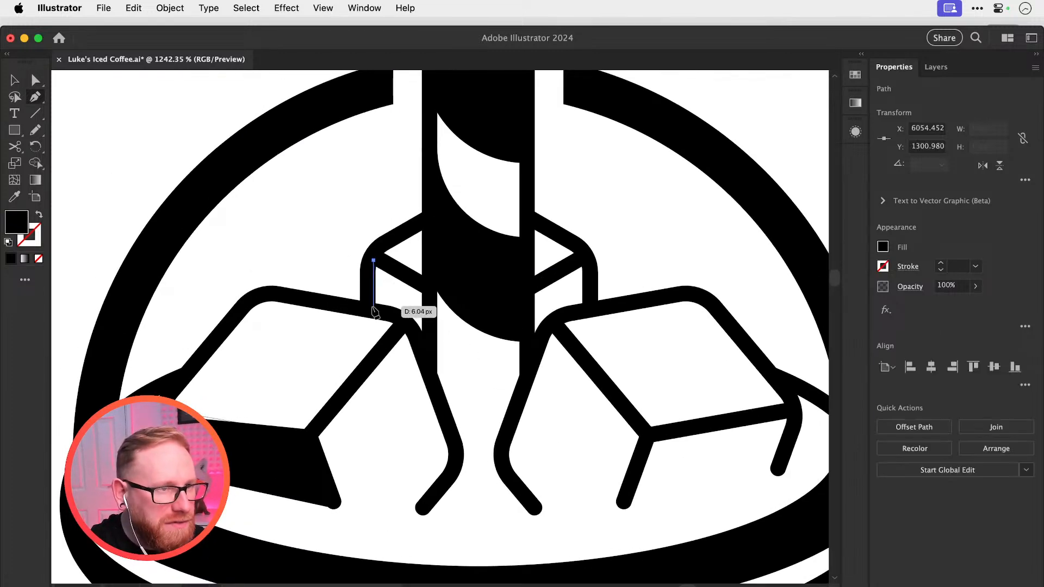
left_click(424, 341)
left_click(430, 285)
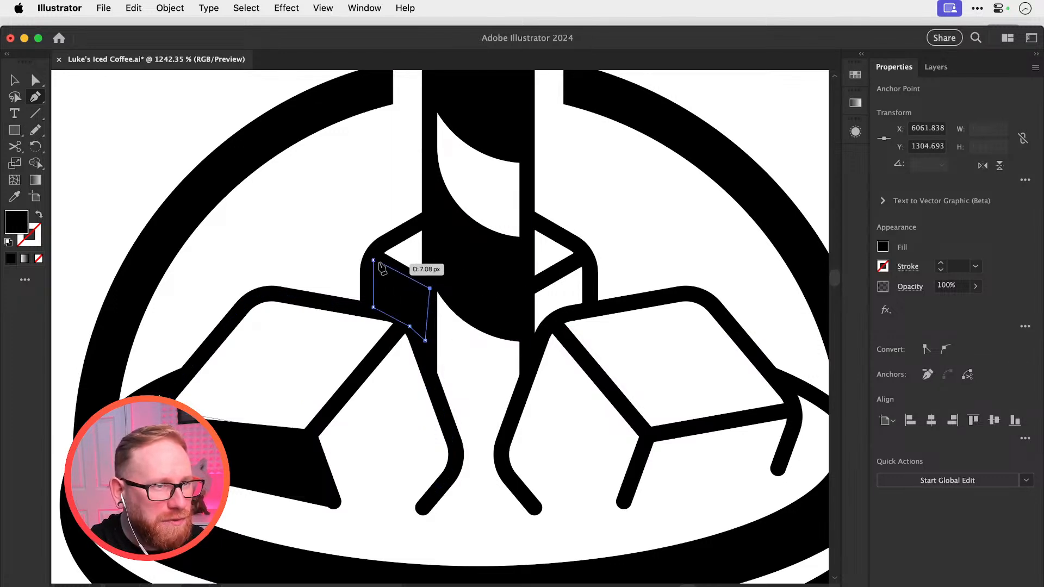
left_click(373, 260)
key("super+shift+a")
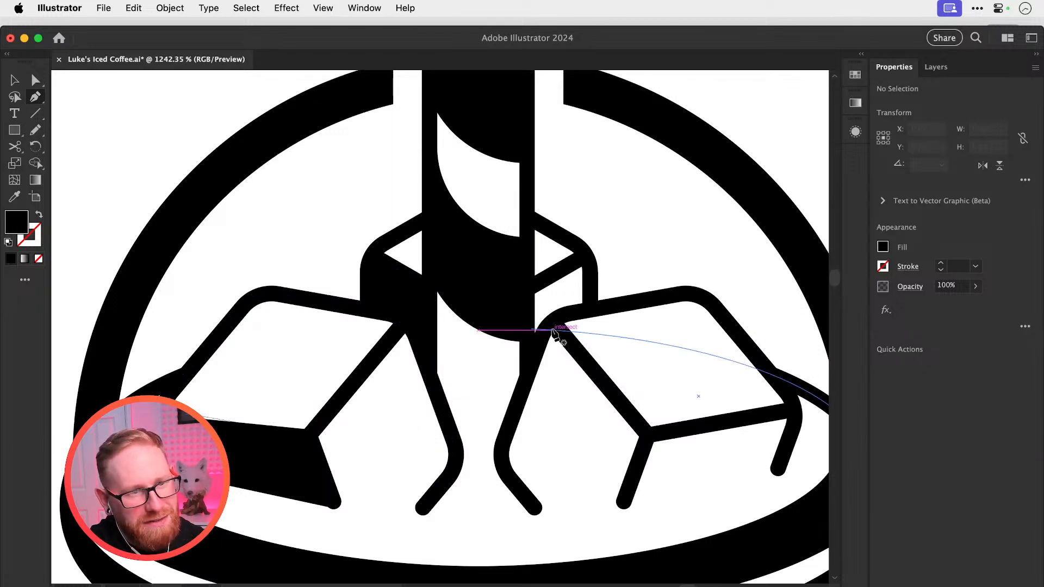
Draw a black filled Pen shape over the left-hand face of the right ice cube and deselect it
left_click(535, 514)
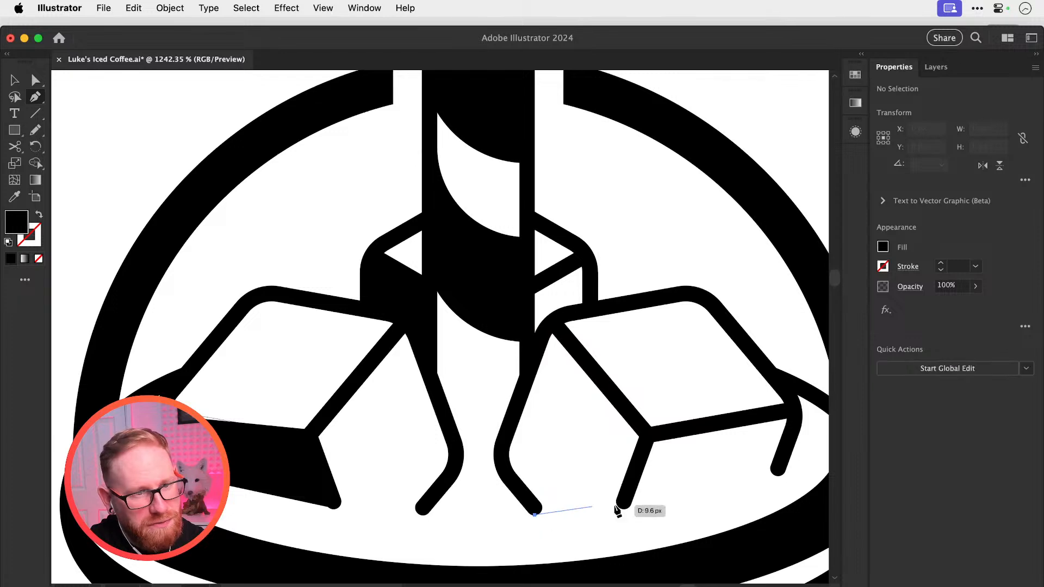
left_click(624, 508)
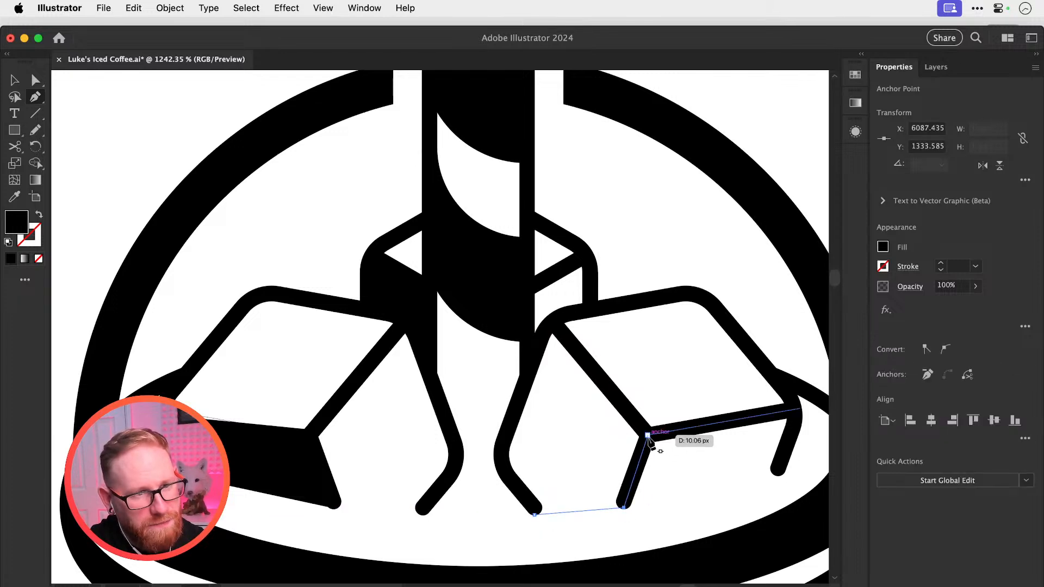
left_click(648, 427)
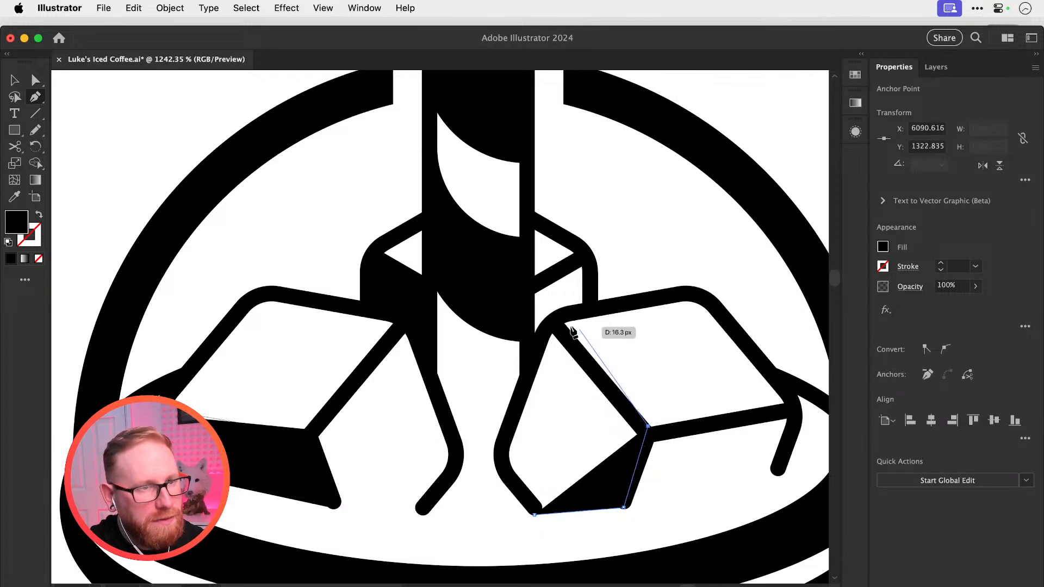
left_click(549, 329)
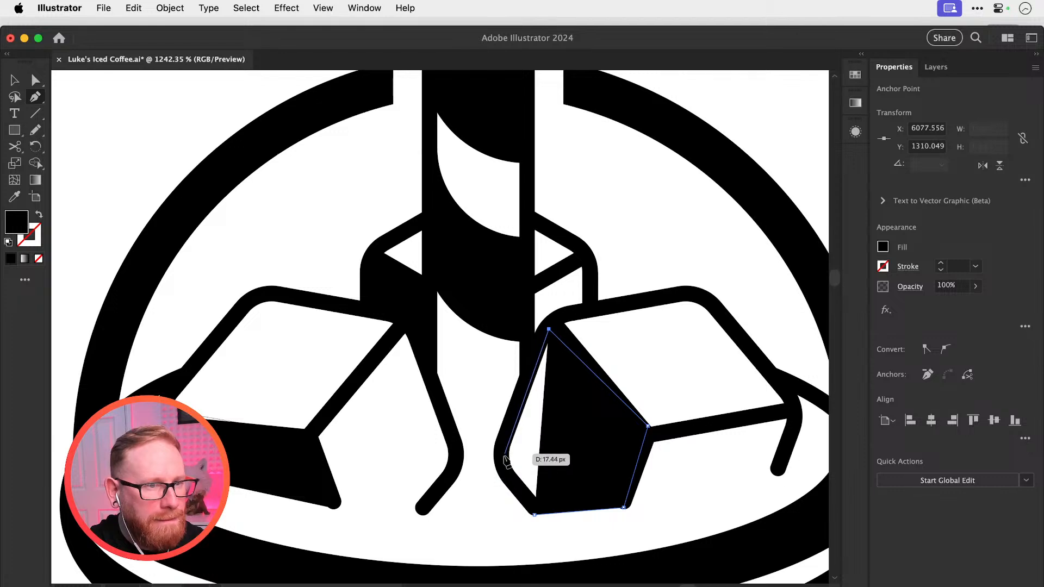
left_click(505, 455)
left_click(534, 515)
key("v")
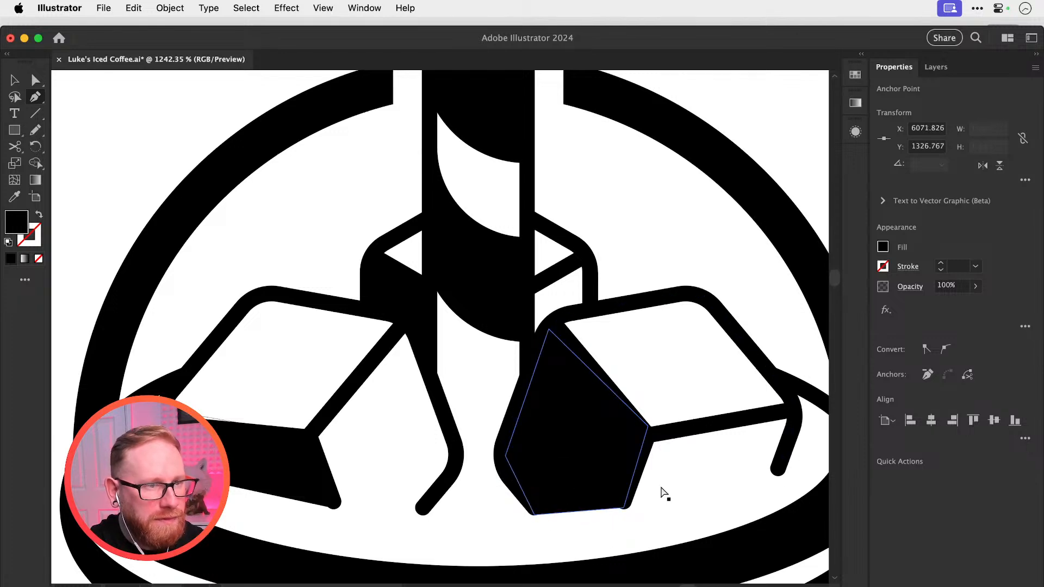
left_click(701, 491)
key("super+minus")
key("super+minus")
key("super+minus")
key("super+minus")
key("super+minus")
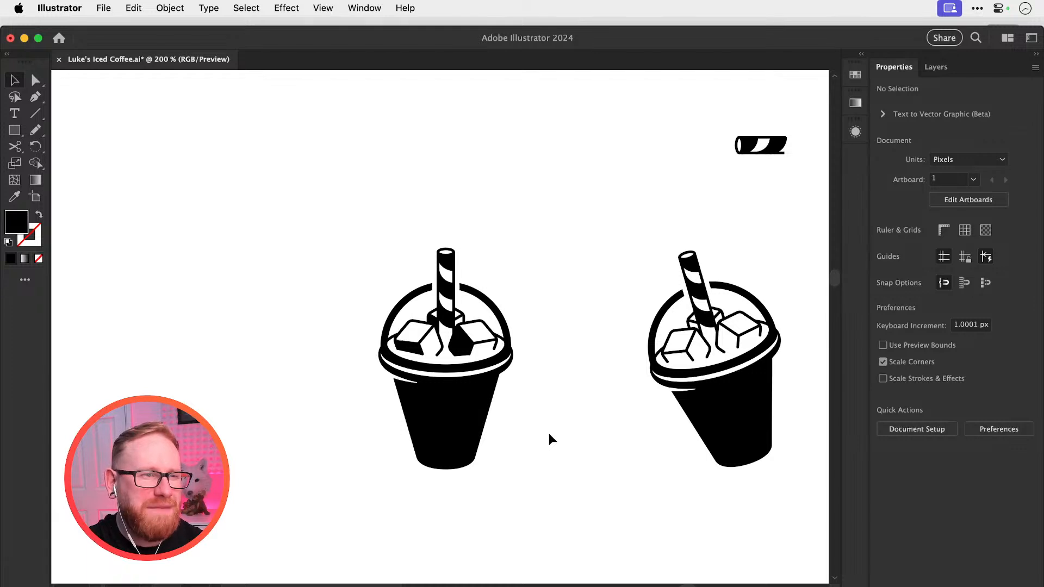
Move the lower-left anchor of the left ice cube's black face so its bottom edge meets the outline's rounded end smoothly
key("super+space")
left_click_drag(425, 338, 524, 398)
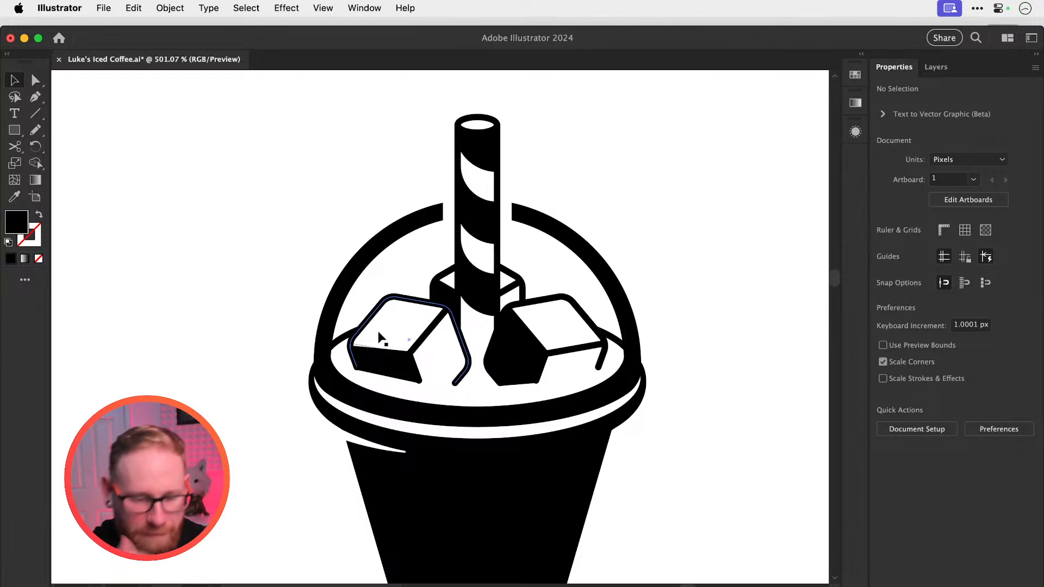
key("z")
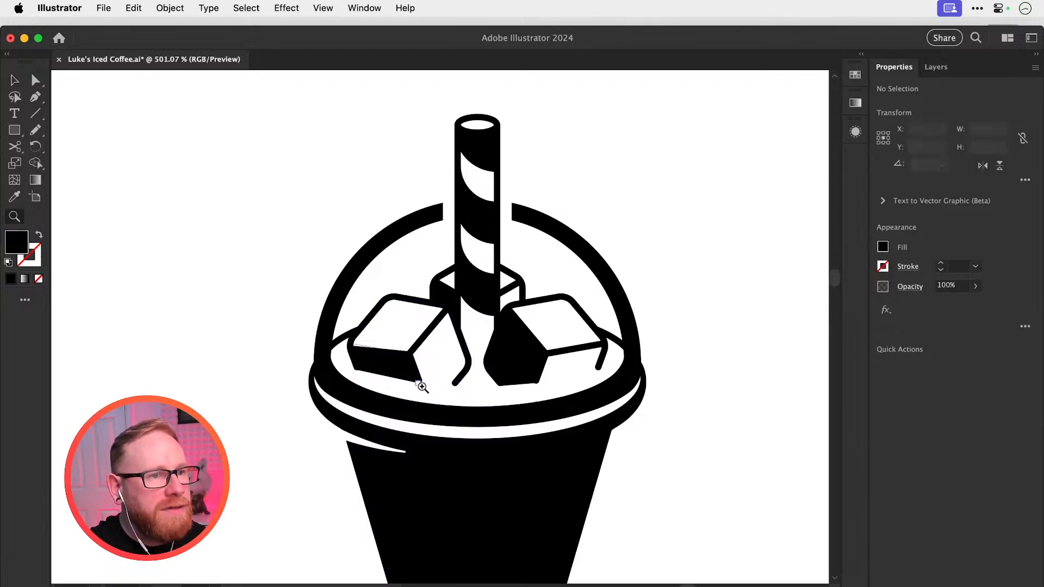
left_click_drag(408, 381, 707, 500)
left_click_drag(372, 365, 418, 506)
left_click_drag(607, 511, 601, 447)
left_click_drag(216, 400, 263, 410)
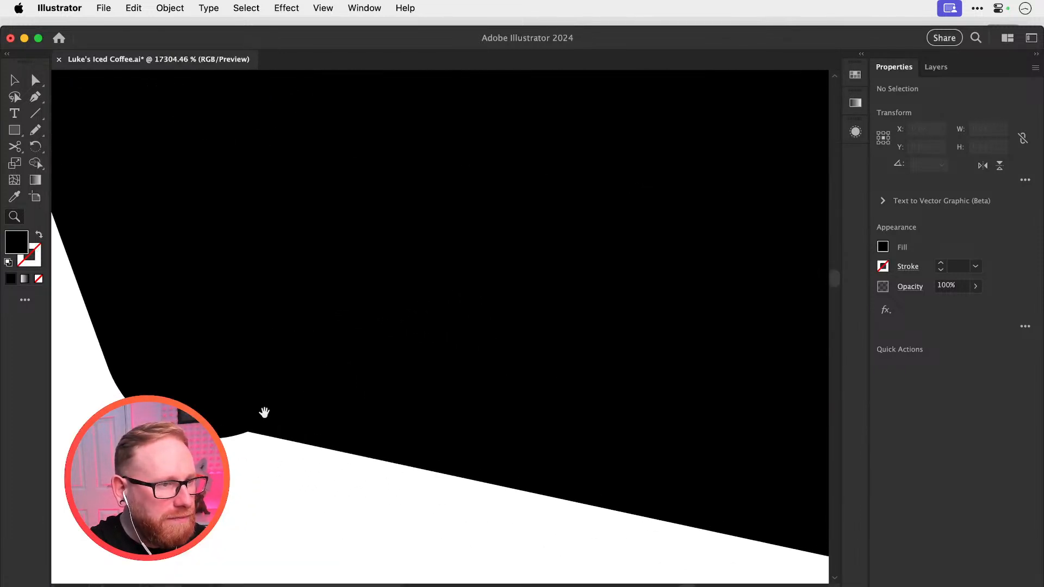
key("a")
left_click(400, 435)
left_click_drag(399, 436, 347, 439)
left_click(458, 490)
key("super+z")
left_click(408, 460)
left_click(425, 491)
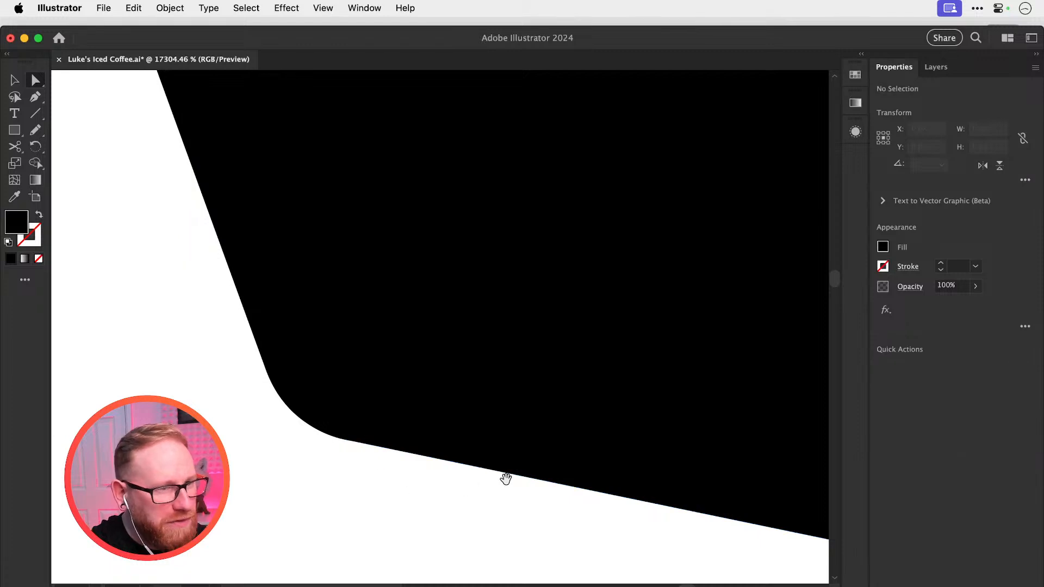
Move the lower-right anchor of the left ice cube's black face onto the rounded stroke end so the bottom edge runs smoothly
left_click_drag(505, 480, 217, 325)
left_click_drag(506, 412, 298, 384)
left_click_drag(594, 447, 100, 350)
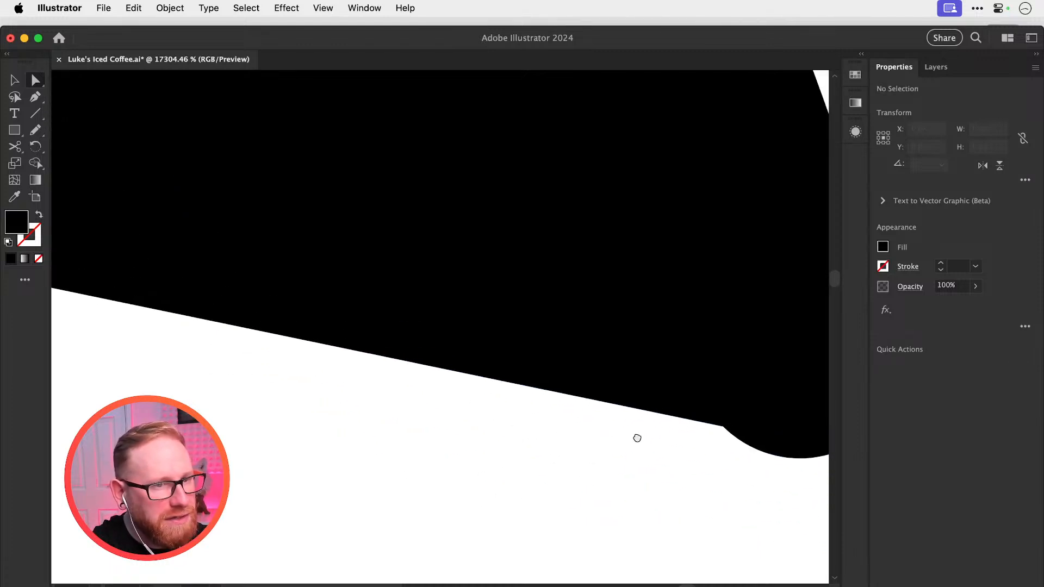
left_click_drag(636, 438, 382, 389)
key("z")
left_click_drag(514, 401, 662, 463)
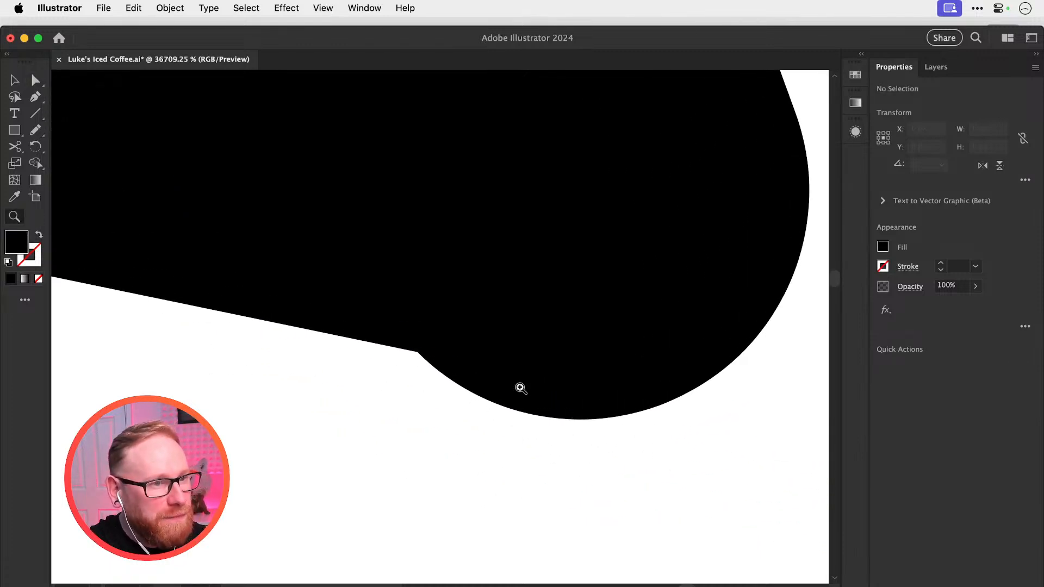
key("a")
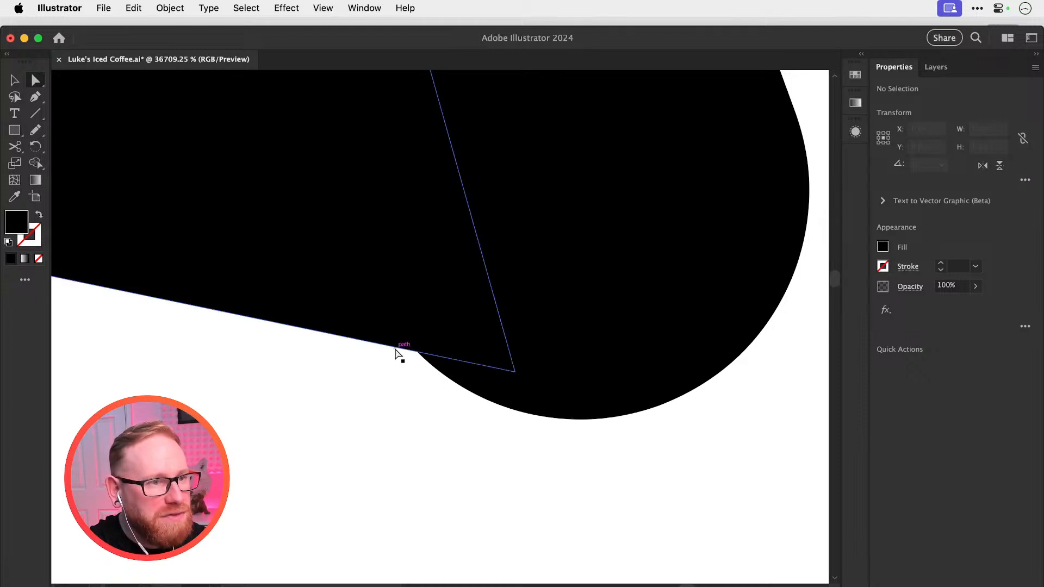
left_click_drag(514, 372, 530, 415)
left_click(561, 477)
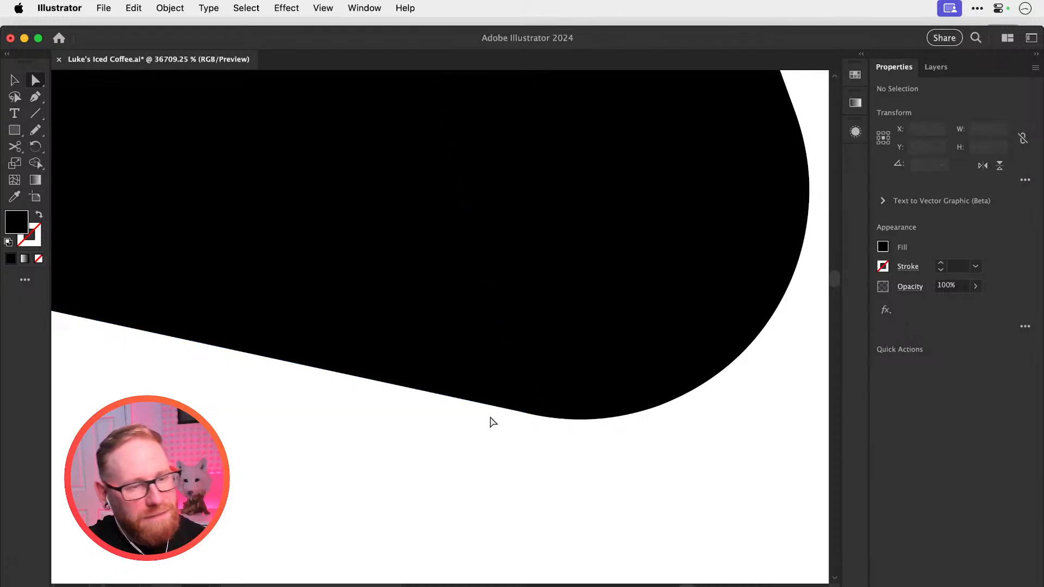
Examine the left ice cube's cleaned lower edge up close and compare the shaded cubes across the upright cup
key("v")
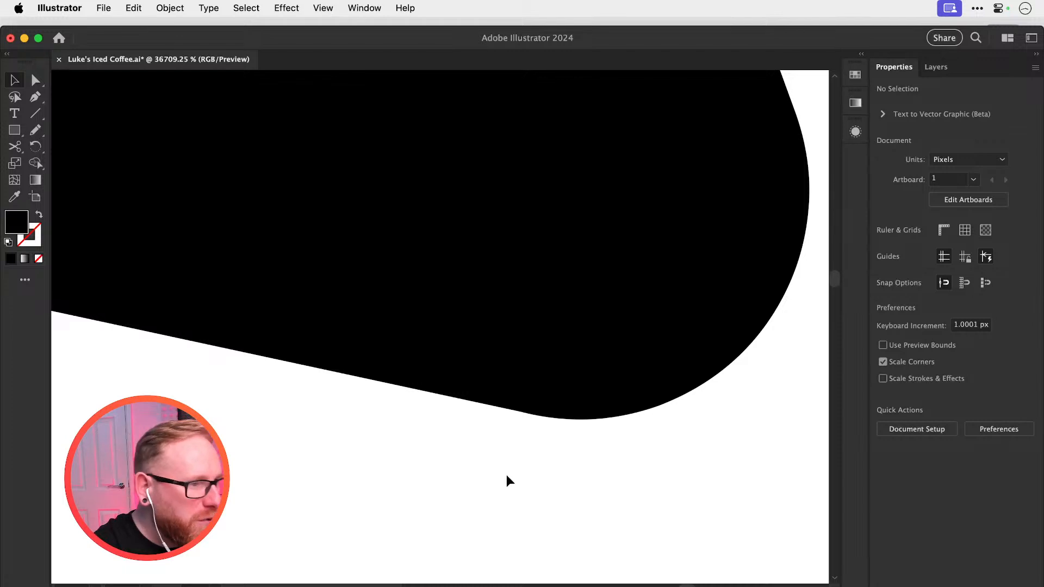
left_click(38, 38)
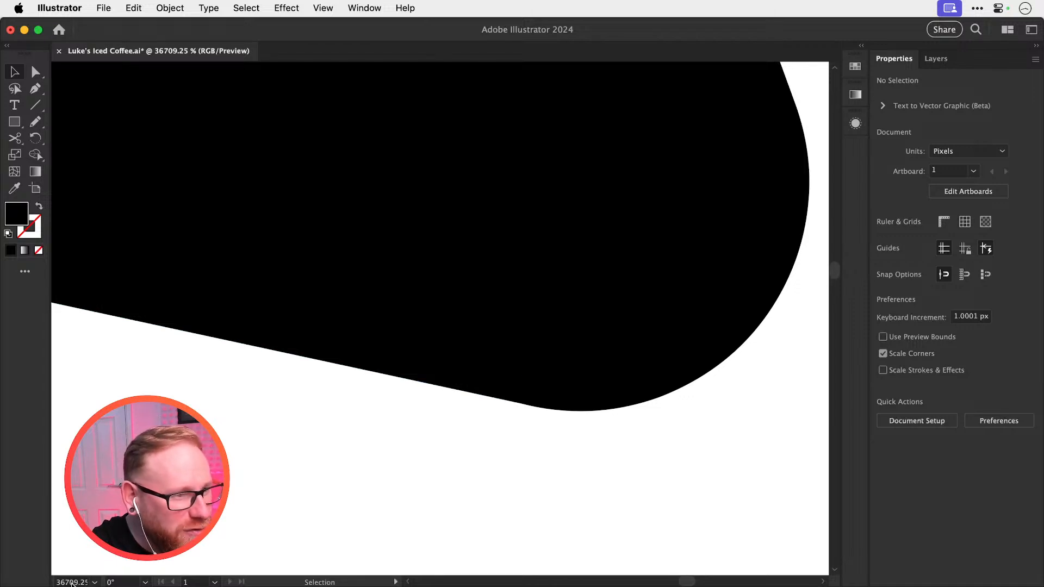
key("a")
key("super+minus")
key("super+minus")
key("super+minus")
key("super+minus")
key("super+minus")
key("super+minus")
key("super+minus")
key("super+minus")
key("super+minus")
key("super+minus")
key("super+minus")
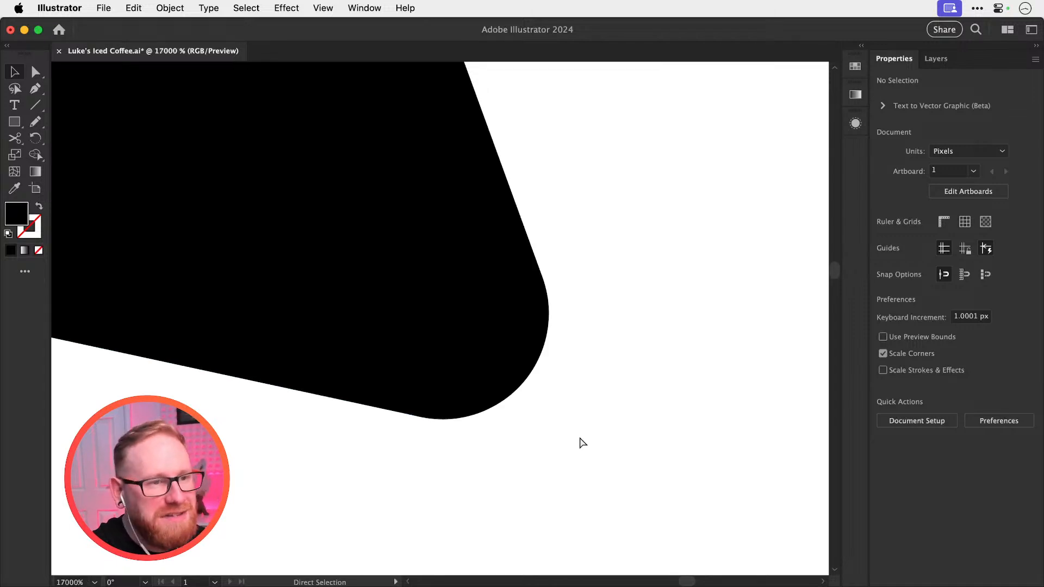
key("super+minus")
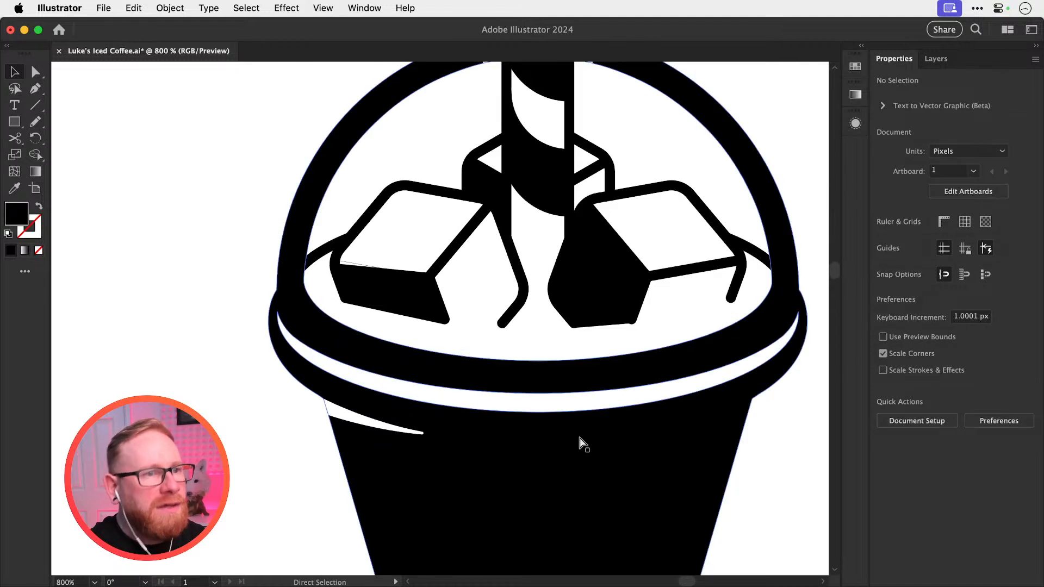
left_click_drag(557, 360, 535, 394)
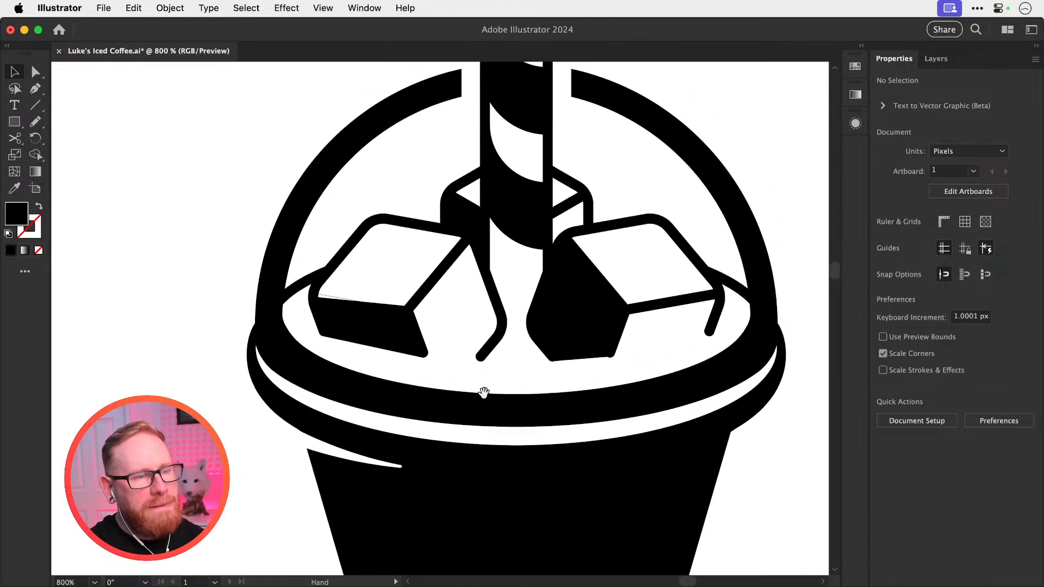
left_click_drag(397, 376, 521, 358)
left_click_drag(522, 358, 604, 361)
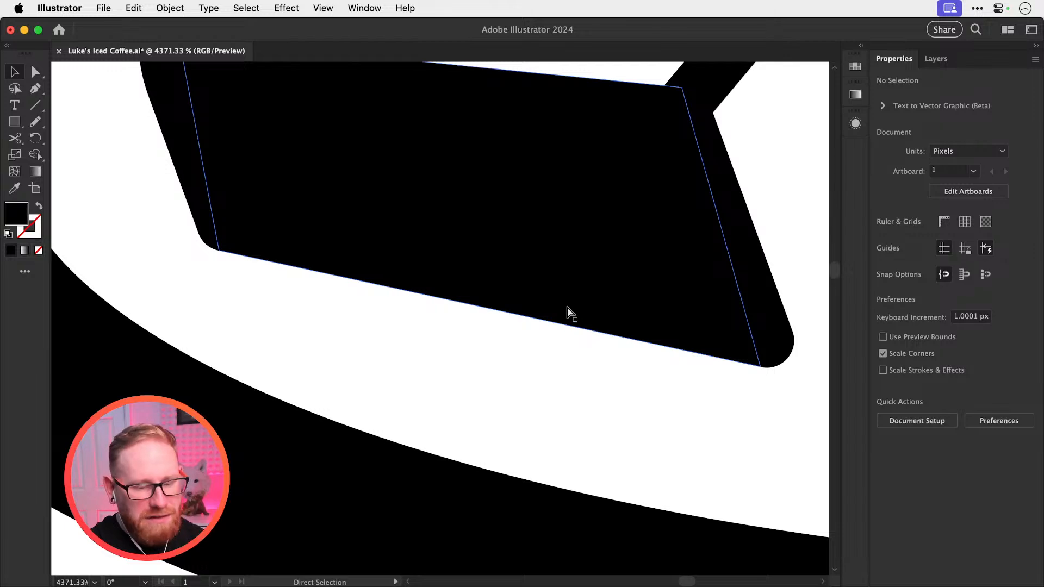
key("super+minus")
key("super+minus")
key("super+minus")
key("super+minus")
key("super+minus")
key("super+minus")
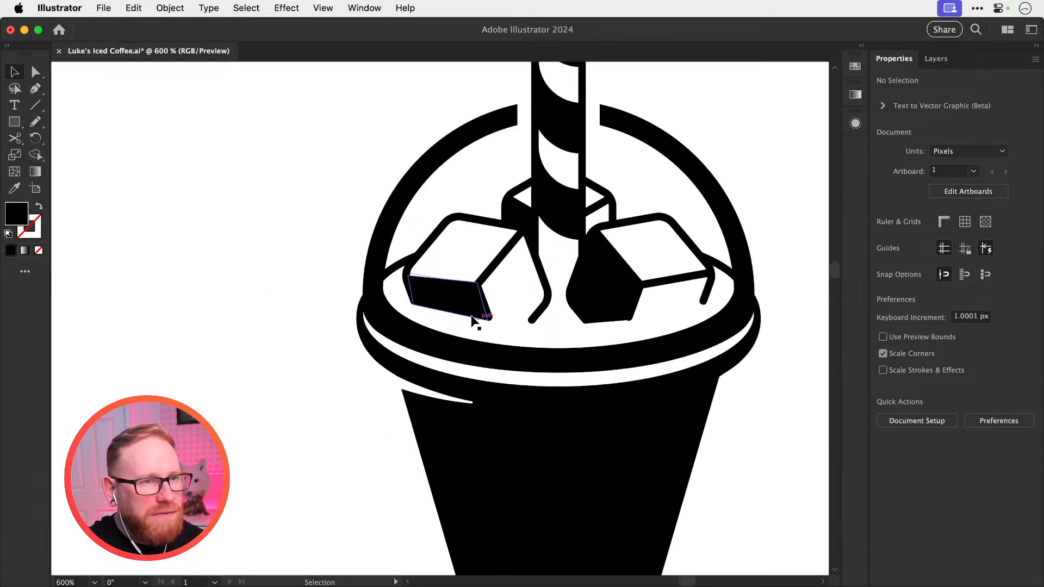
Select the dome lid's inner outline below the left ice cube and view it within the whole upright cup
key("z")
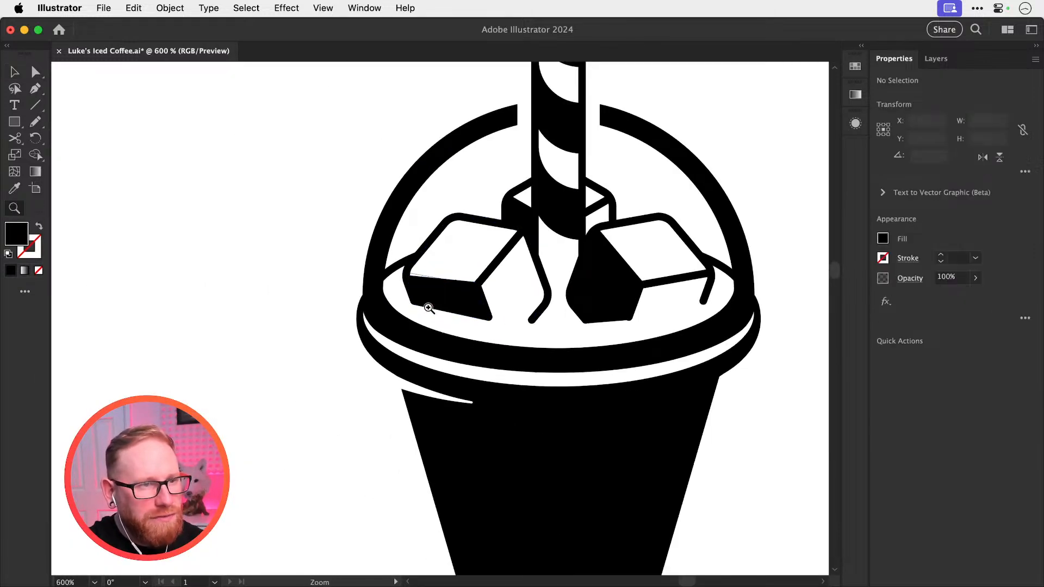
left_click_drag(426, 298, 680, 386)
key("a")
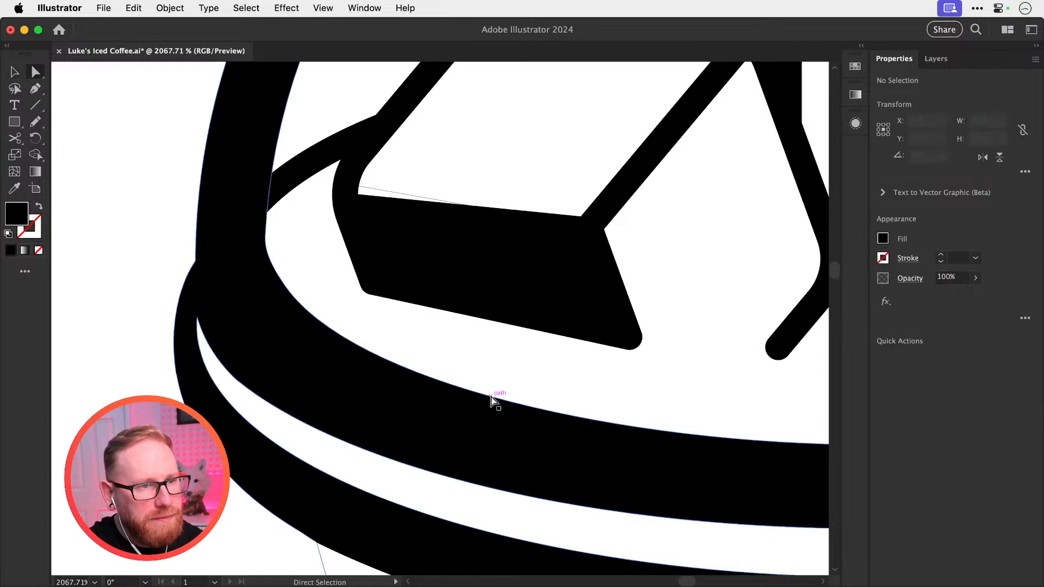
left_click(491, 397)
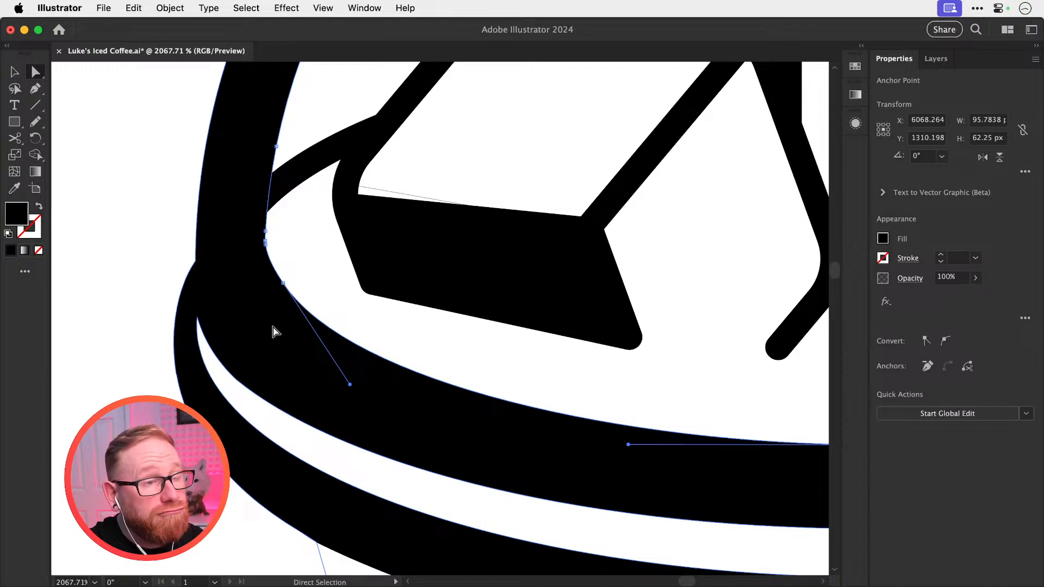
key("super+minus")
key("super+minus")
key("super+minus")
key("super+minus")
key("super+minus")
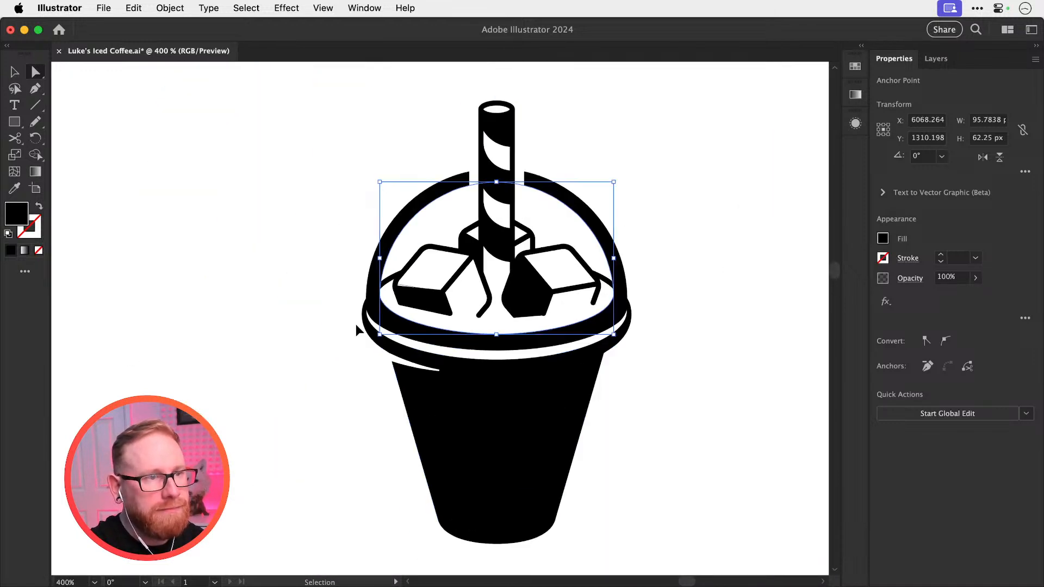
Paste a copy of the lid's inner lower-left curve segment in front and move it 60 px left, clear of the cup
key("super+c")
key("super+f")
key("shift+Left")
key("shift+Left")
key("shift+Left")
key("shift+Left")
key("shift+Left")
key("shift+Left")
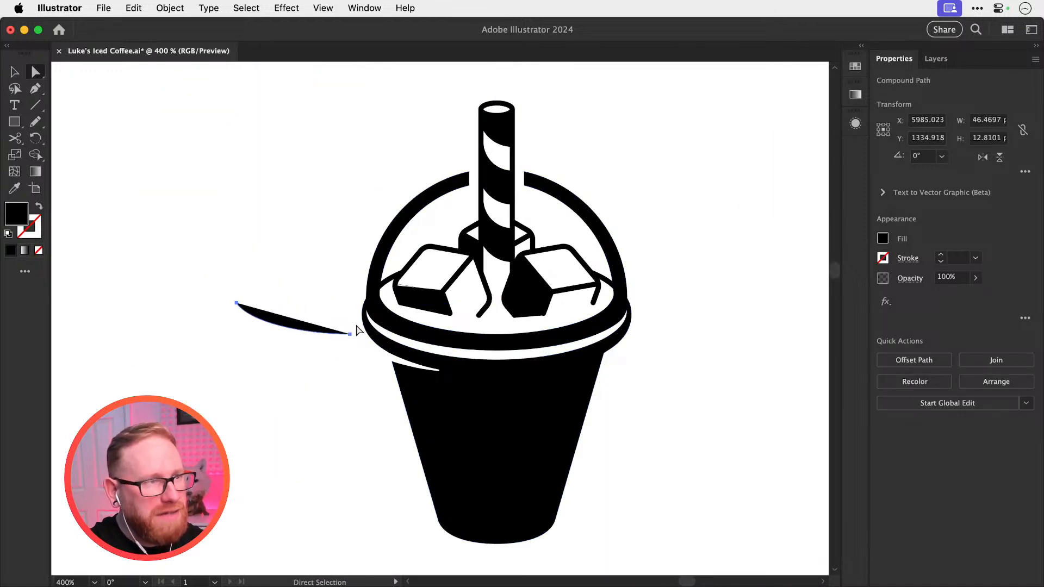
Cut the copied curve out of its compound path and paste it in the same place as a standalone path
key("super+y")
key("v")
key("super+y")
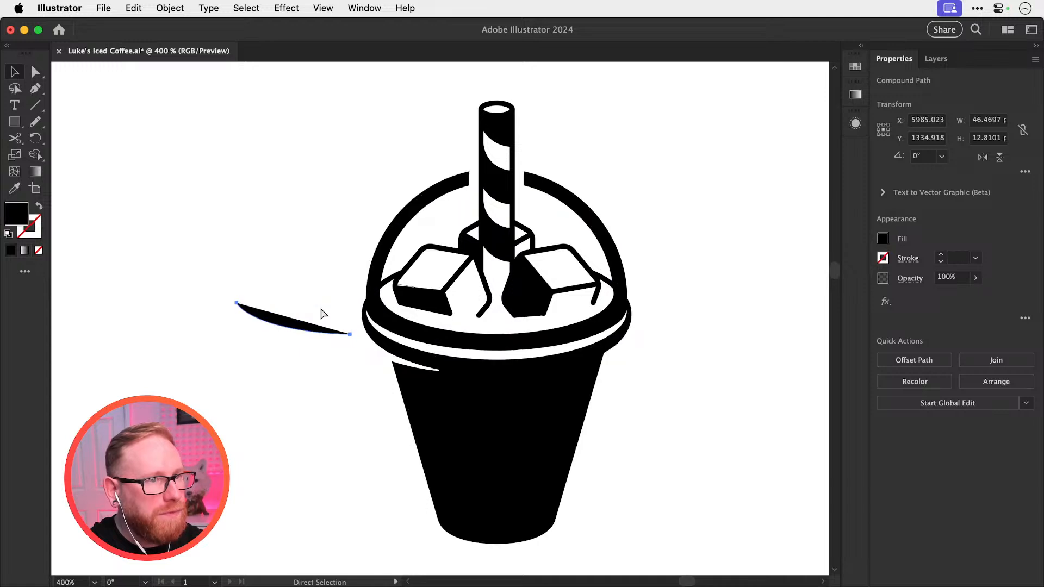
left_click(321, 314)
double_click(292, 327)
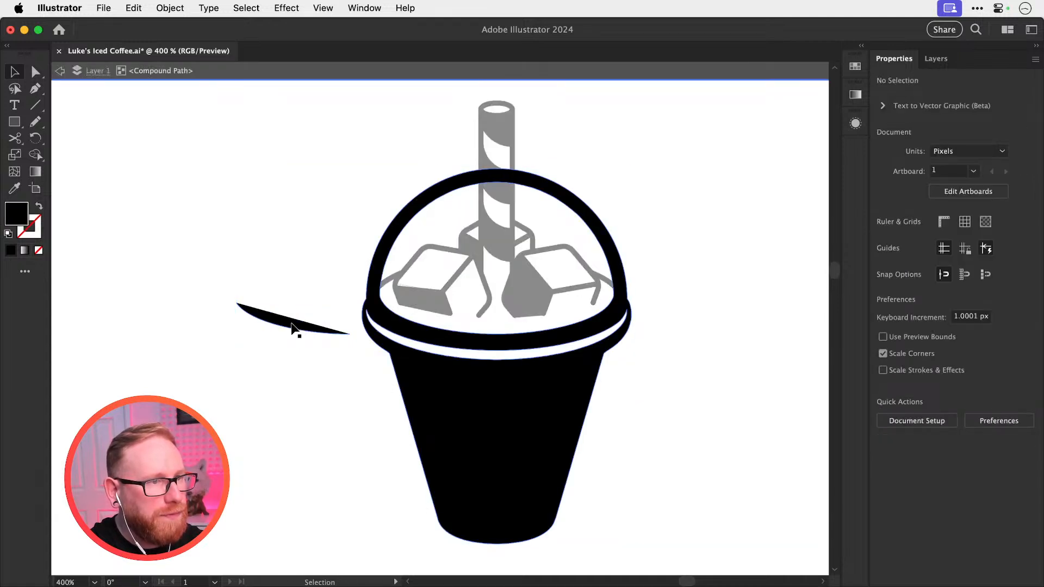
left_click(292, 324)
key("super+x")
double_click(298, 290)
key("super+f")
left_click(283, 271)
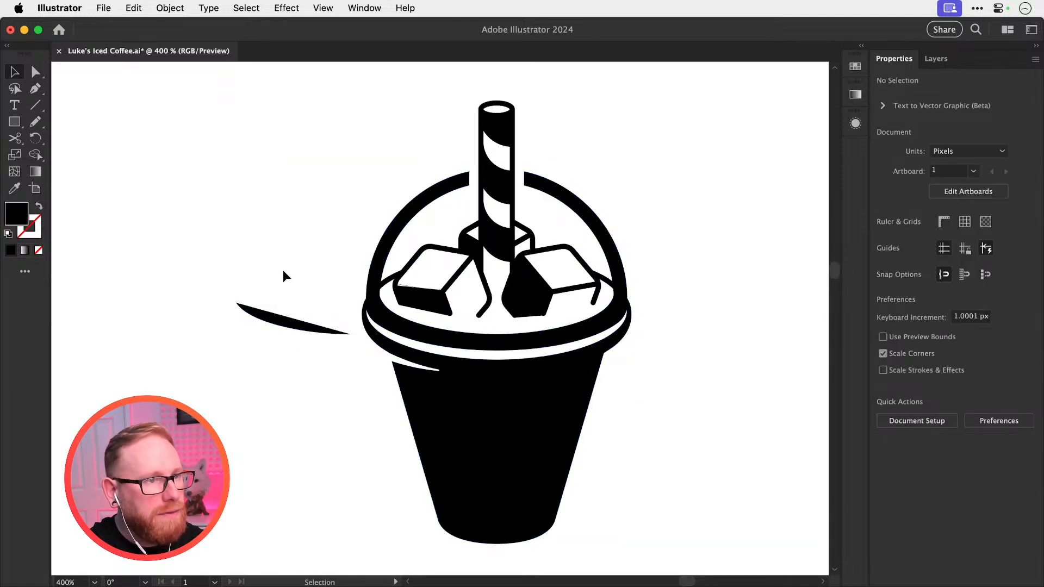
Swap the standalone curve's fill and stroke, and colour the 1 pt stroke red (ff0000)
left_click(293, 325)
key("shift+x")
key("super+space")
left_click_drag(285, 329, 436, 380)
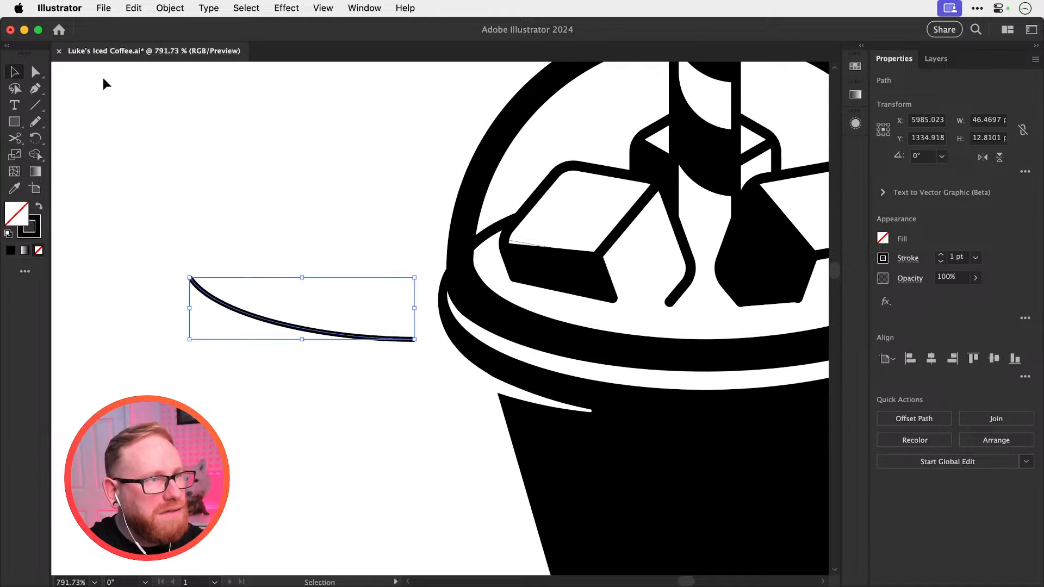
left_click(178, 5)
left_click(194, 2)
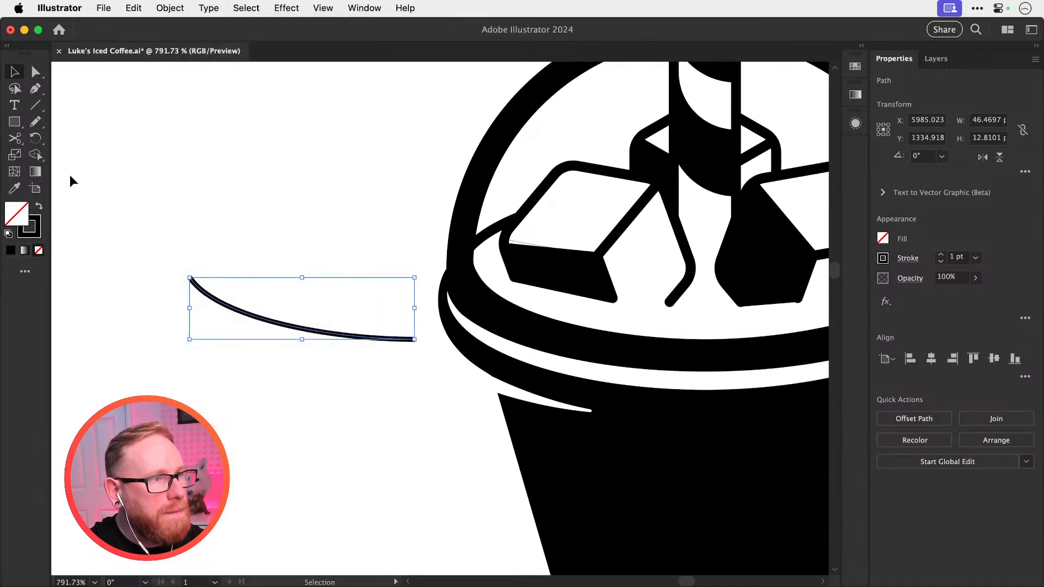
double_click(39, 229)
type("ff0000")
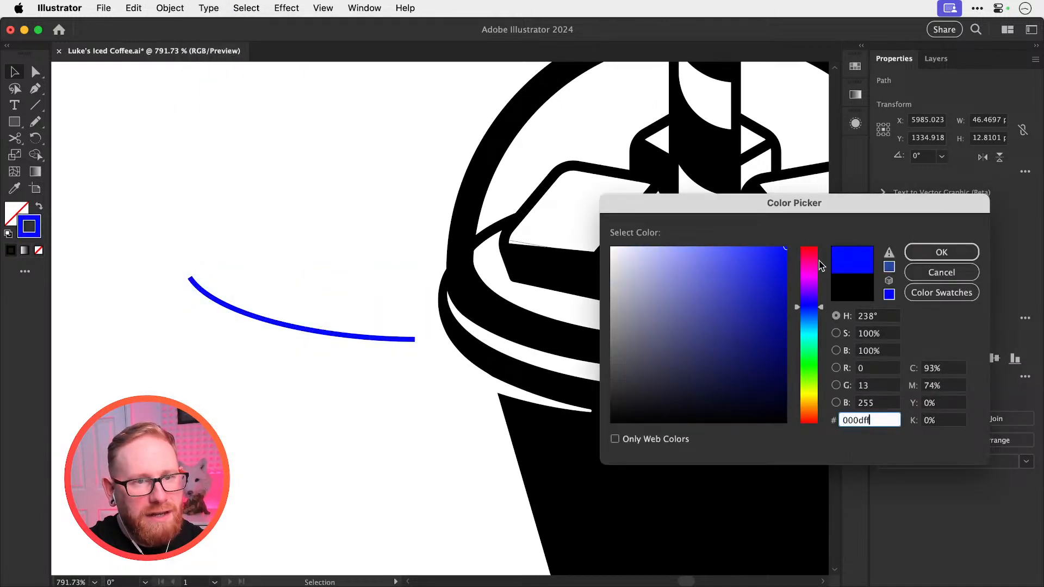
left_click(927, 253)
Move the red curve 60 px right, back onto the lid's inner lower edge
key("shift+Right")
key("shift+Right")
key("shift+Right")
key("shift+Right")
key("shift+Right")
key("shift+Right")
key("shift+Right")
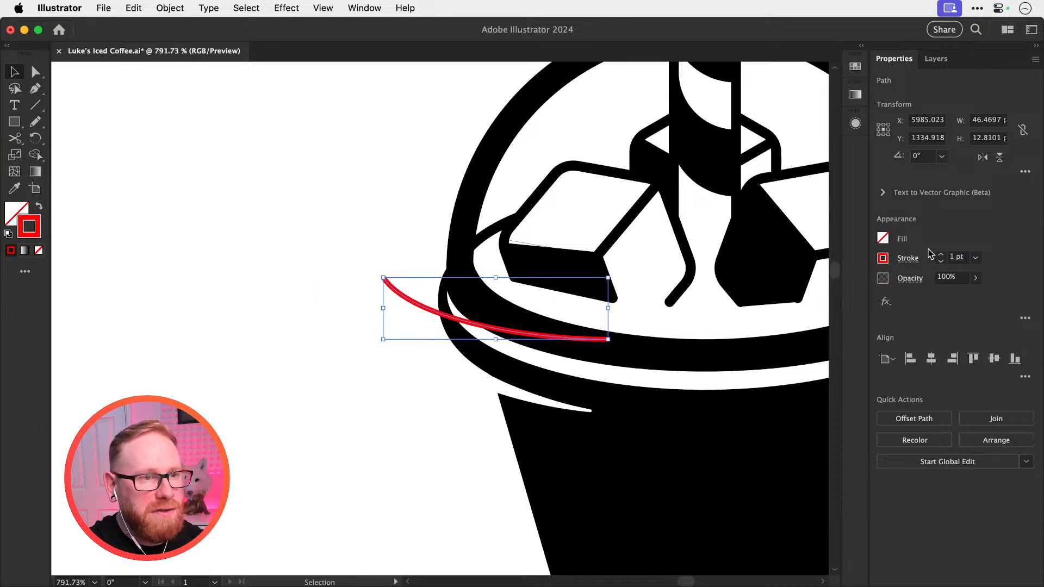
key("shift+Left")
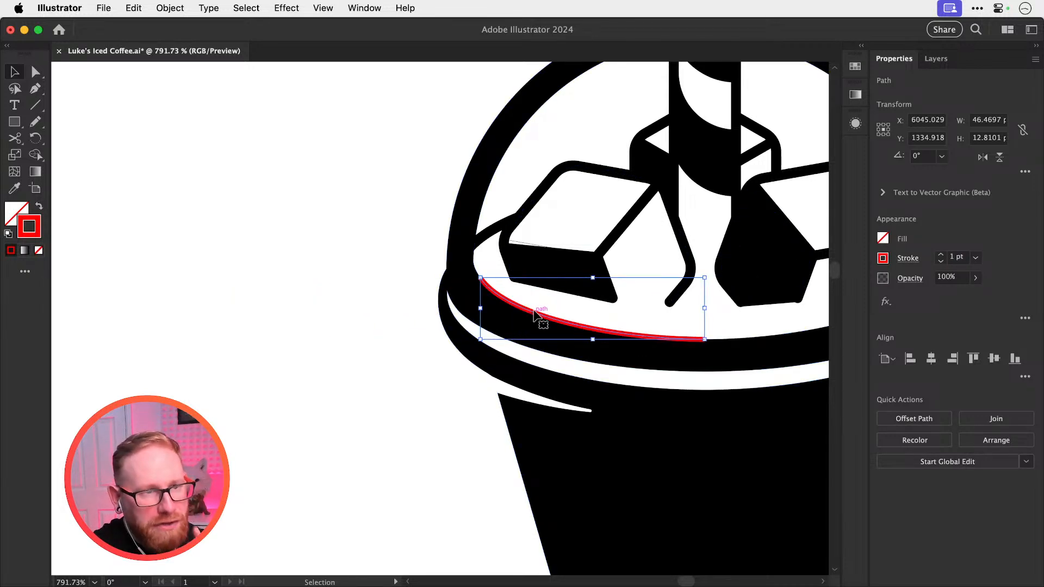
Offset the red curve by 6 px with miter joins
left_click(172, 8)
mouse_move(226, 372)
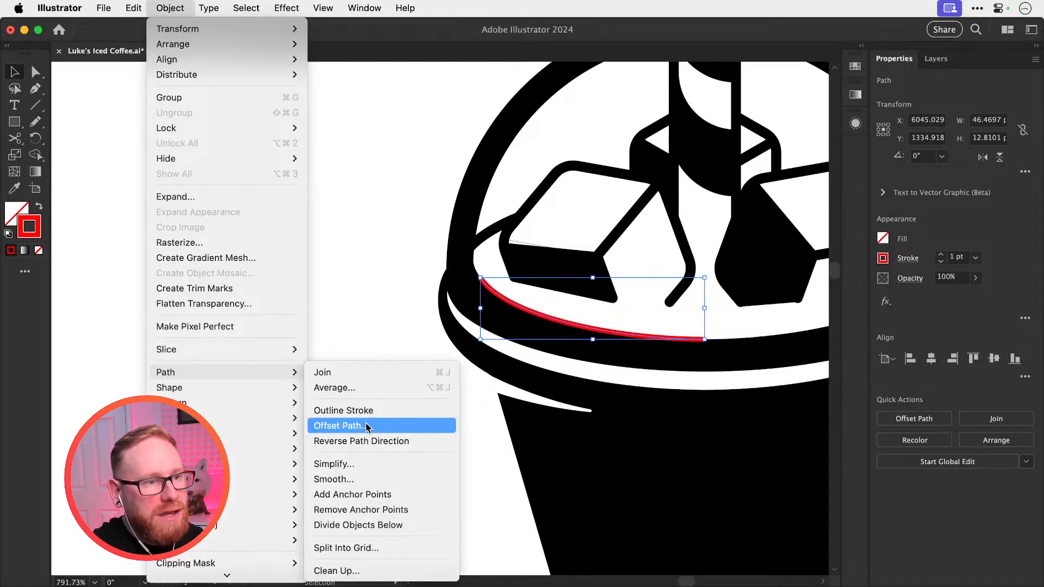
left_click(366, 428)
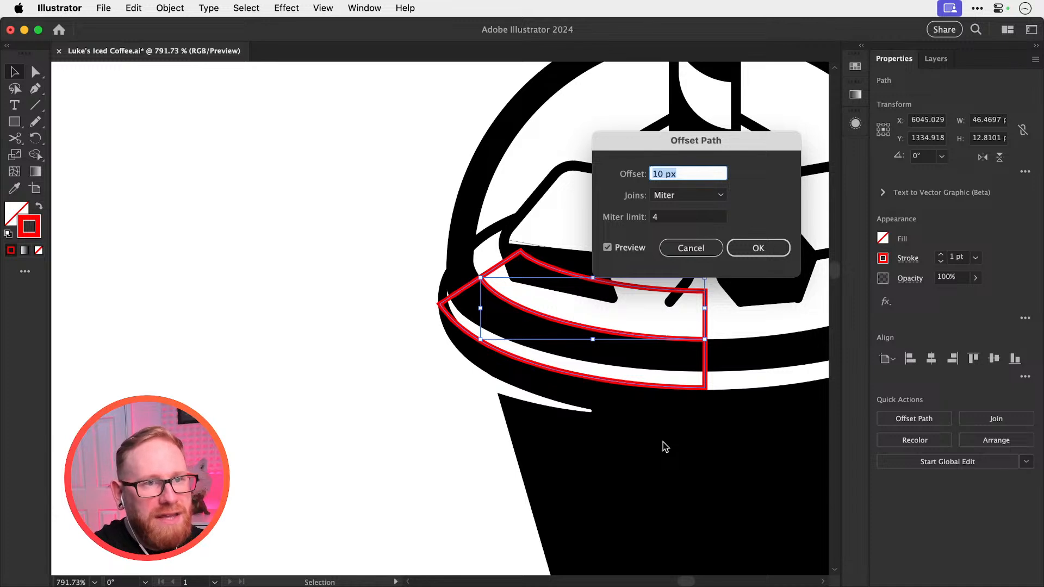
key("Down")
key("Down")
key("Down")
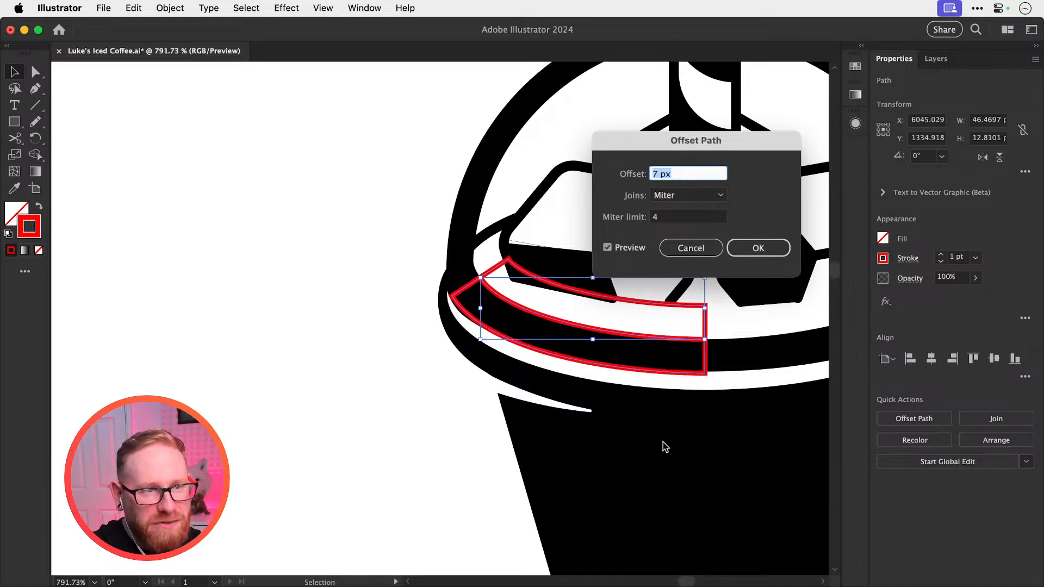
key("Down")
key("Down")
key("Down")
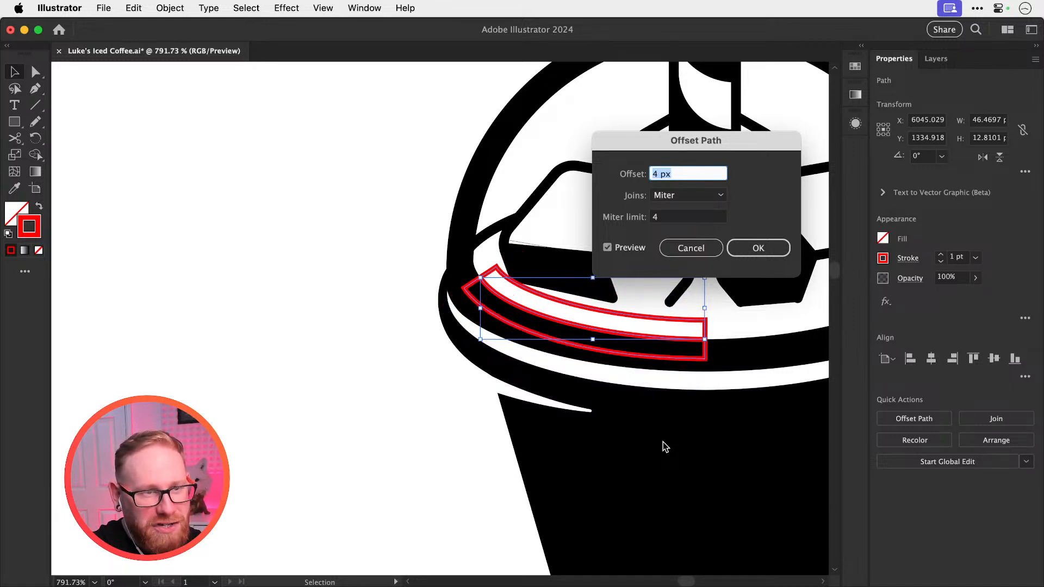
key("Up")
key("Up")
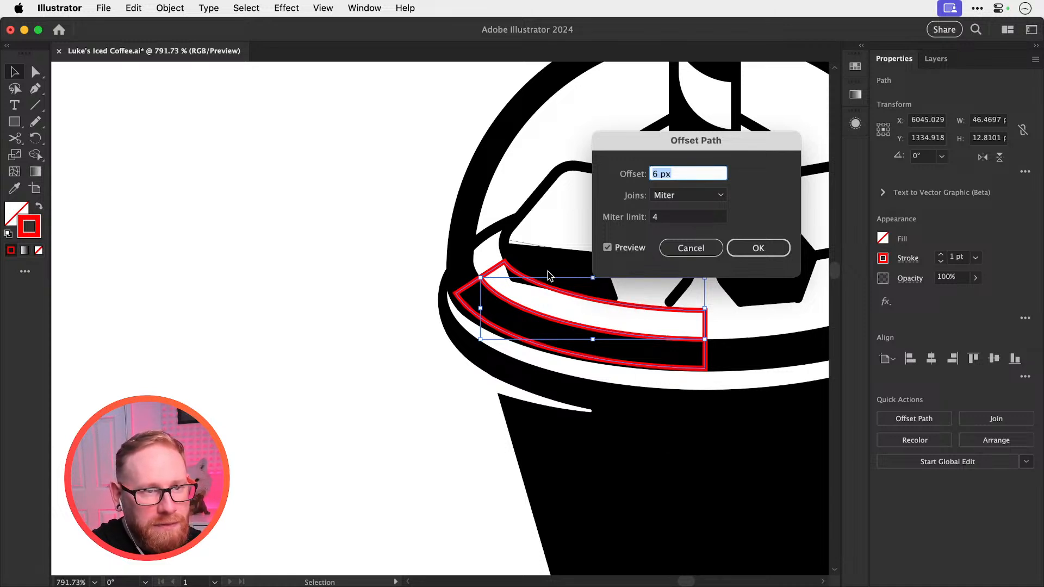
left_click(758, 248)
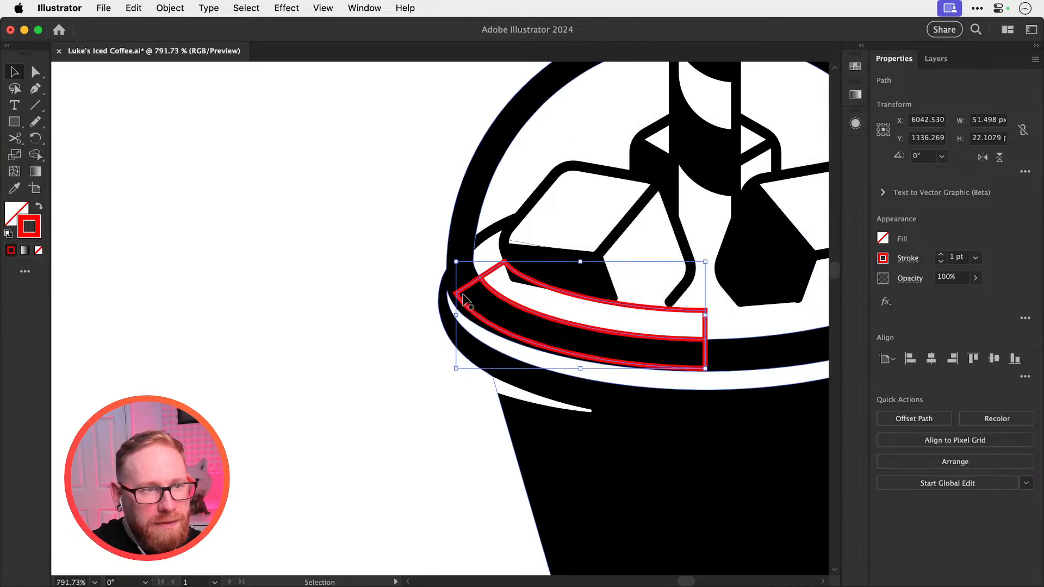
Move the offset outline left off the cup and delete everything except its upper curve
left_click_drag(463, 299, 182, 311)
left_click(188, 296)
key("a")
left_click_drag(385, 417, 436, 358)
key("Delete")
key("super+shift+a")
key("v")
left_click(382, 311)
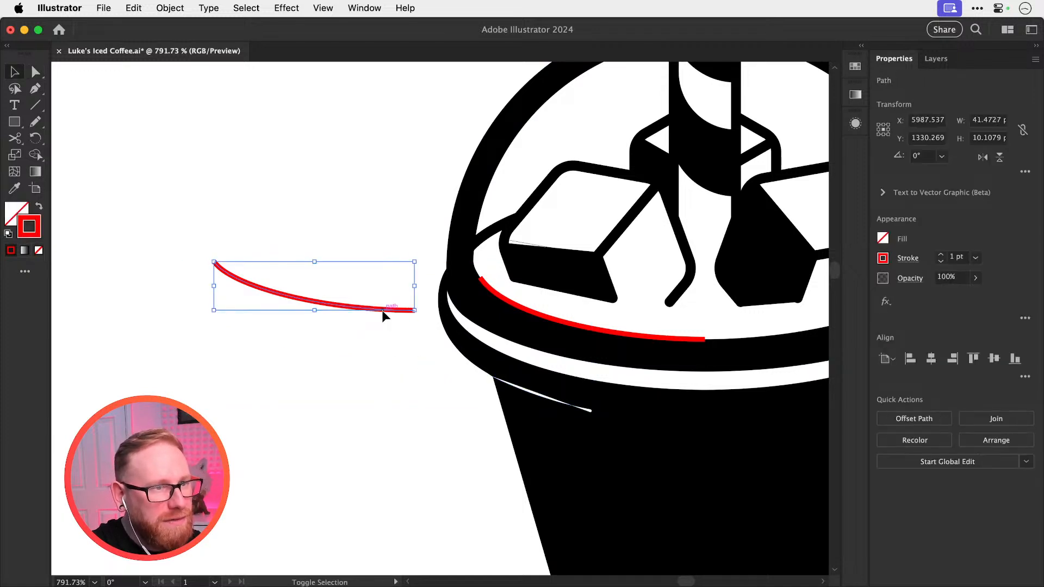
Move the remaining upper curve 60 px right so it crosses the lower edge of the left ice cube
key("shift+Right")
key("shift+Right")
key("shift+Right")
key("shift+Right")
key("shift+Right")
key("shift+Right")
key("shift+Right")
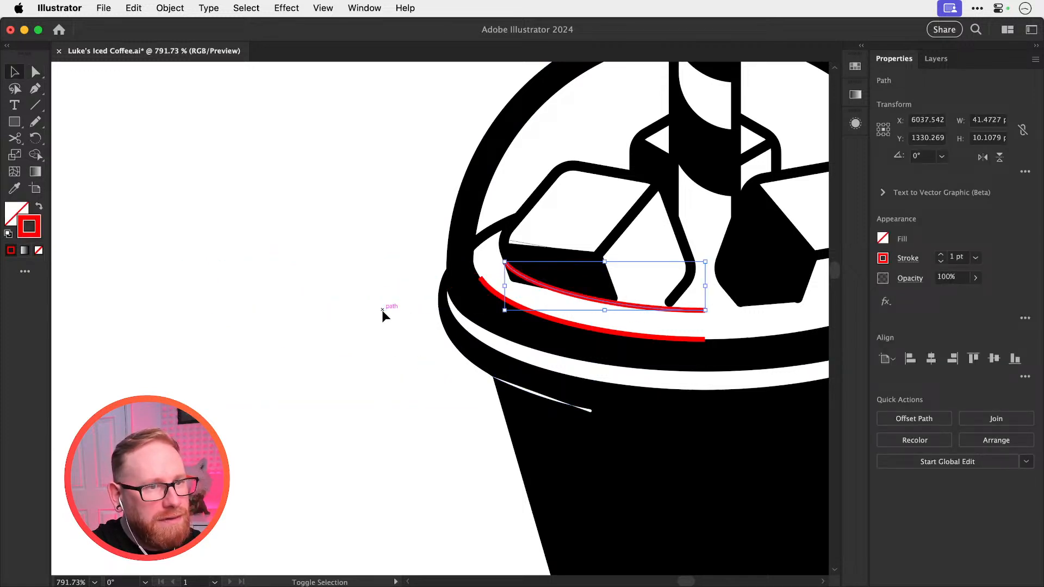
Delete the original red curve along the lid's inner lower edge
key("super+shift+a")
left_click(568, 327)
key("Delete")
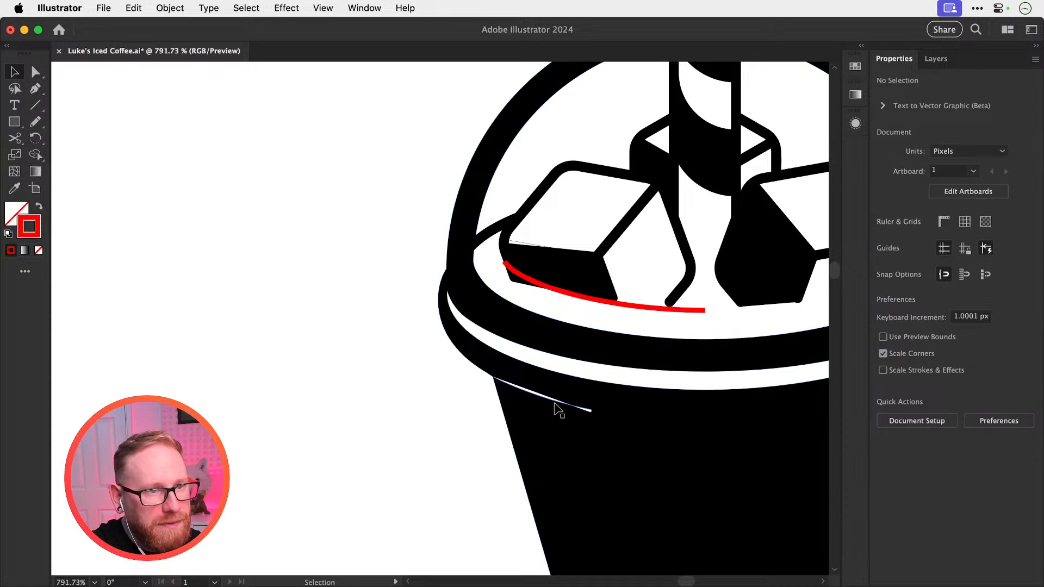
Try to move the thin white highlight below the lid's rim
left_click_drag(556, 399, 610, 364)
key("super+z")
key("super+shift+a")
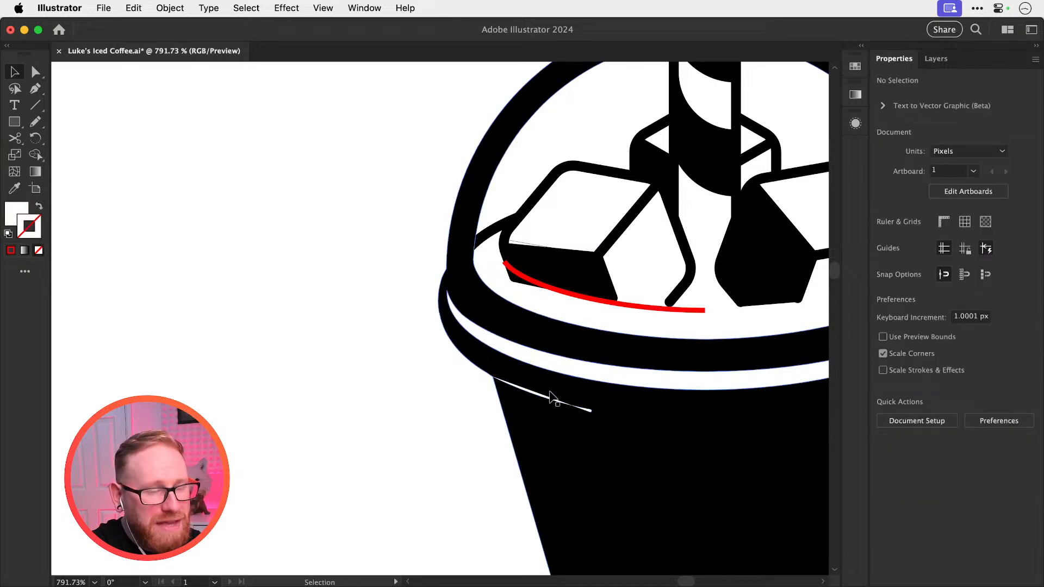
left_click_drag(504, 384, 369, 359)
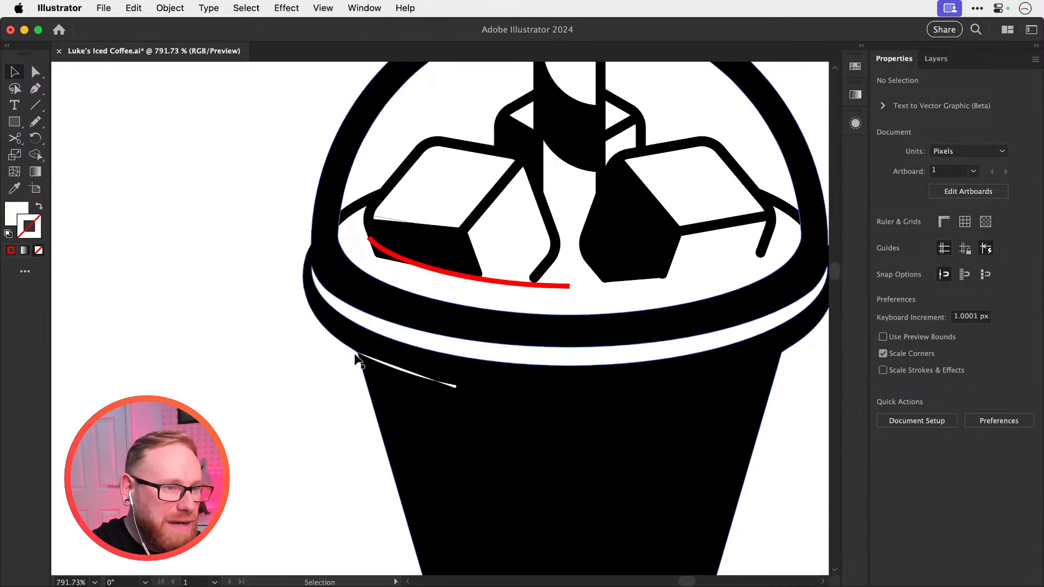
Step backward and forward through the recent edits to check the white highlight below the lid's rim
left_click(496, 285)
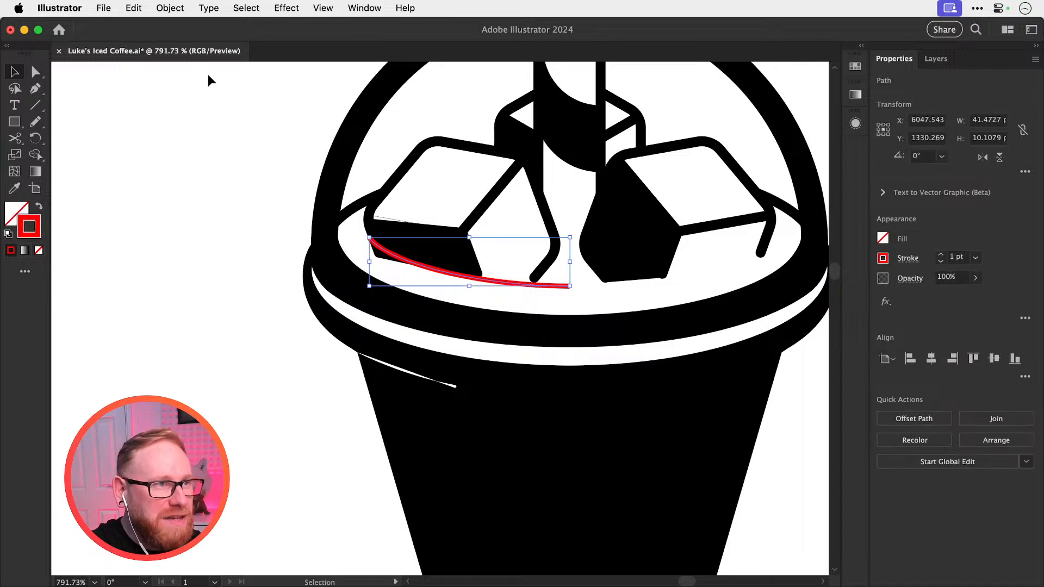
left_click(139, 7)
left_click(138, 29)
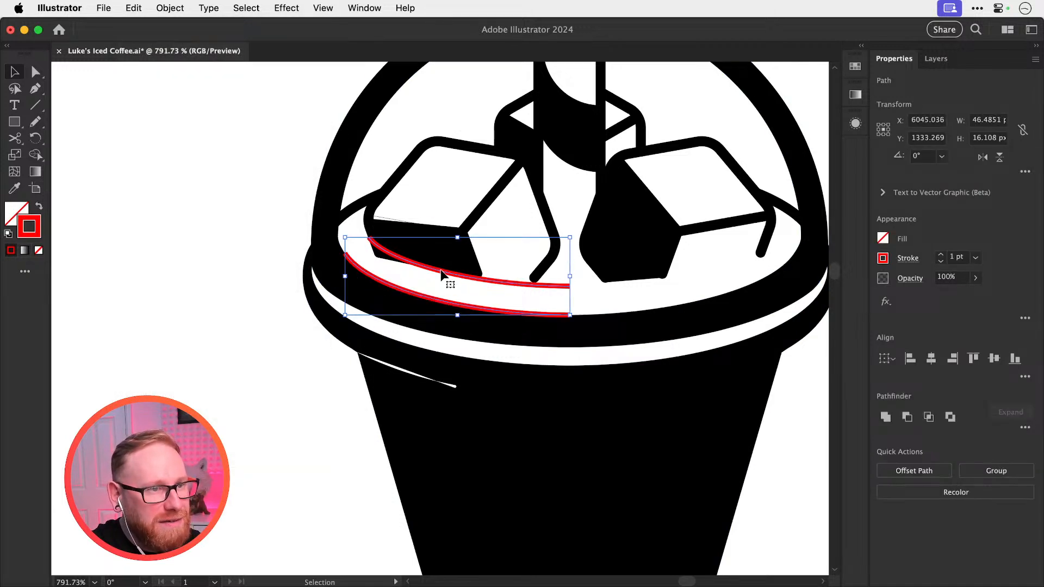
key("super+z")
key("super+z")
key("super+shift+z")
key("super+shift+z")
key("super+shift+z")
key("super+shift+z")
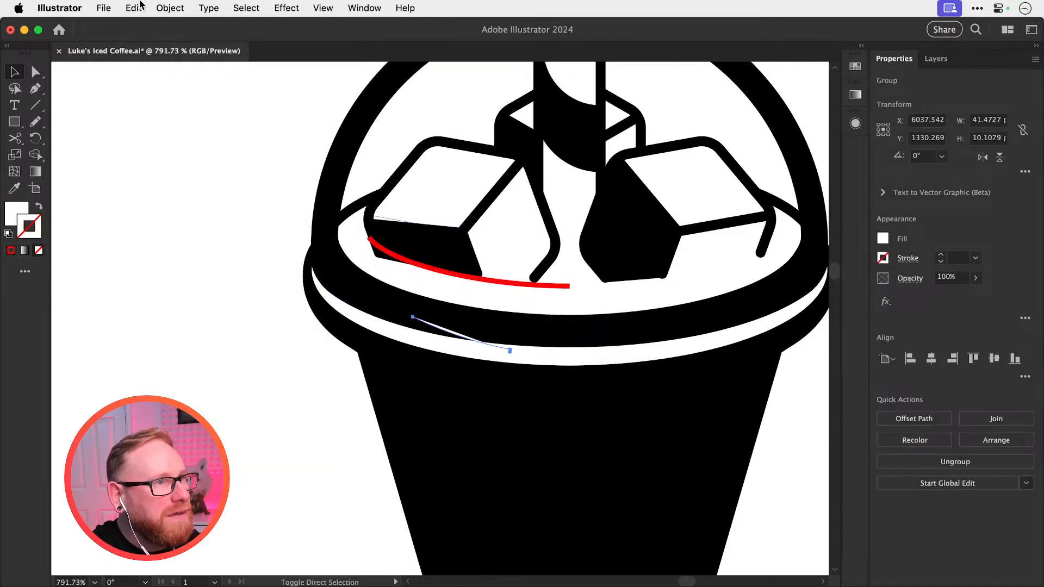
left_click(133, 4)
Copy the red curve that crosses the left ice cube's black face
left_click(400, 260)
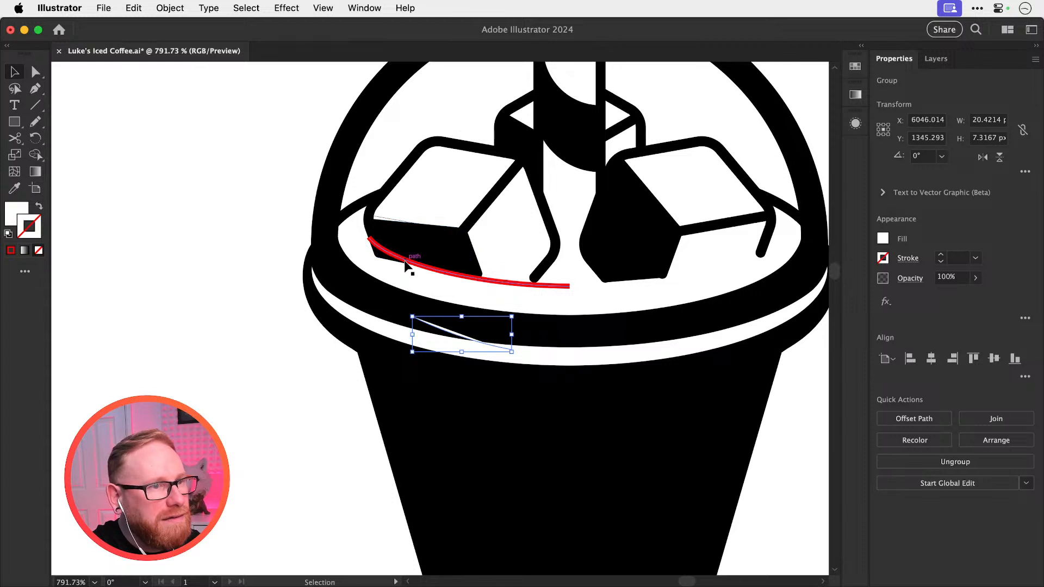
left_click(408, 261)
left_click(133, 7)
left_click(155, 84)
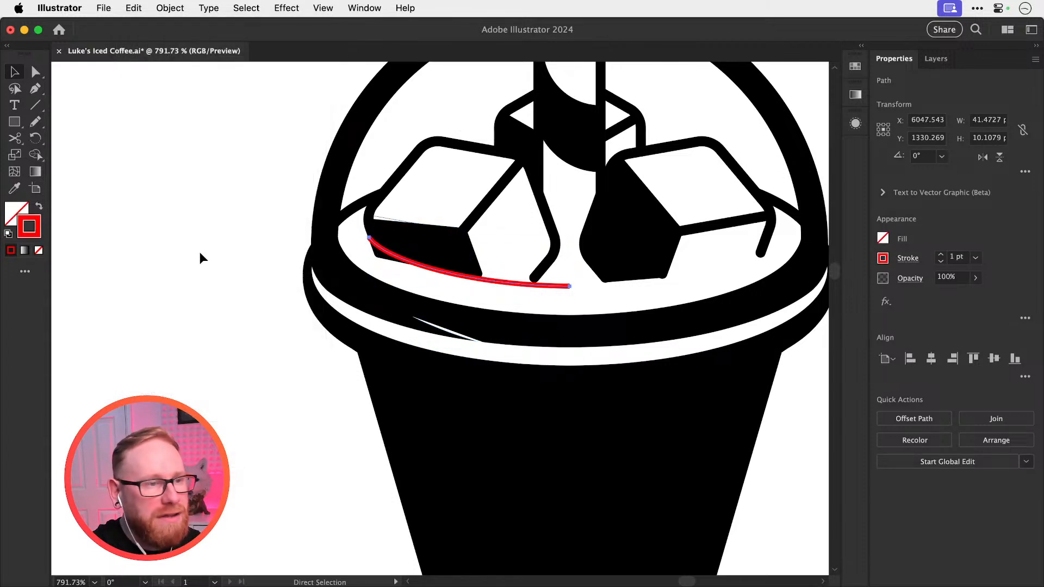
Undo the edits back to the point before the red curve was offset
key("super+z")
key("super+z")
key("super+z")
key("super+z")
key("super+z")
key("super+z")
key("super+z")
key("super+z")
key("super+z")
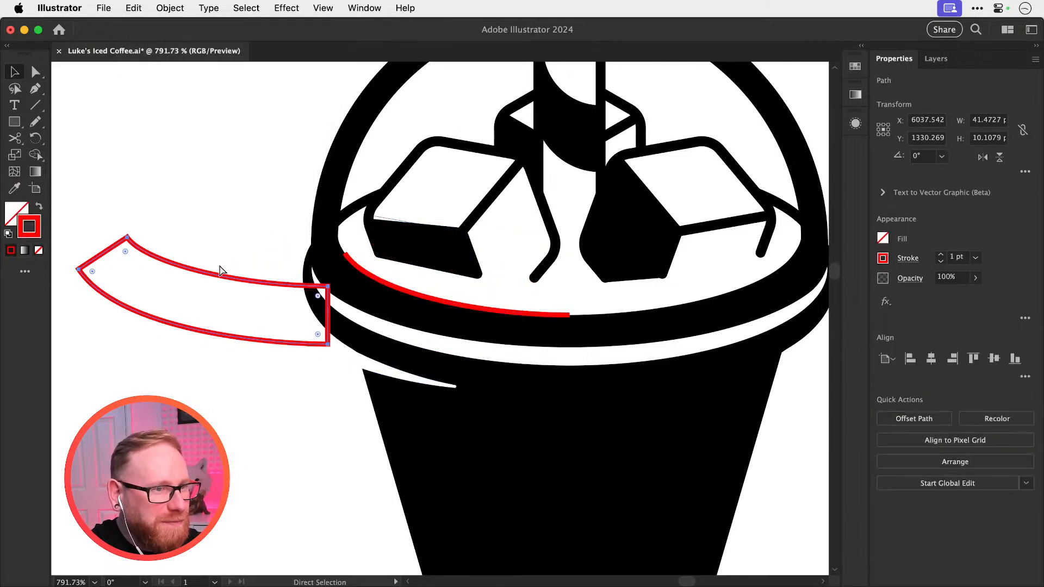
key("super+z")
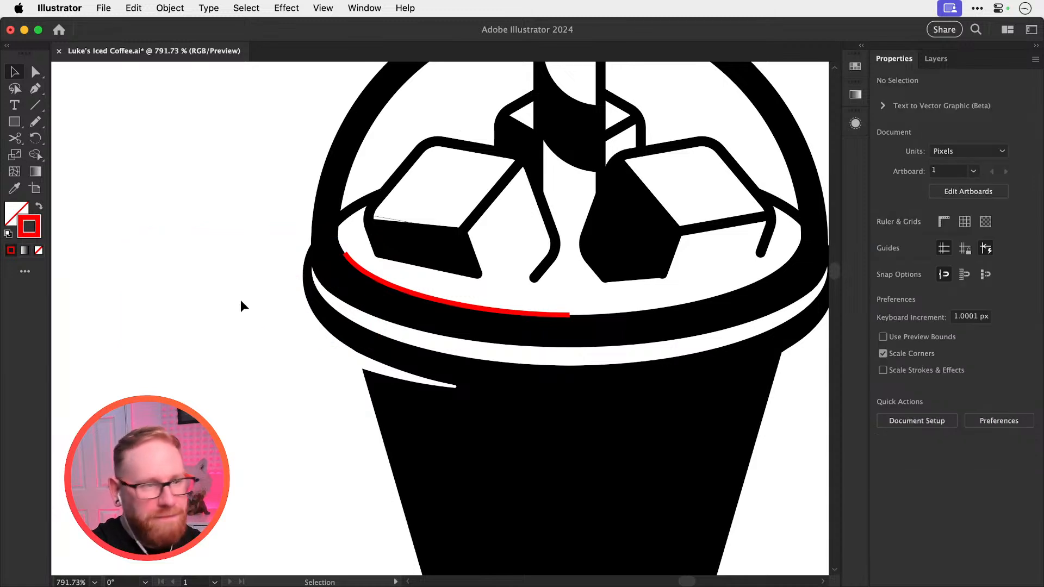
Remove the red curve from the lid's inner edge and paste the copied offset curve in place over the left ice cube
left_click(394, 288)
key("super+z")
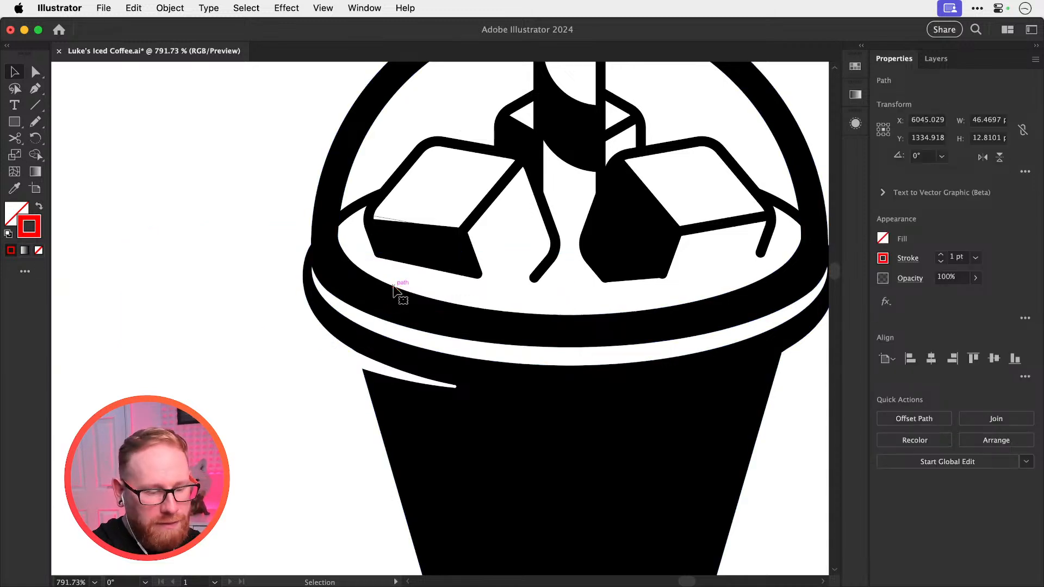
key("super+z")
left_click(193, 231)
Extend the red curve with the Pen tool into a closed shape enclosing the area just below the left ice cube's edge
left_click_drag(246, 286, 261, 335)
left_click_drag(450, 311, 594, 413)
key("super+y")
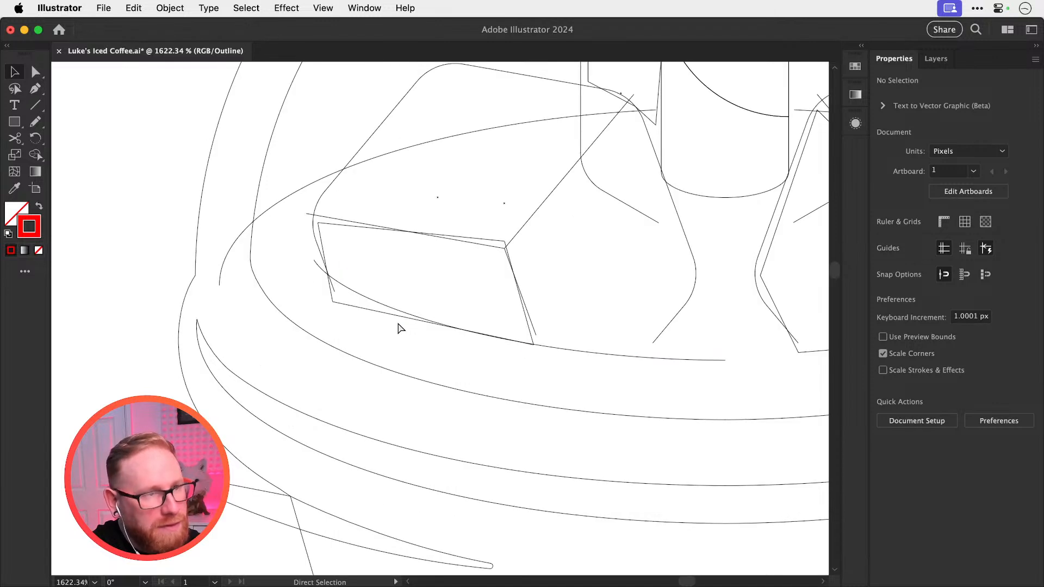
key("super+y")
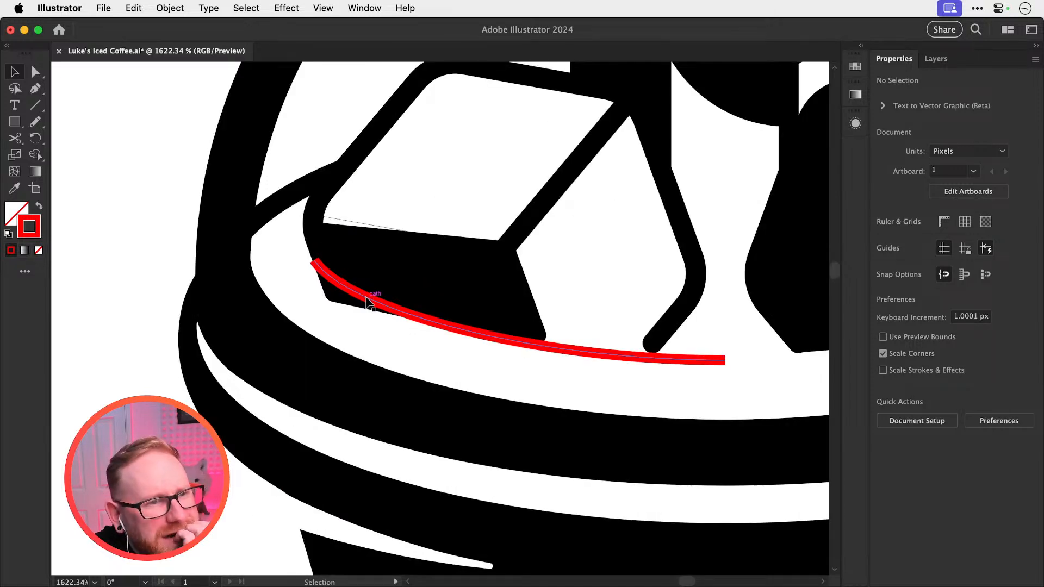
left_click(367, 300)
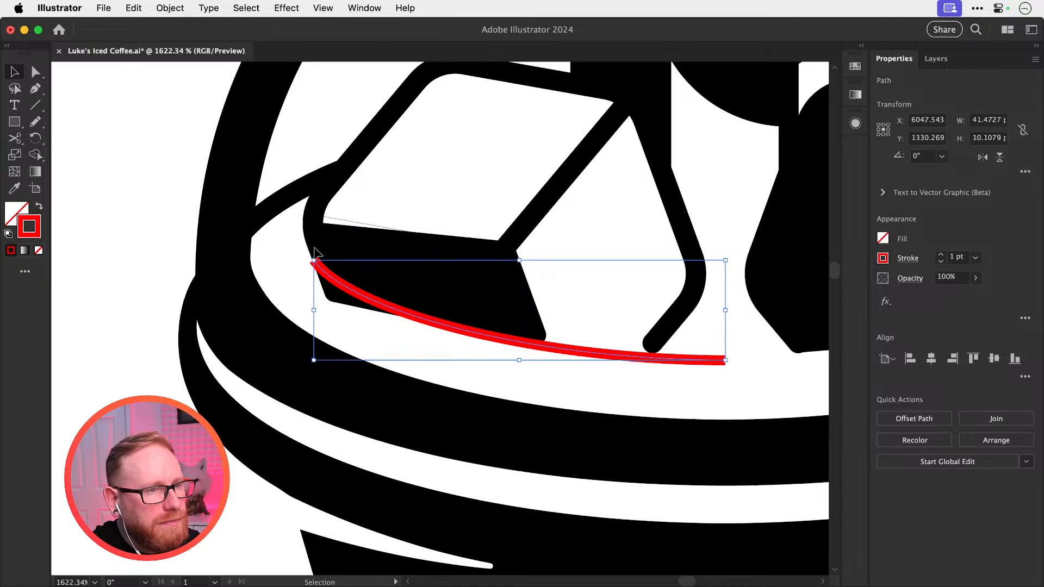
key("p")
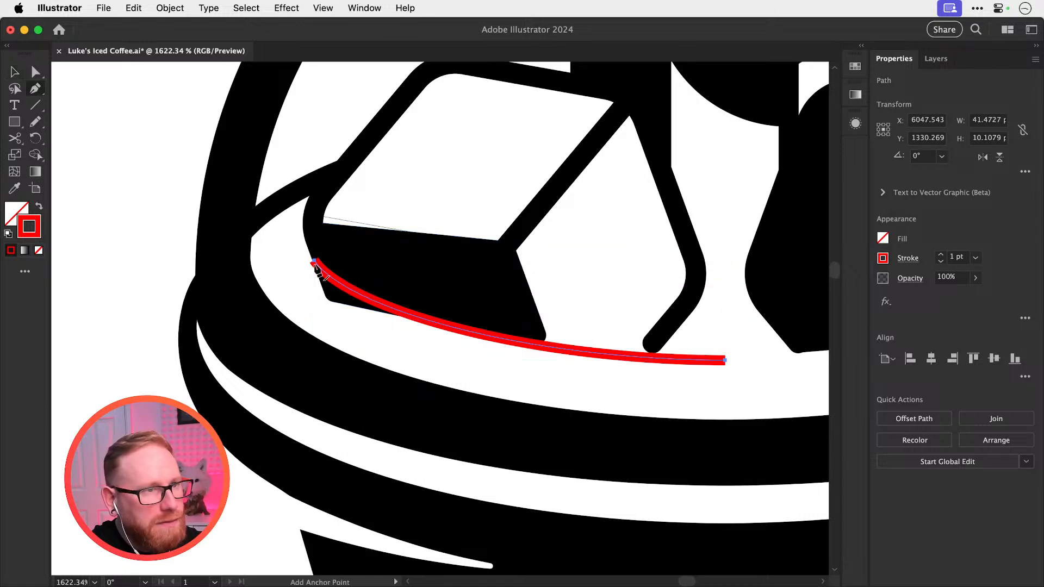
left_click(314, 260)
left_click(299, 270)
left_click(311, 310)
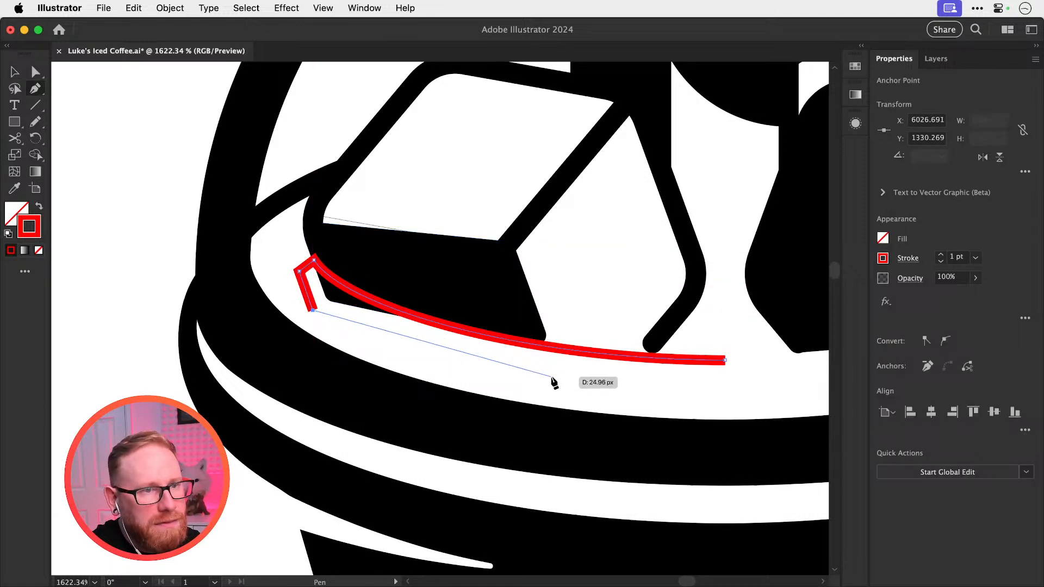
left_click(549, 377)
left_click(708, 376)
left_click(726, 359)
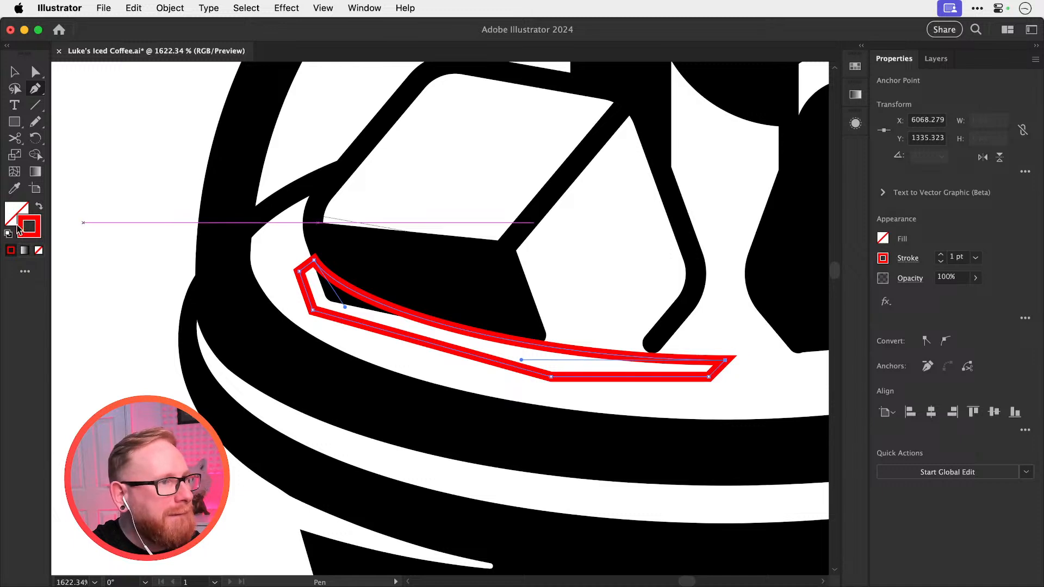
Give the closed red shape below the left ice cube a white ffffff fill with no stroke
key("shift+x")
double_click(16, 214)
type("ffffff")
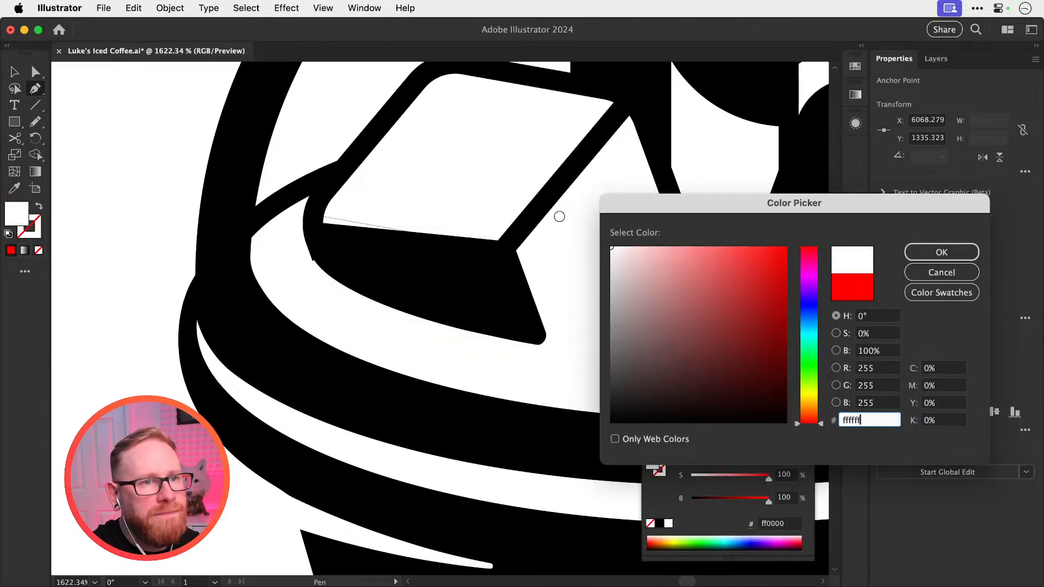
key("Return")
key("v")
key("super+shift+a")
key("super+minus")
key("super+minus")
key("super+minus")
key("super+minus")
key("super+minus")
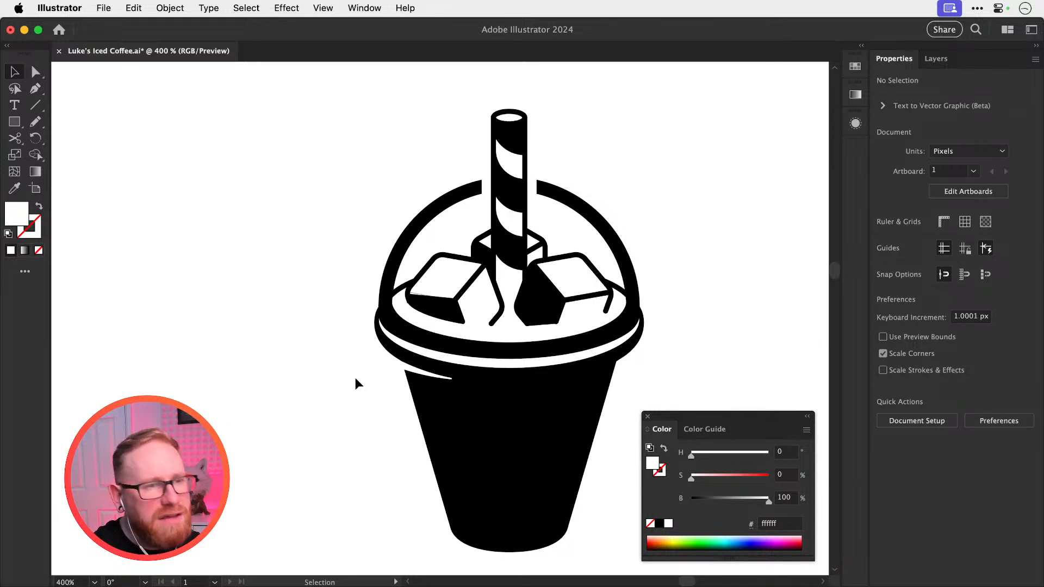
Nudge the white shape's corner anchor about 0.1 px left and 0.2 px down to meet the left ice cube's outline
key("z")
left_click_drag(406, 302, 663, 392)
key("v")
key("a")
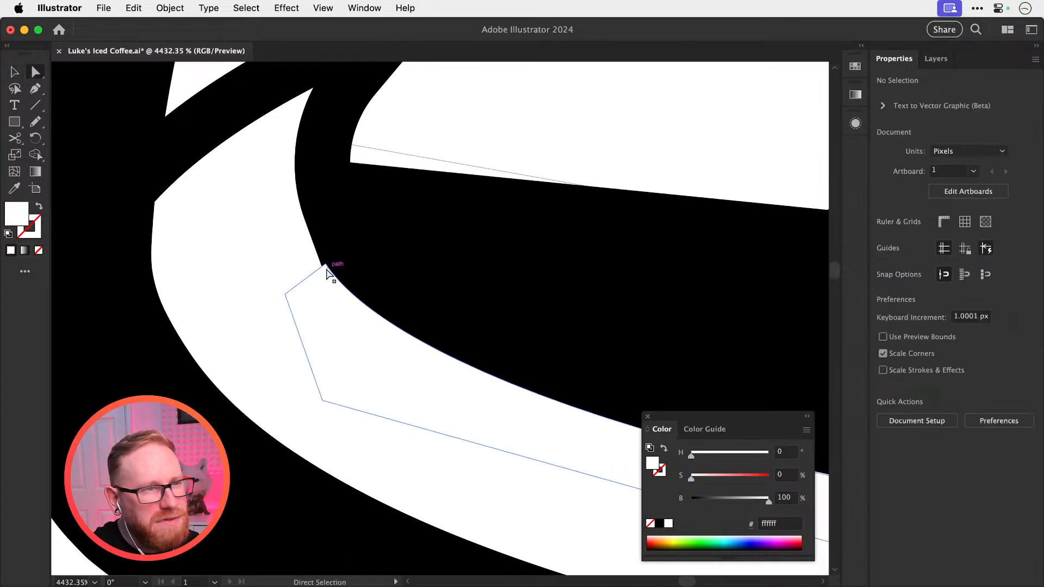
left_click_drag(324, 270, 321, 273)
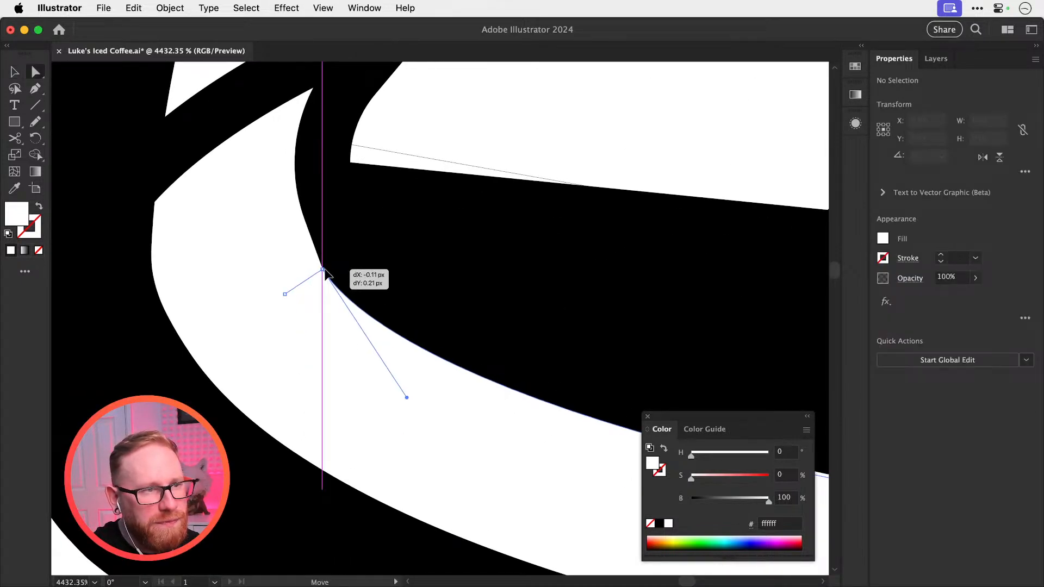
left_click(258, 299)
key("super+z")
key("super+z")
key("super+z")
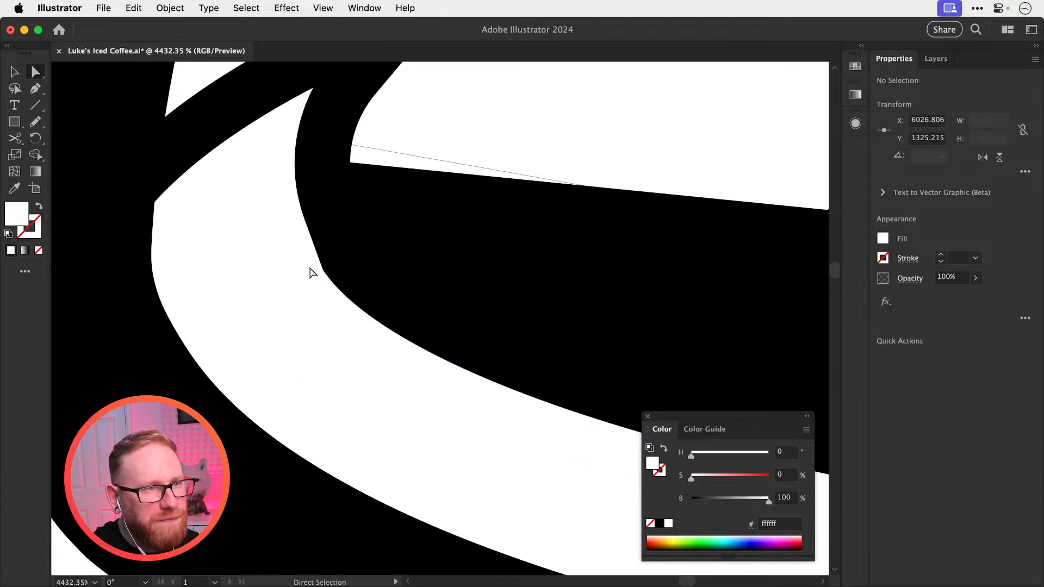
Examine the rounded lower end of the left ice cube's right-hand outline at close zoom
key("v")
key("super+minus")
key("super+minus")
key("super+minus")
key("super+minus")
key("super+minus")
key("super+minus")
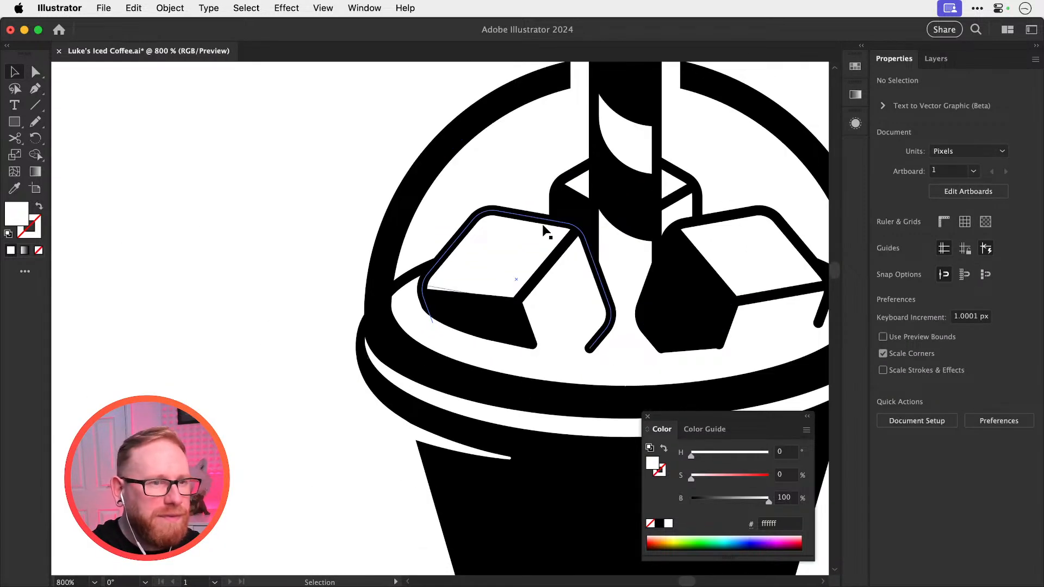
left_click_drag(593, 357, 665, 415)
key("z")
key("a")
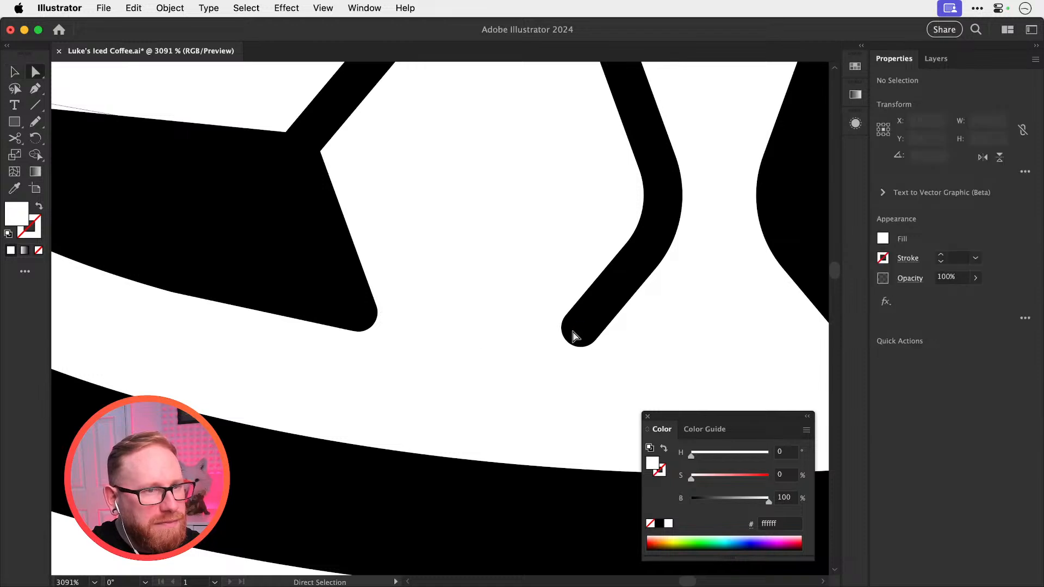
left_click(585, 327)
left_click(602, 326)
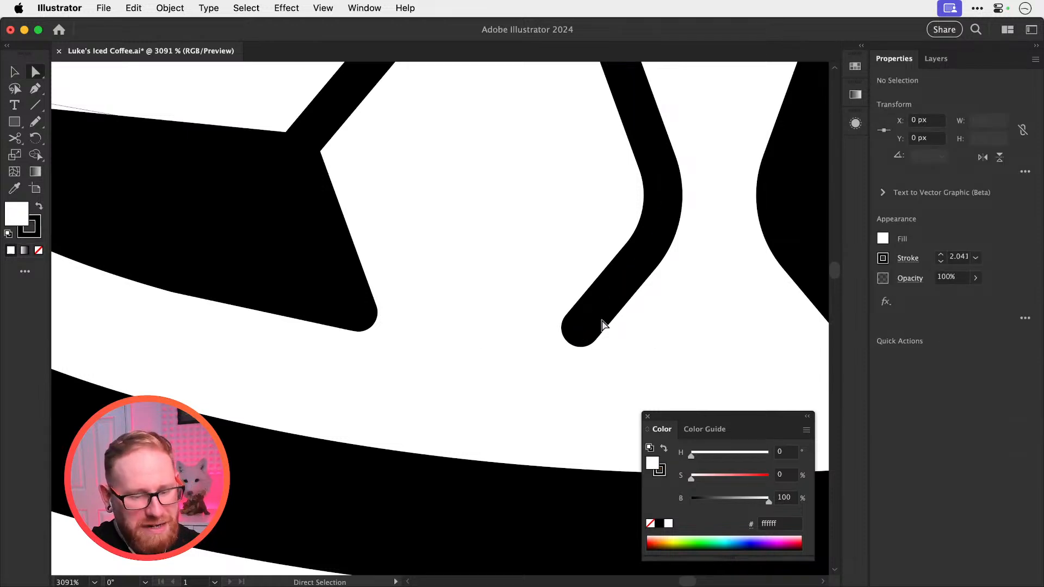
key("super+minus")
key("super+minus")
key("super+minus")
key("super+minus")
key("super+minus")
key("super+minus")
key("super+minus")
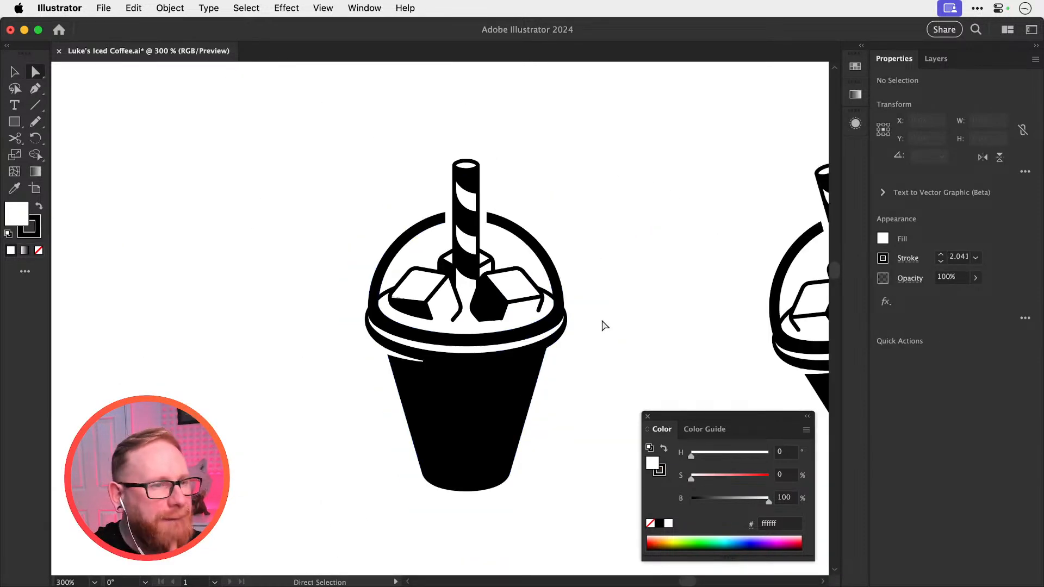
Delete the white shape below the left ice cube and restore it to compare the cube's base with and without trimming
key("v")
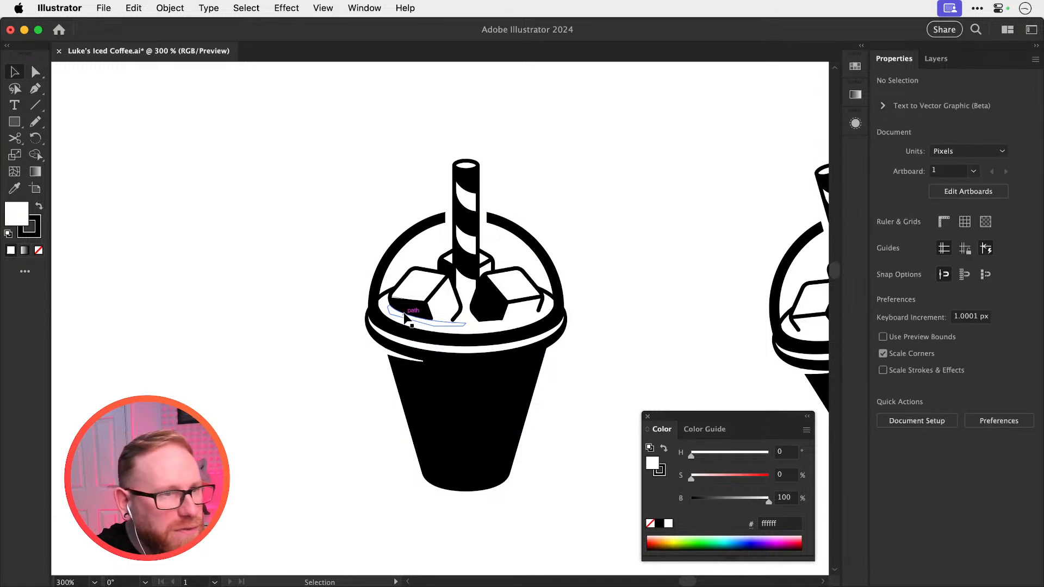
left_click(409, 318)
key("Delete")
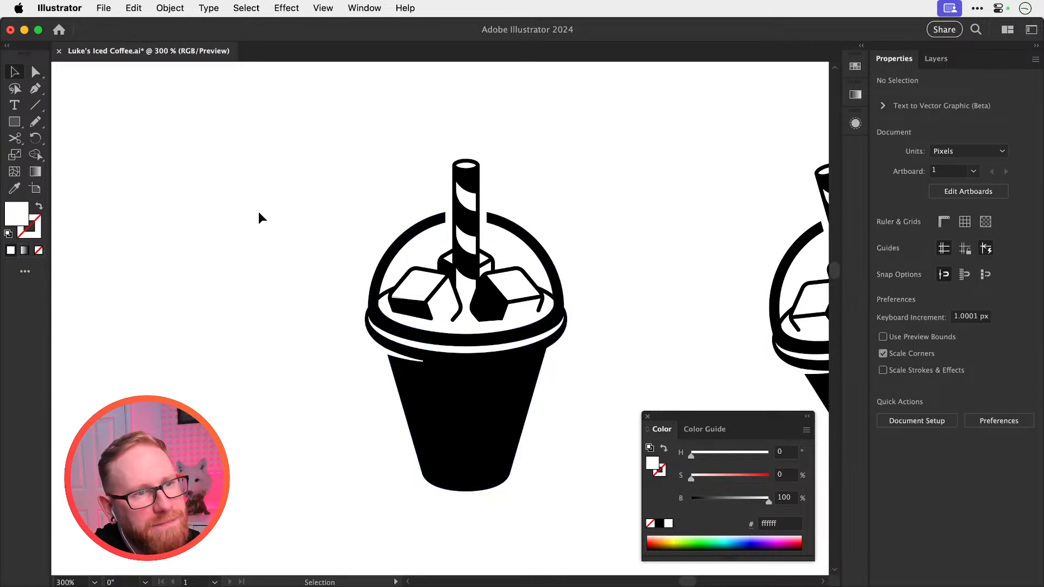
key("super+z")
key("super+shift+z")
key("super+z")
left_click(259, 211)
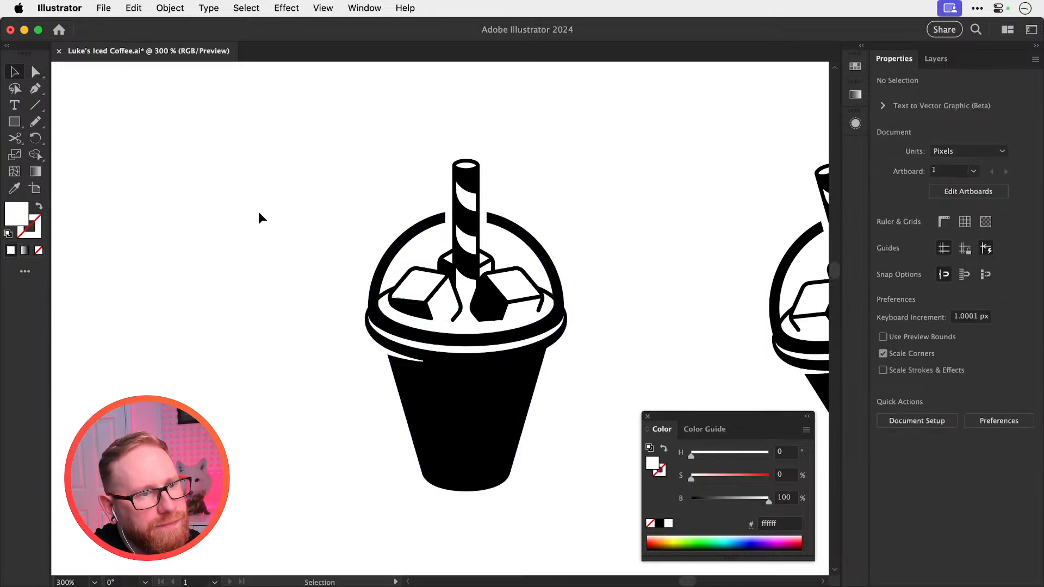
Examine the ice cubes in the upright cup and compare them with the tilted cup variant
left_click_drag(411, 338, 351, 379)
key("z")
left_click_drag(422, 373, 662, 430)
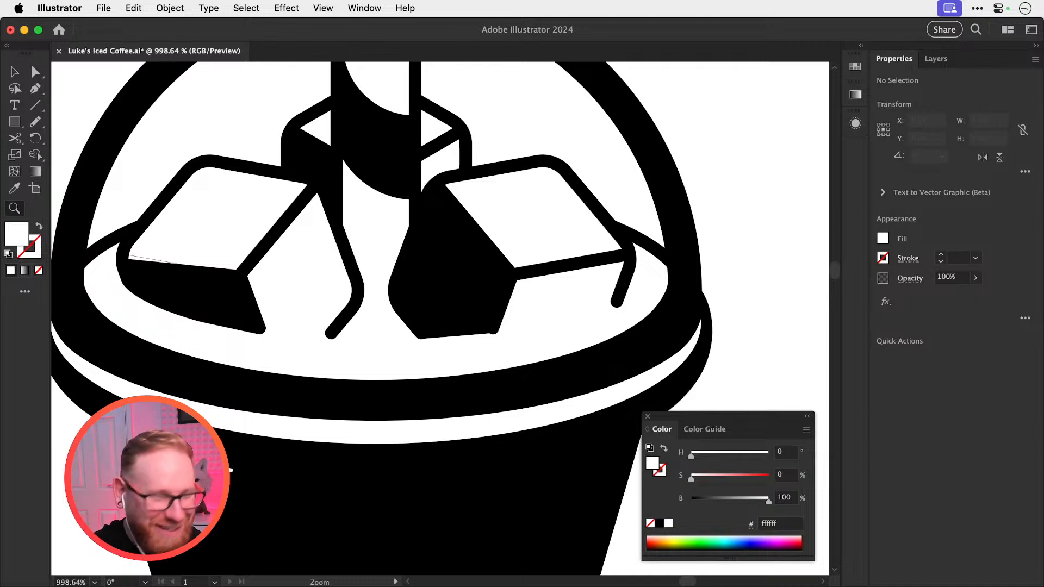
key("v")
key("super+minus")
key("super+minus")
key("super+minus")
key("super+minus")
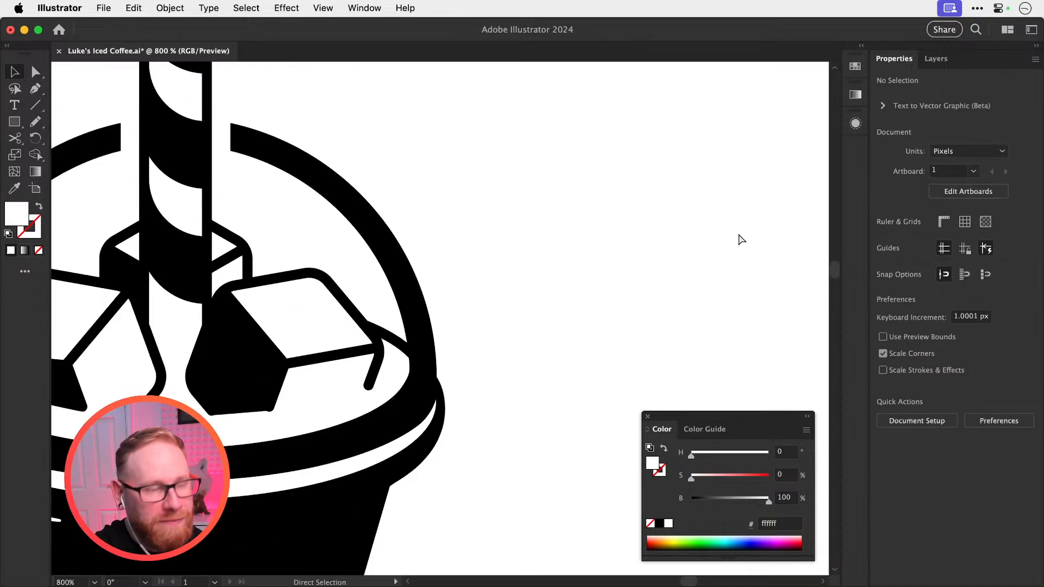
left_click_drag(692, 227, 521, 231)
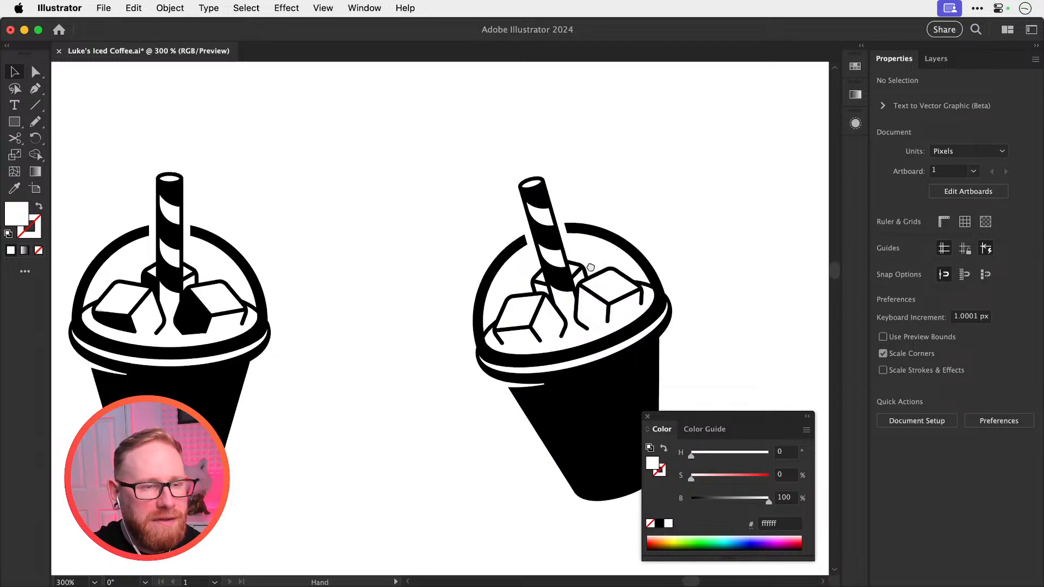
left_click_drag(599, 270, 464, 242)
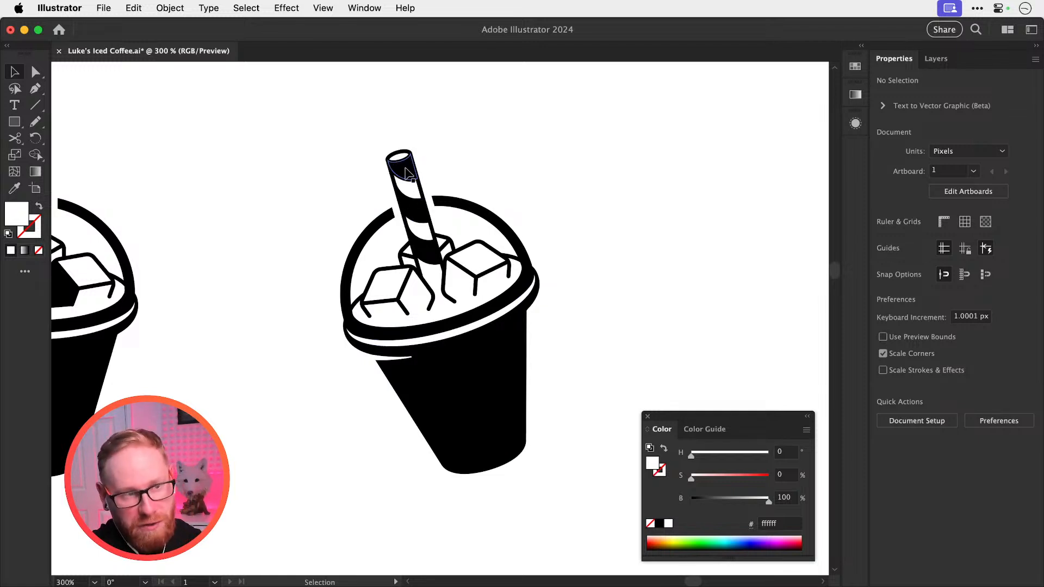
Try raising the tilted cup's straw further out of the lid along its slant, and undo the move
left_click_drag(405, 169, 383, 98)
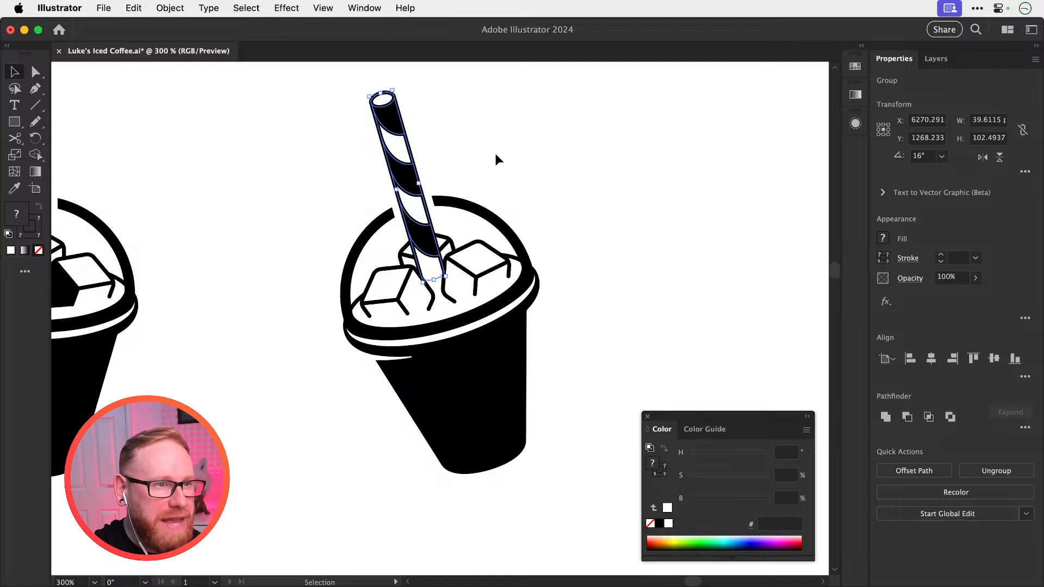
left_click(494, 152)
left_click_drag(494, 151, 548, 194)
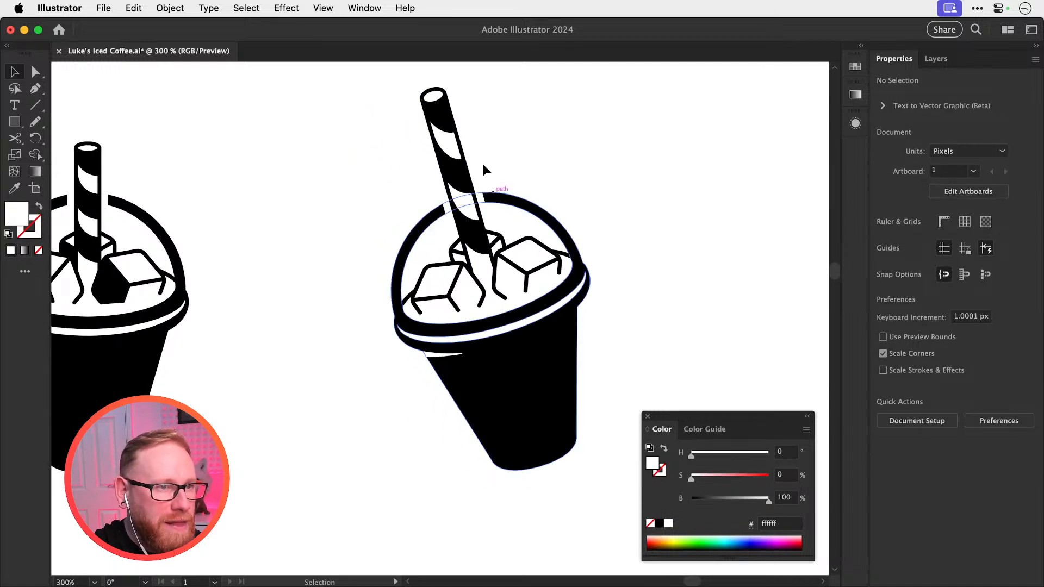
key("super+z")
key("super+z")
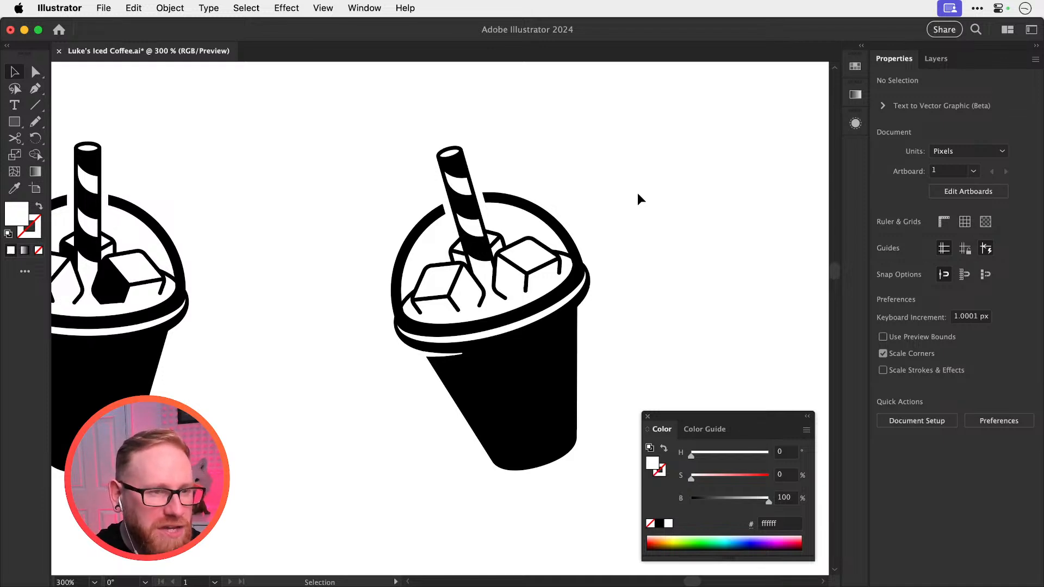
Copy the right half of the lid's inner lower edge on the upright cup
key("space")
left_click_drag(275, 270, 392, 258)
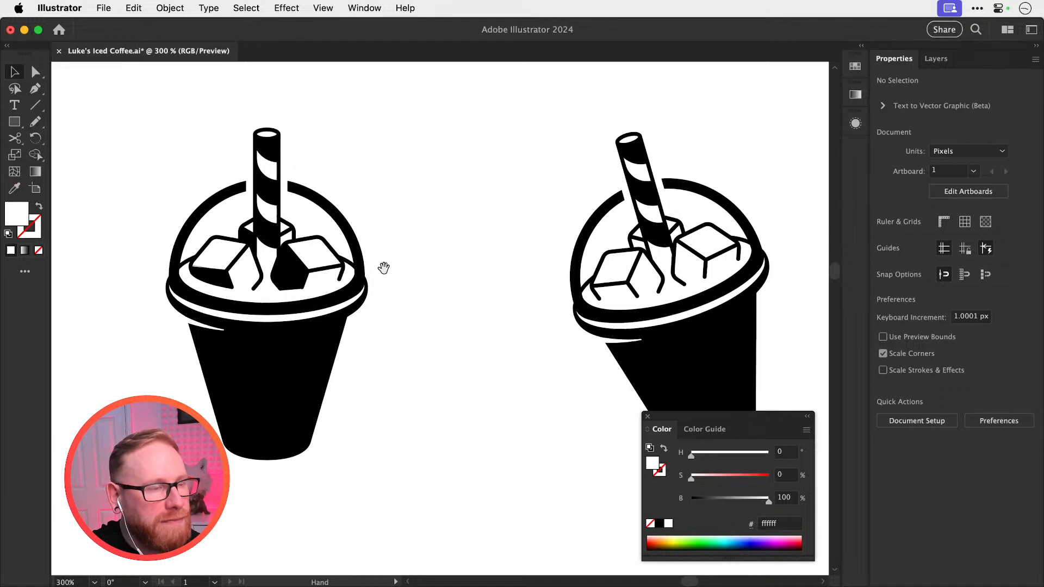
left_click_drag(383, 267, 478, 297)
key("z")
left_click_drag(343, 302, 472, 356)
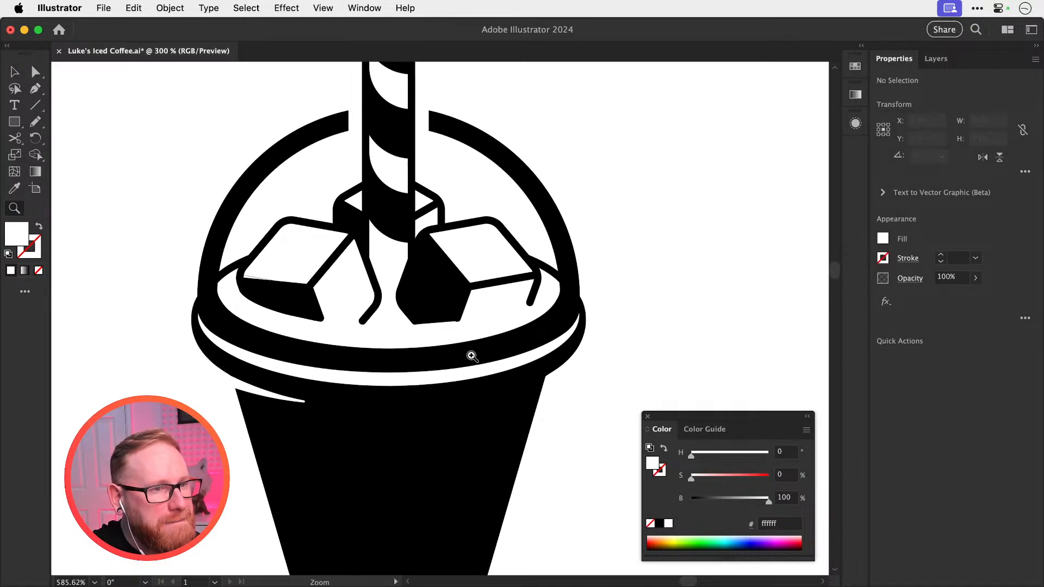
key("v")
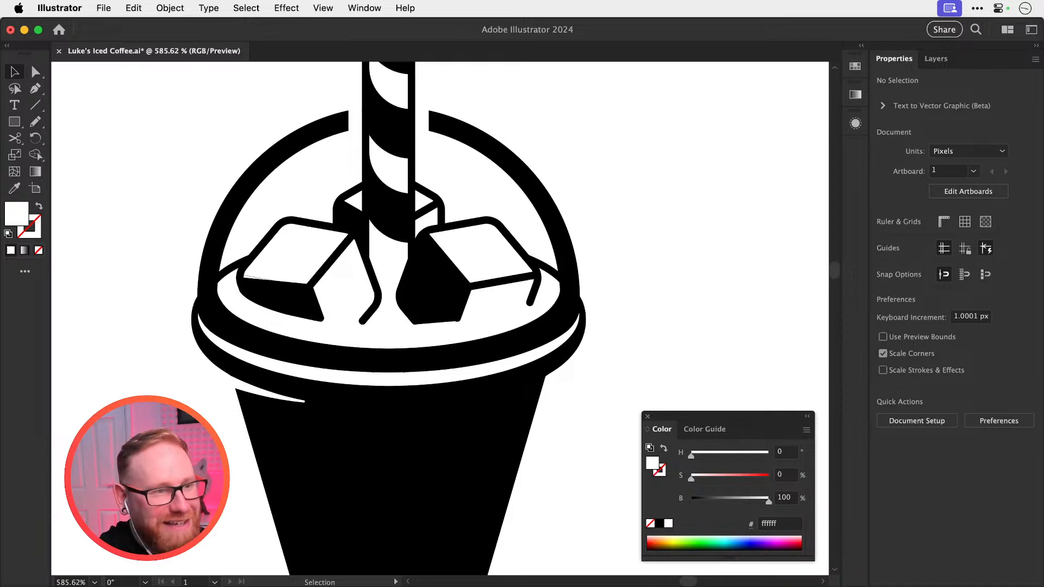
left_click_drag(606, 253, 714, 291)
key("z")
left_click_drag(509, 350, 427, 349)
key("a")
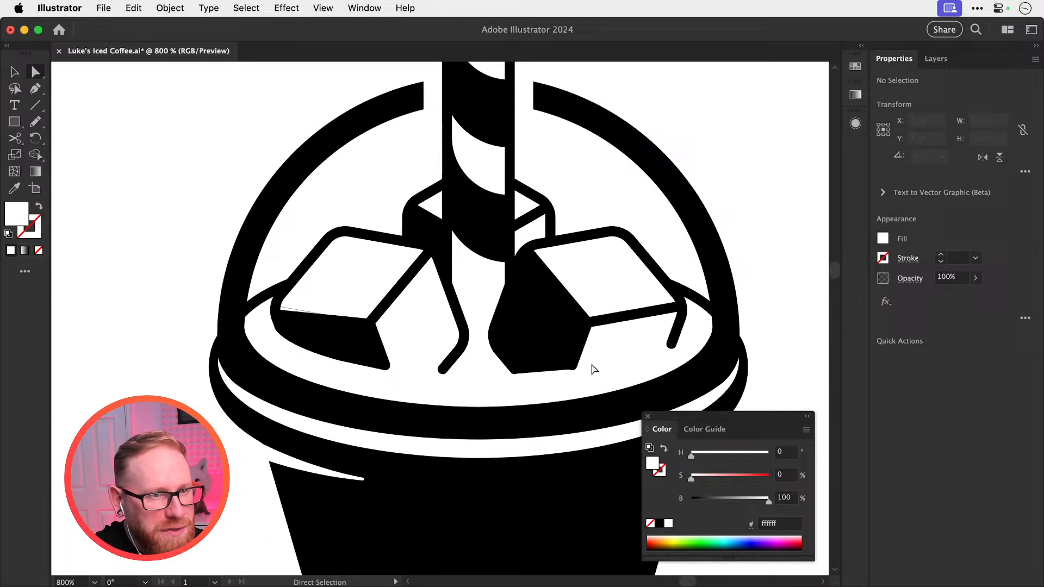
left_click(605, 402)
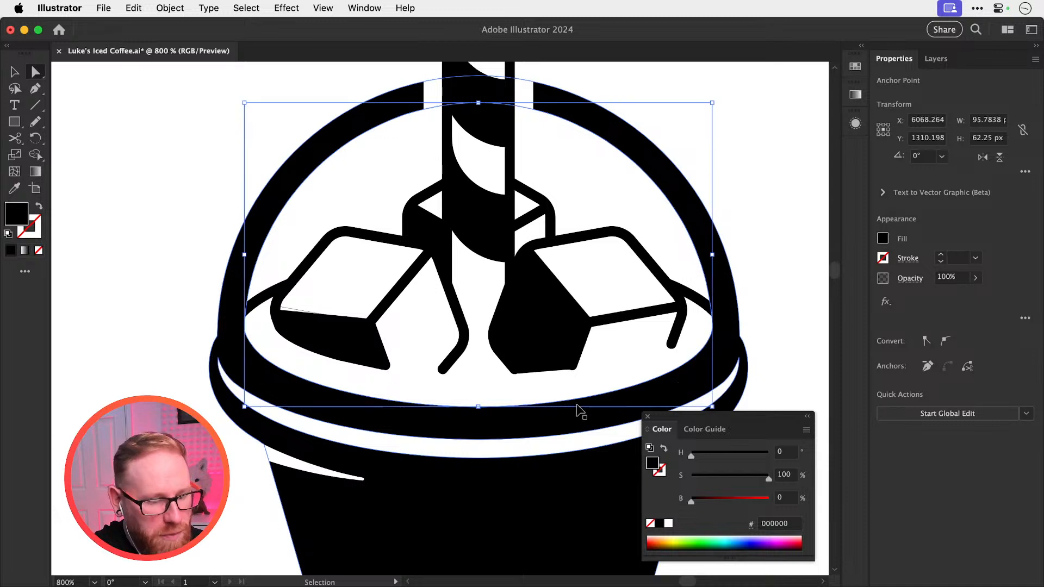
left_click_drag(631, 335, 431, 322)
left_click(679, 236)
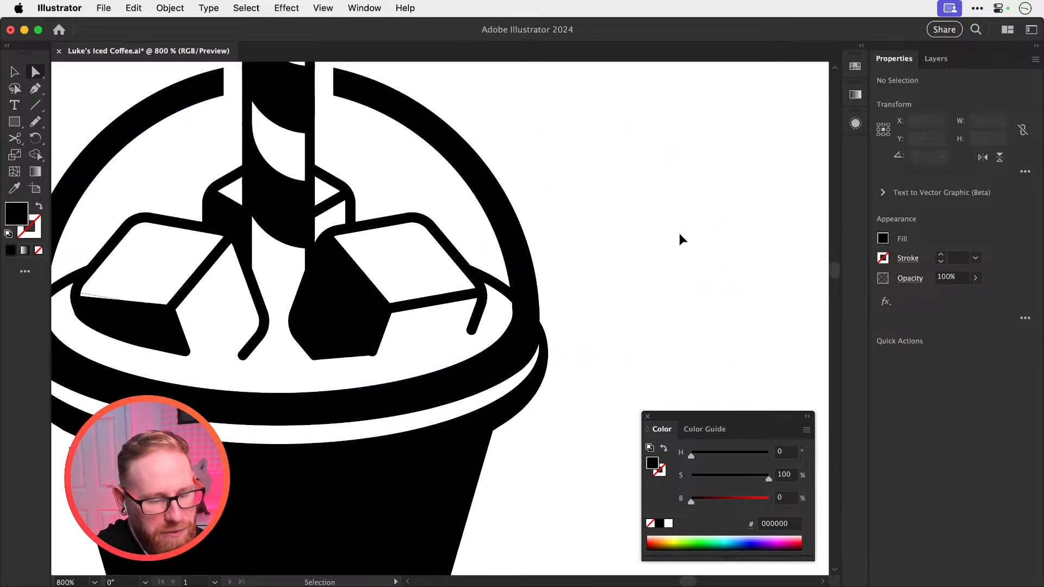
Paste the copied lid curve in front and move it 60 px right, clear of the cup
key("super+f")
key("shift+Right")
key("shift+Right")
key("shift+Right")
key("shift+Right")
key("shift+Right")
key("shift+Right")
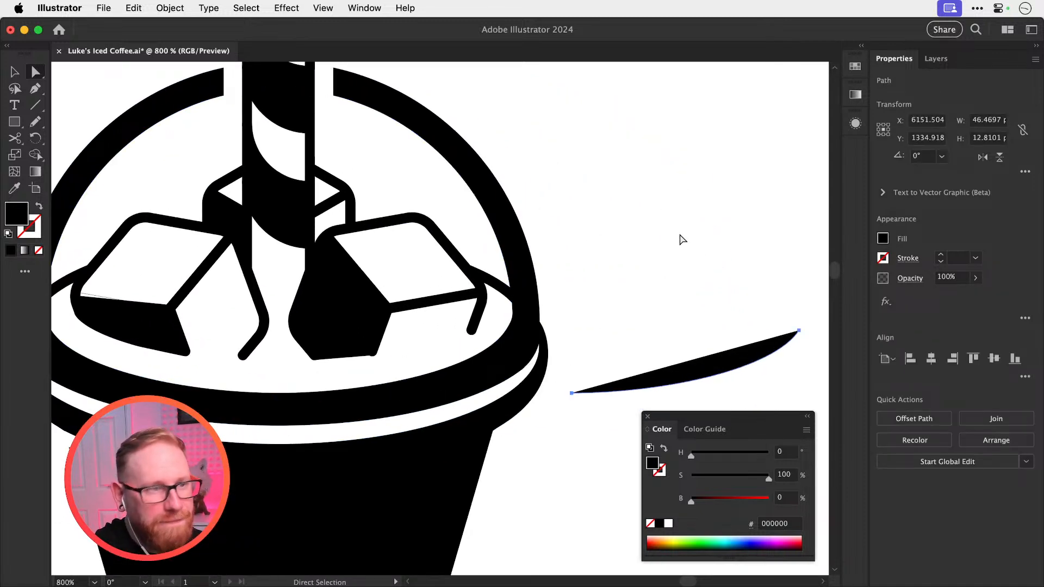
Swap the pasted curve's black fill to its stroke and change the 1 pt stroke colour to red ff0000
key("v")
key("shift+x")
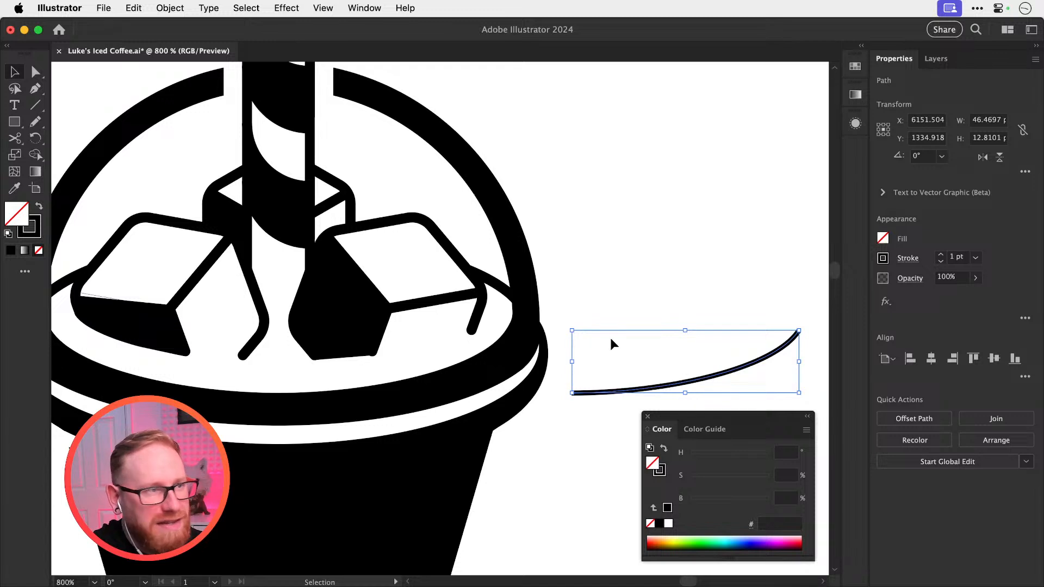
key("x")
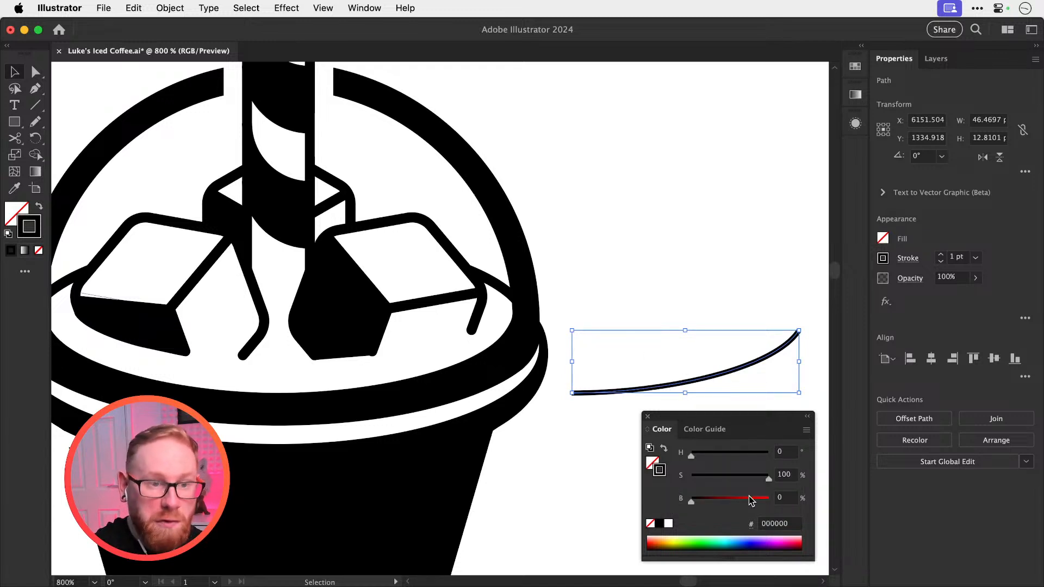
left_click_drag(750, 500, 769, 500)
left_click(640, 227)
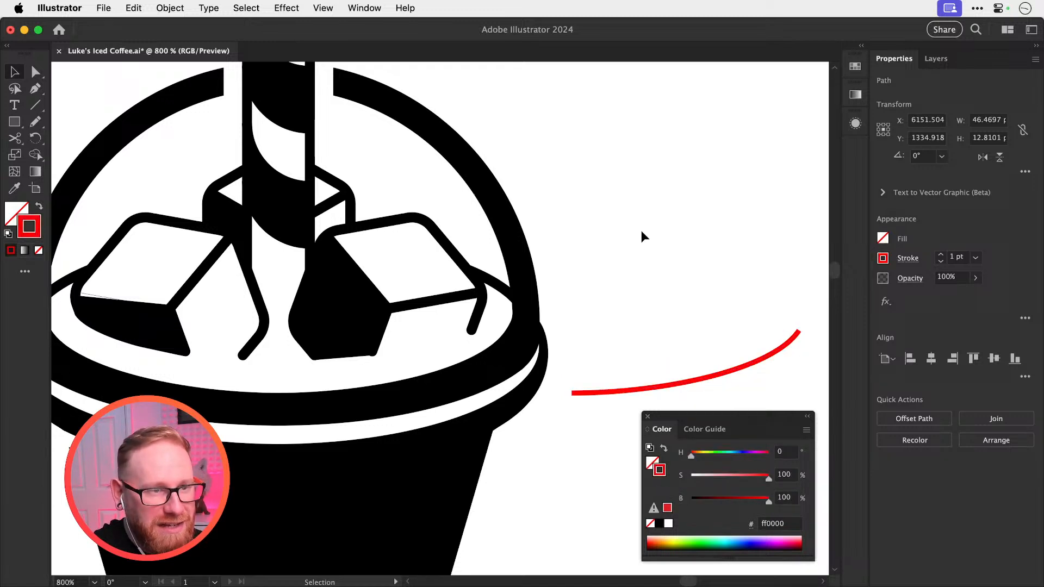
Move the red curve 60 px left, back onto the right half of the lid's inner edge
left_click(687, 382)
key("shift+Left")
key("shift+Left")
key("shift+Left")
key("shift+Left")
key("shift+Left")
key("shift+Left")
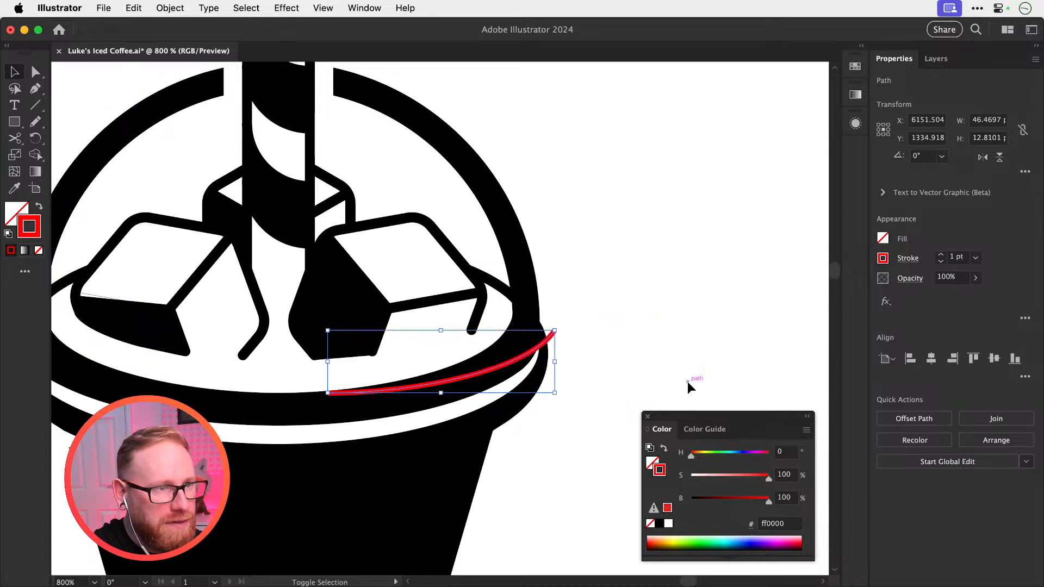
key("shift+Left")
key("shift+Left")
key("shift+Left")
key("shift+Left")
key("shift+Left")
key("shift+Left")
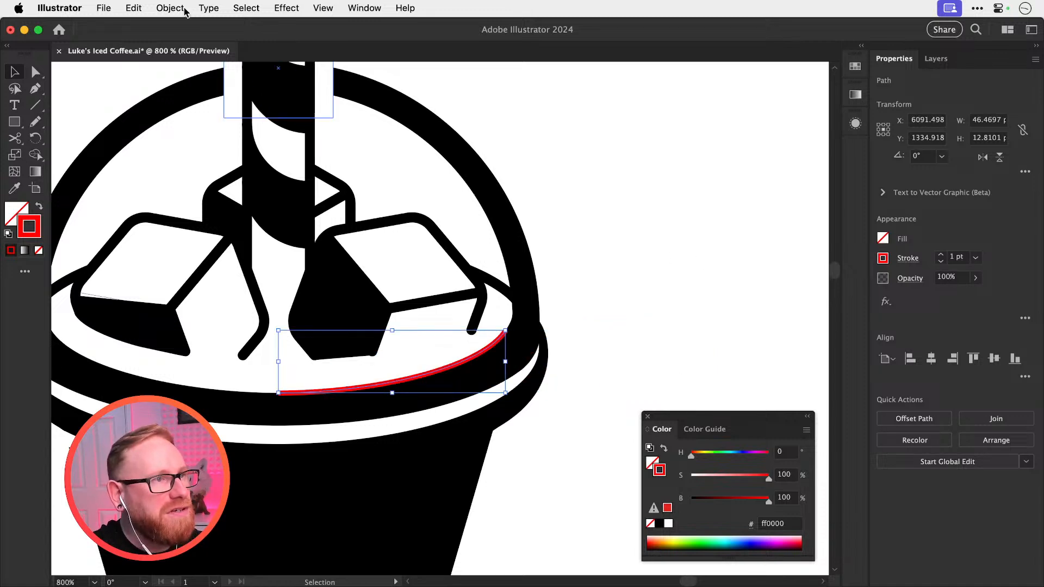
Offset the red curve's path by 6 px with miter joins and a miter limit of 4
left_click(169, 8)
mouse_move(228, 372)
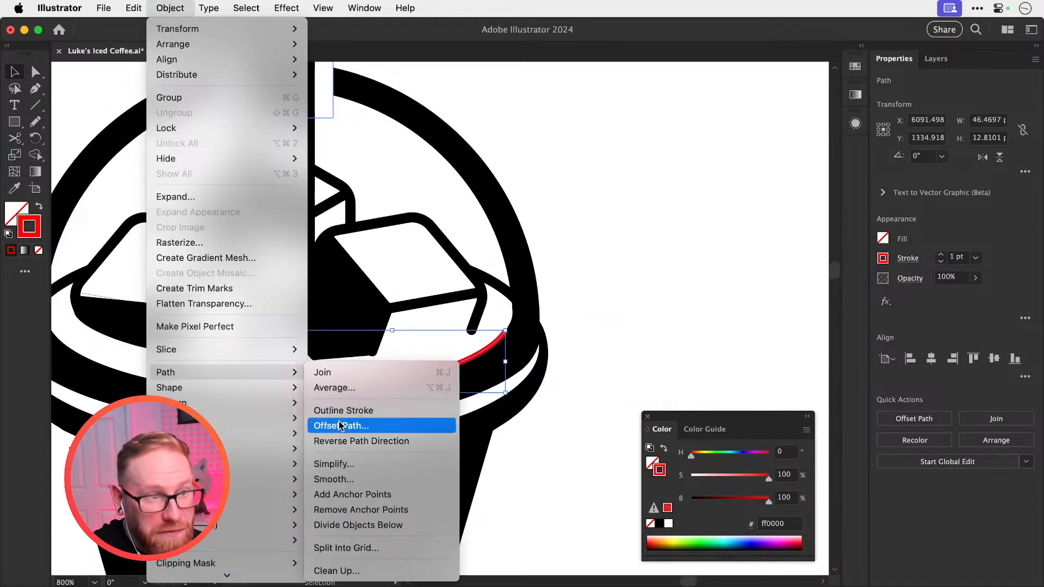
left_click(341, 426)
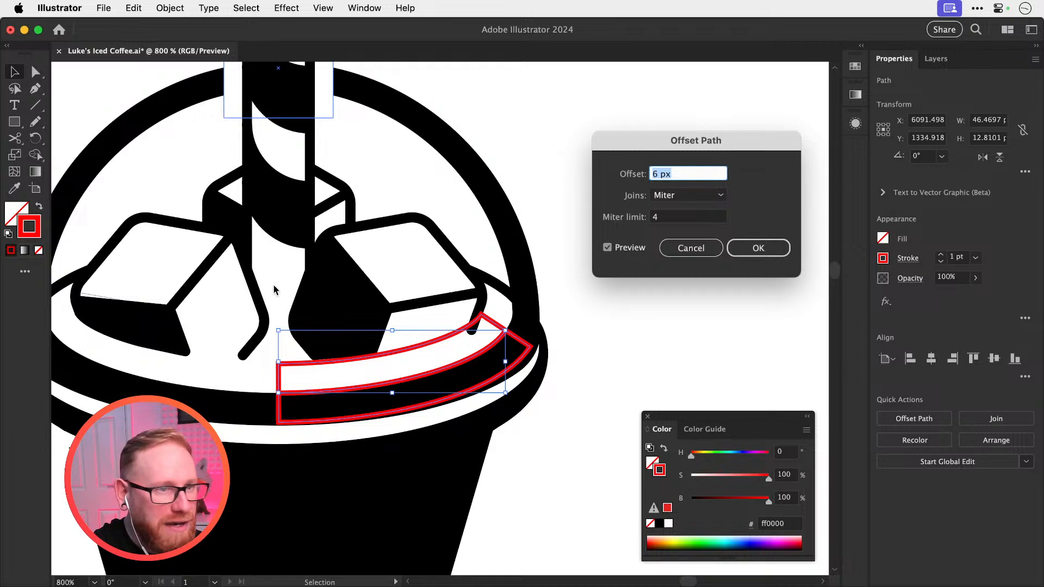
left_click(750, 251)
left_click(670, 291)
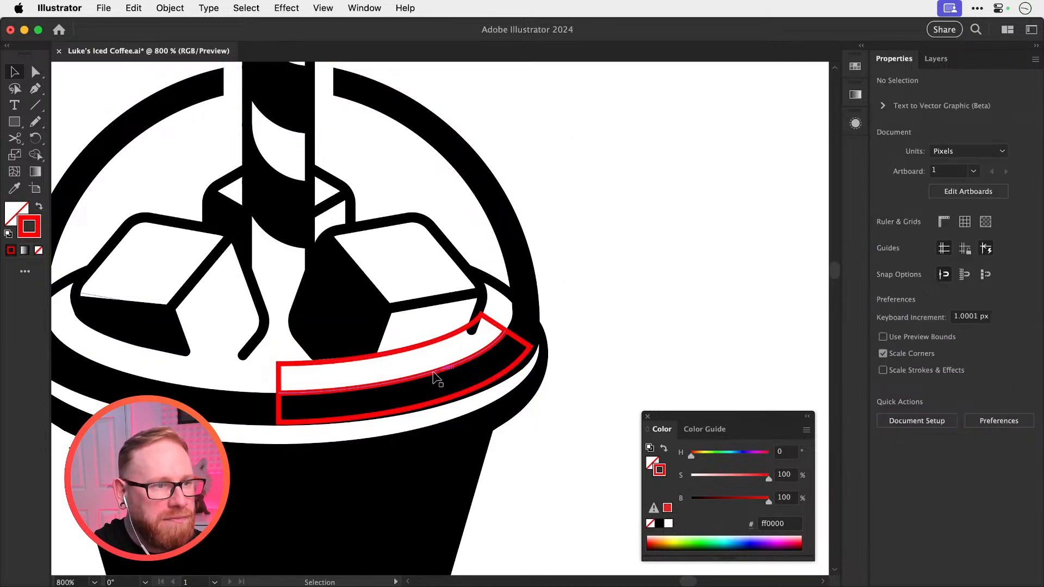
Move the red offset outline to the right, away from the ice cubes, leaving the original curve on the lid's edge
left_click(393, 358)
key("shift+Right")
key("shift+Right")
key("shift+Right")
key("shift+Right")
key("shift+Right")
key("shift+Right")
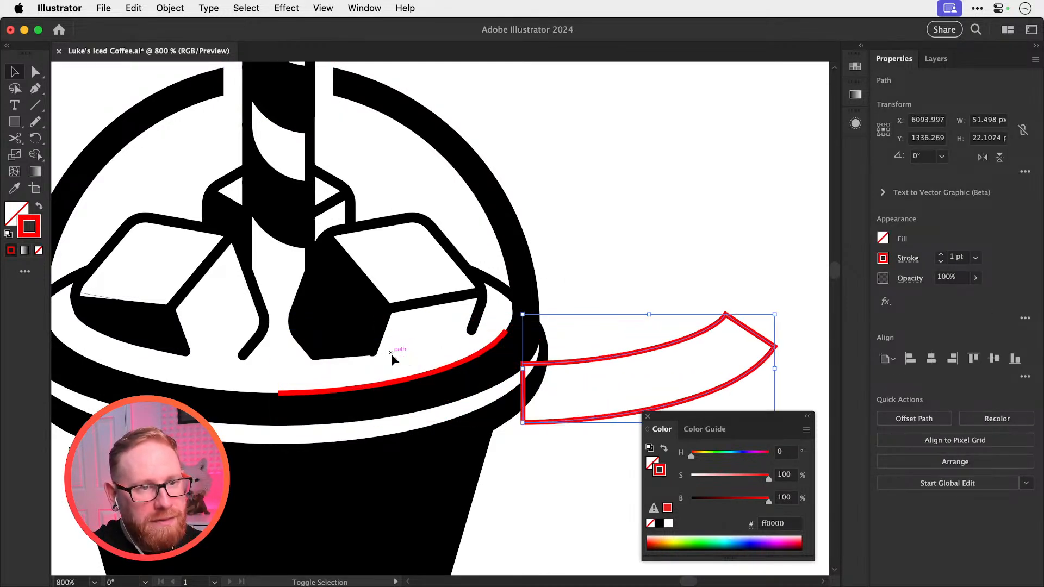
Delete the lower part and both ends of the red offset outline, leaving only its upper curve
key("a")
left_click(577, 430)
left_click(572, 422)
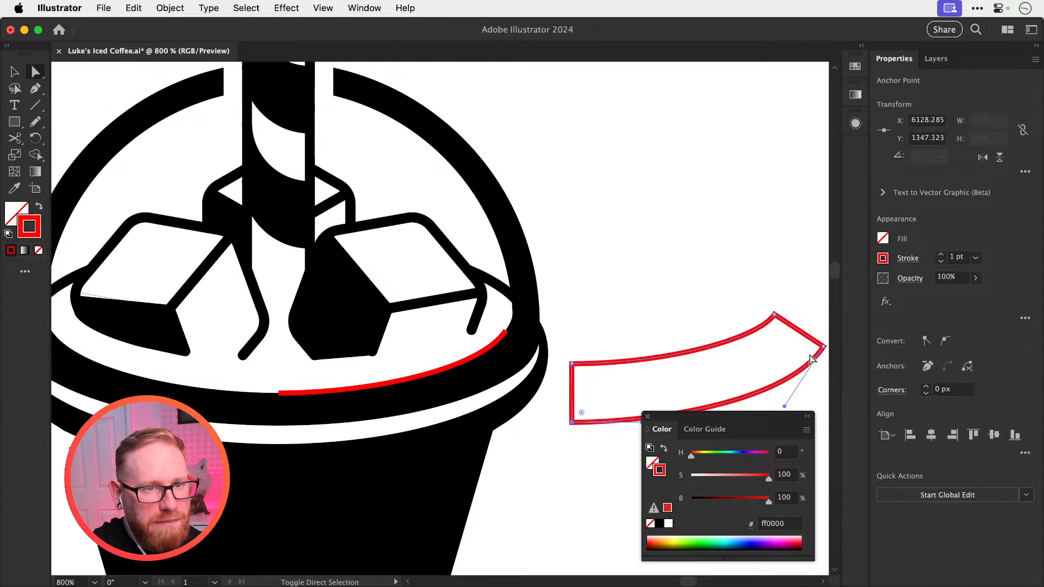
key("Delete")
key("super+shift+a")
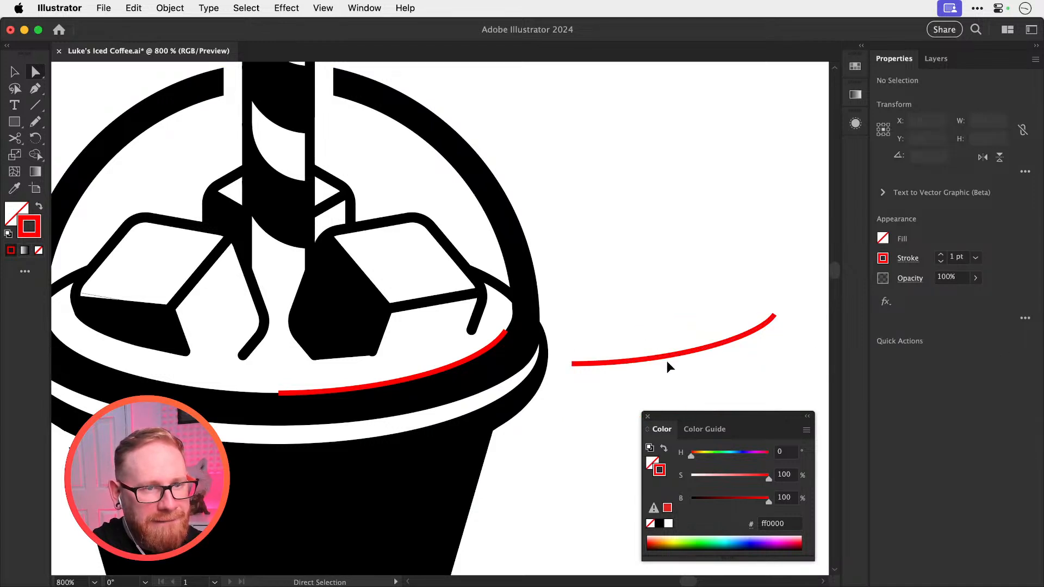
Move the remaining red offset curve 60 px left, onto the base of the right ice cube
key("v")
left_click(670, 355)
key("shift+Left")
key("shift+Left")
key("shift+Left")
key("shift+Left")
key("shift+Left")
key("shift+Left")
key("shift+Left")
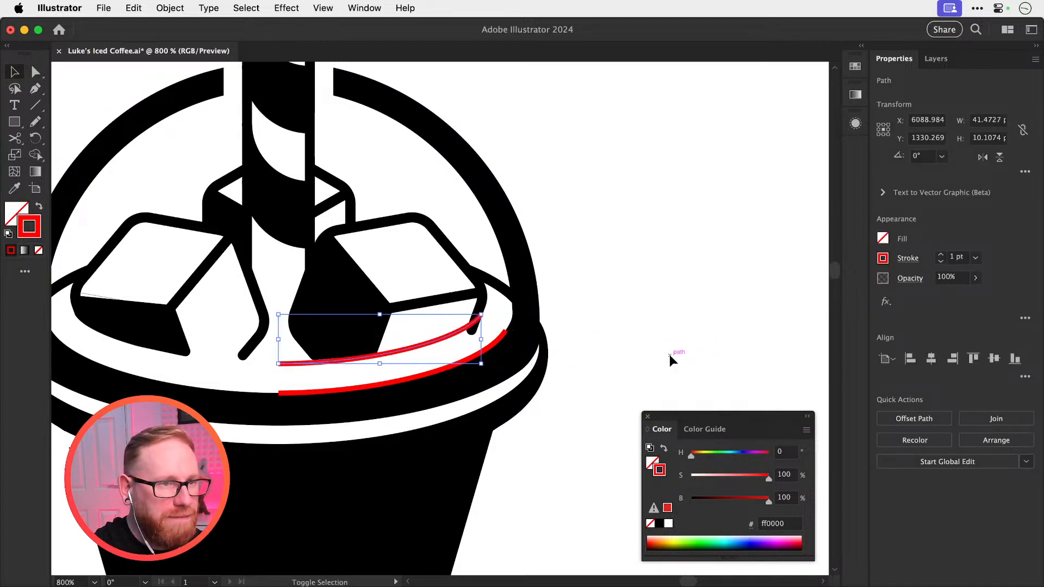
Delete the original red curve lying on the lid's inner edge
key("super+shift+a")
key("a")
left_click(426, 373)
key("Delete")
Extend the red curve with the Pen tool into a closed shape that covers the area just below the right ice cube
key("z")
left_click_drag(301, 352, 459, 400)
key("v")
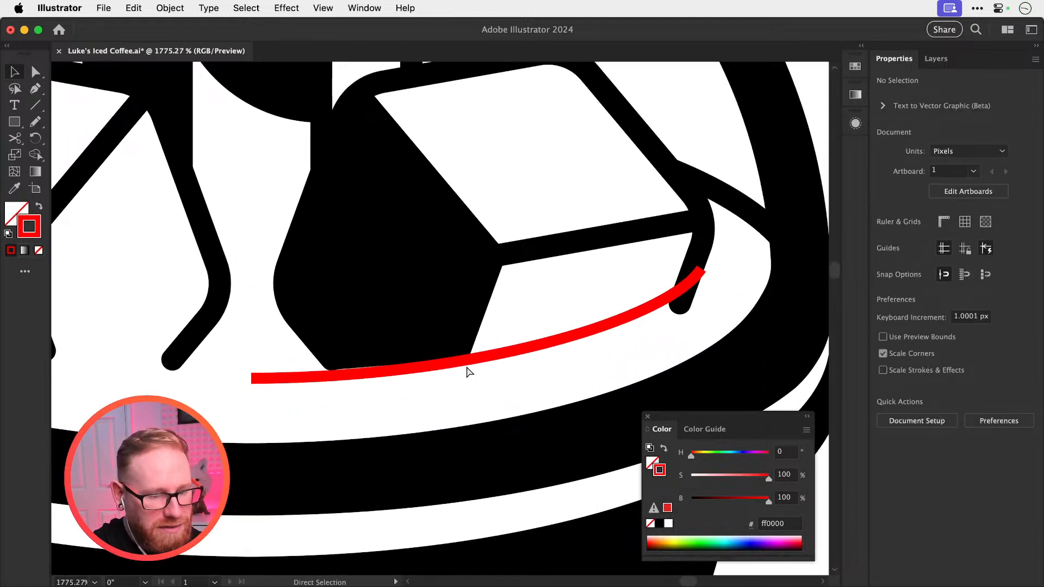
key("super+y")
key("super+y")
left_click(354, 375)
key("p")
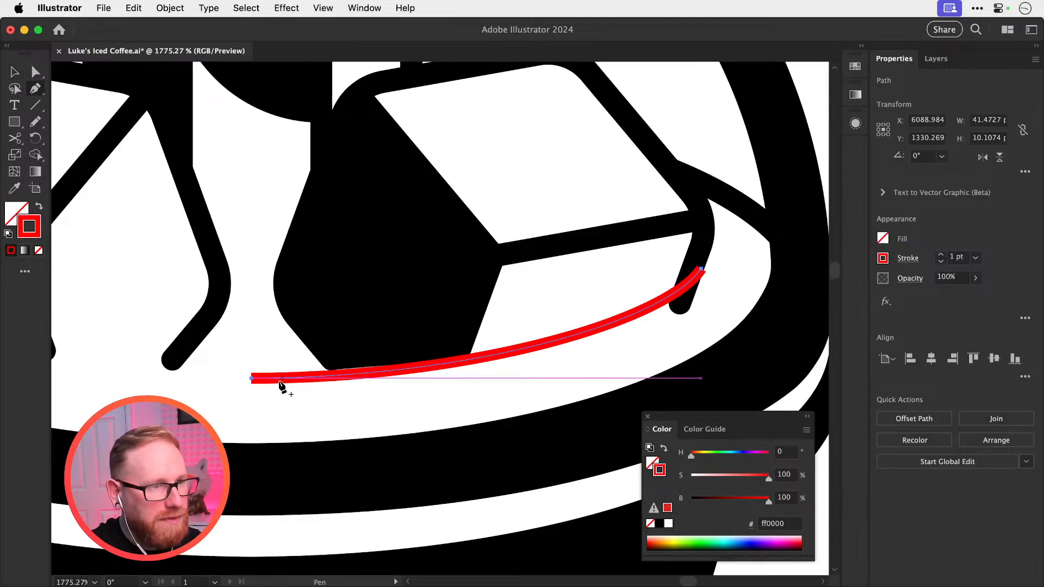
left_click(252, 377)
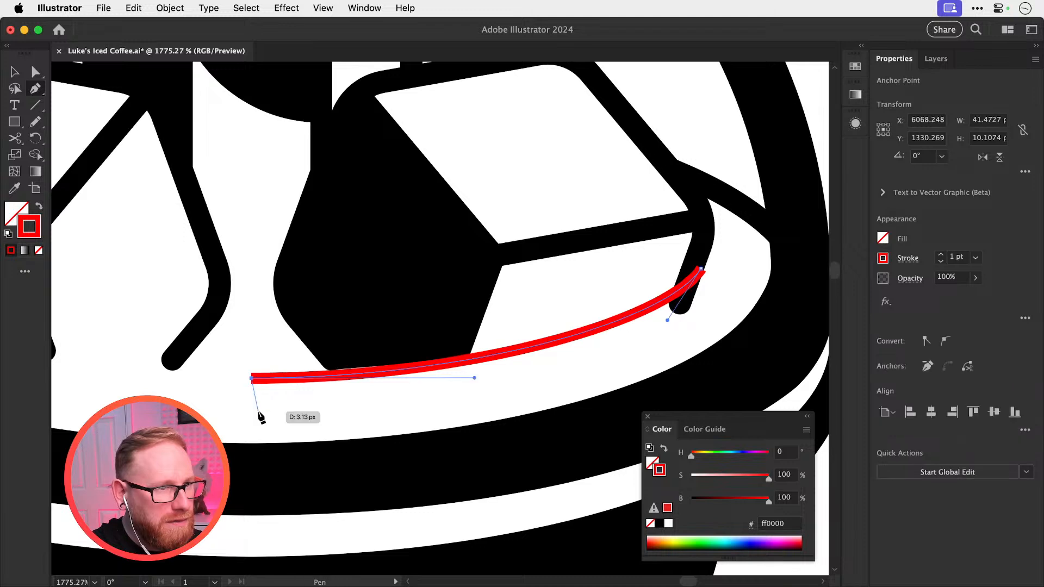
left_click(257, 411)
left_click(681, 340)
left_click(729, 263)
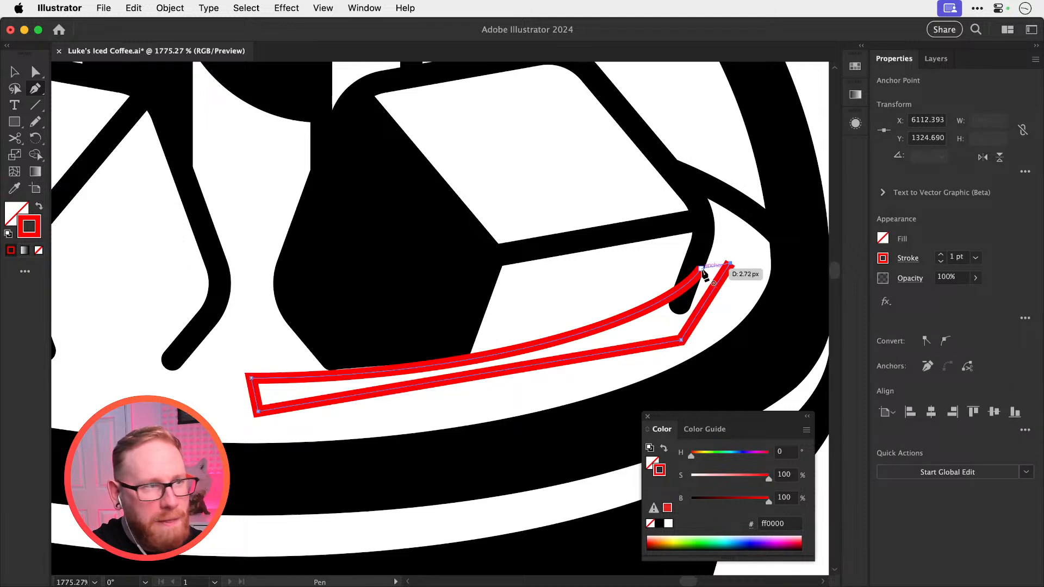
left_click(701, 268)
Swap the closed shape's red stroke to a fill and recolour it white by sampling the white lid area
key("shift+x")
key("i")
left_click(354, 413)
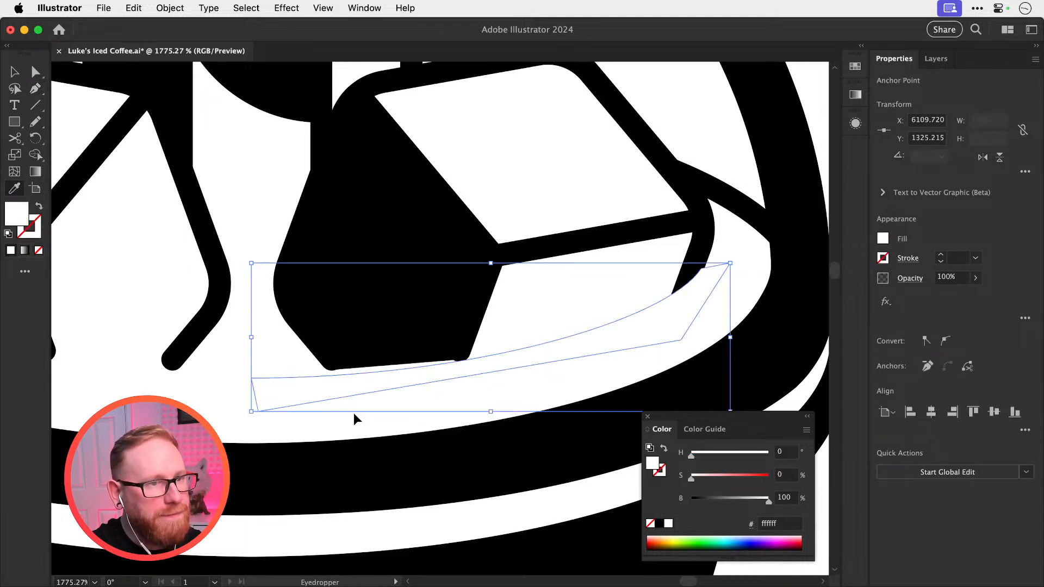
key("super+shift+a")
In outline view, pull both bottom corners of the right cube's dark face down past the white shape's upper curve
key("z")
left_click_drag(352, 380, 426, 382)
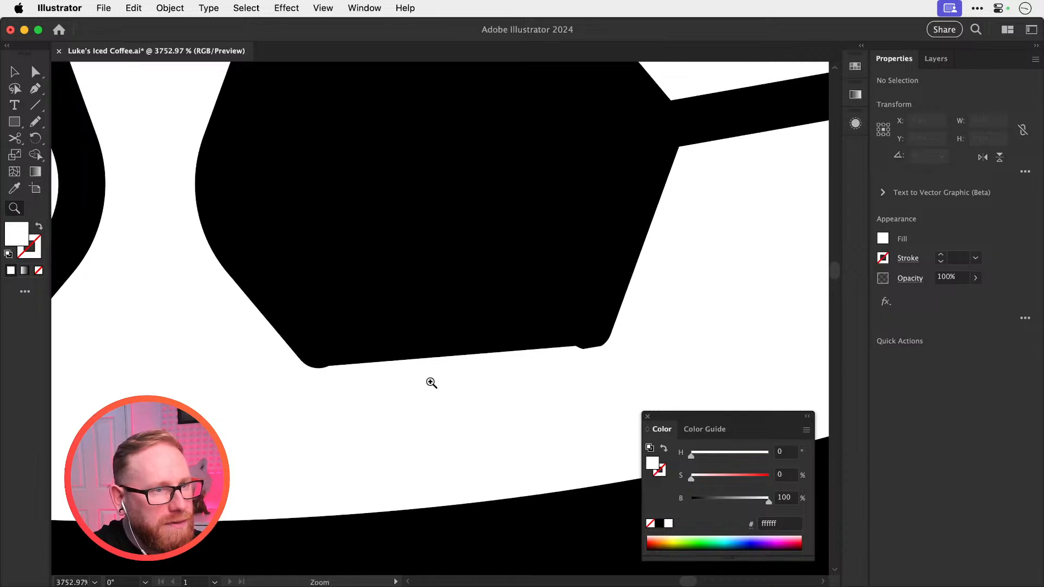
key("a")
left_click(319, 366)
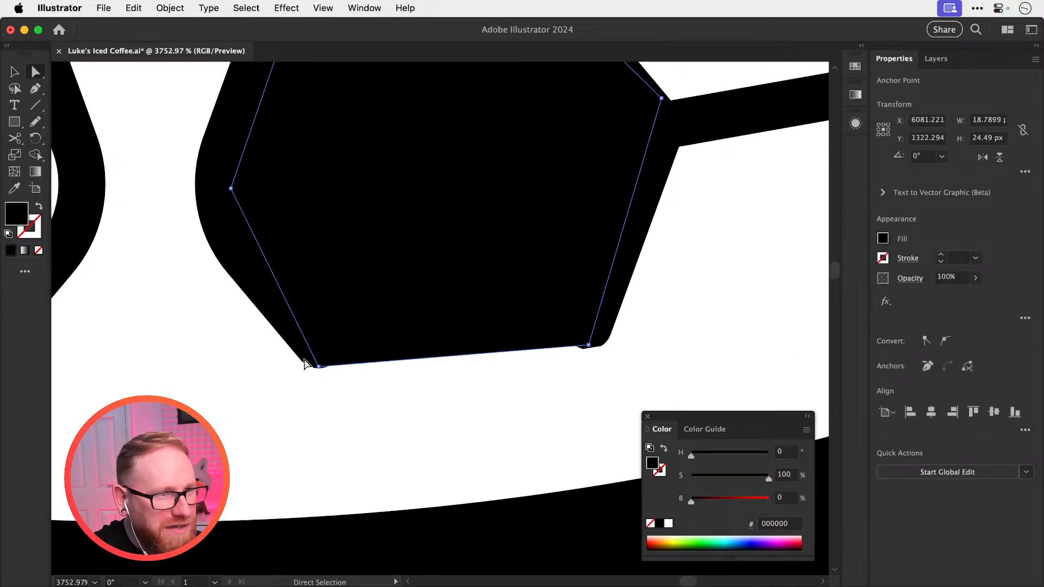
left_click(303, 359)
left_click(311, 351)
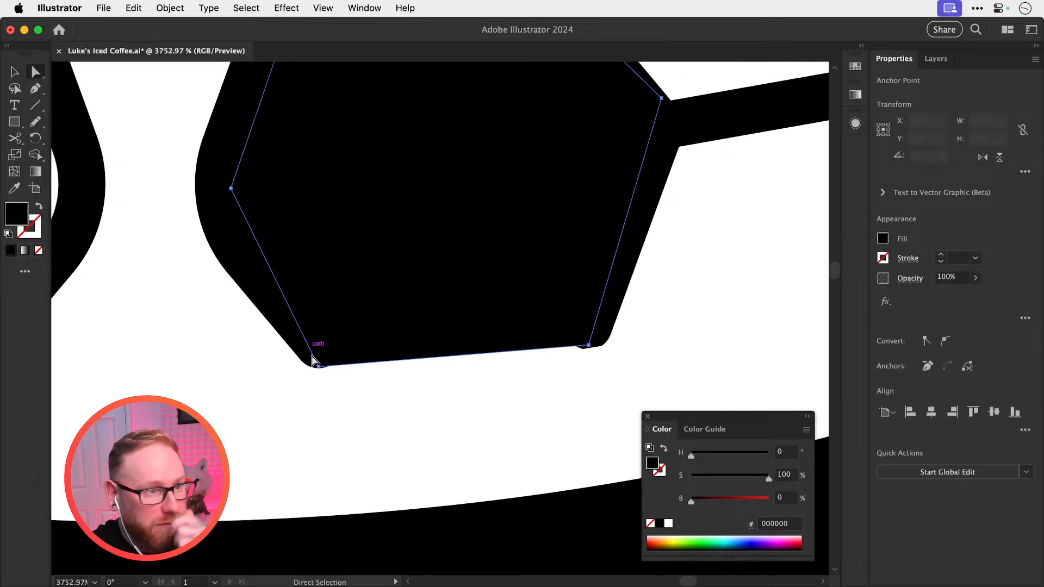
key("super+y")
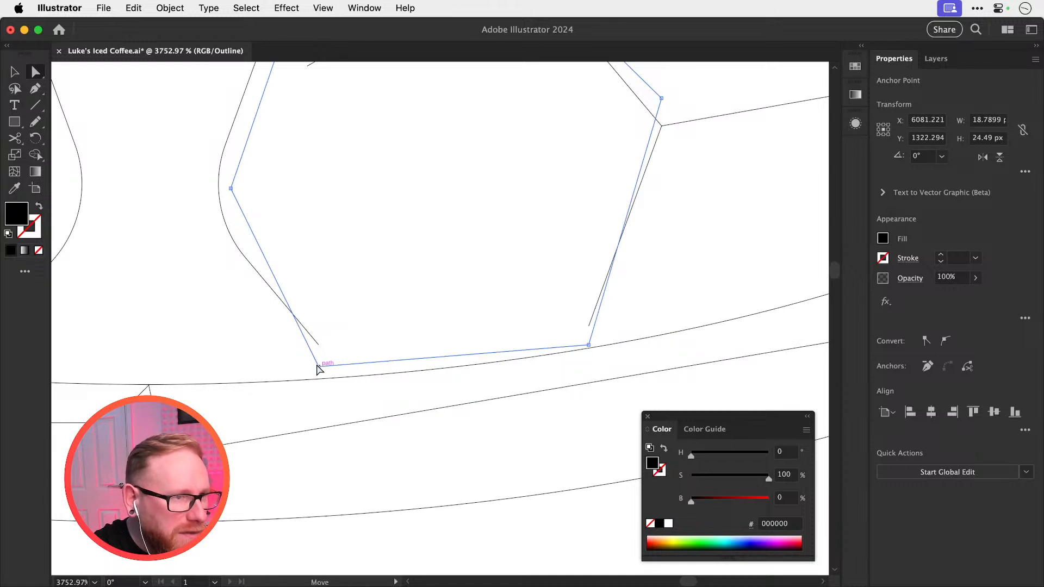
left_click_drag(317, 365, 326, 382)
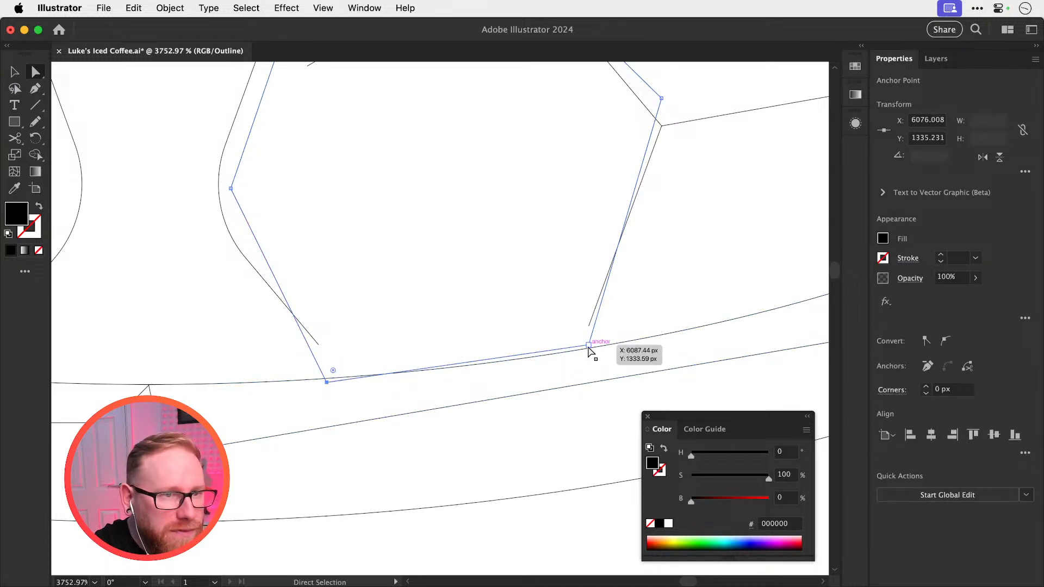
left_click_drag(589, 347, 585, 358)
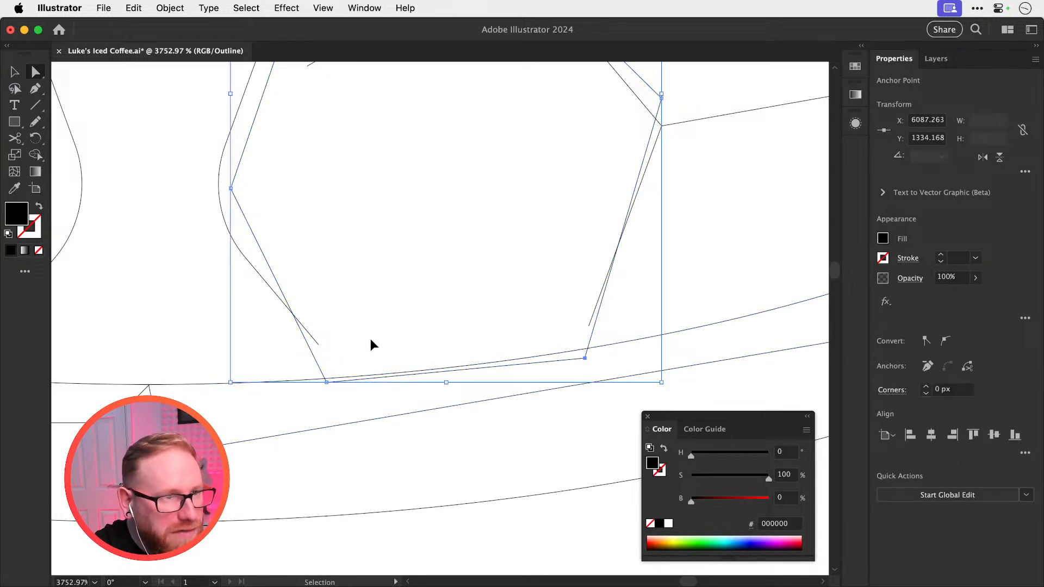
Extend the lower ends of the dark face's left outline and right edge line to the trimming curve, and return to preview
left_click_drag(318, 344, 339, 370)
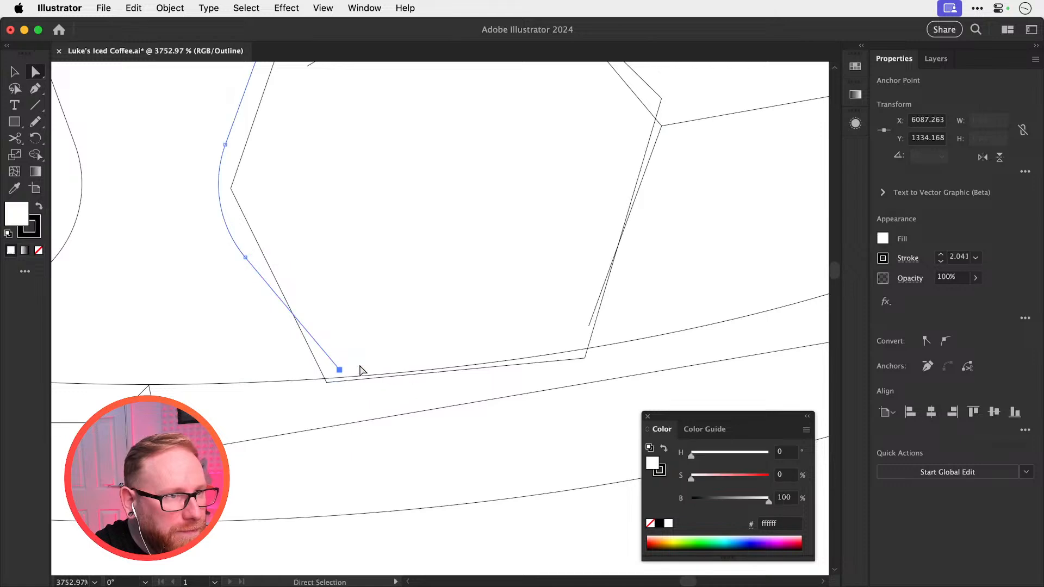
left_click_drag(589, 331, 580, 350)
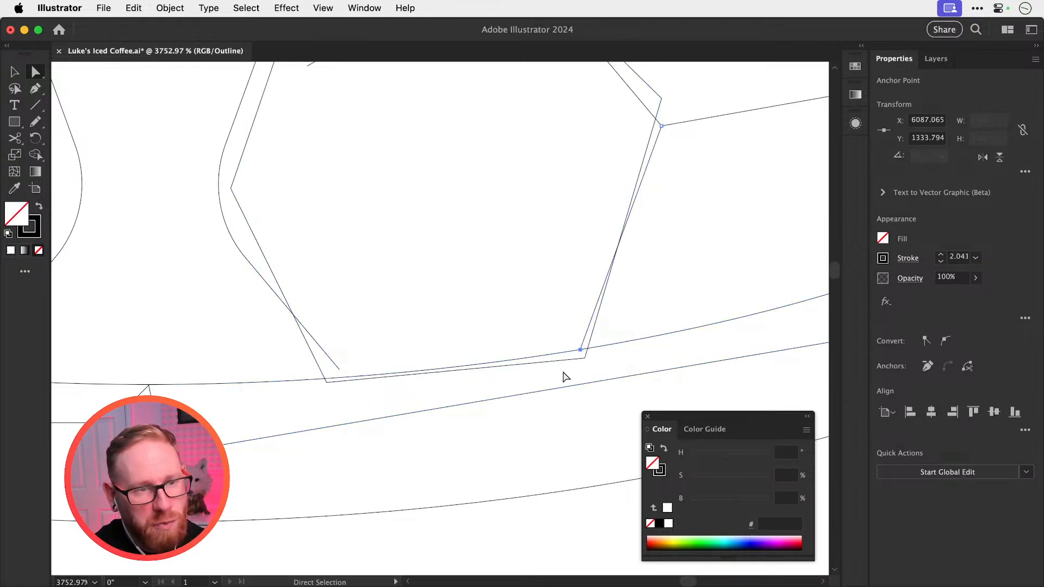
key("super")
key("super+y")
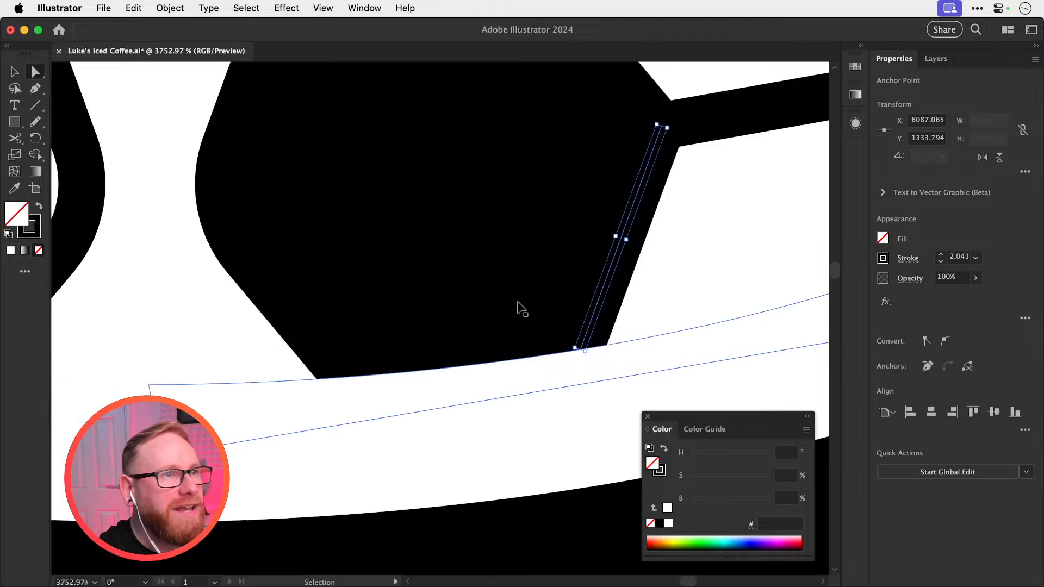
left_click(322, 9)
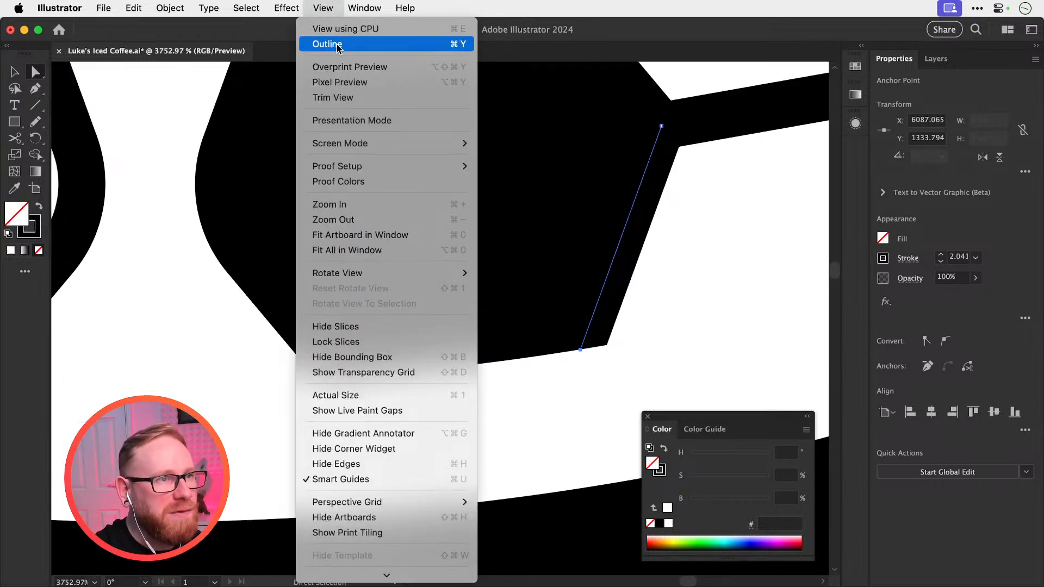
left_click(328, 7)
key("v")
left_click(687, 288)
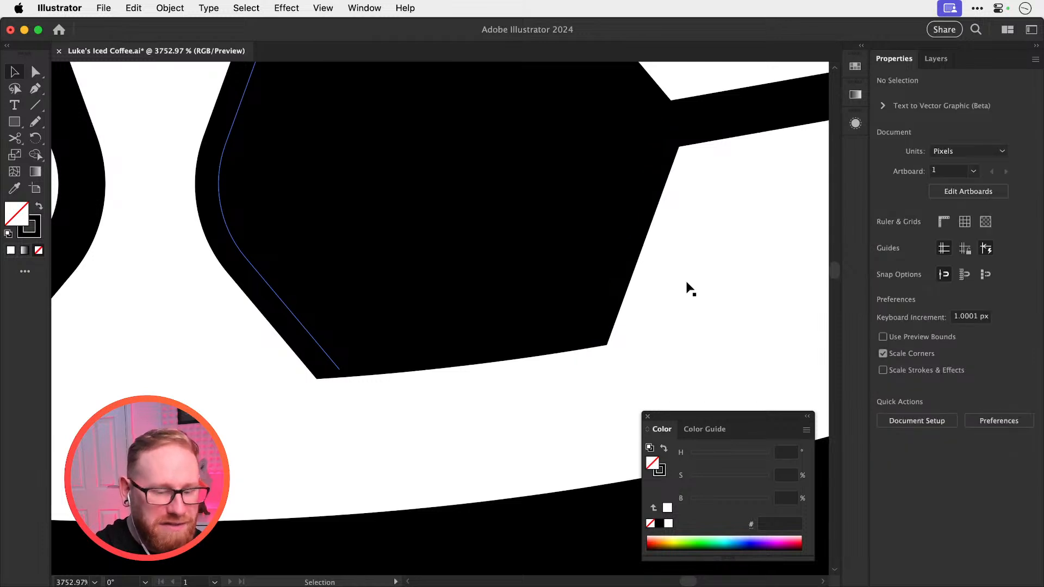
Move the white shape's upper right curve anchor outward onto the outer edge of the right cube's short right-hand stroke
key("super+minus")
key("super+minus")
key("super+minus")
key("super+minus")
key("super+minus")
key("super+minus")
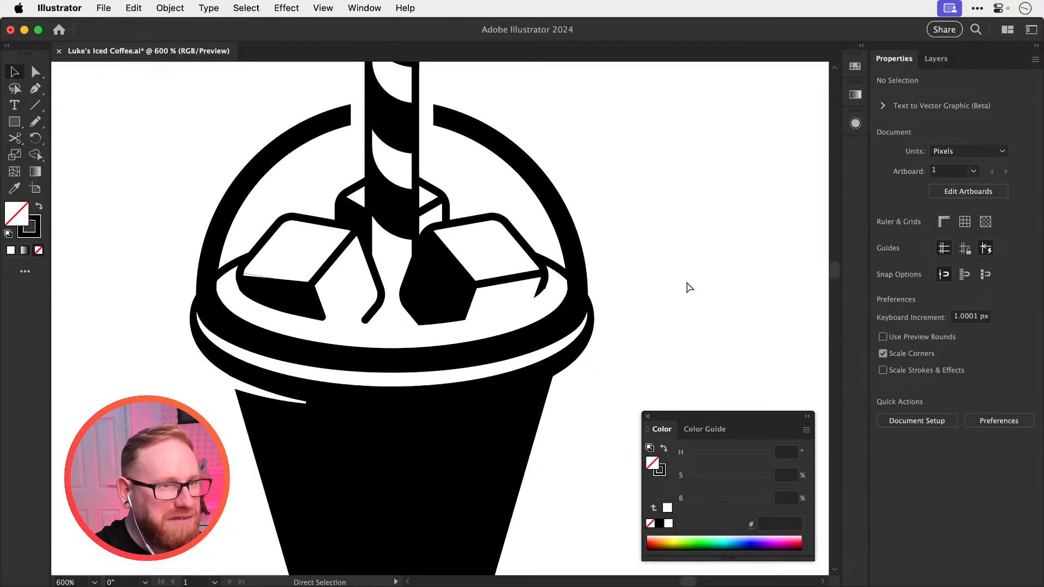
key("z")
left_click_drag(527, 290, 836, 439)
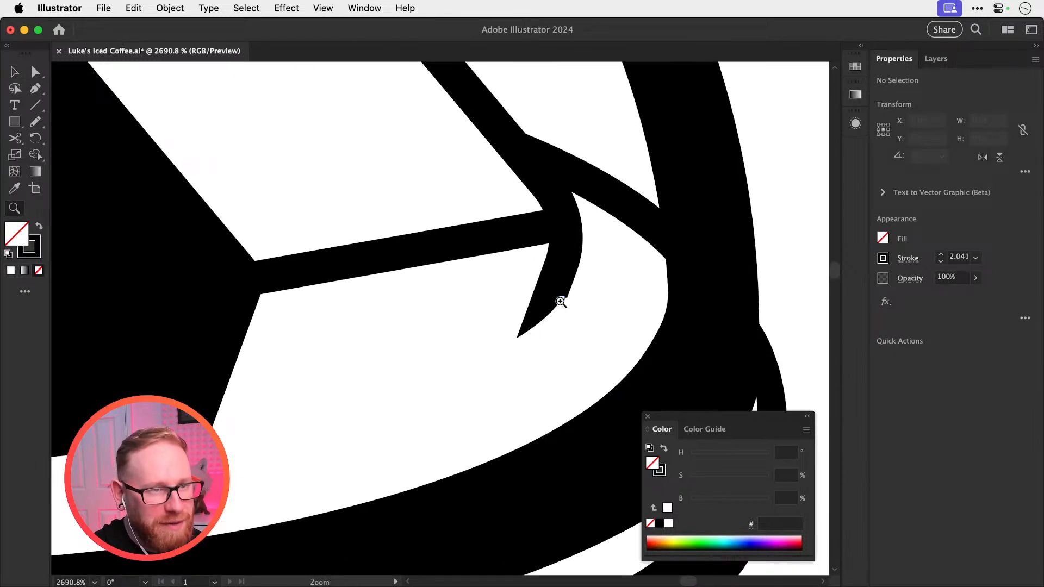
left_click_drag(559, 299, 696, 398)
key("super+y")
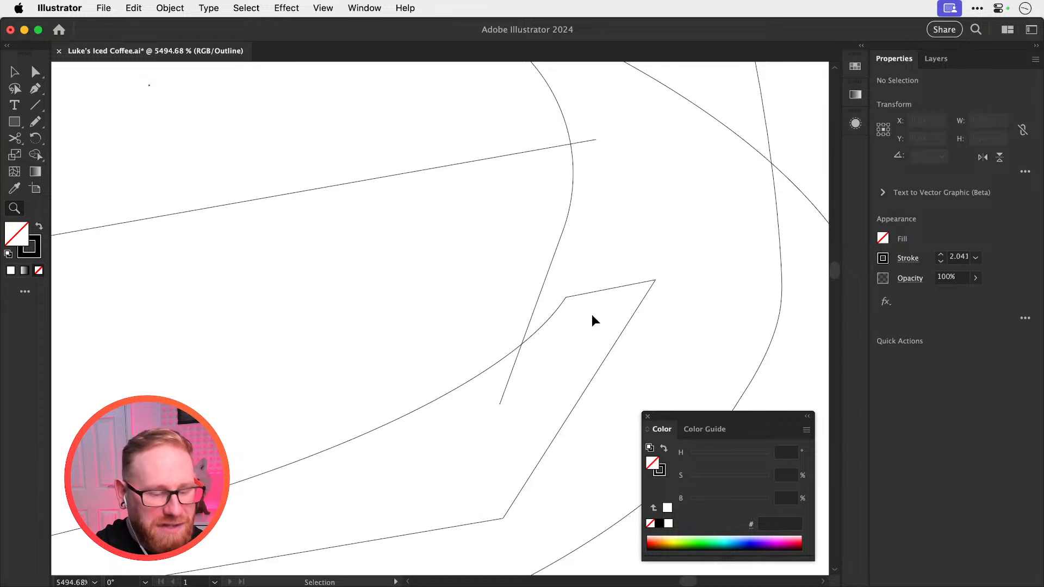
key("super+y")
key("super+y")
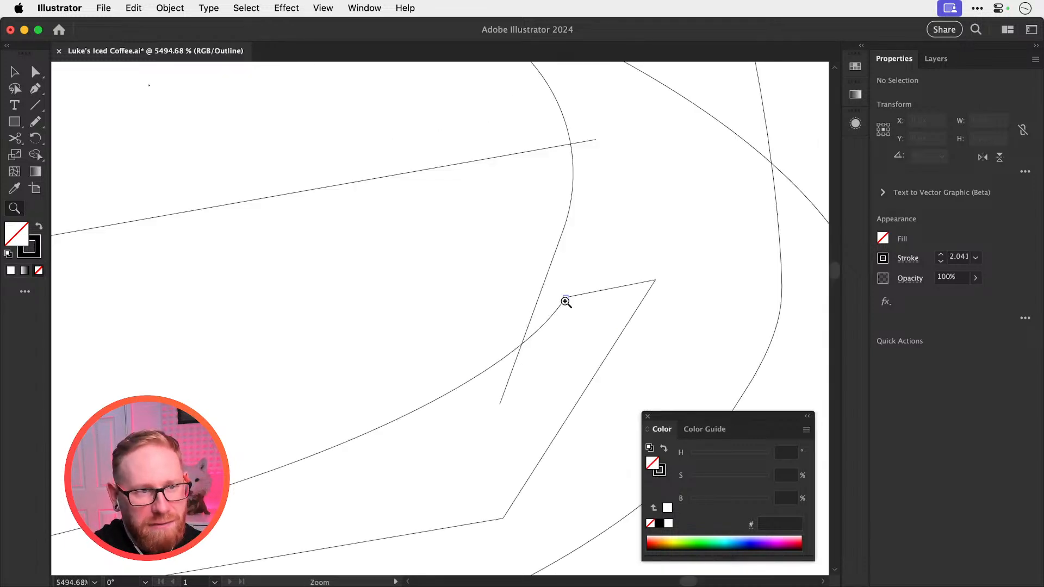
left_click_drag(564, 298, 615, 337)
key("super+y")
key("super+y")
key("a")
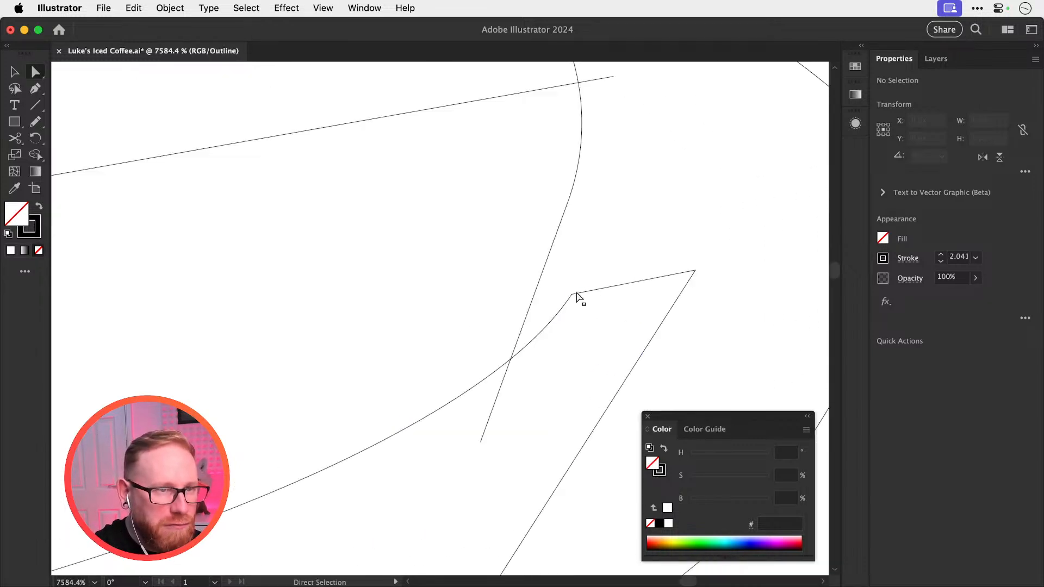
key("super+y")
left_click(577, 295)
left_click_drag(577, 295, 897, 459)
left_click(629, 286)
Examine the right cube's trimmed corner up close and the base trim in the context of the whole upright cup
key("z")
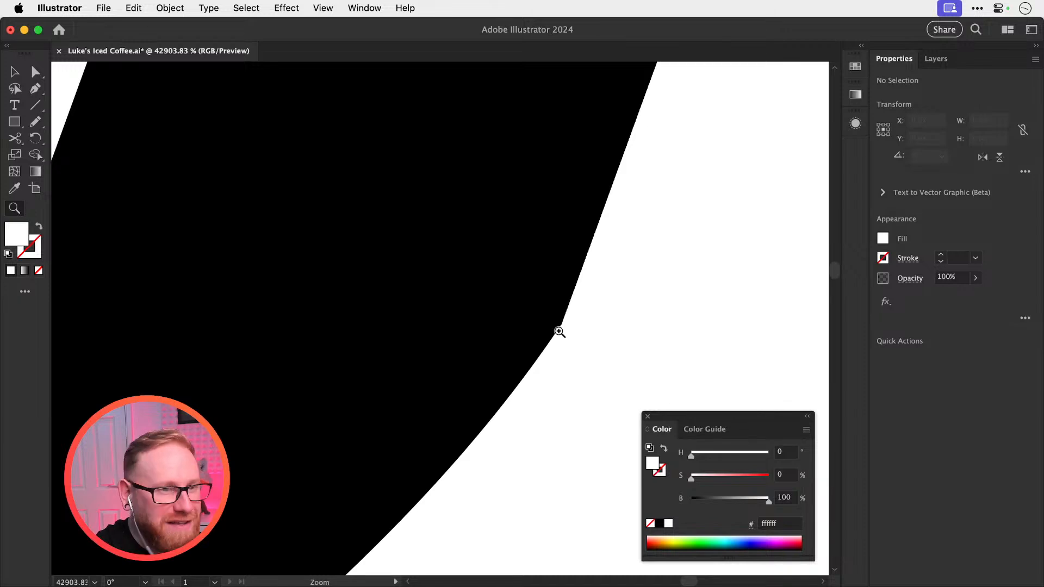
key("v")
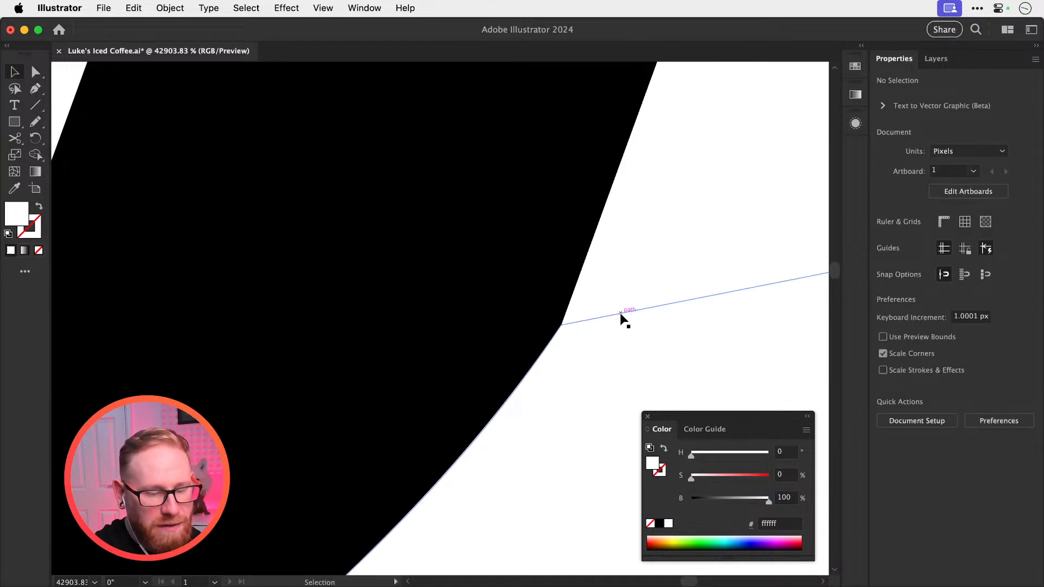
key("super+minus")
key("super+minus")
key("super+minus")
key("super+minus")
key("super+minus")
key("super+minus")
key("super+minus")
key("super+minus")
key("super+minus")
key("super+minus")
key("super+minus")
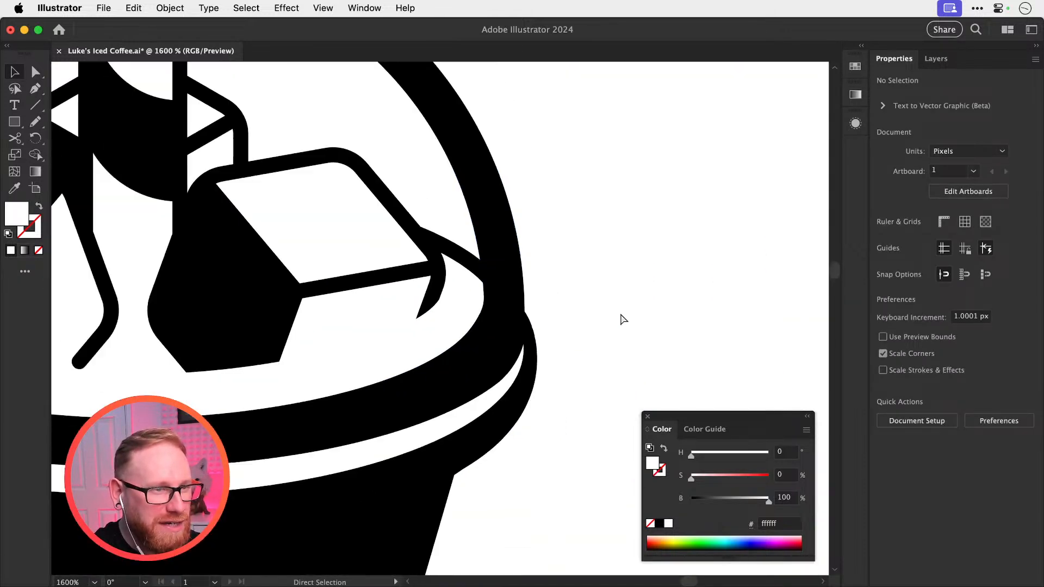
key("super+minus")
key("super+minus")
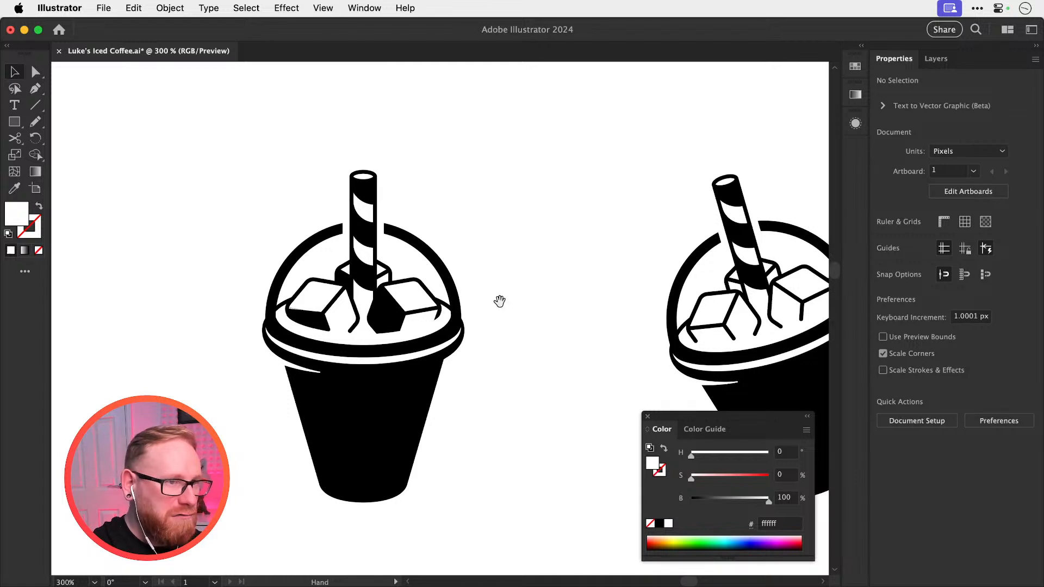
left_click_drag(499, 298, 614, 349)
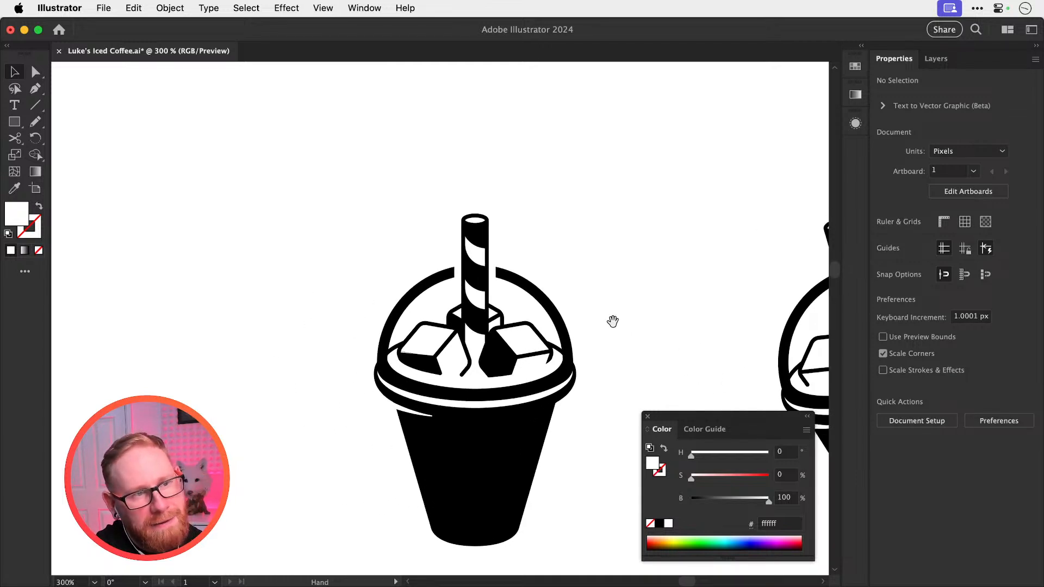
Draw a white circle about 36 px in diameter on the upright cup's black body and centre it horizontally
left_click_drag(612, 321, 499, 274)
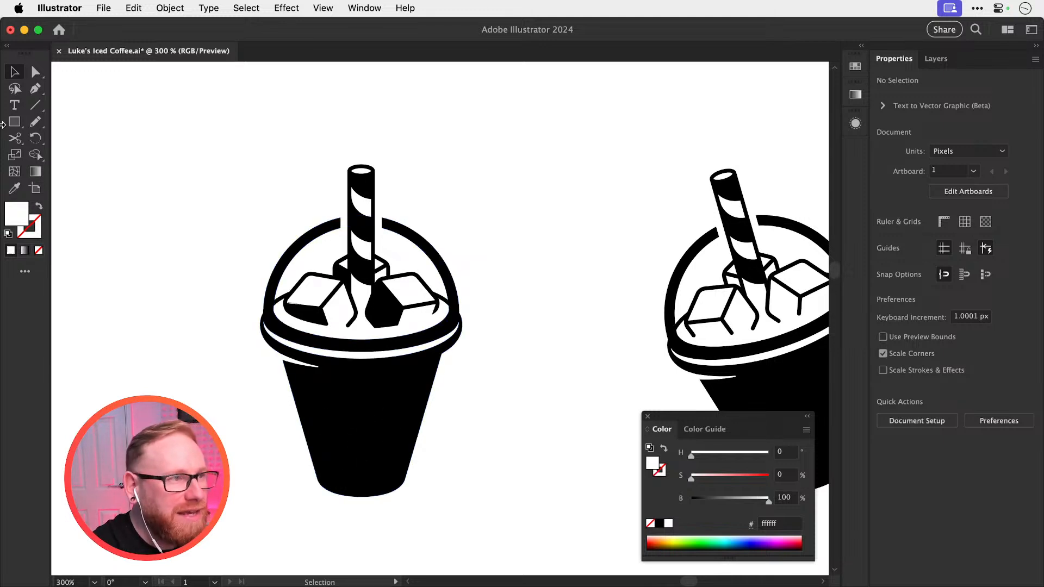
key("l")
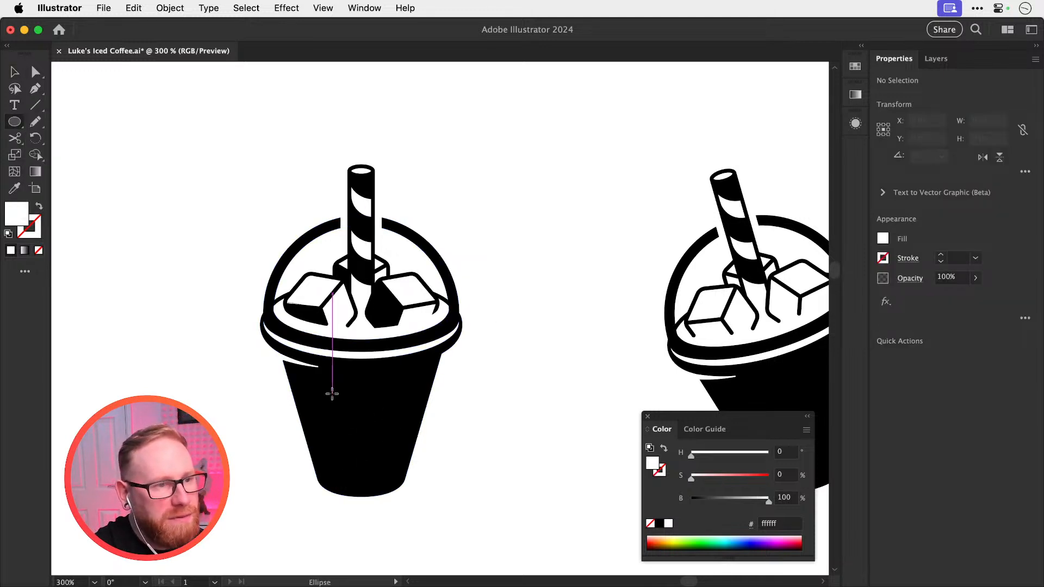
left_click_drag(332, 393, 373, 443)
key("v")
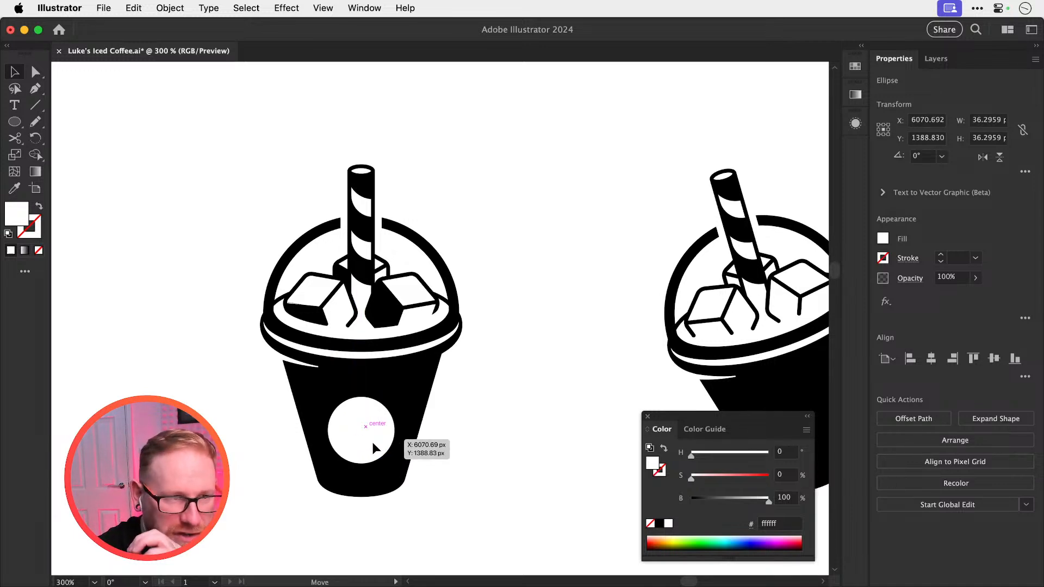
left_click_drag(373, 442, 372, 442)
Look through the earlier cup concepts on the artboard for a snowflake icon
key("a")
key("super+1")
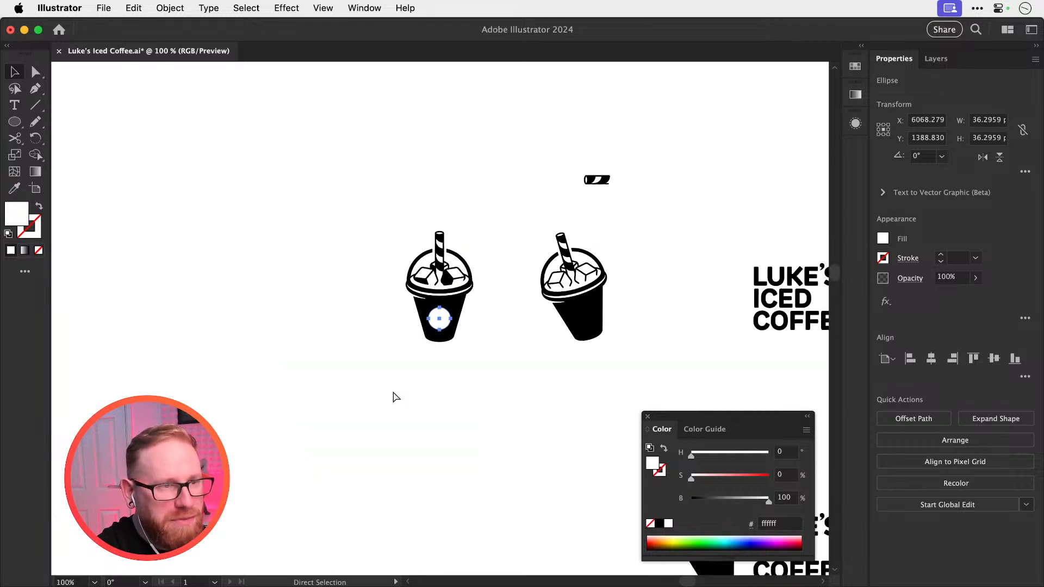
key("super+minus")
key("super+minus")
left_click(393, 393)
key("super+minus")
key("super+minus")
key("space")
left_click_drag(400, 391, 497, 225)
left_click_drag(434, 415, 461, 218)
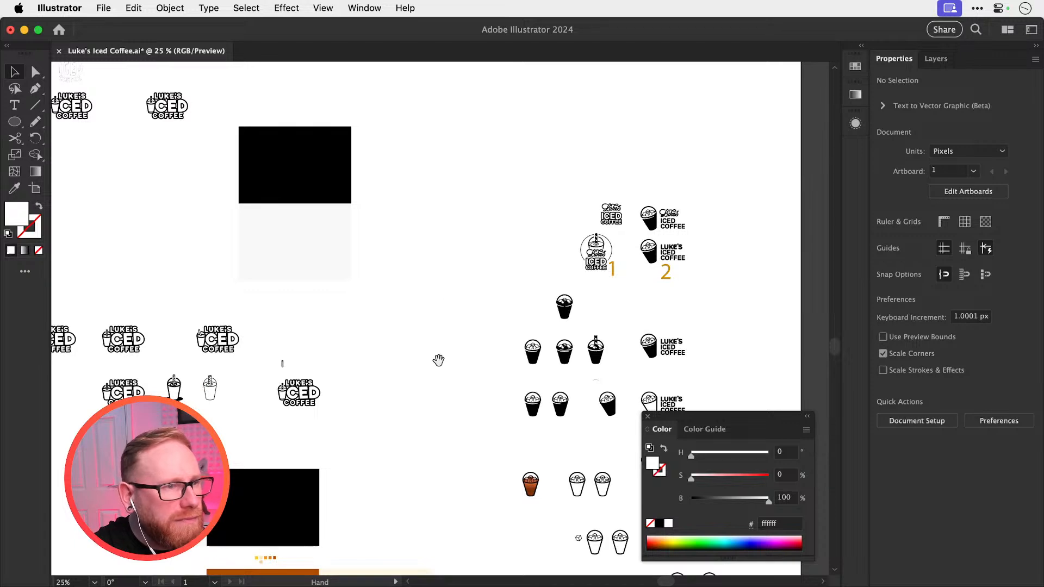
scroll(450, 394, "down", 10)
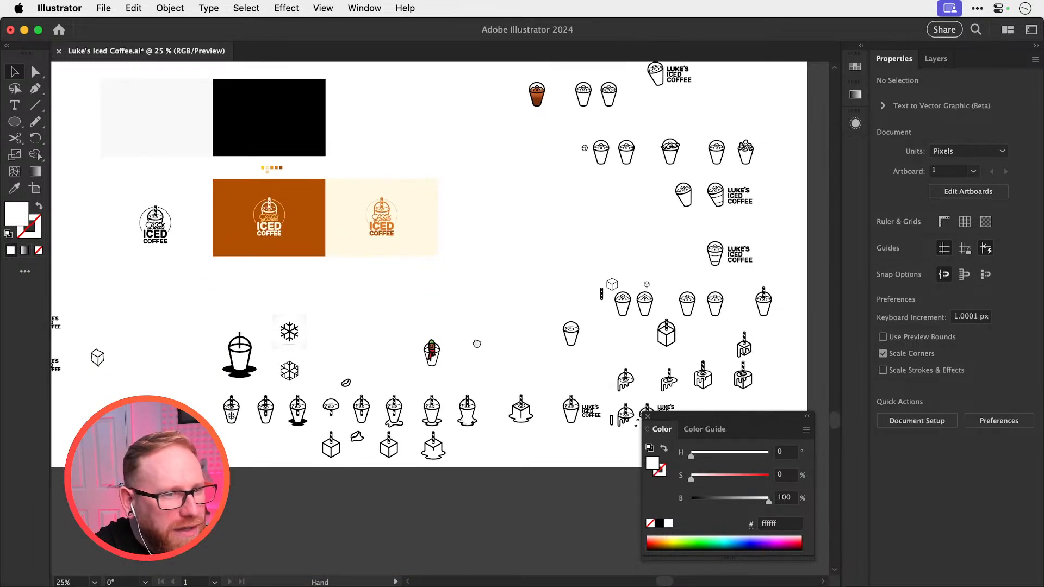
left_click_drag(471, 341, 252, 361)
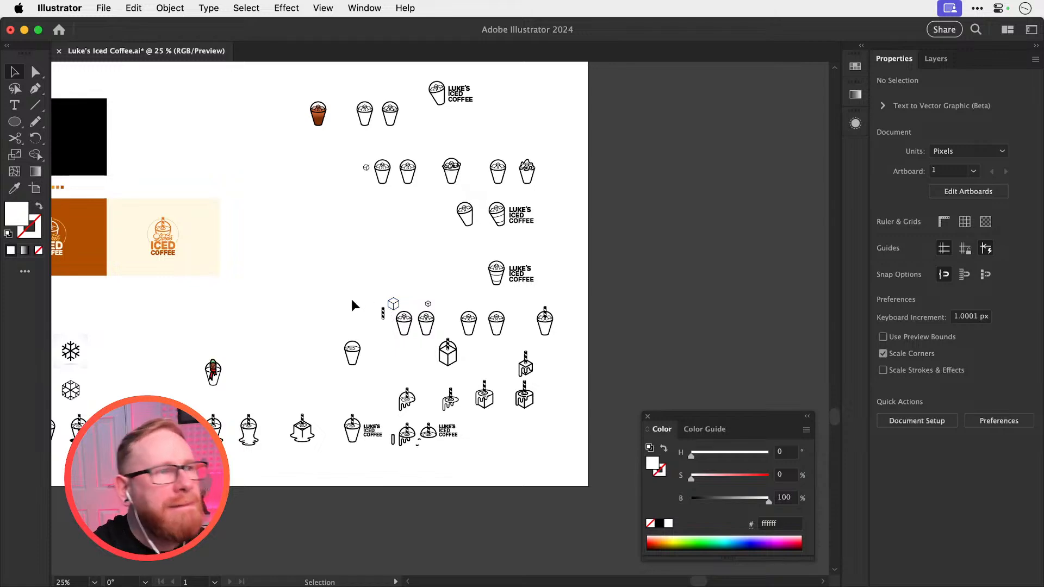
left_click_drag(253, 334, 567, 288)
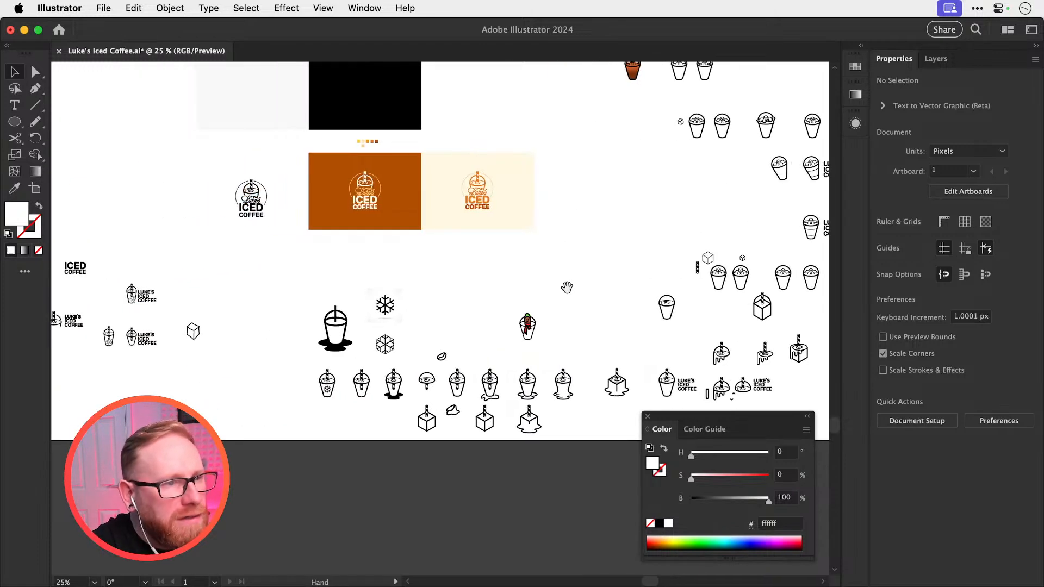
Copy the snowflake group from the body of the outlined cup concept
key("z")
left_click_drag(326, 384, 780, 496)
key("v")
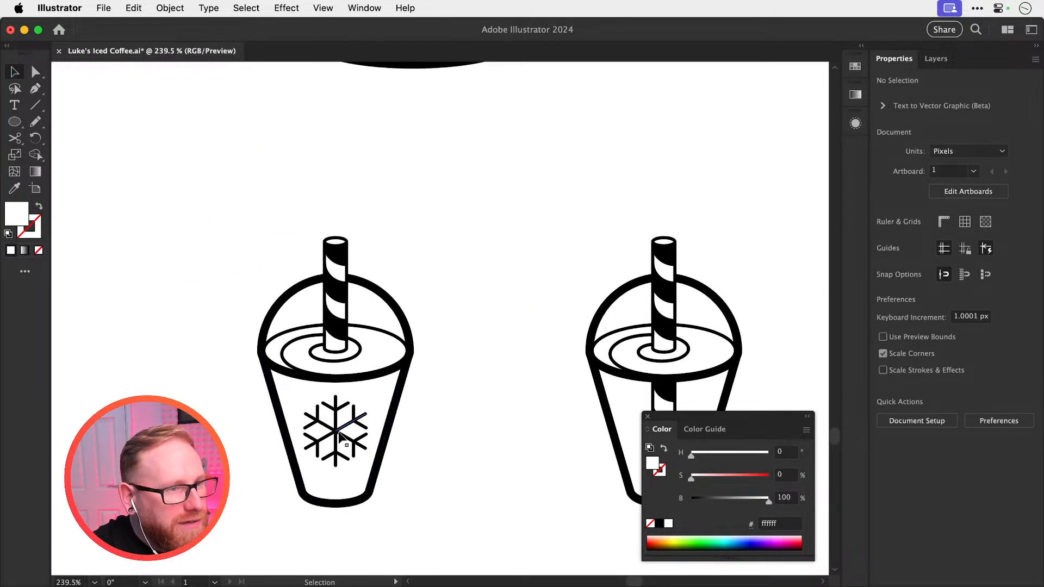
left_click(348, 436)
Return to the upright black cup with the white circle and paste the snowflake there
key("super+minus")
key("super+minus")
key("super+minus")
key("super+minus")
key("super+minus")
key("super+minus")
key("super+minus")
key("super+minus")
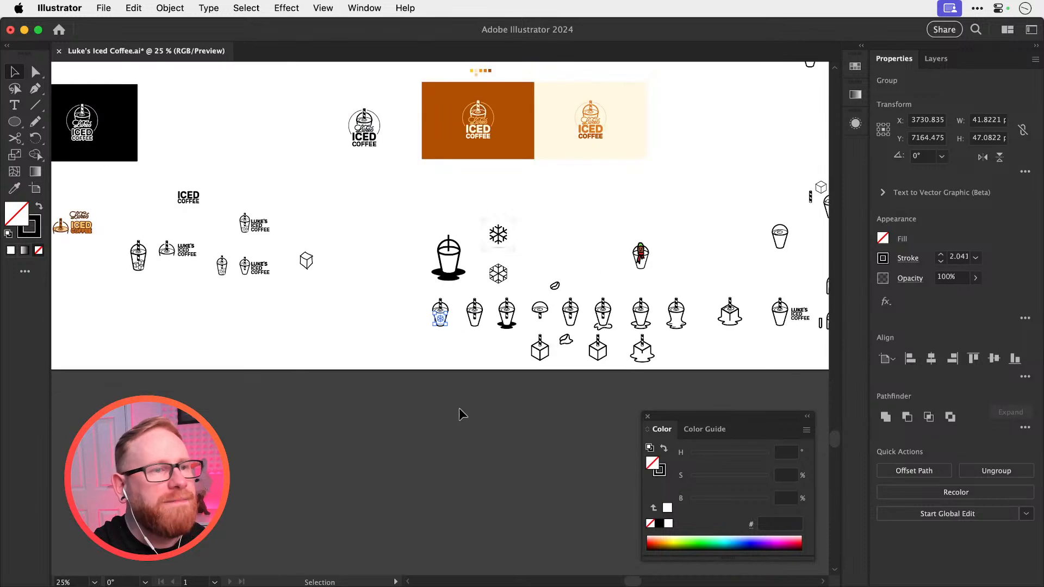
left_click_drag(593, 184, 478, 556)
left_click_drag(647, 314, 478, 502)
left_click_drag(634, 214, 518, 462)
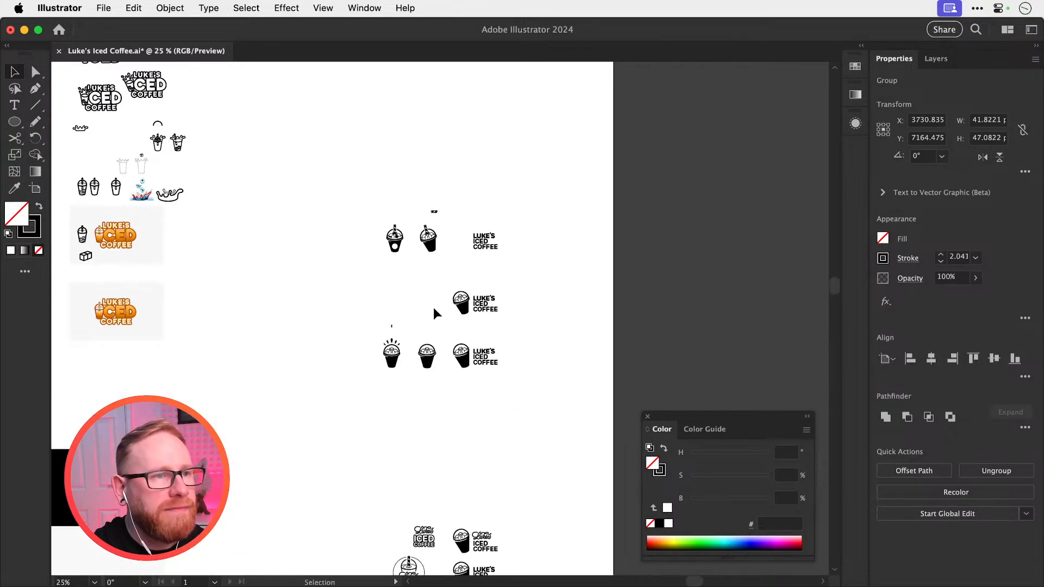
key("z")
left_click_drag(391, 232, 590, 409)
key("v")
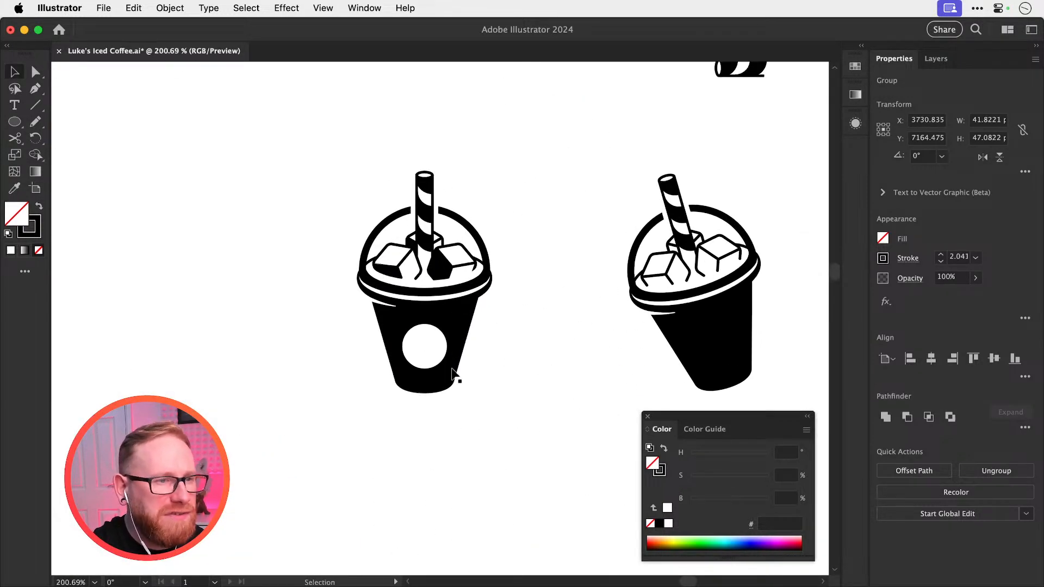
key("super+v")
Shrink the snowflake, centre it in the cup's white circle, and enlarge the circle to about 41 px
key("z")
left_click_drag(432, 316, 550, 427)
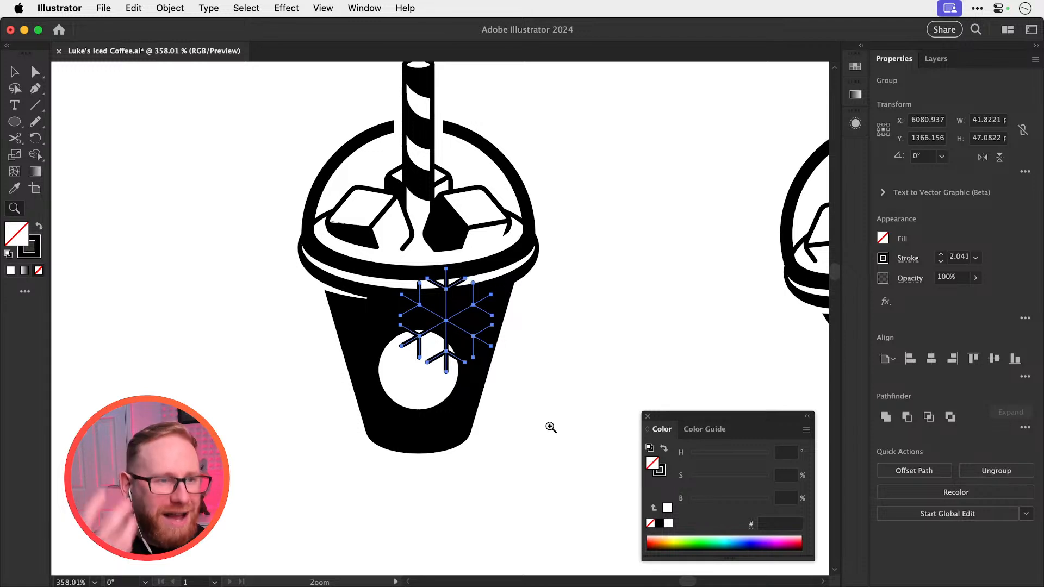
key("v")
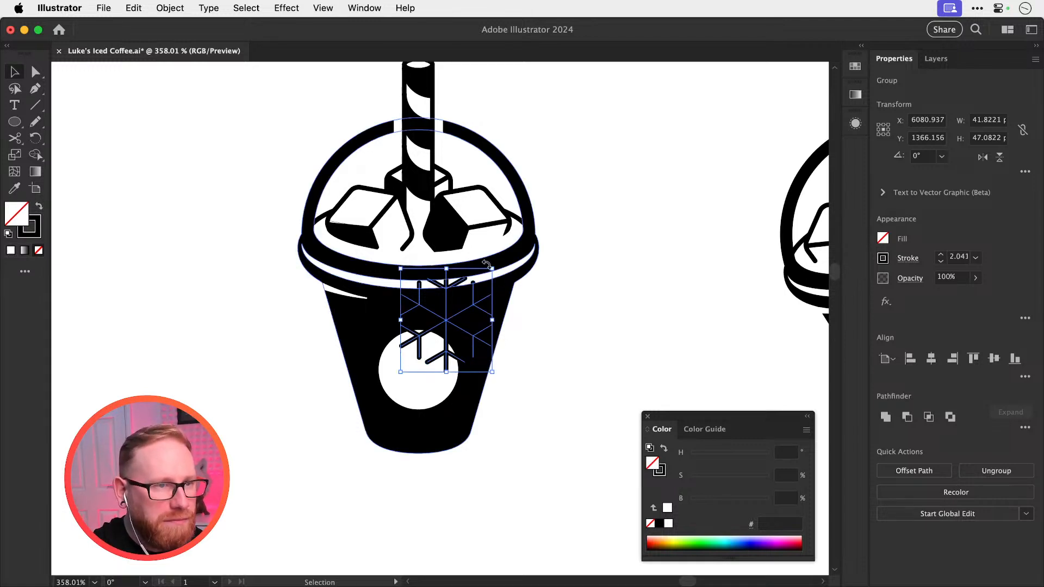
left_click_drag(491, 269, 419, 371)
left_click(426, 397)
left_click(598, 386)
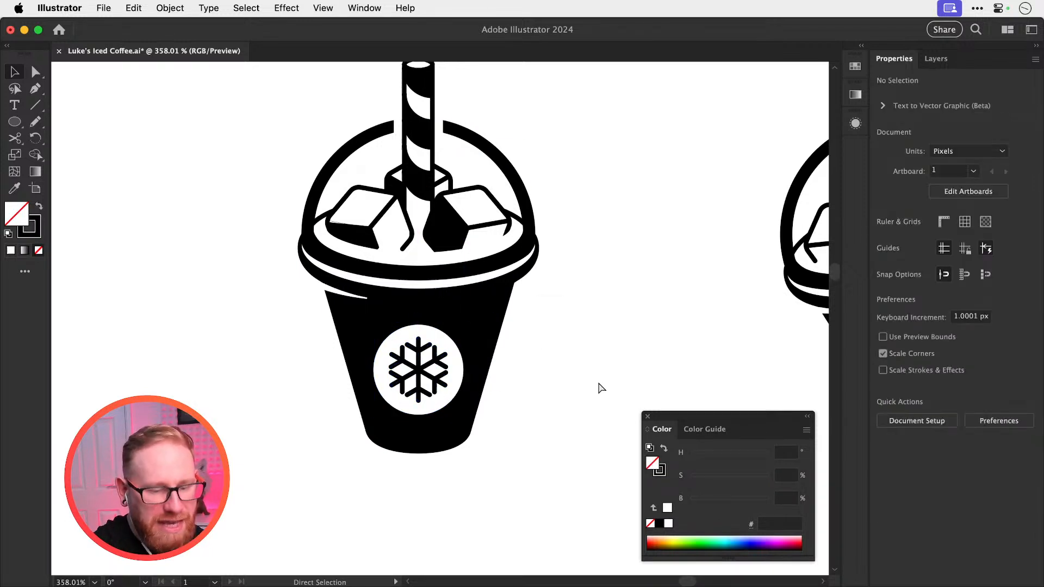
Duplicate the complete snowflake cup twice to its left to form a row of three upright cups
key("super+1")
left_click_drag(361, 228, 478, 377)
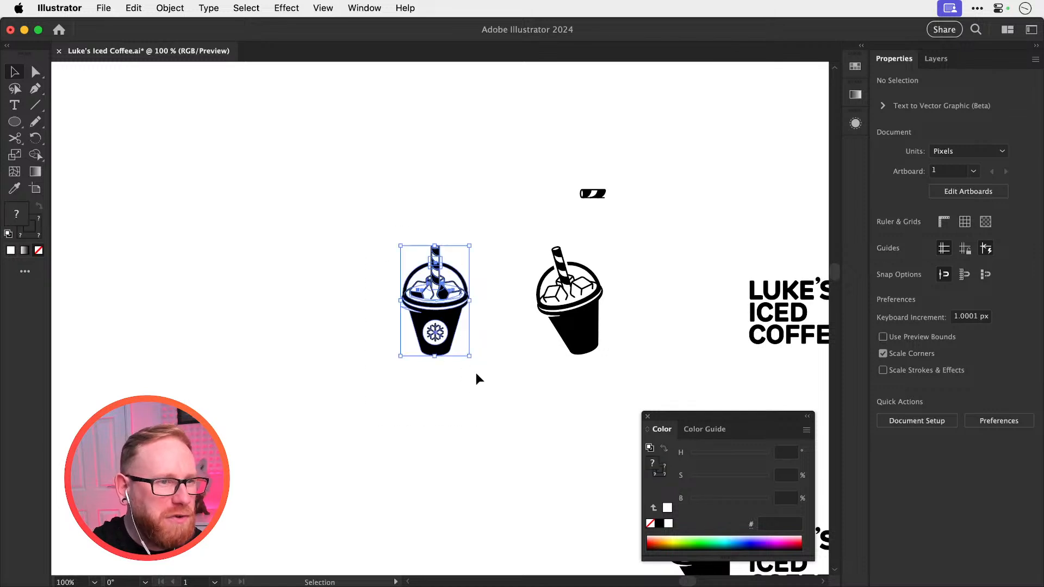
left_click_drag(454, 320, 256, 316)
left_click(303, 261)
left_click_drag(310, 262, 323, 265)
Remove the snowflake from the middle cup, and both the snowflake and the white circle from the leftmost cup
left_click_drag(296, 320, 461, 379)
left_click(445, 369)
key("Delete")
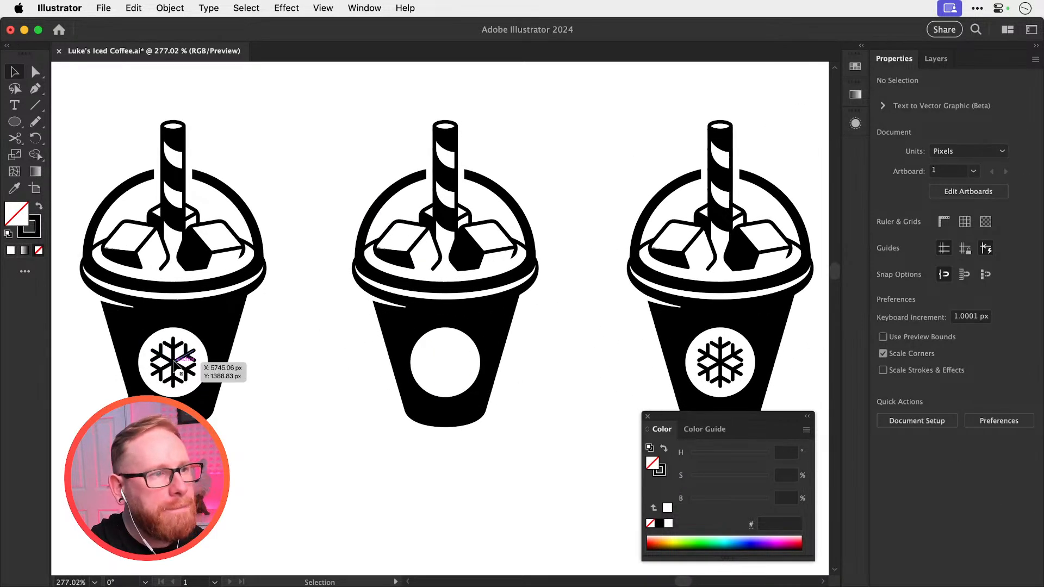
left_click(172, 362)
key("Delete")
left_click_drag(455, 340, 437, 354)
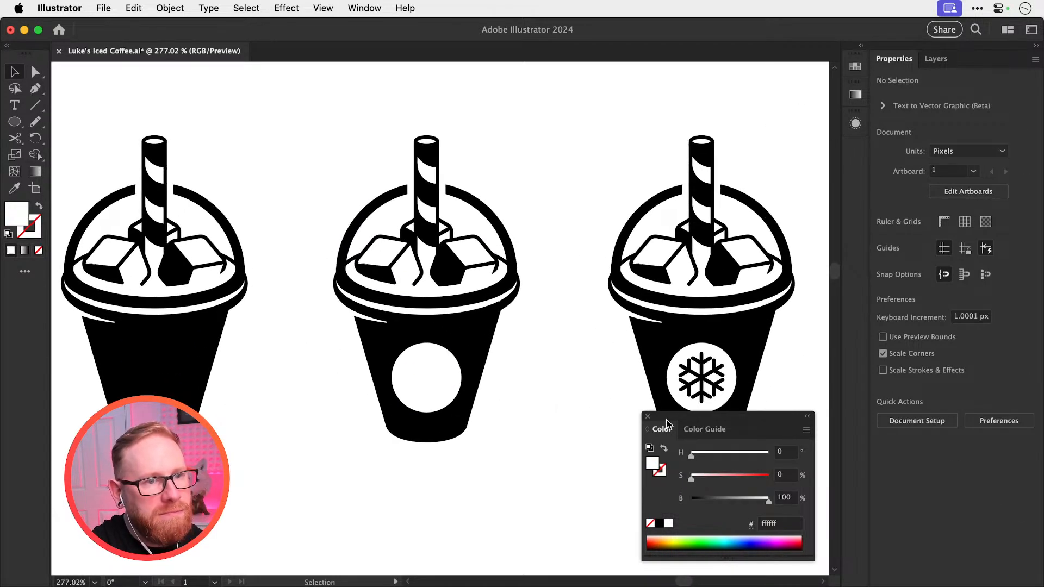
Close the floating colour controls and save the document
left_click(647, 416)
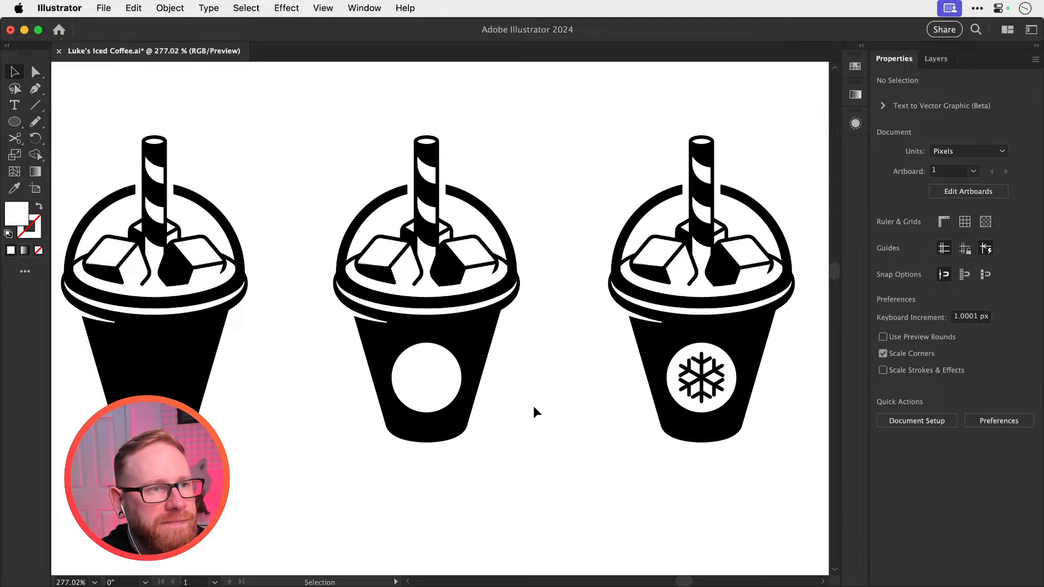
key("super+s")
scroll(533, 410, "up", 2)
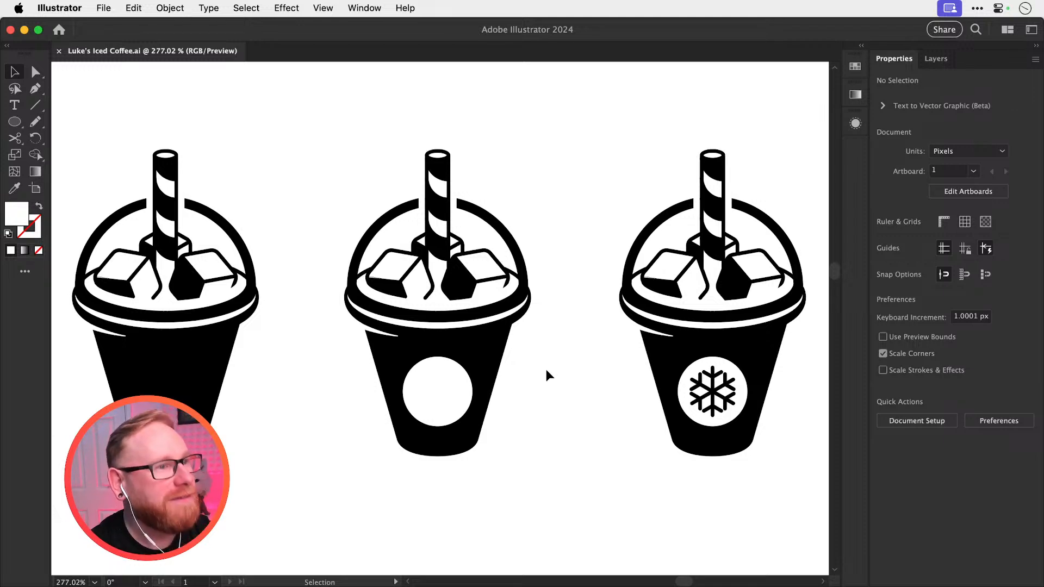
left_click(421, 252)
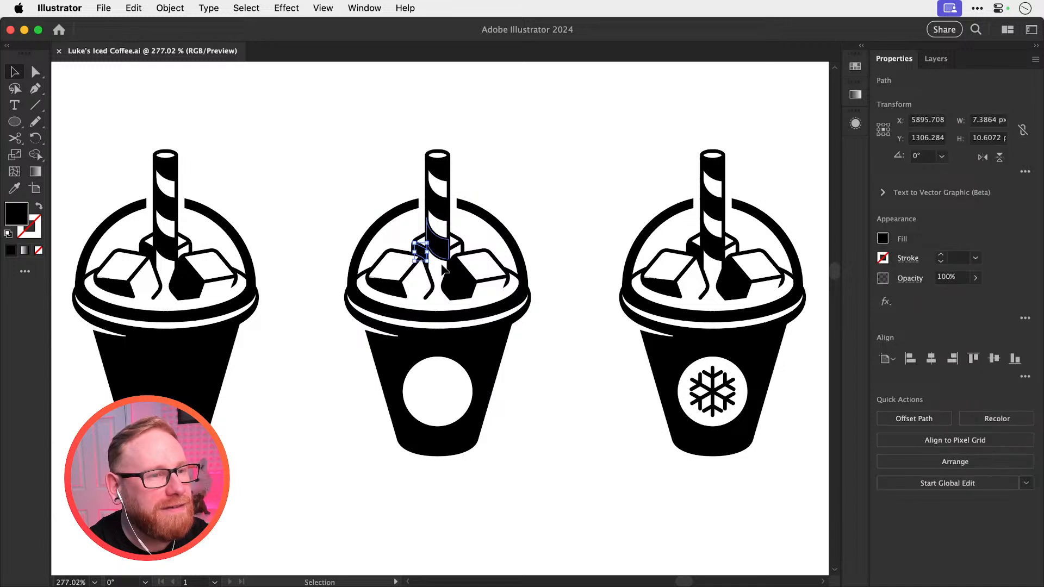
left_click(577, 242)
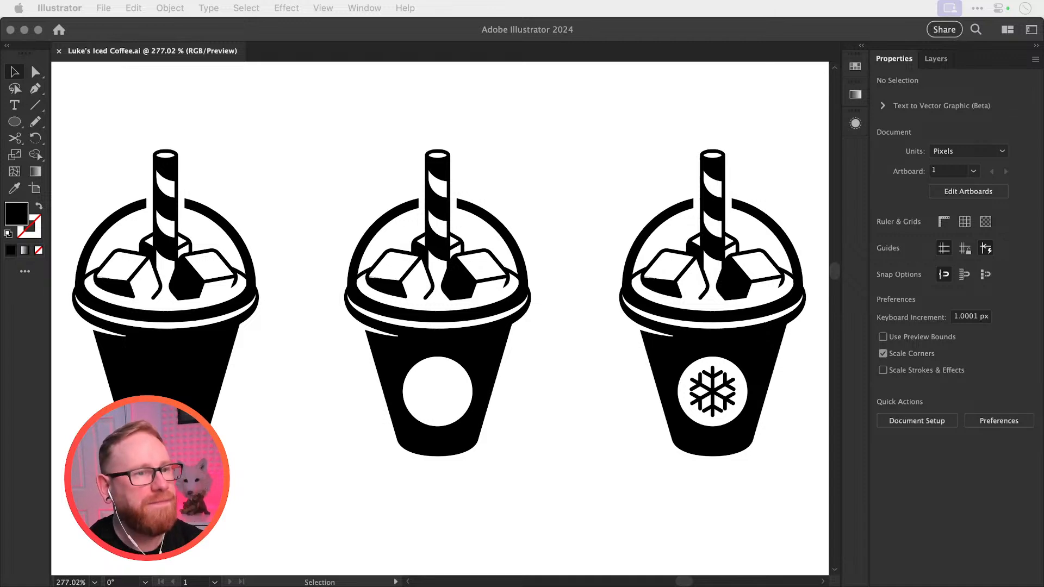
left_click(300, 151)
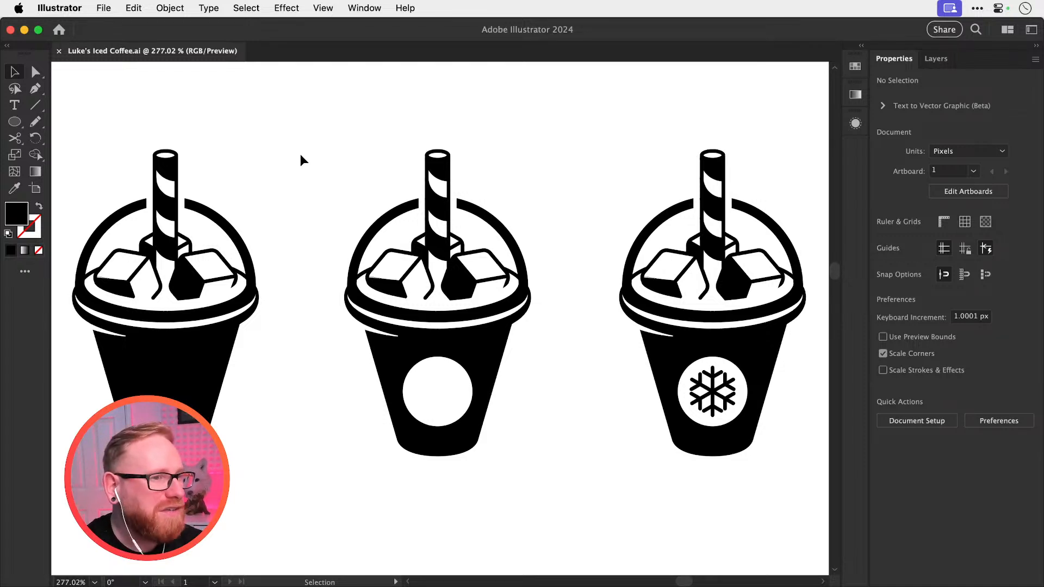
scroll(566, 390, "up", 1)
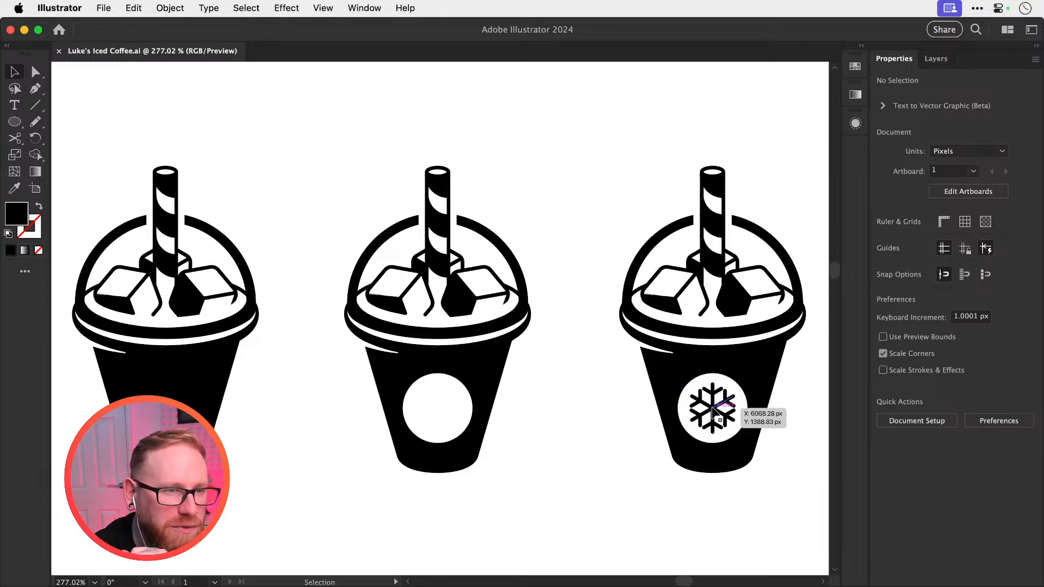
Try a 3 pt white outline without fill on the middle cup's circle, and restore its solid white fill
scroll(588, 356, "left", 5)
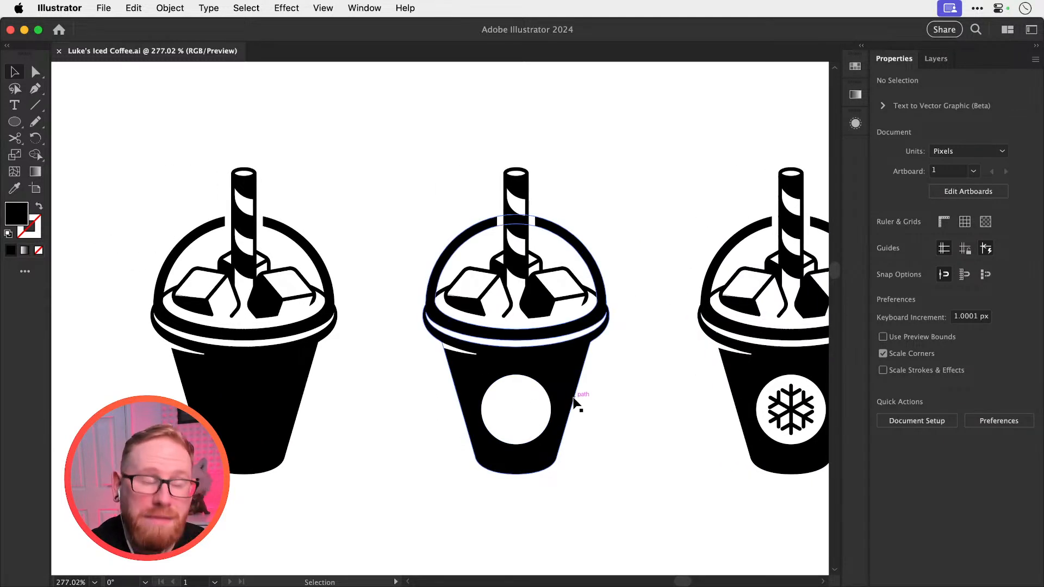
left_click(531, 389)
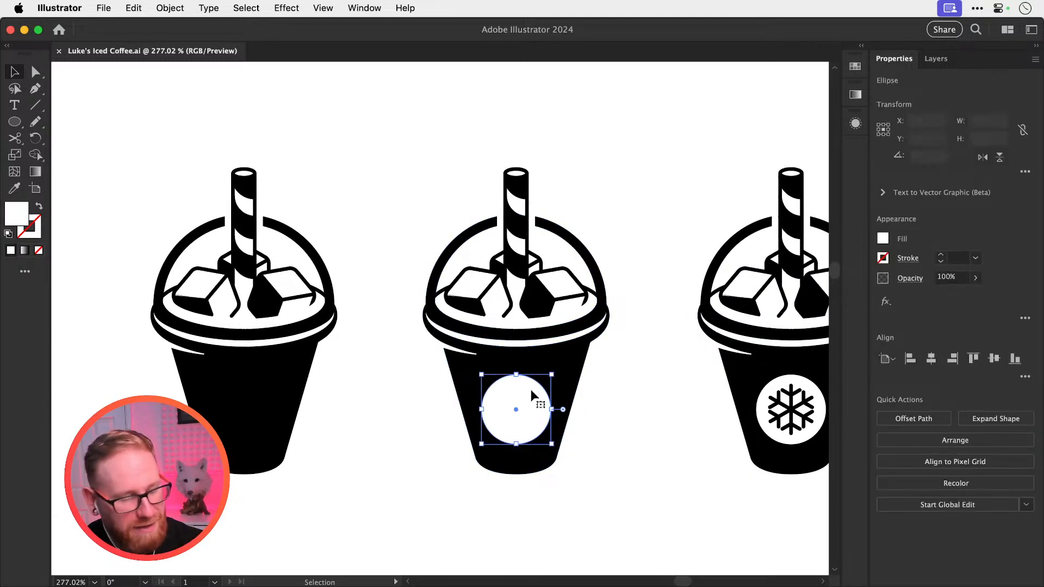
key("shift+x")
left_click(940, 254)
left_click(940, 254)
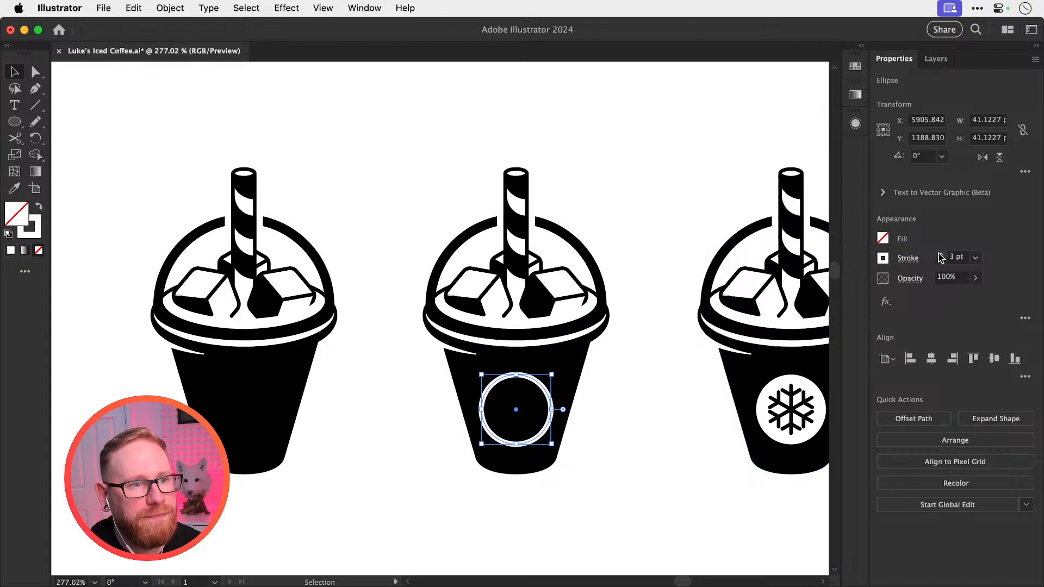
left_click(641, 472)
left_click(551, 408)
key("shift+x")
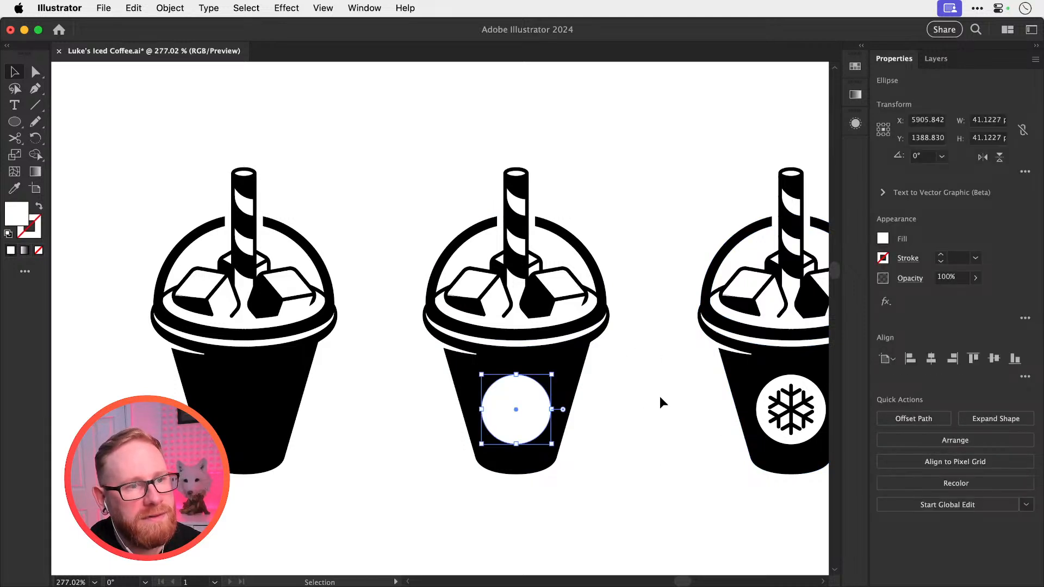
left_click(660, 397)
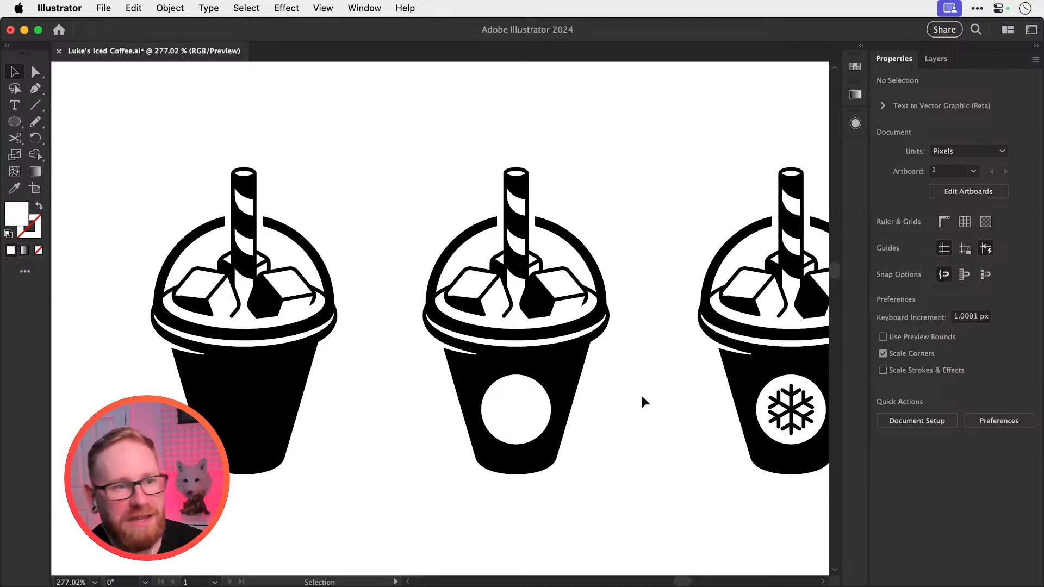
Examine the path edges and anchor points of the middle cup's left ice cube in outline and preview modes
key("super+1")
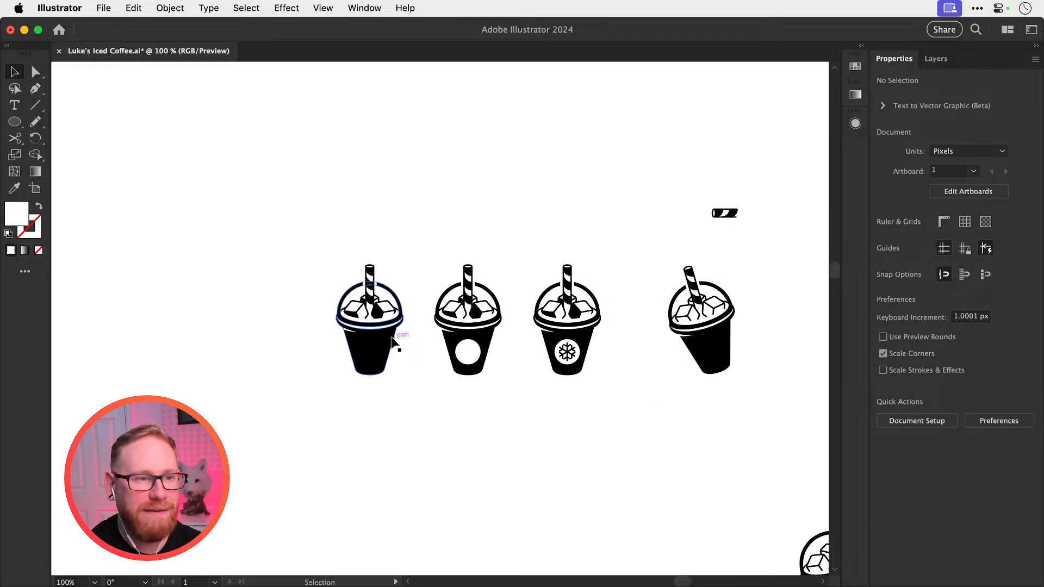
key("z")
left_click_drag(477, 362, 680, 497)
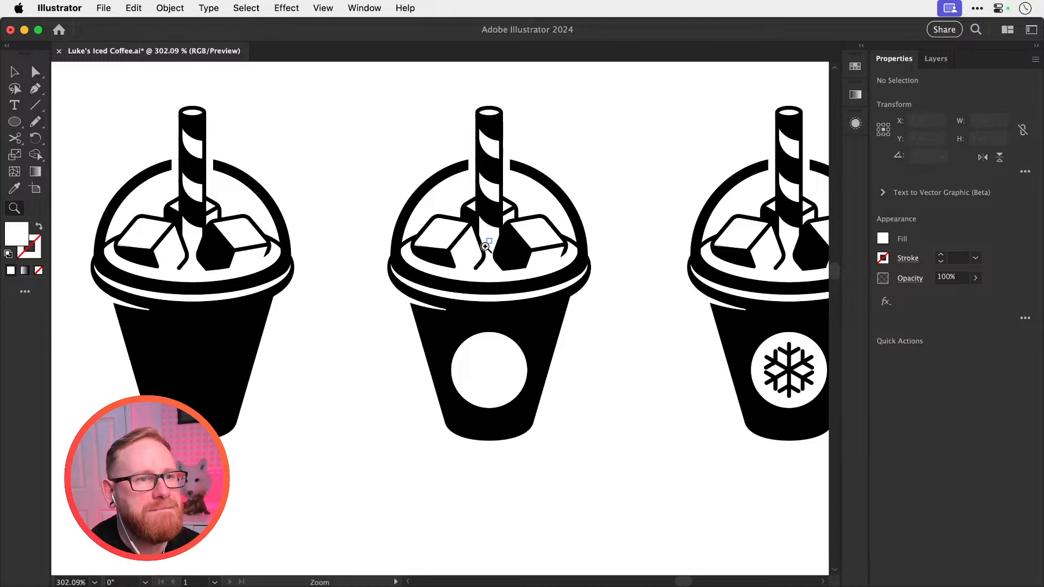
left_click_drag(420, 236, 593, 337)
left_click_drag(394, 315, 533, 286)
key("v")
key("super+y")
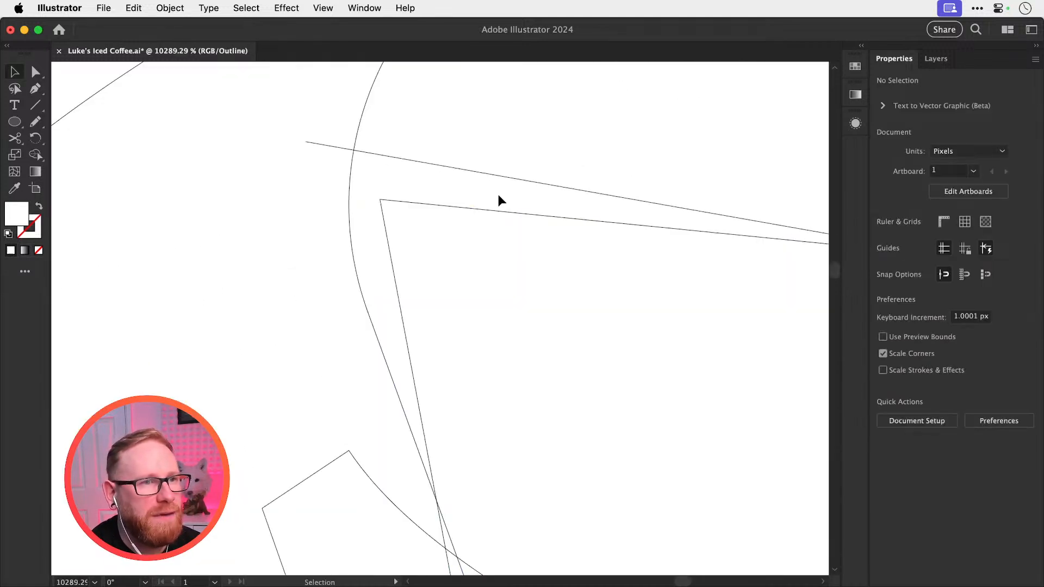
left_click_drag(493, 221, 436, 345)
key("super+y")
key("a")
left_click(430, 303)
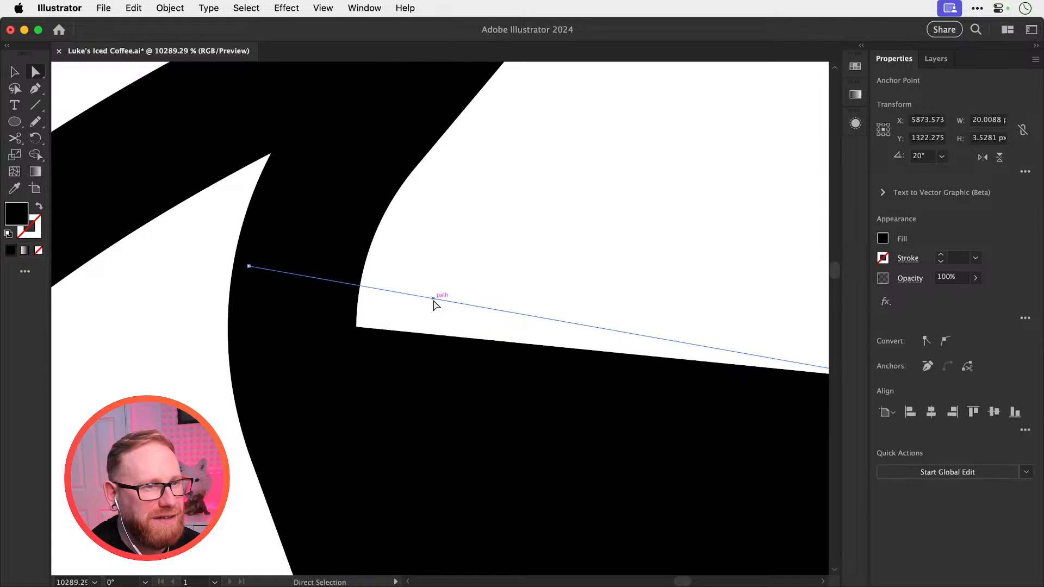
key("super+minus")
key("super+minus")
key("super+minus")
key("super+minus")
key("super+minus")
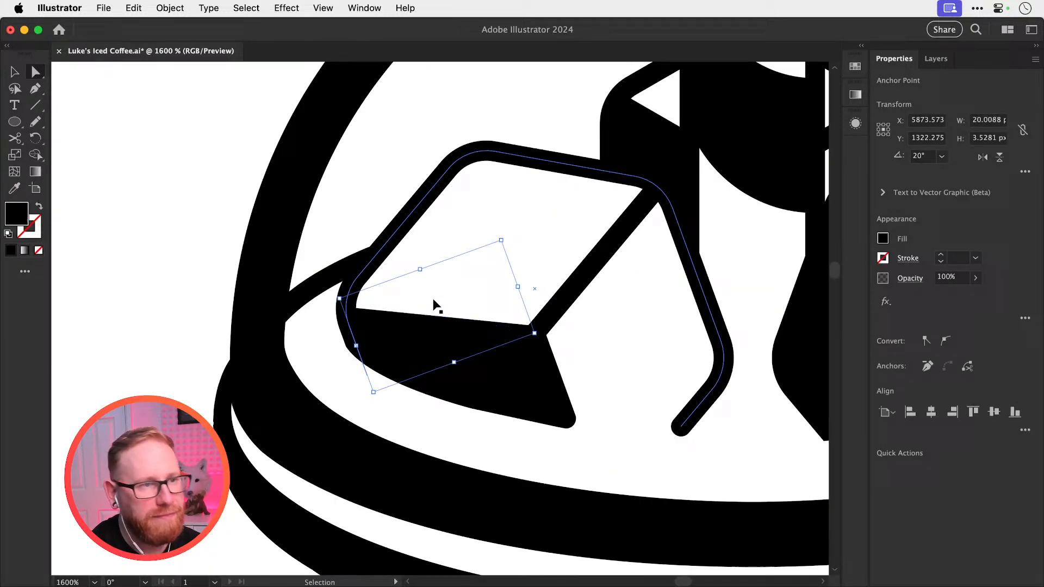
left_click(622, 391)
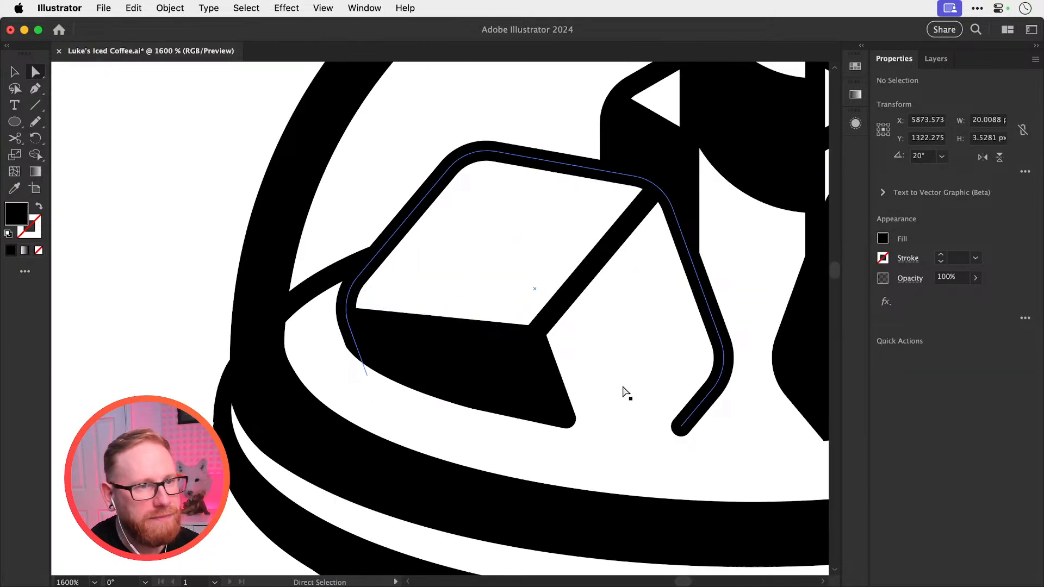
Place the cup with the plain white circle beside the LUKE'S ICED COFFEE lettering and save the document
key("super+minus")
key("super+minus")
key("super+minus")
key("super+minus")
key("super+minus")
key("super+minus")
key("super+minus")
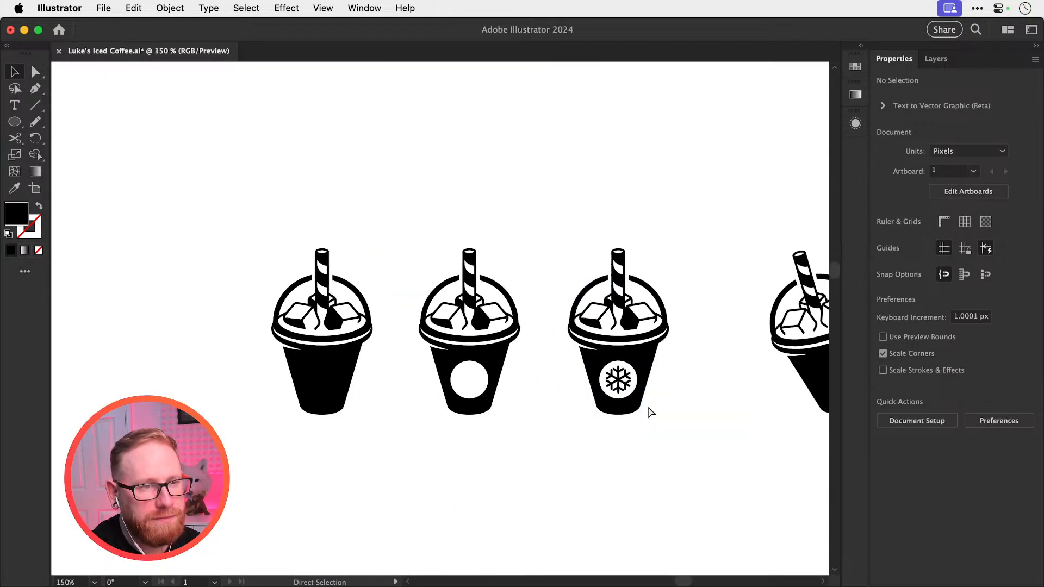
key("v")
left_click_drag(560, 172, 668, 489)
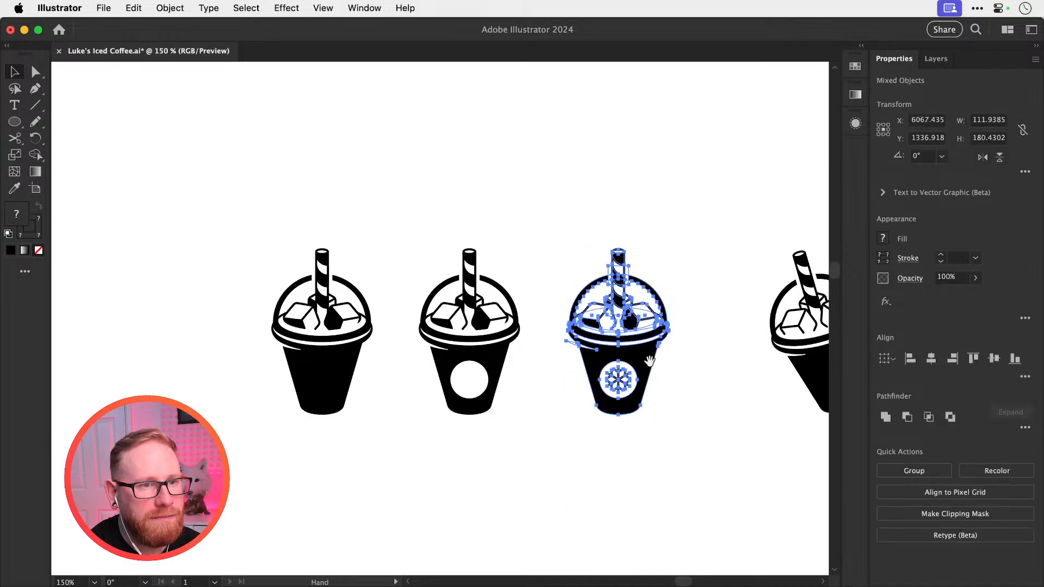
key("super+minus")
key("super+minus")
left_click_drag(354, 276, 351, 461)
left_click_drag(330, 415, 531, 213)
left_click_drag(624, 430, 533, 302)
key("super+s")
Try moving the LUKE'S lettering up and swapping its fill and stroke, and undo both changes
key("z")
left_click_drag(473, 279, 713, 433)
key("v")
left_click(600, 287)
left_click_drag(593, 321, 579, 263)
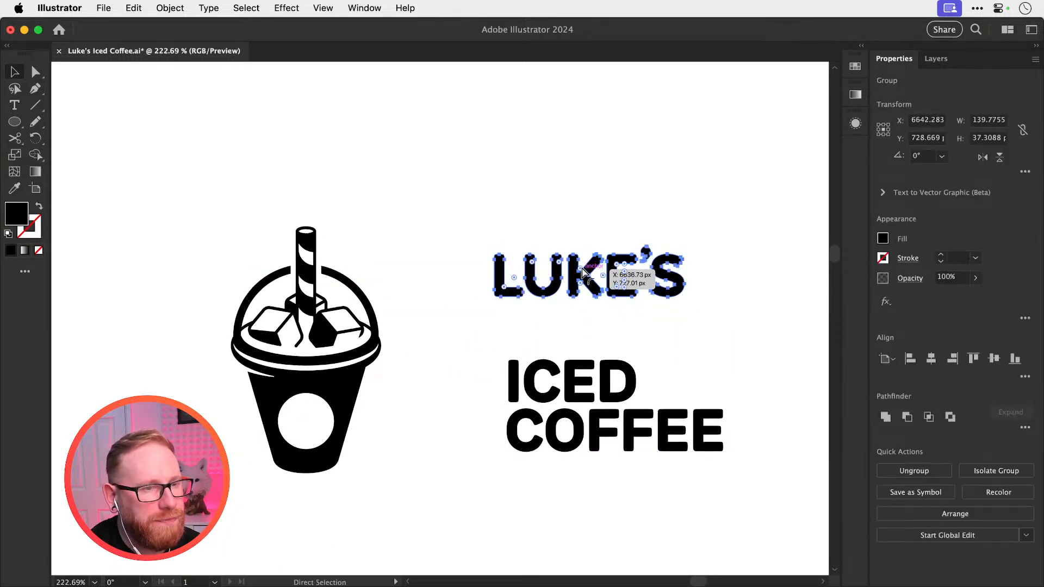
key("super+z")
key("shift+x")
left_click(594, 230)
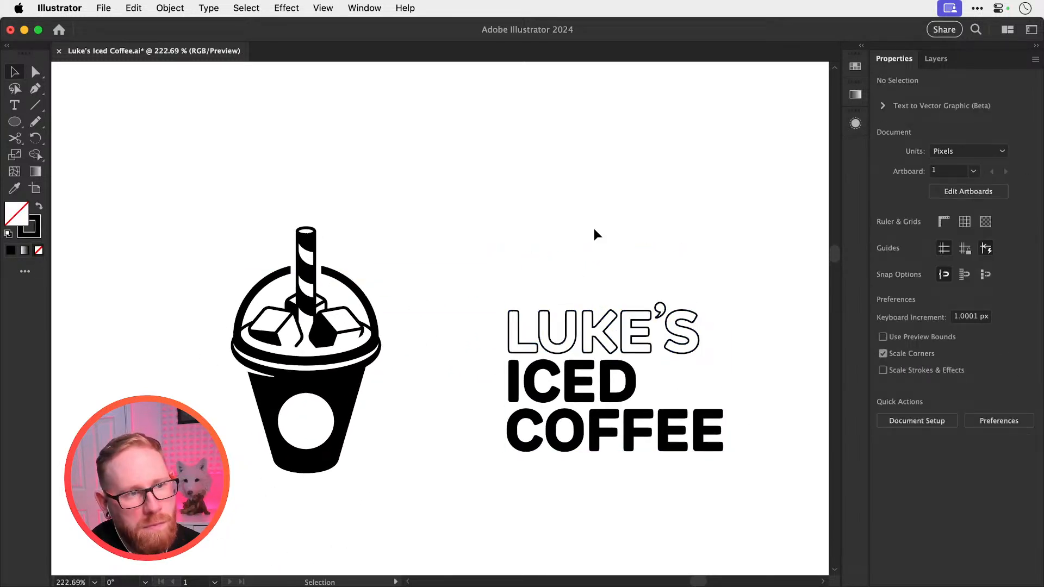
key("super+z")
left_click(480, 375)
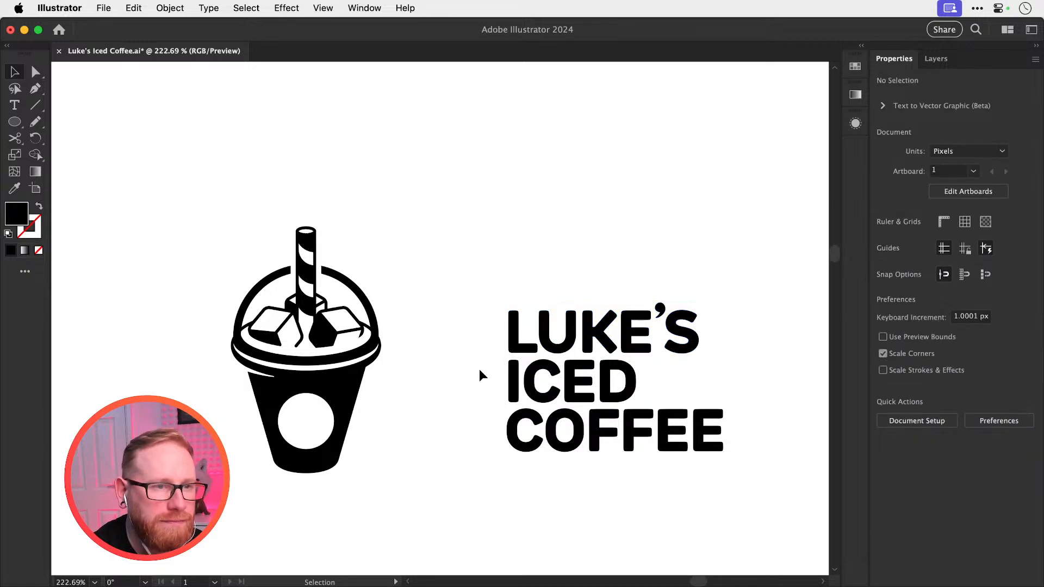
Duplicate the ICED COFFEE text straight up into the empty space above the original lettering
left_click_drag(491, 388, 678, 489)
scroll(560, 477, "up", 3)
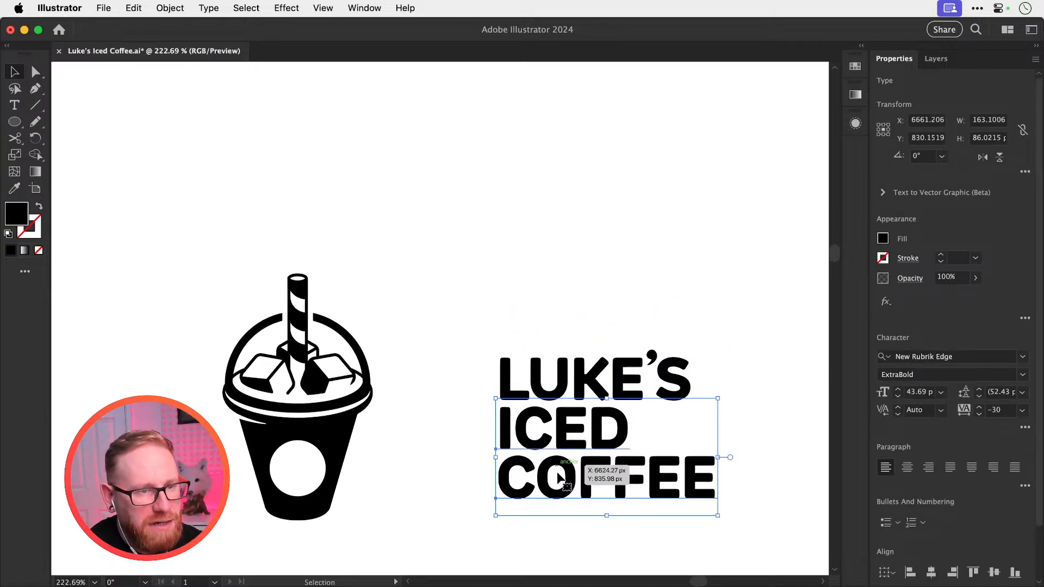
left_click_drag(560, 478, 560, 216)
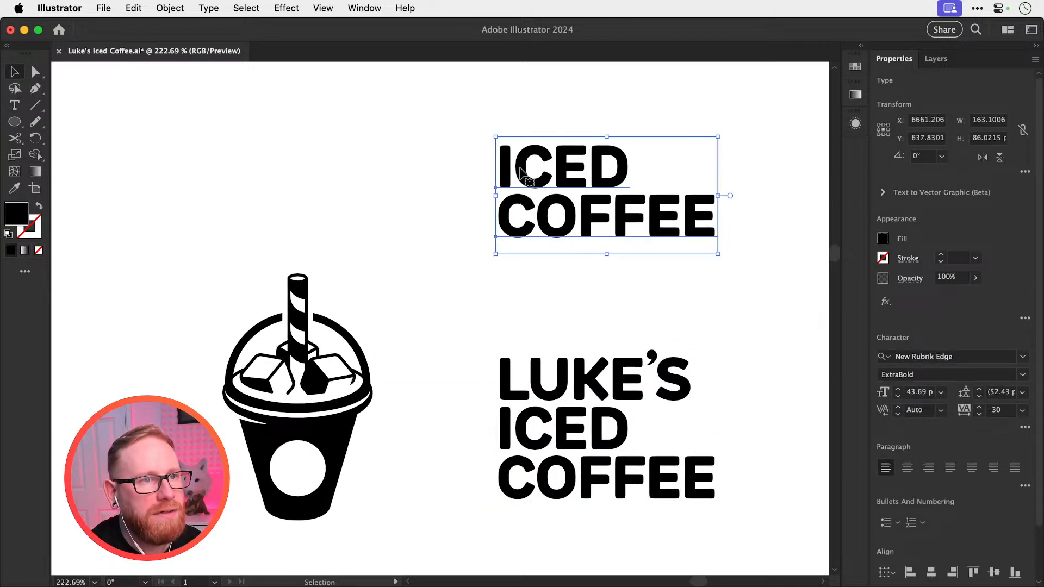
left_click(508, 121)
scroll(549, 205, "up", 2)
Add a separate text line reading LUKE'S in matching type above the ICED COFFEE copy
left_click_drag(552, 205, 555, 152)
double_click(556, 148)
type("Lu")
key("BackSpace")
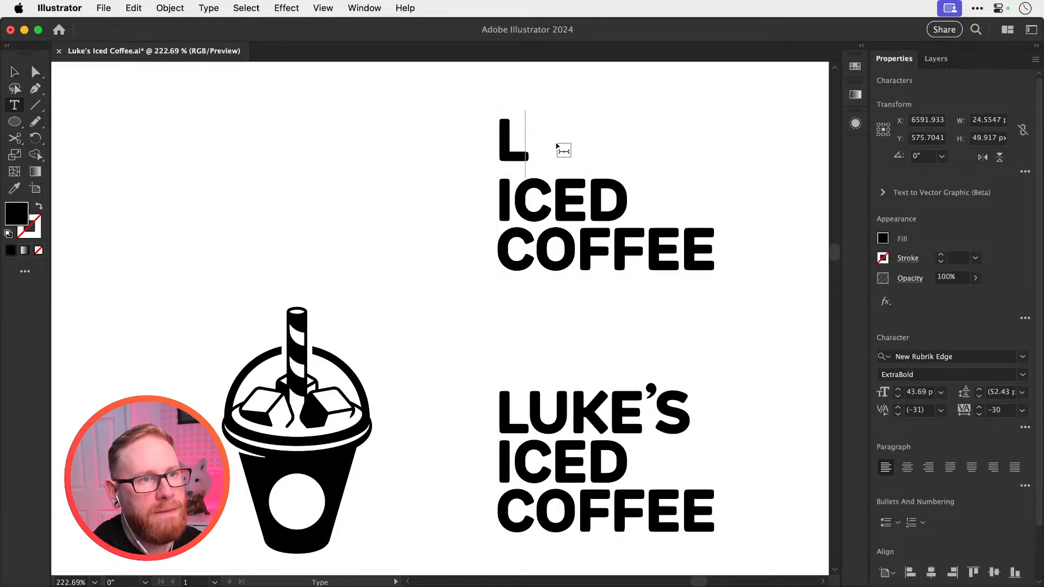
type("UKE's")
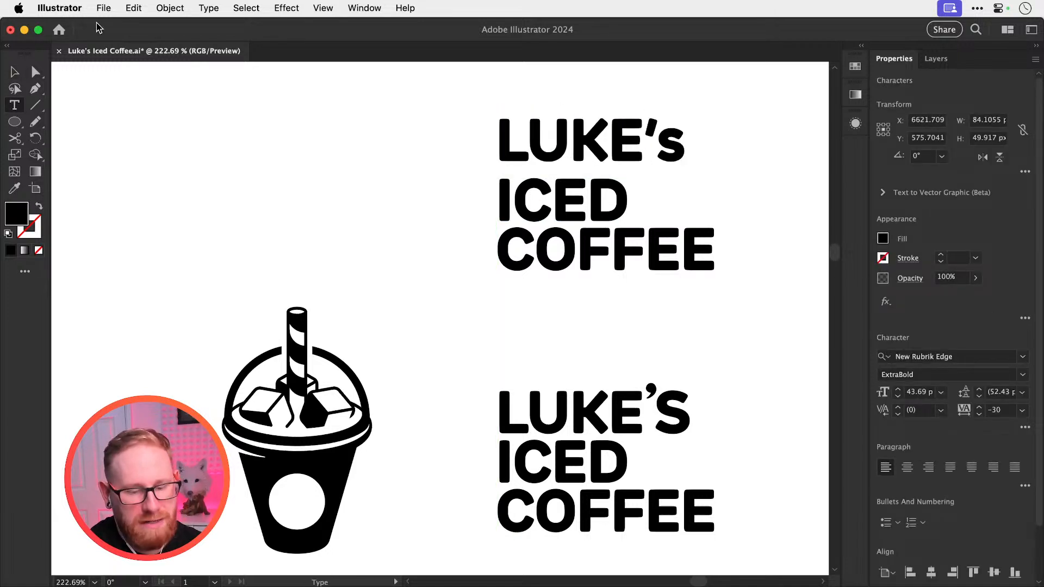
key("BackSpace")
type("S")
key("Escape")
Move the new LUKE'S line down so it sits closely above ICED
key("z")
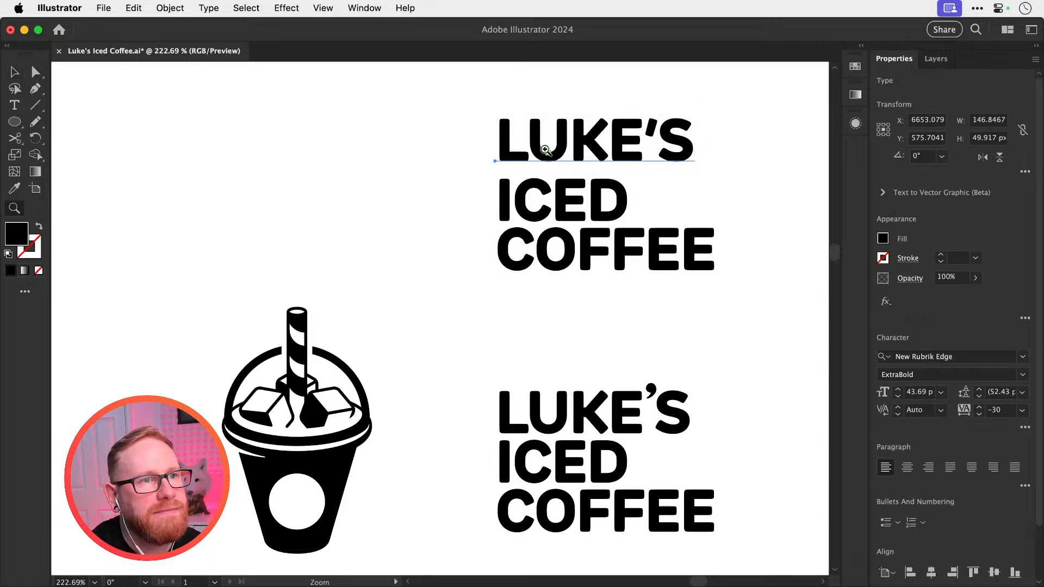
left_click_drag(545, 149, 609, 159)
key("v")
left_click_drag(605, 118, 603, 144)
key("super+shift+a")
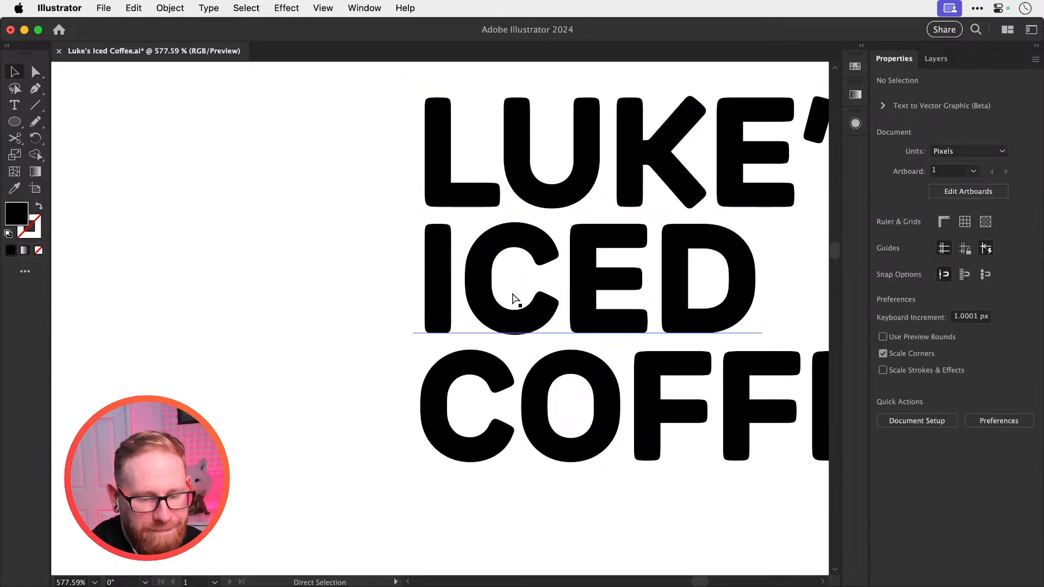
Try Rosario Bold and several fonts preceding it in the font list on the whole three-line lettering copy
key("super+minus")
key("super+minus")
key("space")
left_click_drag(486, 309, 465, 341)
key("z")
left_click_drag(523, 355, 544, 355)
key("v")
left_click_drag(261, 190, 598, 466)
left_click(934, 356)
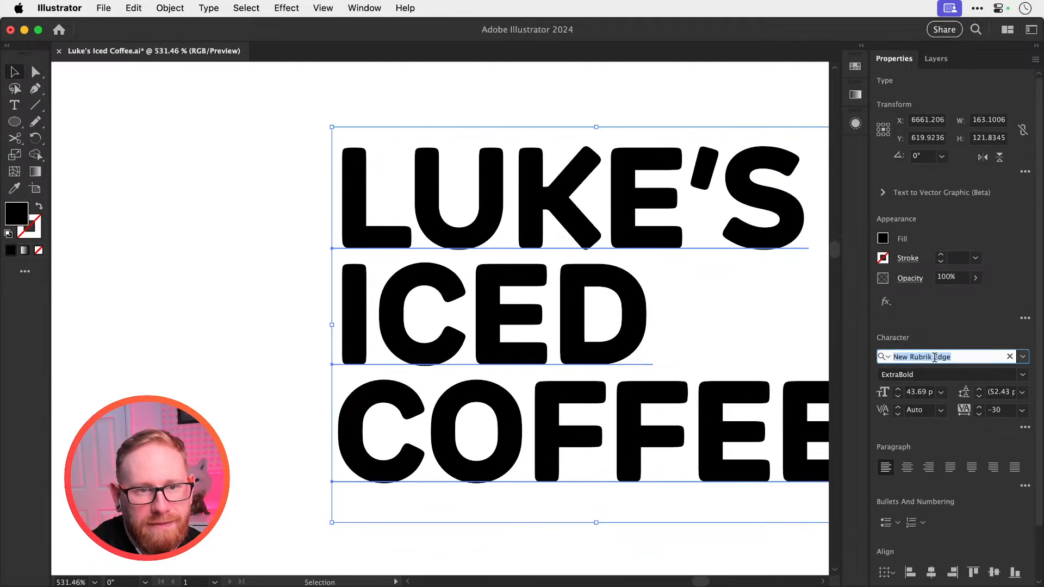
type("Rosario Bold")
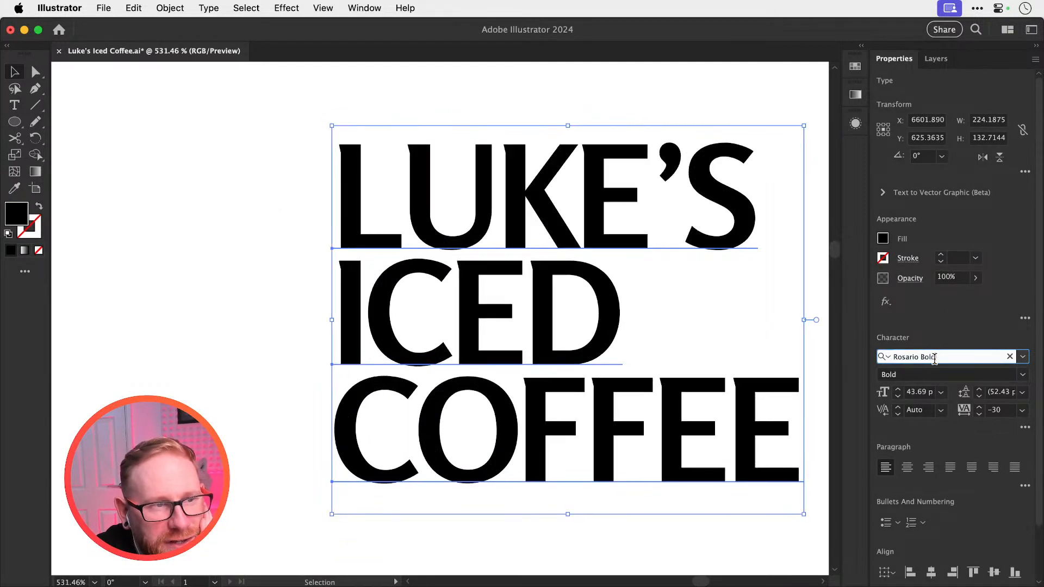
key("Up")
key("Up")
key("super+minus")
key("super+minus")
key("super+minus")
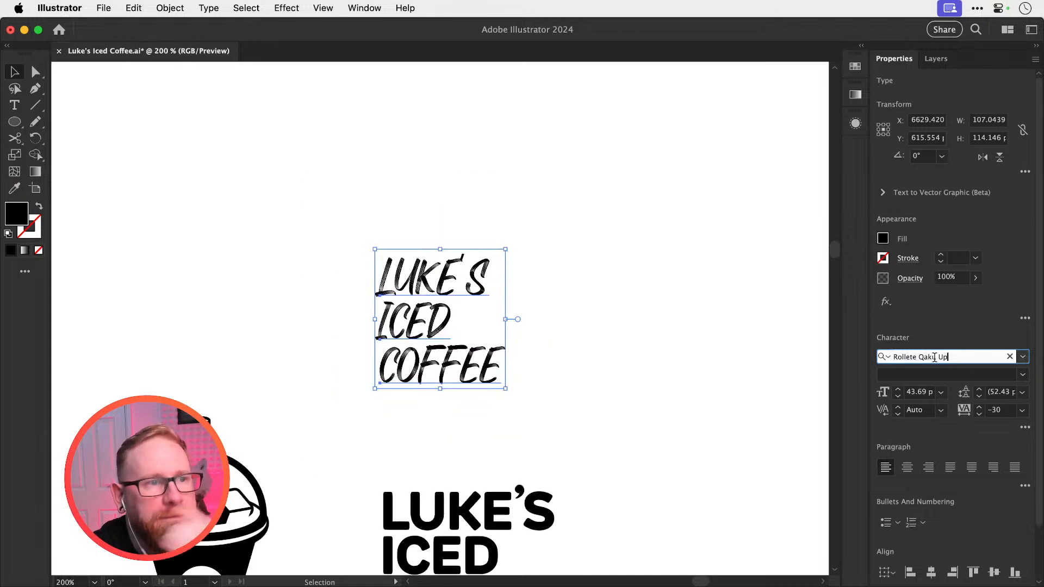
key("Up")
key("Up")
key("Up")
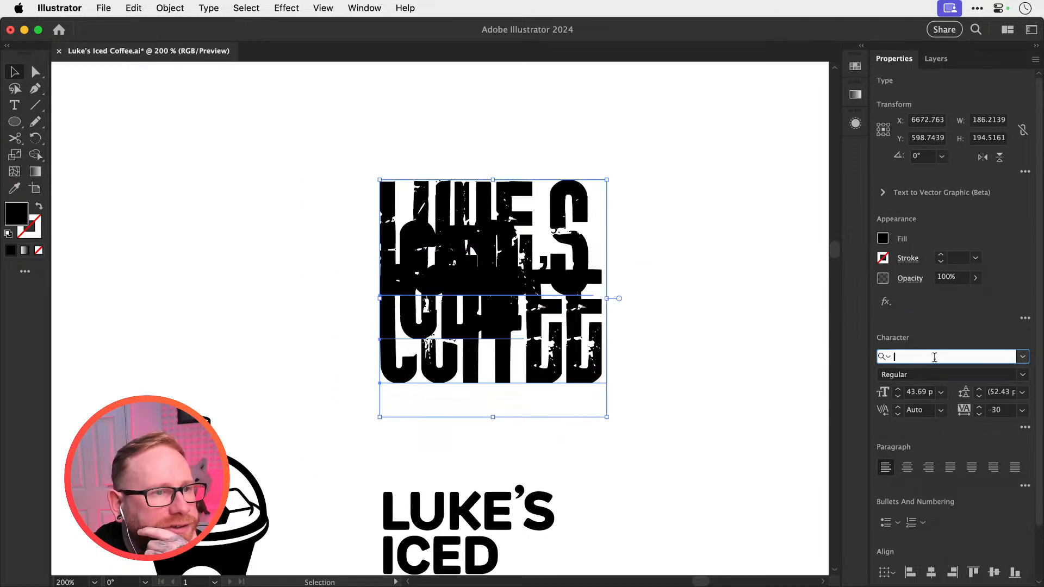
Try the Rockwell font on the lettering copy and compare it with the cup and original lettering
type("Rockwell")
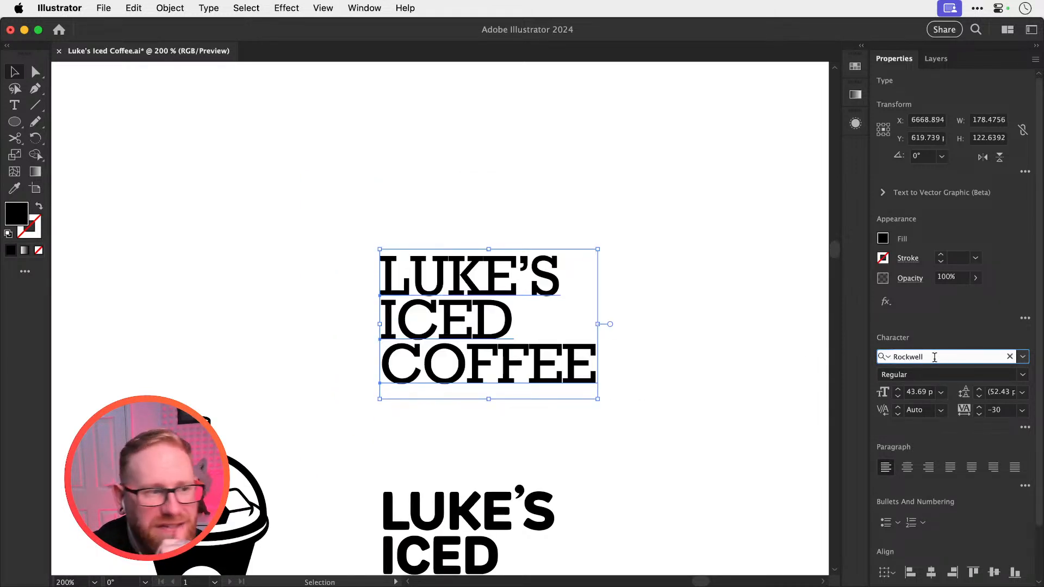
scroll(586, 443, "down", 5)
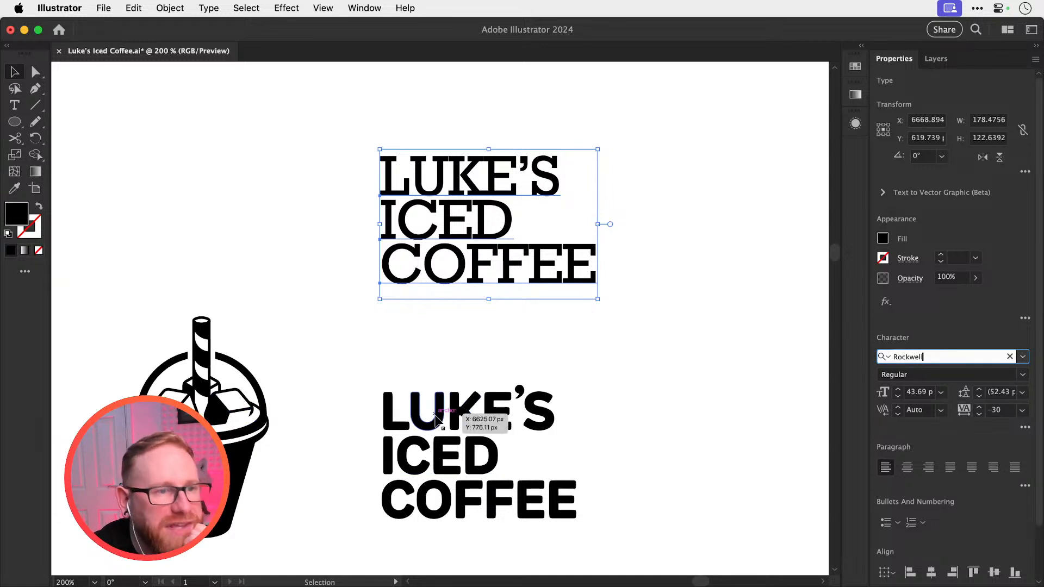
scroll(435, 419, "down", 2)
scroll(435, 419, "left", 3)
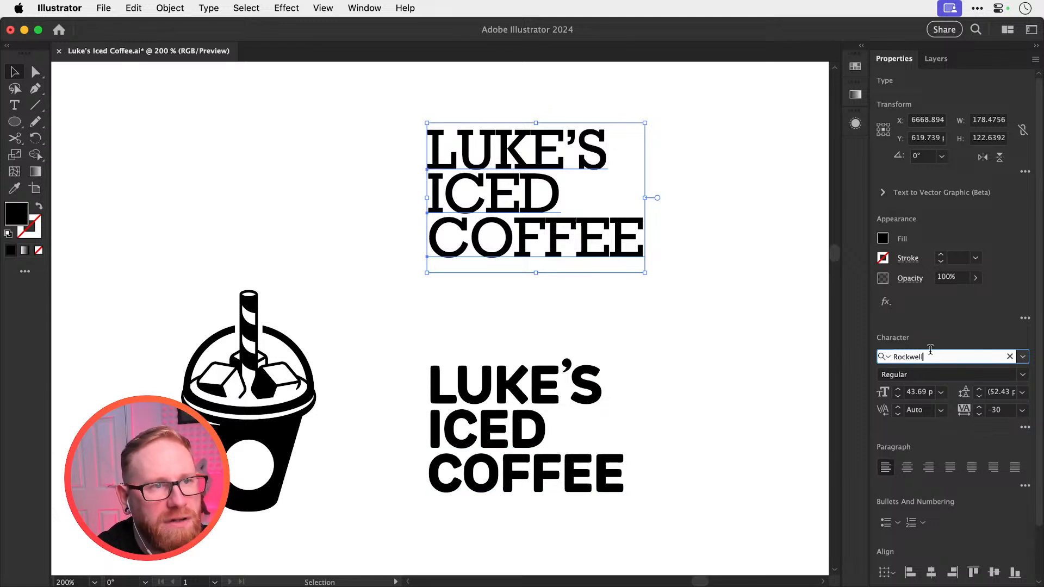
Browse further R fonts on the lettering copy, such as Roboto Slab and Remachine Script, and set it to Reigo Black
key("super+a")
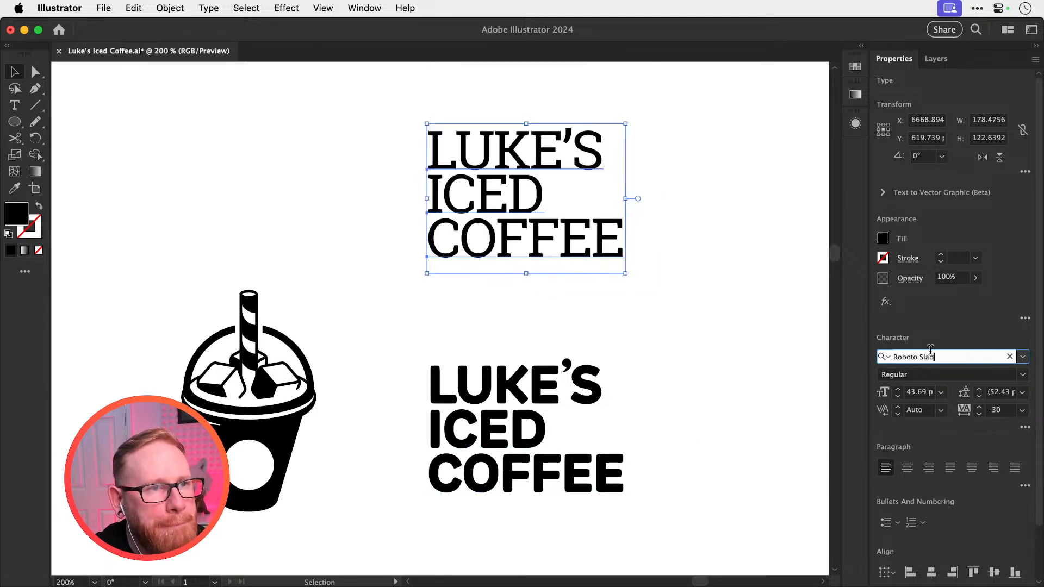
type("Ringold Sans")
key("Up")
key("Up")
key("Up")
key("Up")
key("Up")
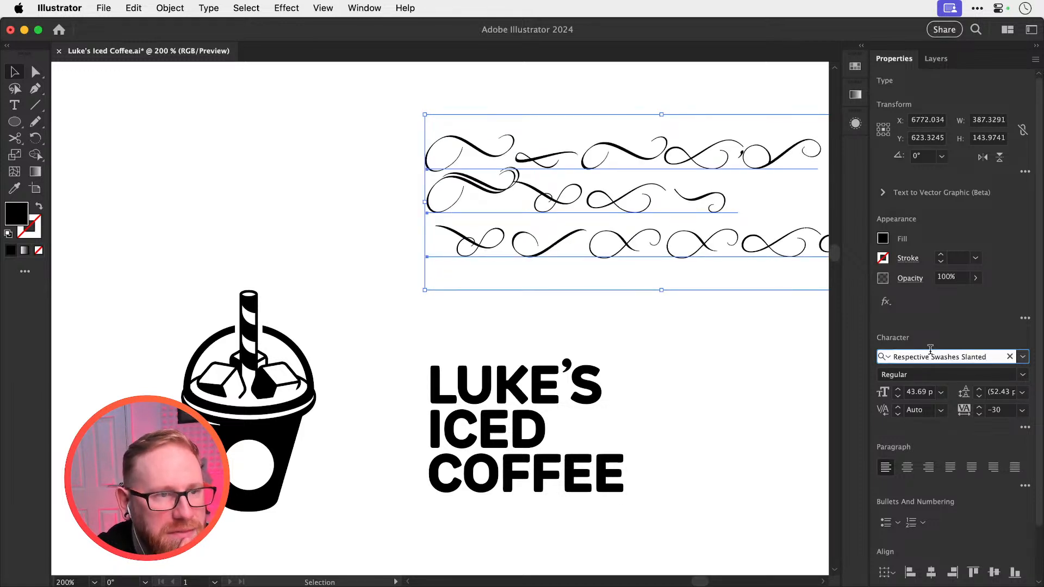
key("Up")
key("Up")
key("Up")
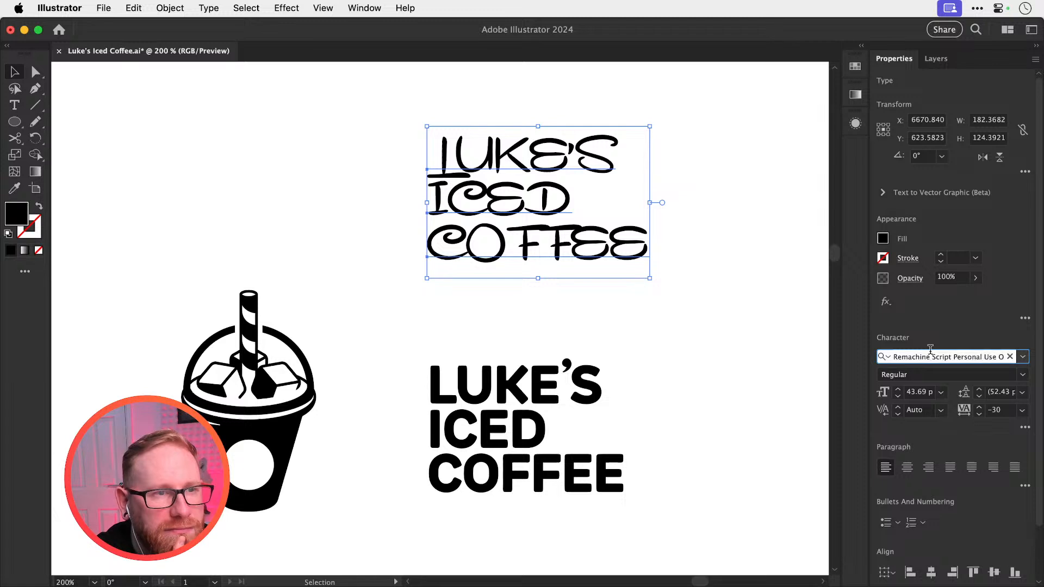
key("Up")
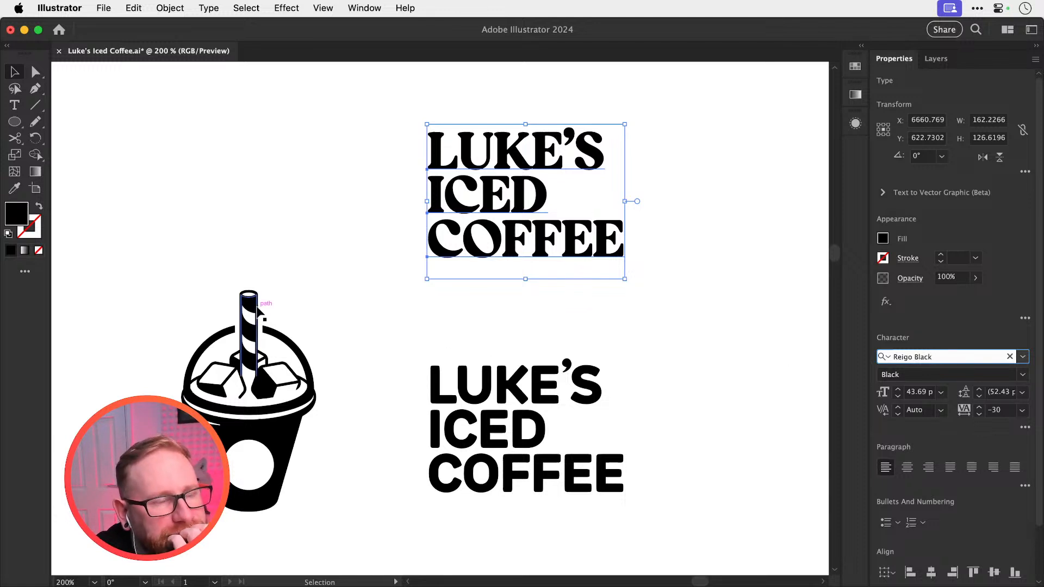
left_click(367, 326)
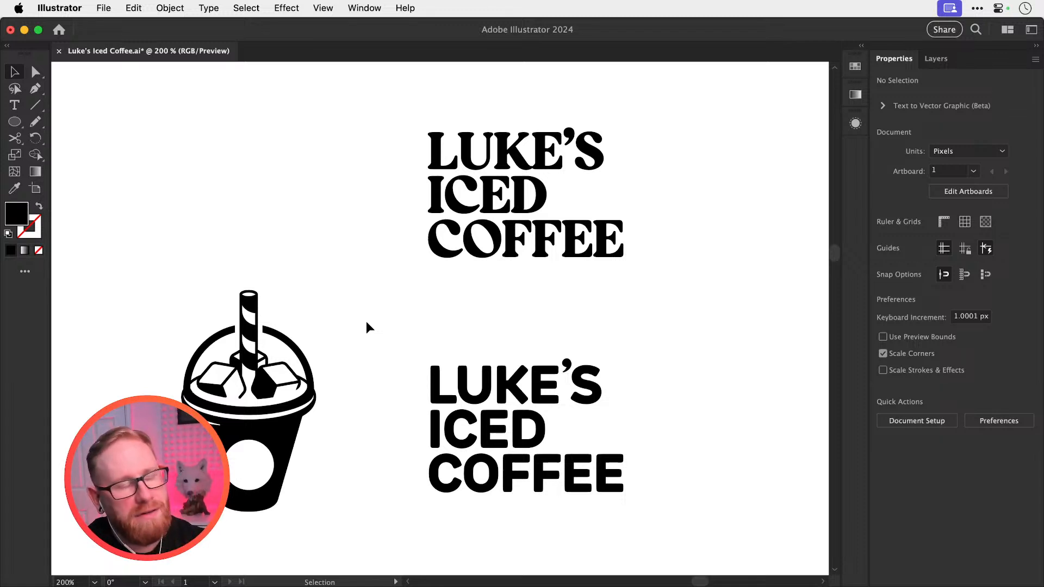
Duplicate the cup's white circle into the empty space beside the cup and give it the default white fill and 1 pt black stroke
scroll(499, 399, "left", 5)
scroll(500, 400, "down", 3)
mouse_move(458, 355)
left_mouse_down()
mouse_move(329, 356)
mouse_move(463, 444)
left_mouse_up()
key("z")
key("d")
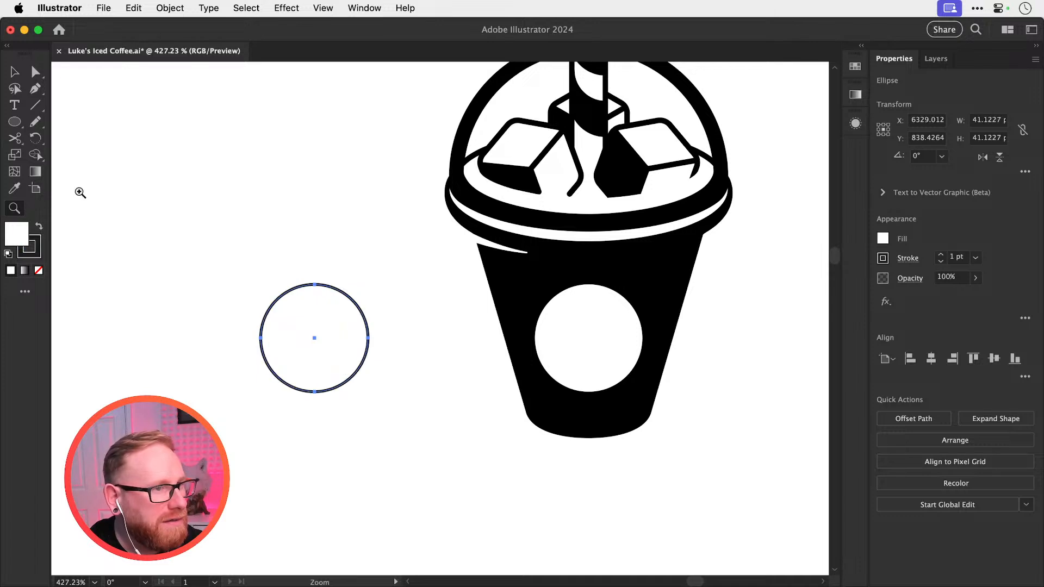
key("super+shift+a")
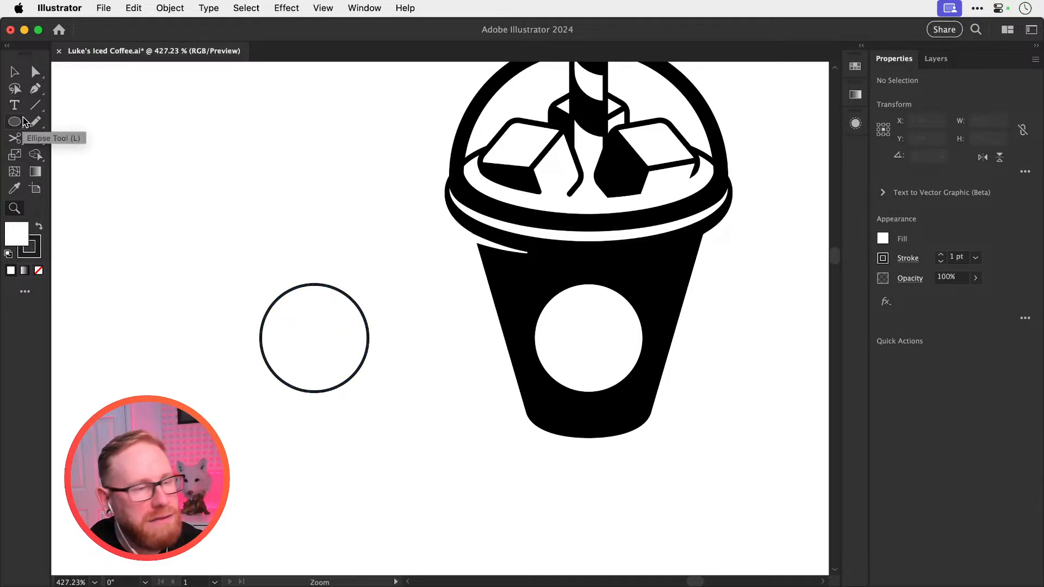
Draw an unfilled S-shaped curve about 63 px wide through the circle with the Pencil tool
left_click(35, 121)
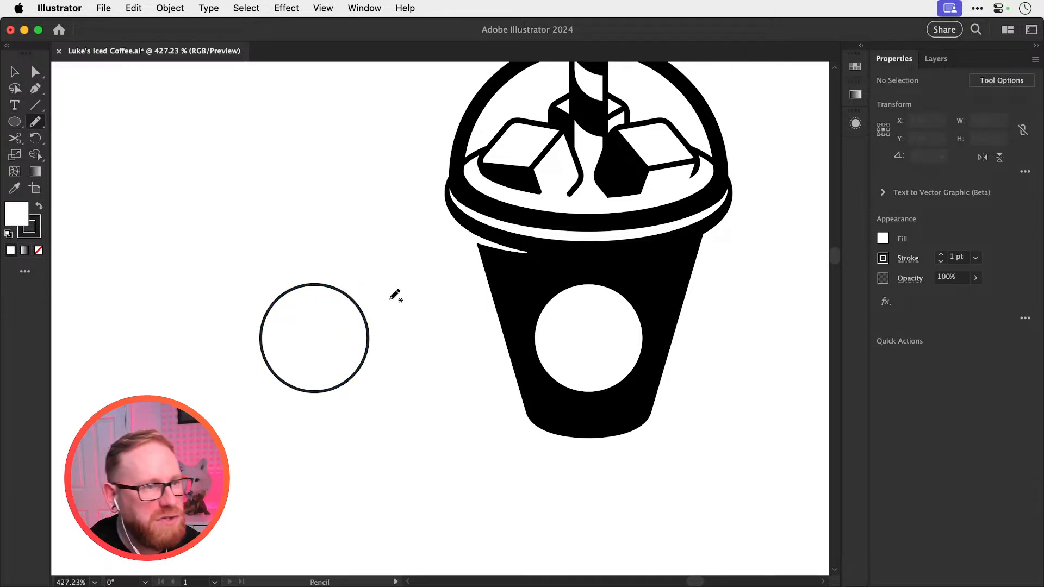
left_click(38, 250)
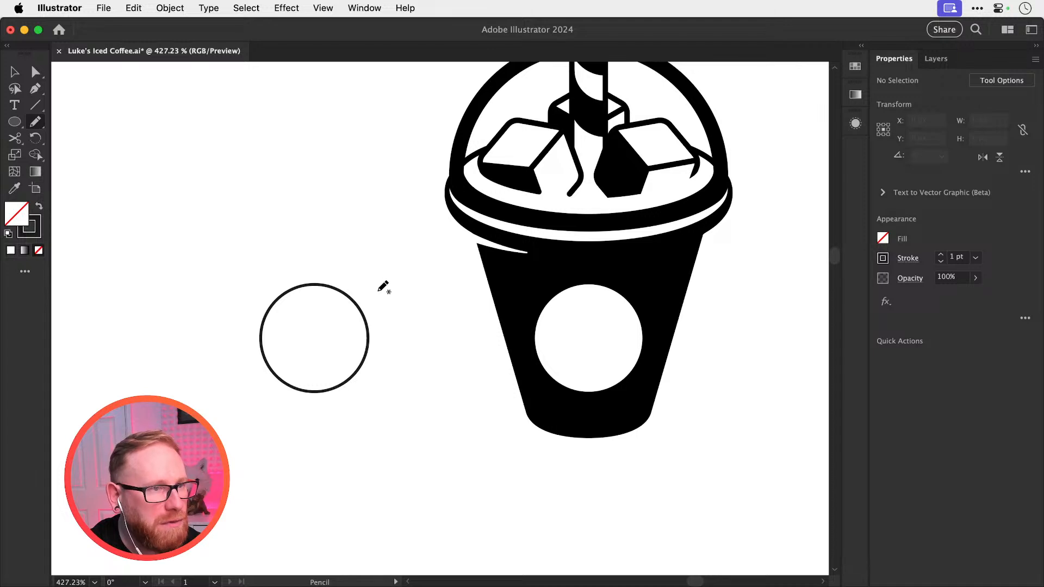
mouse_move(379, 290)
left_mouse_down()
mouse_move(334, 295)
mouse_move(272, 406)
mouse_move(216, 407)
left_mouse_up()
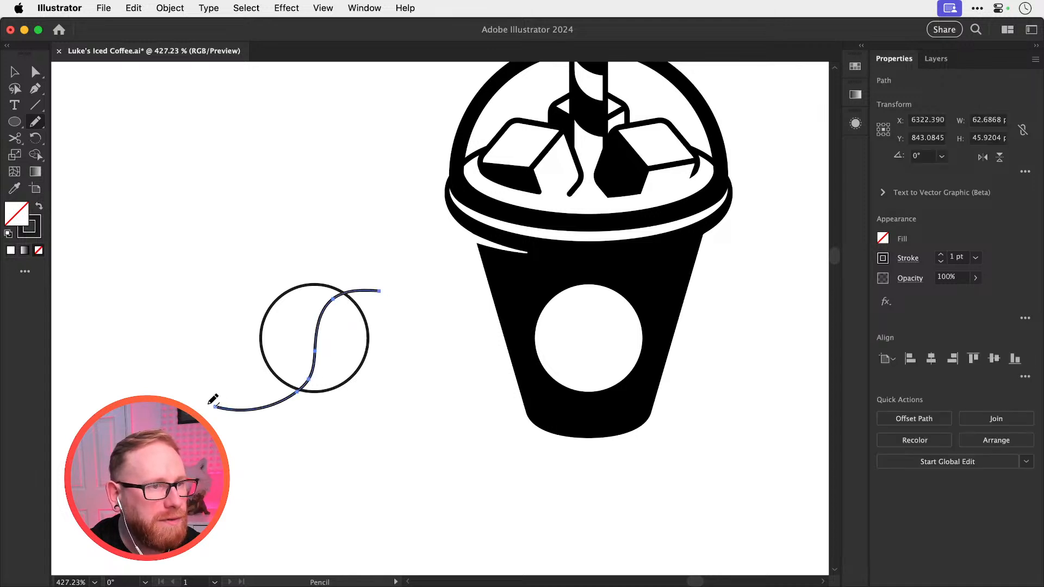
Trim the curve's ends outside the circle with the Shape Builder tool to form a coffee bean
key("v")
left_click_drag(313, 347, 315, 343)
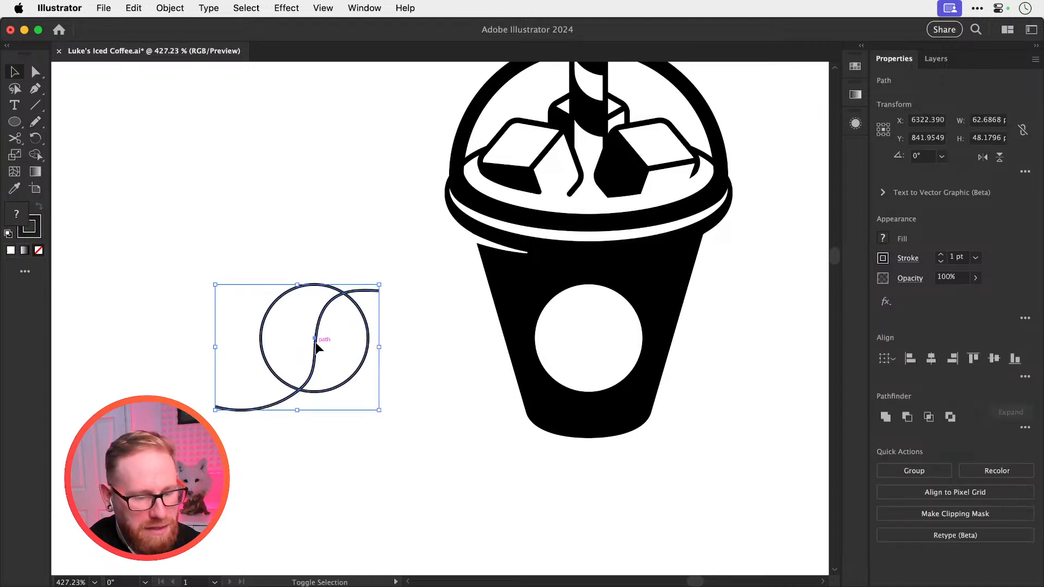
key("shift+m")
mouse_move(311, 435)
left_mouse_down()
mouse_move(401, 303)
mouse_move(359, 255)
left_mouse_up()
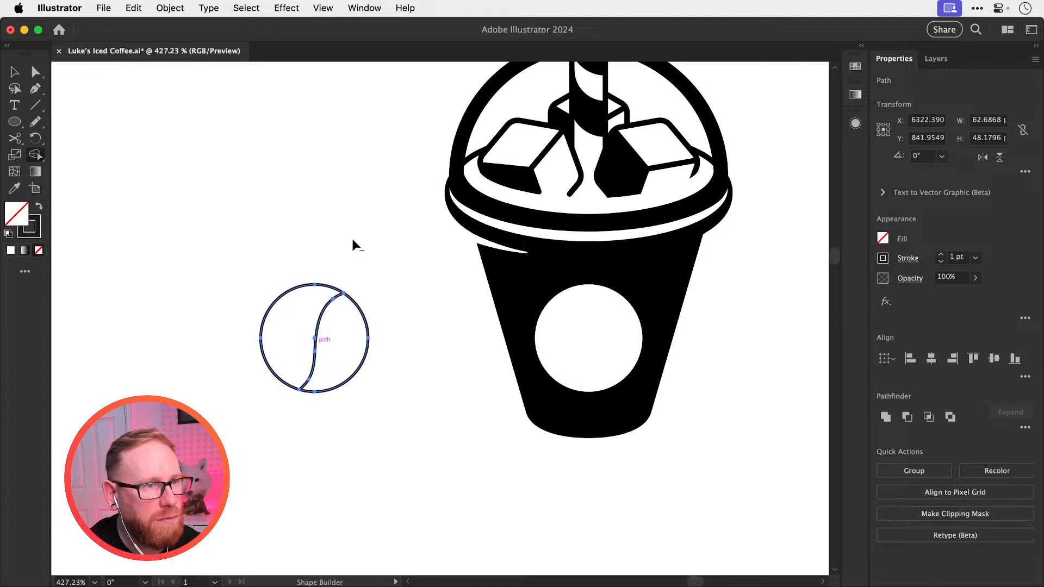
Group the circle and curve, and place a copy of the group over the white circle on the cup
key("v")
left_click_drag(238, 237, 379, 425)
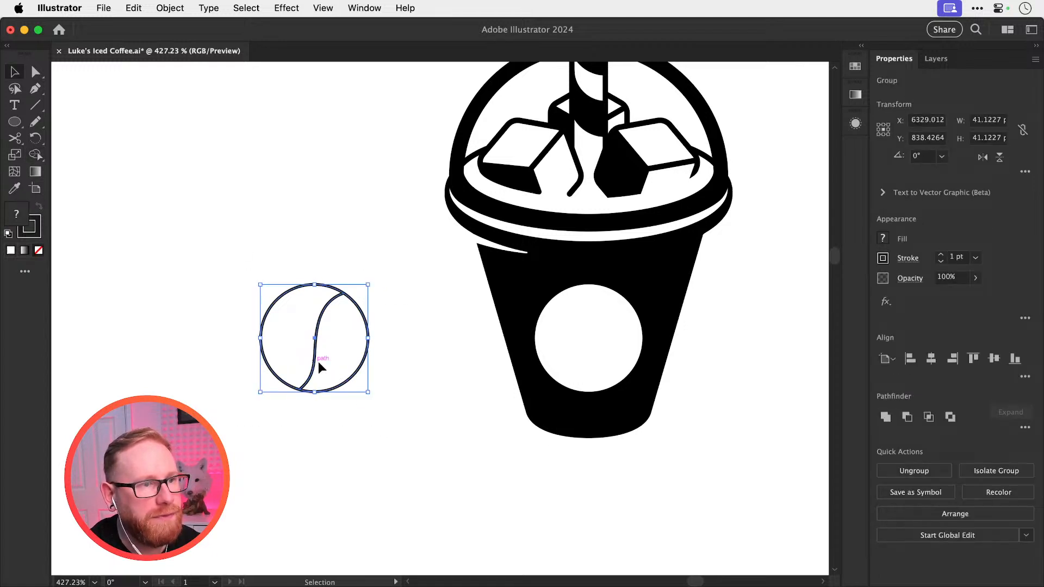
left_click_drag(318, 361, 593, 348)
scroll(653, 380, "up", 3)
scroll(652, 380, "right", 3)
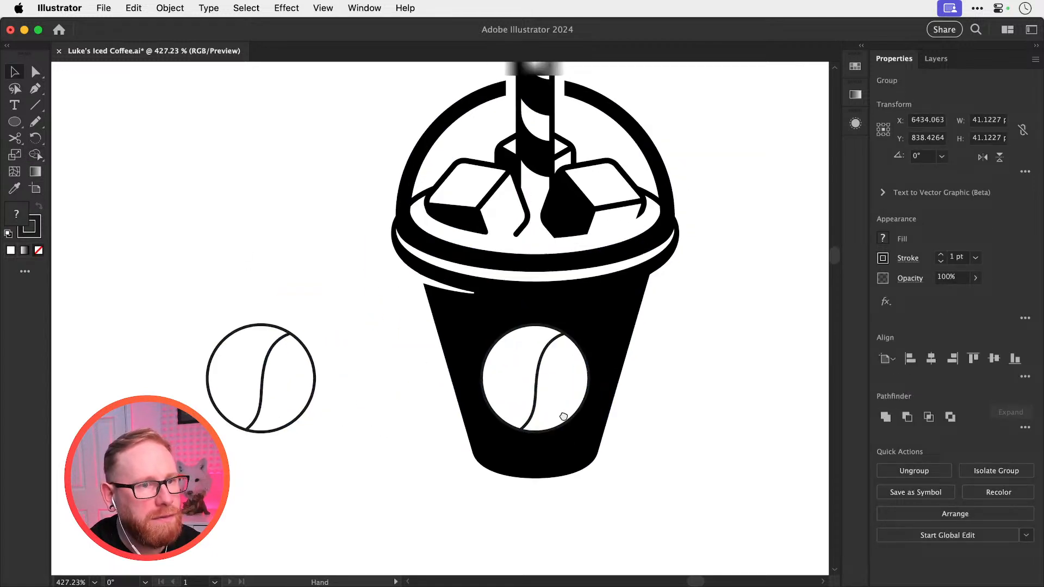
left_click(705, 429)
Increase the stroke weight of only the S-curve in the coffee bean on the cup
key("a")
key("super+minus")
key("super+minus")
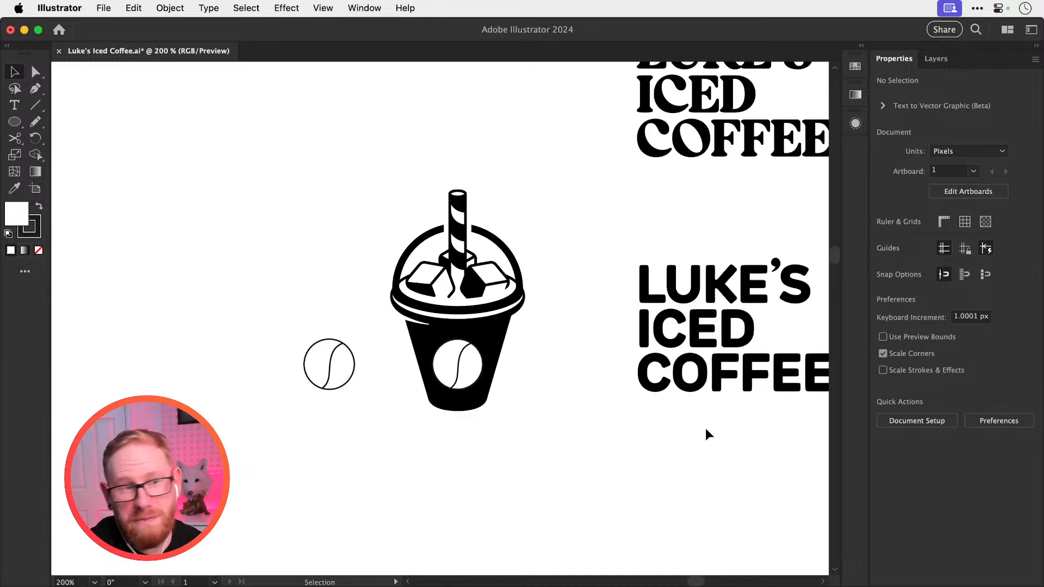
left_click(461, 365)
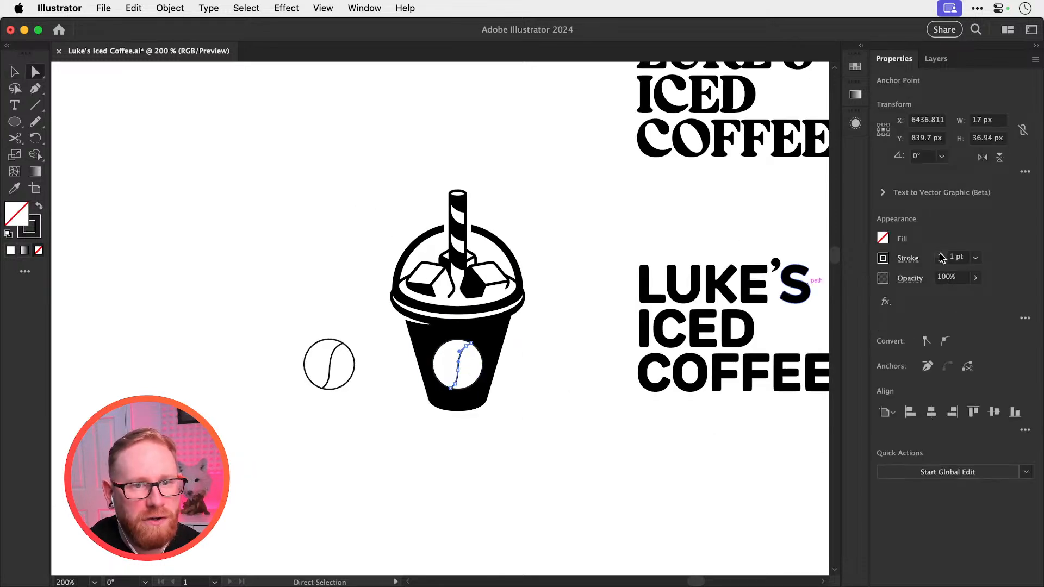
left_click(941, 253)
left_click(941, 253)
left_click(942, 253)
left_click(607, 312)
key("v")
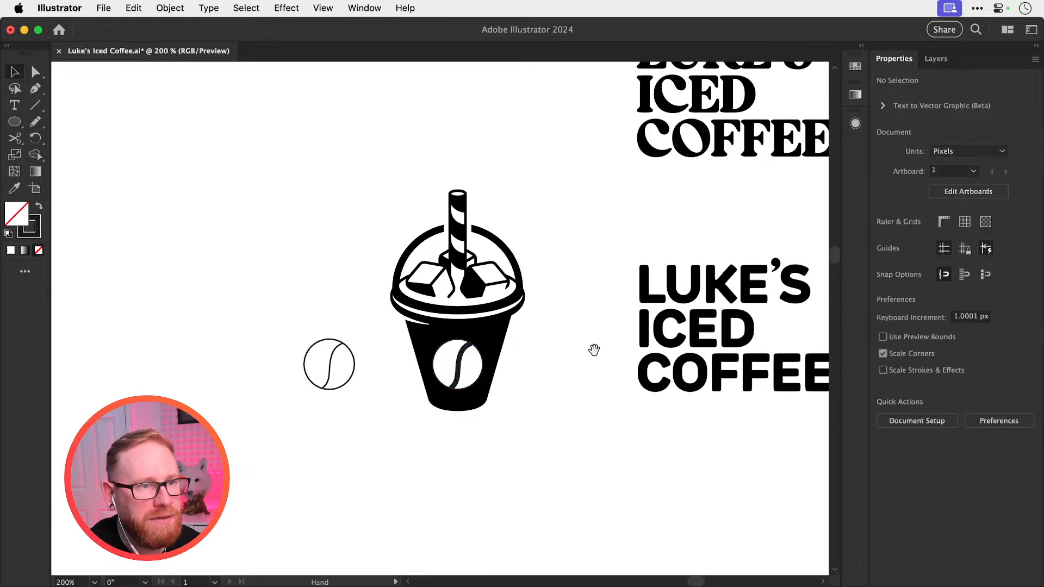
Place a copy of the serif Luke's Iced Coffee lettering beside the original, keeping both on the same horizontal line
left_click_drag(593, 350, 550, 378)
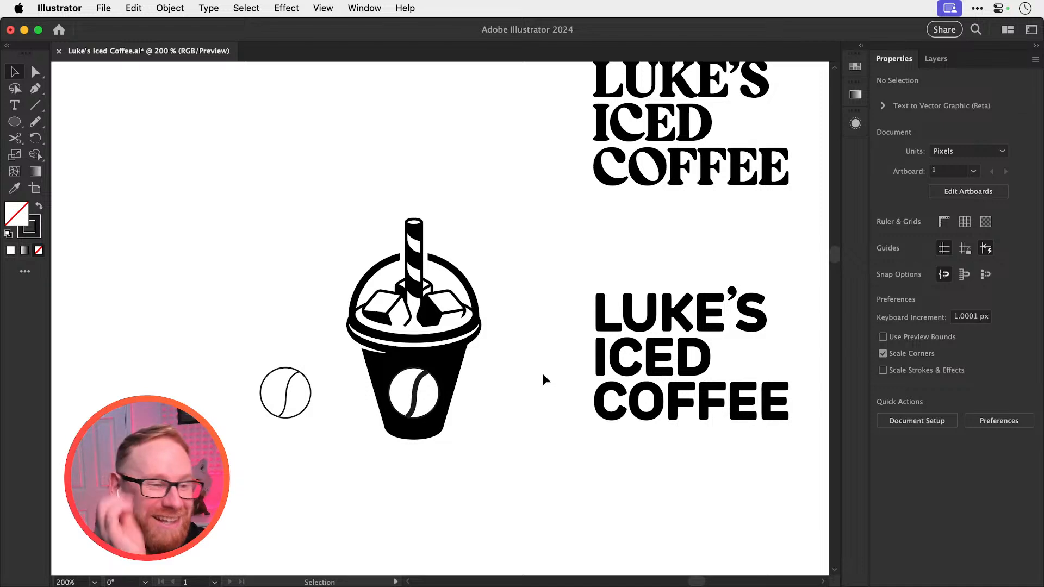
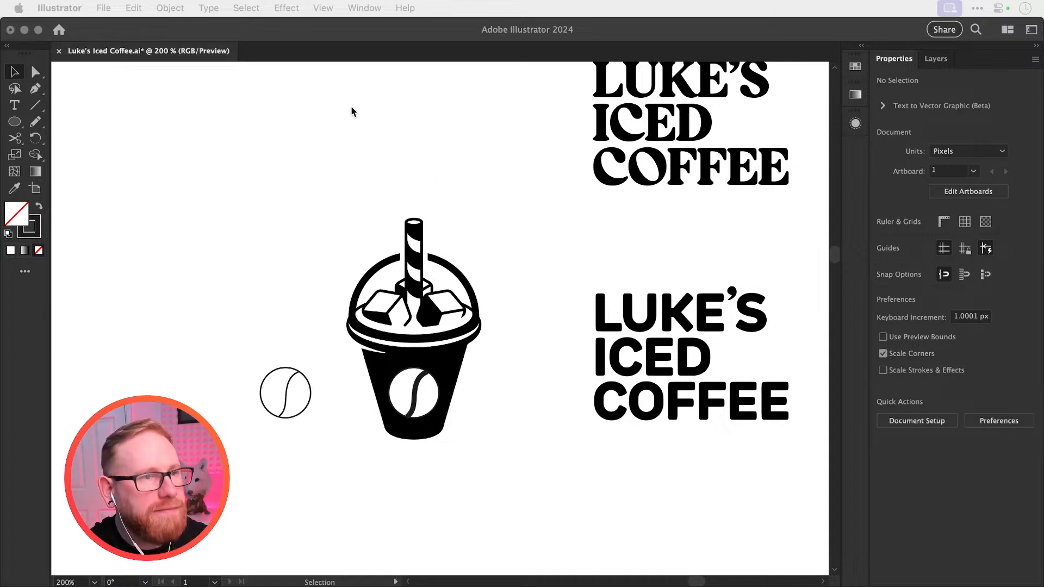
left_click(353, 174)
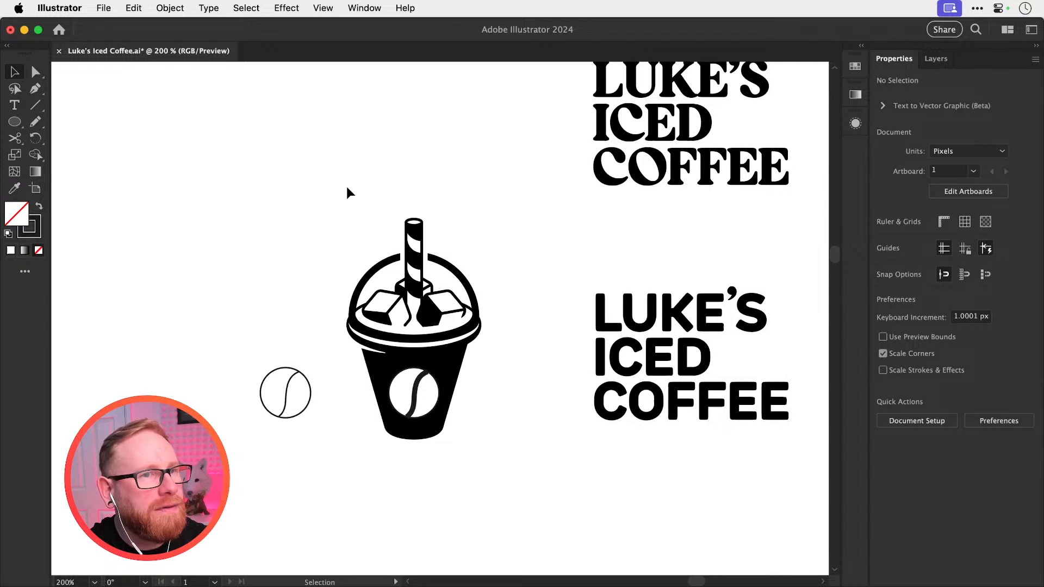
scroll(347, 187, "up", 3)
scroll(347, 187, "right", 5)
left_click_drag(346, 172, 457, 342)
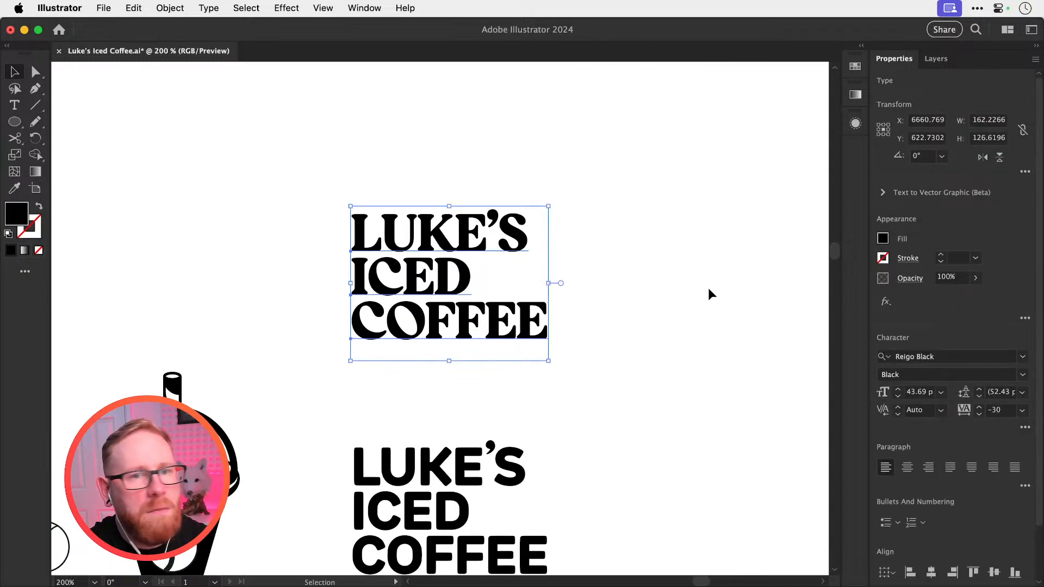
left_click_drag(384, 232, 690, 233)
Set the font of the original serif lettering to Hobeaux Bold
left_click_drag(299, 158, 472, 373)
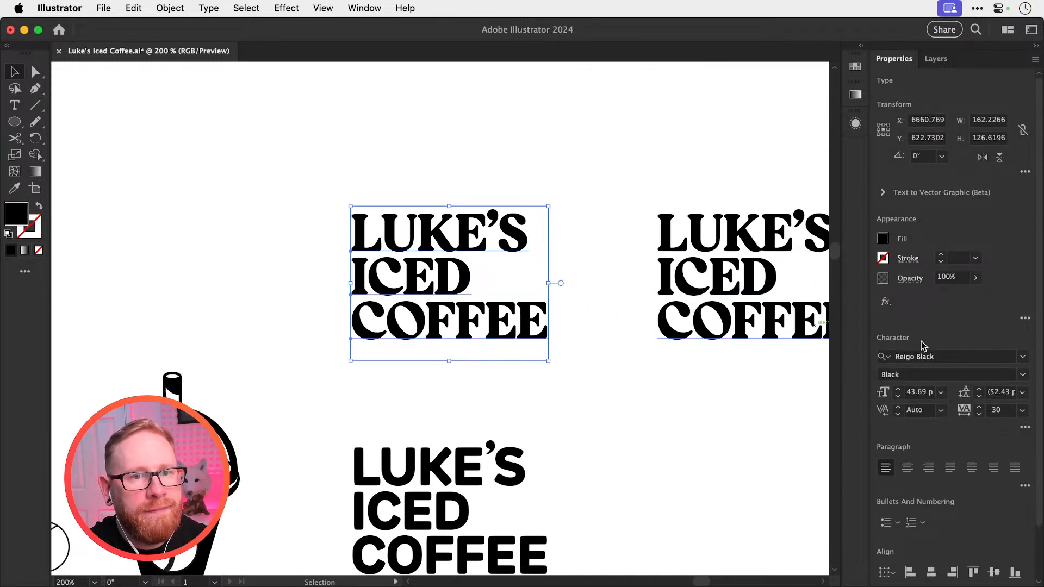
left_click(921, 357)
type("hob")
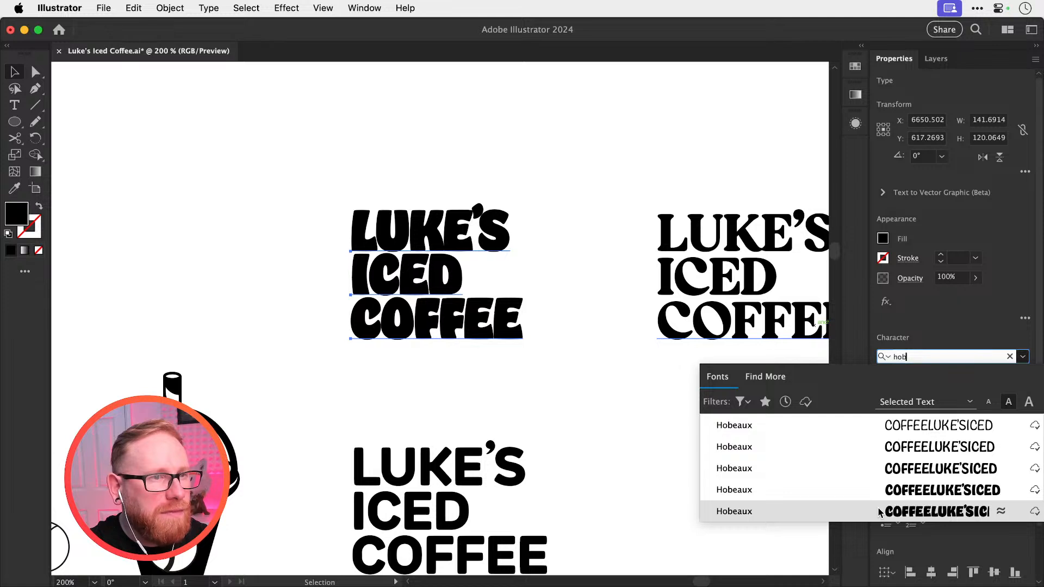
left_click(881, 490)
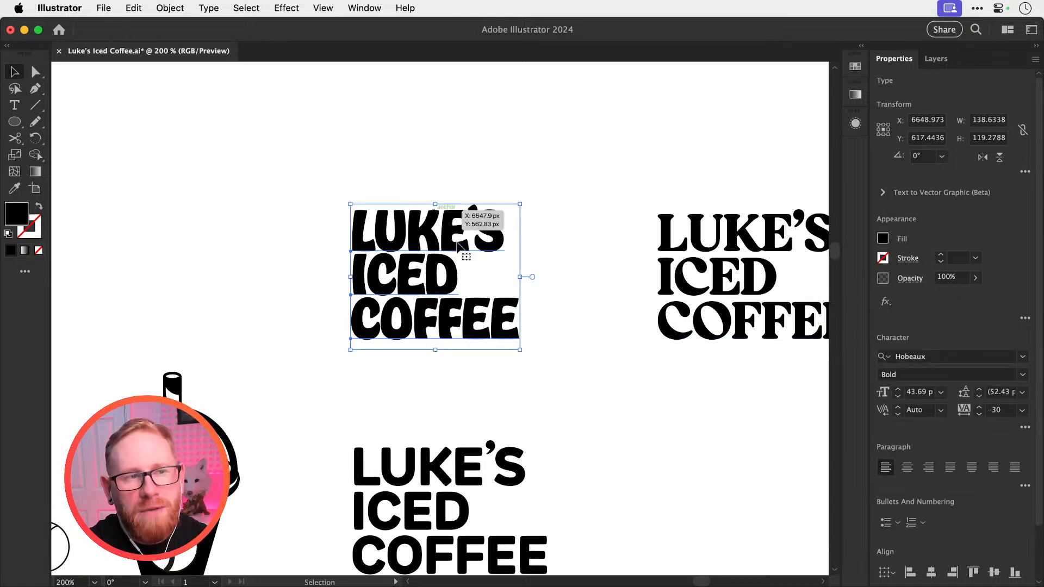
Delete the Hobeaux lettering above the sans-serif Luke's Iced Coffee text
scroll(457, 246, "left", 5)
scroll(457, 246, "down", 2)
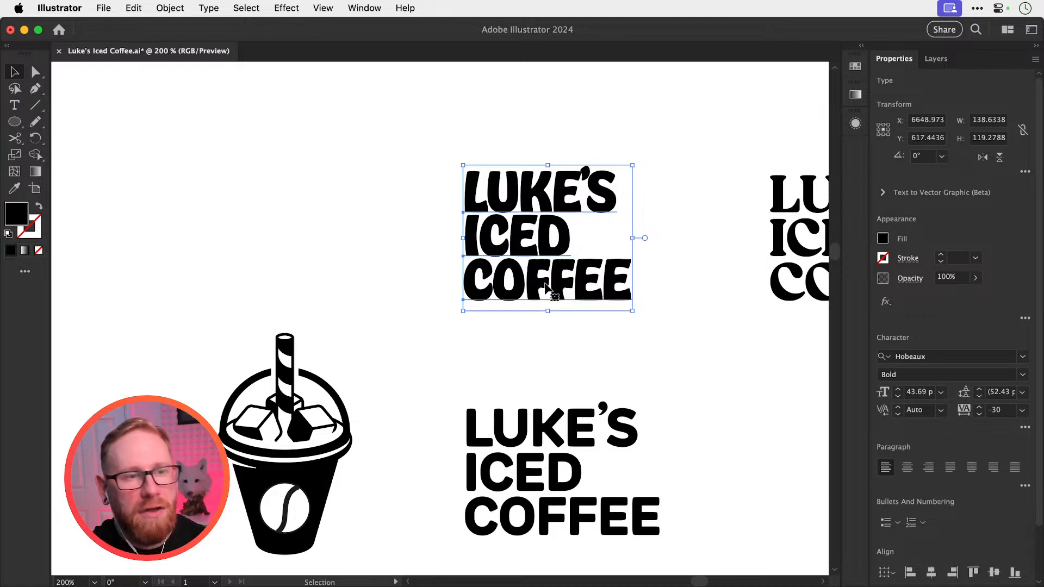
left_click_drag(431, 141, 629, 321)
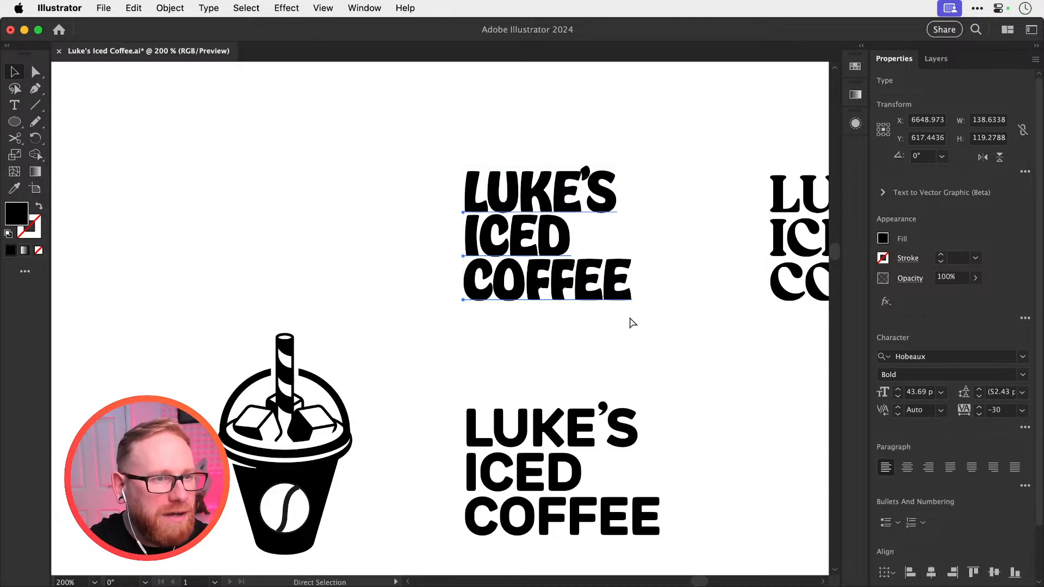
key("Delete")
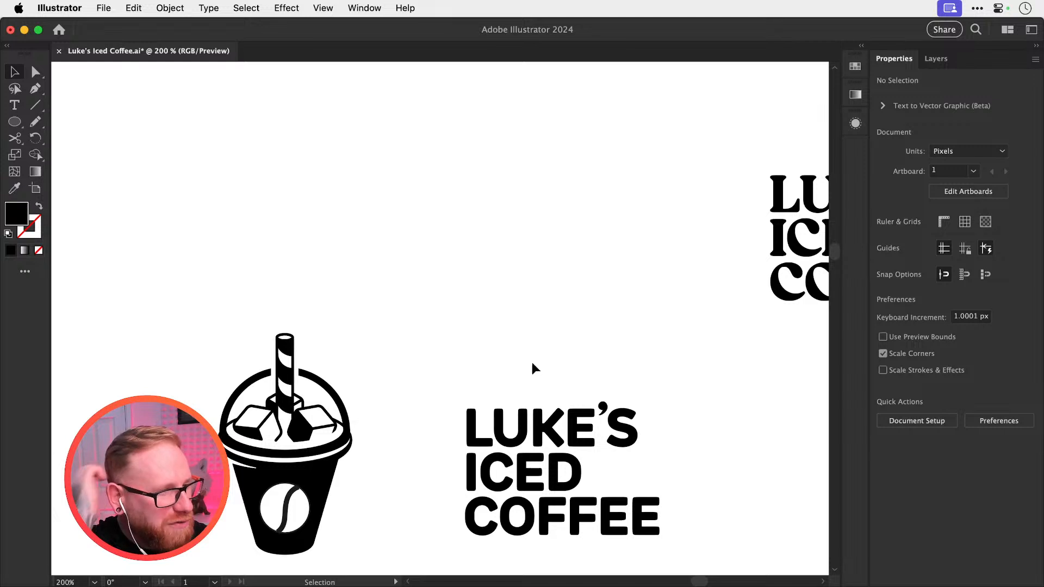
Delete the S-curve from the outlined coffee bean beside the cup, keeping its circle
left_click_drag(320, 436, 508, 304)
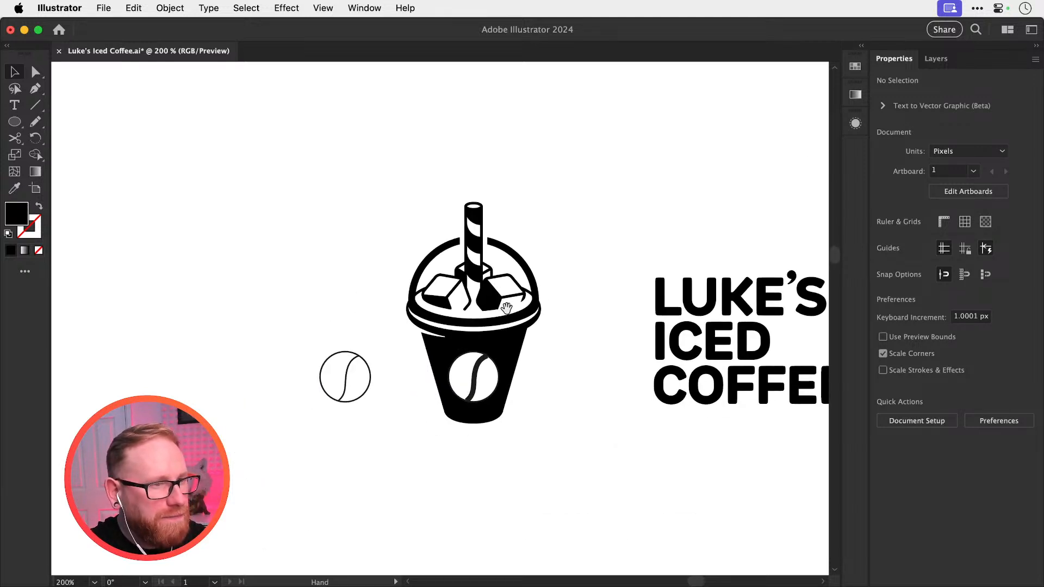
left_click_drag(314, 379, 429, 406)
left_click(406, 374)
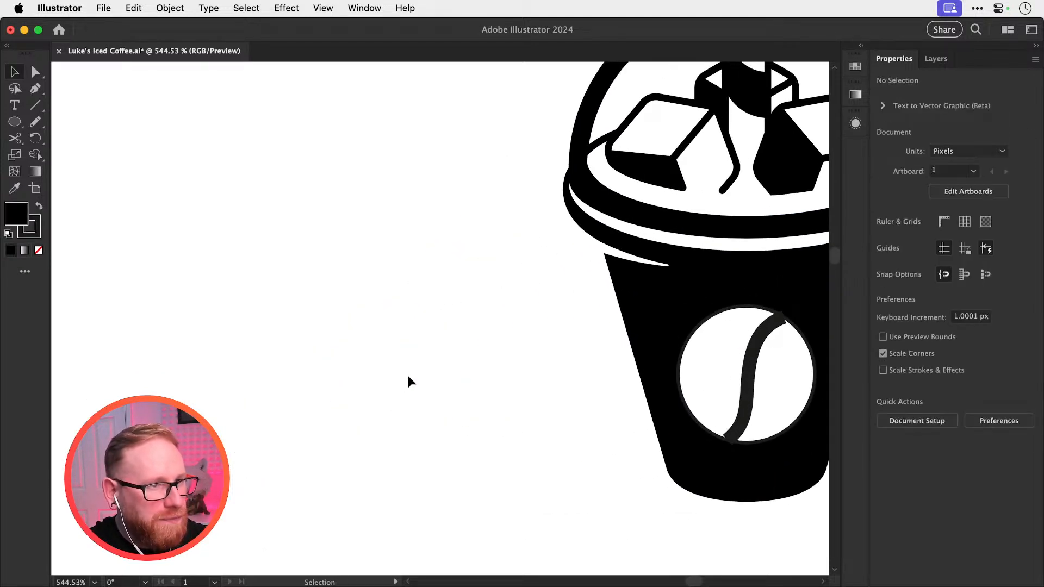
left_click(409, 370)
left_click(398, 379)
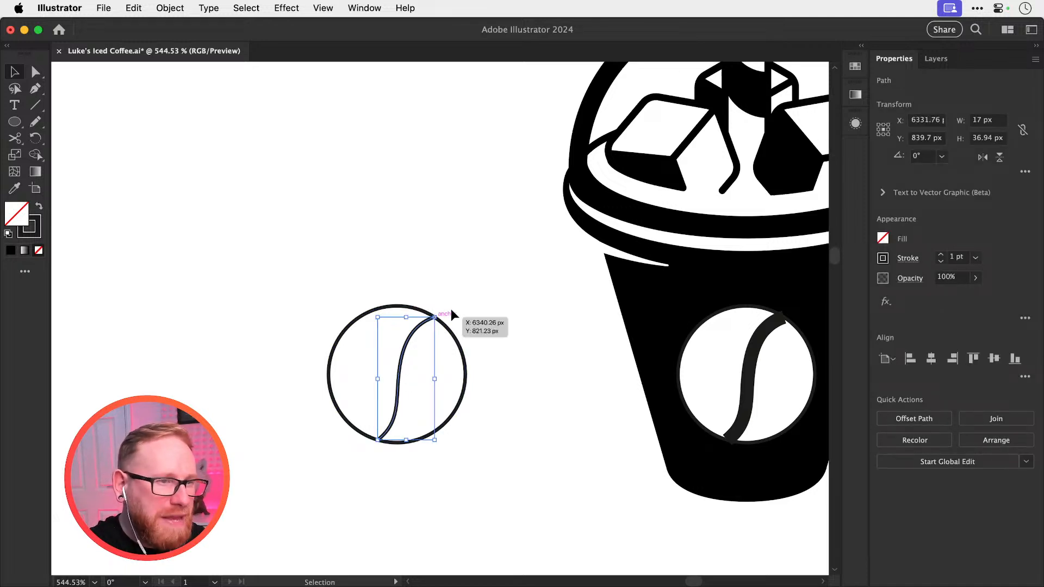
key("Delete")
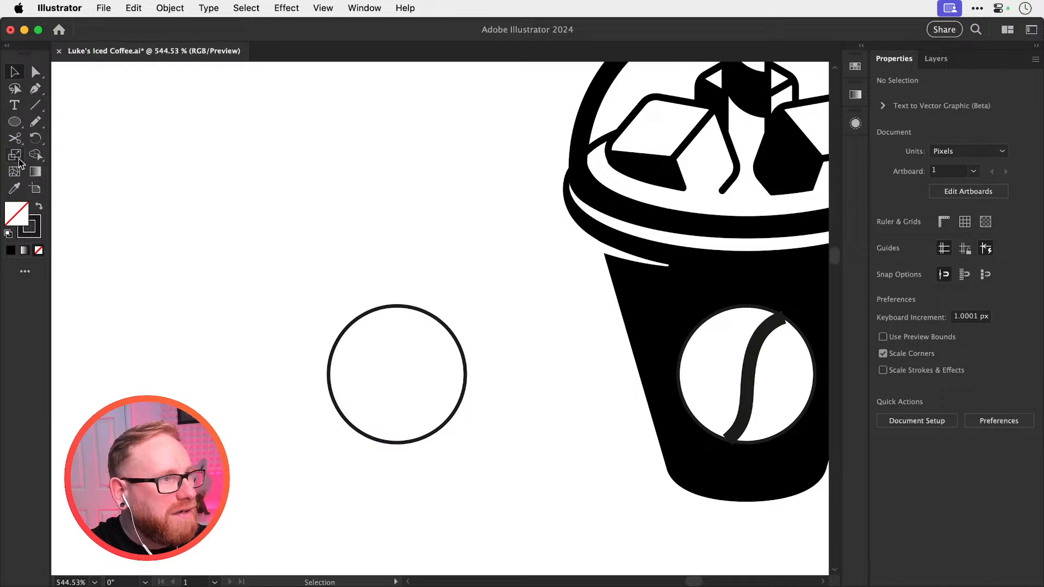
Draw a straight horizontal line about 41 px long across the empty circle, between its two side anchor points, with the Pen tool
left_click(35, 88)
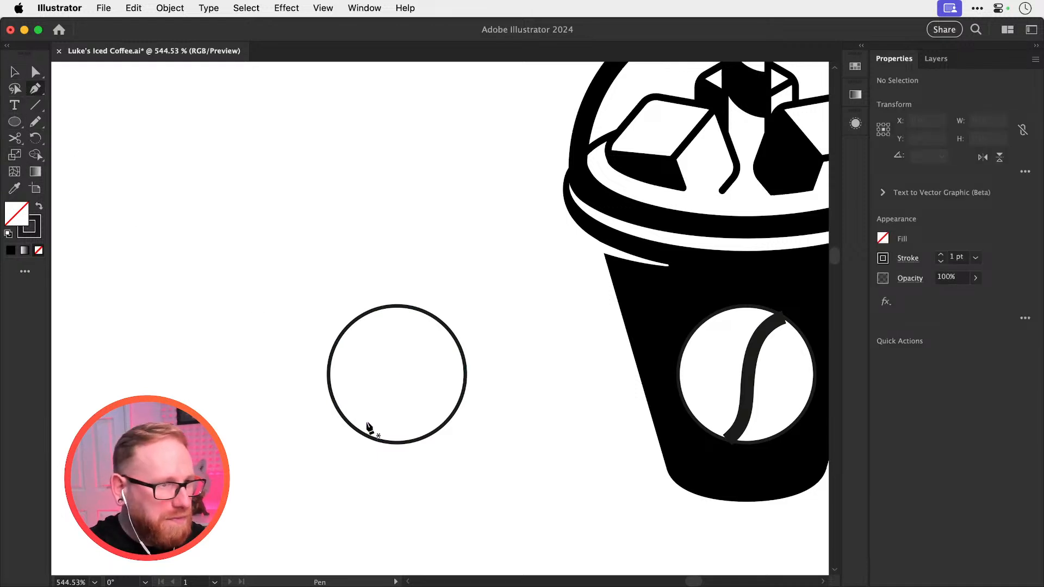
key("v")
left_click(328, 375)
key("super+2")
key("p")
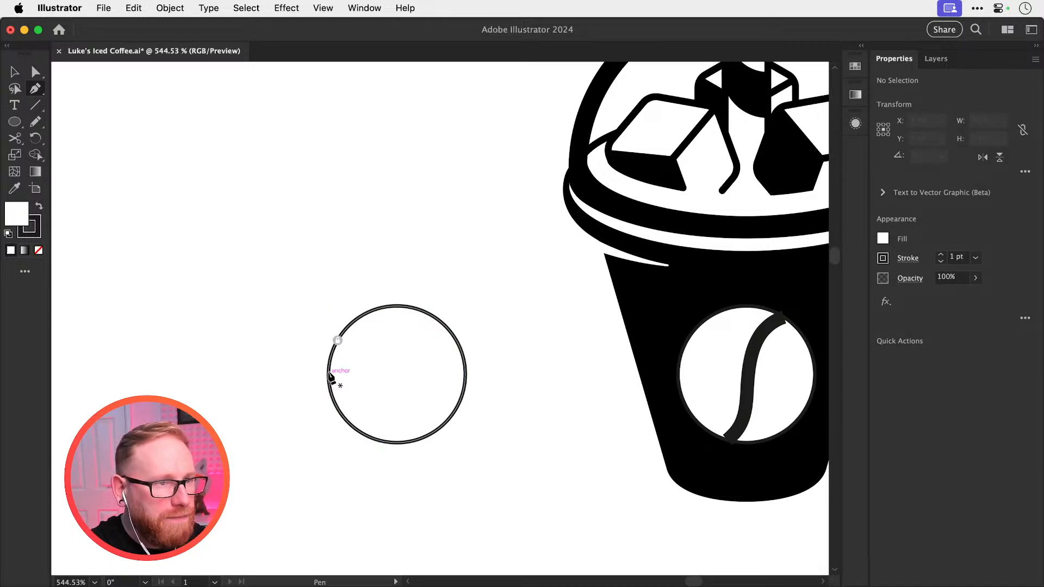
left_click(330, 374)
left_click(465, 374)
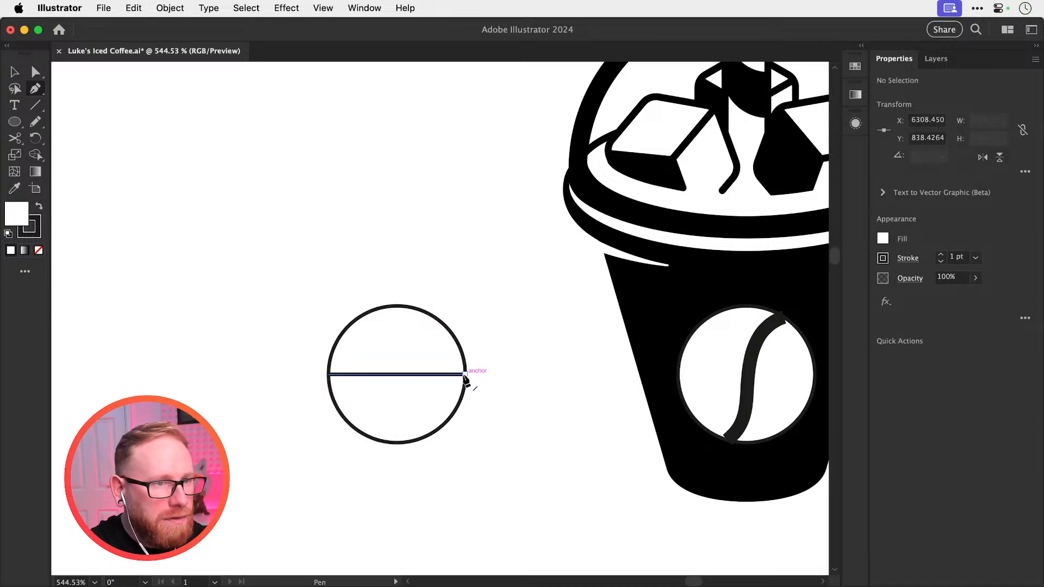
key("v")
Start a Zig Zag effect on the horizontal line with smooth points and 0 ridges per segment
left_click(428, 374)
left_click(284, 7)
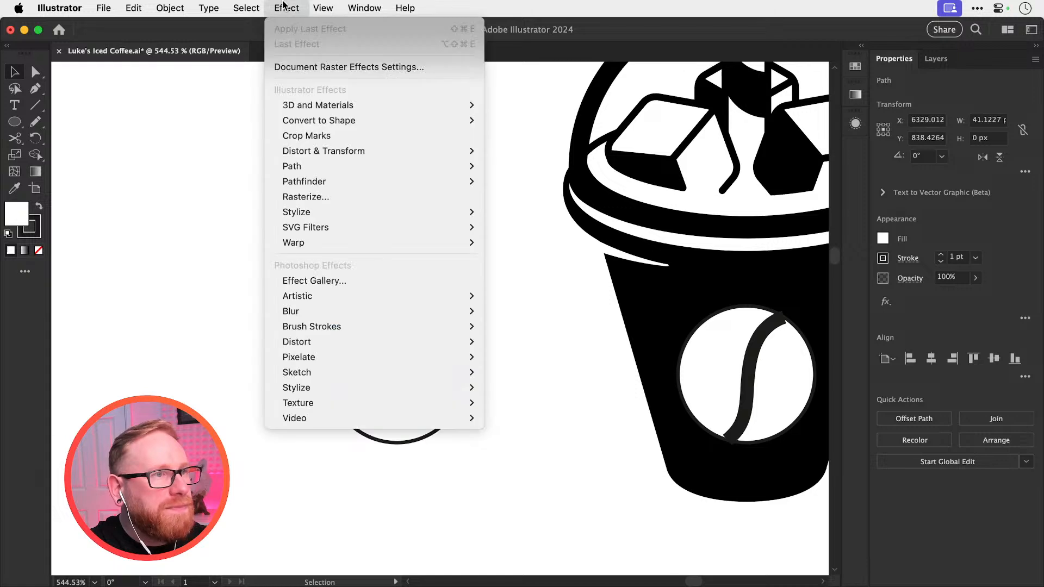
mouse_move(374, 151)
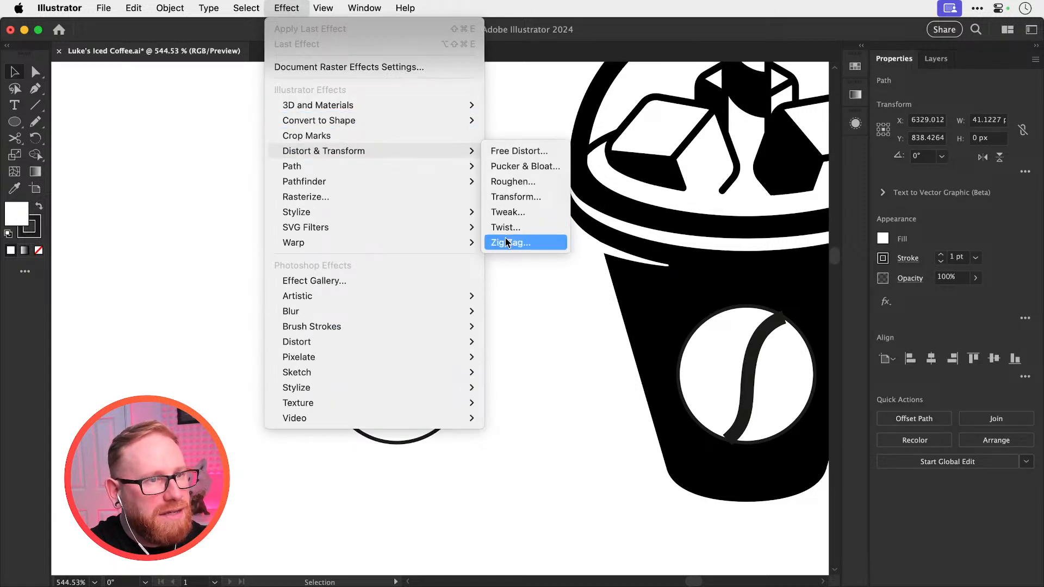
left_click(505, 242)
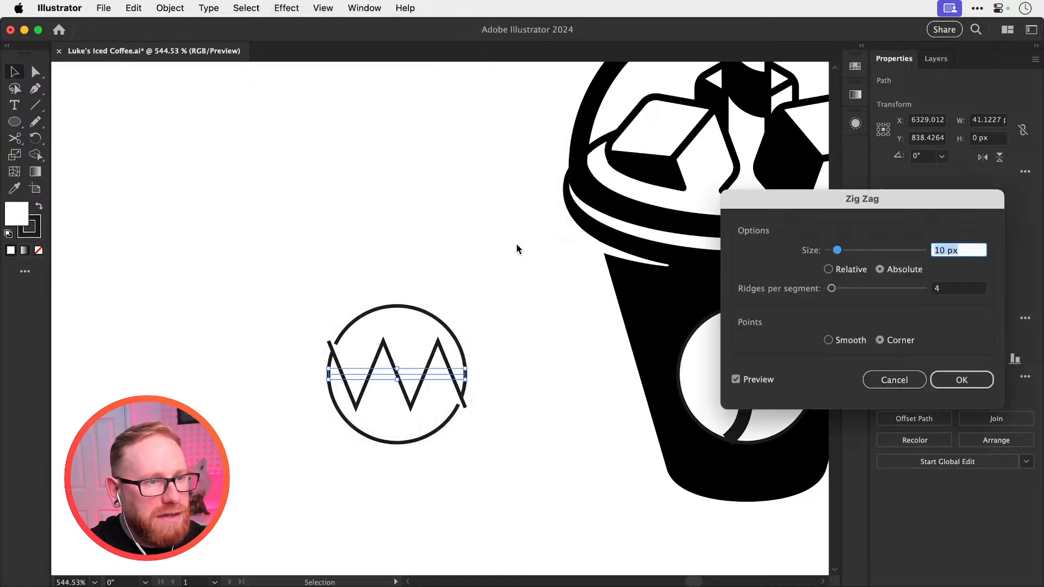
left_click(829, 340)
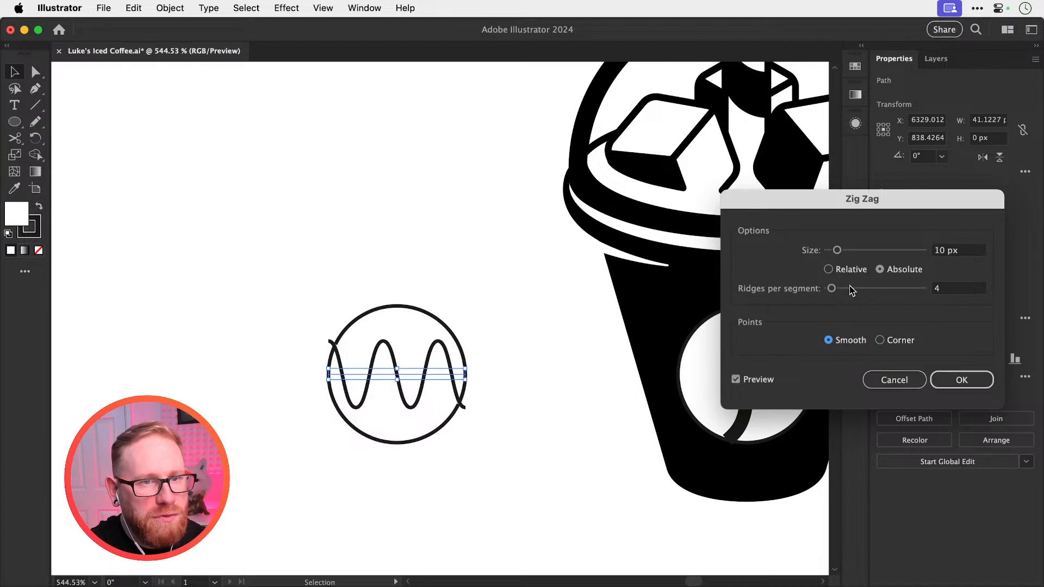
left_click_drag(849, 286, 804, 287)
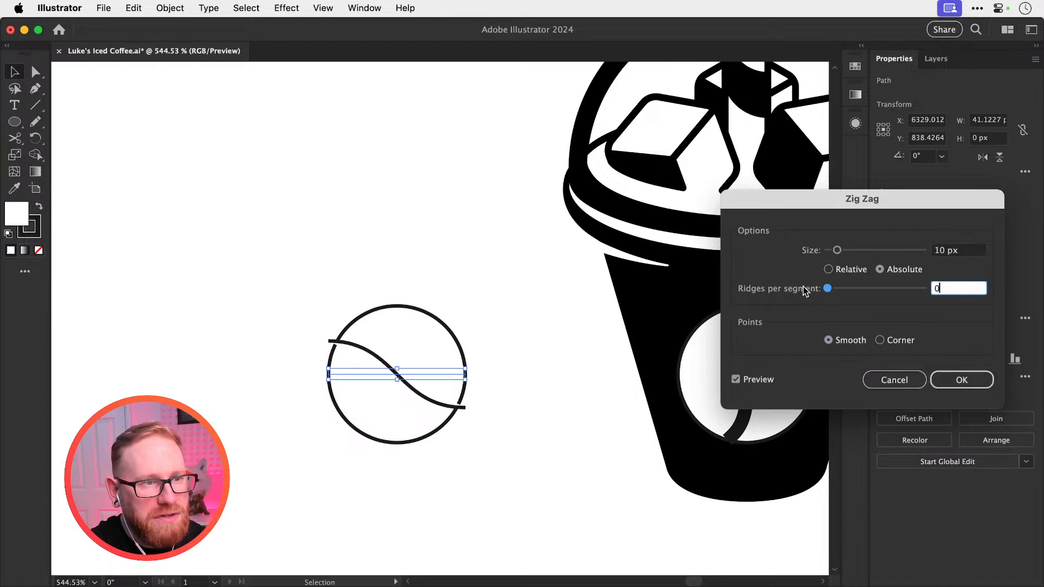
Try larger and smaller Zig Zag sizes for the line, and settle on 8 px
left_click(955, 251)
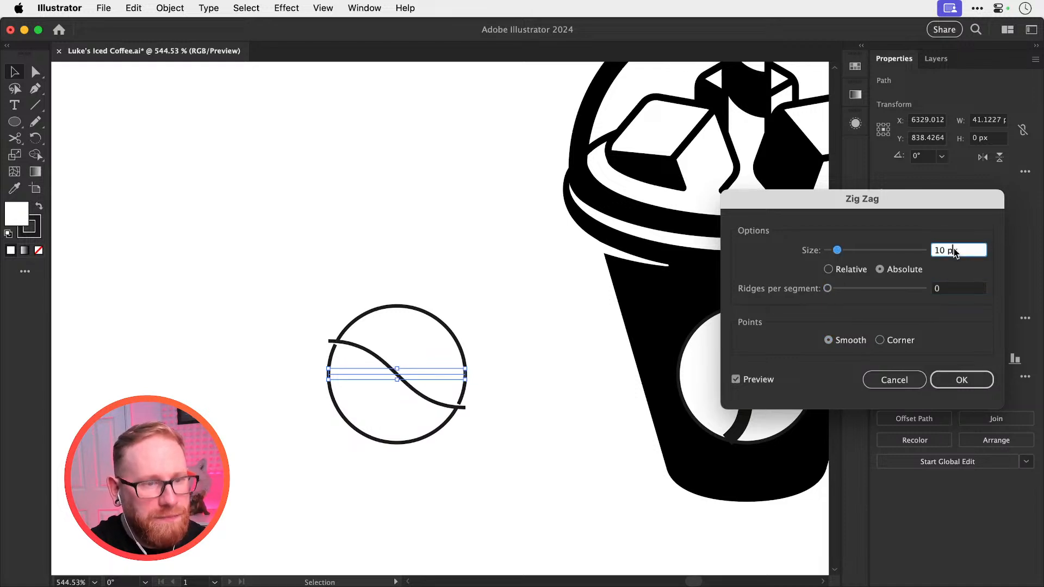
key("Up")
key("Up")
key("Up")
key("Up")
key("Up")
key("Up")
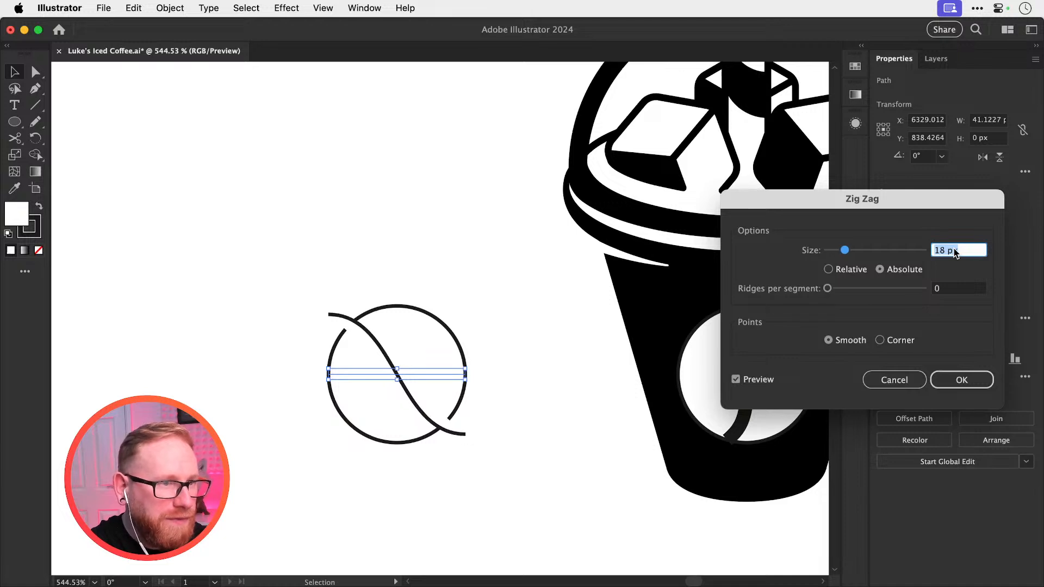
key("Down")
key("Down")
key("Down")
key("Down")
key("Down")
key("Down")
key("Down")
key("Down")
key("Down")
key("Down")
key("Down")
key("Down")
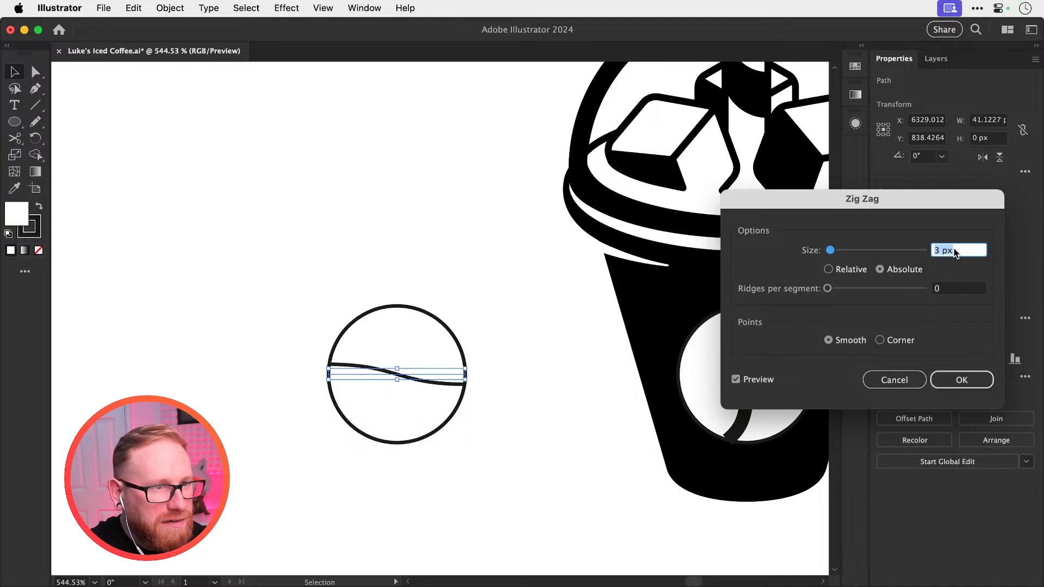
key("Up")
key("Up")
key("Up")
key("Up")
key("Up")
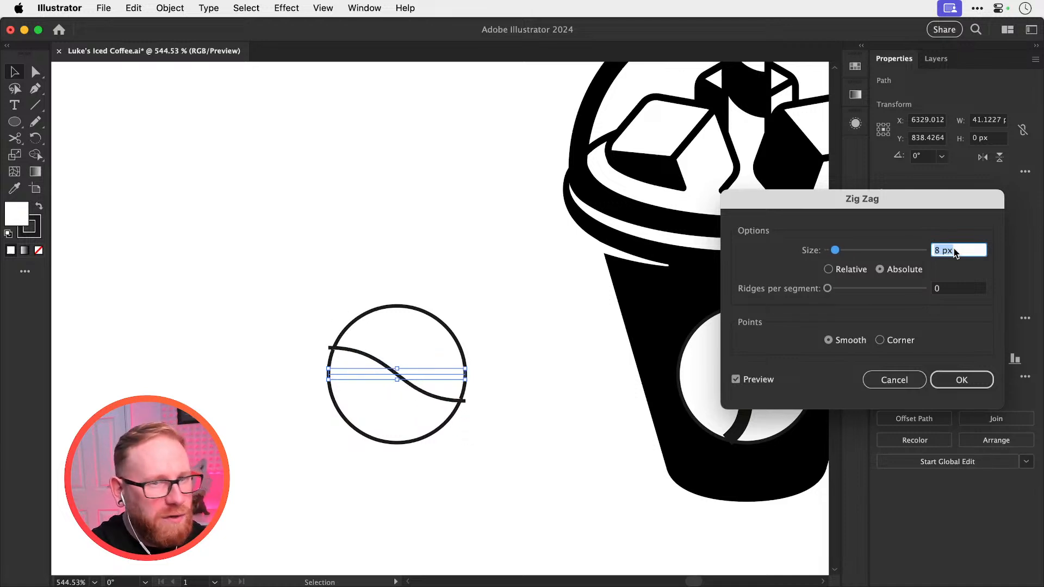
Preview up to 9 ridges per segment, and apply the Zig Zag effect with 0 ridges per segment
left_click(952, 290)
key("Up")
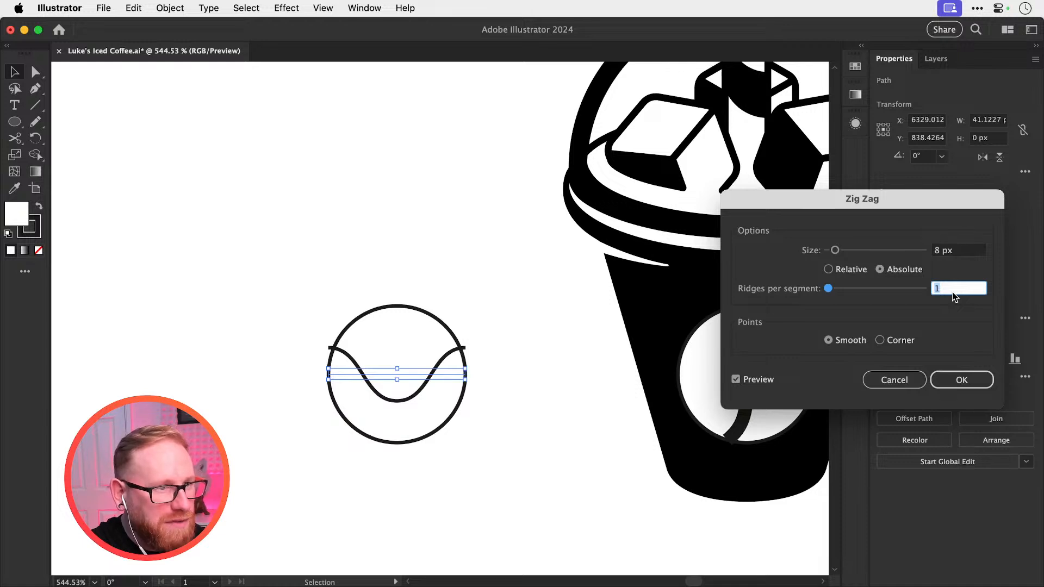
key("Up")
key("Up")
key("Up")
key("Down")
key("Down")
key("Down")
key("Down")
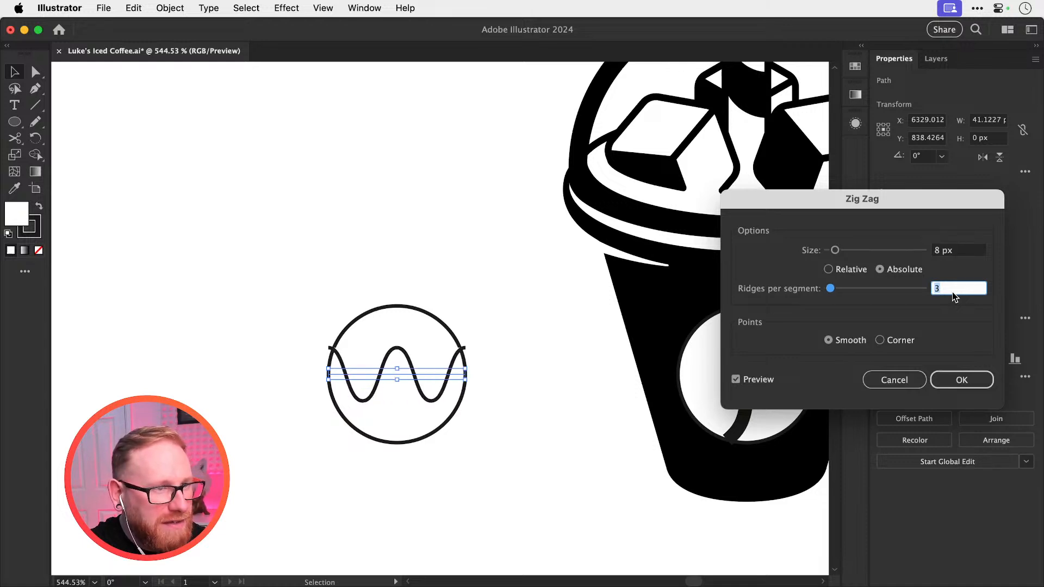
key("Up")
key("Up")
key("Up")
key("Up")
key("Up")
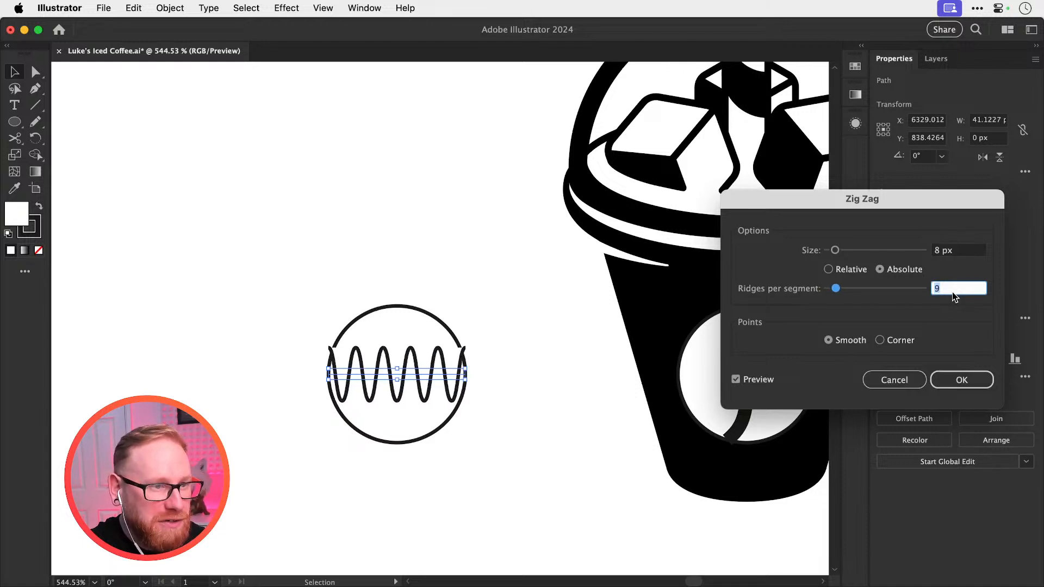
key("Down")
key("Down")
key("Down")
key("Down")
key("Down")
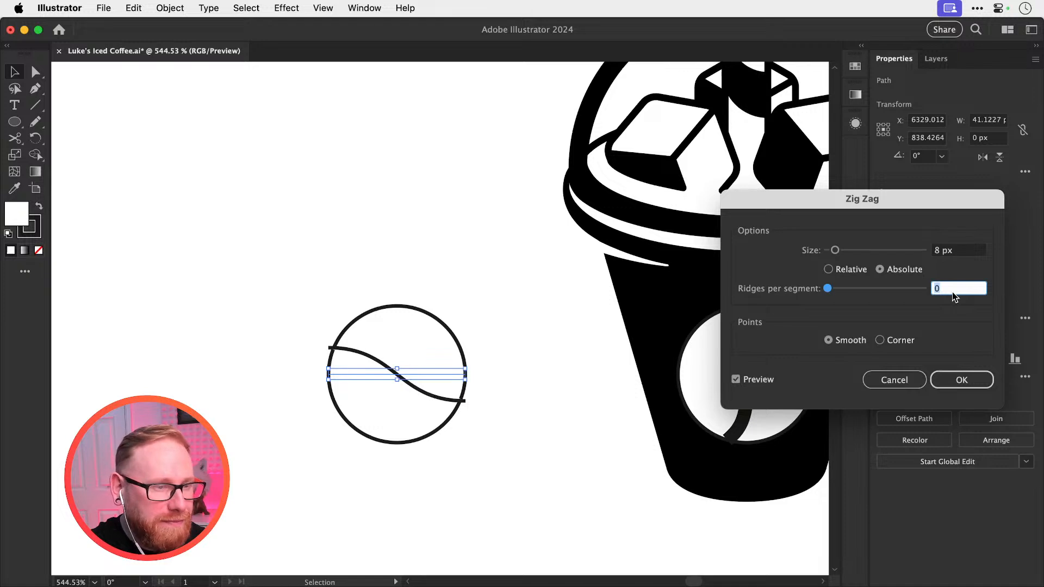
key("Return")
left_click(470, 454)
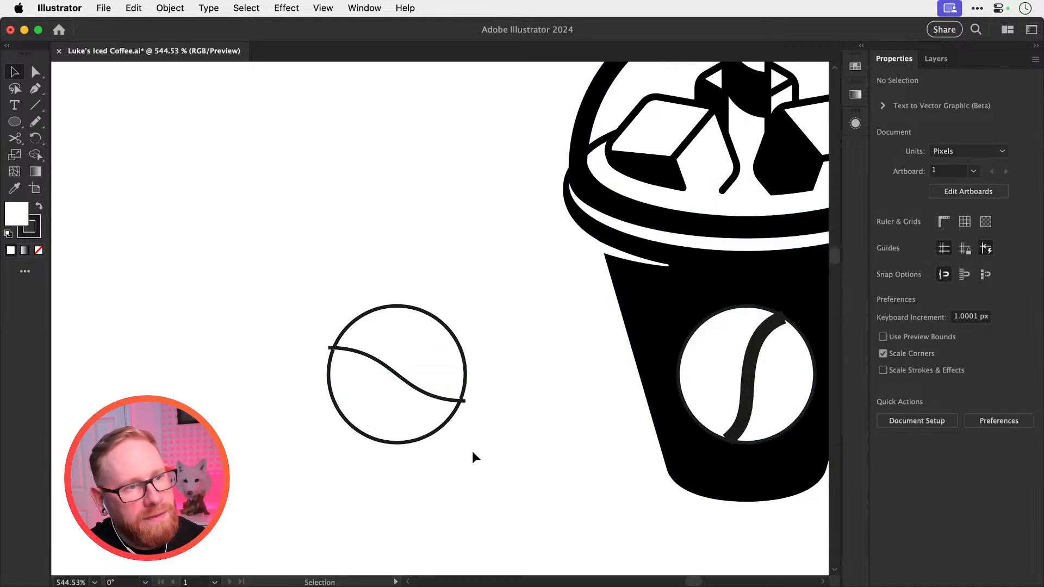
Try rotating the wavy line upright inside the circle, and undo the rotation
left_click(429, 400)
key("r")
left_click_drag(527, 385, 412, 224)
key("shift+super+a")
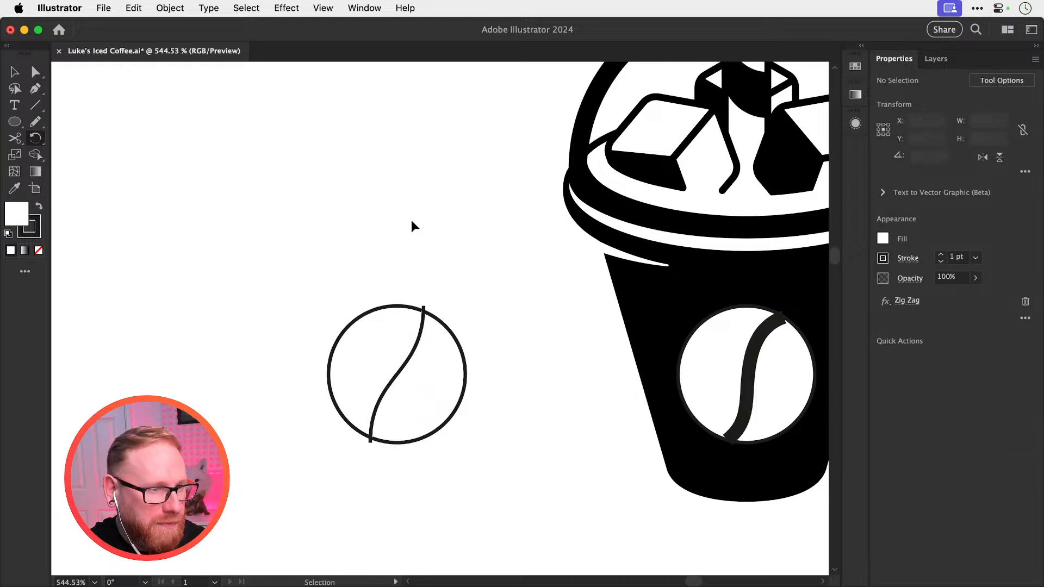
key("super+z")
key("v")
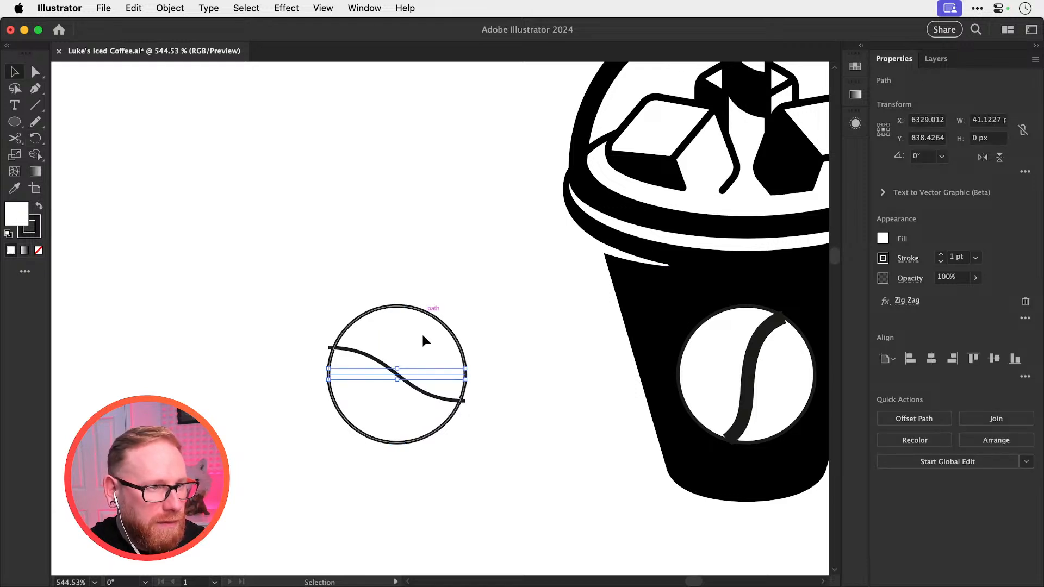
Increase the Zig Zag effect size on the line across the circle to 20 px
left_click(906, 300)
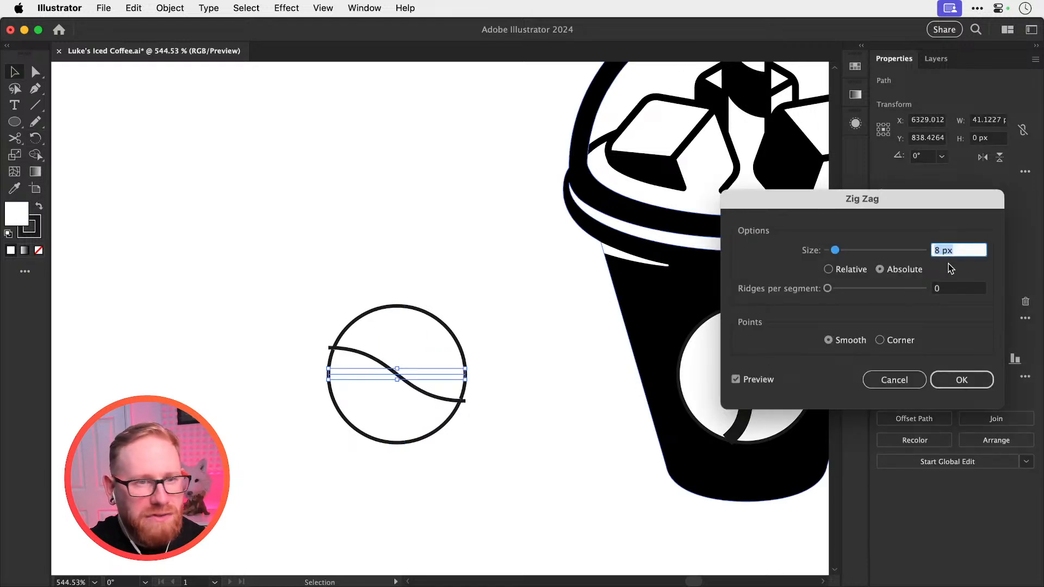
key("Up")
key("Up")
key("Up")
key("Up")
key("Up")
key("Up")
key("Up")
key("Up")
key("Up")
key("Up")
key("Up")
key("Up")
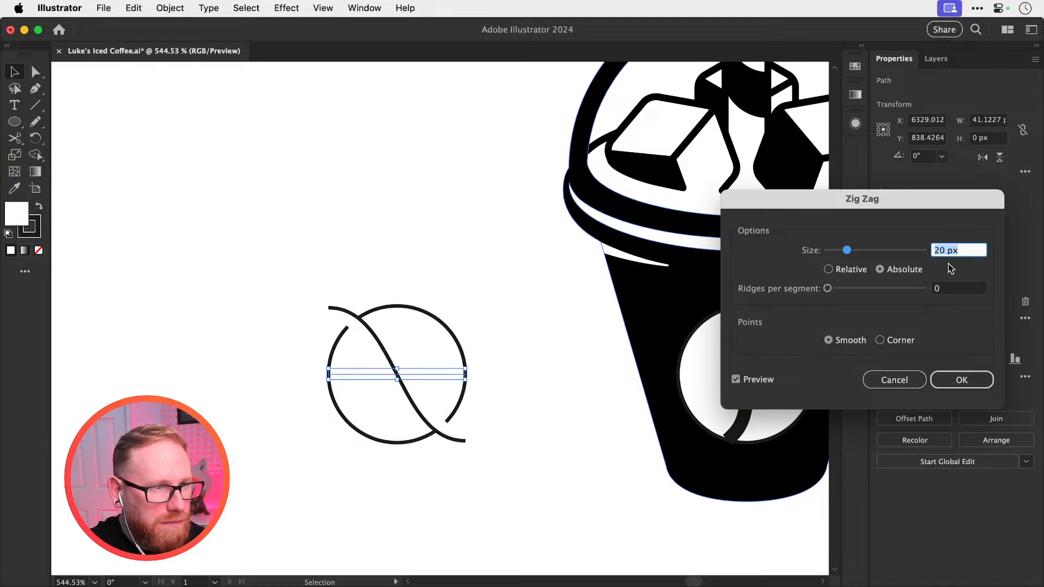
left_click(973, 379)
Try narrowing the Zig Zag line to about 17 px wide around its centre, and undo the resize
scroll(405, 391, "up", 5)
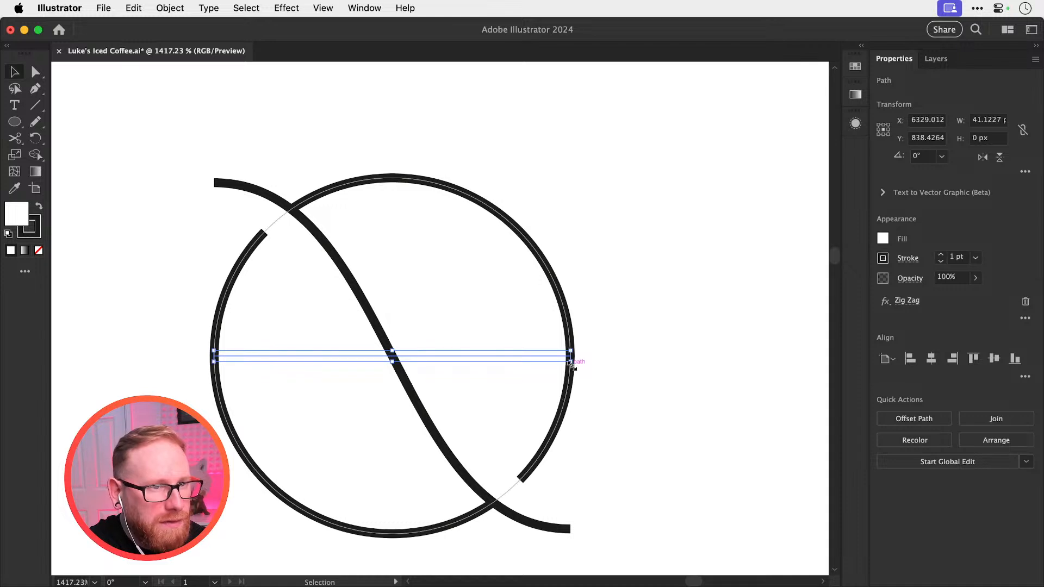
left_click_drag(570, 356, 467, 358)
key("super+z")
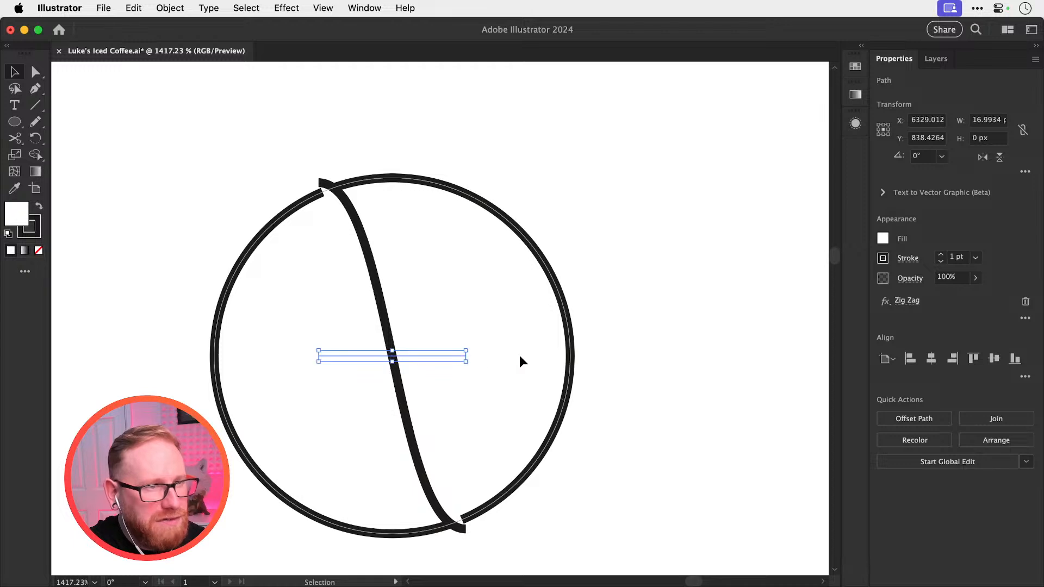
key("super+z")
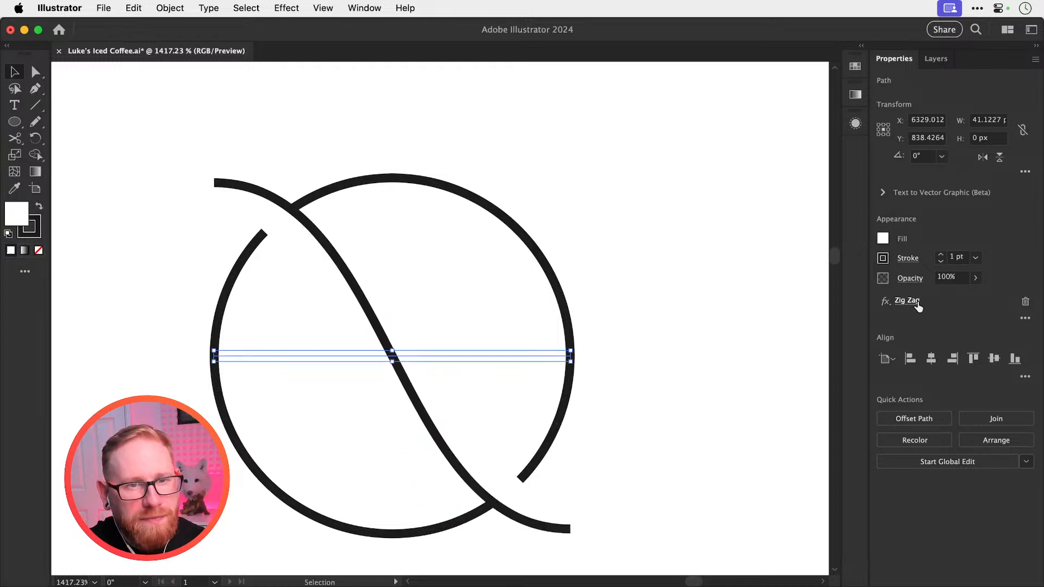
Set the line's Zig Zag effect to 2 ridges per segment
left_click(907, 300)
left_click(949, 289)
key("Up")
key("Up")
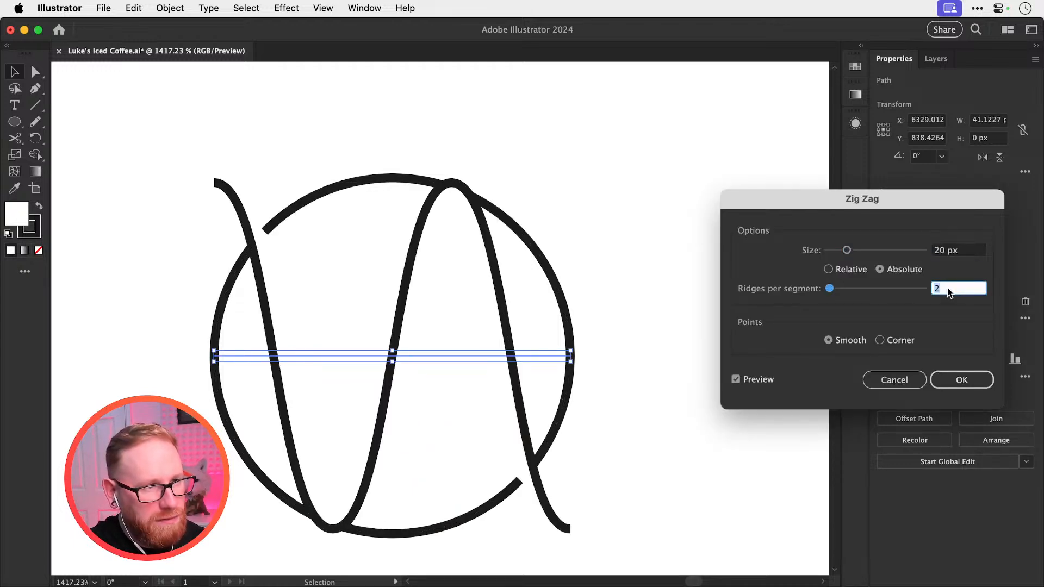
key("Return")
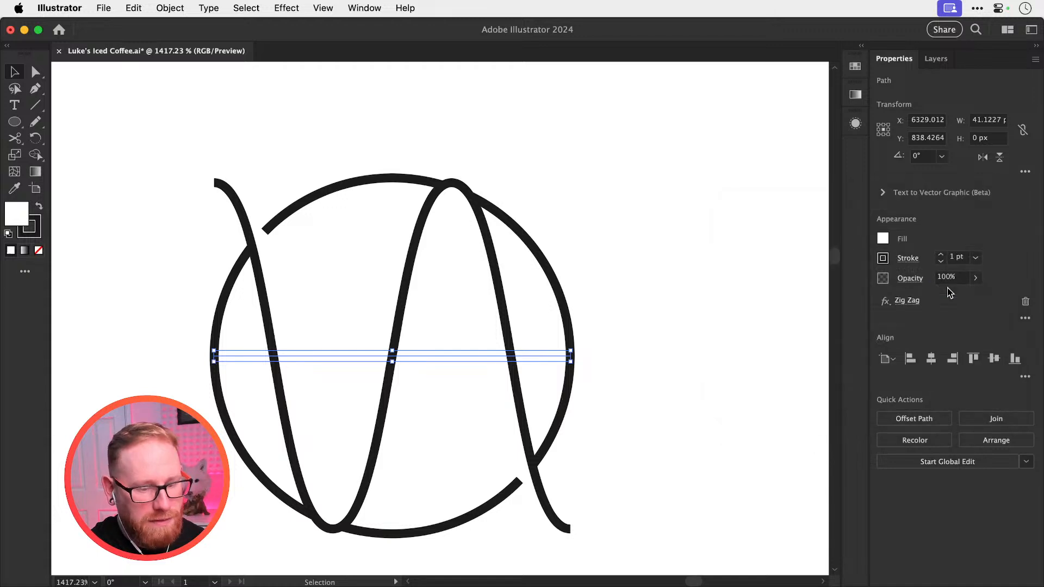
Stretch the wavy line horizontally to about 119 px wide and remove its fill
key("super+minus")
key("super+minus")
key("super+minus")
key("super+minus")
key("s")
left_click_drag(498, 382, 604, 375)
key("v")
left_click(39, 251)
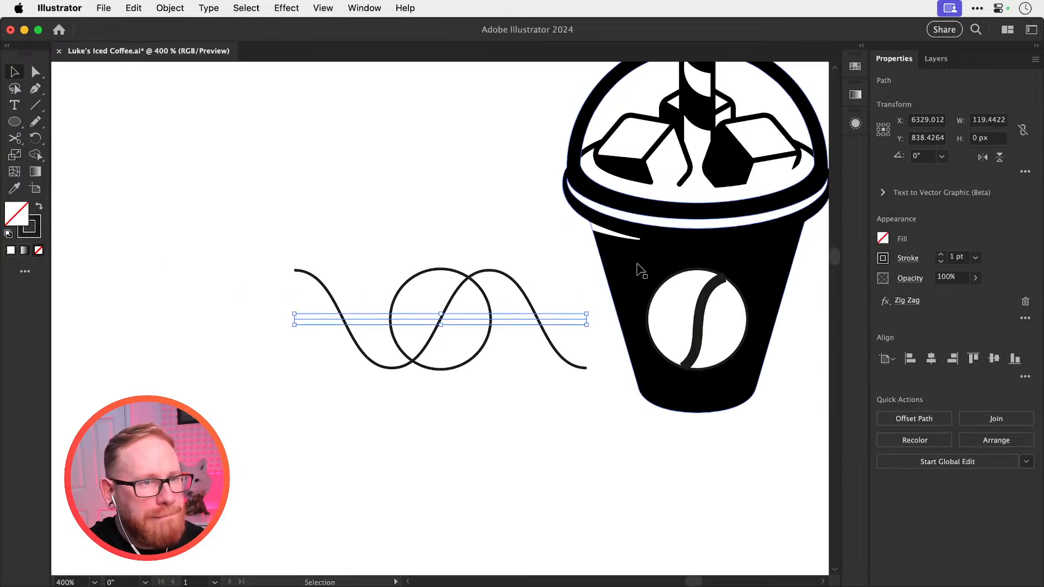
Try shortening the wide wavy line, undo that, and expand its Zig Zag appearance into a path
scroll(430, 316, "up", 3)
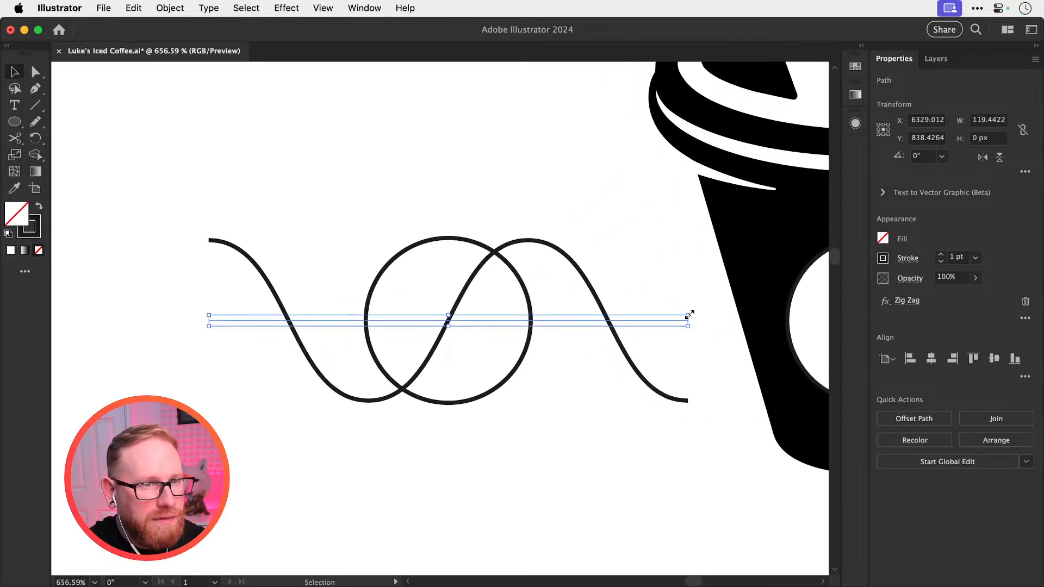
left_click_drag(688, 316, 660, 320)
key("super+z")
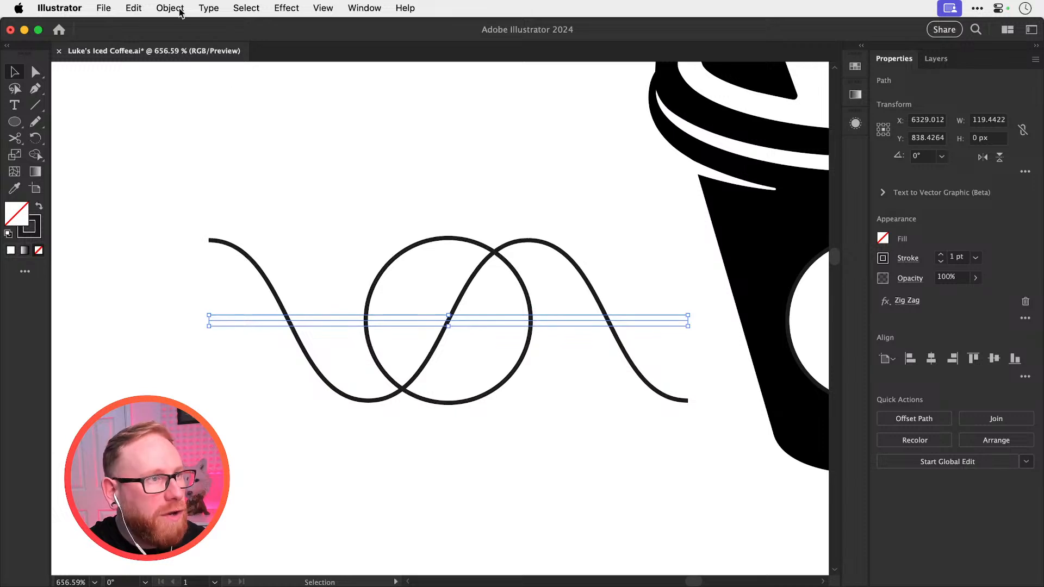
left_click(179, 9)
left_click(182, 214)
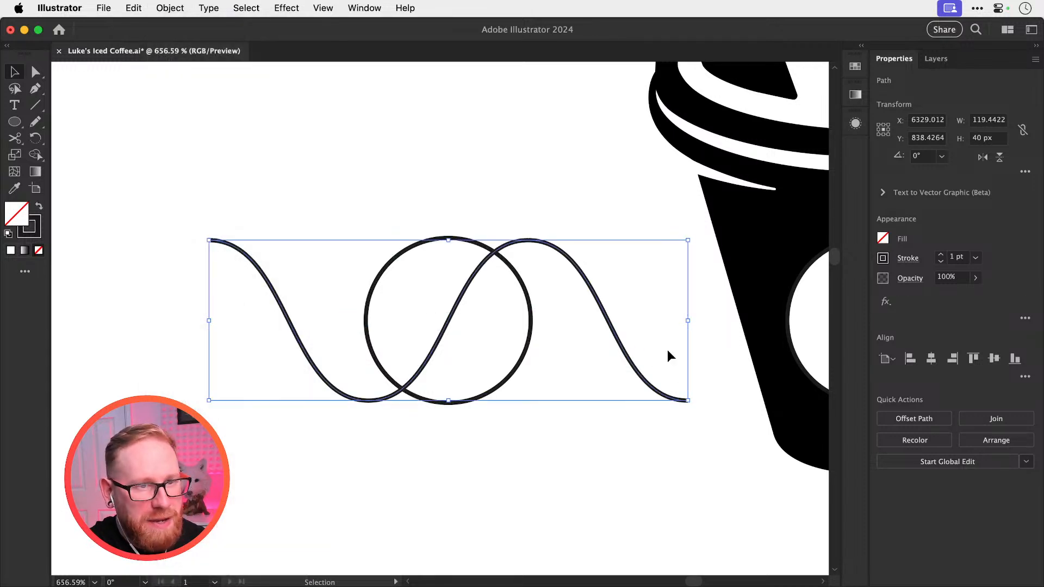
Rescale the expanded wave to about 131 by 44 px and reposition it across the circle
mouse_move(686, 404)
left_mouse_down()
mouse_move(504, 310)
mouse_move(540, 340)
mouse_move(433, 315)
mouse_move(566, 409)
mouse_move(655, 453)
left_mouse_up()
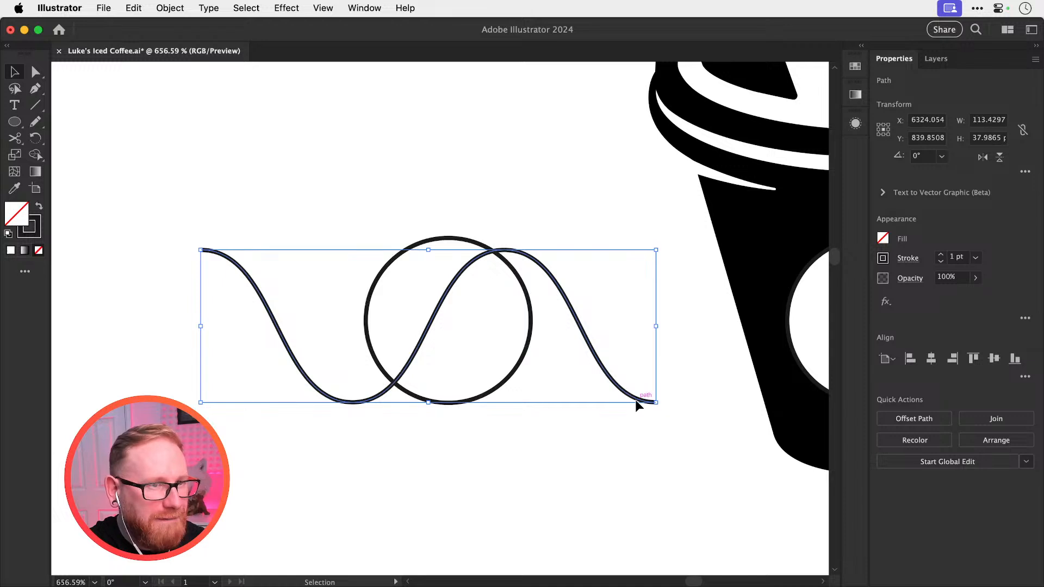
left_click_drag(635, 400, 491, 400)
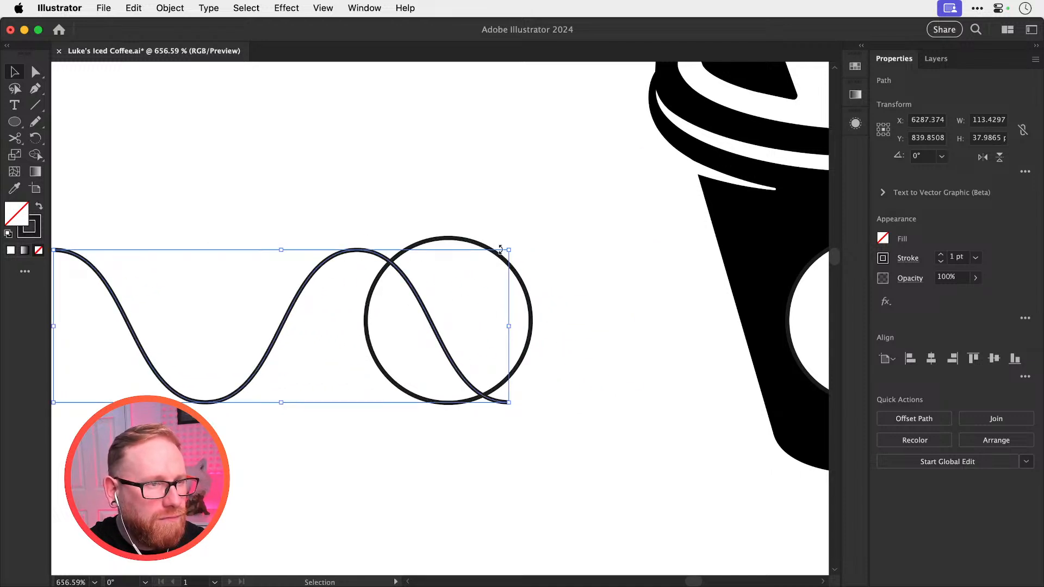
scroll(226, 387, "up", 5)
scroll(227, 387, "left", 5)
left_click(195, 363)
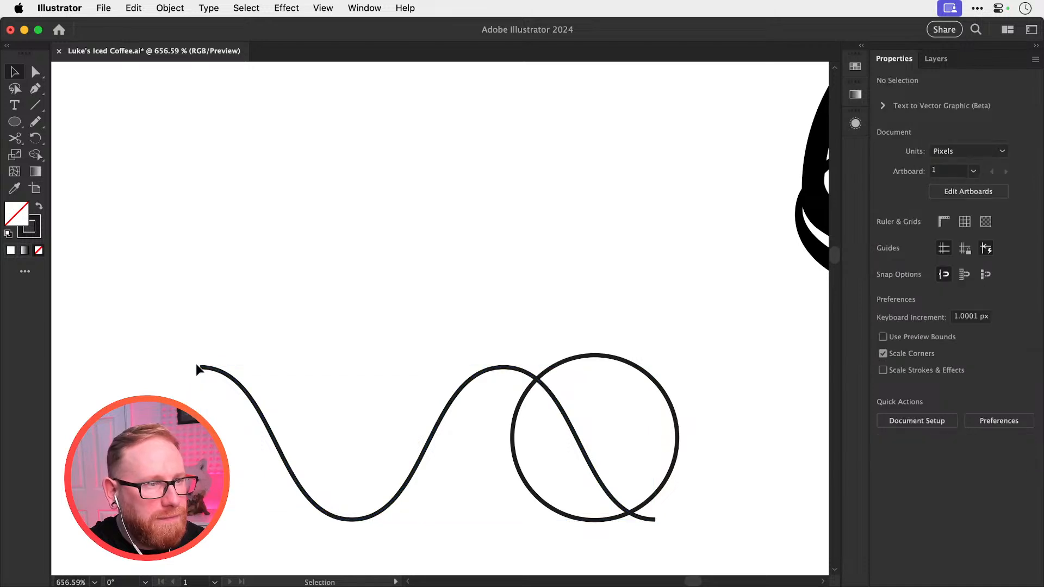
left_click(197, 366)
left_click_drag(199, 367, 128, 297)
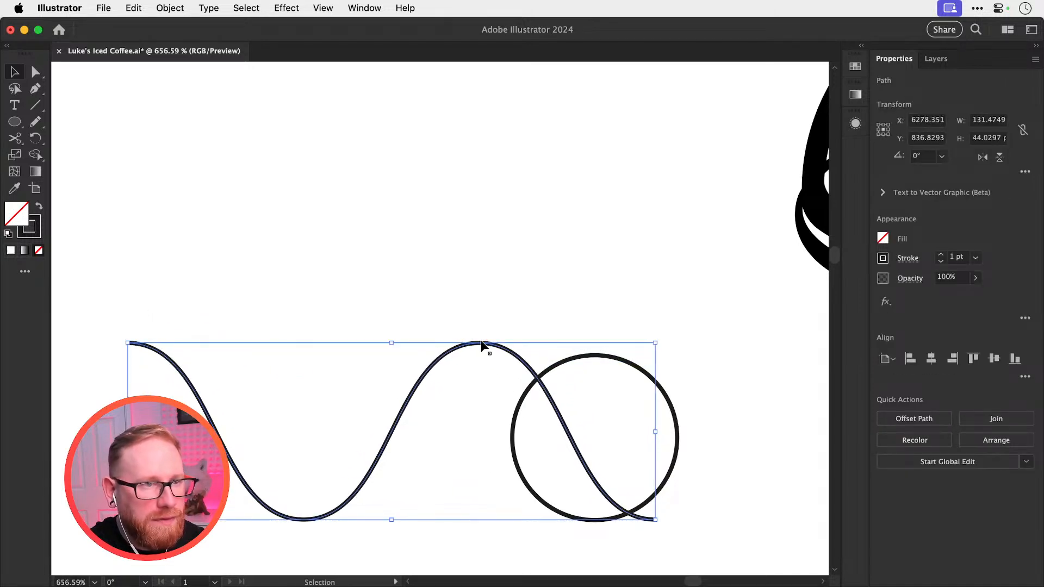
left_click_drag(478, 341, 535, 350)
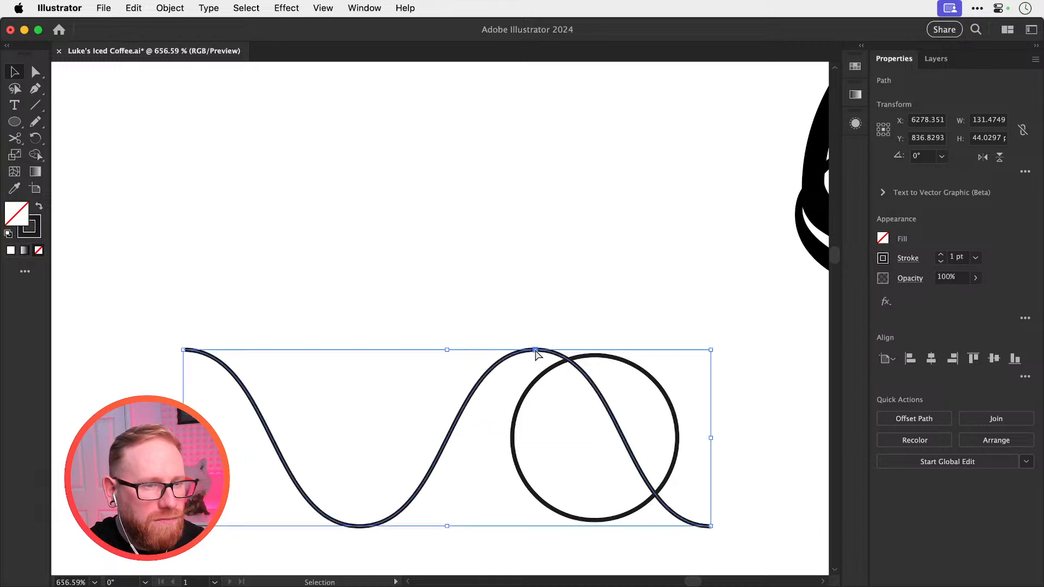
Undo the wide wave experiment back to the 20 px Zig Zag line with 0 ridges per segment
key("super+z")
key("super+z")
key("super+z")
key("super+z")
key("super+z")
key("super+z")
key("super+z")
key("super+z")
key("super+z")
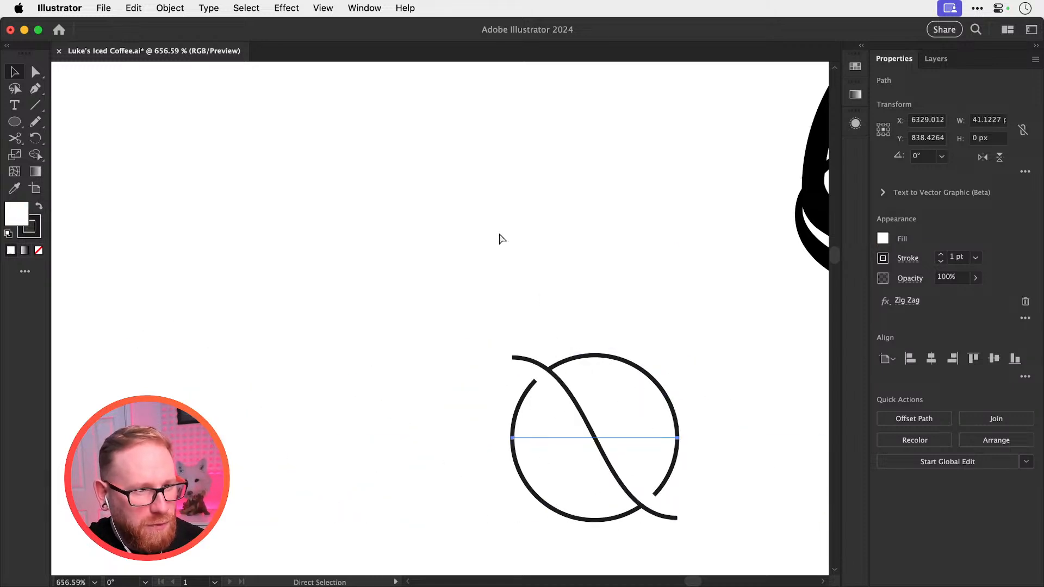
key("super+shift+z")
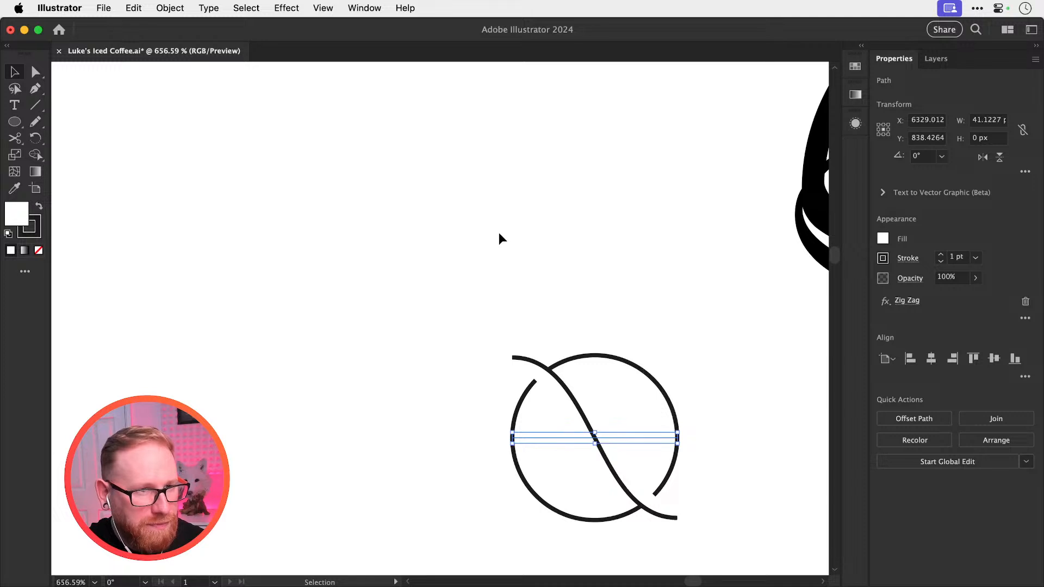
Remove the Zig Zag line's fill and expand its appearance into an editable path
left_click(38, 250)
left_click(170, 8)
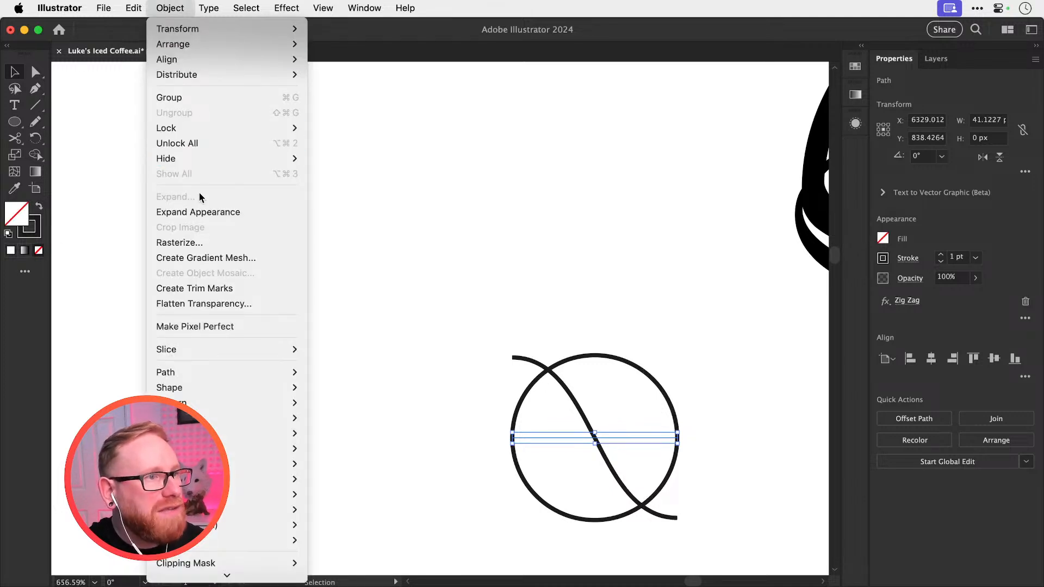
left_click(204, 213)
Shrink the expanded wave around its centre to about 31 px wide so its ends barely cross the circle
left_click_drag(512, 357, 533, 371)
left_click(593, 325)
left_click_drag(670, 354, 466, 284)
left_click_drag(393, 374, 422, 393)
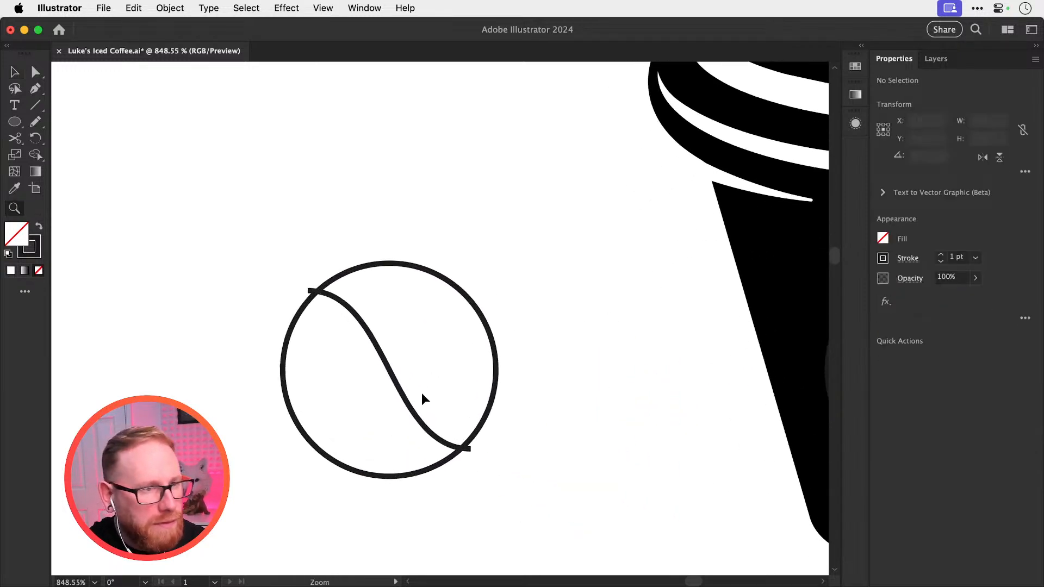
Rotate the wave 45° about its centre so it runs horizontally across the circle
key("v")
left_click(409, 389)
key("r")
left_click_drag(578, 413, 497, 290)
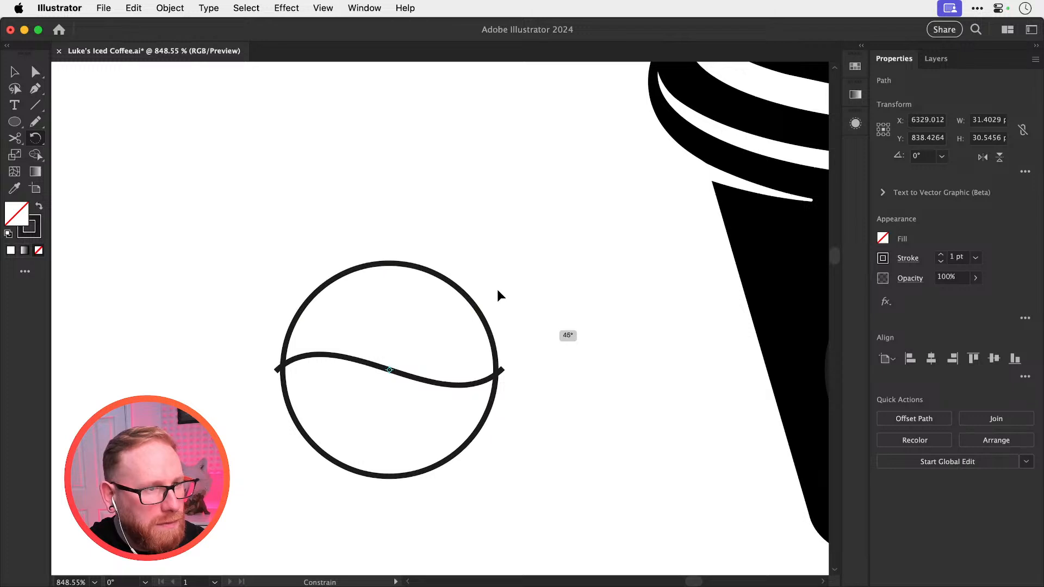
Try stretching the rotated wave vertically, and undo the stretch while restoring the 45° rotation
key("v")
key("s")
left_click_drag(384, 449, 389, 508)
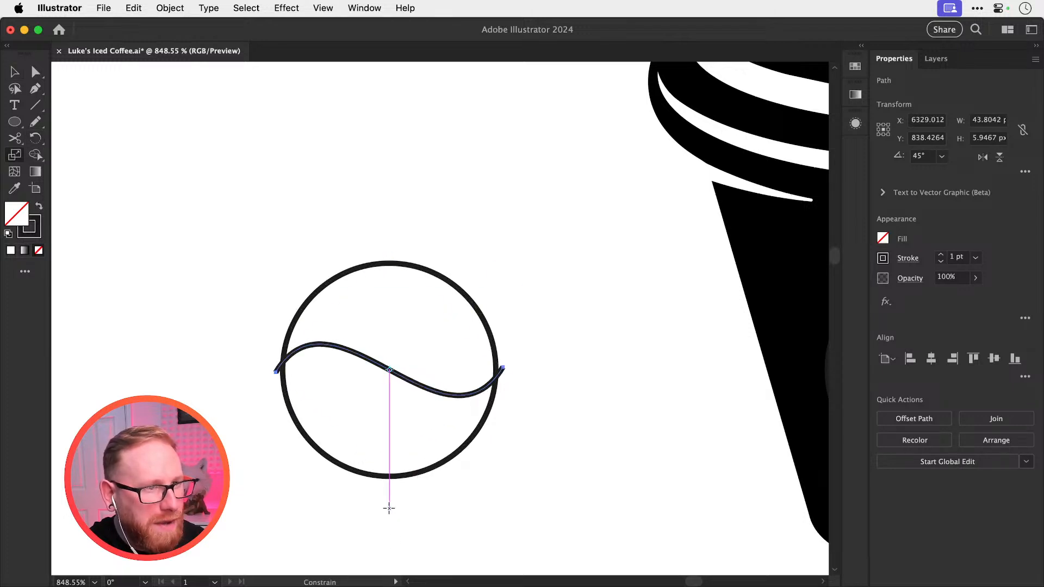
key("super+z")
key("super+z")
key("v")
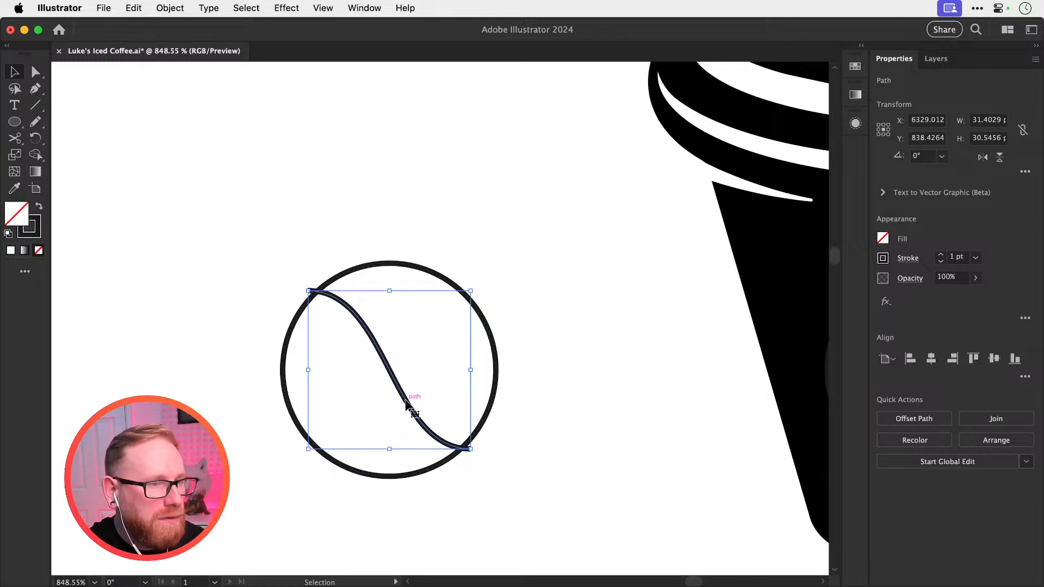
key("super+shift+z")
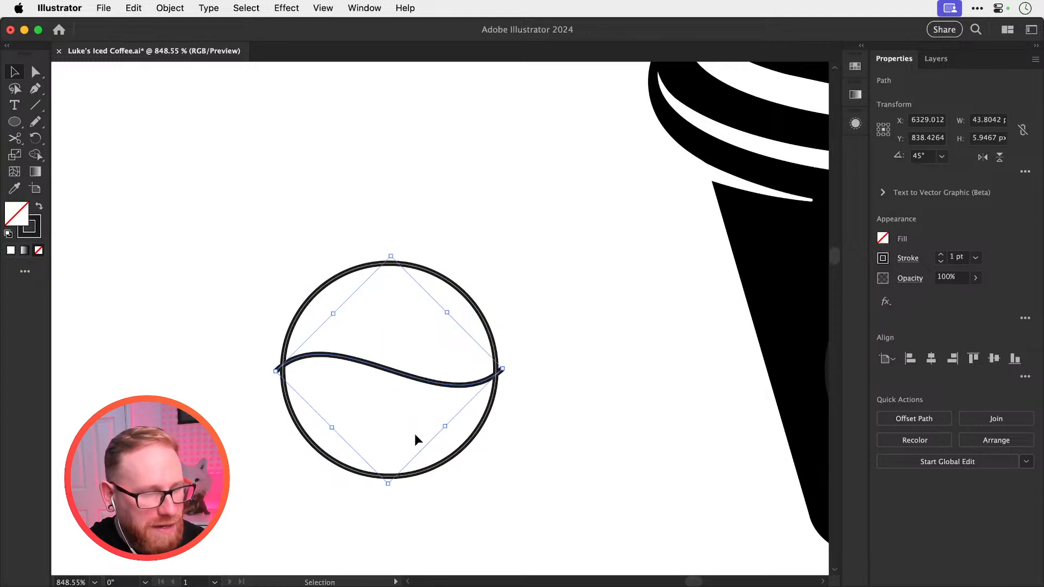
Try rotating the horizontal wave further inside the circle, and undo the rotation
key("r")
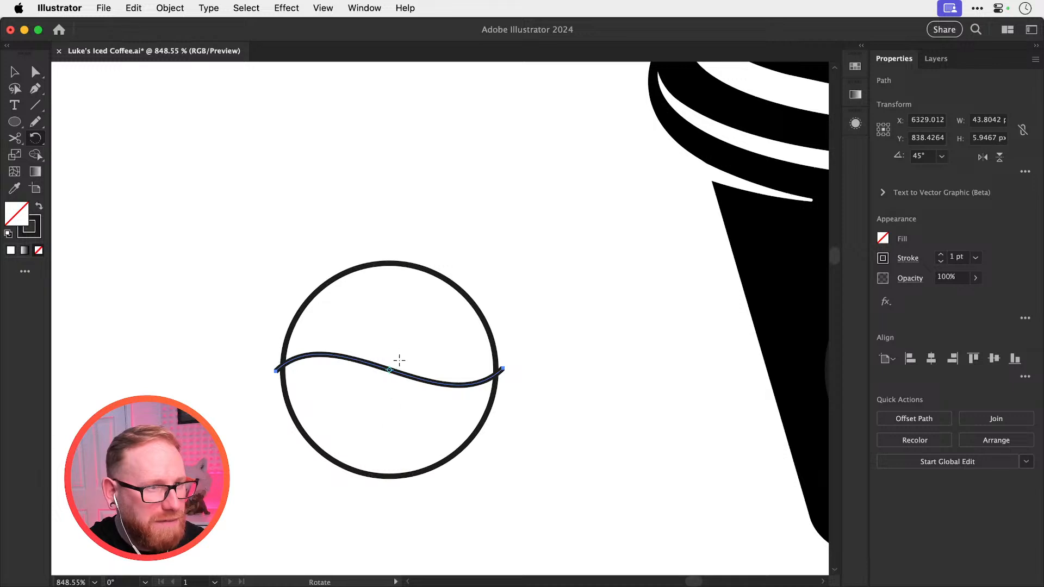
left_click_drag(394, 337, 398, 265)
key("super+z")
left_click(406, 283, "super")
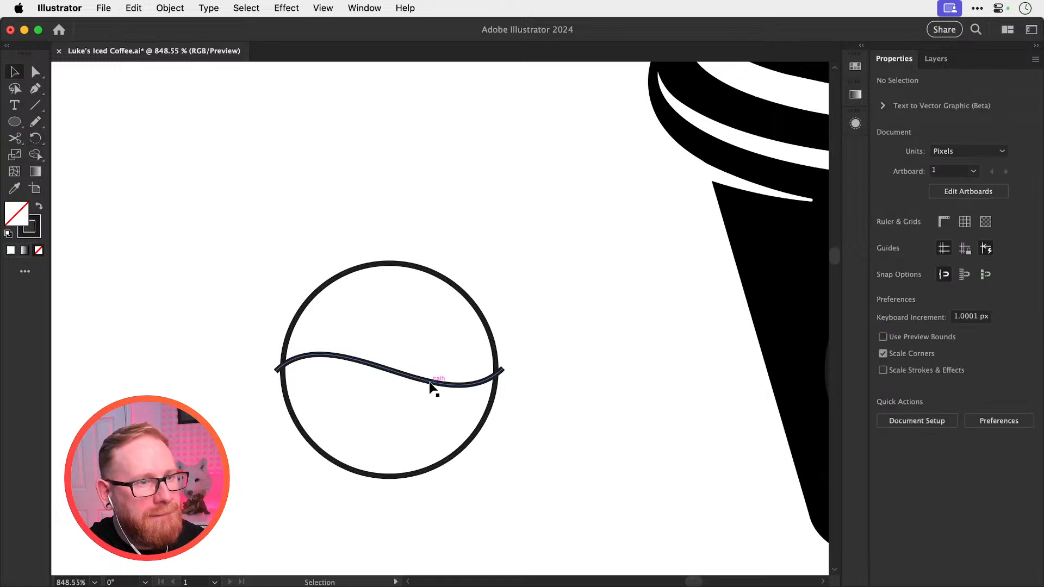
Stretch the wave vertically around its centre to about 10 px high for a deeper curve
left_click(433, 381, "super")
key("s")
left_click_drag(380, 420, 401, 449)
key("super+shift+a")
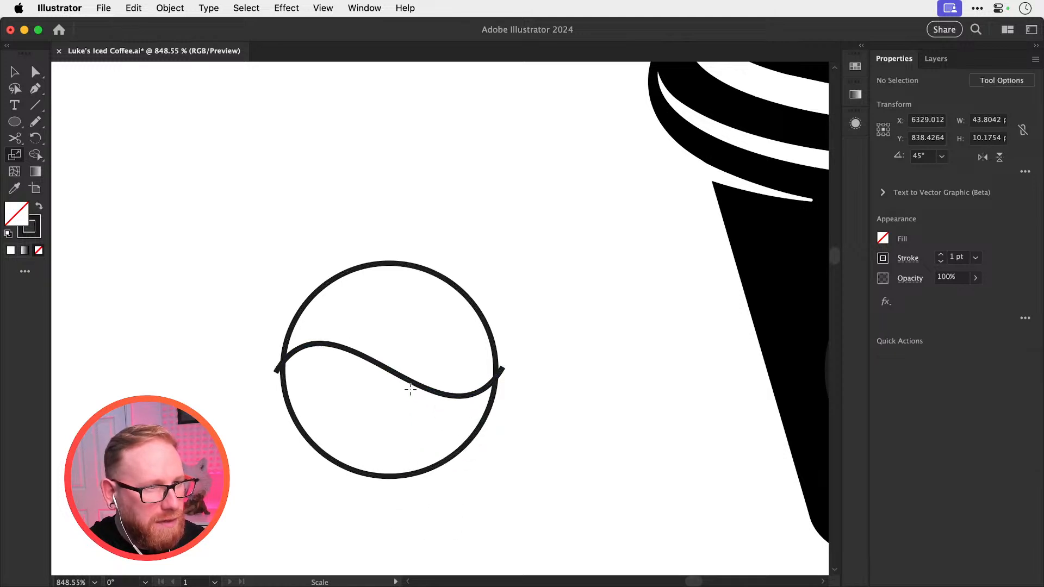
Widen the wave slightly to about 45 px so both ends overhang the circle
key("z")
left_click_drag(394, 365, 461, 410)
key("v")
left_click(460, 408)
mouse_move(564, 372)
left_mouse_down()
mouse_move(555, 374)
mouse_move(570, 373)
left_mouse_up()
left_click(598, 348)
left_click(531, 397)
Select the circle and wave together, and place a spare copy of them farther away from the cup
key("super+minus")
key("super+minus")
key("super+minus")
key("super+minus")
key("super+minus")
key("super+minus")
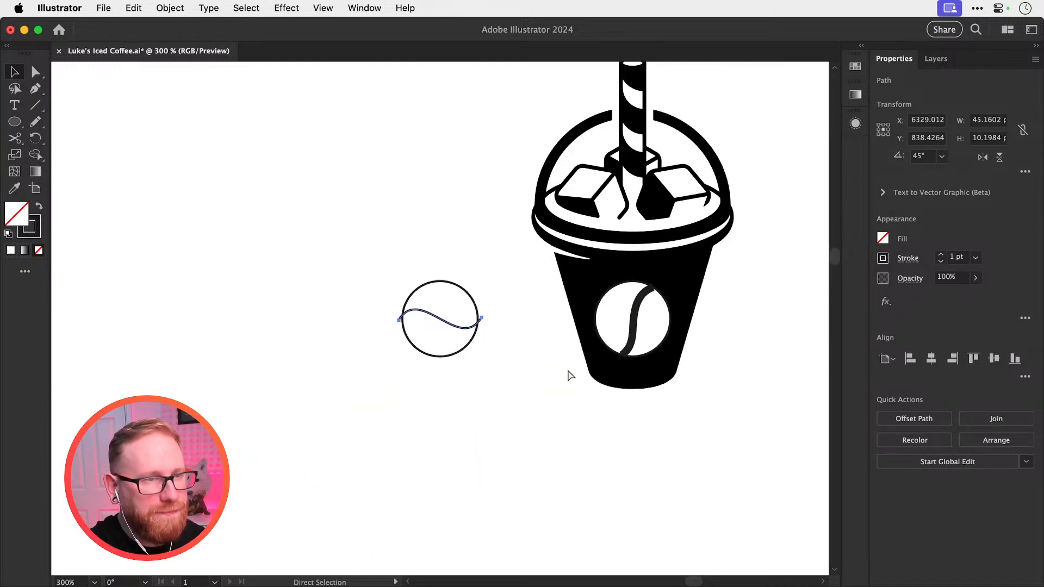
left_click_drag(387, 280, 466, 348)
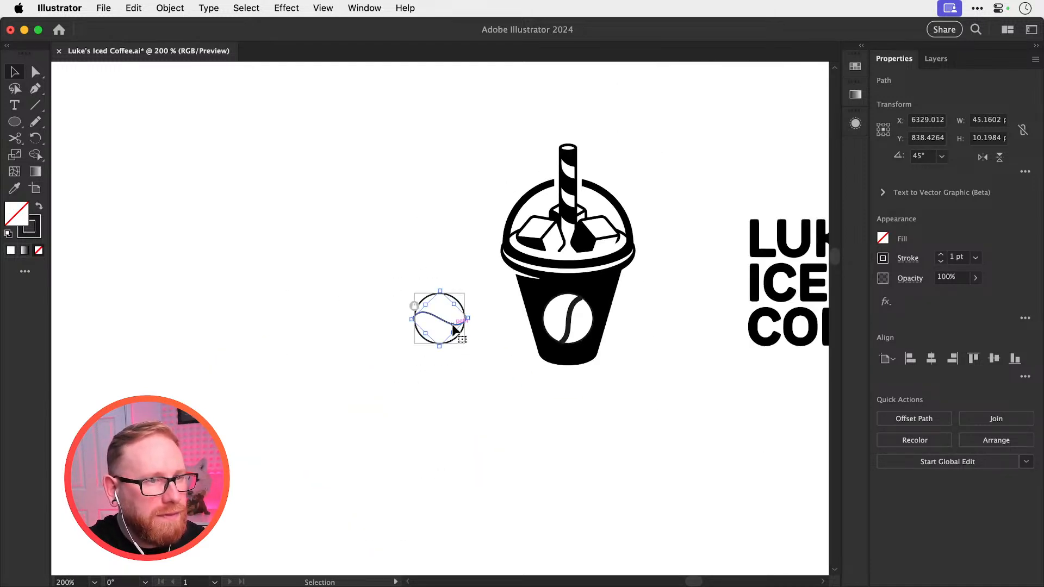
left_click(425, 308, "shift")
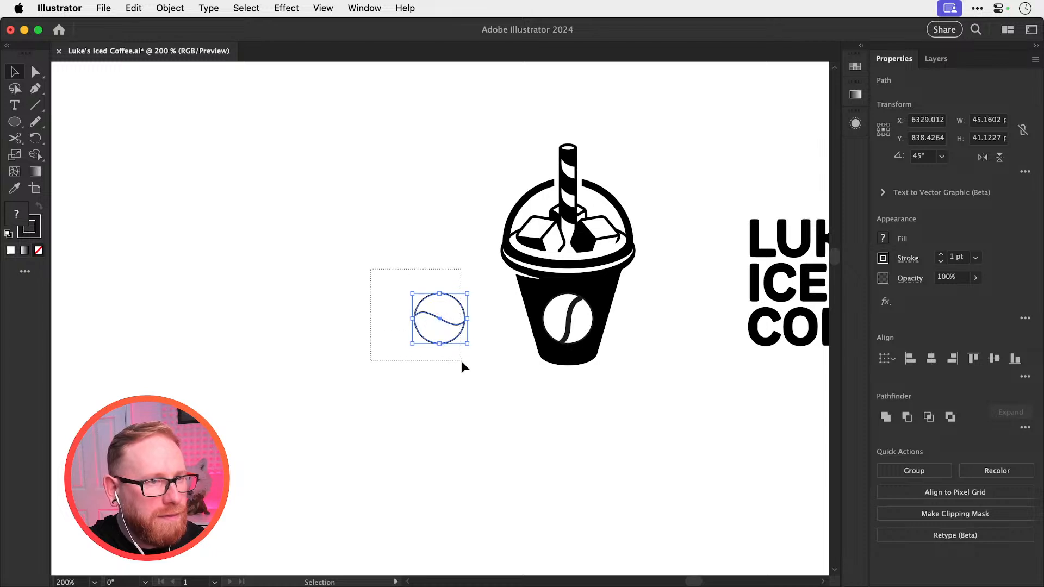
left_click_drag(454, 326, 328, 321)
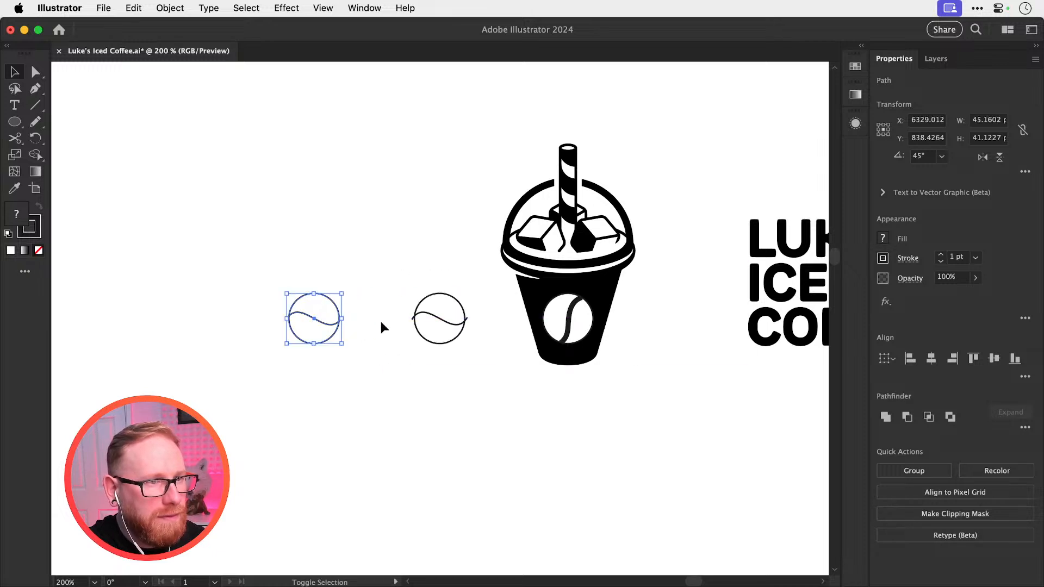
Select the original circle and wave, and remove the wave's overhanging ends with Shape Builder
key("super+space")
left_click_drag(413, 311, 577, 383)
left_click_drag(368, 427, 557, 288)
key("shift+m")
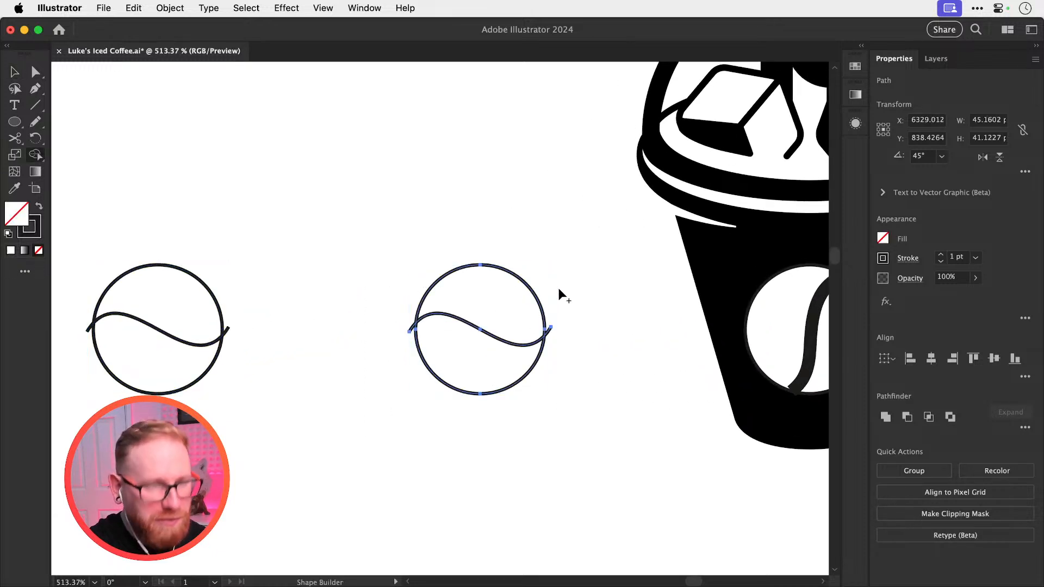
left_click(411, 329, "alt")
left_click(549, 329, "alt")
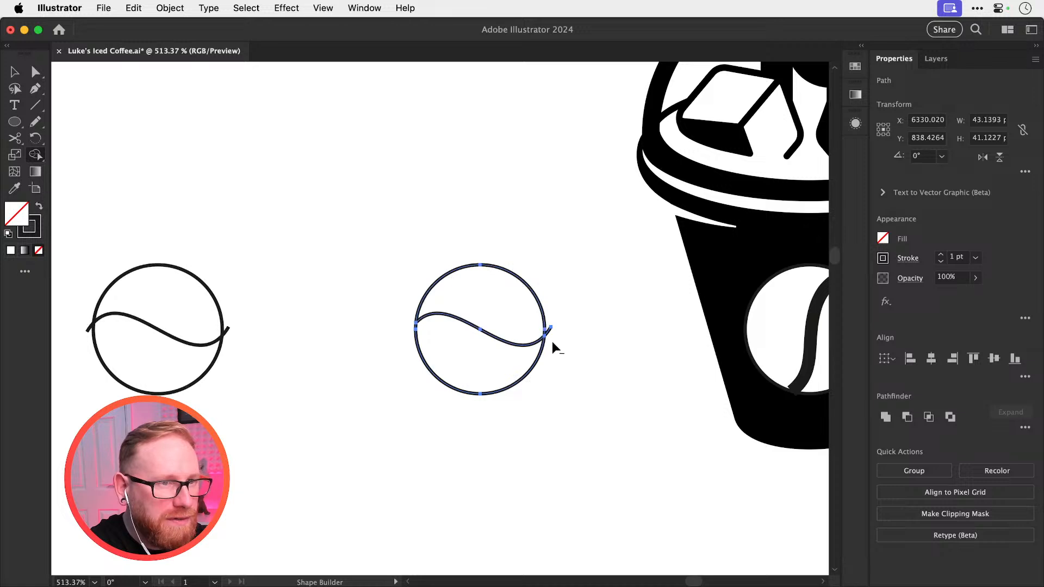
Select the trimmed circle-and-wave group beside the cup and increase its stroke weight to 3 pt
key("v")
left_click_drag(589, 347, 337, 460)
left_click(370, 438)
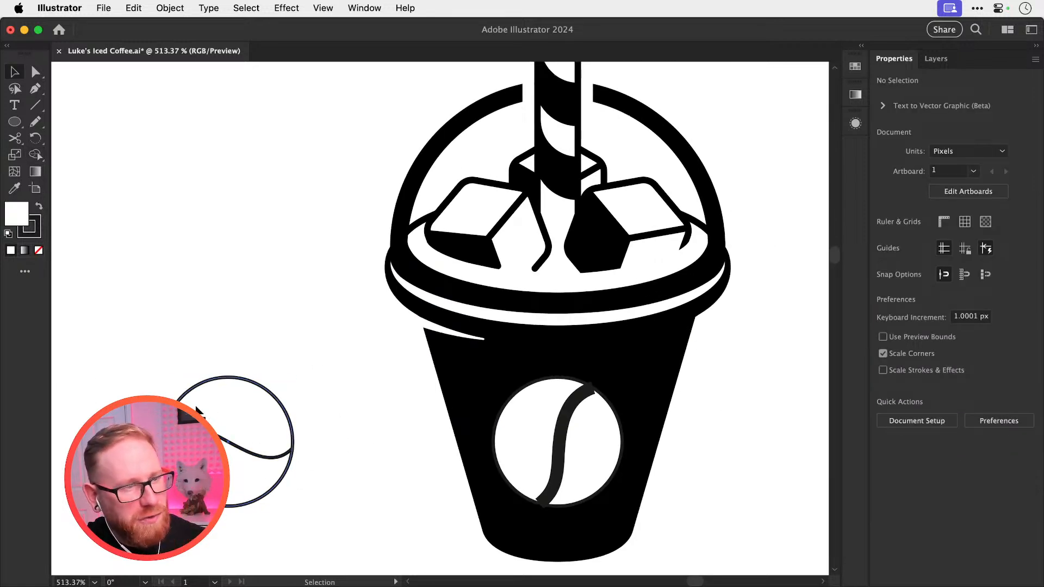
left_click(180, 392)
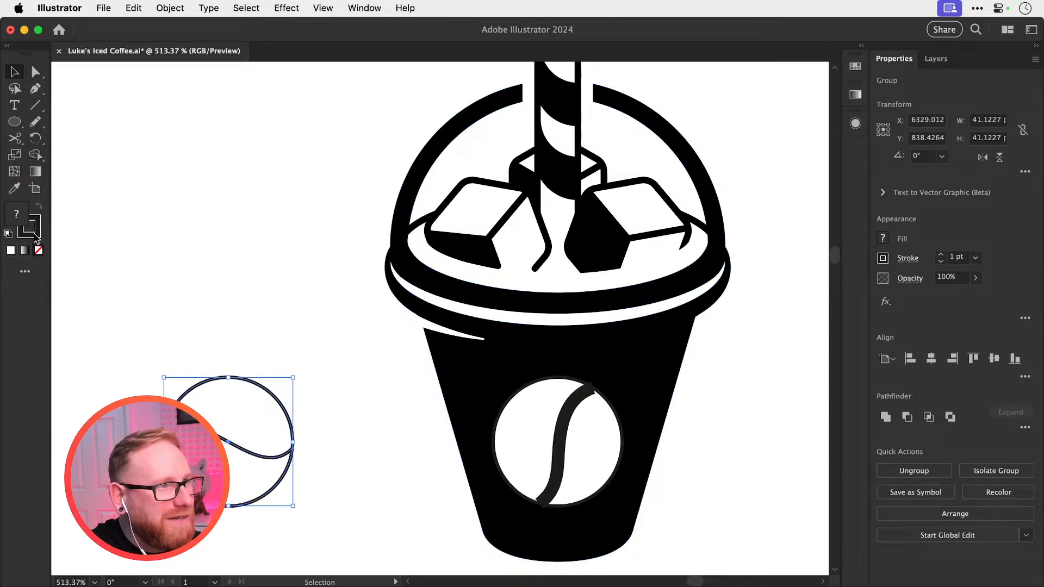
double_click(18, 217)
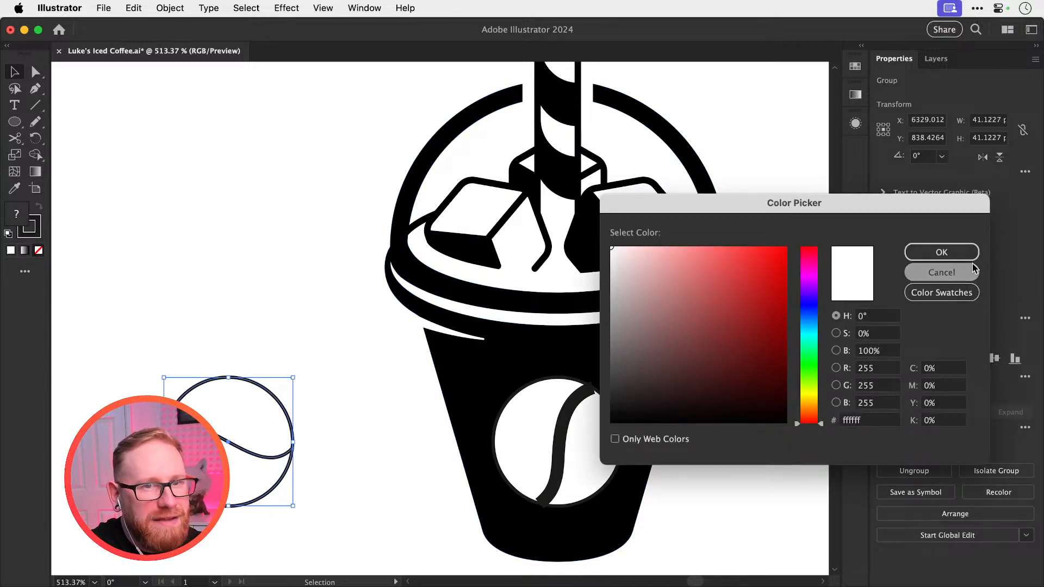
left_click(939, 273)
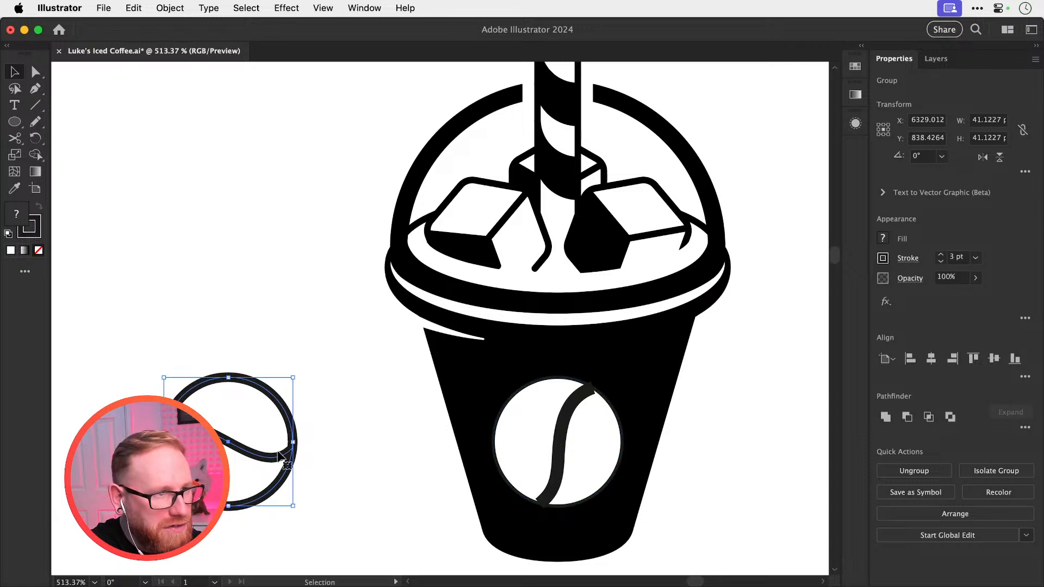
Delete the old curved line and white circle of the bean badge from the cup
left_click(555, 452)
key("Delete")
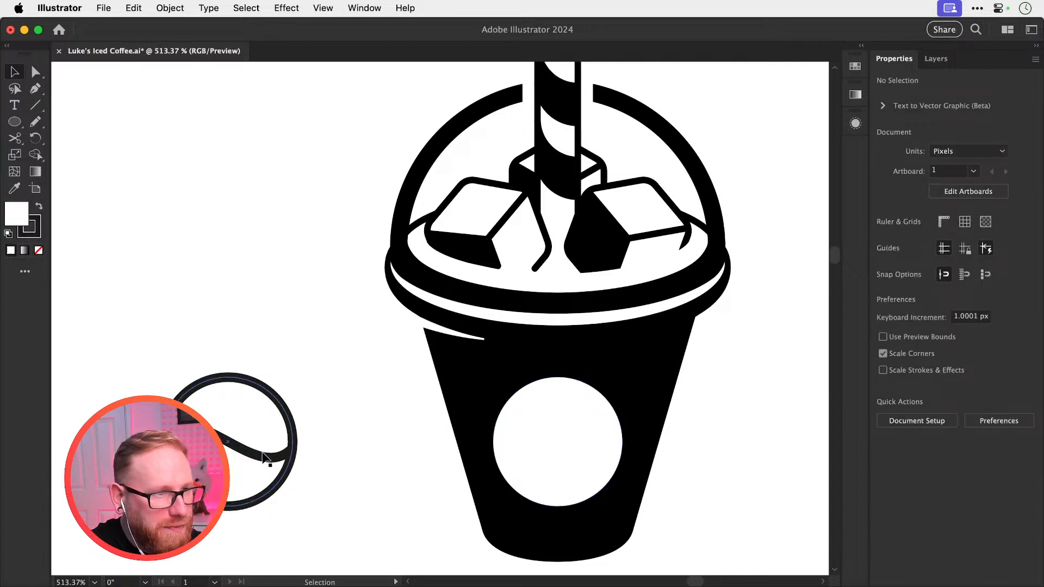
left_click_drag(296, 454, 598, 450)
key("super+z")
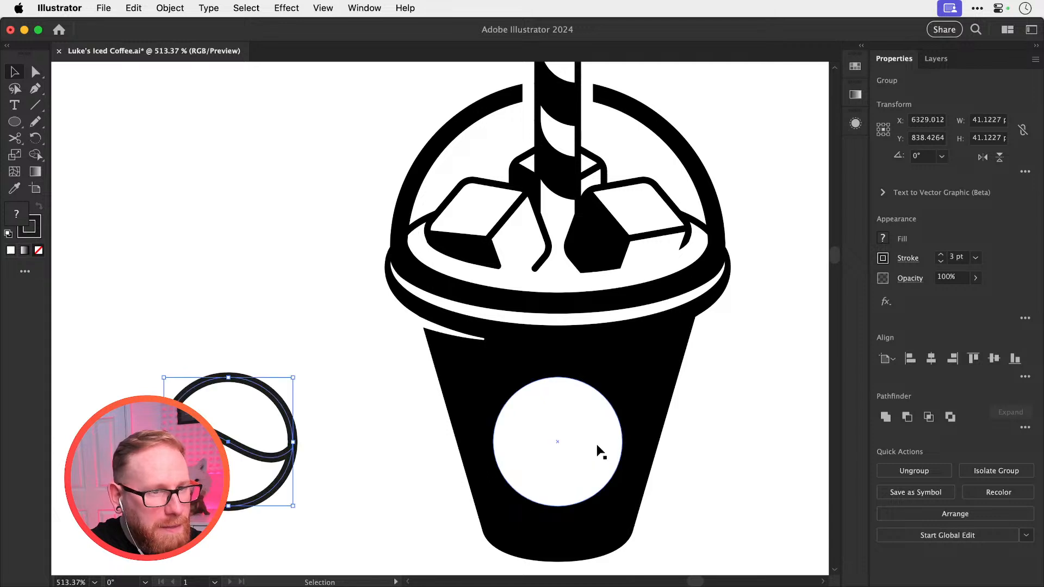
left_click(597, 446)
key("Delete")
Set the stroke colour of the new circle-and-wave bean to pure black, 000000
left_click(255, 456)
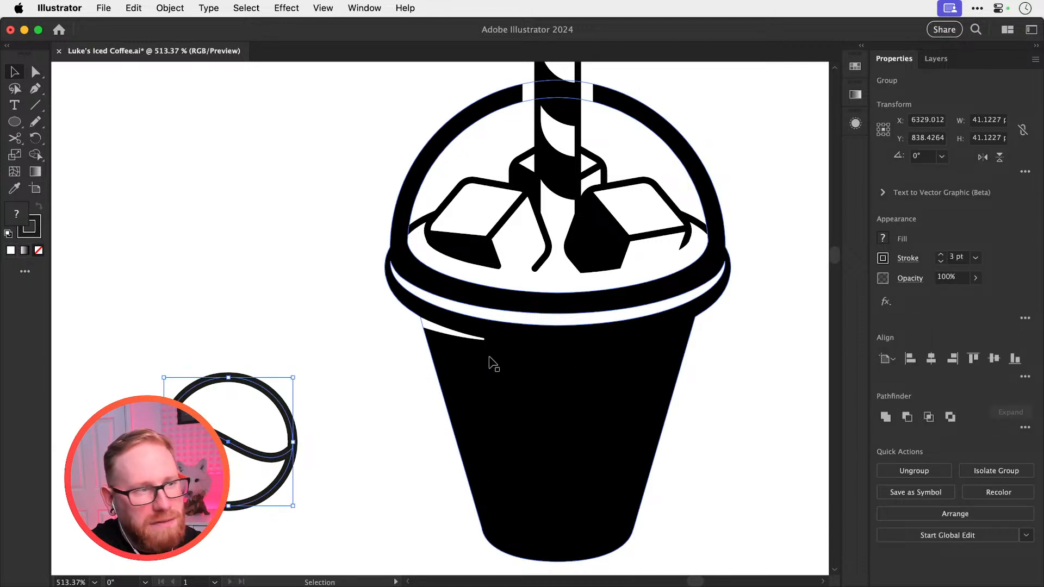
left_click(30, 237)
double_click(30, 238)
type("000000")
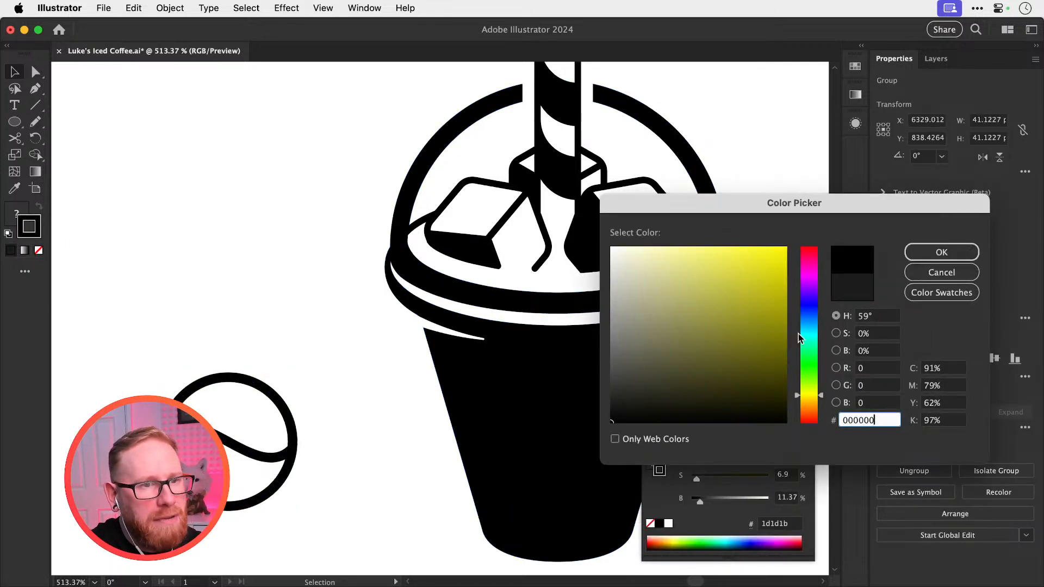
left_click(977, 252)
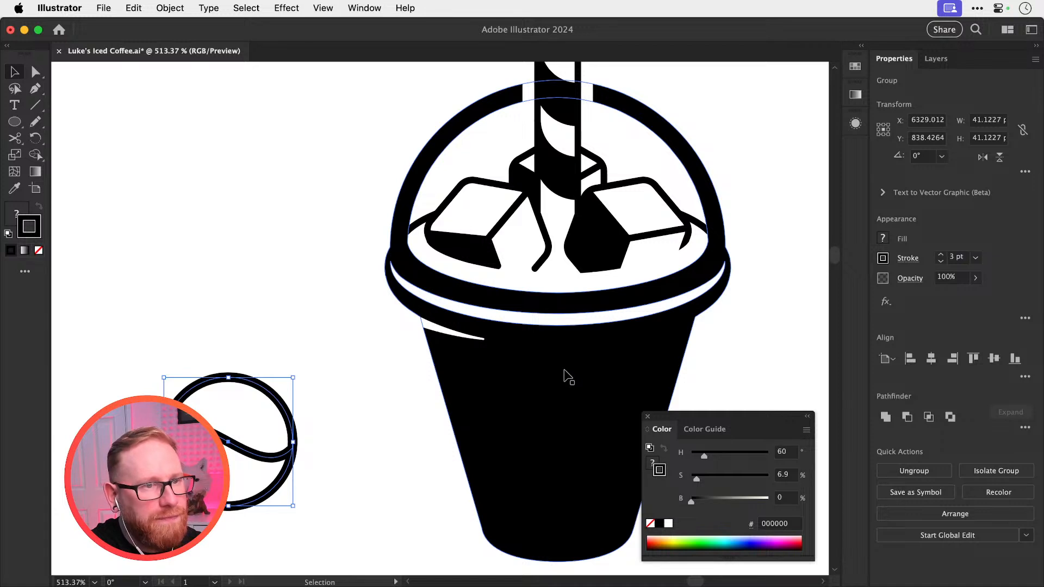
Centre the new bean horizontally on the cup, using the cup body as the key object for the alignment
left_click(568, 376, "shift")
left_click(886, 359)
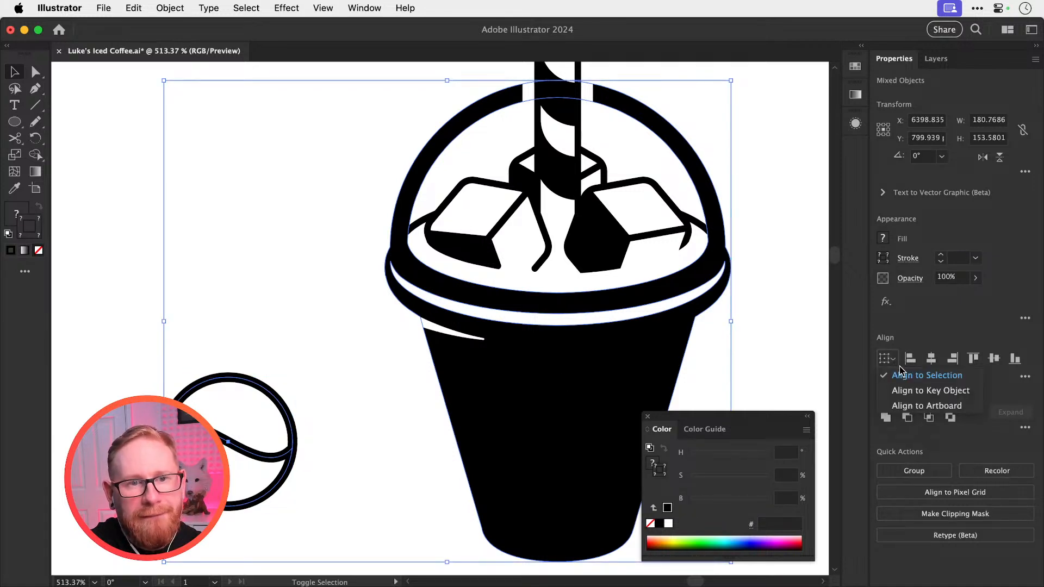
left_click(919, 400)
left_click(629, 390)
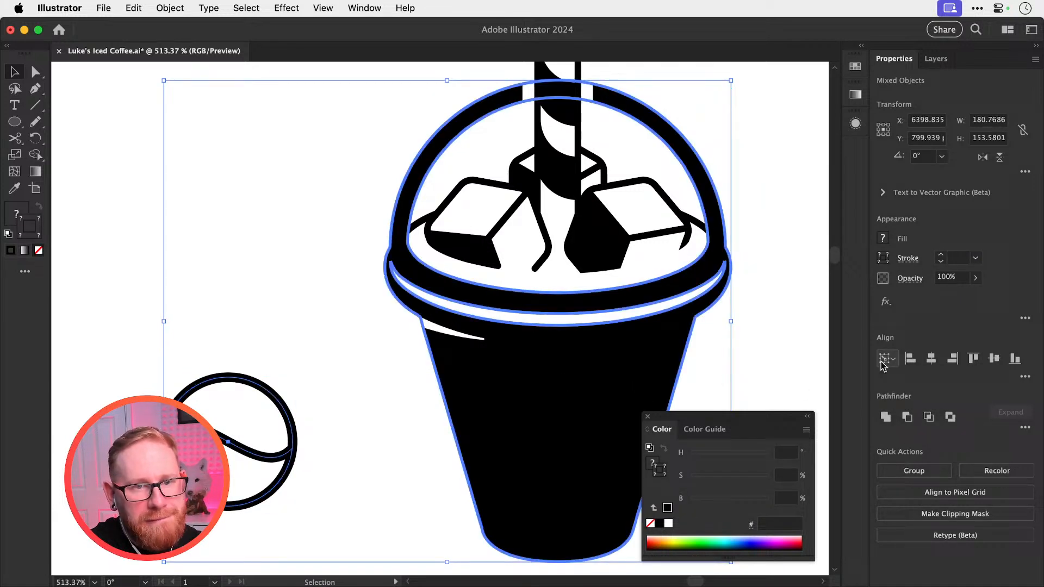
left_click(931, 359)
left_click(333, 368)
scroll(378, 399, "right", 8)
scroll(378, 399, "down", 4)
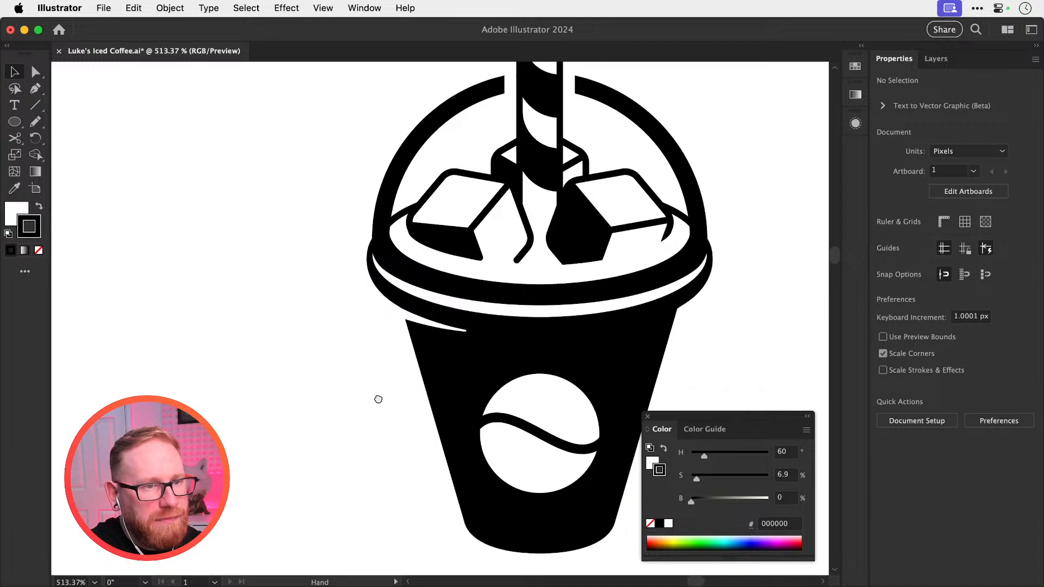
Try rotating the bean on the cup about its centre so its wave runs nearly upright
left_click(386, 345)
key("r")
left_click_drag(585, 352, 351, 191)
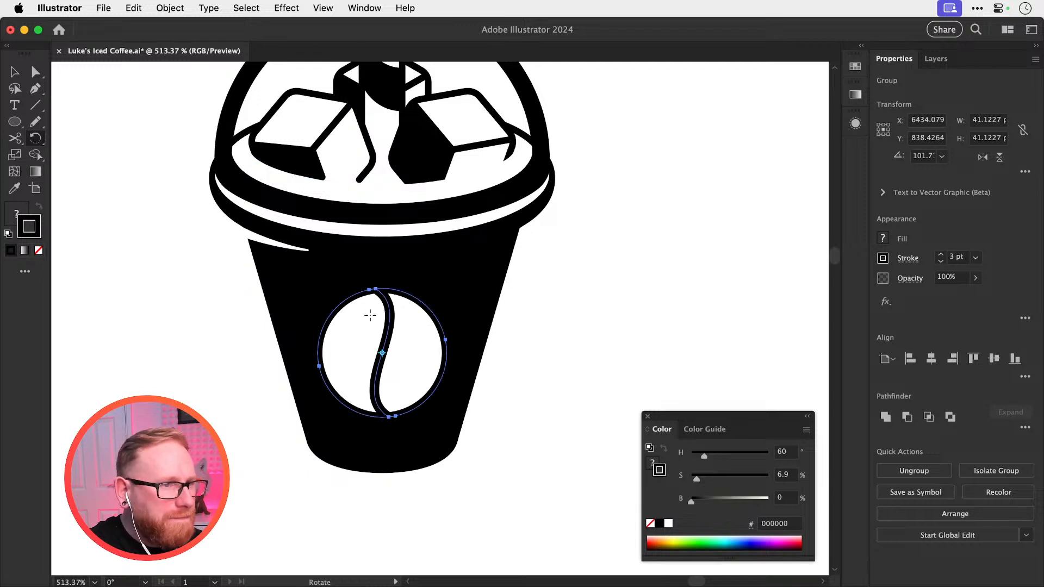
key("super+z")
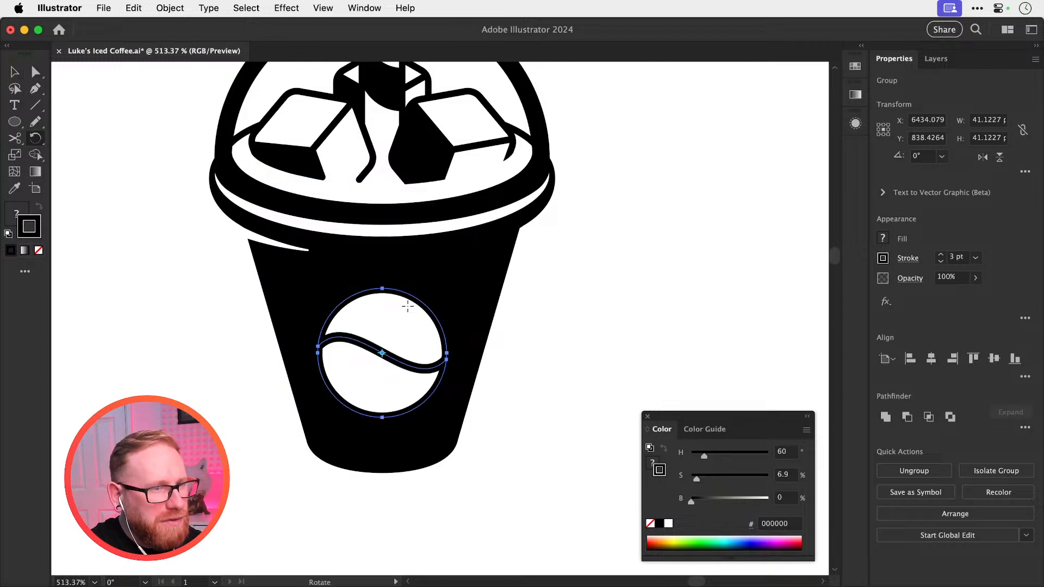
left_click_drag(547, 347, 359, 264)
key("super+z")
Draw a tall rectangle about 21 px wide and 69 px high over the bean and the cup's lower body
key("v")
left_click_drag(15, 122, 81, 121)
left_click_drag(357, 264, 423, 481)
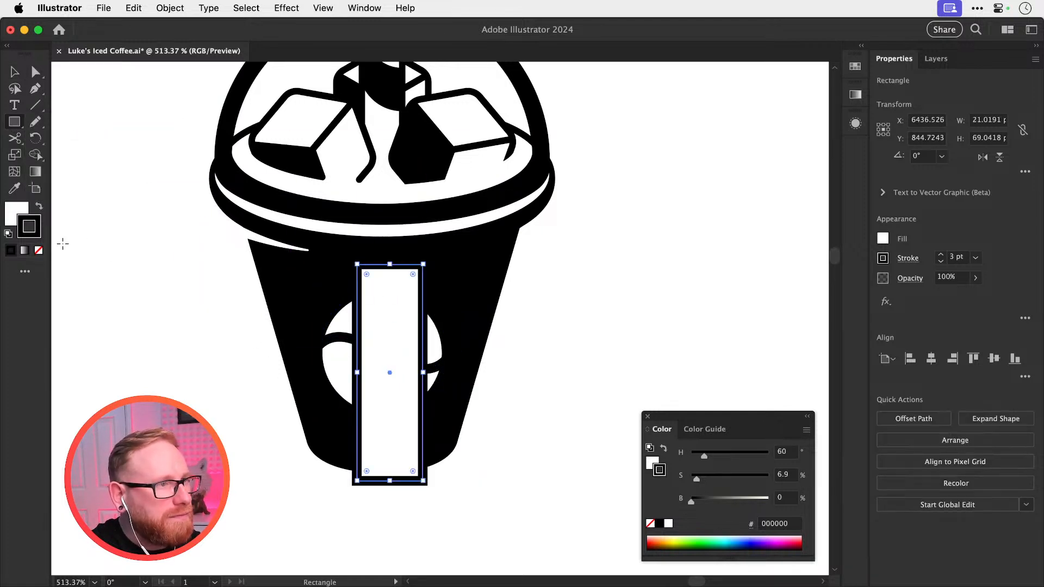
Remove the rectangle's fill and give it a 0.25 pt yellow stroke, f7f000
left_click(39, 250)
double_click(34, 231)
left_click(785, 251)
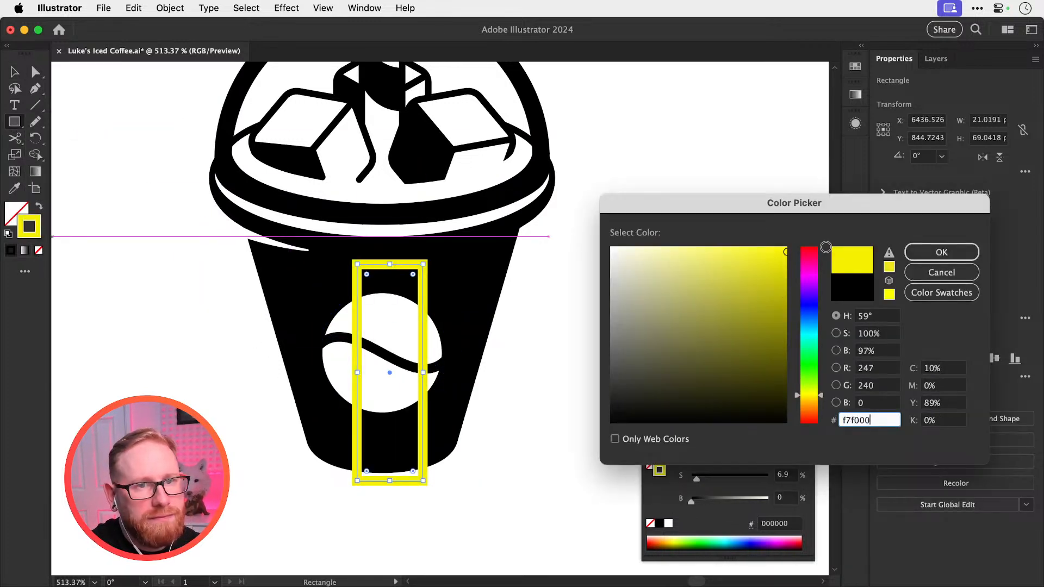
left_click(941, 253)
left_click(940, 262)
left_click(940, 262)
left_click(940, 262)
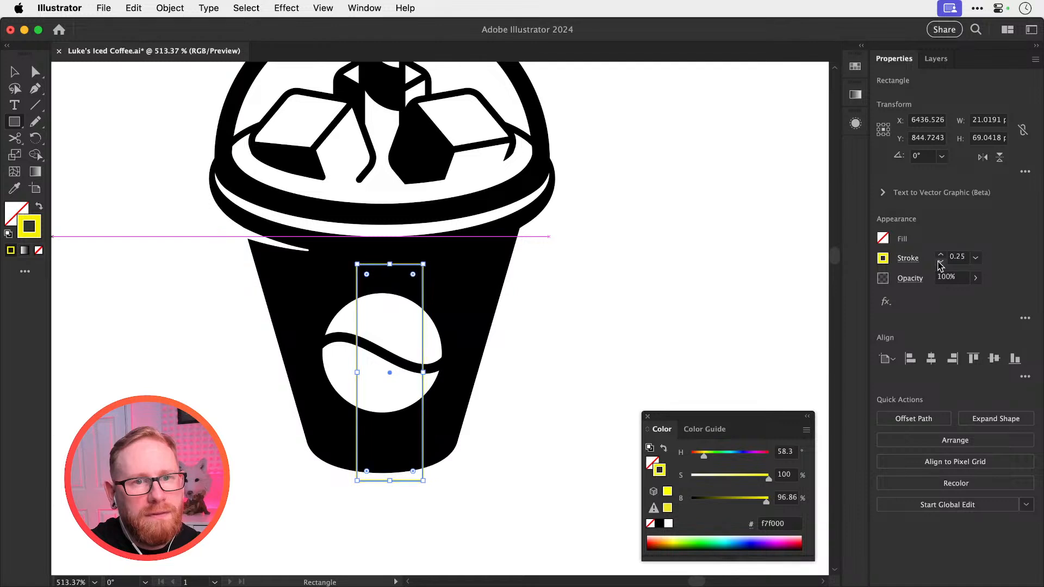
left_click(940, 262)
Centre the yellow rectangle horizontally on the cup as key object, and move it up to the bean's vertical centre
left_click(654, 367, "super")
left_click_drag(360, 356, 586, 375)
key("v")
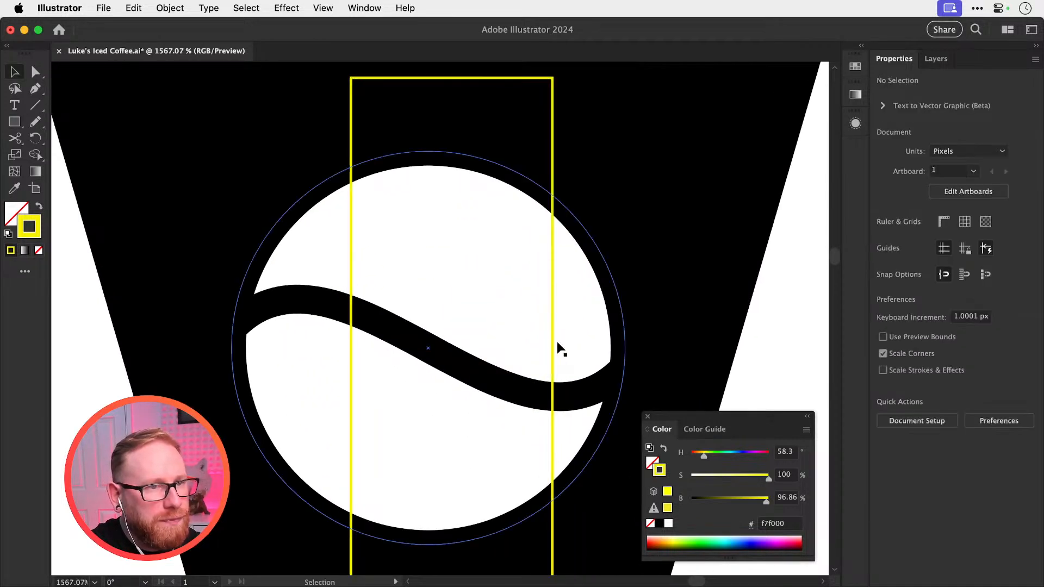
left_click(553, 349)
left_click(634, 309, "shift")
left_click(886, 359)
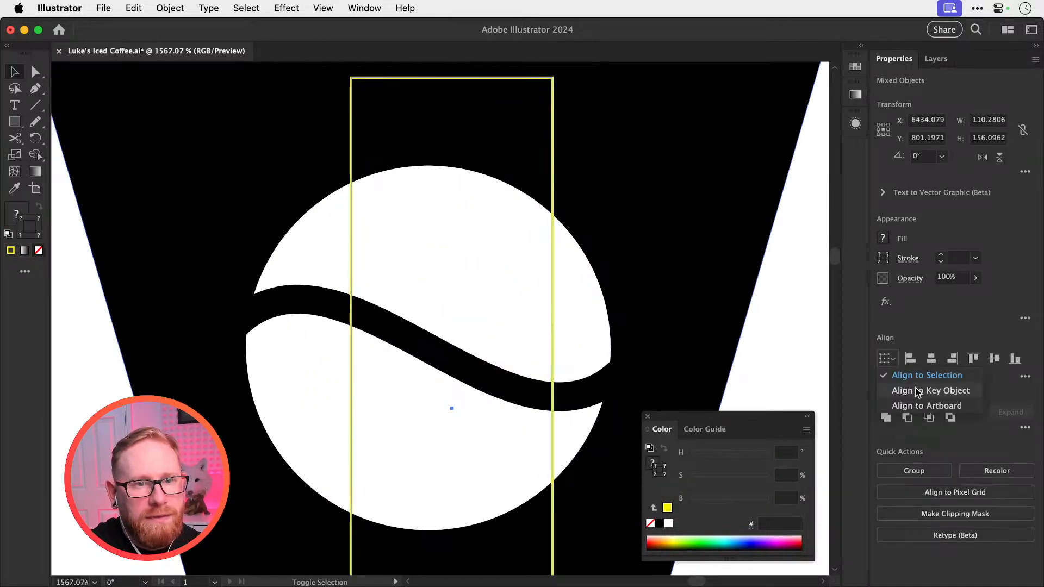
left_click(918, 397)
left_click(719, 289)
left_click(931, 358)
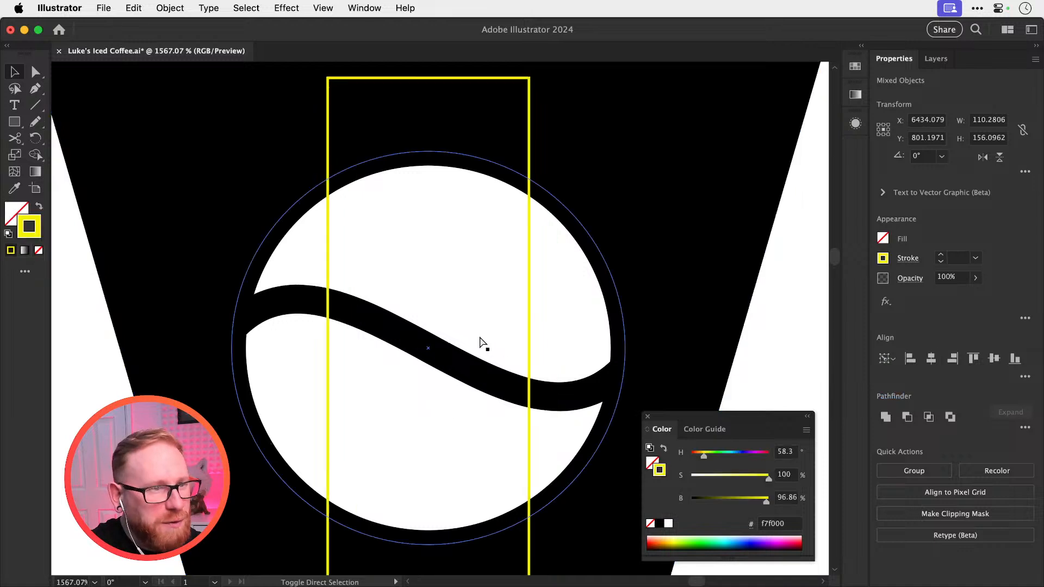
key("super+shift+a")
left_click_drag(528, 312, 523, 258)
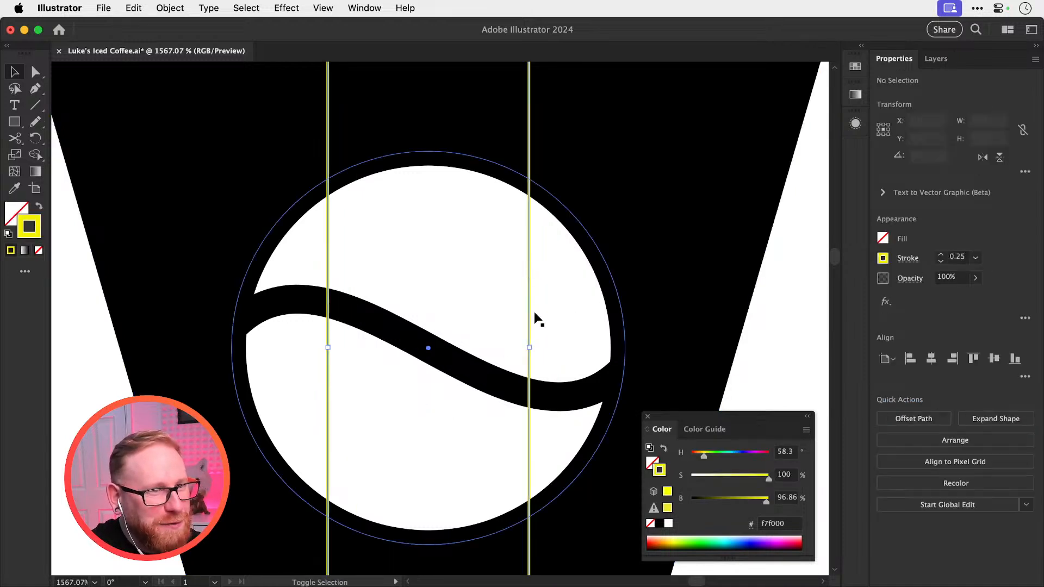
Rotate the bean about its centre by about 107° so its wave runs nearly upright between the yellow guide lines
left_click(505, 383)
key("r")
left_click_drag(676, 343, 375, 194)
Try scaling the yellow rectangle narrower about its centre
key("v")
left_click(529, 144)
key("s")
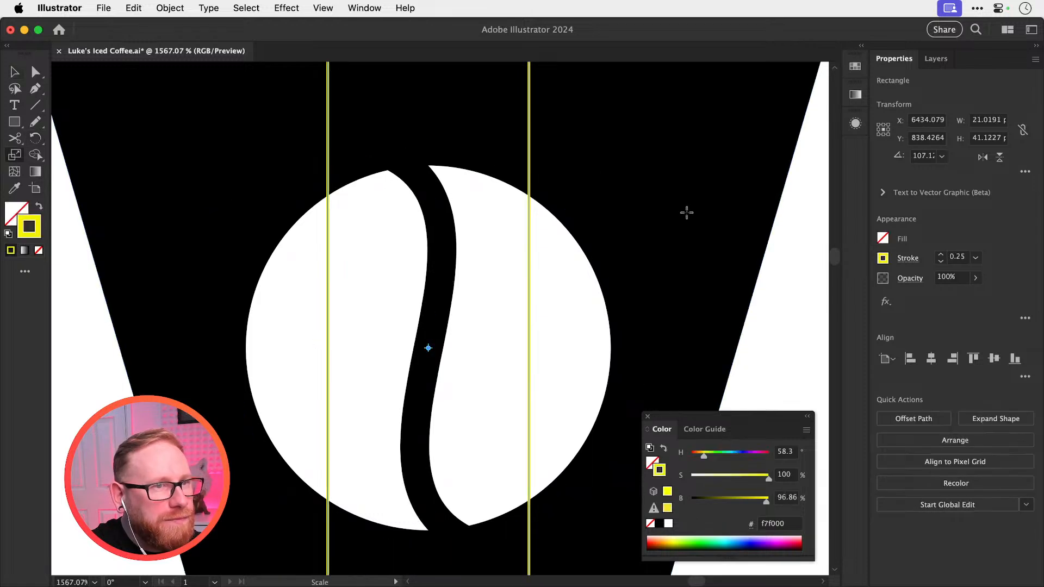
left_click_drag(687, 212, 556, 221)
key("super+z")
Keep an unrotated copy of the bean in place on the cup, and shift the rotated bean 30 px to its left
key("super+minus")
key("super+minus")
key("super+minus")
key("super+minus")
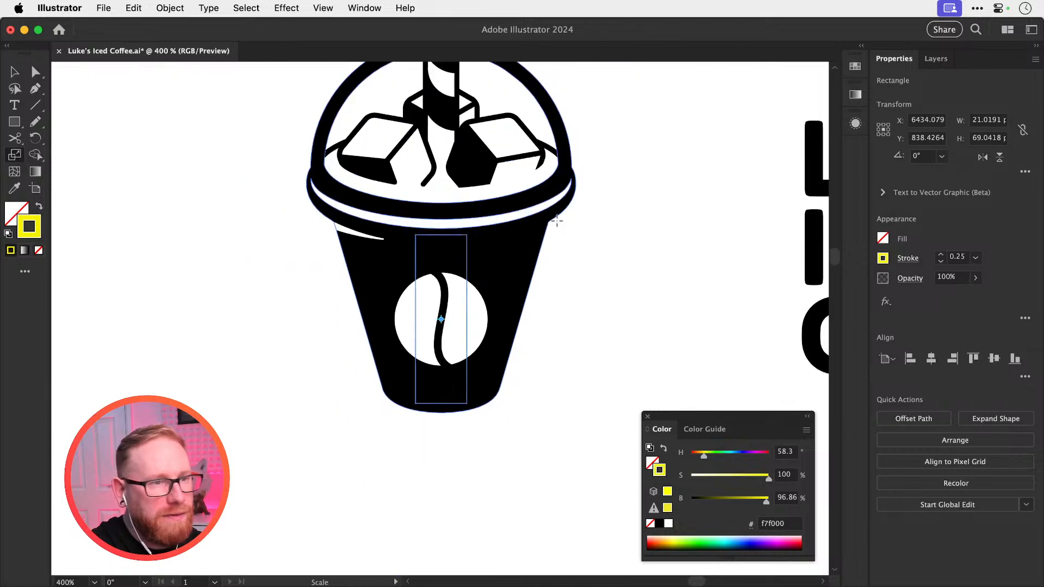
key("v")
left_click(445, 299)
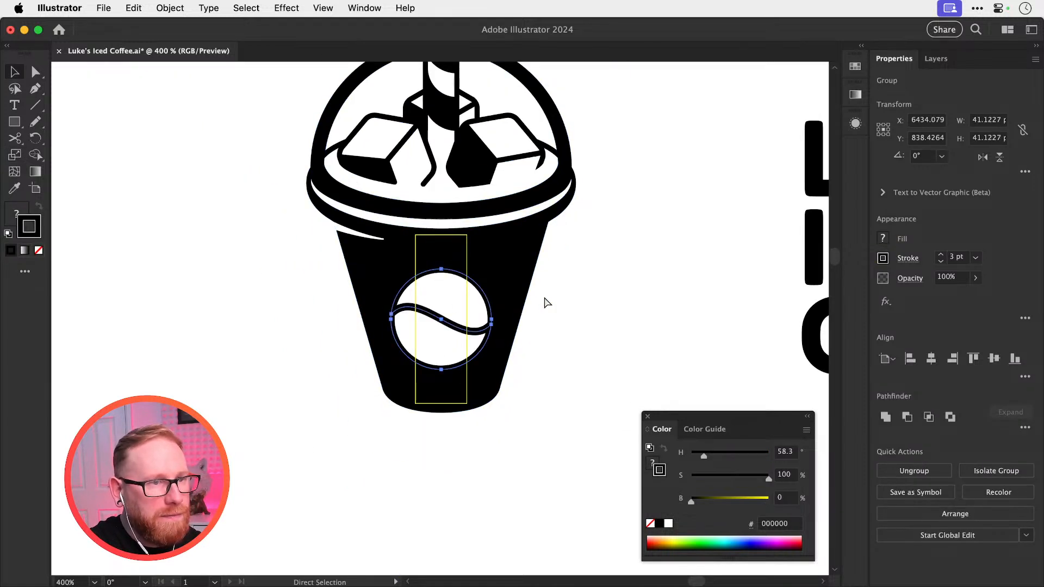
key("shift+Left")
key("shift+Left")
key("shift+Left")
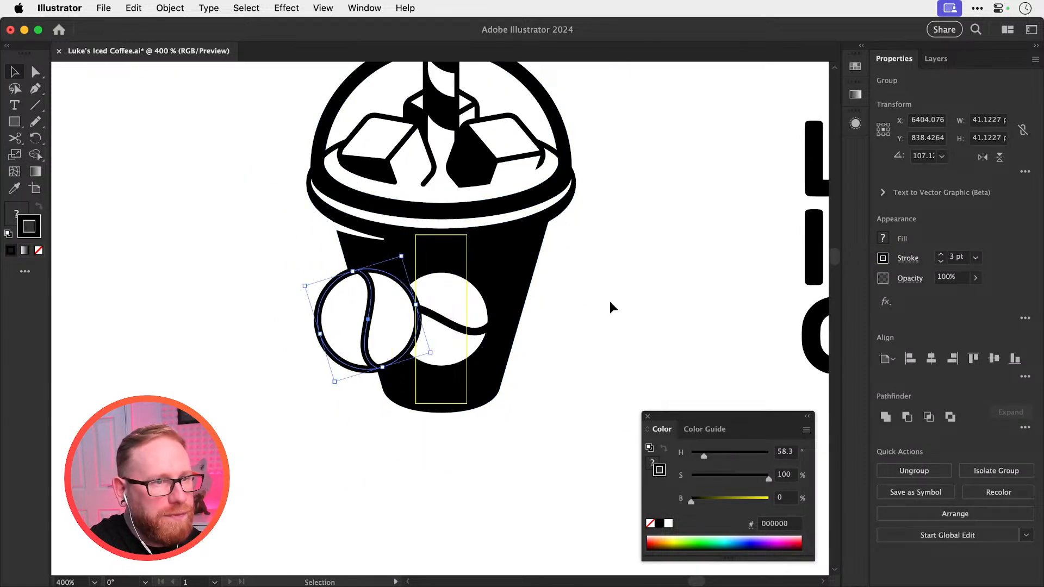
Move the unrotated bean copy about 140 px left, clear of the cup, as a spare
left_click(457, 325)
key("shift+Left")
key("shift+Left")
key("shift+Left")
key("shift+Left")
key("shift+Left")
key("shift+Left")
key("shift+Left")
key("shift+Left")
key("shift+Left")
key("shift+Left")
key("shift+Left")
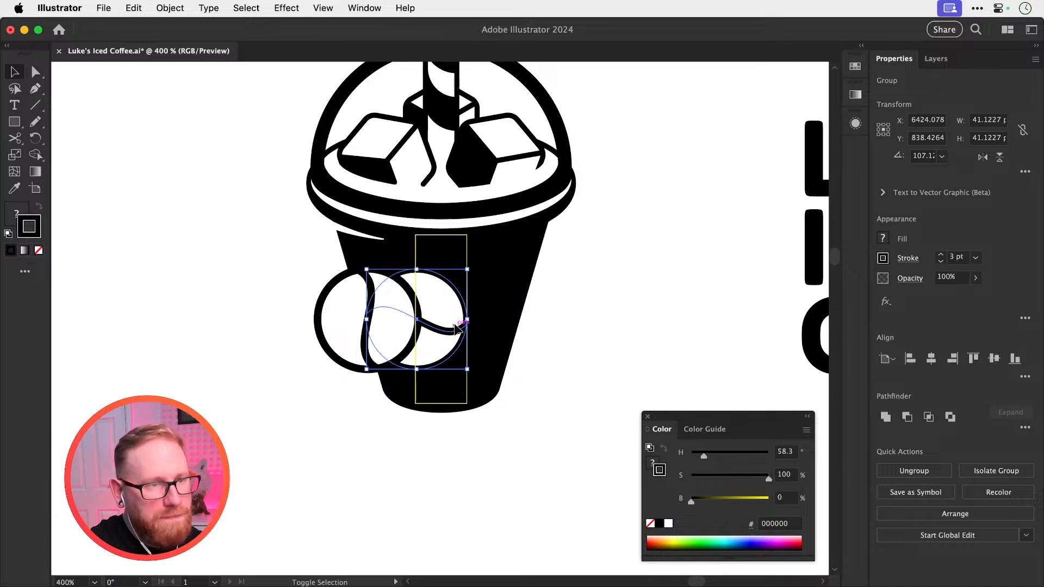
key("shift+Left")
key("shift+Left")
key("shift+Left")
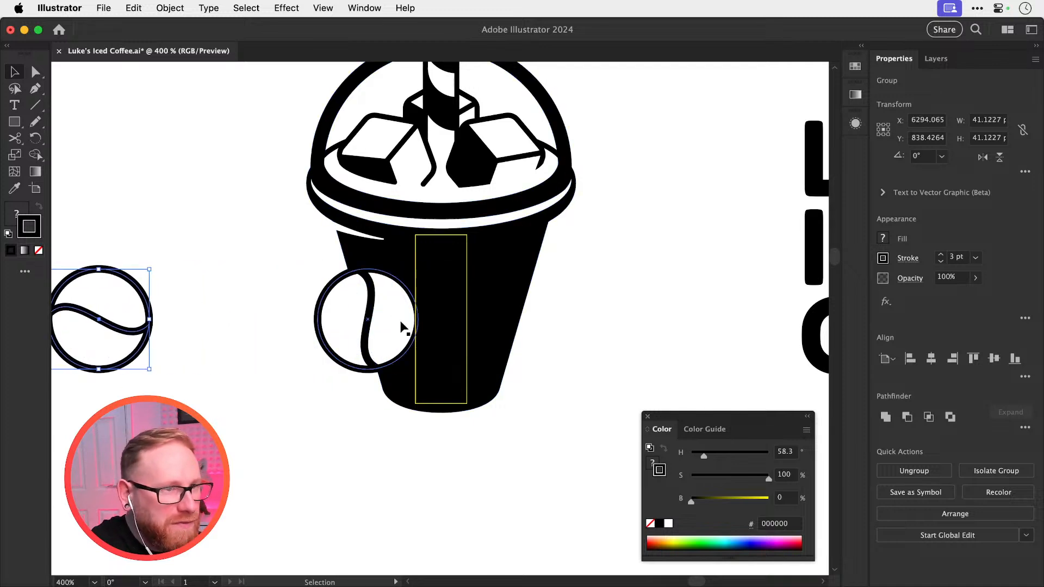
Move the rotated bean back onto the cup's centre, and delete the yellow guide rectangle
left_click(372, 314)
key("shift+Right")
key("shift+Right")
key("shift+Right")
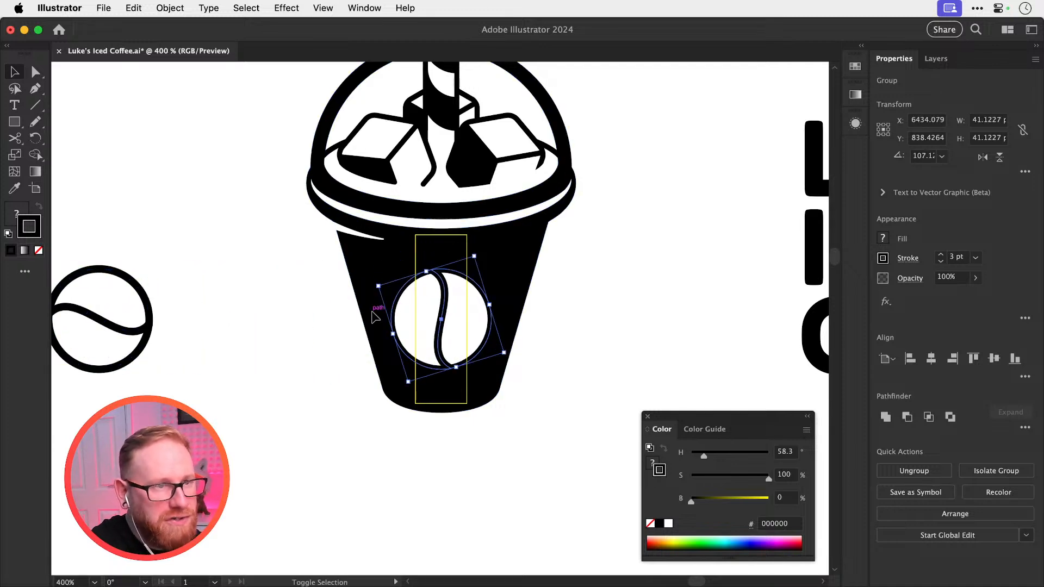
left_click(373, 312)
left_click(416, 254)
key("Delete")
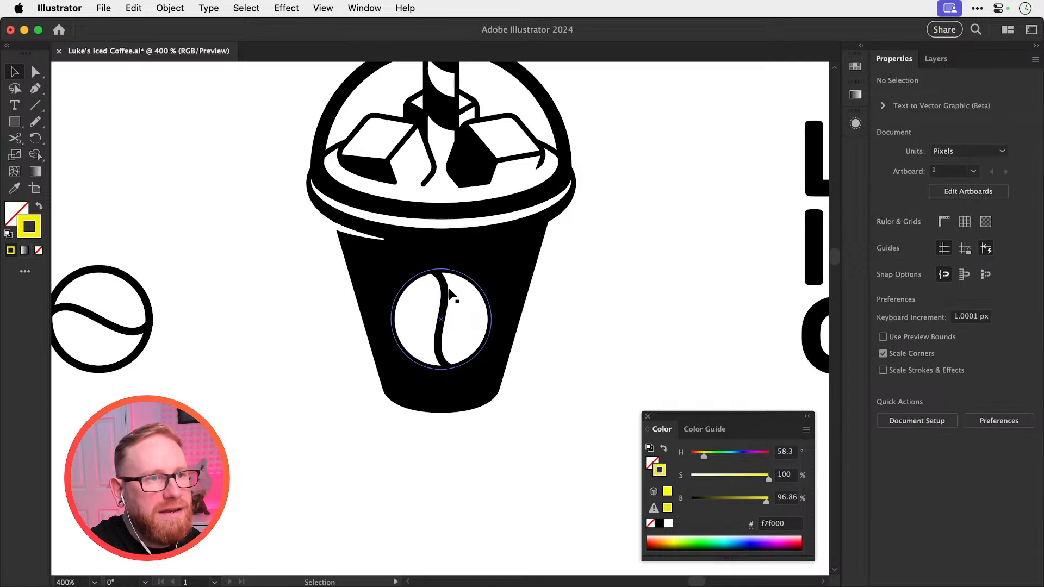
Set the stroke weight of the rotated bean on the cup to 4 pt
left_click(451, 295)
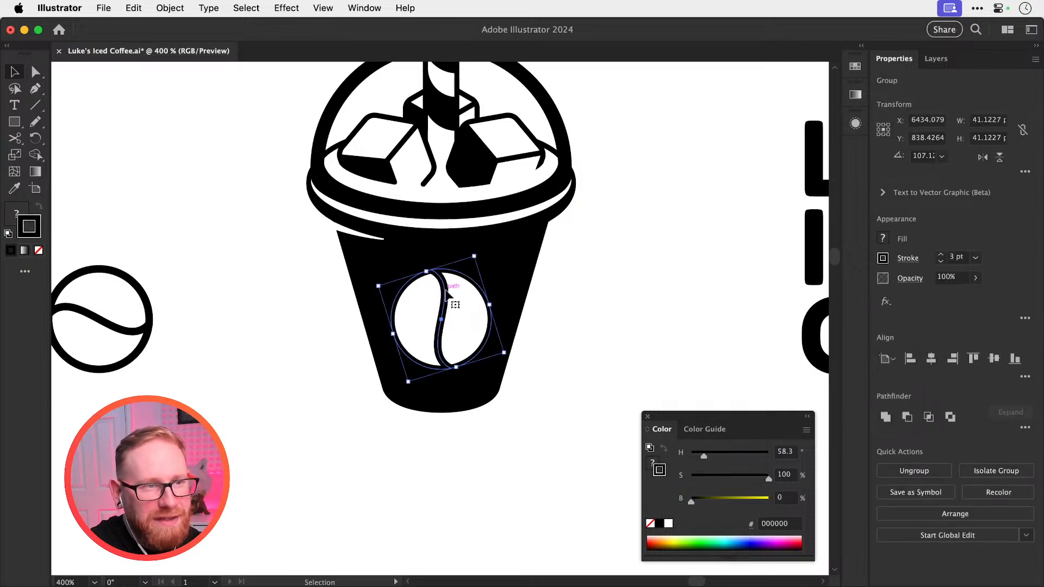
left_click(941, 255)
left_click(941, 254)
left_click(941, 254)
left_click(941, 254)
left_click(941, 263)
left_click(941, 263)
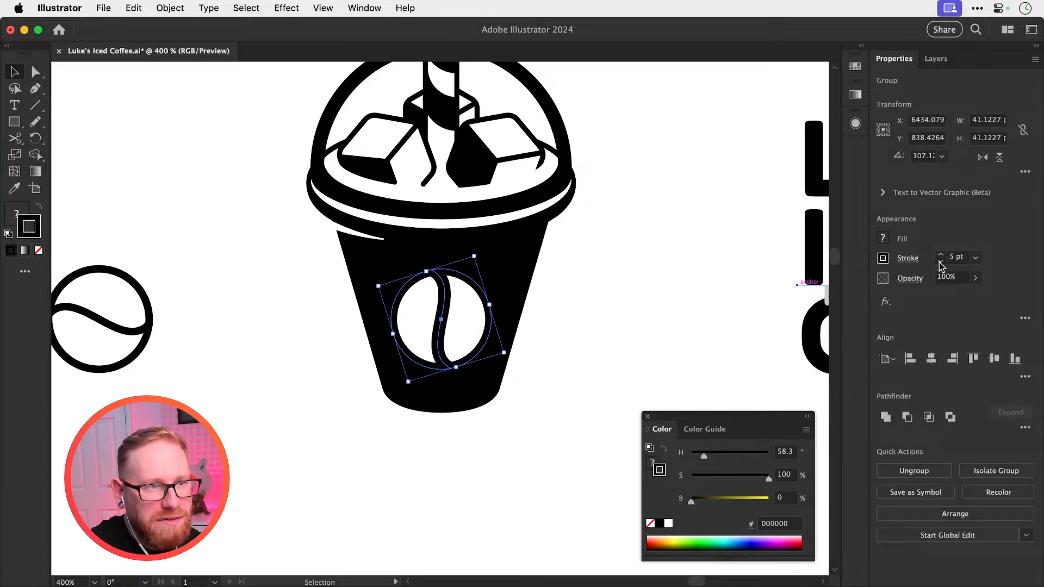
left_click(941, 263)
Deselect the bean, check the whole cup and wordmark together, and save the logo document
key("super+shift+a")
key("space")
left_click_drag(634, 315, 615, 468)
key("super+minus")
key("super+minus")
key("super+minus")
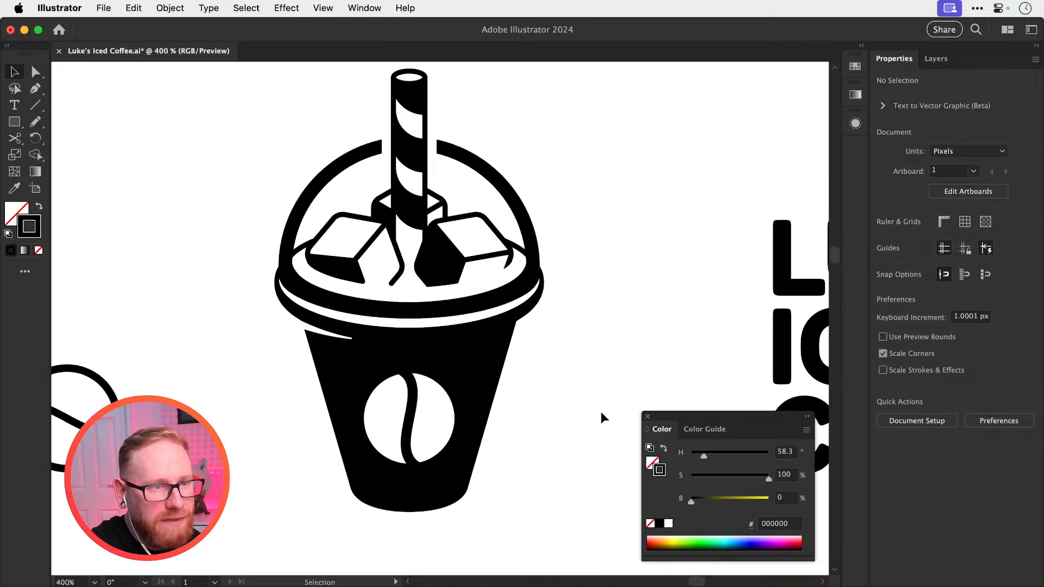
key("super+s")
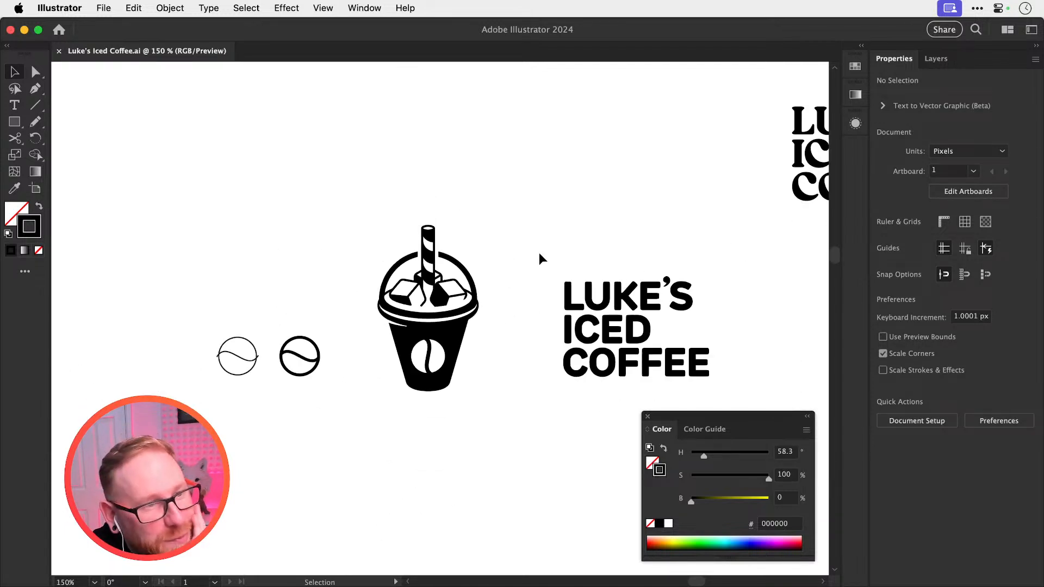
Move the two spare coffee beans farther left, well clear of the cup
scroll(548, 288, "right", 3)
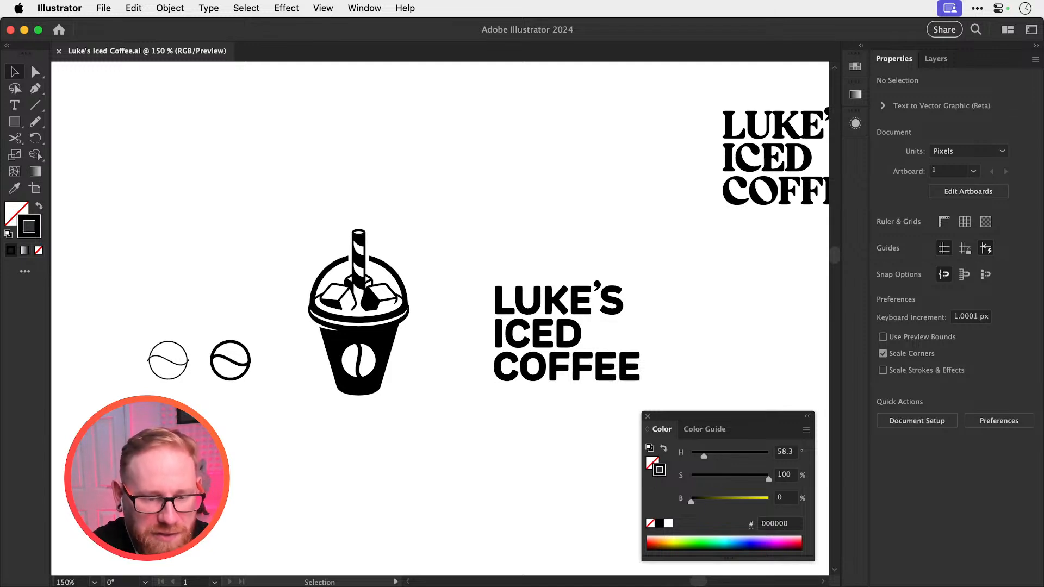
left_click(557, 297)
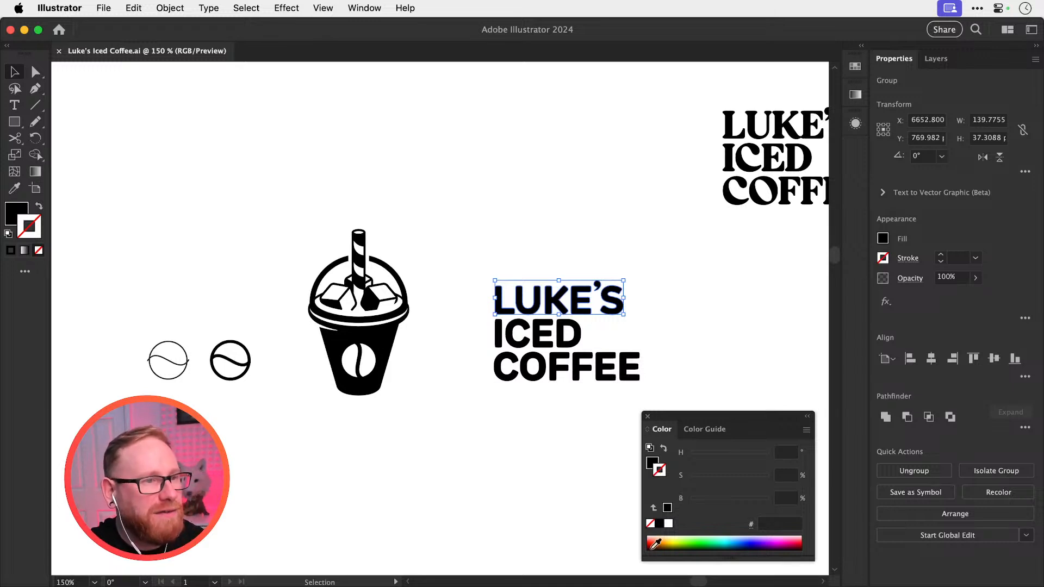
left_click_drag(132, 303, 266, 413)
left_click_drag(312, 432, 527, 499)
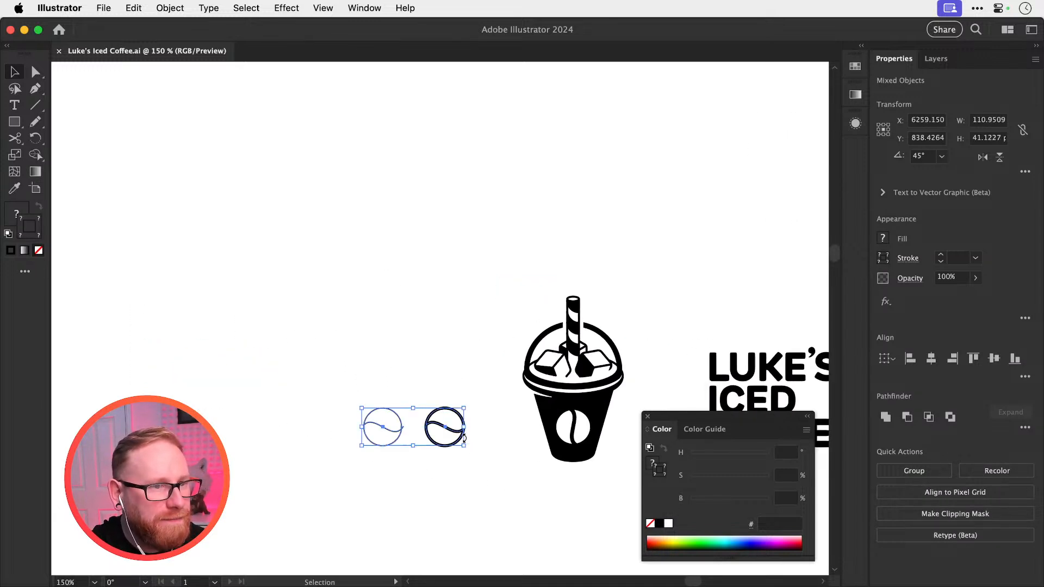
left_click_drag(456, 434, 245, 435)
Move the whole cup left and place a full duplicate of it to its right
left_click_drag(454, 276, 625, 531)
left_click_drag(588, 396, 422, 398)
left_click_drag(423, 399, 658, 504)
left_click(604, 351)
Draw a small black rectangle about 21 px tall below the cups and place a copy overlapping its lower end
left_click_drag(469, 469, 384, 319)
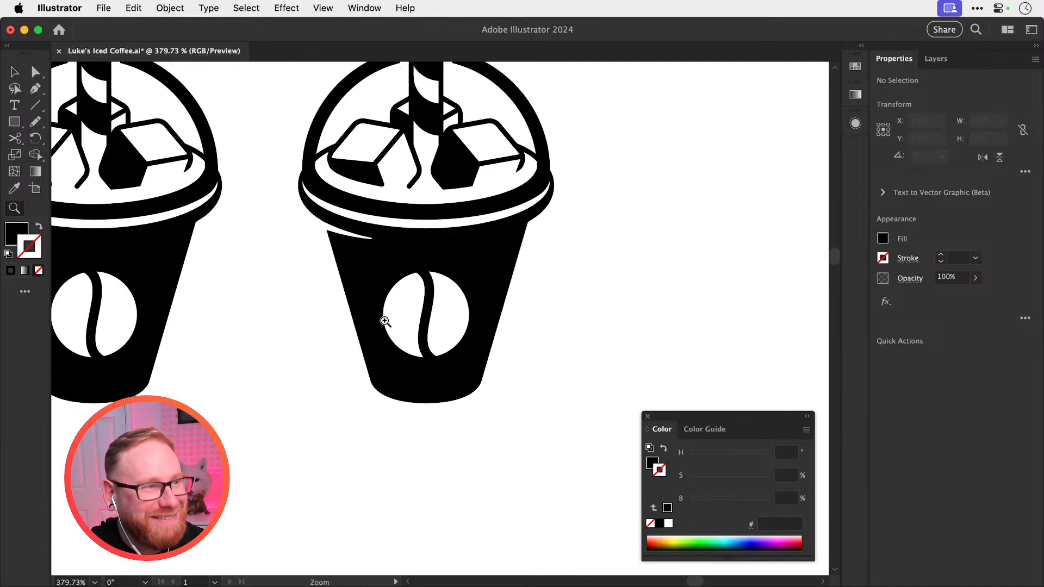
left_click(15, 121)
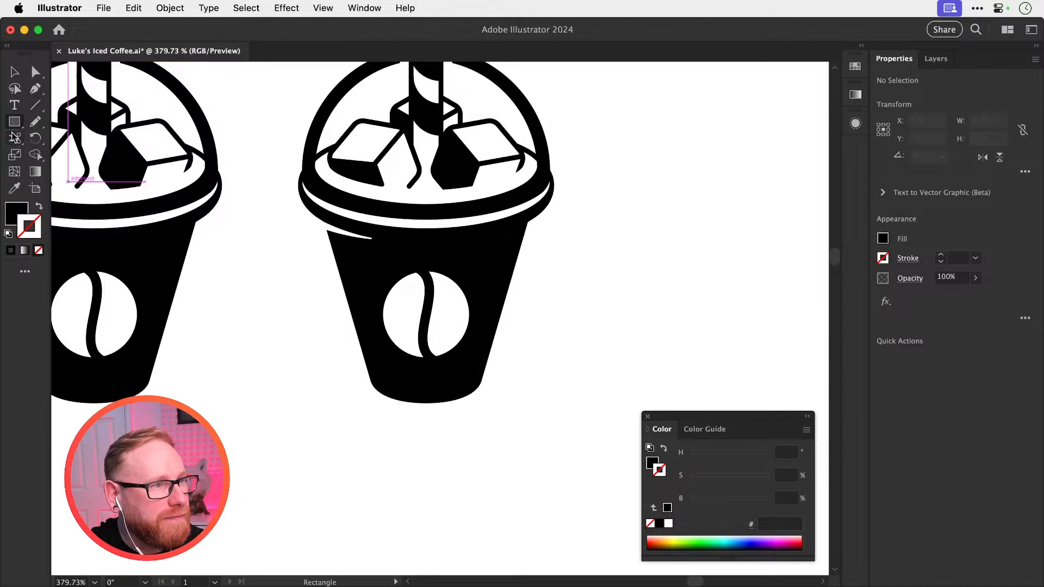
left_click_drag(319, 442, 344, 489)
key("a")
Slant the upper rectangle by shifting its two top corner points 6 px to the right
mouse_move(282, 424)
left_mouse_down()
mouse_move(356, 455)
mouse_move(341, 510)
mouse_move(366, 464)
left_mouse_up()
left_click(363, 465)
key("shift+Right")
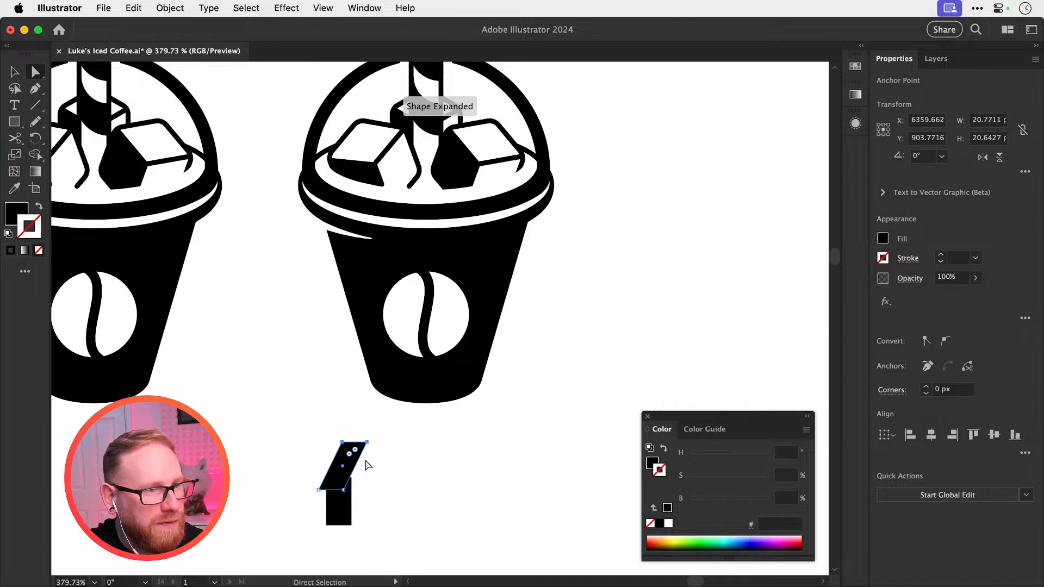
left_click(367, 464)
Slant the lower rectangle to match by shifting its two bottom corner points 6 px to the left
left_click_drag(298, 510, 373, 550)
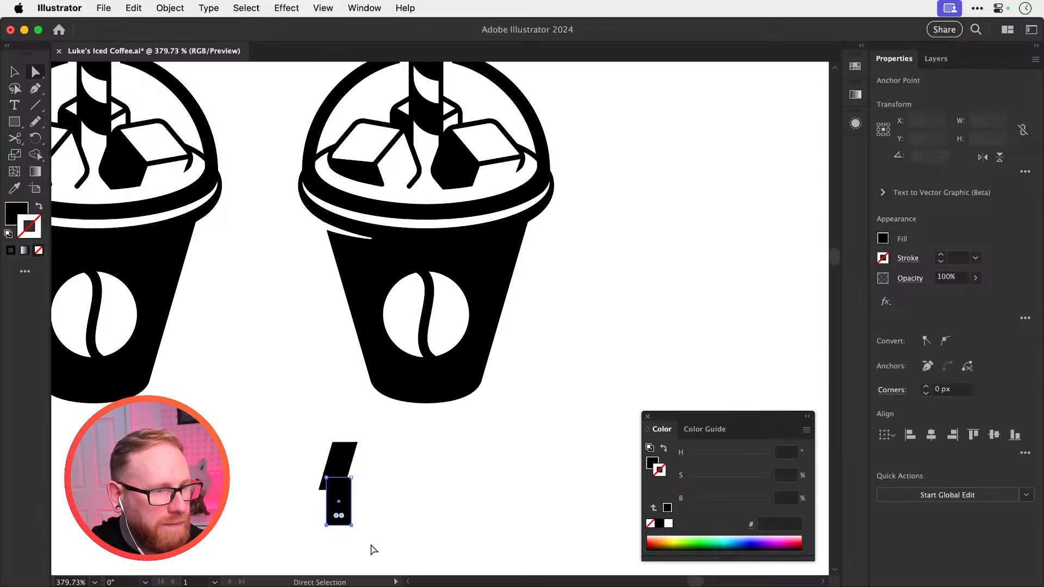
key("Left")
key("Left")
key("Left")
key("Left")
key("Left")
key("Left")
key("Left")
key("Left")
key("Left")
key("Right")
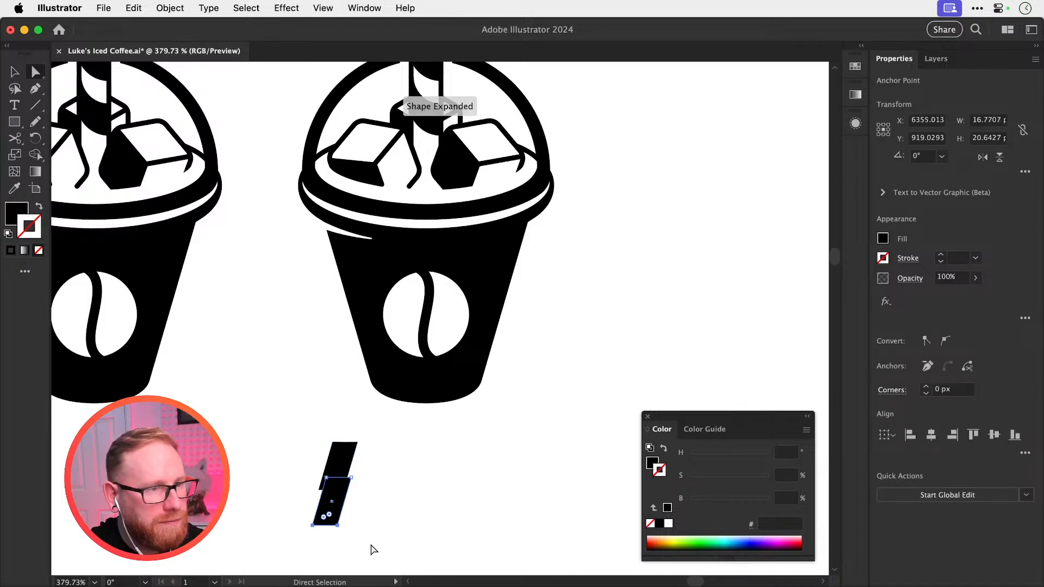
left_click(372, 550)
Turn the lower parallelogram into a pointed tail that only slightly overlaps the upper one, and display the shapes as outlines
key("super+space")
left_click_drag(282, 510, 379, 558)
key("v")
left_click_drag(435, 460, 444, 487)
key("a")
left_click_drag(400, 275, 517, 321)
key("super+y")
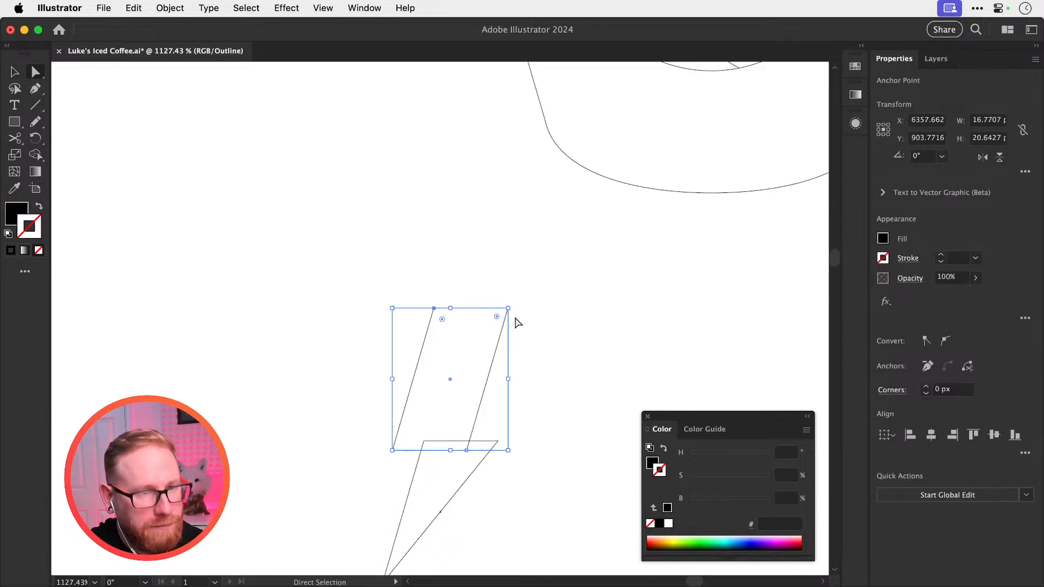
Try to shorten the upper parallelogram by moving its whole top edge down along the slant
left_click(467, 333)
scroll(467, 334, "up", 2)
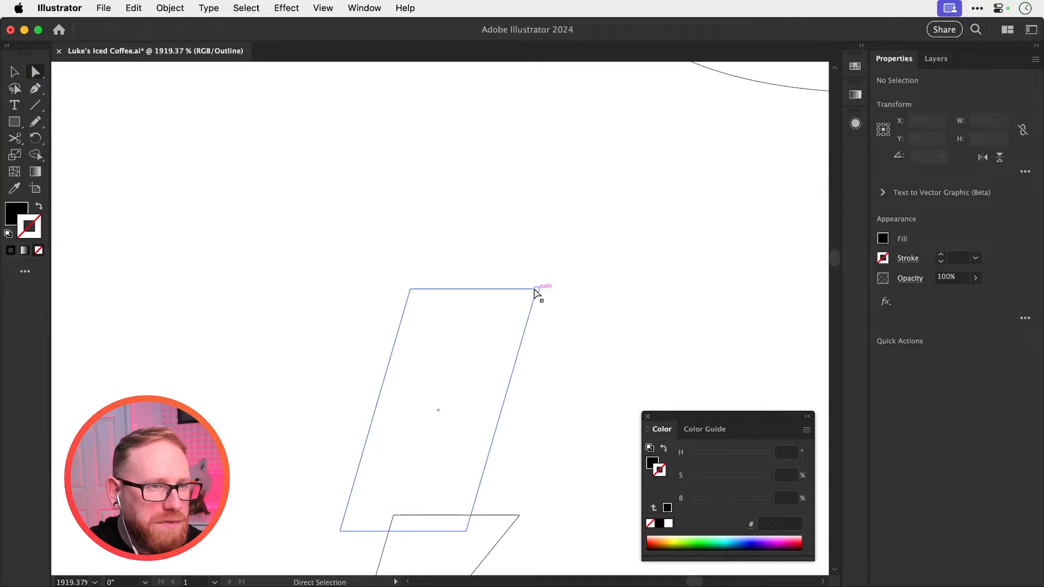
left_click_drag(536, 290, 519, 349)
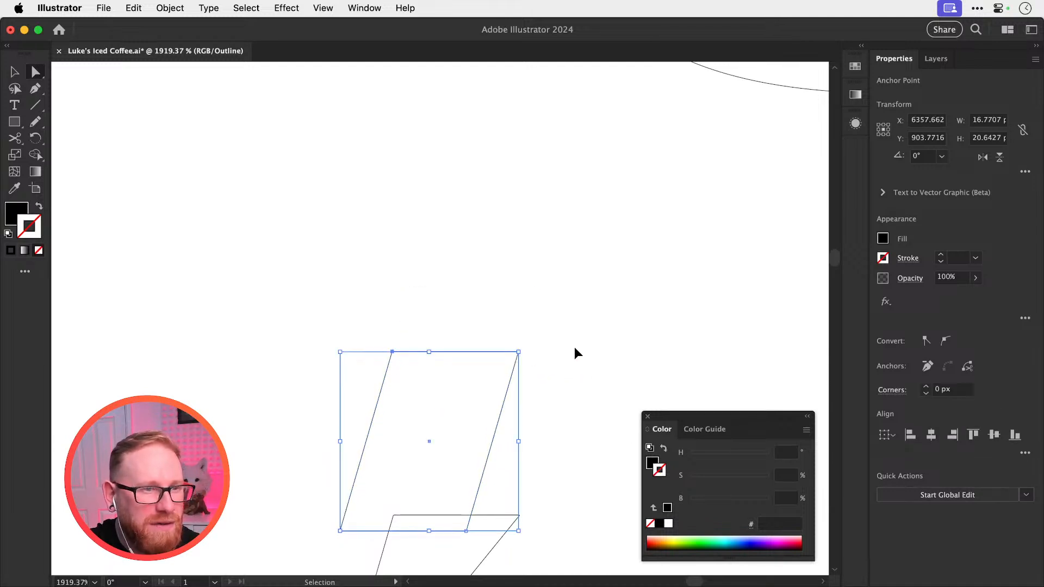
key("super+z")
left_click(588, 342)
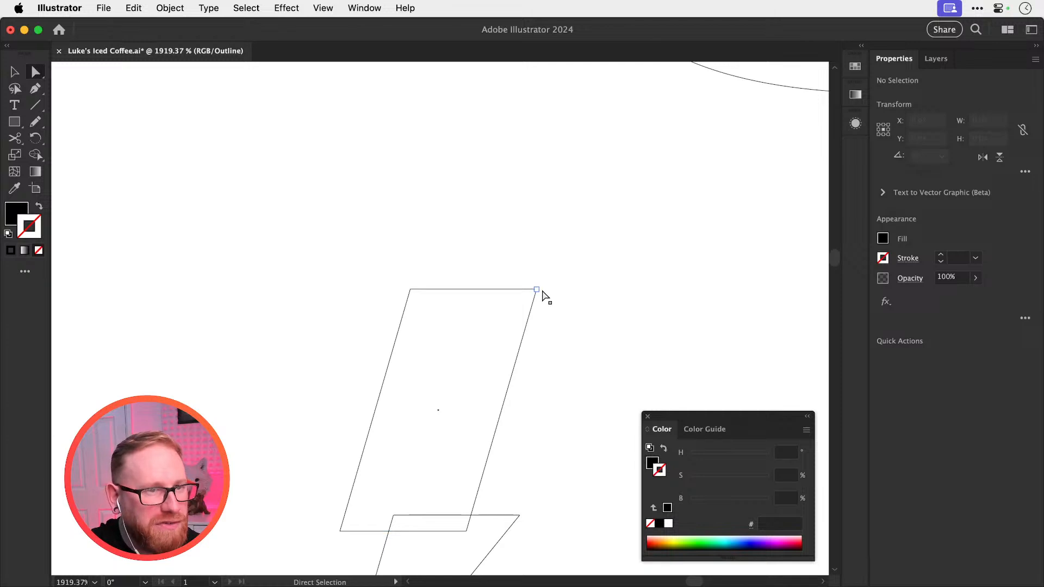
Shorten the upper parallelogram by moving its top-right corner down along the slant and repeating that transformation on its top-left corner
left_click_drag(542, 290, 512, 370)
left_click_drag(392, 260, 427, 297)
left_click(179, 8)
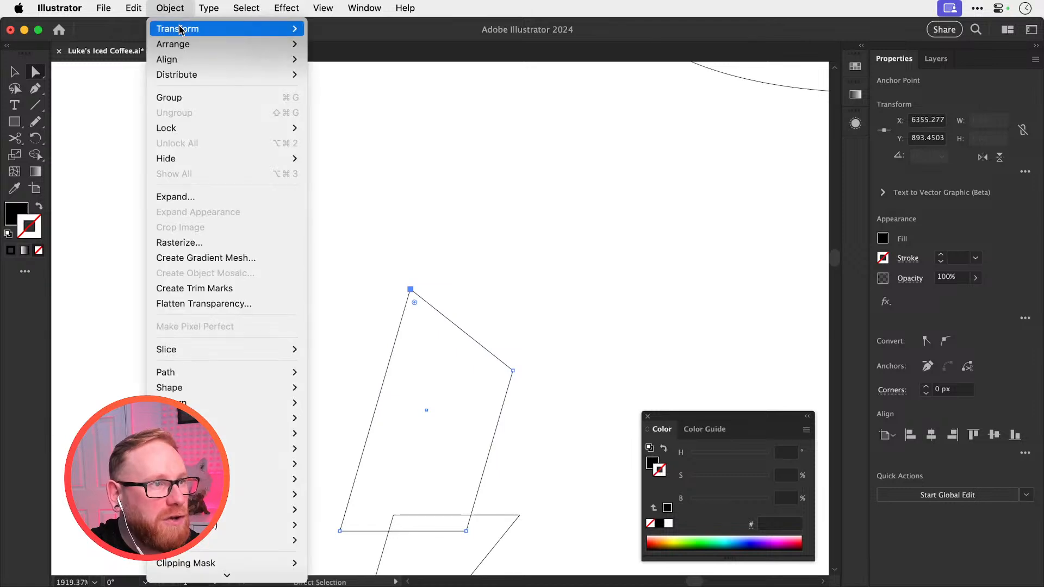
mouse_move(179, 30)
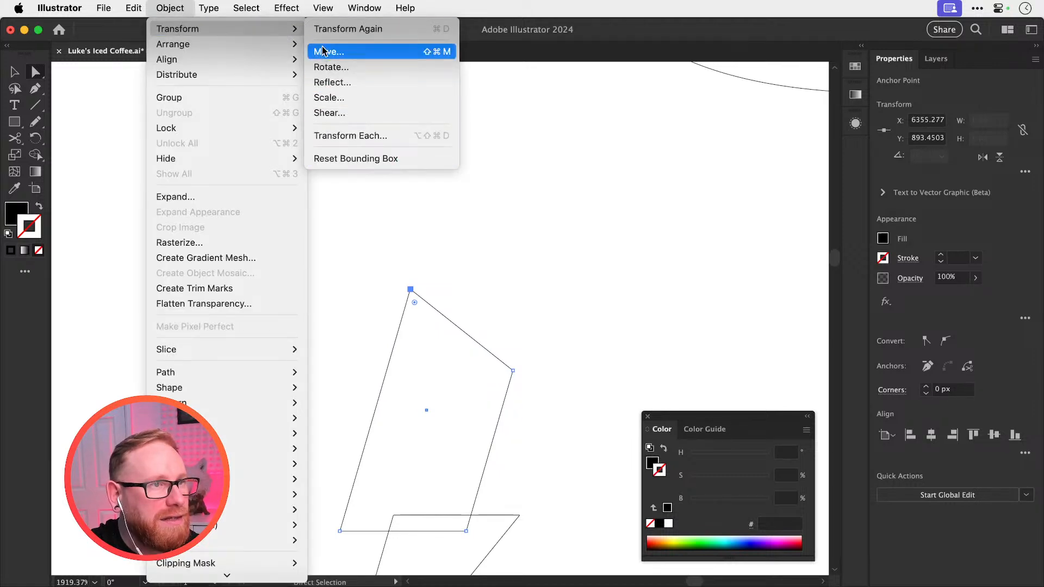
left_click(348, 28)
key("v")
left_click(519, 335)
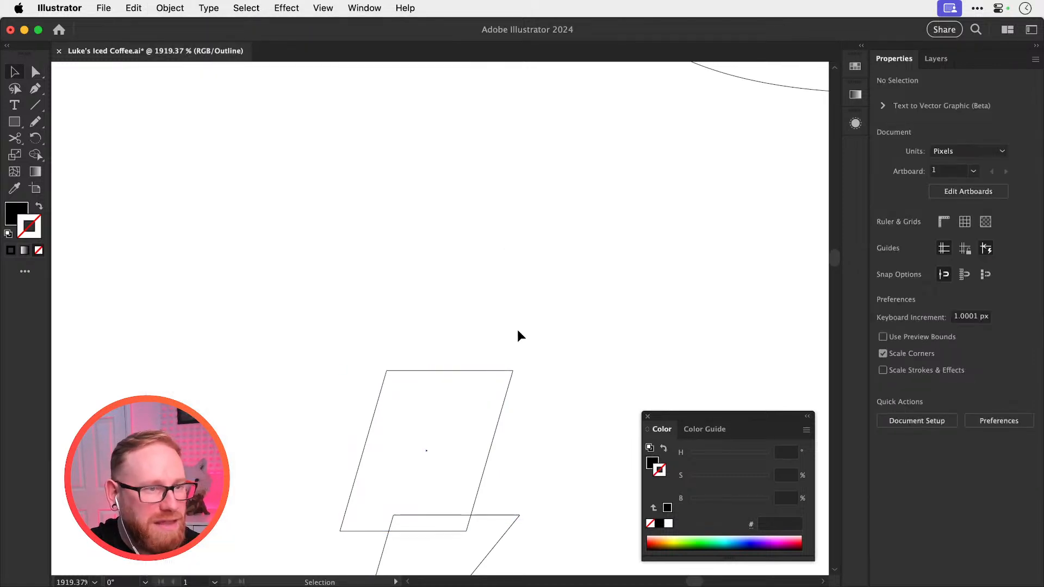
Return to the filled preview and widen the lightning bolt's top by moving its upper-right corner outward
key("super+y")
scroll(500, 366, "down", 5)
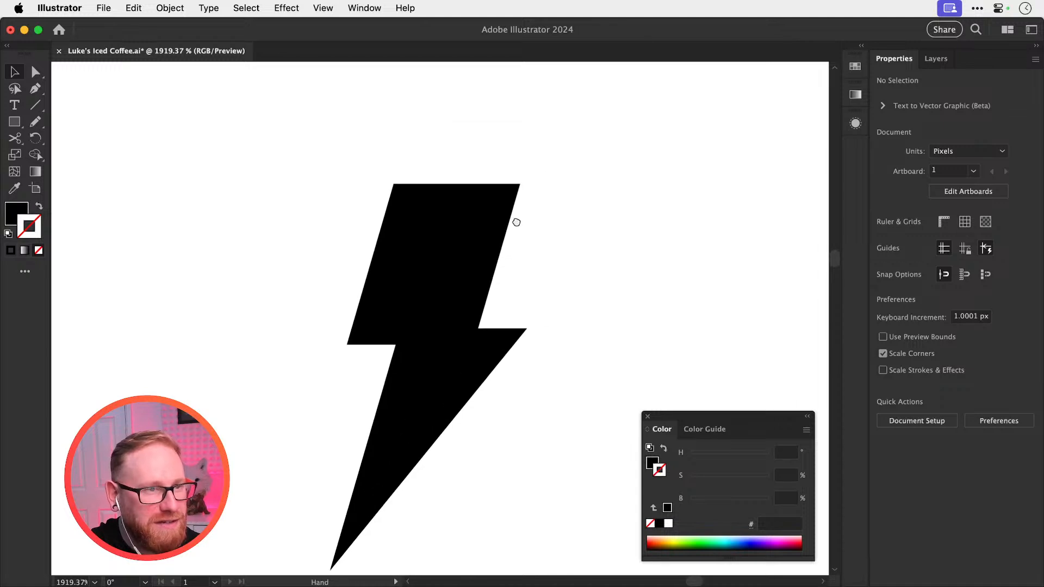
key("super+minus")
key("super+minus")
key("super+minus")
key("super+minus")
scroll(515, 231, "up", 5)
key("a")
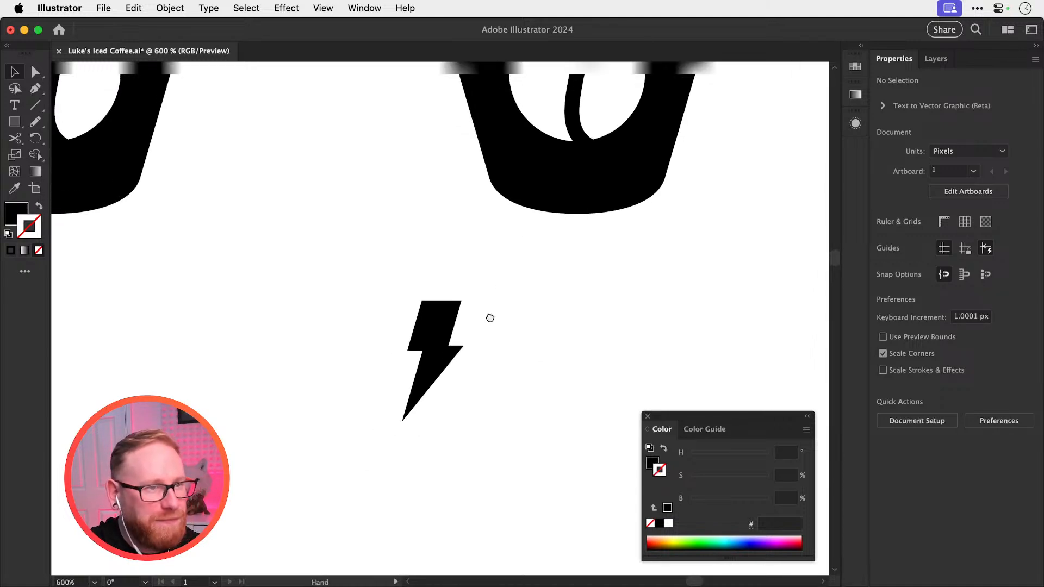
left_click_drag(437, 373, 449, 372)
left_click(395, 524)
Try to shorten the lightning bolt's tail by moving its bottom tip upward in outline view
key("super+y")
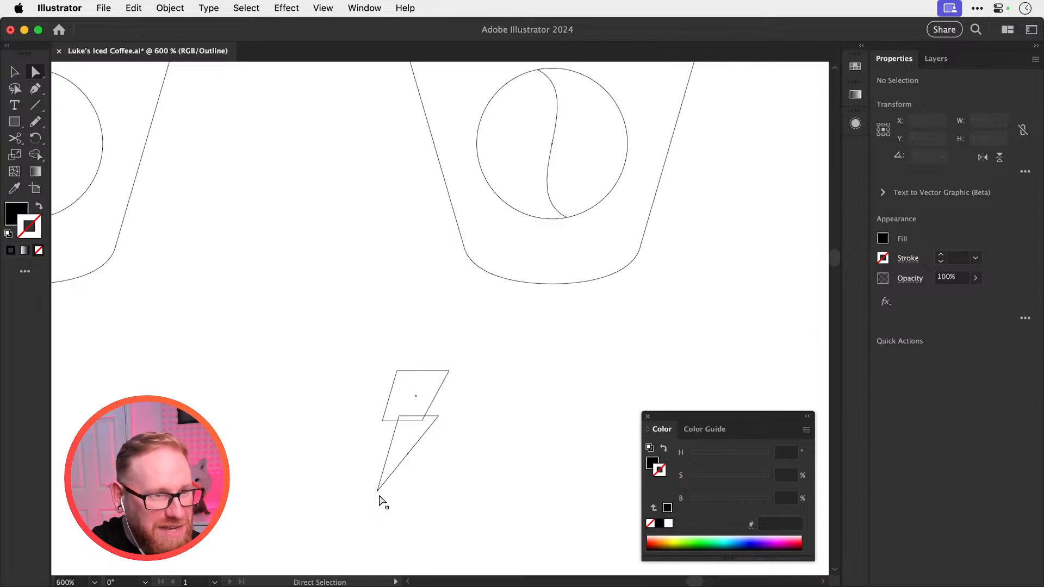
left_click_drag(377, 494, 383, 476)
key("super+z")
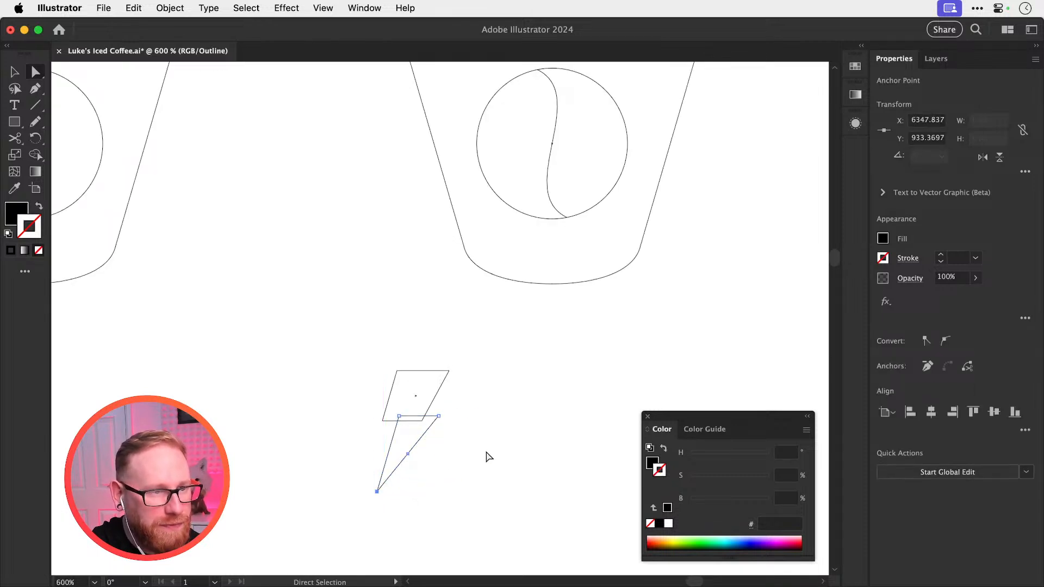
left_click(499, 443)
key("super+y")
Select both pieces of the lightning bolt and group them
left_click_drag(348, 376, 447, 490)
scroll(452, 466, "up", 3)
scroll(451, 466, "right", 2)
key("super+g")
scroll(402, 451, "up", 3)
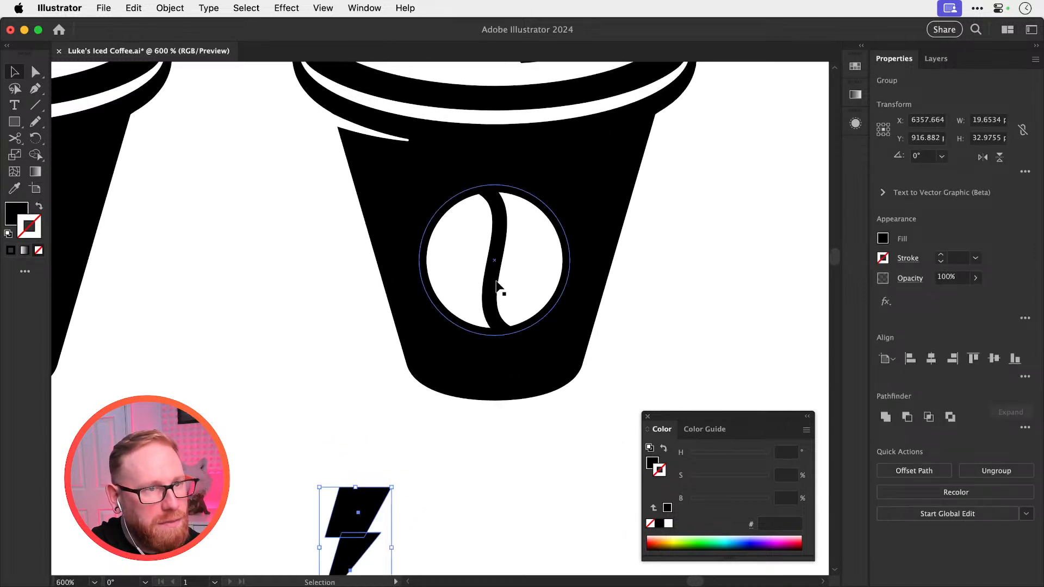
Remove the bean's centre line from the right cup's badge, leaving a plain white circle
key("a")
left_click(494, 284)
key("Delete")
left_click(451, 320)
key("Delete")
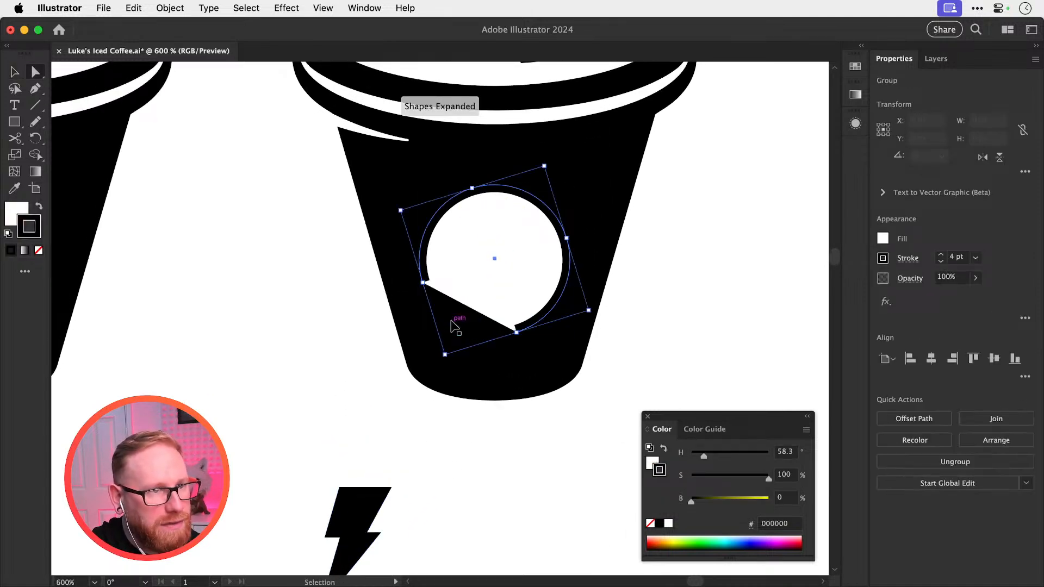
key("Delete")
key("super+z")
key("v")
key("super+z")
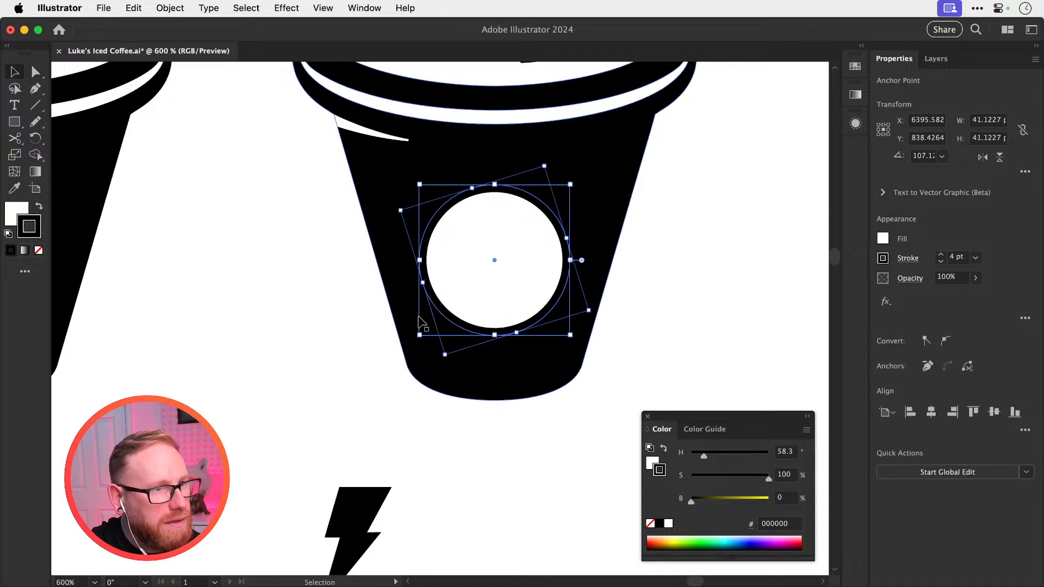
Try to remove the stroke from the right cup's white badge circle
double_click(28, 231)
key("Escape")
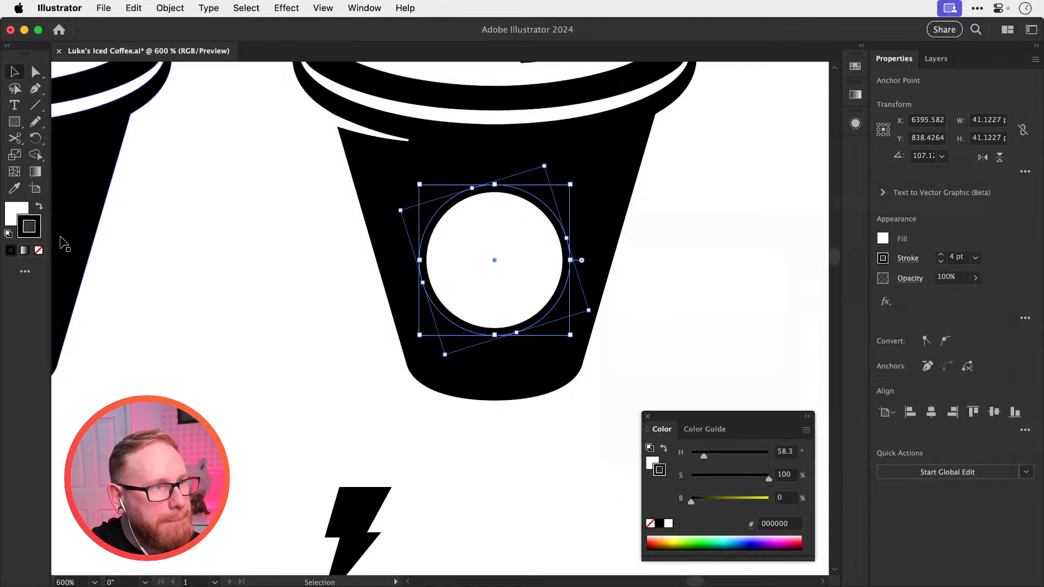
left_click(39, 252)
left_click(403, 499)
key("super+z")
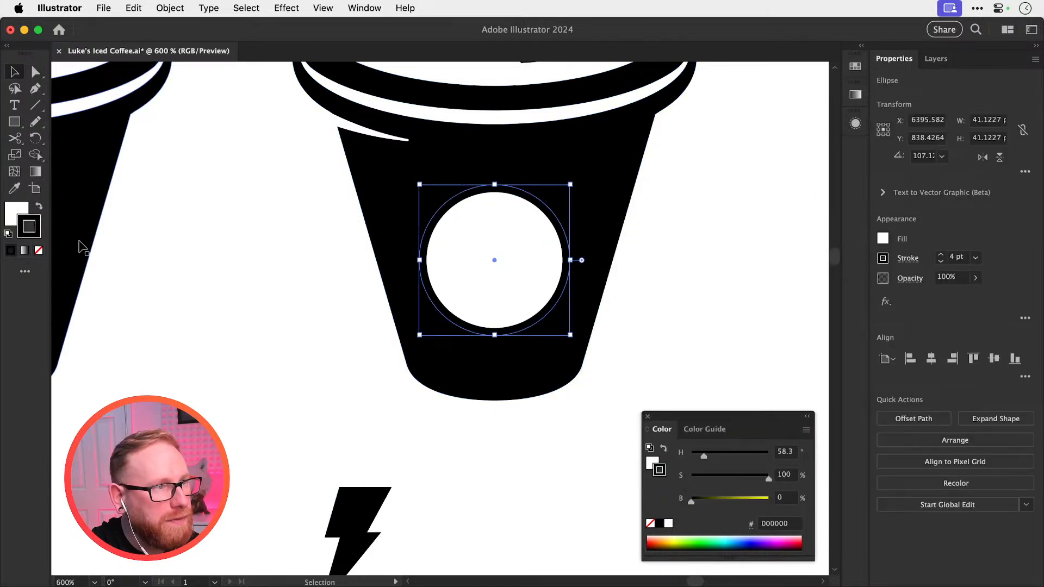
Move the grouped lightning bolt onto the right cup's white circle and save the logo document
left_click(329, 475)
left_click_drag(369, 489, 503, 224)
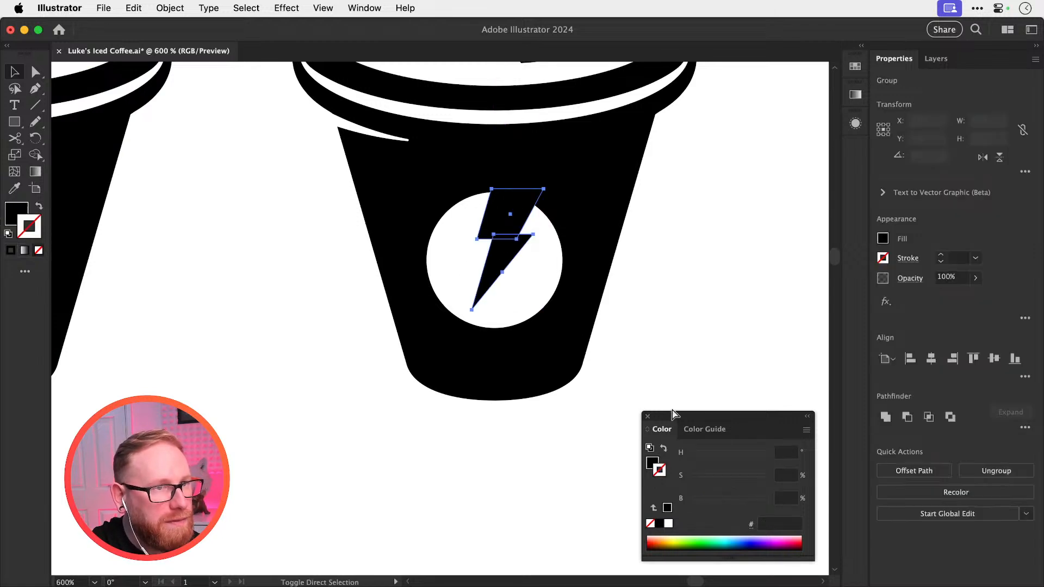
key("super+shift+a")
key("super+minus")
key("super+minus")
key("super+minus")
key("super+minus")
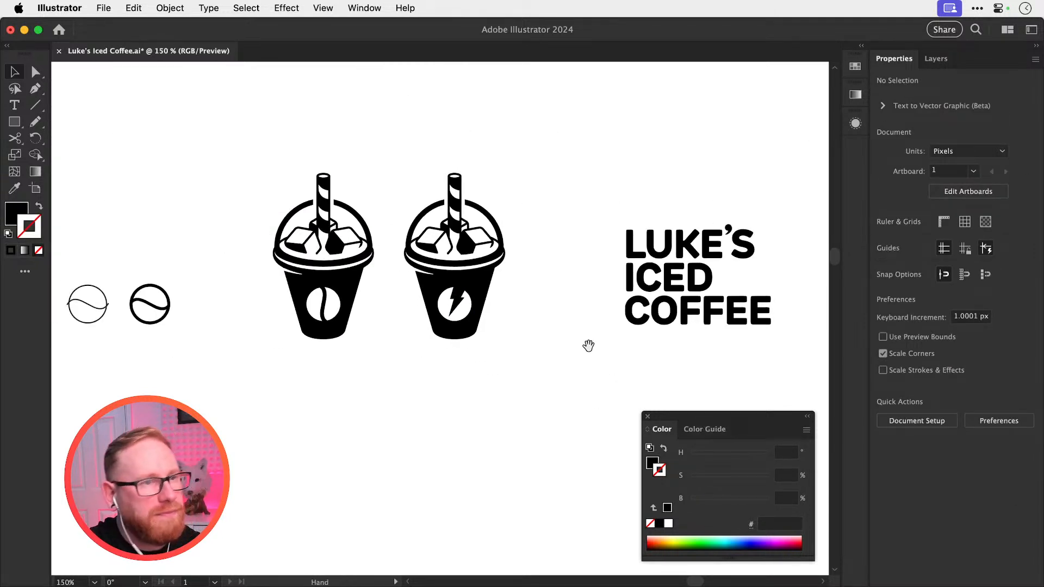
left_click_drag(512, 326, 504, 366)
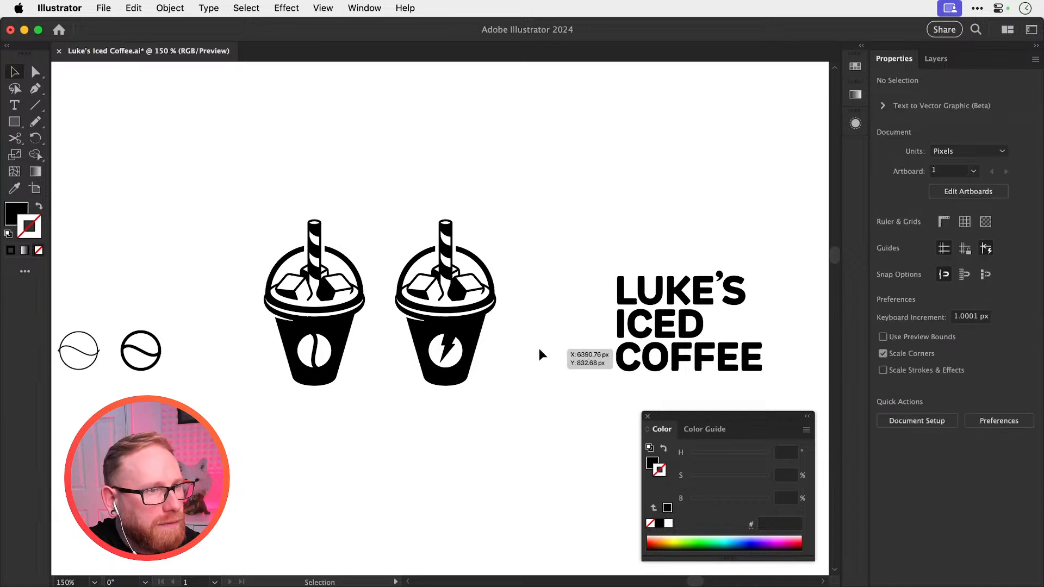
key("super+s")
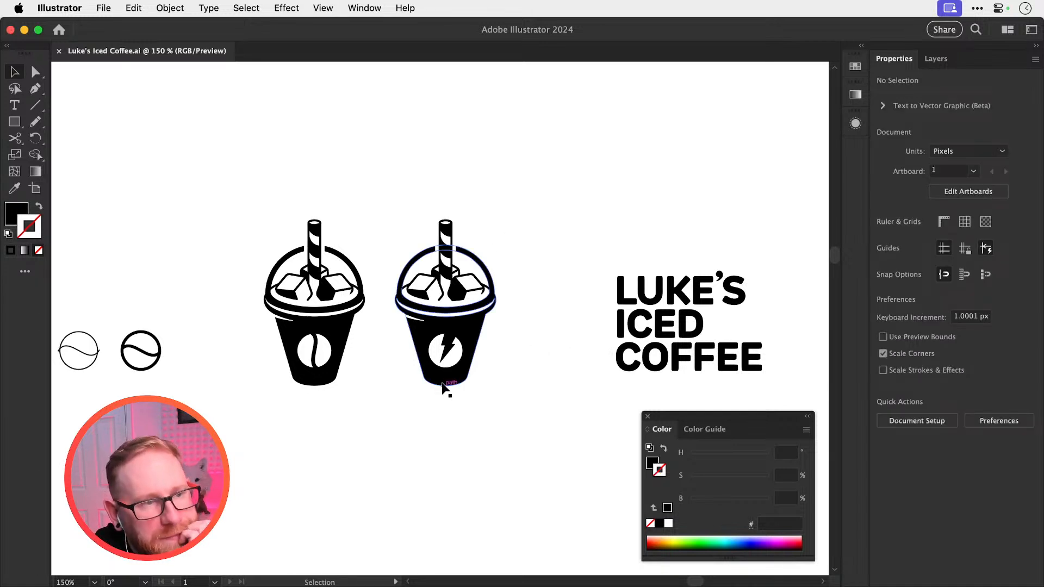
Scale the lightning bolt down proportionally so it fits entirely inside the white circle
key("z")
left_click_drag(435, 347, 559, 423)
key("v")
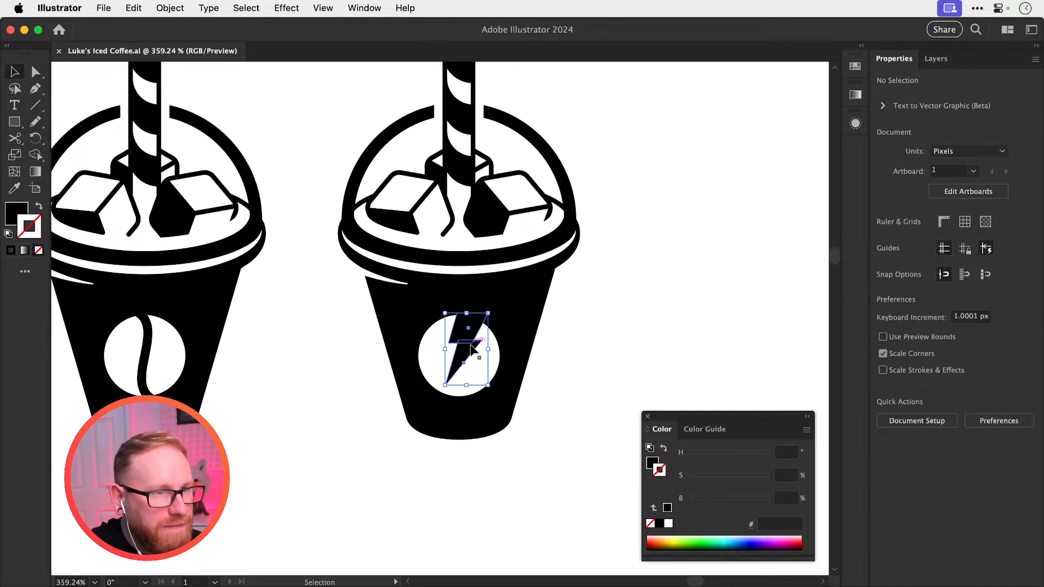
left_click(462, 348)
left_click_drag(483, 316, 481, 328)
left_click(565, 420)
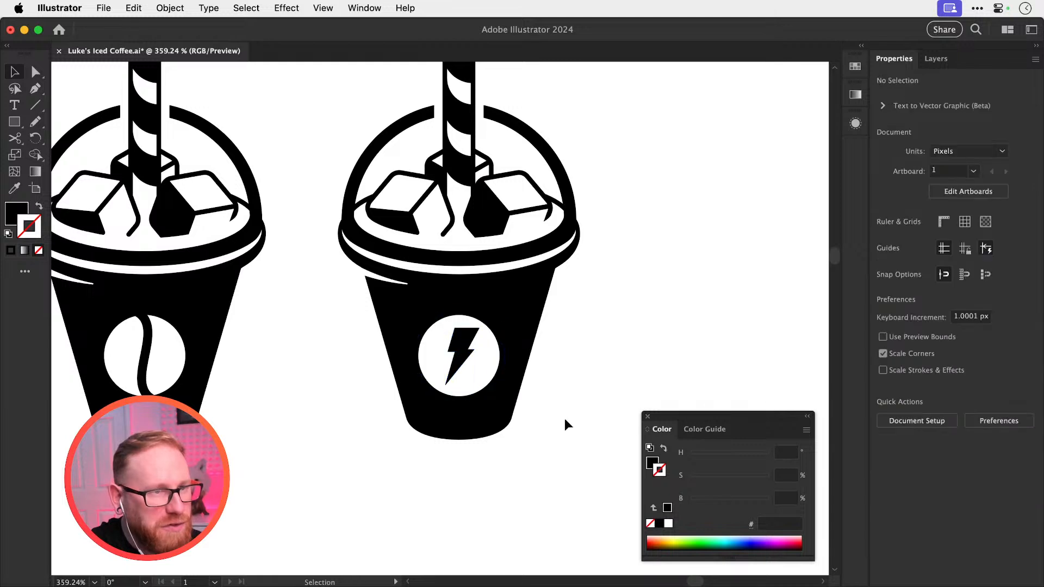
Fine-tune the lightning bolt's position so it sits centred in the white circle
key("z")
left_click_drag(477, 372, 565, 375)
key("v")
left_click_drag(428, 270, 427, 275)
left_click(619, 278)
Compare the bean cup and the lightning bolt cup side by side, and save the document
key("super+minus")
key("super+minus")
key("super+minus")
key("super+minus")
key("super+minus")
key("space")
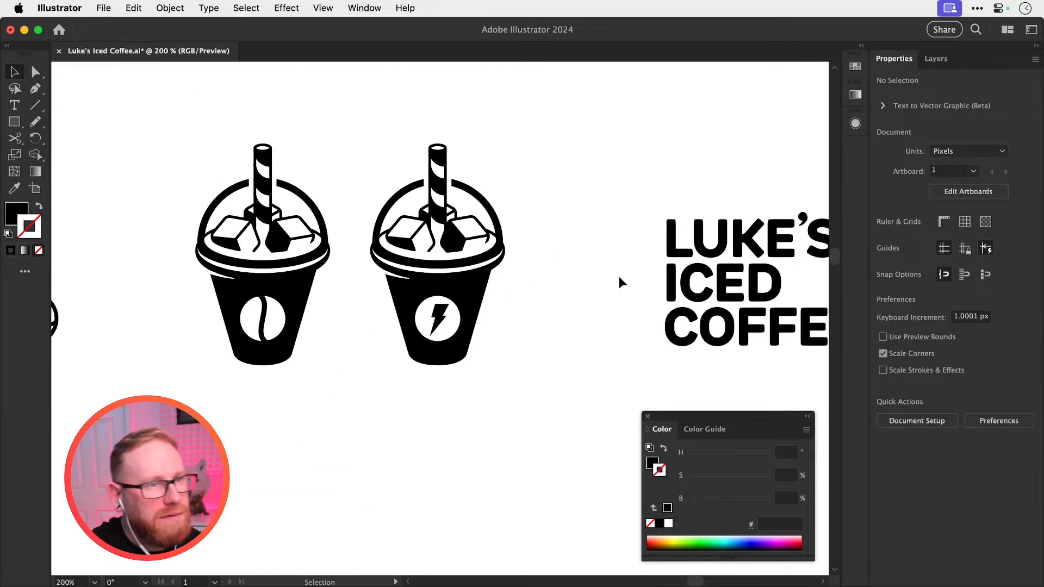
left_click_drag(573, 286, 598, 379)
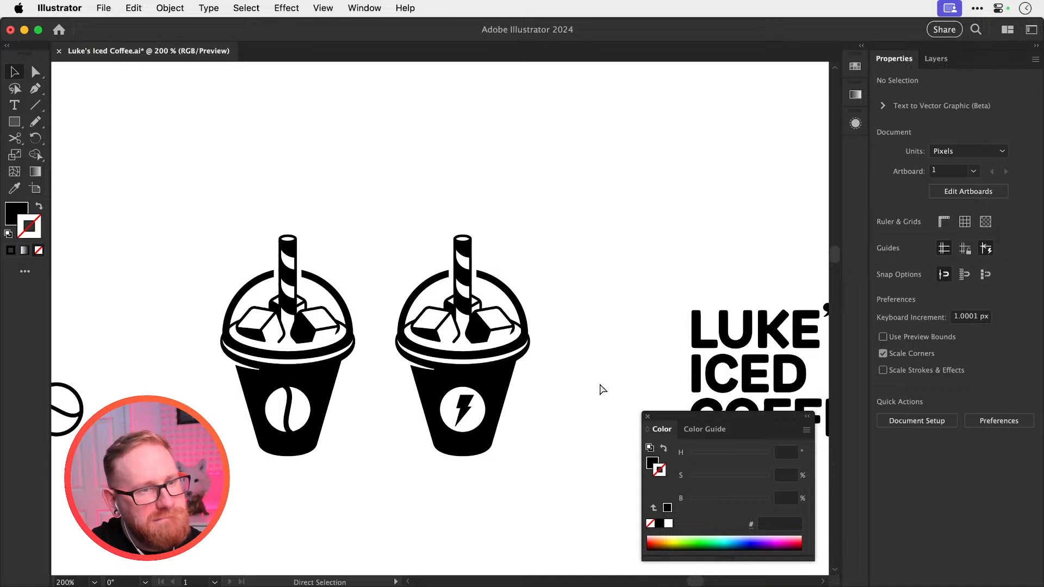
key("super+s")
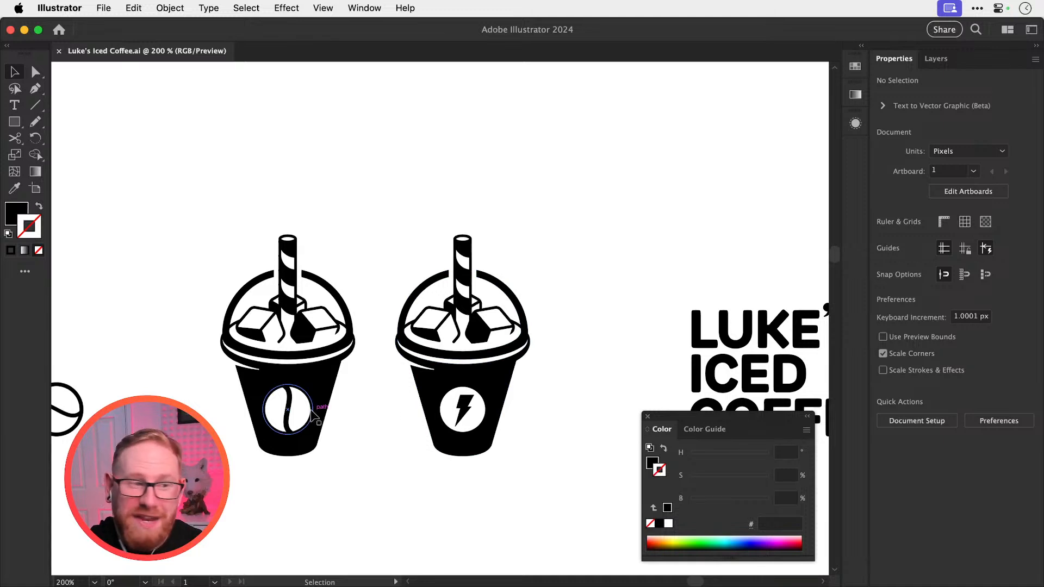
Try to scale down the coffee bean badge on the left cup
left_click(308, 415)
left_click_drag(306, 380, 303, 384)
left_click(357, 470)
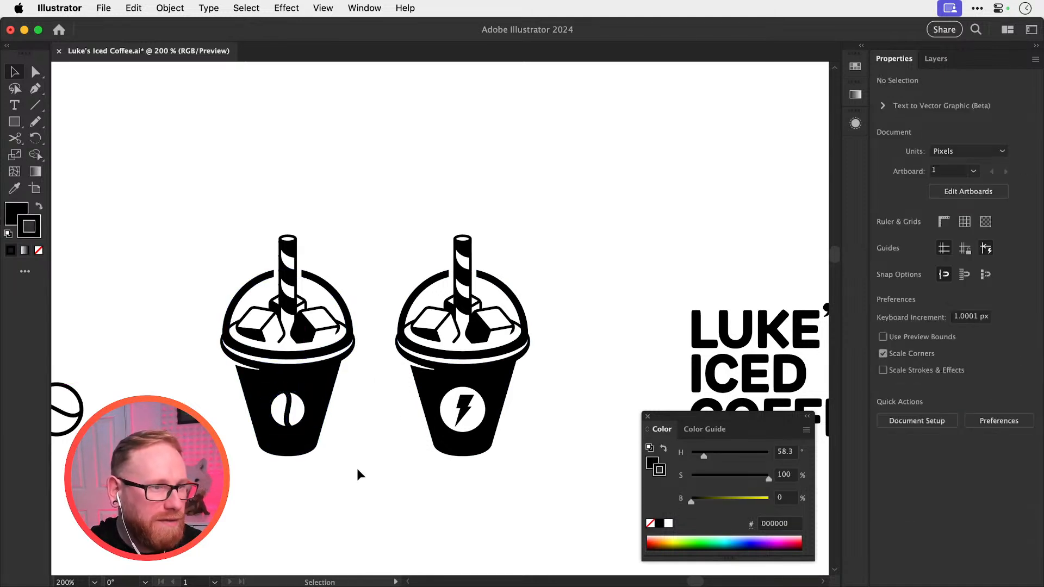
key("super+z")
Move the whole lightning bolt cup straight down, below the level of the bean cup
left_click_drag(387, 200, 526, 470)
left_click_drag(509, 402, 491, 458)
left_click_drag(467, 351, 465, 490)
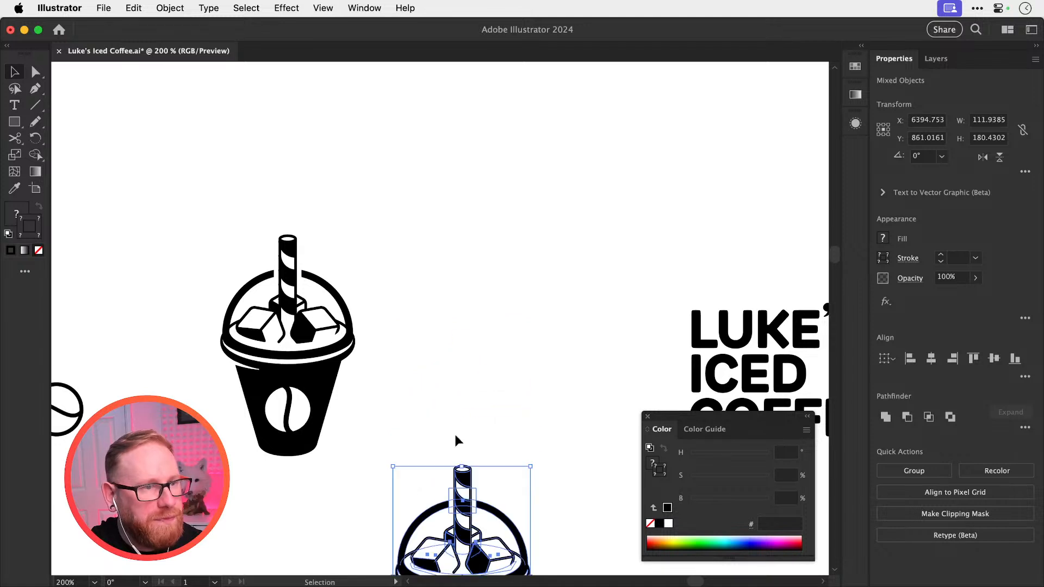
Move the lightning bolt cup further down and place a duplicate of the bean cup to the right of the original
left_click_drag(462, 443, 449, 103)
left_click_drag(477, 146, 463, 436)
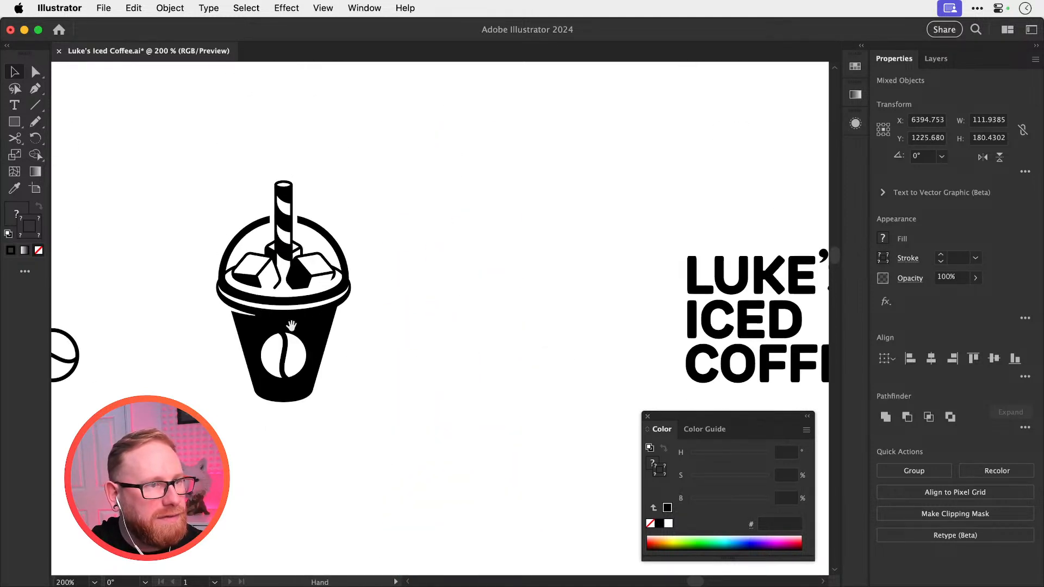
left_click_drag(207, 165, 532, 364)
key("super+shift+a")
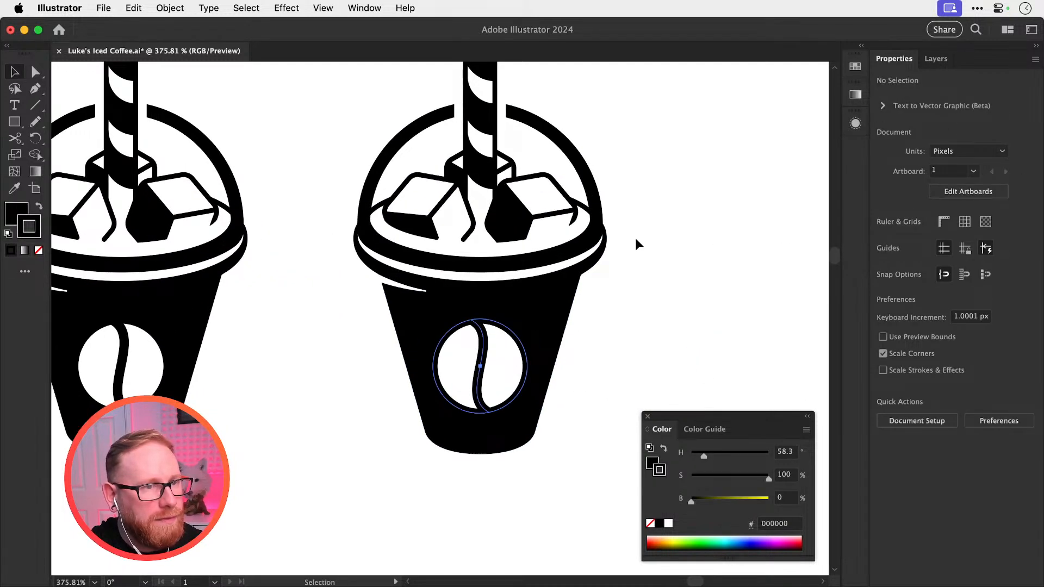
Scale down the coffee bean badge on the duplicated cup slightly, keeping it centred on the cup
left_click(511, 341)
key("s")
mouse_move(632, 245)
left_mouse_down("shift")
mouse_move(613, 269)
mouse_move(627, 259)
left_mouse_up("shift")
key("super+shift+a")
key("v")
left_click_drag(524, 296, 599, 354)
key("super+minus")
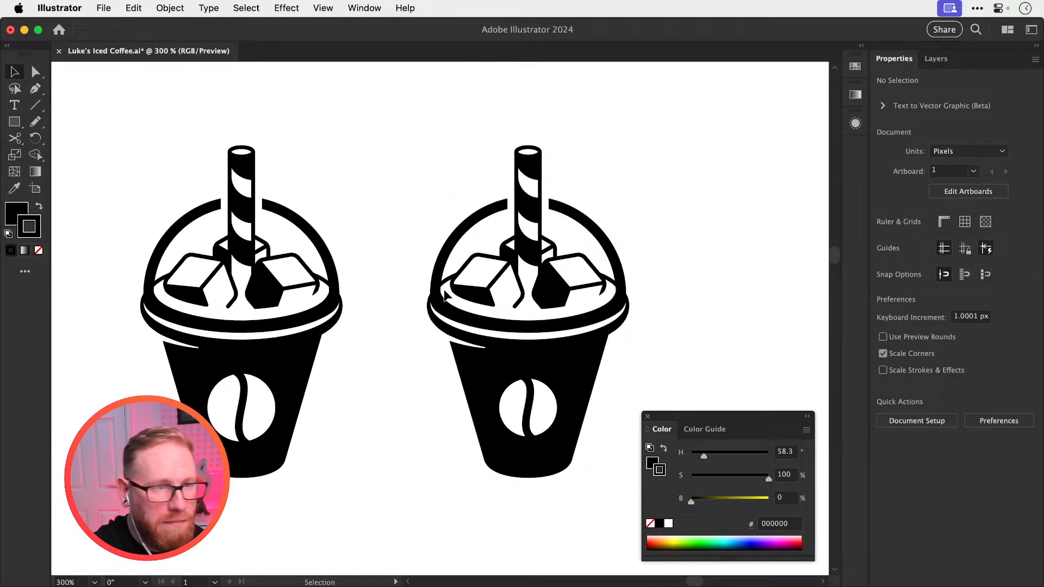
Clear the floating colour controls off the canvas and save the document
left_click_drag(407, 287, 468, 320)
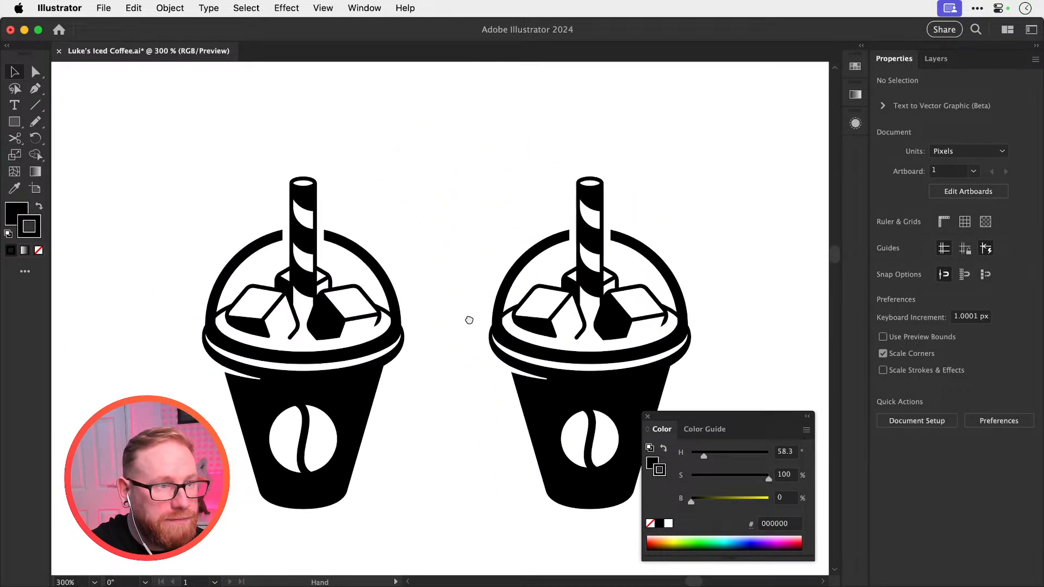
left_click(647, 416)
key("super+s")
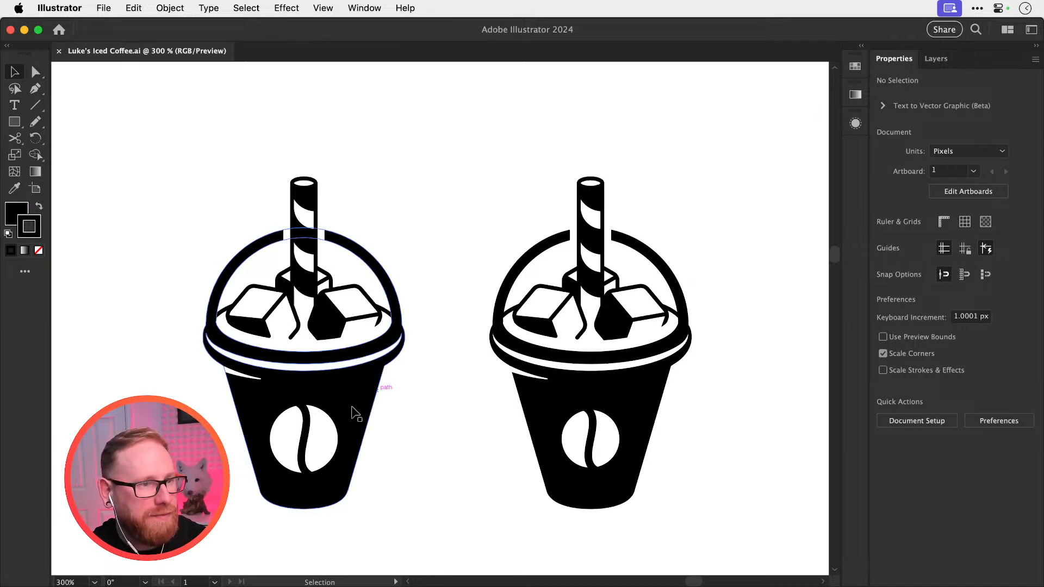
Try to rotate the coffee bean badge on the left cup
left_click(326, 429)
key("r")
left_click_drag(405, 369, 374, 528)
key("v")
left_click(452, 229)
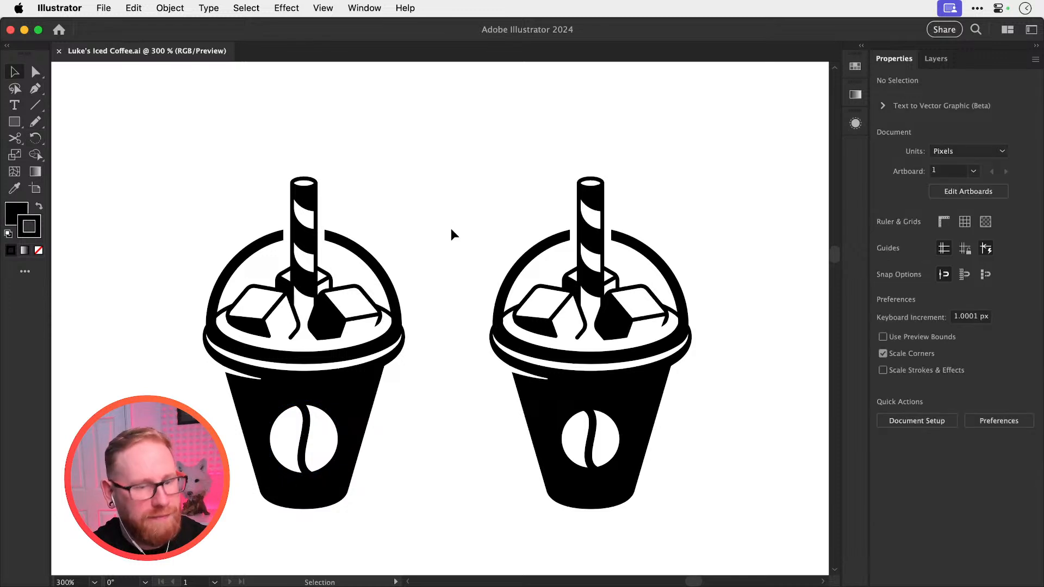
Duplicate the serif Luke's Iced Coffee wordmark and place the copy directly above the sans-serif wordmark
key("super+minus")
key("super+minus")
key("super+minus")
left_click_drag(457, 239, 364, 304)
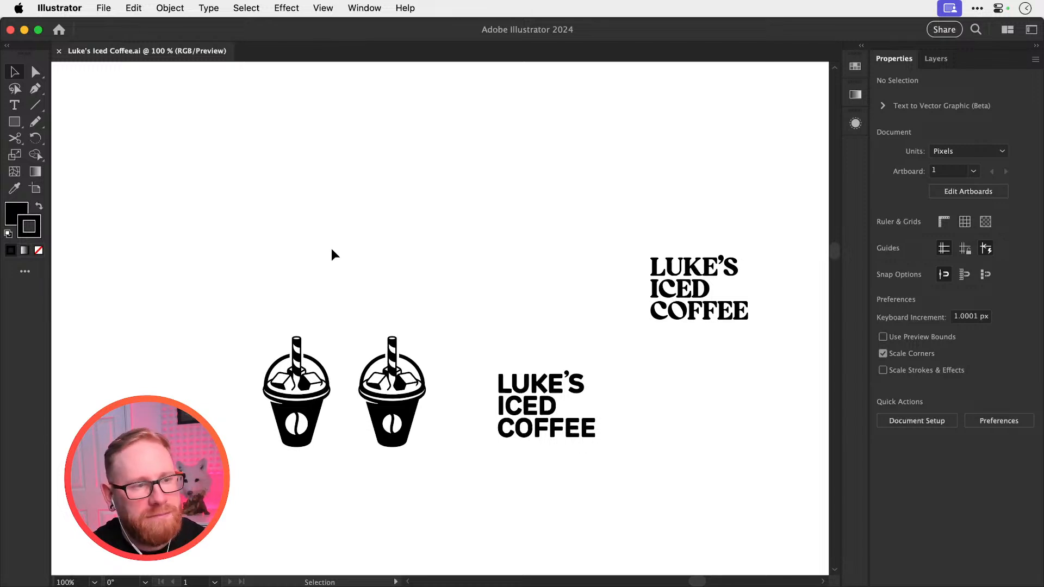
left_click_drag(513, 273, 275, 278)
left_click_drag(427, 275, 662, 272)
left_click_drag(666, 272, 238, 275)
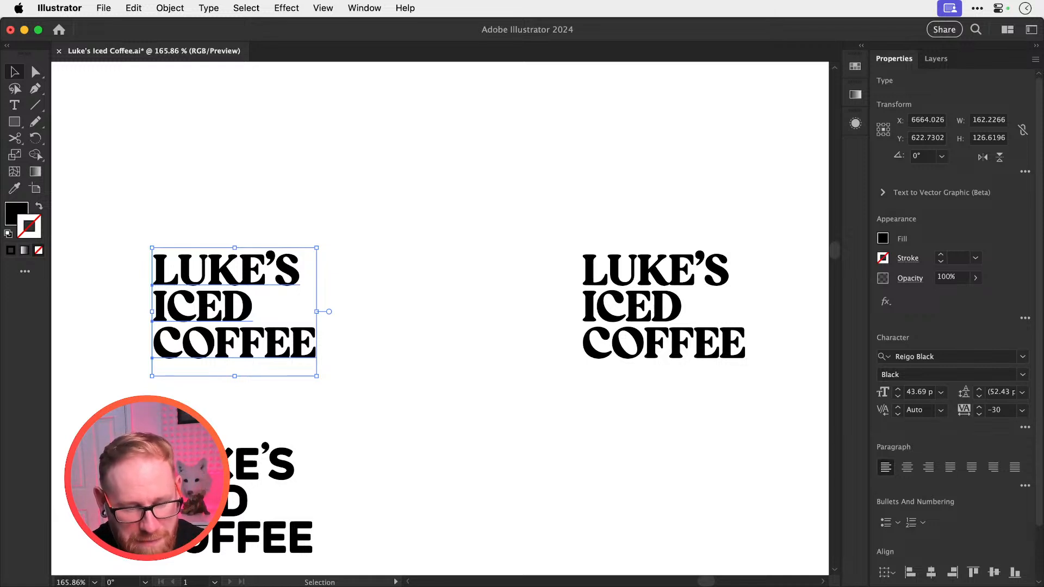
left_click(505, 414)
Compare the two bean cups against both wordmark styles, and save the document
scroll(504, 415, "left", 10)
scroll(504, 415, "down", 3)
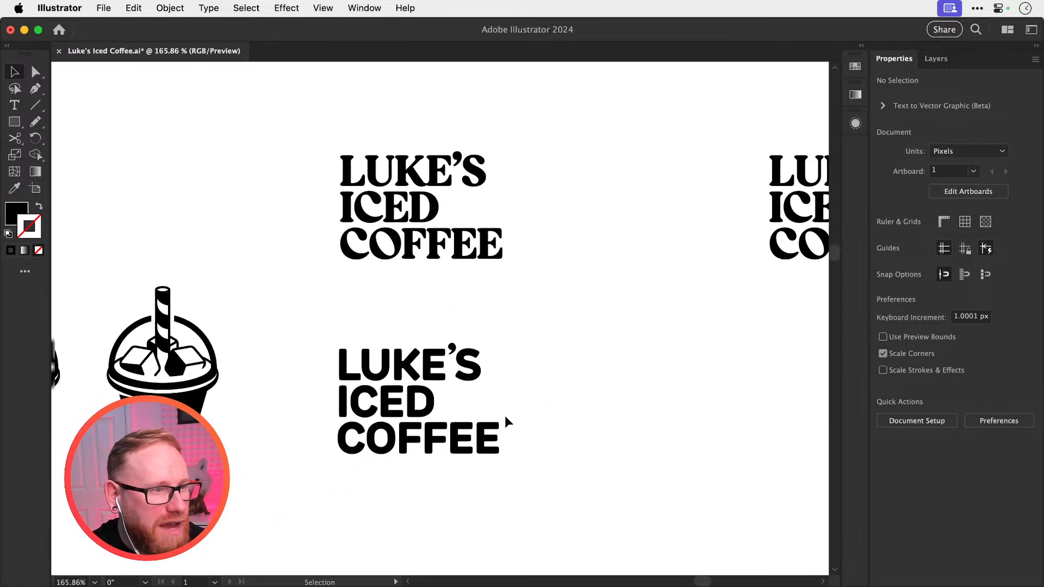
scroll(506, 422, "left", 3)
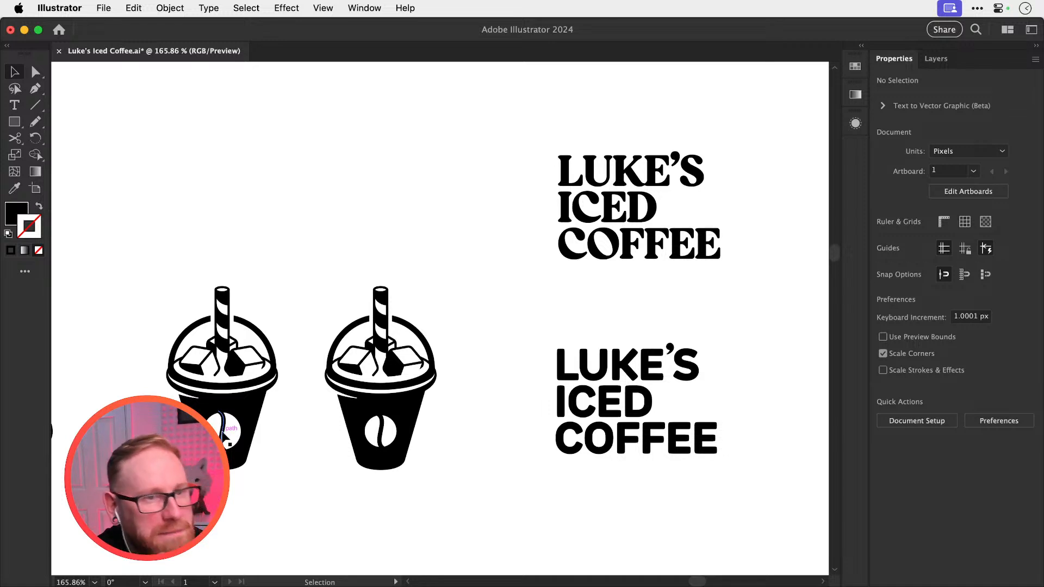
scroll(449, 248, "up", 2)
scroll(449, 247, "down", 2)
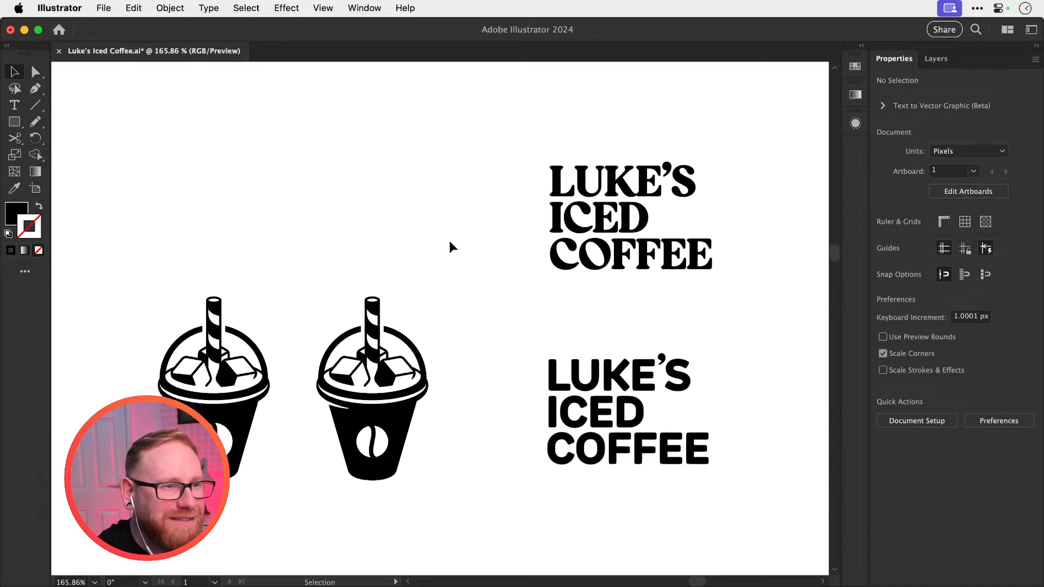
scroll(449, 247, "left", 1)
scroll(449, 248, "right", 1)
scroll(449, 247, "right", 1)
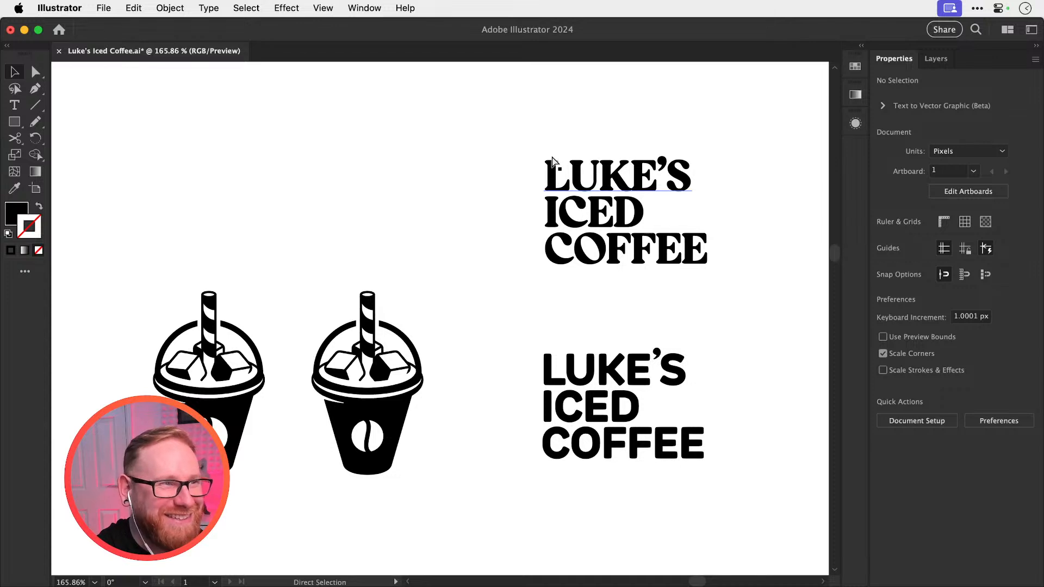
key("super+s")
Examine how the right cup's line style matches the letterforms of the rounded sans-serif wordmark
left_click_drag(499, 125, 696, 302)
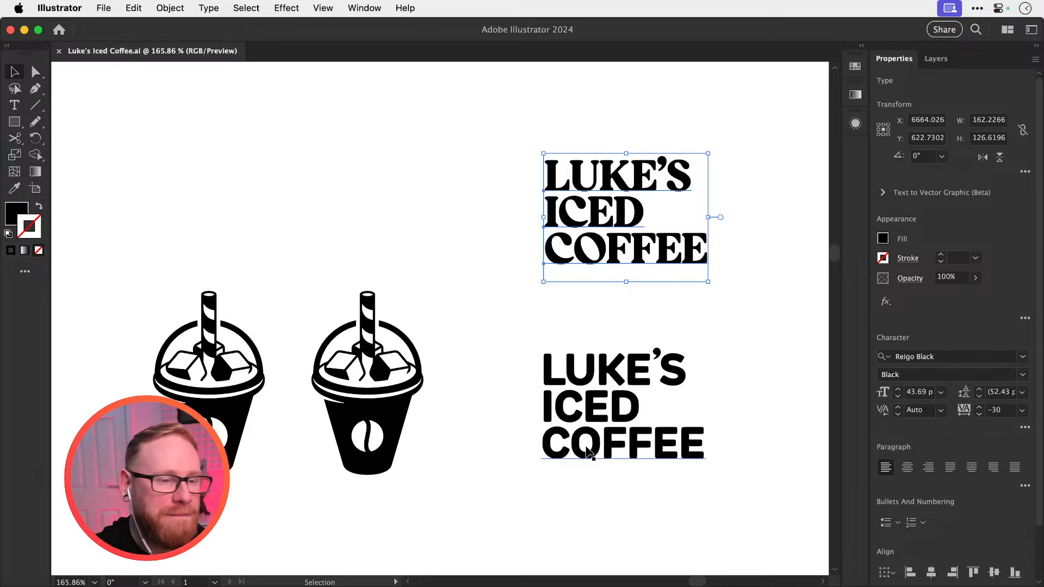
left_click_drag(325, 281, 398, 479)
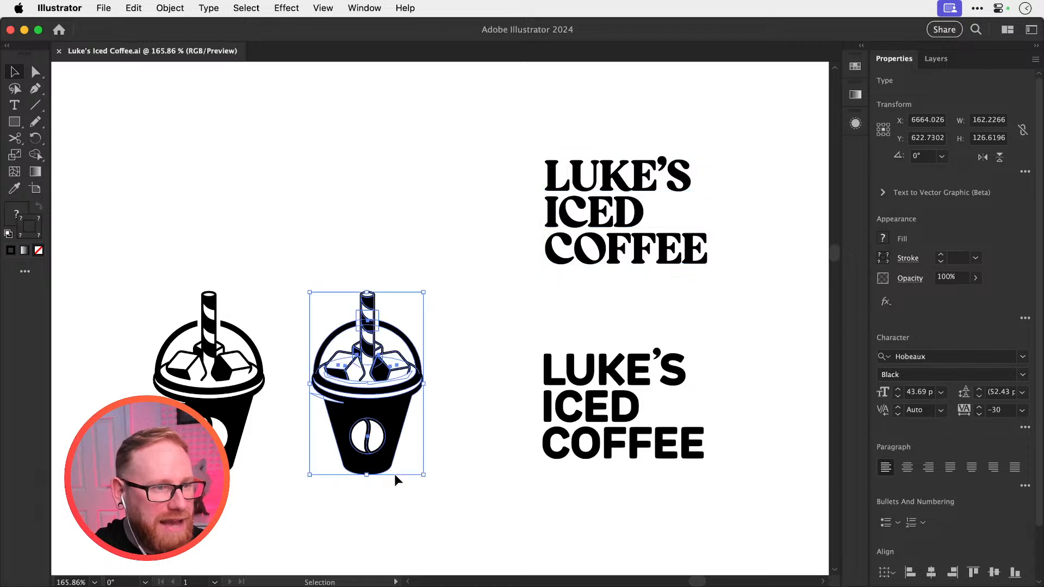
left_click_drag(384, 391, 369, 371)
scroll(587, 435, "up", 4)
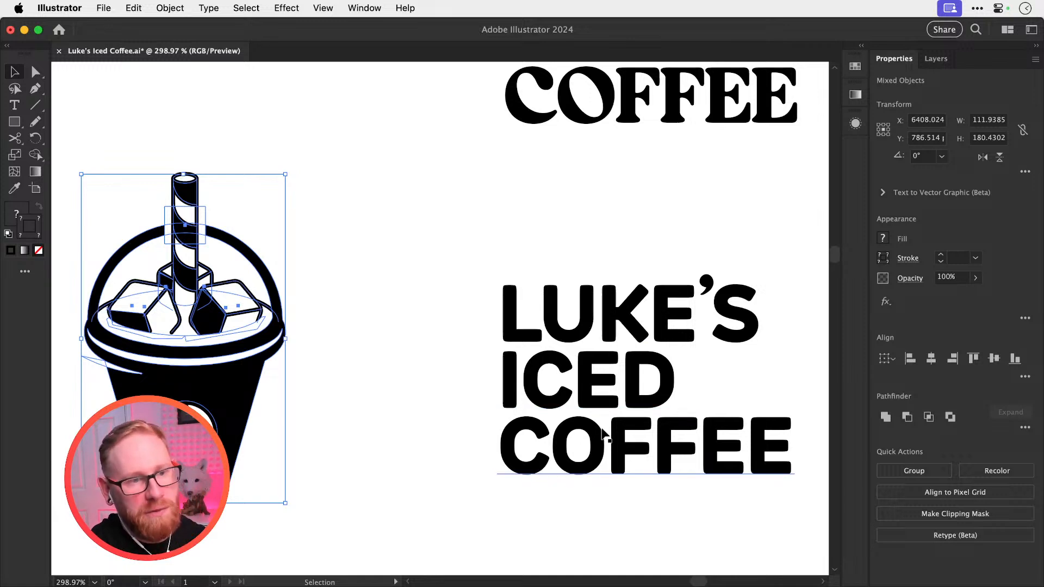
left_click(353, 392)
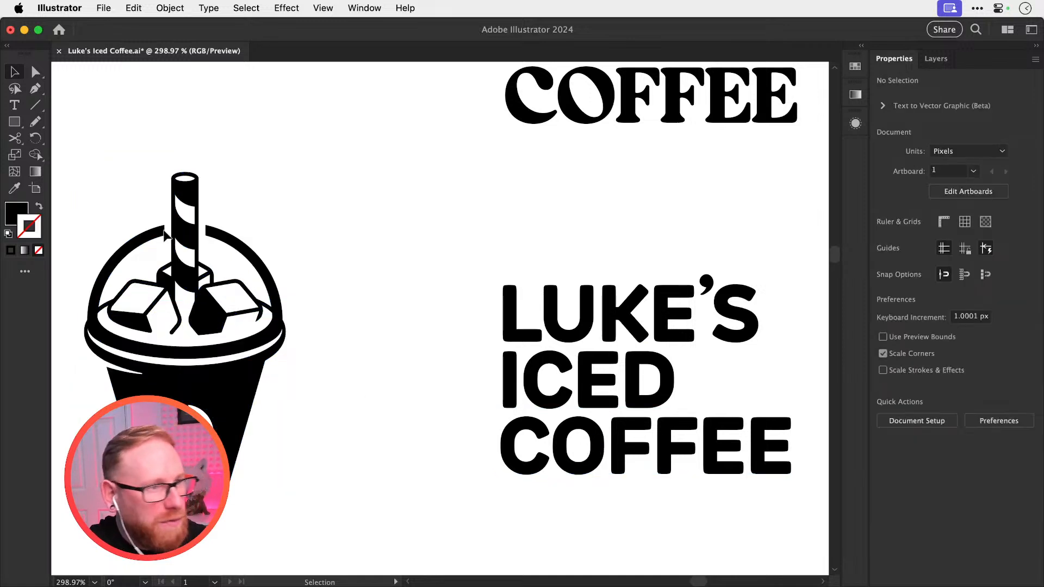
key("space")
left_click_drag(625, 403, 551, 404)
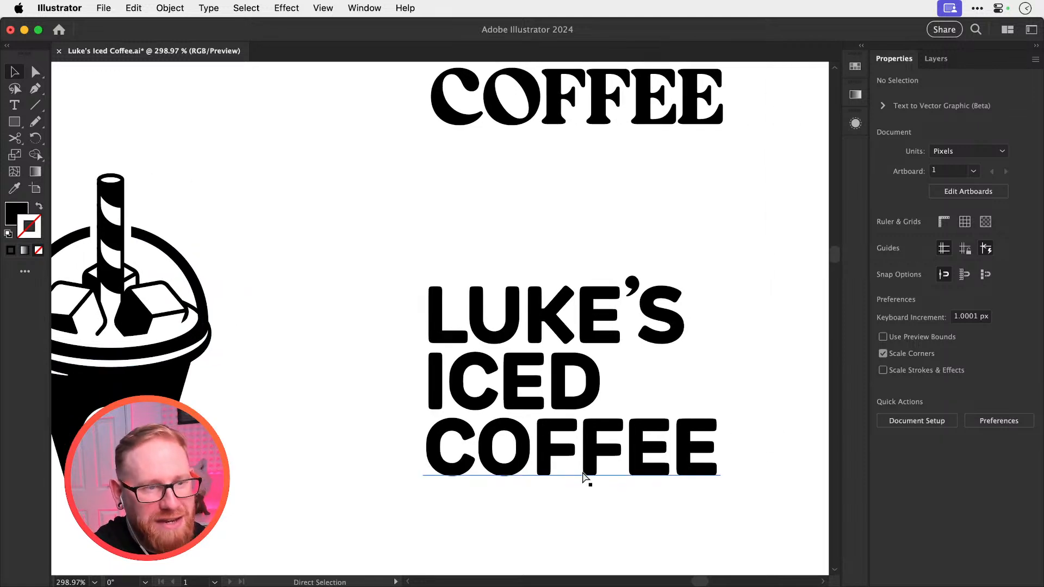
key("super+minus")
scroll(435, 255, "up", 4)
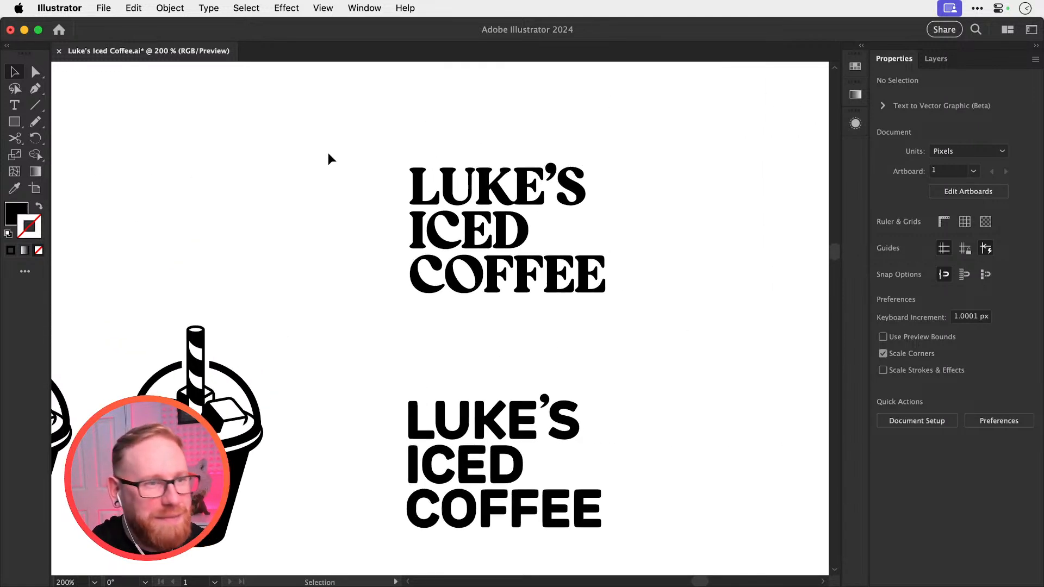
Try other fonts on the upper wordmark, such as Reross Quadratic, Riffic Free Medium Bold, RisingStar and Rollete Qaku, ending on RoutenStamp
left_click_drag(329, 159, 566, 306)
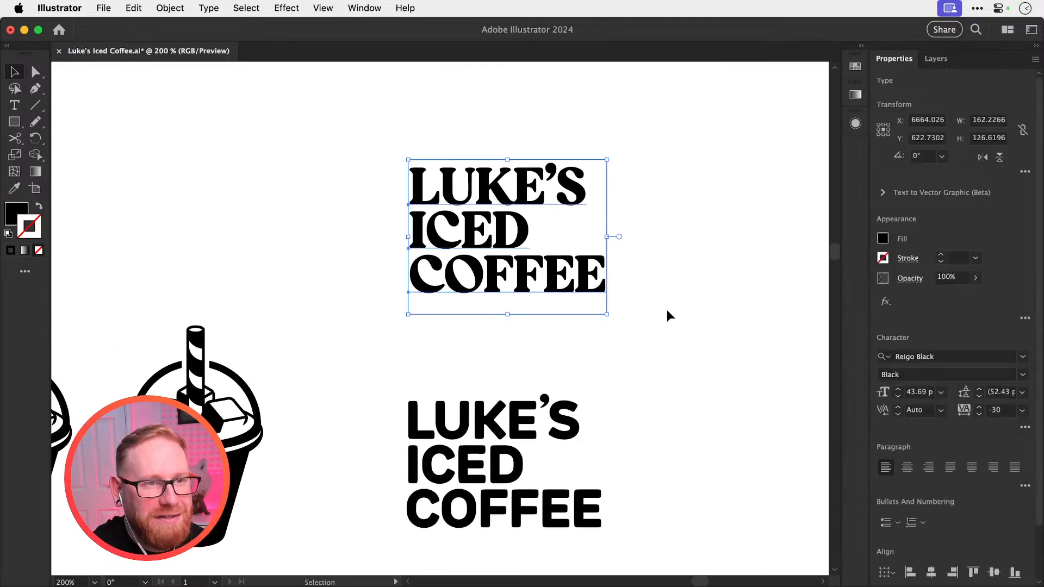
left_click(962, 357)
type("Rightside")
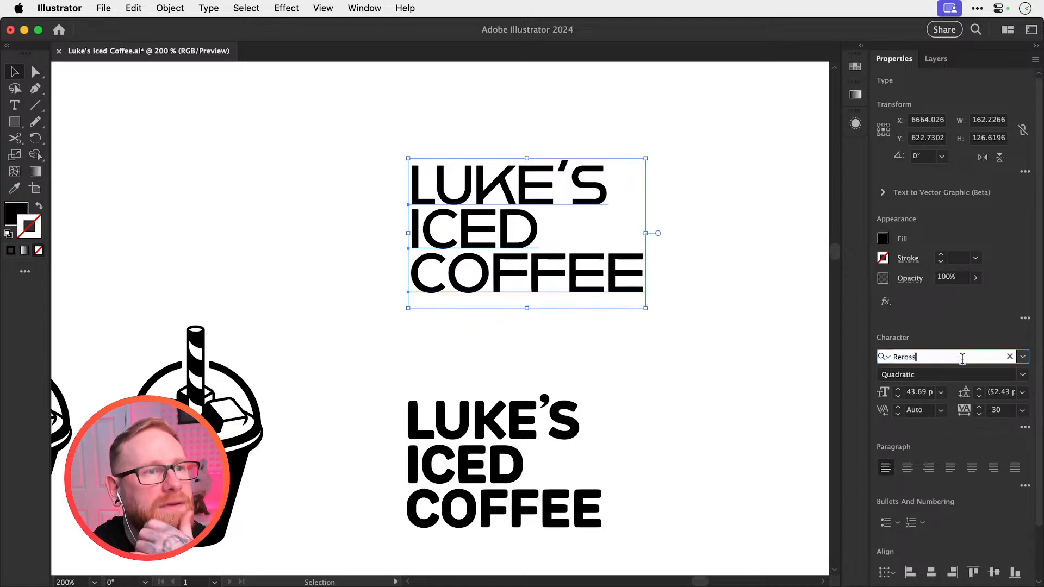
key("Up")
key("Up")
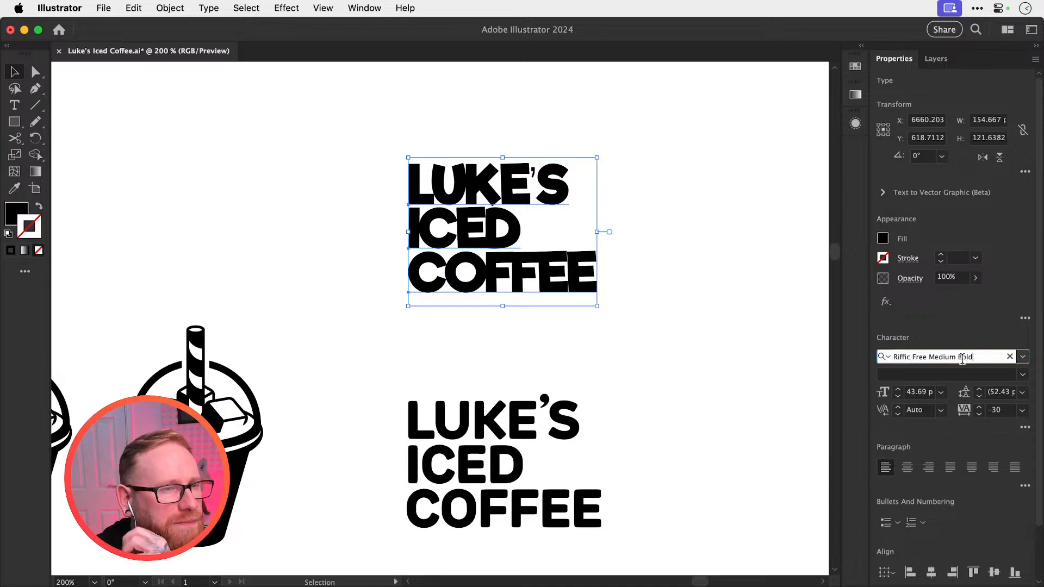
key("Down")
key("Down")
key("Down")
key("Down")
key("Down")
key("Down")
key("Down")
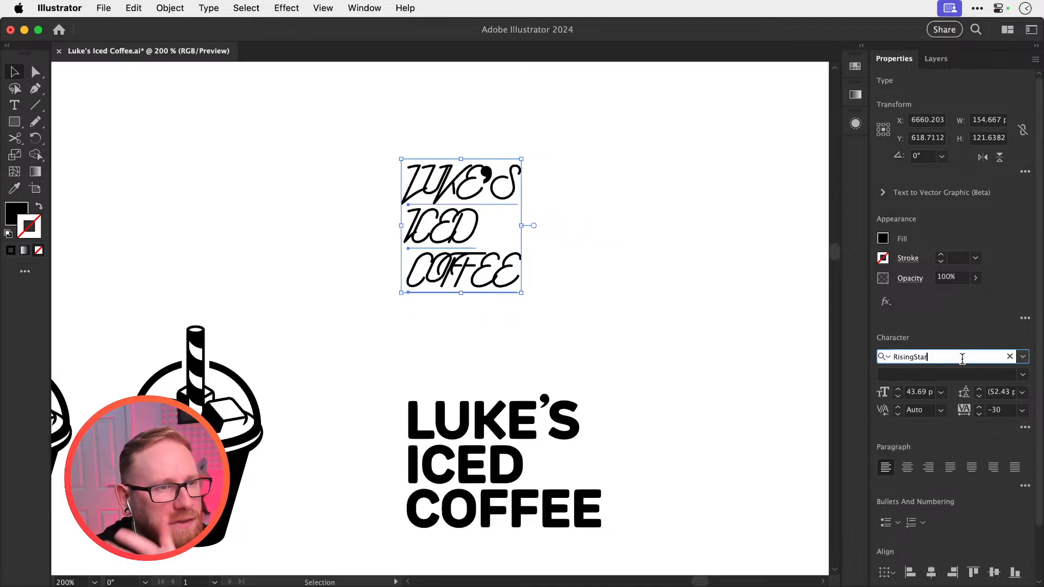
key("Down")
key("Down")
key("Down")
key("Down")
key("Down")
key("Down")
key("Down")
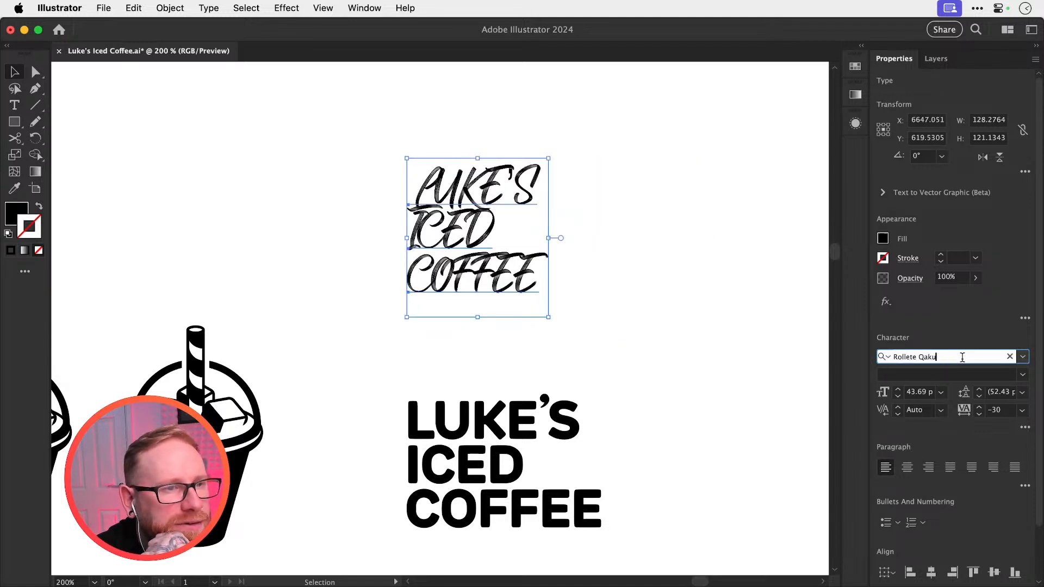
key("Down")
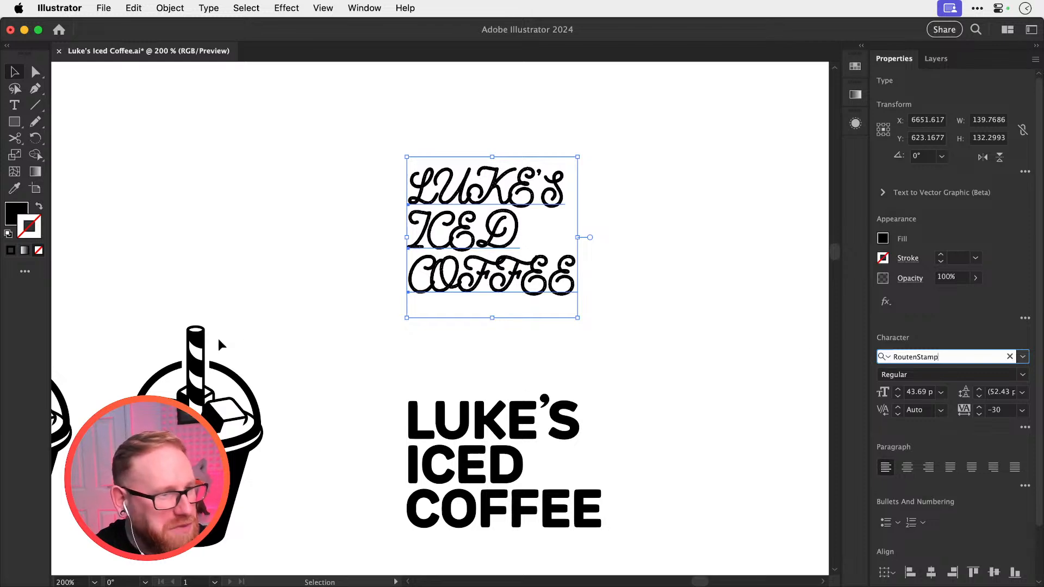
Place the left bean cup straight above its row, clear of the other cups
left_click(240, 301)
left_click_drag(261, 314, 338, 295)
left_click_drag(230, 273, 383, 488)
left_click_drag(80, 285, 289, 542)
left_click_drag(236, 425, 256, 224)
left_click_drag(327, 261, 396, 358)
left_click(396, 358)
left_click_drag(296, 376, 378, 406)
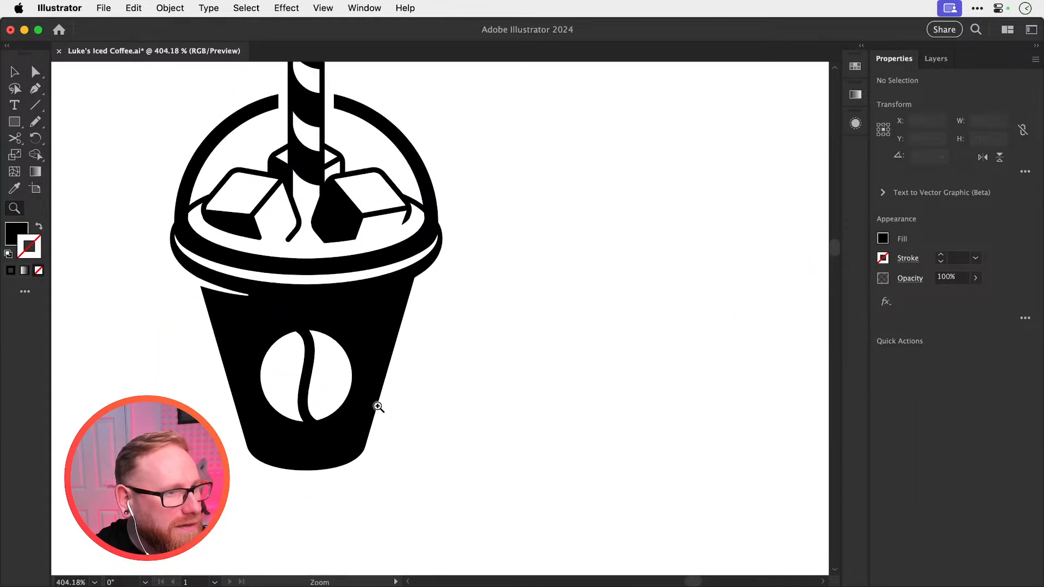
Apply a Free Distort effect to the coffee bean badge, pulling both lower corners inward so the bean narrows towards its base
left_click(341, 381)
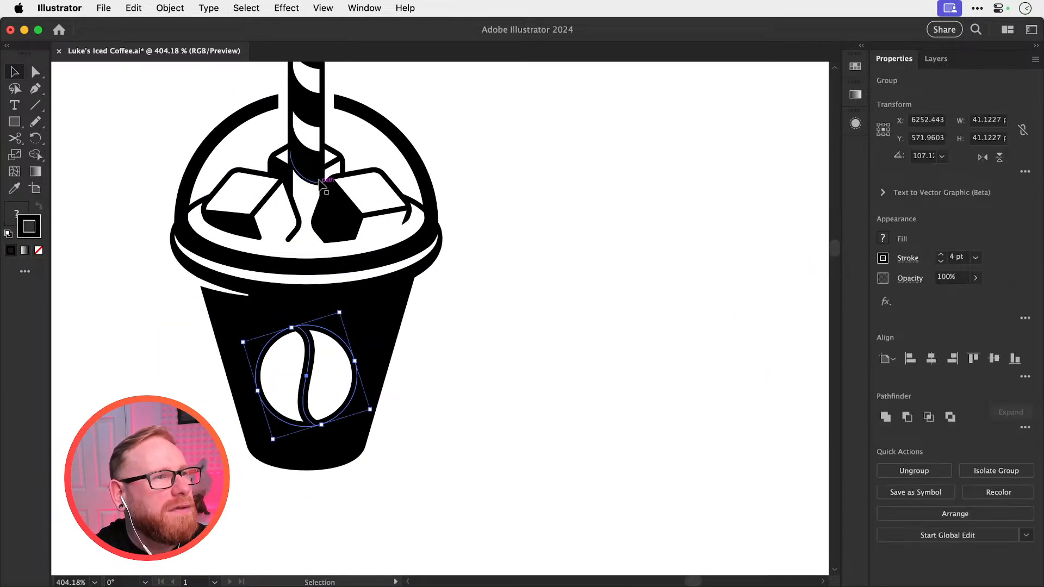
left_click(286, 8)
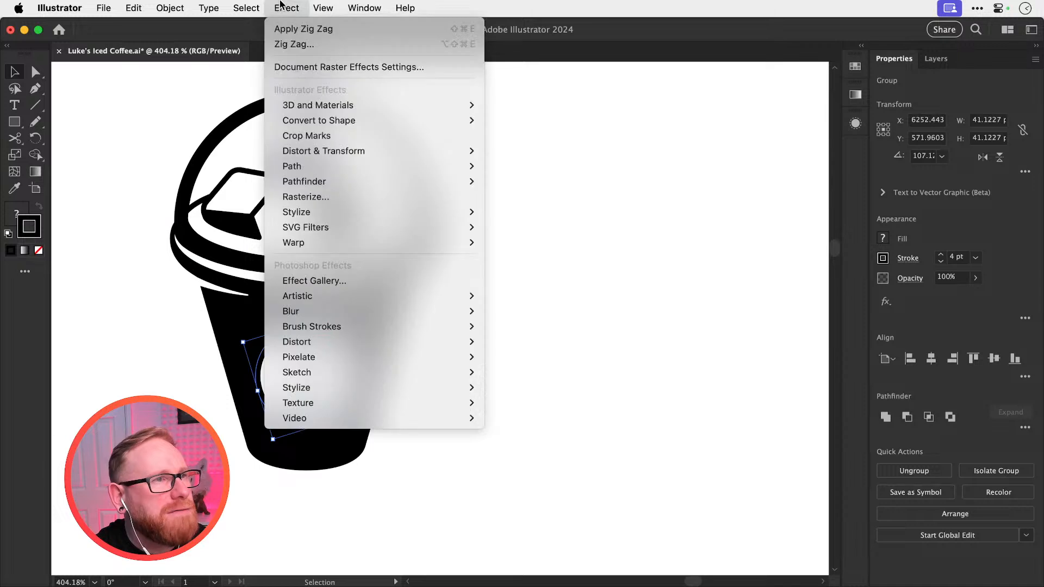
mouse_move(324, 151)
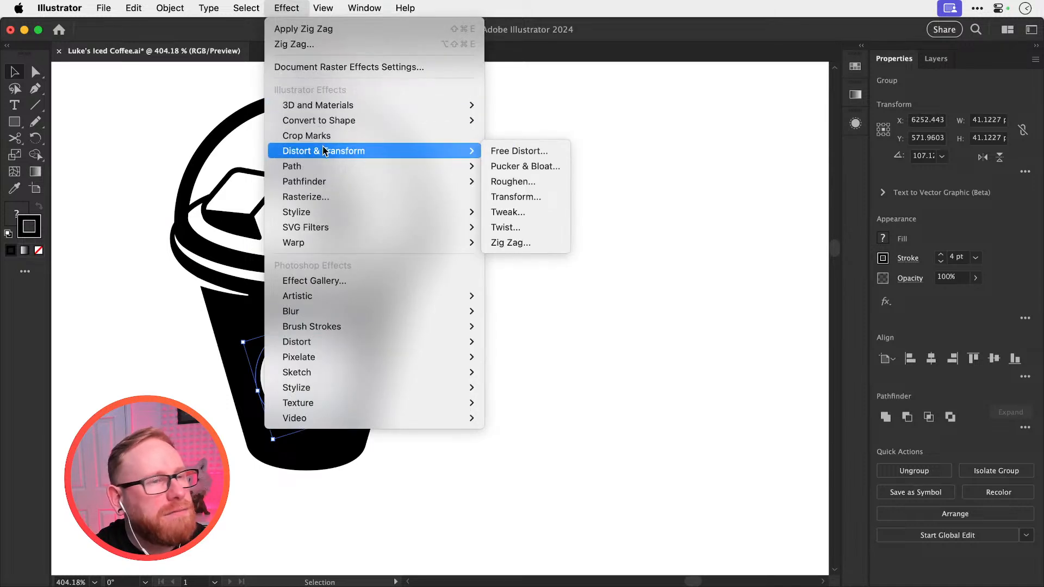
left_click(282, 6)
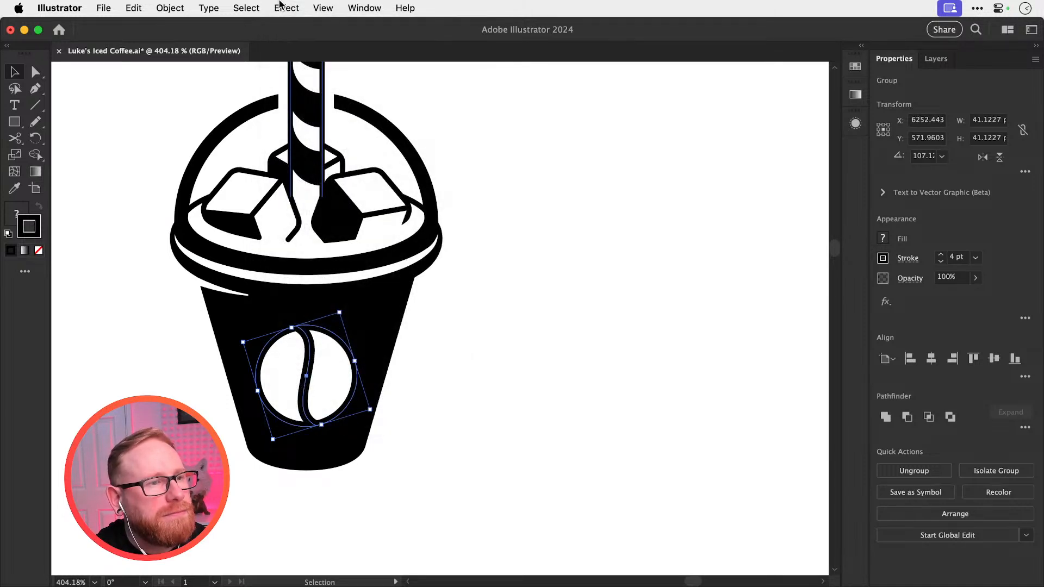
left_click(284, 6)
mouse_move(380, 150)
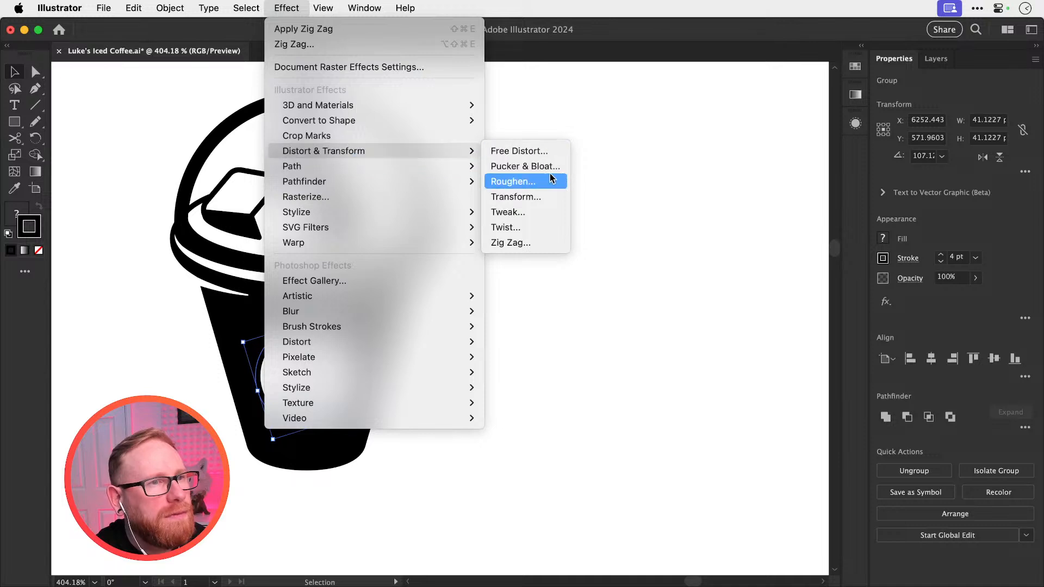
left_click(523, 152)
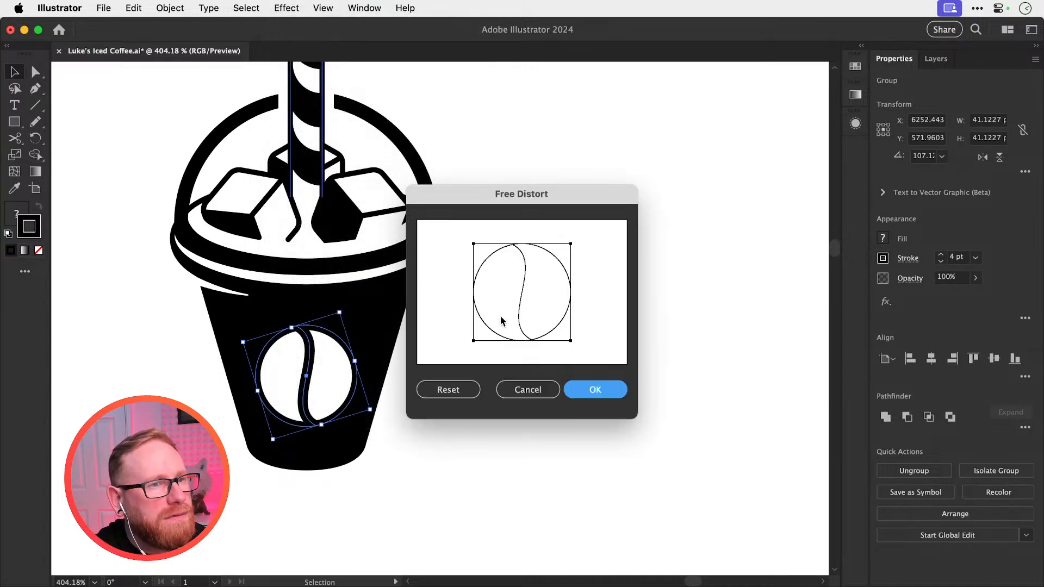
left_click_drag(473, 342, 488, 341)
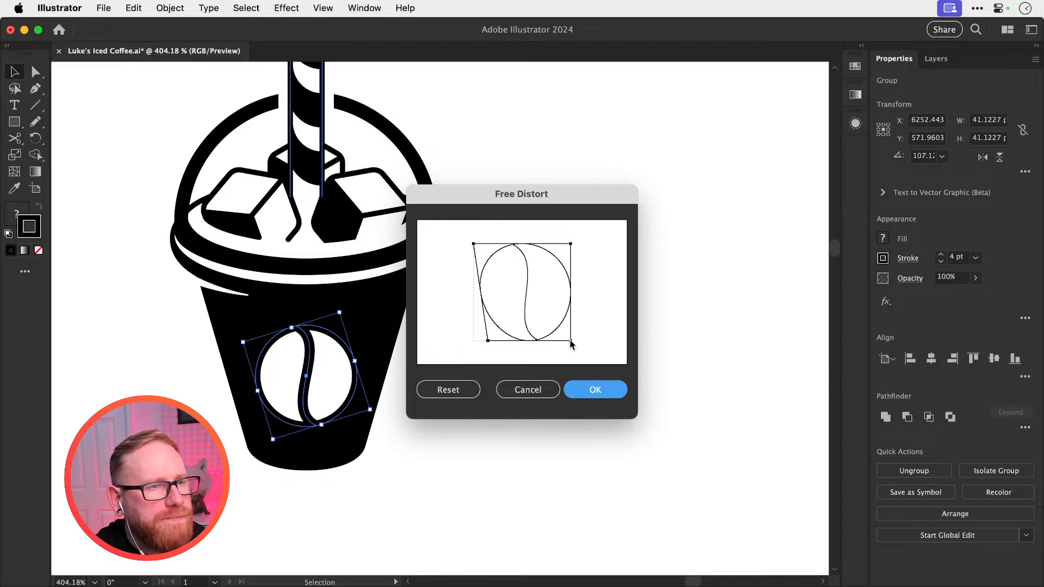
left_click_drag(570, 341, 556, 341)
left_click(598, 391)
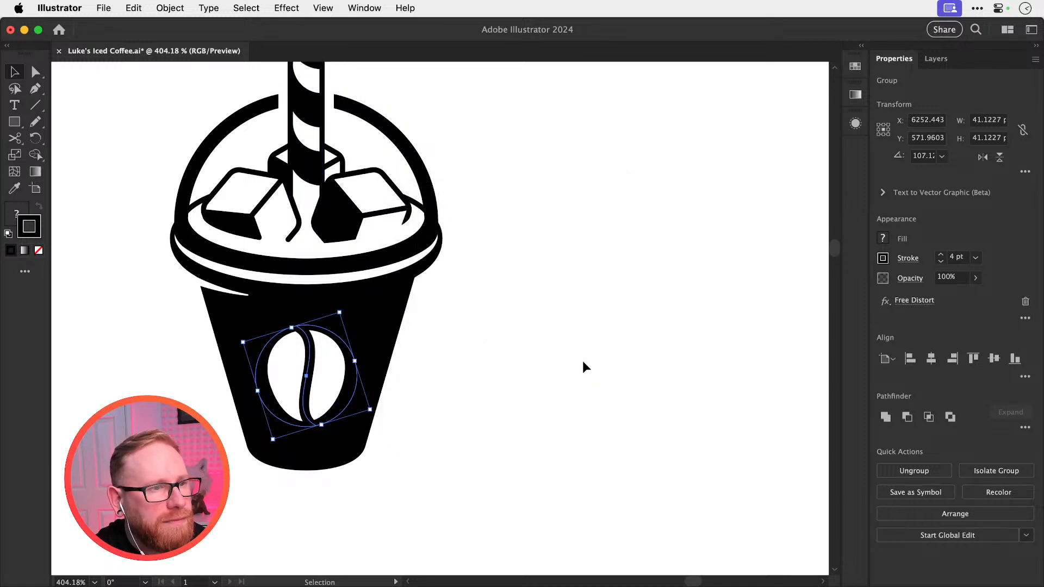
left_click(554, 328)
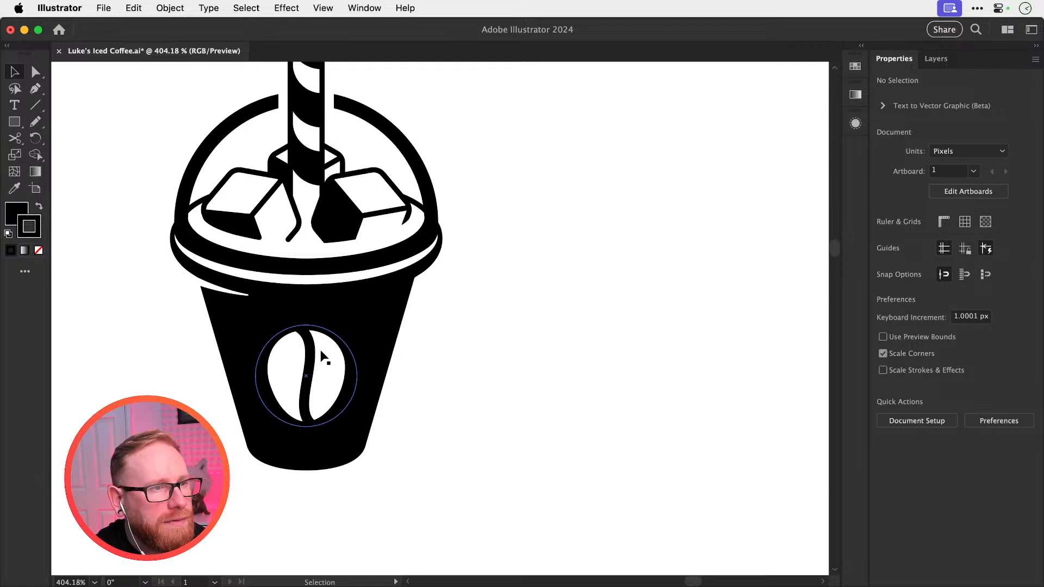
left_click_drag(321, 350, 844, 278)
left_click(711, 158)
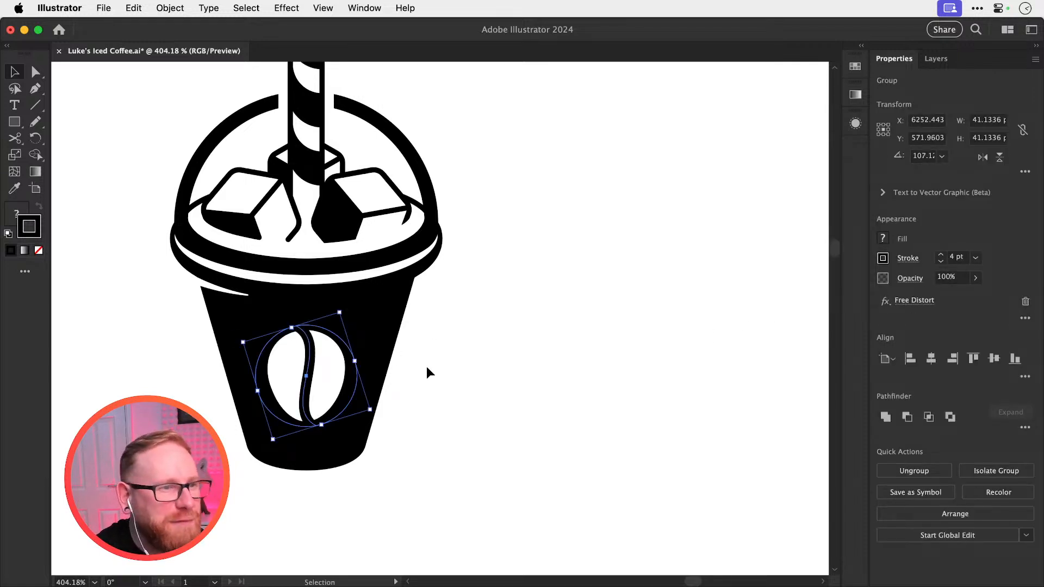
Reopen the bean badge's Free Distort effect and move both lower corners outward so the taper is gentler
left_click(919, 301)
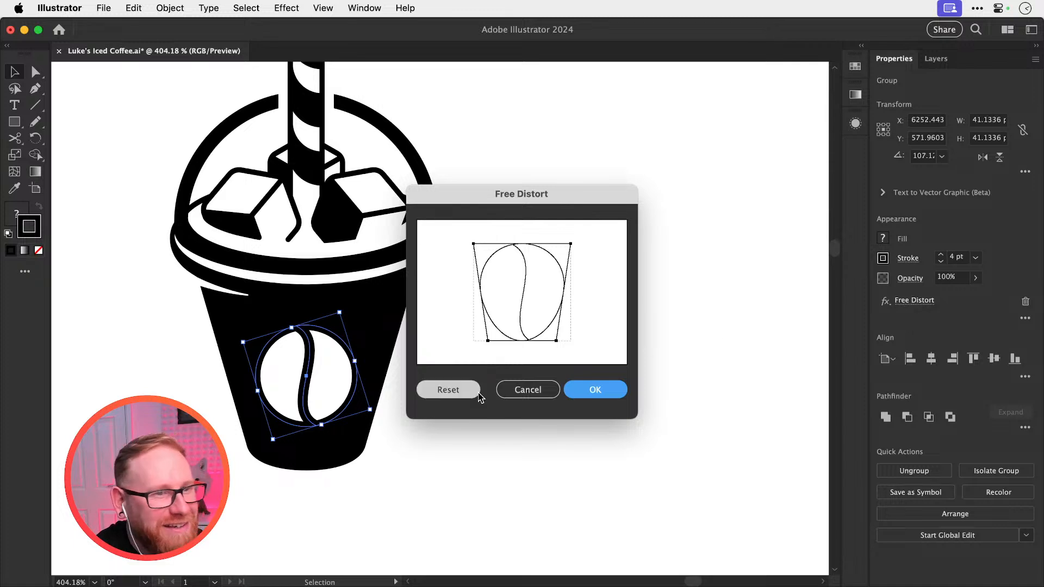
left_click_drag(487, 340, 480, 341)
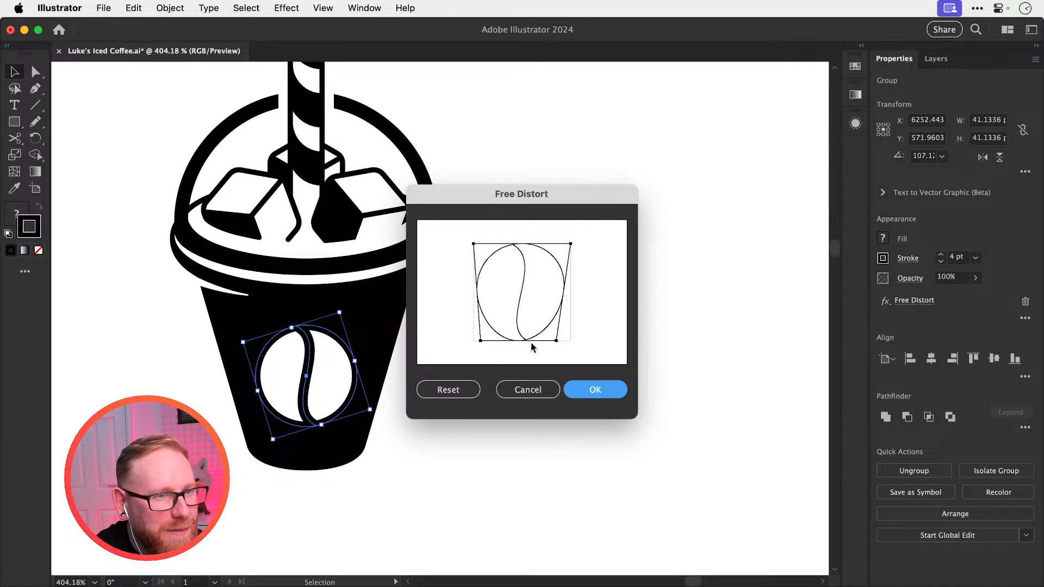
left_click_drag(556, 339, 565, 344)
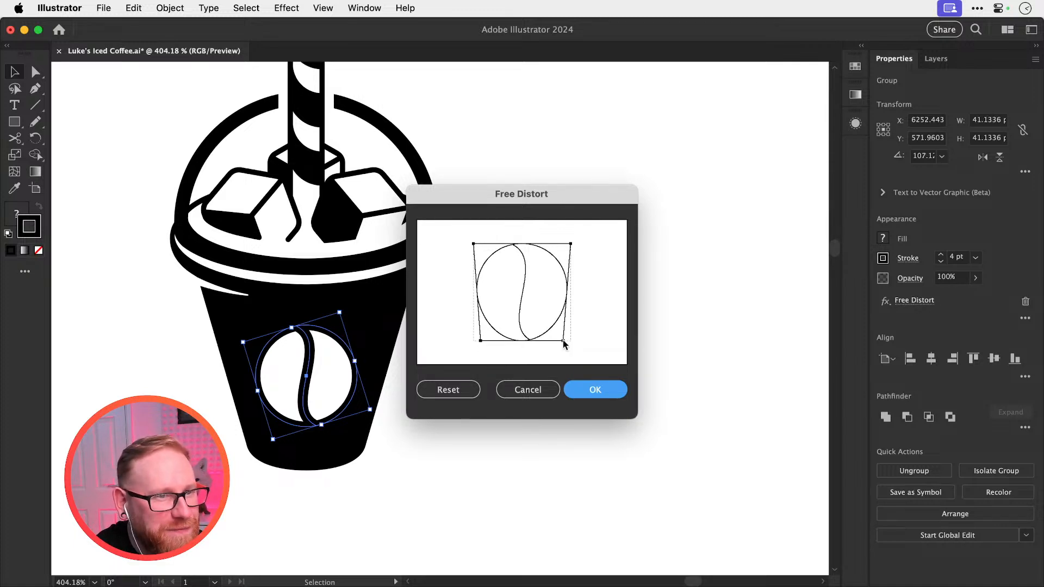
left_click(585, 394)
left_click(595, 353)
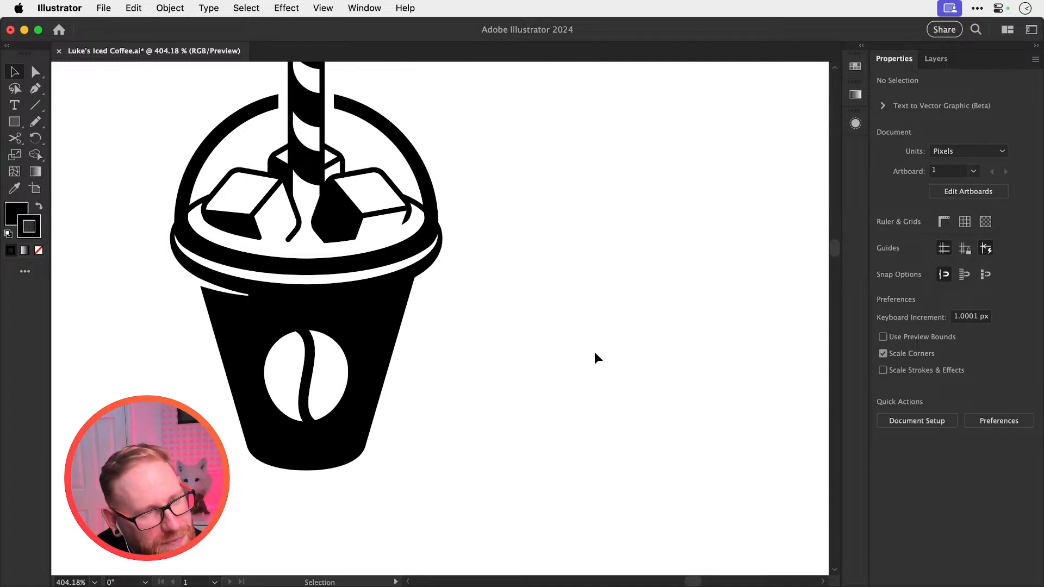
Compare the tapered bean badge on the upper cup with the round badges on the two cups below
key("a")
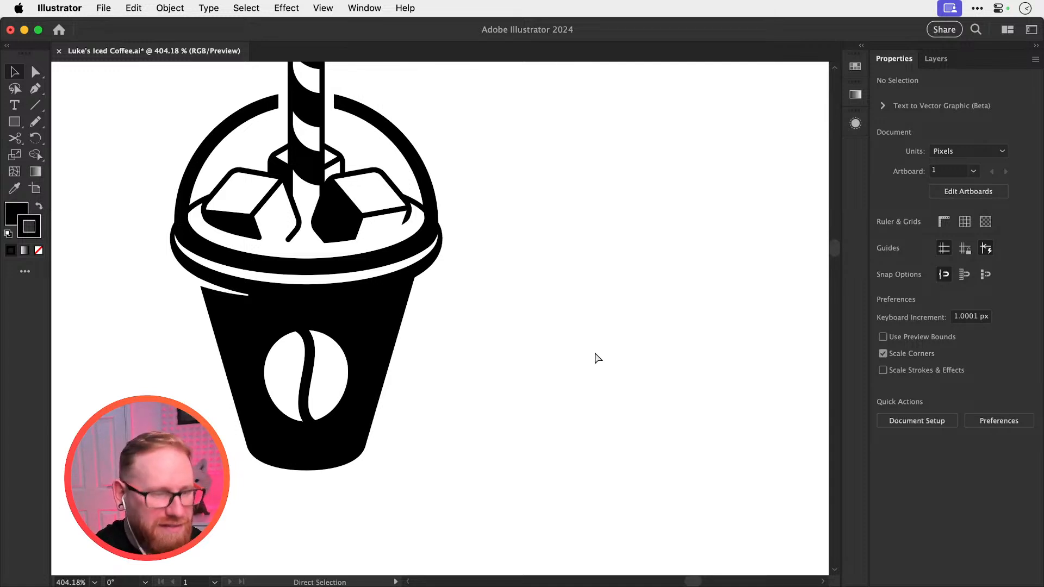
key("super+minus")
key("super+minus")
key("super+minus")
left_click_drag(594, 353, 555, 287)
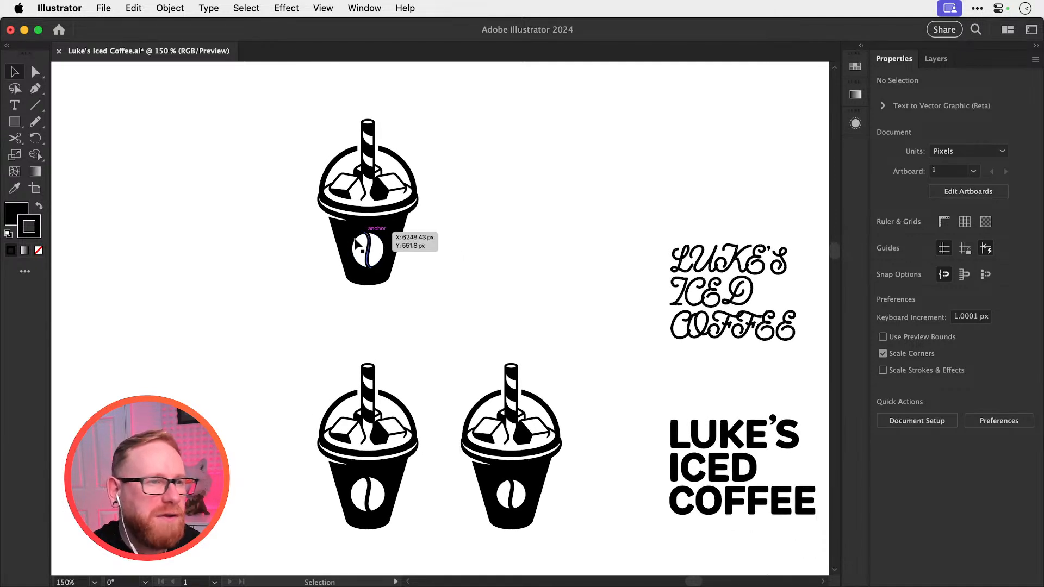
left_click_drag(449, 237, 441, 263)
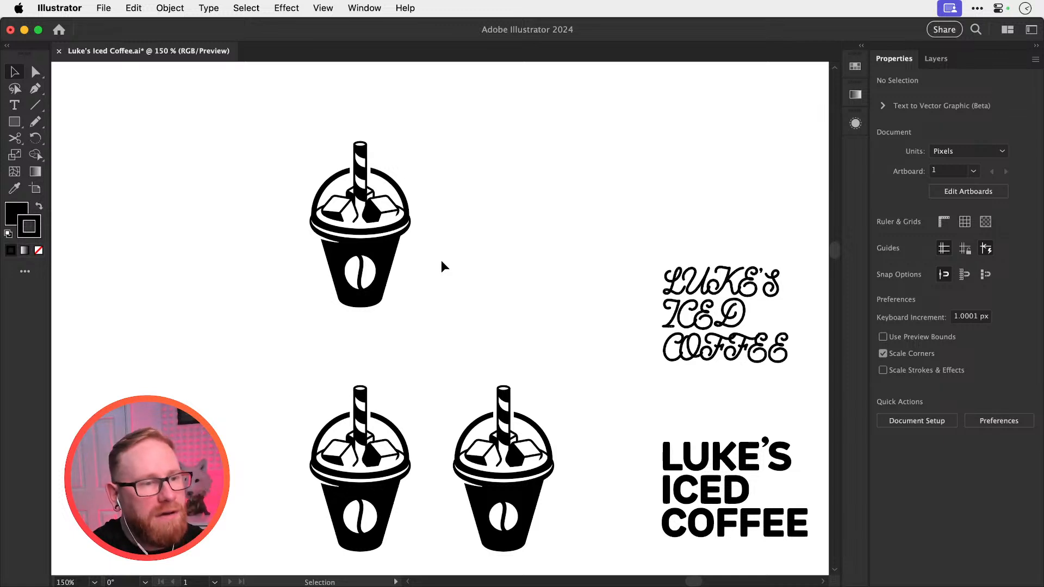
scroll(442, 260, "up", 2)
Try stretching the bean badge on the lower-left cup into a taller oval
left_click(348, 530)
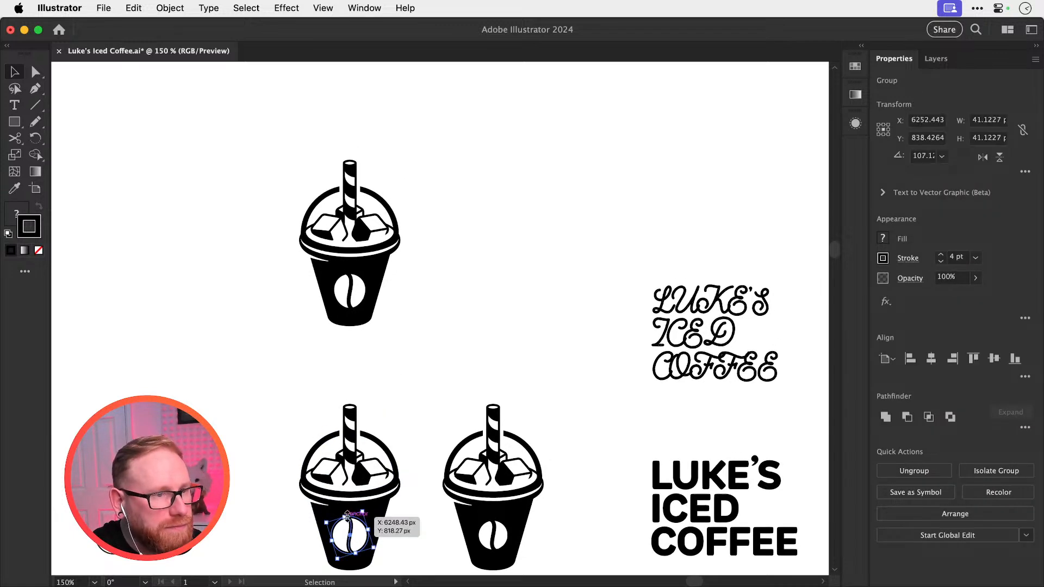
key("space")
left_click_drag(406, 510, 462, 430)
key("z")
left_click_drag(383, 458, 587, 536)
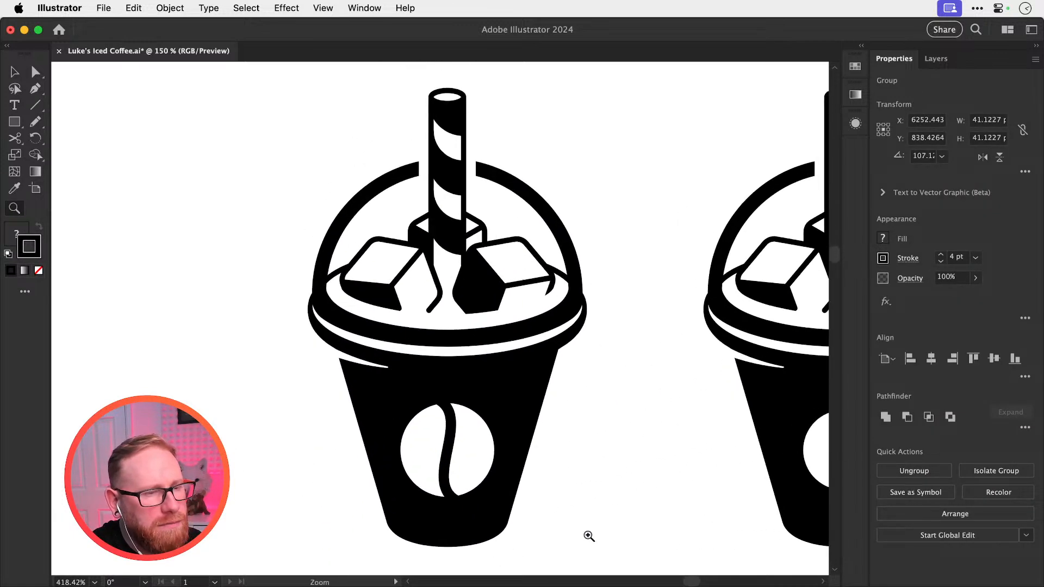
key("v")
left_click_drag(428, 399, 425, 388)
left_click(628, 424)
key("super+minus")
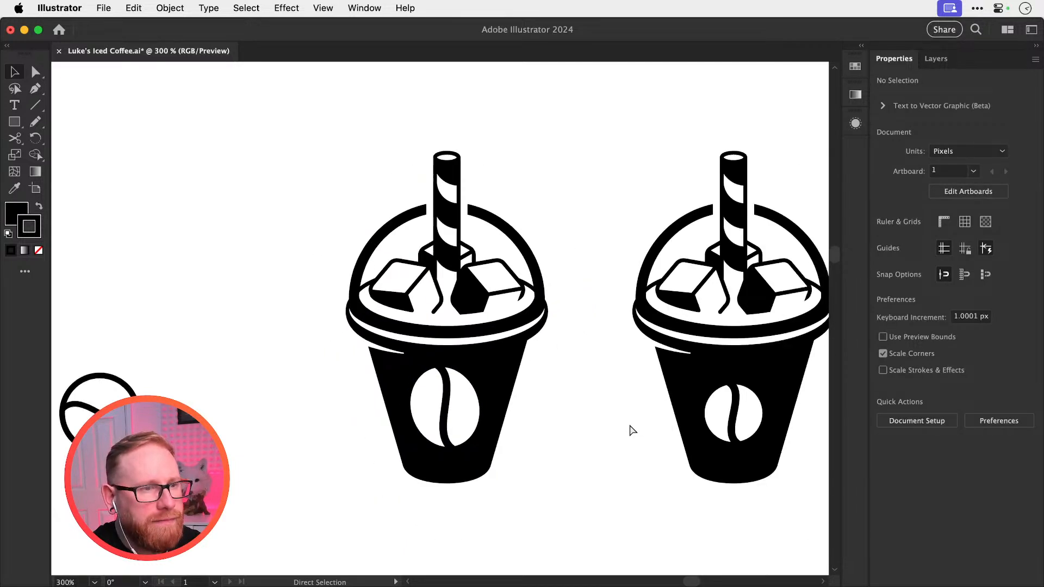
key("super+minus")
key("super+z")
Delete the distorted coffee bean badge from the upper cup
key("space")
left_click_drag(548, 270, 529, 390)
scroll(522, 375, "up", 6)
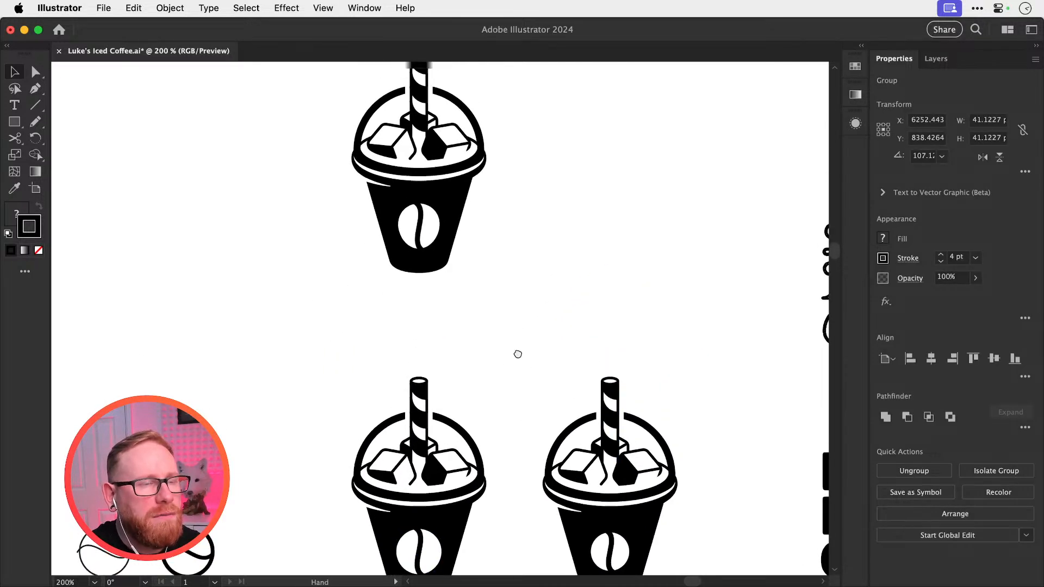
left_click(430, 361)
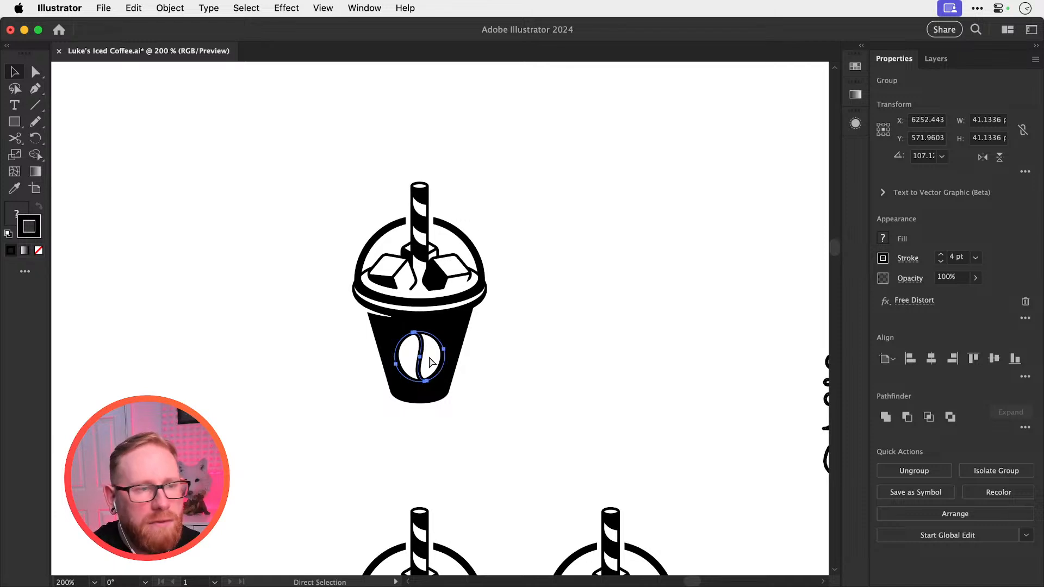
key("Delete")
Try placing a copy of the lower-left cup's bean badge at the front of the upper cup
scroll(446, 363, "down", 8)
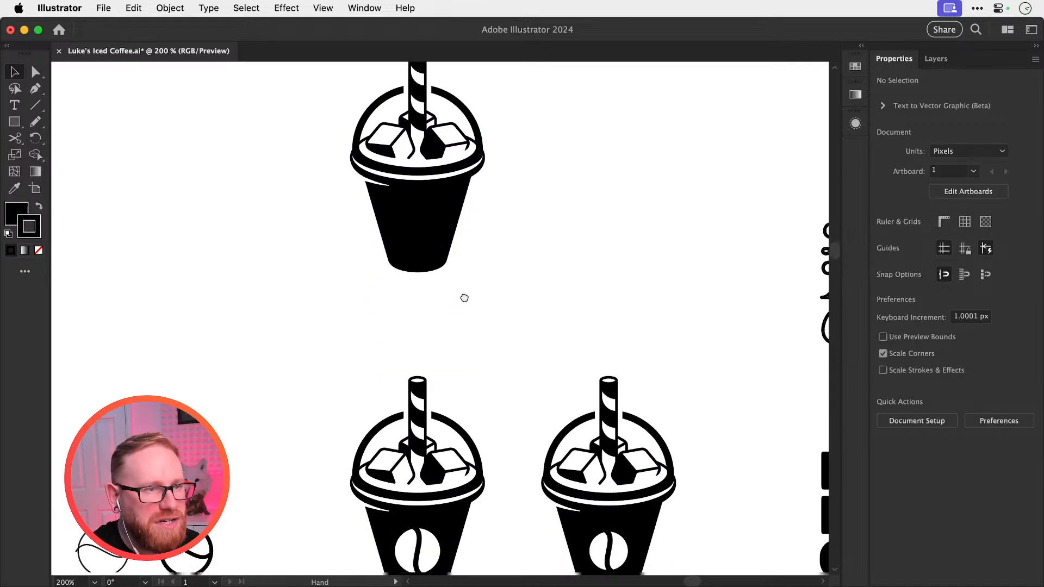
key("space")
left_click_drag(454, 357, 448, 429)
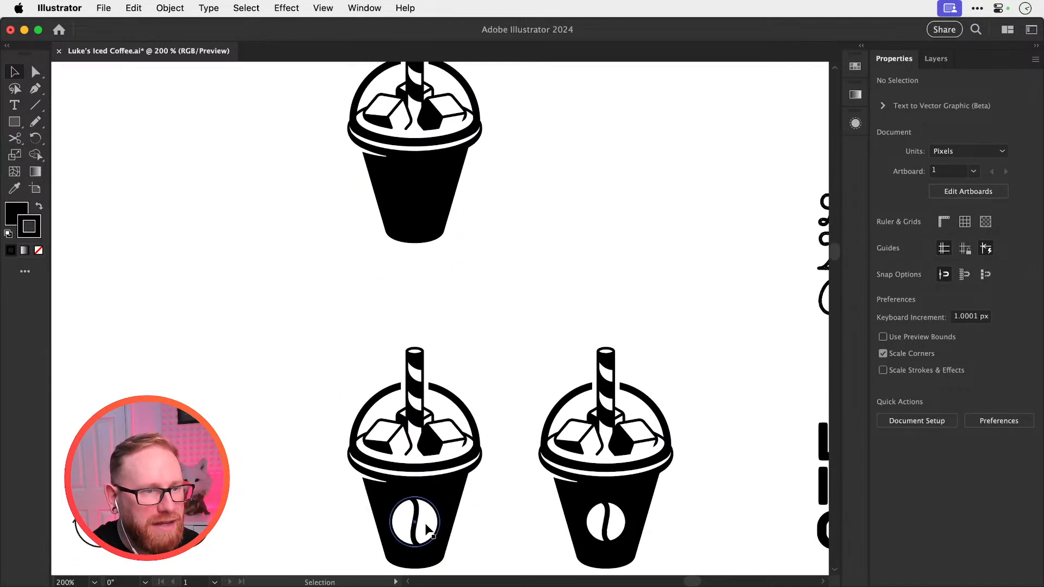
left_click_drag(422, 526, 418, 207)
key("super+shift+bracketright")
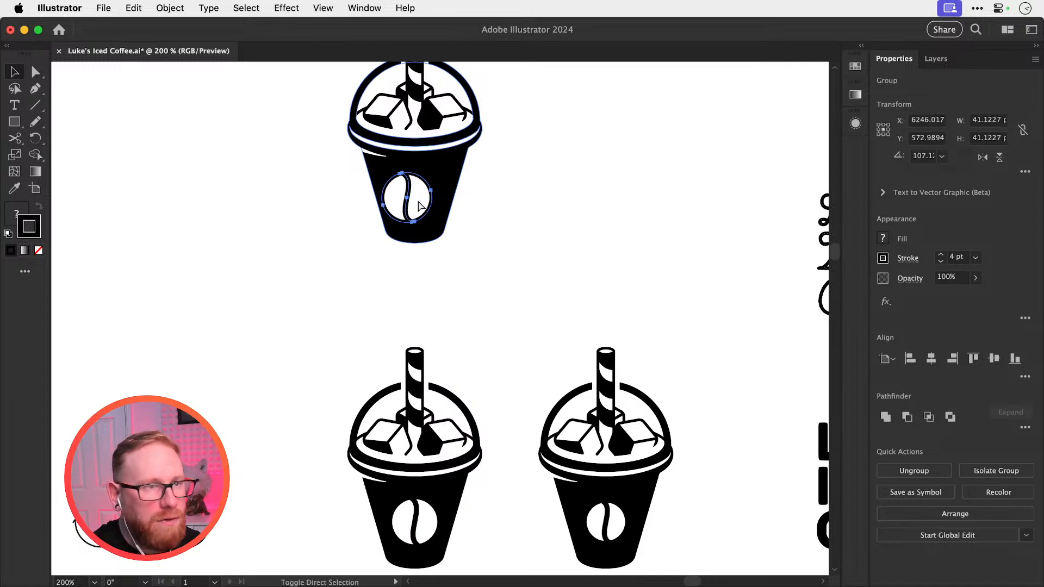
key("super+x")
Replace the upper cup with a copy of the lower-left bean cup, placed straight above the original
left_click_drag(343, 247, 459, 57)
key("Delete")
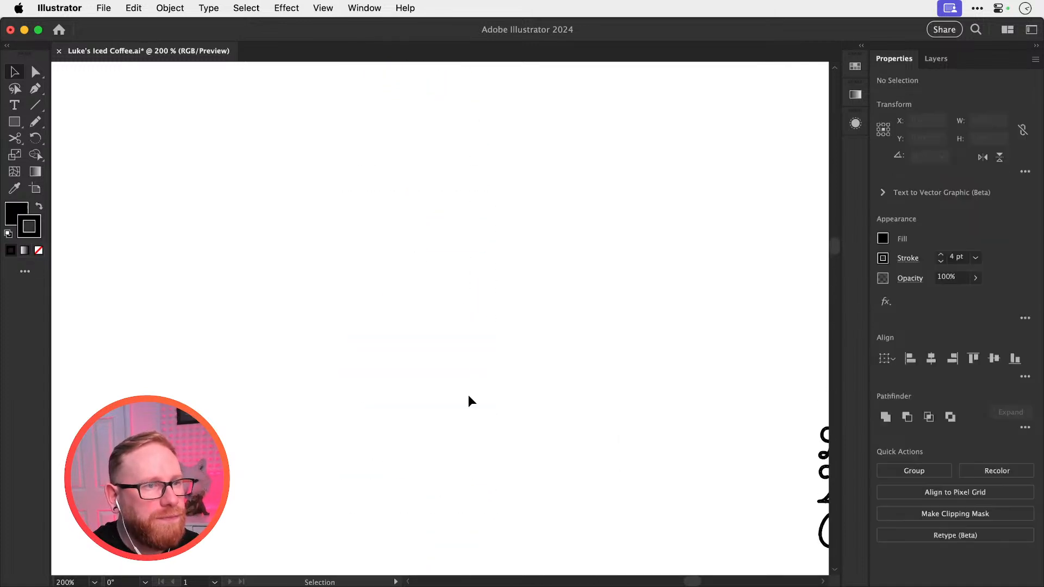
key("space")
left_click_drag(470, 441, 477, 94)
left_click_drag(314, 225, 483, 507)
key("space")
left_click_drag(499, 401, 450, 225)
key("space")
left_click_drag(505, 244, 509, 363)
Stretch the upper cup's bean badge upward into an oval of about 42 × 47 px
key("super+space")
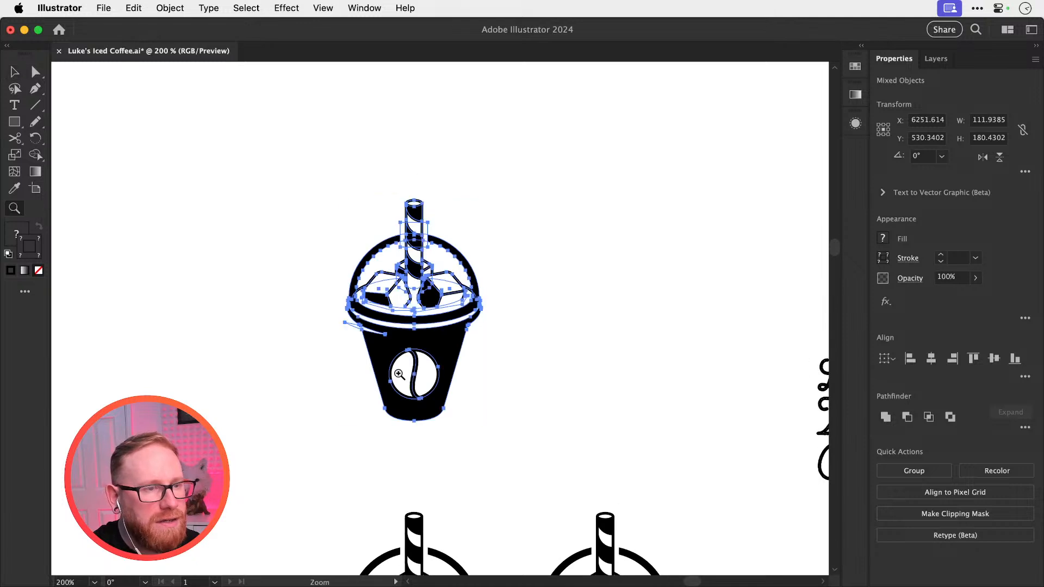
left_click_drag(400, 376, 477, 402)
key("super+shift+a")
left_click(450, 360)
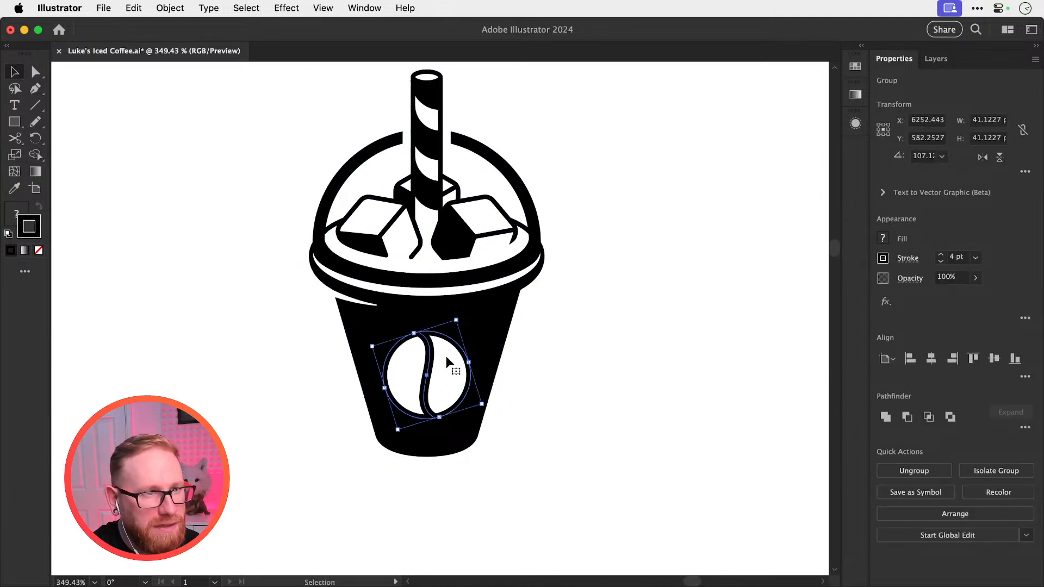
left_click(549, 355)
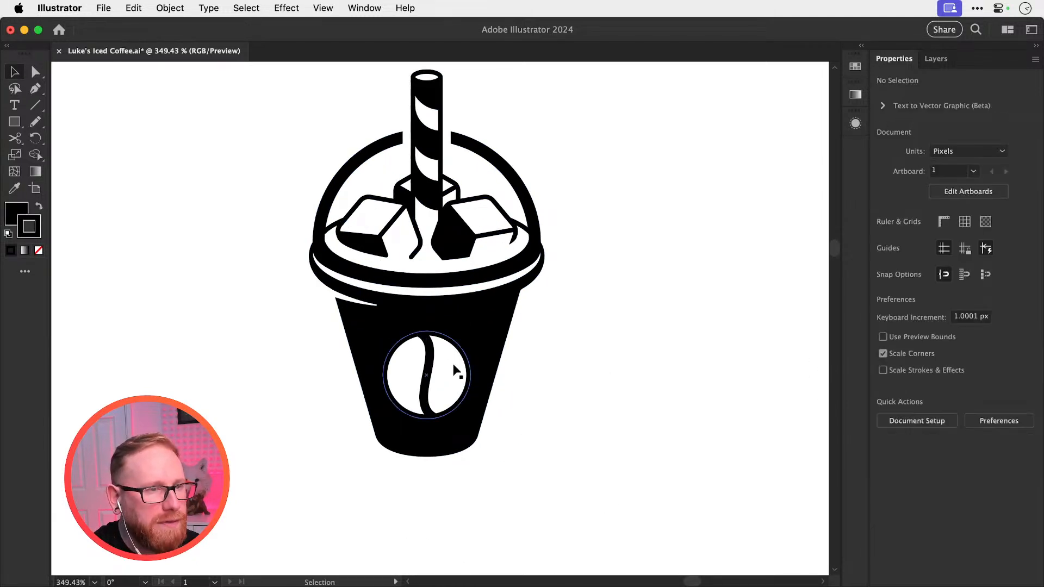
left_click(455, 371)
key("super+a")
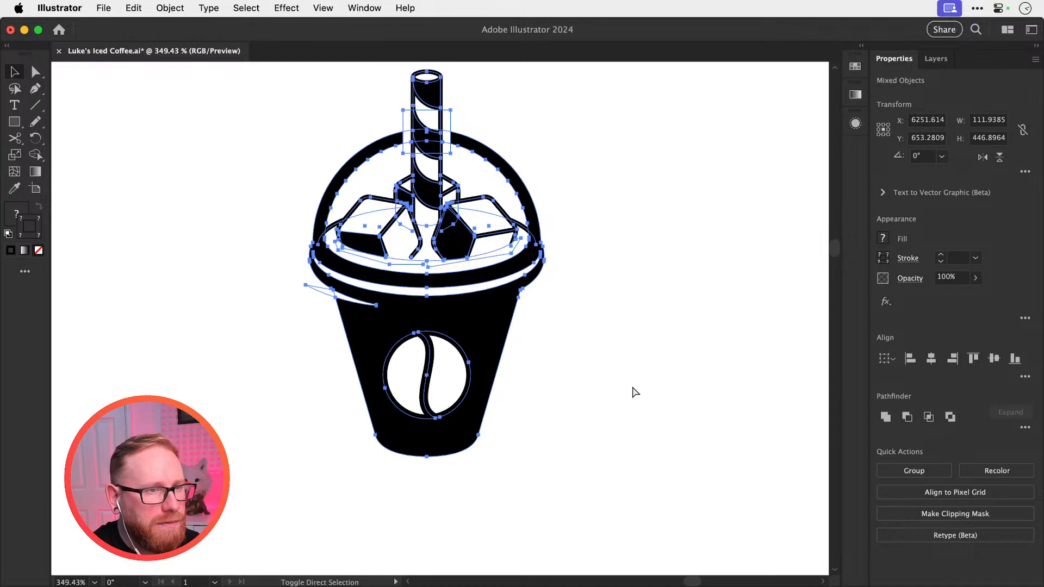
left_click(533, 384)
left_click(464, 400)
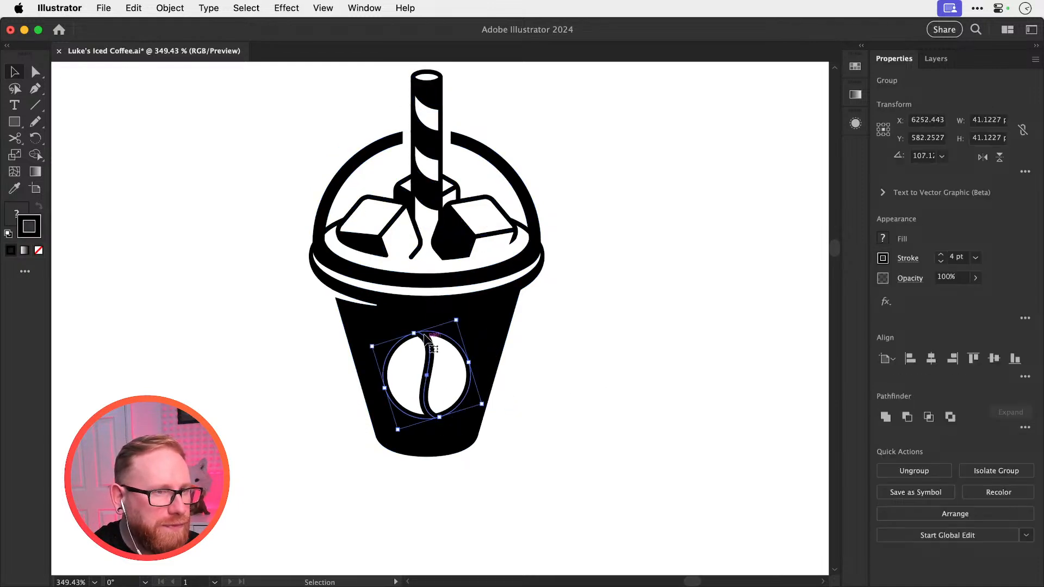
left_click_drag(413, 333, 413, 331)
left_click_drag(412, 325, 411, 321)
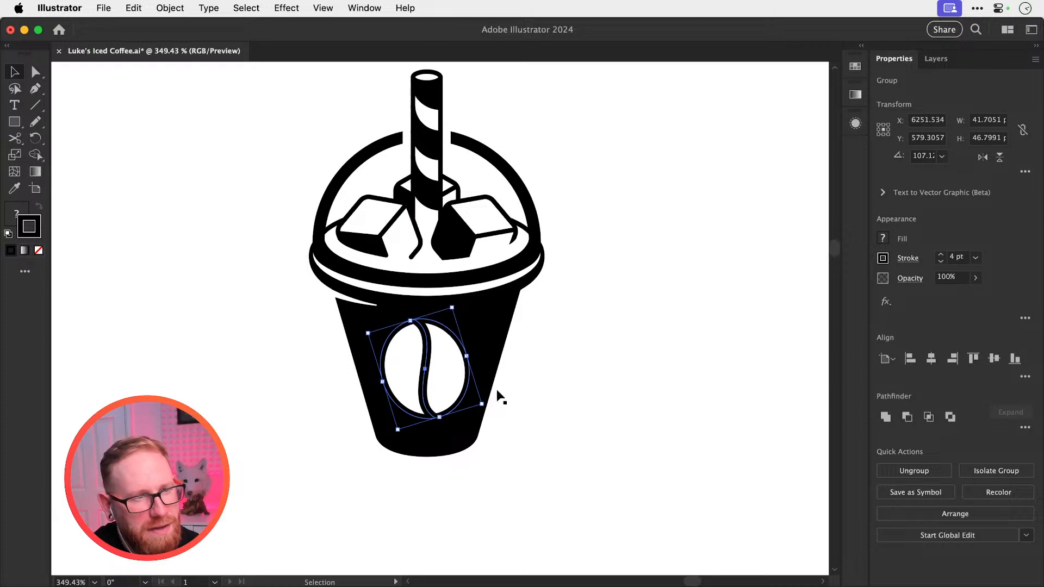
left_click(573, 428)
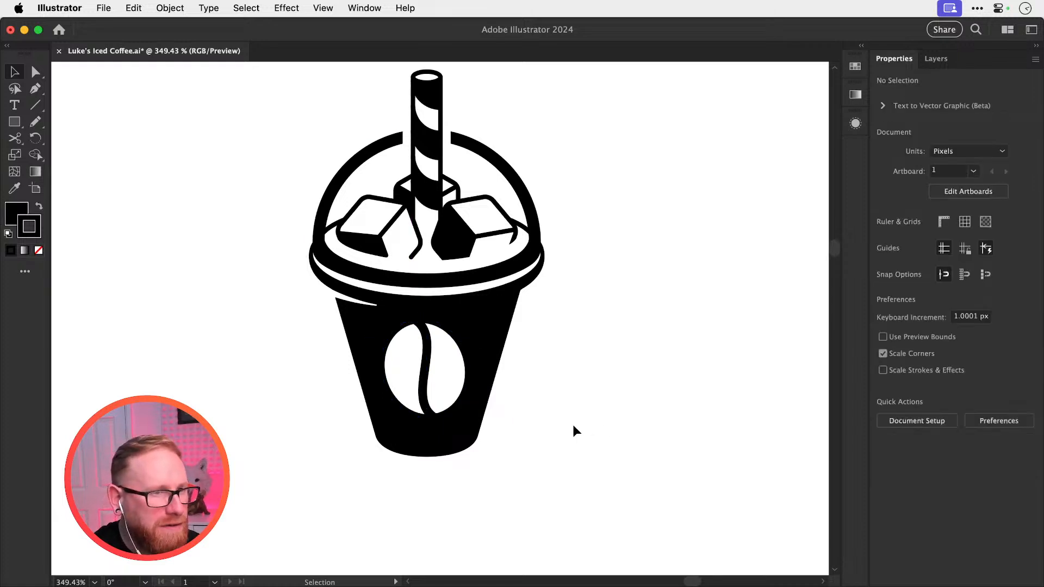
Rotate the oval bean badge to about 92.4° so it stands nearly upright with a diagonal centre line
left_click(433, 387)
key("r")
left_click_drag(574, 400, 549, 431)
key("super+space")
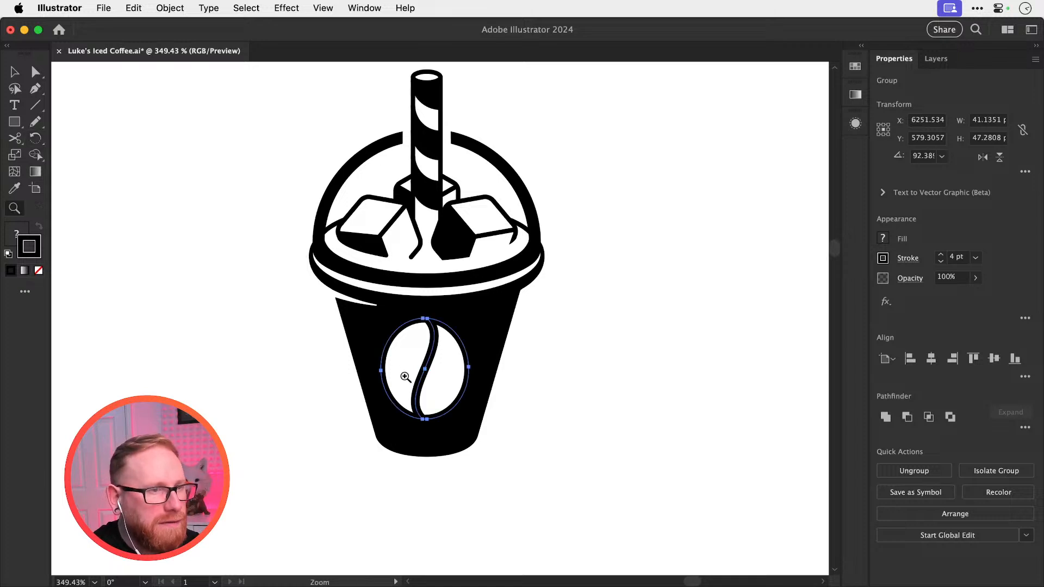
left_click_drag(407, 349, 525, 403)
key("v")
key("super+shift+a")
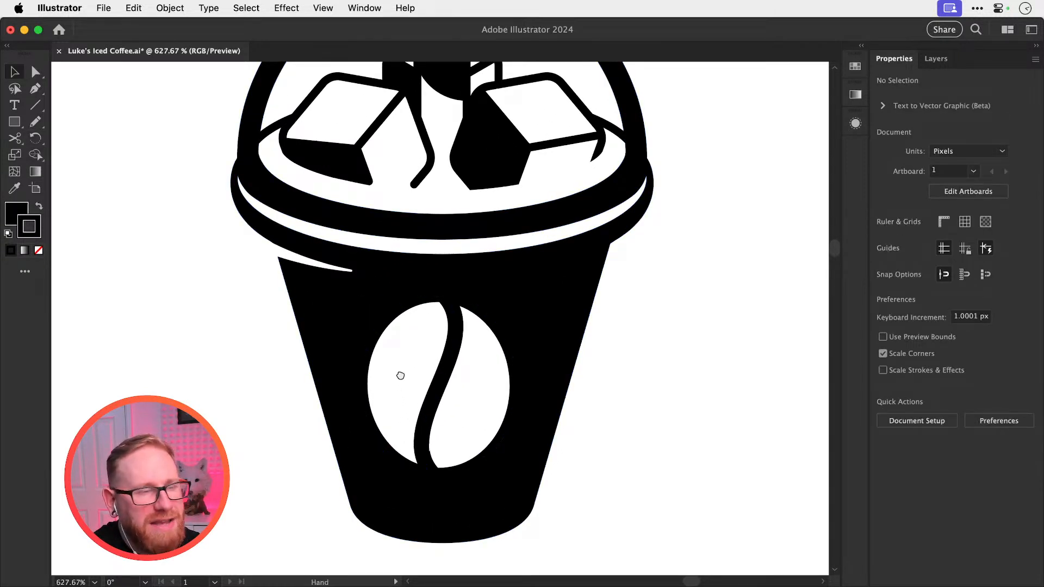
Try sketching a kidney-shaped outline about 37 × 23 px beside the cup with the Pencil tool
scroll(399, 372, "left", 3)
left_click(34, 121)
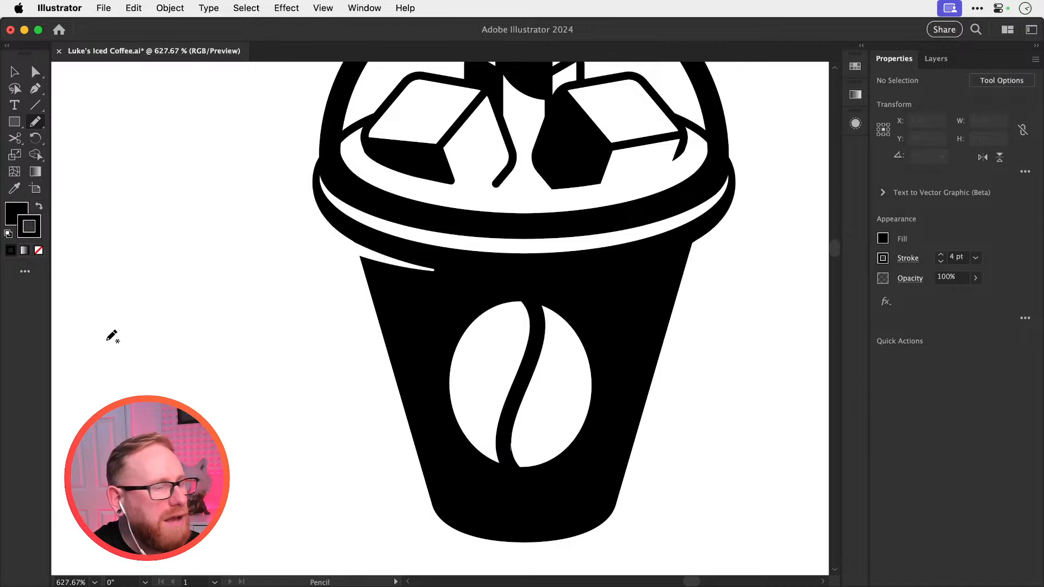
mouse_move(110, 339)
left_mouse_down()
mouse_move(128, 319)
mouse_move(235, 303)
mouse_move(231, 363)
mouse_move(168, 381)
mouse_move(107, 372)
mouse_move(122, 333)
left_mouse_up()
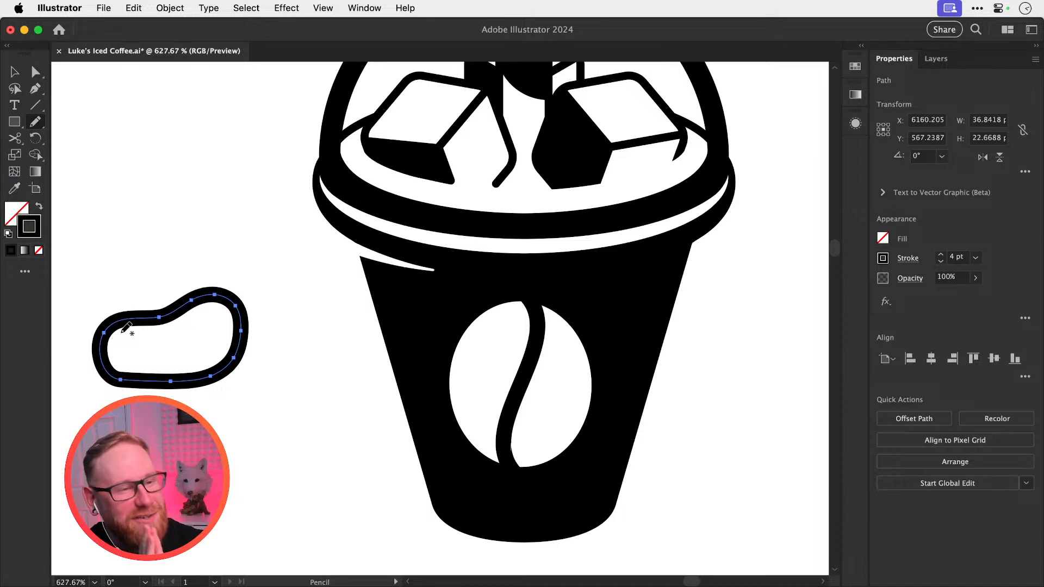
key("Delete")
Sketch a larger kidney-shaped bean with a wavy line through its middle beside the cup, using the Pencil tool
mouse_move(115, 342)
left_mouse_down()
mouse_move(194, 320)
mouse_move(213, 288)
mouse_move(275, 298)
mouse_move(208, 418)
left_mouse_up()
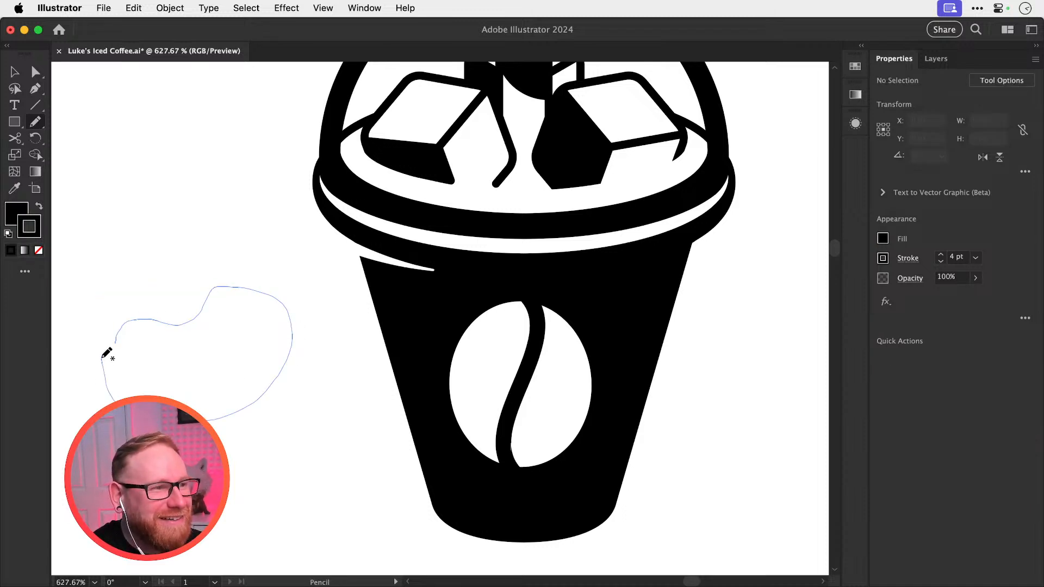
mouse_move(102, 359)
left_mouse_down()
mouse_move(115, 341)
mouse_move(198, 361)
mouse_move(269, 311)
mouse_move(291, 316)
left_mouse_up()
key("shift+super+a")
key("v")
key("a")
key("v")
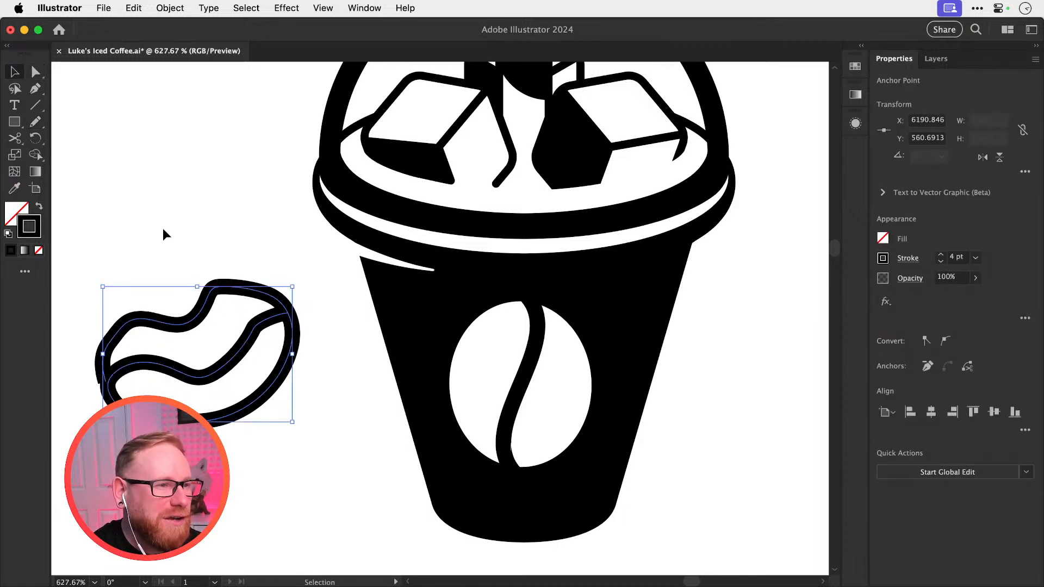
key("shift+super+a")
Rotate the sketched bean about 19° clockwise so it lies level like lips, and move it farther from the cup
left_click_drag(144, 226, 244, 380)
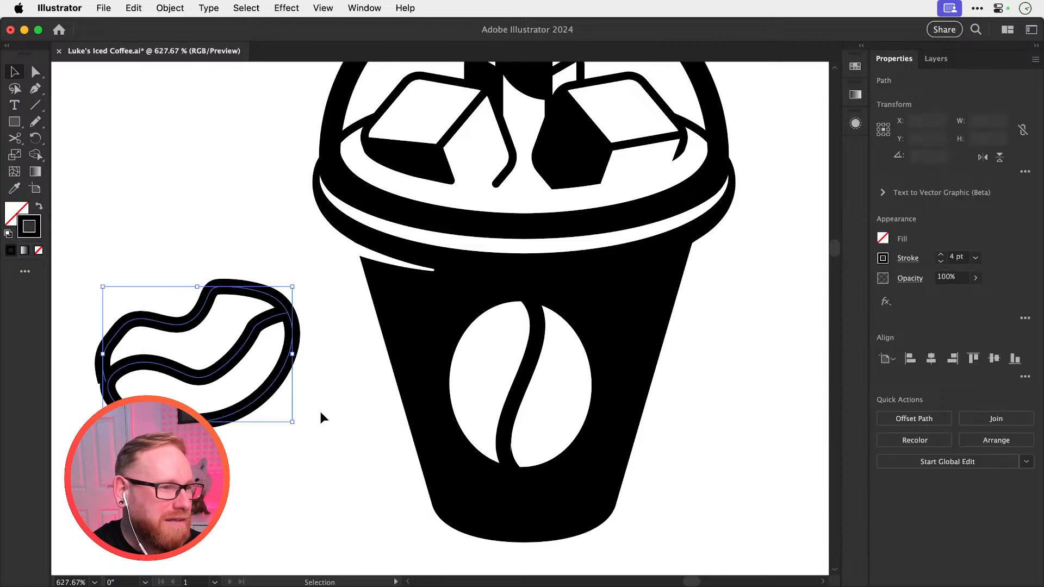
key("r")
left_click_drag(350, 323, 365, 365)
left_click_drag(365, 348, 802, 375)
key("v")
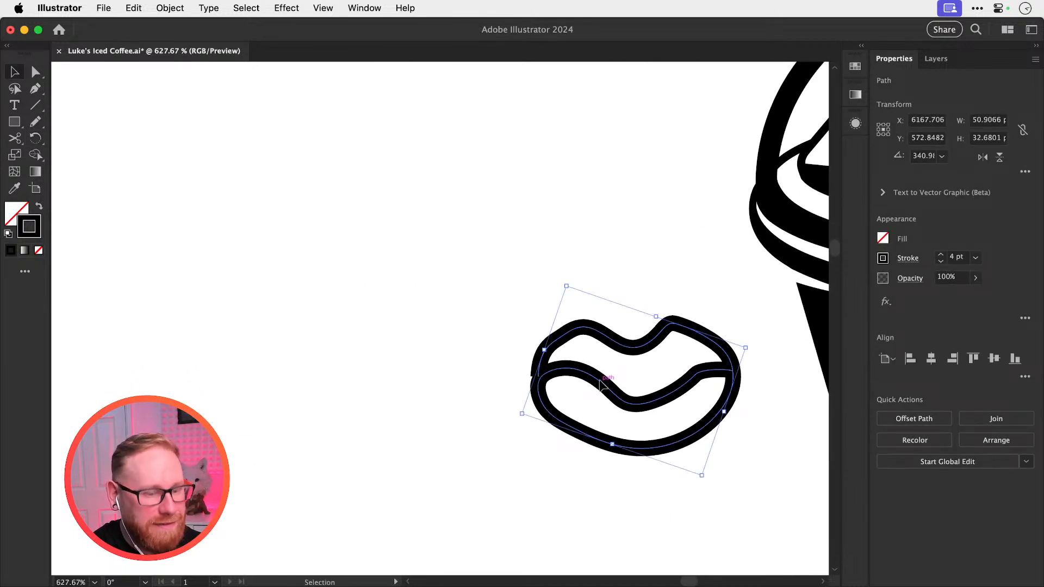
left_click_drag(606, 386, 362, 399)
Pencil two rounded eyes with dark pupils above the lip-shaped sketch
key("n")
mouse_move(310, 181)
left_mouse_down()
mouse_move(323, 164)
mouse_move(284, 196)
mouse_move(307, 175)
left_mouse_up()
mouse_move(445, 182)
left_mouse_down()
mouse_move(496, 157)
mouse_move(554, 228)
mouse_move(442, 242)
mouse_move(446, 181)
left_mouse_up()
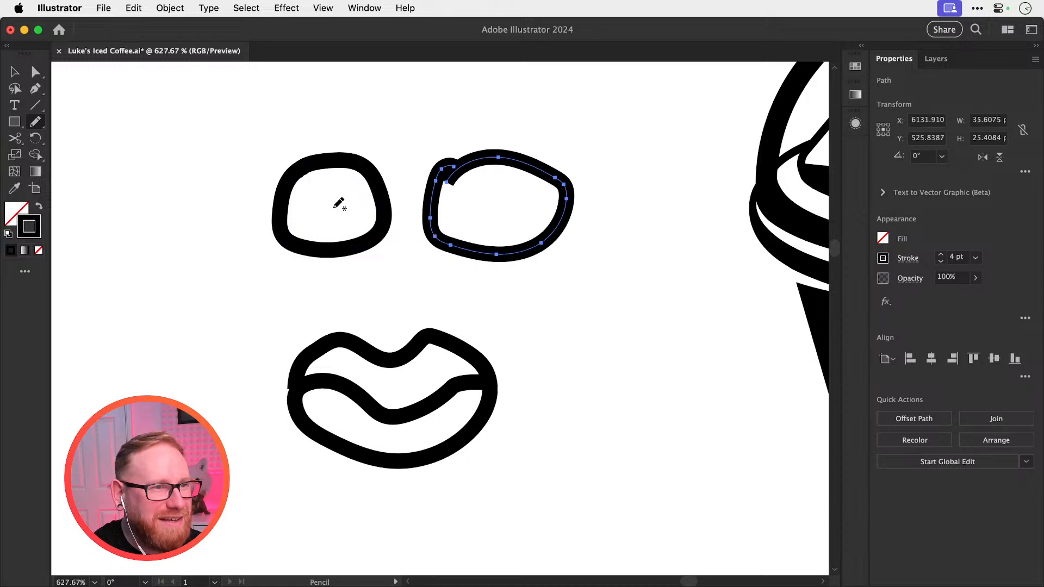
mouse_move(338, 205)
left_mouse_down()
mouse_move(354, 197)
mouse_move(342, 196)
left_mouse_up()
left_click_drag(516, 202, 511, 217)
Pencil two curved strokes meeting in a central peak between the eyes and the lips
mouse_move(395, 283)
left_mouse_down()
mouse_move(290, 301)
mouse_move(283, 281)
left_mouse_up()
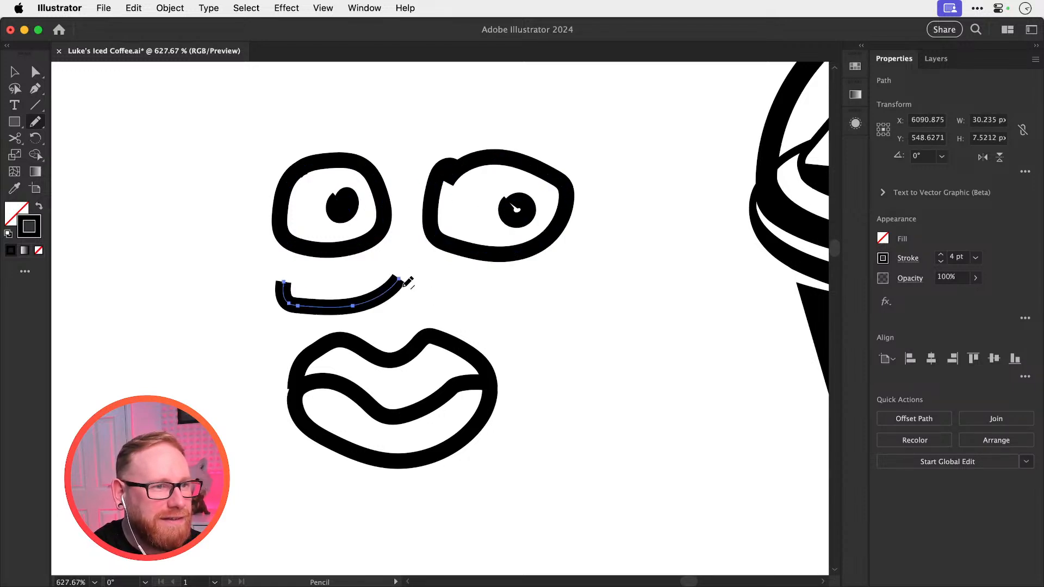
left_click_drag(412, 278, 545, 298)
key("super+shift+a")
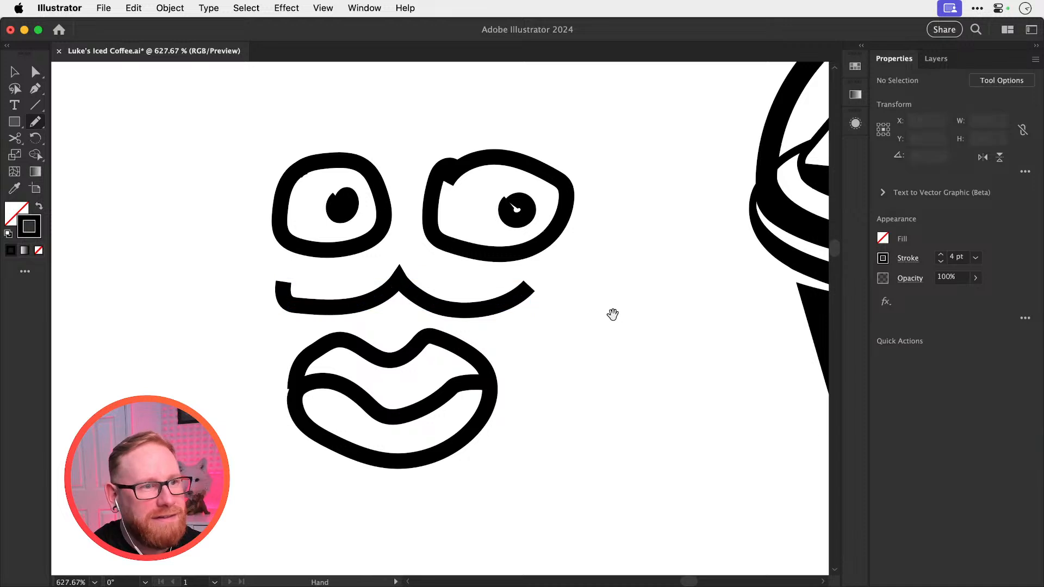
Draw a tall rectangle about 19 × 59 px over the middle of the cup's coffee bean
left_click_drag(611, 312, 422, 316)
key("v")
left_click_drag(514, 365, 271, 361)
left_click_drag(377, 336, 262, 292)
left_click(463, 377)
left_click(14, 122)
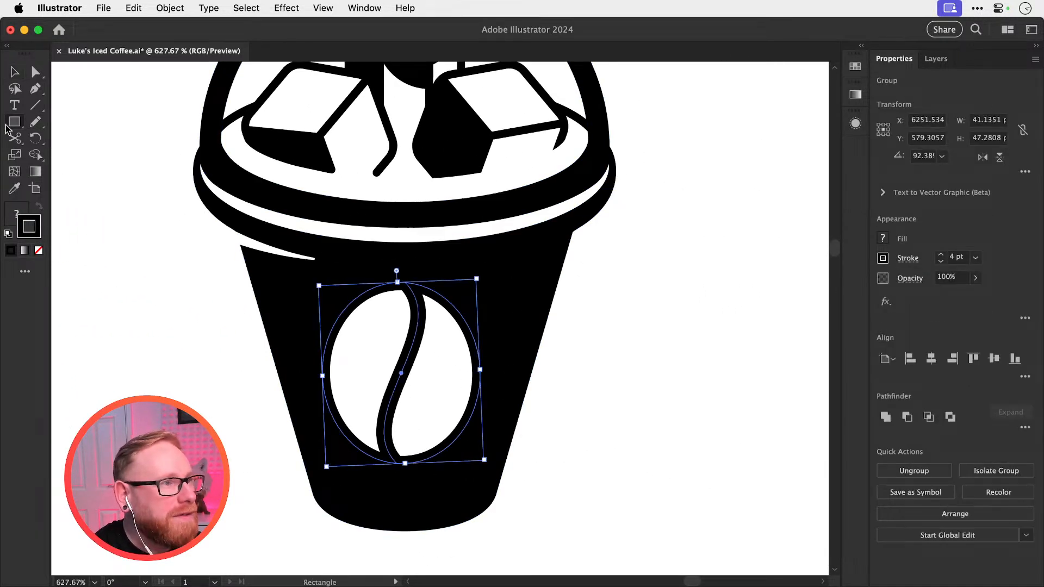
left_click_drag(370, 263, 440, 486)
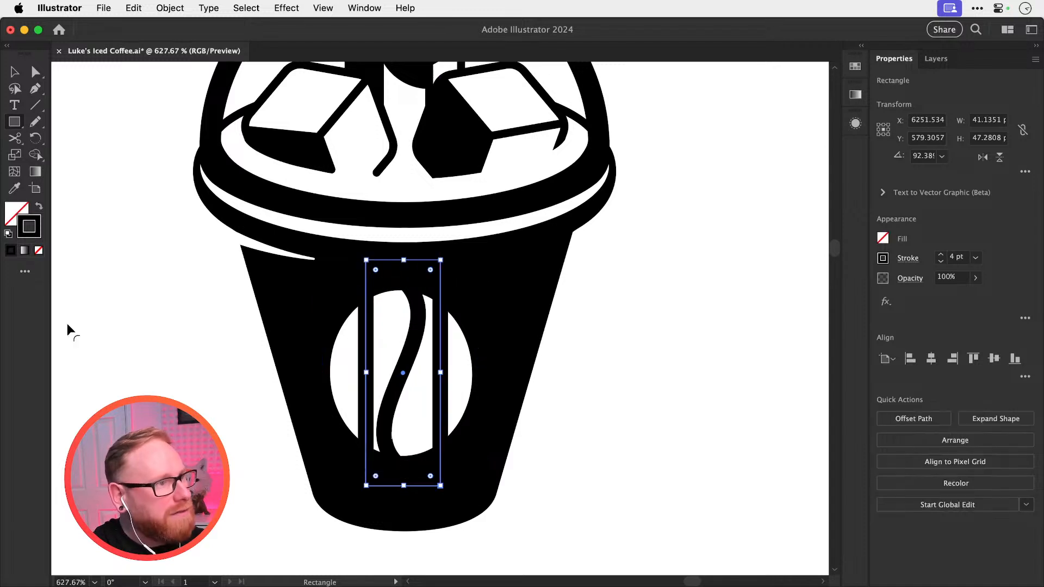
Give the rectangle a bright yellow fff30d outline and thin its stroke to 0.25 pt
double_click(39, 237)
type("ffff00")
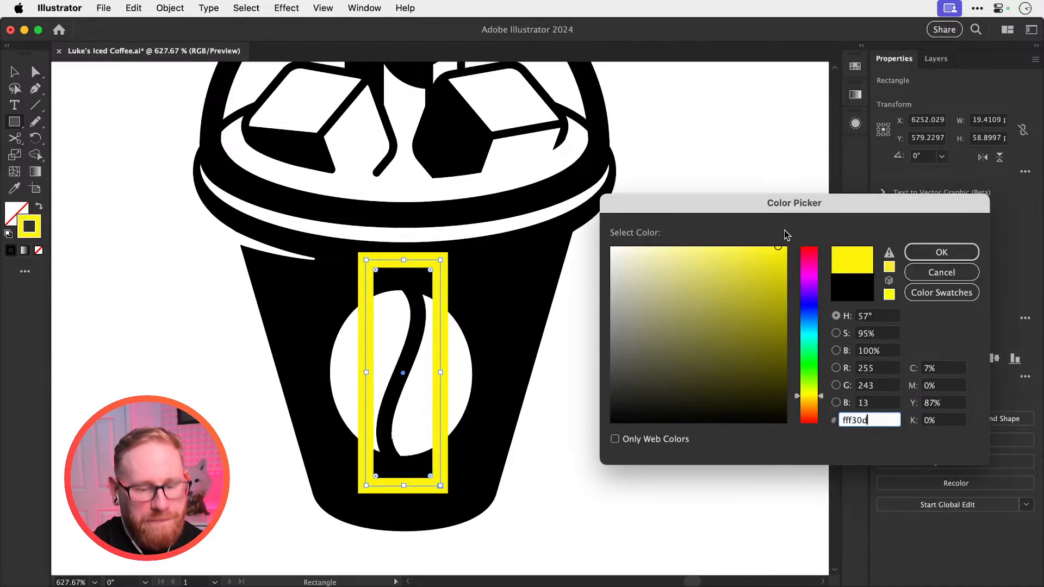
key("Return")
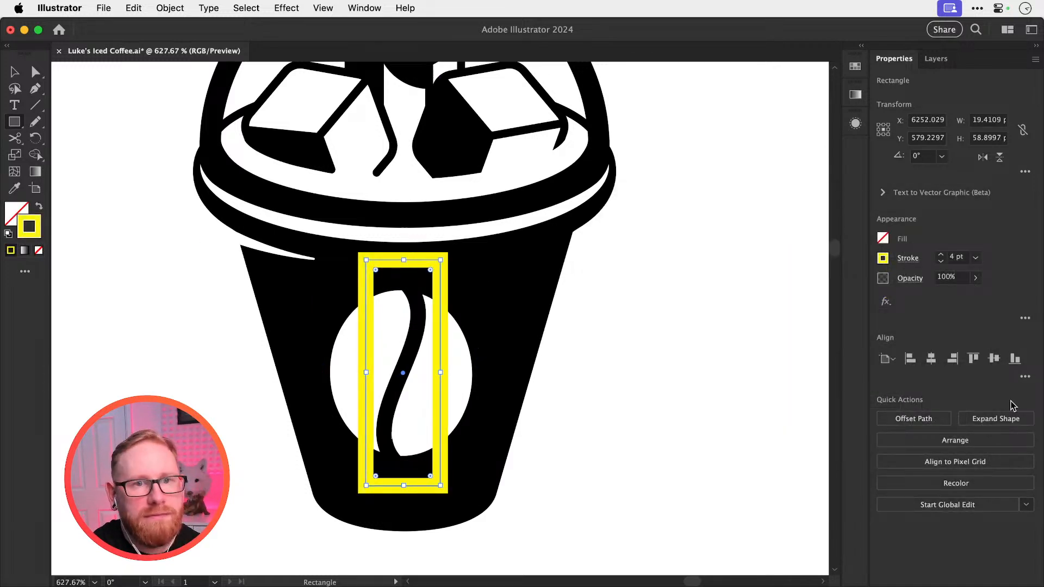
left_click(941, 264)
left_click(940, 264)
left_click(941, 263)
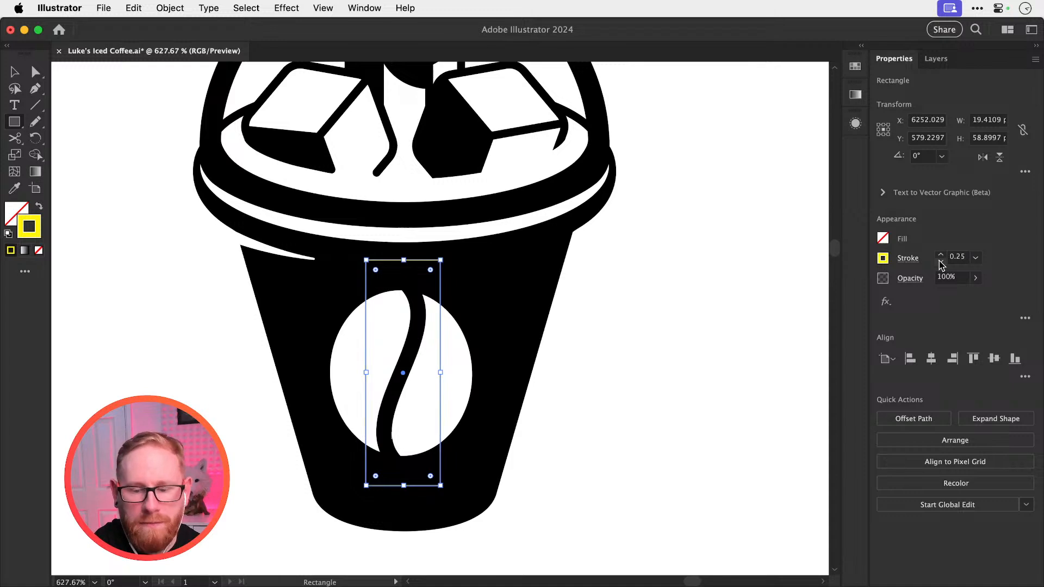
Recolor the thin rectangle's outline to red ff0000
left_click(782, 317, "super")
key("z")
left_click_drag(376, 340, 491, 400)
key("v")
left_click(489, 284)
double_click(29, 234)
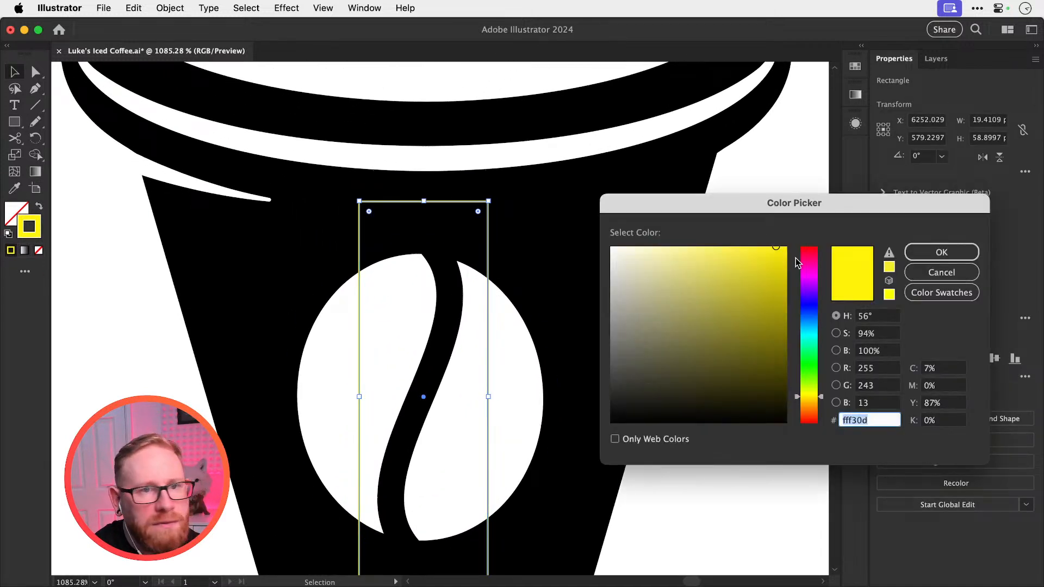
type("ff0000")
left_click(965, 249)
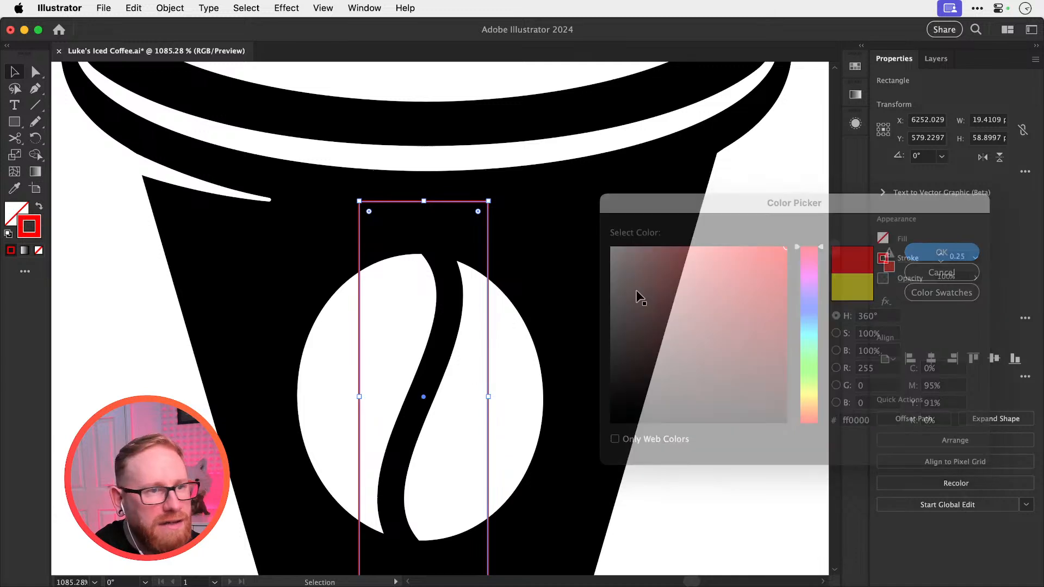
Center the red rectangle horizontally on the cup, using the cup as the key object
key("space")
left_click_drag(497, 323, 477, 234)
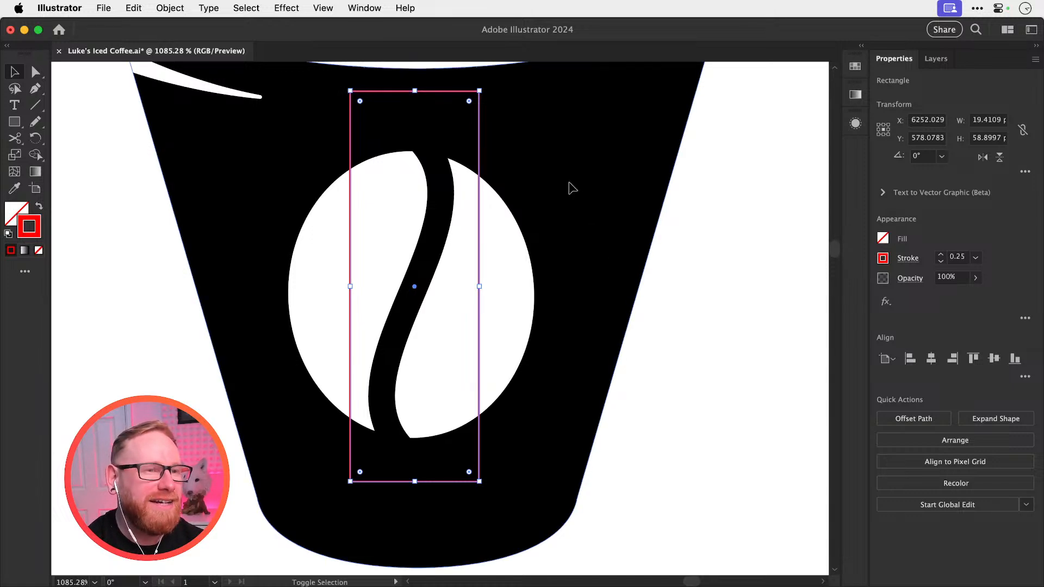
left_click(552, 214, "shift")
left_click(885, 359)
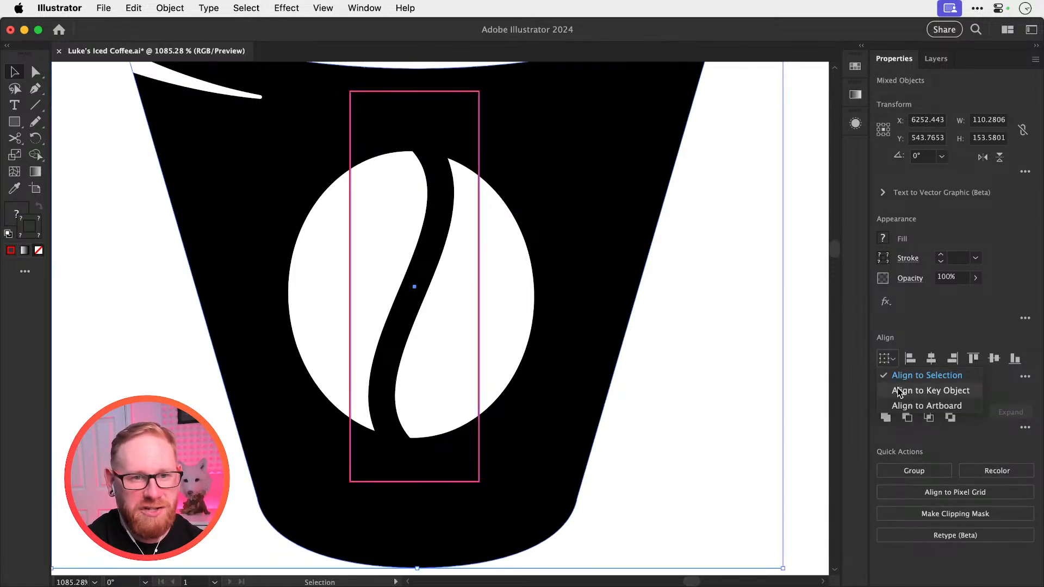
left_click(924, 390)
left_click(635, 305)
left_click(931, 360)
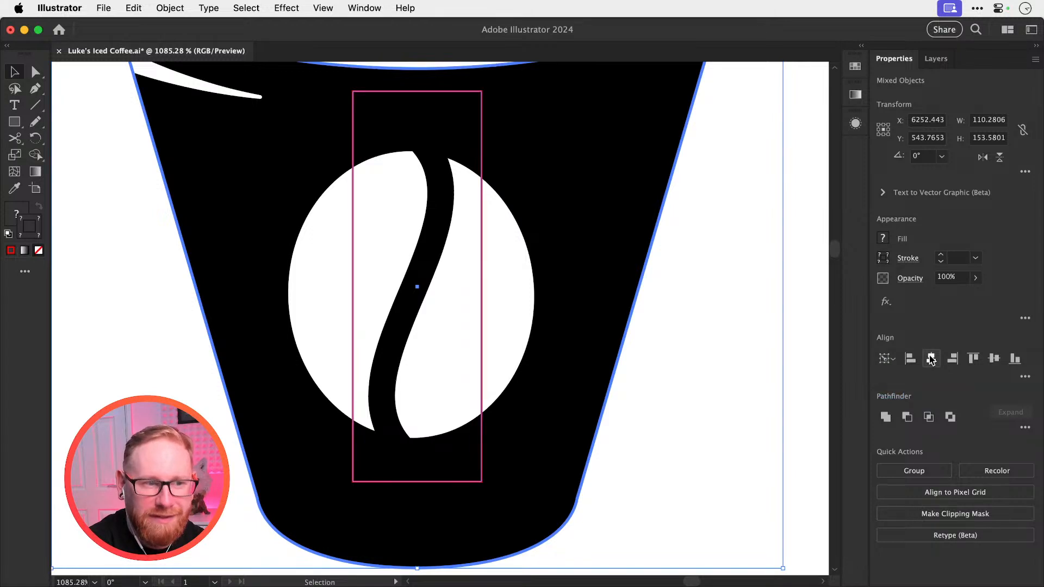
left_click(805, 318)
Rotate the coffee bean group about 1° clockwise
left_click_drag(582, 300, 686, 357)
left_click(530, 327)
key("r")
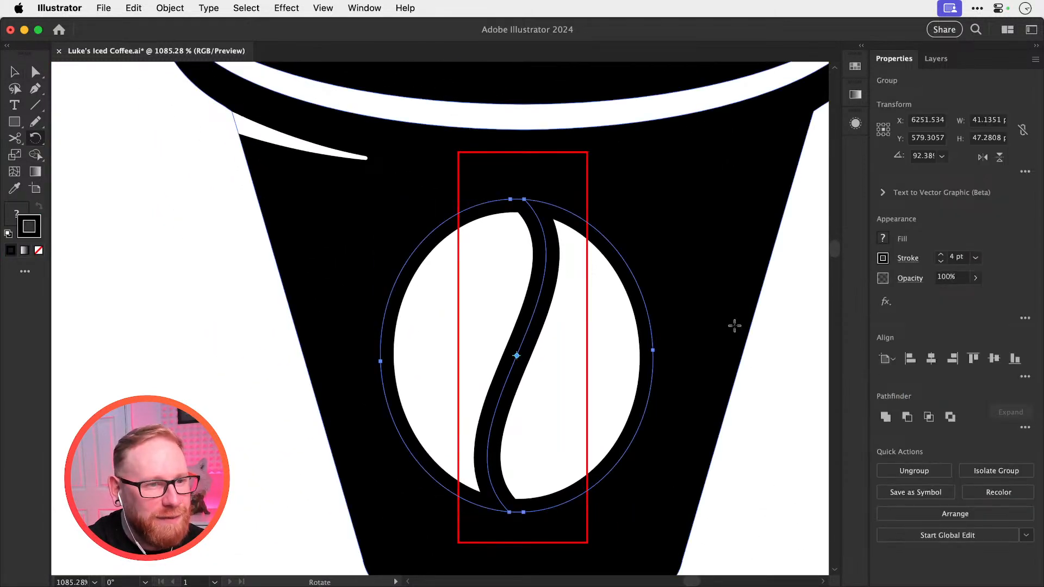
left_click_drag(734, 326, 750, 327)
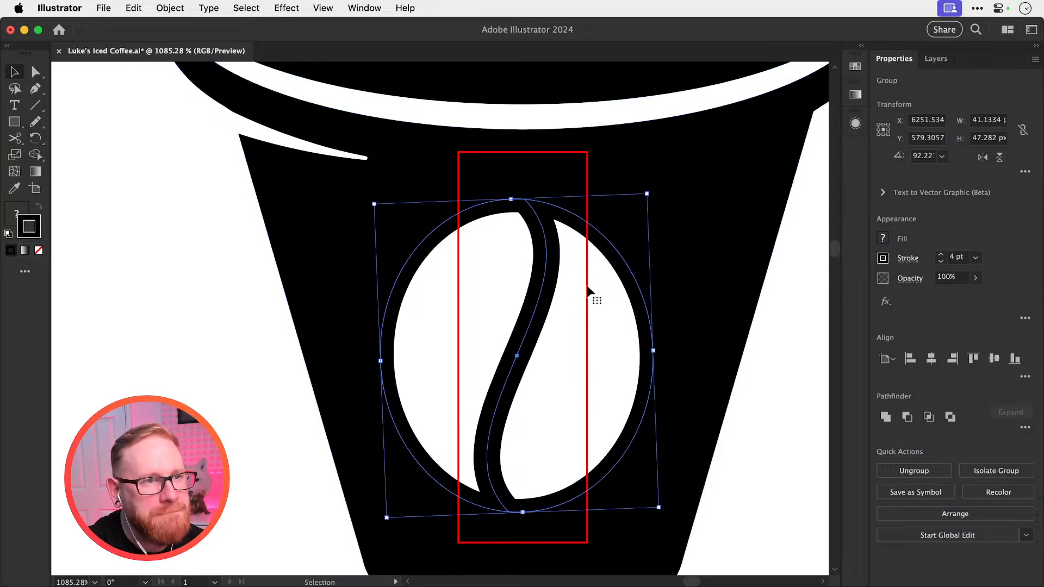
left_click_drag(703, 265, 706, 275)
Draw an upright ellipse about 34.5 × 44 px overlapping the bean, with an orange ffb600 outline and no fill
left_click_drag(14, 122, 68, 155)
mouse_move(327, 215)
left_mouse_down()
mouse_move(577, 473)
mouse_move(556, 505)
left_mouse_up()
key("shift+x")
key("shift+x")
double_click(29, 226)
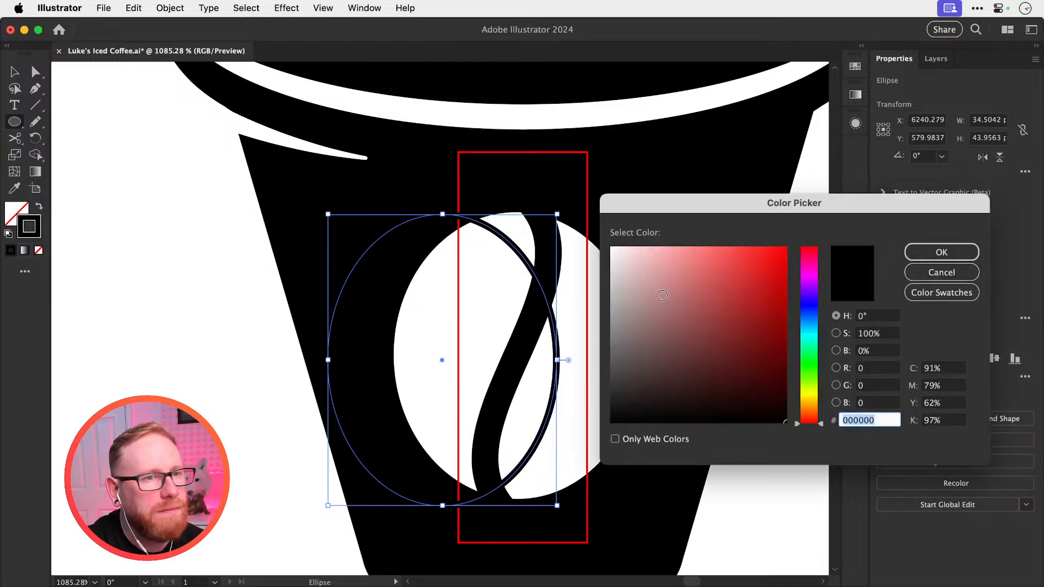
left_click_drag(810, 372, 814, 403)
left_click(783, 251)
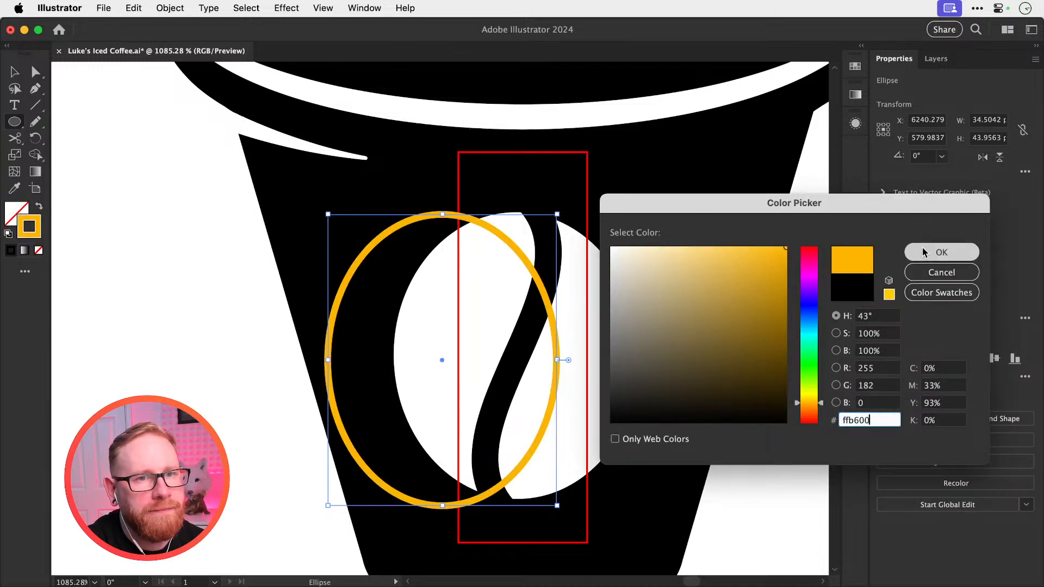
left_click(941, 252)
Delete the red guide rectangle and center the orange ellipse horizontally on the cup, using the cup as the key object
left_click(580, 312)
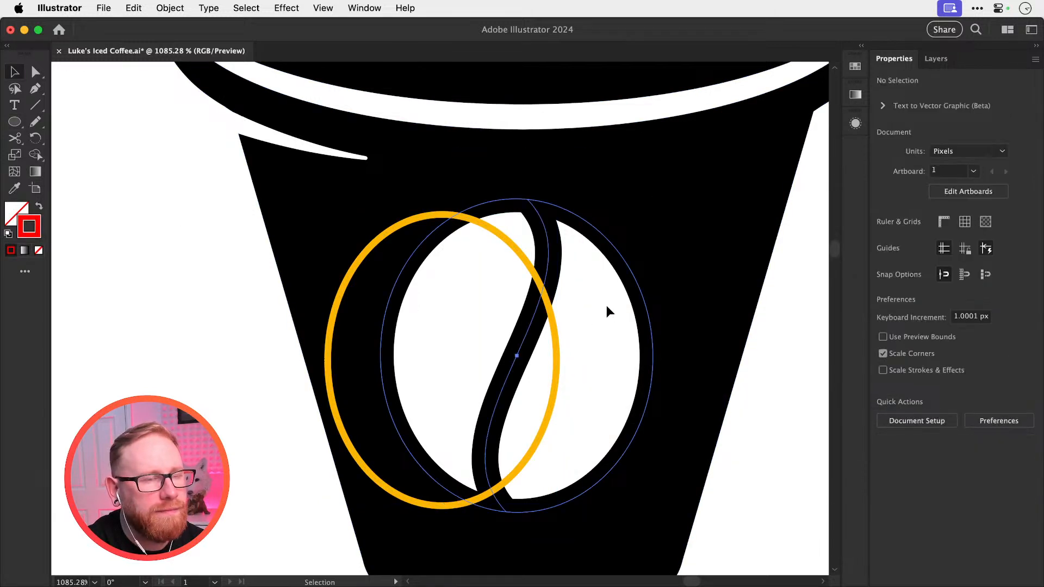
left_click(540, 293)
left_click_drag(543, 297, 602, 302)
left_click(682, 284, "shift")
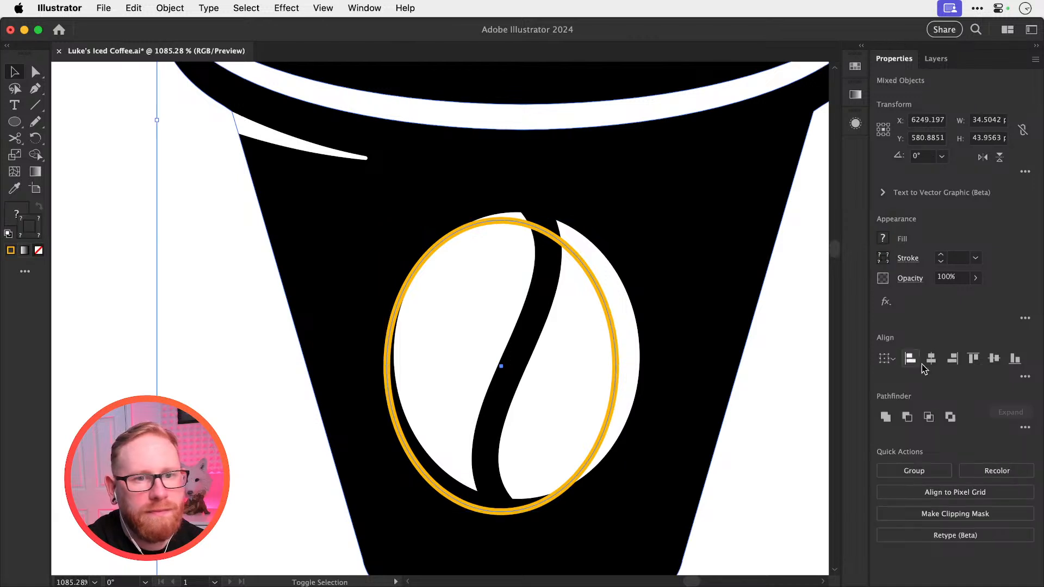
left_click(894, 359)
left_click(930, 390)
left_click(758, 314)
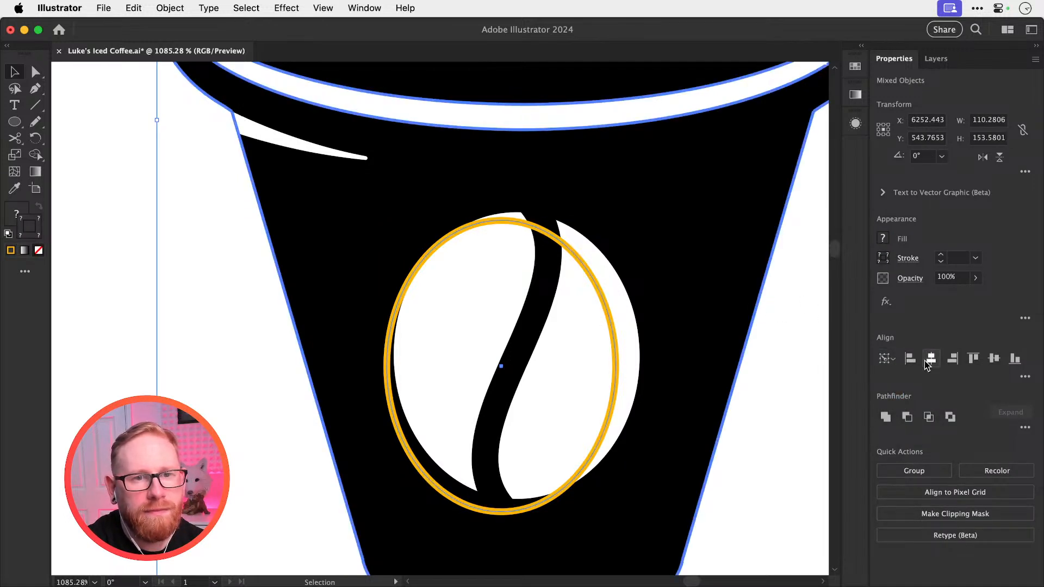
left_click(930, 359)
key("super+shift+a")
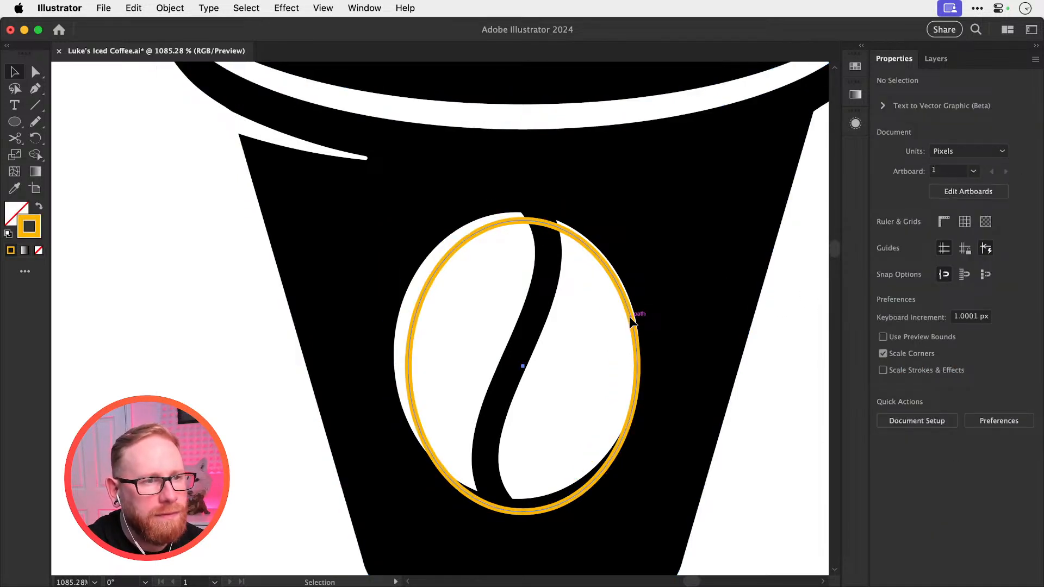
Raise the orange ellipse to the bean's vertical center and resize it to about 32.3 × 43.2 px
left_click_drag(628, 316, 630, 305)
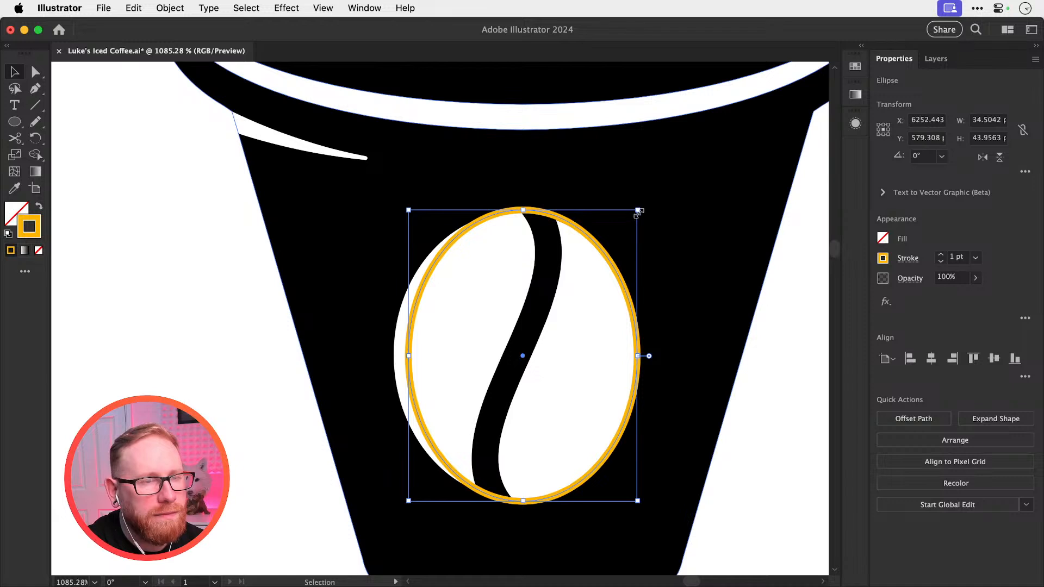
left_click_drag(638, 211, 634, 220)
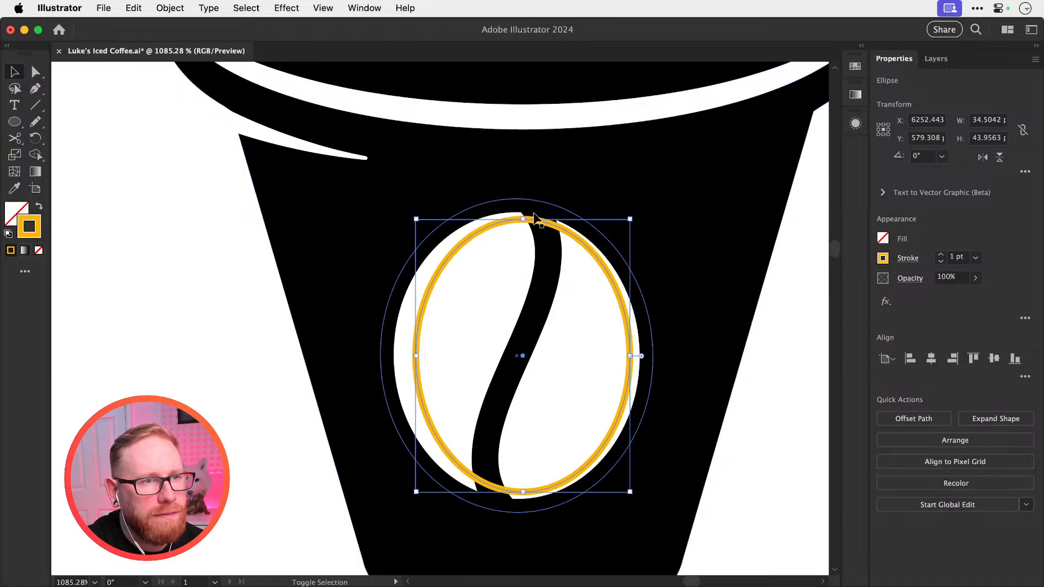
left_click_drag(523, 219, 525, 210)
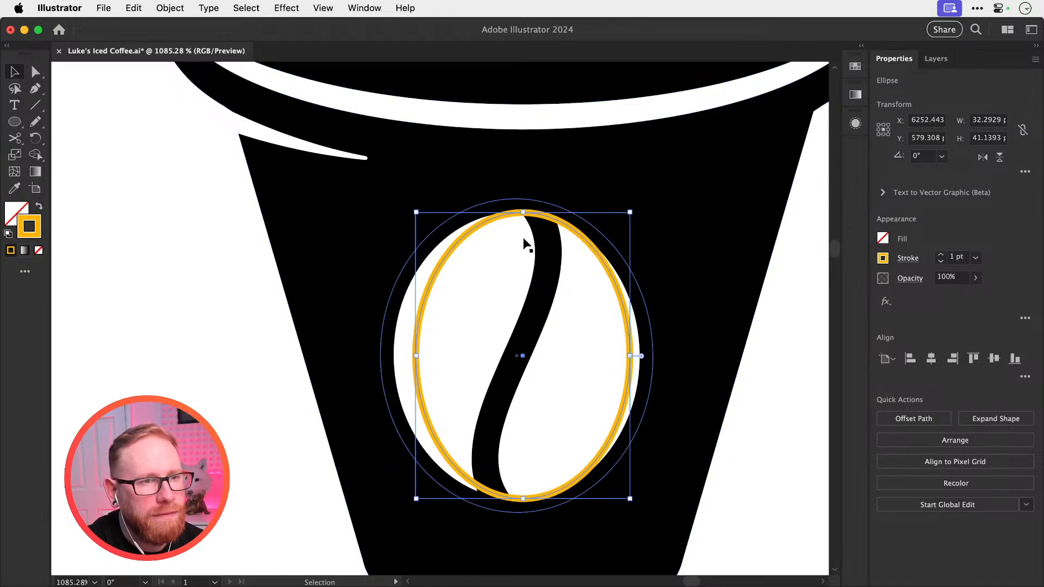
Ungroup the coffee bean and select only its original outer oval
left_click(541, 298)
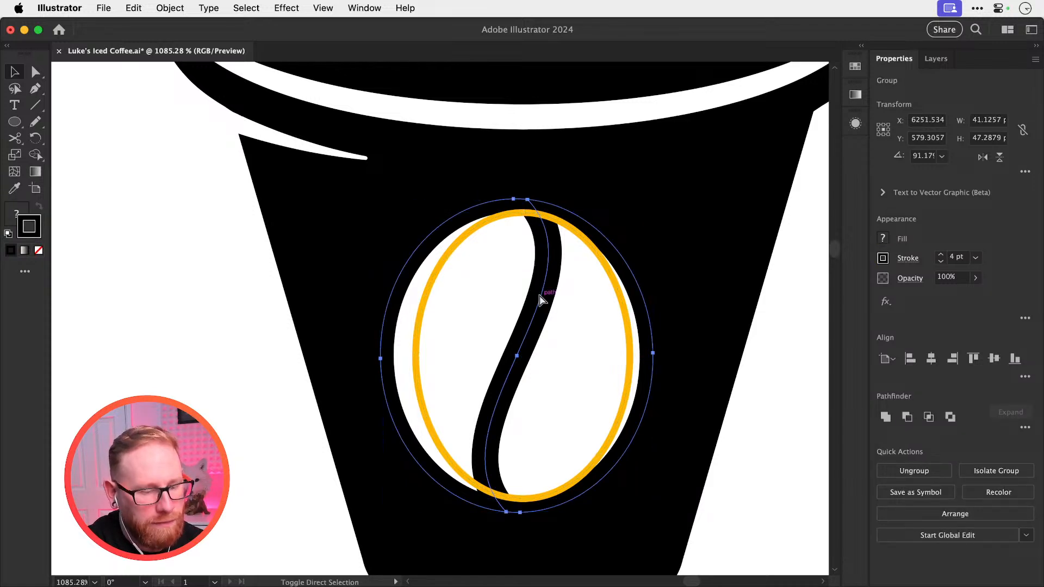
key("super+shift+g")
key("super+shift+a")
key("a")
left_click(405, 316)
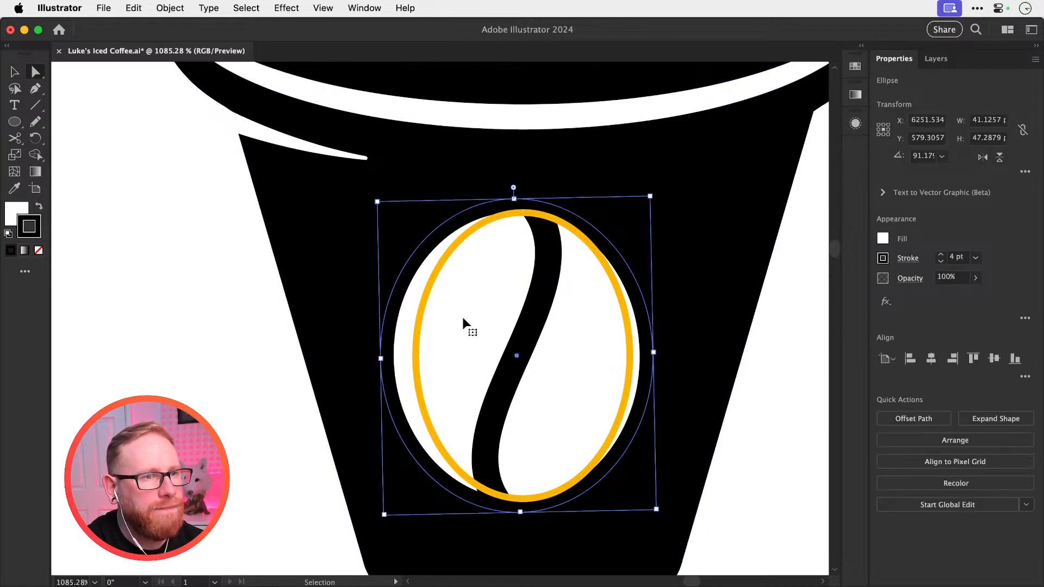
Try deleting the bean's original outer oval beneath the orange ellipse, and undo the deletion
key("Delete")
key("super+z")
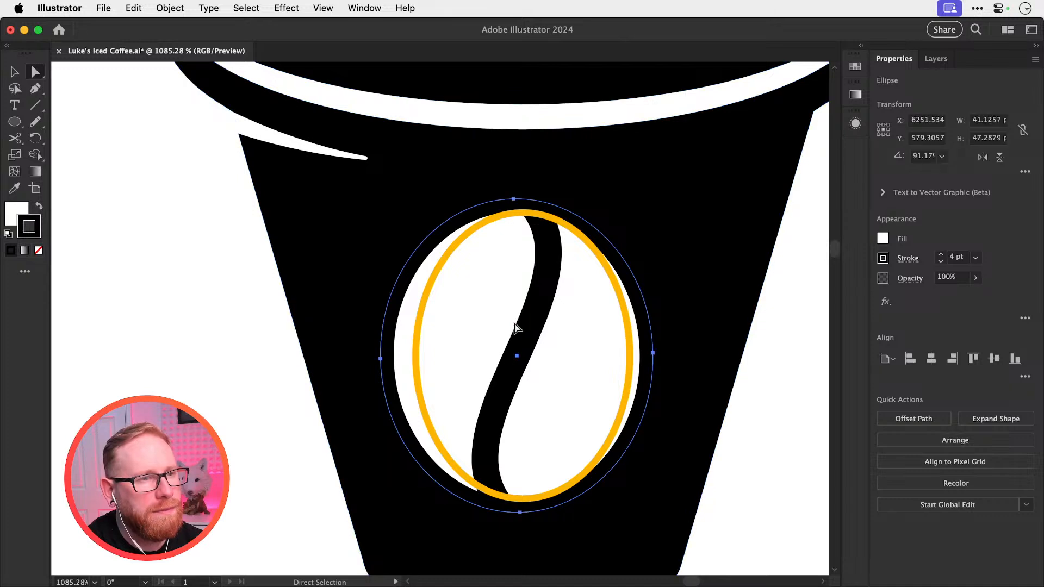
key("super+shift+a")
left_click(385, 337)
key("Delete")
key("Delete")
key("v")
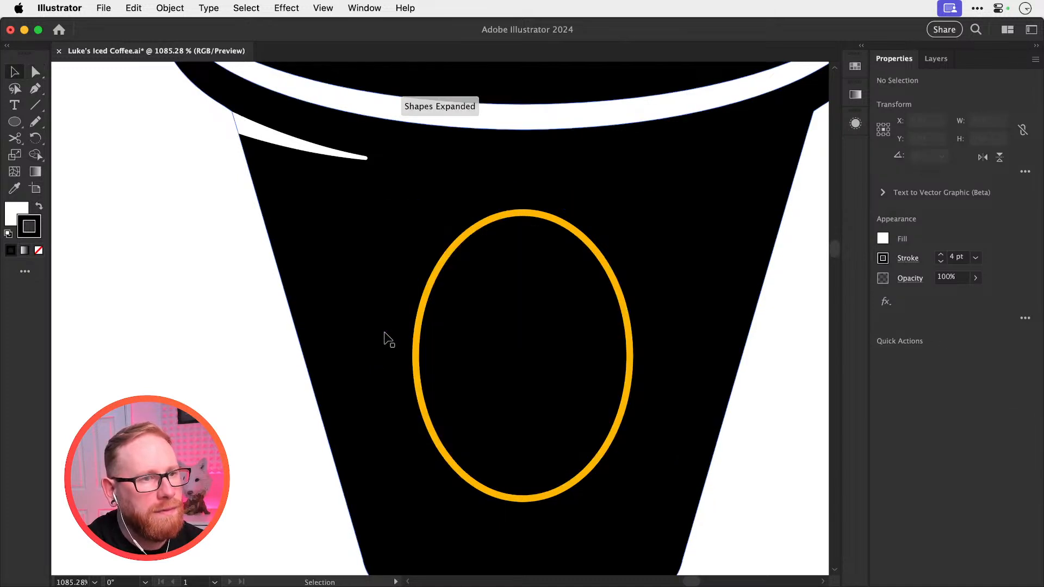
key("super+y")
key("super+y")
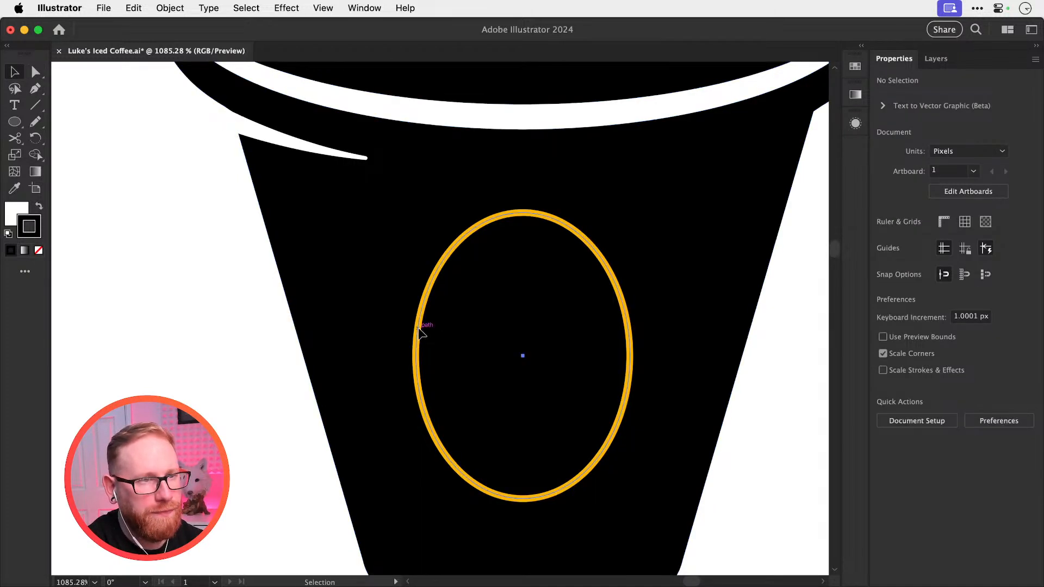
left_click(418, 327)
key("super+z")
key("super+z")
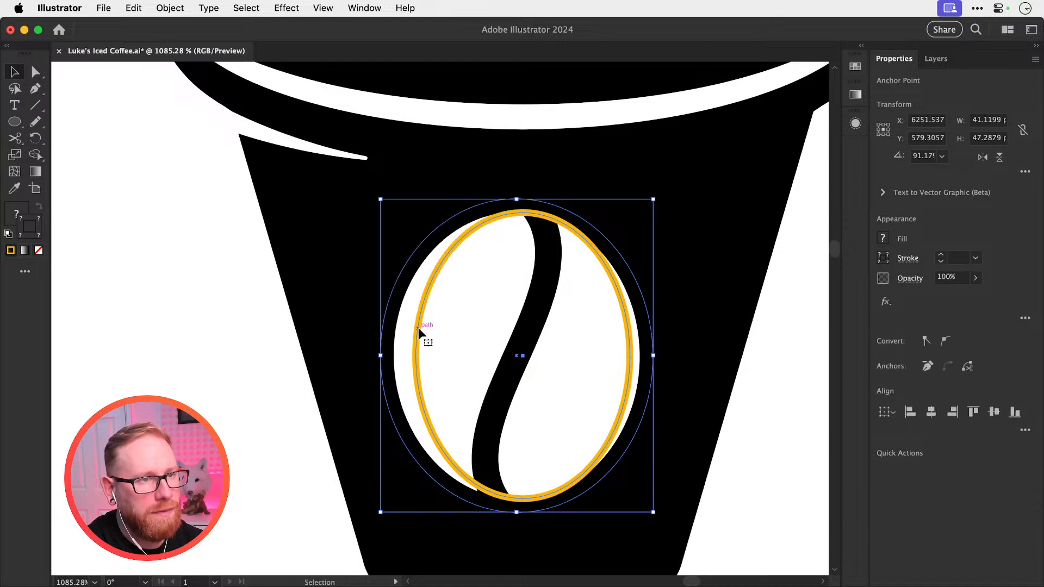
Copy the original oval's white fill and 4 pt black stroke onto the orange ellipse with the Eyedropper
key("super+shift+a")
left_click(419, 328)
key("i")
left_click(401, 322)
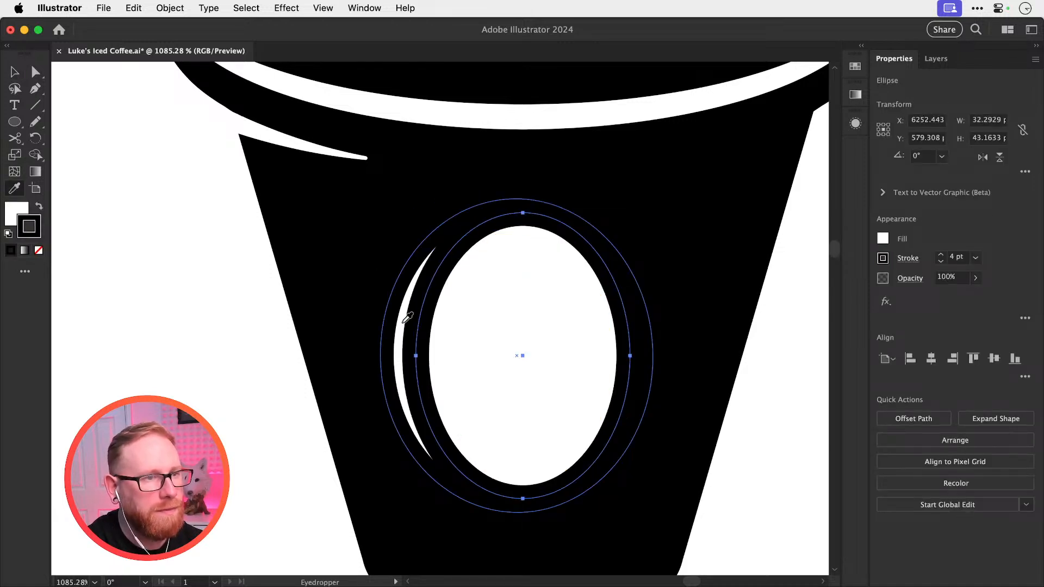
Delete the bean's original wider oval from behind the new ellipse
key("super+shift+a")
key("a")
left_click(387, 330)
key("Delete")
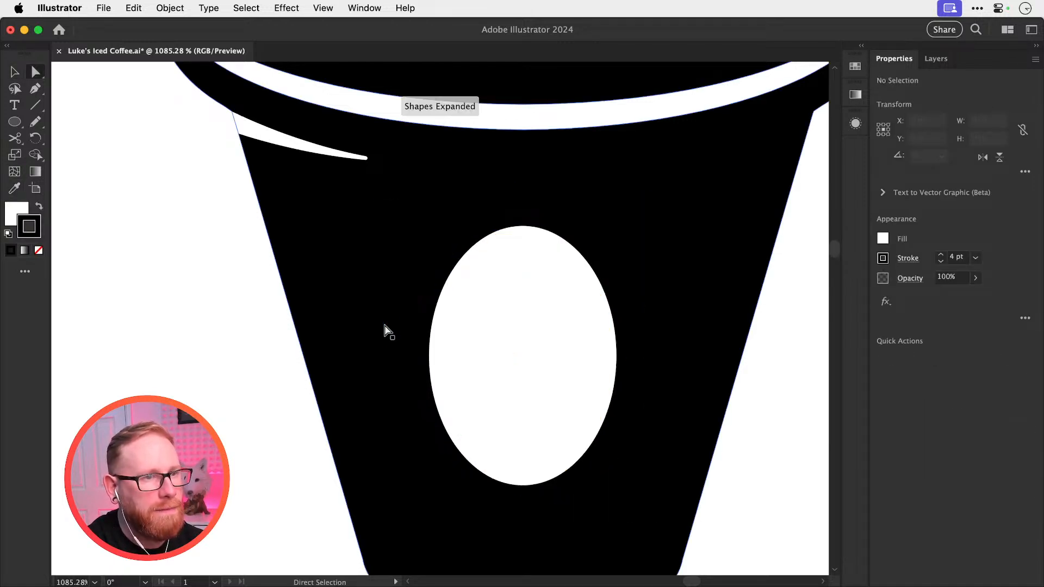
Find the bean's S-shaped center line in outline view and bring it in front of the white oval
key("v")
left_click(464, 327)
key("super+y")
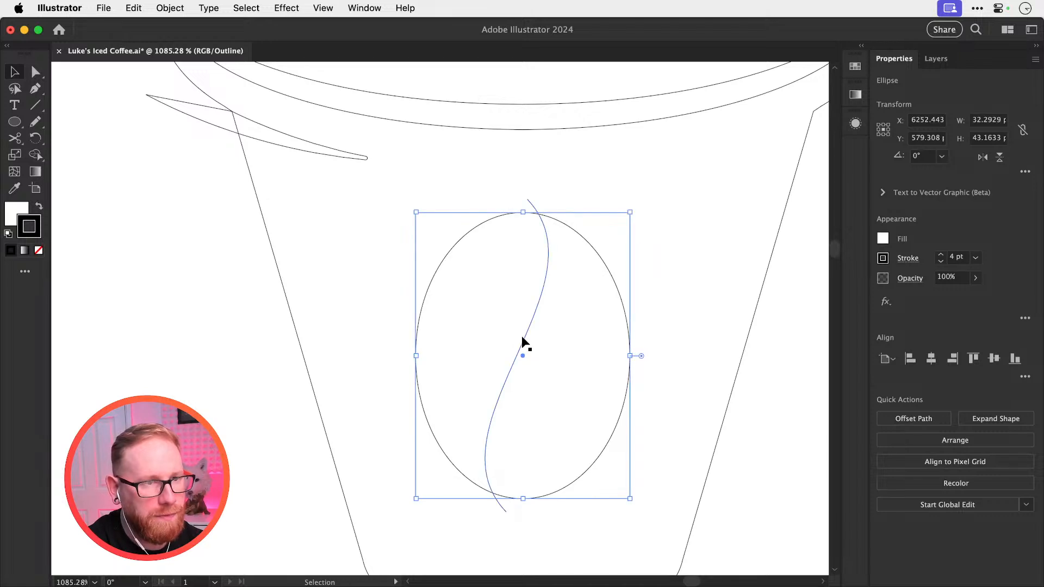
key("a")
left_click(523, 342)
key("super+y")
key("v")
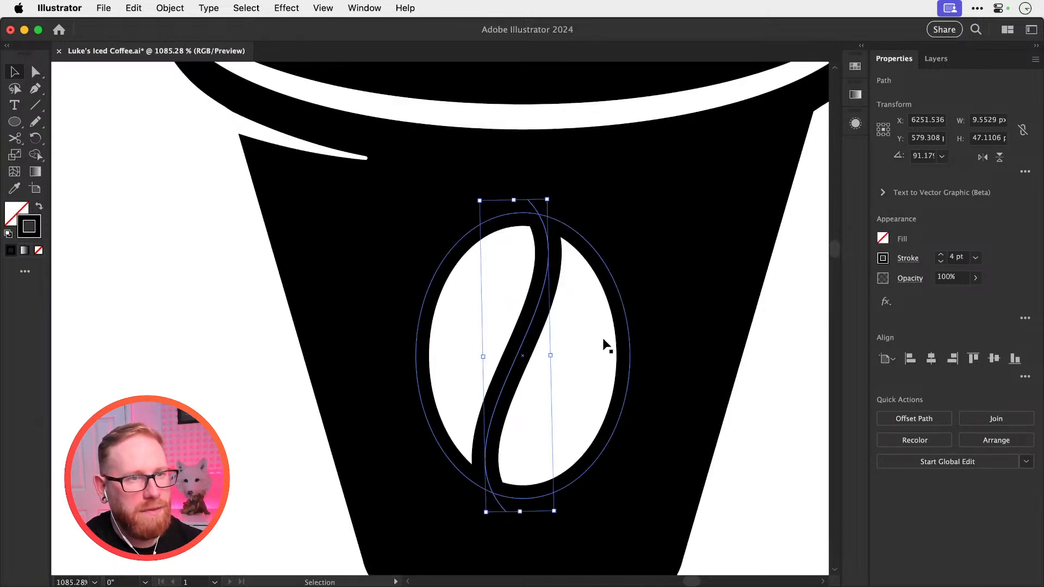
Resize the bean's white oval about its center to about 38.9 × 48.3 px
key("super+shift+a")
left_click(579, 385)
left_click_drag(522, 212, 522, 222)
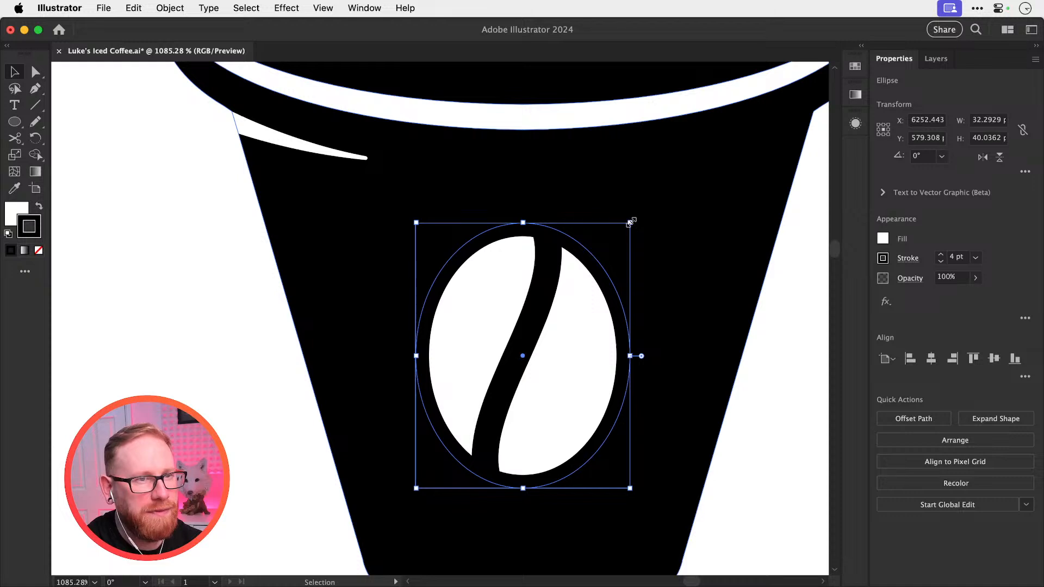
left_click_drag(630, 222, 659, 200)
key("super+shift+a")
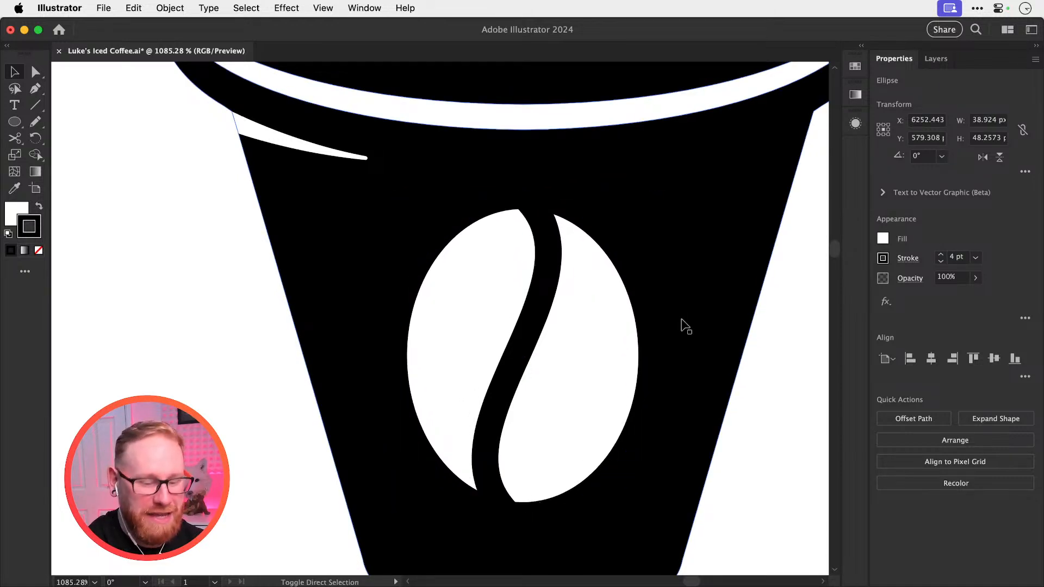
Scale the coffee bean's white oval and center line together down to about 36.7 × 45.5 px about their center
key("super+minus")
key("super+minus")
key("super+minus")
key("super+minus")
key("super+minus")
key("super+minus")
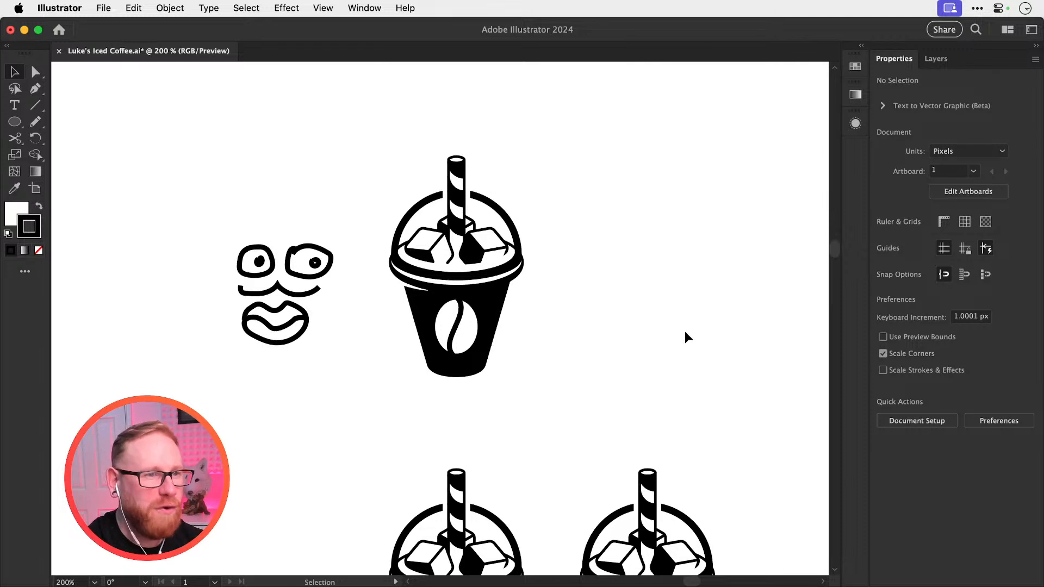
key("z")
left_click_drag(454, 308, 484, 366)
key("v")
left_click(467, 340)
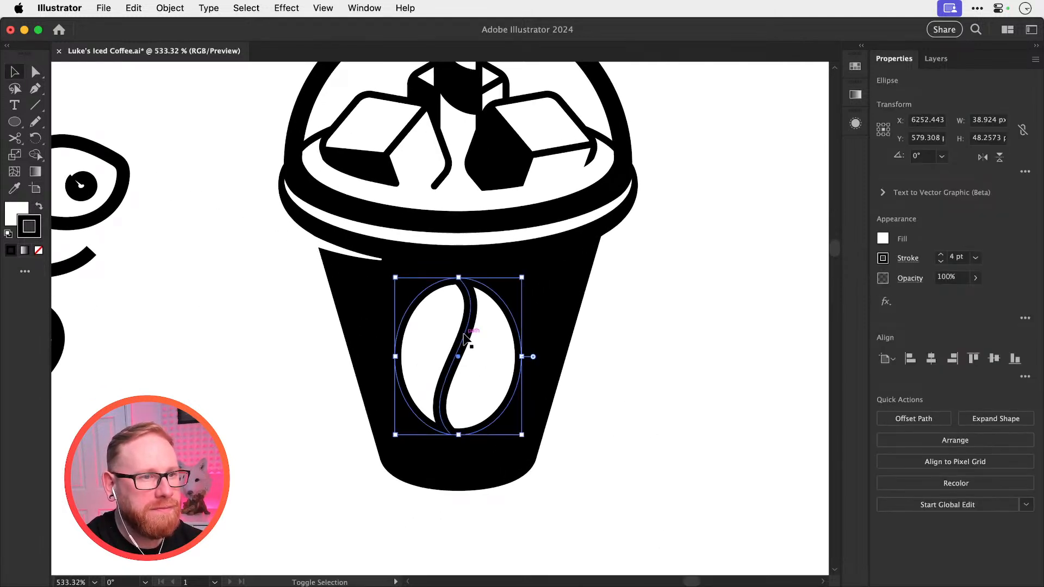
left_click_drag(521, 278, 518, 283)
left_click(684, 370)
key("super+minus")
key("super+minus")
key("super+minus")
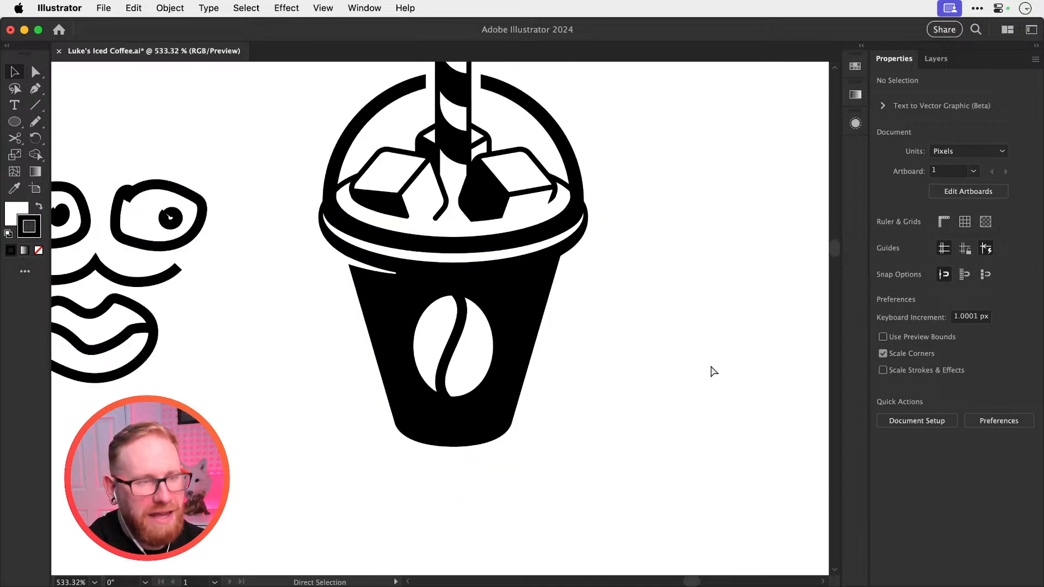
left_click_drag(540, 344, 536, 401)
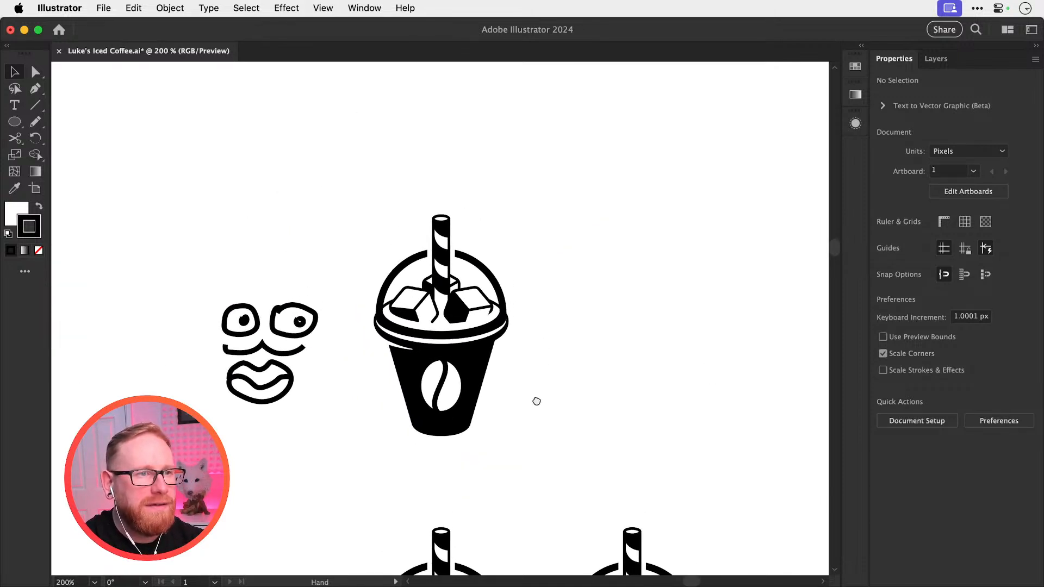
Delete the doodled face of eyes, nose line and lips beside the cup
key("z")
left_click_drag(449, 396, 494, 419)
key("v")
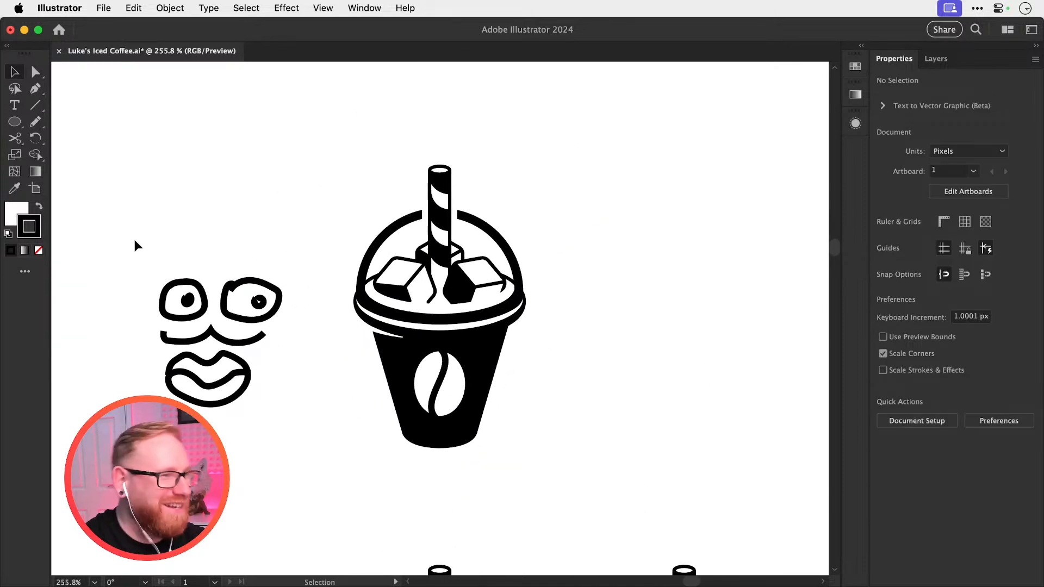
left_click_drag(135, 239, 317, 462)
key("Delete")
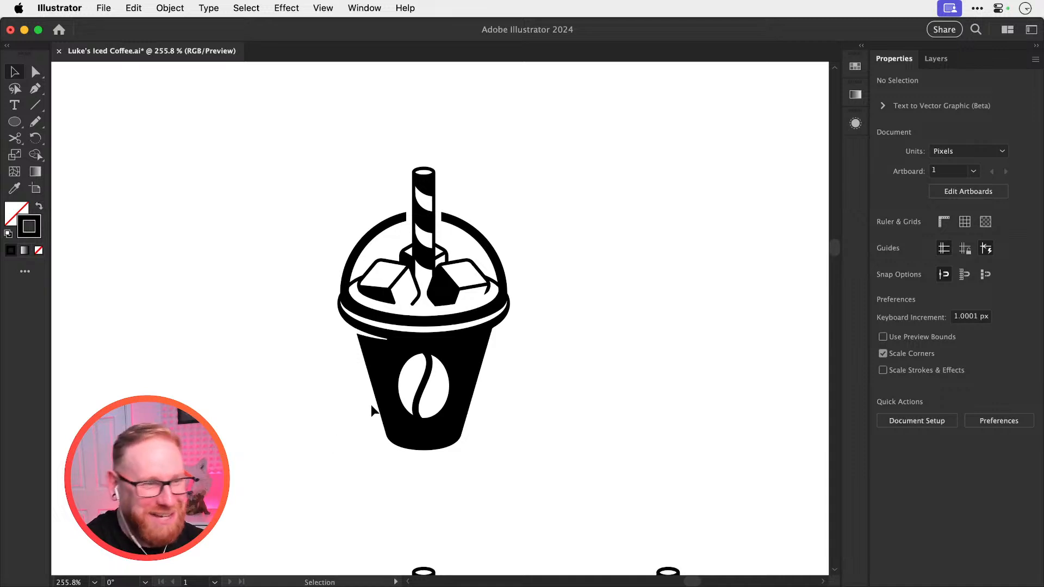
Nudge the bean's oval and center line down about 3 px on the cup, leaving the cup body out of the selection
left_click_drag(354, 372, 516, 429)
left_click_drag(318, 391, 525, 489)
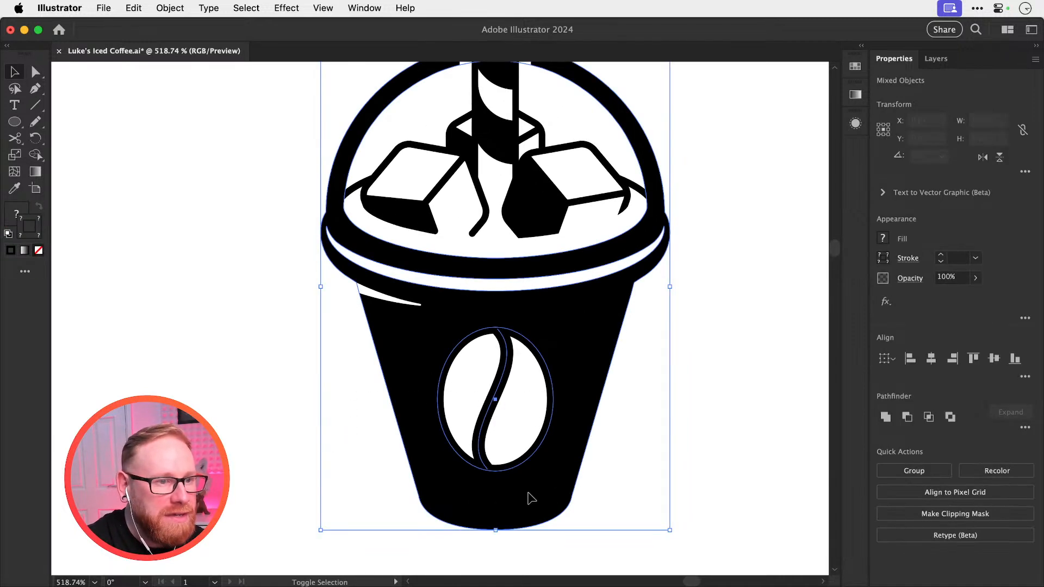
left_click(527, 491, "shift")
key("Down")
key("Down")
key("Down")
key("Down")
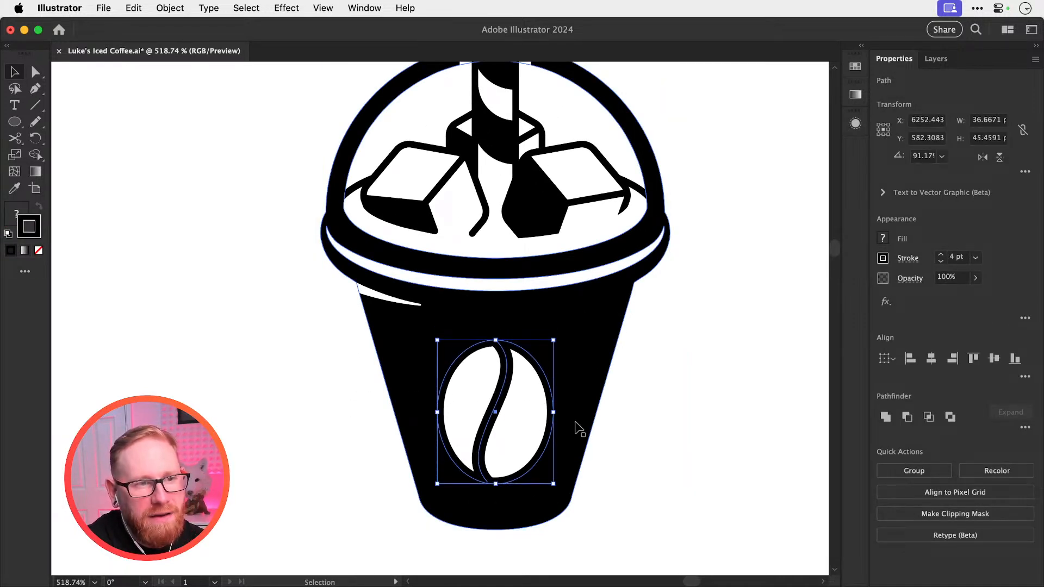
key("super+shift+a")
left_click_drag(613, 415, 491, 428)
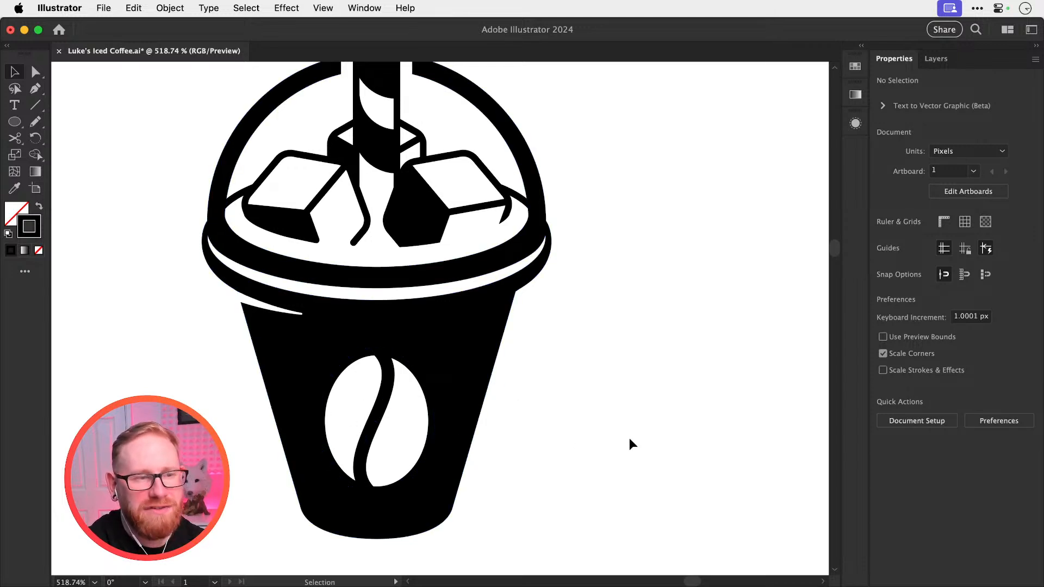
Compare the bean's placement before and after the nudge at several zoom levels, and save the document
key("super+z")
key("super+shift+z")
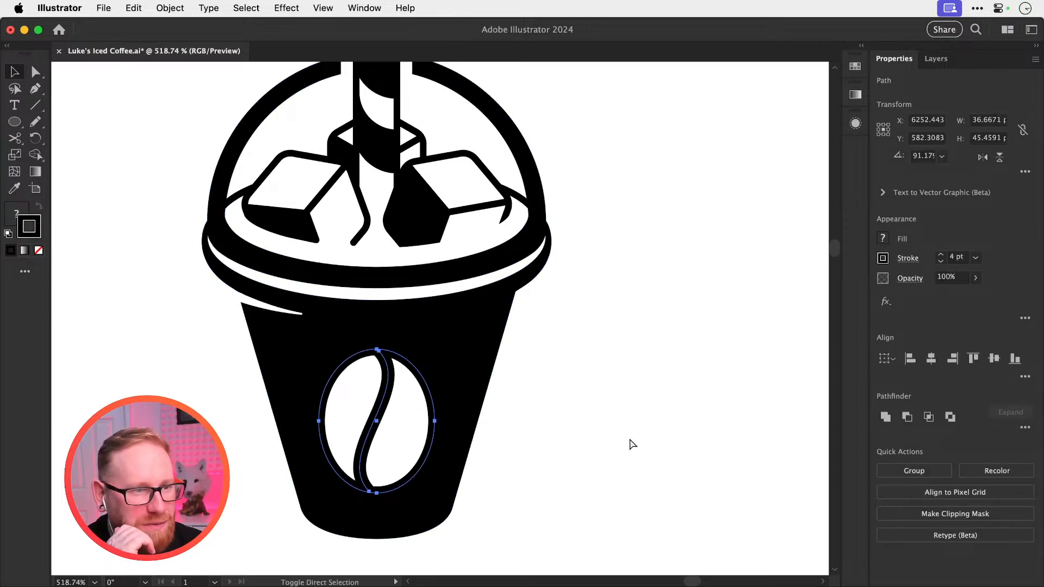
key("super+shift+a")
key("super+minus")
key("super+minus")
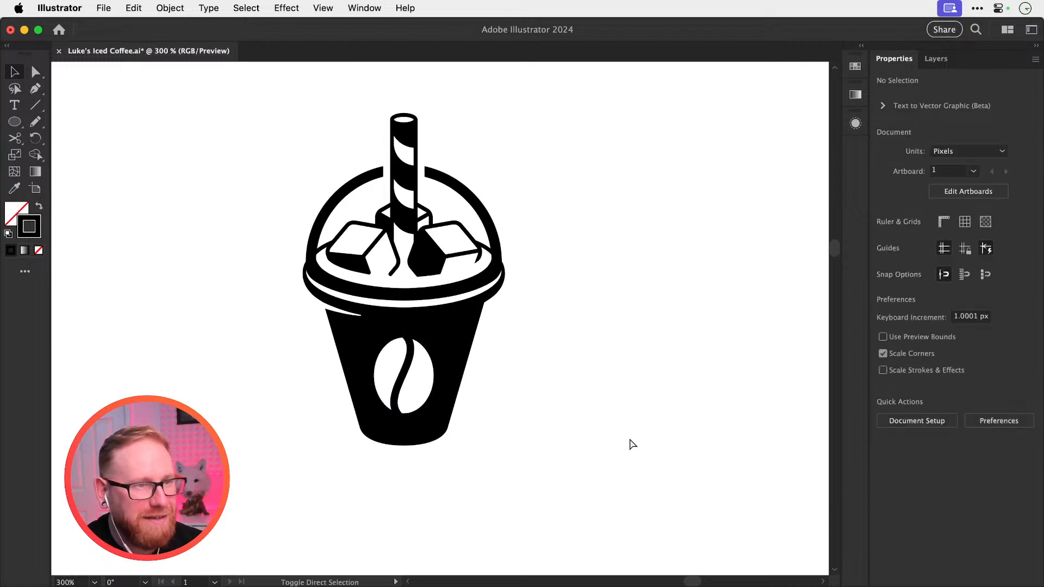
key("super+minus")
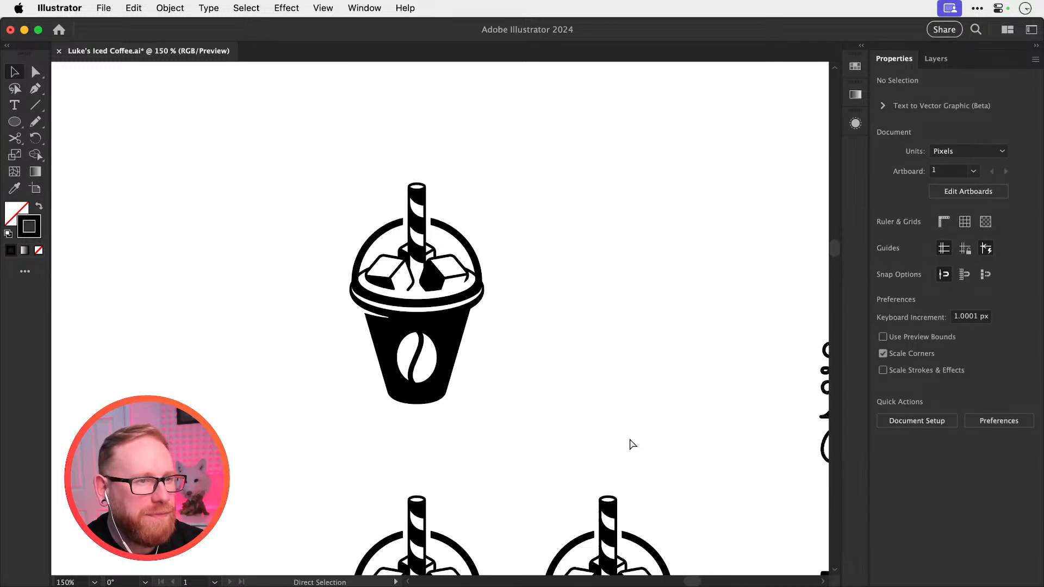
key("super+plus")
key("super+plus")
key("super+minus")
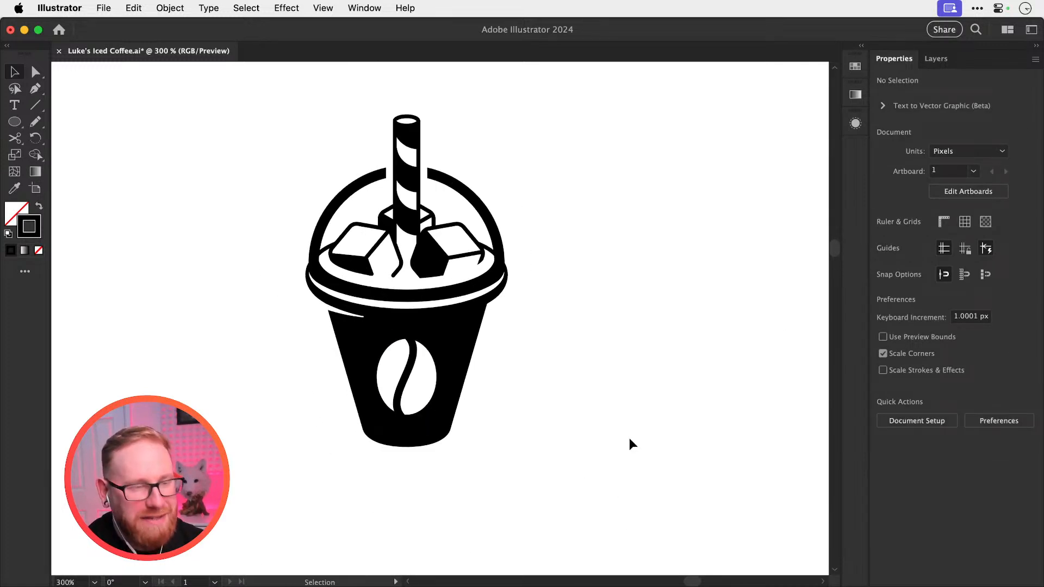
key("super+s")
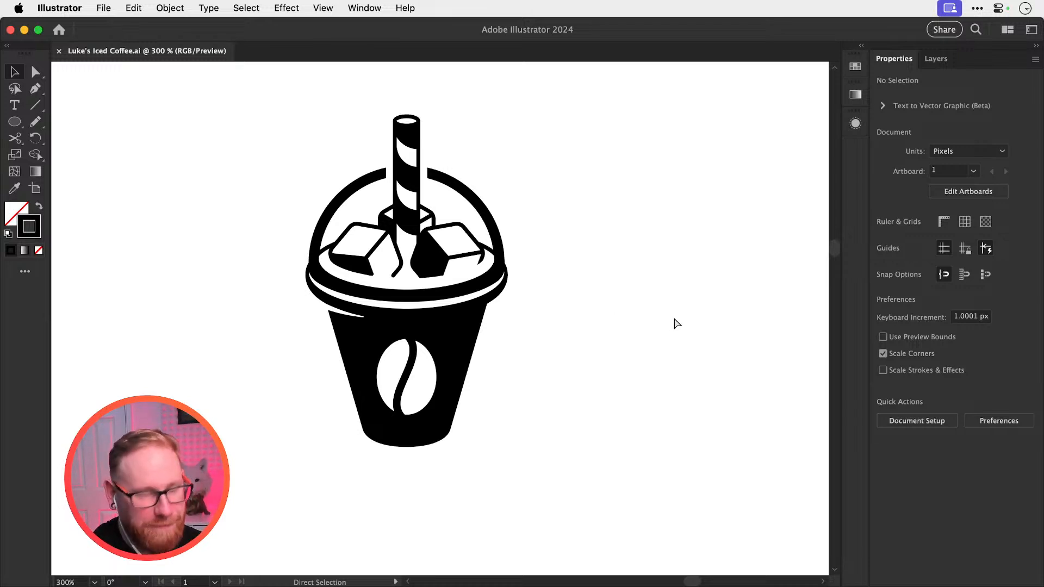
key("super+minus")
left_click_drag(571, 329, 572, 369)
key("z")
left_click_drag(427, 374, 538, 422)
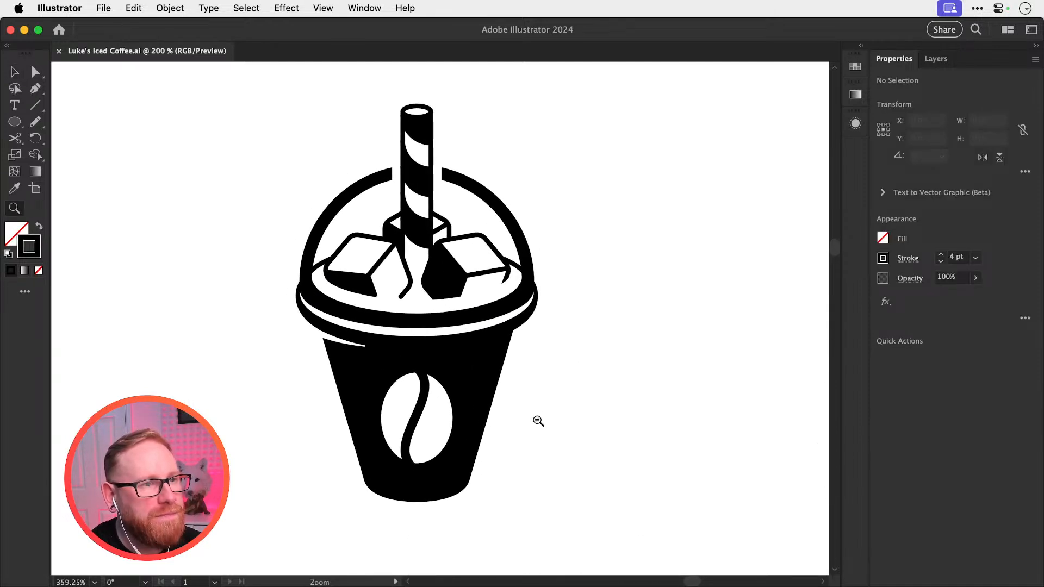
left_click_drag(607, 377, 624, 392)
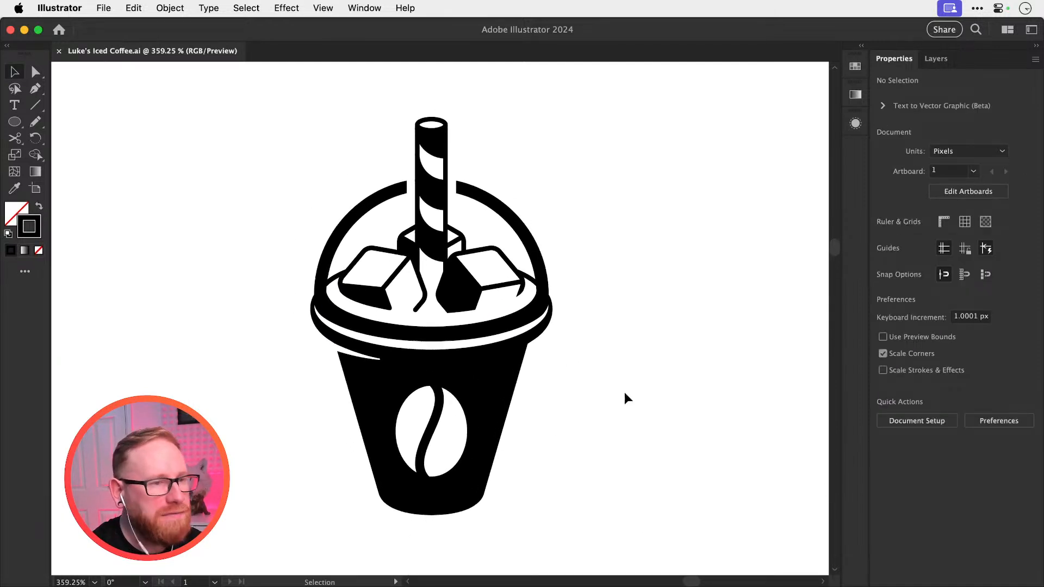
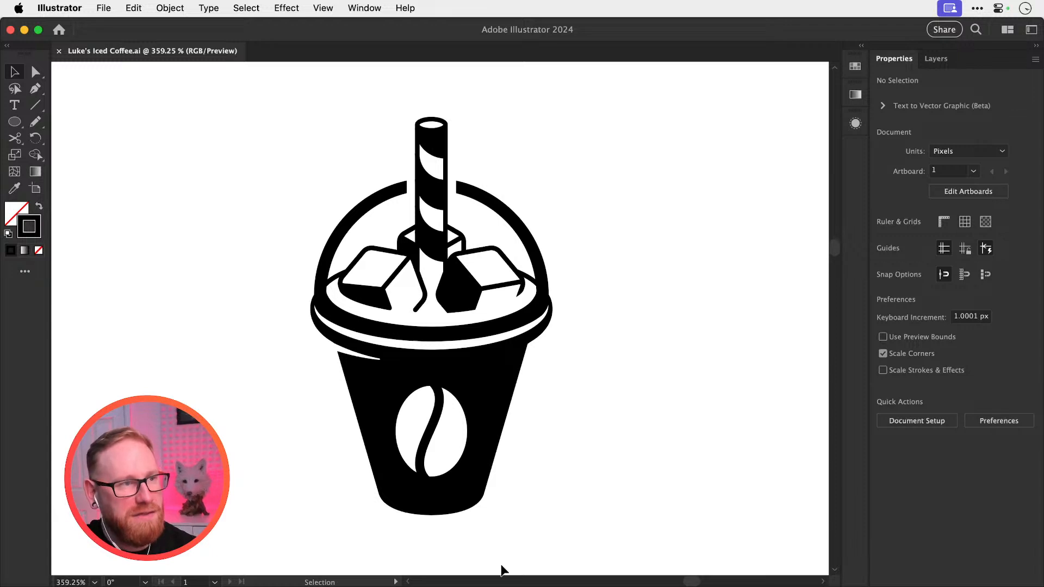
key("a")
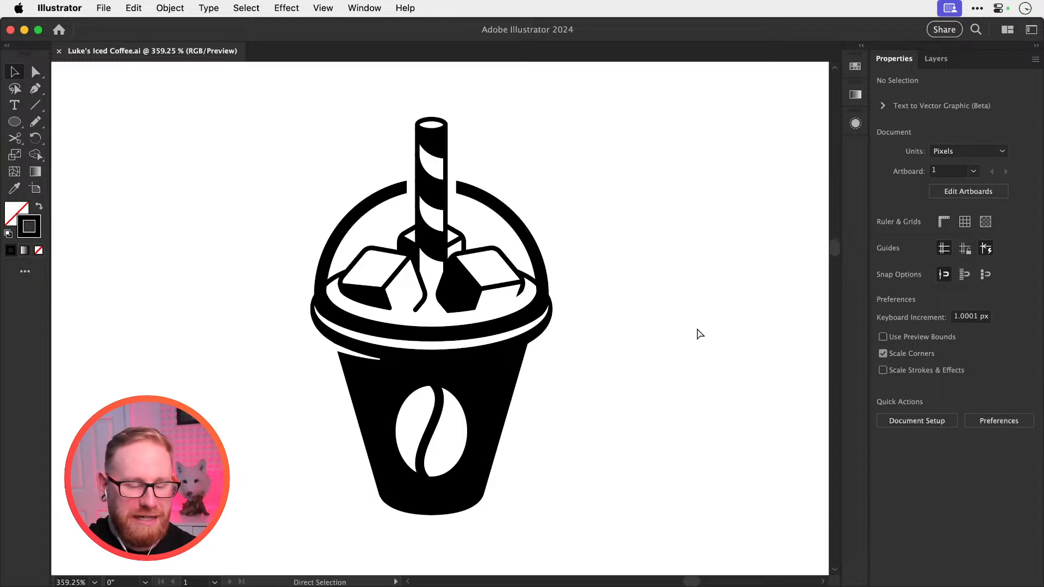
Review the earlier logo explorations across the artboard, examining the stacked Luke's Iced Coffee wordmarks with a can ring-pull in the C
key("super+1")
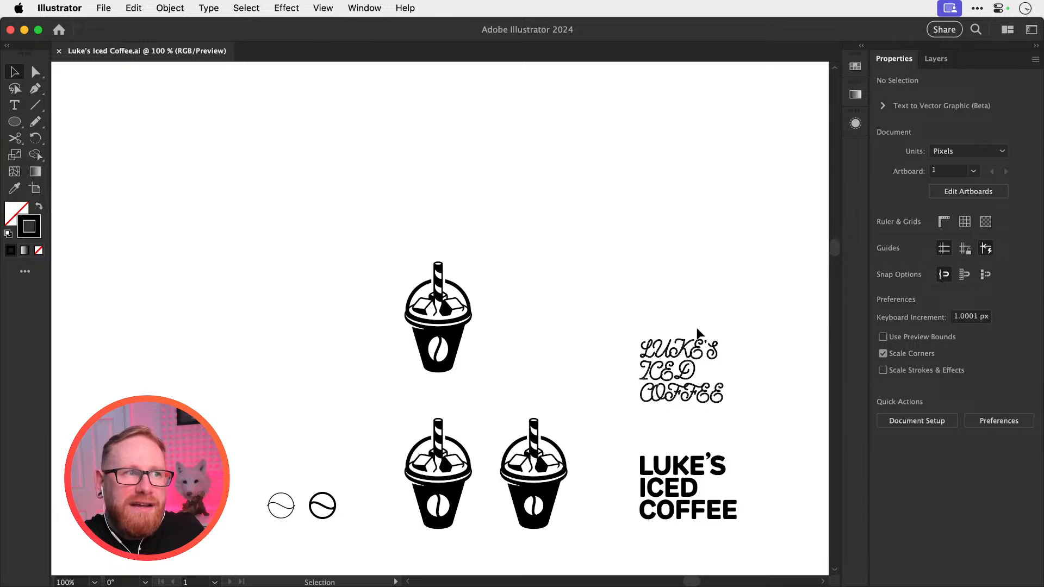
key("super+minus")
key("super+minus")
key("super+minus")
key("super+minus")
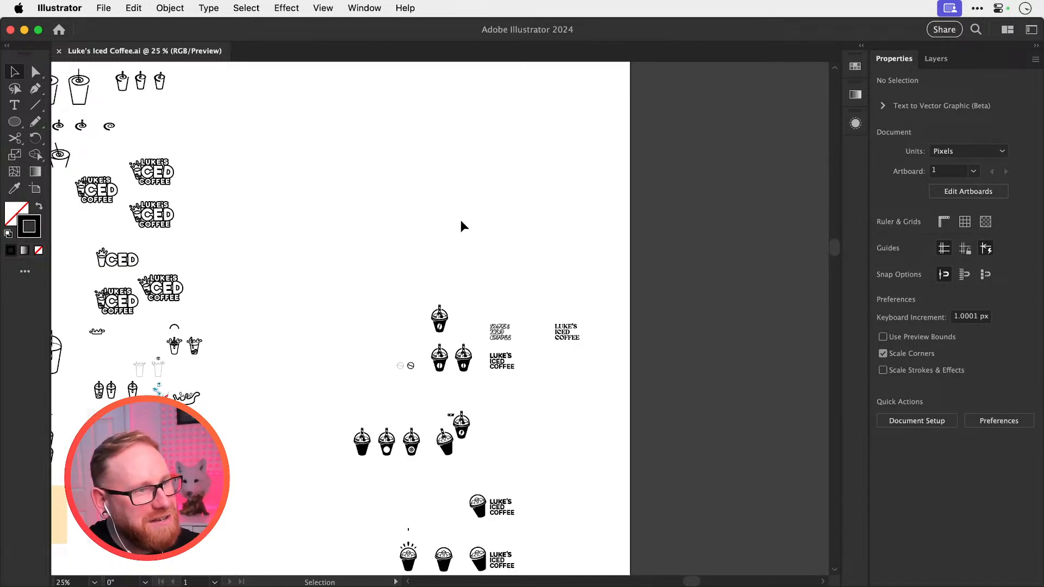
scroll(458, 217, "left", 10)
scroll(459, 217, "up", 2)
scroll(461, 224, "left", 2)
scroll(461, 224, "up", 1)
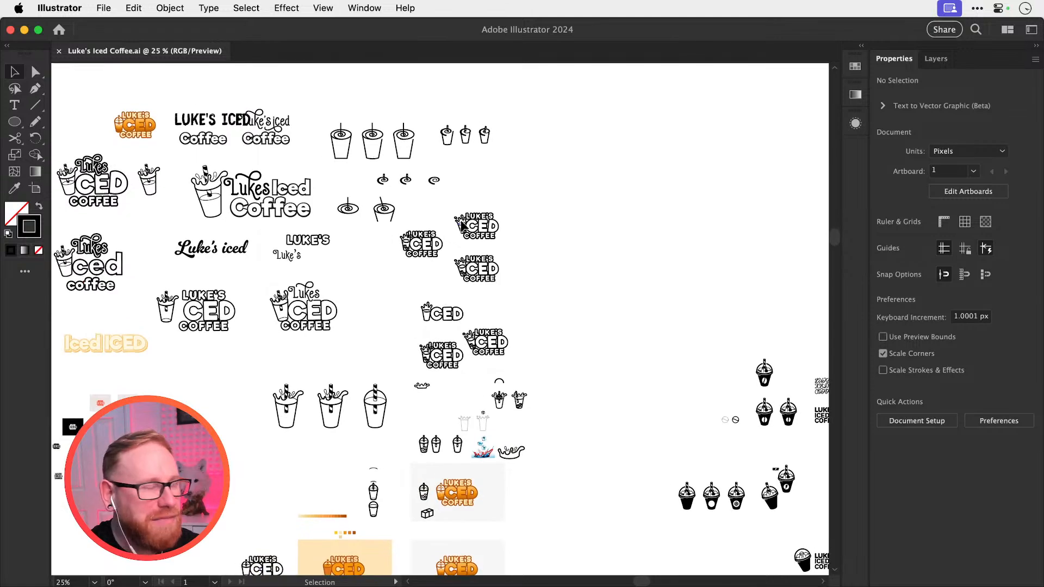
scroll(461, 223, "left", 10)
scroll(461, 226, "left", 10)
scroll(461, 227, "down", 10)
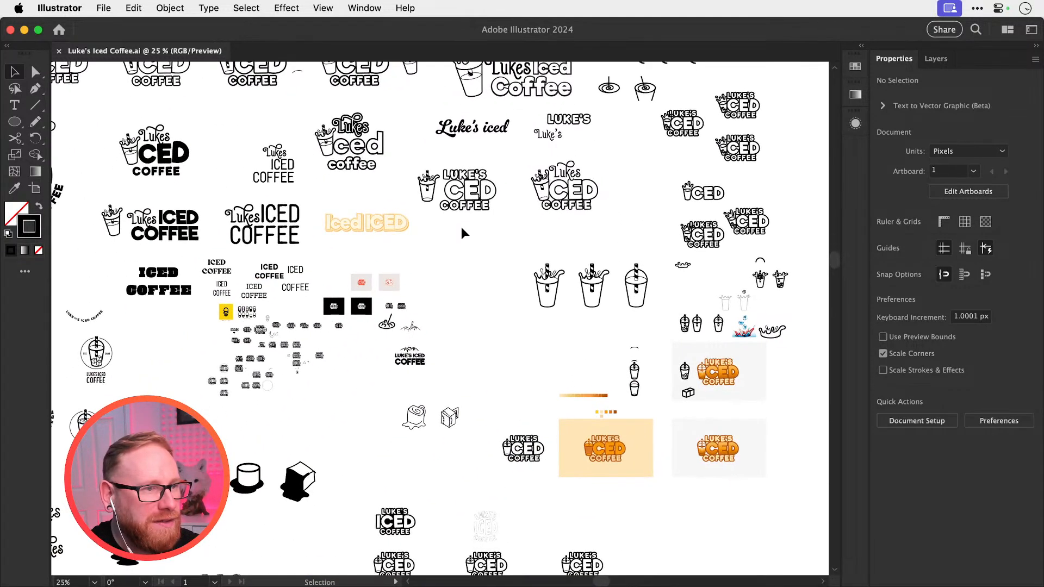
scroll(461, 226, "down", 3)
scroll(461, 227, "left", 1)
key("z")
left_click_drag(280, 268, 557, 360)
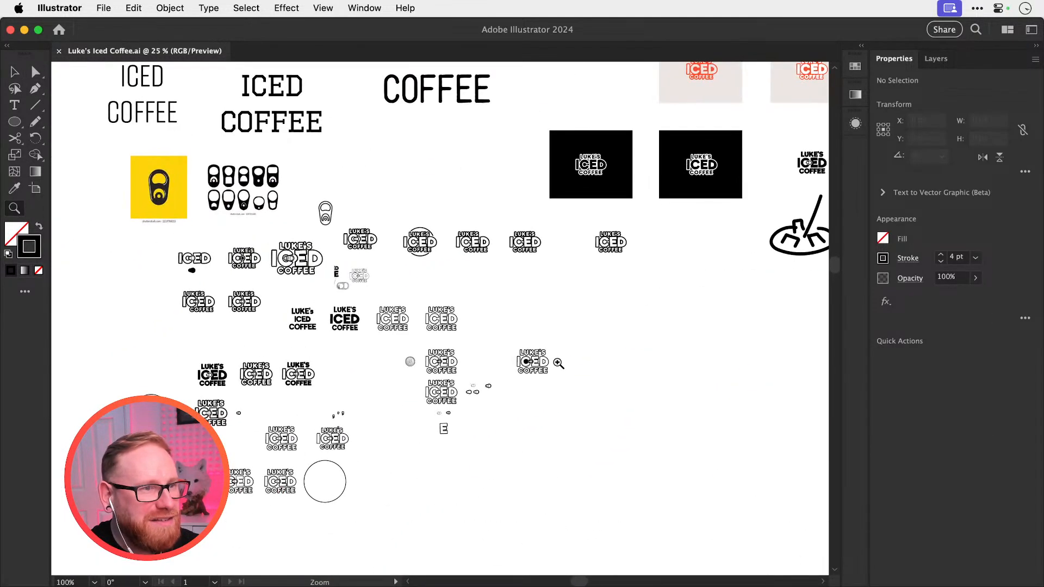
key("space")
left_click_drag(308, 351, 570, 366)
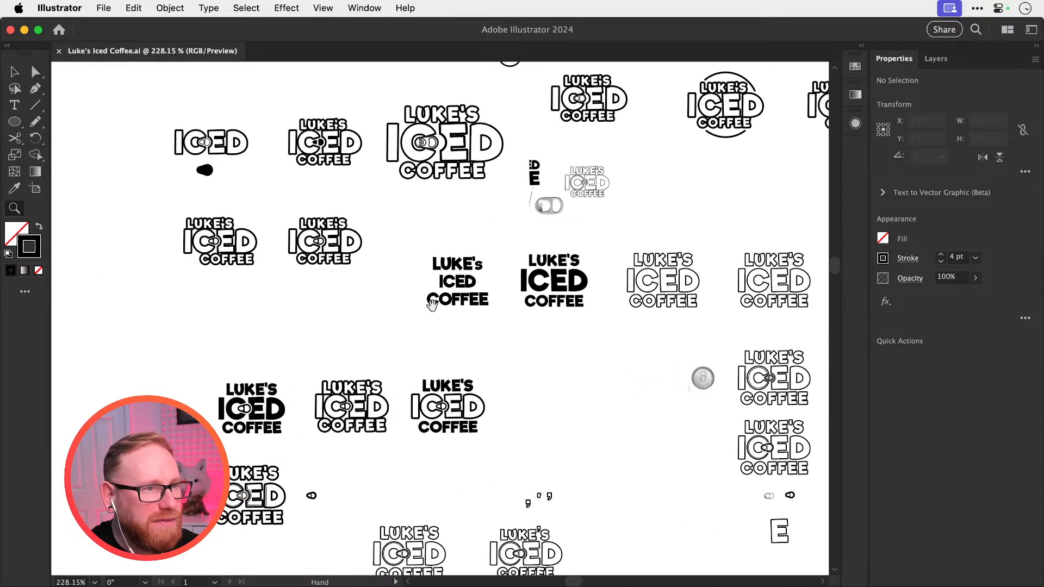
left_click_drag(297, 244, 340, 265)
key("v")
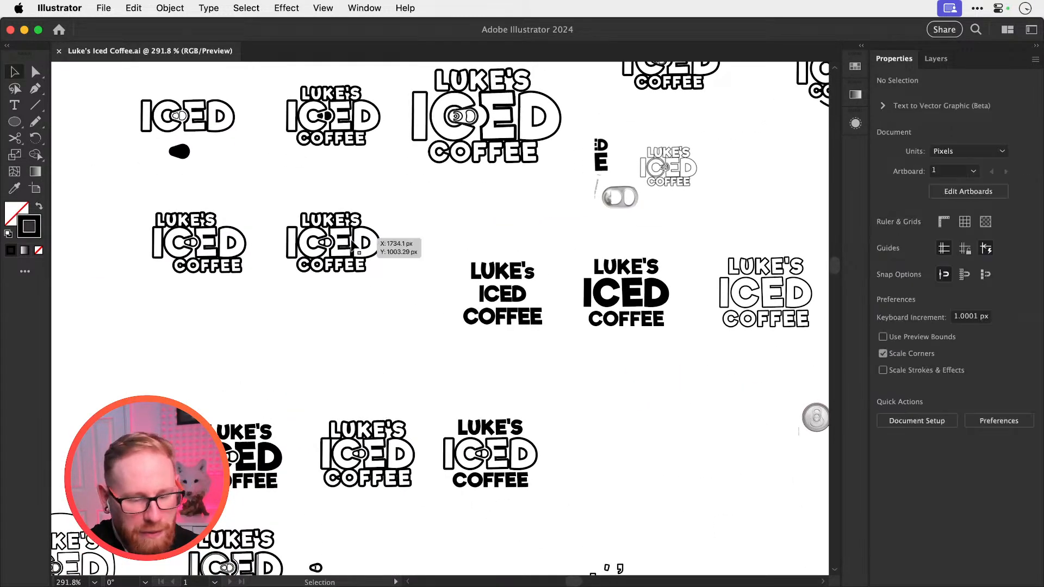
Look over the splashing-cup logos, round badges and mixed script and block wordmark variations
key("super+minus")
key("super+minus")
key("super+minus")
key("super+minus")
key("space")
left_click_drag(385, 239, 272, 392)
left_click_drag(294, 265, 414, 423)
key("super+minus")
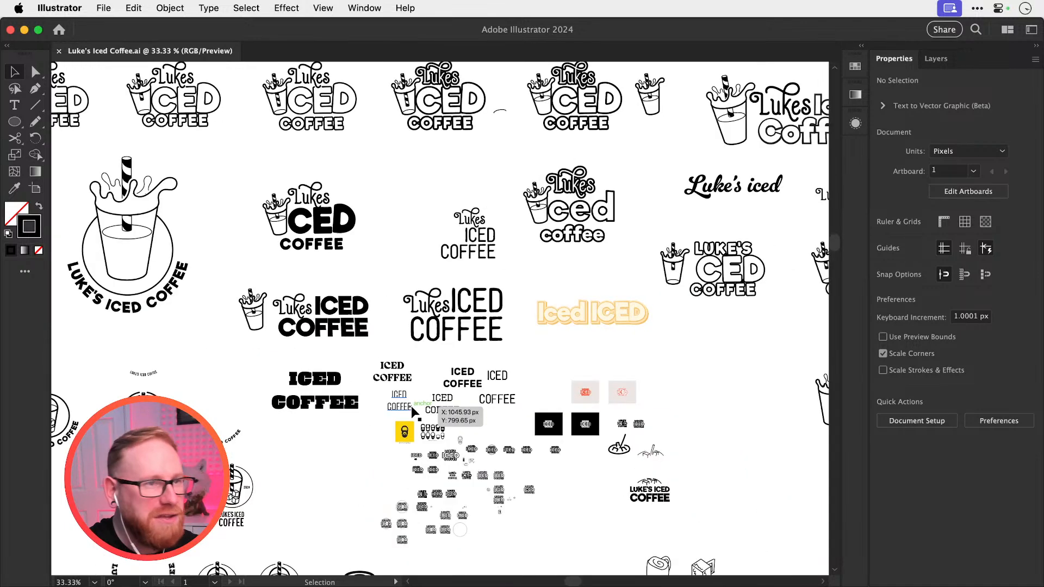
left_click_drag(354, 244, 450, 347)
mouse_move(424, 254)
left_mouse_down()
mouse_move(380, 319)
mouse_move(348, 342)
mouse_move(544, 314)
left_mouse_up()
mouse_move(466, 300)
left_mouse_down()
mouse_move(498, 233)
mouse_move(511, 173)
left_mouse_up()
left_click_drag(461, 327, 496, 177)
mouse_move(479, 394)
left_mouse_down()
mouse_move(475, 319)
mouse_move(442, 231)
mouse_move(492, 260)
left_mouse_up()
Examine the script Luke's lettering studies, the cup-and-wordmark lockups and the badge versions on colored backgrounds
key("z")
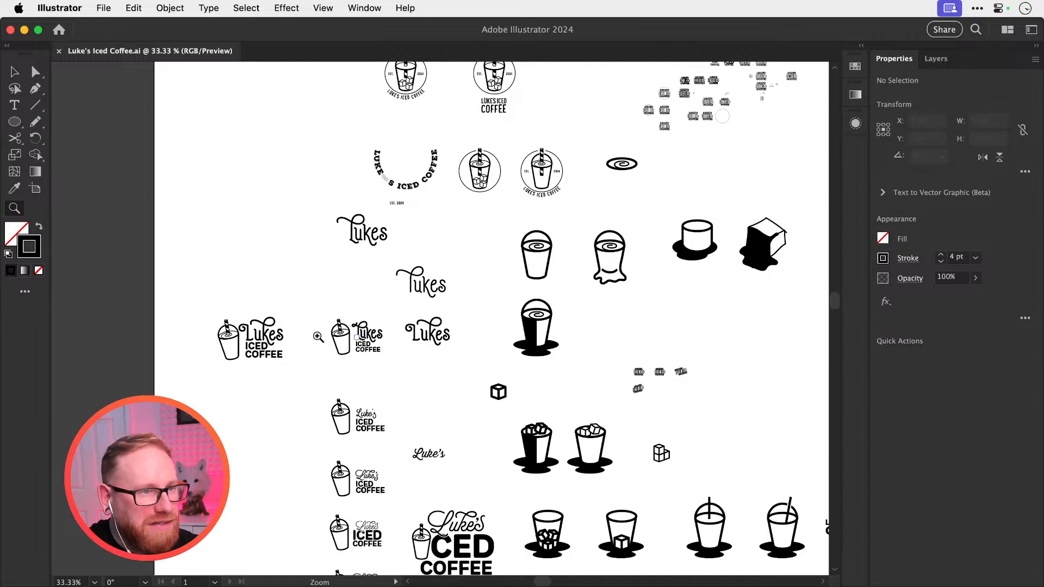
left_click_drag(319, 337, 359, 348)
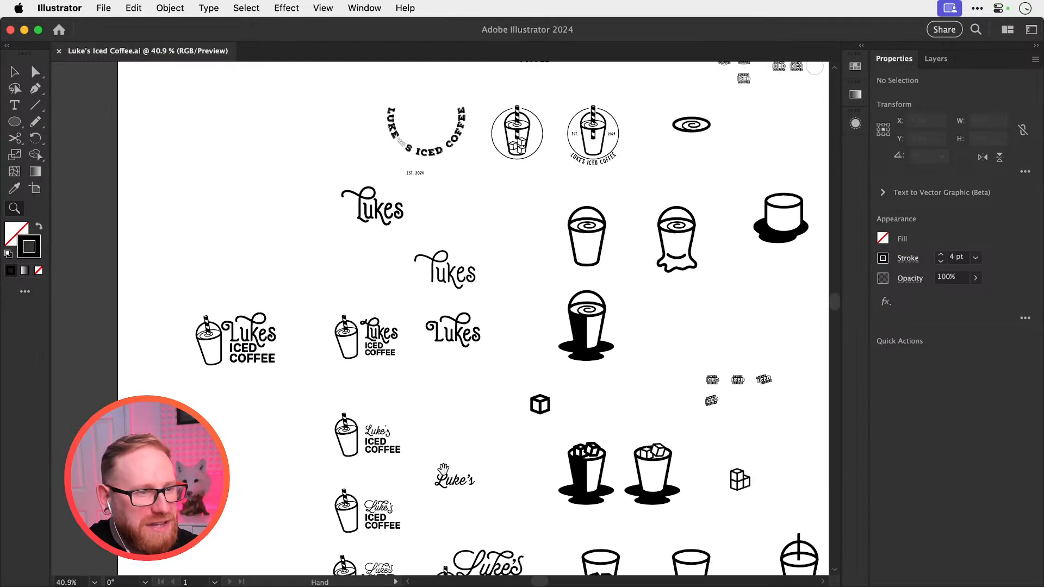
left_click_drag(460, 527, 429, 276)
left_click_drag(475, 424, 470, 198)
mouse_move(626, 383)
left_mouse_down()
mouse_move(851, 475)
mouse_move(619, 382)
left_mouse_up()
left_click_drag(680, 440, 441, 197)
left_click_drag(596, 318, 597, 141)
left_click_drag(384, 430, 602, 488)
left_click_drag(604, 490, 384, 389)
left_click_drag(579, 358, 300, 282)
left_click_drag(527, 374, 460, 337)
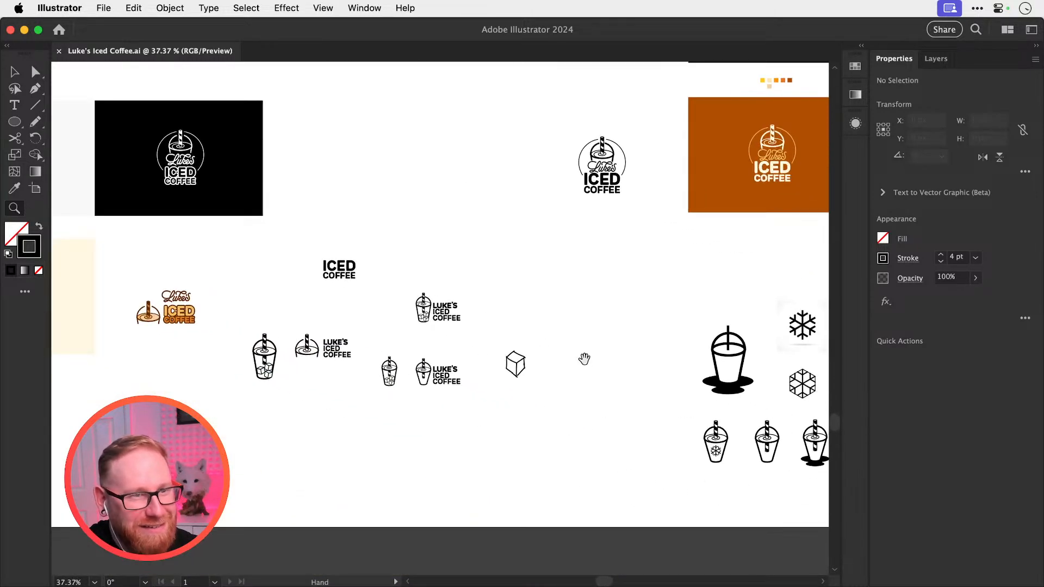
Examine the snowflake, melting-cup and ice-cube concepts, including a close look at the dripping cube with a striped straw
left_click_drag(582, 357, 461, 350)
left_click_drag(543, 353, 349, 356)
left_click_drag(483, 401, 310, 357)
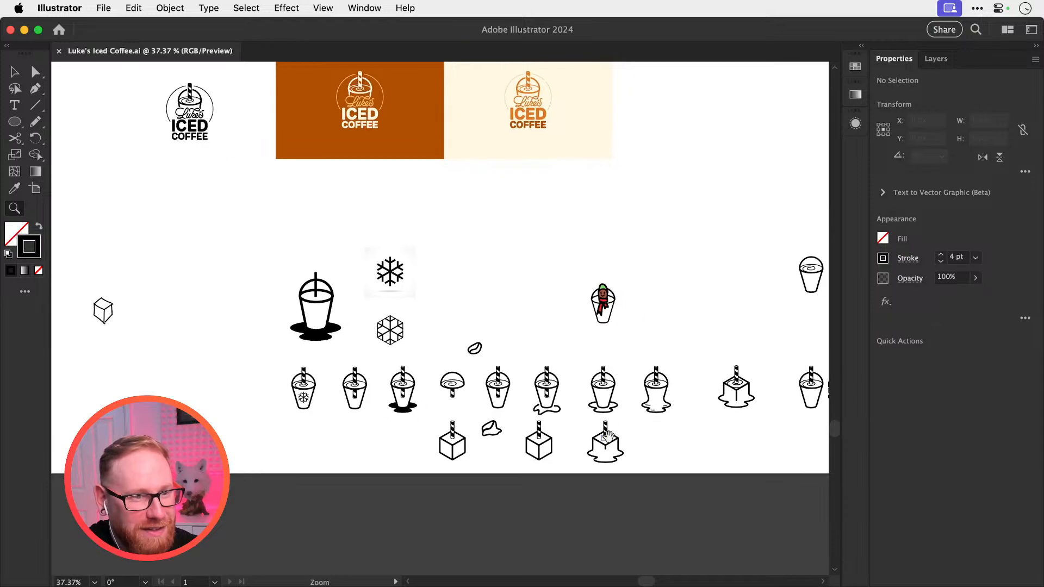
left_click_drag(607, 437, 333, 469)
left_click_drag(484, 406, 396, 455)
left_click_drag(562, 408, 371, 415)
left_click_drag(511, 372, 912, 568)
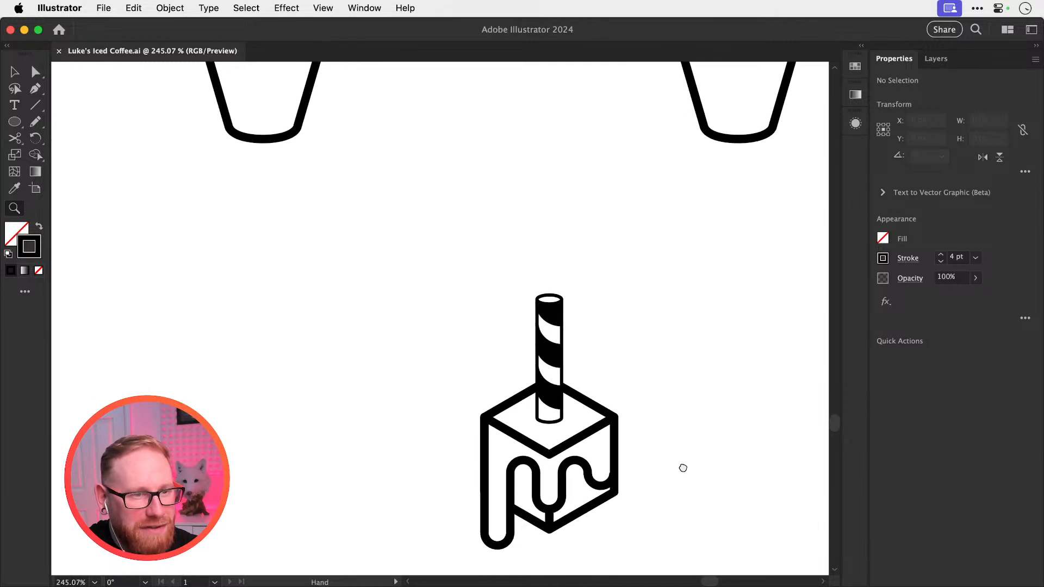
left_click_drag(683, 468, 605, 361)
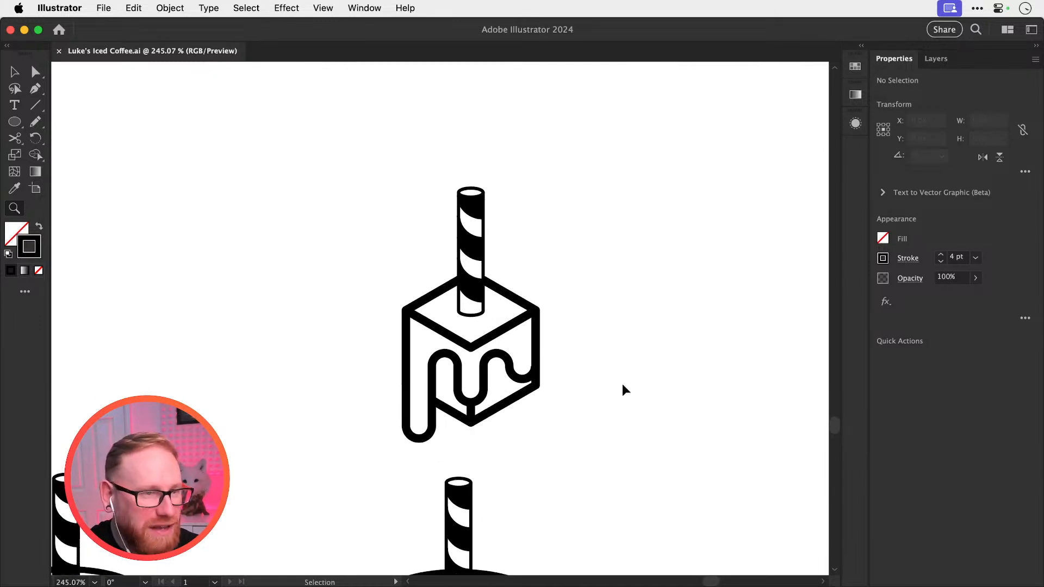
key("super+minus")
key("super+minus")
key("super+minus")
key("super+minus")
key("super+minus")
key("super+minus")
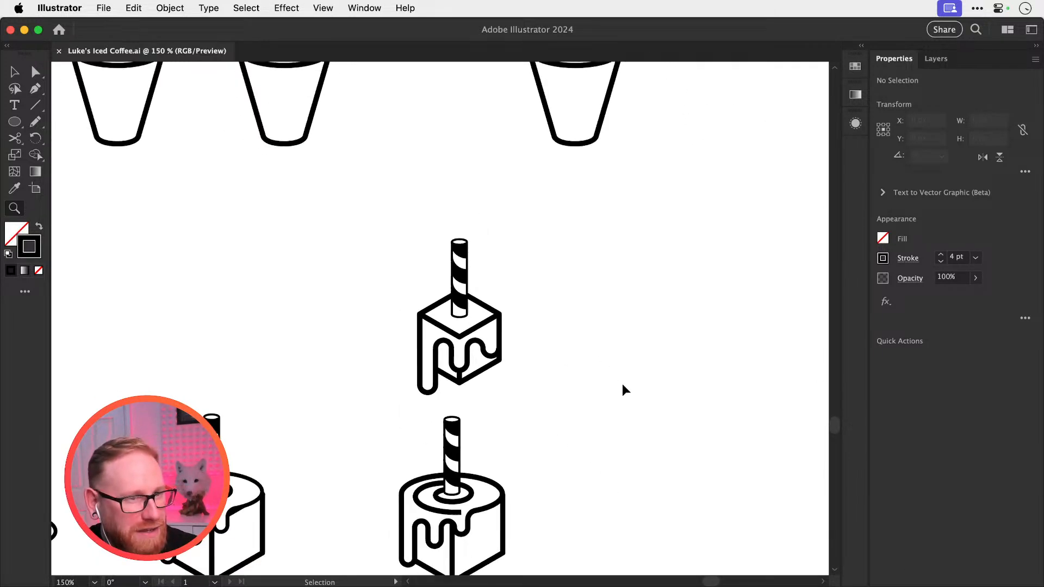
scroll(550, 325, "up", 10)
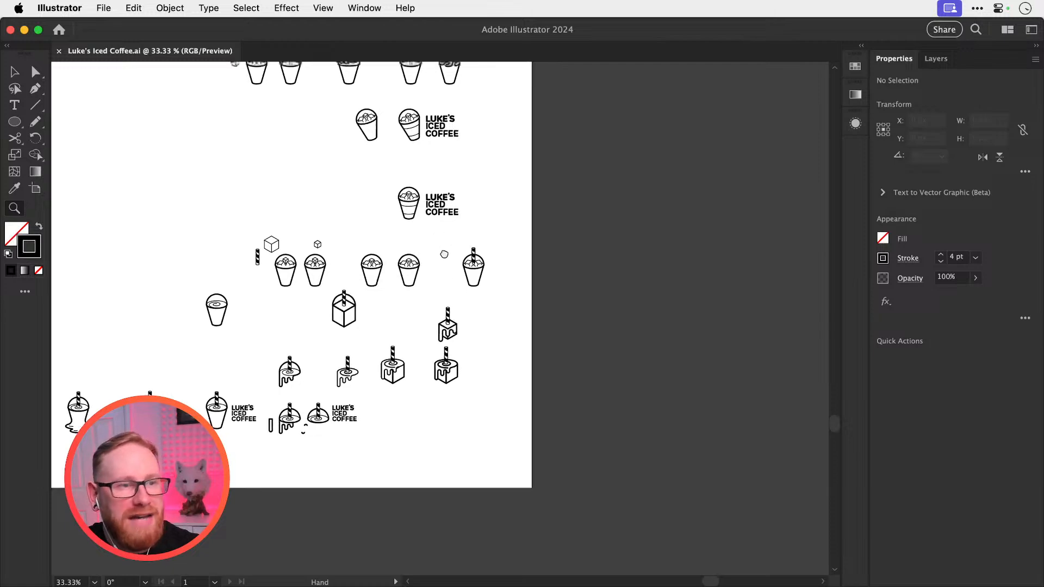
Review the earlier cup icon and wordmark iterations up to the straw cup with the coffee bean emblem
scroll(509, 290, "up", 10)
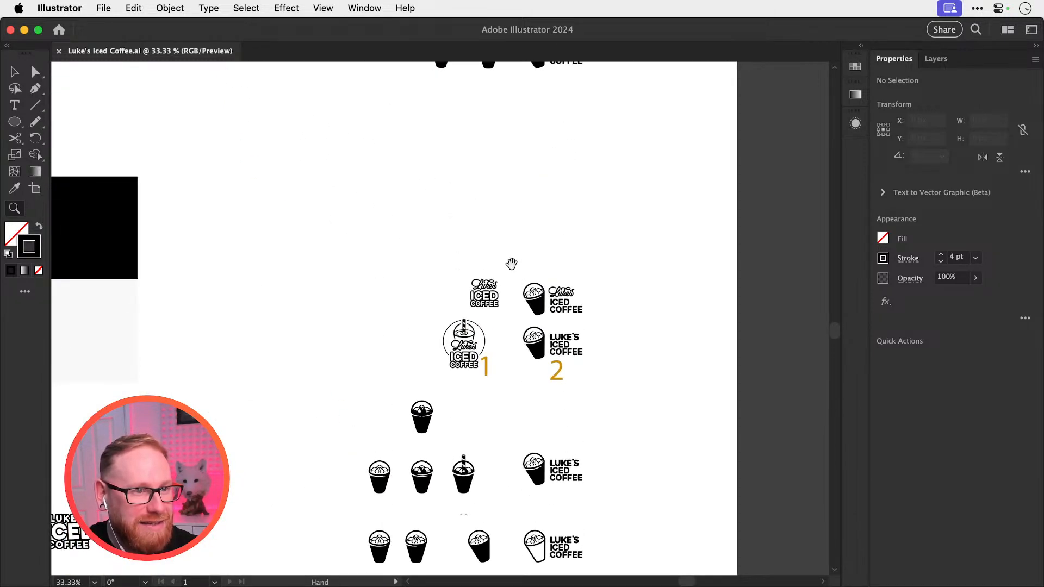
scroll(511, 264, "up", 5)
left_click_drag(521, 280, 521, 350)
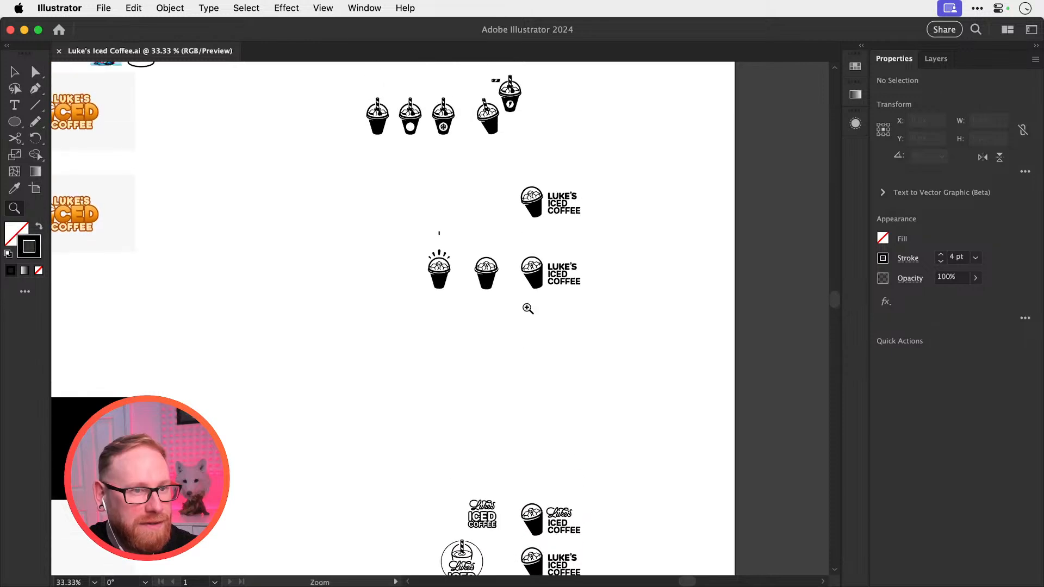
left_click_drag(545, 263, 911, 484)
left_click_drag(480, 321, 351, 378)
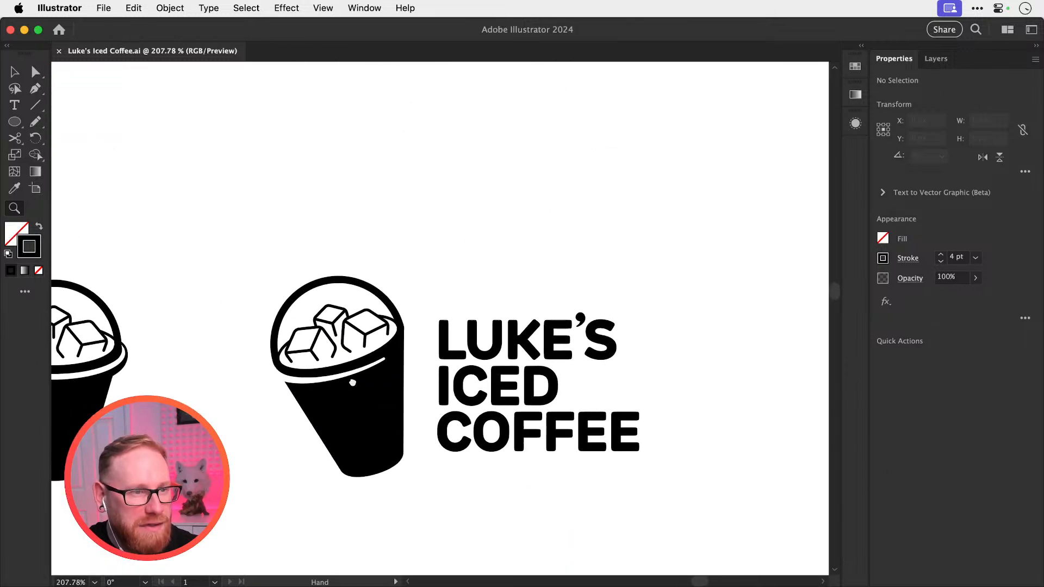
left_click_drag(353, 215, 450, 576)
left_click_drag(440, 284, 435, 544)
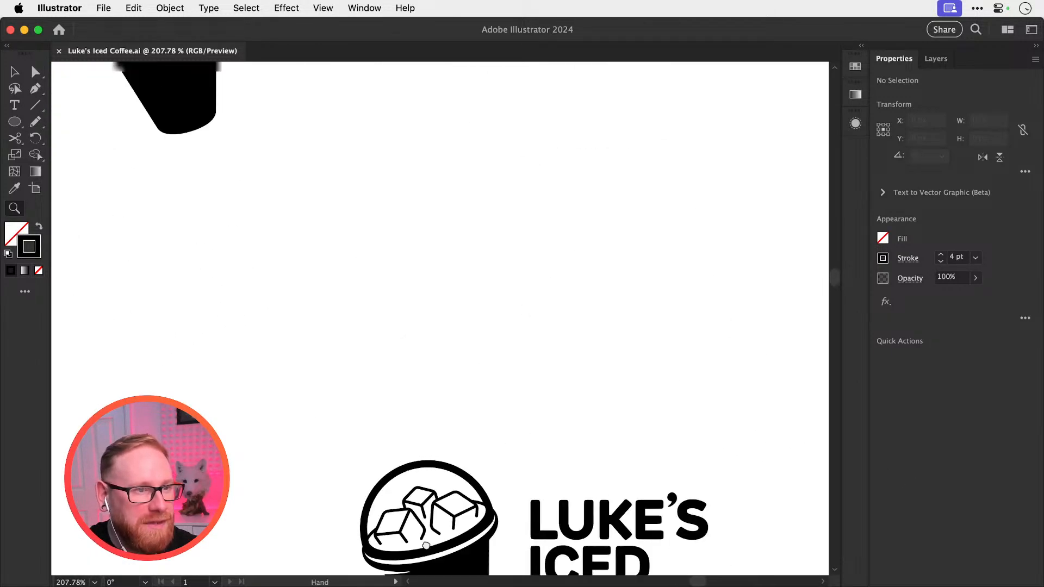
left_click_drag(492, 236, 488, 549)
left_click_drag(296, 168, 490, 546)
left_click_drag(515, 311, 376, 561)
left_click_drag(438, 277, 578, 575)
left_click_drag(455, 298, 679, 392)
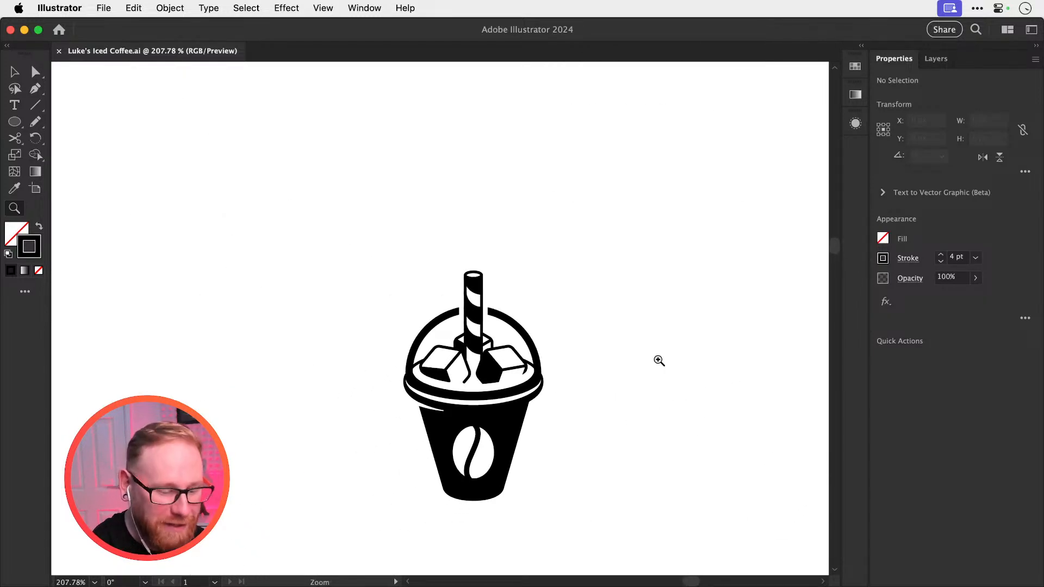
Move the script-style LUKE'S ICED COFFEE text up slightly, farther from the bold sans-serif version beneath it
key("v")
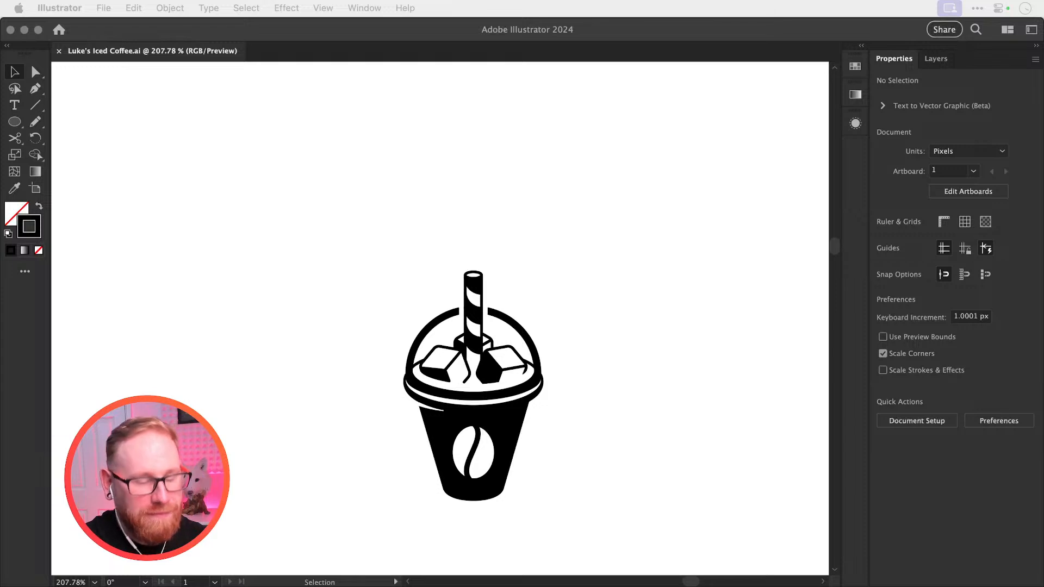
left_click(698, 322)
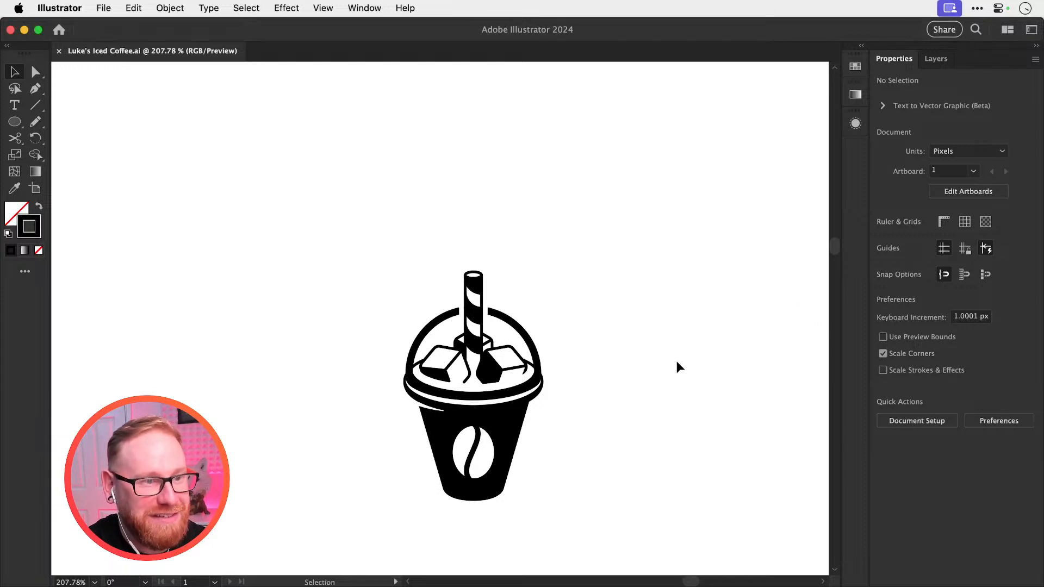
key("super+1")
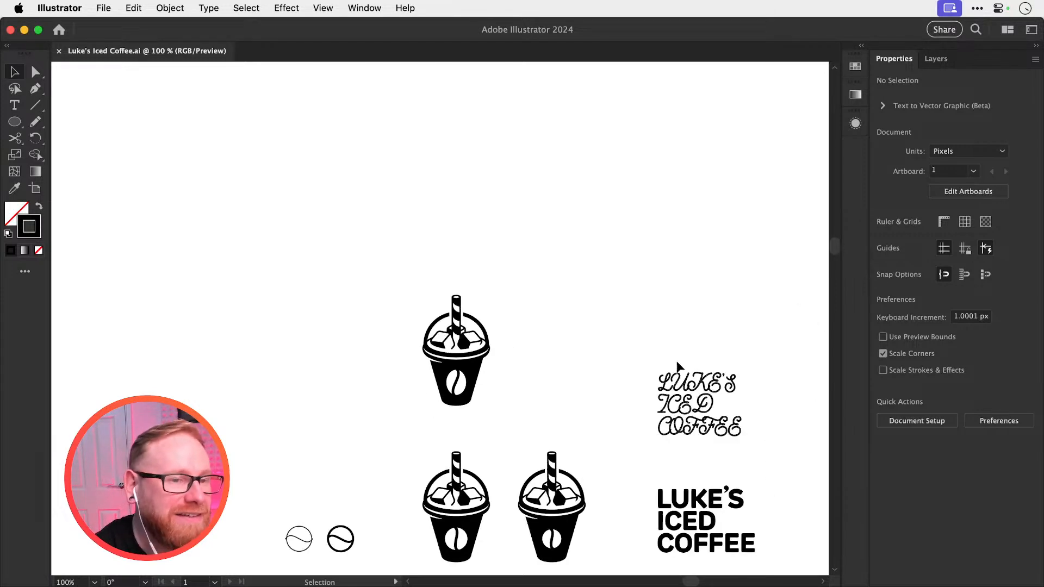
scroll(543, 305, "down", 3)
scroll(544, 303, "right", 3)
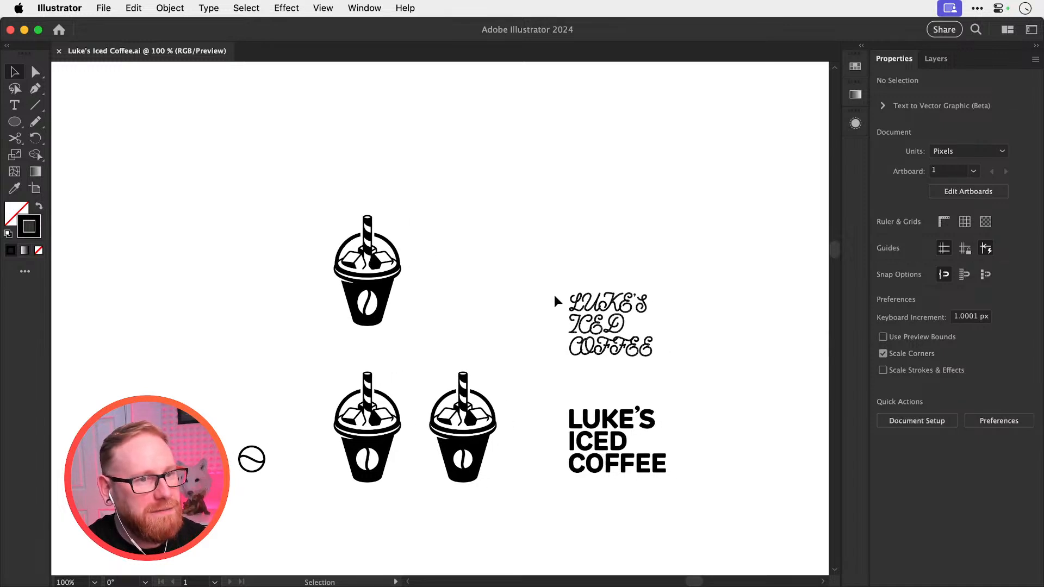
left_click_drag(541, 242, 634, 319)
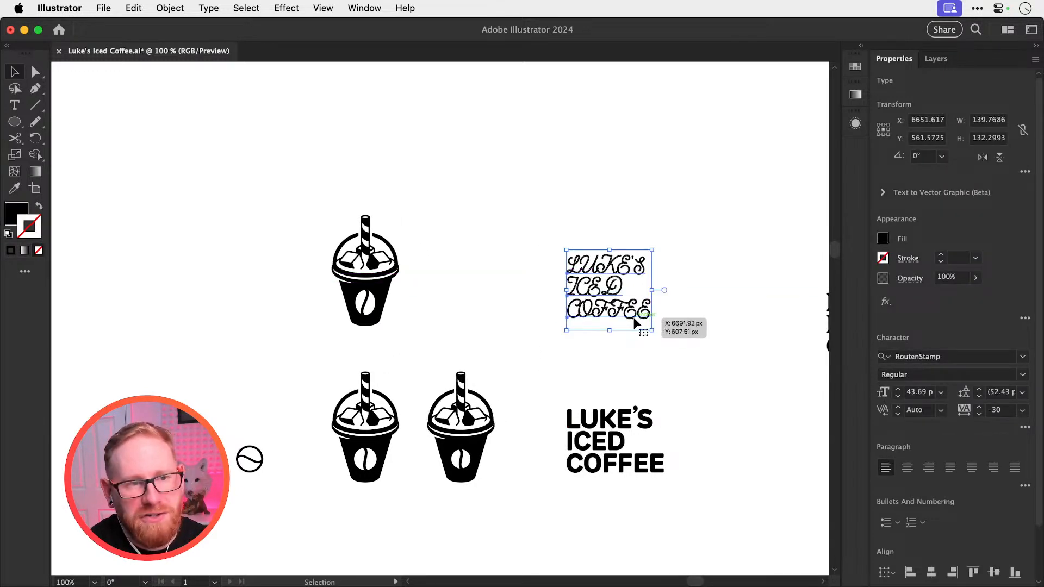
Try successive installed fonts in alphabetical order on the script-style LUKE'S ICED COFFEE text, as far as Source Code Pro Bold
key("z")
key("v")
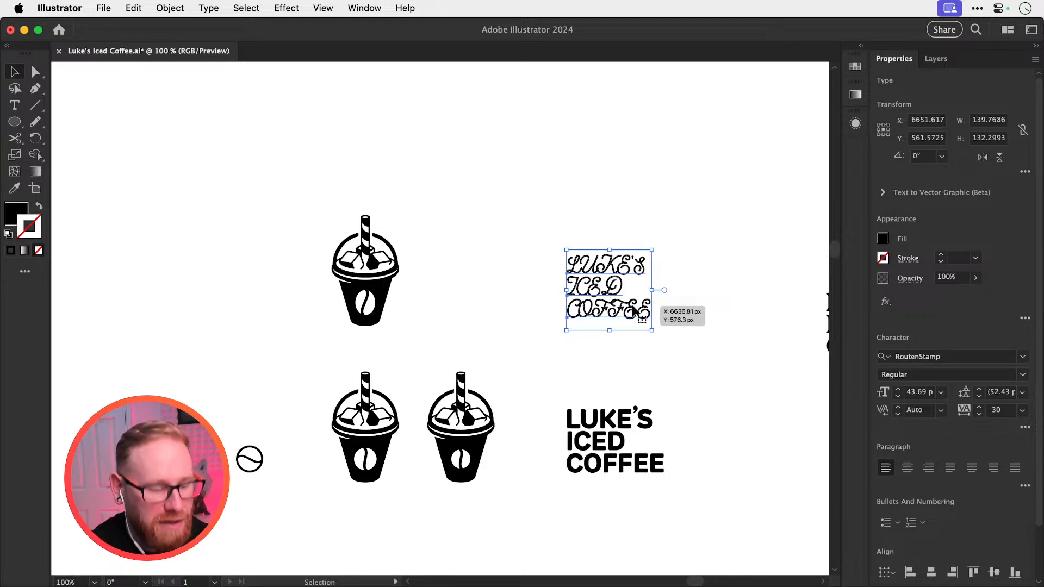
key("z")
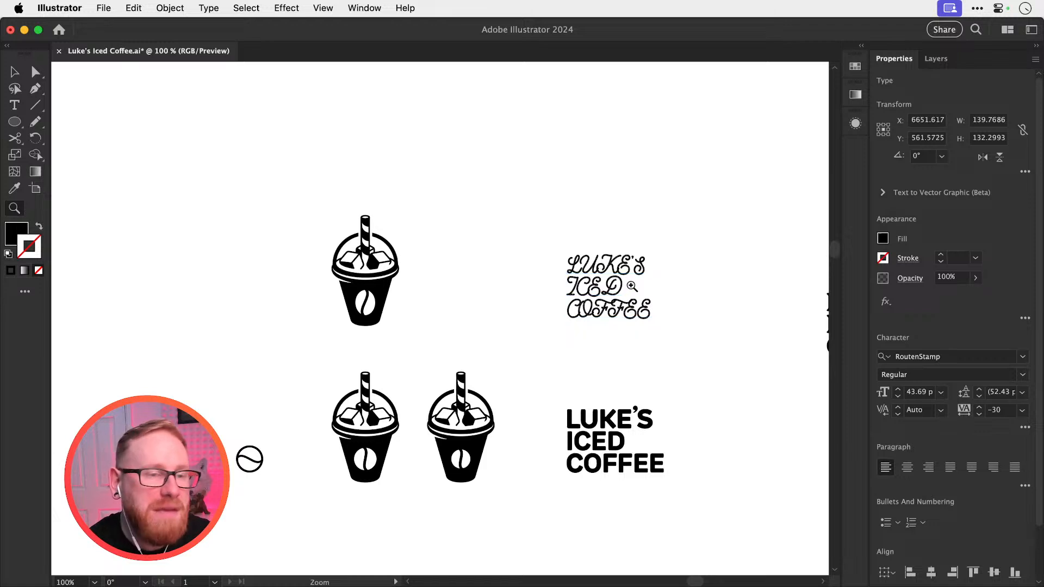
left_click(631, 285)
key("v")
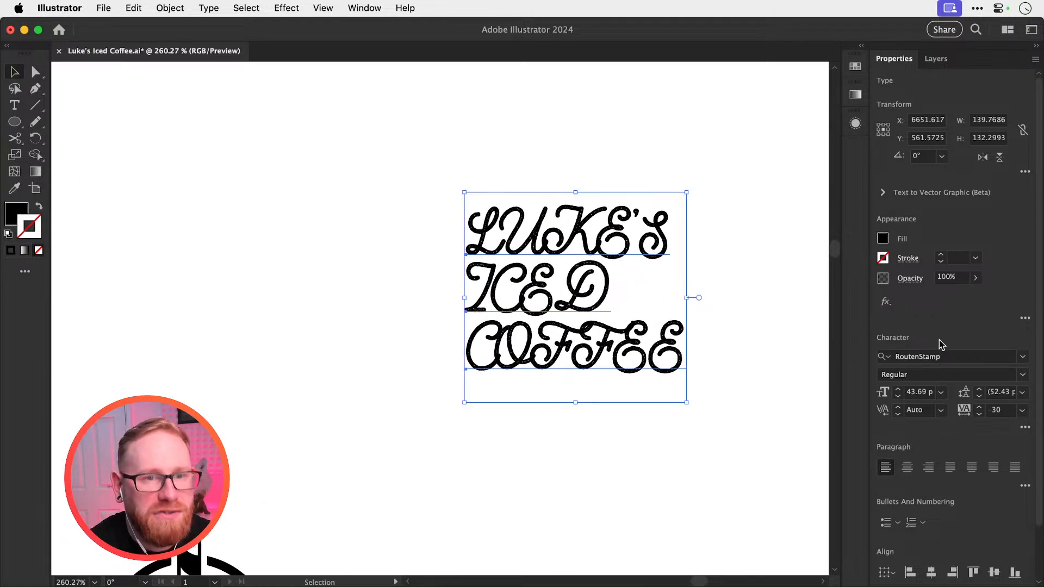
left_click(947, 356)
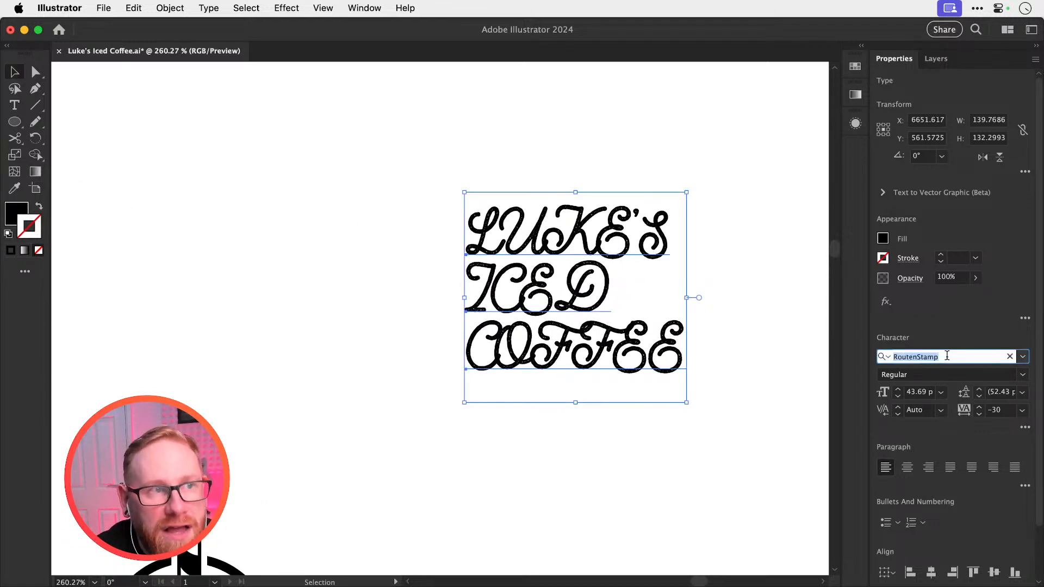
key("Down")
key("Down")
key("Down")
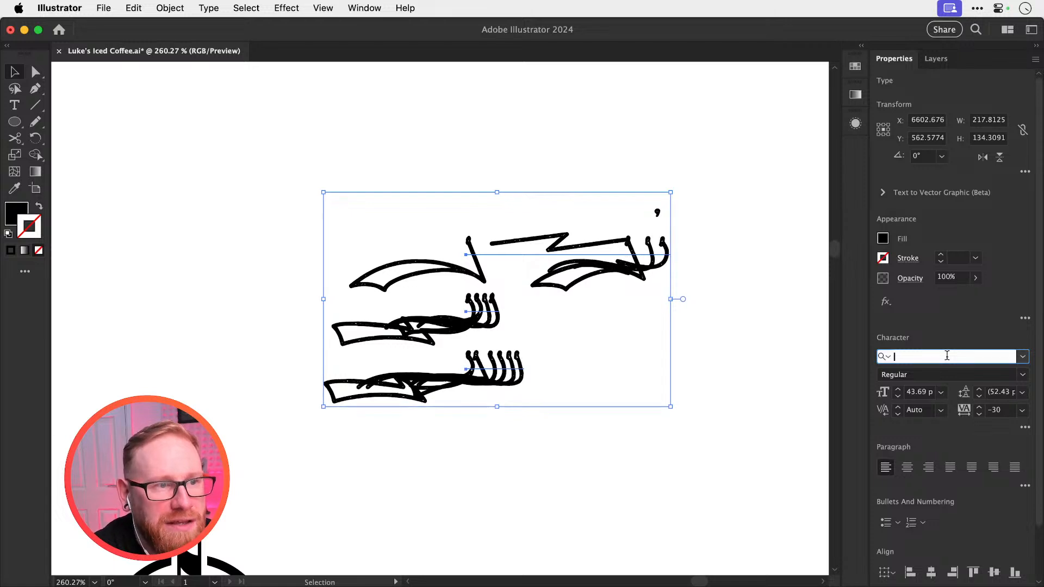
key("Down")
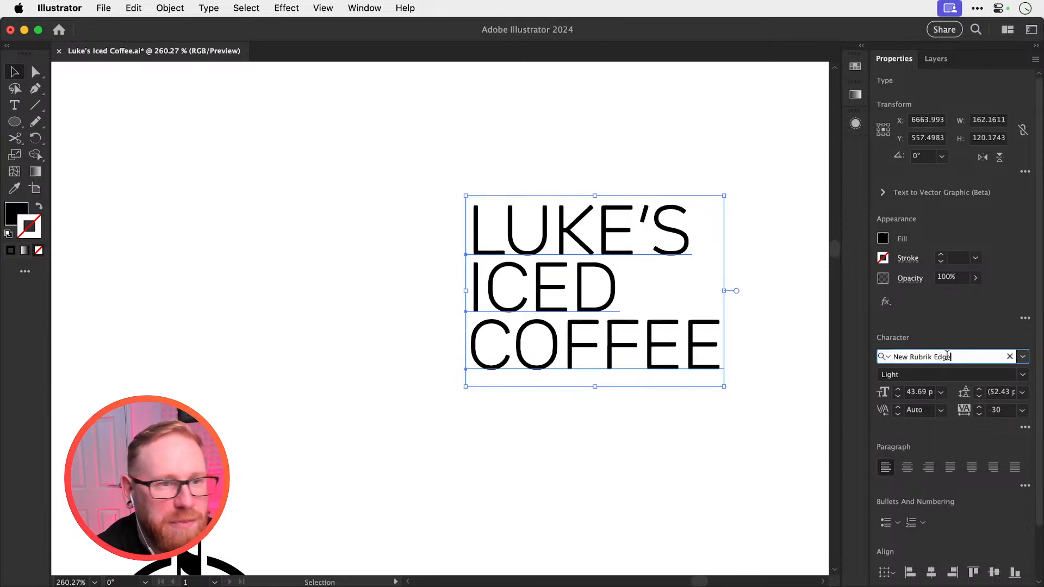
key("Down")
key("Down")
key("Down")
key("Down")
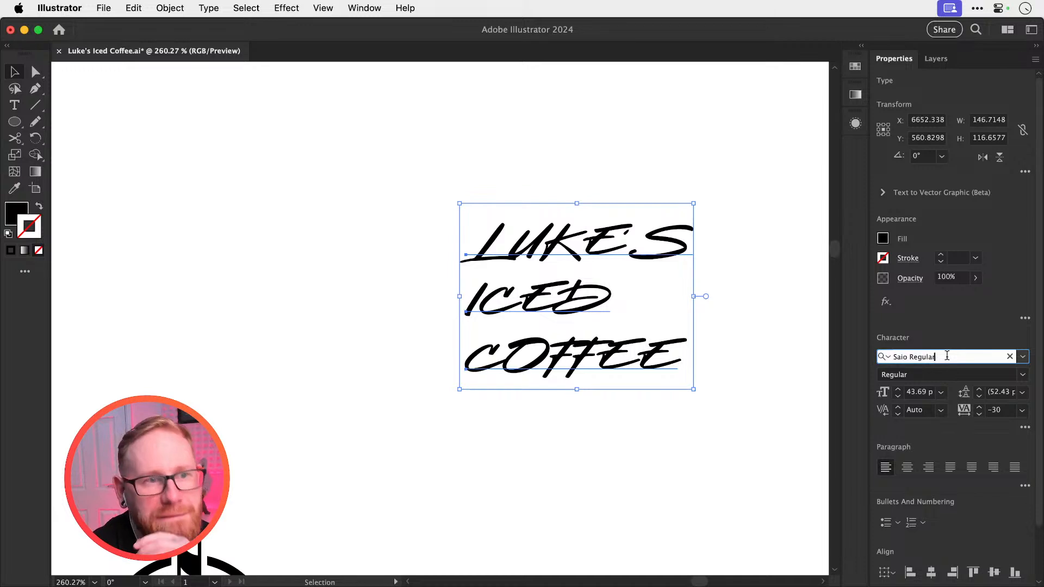
key("Down")
key("Down")
key("Down")
key("Down")
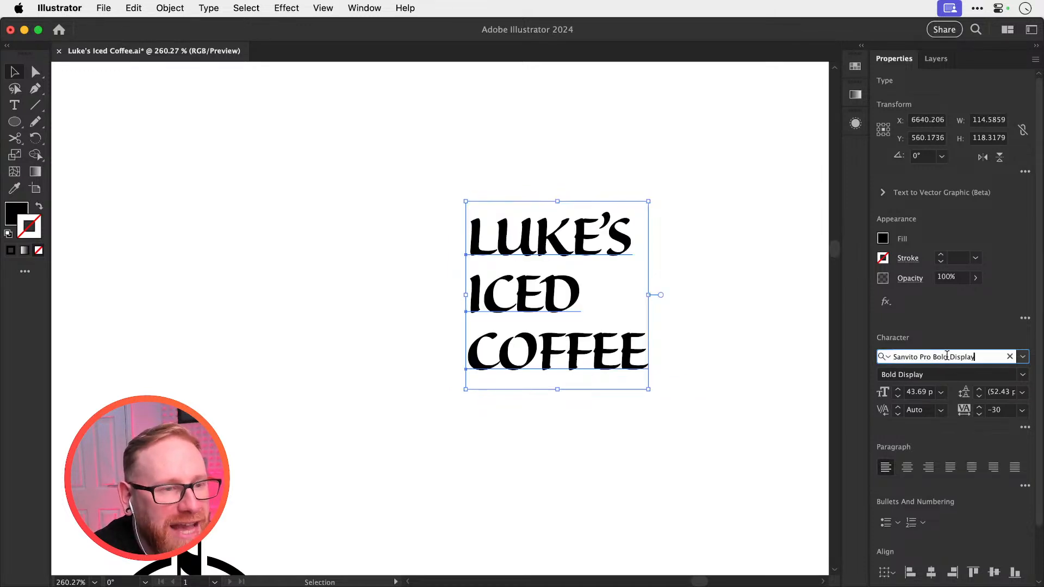
key("Down")
key("Down")
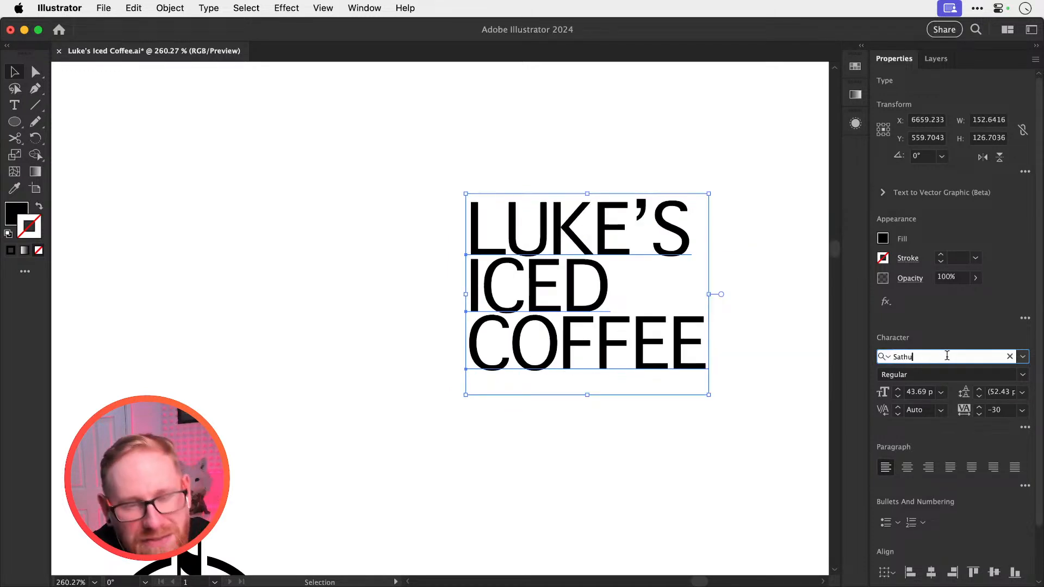
key("Down")
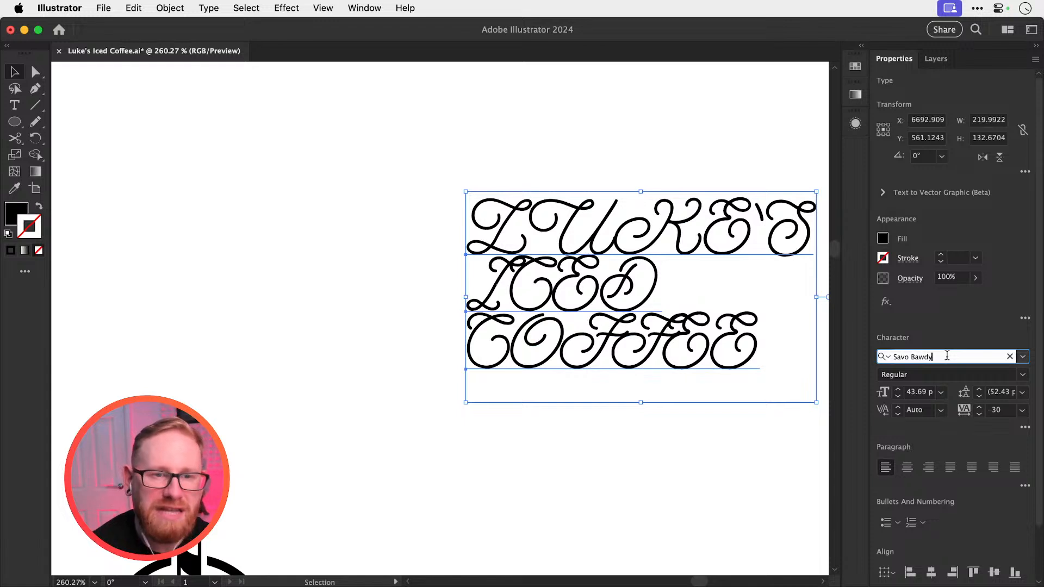
key("Down")
key("Down")
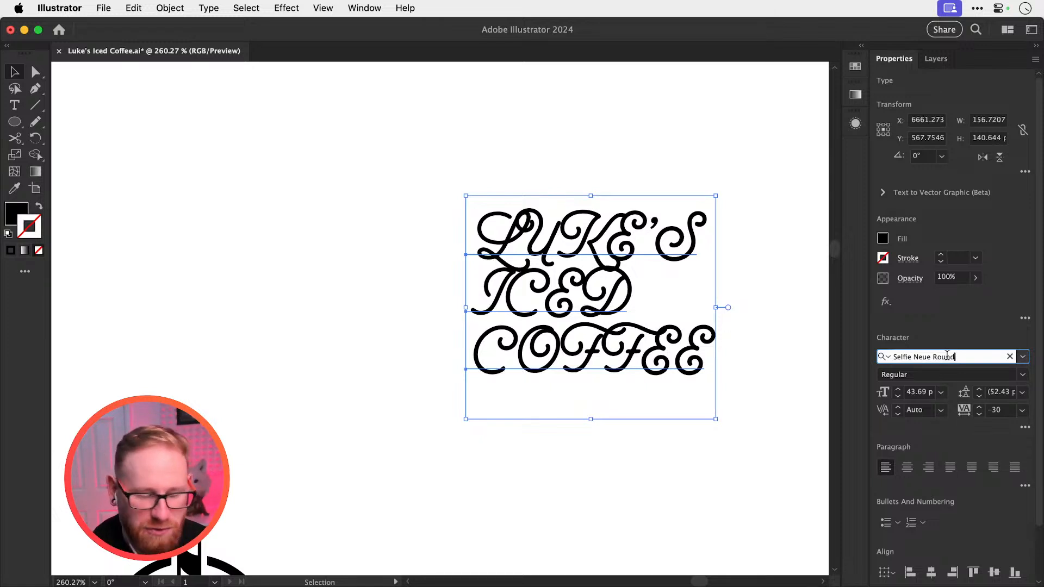
key("Down")
key("Down")
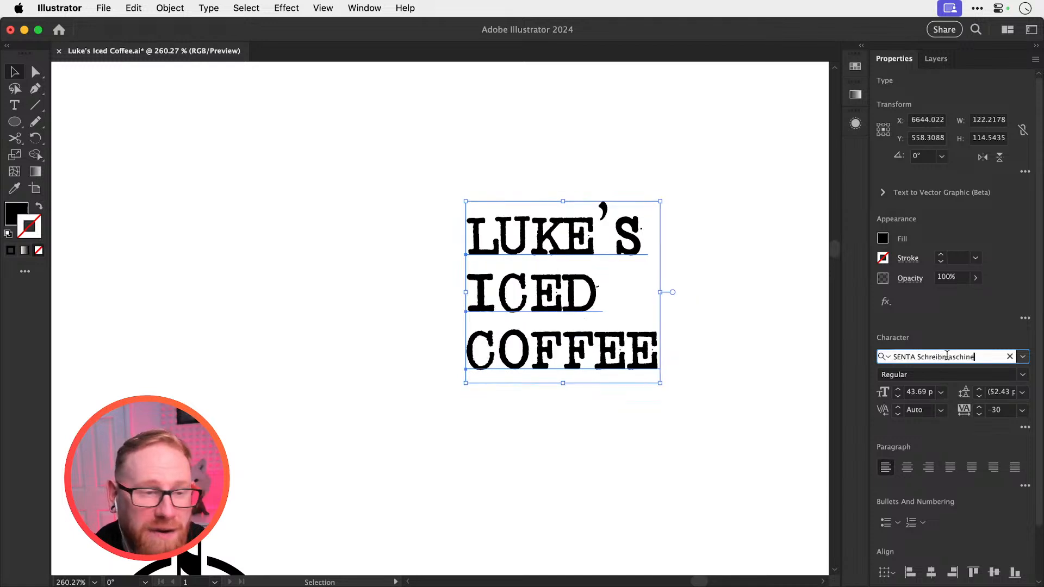
key("Up")
key("Down")
key("Down")
key("Down")
key("Down")
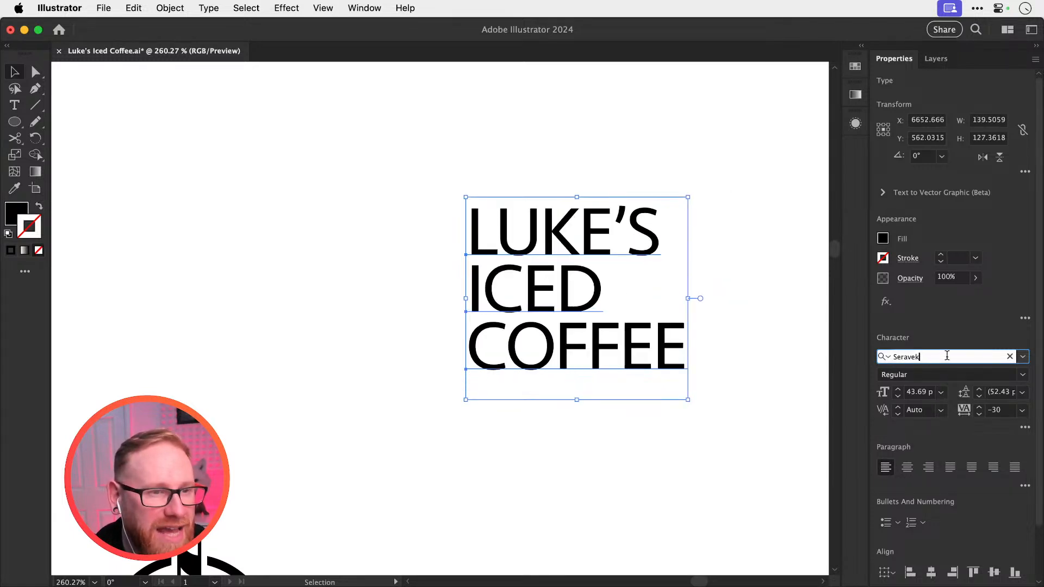
key("Down")
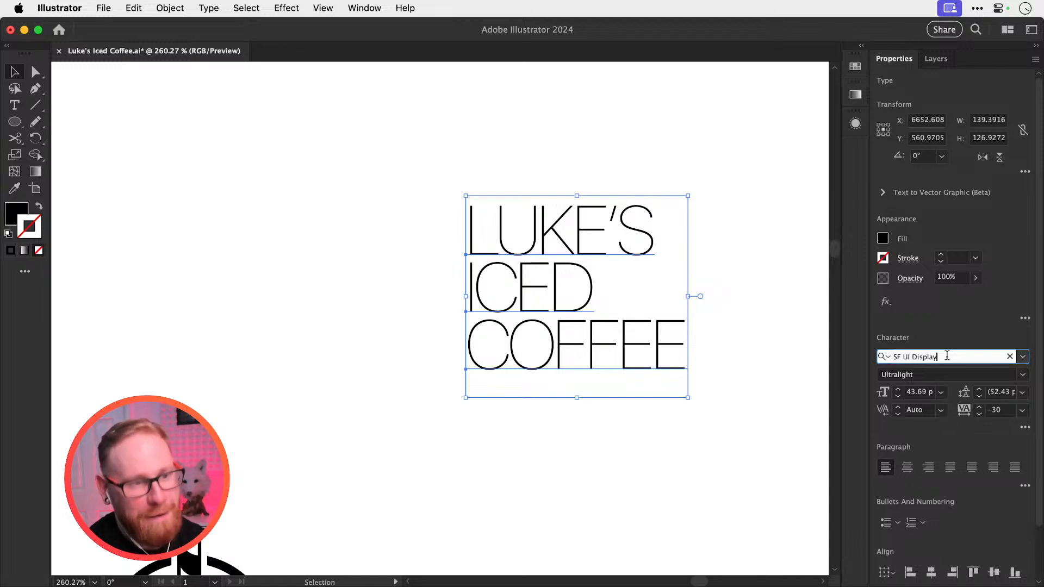
key("Down")
key("Down")
key("Down")
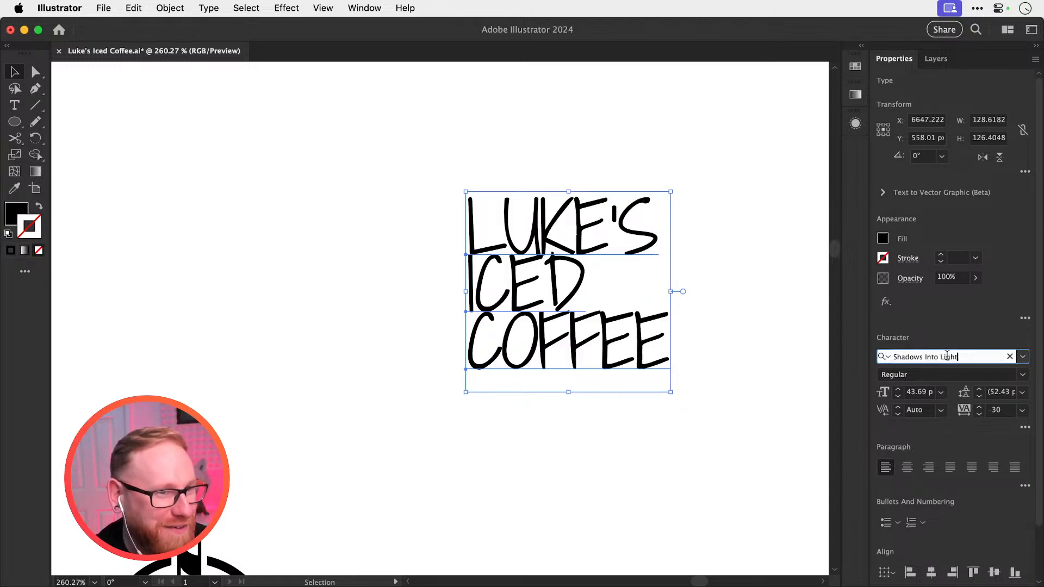
key("Down")
key("Down")
key("Down")
key("Down")
key("Down")
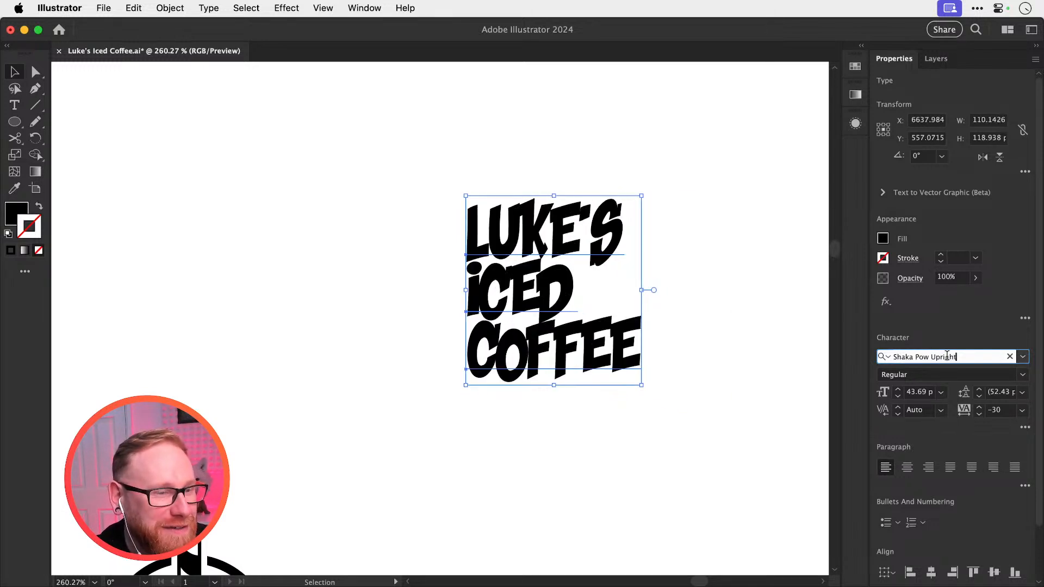
key("Down")
key("Down")
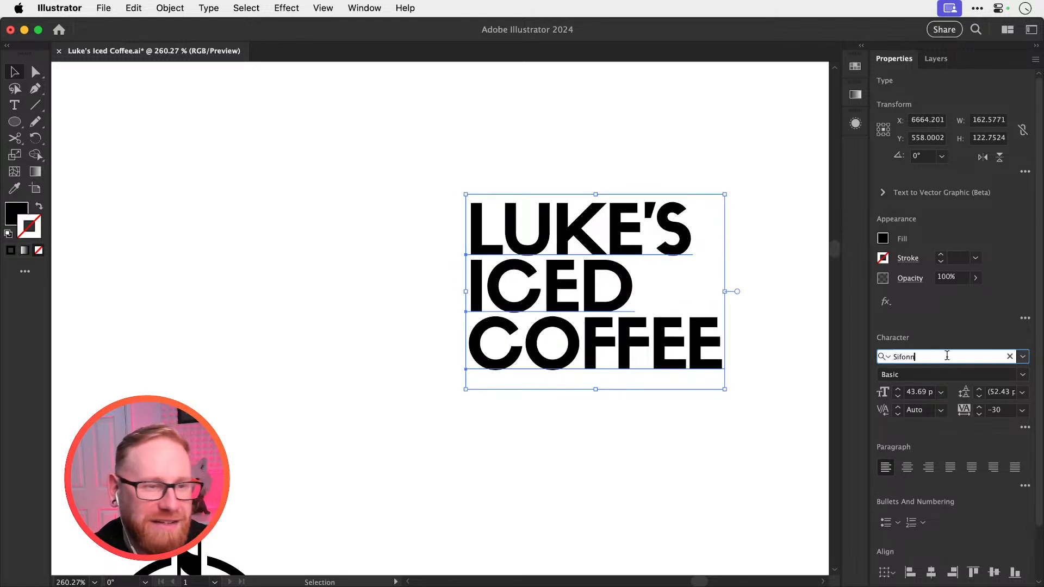
key("Down")
key("Down")
key("Down")
key("Down")
key("Down")
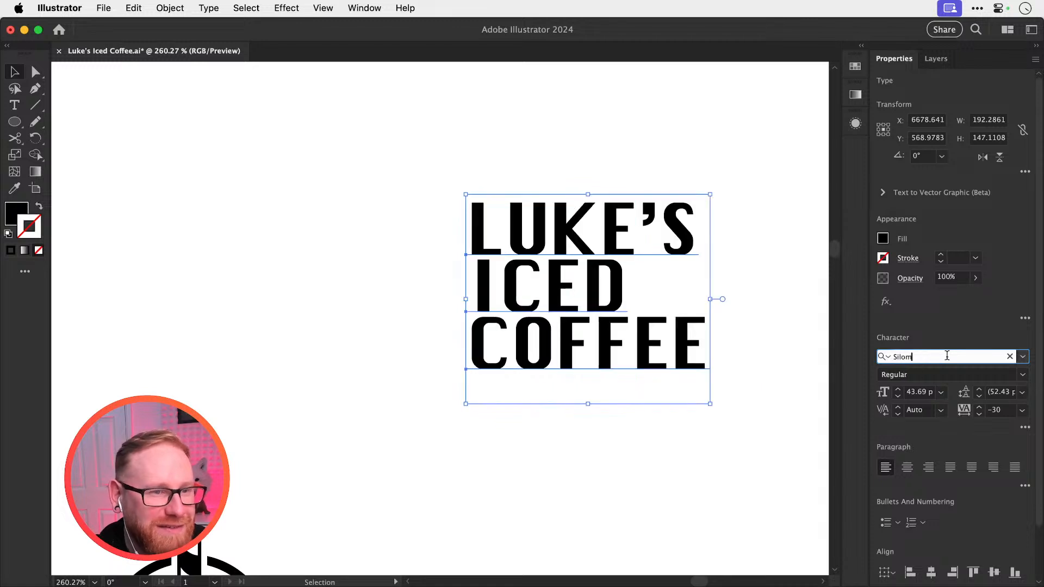
key("Up")
key("Down")
key("Down")
key("Down")
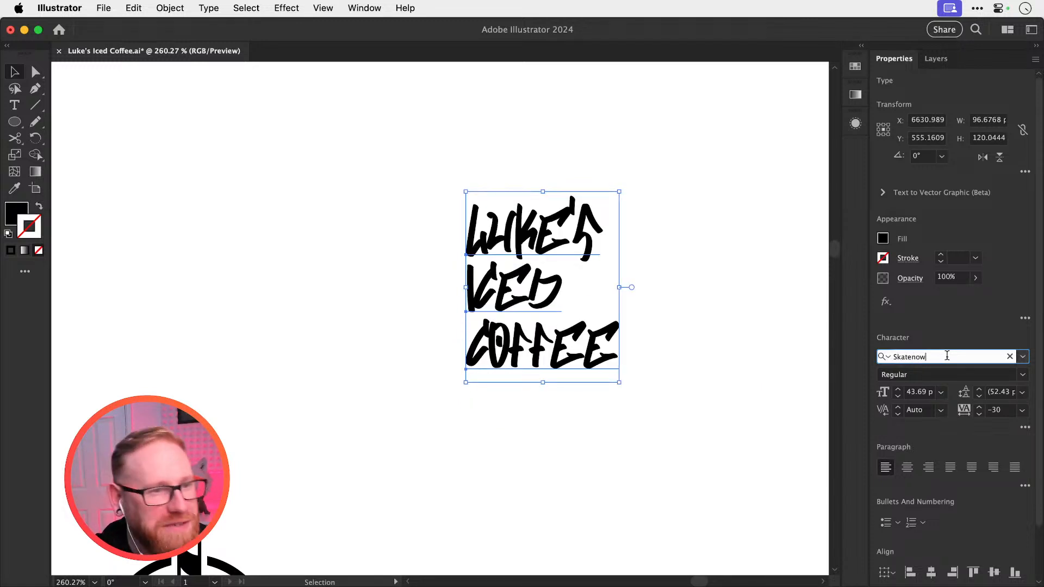
key("Down")
key("Down")
key("Down")
key("Down")
key("Down")
key("Down")
key("Down")
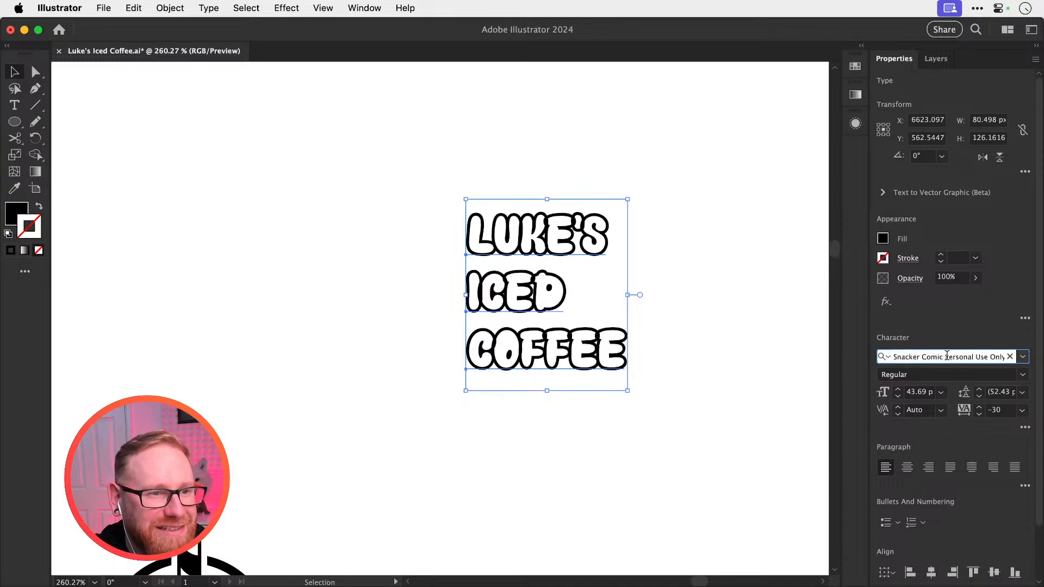
key("Down")
key("Down")
key("Down")
key("Down")
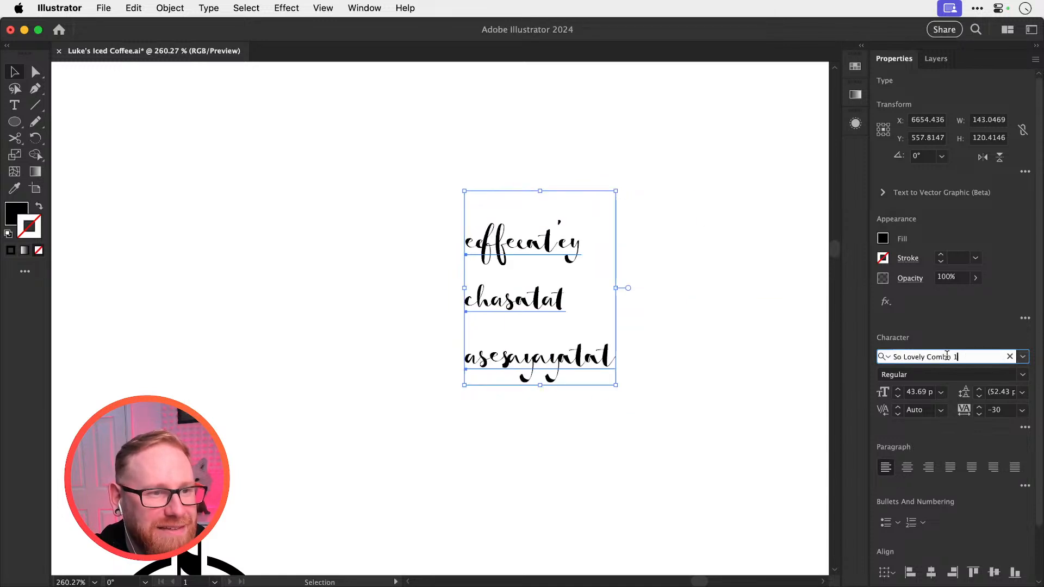
key("Down")
key("Down")
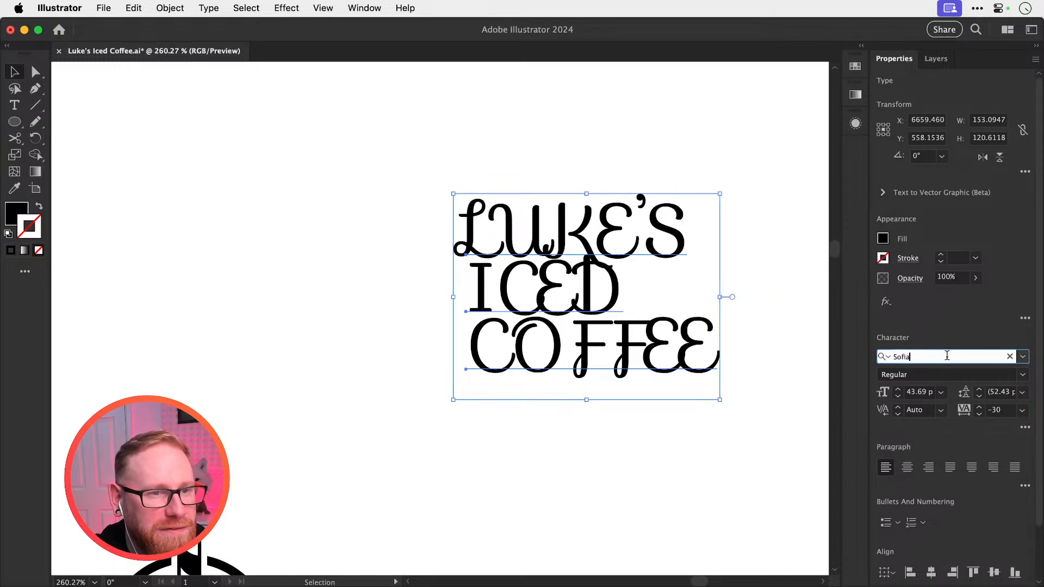
key("Up")
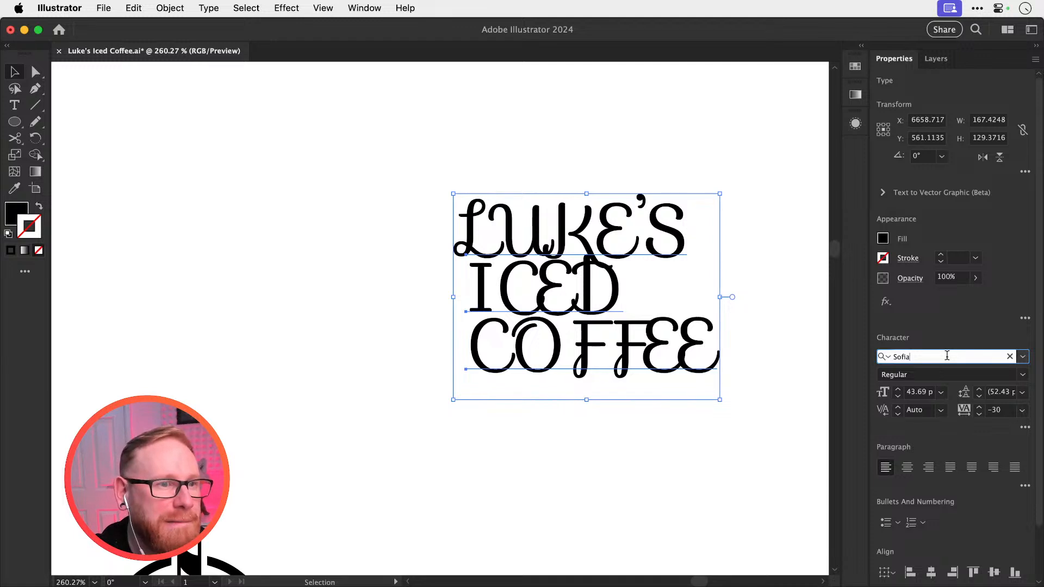
key("Down")
key("Down")
key("Down")
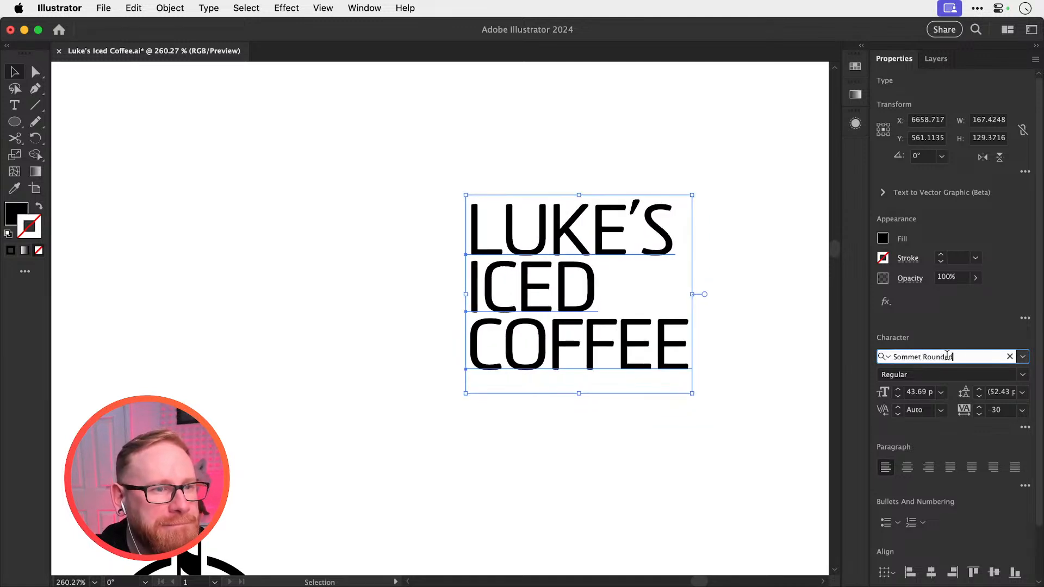
key("Down")
key("Down")
key("Down")
key("Down")
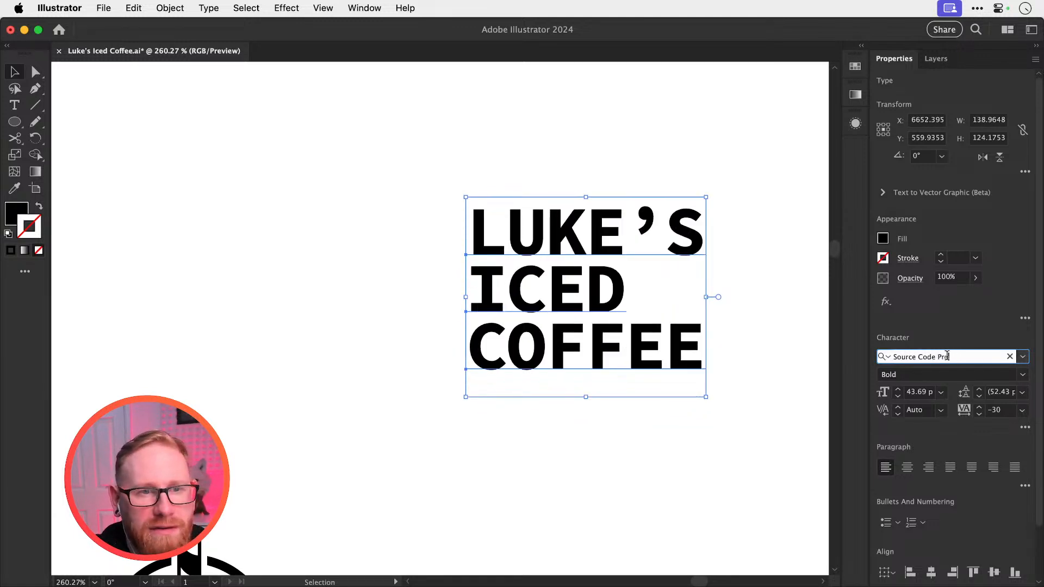
Try the next fonts in the list on the LUKE'S ICED COFFEE text, up to STIXGeneral
key("Down")
key("Down")
key("Down")
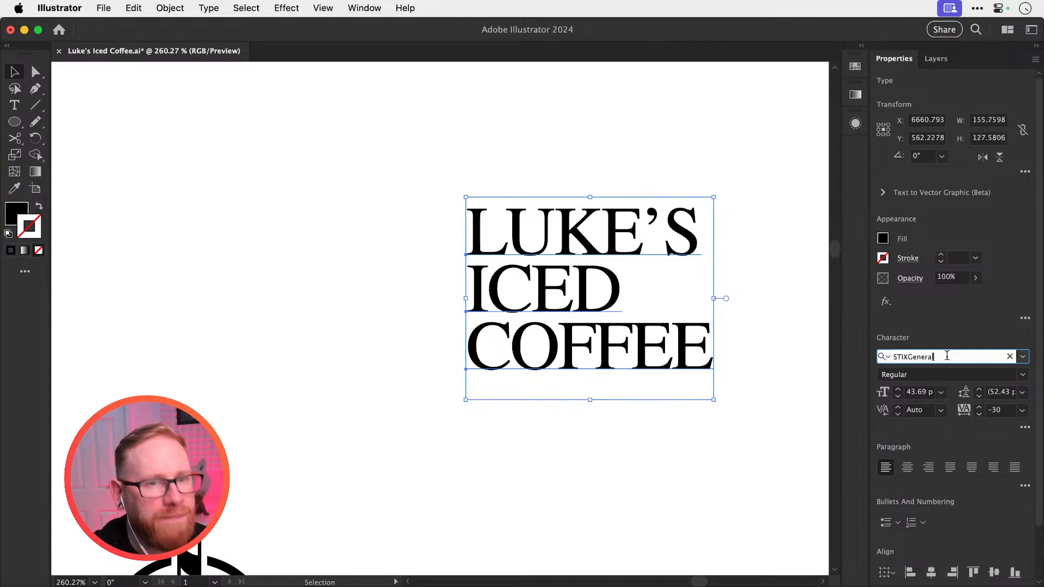
Set the LUKE'S ICED COFFEE text to Acumin Variable Concept, near the start of the font list
left_click(1022, 356)
scroll(943, 459, "up", 15)
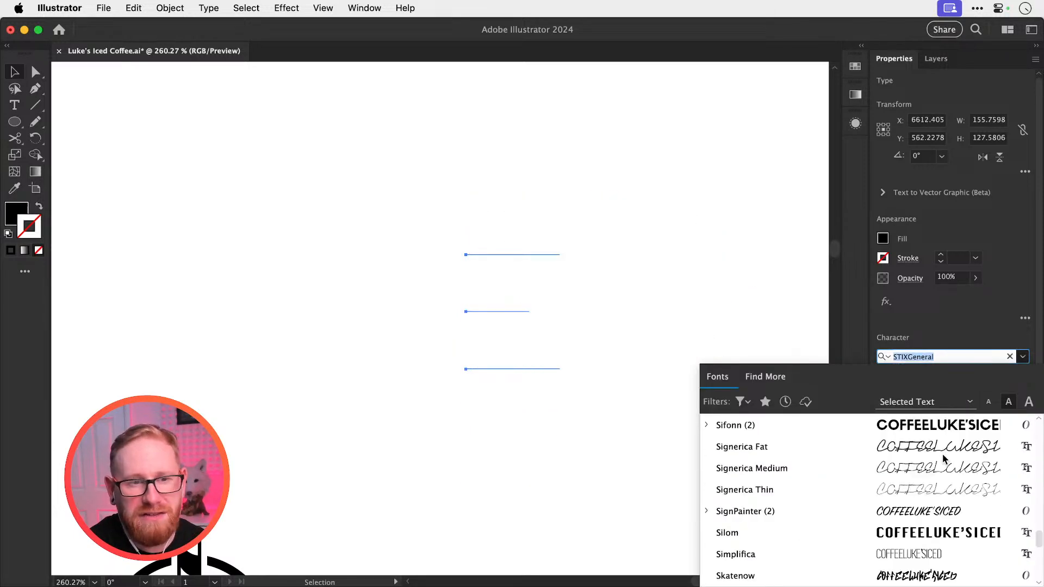
scroll(943, 460, "up", 20)
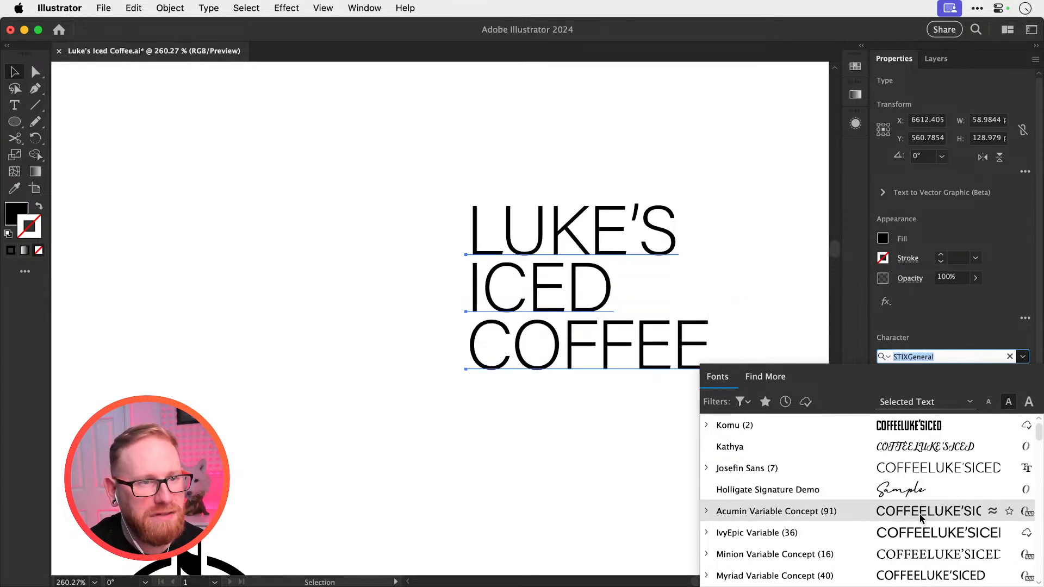
left_click(816, 511)
left_click(955, 358)
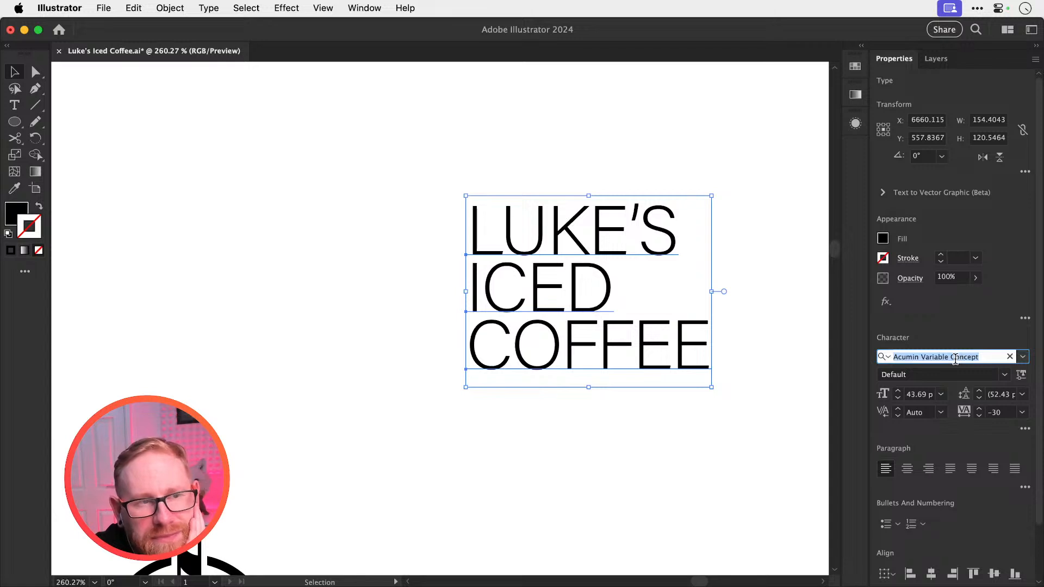
Try the variable fonts on the LUKE'S ICED COFFEE text, including Nickel Gothic Variable and Red Hat Display, ending with STIX Two Text
key("Down")
key("Down")
key("Down")
key("Down")
key("Down")
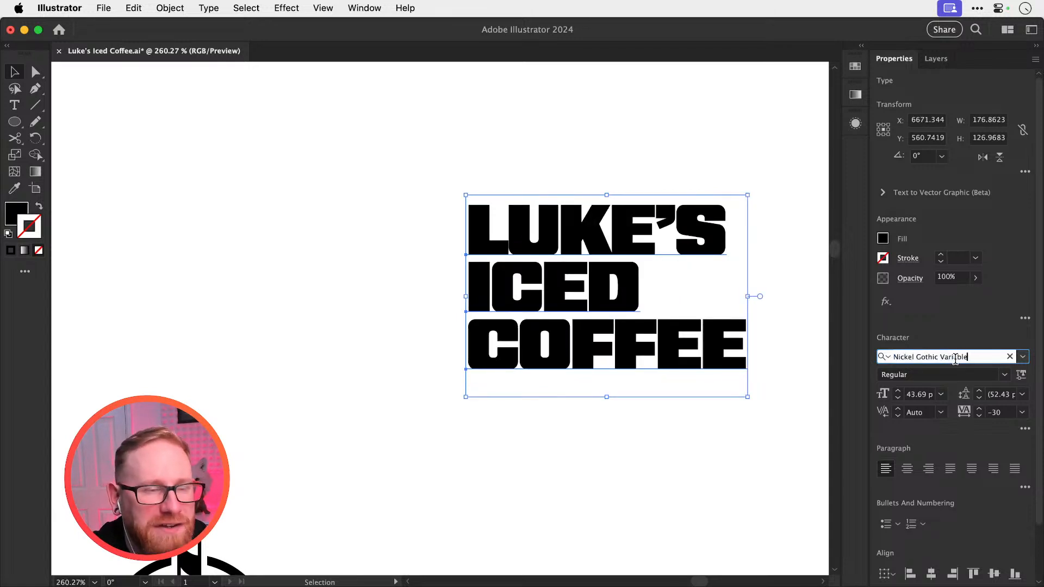
key("Down")
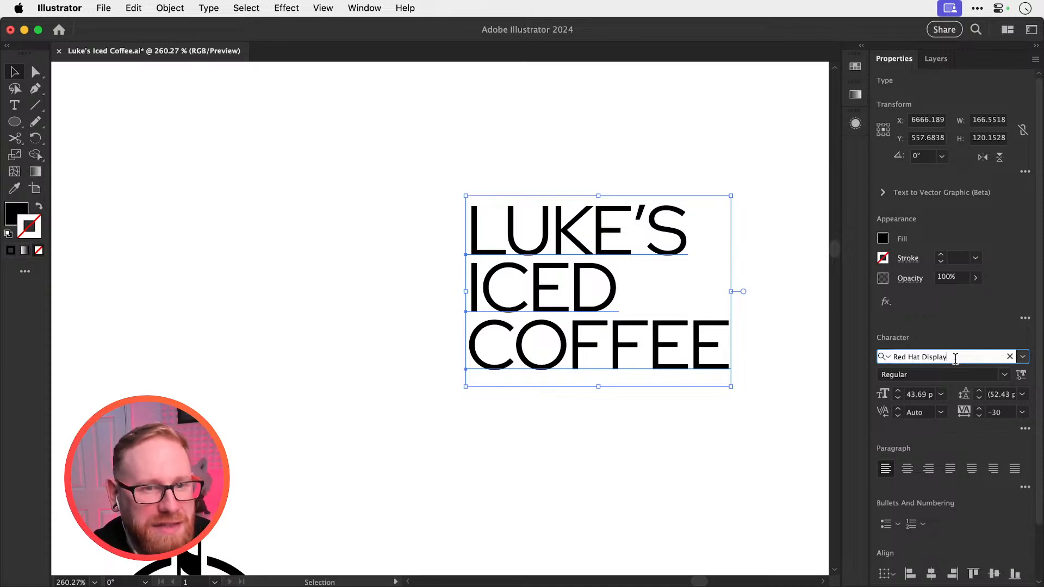
key("Down")
key("Down")
key("Down")
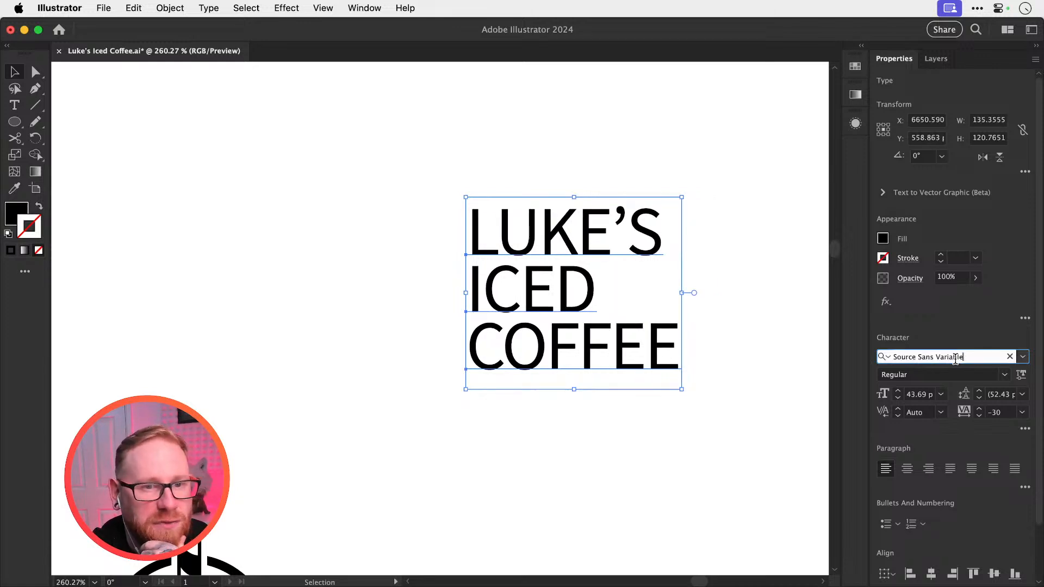
key("Down")
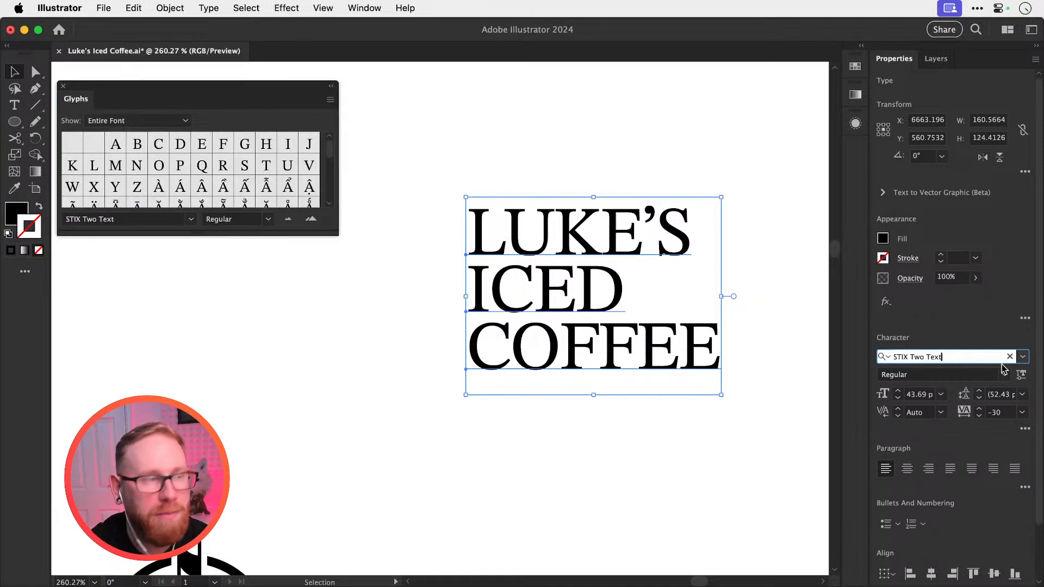
left_click(63, 87)
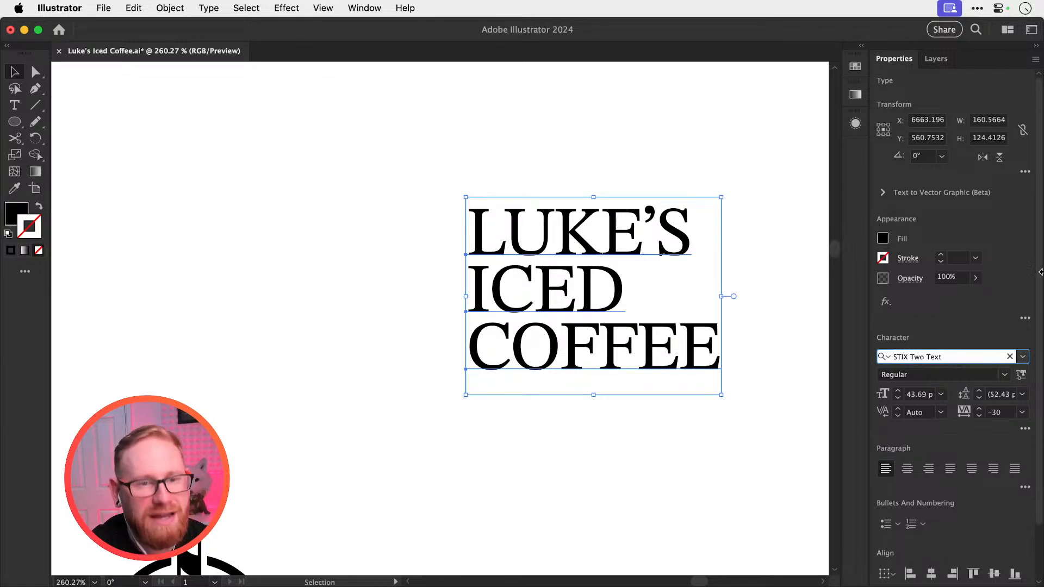
Change the LUKE'S ICED COFFEE text to the decorative script font Angelonia
left_click(1023, 357)
scroll(942, 474, "down", 20)
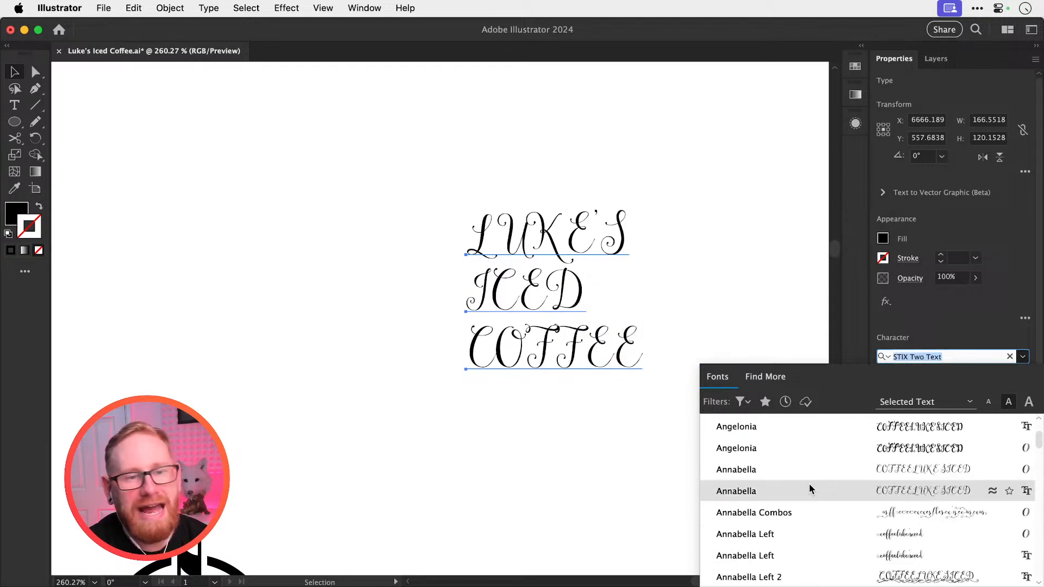
left_click(827, 455)
left_click(970, 359)
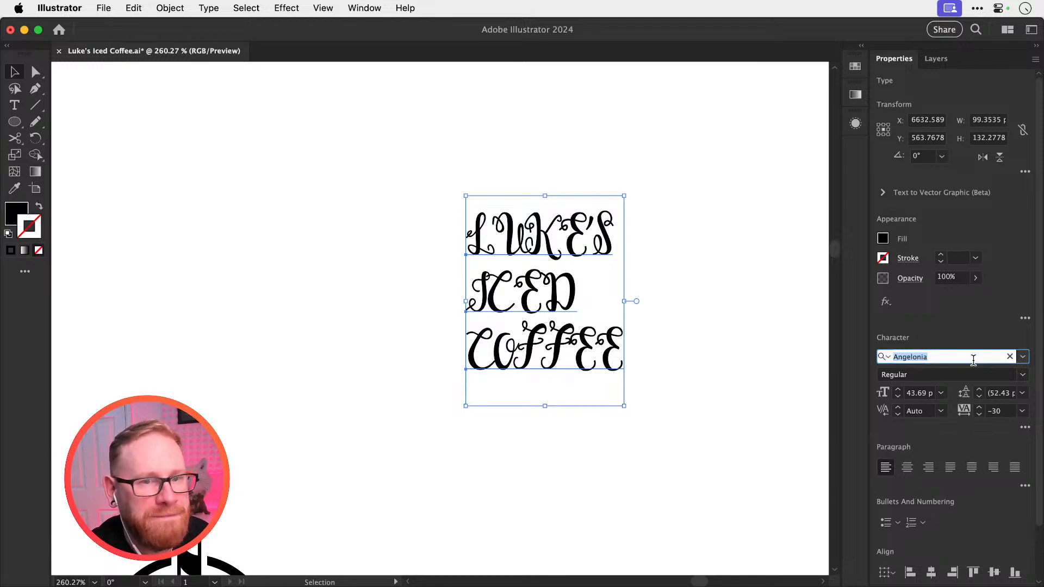
Try the following fonts on the LUKE'S ICED COFFEE text, including Annabella Left 3 and Another Danger, as far as Apple Chancery
key("Down")
key("Down")
key("Down")
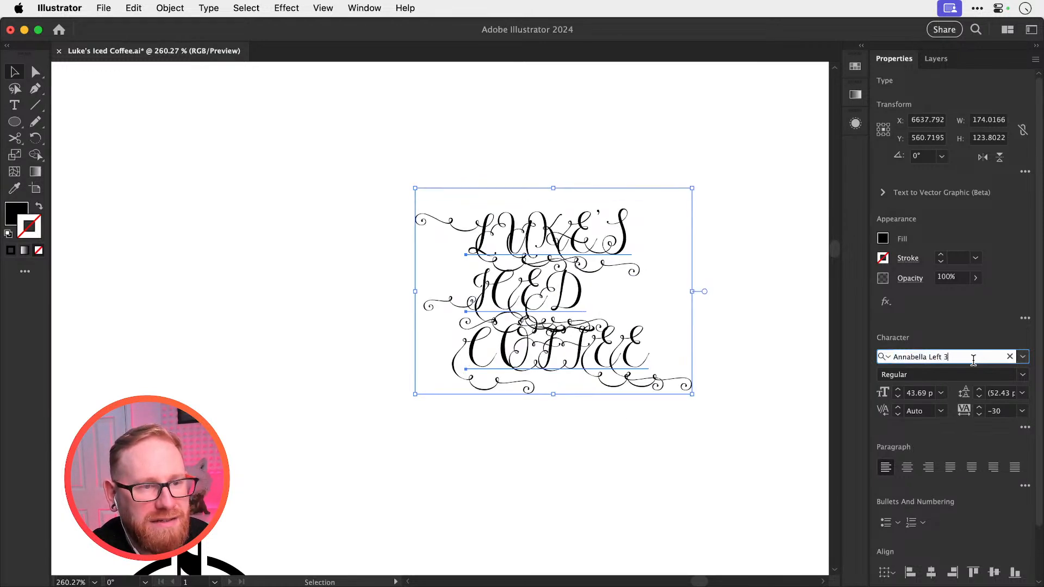
key("Down")
key("Down")
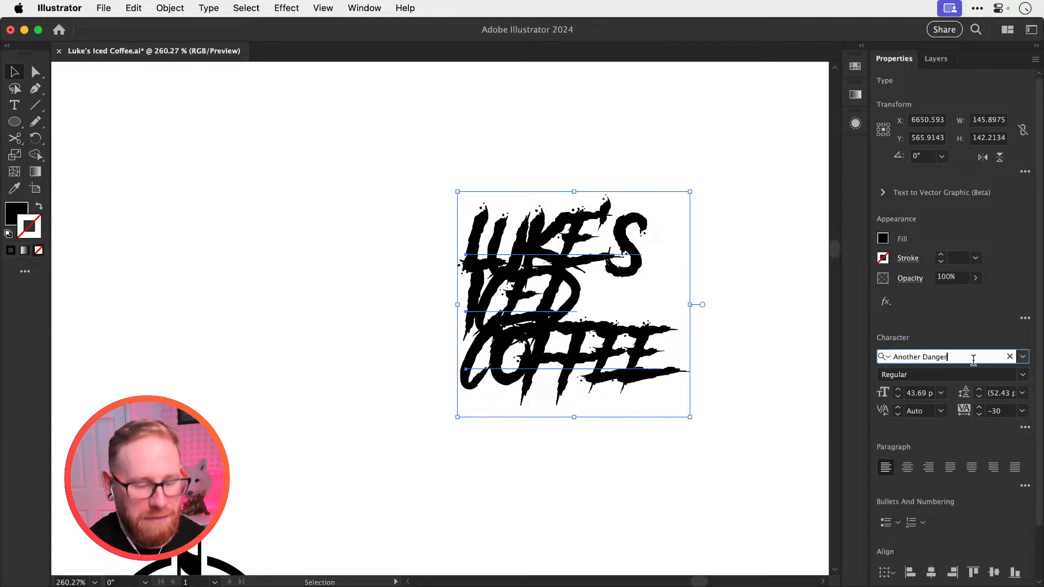
key("Down")
key("Down")
key("Down")
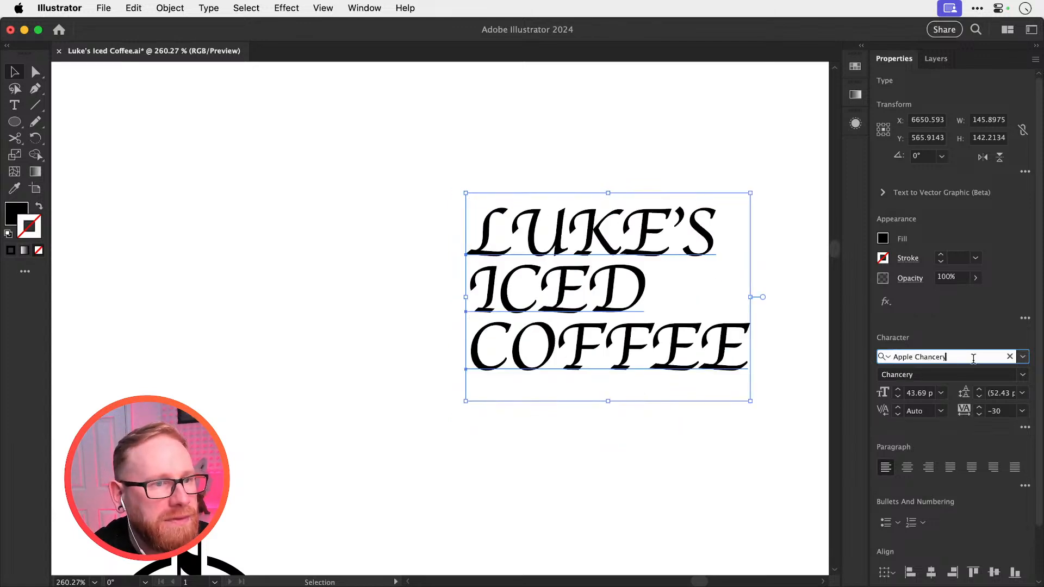
Compare further fonts on the LUKE'S ICED COFFEE text, including Arabellia Signature and Archivo Black Regular, ending with Arial Bold
key("Up")
key("Down")
key("Down")
key("Down")
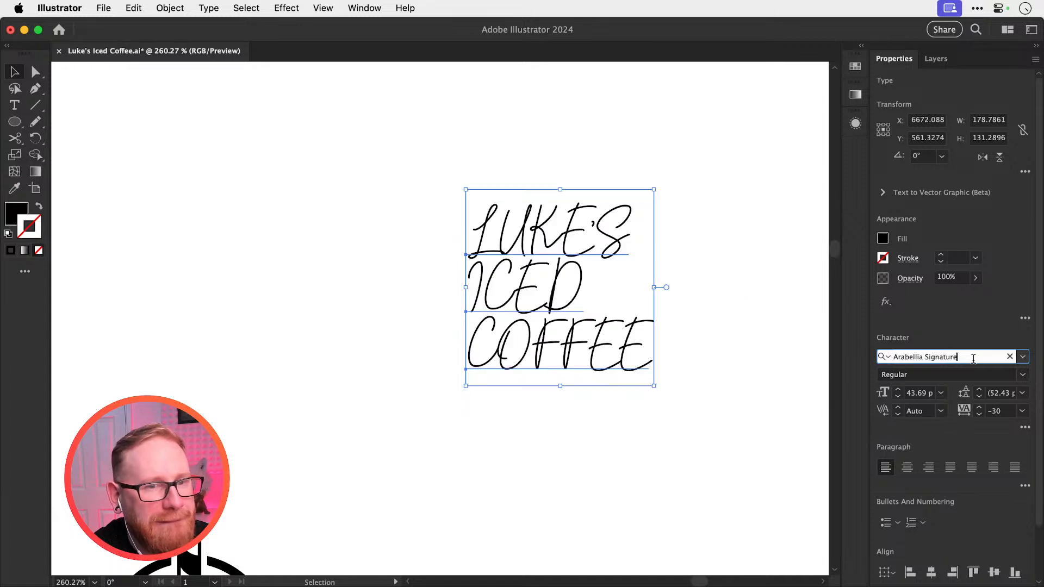
key("Down")
key("Down")
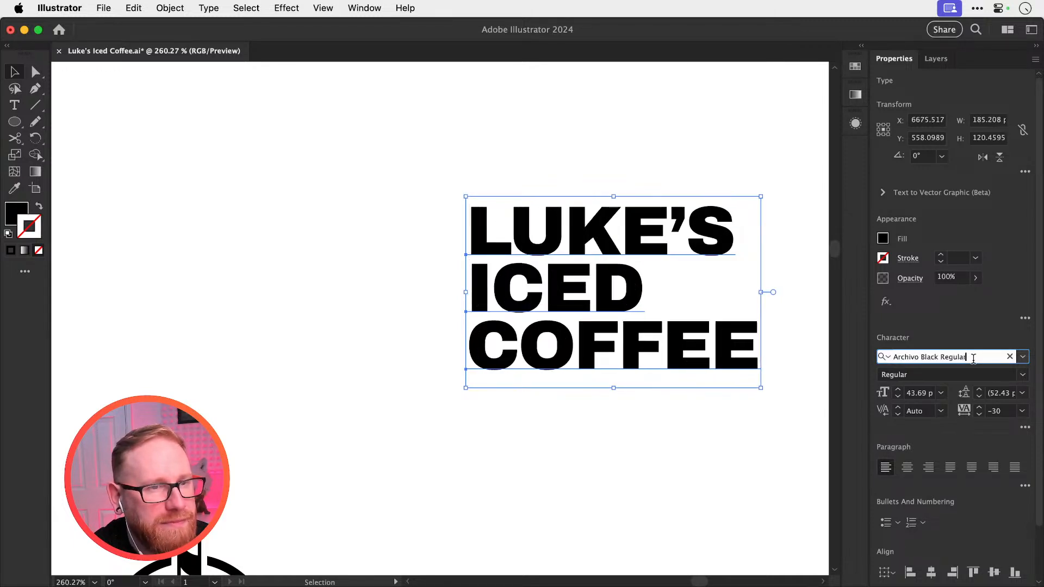
key("Up")
key("Up")
key("Up")
key("Down")
key("Down")
key("Down")
key("Down")
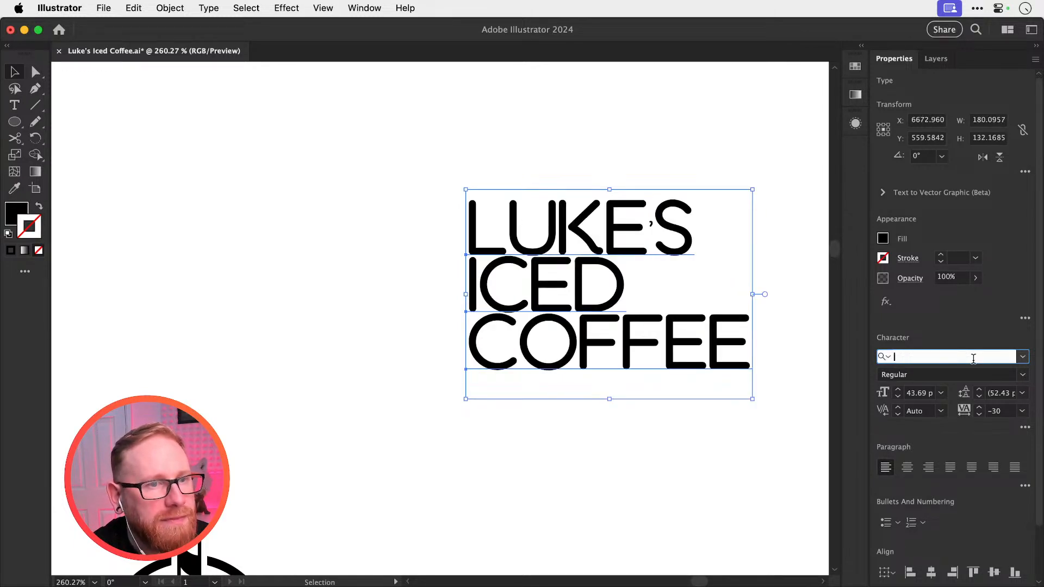
key("Down")
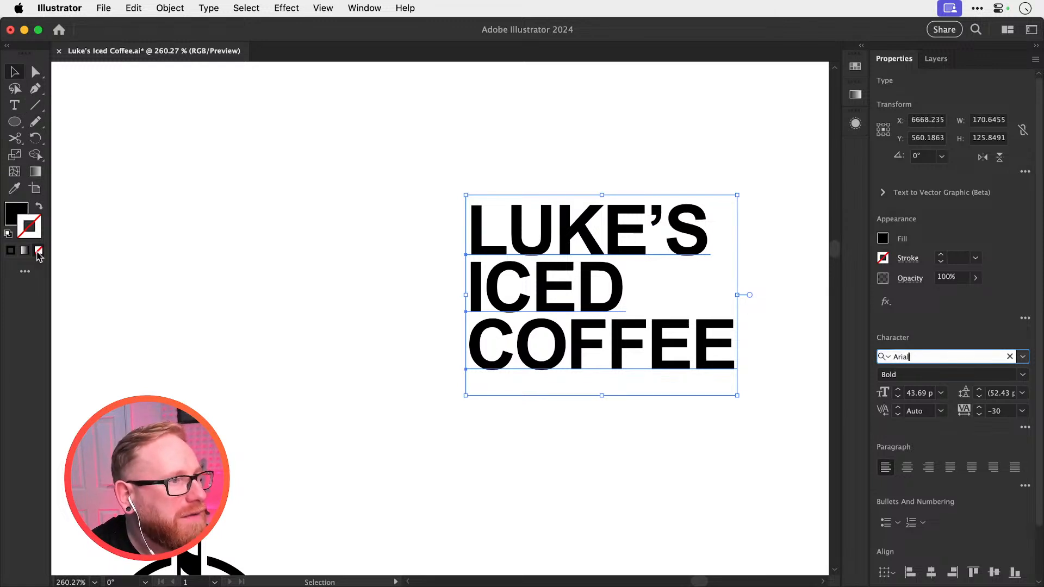
left_click(25, 271)
left_click(221, 46)
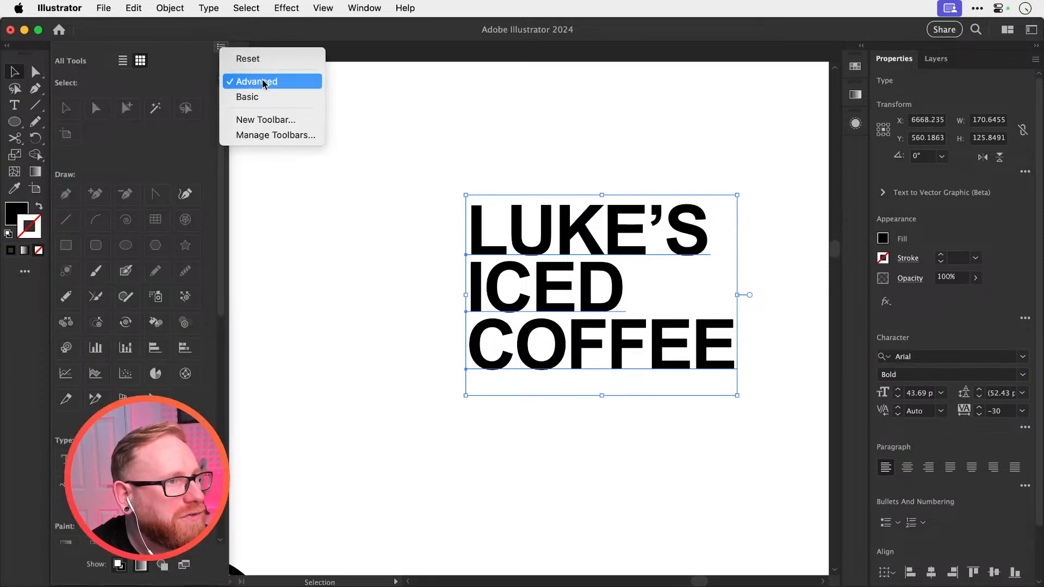
left_click(14, 74)
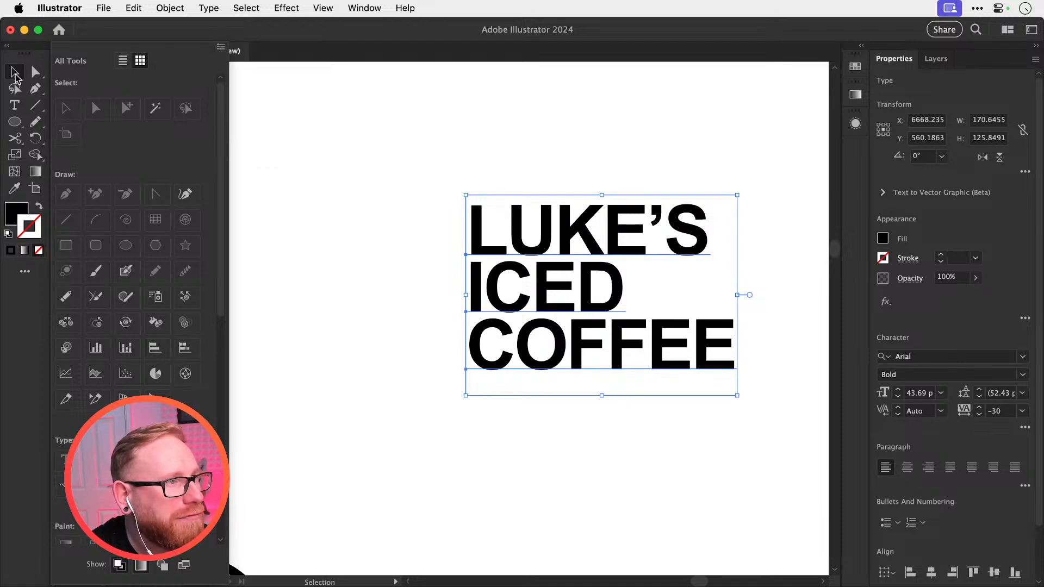
left_click(247, 217)
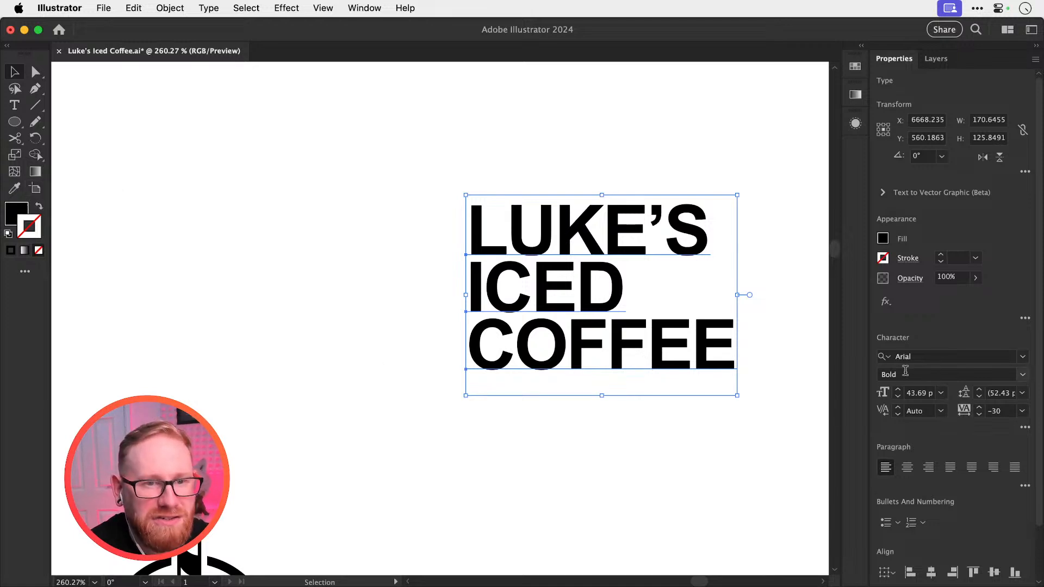
Try fonts on the LUKE'S ICED COFFEE text from Armada through Arpona to Asectica Simple Demo
left_click(960, 358)
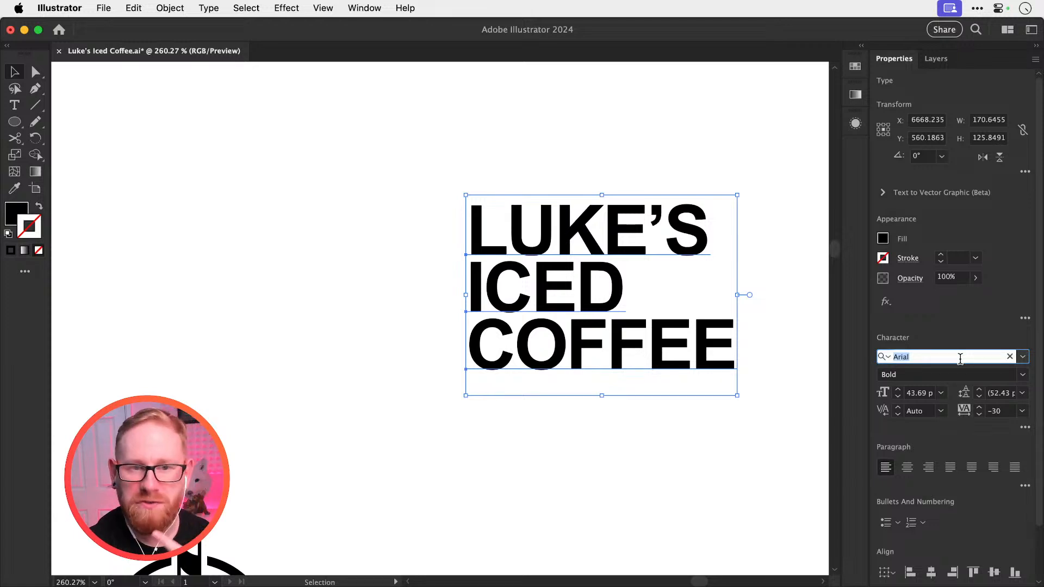
type("Armada")
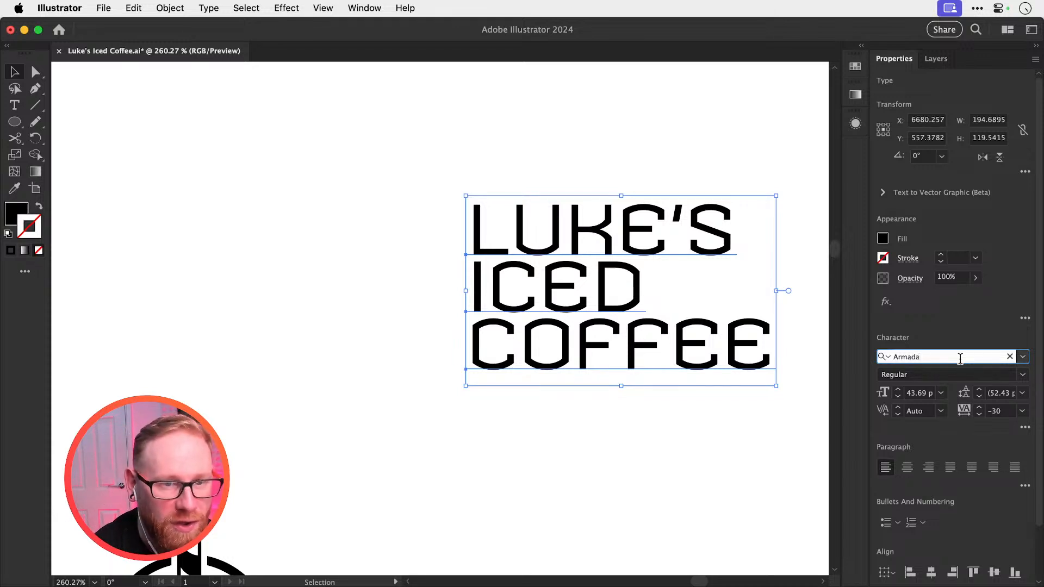
key("Down")
key("Down")
key("Down")
key("Down")
key("Down")
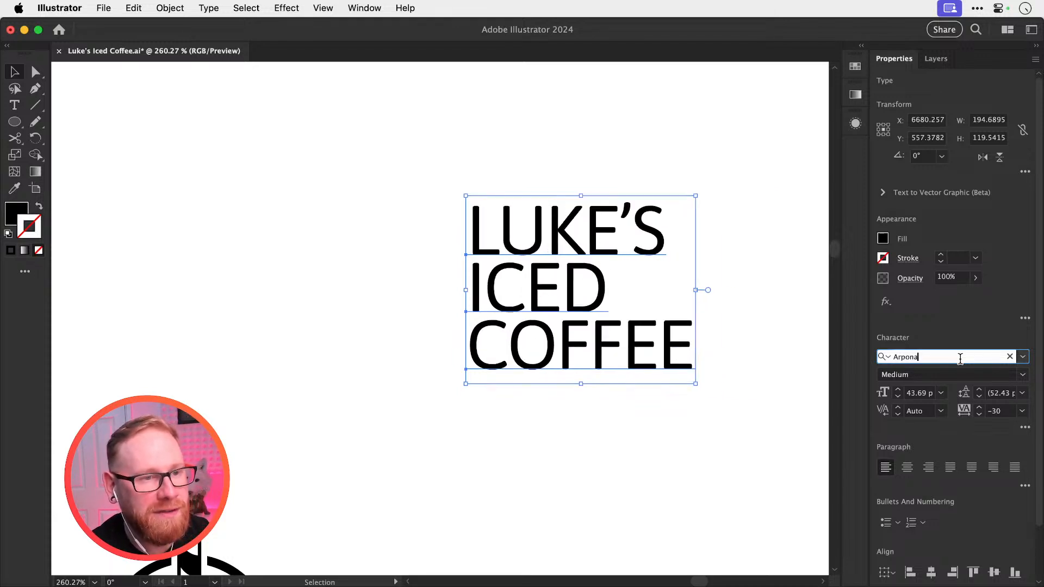
key("Down")
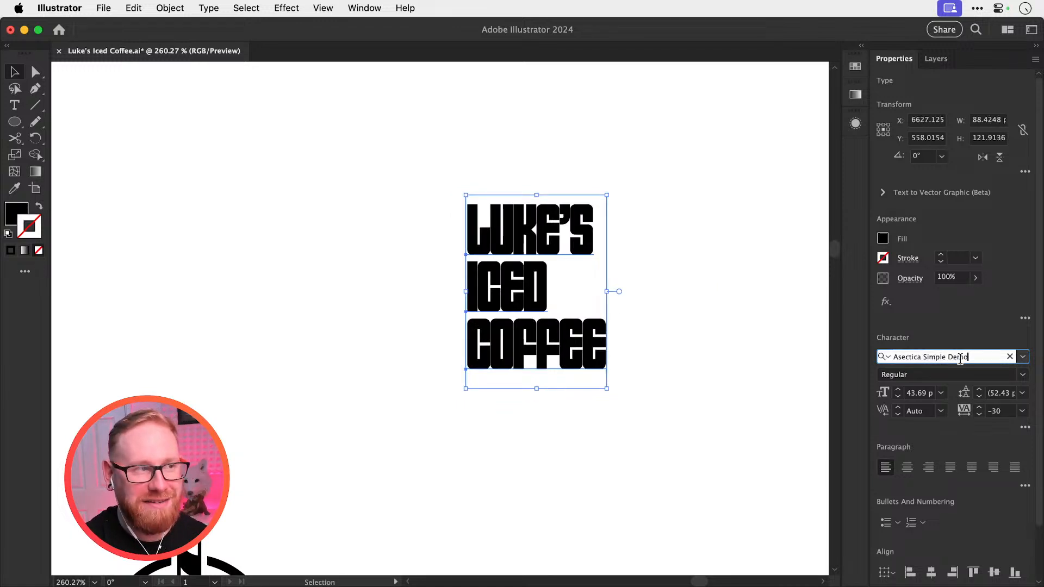
Try the next fonts on the LUKE'S ICED COFFEE text, through ITC Avant Garde Gothic Pro Bold to Awesome
key("Down")
key("Down")
key("Down")
key("Down")
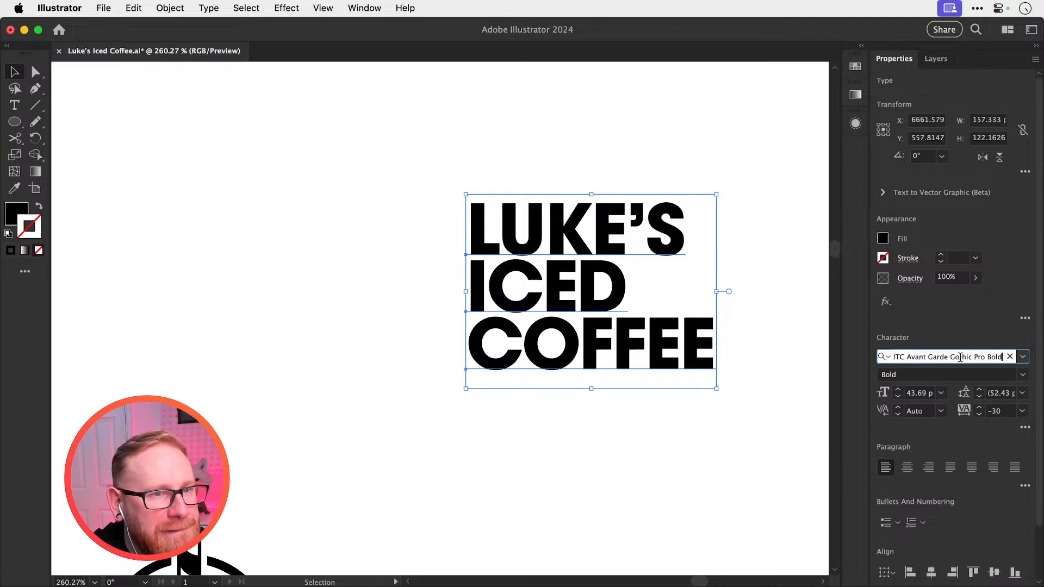
key("Down")
key("Down")
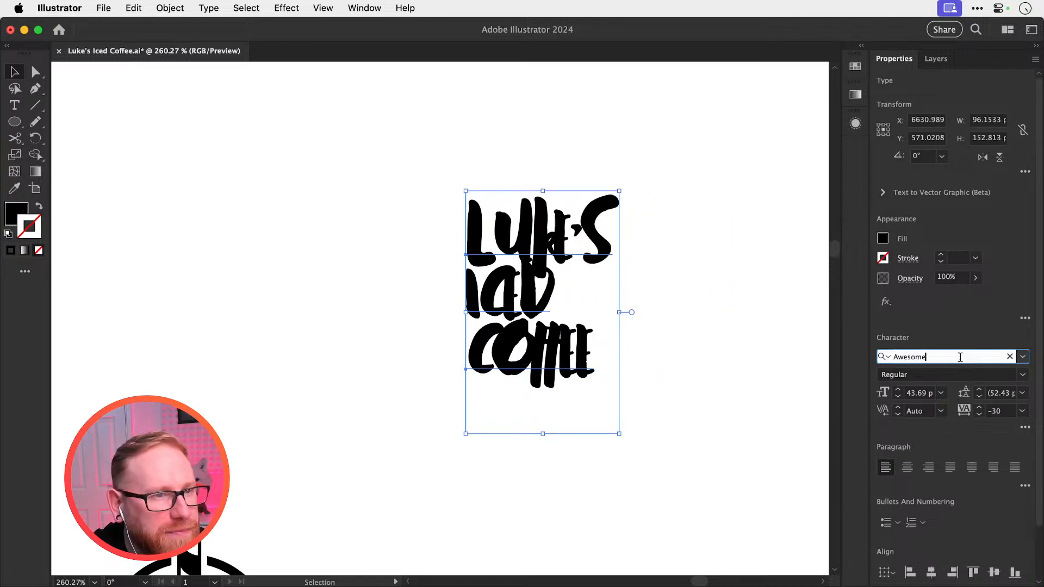
Go back through the font list and set the LUKE'S ICED COFFEE text to ITC Avant Garde Gothic LT Bold
key("Up")
key("Up")
key("Up")
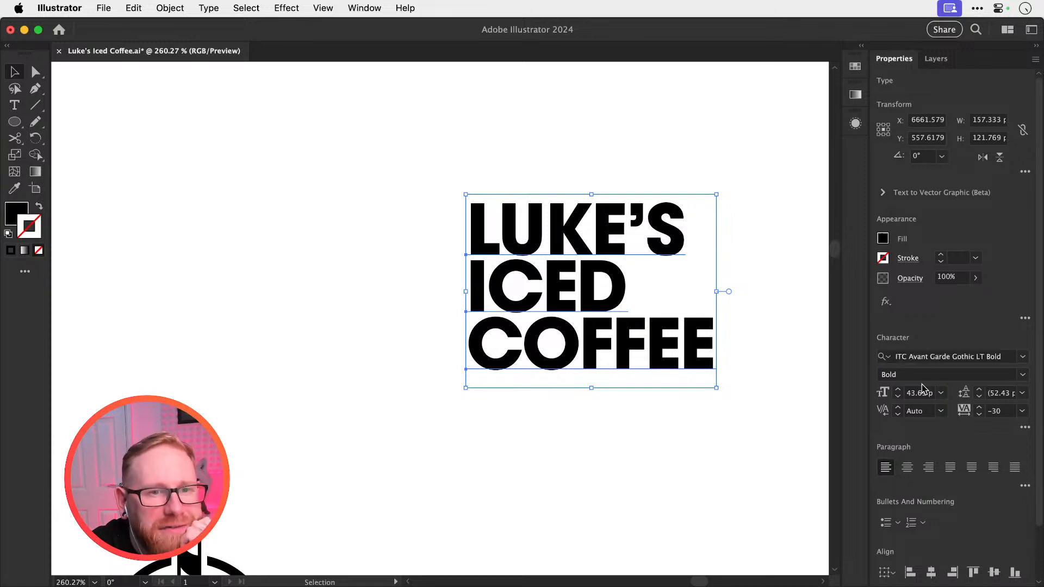
Try Avenir Next and its neighbouring fonts on the LUKE'S ICED COFFEE text
left_click(972, 370)
left_click(973, 357)
type("Awesome")
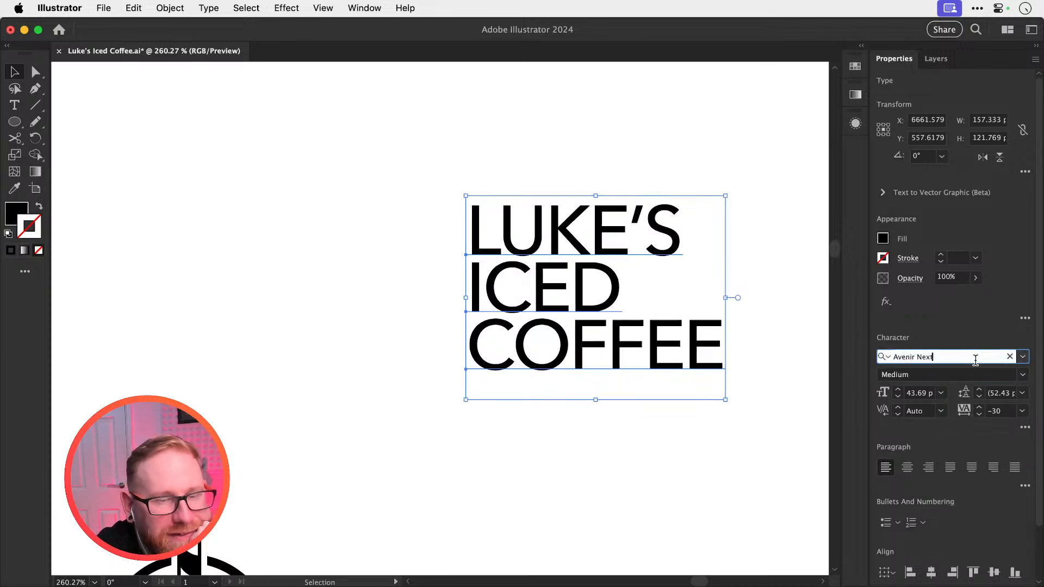
key("Up")
key("Up")
key("Up")
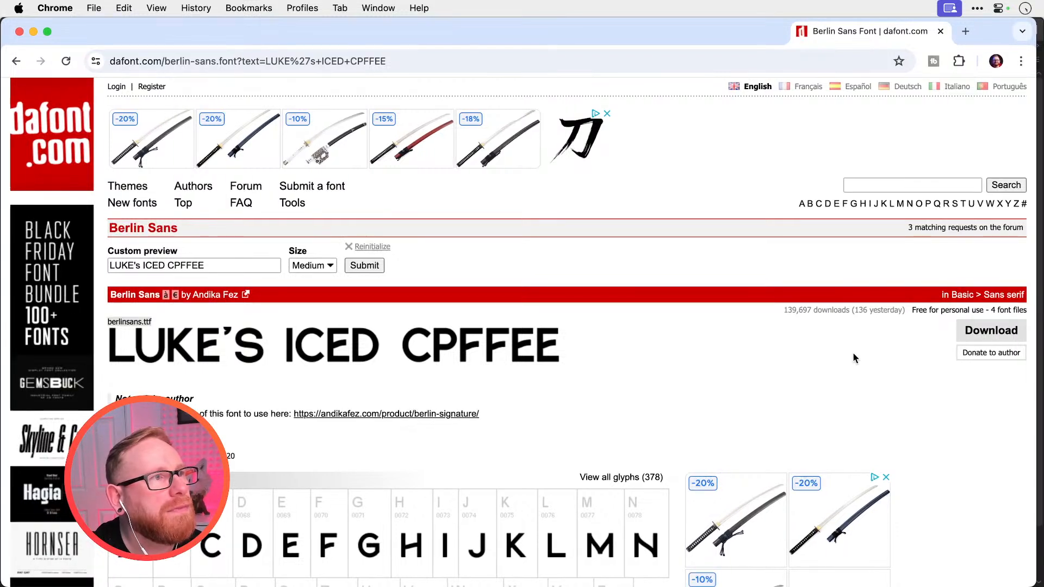
On dafont's Berlin Sans page in Chrome, correct the custom preview text to LUKE'S ICED COFFEE
left_click(176, 265)
key("BackSpace")
type("O")
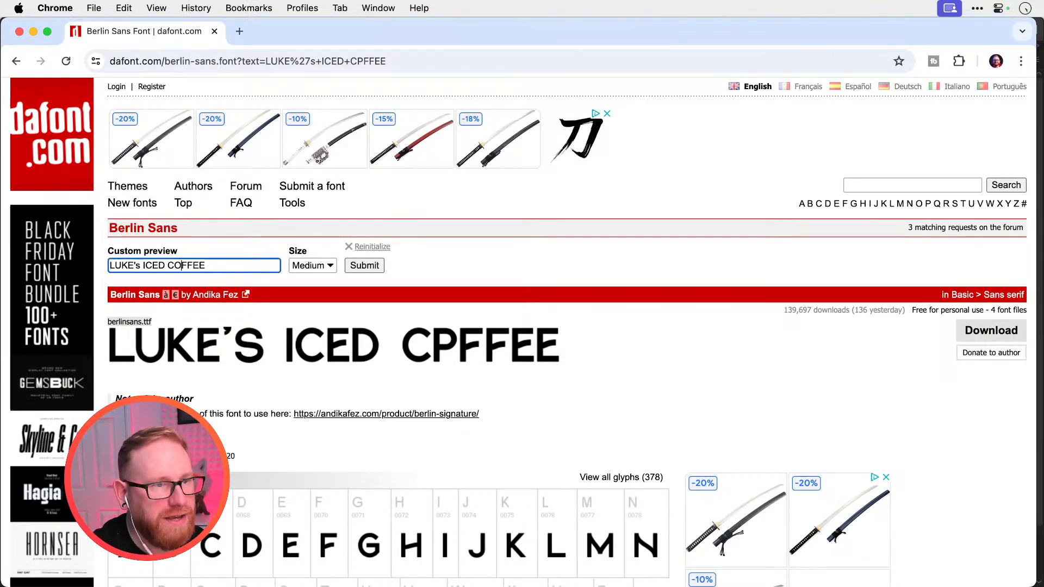
key("Left")
key("Left")
key("Left")
key("Left")
key("Left")
key("Left")
key("Left")
key("Left")
key("BackSpace")
type("S")
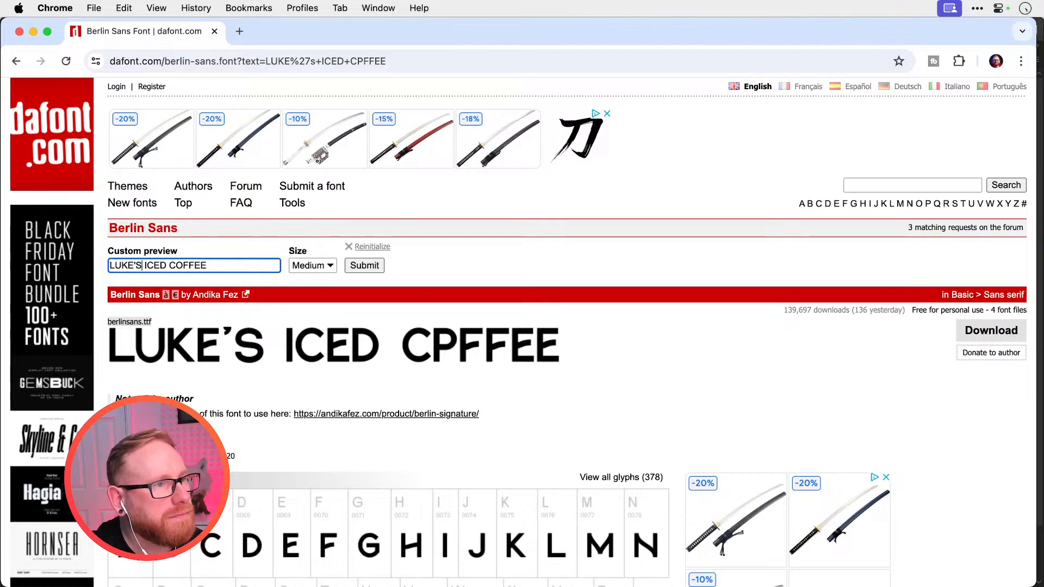
Refresh the Berlin Sans preview with the corrected text, view it at Large size and return it to Medium
left_click(718, 397)
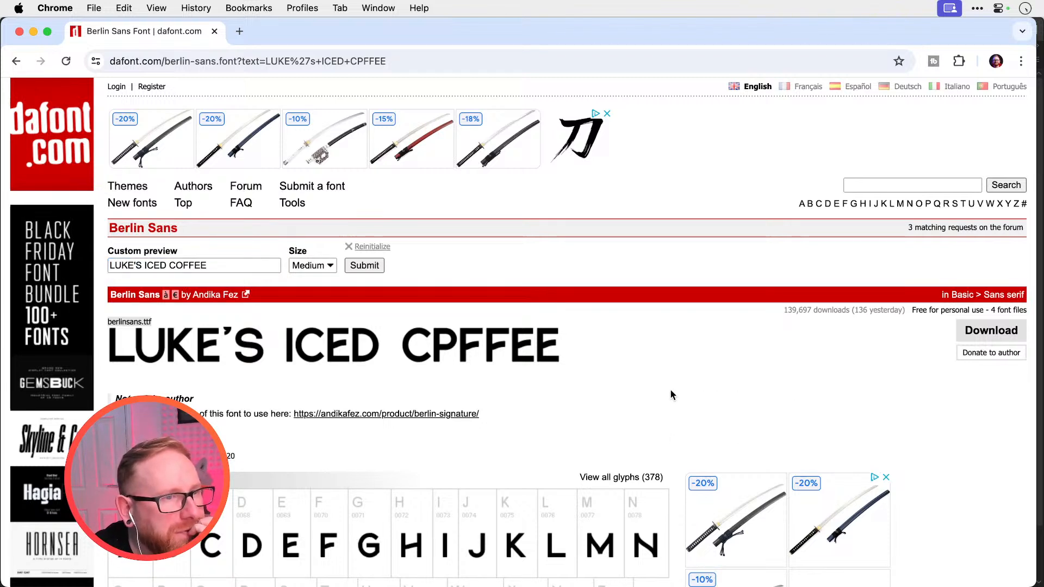
left_click(368, 267)
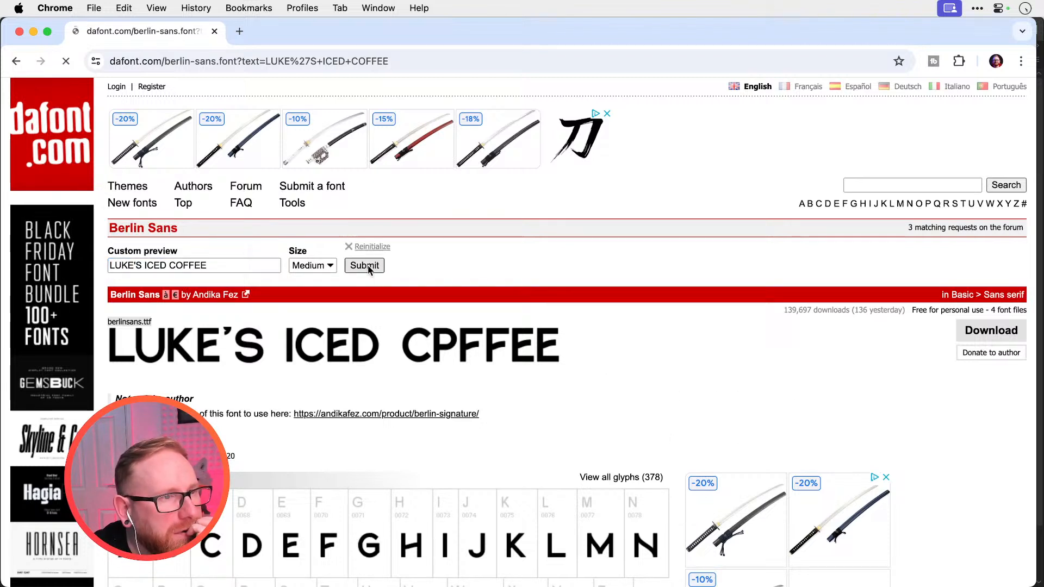
left_click(321, 265)
left_click(307, 282)
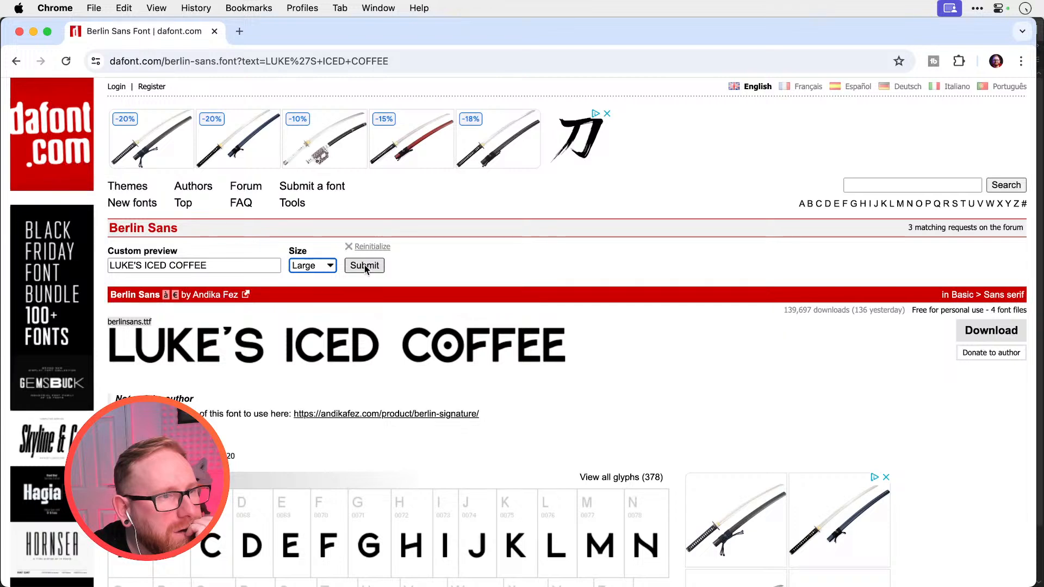
left_click(364, 266)
left_click(312, 266)
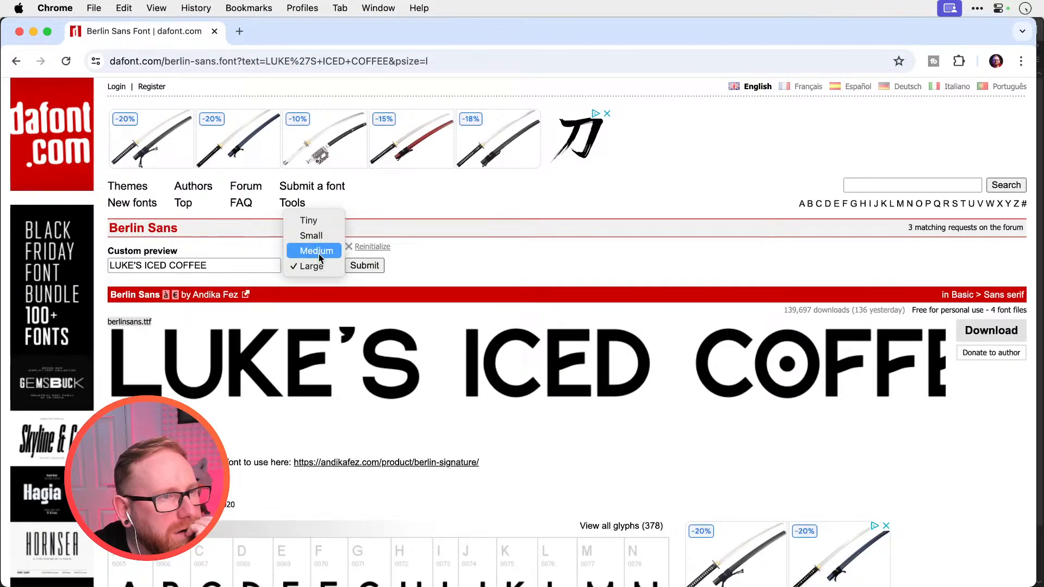
left_click(315, 248)
left_click(362, 267)
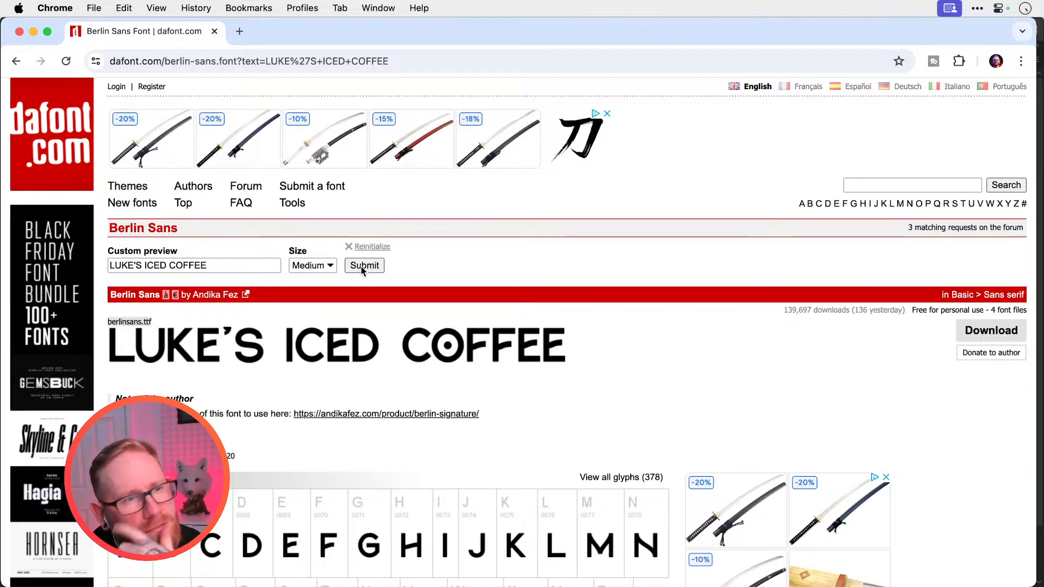
Download the Berlin Sans font, unpack berlin_sans.zip on the desktop and open the berlin_sans folder
left_click(1009, 333)
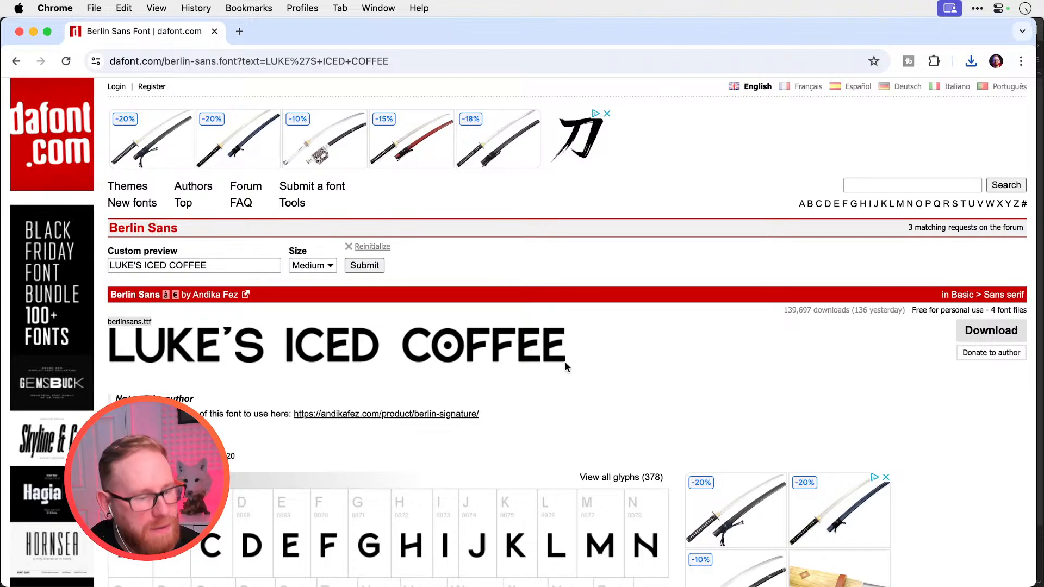
key("F11")
left_click_drag(993, 390, 994, 391)
key("F11")
key("F11")
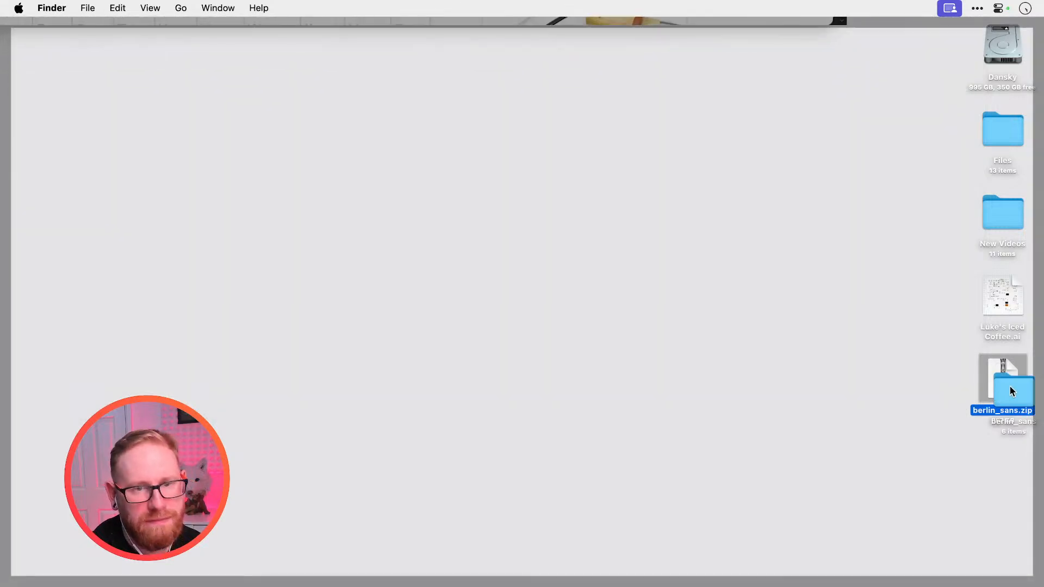
double_click(1009, 387)
Install berlinsans.ttf and berlinsignature.ttf through Font Book and close its window
left_click(582, 144)
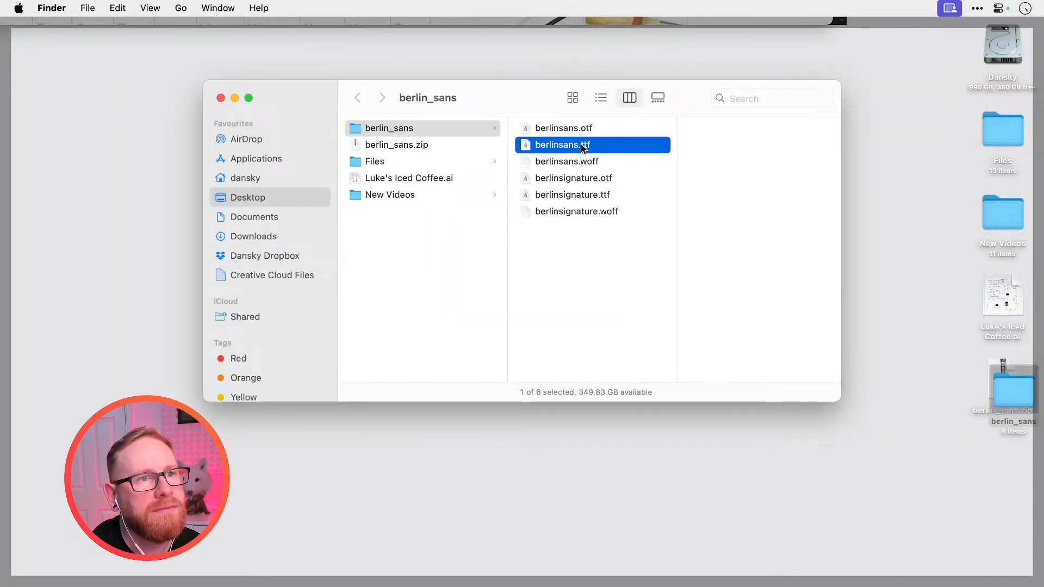
left_click(589, 193, "super")
right_click(589, 192)
left_click(614, 215)
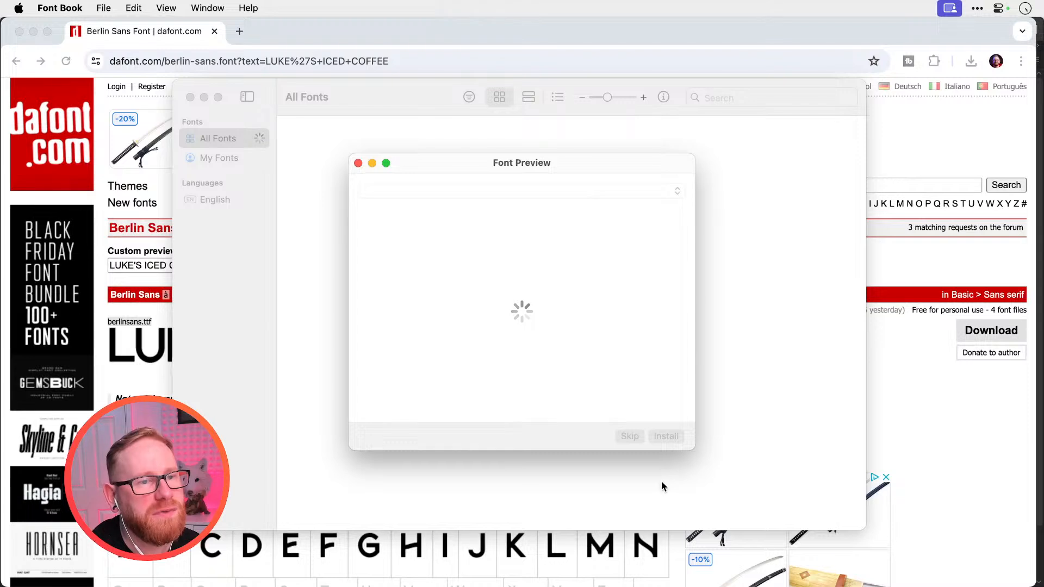
left_click(666, 435)
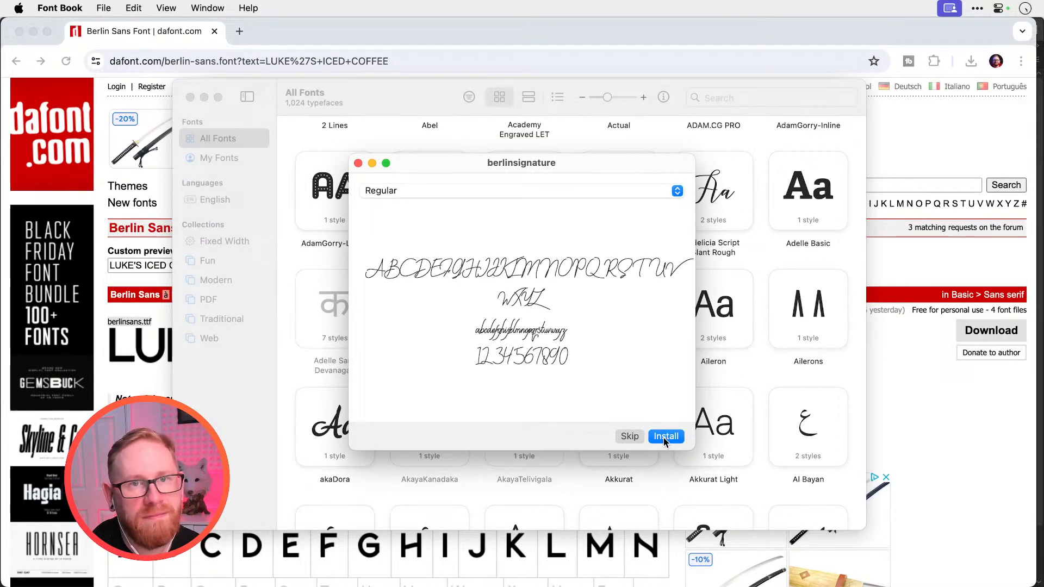
left_click(662, 435)
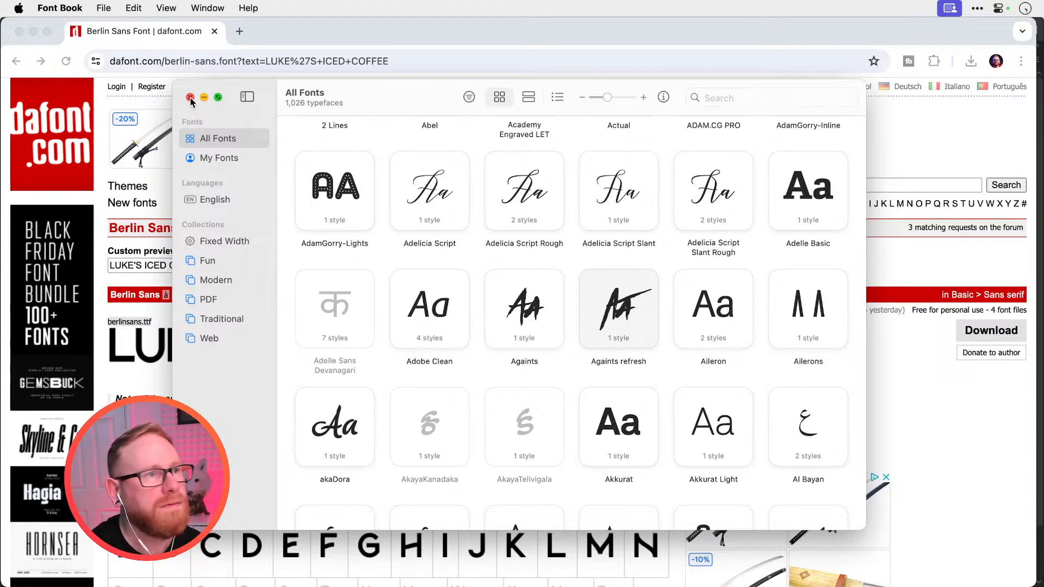
left_click(189, 97)
Switch to Illustrator and set the selected LUKE'S ICED COFFEE text to the berlinsans font
key("super+Tab")
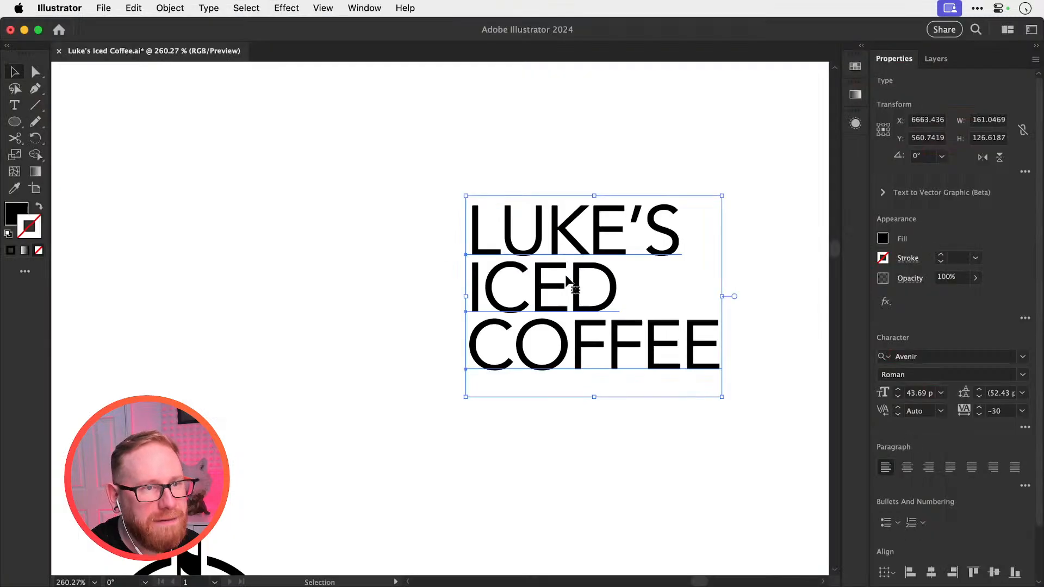
left_click(1013, 357)
type("b")
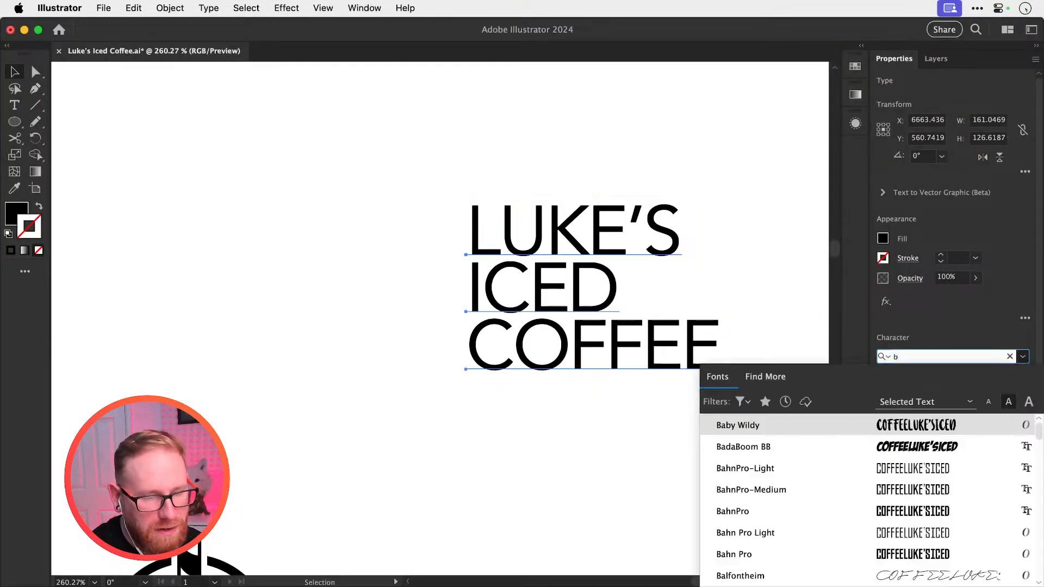
type("erlin")
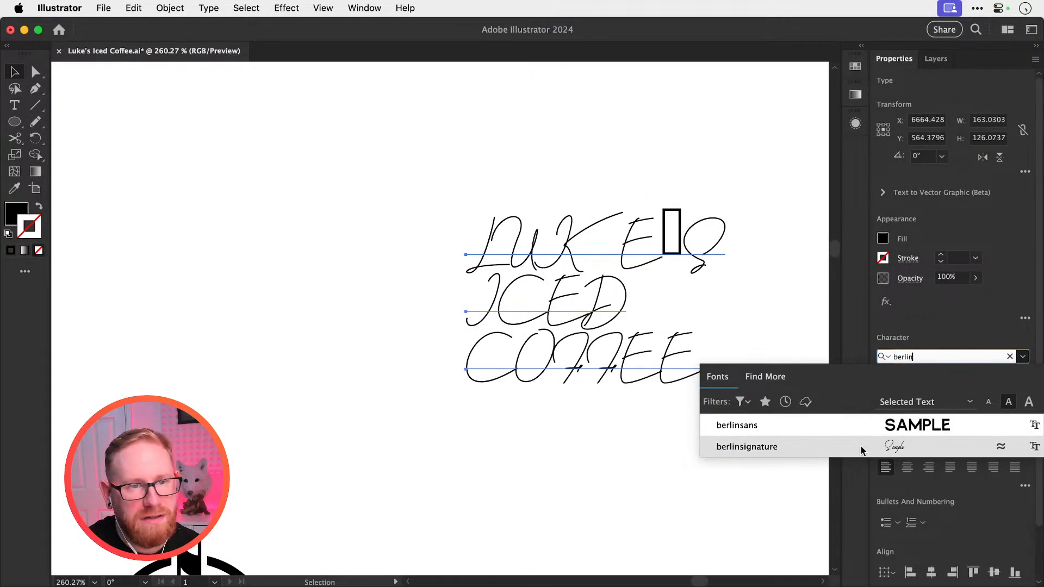
left_click(853, 425)
left_click(574, 143)
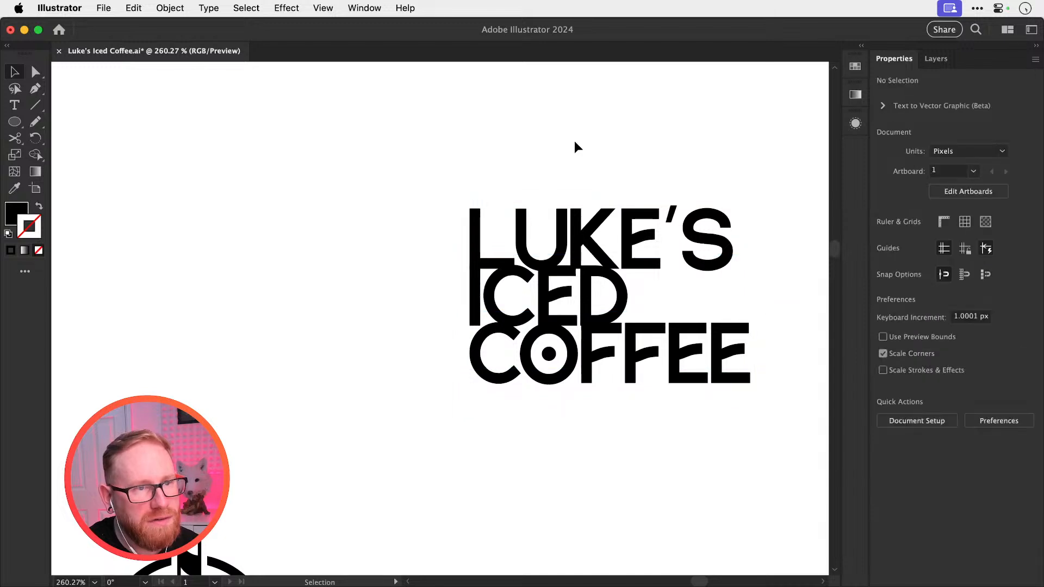
Move the ICED and COFFEE lines down to clear the overlaps between the three lines of the wordmark
left_click_drag(503, 441, 576, 314)
key("z")
mouse_move(518, 356)
left_mouse_down()
mouse_move(694, 445)
mouse_move(674, 437)
mouse_move(741, 435)
mouse_move(515, 351)
left_mouse_up()
key("v")
left_click_drag(545, 309, 543, 318)
left_click_drag(689, 382, 688, 395)
scroll(654, 422, "right", 5)
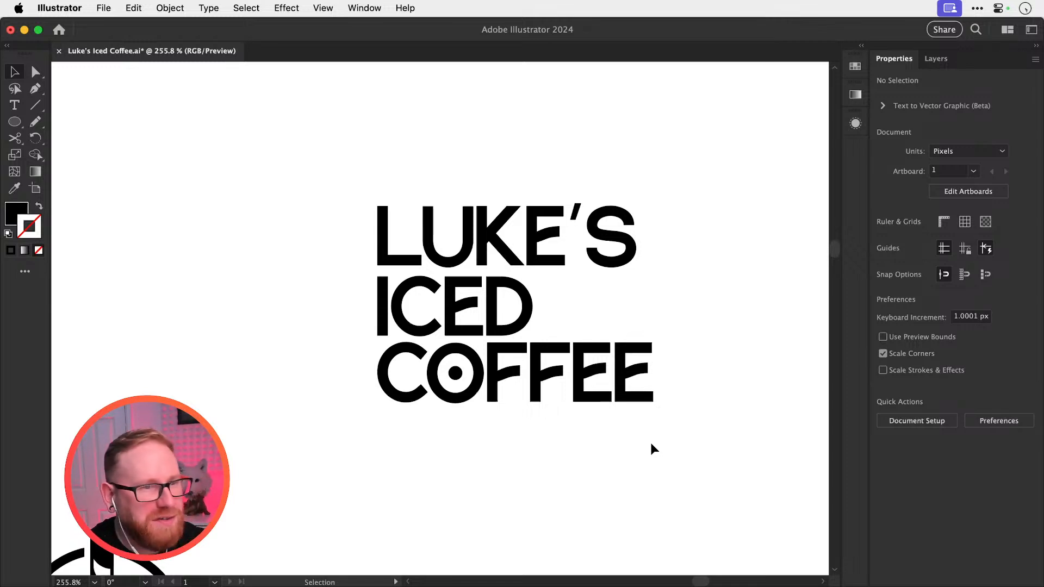
Examine the inner curves of the S in LUKE'S up close, then look over the whole wordmark again
key("z")
left_click_drag(613, 253, 774, 423)
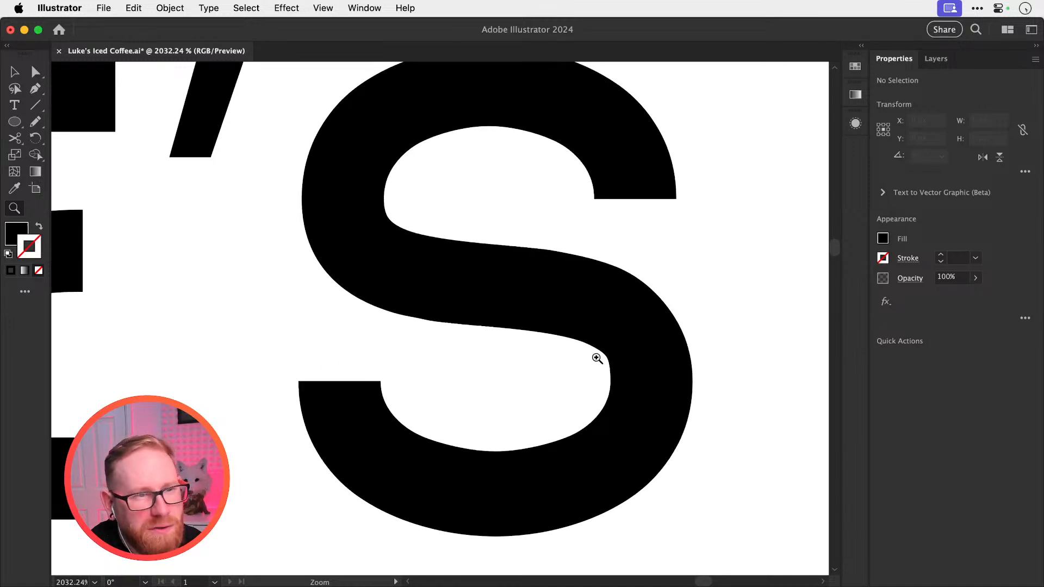
left_click_drag(596, 356, 669, 377)
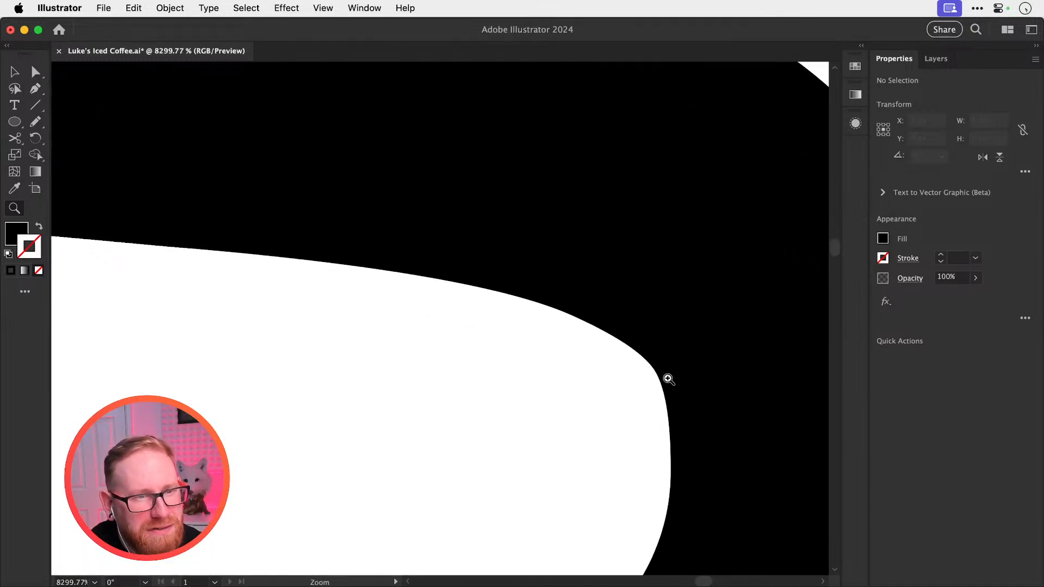
key("super+minus")
key("super+minus")
key("super+minus")
key("super+minus")
key("super+minus")
key("super+minus")
key("super+minus")
key("super+minus")
key("super+minus")
key("super+minus")
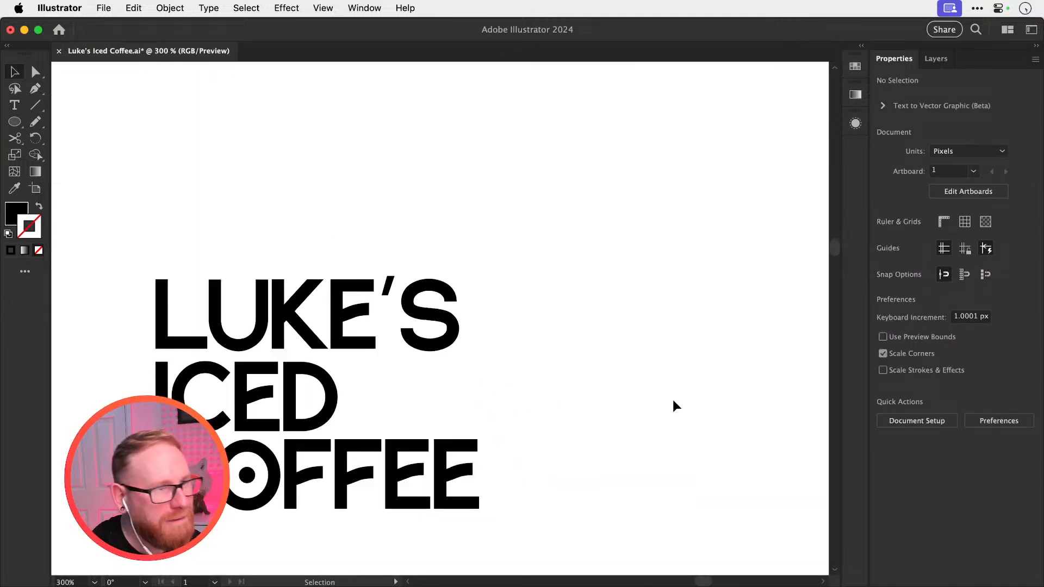
scroll(674, 403, "down", 5)
scroll(674, 402, "left", 5)
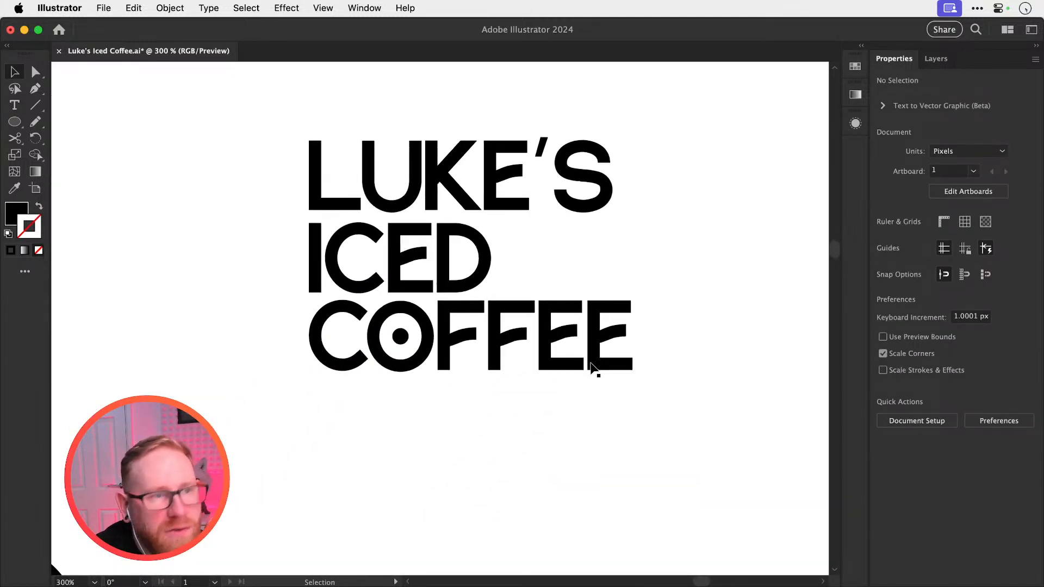
Duplicate the berlinsans LUKE'S ICED COFFEE wordmark and place the copy straight above the original
key("super+minus")
key("super+minus")
key("super+minus")
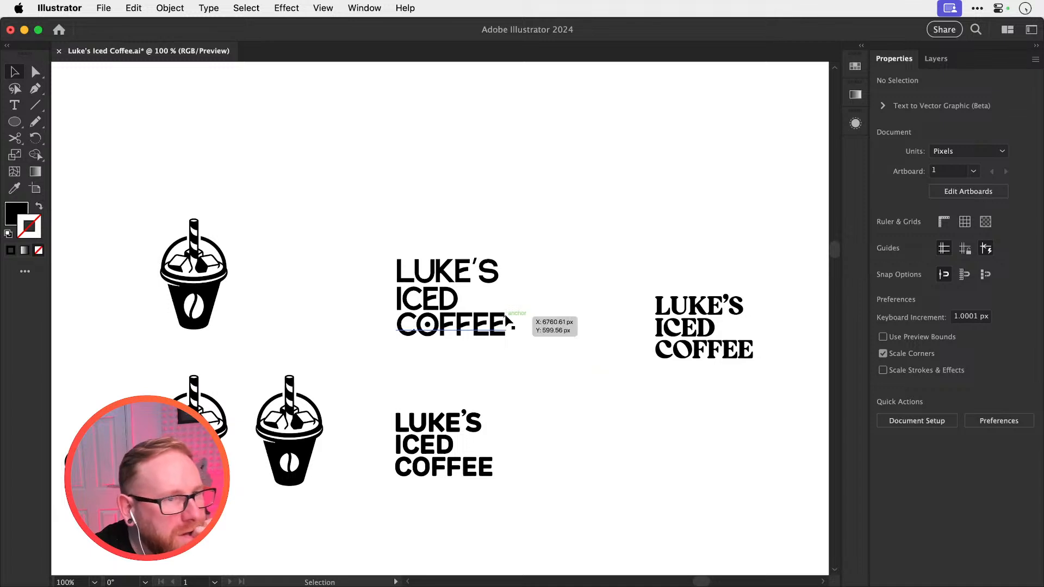
left_click_drag(469, 292, 469, 119)
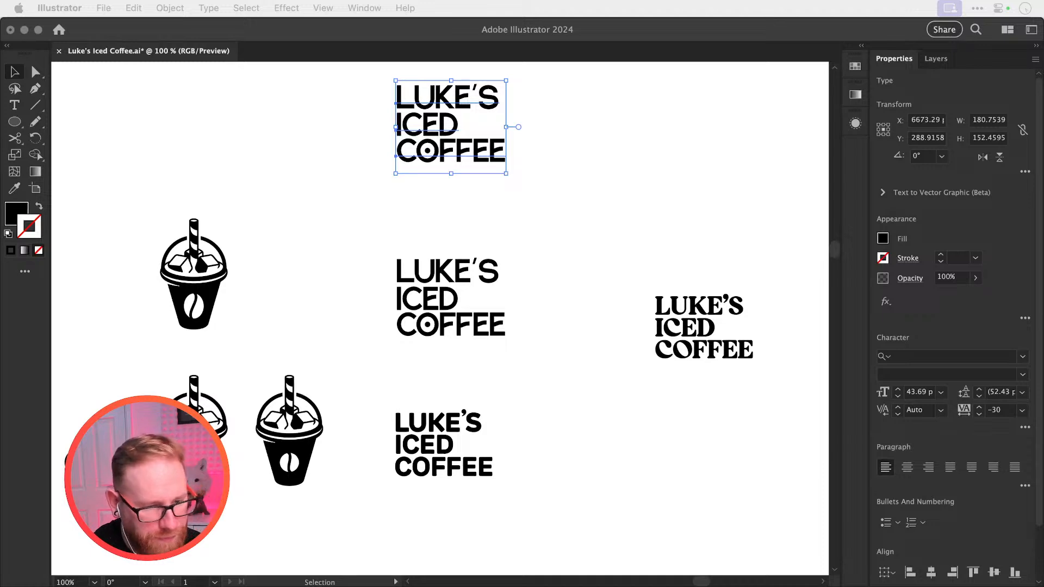
On the New Rubrik page of Adobe Fonts in Chrome, preview LUKE'S ICED COFFEE at text size 86 and review the styles
left_click_drag(1043, 481, 866, 474)
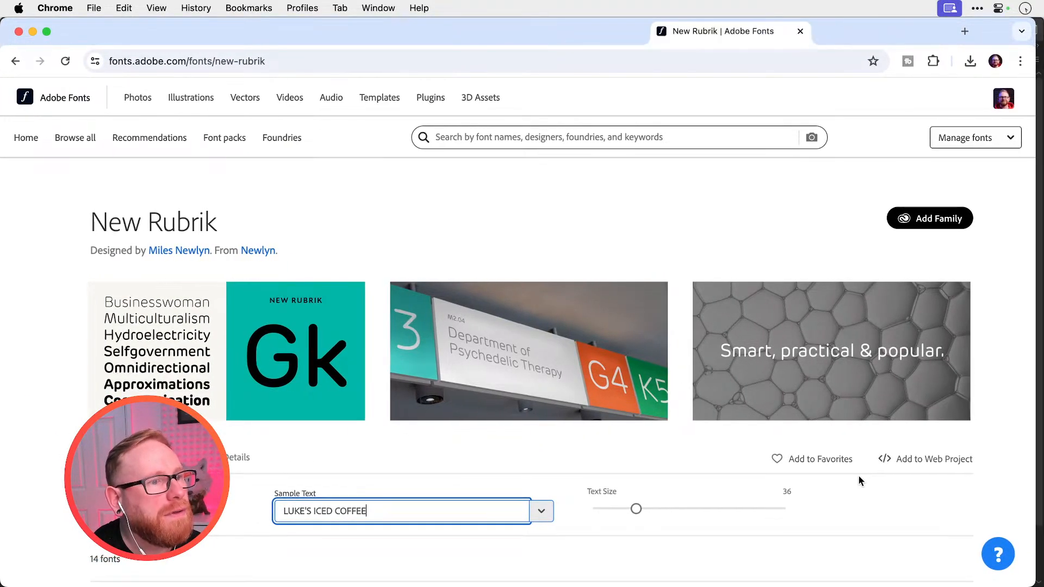
left_click_drag(636, 509, 665, 509)
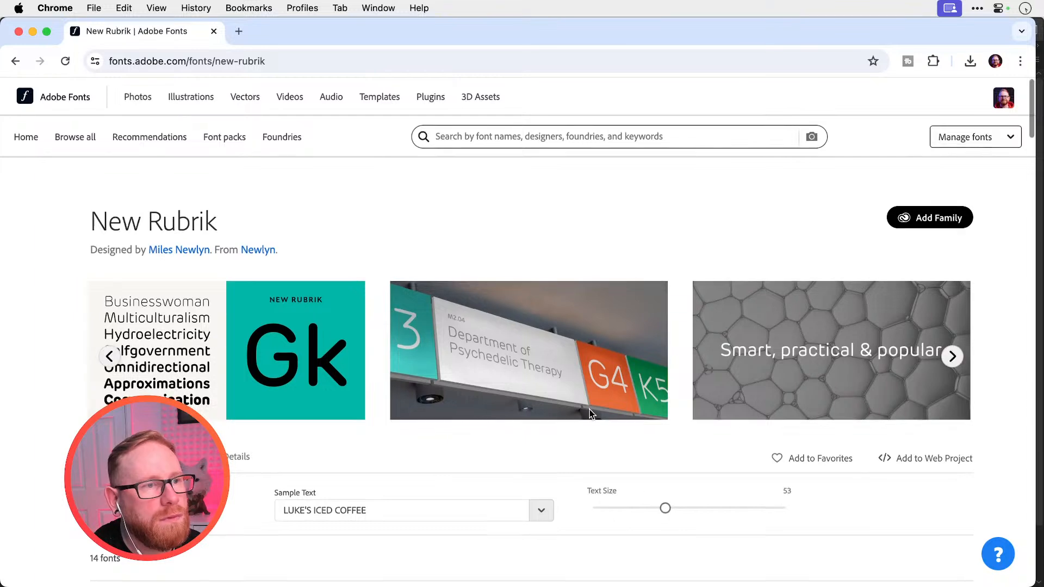
scroll(588, 409, "down", 5)
left_click_drag(672, 281, 721, 280)
scroll(700, 360, "down", 5)
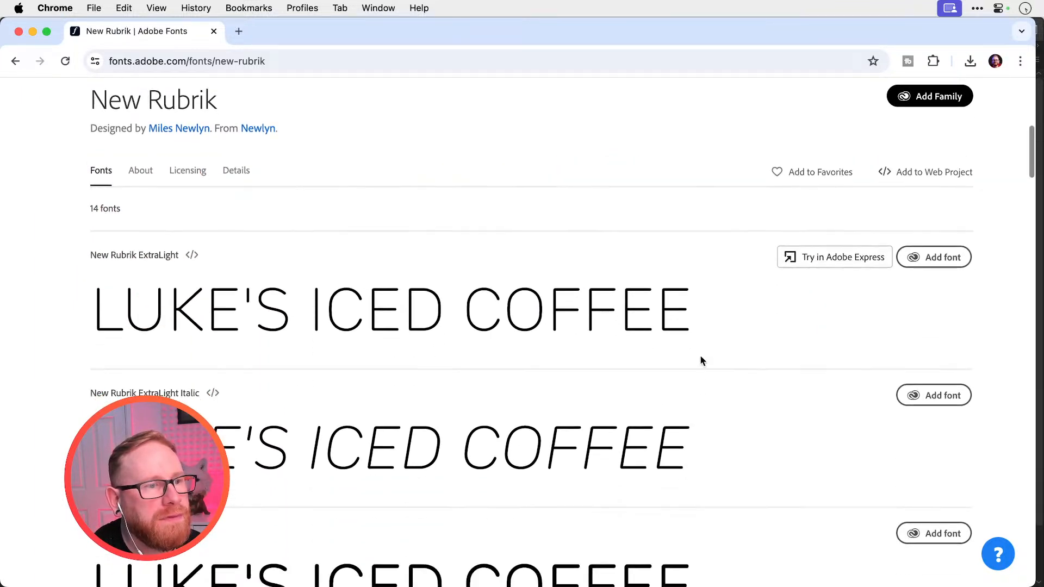
scroll(706, 351, "up", 10)
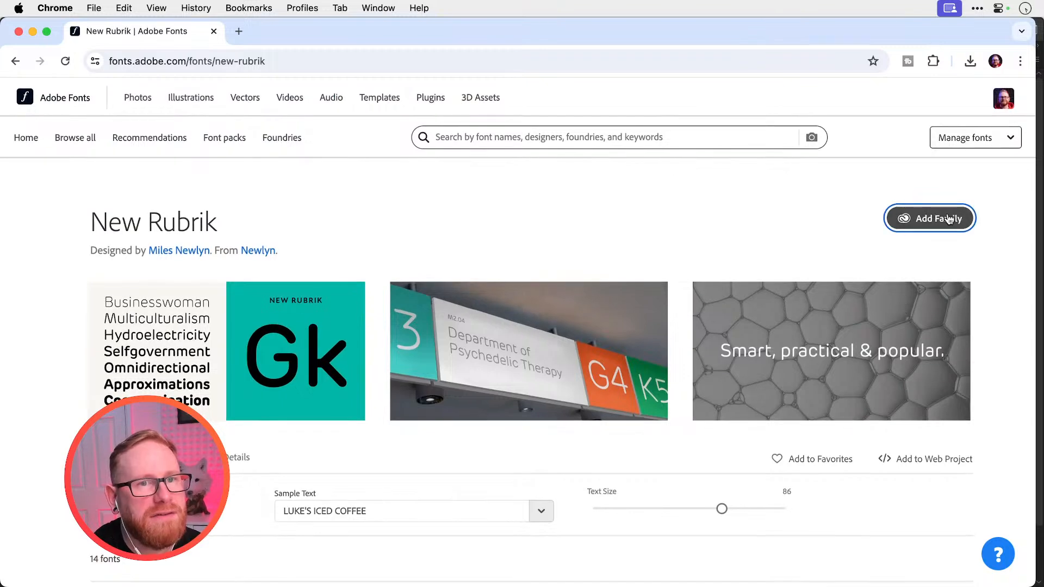
Add the New Rubrik family from Adobe Fonts and put the browser window away
left_click(928, 219)
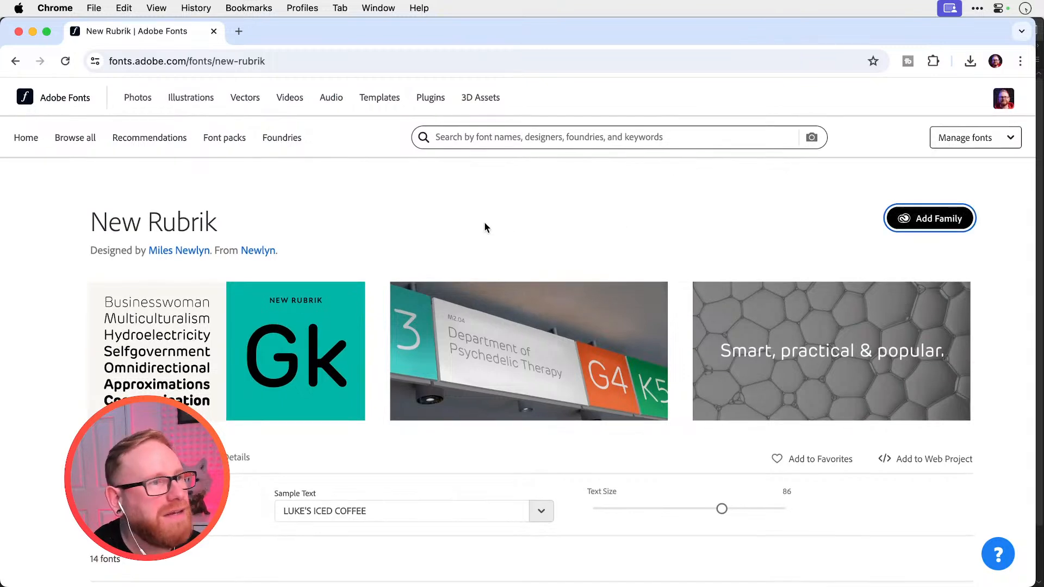
left_click(32, 31)
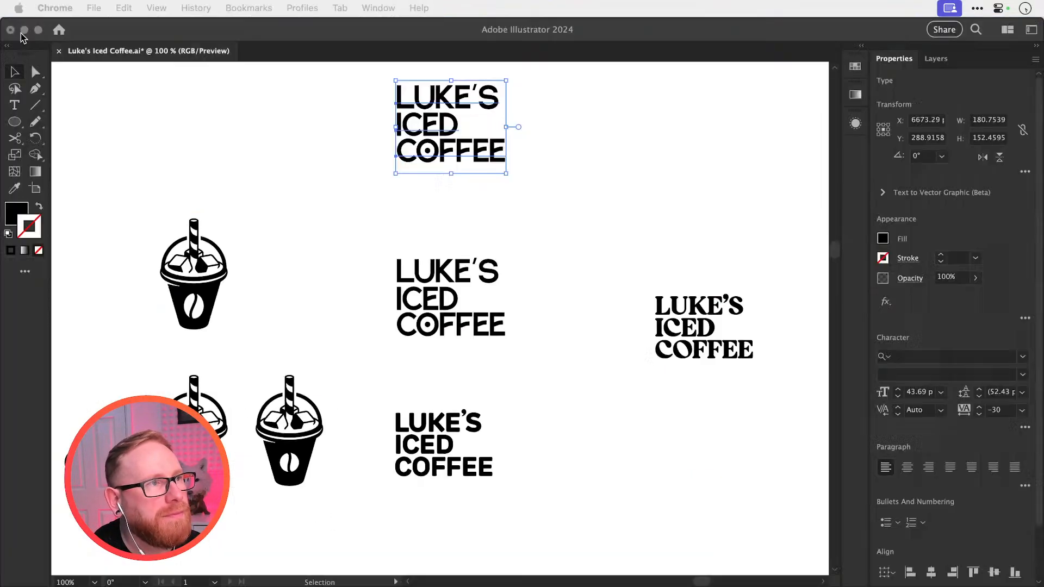
left_click(20, 32)
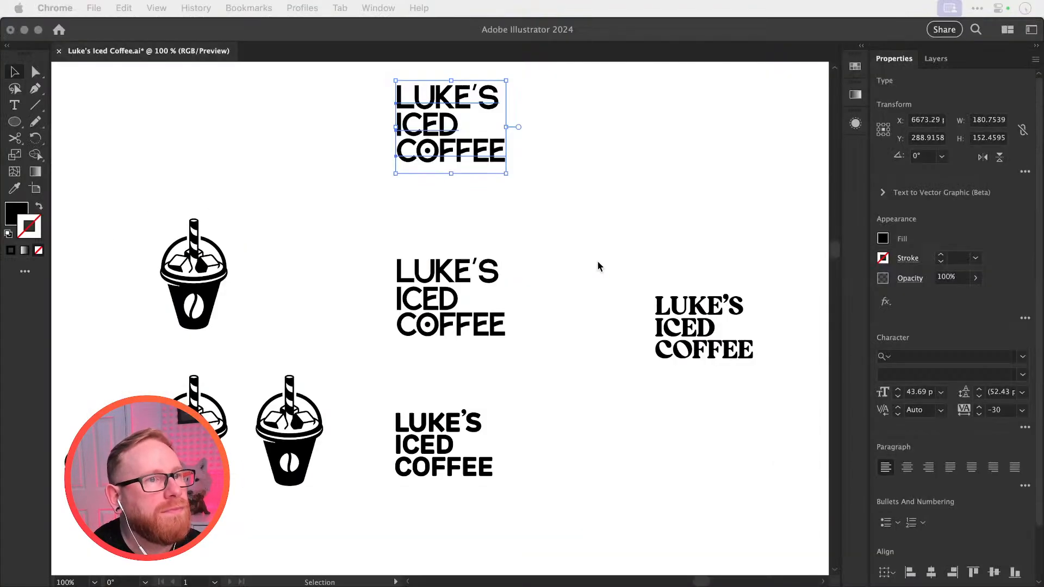
In Illustrator, set the original wordmark beside the upper cup, beneath the copy, to New Rubrik Edge ExtraBold
left_click_drag(357, 237, 502, 376)
left_click(908, 356)
type("new rub")
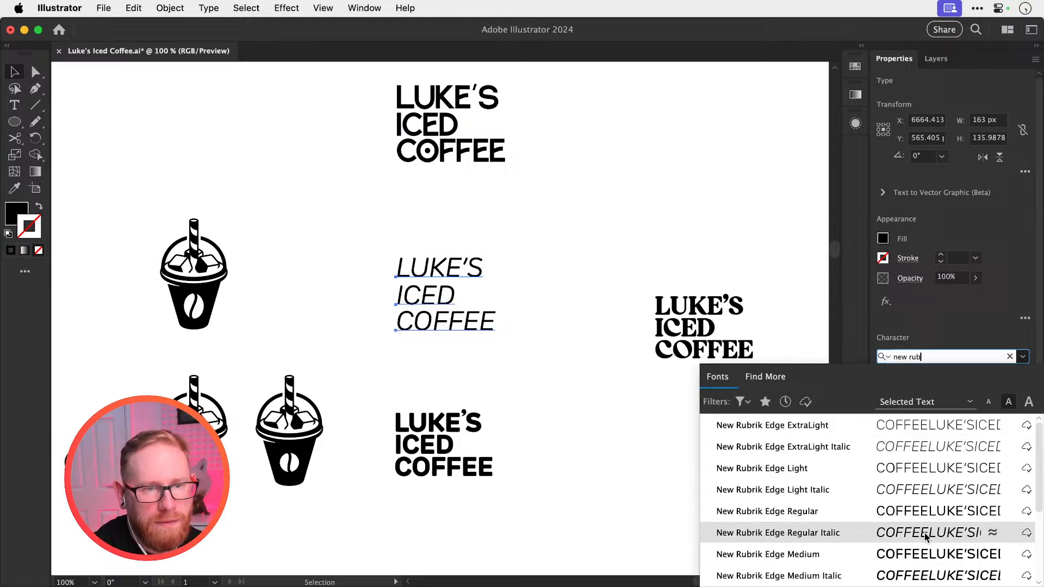
scroll(924, 533, "down", 3)
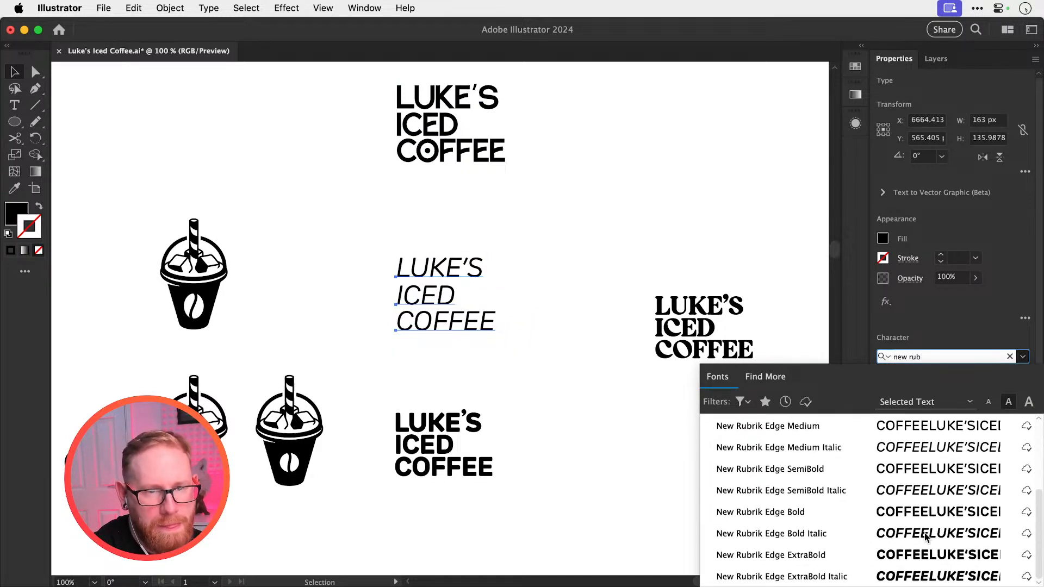
left_click(912, 556)
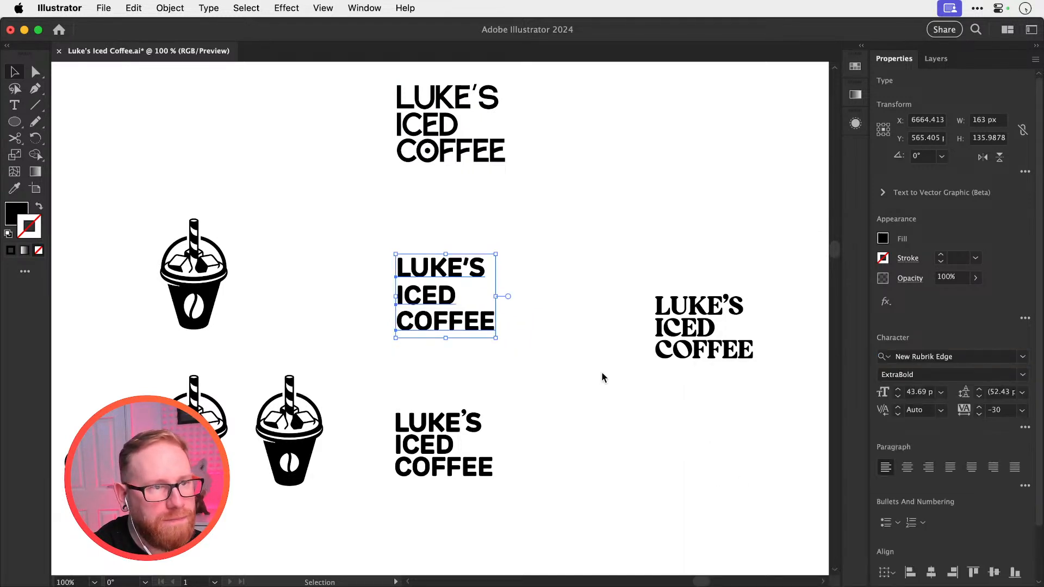
Compare the newly restyled wordmark with the bold one beneath it, checking the font of each COFFEE line
left_click(575, 326)
key("z")
left_click_drag(409, 285, 594, 408)
key("v")
left_click_drag(559, 473, 552, 279)
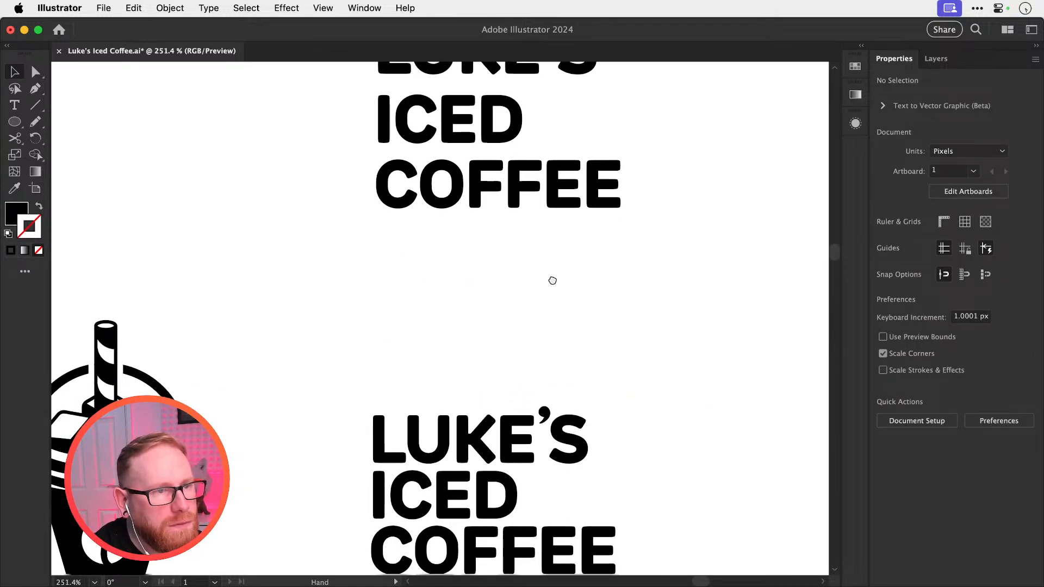
left_click(447, 557)
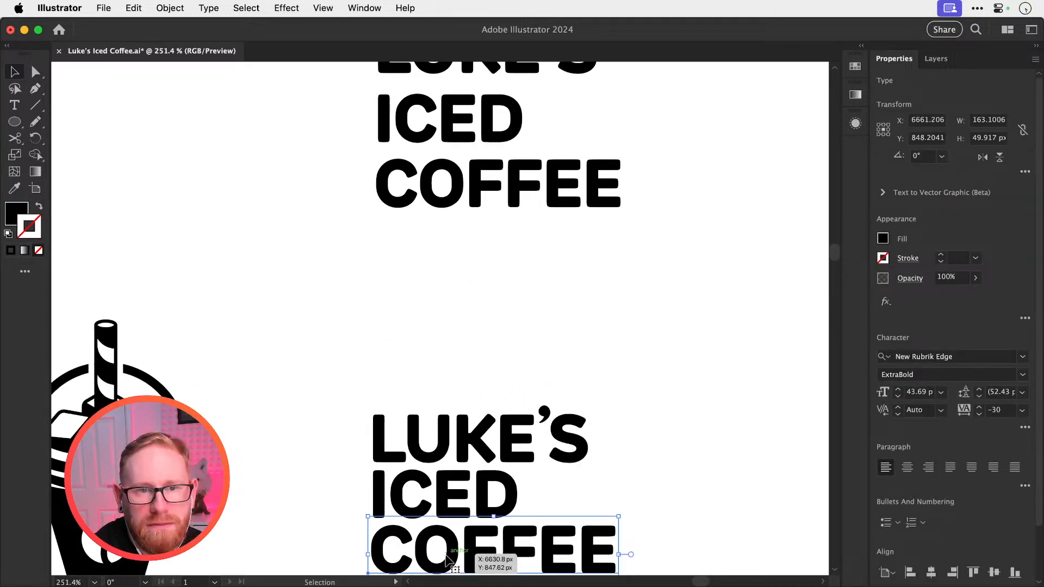
left_click(446, 217)
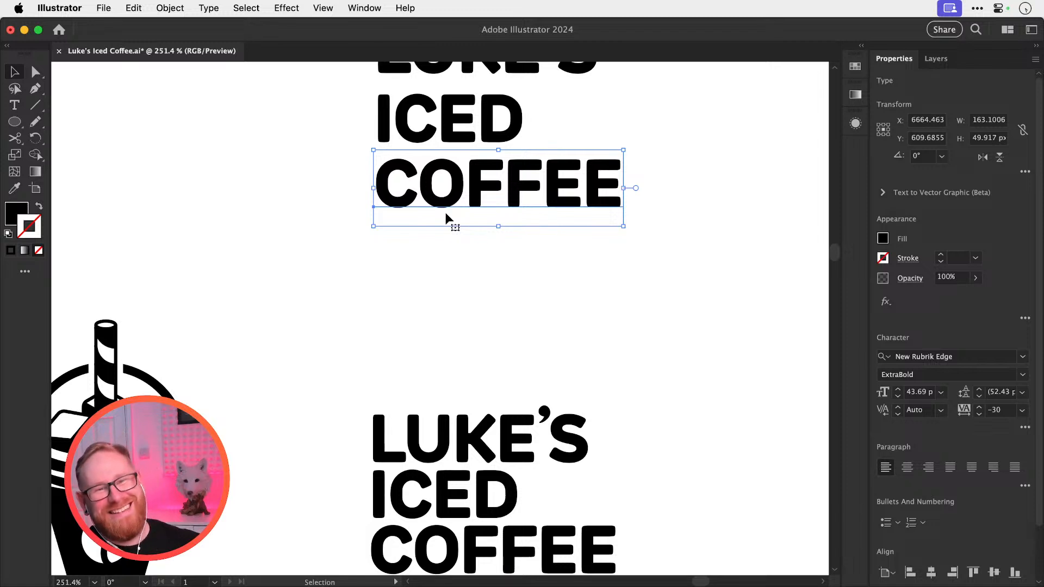
Check the COFFEE lines of the lower and upper wordmarks against each other once more
left_click(514, 549)
scroll(469, 345, "down", 3)
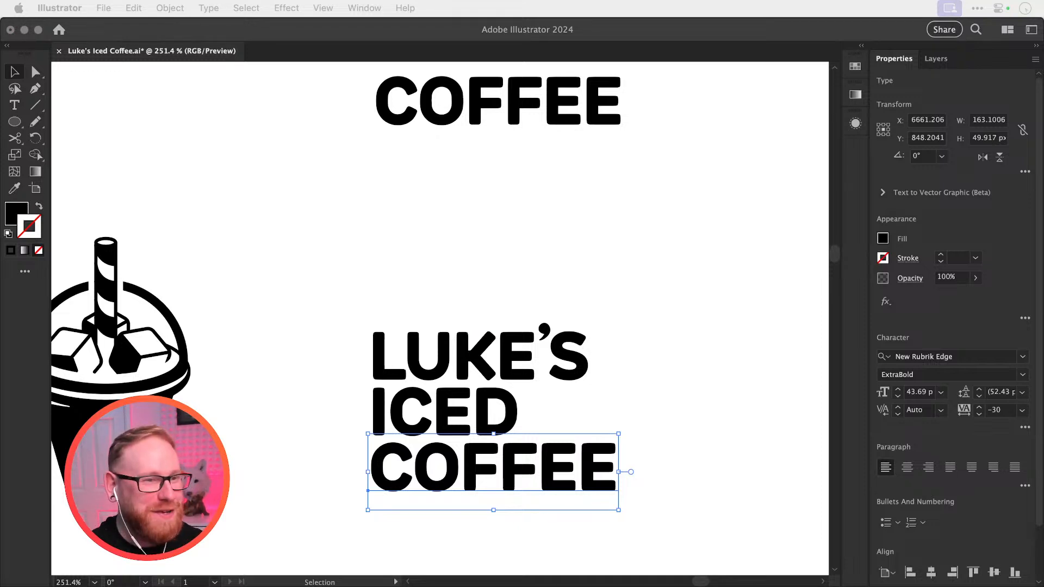
left_click(533, 256)
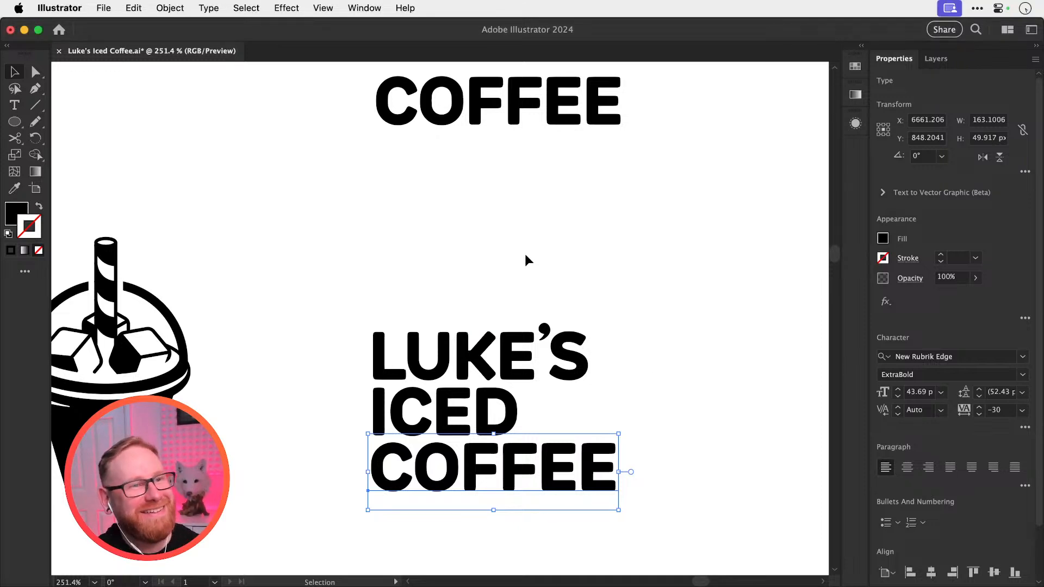
scroll(524, 253, "up", 5)
left_click(524, 254)
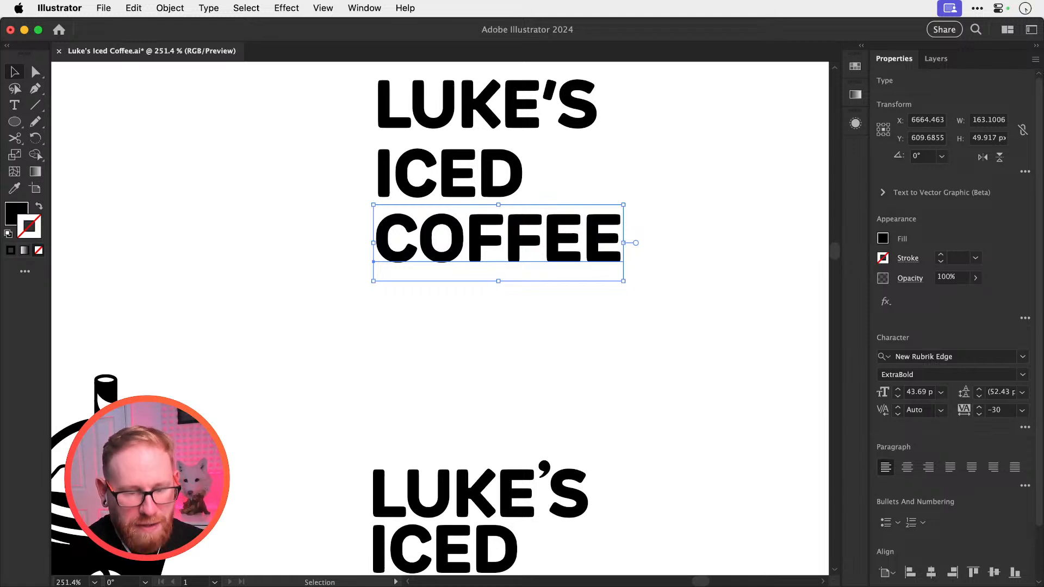
Draw a black rectangle about 89 px wide and 124 px high in the empty space beside the upper cup
left_click(151, 145)
scroll(152, 144, "up", 5)
scroll(152, 144, "left", 5)
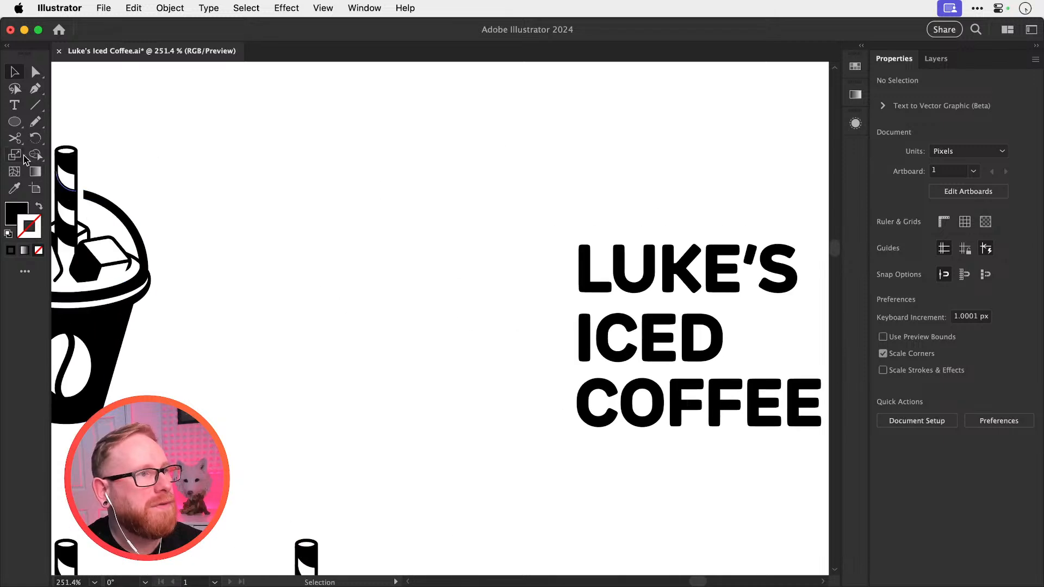
key("m")
mouse_move(256, 140)
left_mouse_down()
mouse_move(408, 334)
mouse_move(392, 327)
left_mouse_up()
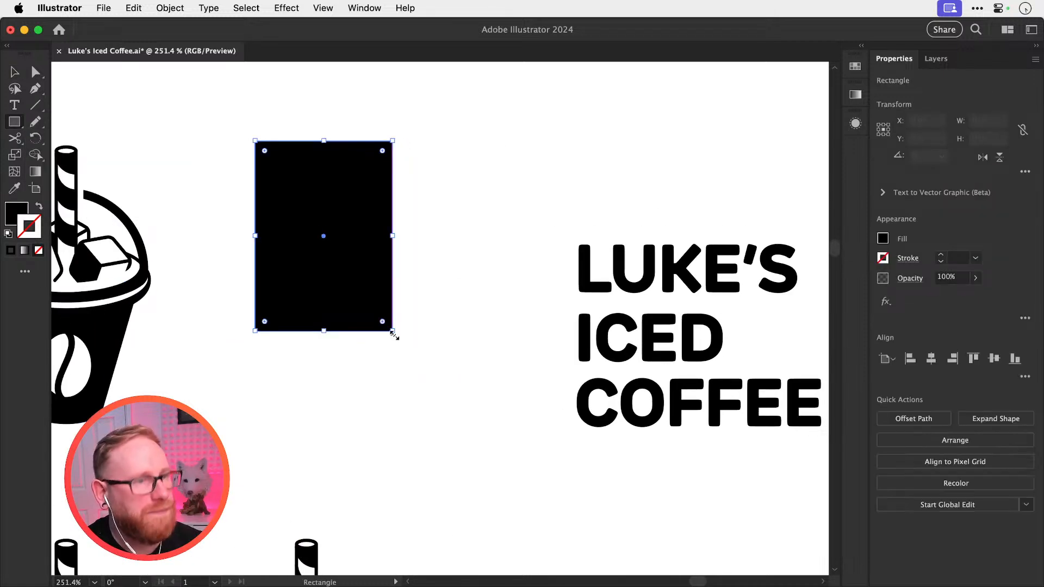
key("v")
Fill the rectangle with an orange swatch
key("super+1")
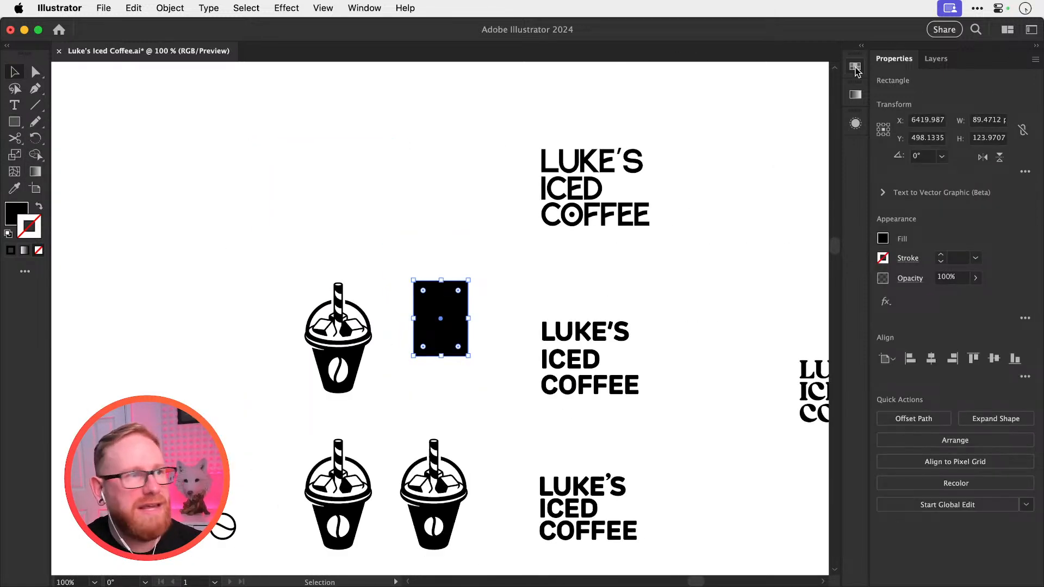
left_click(856, 67)
left_click(855, 67)
key("x")
left_click(855, 67)
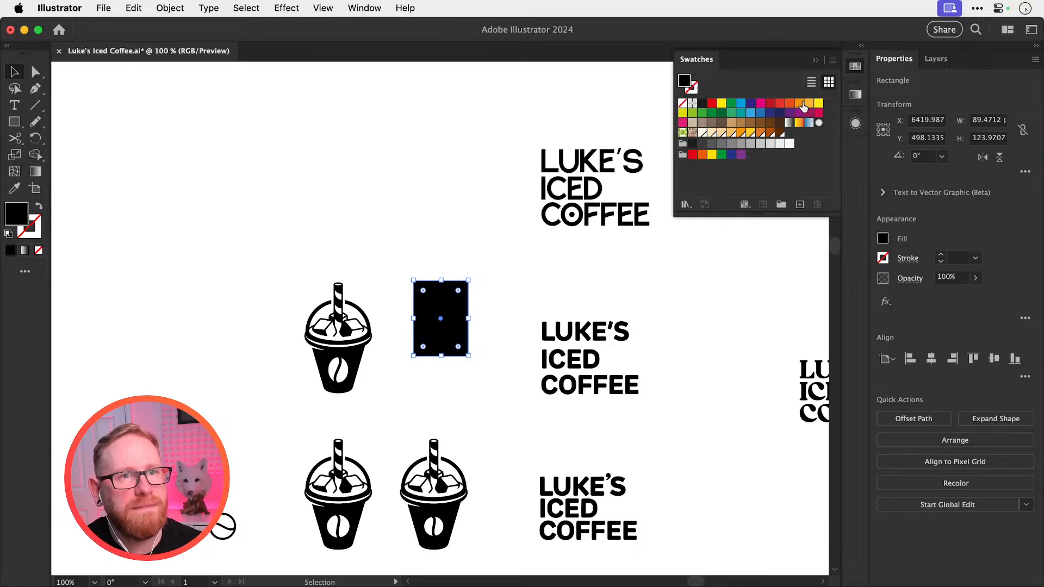
left_click(798, 103)
Move the orange rectangle to the empty canvas above the cups and place a duplicate to its right
left_click_drag(426, 295, 305, 93)
left_click_drag(324, 119, 641, 442)
left_click_drag(522, 378, 610, 211)
Apply the 3D Extrude & Bevel effect to the duplicate rectangle
left_click(287, 8)
mouse_move(326, 105)
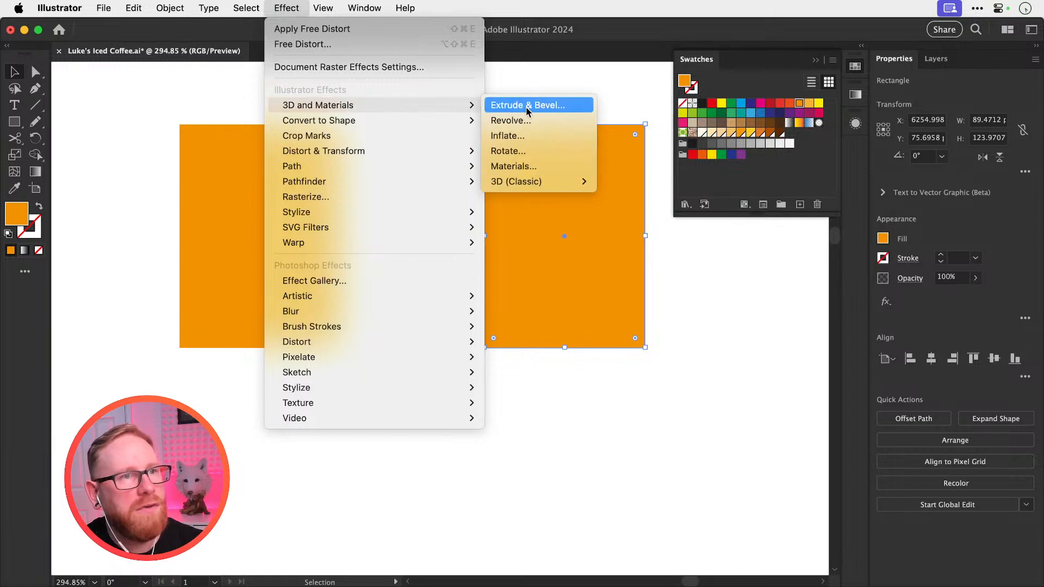
mouse_move(532, 183)
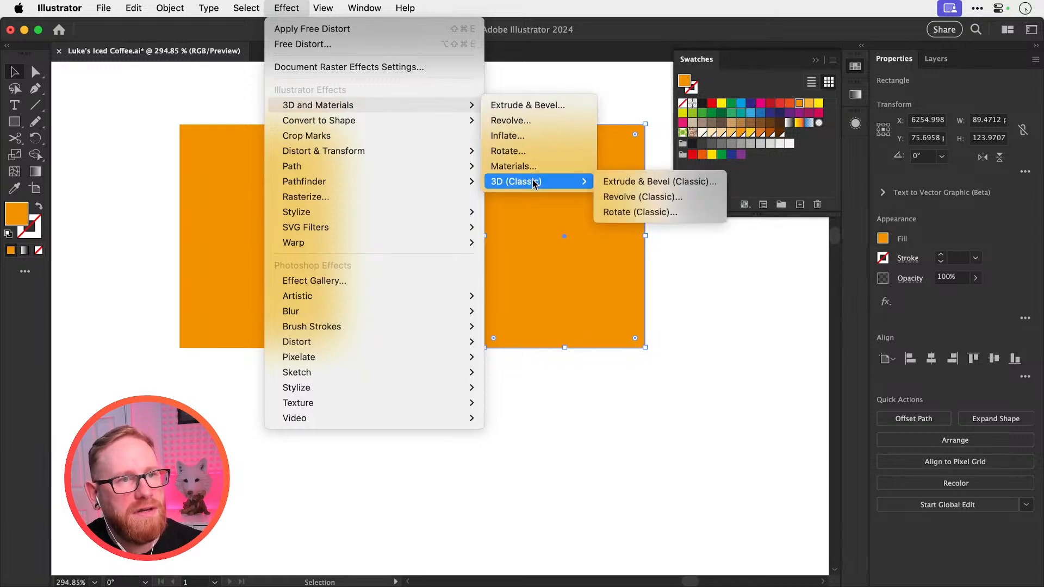
left_click(530, 105)
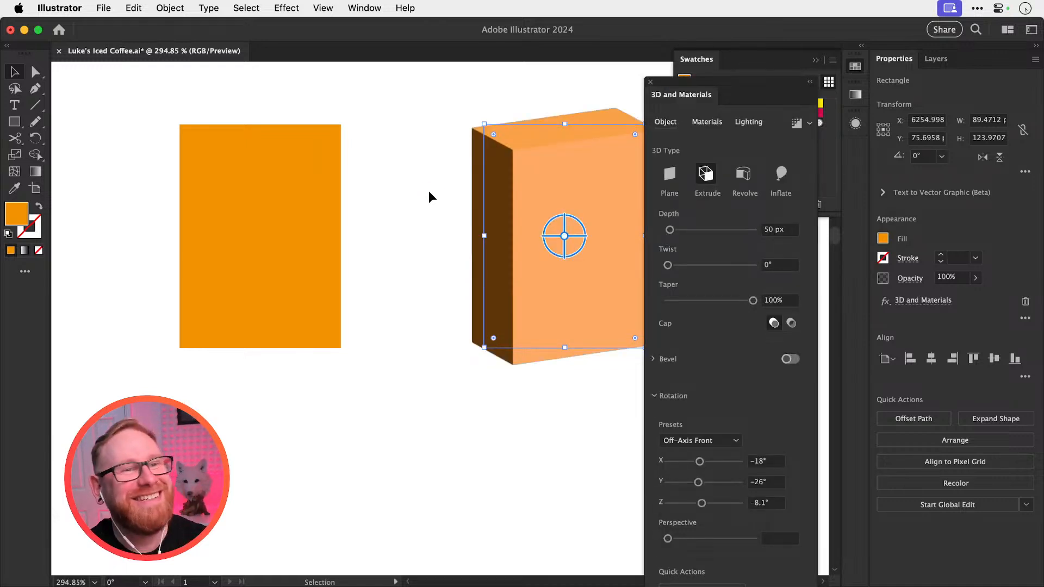
scroll(466, 314, "right", 5)
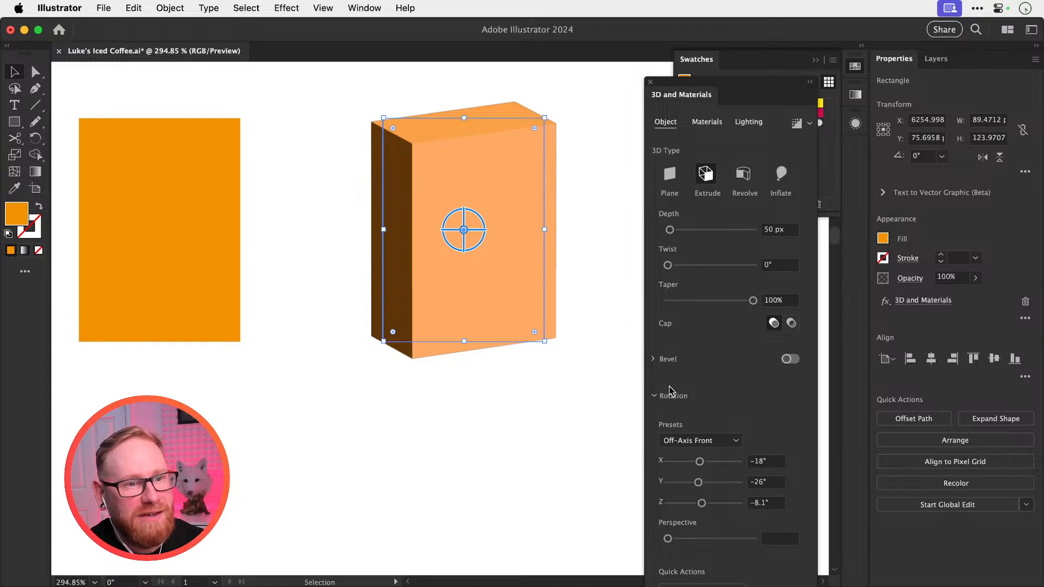
Turn on the bevel for the extruded box with the Round Outline shape, 20% width and 20% height
left_click(789, 359)
left_click(662, 361)
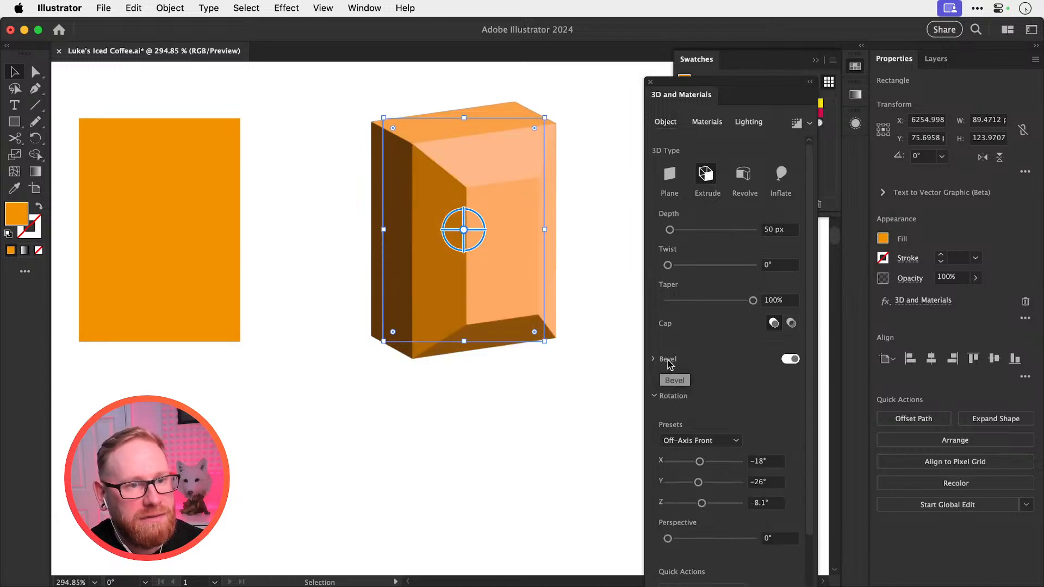
left_click(663, 361)
left_click(689, 400)
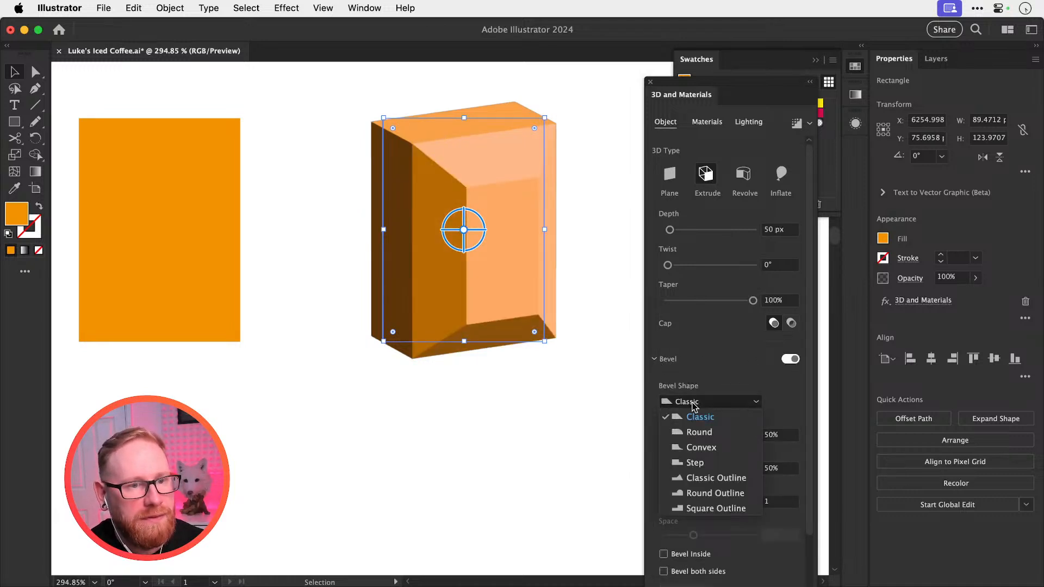
left_click(713, 493)
left_click(787, 435)
type("20")
key("Tab")
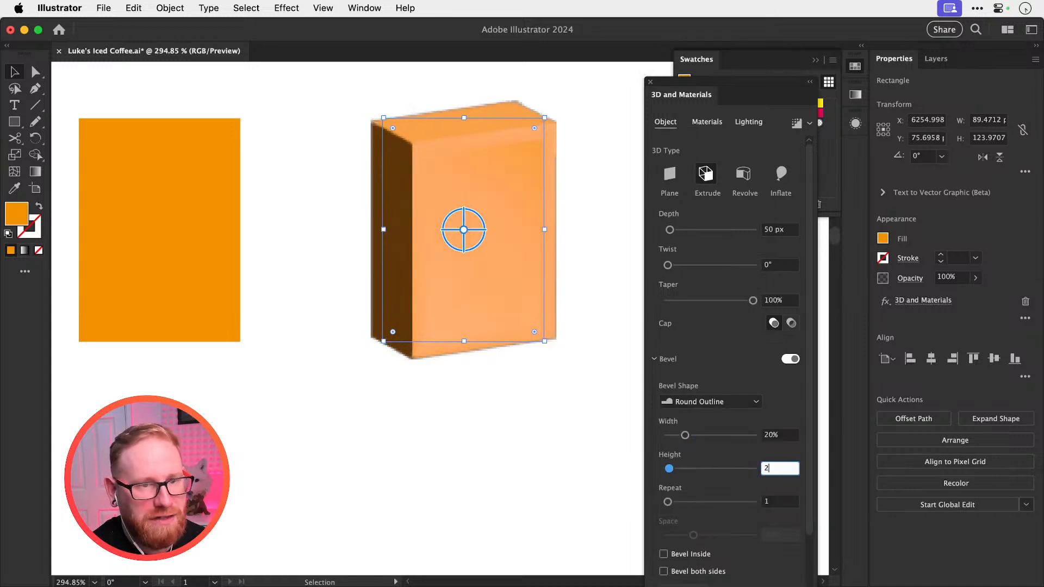
type("20")
key("Tab")
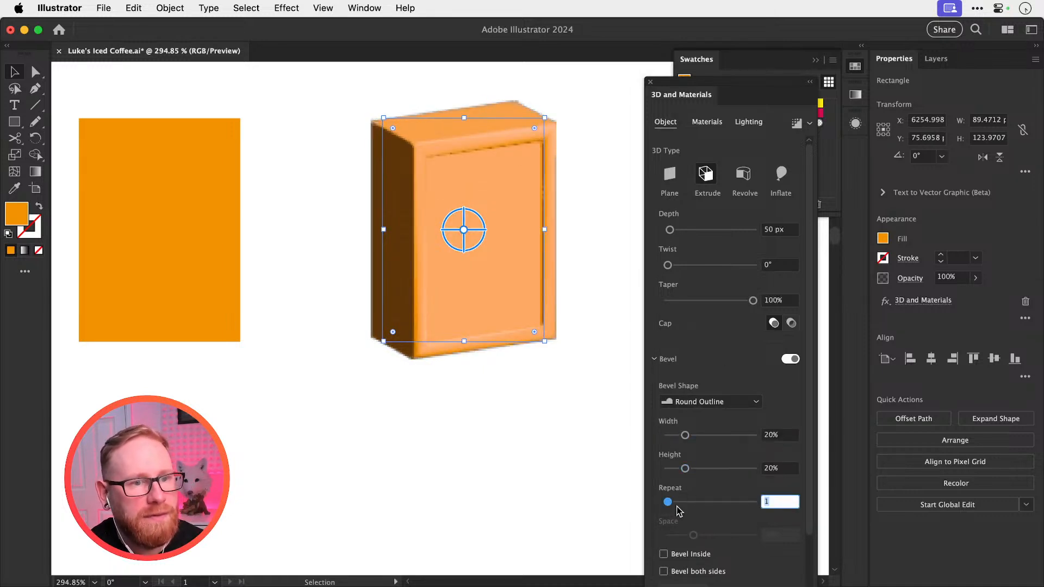
Change the box's bevel shape to Round and bevel both sides
left_click_drag(687, 501, 562, 494)
left_click(698, 402)
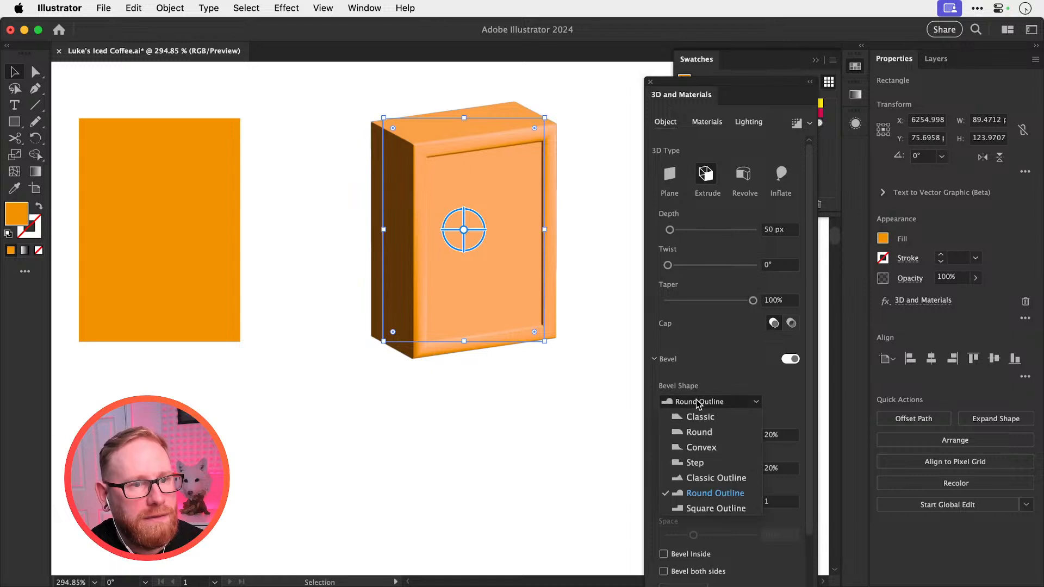
left_click(701, 432)
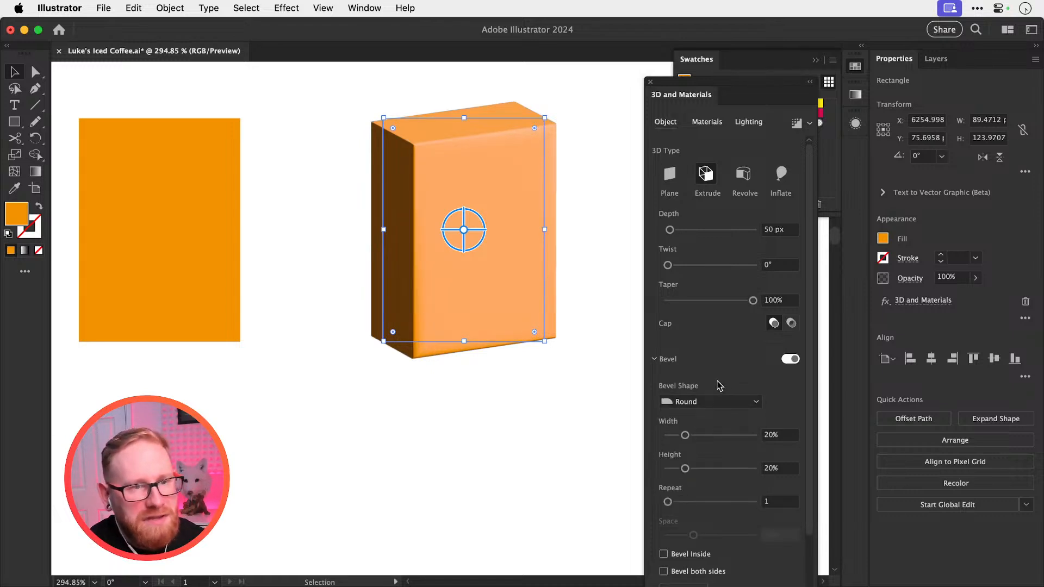
scroll(719, 375, "down", 5)
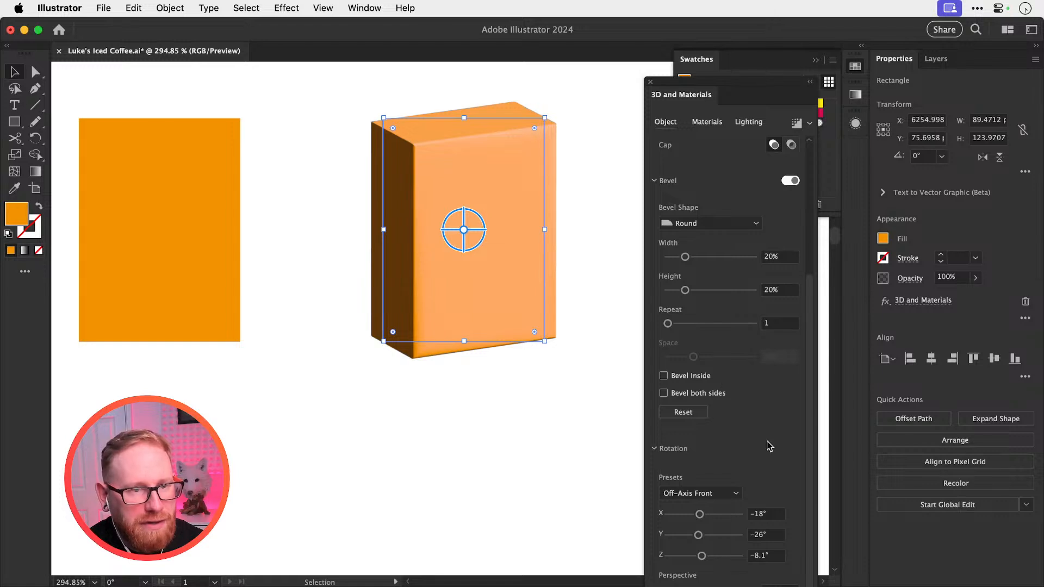
left_click(704, 393)
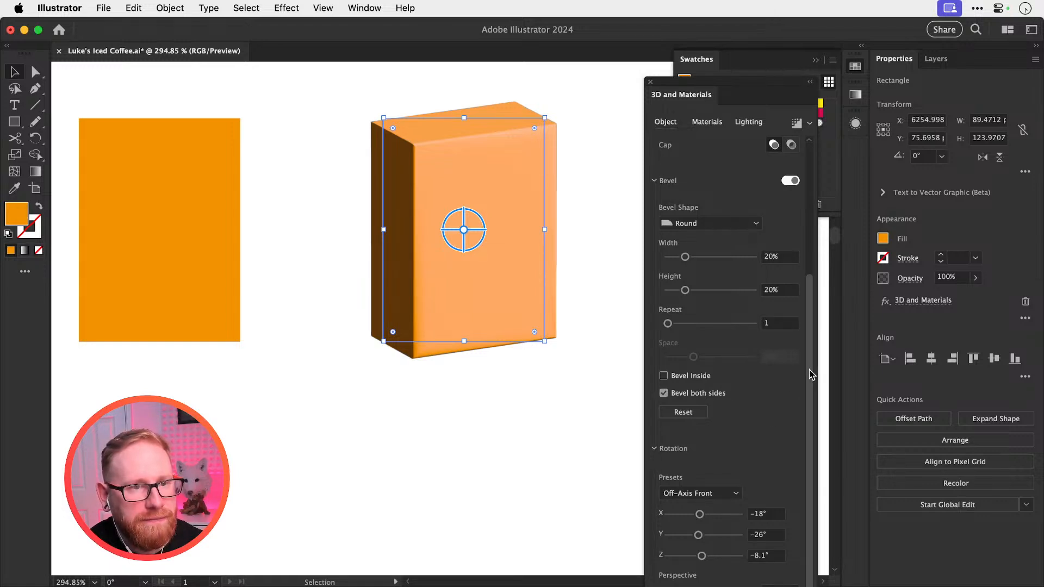
scroll(808, 430, "up", 2)
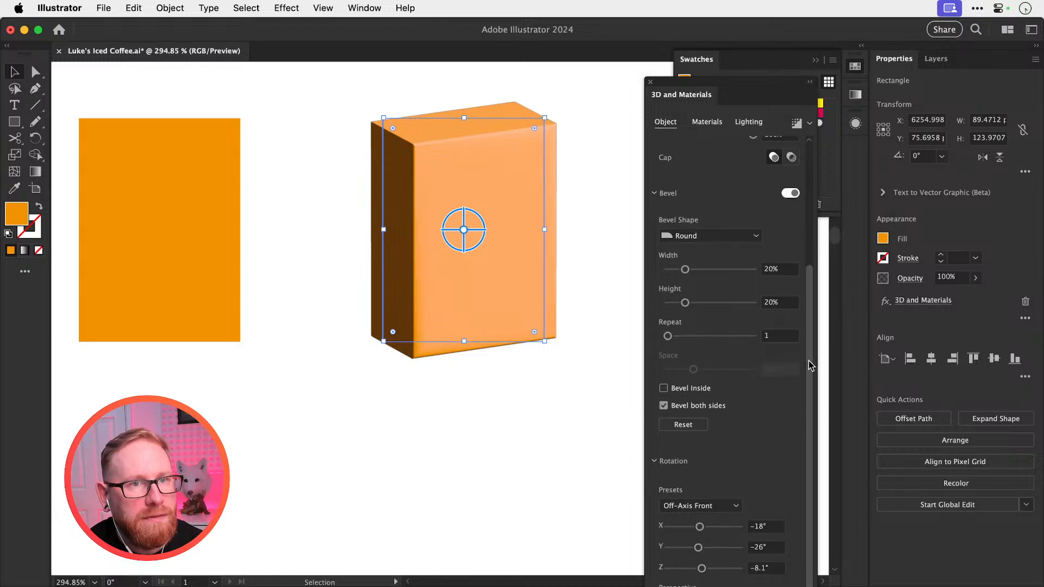
scroll(813, 363, "down", 2)
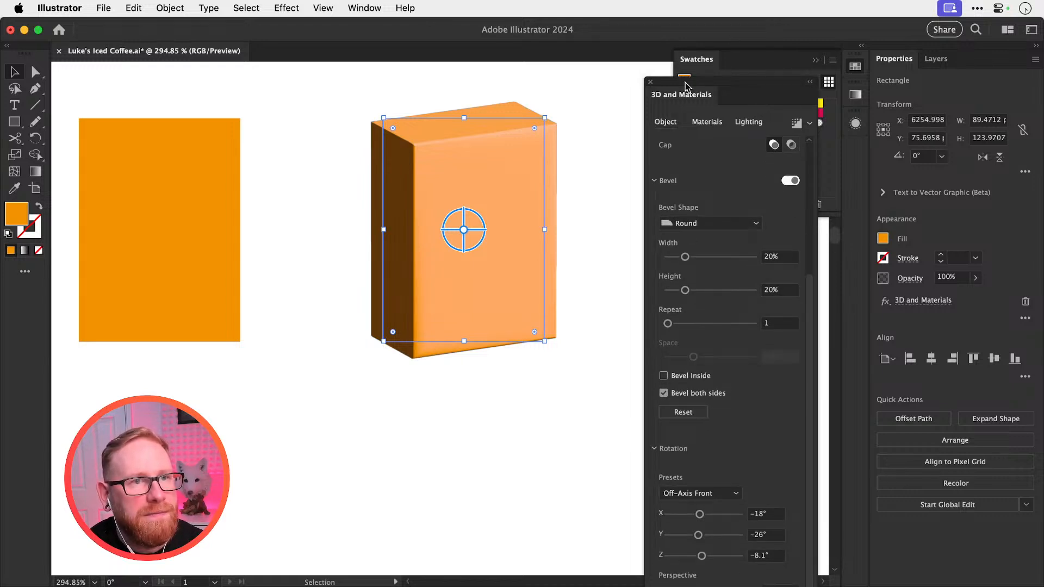
Dock the floating 3D and Materials panel next to the Properties panel
left_click_drag(684, 86, 656, 51)
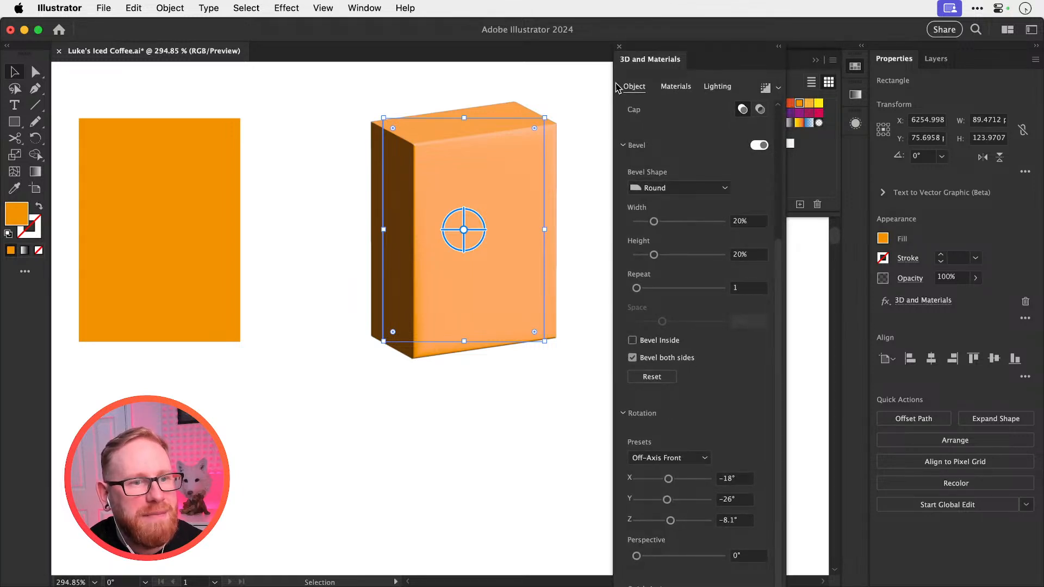
left_click_drag(750, 52, 585, 26)
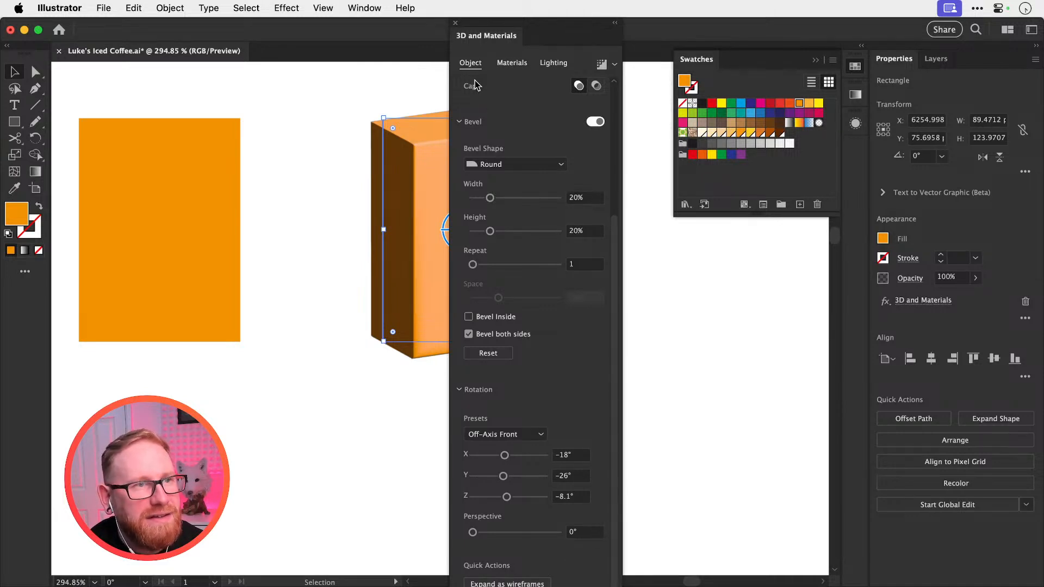
left_click_drag(543, 40, 859, 161)
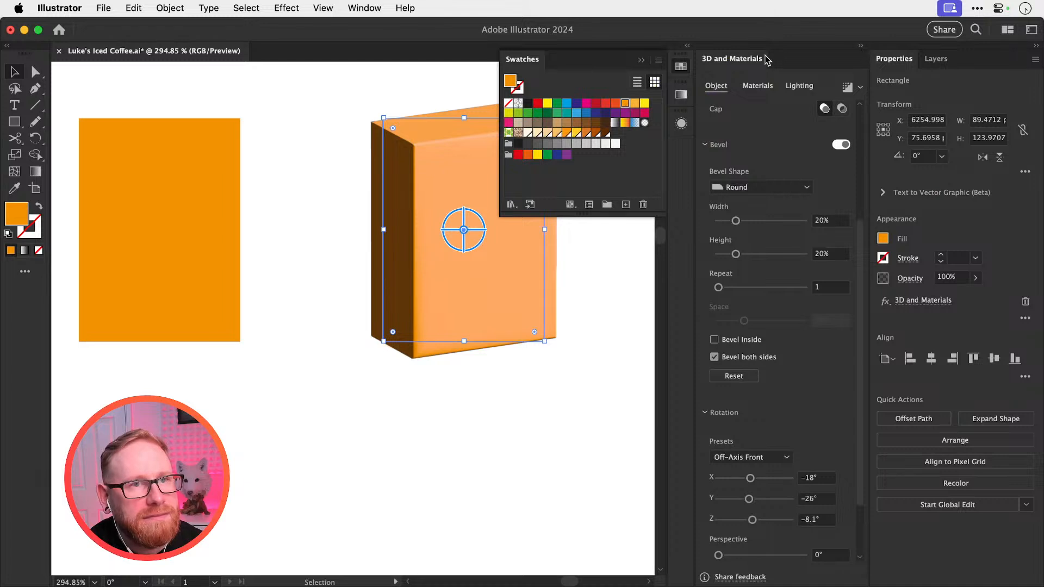
Expand the extruded box as wireframes and inspect the line joints at its upper corners
scroll(829, 309, "down", 3)
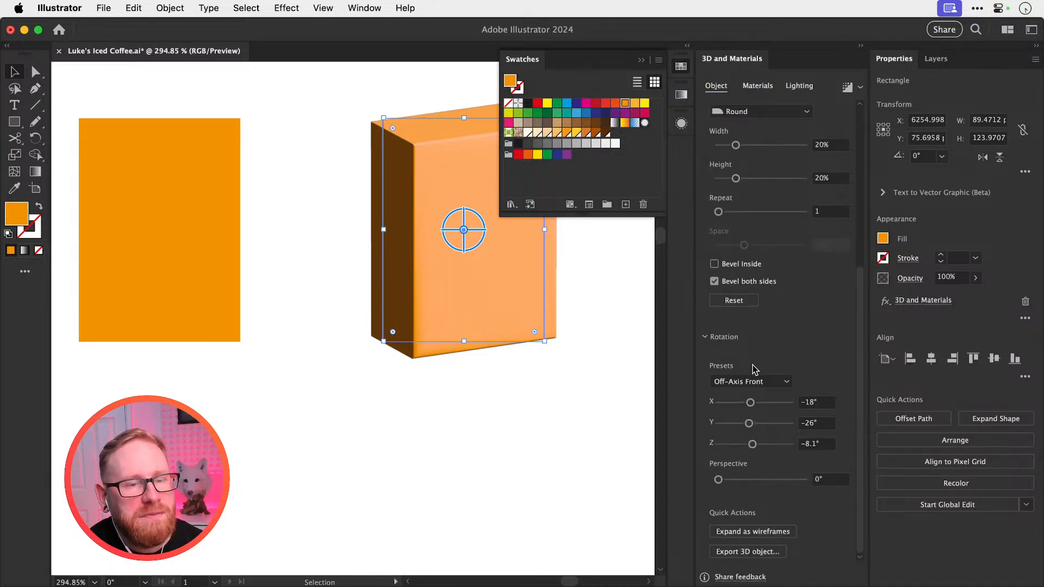
left_click(753, 536)
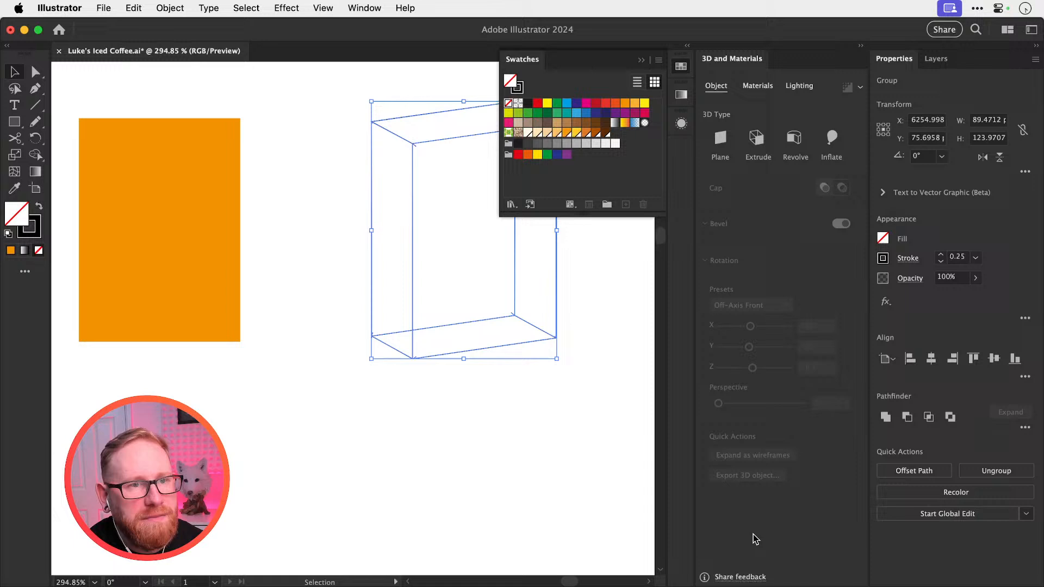
left_click(464, 436)
scroll(429, 363, "up", 5)
key("z")
left_click_drag(415, 309, 597, 451)
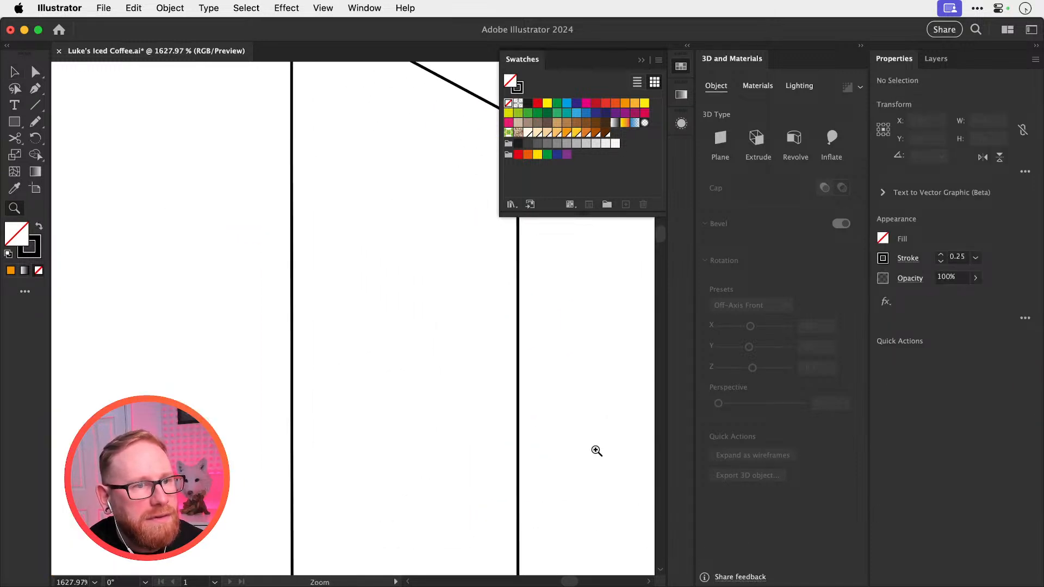
key("space")
left_click_drag(530, 431, 416, 562)
key("v")
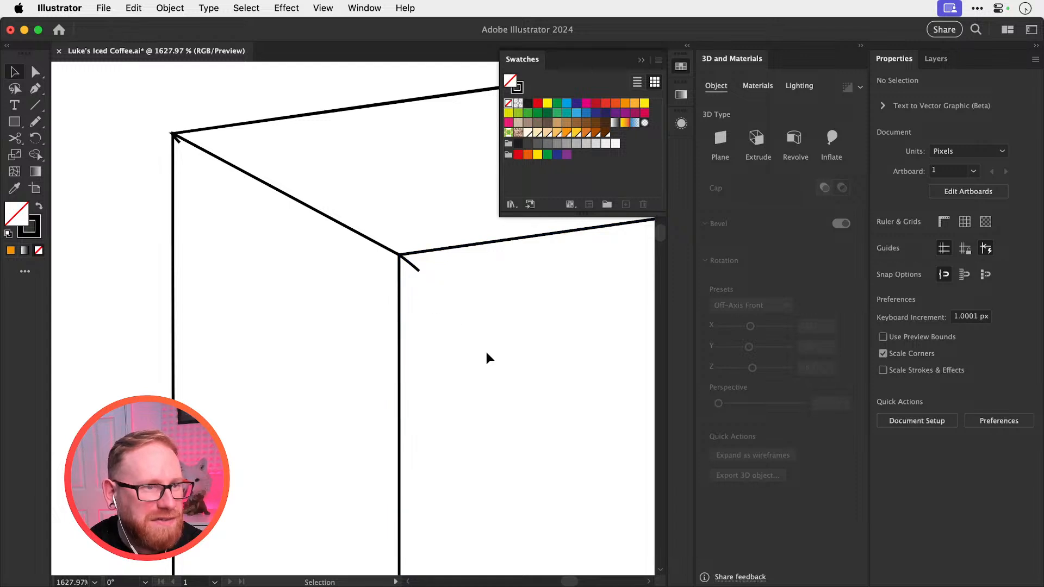
Undo the wireframe expansion of the extruded box
key("super+minus")
key("super+minus")
key("super+minus")
key("super+minus")
key("space")
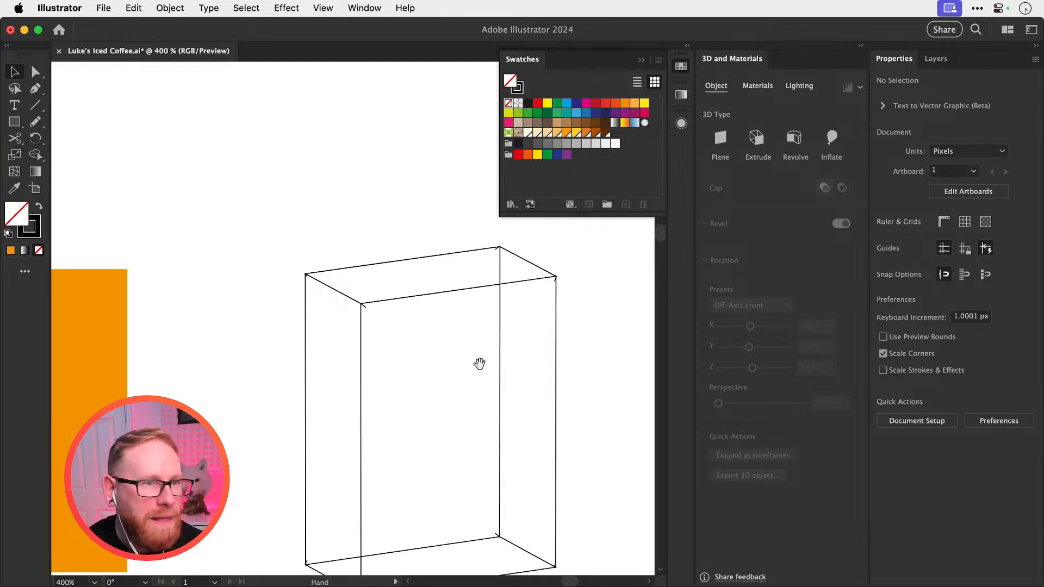
left_click_drag(480, 363, 481, 351)
key("z")
left_click_drag(558, 267, 484, 377)
key("v")
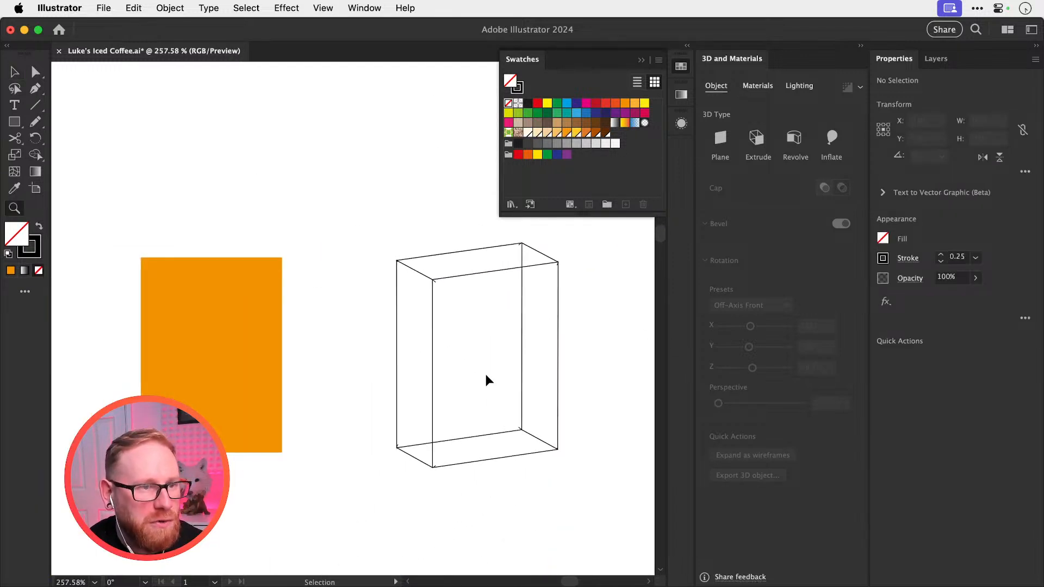
left_click(484, 378)
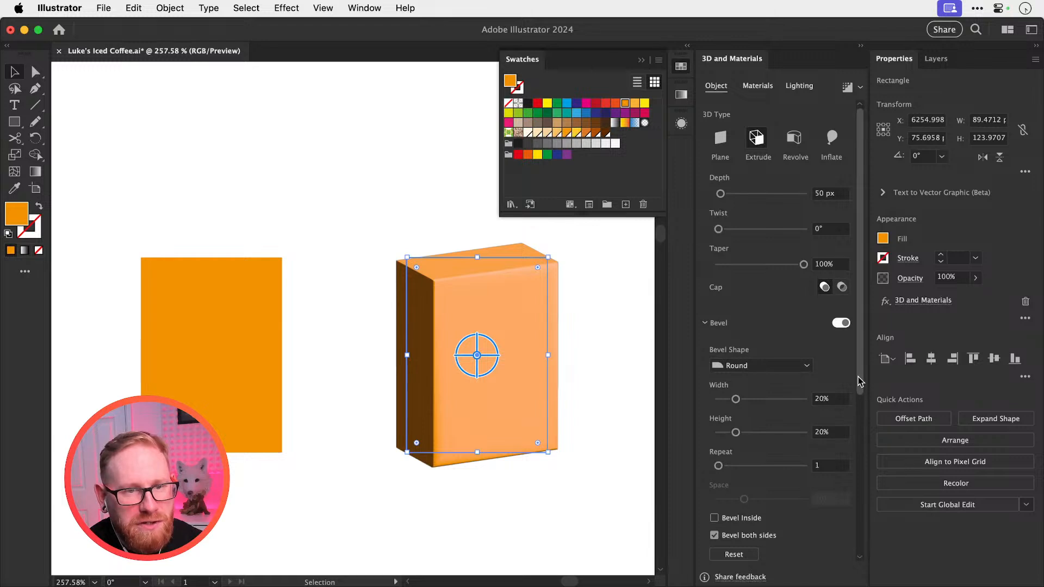
Expand the appearance of the extruded box and inspect the result in Outline view
left_click_drag(859, 379, 864, 573)
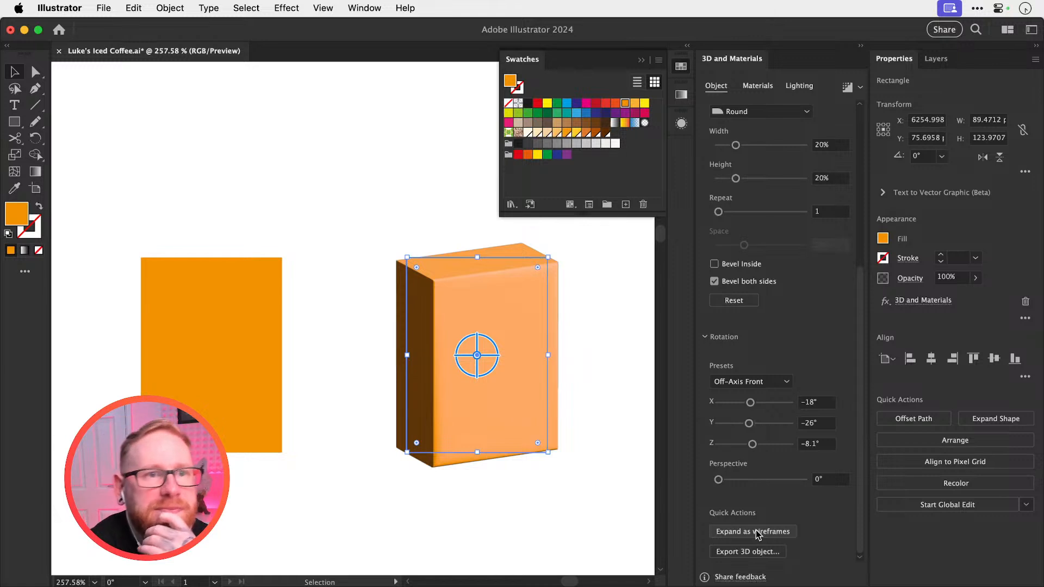
left_click(169, 8)
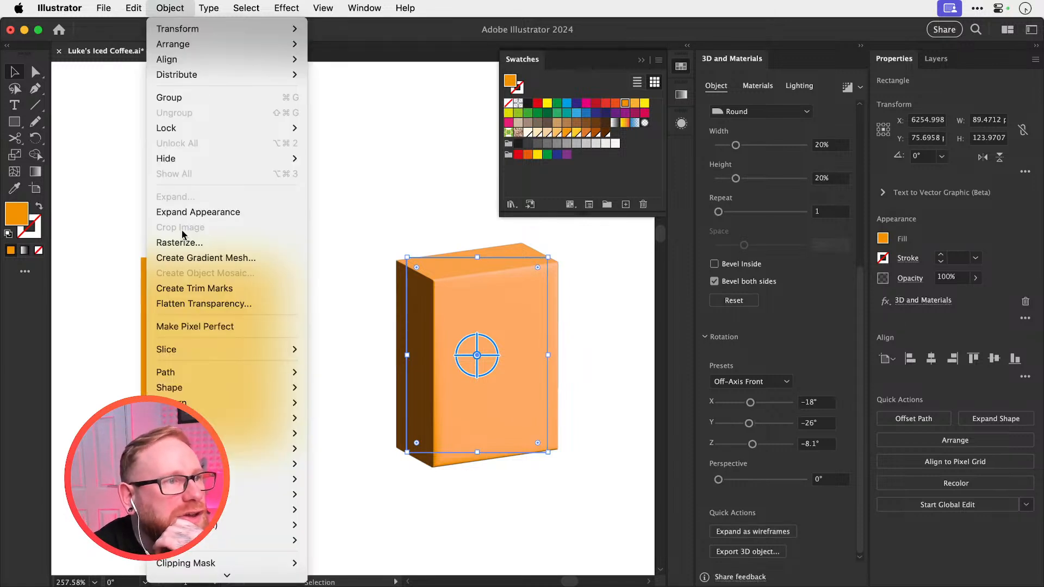
left_click(184, 212)
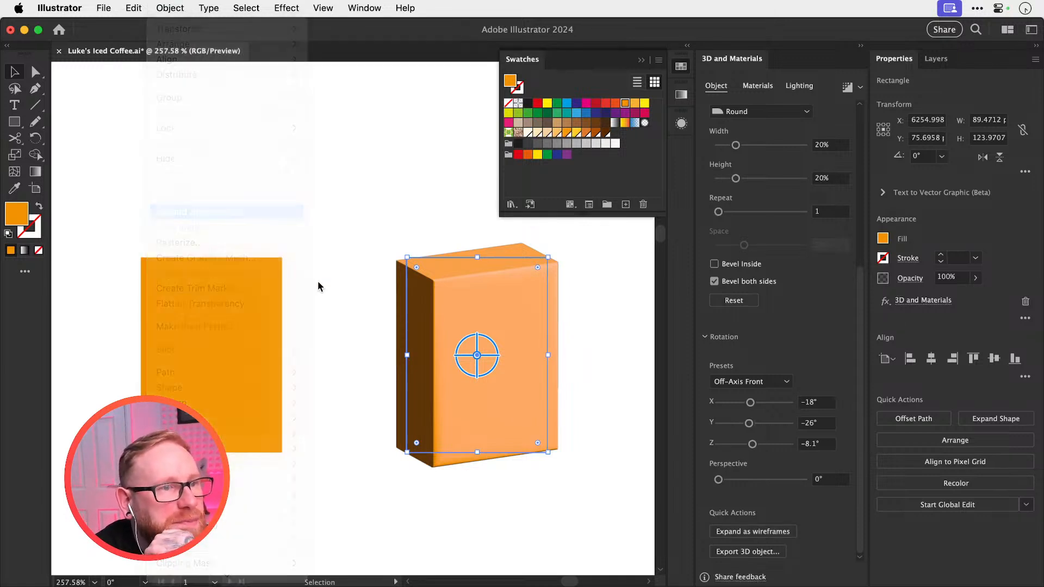
left_click(423, 202)
left_click_drag(450, 300, 482, 344)
key("super+z")
key("super+y")
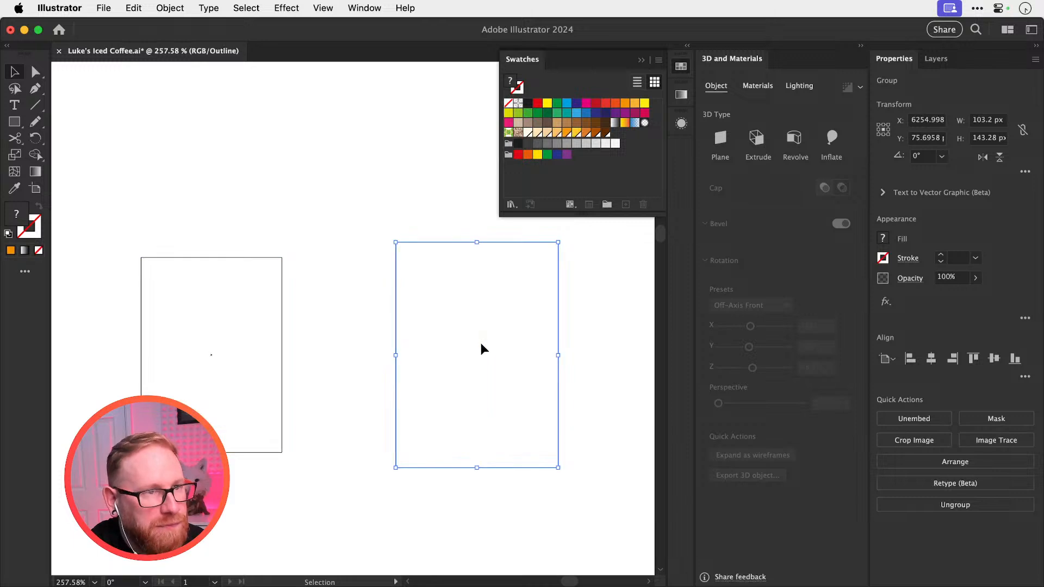
Return to Preview mode, undo the appearance expansion and reselect the live 3D extruded box
key("super+y")
left_click(170, 7)
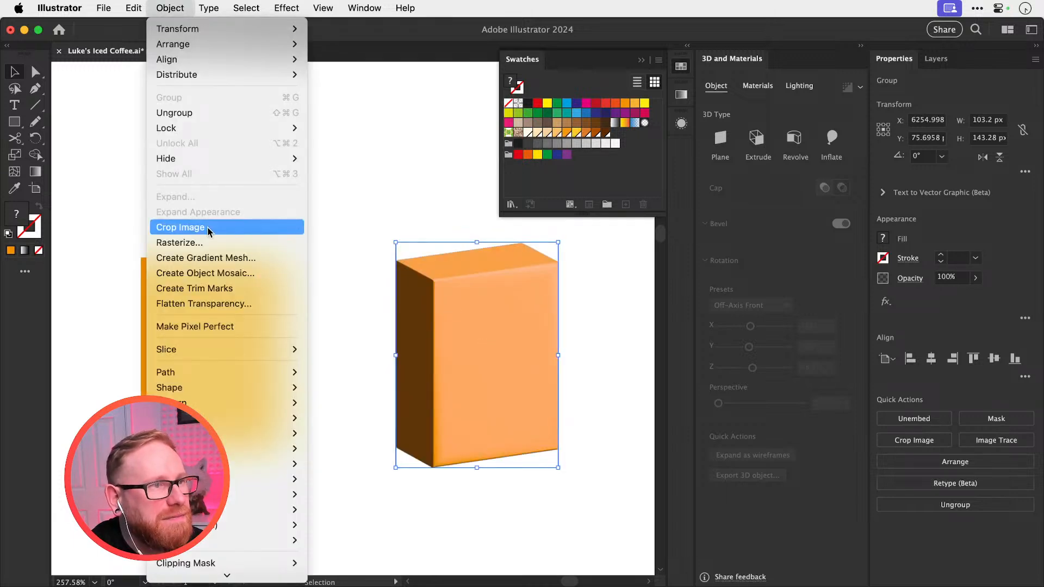
left_click(350, 215)
left_click(364, 300)
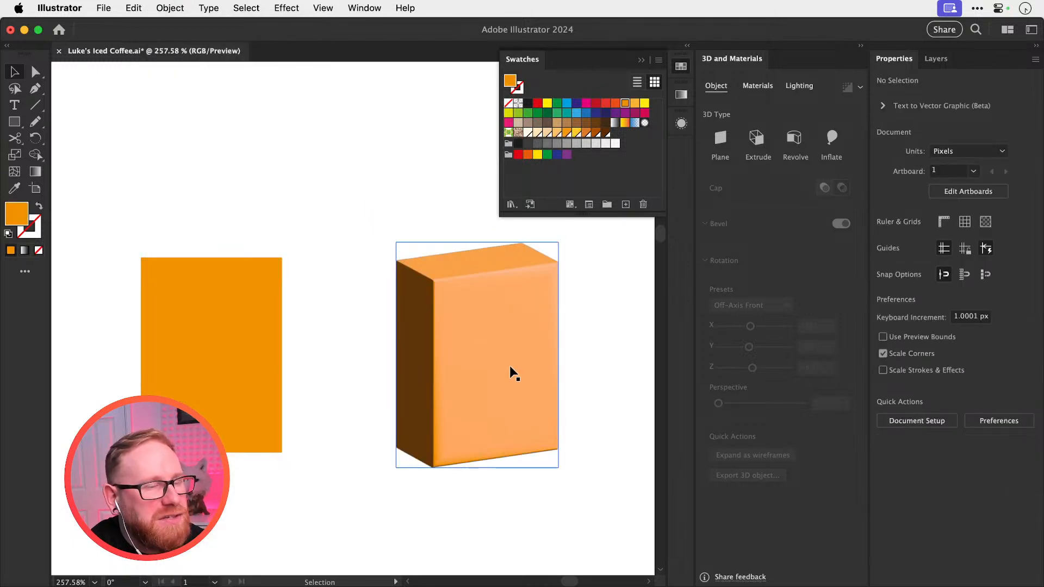
left_click(475, 349)
left_click(349, 301)
left_click(465, 321)
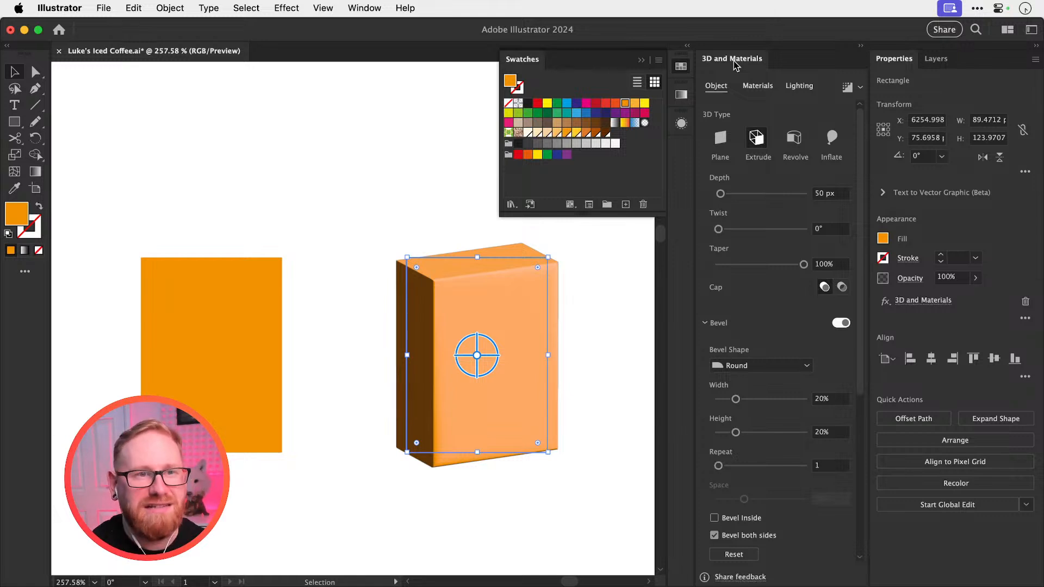
Compare the box with real-time preview off and on, and examine its Materials and Lighting settings
left_click(847, 88)
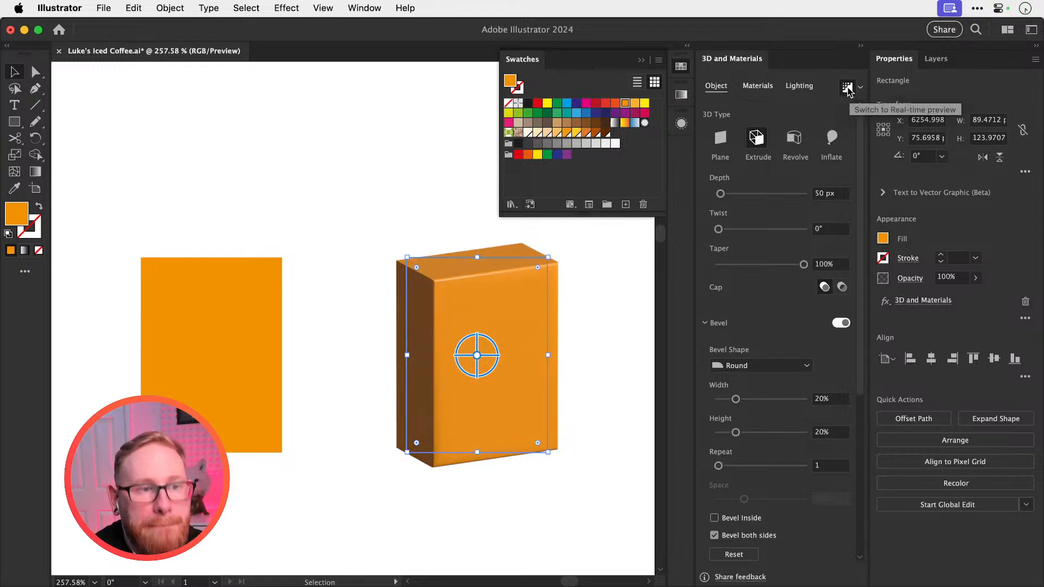
left_click(848, 88)
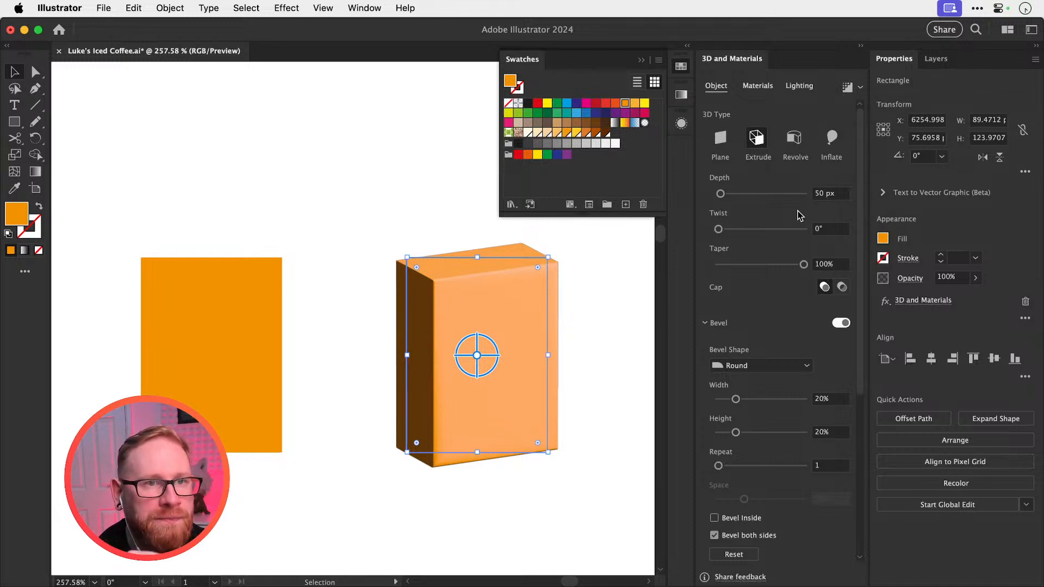
left_click(758, 87)
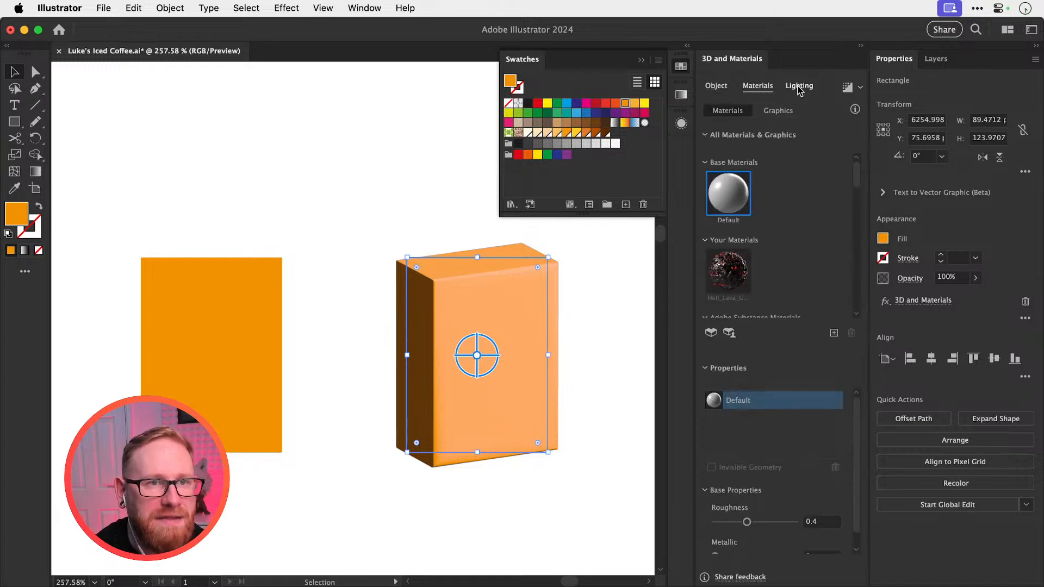
left_click(799, 87)
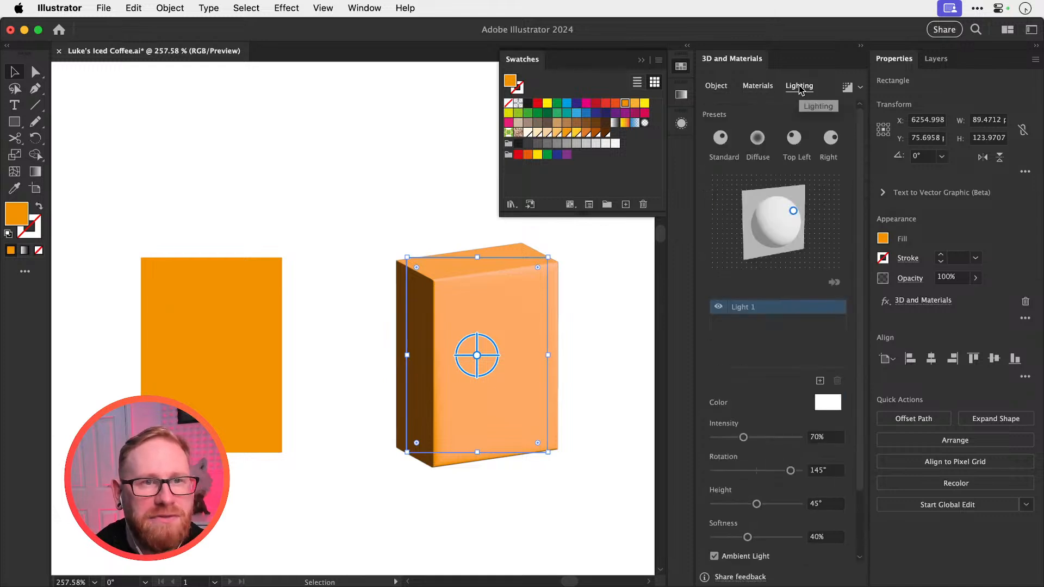
left_click(716, 87)
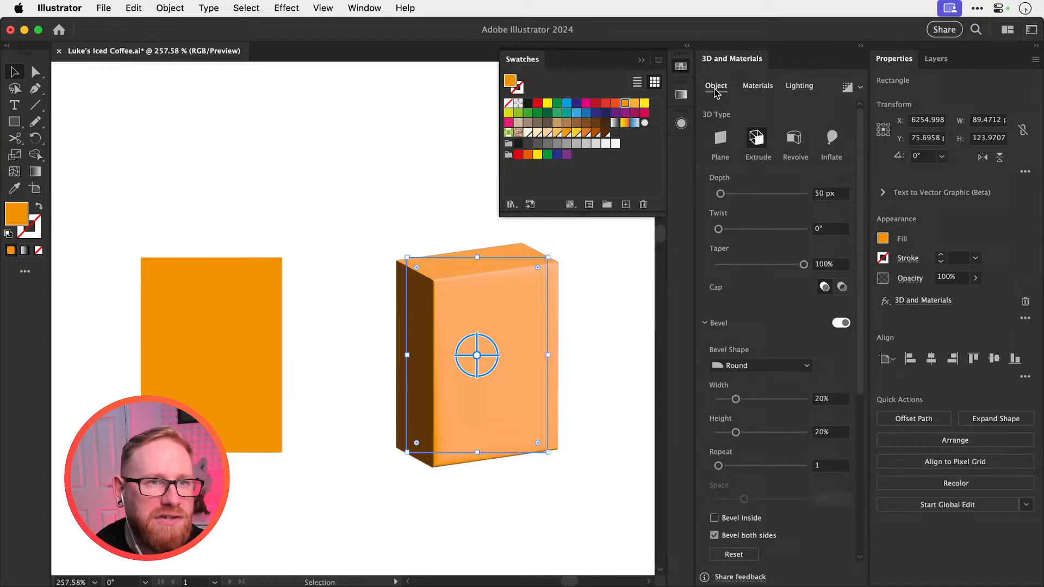
Close the Swatches and 3D and Materials panels and delete the extruded box
left_click(681, 66)
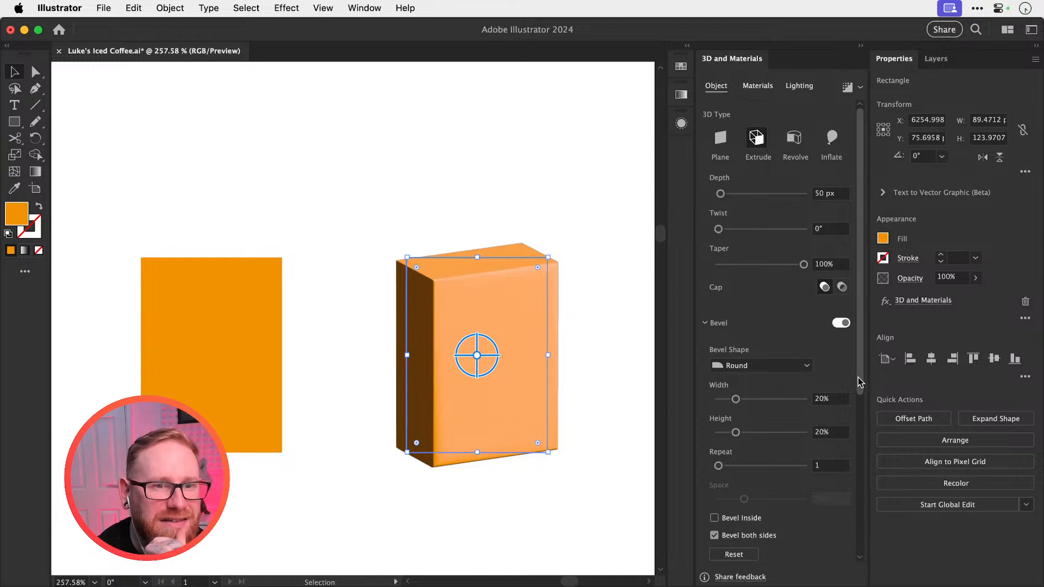
left_click_drag(860, 389, 860, 567)
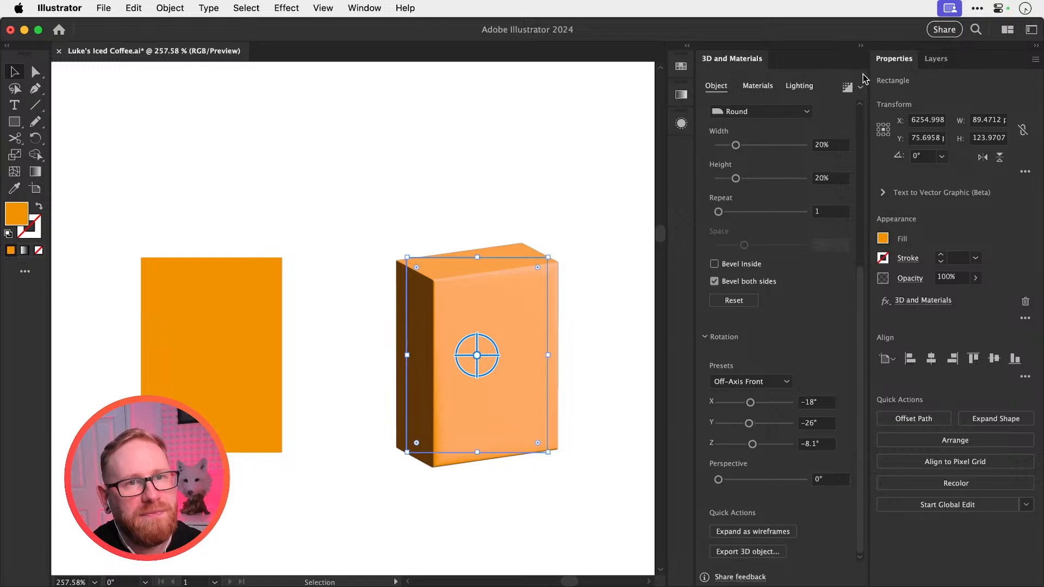
left_click(860, 46)
left_click_drag(845, 57, 471, 164)
key("Delete")
Move the flat orange rectangle into the middle of the view and start an Extrude & Bevel (Classic) effect on it
left_click_drag(249, 359, 409, 328)
left_click(300, 6)
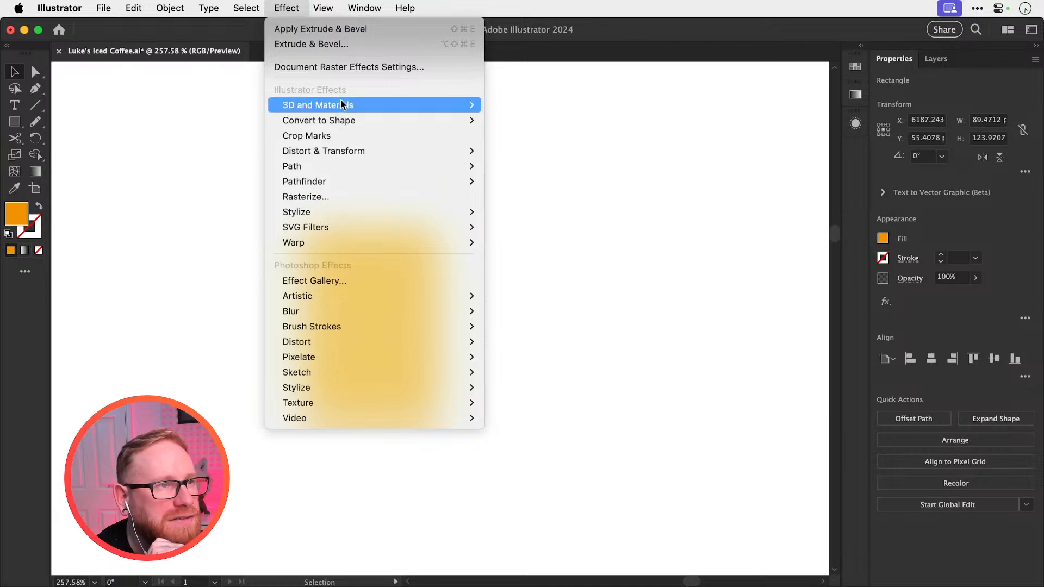
mouse_move(345, 105)
mouse_move(562, 183)
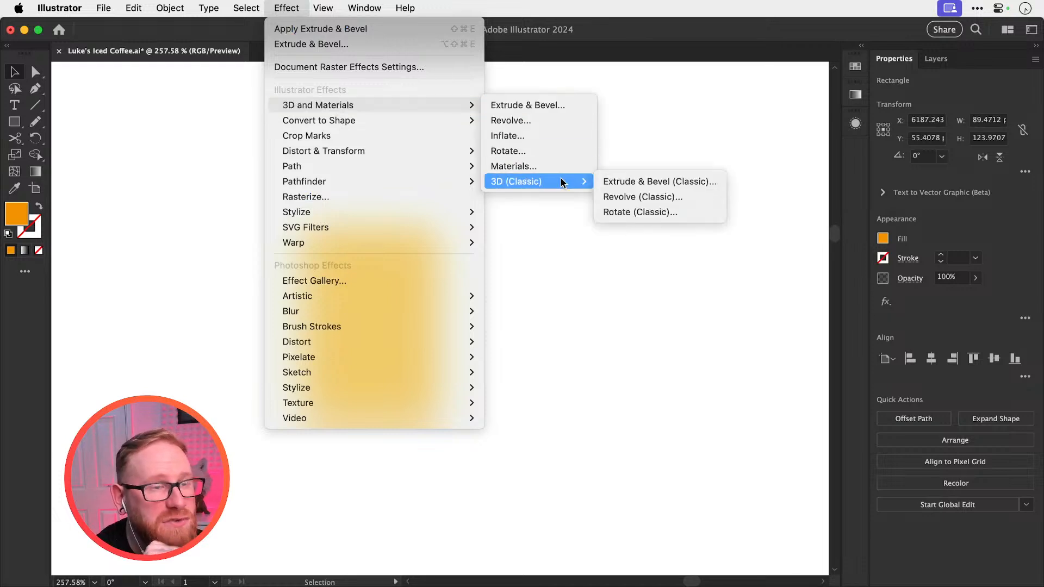
left_click(641, 182)
left_click_drag(614, 200, 615, 89)
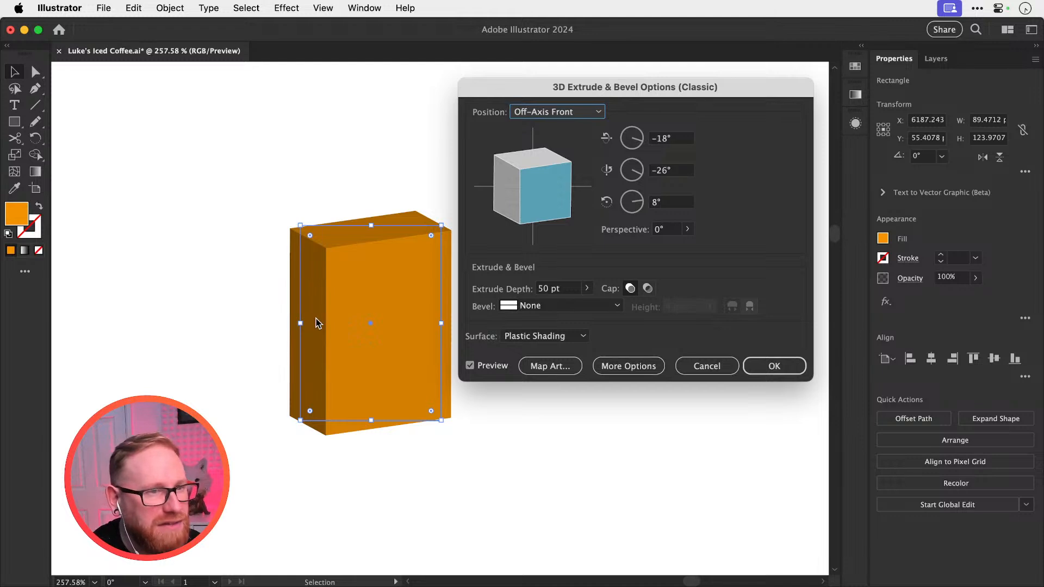
left_click(541, 336)
left_click(540, 334)
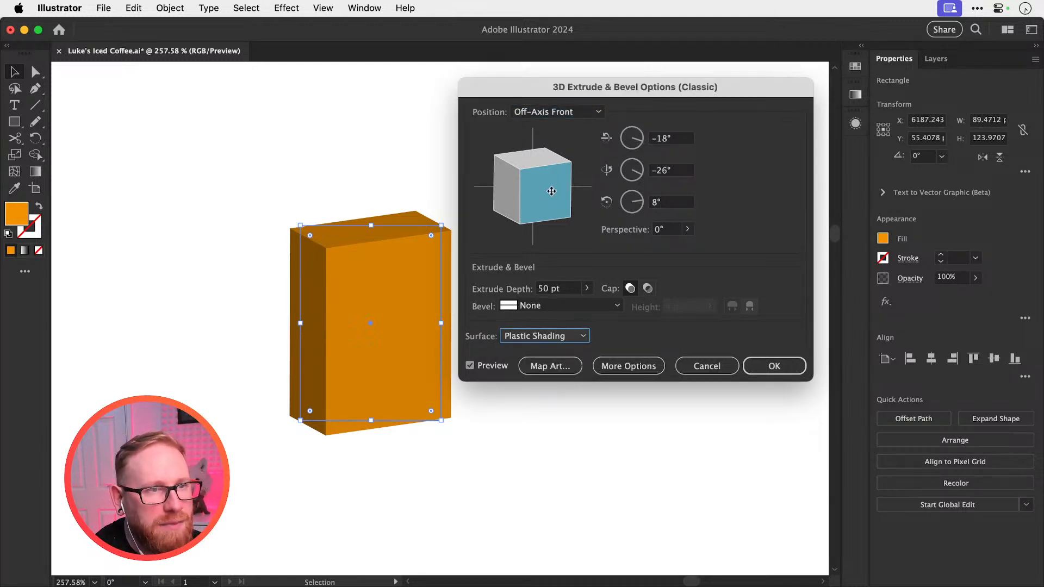
Rotate the extrusion to about 3°, -25° and 7°, and set its extrude depth to 100 pt
left_click_drag(551, 191, 541, 210)
left_click(586, 288)
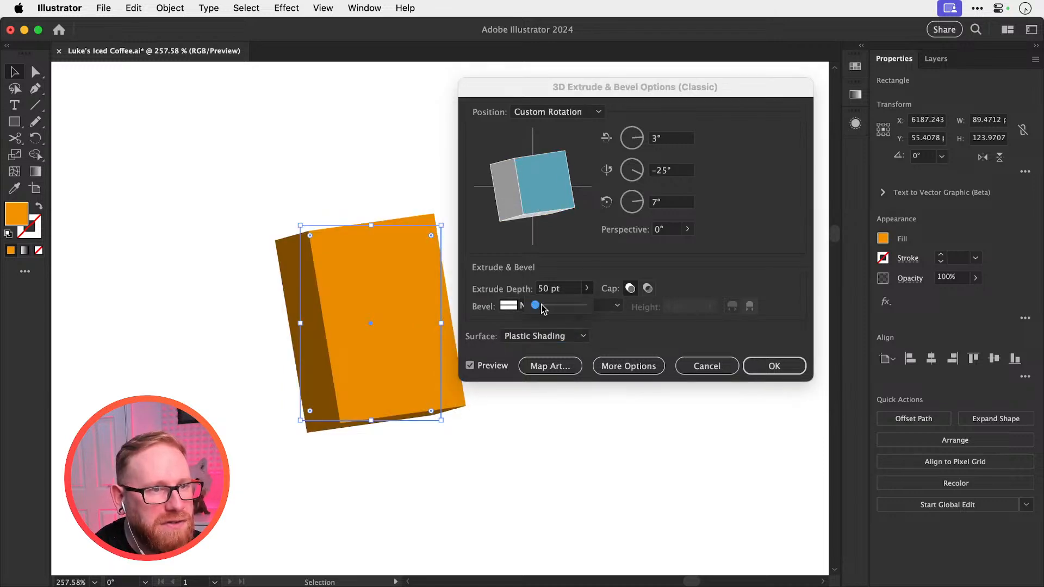
left_click_drag(542, 308, 547, 307)
left_click(662, 275)
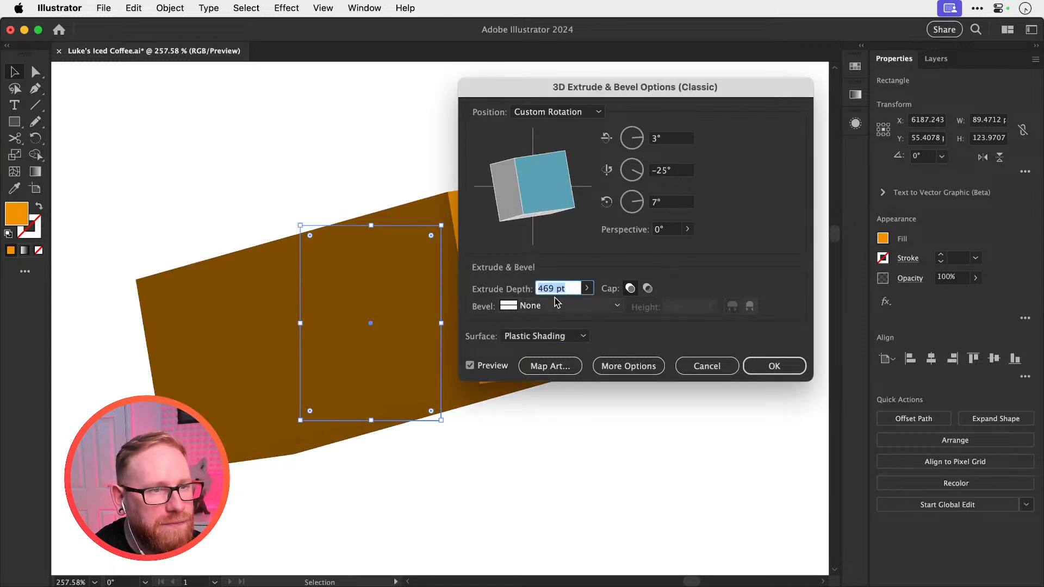
type("100")
key("Tab")
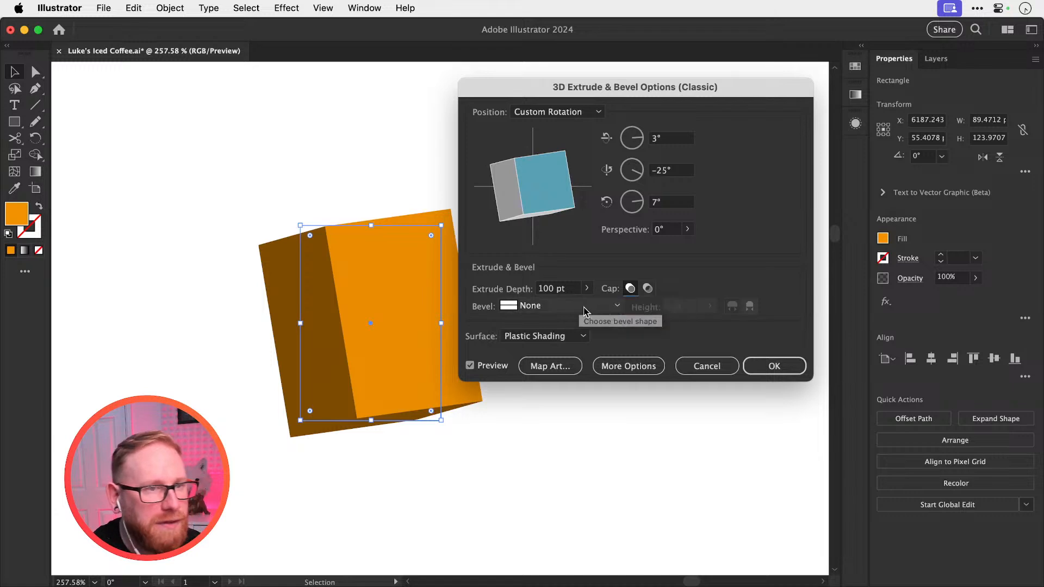
Set the extrusion's surface to No Shading and apply the effect without a bevel
left_click(616, 306)
left_click(616, 306)
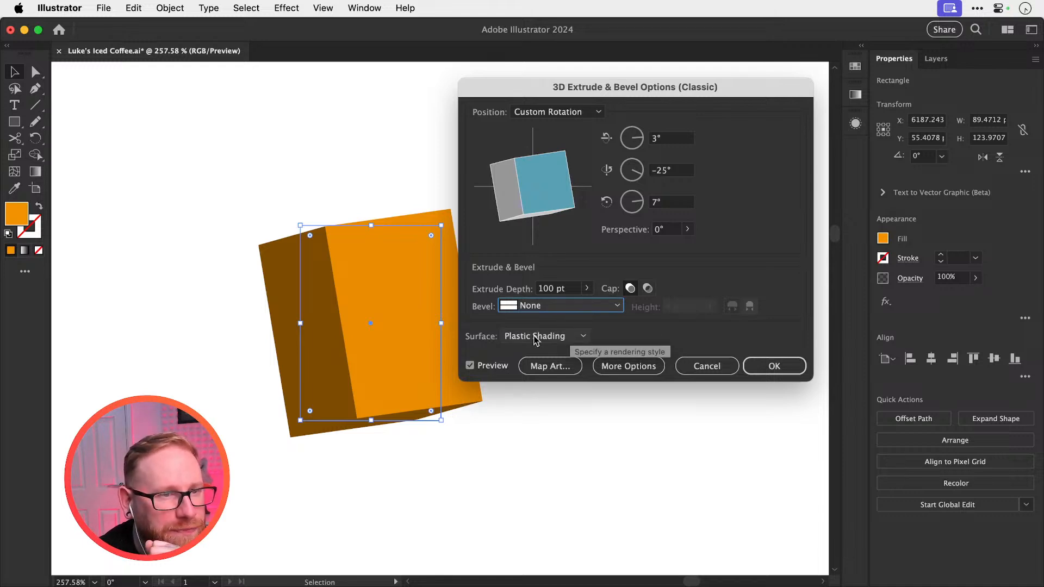
left_click(615, 366)
left_click(584, 336)
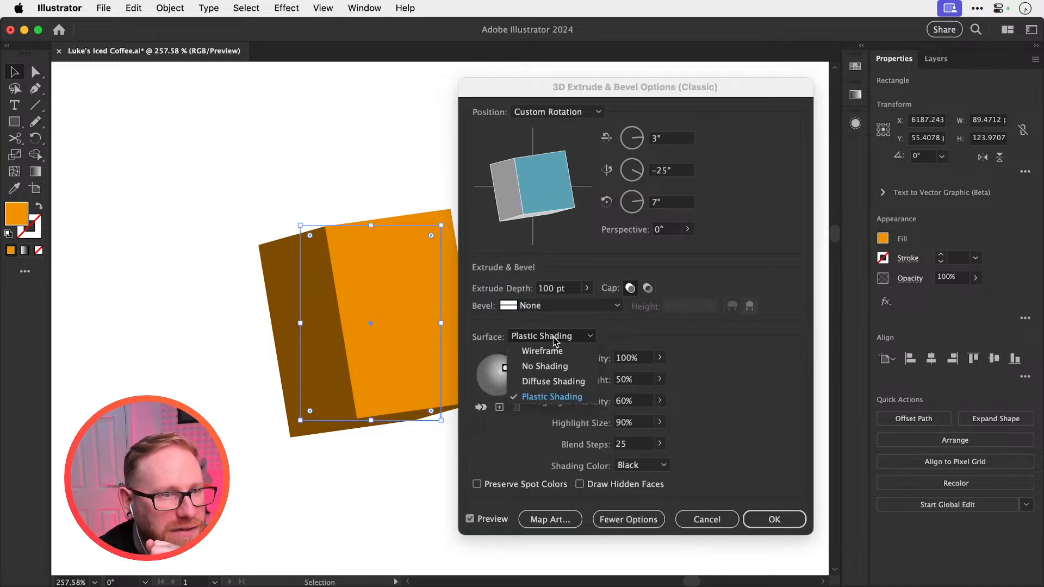
left_click(552, 368)
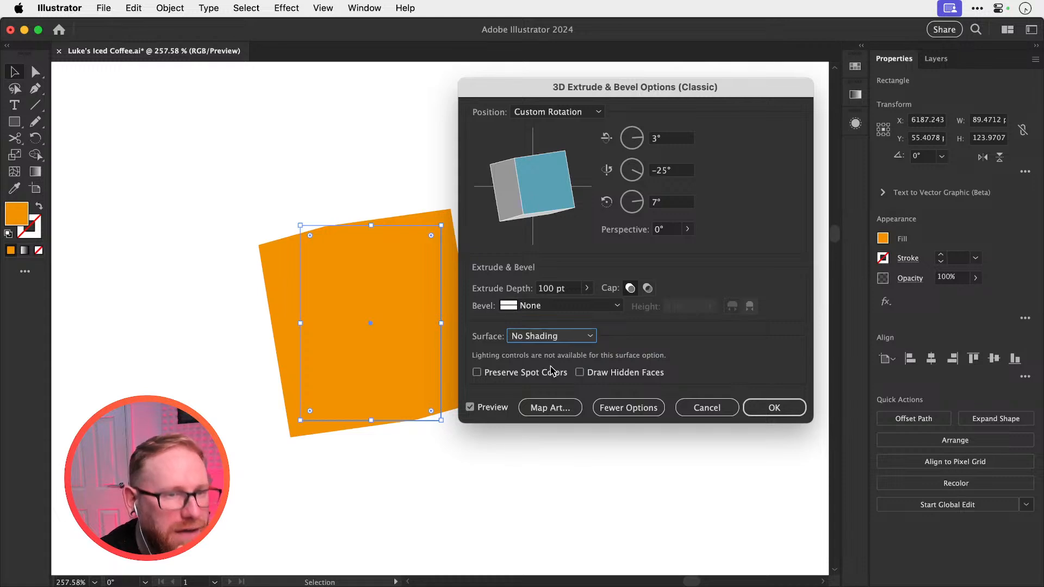
left_click(761, 411)
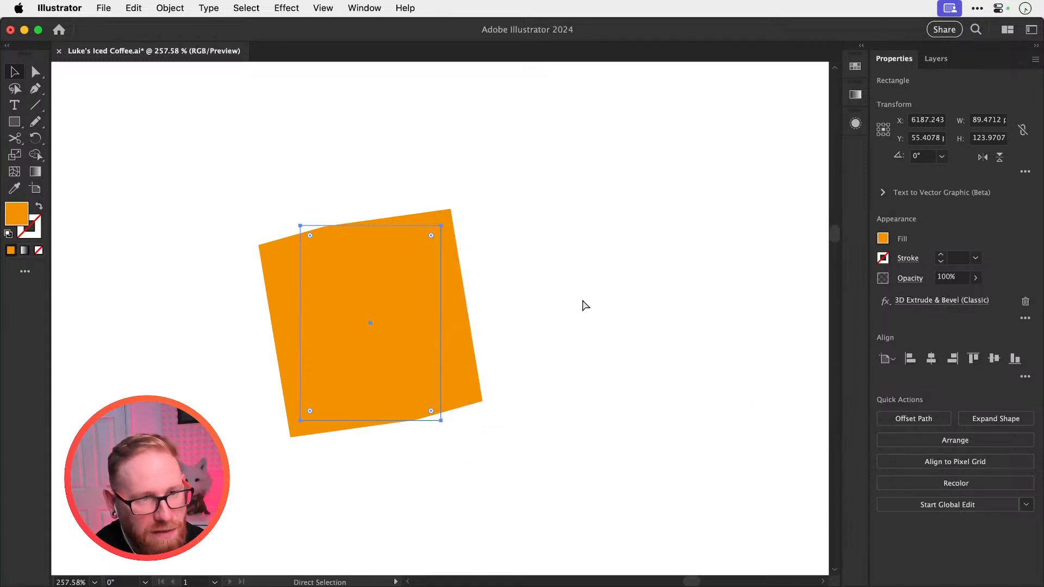
Expand the appearance of the classic extrusion while in Outline view, and return to Preview mode
key("super+y")
left_click(565, 259)
left_click(441, 345)
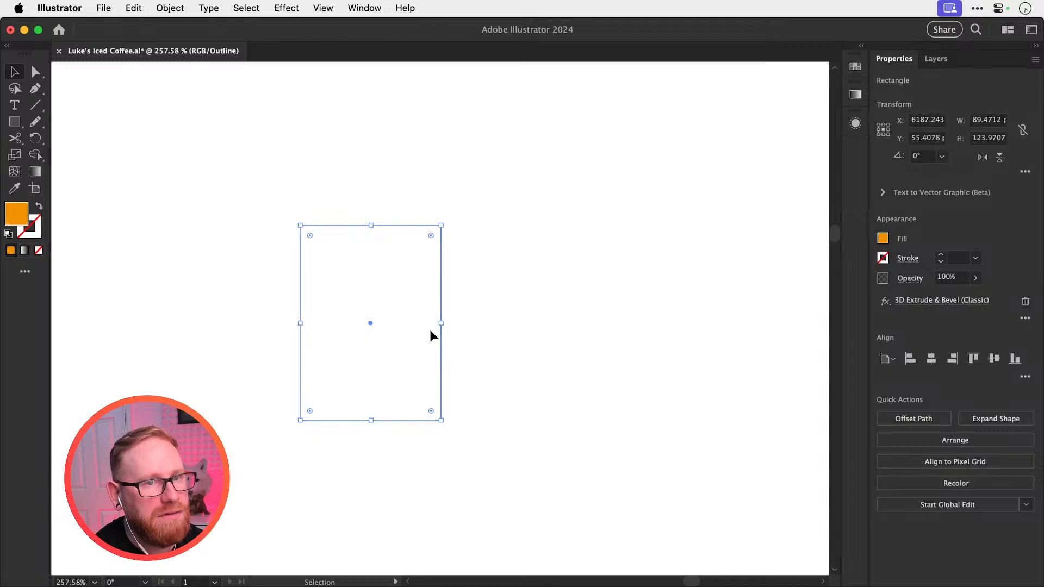
left_click(169, 8)
left_click(193, 209)
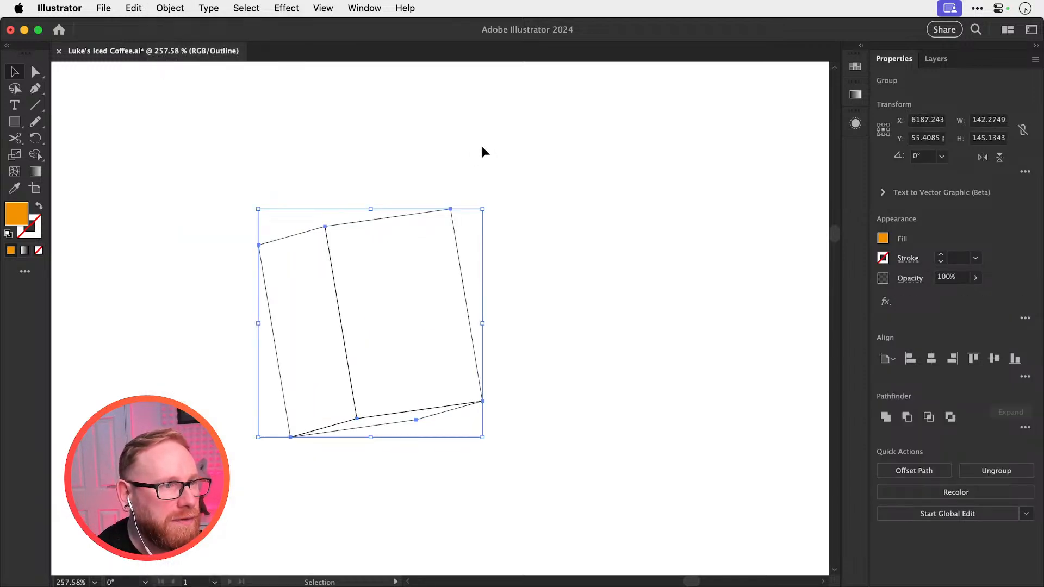
left_click(481, 145)
key("super+y")
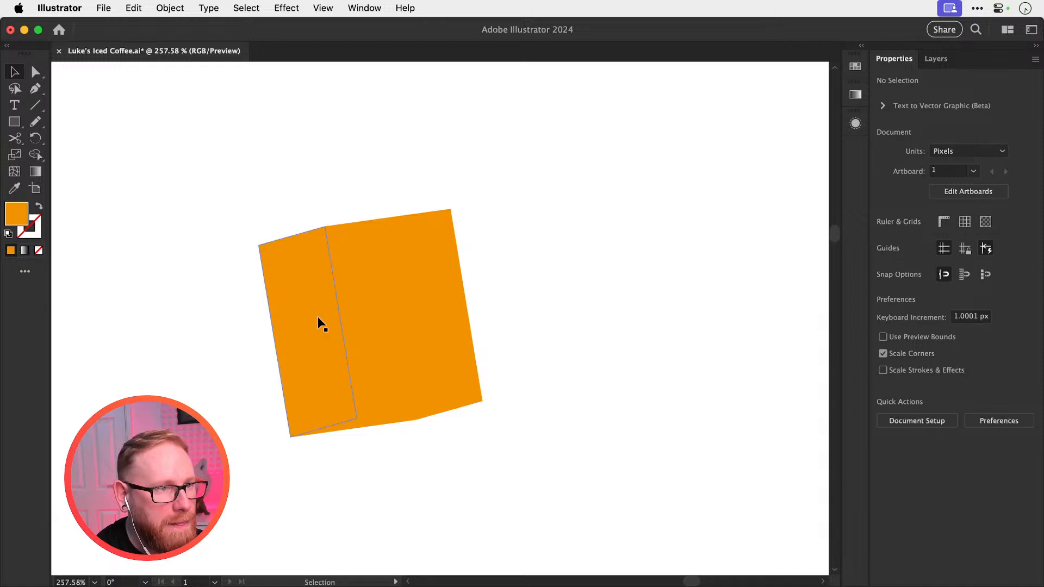
Ungroup the expanded box completely so that each face is a separate shape, undoing any test moves of the whole group
mouse_move(318, 317)
left_mouse_down()
mouse_move(337, 351)
mouse_move(328, 334)
left_mouse_up()
key("super+z")
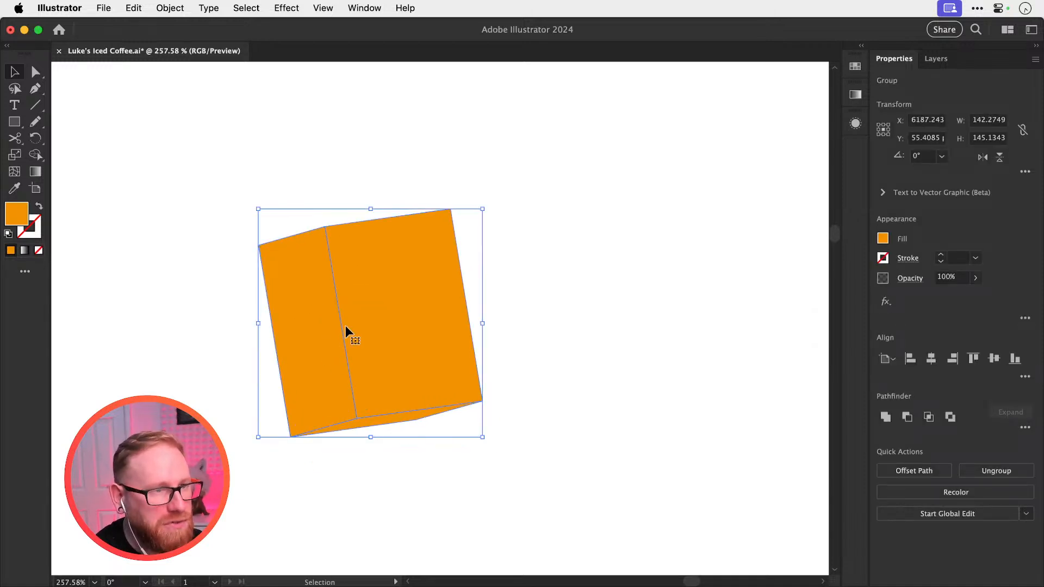
right_click(352, 344)
left_click(380, 409)
key("super+shift+a")
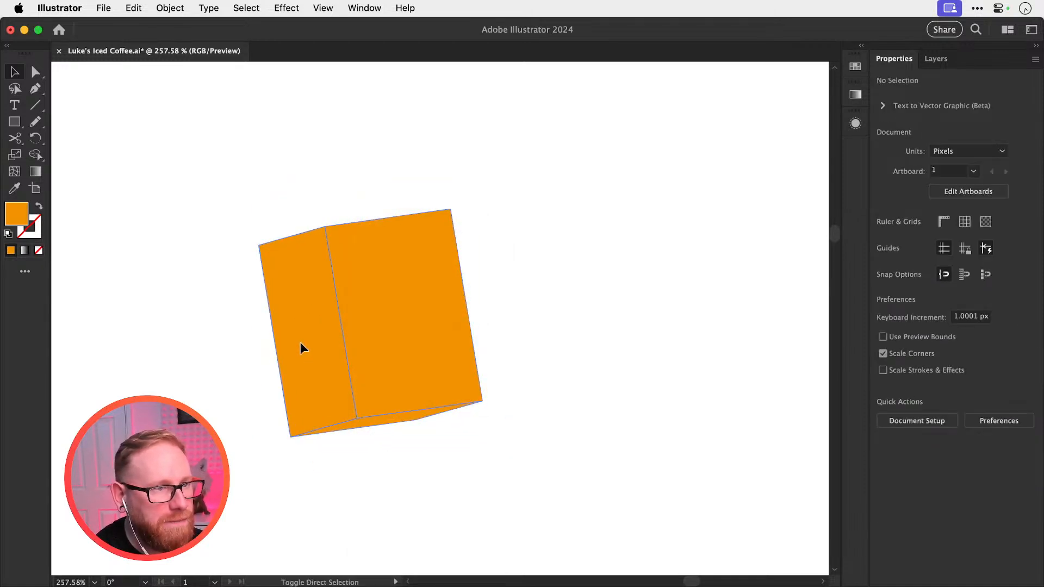
double_click(300, 343)
double_click(152, 181)
left_click_drag(304, 329, 237, 291)
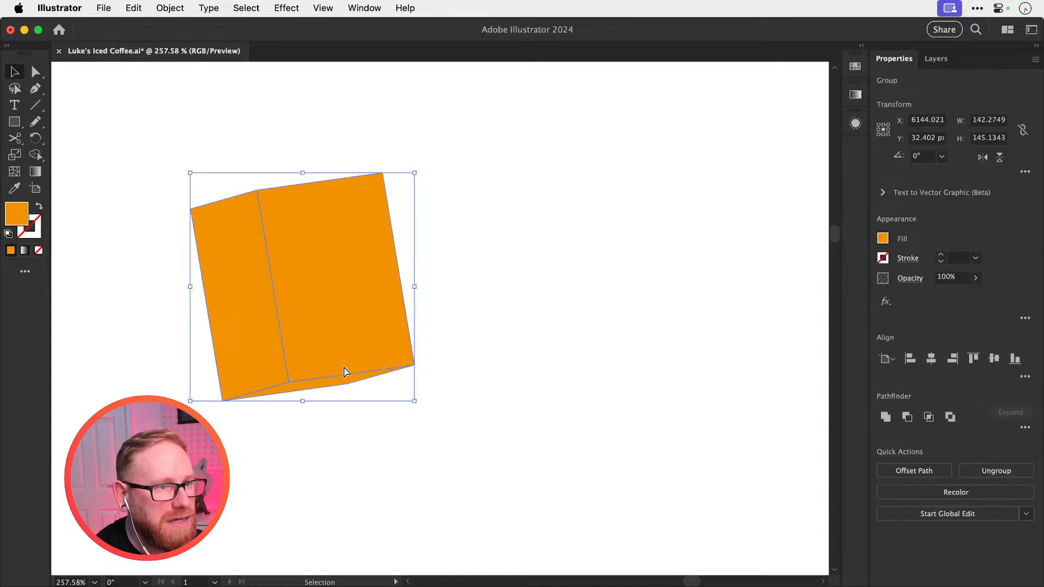
key("super+z")
key("super+shift+g")
key("super+shift+a")
Move the side and underside faces away from the front face to show they are separate, and undo both moves
left_click_drag(314, 352, 243, 307)
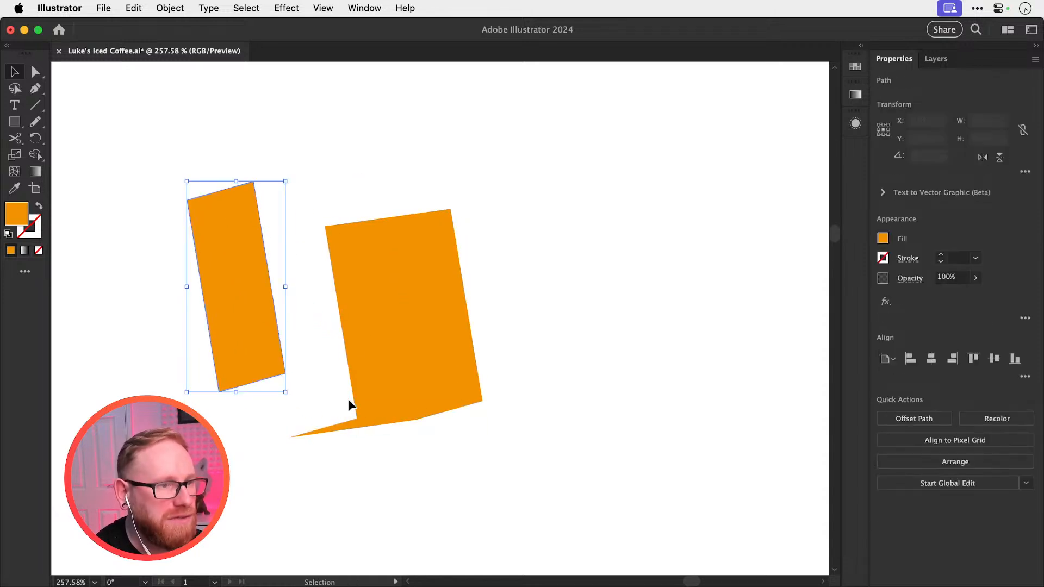
left_click_drag(400, 424, 387, 466)
left_click(485, 316)
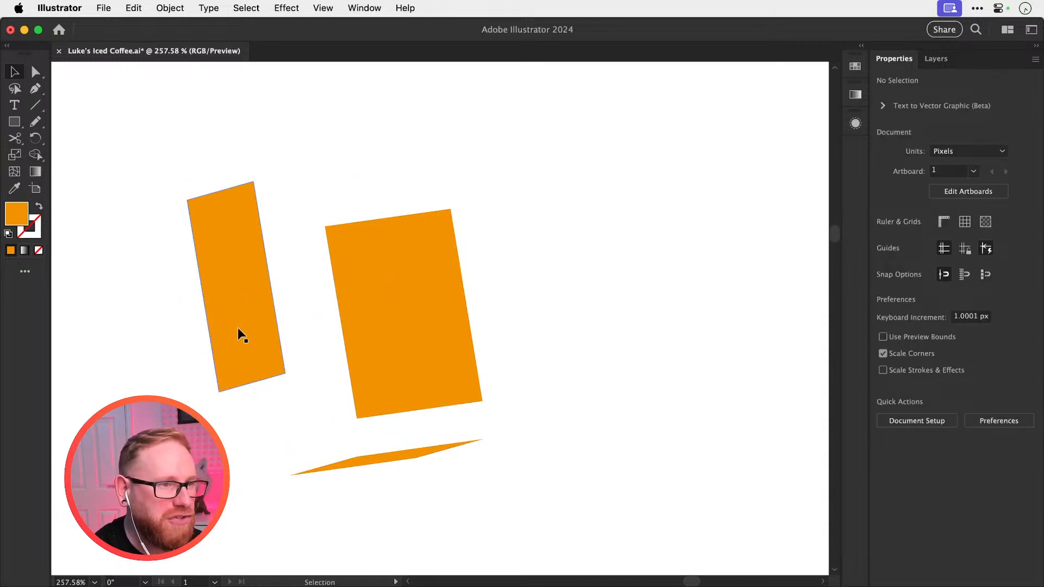
key("super+z")
key("super+z")
left_click(237, 226)
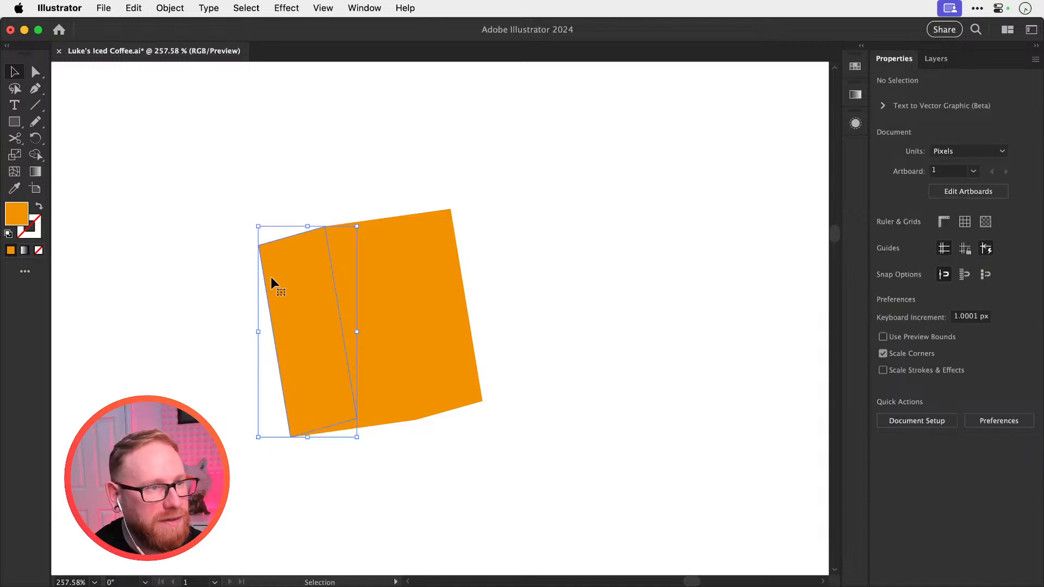
Fill the box's narrow side face with darker orange d66600
left_click(272, 284)
double_click(16, 213)
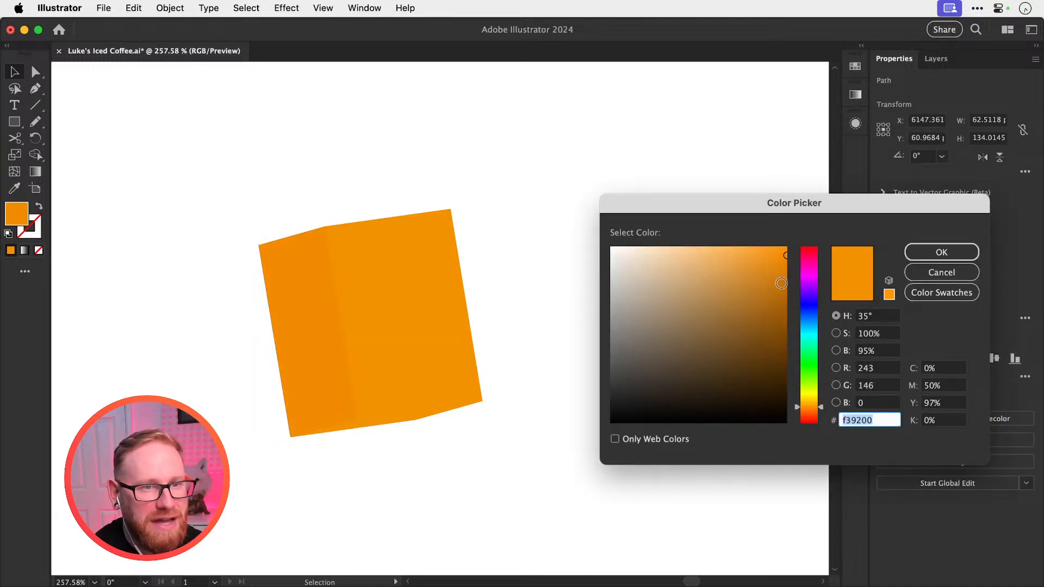
type("d66600")
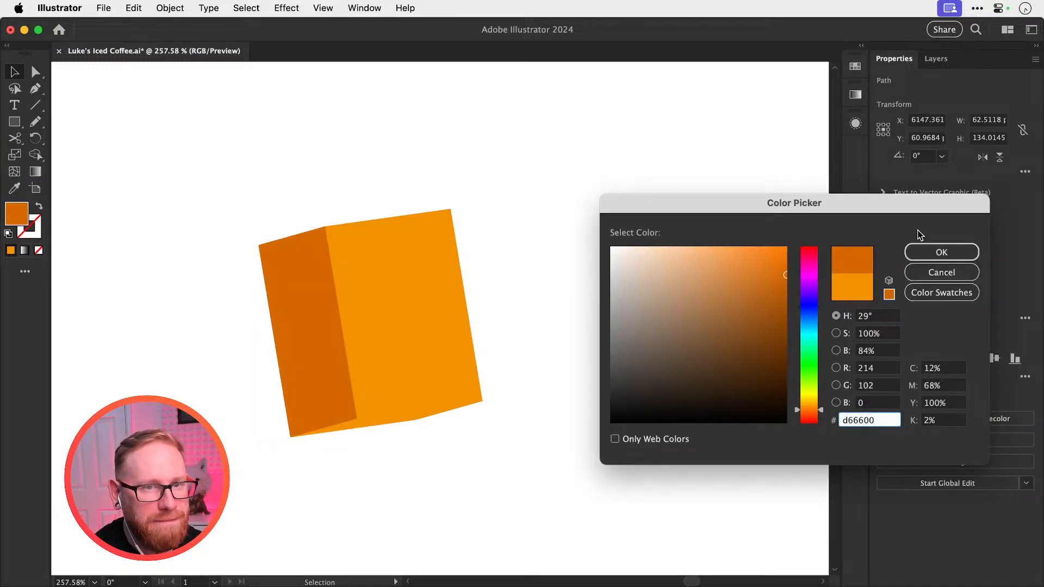
left_click(932, 252)
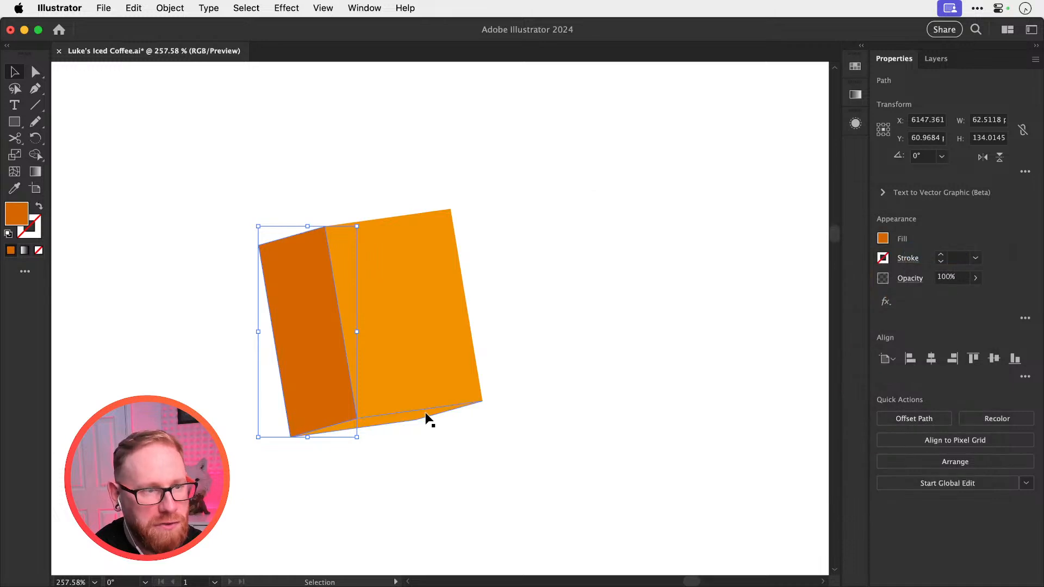
Fill the box's underside face with the dark brownish orange aa4d00
left_click(426, 420)
double_click(24, 221)
type("d66600")
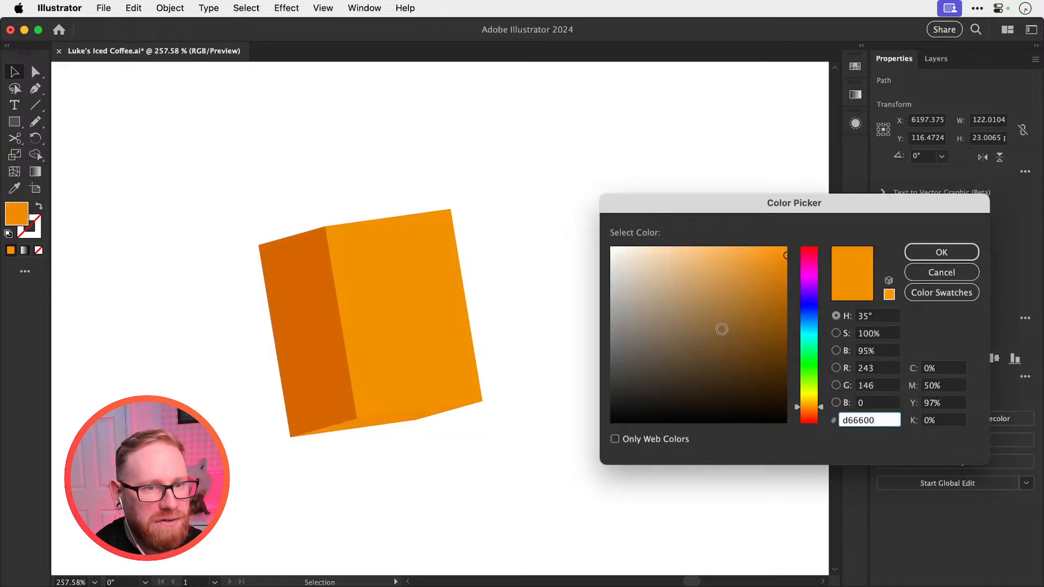
key("Tab")
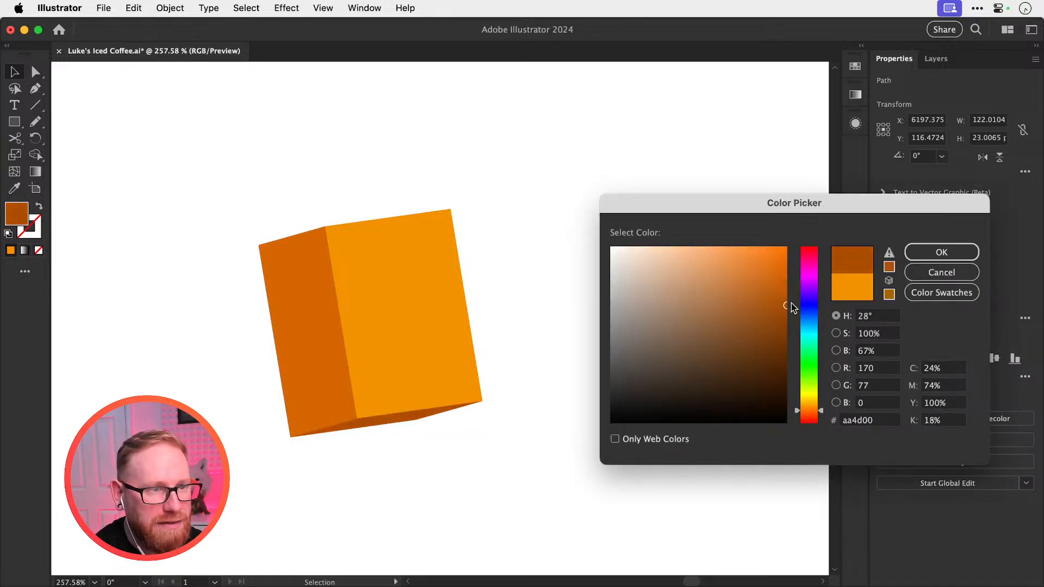
left_click(935, 253)
Apply a linear gradient to the box's front face, running diagonally from lower left to beyond its upper-right corner
left_click(400, 288)
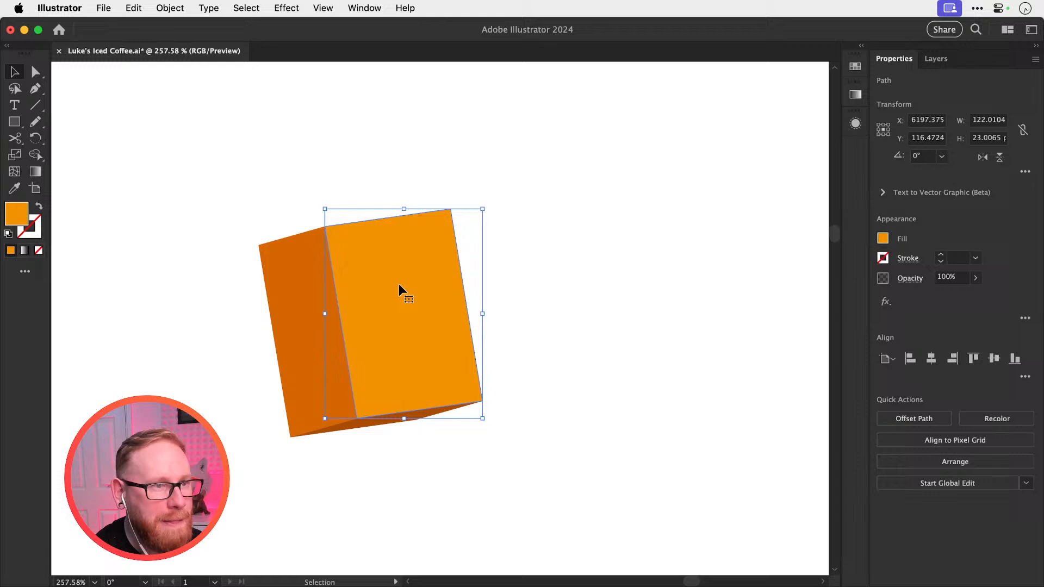
double_click(16, 215)
left_click(935, 272)
key("g")
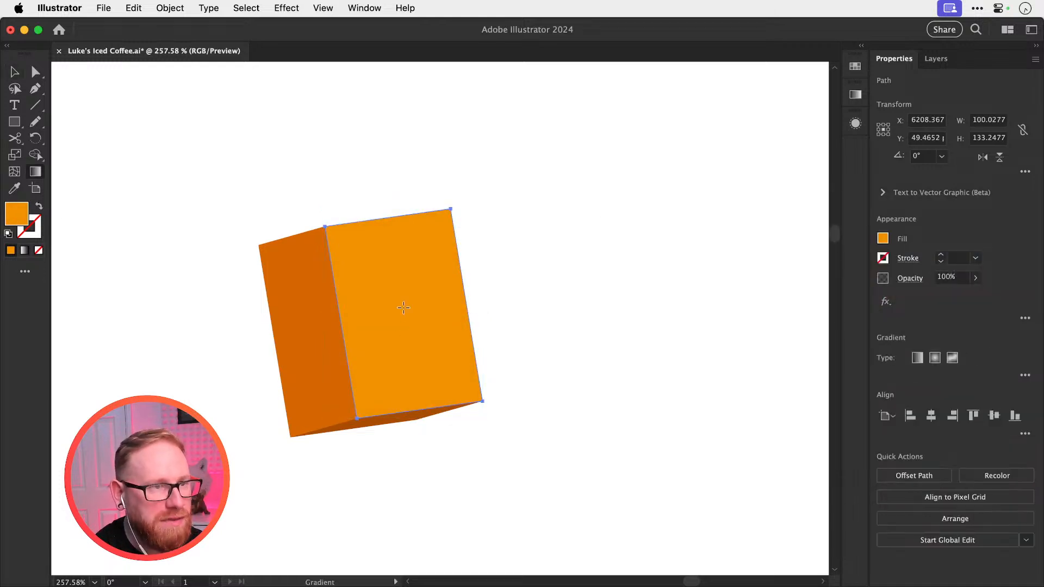
left_click(418, 348)
left_click_drag(471, 266, 419, 181)
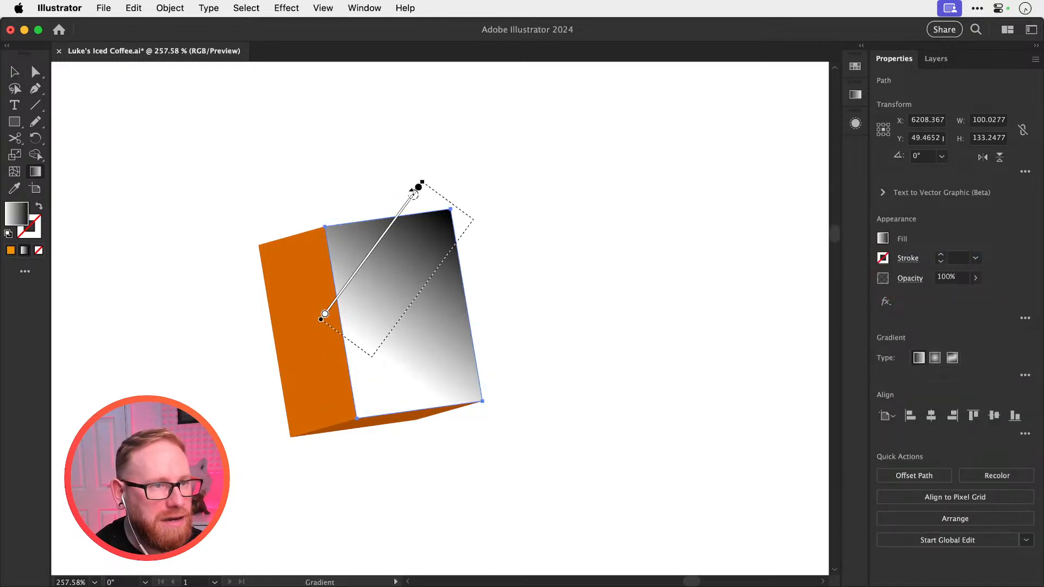
left_click_drag(372, 419, 468, 224)
Set the black stop of the front face's gradient to orange f39200
double_click(469, 225)
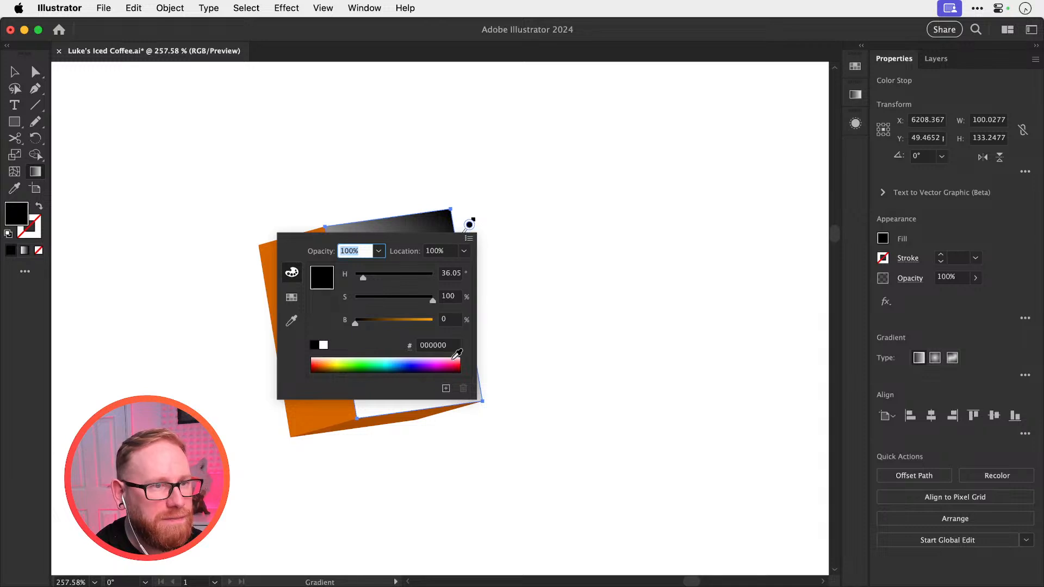
left_click(450, 347)
type("f39200")
key("Return")
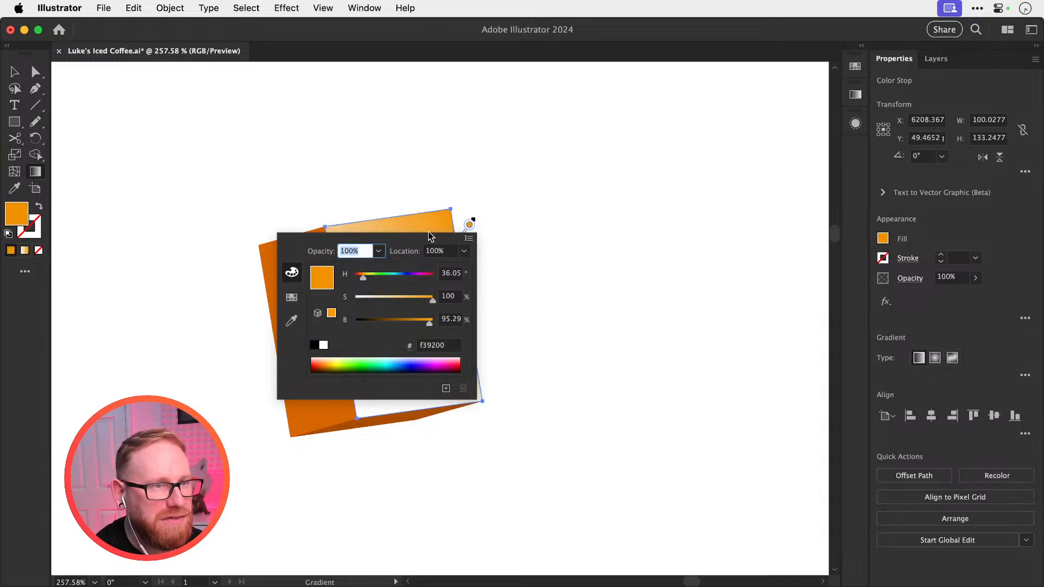
left_click(469, 224)
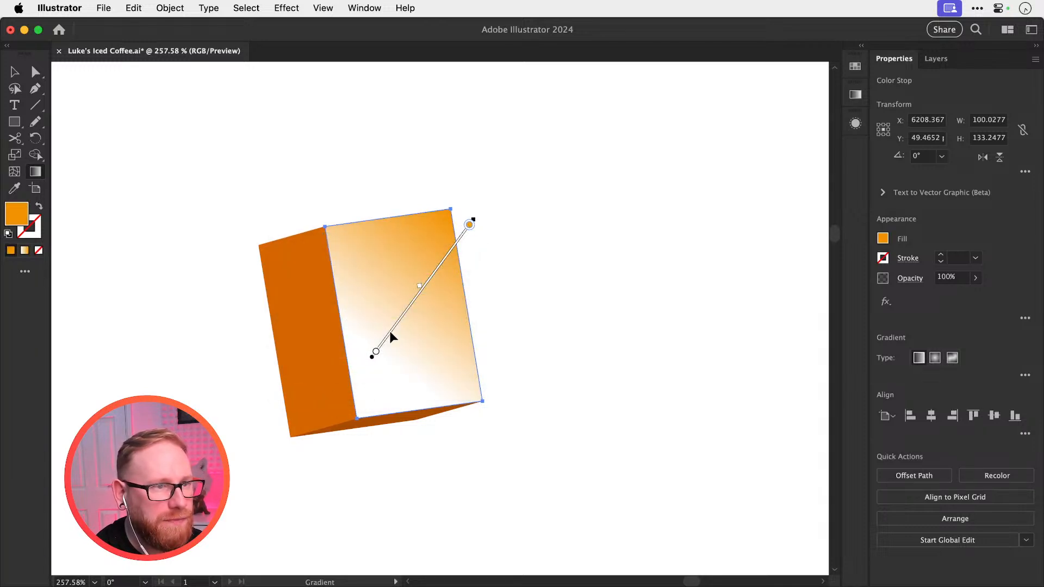
Set the white stop of the front face's gradient to the pale orange f3d09c
double_click(375, 353)
left_click(352, 471)
type("f39200")
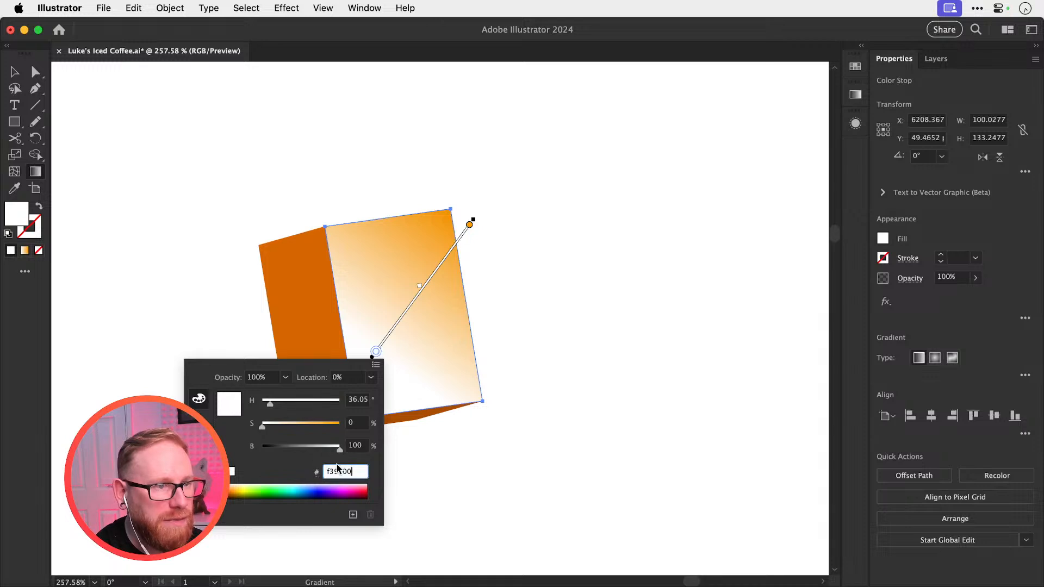
key("Tab")
left_click_drag(320, 427, 291, 424)
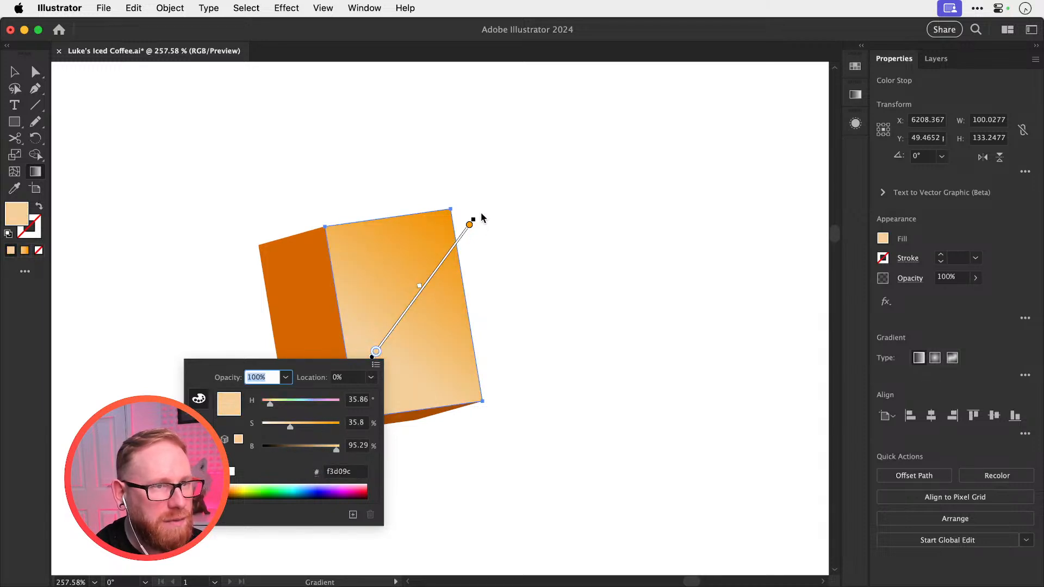
Reverse the front face's gradient so it runs from orange at the lower-left corner to pale orange at the upper right, and deselect it
left_click(471, 223)
left_click_drag(474, 219, 298, 491)
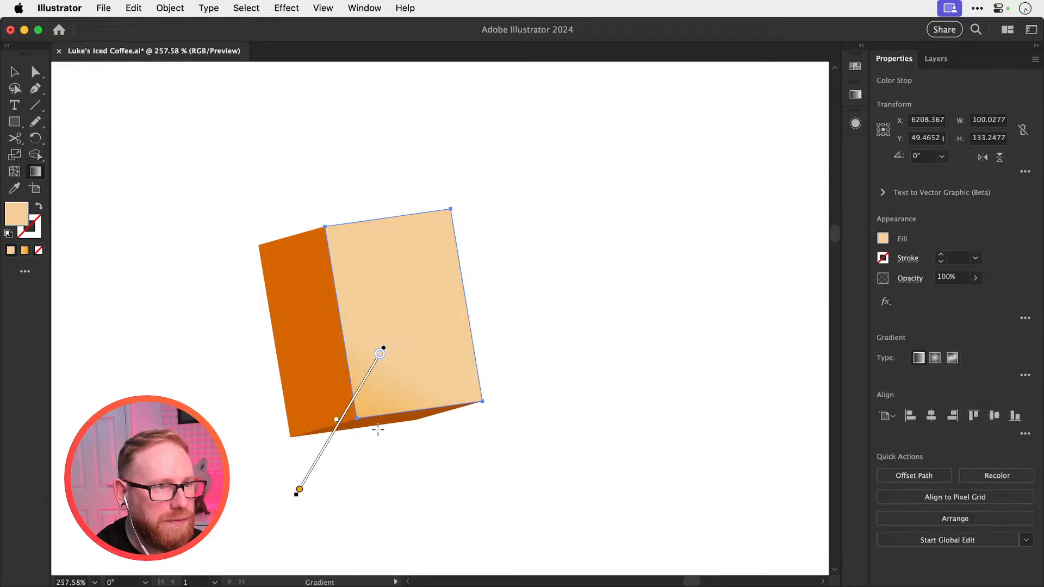
left_click_drag(379, 353, 432, 266)
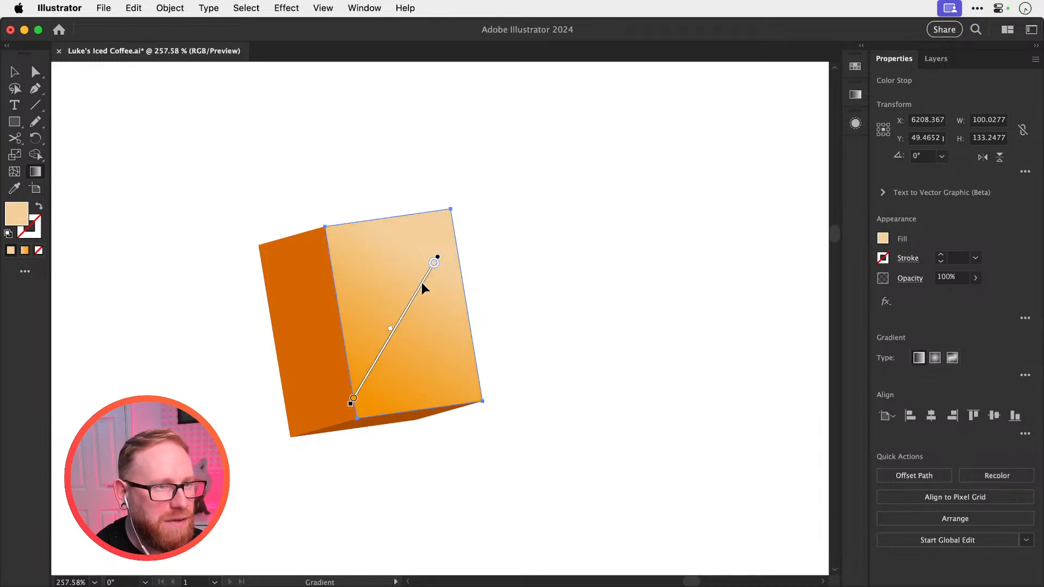
left_click_drag(422, 282, 435, 243)
key("v")
left_click(526, 293)
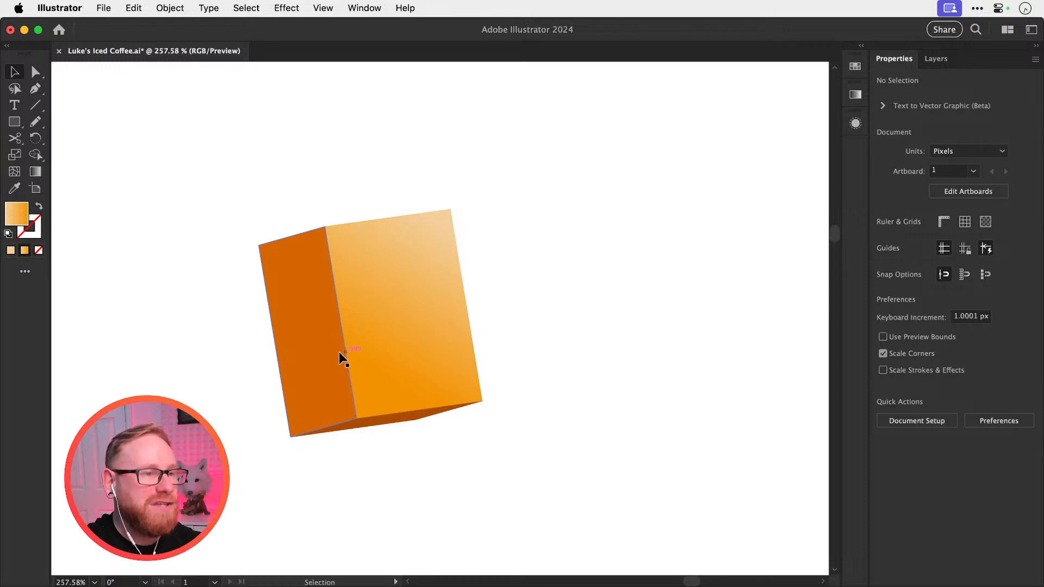
Pull the side face and the underside face away from the box in turn, undoing each move
left_click_drag(339, 351, 304, 322)
key("super+z")
left_click_drag(395, 427, 411, 485)
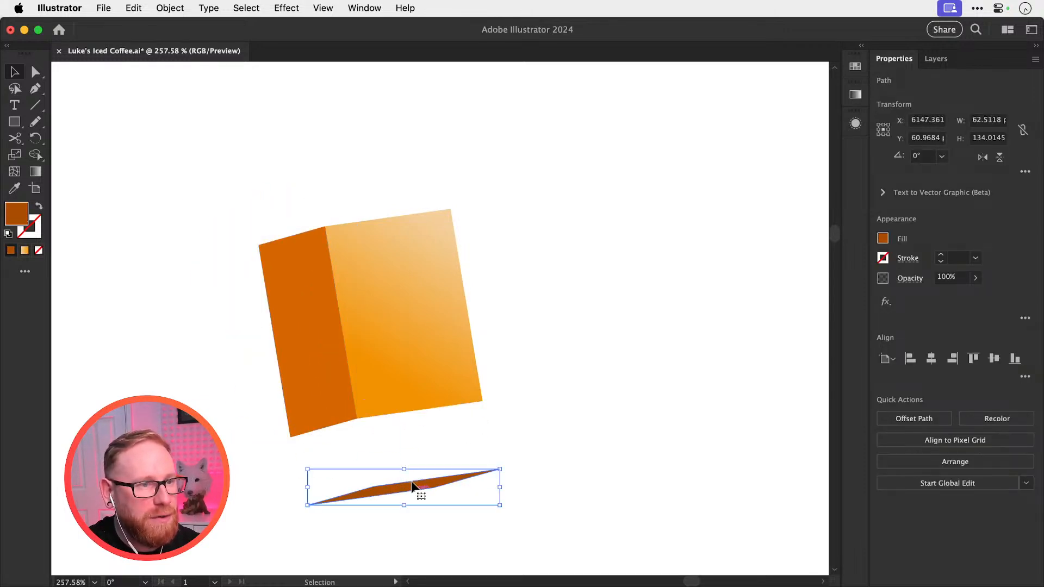
key("super+z")
Round the side face's upper-left corner to a radius of about 9 px, and undo the rounding
key("a")
left_click(290, 275)
left_click_drag(274, 255, 276, 261)
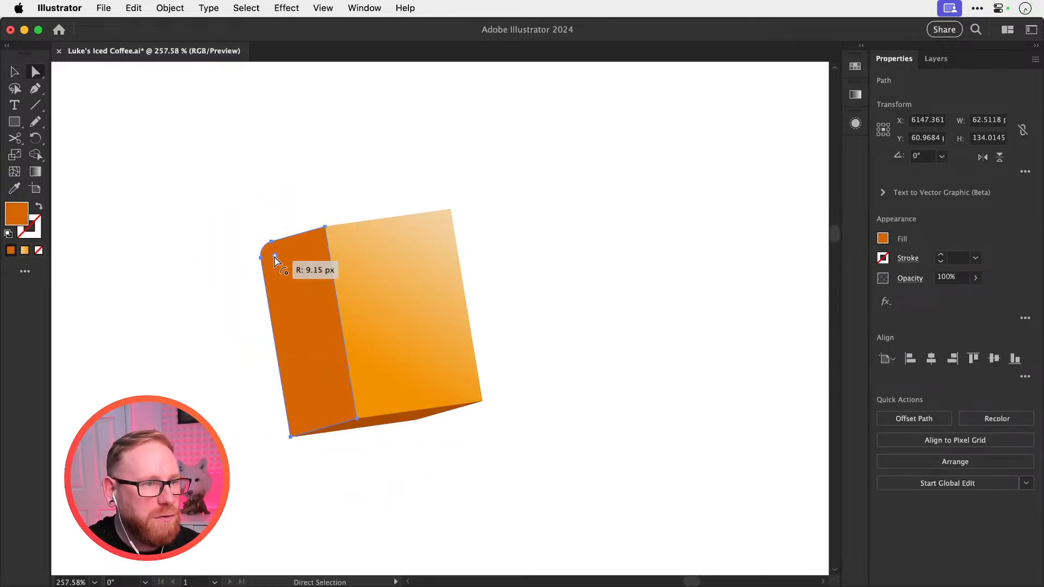
key("v")
left_click(332, 194)
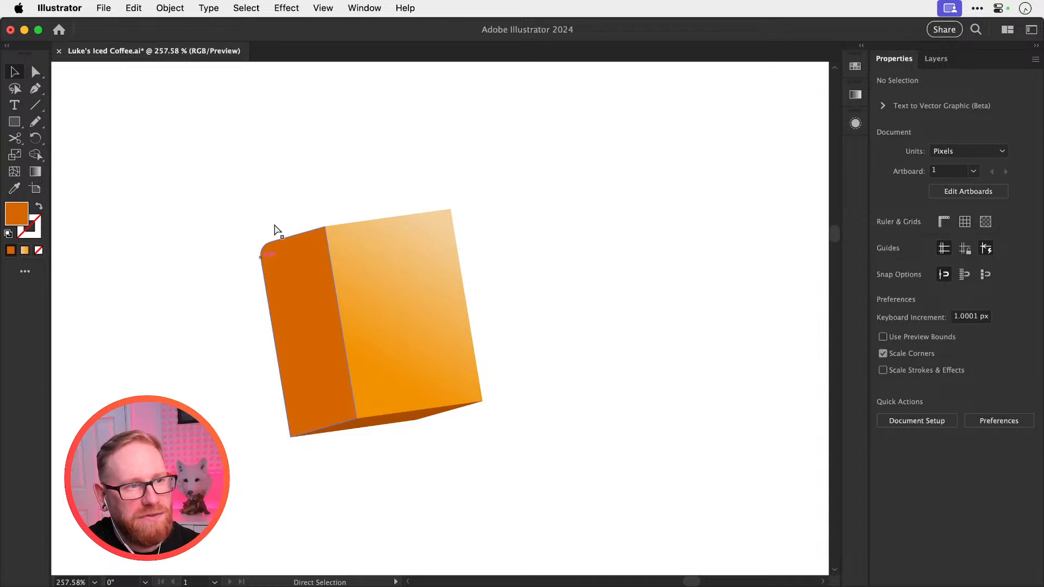
key("super+z")
left_click(316, 342)
key("b")
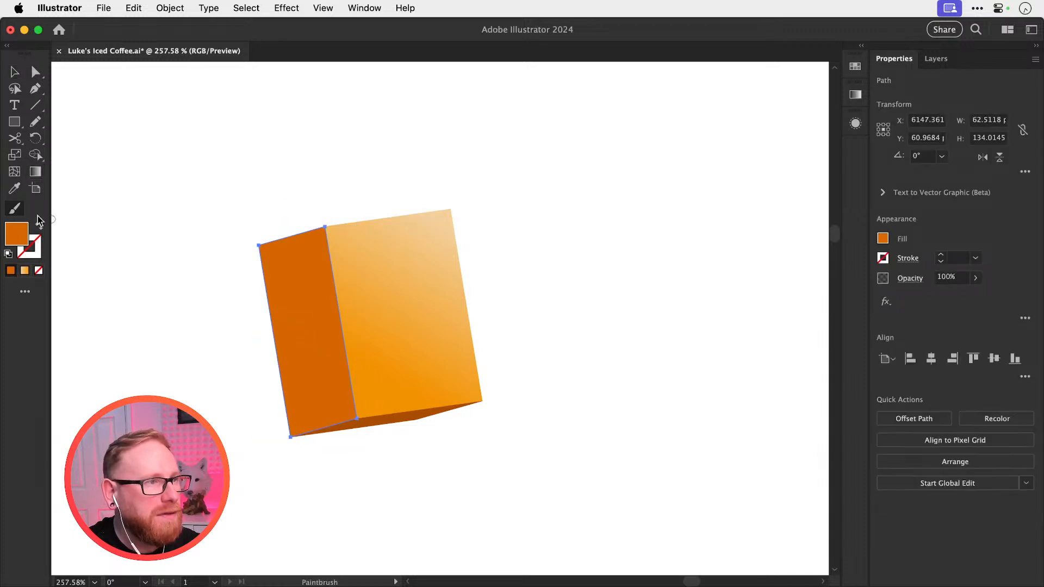
key("super+z")
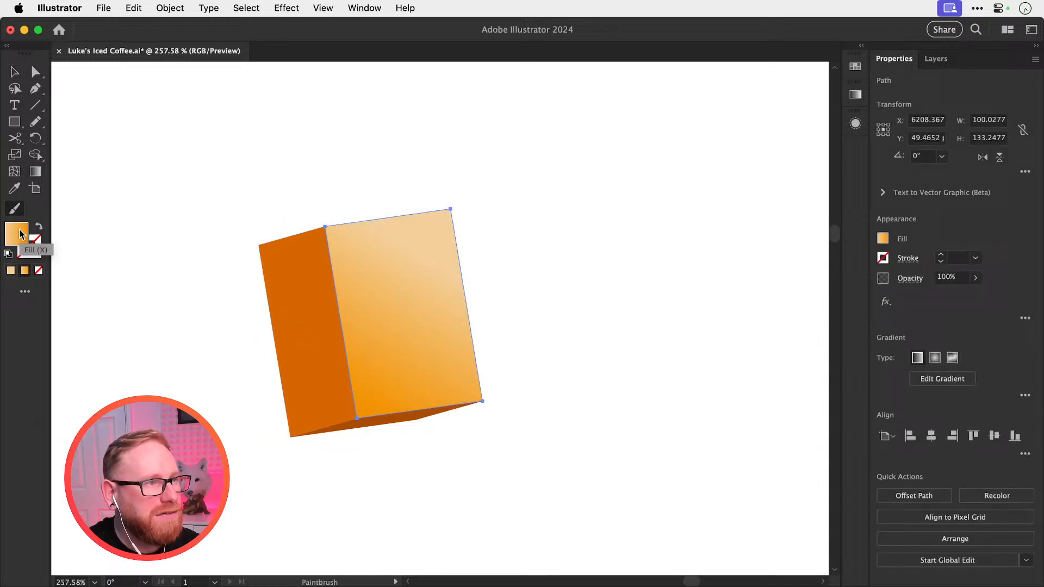
left_click(15, 73)
left_click(169, 164)
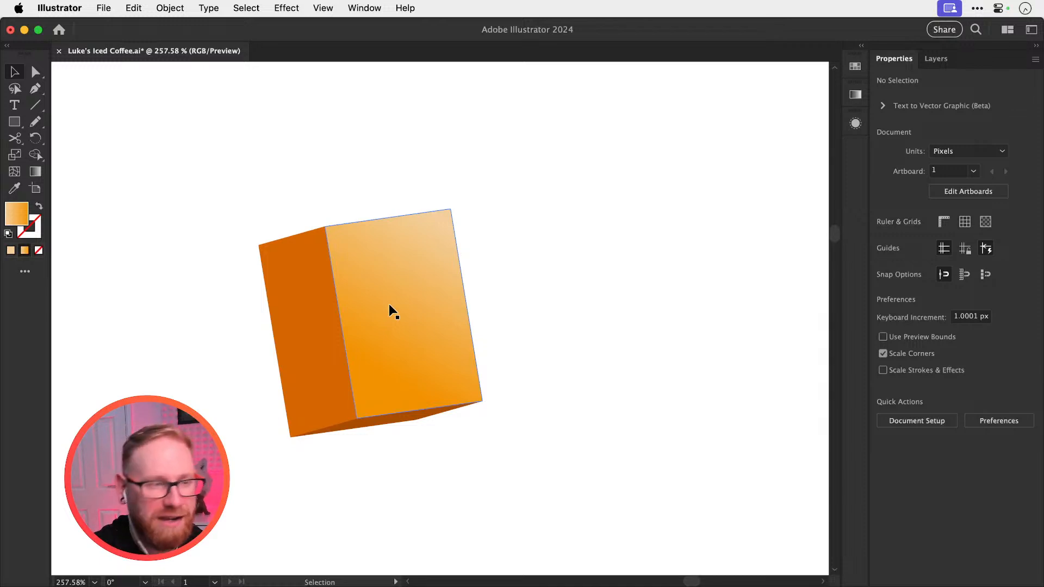
left_click_drag(389, 304, 397, 299)
key("super+z")
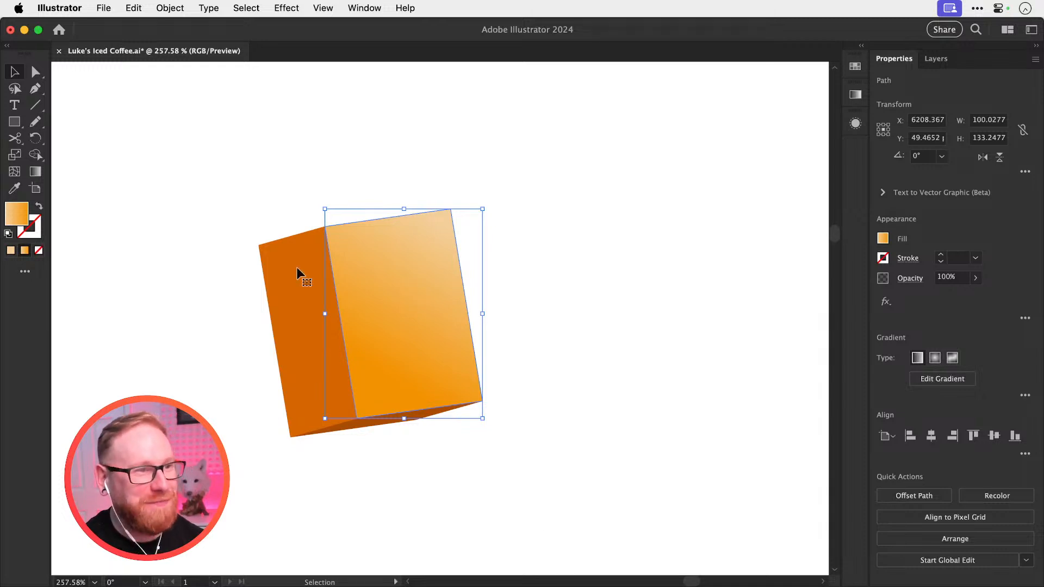
Cut all faces of the demonstration box from the canvas
left_click_drag(234, 162, 516, 486)
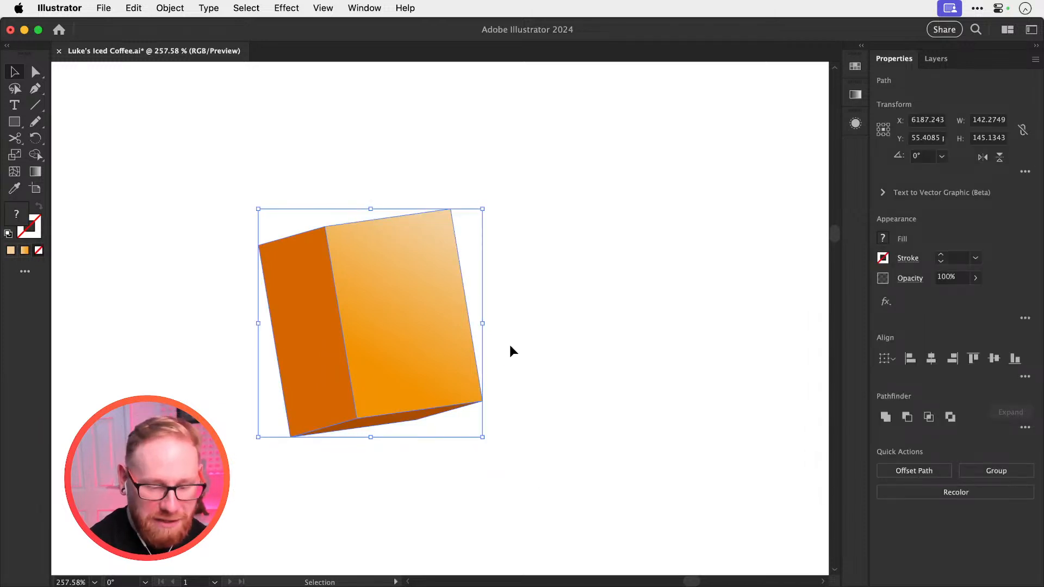
key("super+x")
Select the Luke's Iced Coffee wordmark set in New Rubrik Edge ExtraBold and change its font to Sathu
key("super+minus")
key("super+minus")
key("super+minus")
key("super+minus")
key("super+minus")
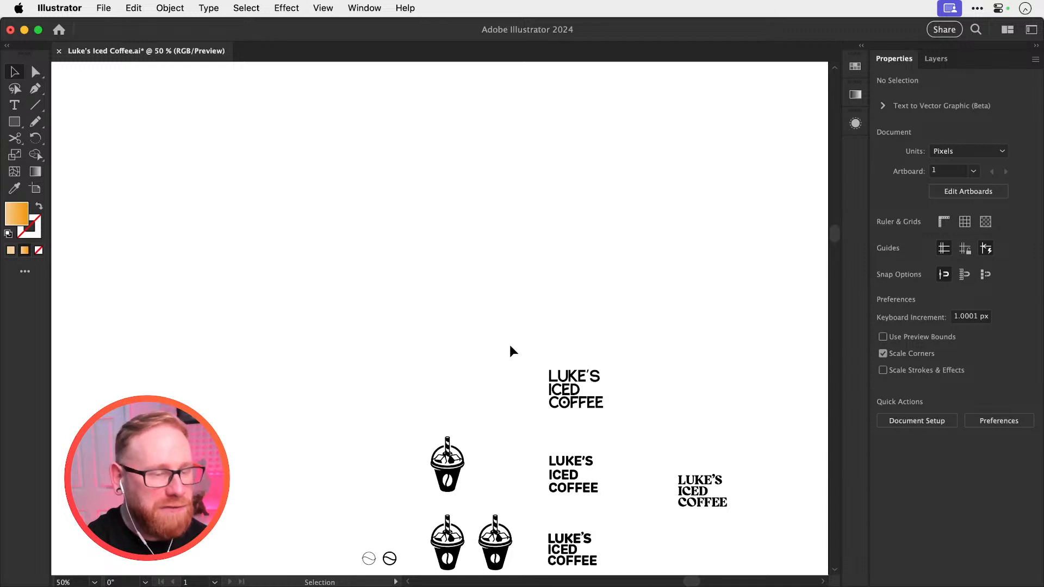
key("space")
left_click_drag(575, 469, 592, 422)
key("z")
left_click_drag(337, 208, 555, 419)
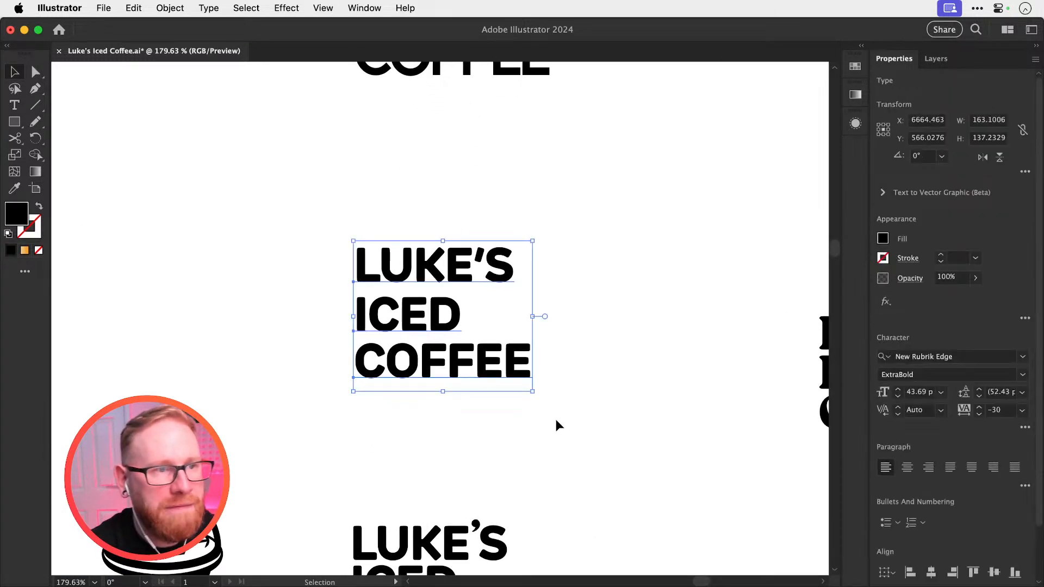
left_click(955, 357)
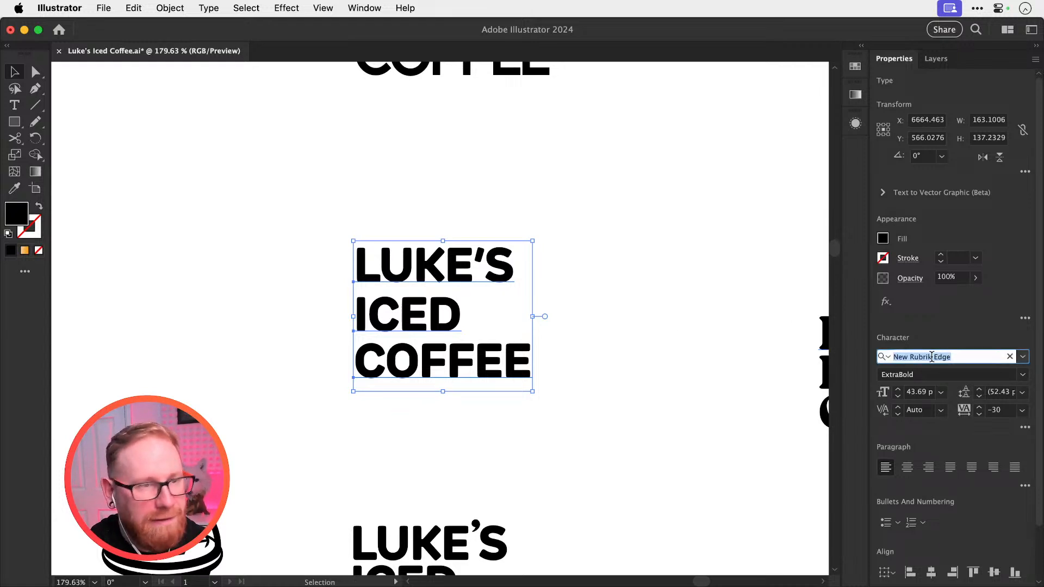
type("Sathu")
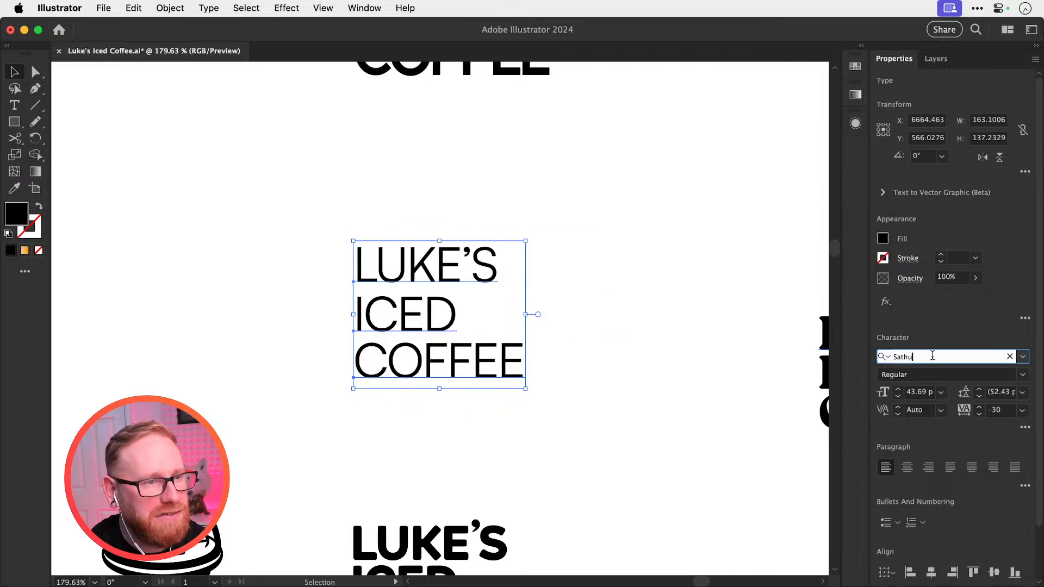
Try out successive fonts from the font list on the selected wordmark, stepping on from Sathu to STIXGeneral
key("Down")
key("Down")
key("Down")
key("Down")
key("Down")
key("Up")
key("Up")
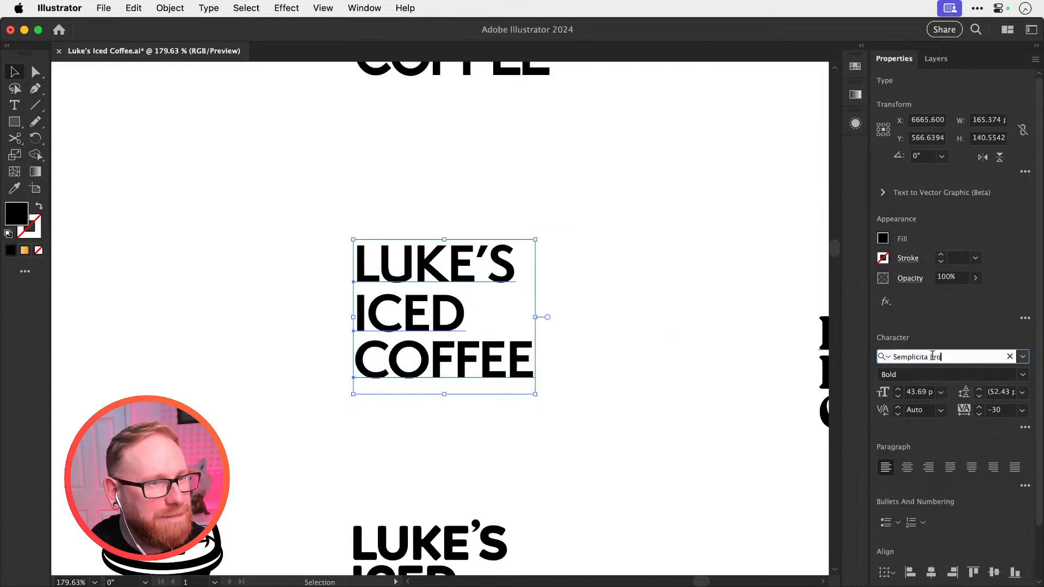
key("Down")
key("Down")
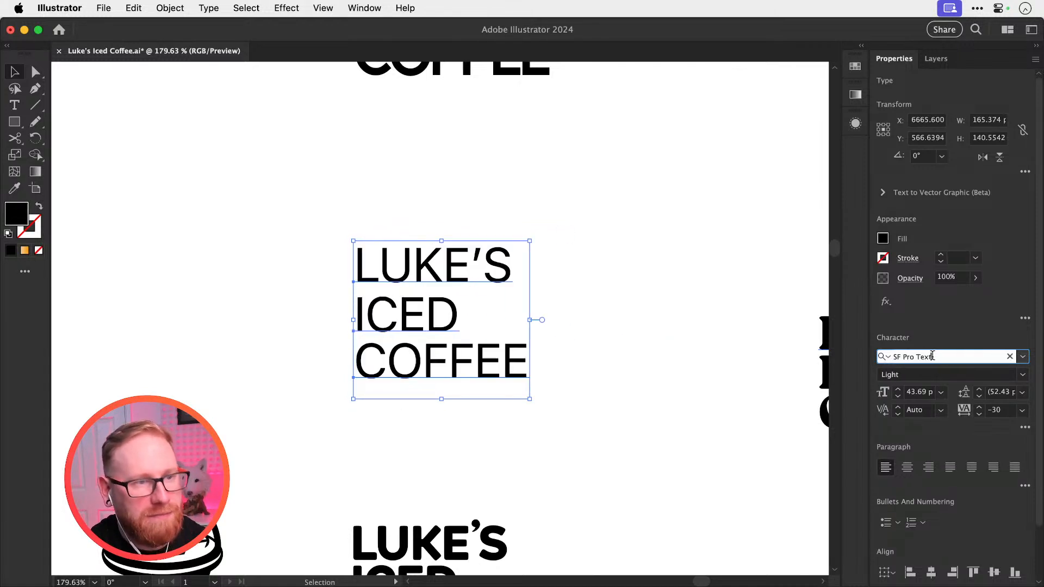
key("Up")
key("Down")
key("Down")
key("Down")
key("Down")
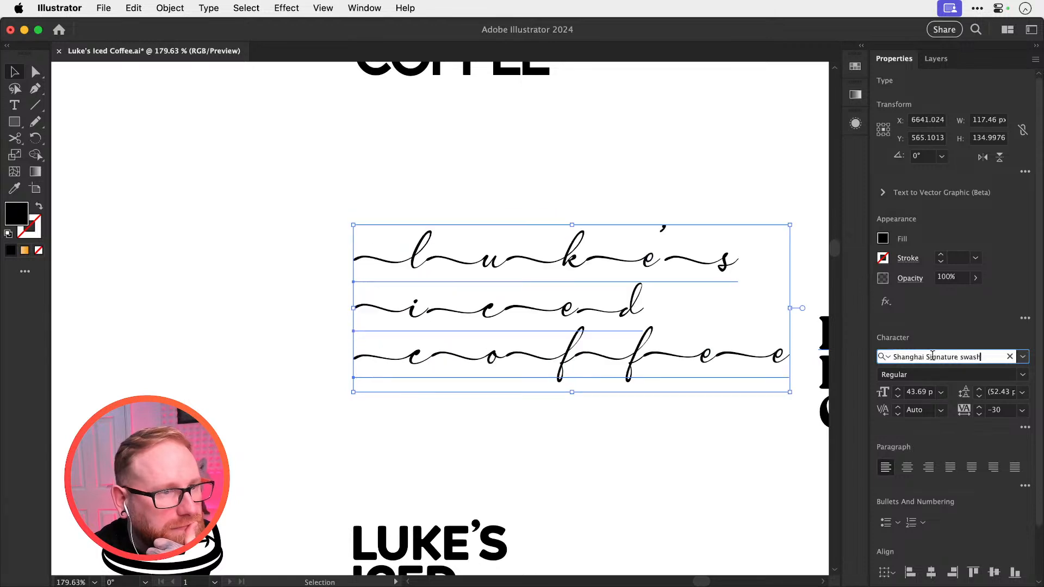
key("Down")
key("Down")
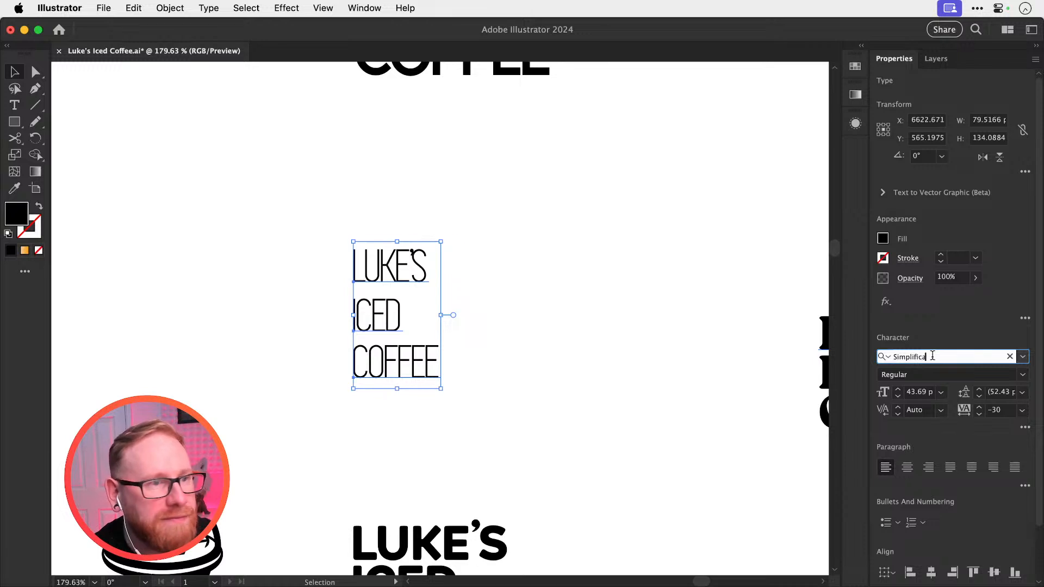
key("Down")
key("Down")
key("Down")
key("Down")
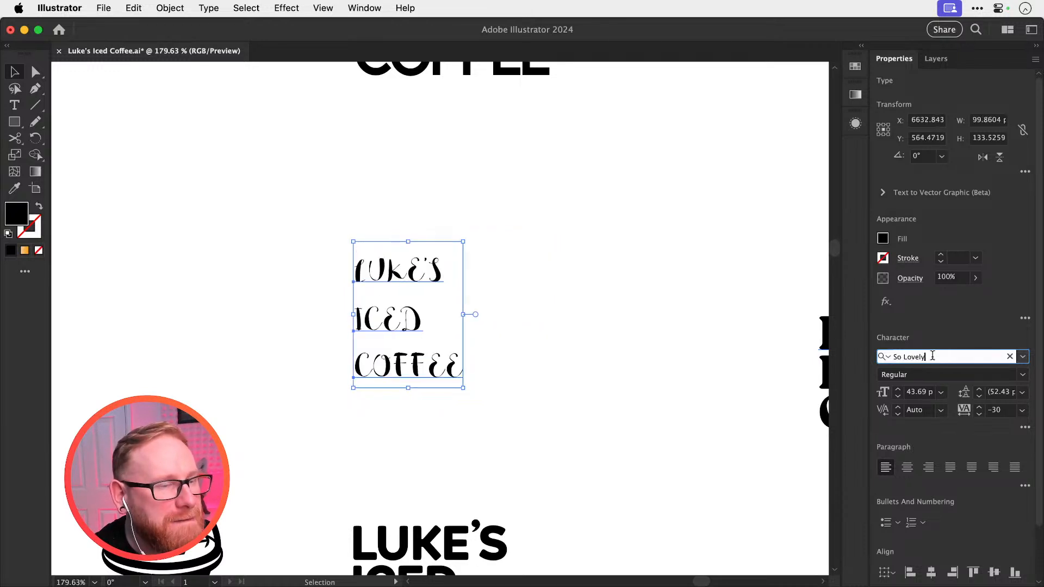
key("Down")
key("Down")
key("Down")
key("Down")
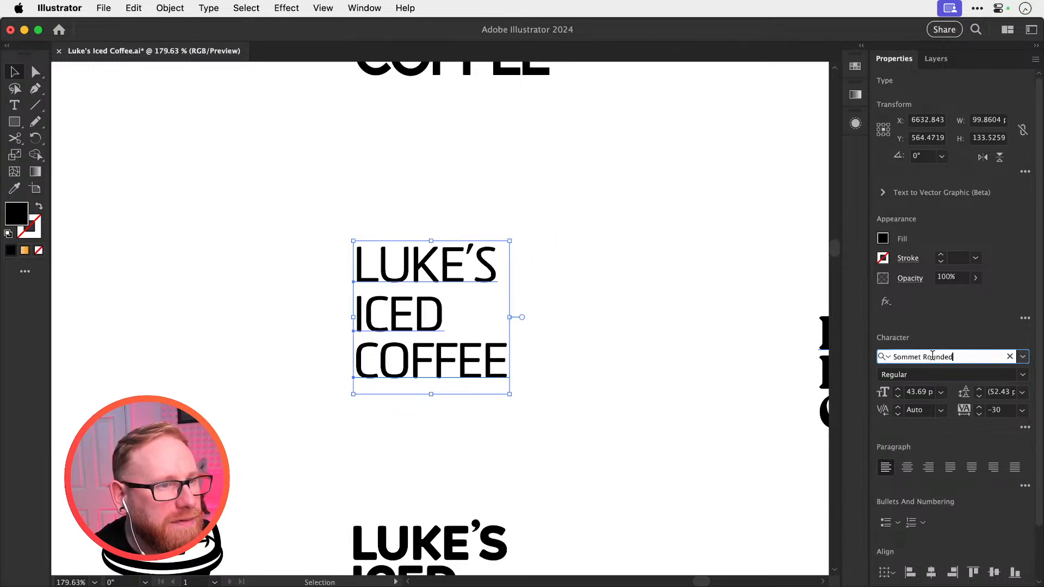
key("Down")
key("Down")
key("Down")
key("Down")
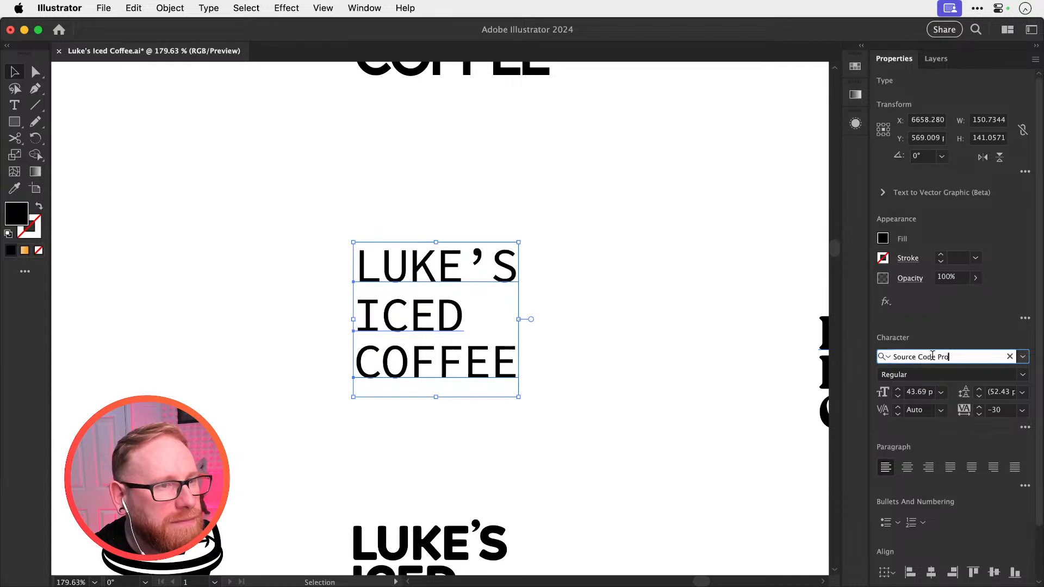
key("Down")
key("Down")
key("Down")
key("Down")
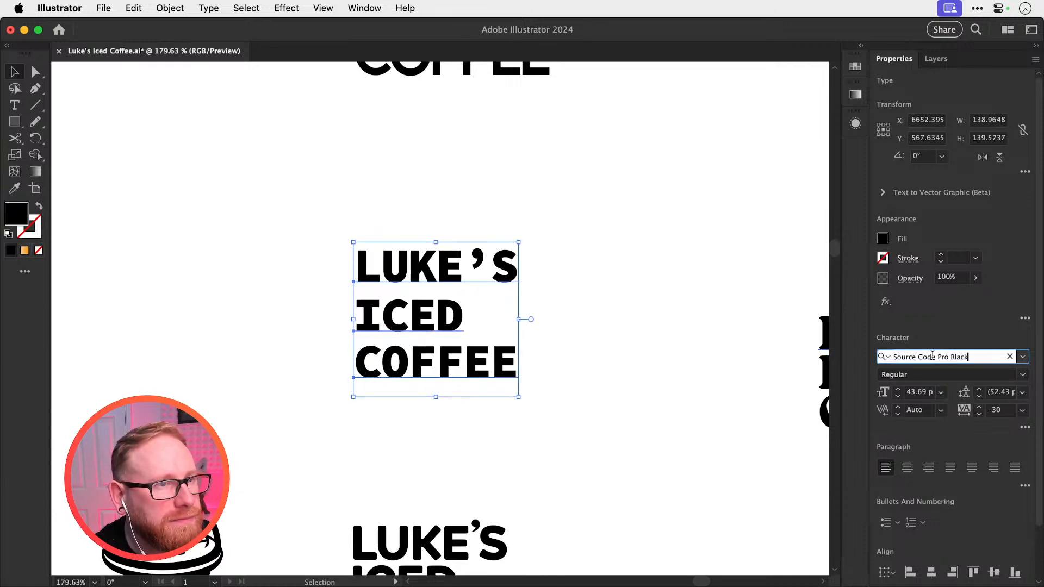
key("Down")
key("Down")
key("Down")
key("Down")
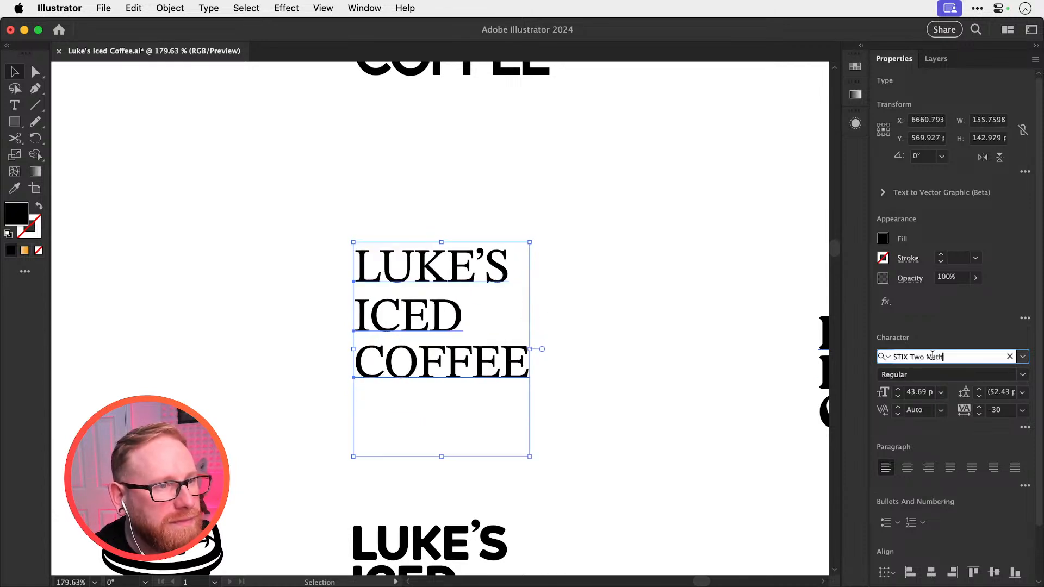
key("Up")
key("Up")
key("Down")
key("Down")
key("Down")
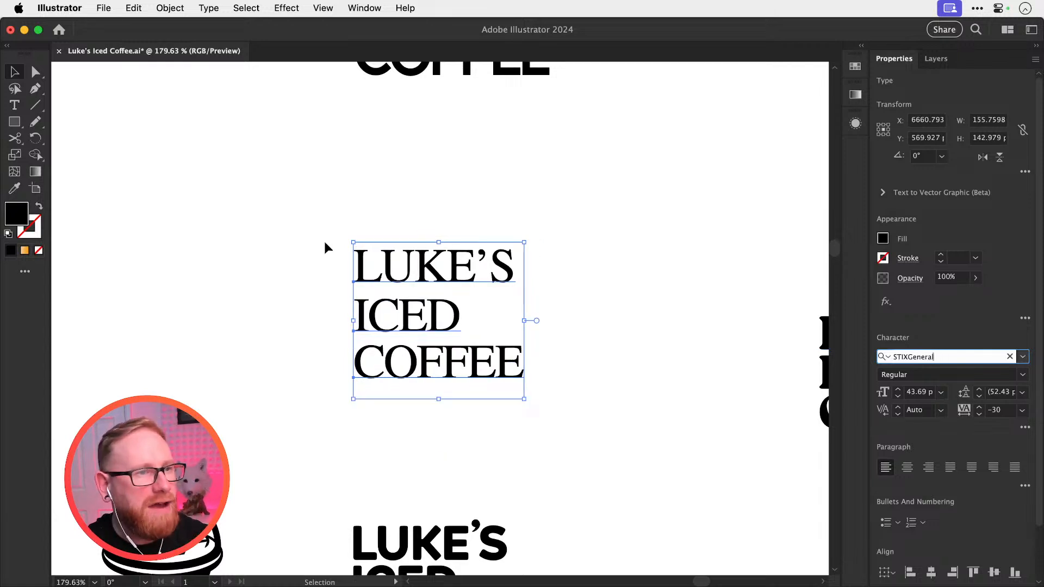
Delete the trial wordmark set in STIXGeneral
key("Delete")
scroll(483, 403, "down", 4)
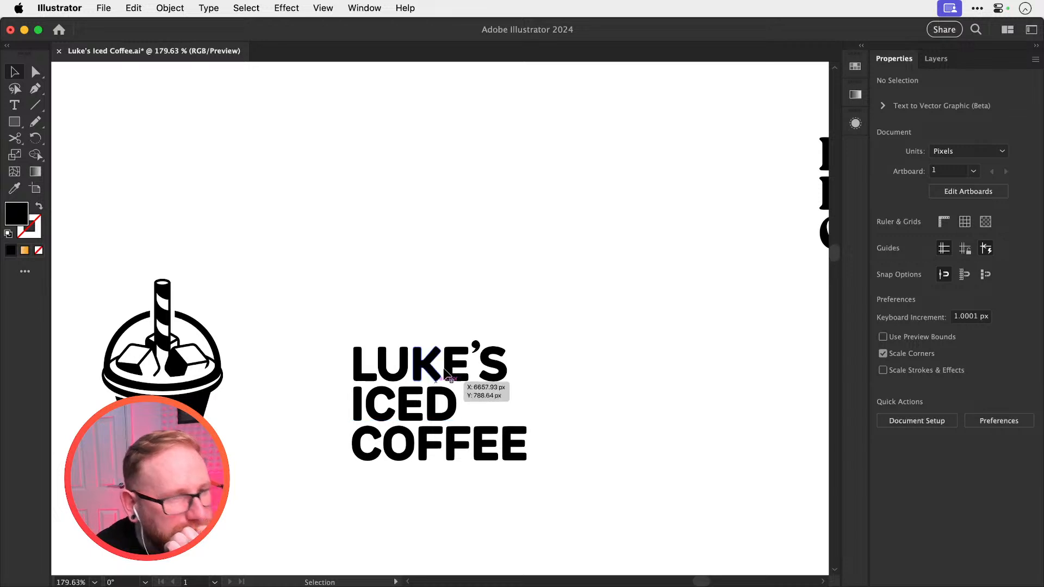
Ungroup the outlined LUKE'S lettering of the remaining wordmark beside the cup and clear the selection
key("z")
left_click_drag(463, 350, 674, 437)
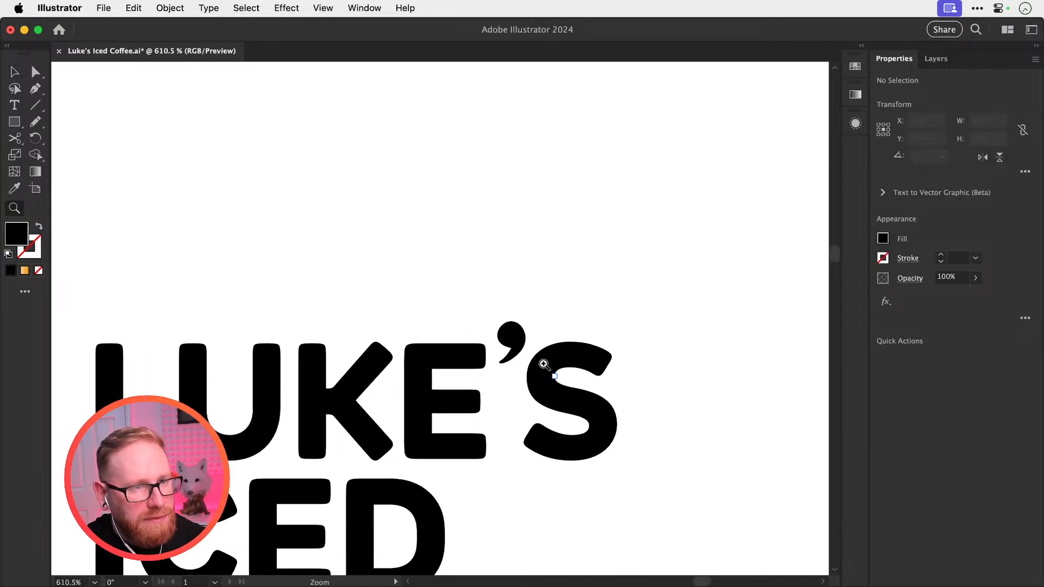
key("v")
left_click(511, 333)
left_click_drag(566, 377, 544, 401)
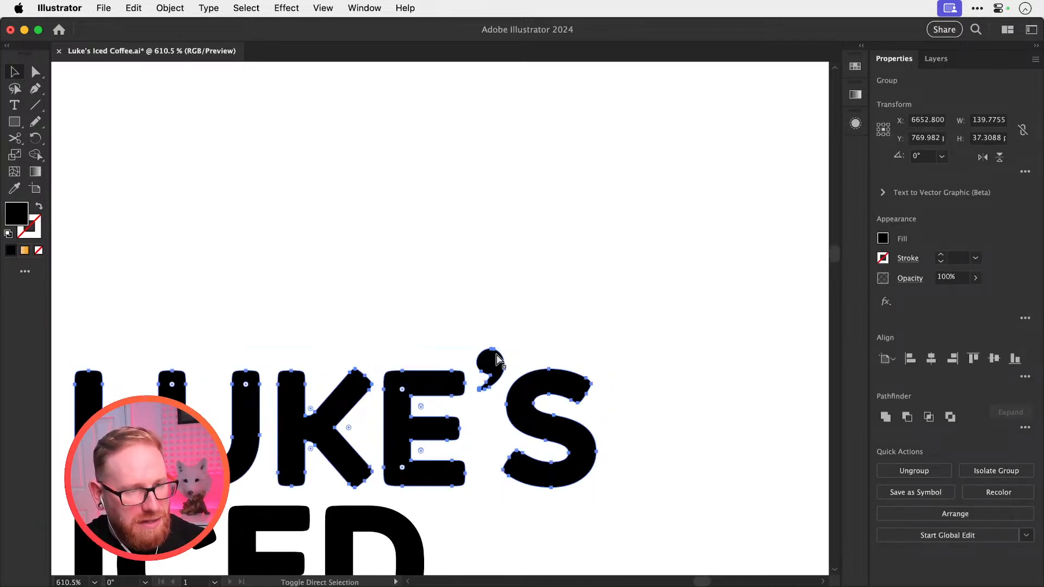
key("super+shift+g")
key("super+shift+a")
Place a copy of the LUKE'S apostrophe in the empty space directly above the word
left_click_drag(492, 363, 492, 299)
key("super+z")
left_click_drag(491, 365, 634, 341)
Redraw the inner curve of the copied apostrophe's tail with the Pencil tool, making the tail thicker and smoother down to its tip
key("z")
key("super+shift+a")
key("v")
left_click(530, 289)
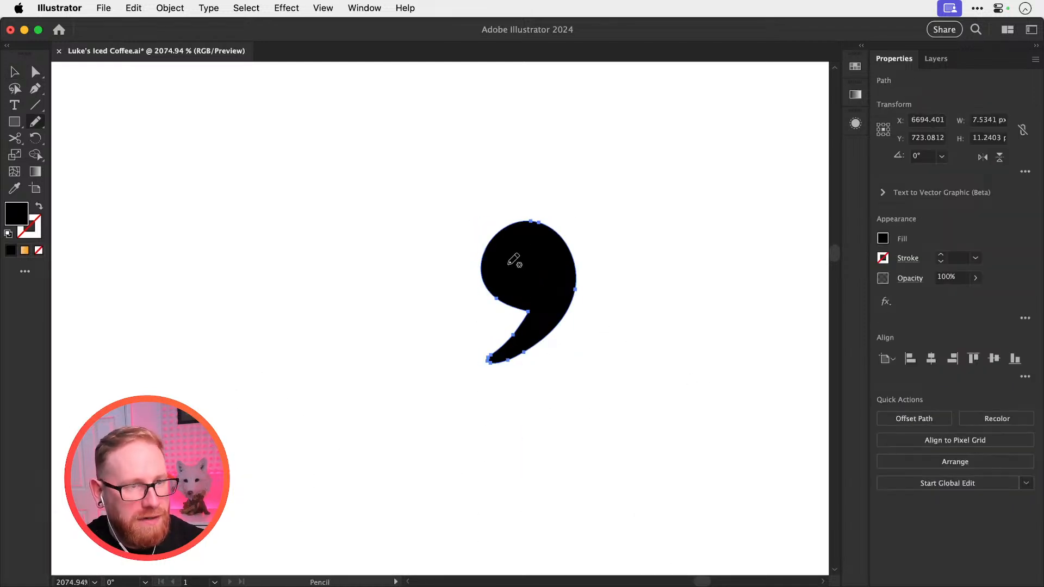
key("n")
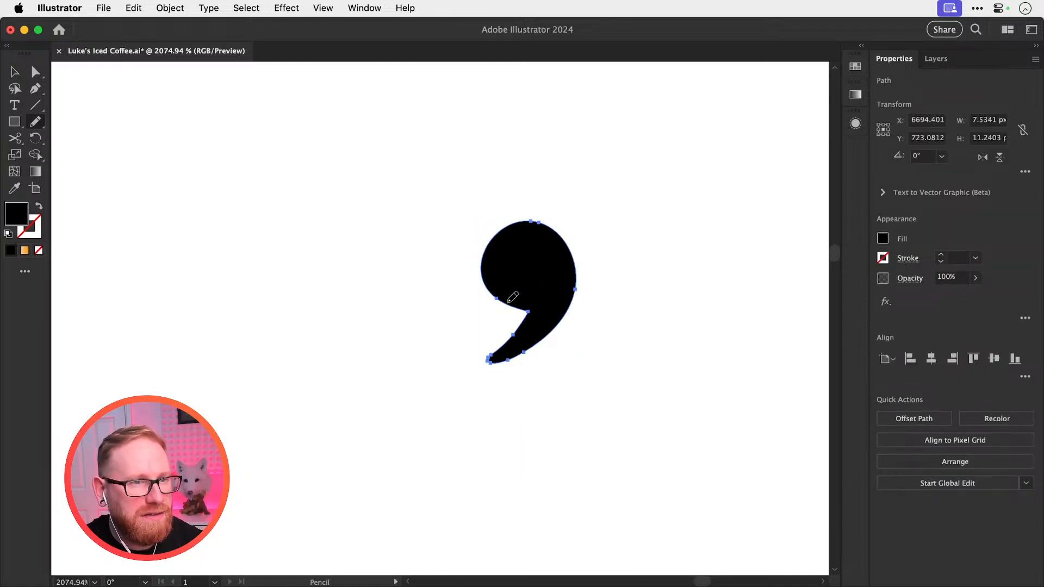
left_click_drag(511, 301, 491, 362)
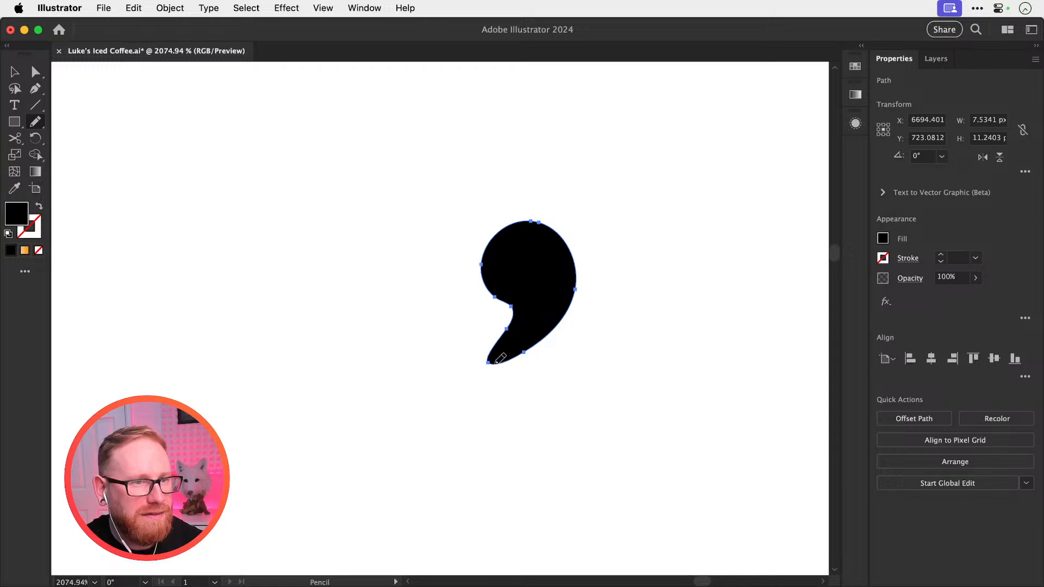
Reshape the tip and lower outer edge of the copied apostrophe's tail with the Pencil tool
left_click(585, 316, "super")
key("v")
left_click(522, 339)
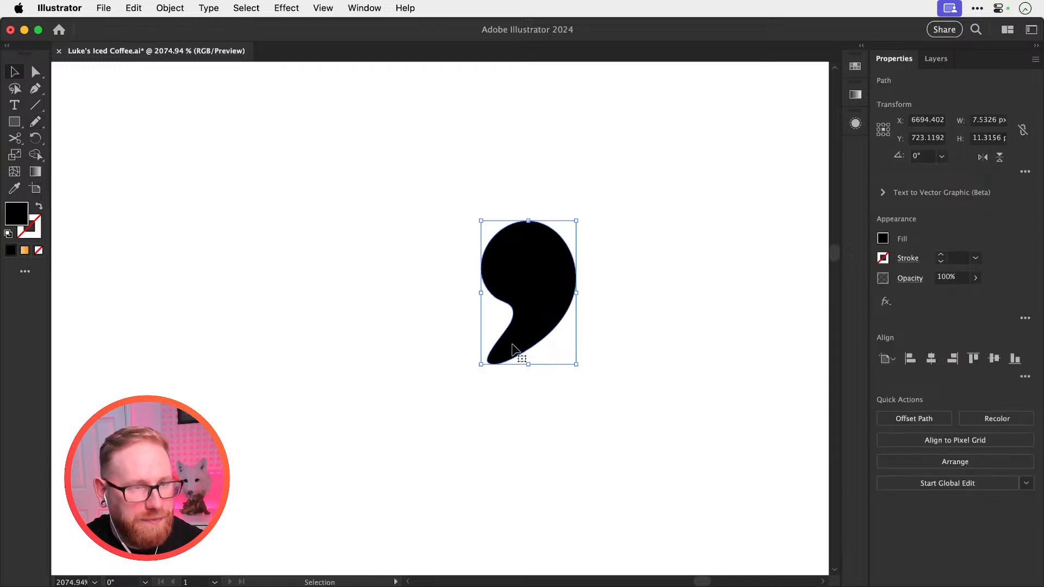
key("n")
mouse_move(492, 352)
left_mouse_down()
mouse_move(489, 362)
mouse_move(545, 338)
left_mouse_up()
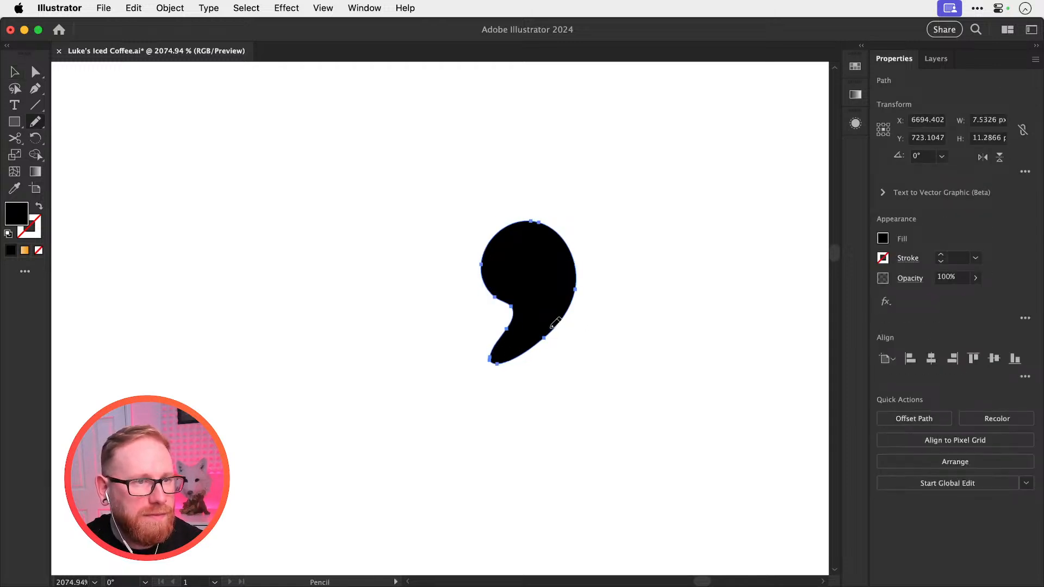
left_click(696, 277, "super")
Place a copy of the ICED text line above the wordmark and retype it as LUKE'S
key("v")
key("super+minus")
key("super+minus")
key("super+minus")
key("super+minus")
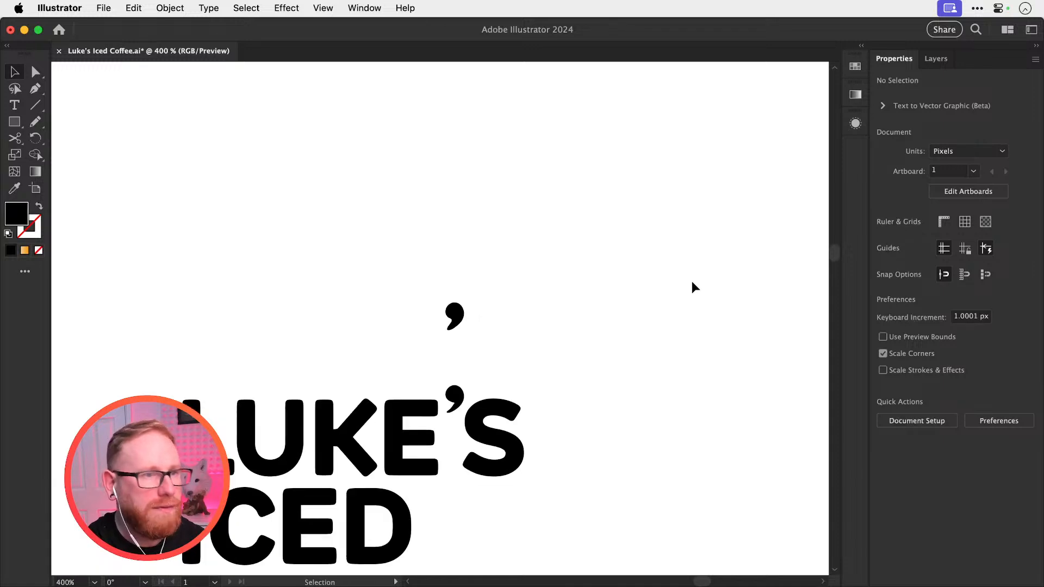
left_click_drag(555, 303, 580, 156)
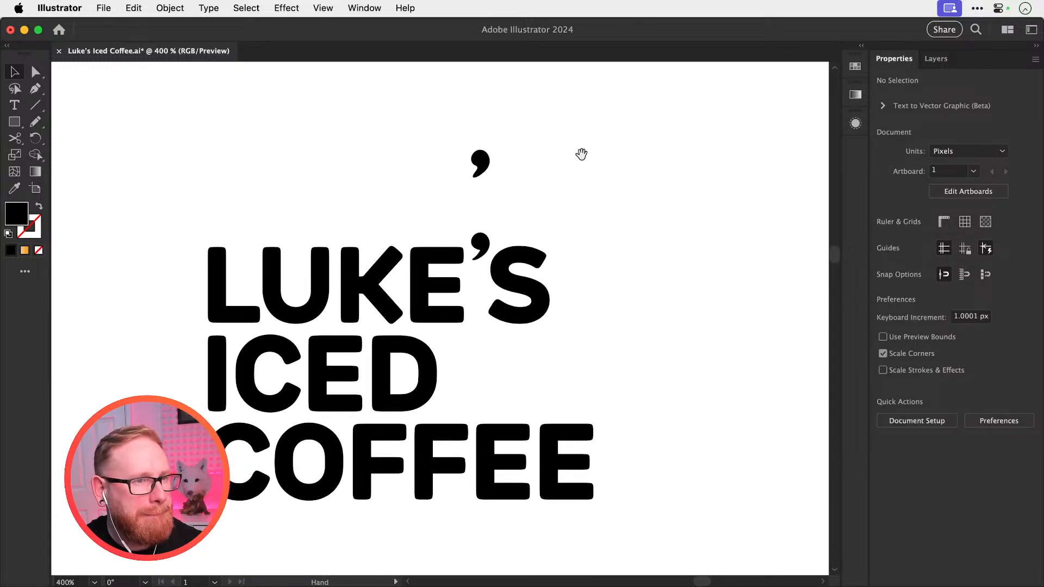
left_click_drag(410, 410, 401, 369)
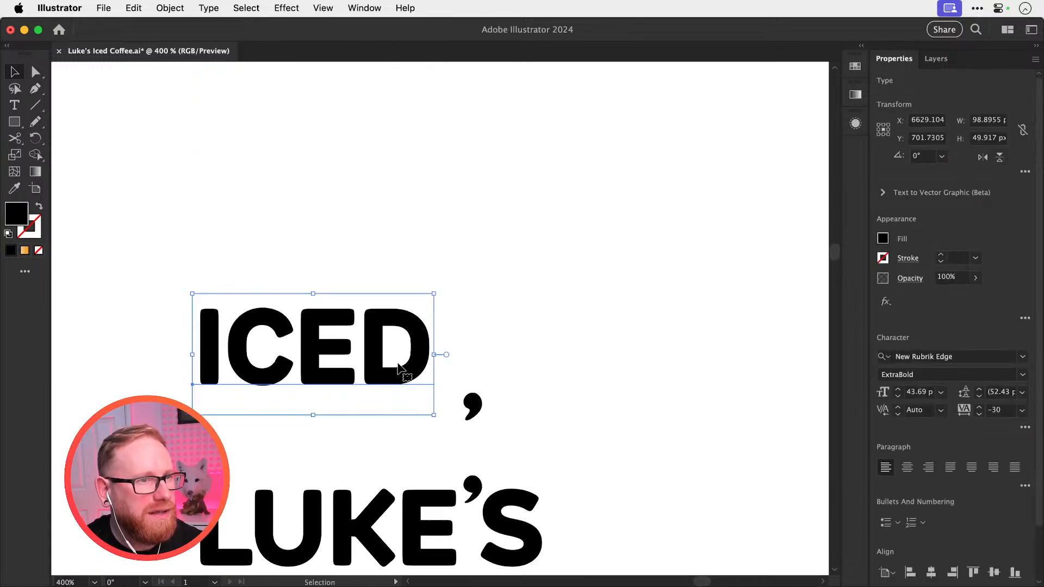
double_click(401, 368)
key("super+a")
type("LUKE,S")
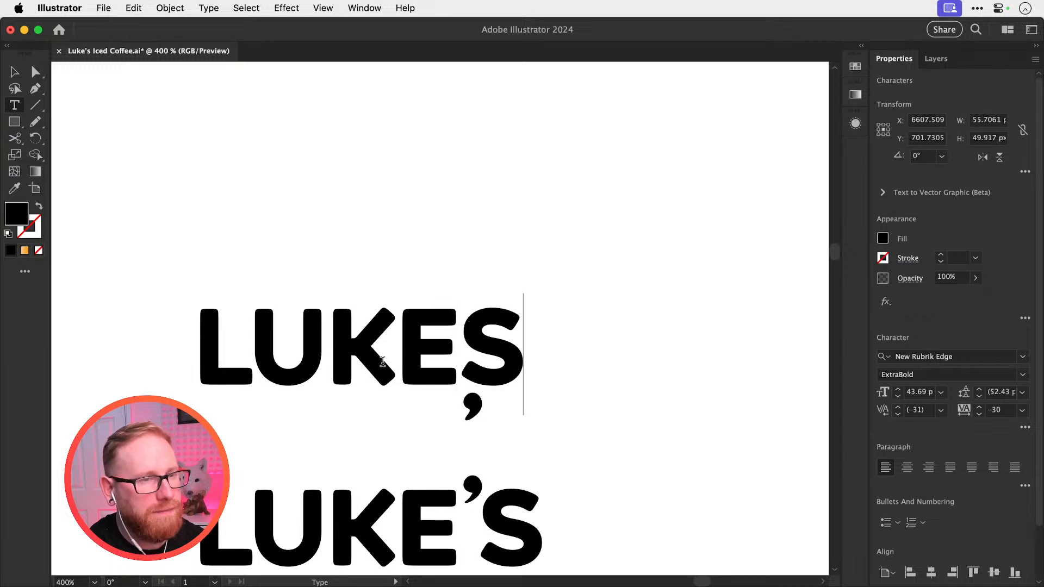
key("BackSpace")
type("'S")
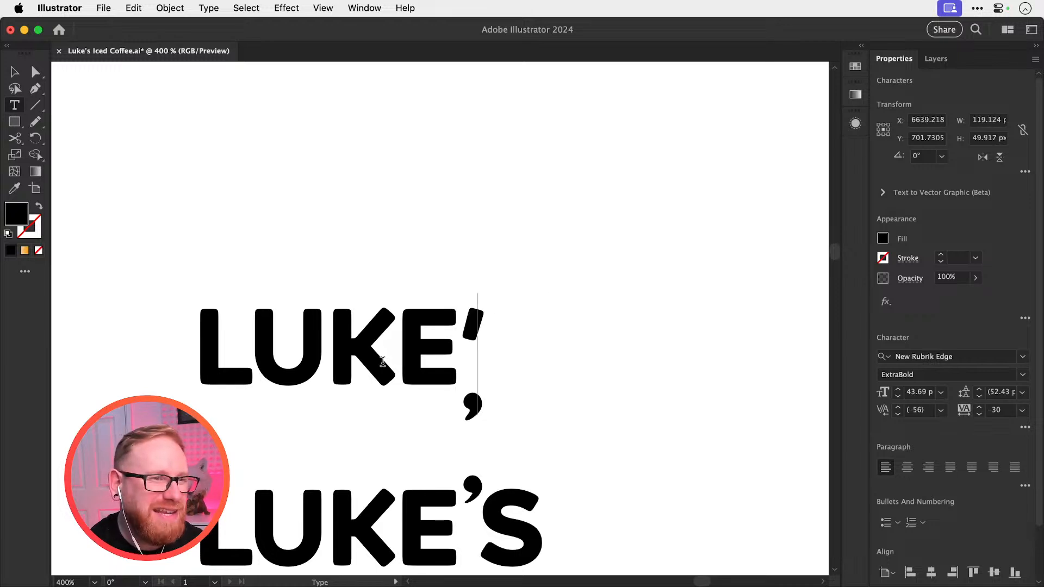
left_click(14, 71)
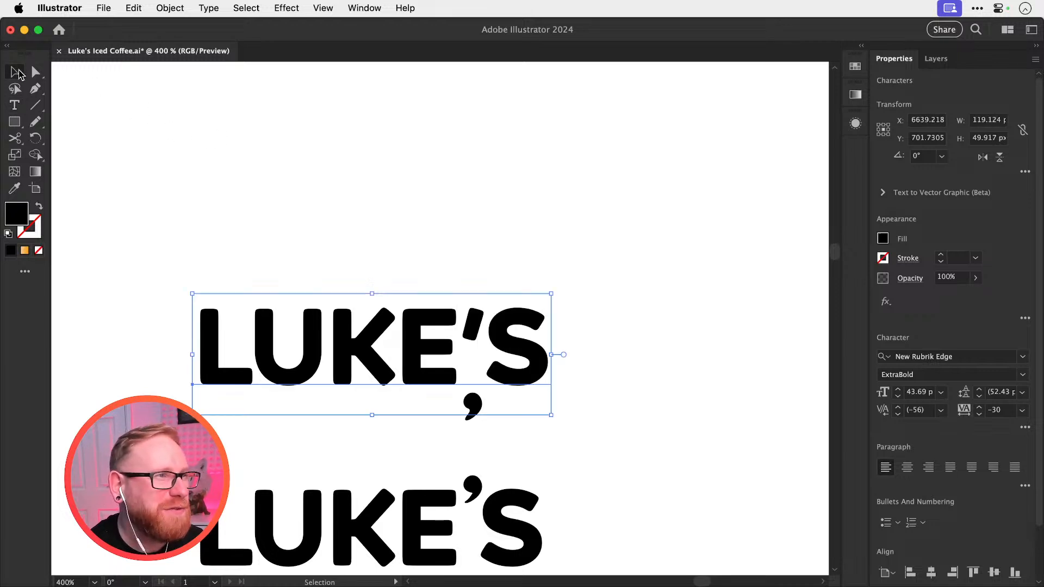
left_click(509, 420)
Delete the reshaped apostrophe copy between the two LUKE'S lines
left_click(471, 412)
key("Delete")
left_click_drag(524, 428, 583, 276)
key("super+minus")
key("super+minus")
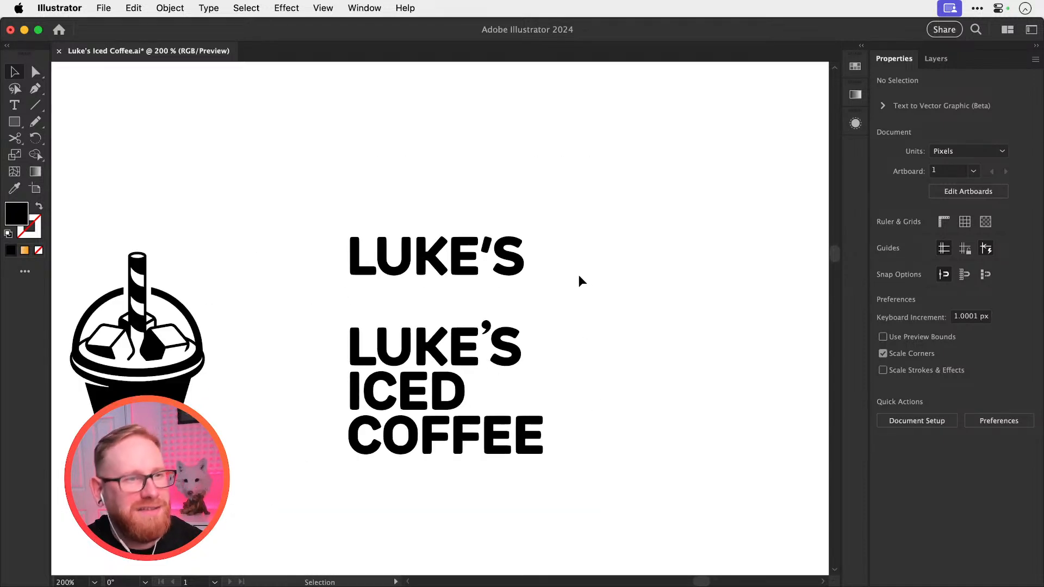
Move the live LUKE'S text farther above the wordmark and stack two duplicates of it evenly below
left_click_drag(462, 301, 664, 460)
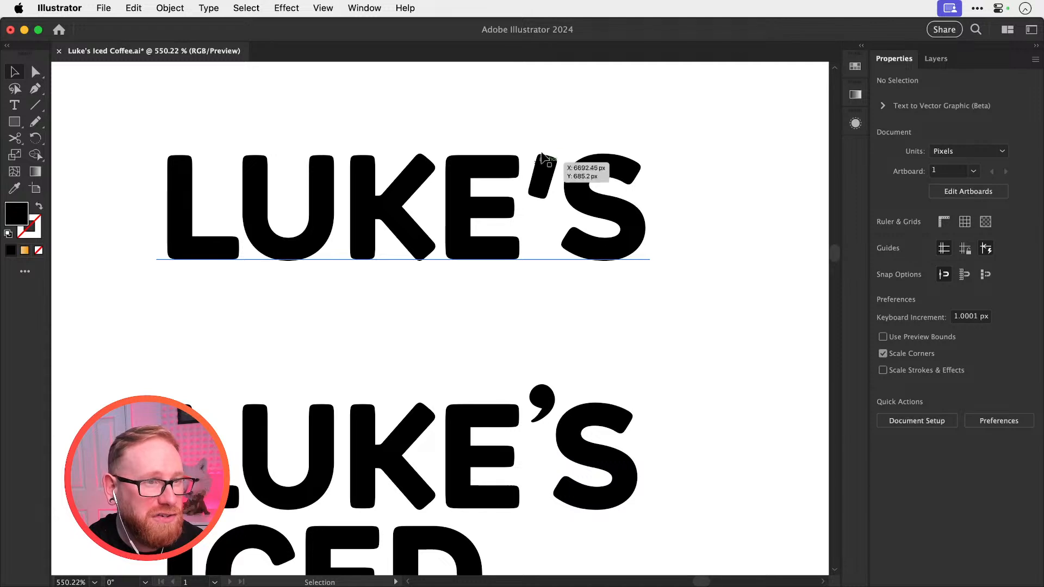
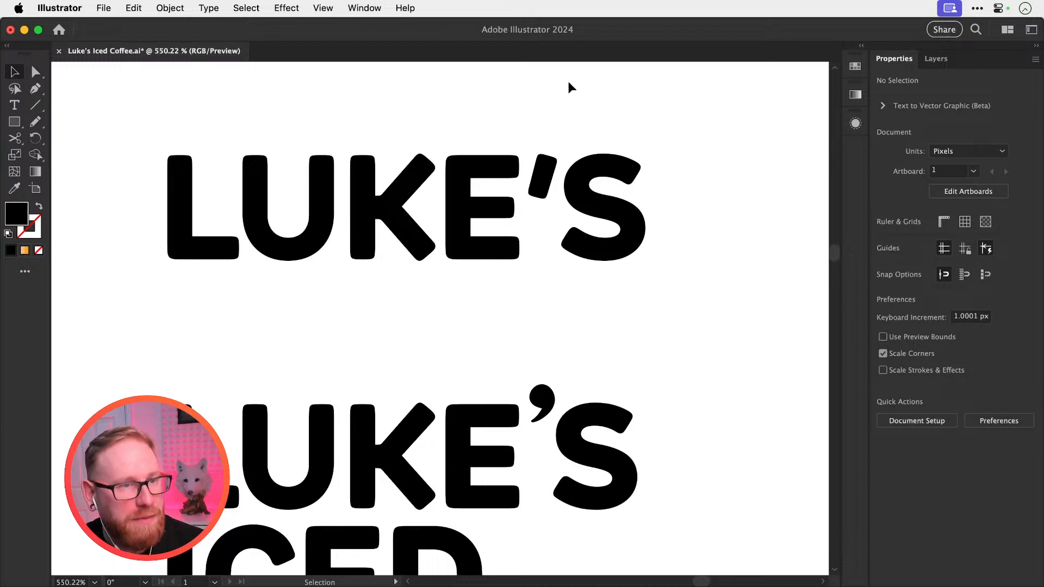
left_click_drag(640, 312, 670, 365)
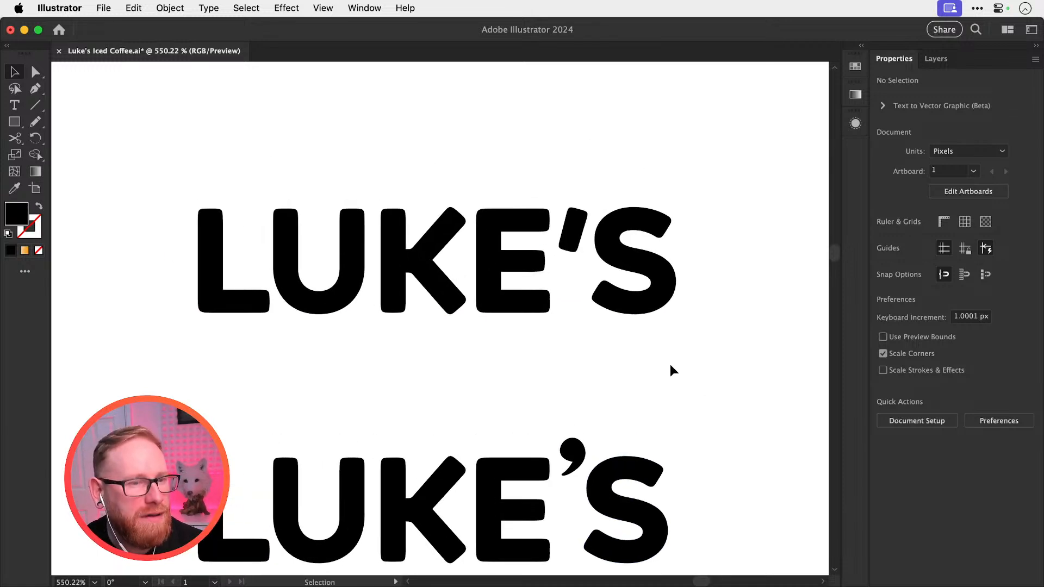
key("super+minus")
key("super+minus")
key("super+minus")
key("super+minus")
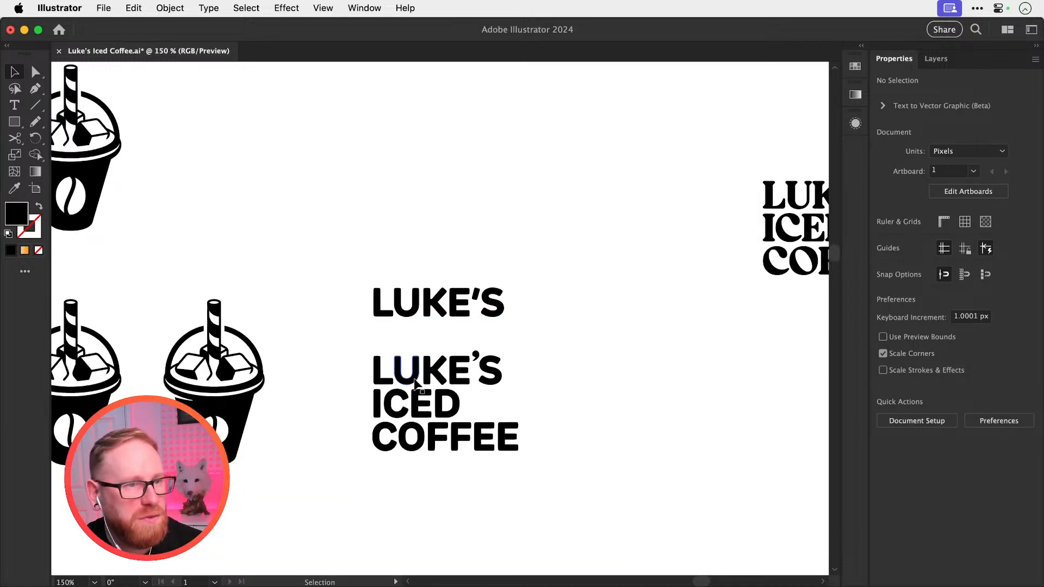
left_click_drag(351, 343, 525, 471)
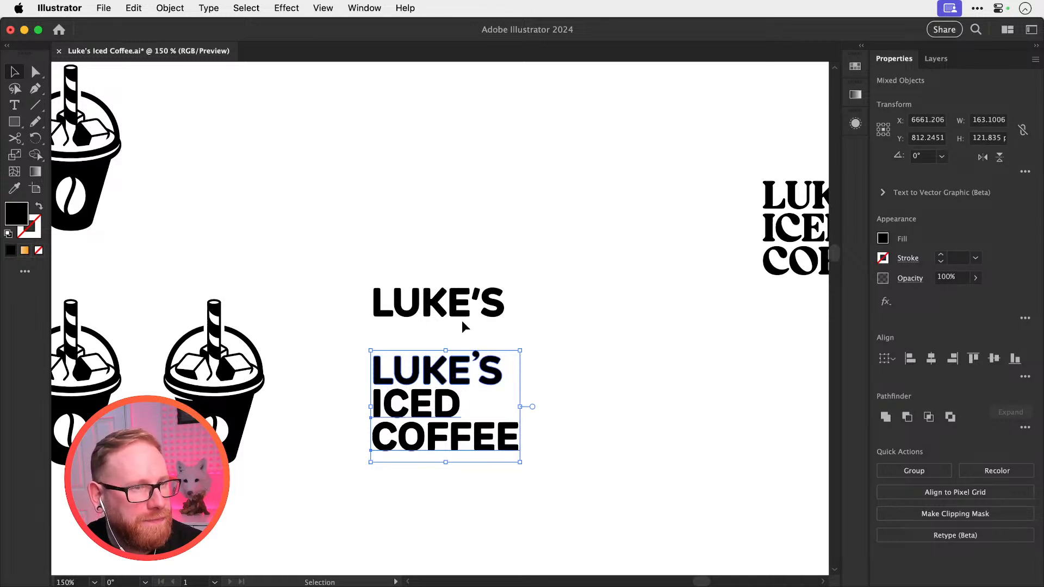
left_click_drag(463, 322, 471, 232)
key("super+d")
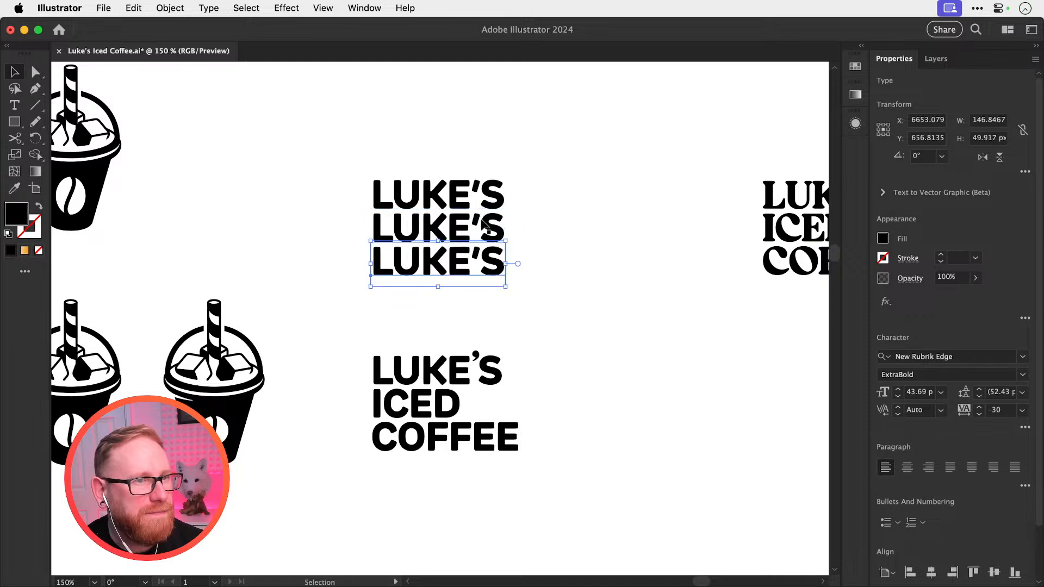
Retype the second stacked line as ICED and the third as COFFEE
key("t")
double_click(472, 223)
type("ICED")
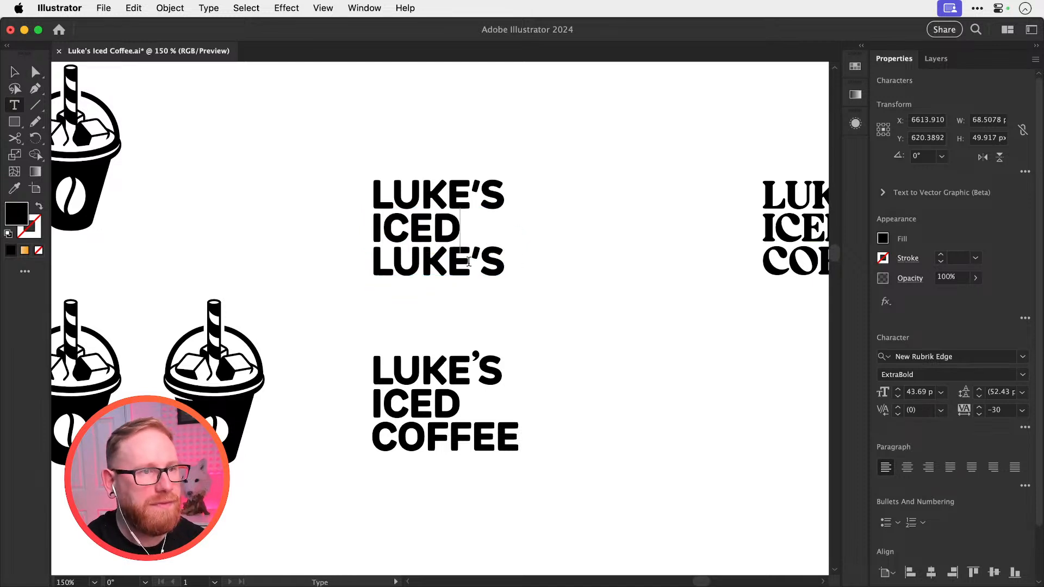
double_click(468, 265)
type("COFFEE")
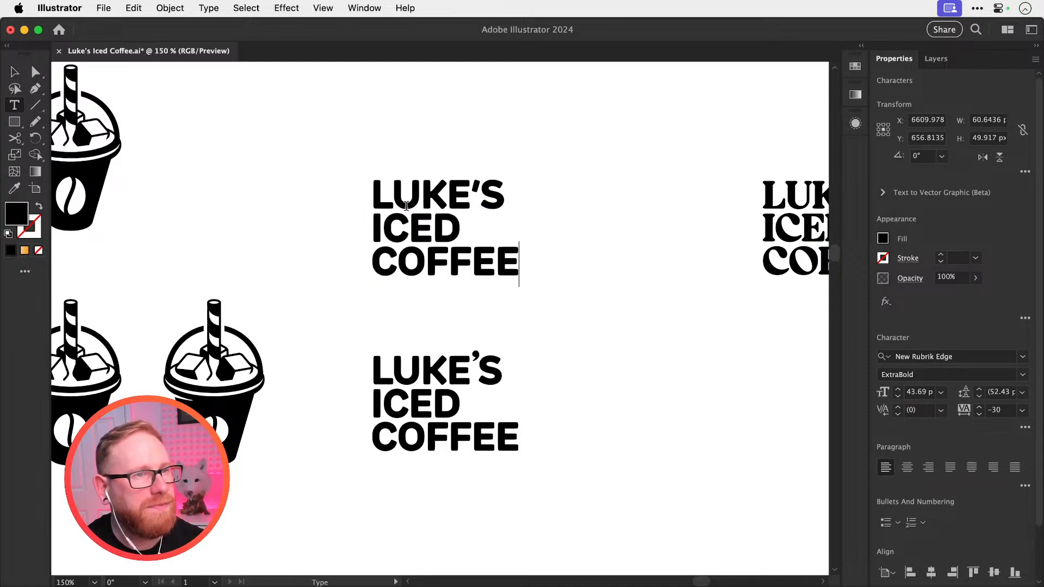
left_click(14, 72)
left_click(463, 173)
Examine the apostrophe and its neighbouring letters in the new LUKE'S line up close
key("z")
left_click_drag(463, 172, 615, 179)
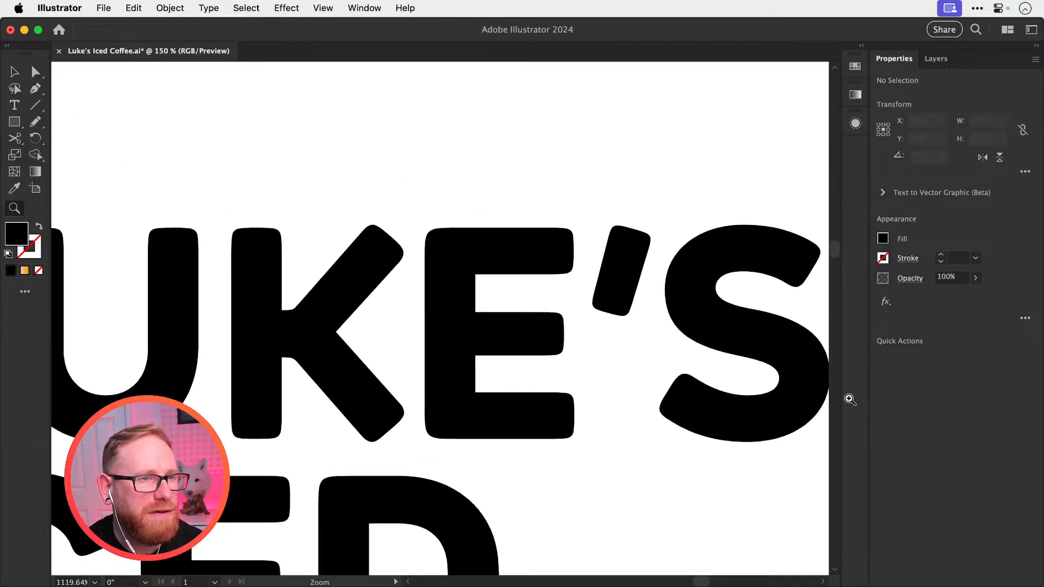
key("v")
key("super+minus")
key("super+minus")
key("super+minus")
key("super+minus")
key("super+minus")
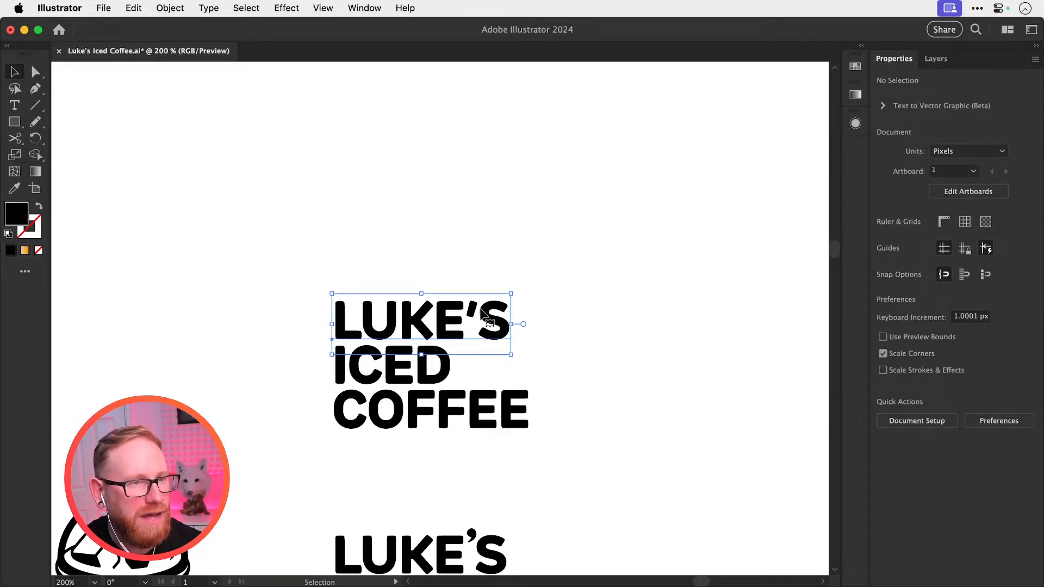
Select only the apostrophe in the new LUKE'S line and set its baseline shift to 5 pt
left_click(491, 314)
key("z")
left_click_drag(488, 333, 496, 294)
key("t")
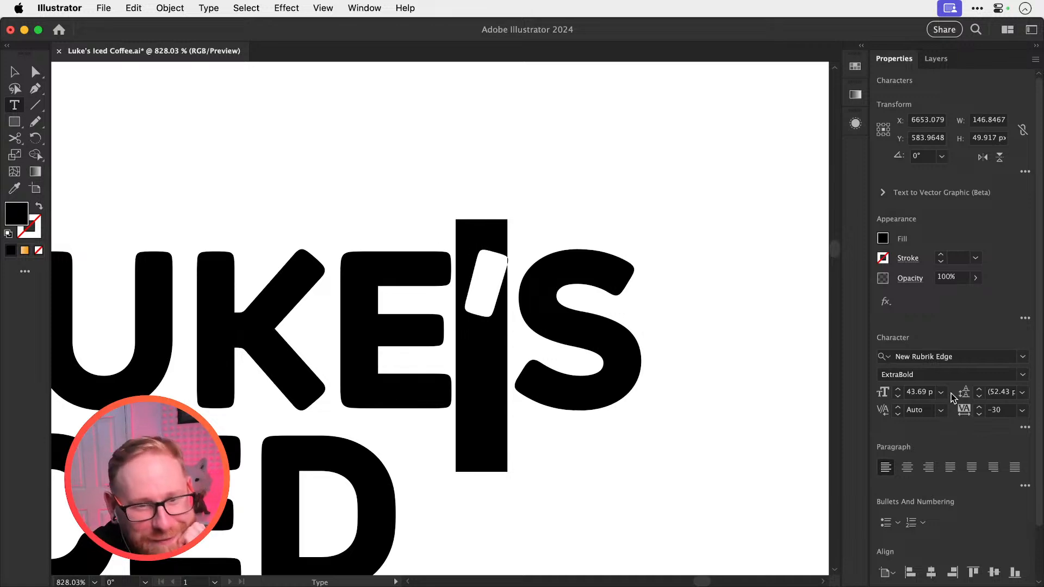
left_click(1024, 428)
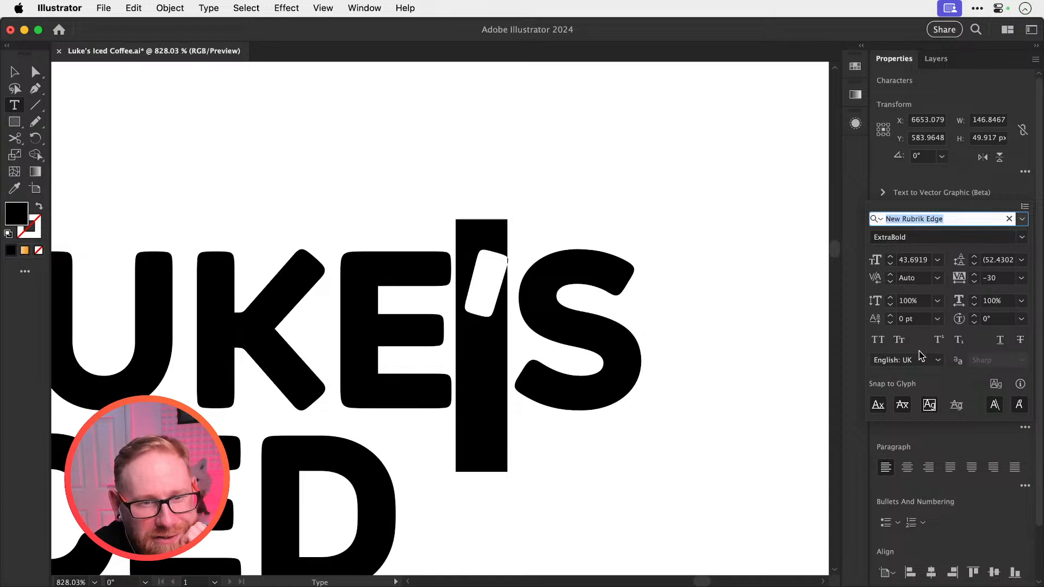
left_click(890, 316)
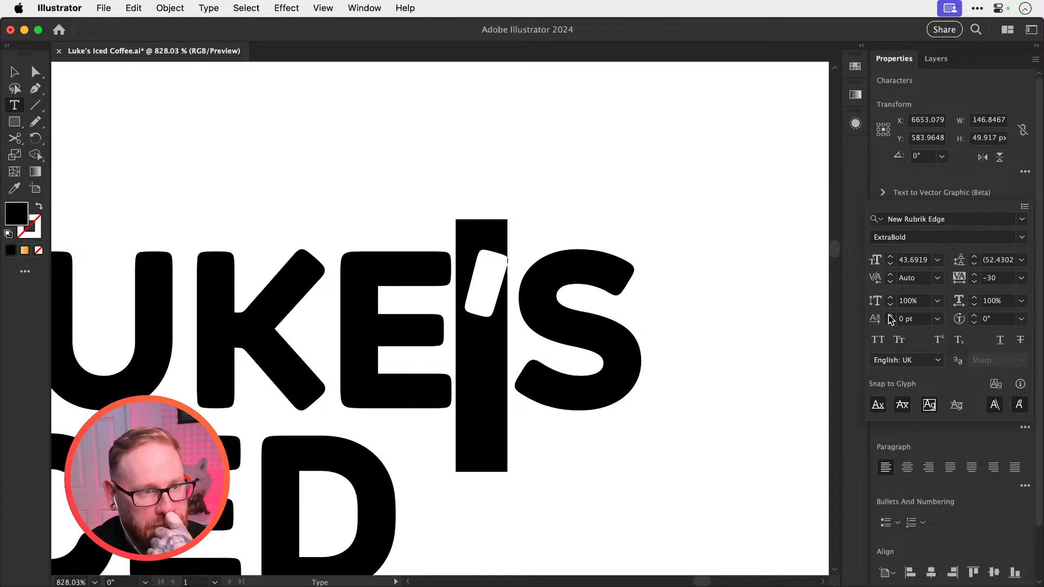
left_click(890, 324)
left_click(890, 324)
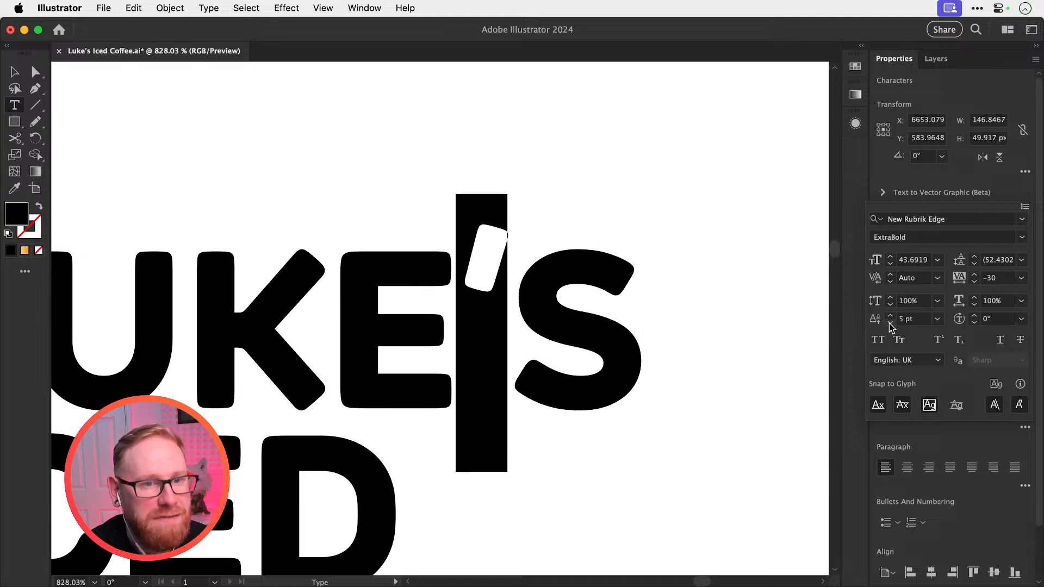
left_click(1034, 188)
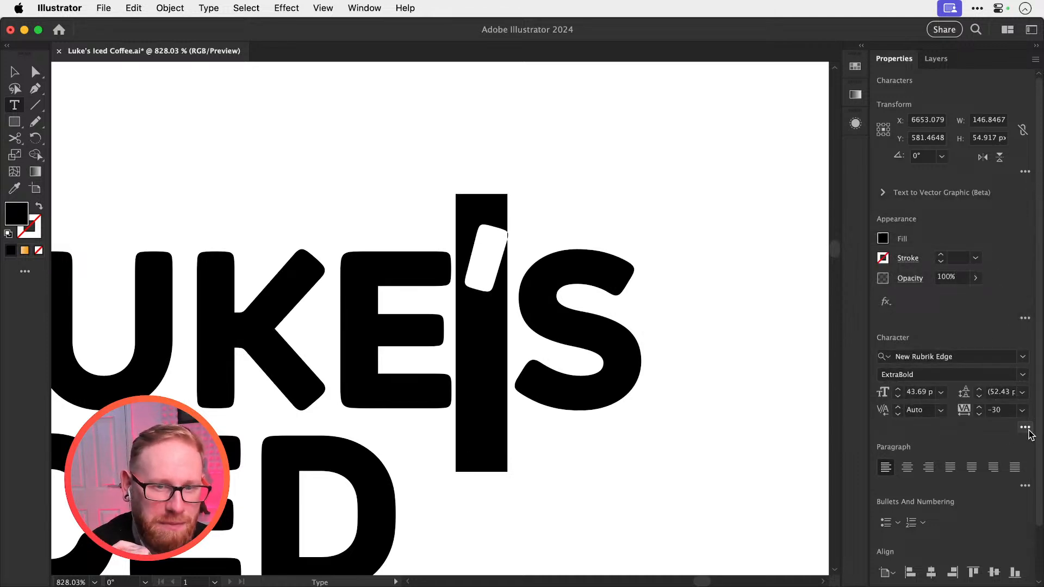
left_click(1026, 429)
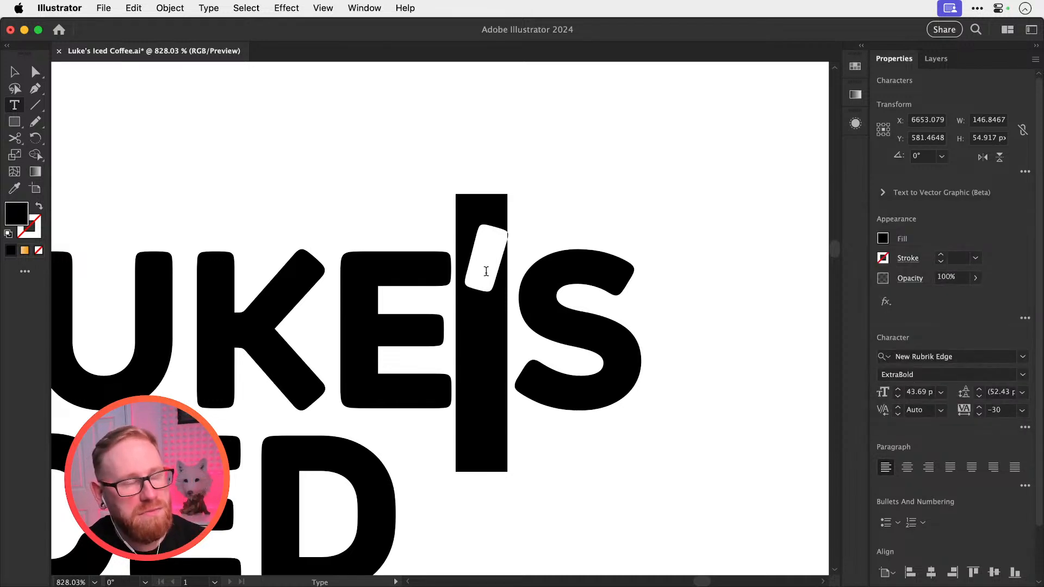
left_click(12, 72)
left_click(598, 214)
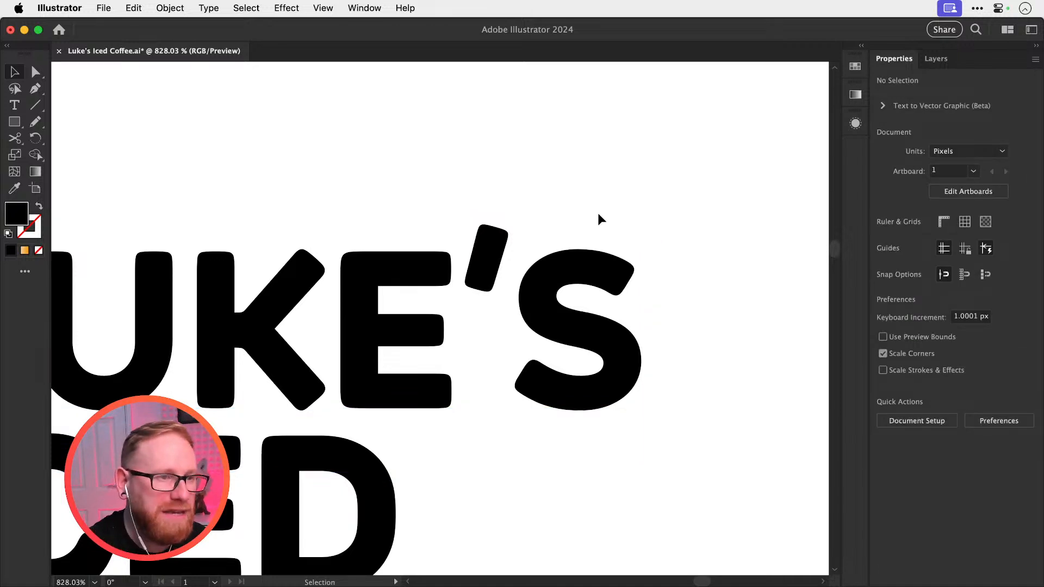
Draw a horizontal line along the baseline of the new LUKE'S letters with the Line Segment tool
key("backslash")
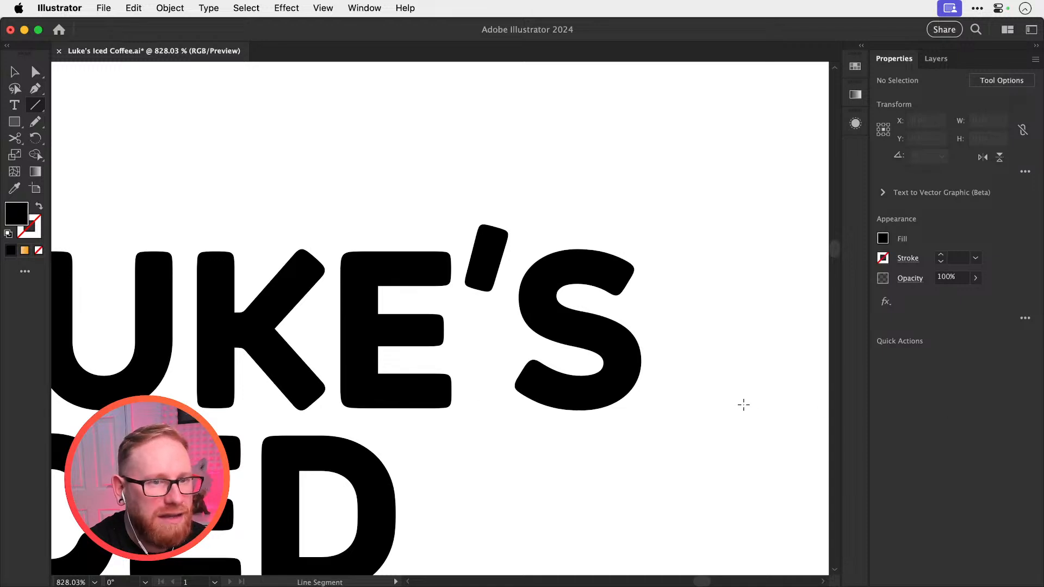
left_click_drag(742, 414, 157, 413)
key("super+z")
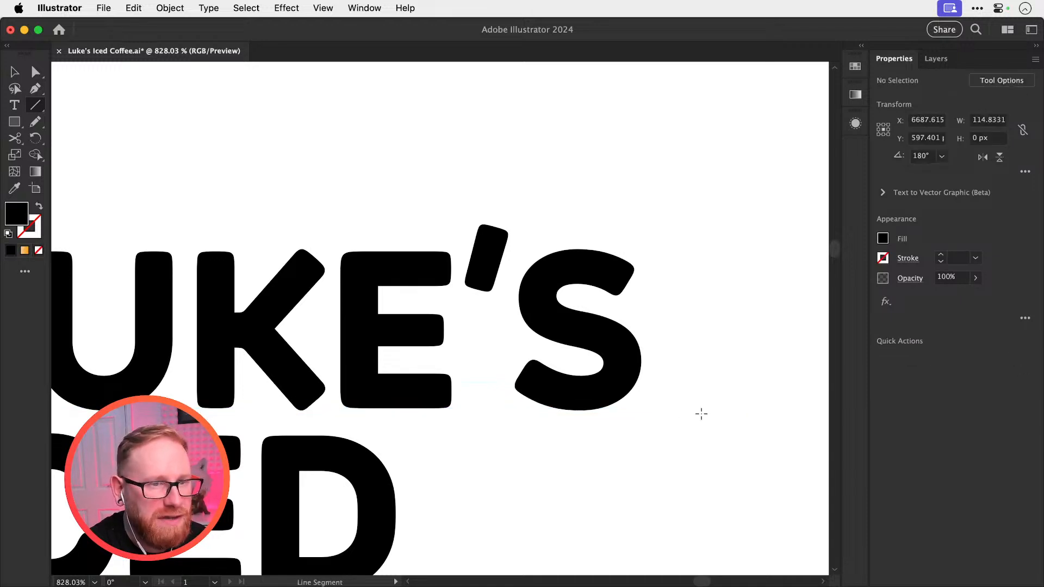
left_click_drag(742, 409, 285, 405)
key("v")
key("super+shift+a")
Try the Runda font on the new LUKE'S line and undo the change
left_click_drag(454, 309, 348, 396)
key("t")
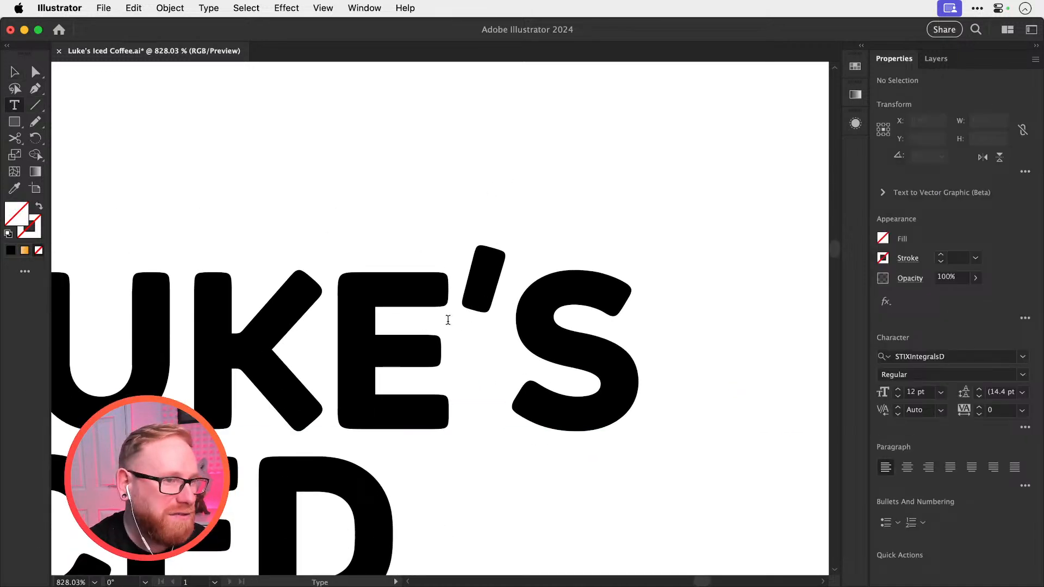
key("v")
left_click(440, 288)
left_click(987, 354)
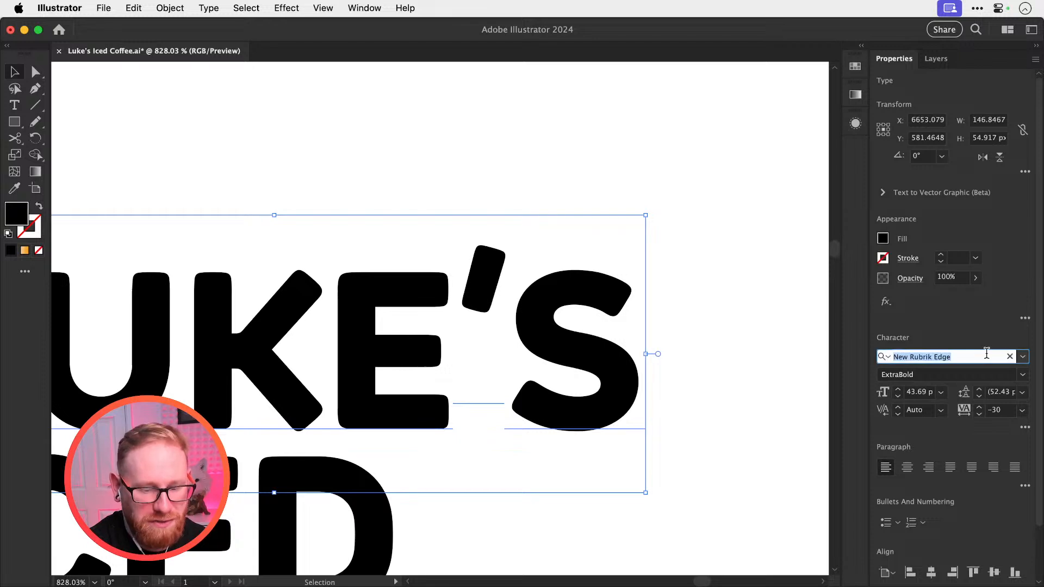
type("Runda")
left_click(677, 116)
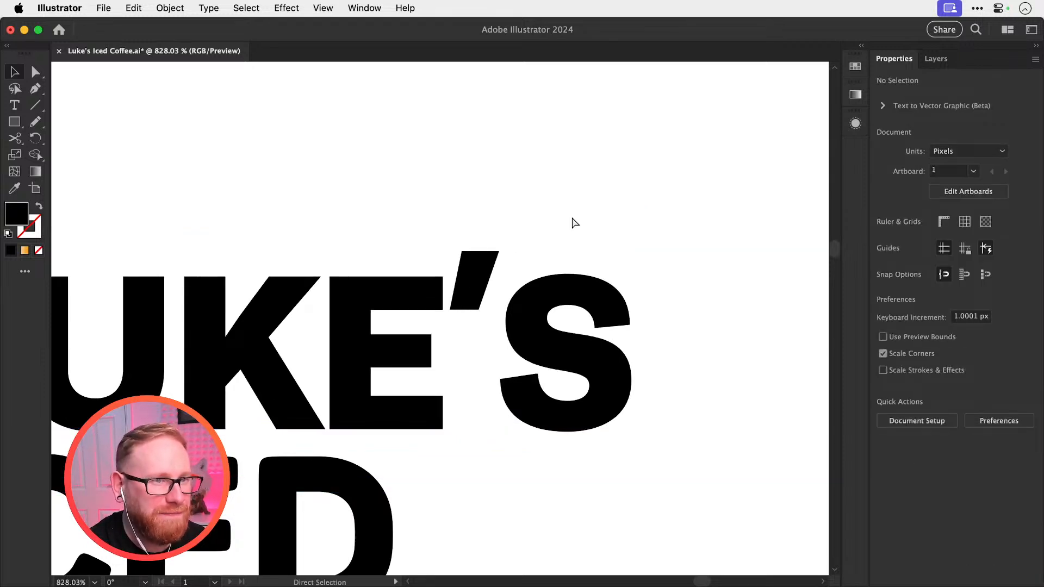
key("super+z")
left_click(662, 206)
Set the kerning between the apostrophe and the S in the new LUKE'S line to -27
key("super+minus")
key("super+minus")
key("super+minus")
key("super+minus")
key("super+minus")
key("super+minus")
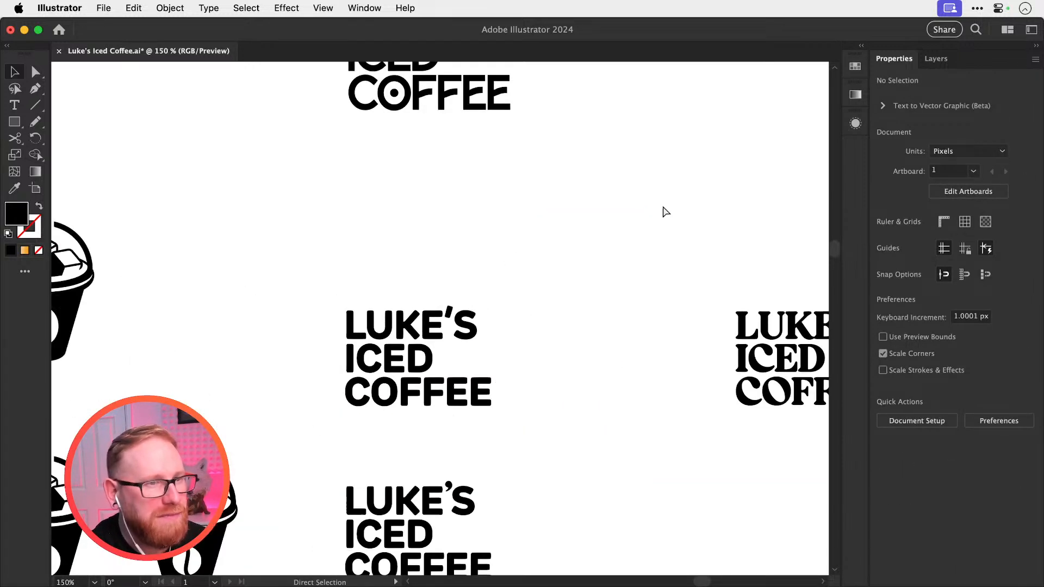
key("z")
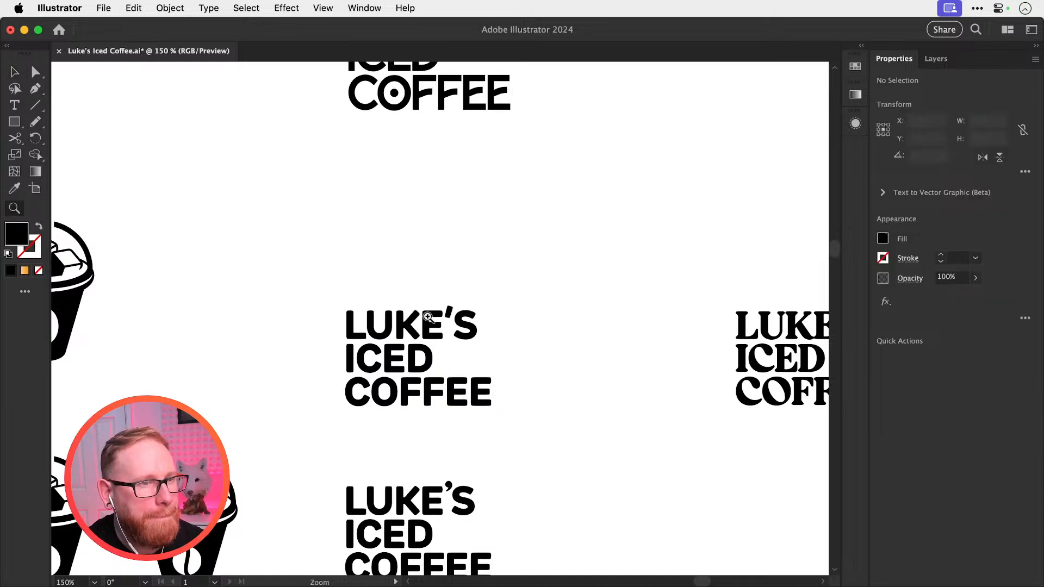
left_click_drag(429, 316, 734, 473)
key("t")
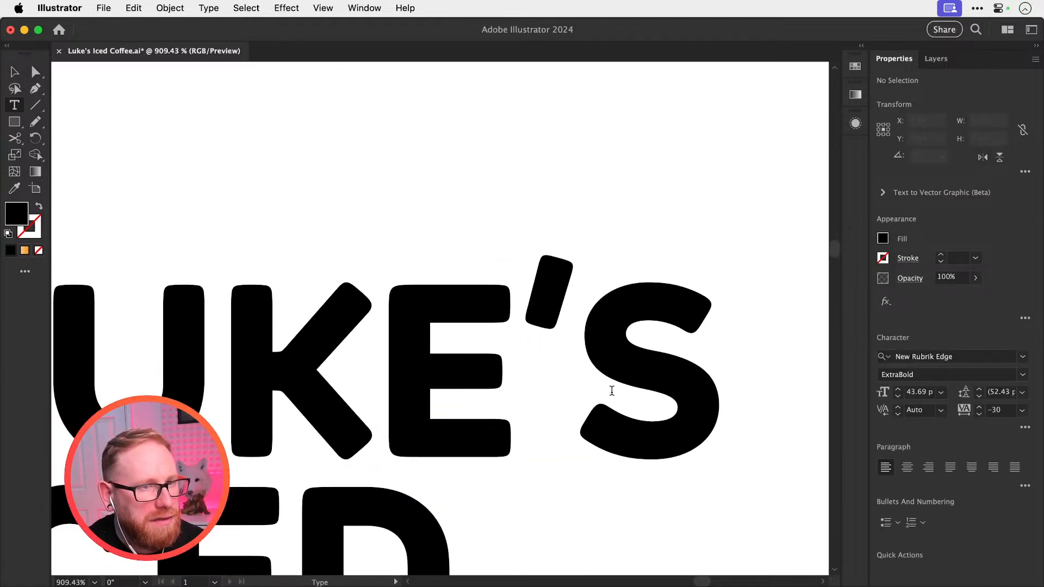
left_click(575, 373)
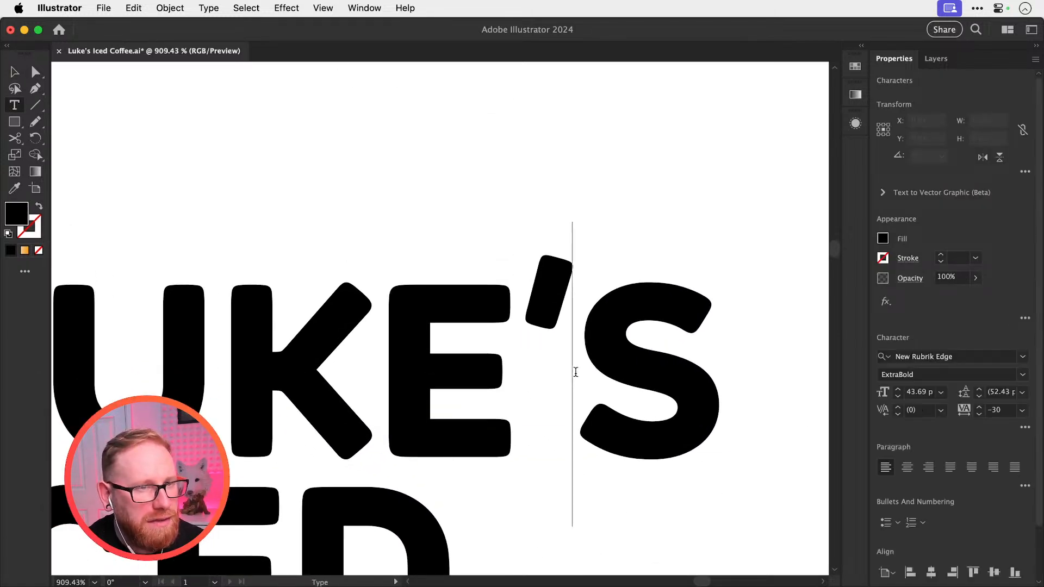
left_click(898, 414)
left_click(898, 414)
left_click(898, 414)
left_click(898, 414)
left_click_drag(898, 414, 898, 414)
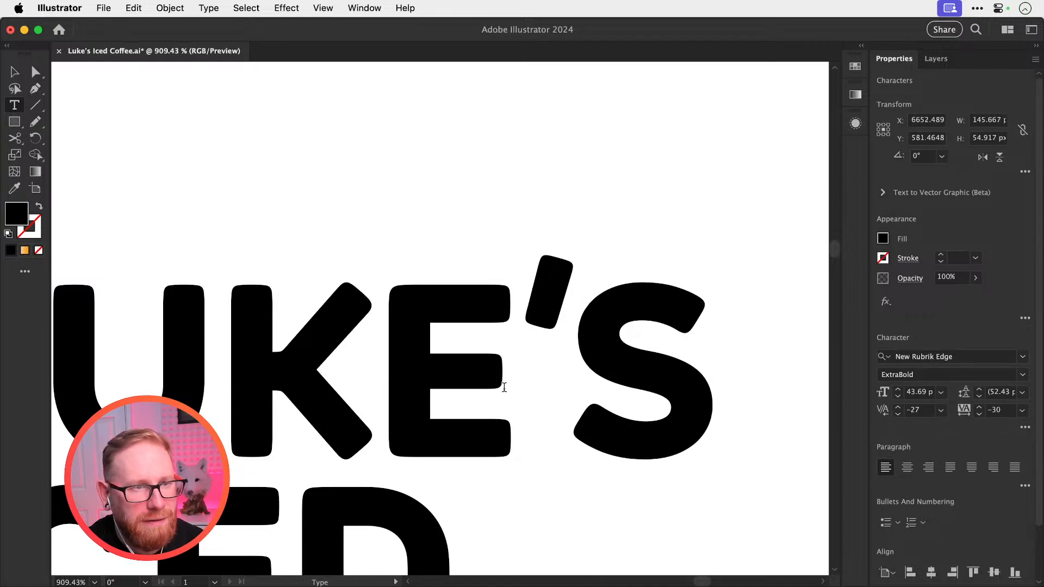
Raise the kerning between the E and the apostrophe in the new LUKE'S line to about 13
left_click(897, 407)
left_click(897, 407)
left_click(897, 406)
left_click(897, 407)
left_click(897, 407)
left_click(897, 408)
left_click(898, 407)
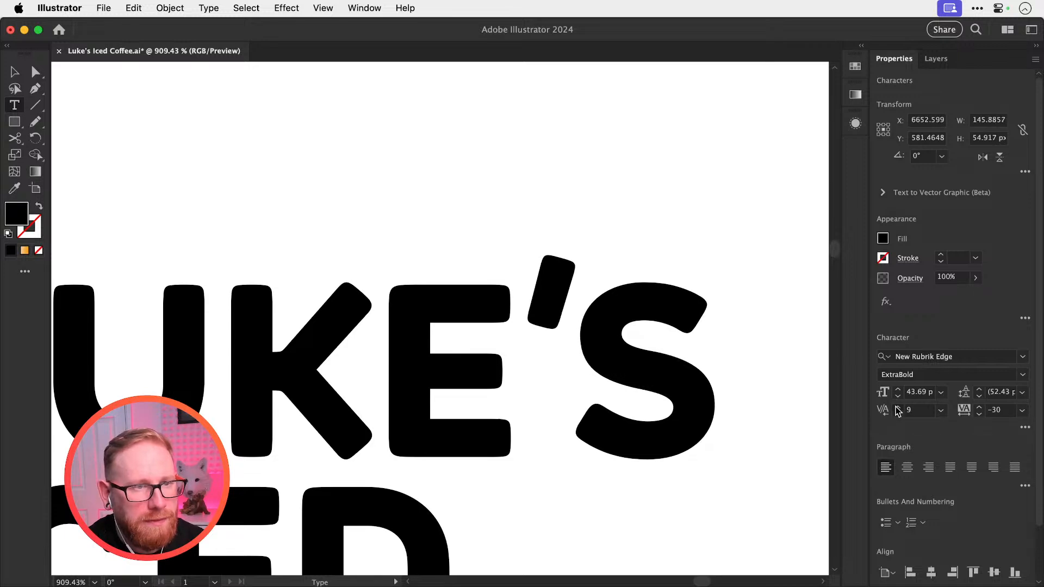
left_click(898, 407)
left_click(898, 407)
left_click(898, 407)
left_click(897, 408)
left_click(898, 408)
left_click(897, 407)
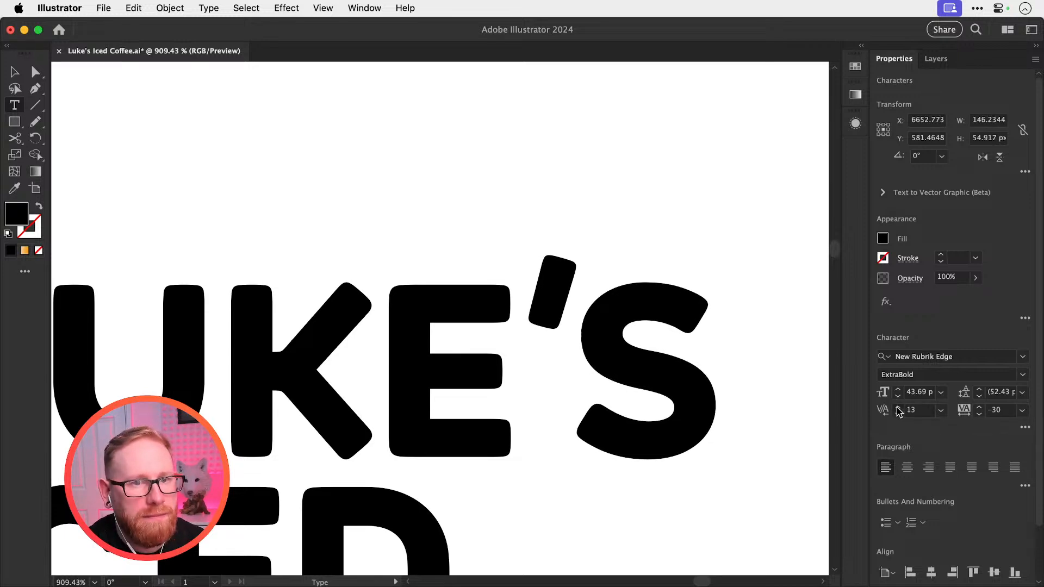
left_click(897, 408)
left_click(897, 408)
left_click(15, 72)
left_click(406, 168)
Move the older wordmark with the curly apostrophe above the wordmark with the dotted O
key("super+minus")
key("super+minus")
key("super+minus")
key("super+minus")
key("super+minus")
key("super+minus")
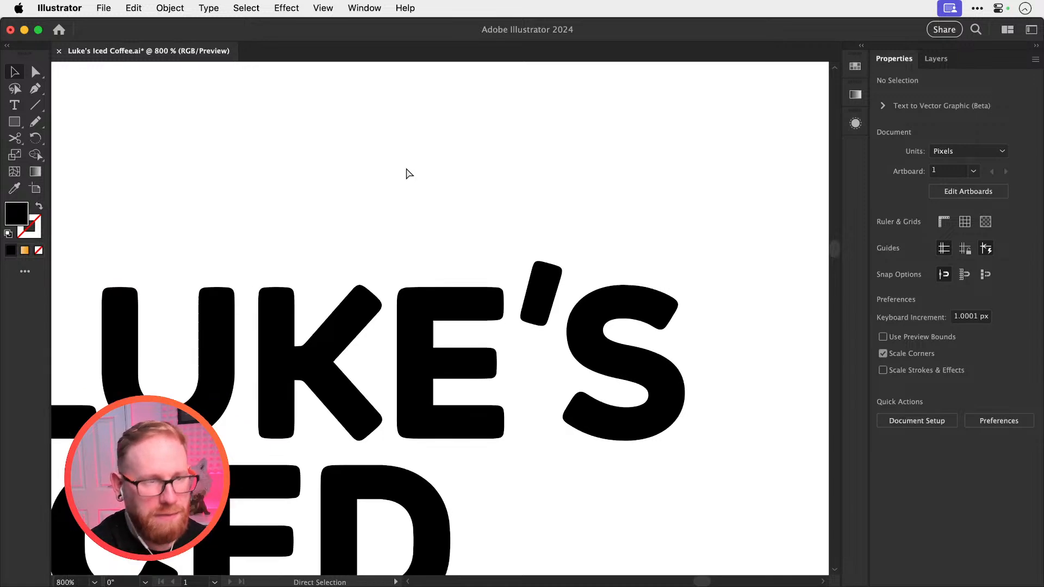
left_click_drag(440, 304, 429, 190)
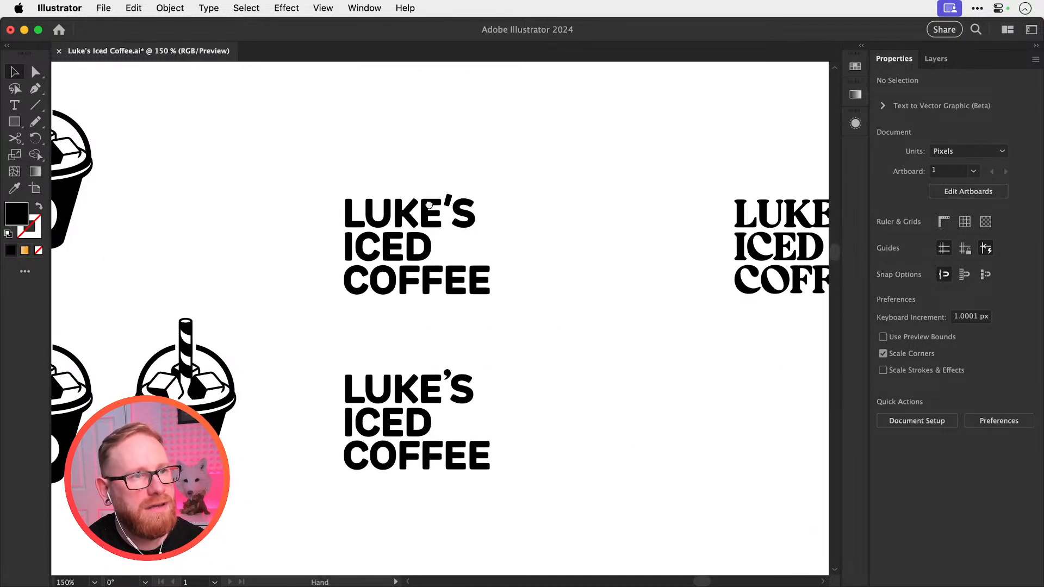
left_click_drag(298, 366, 568, 542)
key("super+minus")
key("super+minus")
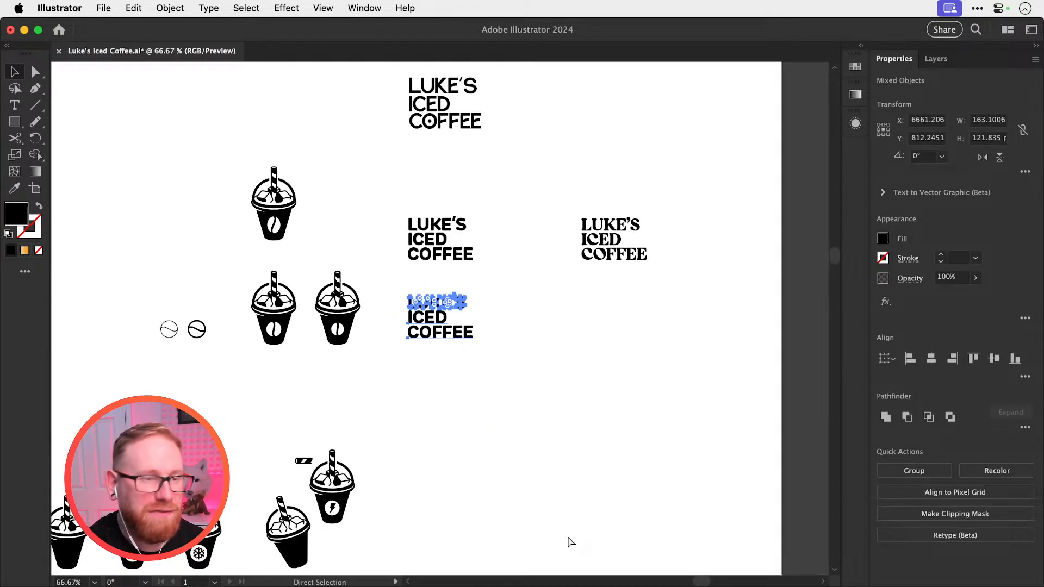
scroll(559, 487, "up", 5)
left_click_drag(450, 496, 451, 208)
left_click(506, 382)
Place copies of the upright coffee-bean cup and the new wordmark side by side in the empty area of the canvas
key("z")
left_click_drag(391, 439, 426, 471)
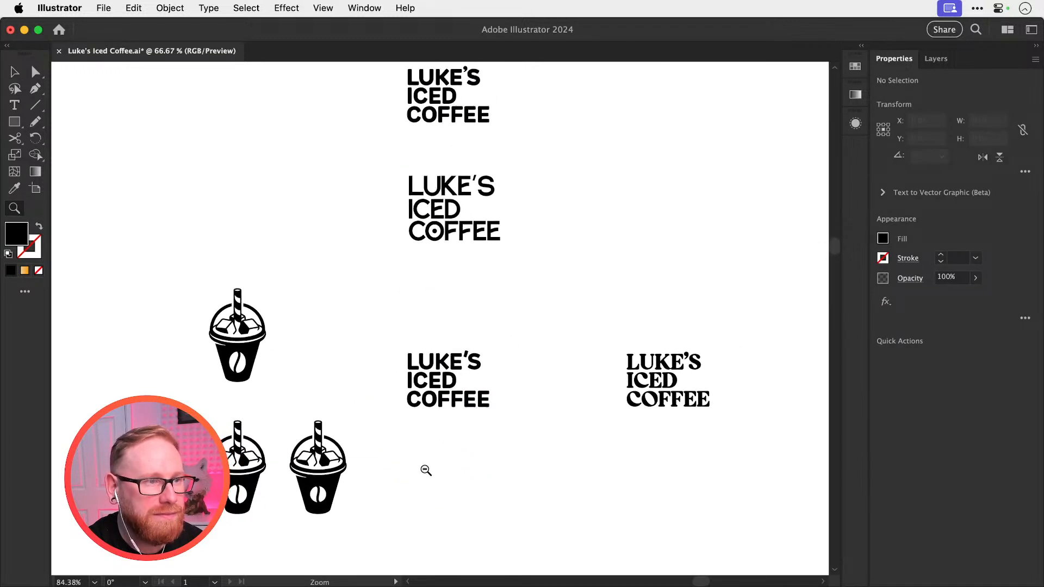
key("v")
left_click_drag(317, 326, 485, 439)
left_click_drag(464, 505, 465, 505)
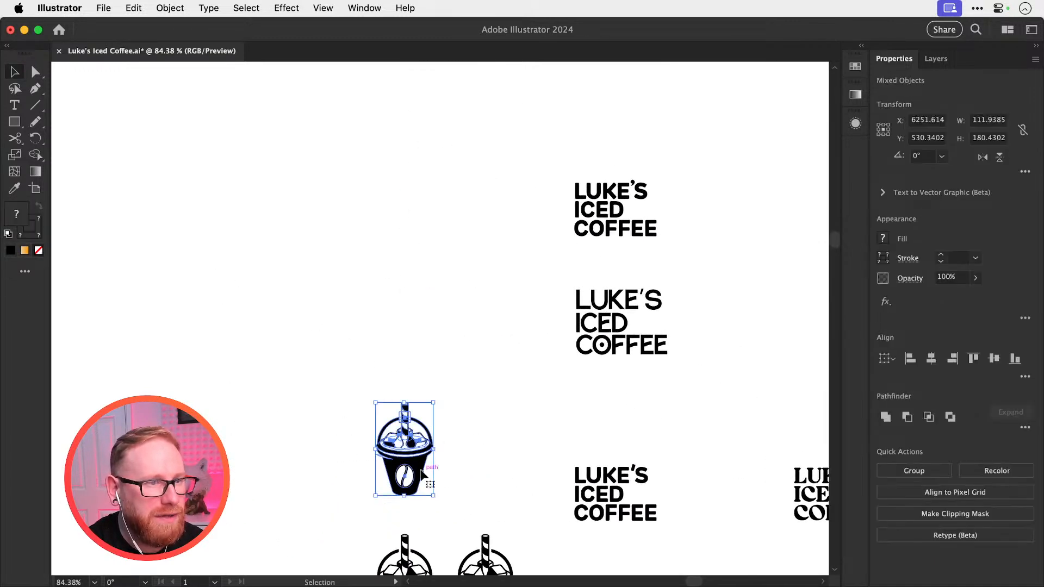
left_click_drag(404, 479, 212, 212)
left_click_drag(646, 533, 343, 229)
left_click_drag(340, 252, 509, 383)
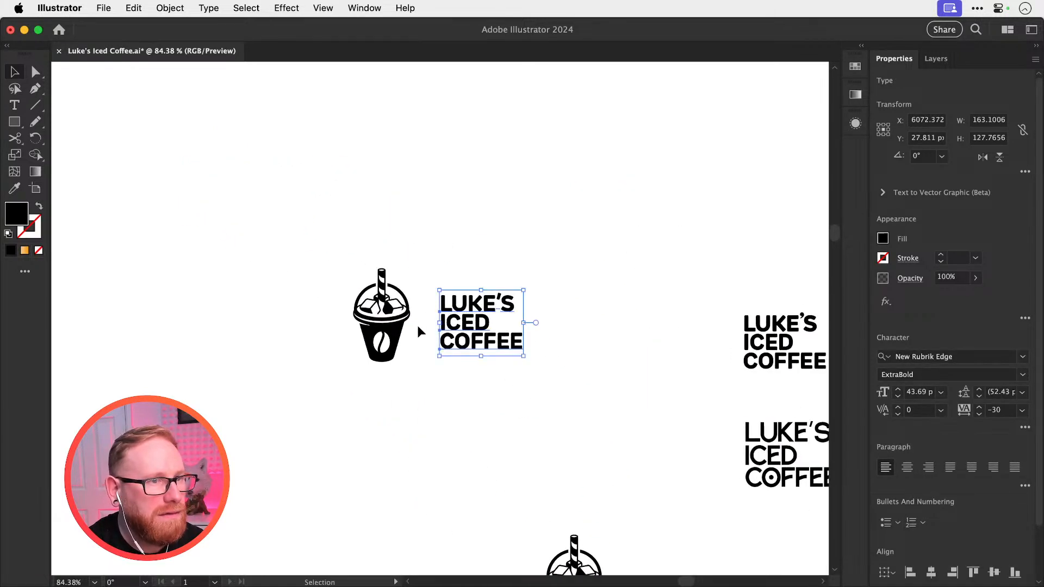
key("z")
left_click_drag(416, 326, 628, 437)
key("v")
left_click(619, 448)
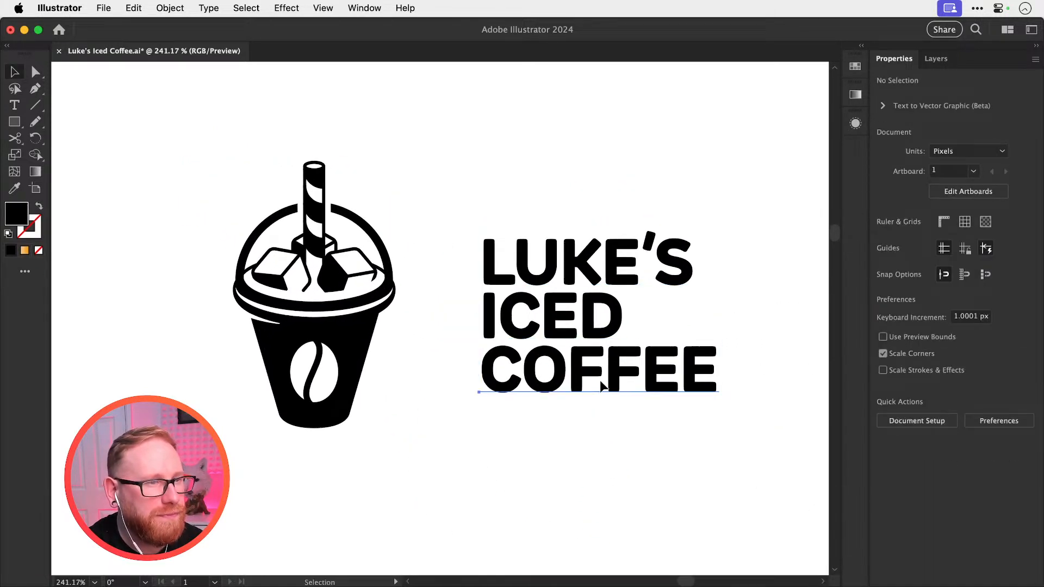
left_click_drag(600, 380, 557, 424)
key("super+z")
left_click_drag(569, 239, 568, 176)
key("super+z")
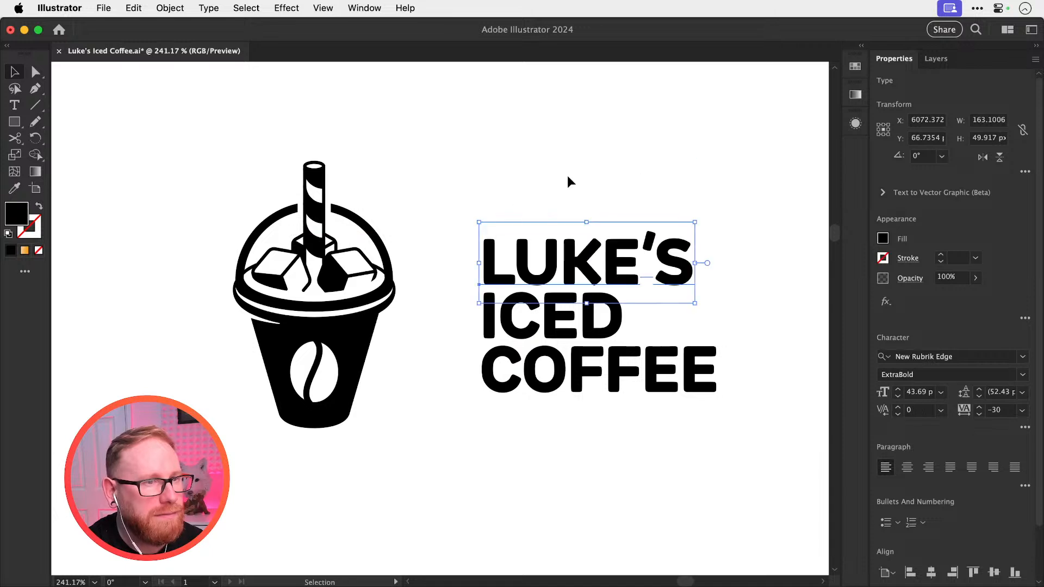
Move all three lines of the copied wordmark closer to the cup
left_click(599, 345)
left_click_drag(588, 267, 537, 271)
left_click(285, 213)
Rotate the copied cup counter-clockwise until its wordmark-facing side stands vertical, and nudge it slightly up towards the wordmark
left_click_drag(287, 288, 420, 495)
key("v")
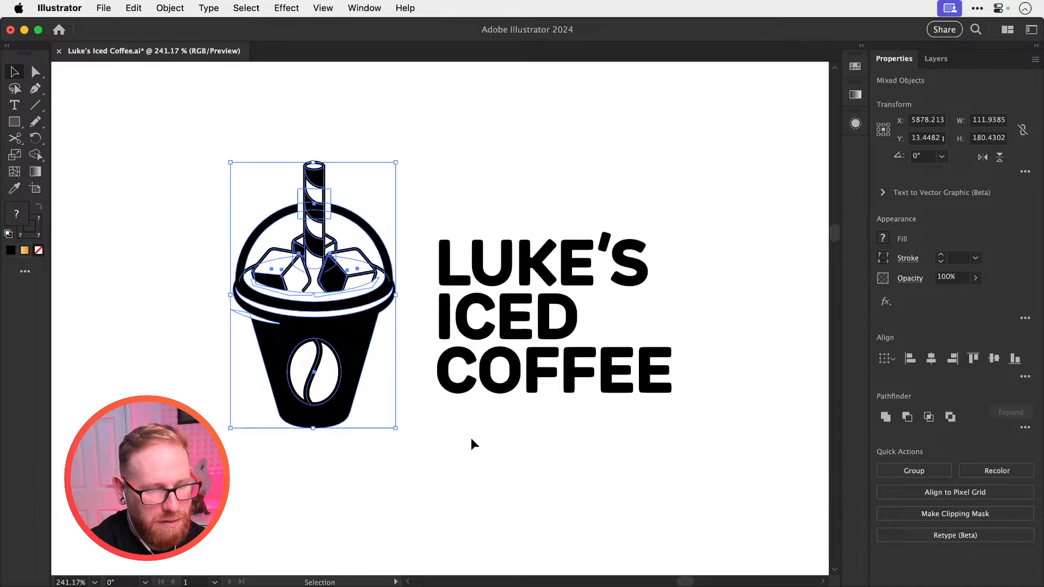
key("r")
key("Return")
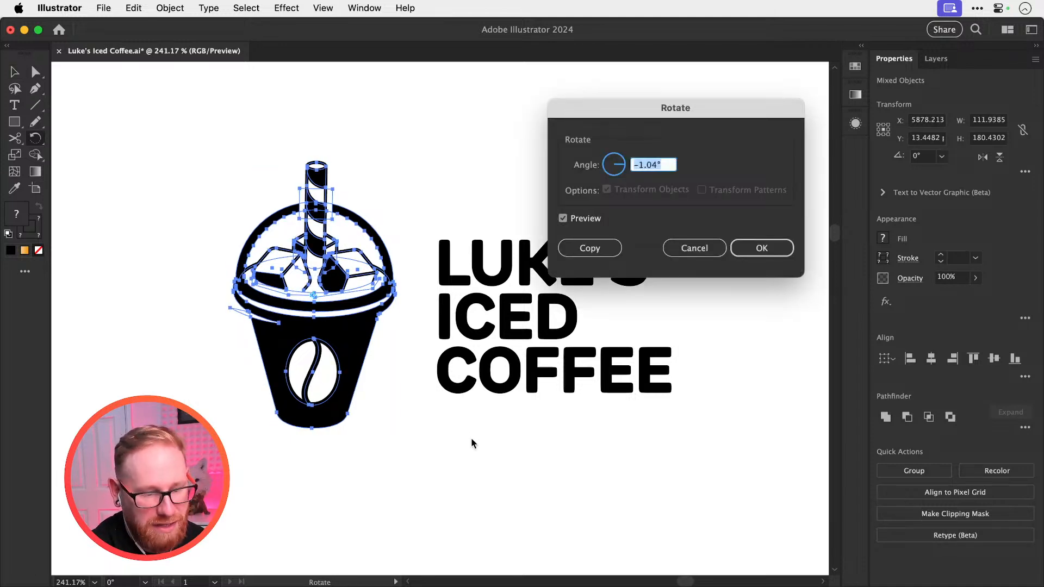
key("Tab")
key("Return")
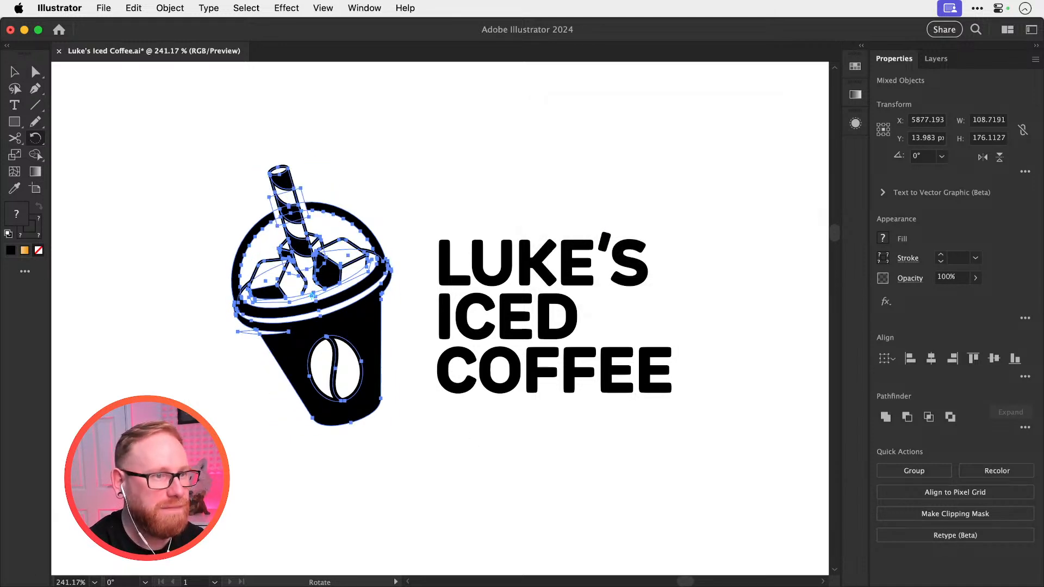
key("v")
mouse_move(350, 342)
left_mouse_down()
mouse_move(360, 325)
mouse_move(353, 334)
left_mouse_up()
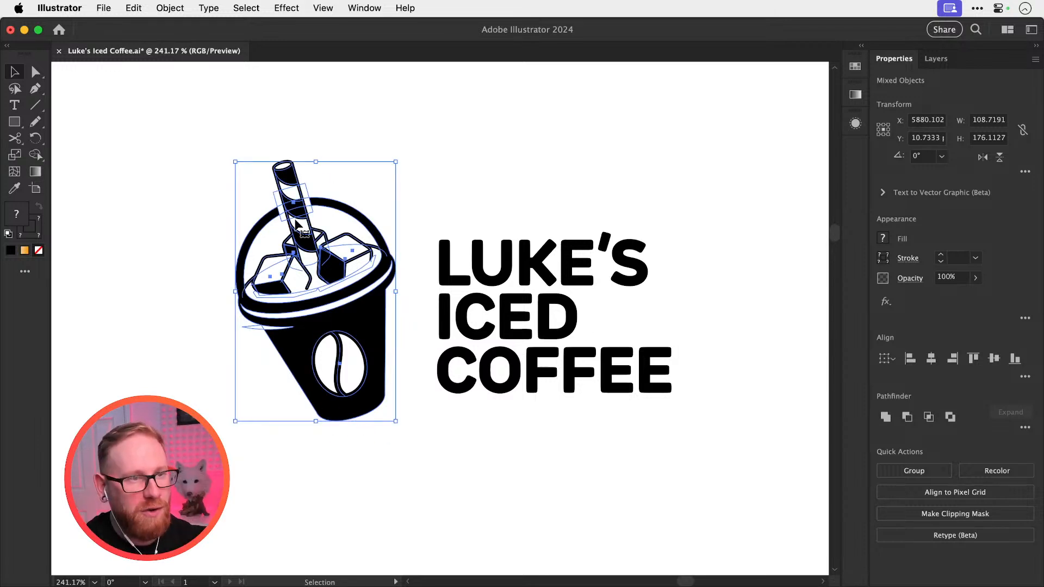
left_click(437, 122)
Raise the three-line wordmark beside the tilted cup to about Y 11 px
scroll(435, 218, "down", 2)
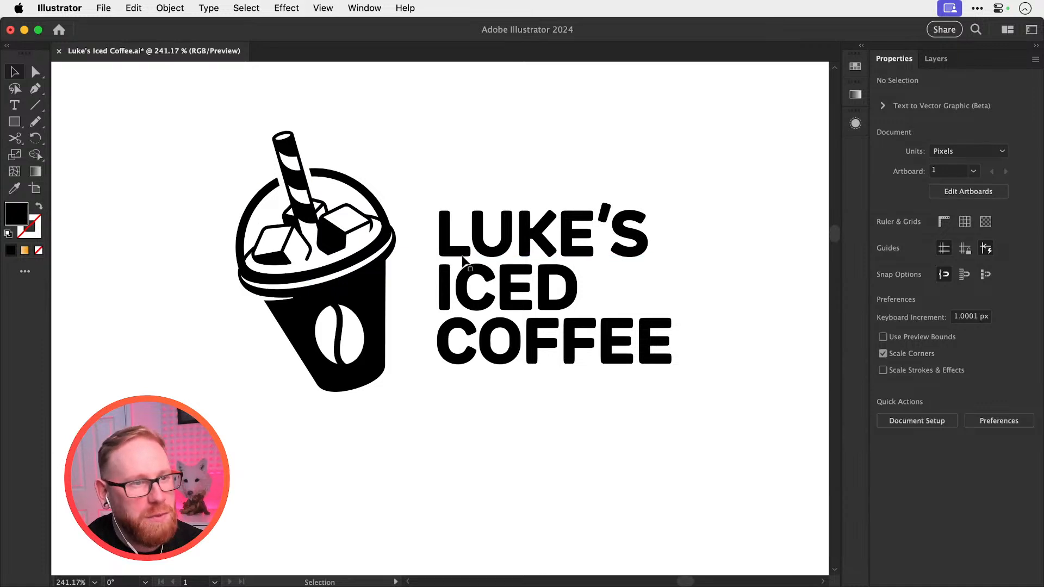
scroll(463, 263, "right", 3)
scroll(463, 262, "up", 2)
left_click_drag(366, 214, 592, 435)
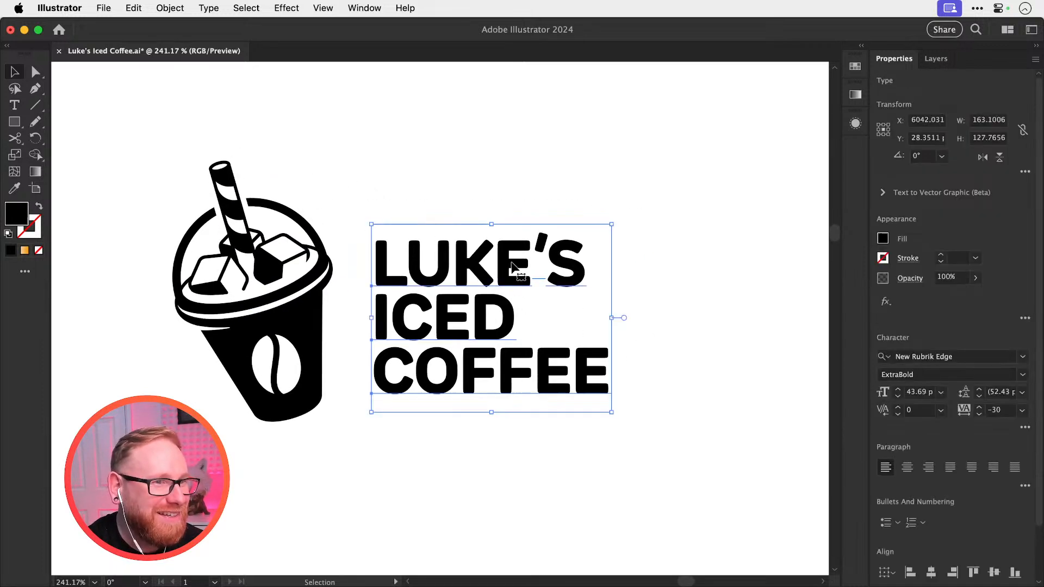
left_click_drag(511, 266, 513, 236)
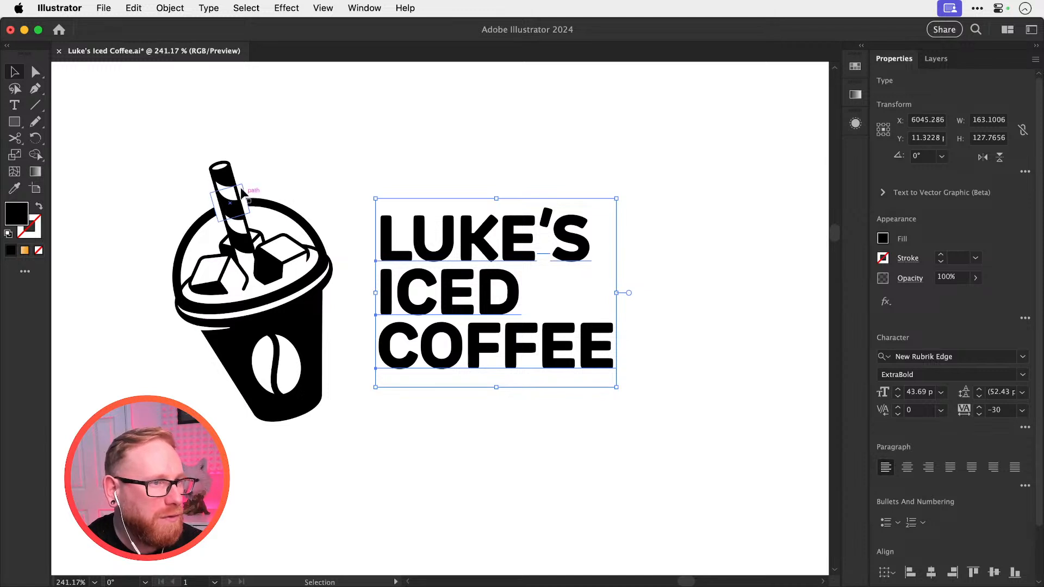
left_click(439, 187)
key("space")
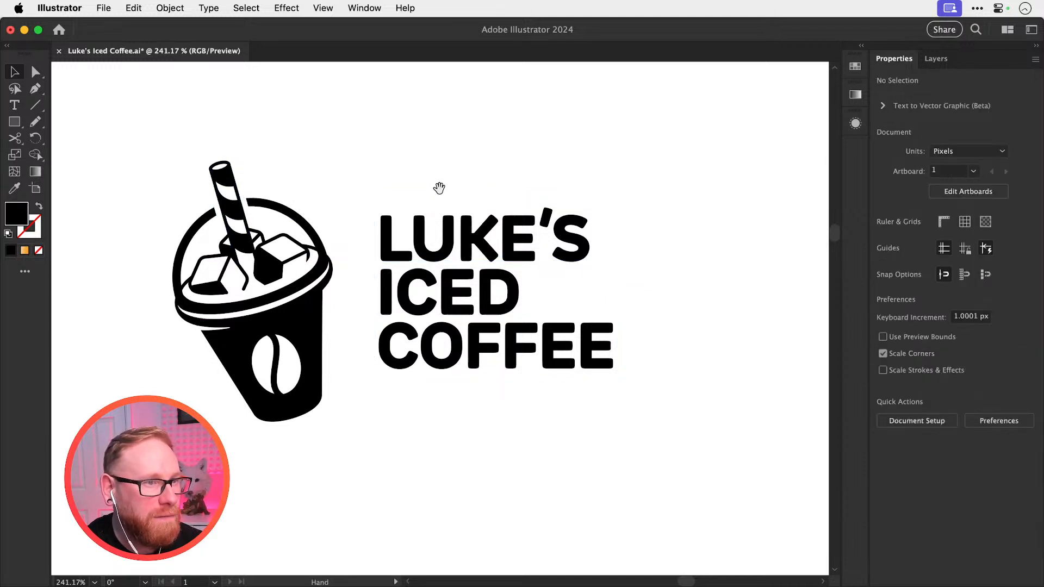
left_click_drag(439, 188, 594, 223)
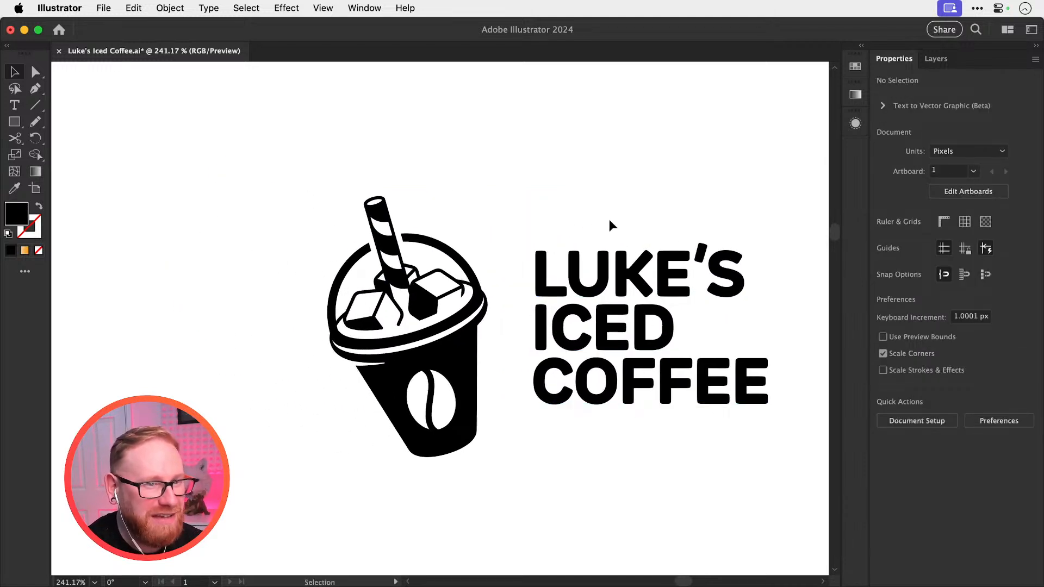
Check the logo at actual size, and lower the three-line wordmark slightly while bringing it a little closer to the cup
key("super+1")
key("z")
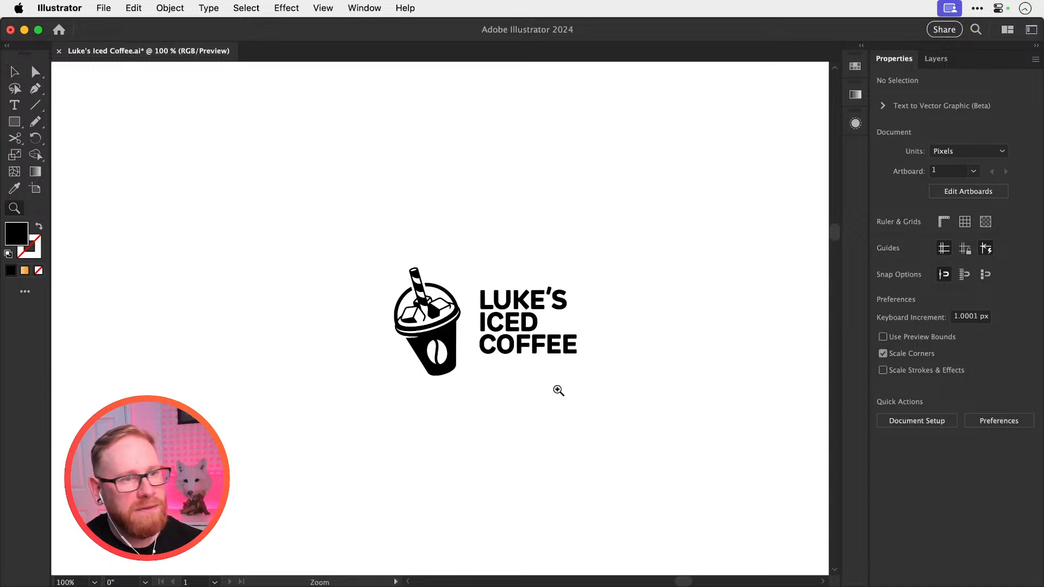
left_click_drag(494, 328, 587, 367)
key("v")
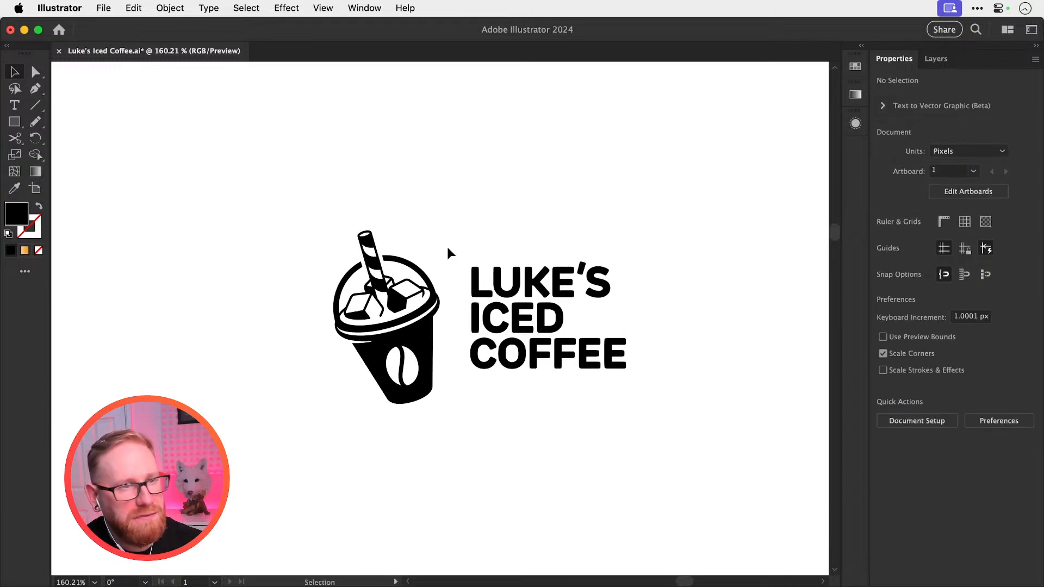
left_click_drag(470, 224, 687, 398)
left_click_drag(562, 294, 558, 308)
left_click(424, 239)
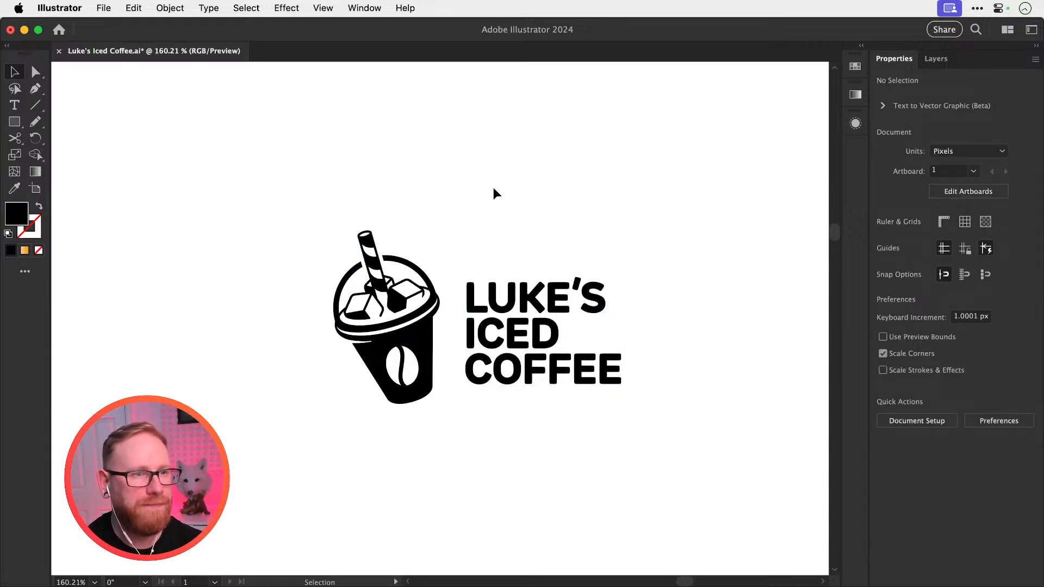
Duplicate the whole tilted-cup and wordmark logo straight above the original
key("space")
left_click_drag(562, 286, 489, 240)
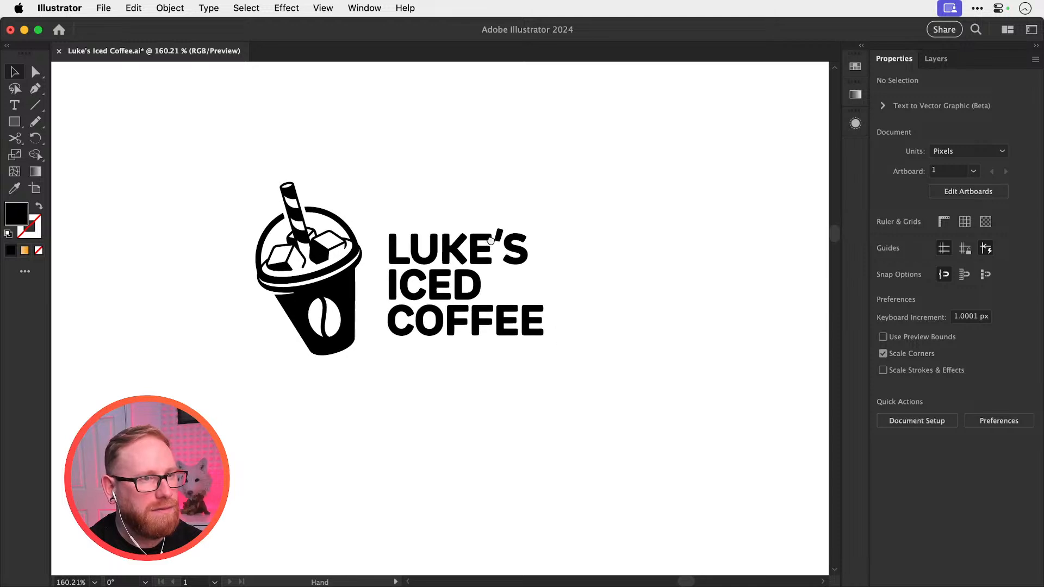
left_click_drag(233, 397, 551, 526)
key("space")
left_click_drag(488, 535, 486, 247)
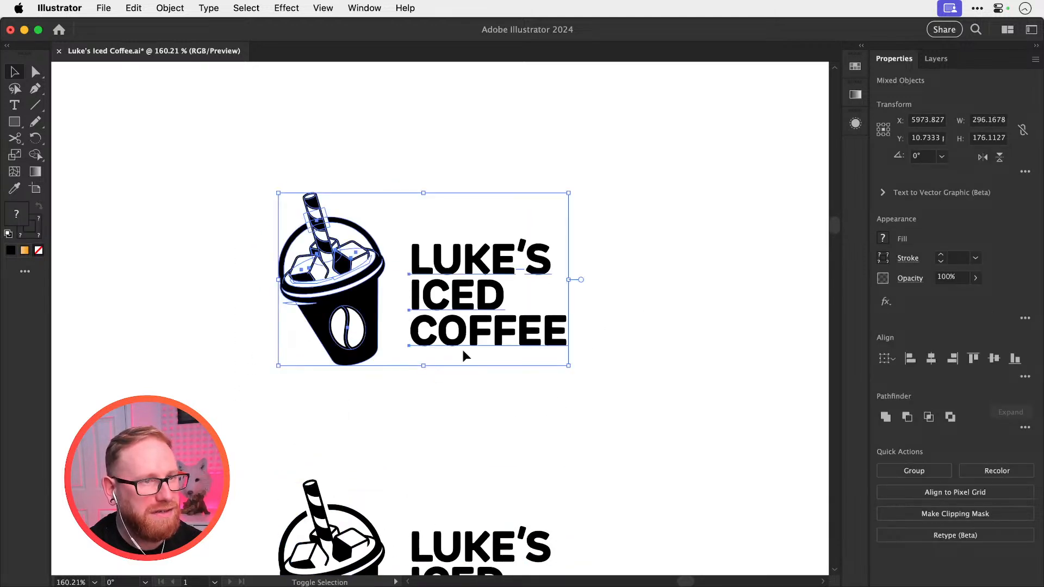
left_click(462, 375)
Extend the LUKE'S line of the duplicated logo to read LUKE'S ICED COFFEE on one line
key("t")
left_click(543, 258)
type("ICED")
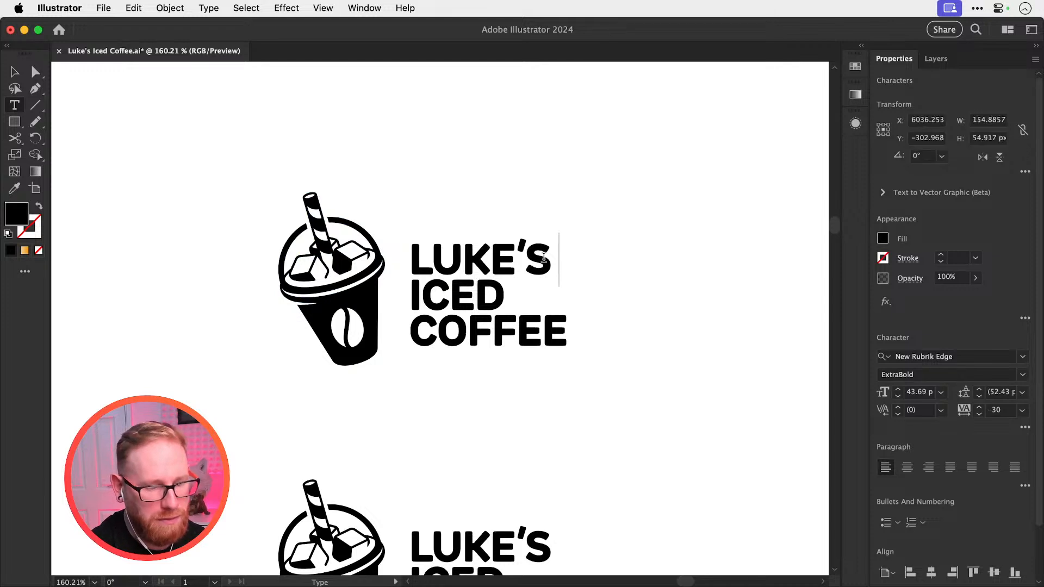
type(" COFFEE")
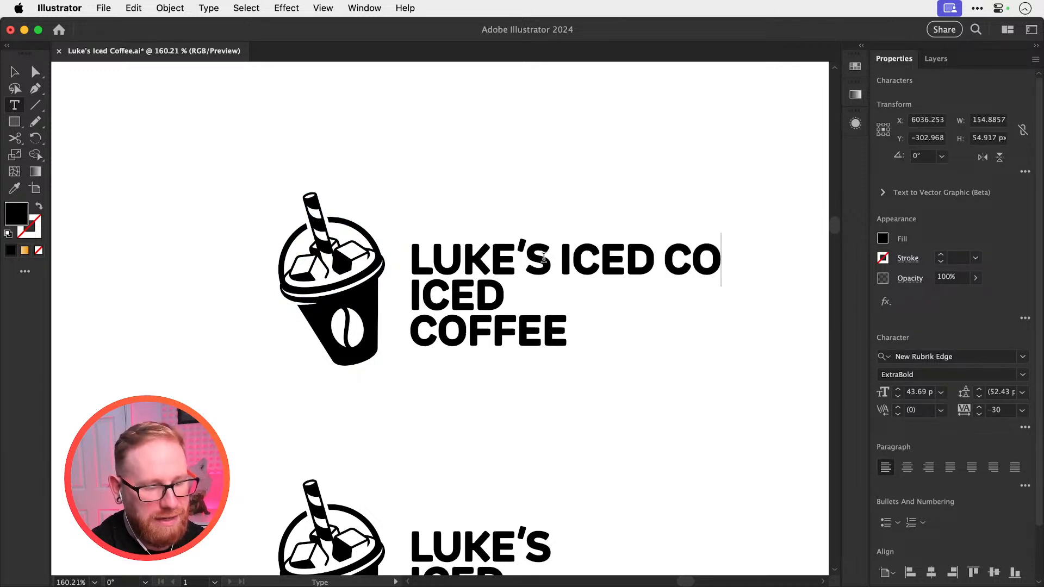
left_click(12, 74)
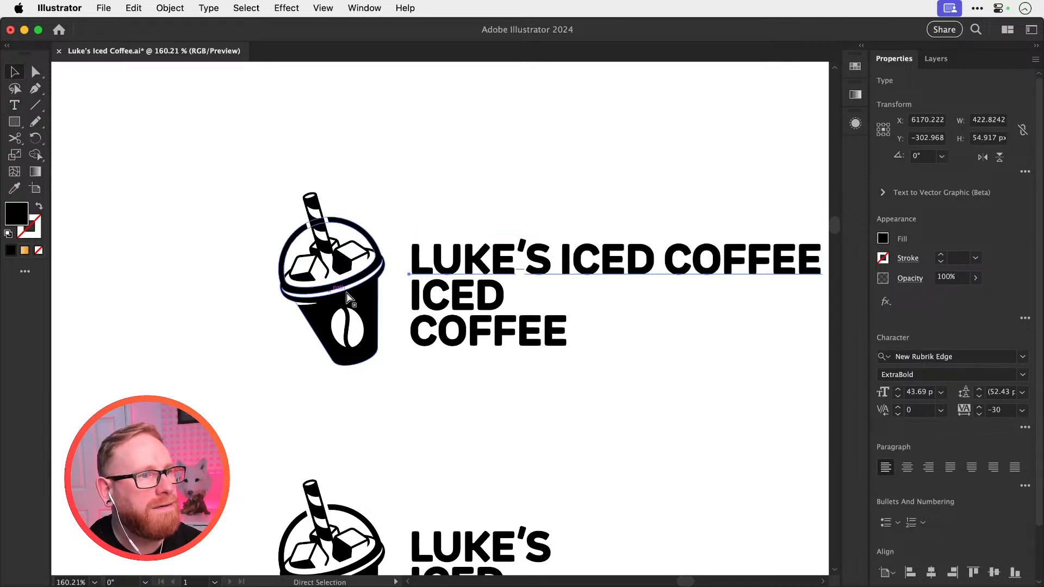
Delete the ICED and COFFEE lines from the duplicated logo and lower the one-line LUKE'S ICED COFFEE to the cup's mid-height
left_click(454, 305)
key("Delete")
left_click_drag(457, 264, 458, 303)
key("super+shift+a")
key("super+minus")
key("super+minus")
key("super+minus")
left_click(461, 309)
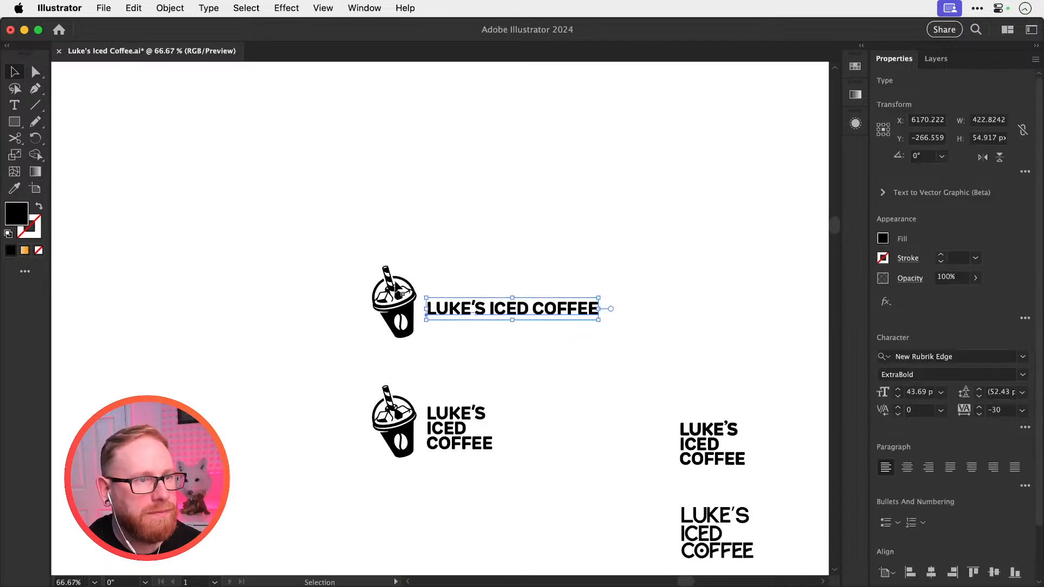
Enlarge the single-line wordmark to about 61.95 pt and position it beside the cup with a slightly wider gap
left_click_drag(384, 298, 392, 308)
left_click(535, 306)
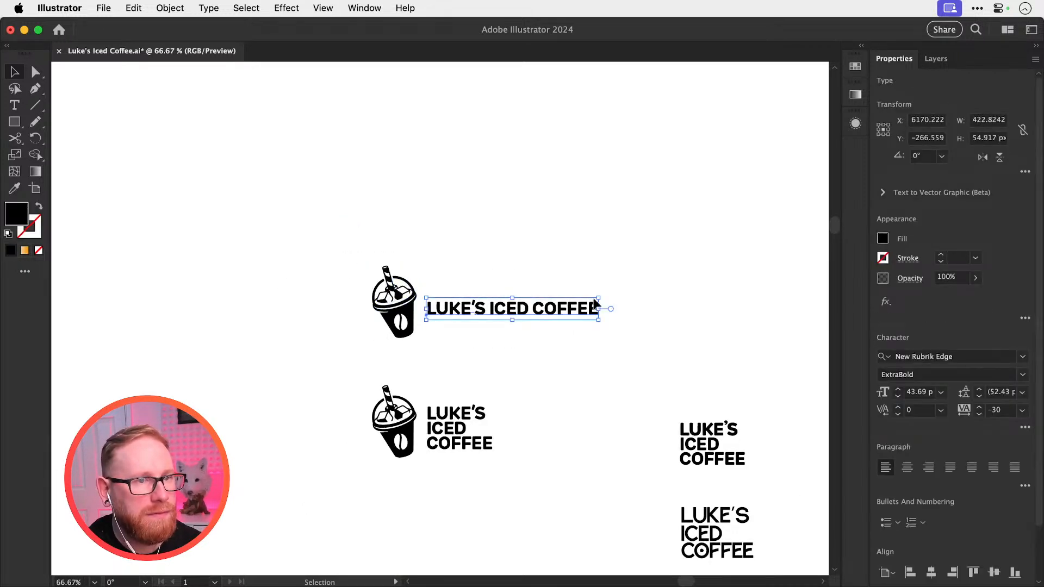
left_click_drag(600, 297, 680, 260)
left_click(605, 281)
left_click_drag(479, 302, 479, 305)
left_click_drag(277, 250, 540, 286)
key("super+shift+a")
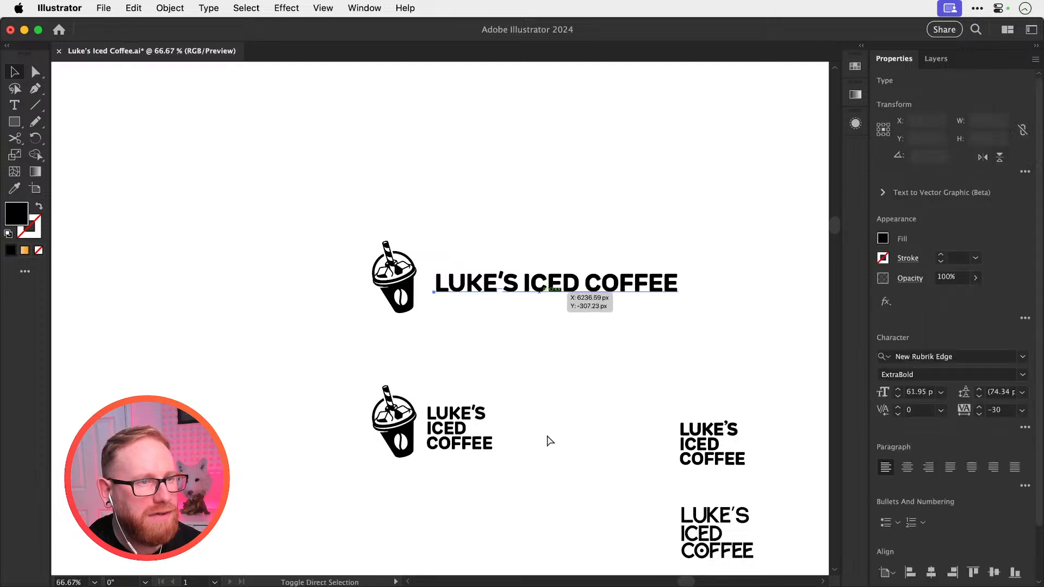
key("super+shift+a")
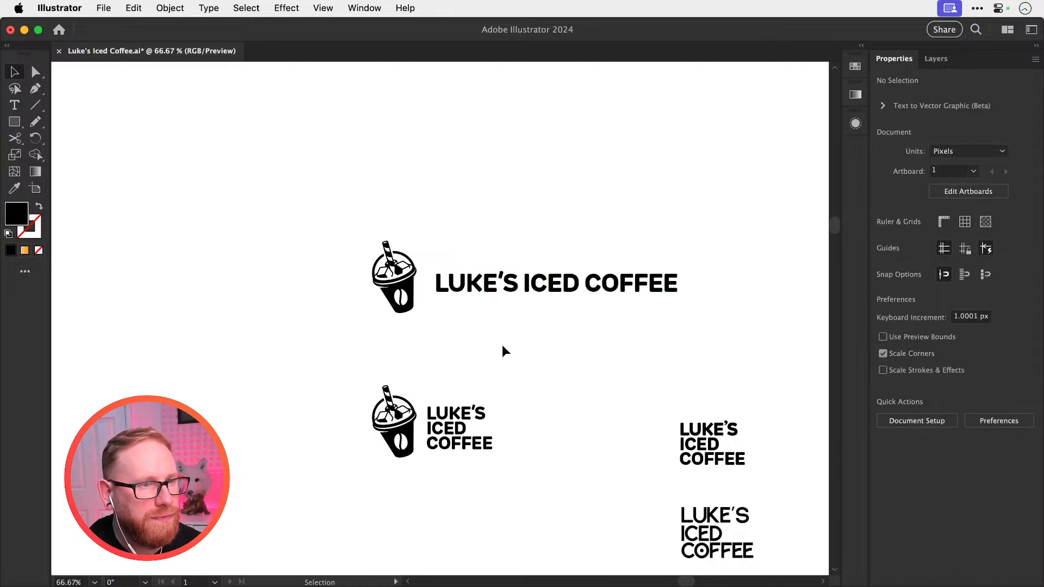
Duplicate the three-line logo with its tilted cup above the single-line version
left_click_drag(409, 326, 390, 337)
left_click_drag(482, 474, 483, 474)
left_click_drag(446, 409, 416, 239)
left_click_drag(415, 228, 405, 323)
left_click(417, 236)
Move the new copy's tilted cup above the LUKE'S line and group the cup artwork
left_click(368, 381)
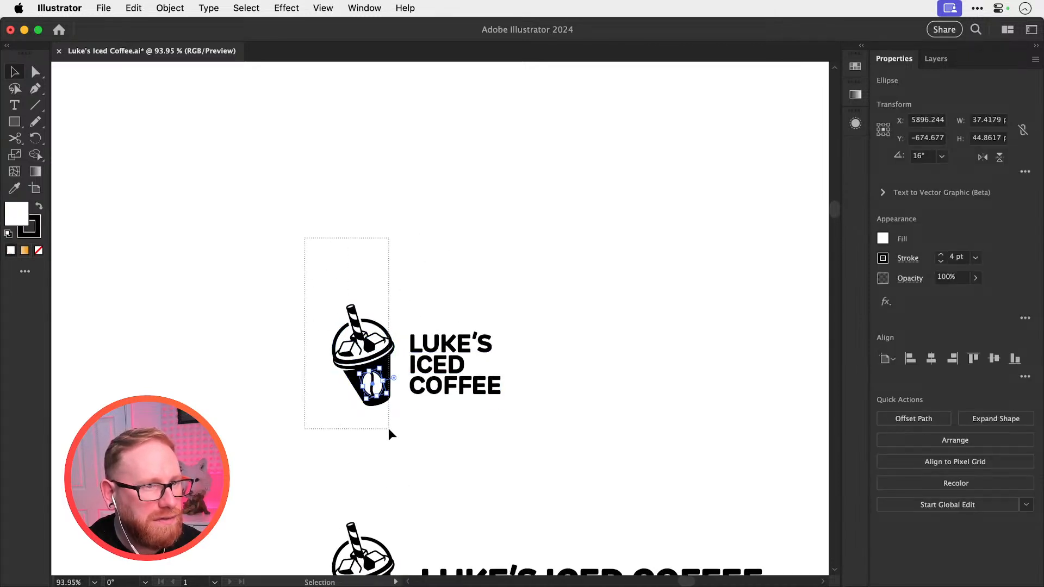
left_click_drag(388, 428, 467, 302)
key("super+g")
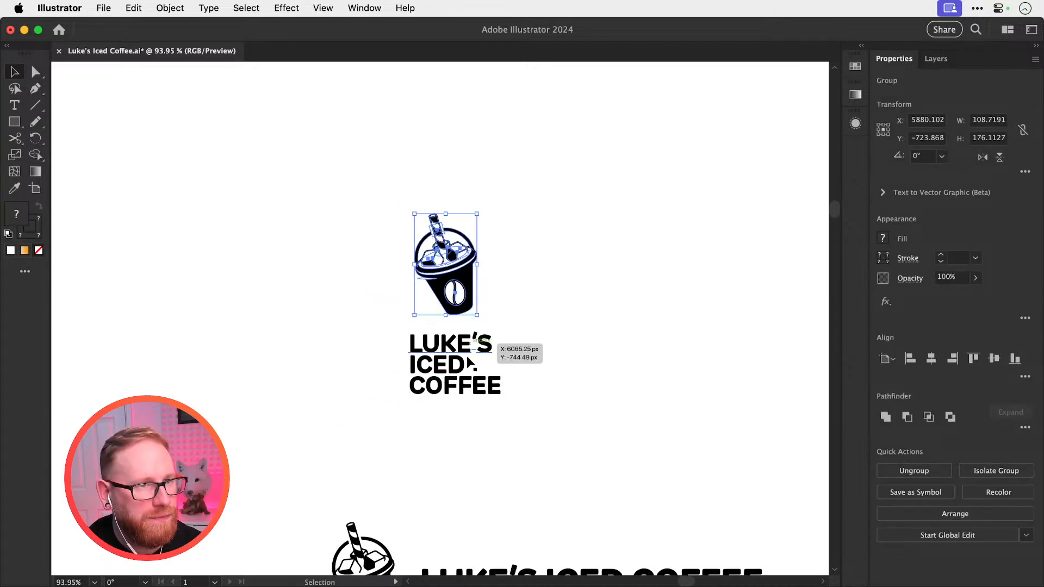
Centre-align the text of all three wordmark lines and position them centrally beneath the cup
left_click_drag(467, 363, 459, 356)
left_click(454, 344)
left_click(907, 467)
left_click(461, 363)
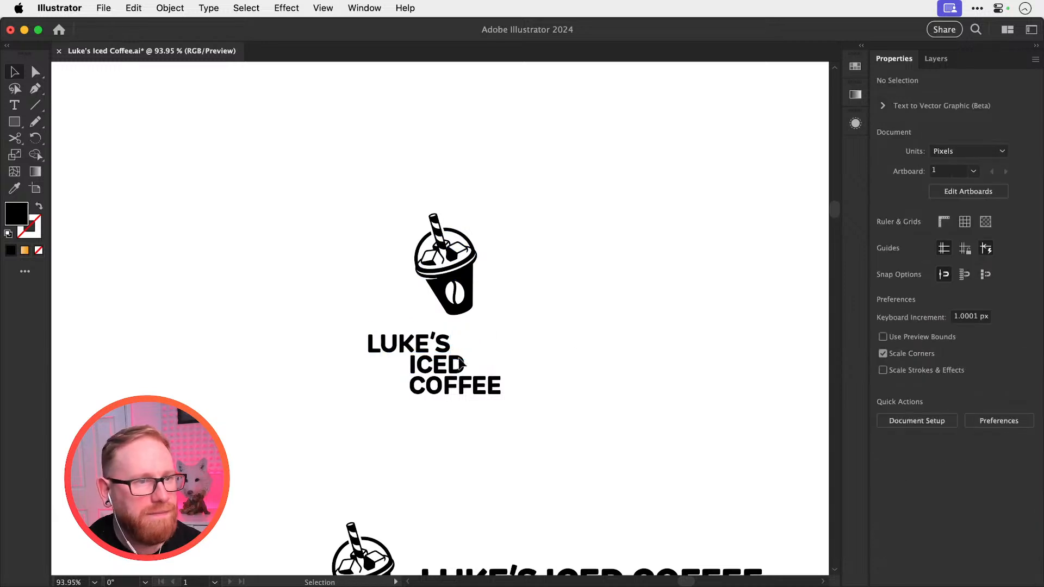
mouse_move(481, 362)
left_mouse_down()
mouse_move(456, 356)
mouse_move(479, 348)
left_mouse_up()
left_click(908, 467)
Try rotating the grouped cup above the centred wordmark by -15°
left_click(467, 288)
key("r")
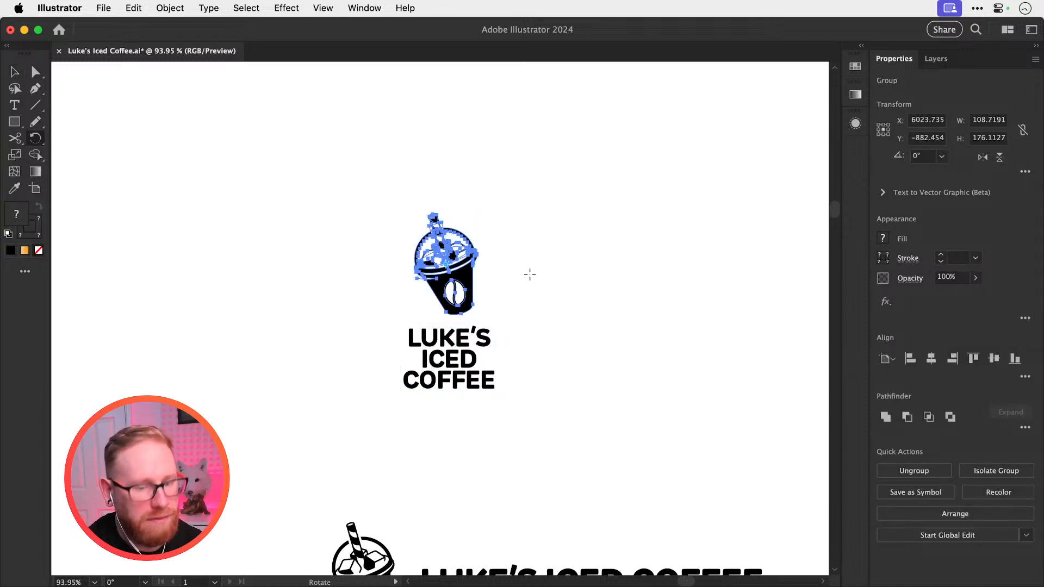
key("Return")
type("-15")
key("Return")
key("v")
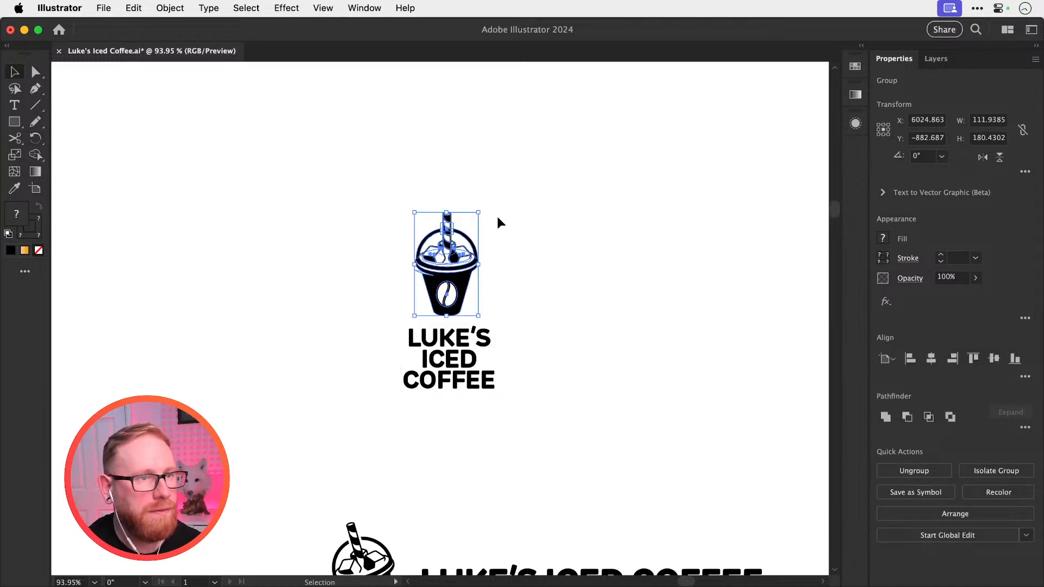
Check the stacked logo up close and undo the cup's rotation
left_click(497, 218)
key("z")
left_click_drag(432, 304, 457, 299)
key("v")
key("super+z")
left_click(522, 294)
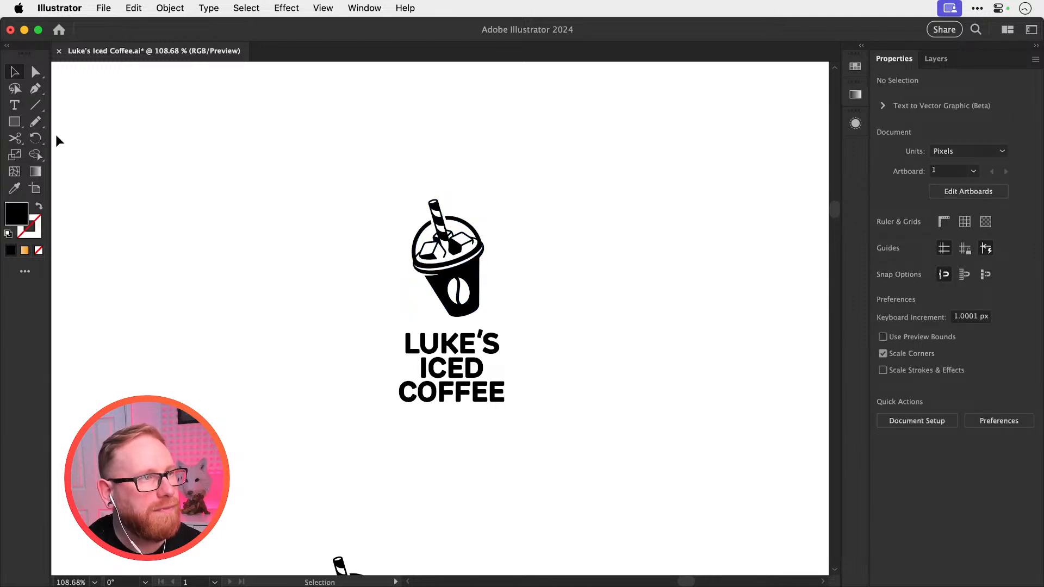
Draw an unfilled circle about 214 px wide with a 1 pt black stroke and centre it around the tilted cup
left_click_drag(14, 121, 83, 154)
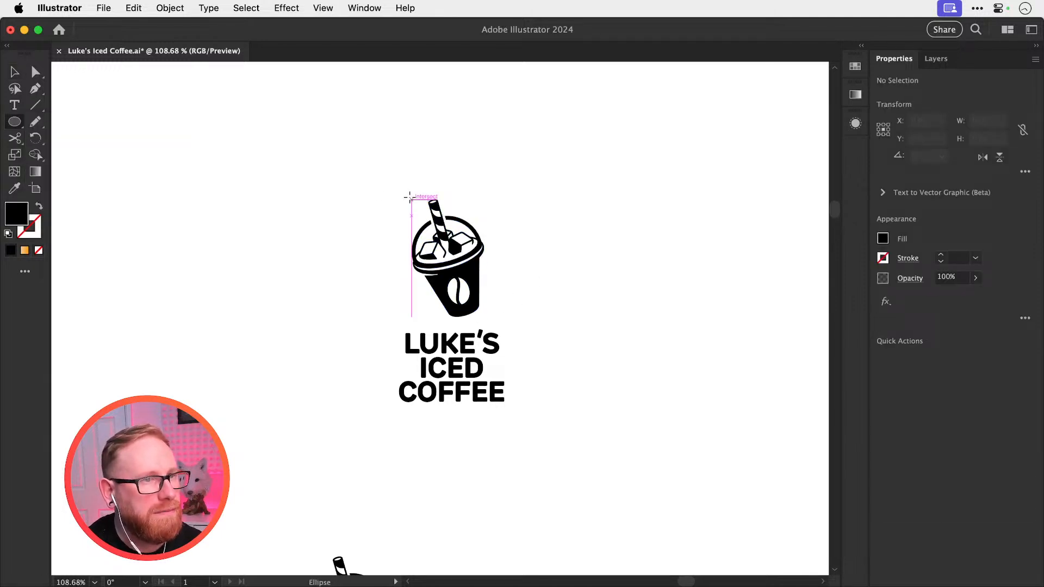
left_click_drag(395, 180, 537, 323)
key("d")
key("v")
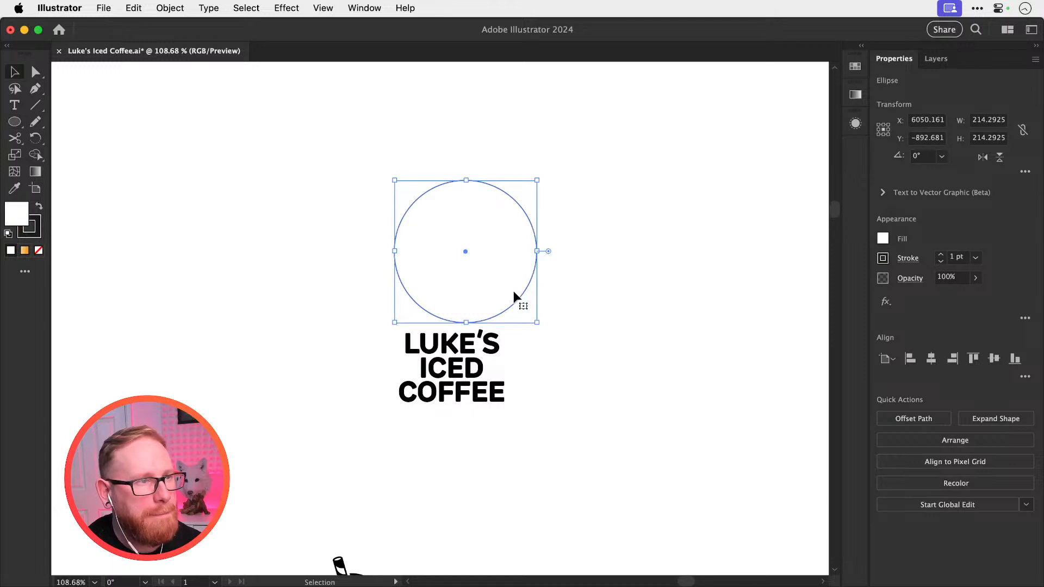
left_click(38, 250)
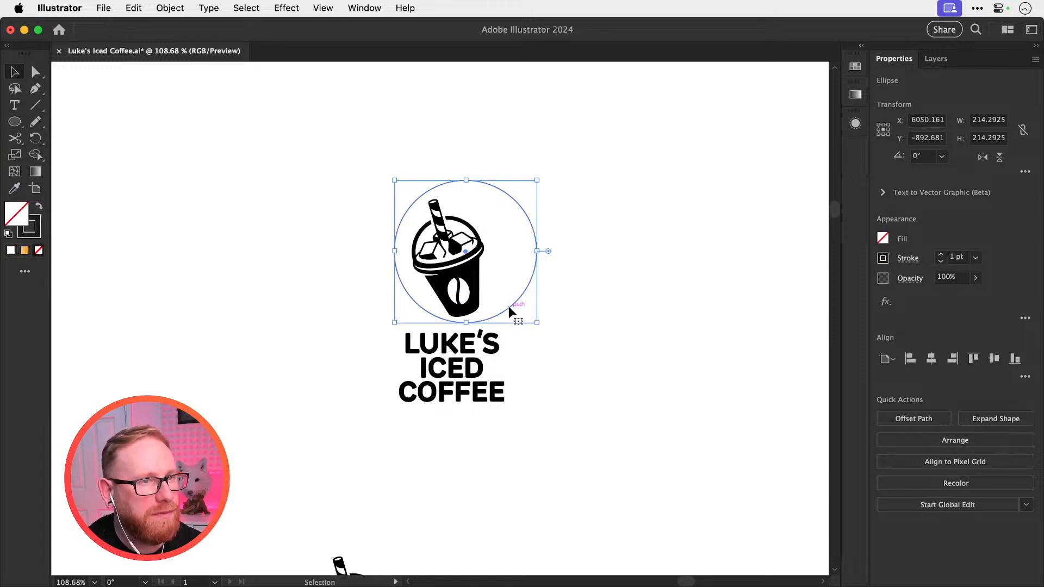
left_click_drag(508, 306, 492, 312)
left_click(574, 253)
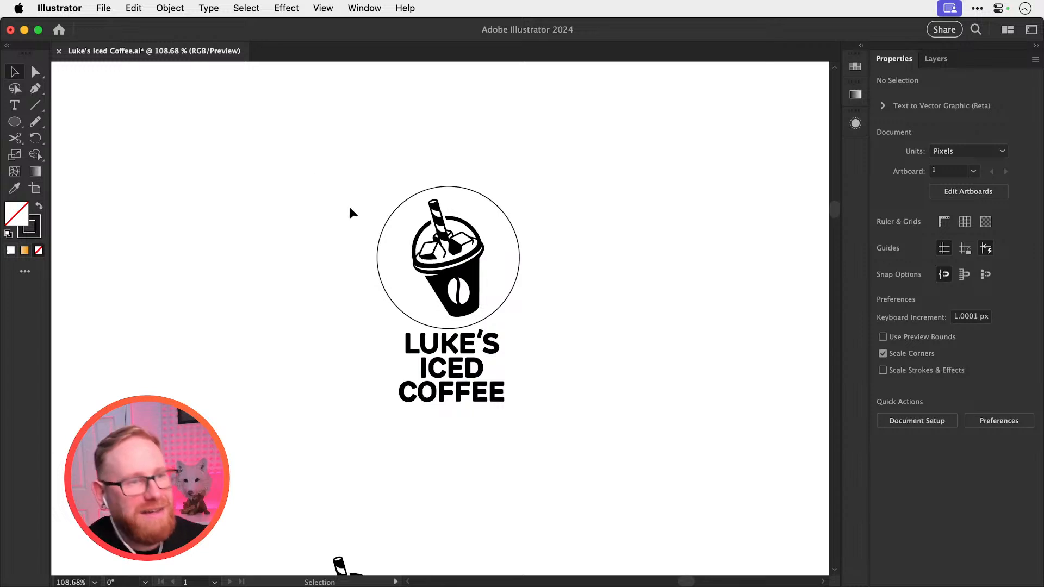
Lower the centred three-line wordmark so it clears the circle around the cup
key("z")
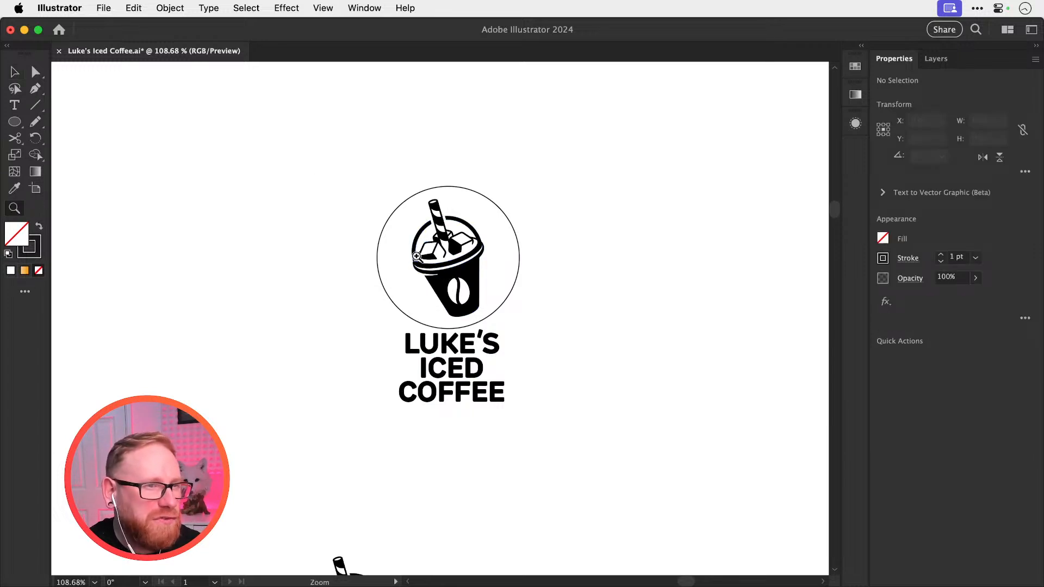
key("v")
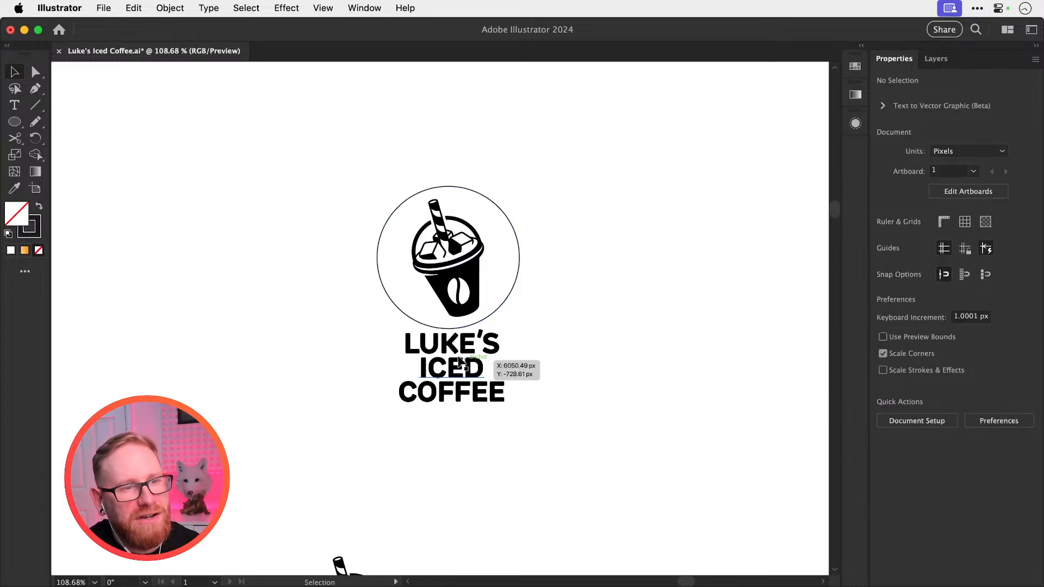
left_click_drag(367, 349, 510, 441)
left_click_drag(480, 363, 480, 379)
Cut the circle from around the cup and raise the wordmark slightly toward the cup
left_click(436, 328)
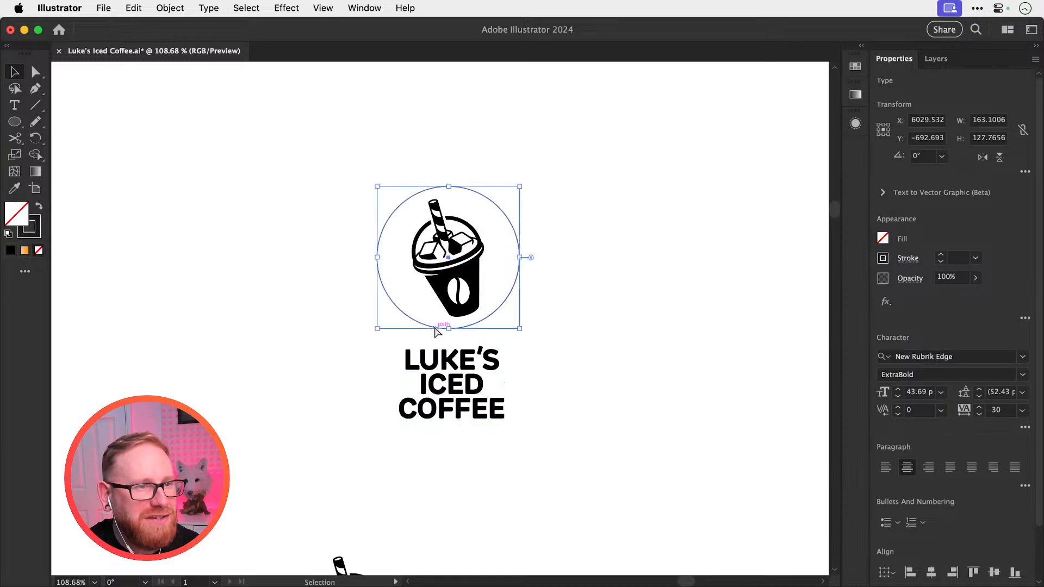
key("Delete")
left_click_drag(468, 452, 468, 452)
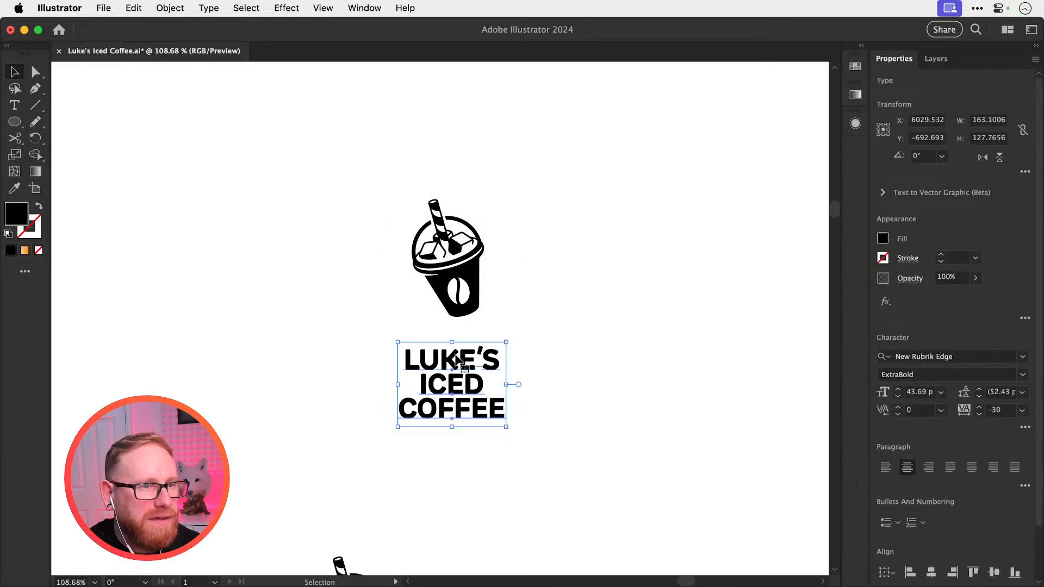
left_click_drag(496, 364, 496, 352)
key("super+shift+a")
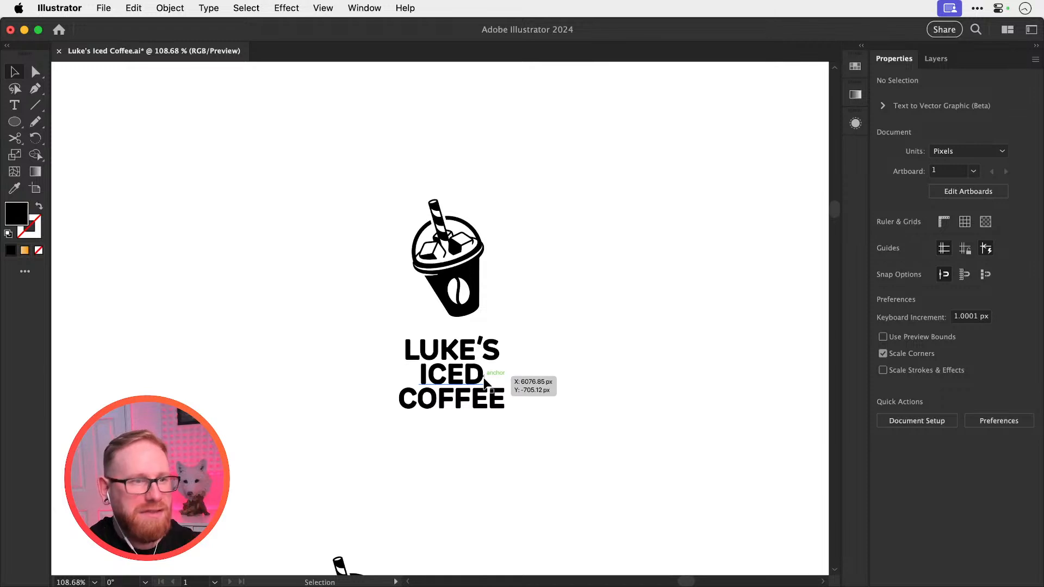
Paste the circle back in place around the cup and set its stroke weight to 5 pt
key("super+f")
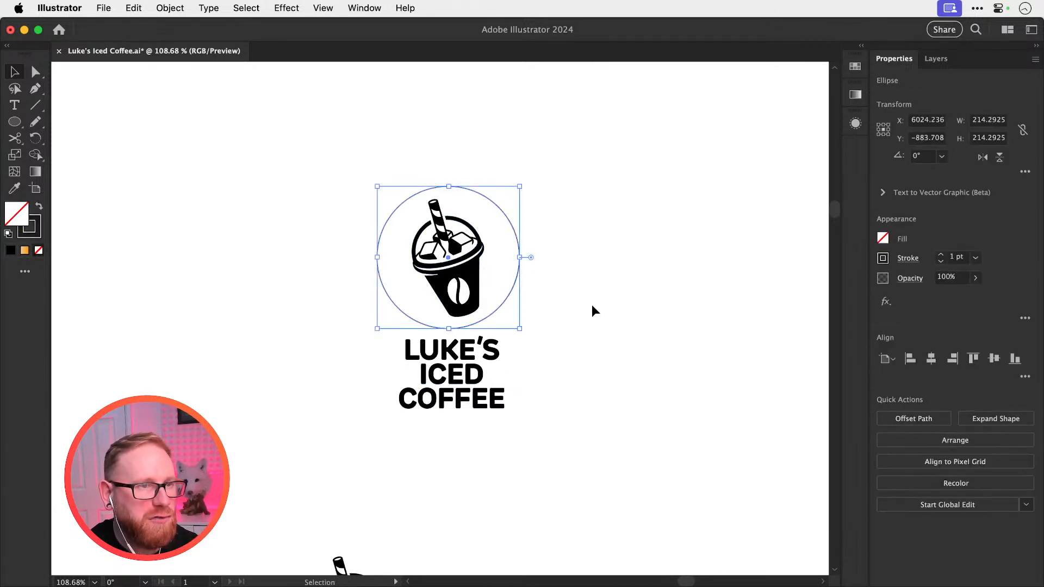
left_click(591, 305)
left_click(501, 309)
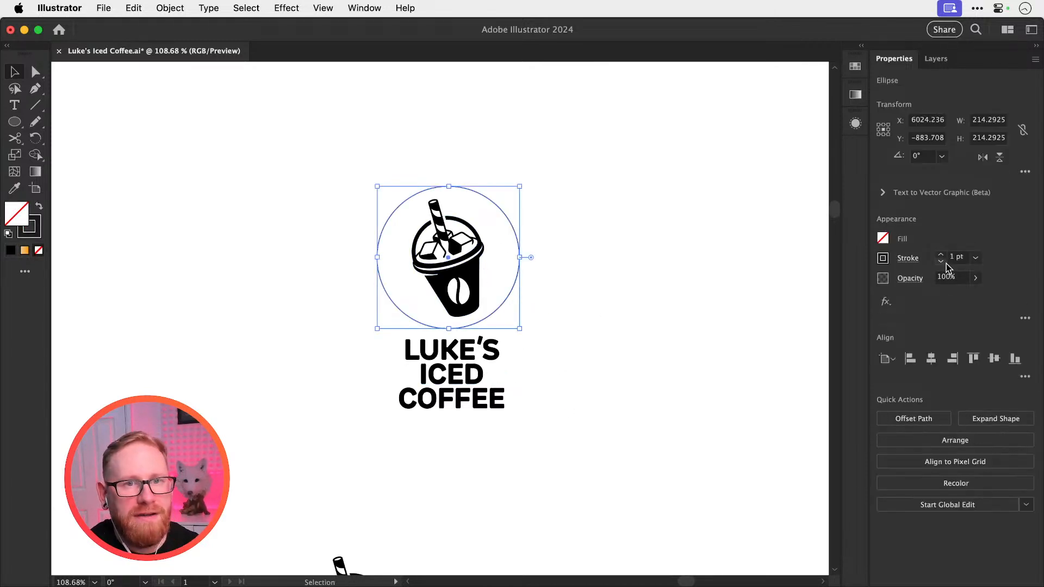
left_click(941, 255)
left_click(941, 255)
left_click(941, 255)
left_click(941, 255)
left_click(690, 300)
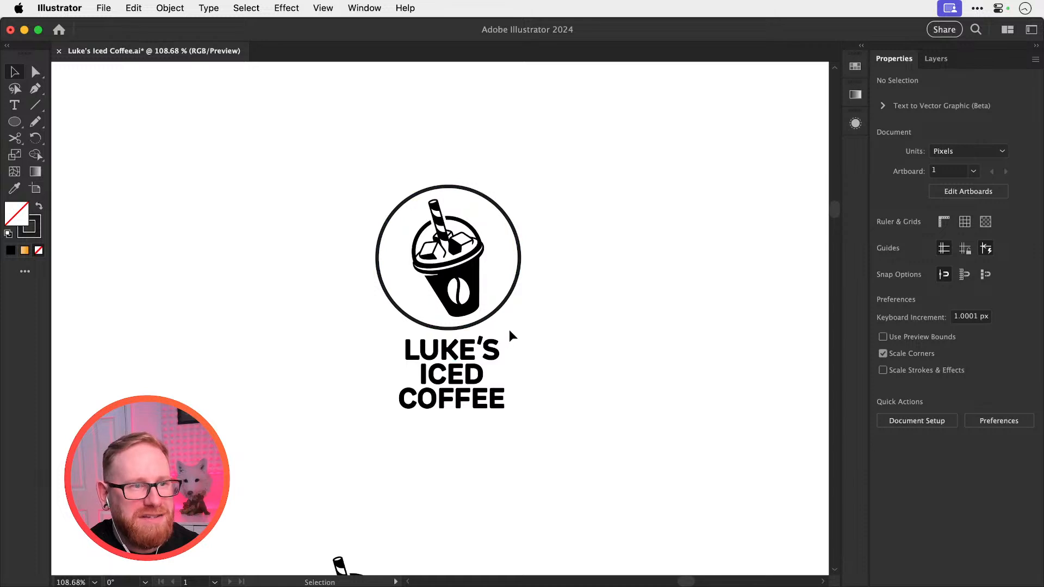
Shift the circle slightly around the cup and align it with the wordmark along their horizontal centres
left_click(405, 205)
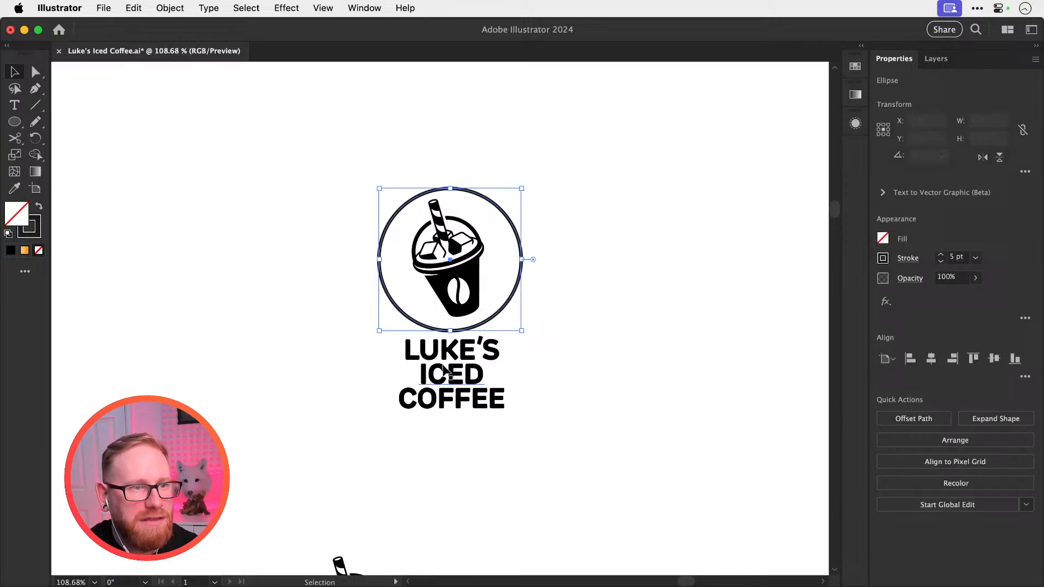
left_click(397, 352)
left_click(492, 321, "shift")
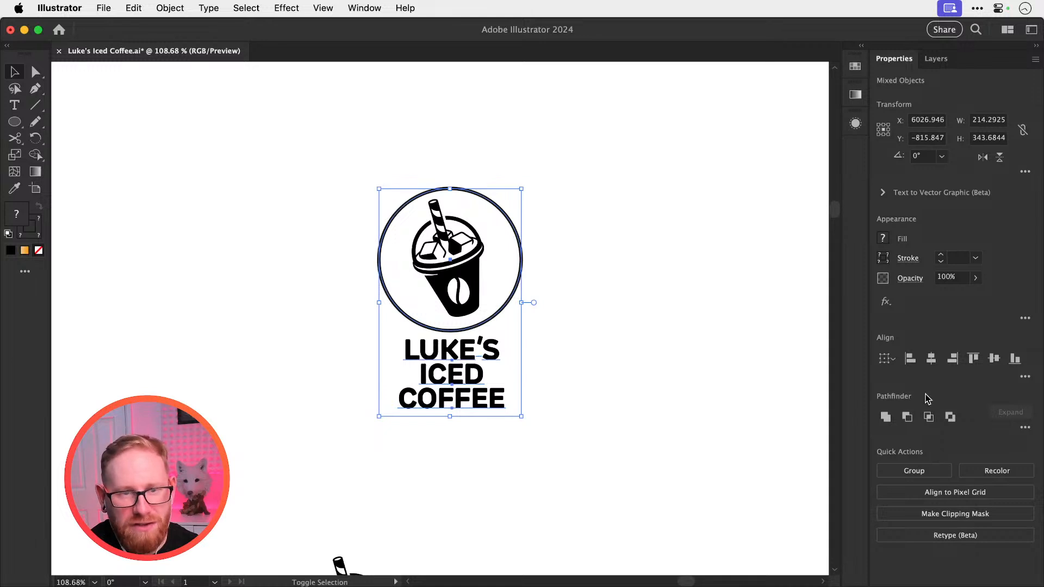
left_click(931, 360)
left_click(634, 374)
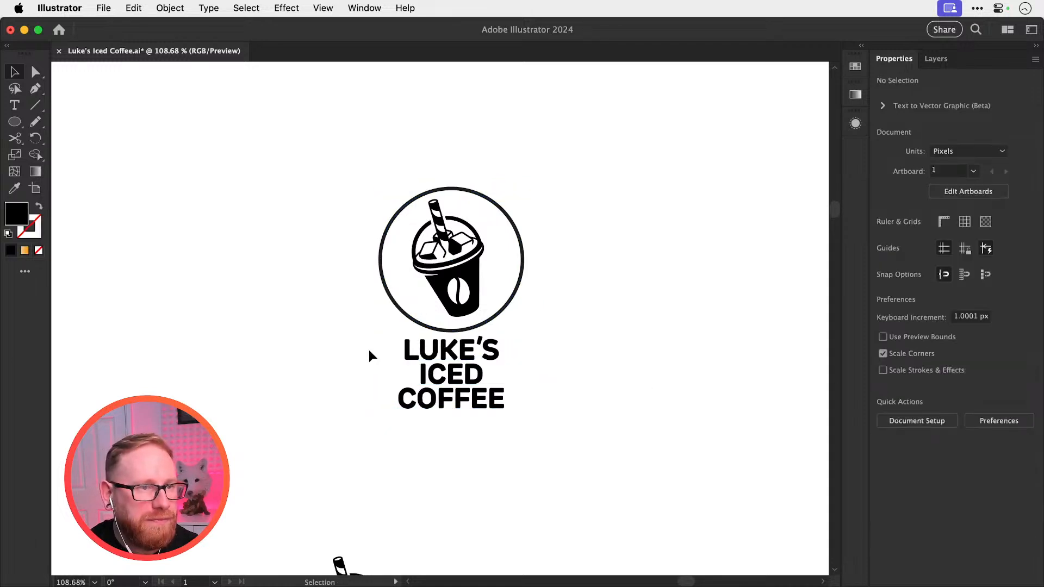
Lower the centred wordmark to widen the gap beneath the circle
left_click(462, 365)
left_click_drag(462, 365, 462, 381)
key("shift+super+a")
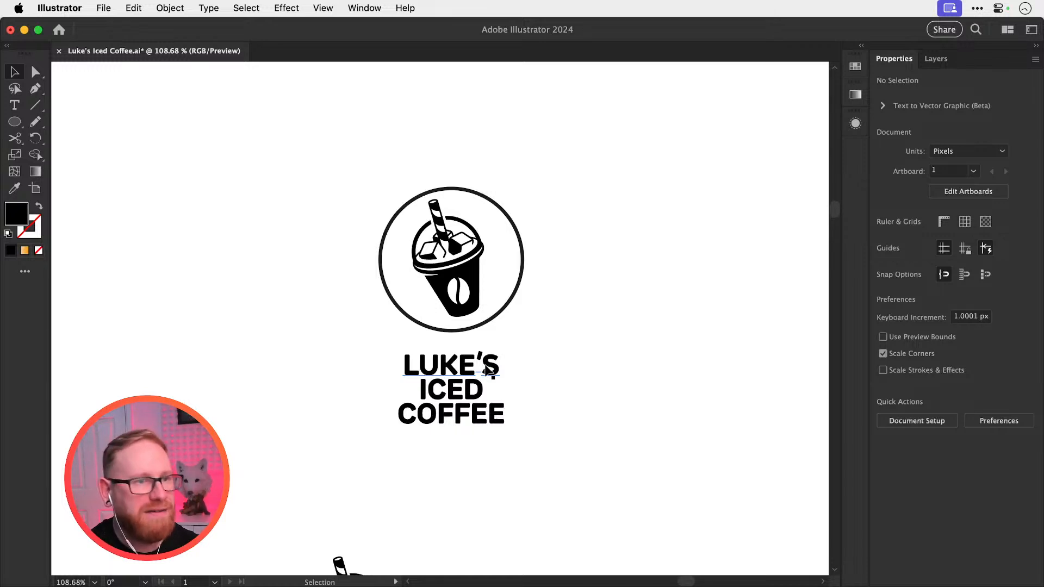
Nudge the three-line wordmark up about 10 px toward the circle
left_click_drag(381, 345, 523, 485)
key("Up")
key("Up")
key("Up")
key("Up")
key("Up")
key("Up")
key("Up")
key("Up")
key("Up")
key("Up")
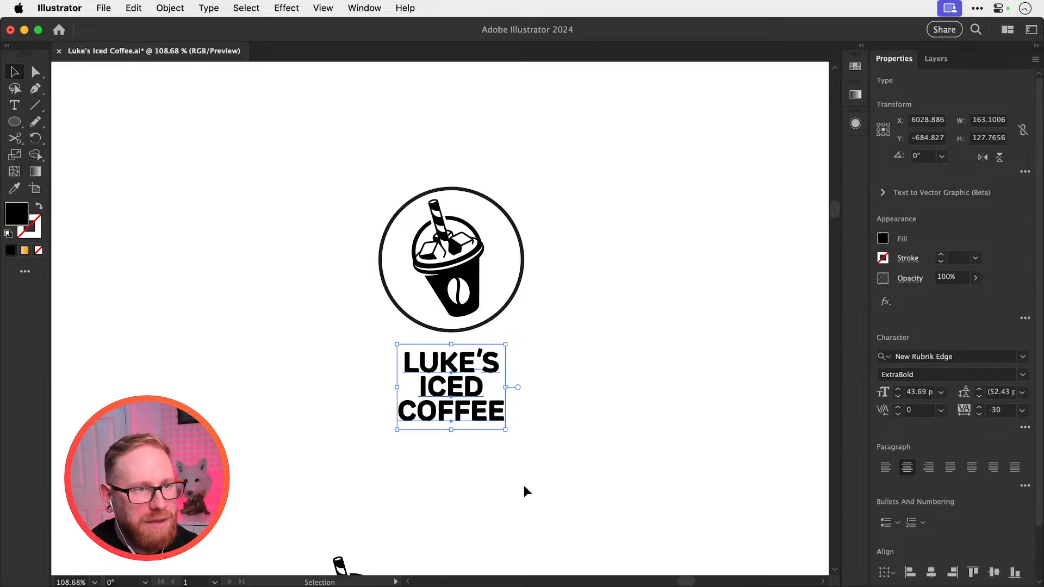
left_click(524, 485)
Try the stacked logo without the circle around the cup, and undo the removal
left_click(501, 314)
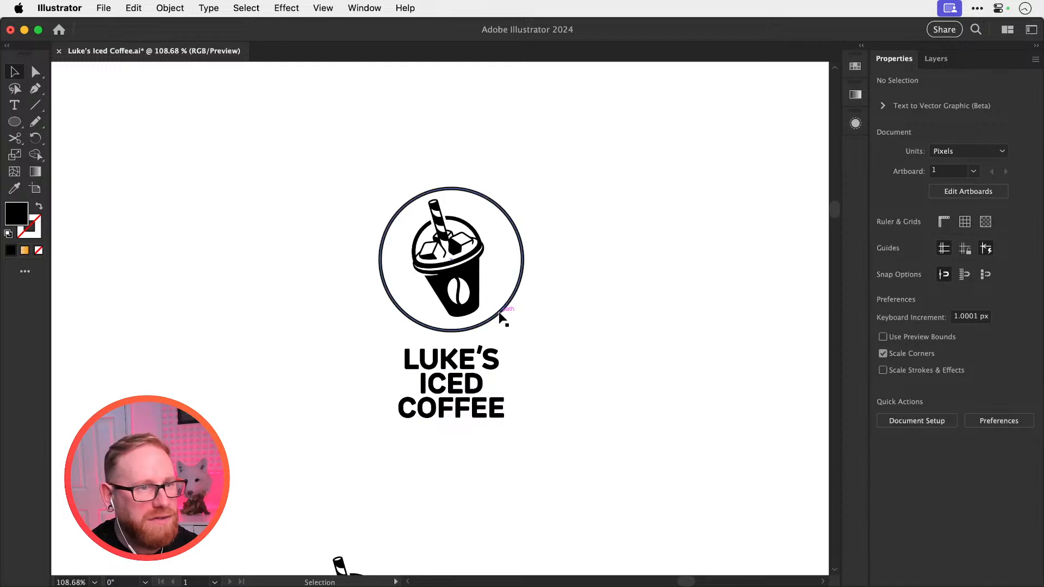
key("Delete")
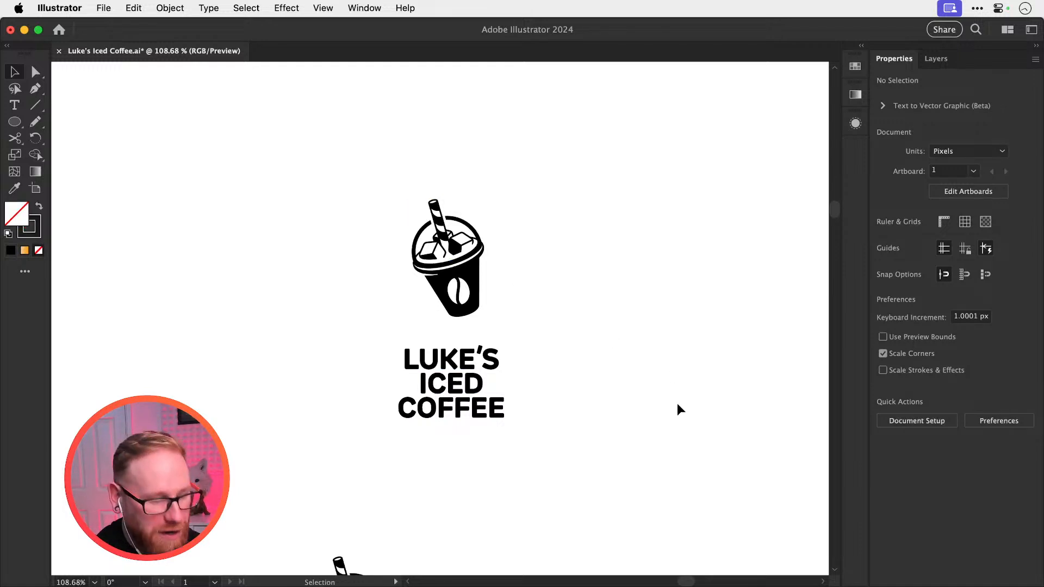
key("super+z")
left_click(677, 404)
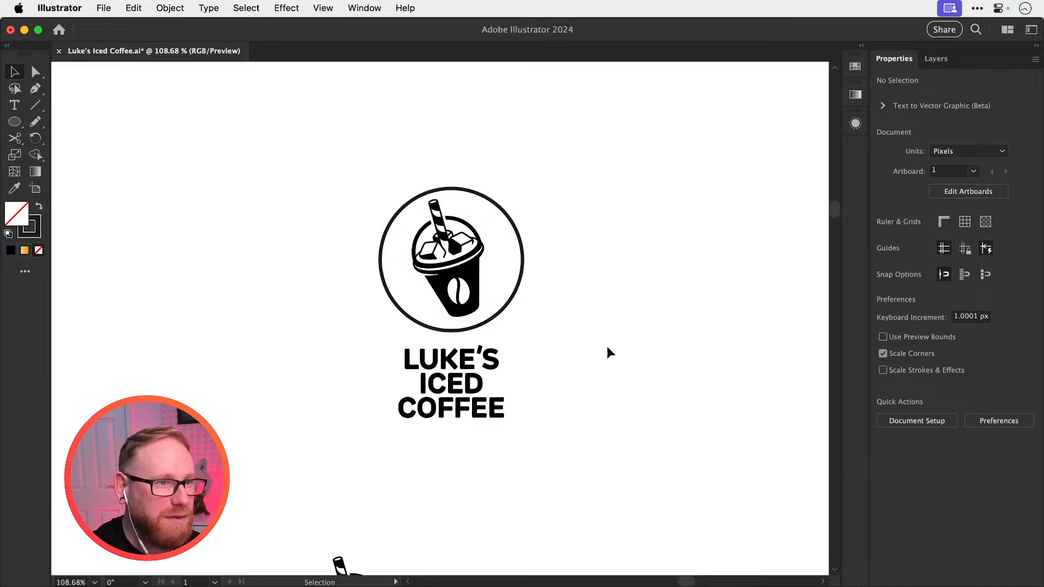
Try a copy of the 5 pt circle around the cup of the lower three-line logo, and undo it
key("super+minus")
key("super+minus")
key("super+minus")
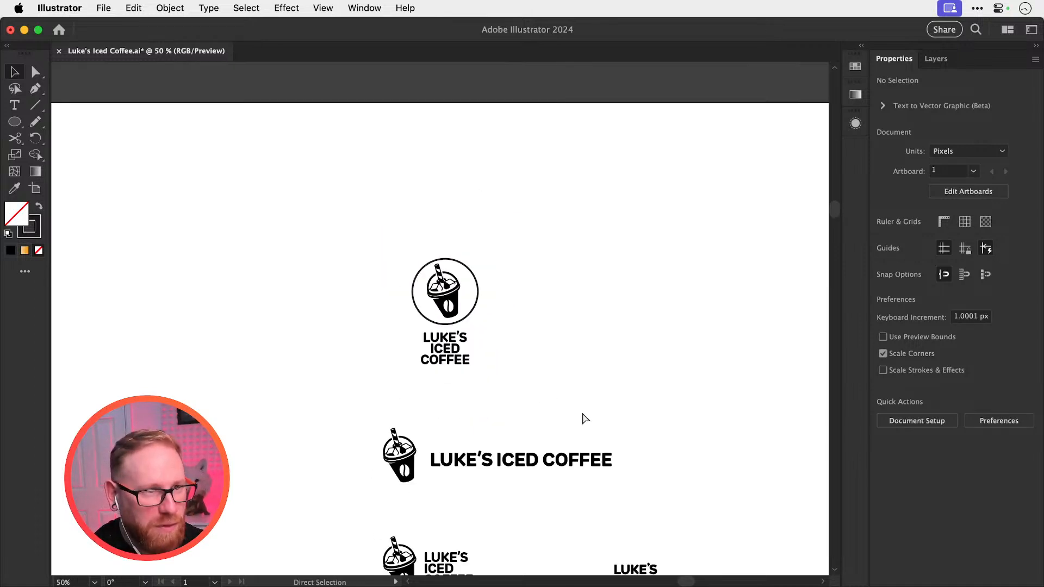
left_click_drag(582, 413, 562, 311)
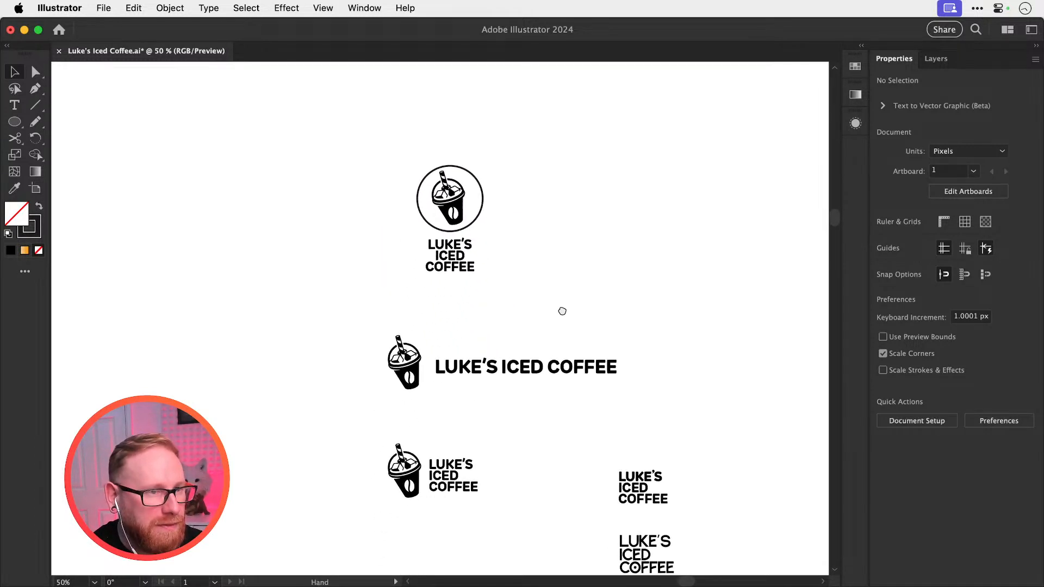
left_click_drag(479, 217, 436, 494)
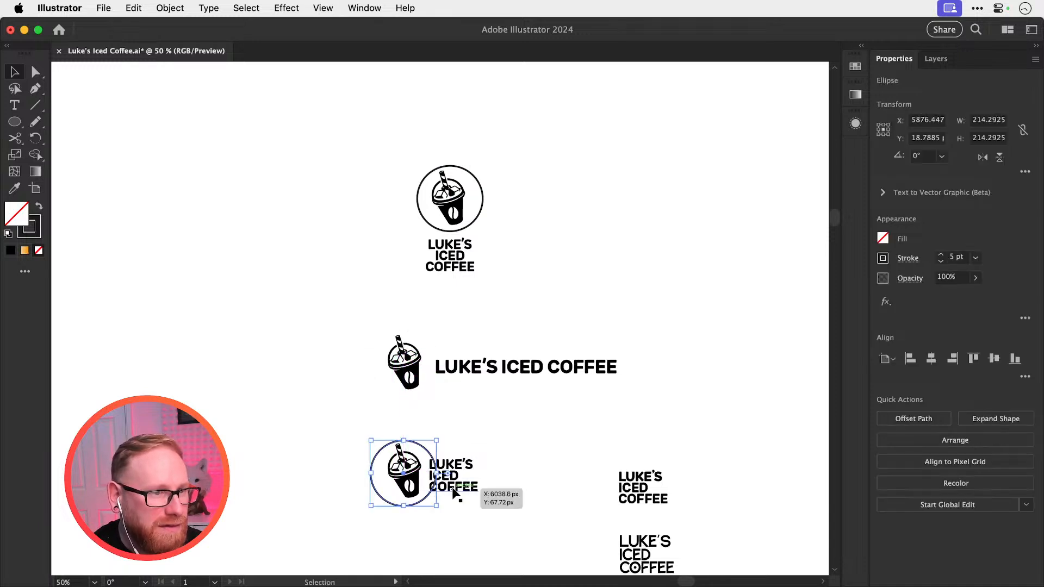
key("super+z")
left_click(498, 244)
Check the lower three-line logo without the circle at close range and save the document
left_click_drag(415, 400, 411, 337)
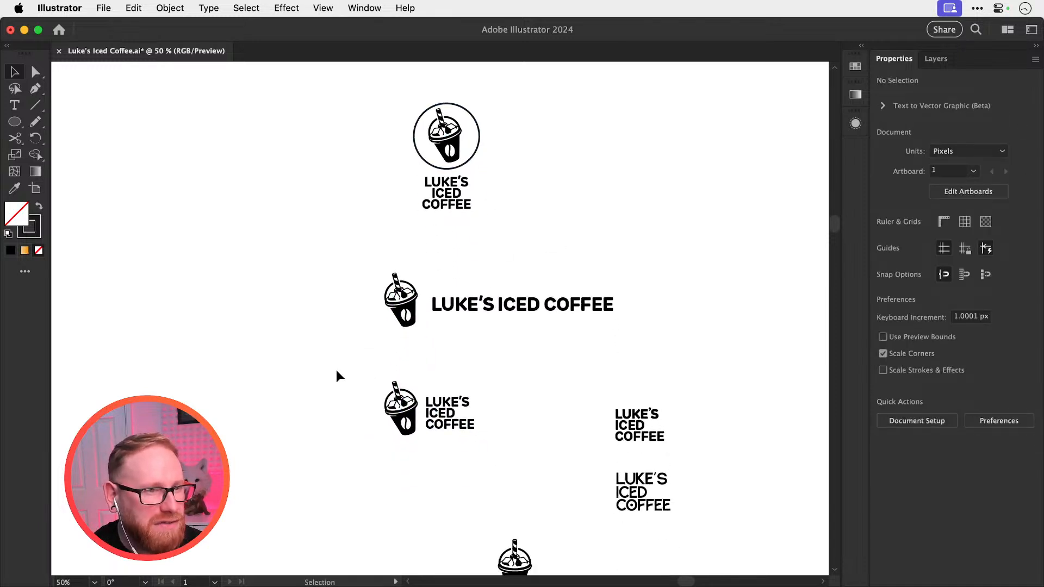
left_click_drag(341, 372, 476, 468)
left_click_drag(414, 410, 559, 478)
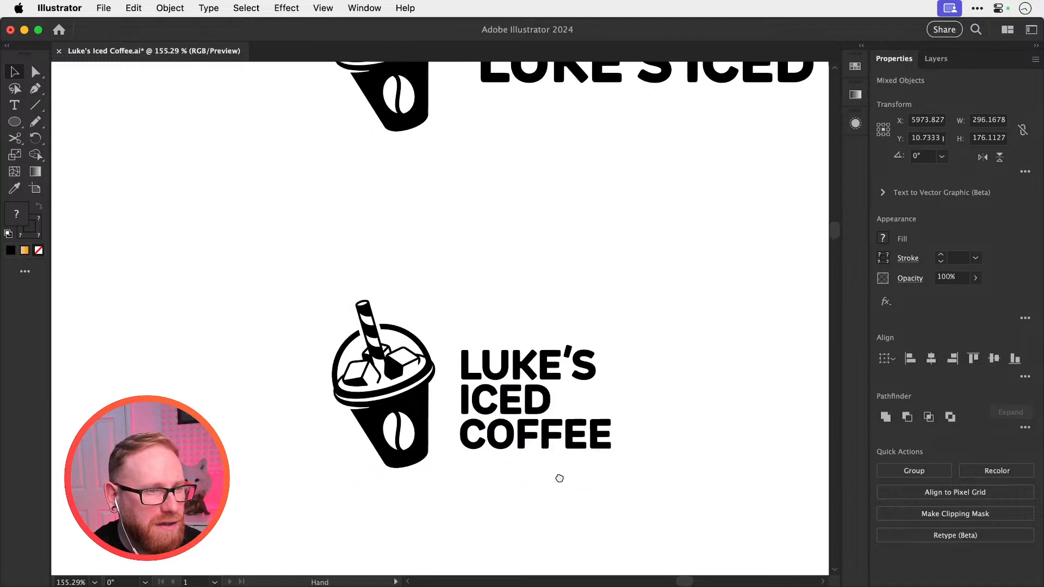
left_click(506, 272)
key("super+s")
left_click_drag(544, 314, 526, 298)
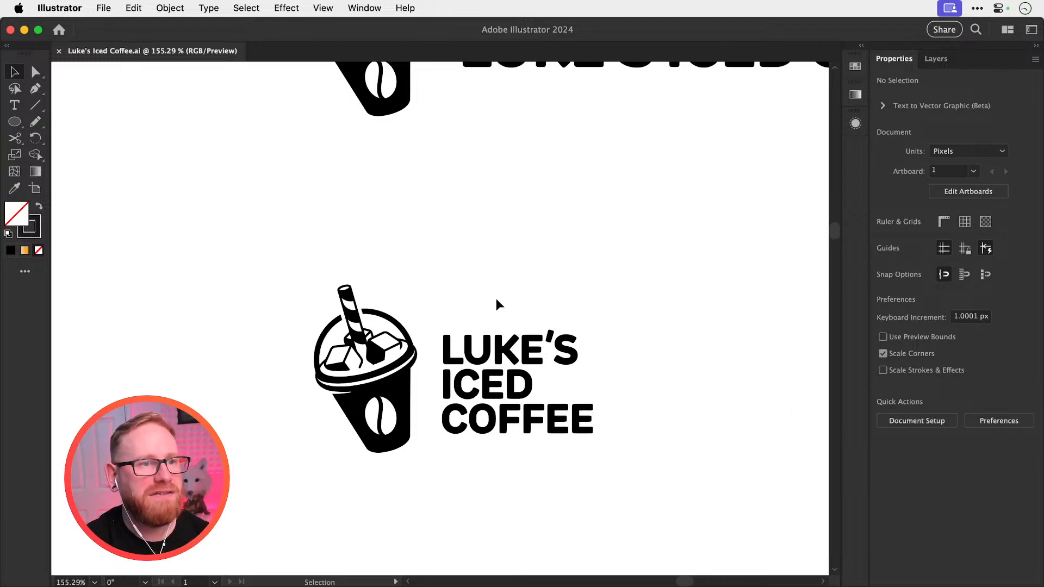
Preview lighter weights on the lower three-line wordmark, and place a spare ExtraBold copy of it to the right
left_click_drag(496, 298, 585, 464)
left_click(1022, 374)
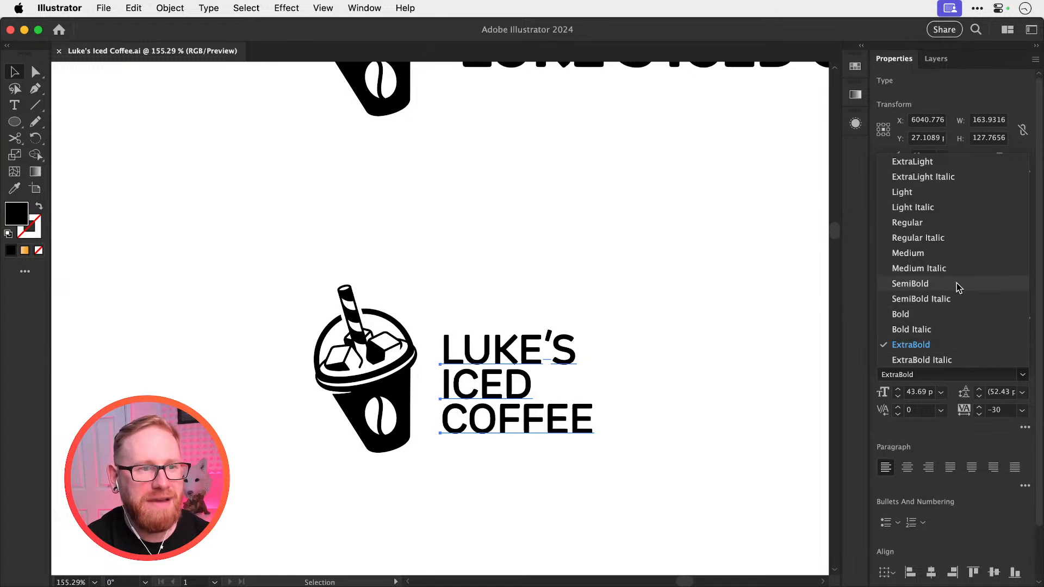
left_click(687, 359)
left_click_drag(492, 344, 646, 341)
Try the Regular weight on LUKE'S in the lower three-line logo, and undo it
left_click_drag(354, 312, 413, 348)
left_click(1027, 377)
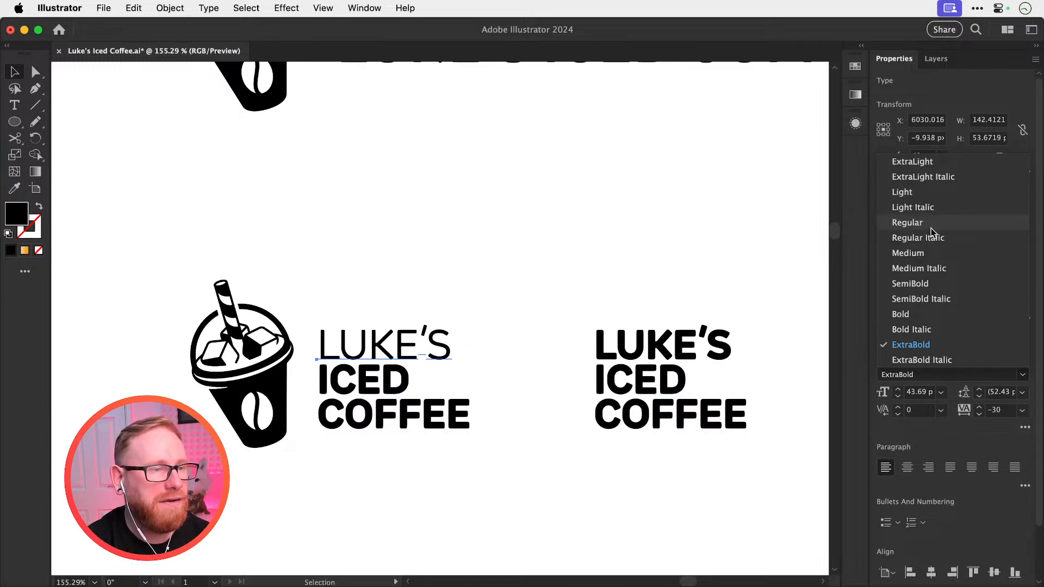
left_click(931, 228)
left_click(401, 283)
left_click(380, 348)
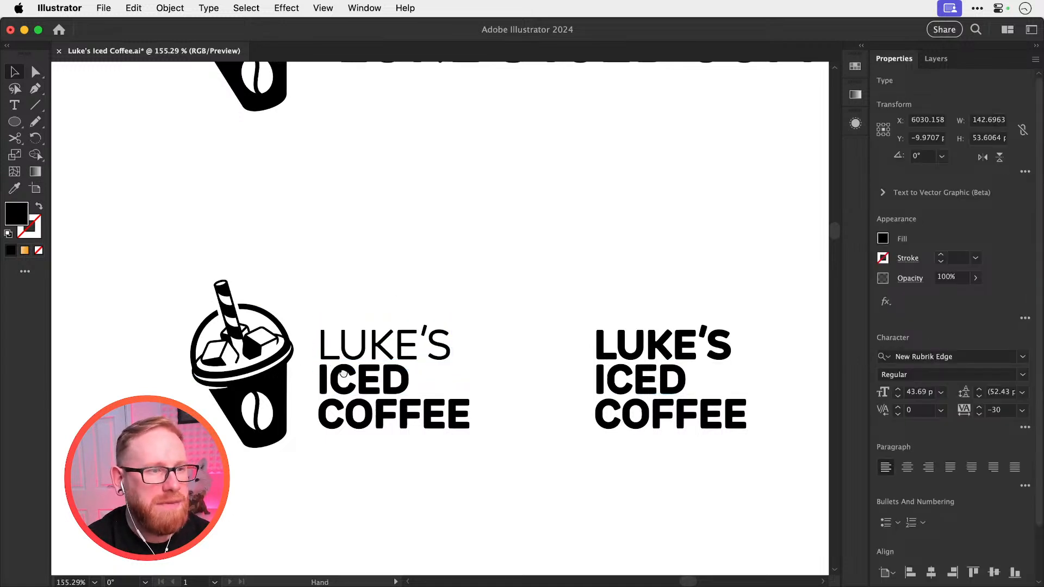
left_click_drag(343, 373, 471, 374)
left_click_drag(379, 370, 578, 333)
key("super+z")
Try an outlined LUKE'S by swapping its fill and stroke, and undo the swap
key("shift+x")
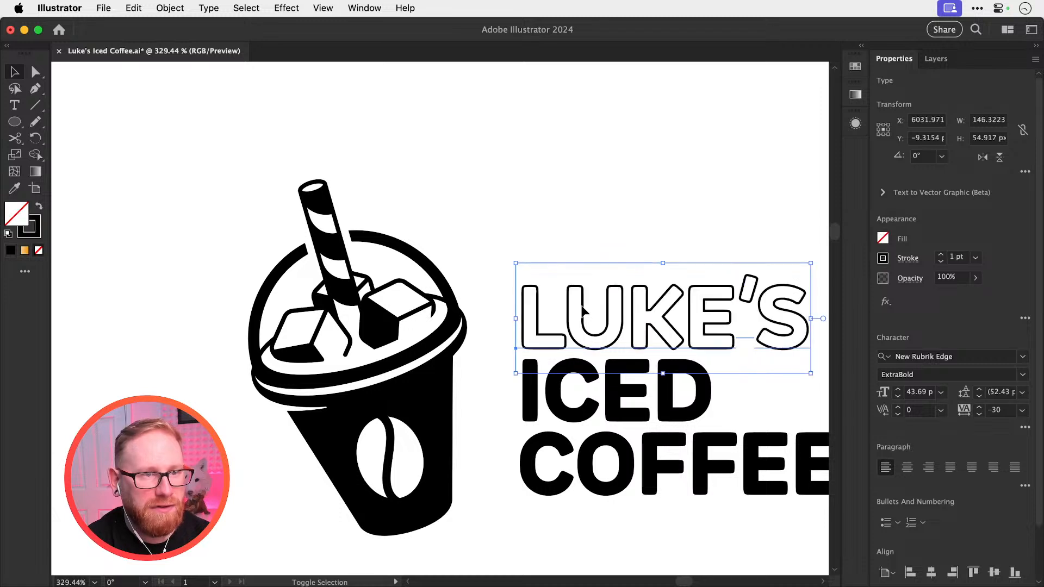
left_click(596, 211)
key("shift+x")
key("super+z")
Set LUKE'S in the lower three-line logo to the Light weight
left_click_drag(537, 220, 569, 267)
left_click(1022, 375)
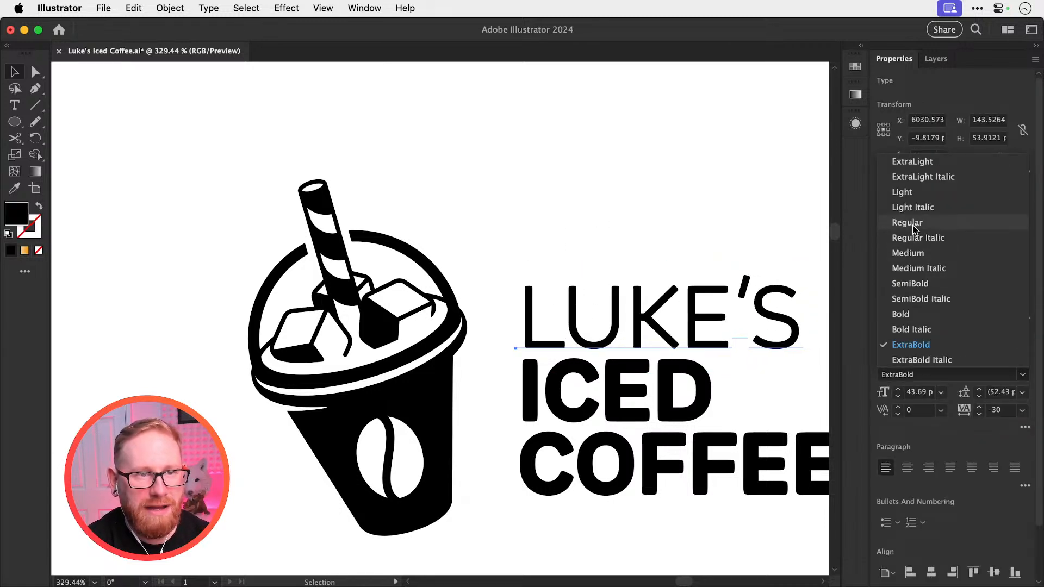
left_click(903, 192)
left_click(564, 179)
Compare the Light LUKE'S with the cup's line thickness at close and normal size, and with its previous weight
key("z")
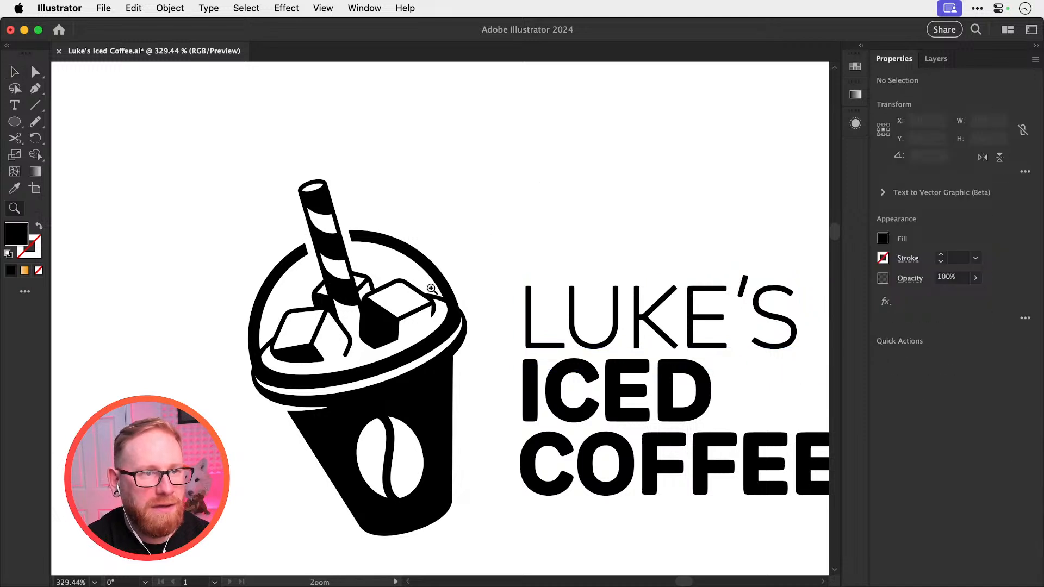
left_click_drag(431, 289, 589, 356)
key("v")
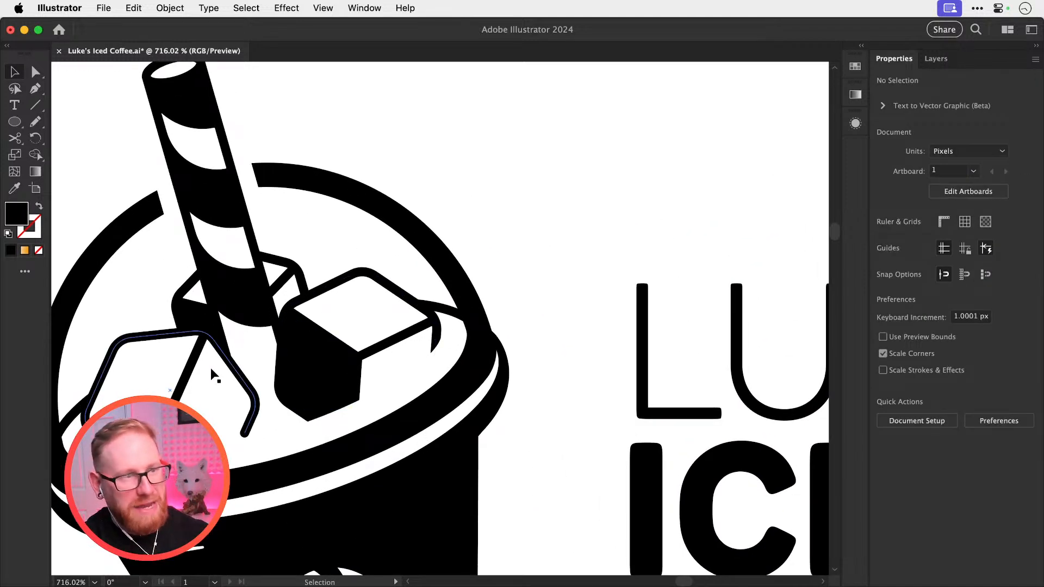
key("super+minus")
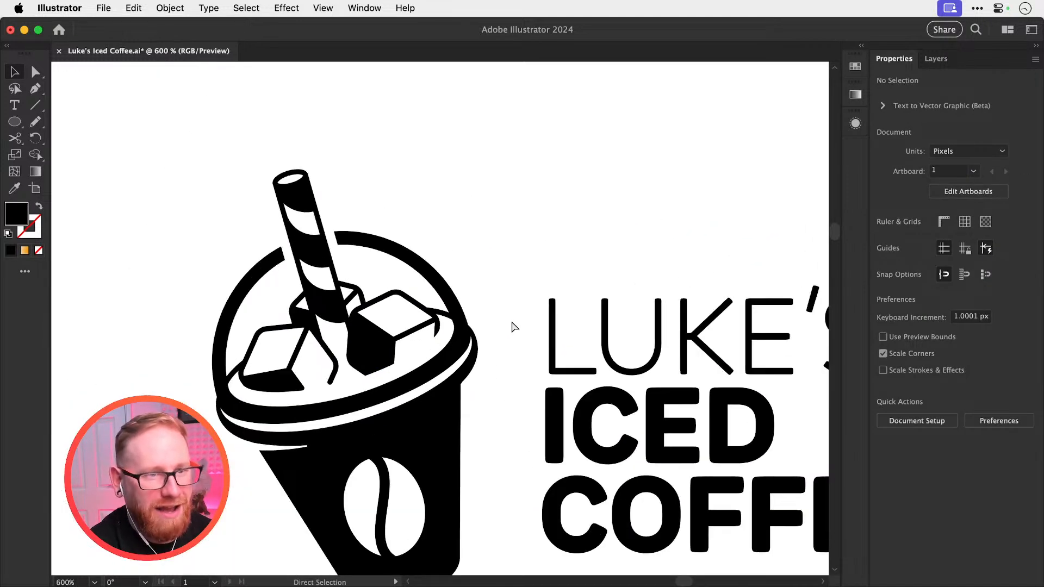
key("super+1")
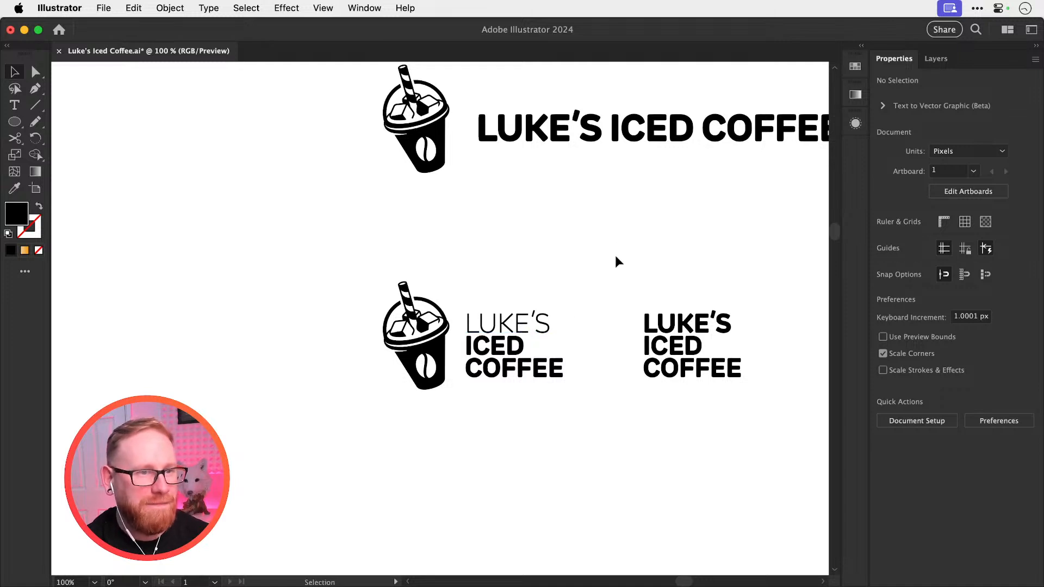
left_click_drag(615, 255, 496, 282)
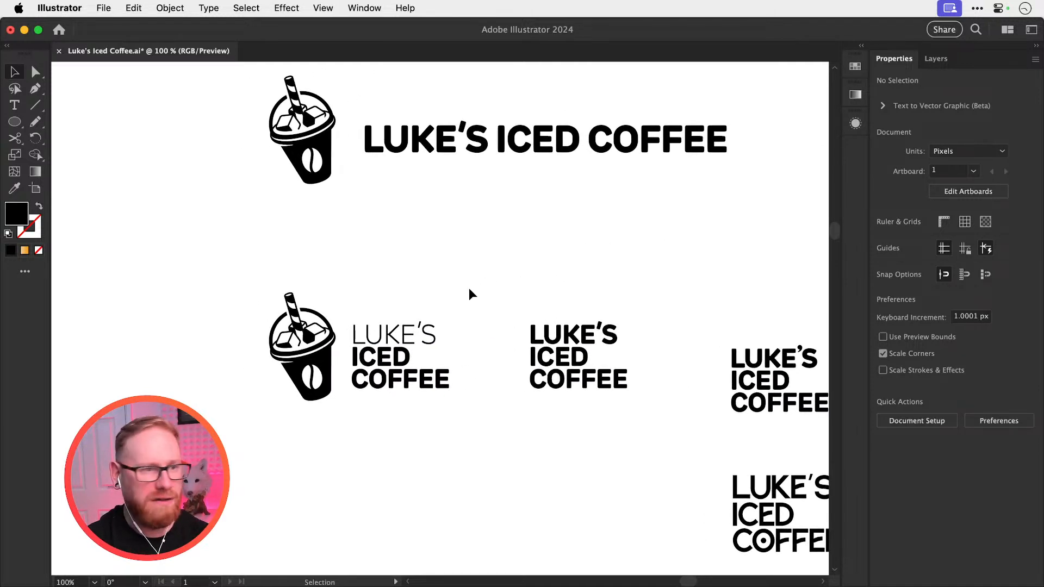
key("super+z")
key("super+z")
key("super+shift+z")
key("super+shift+z")
Move the logo with the Light LUKE'S further left and place a duplicate of it to its left
left_click_drag(250, 306, 444, 344)
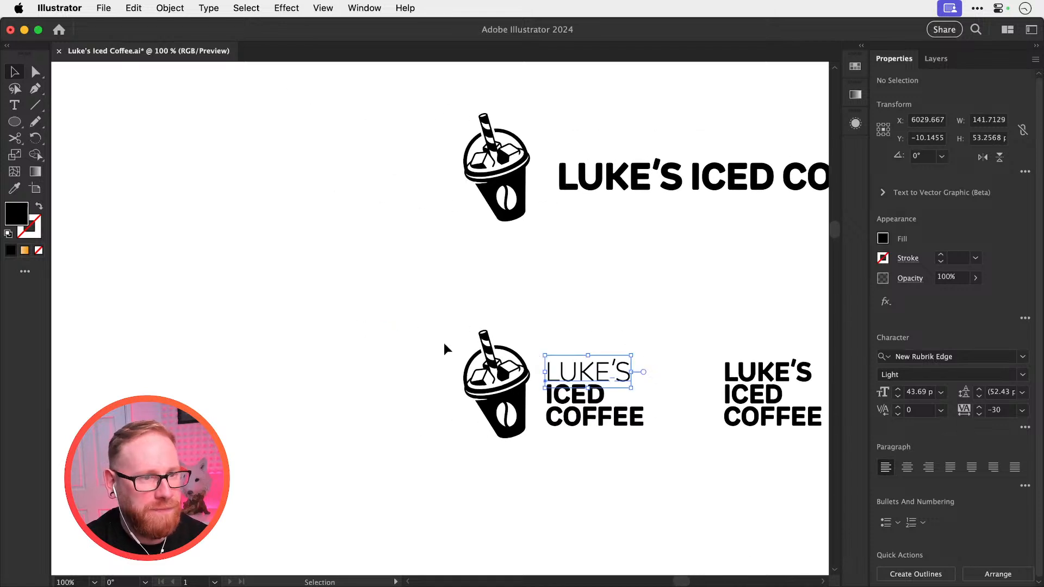
left_click_drag(364, 322, 624, 483)
left_click_drag(566, 377, 457, 377)
mouse_move(408, 369)
left_mouse_down()
mouse_move(684, 384)
mouse_move(420, 384)
left_mouse_up()
Reverse the weights in the leftmost logo copy: LUKE'S in ExtraBold, ICED COFFEE in Light
left_click_drag(436, 326, 475, 391)
left_click(1011, 374)
left_click(938, 340)
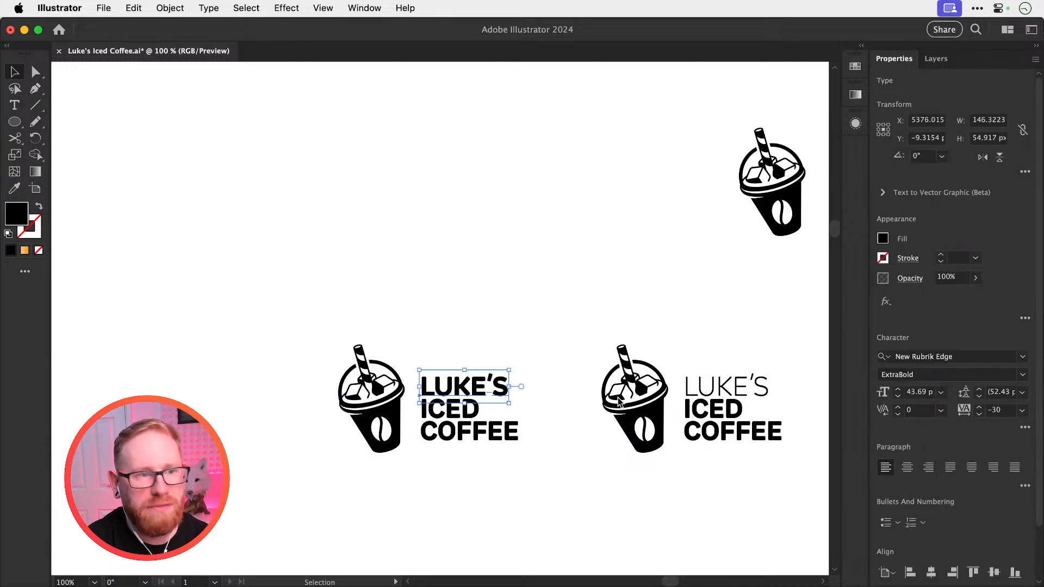
left_click_drag(449, 459, 517, 420)
left_click(1004, 375)
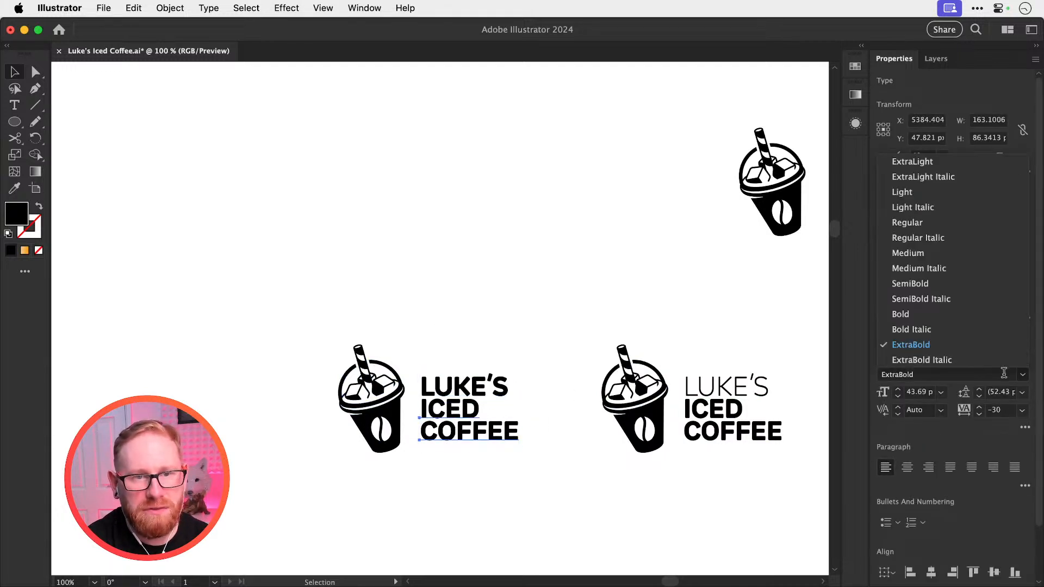
left_click(934, 193)
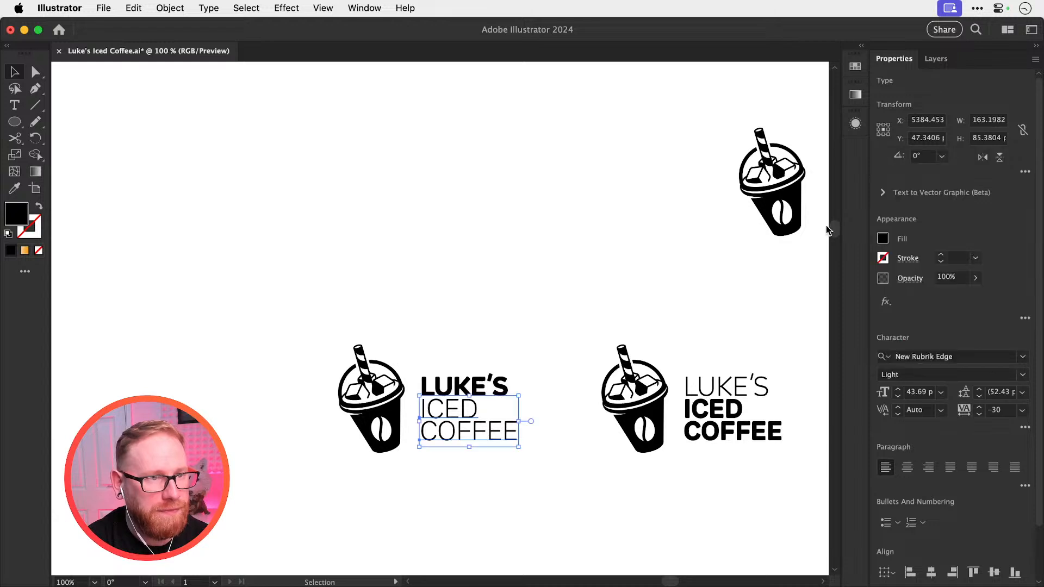
left_click(557, 310)
left_click_drag(556, 309, 450, 280)
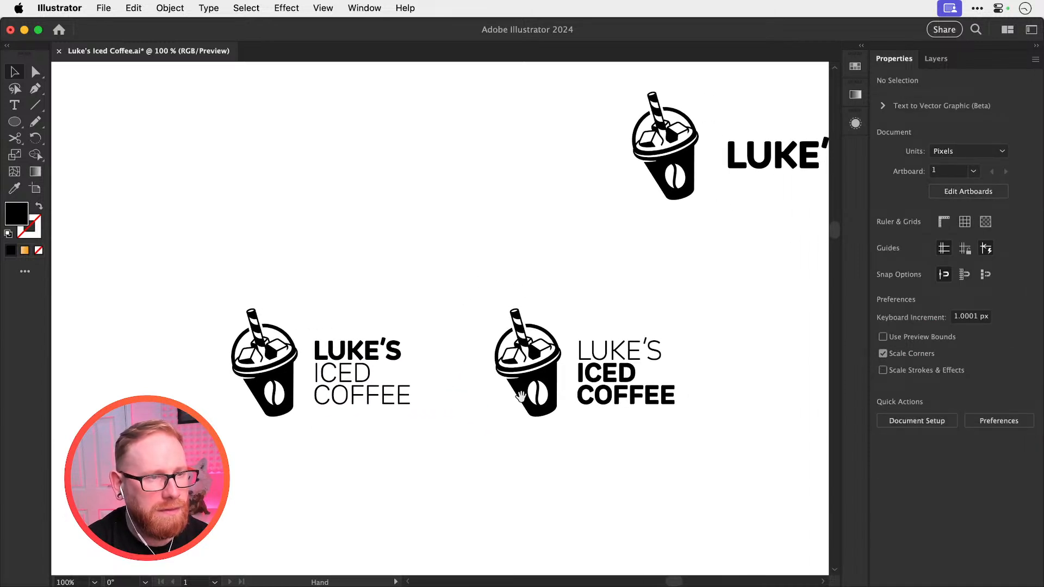
left_click_drag(527, 411, 492, 396)
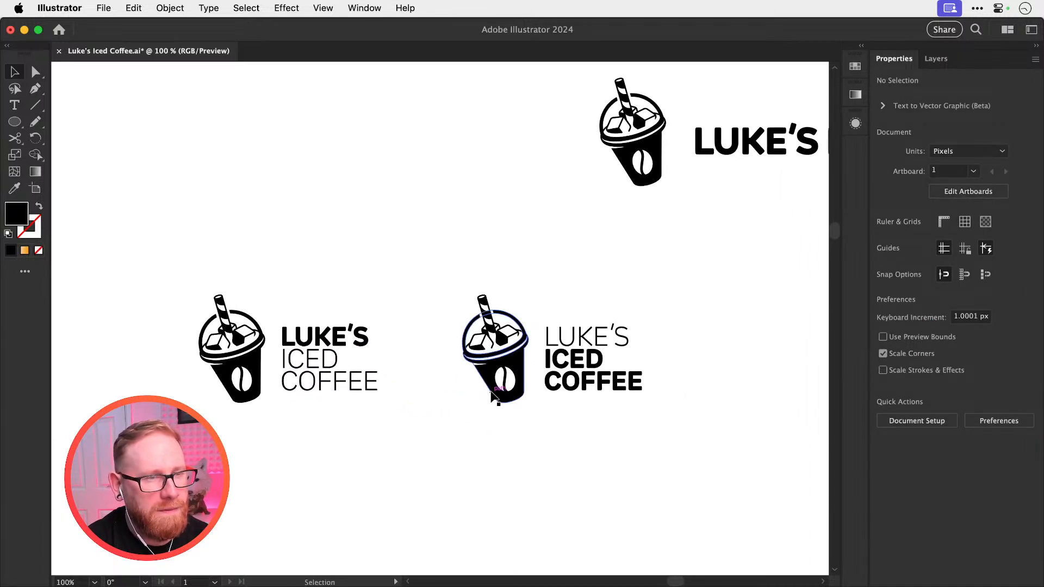
Delete the spare ExtraBold wordmark that has no cup beside it
left_click_drag(590, 449, 301, 424)
left_click_drag(533, 267, 641, 406)
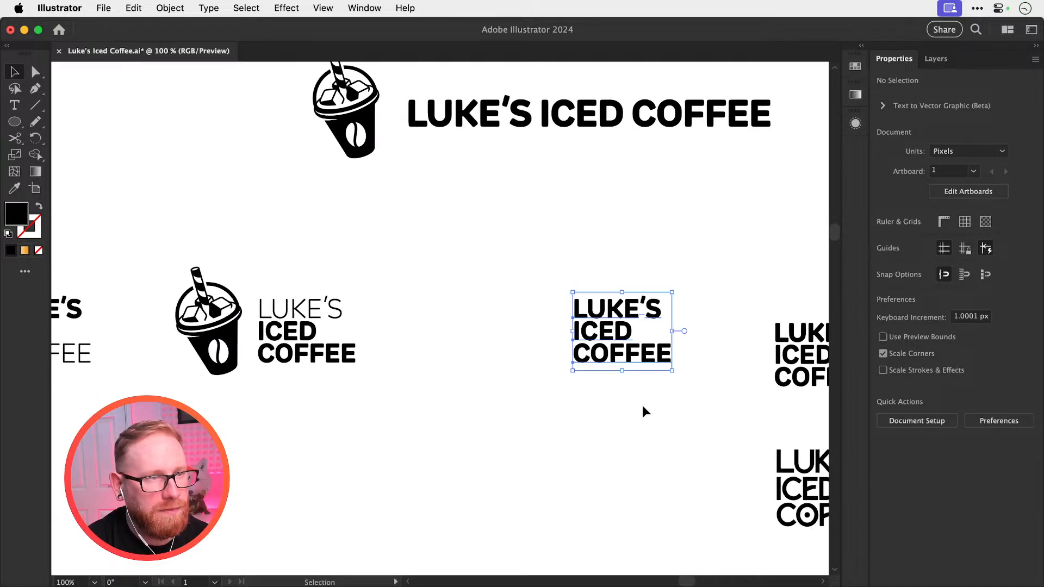
key("Delete")
Duplicate the Light LUKE'S logo to its right and set LUKE'S in the copy to ExtraBold
left_click_drag(168, 279, 334, 369)
left_click_drag(313, 310, 564, 310)
left_click(578, 262)
left_click(568, 310)
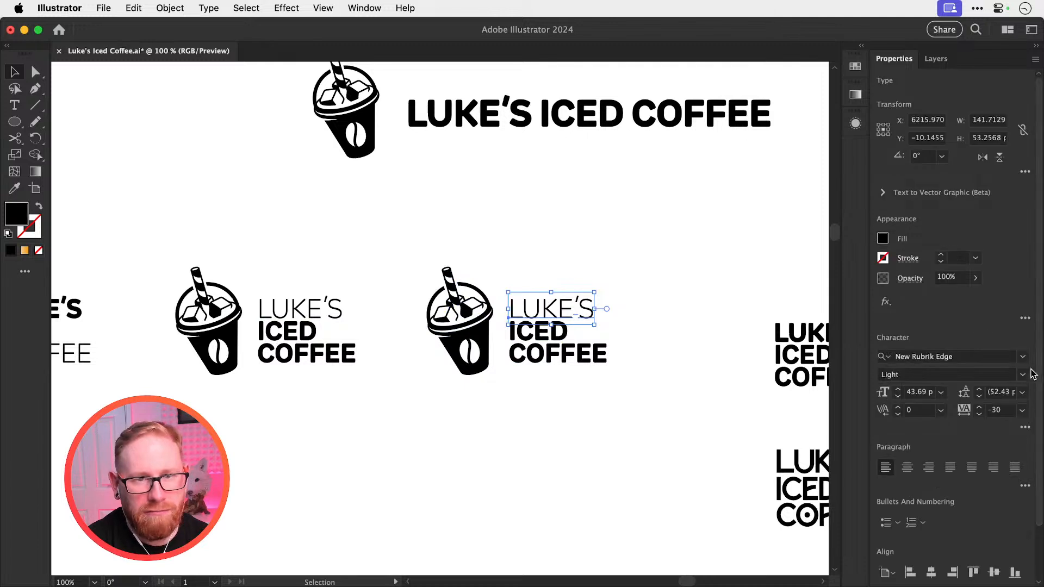
left_click(949, 374)
left_click(930, 344)
left_click_drag(567, 418, 612, 424)
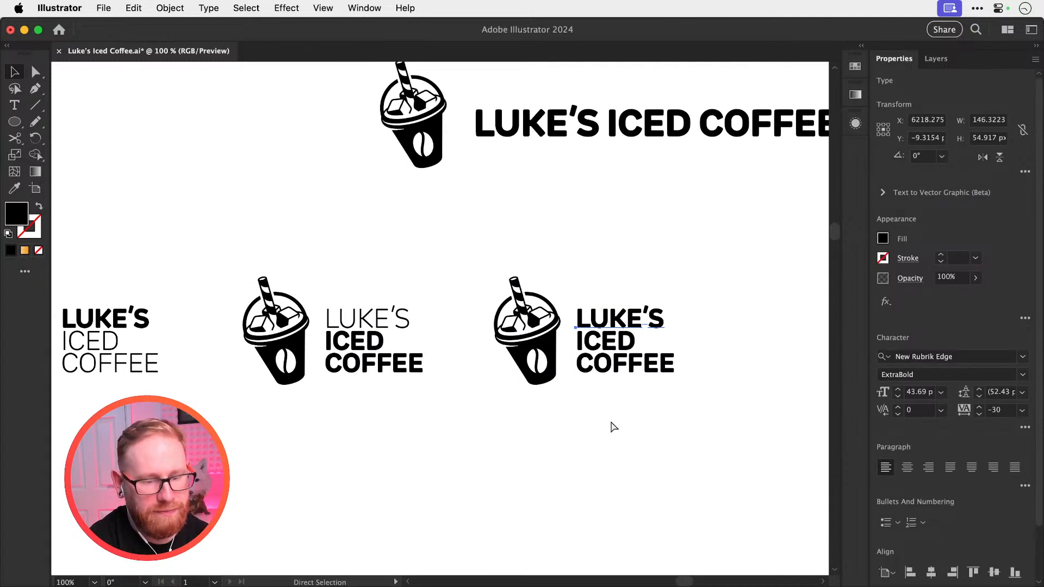
Move the three three-line logo variants together down and to the left, away from the single-line logo
key("super+minus")
key("super+minus")
left_click(365, 374)
left_click_drag(364, 374, 530, 384)
left_click_drag(223, 293, 647, 380)
left_click_drag(602, 330, 539, 357)
Compare the three weight variants side by side and save the document
key("z")
left_click_drag(378, 358, 528, 409)
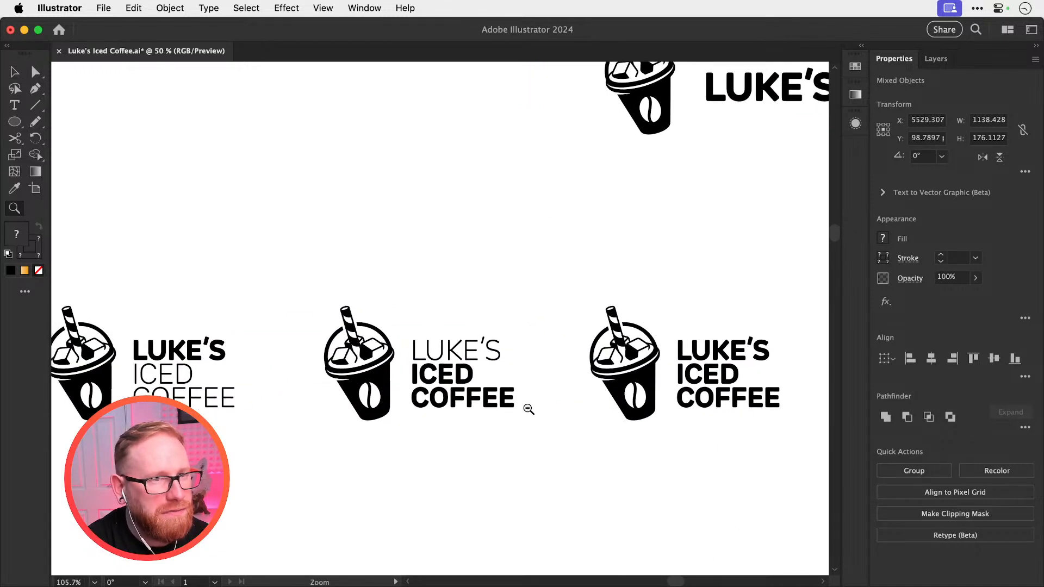
key("v")
left_click_drag(525, 468, 547, 421)
left_click(524, 213)
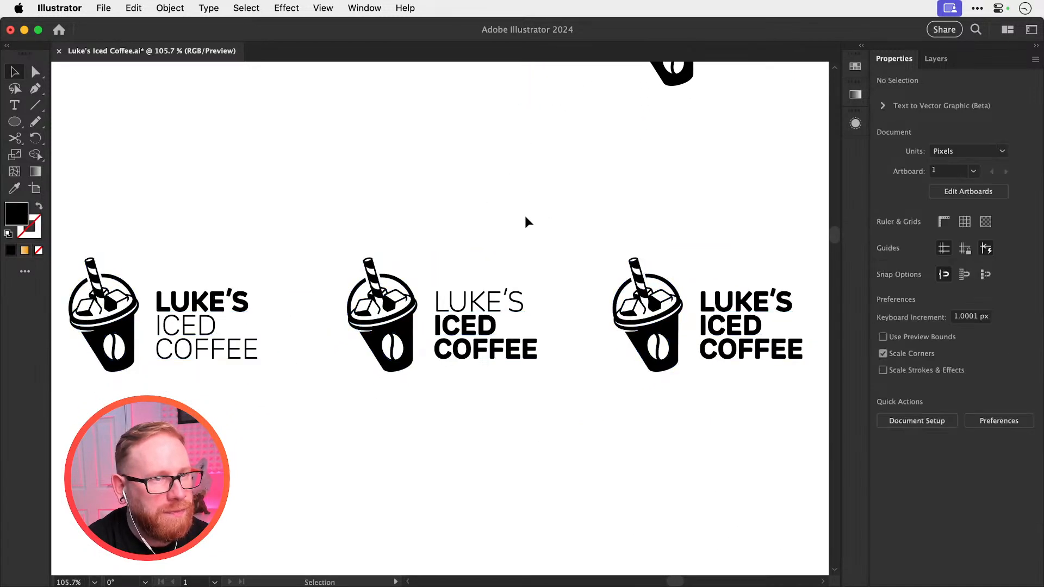
key("super+s")
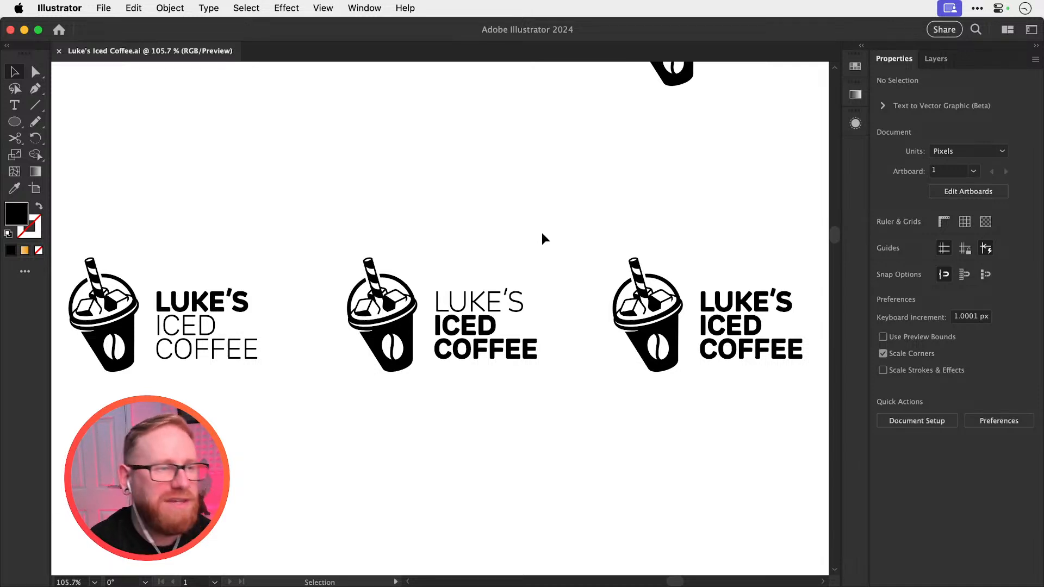
Delete the variant with bold LUKE'S and light ICED COFFEE, and bring the remaining two into close view
left_click_drag(67, 237, 273, 413)
key("Delete")
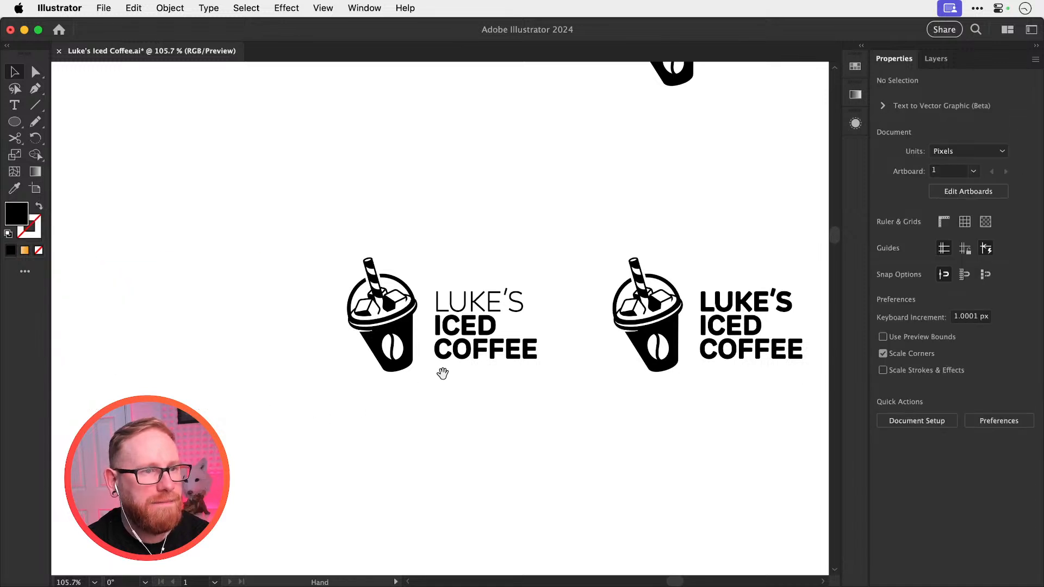
left_click_drag(439, 368, 307, 373)
key("z")
left_click_drag(455, 325, 455, 326)
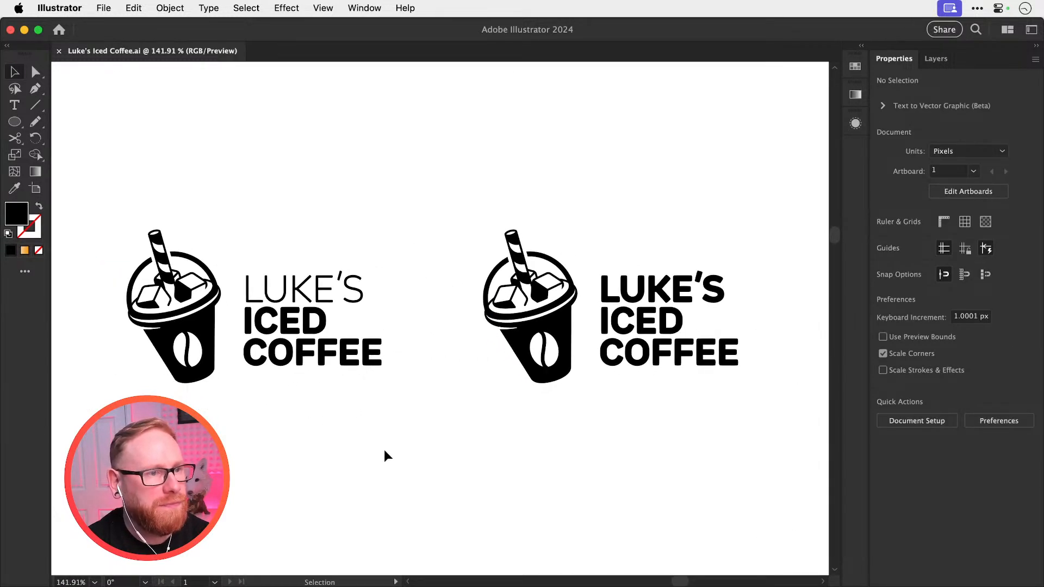
Add a label 1 below the Light LUKE'S logo and fill it with orange ff9100
key("t")
left_click(347, 471)
type("1")
key("Escape")
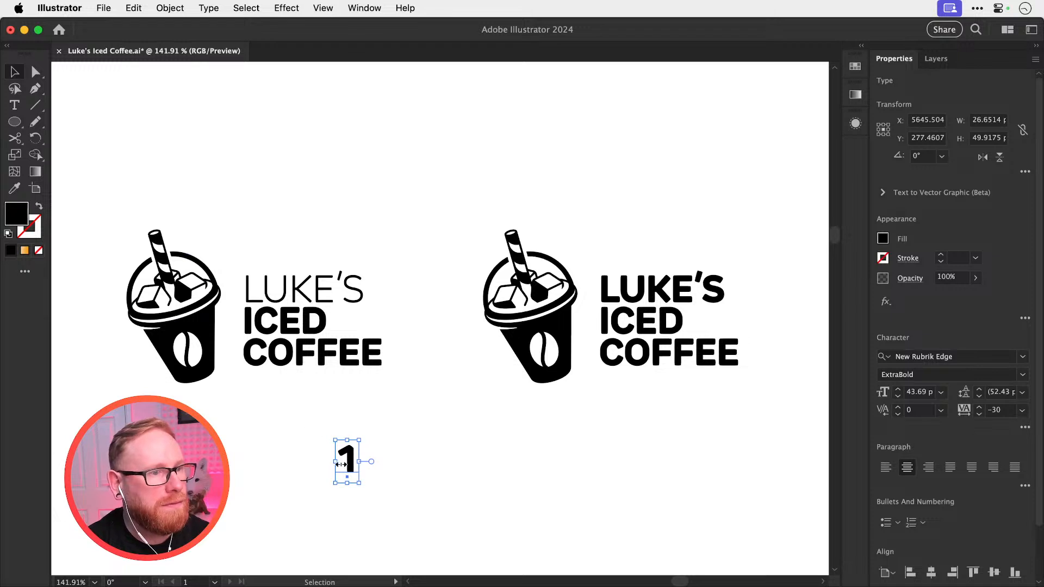
double_click(22, 217)
left_click_drag(707, 288, 857, 238)
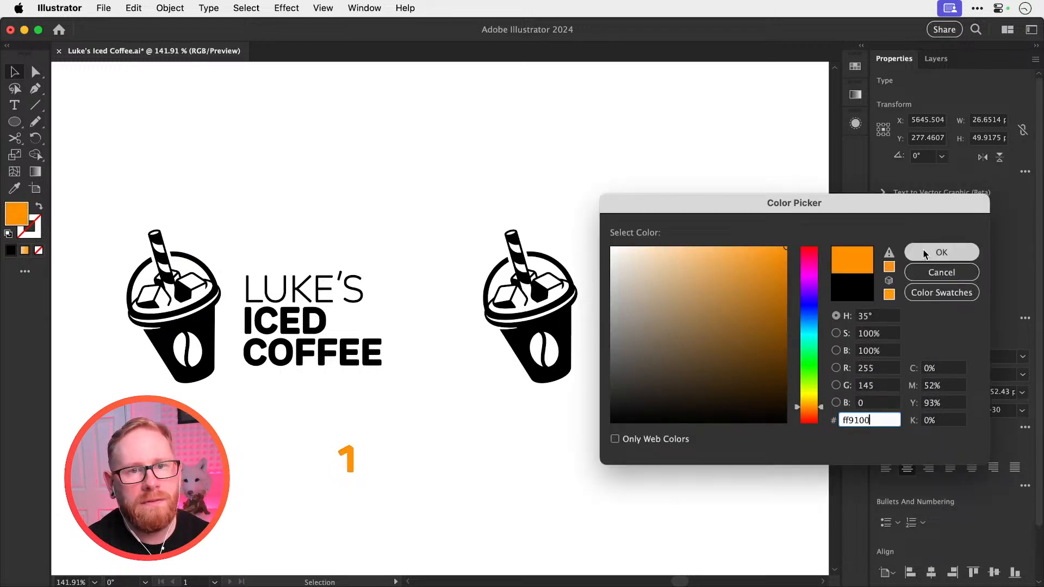
left_click(924, 254)
Enlarge the orange label to about 107 pt, copy it below the all-ExtraBold logo and change the copy to 2
left_click_drag(362, 441, 660, 474)
left_click(531, 465)
double_click(649, 460)
key("super+a")
type("2")
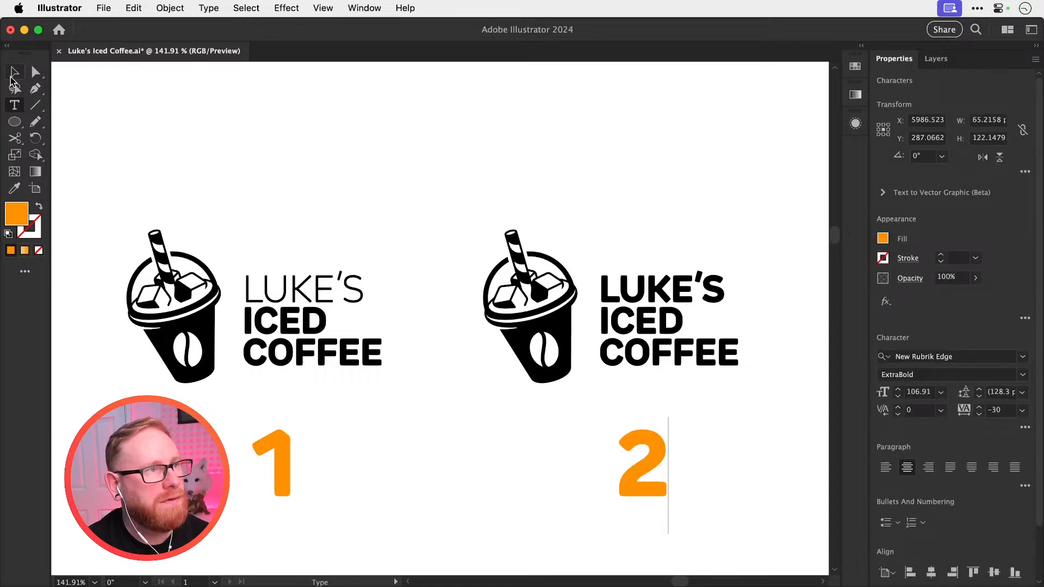
key("Escape")
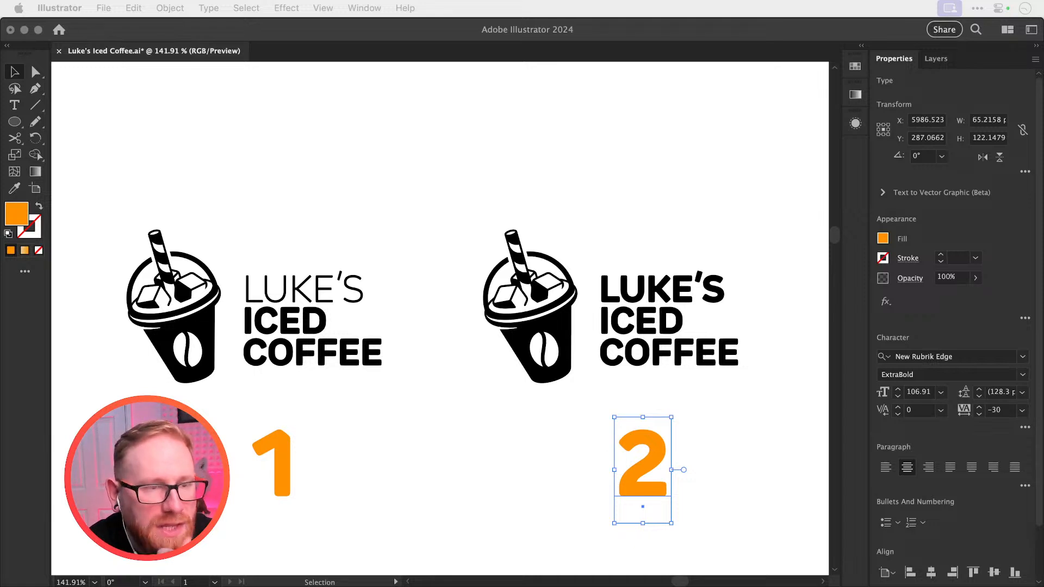
left_click(365, 169)
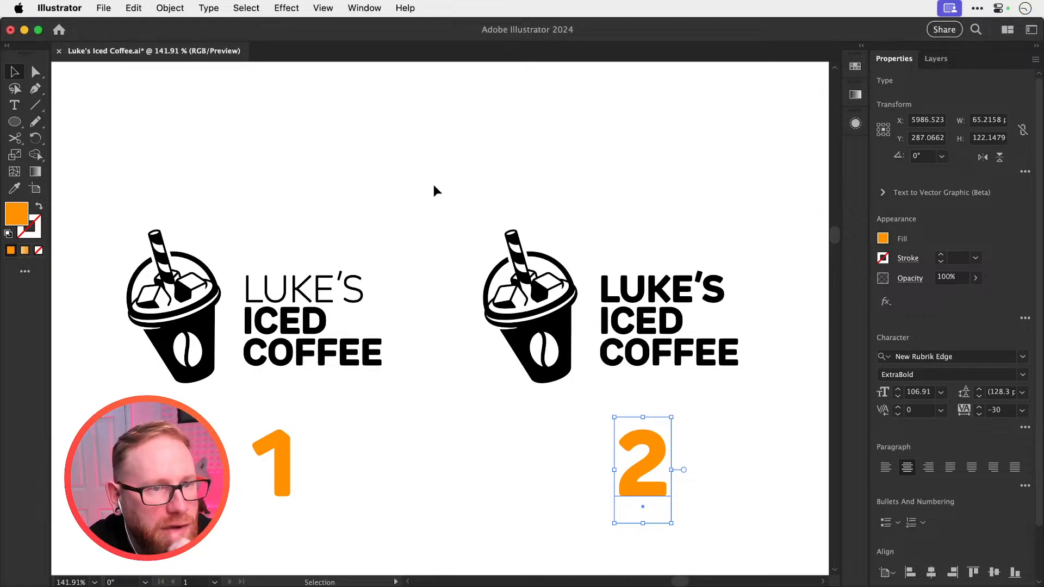
Try the Regular font weight on the word LUKE'S in logo 1, comparing it with the Light weight
left_click(433, 185)
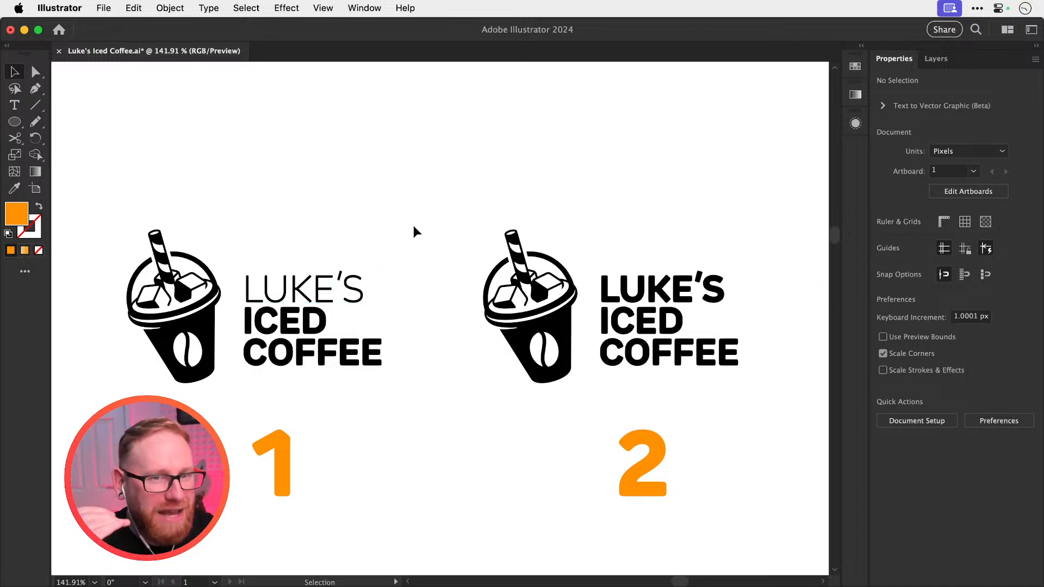
left_click(356, 291)
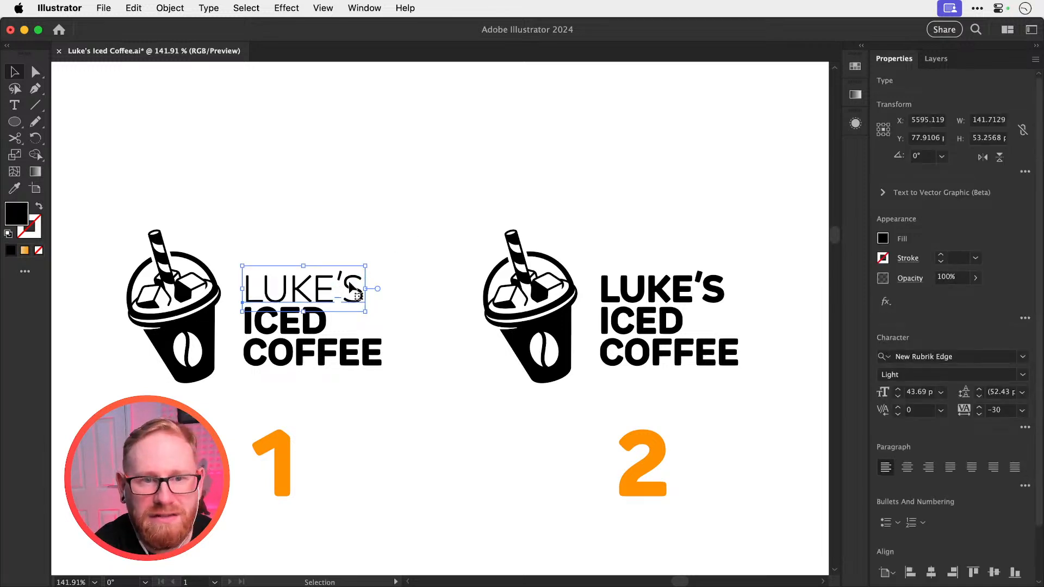
left_click(1021, 374)
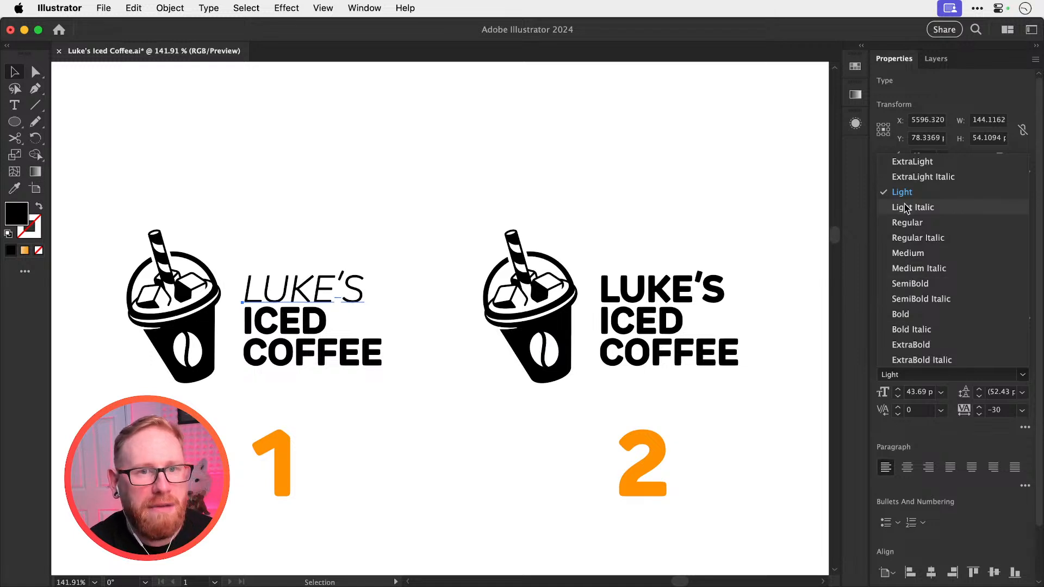
left_click(902, 223)
key("super+z")
key("super+shift+z")
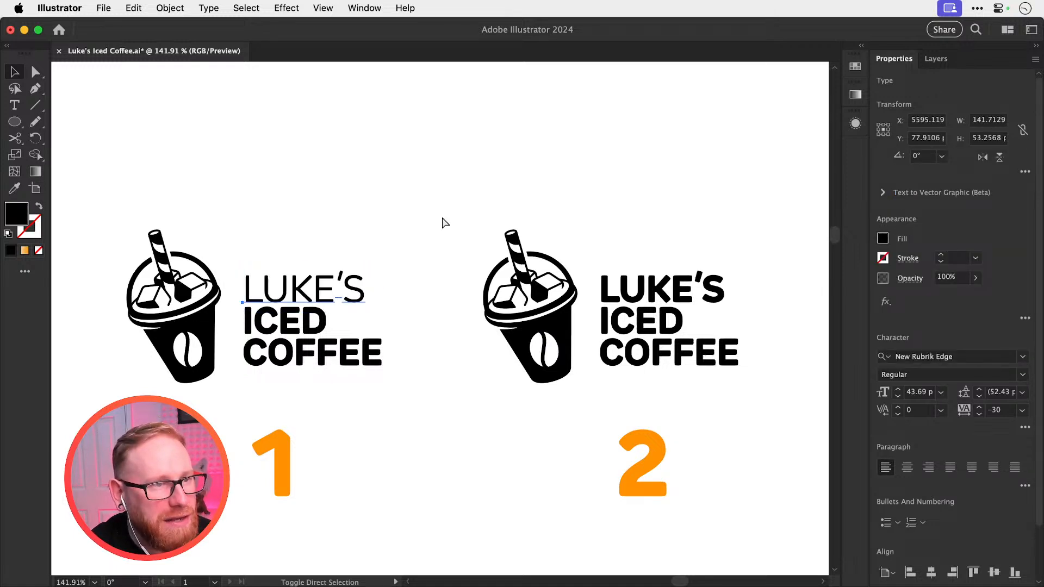
key("super+z")
left_click(374, 213)
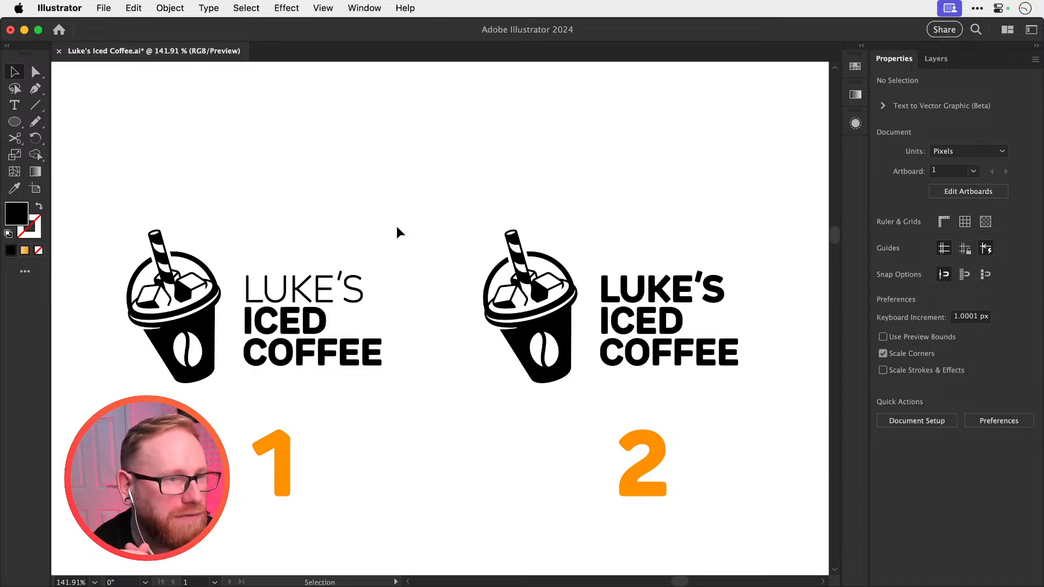
Compare the two numbered logos at reduced and enlarged size and save the document
key("super+minus")
key("super+minus")
key("super+minus")
key("super+minus")
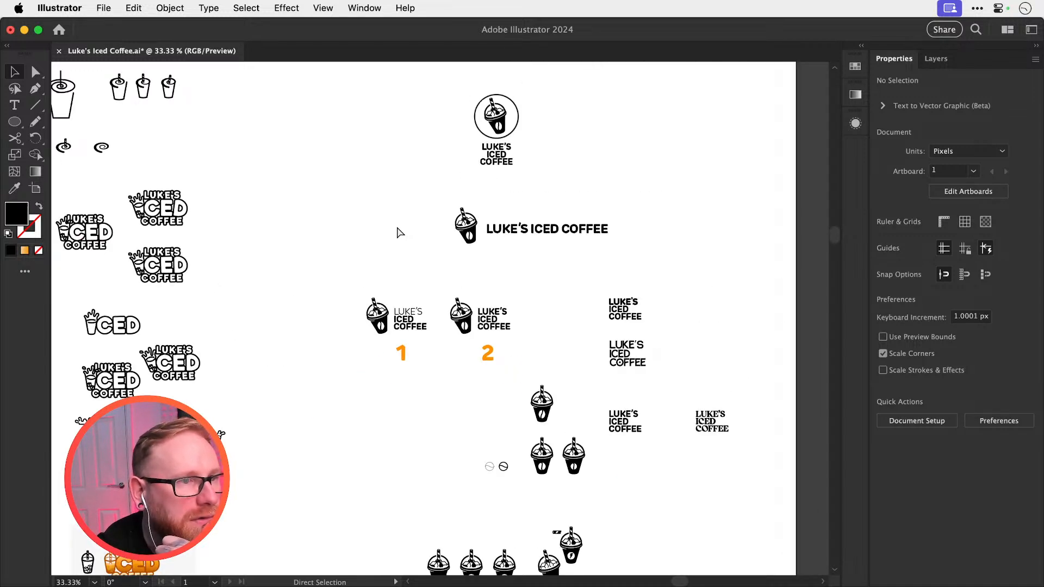
key("super+equal")
key("super+equal")
key("super+equal")
key("super+equal")
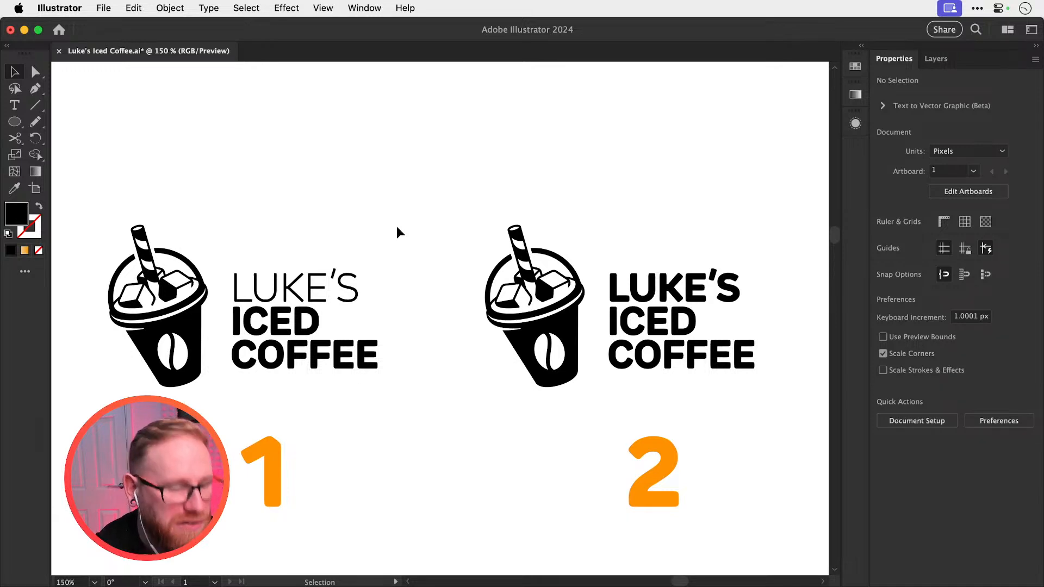
key("super+s")
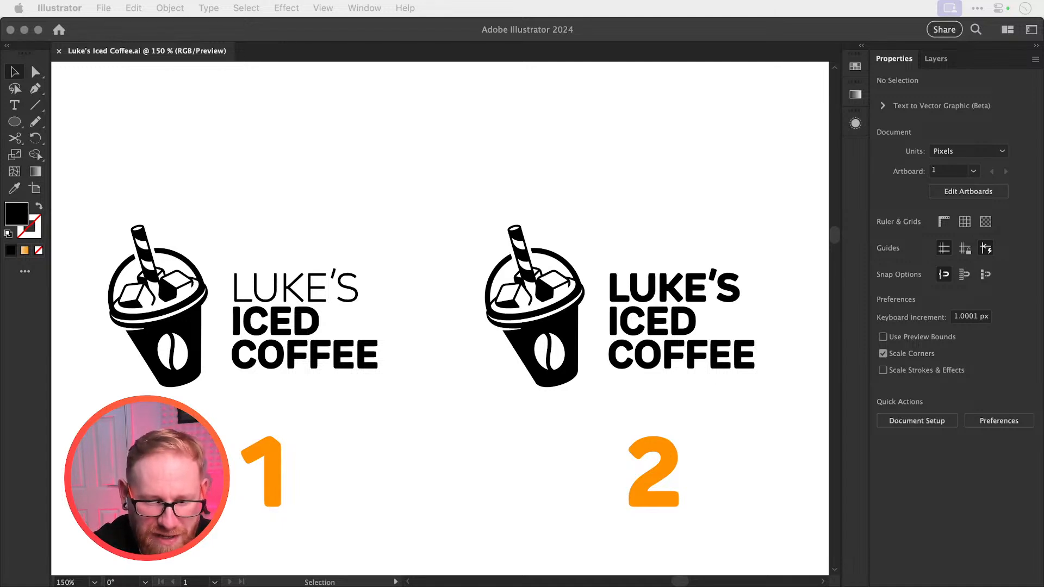
left_click(436, 209)
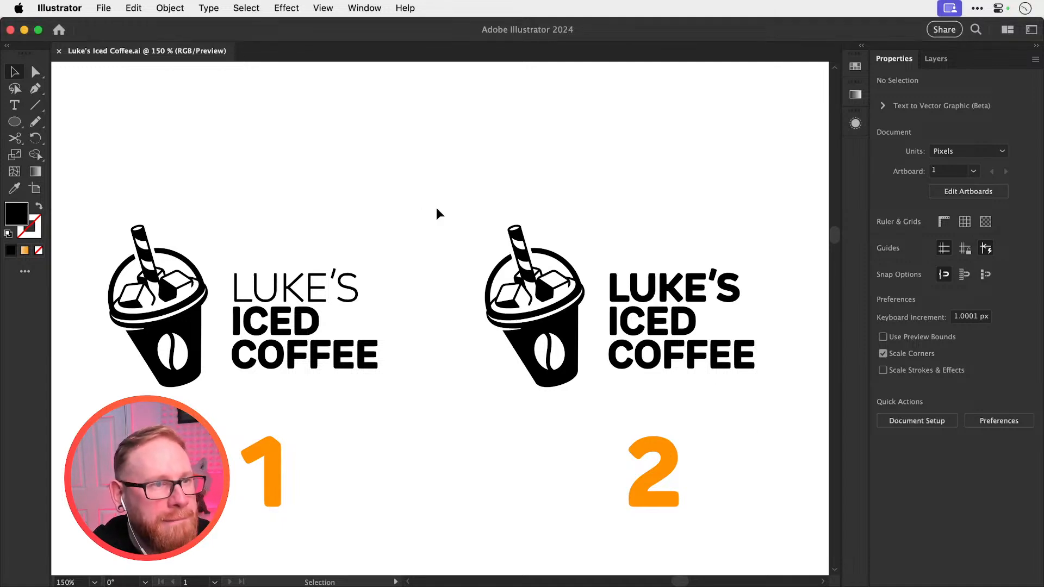
scroll(426, 204, "up", 1)
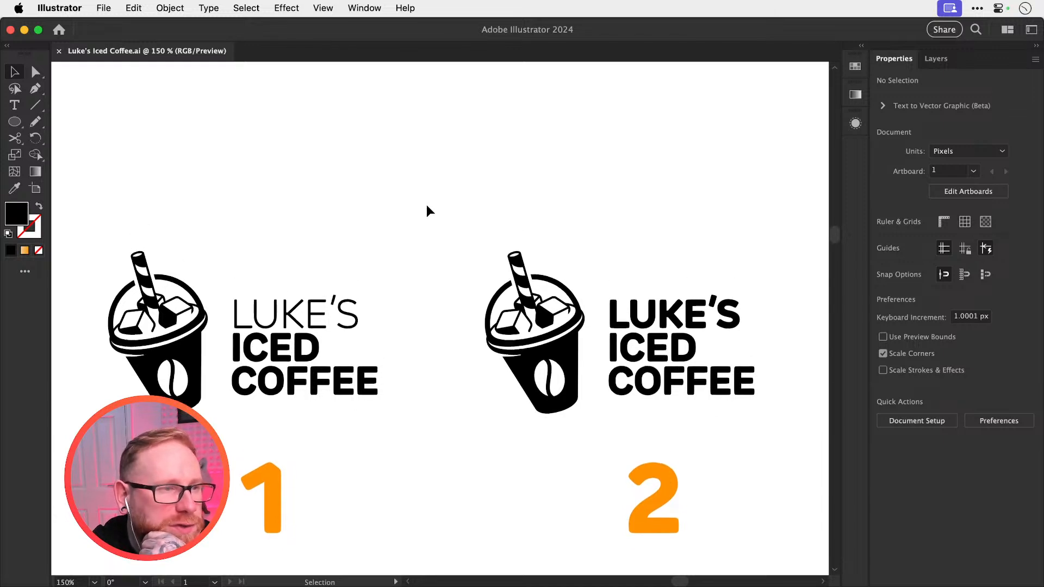
left_click_drag(243, 451, 738, 569)
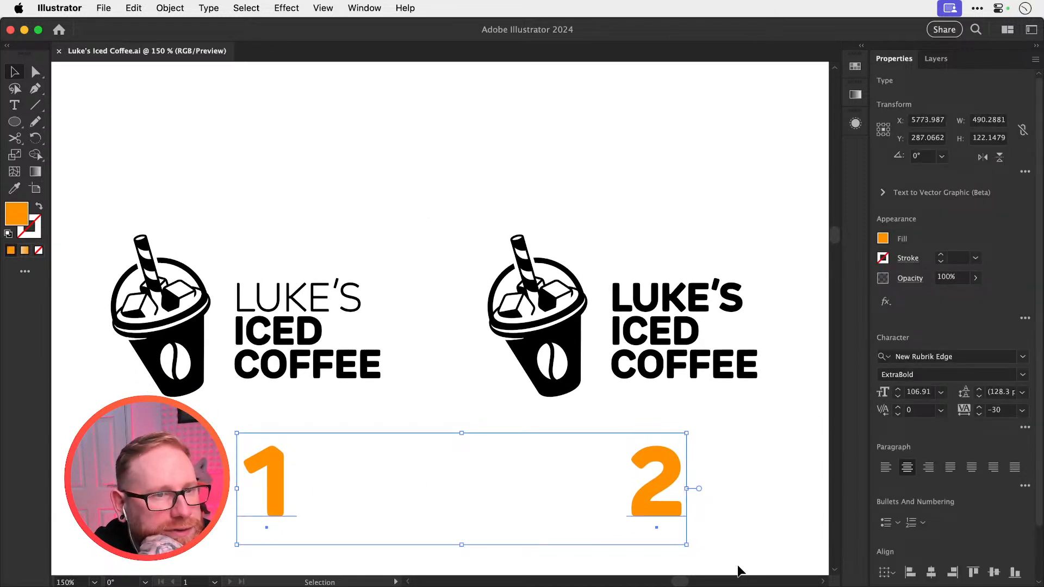
left_click(401, 173)
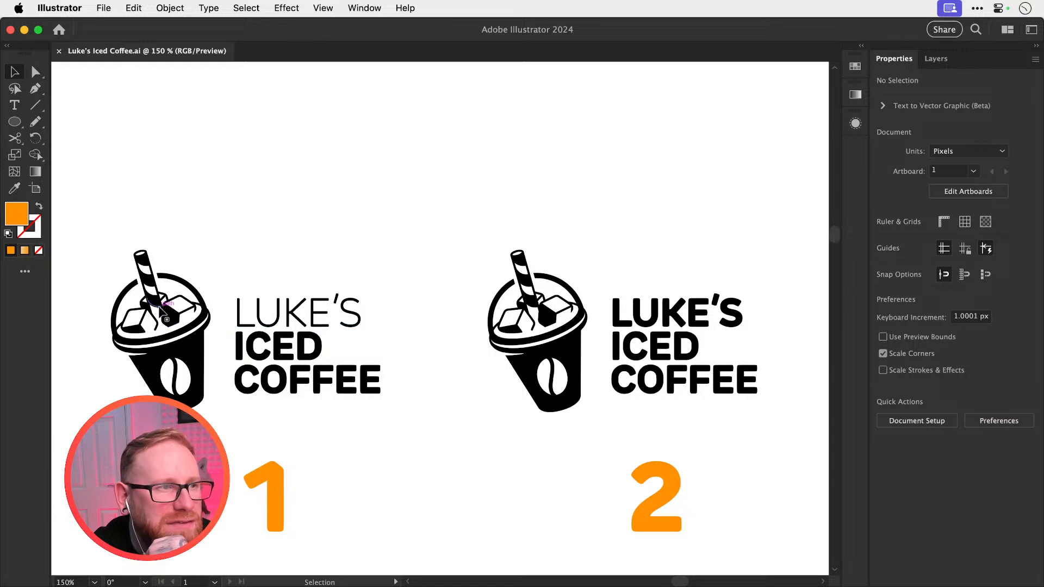
Set the word LUKE'S in logo 1 to the Regular font weight
left_click(293, 313)
left_click(1022, 375)
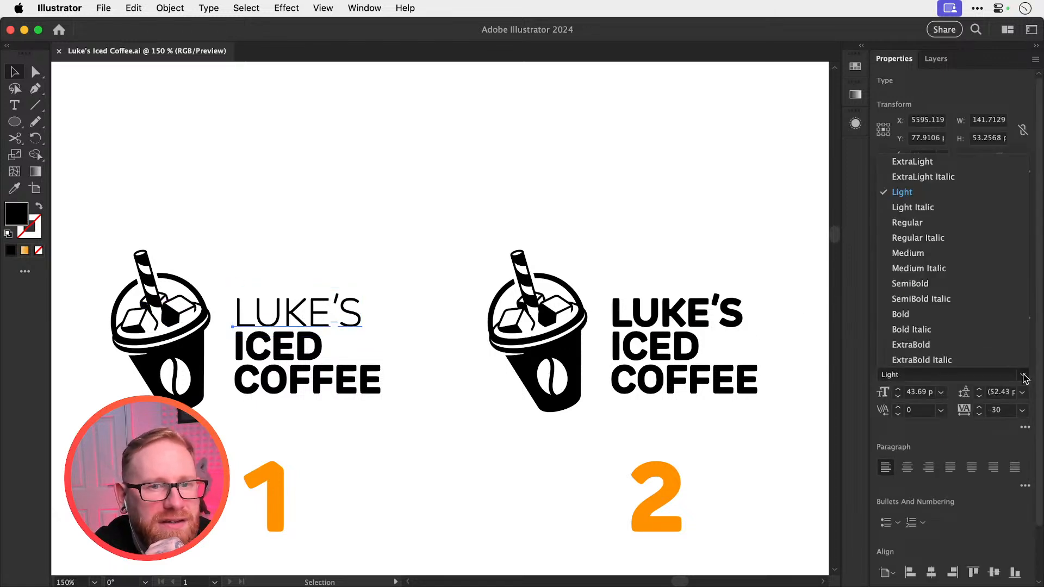
left_click(894, 224)
left_click(452, 206)
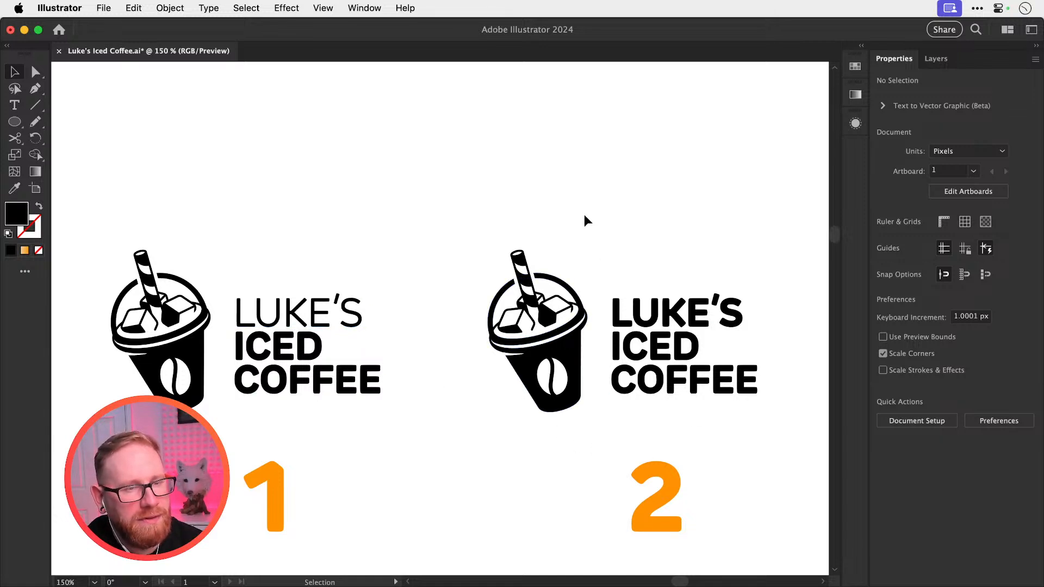
Examine the earlier cup and wordmark explorations across the artboard around the two numbered logos
key("super+minus")
key("super+minus")
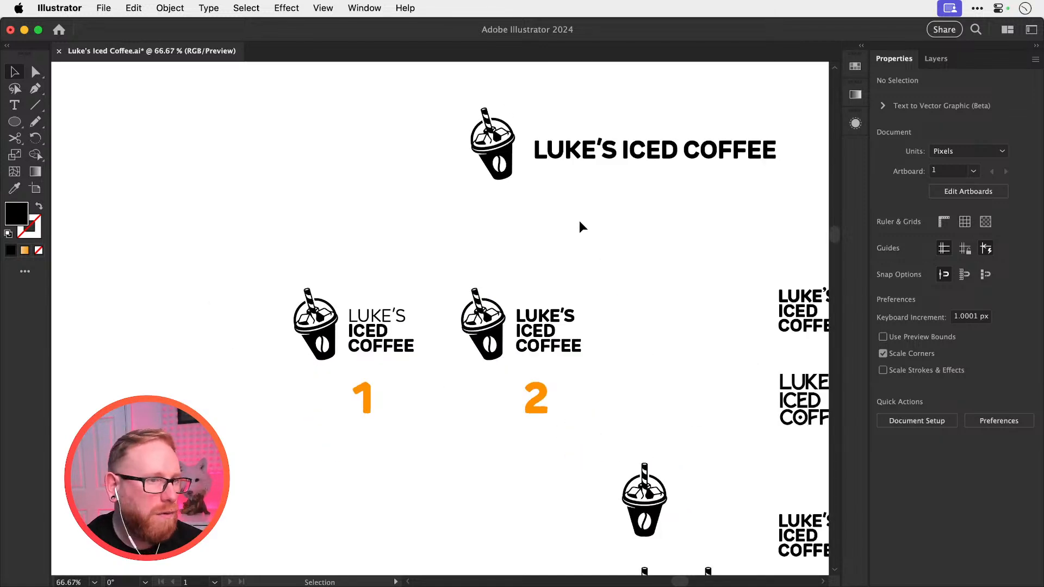
left_click_drag(579, 221, 450, 304)
left_click_drag(291, 348, 612, 440)
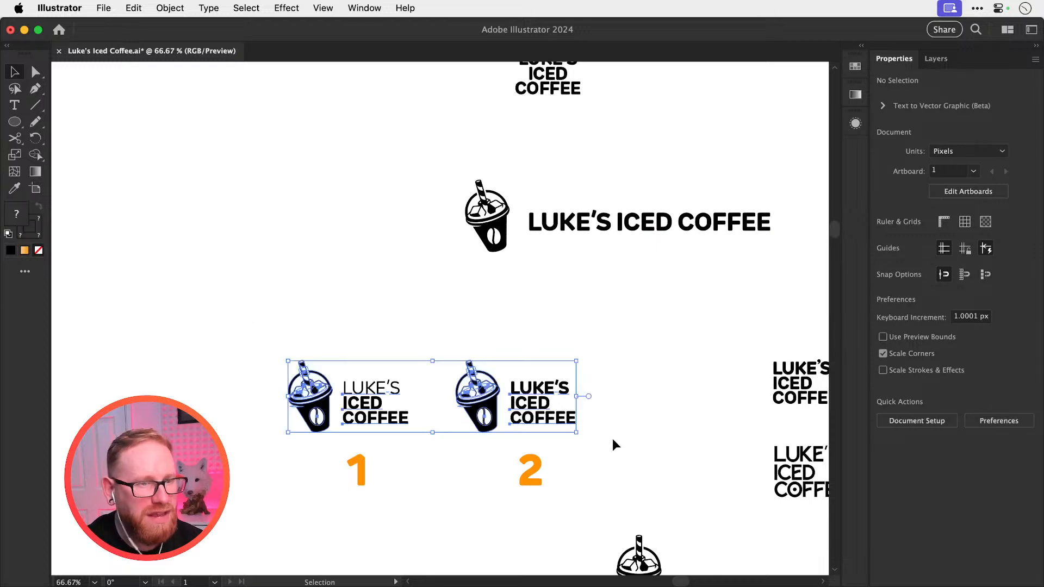
key("super+minus")
key("super+minus")
key("super+minus")
key("space")
left_click_drag(555, 413, 549, 256)
left_click_drag(490, 394, 541, 207)
left_click_drag(535, 348, 543, 205)
left_click_drag(542, 321, 601, 200)
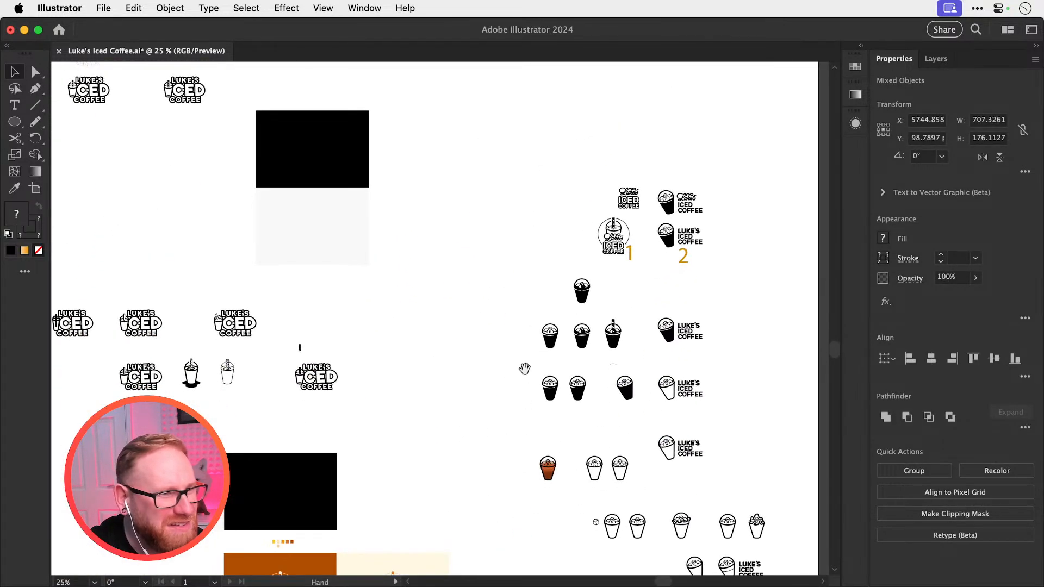
left_click_drag(516, 372, 595, 316)
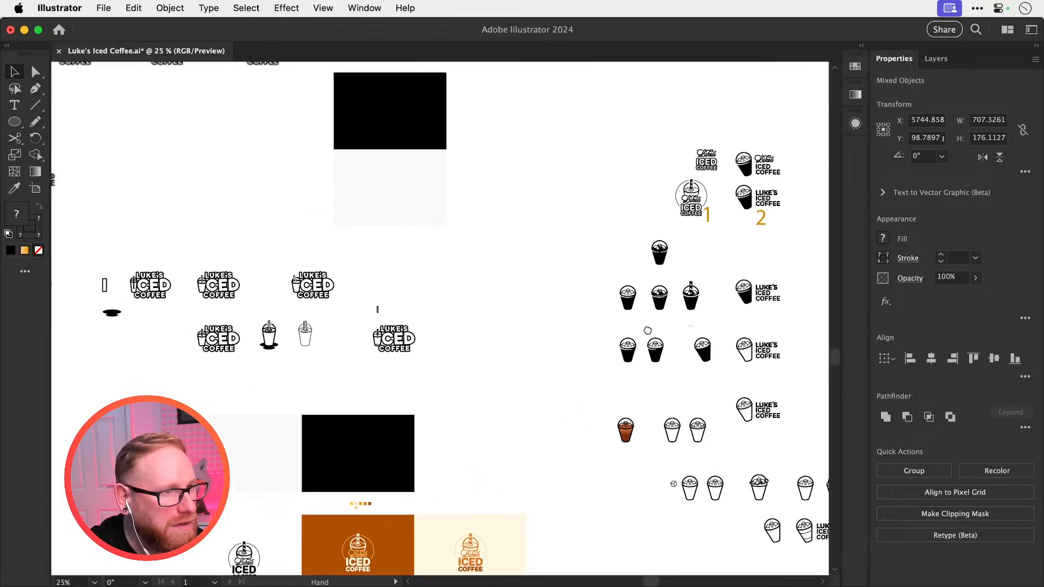
left_click_drag(533, 177, 491, 433)
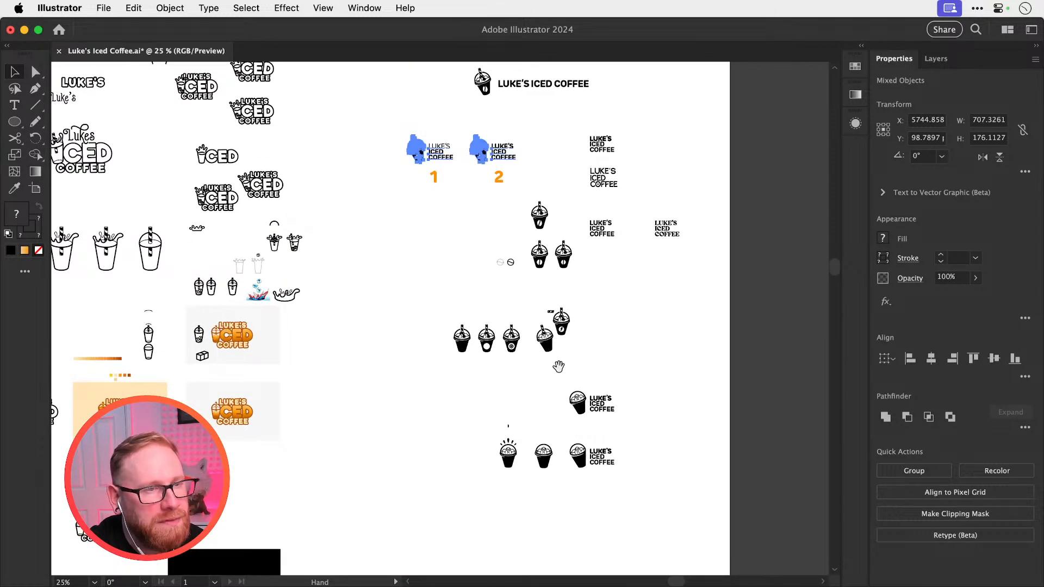
left_click_drag(571, 375, 517, 264)
left_click_drag(435, 384, 424, 495)
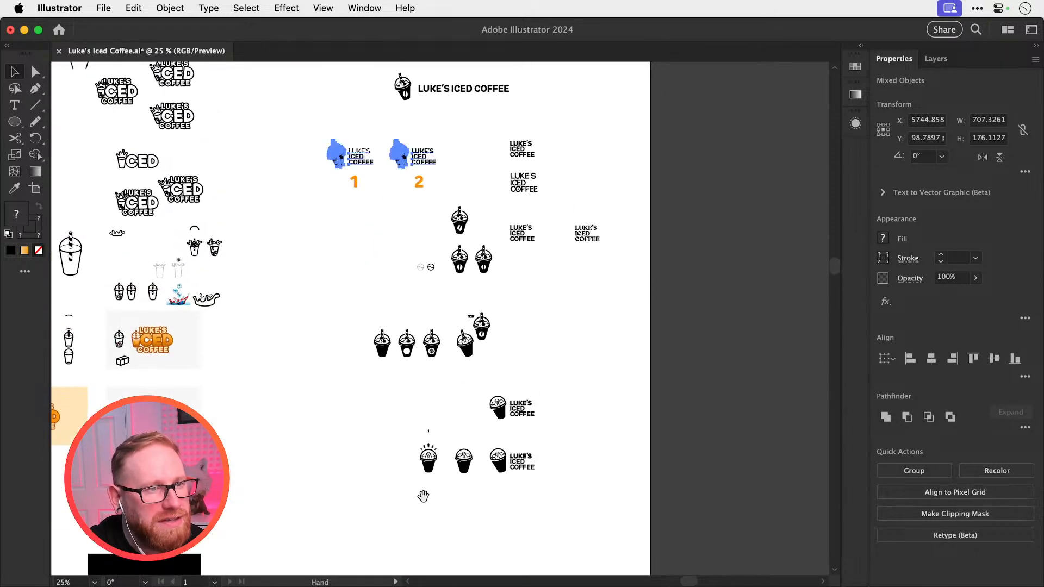
Move the older cup and wordmark explorations farther down the artboard, with the two loose stacked wordmarks just above them
left_click_drag(344, 519, 659, 206)
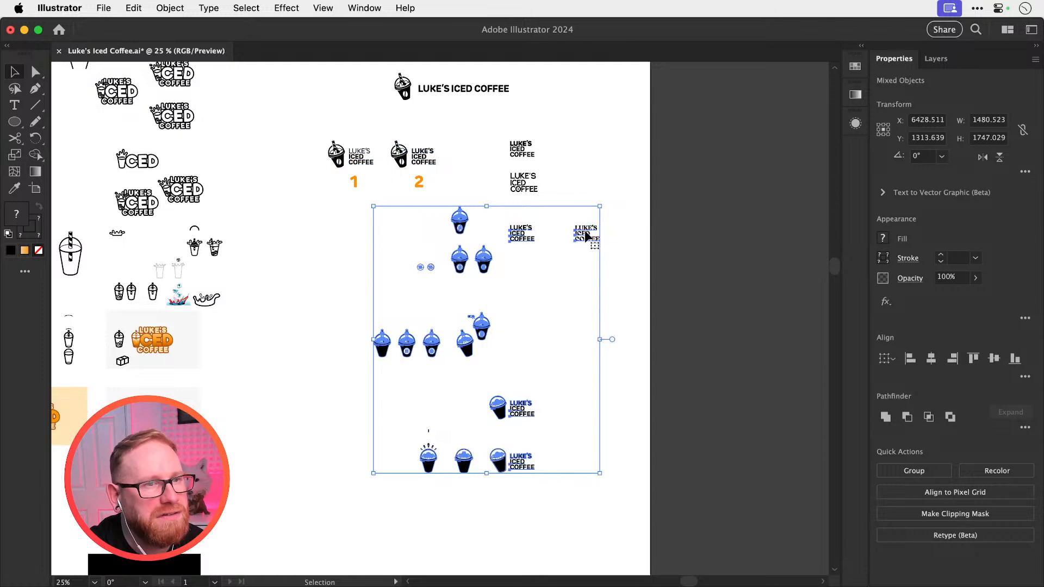
left_click_drag(585, 234, 582, 314)
key("space")
left_click_drag(618, 389, 629, 214)
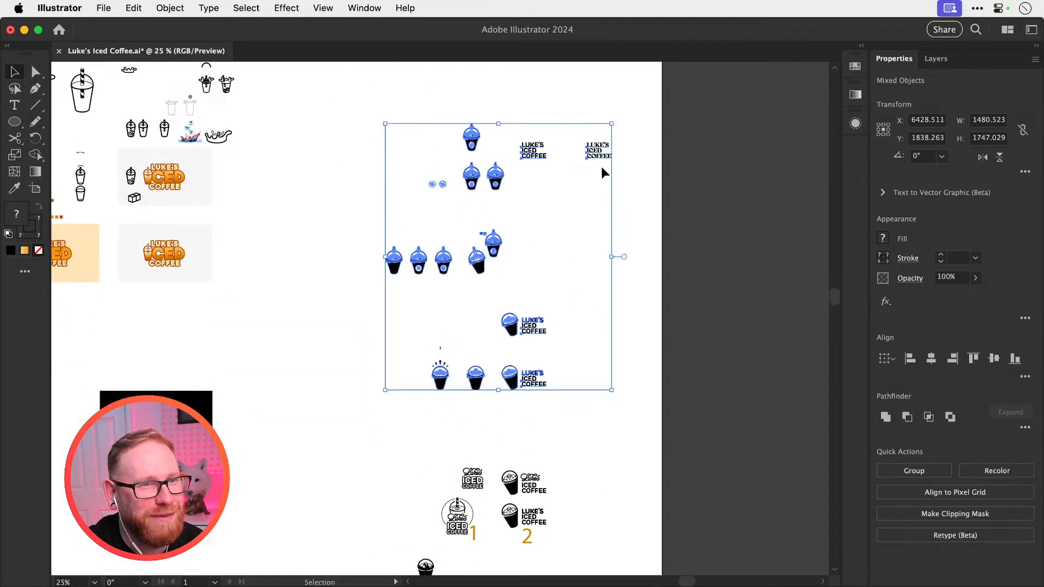
left_click_drag(599, 151, 599, 179)
key("space")
left_click_drag(552, 204, 525, 509)
left_click_drag(484, 366, 522, 414)
scroll(370, 171, "up", 3)
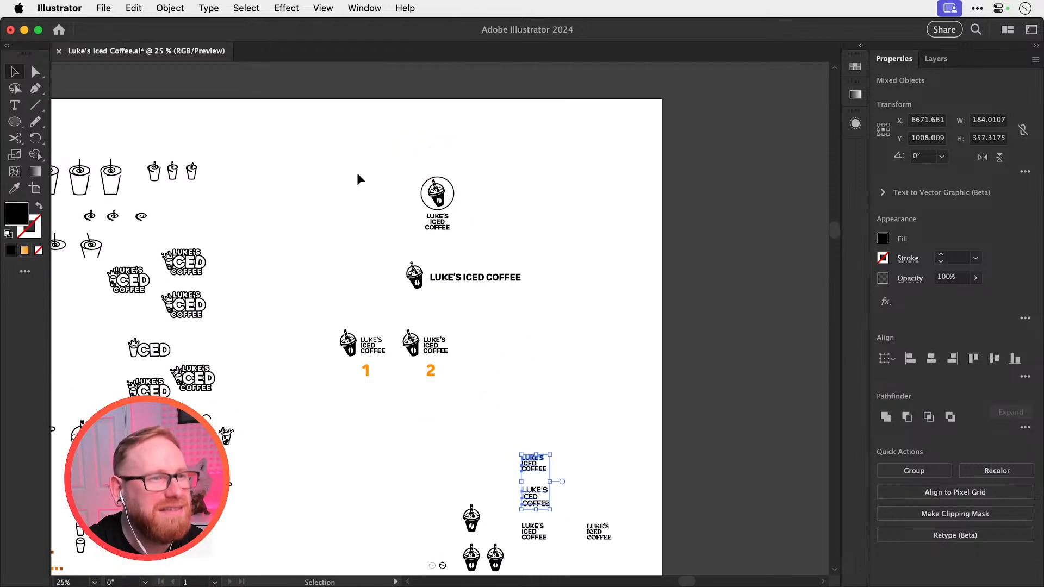
Move the circular badge logo higher and place the single-line logo to its left near the artboard's upper edge
left_click_drag(357, 171, 450, 166)
mouse_move(362, 249)
left_mouse_down()
mouse_move(501, 290)
mouse_move(484, 262)
mouse_move(485, 231)
left_mouse_up()
left_click_drag(333, 302, 354, 339)
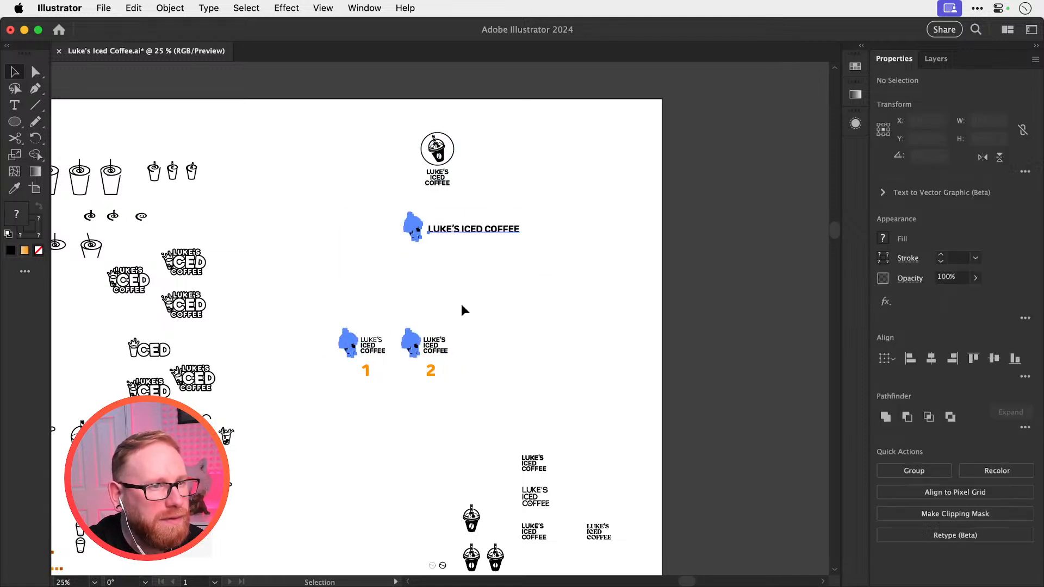
left_click(514, 233)
left_click_drag(514, 233, 394, 141)
Duplicate the numbered logo pair in the space below the badge and delete the orange 1 and 2 from the upper copy
left_click_drag(321, 264, 450, 392)
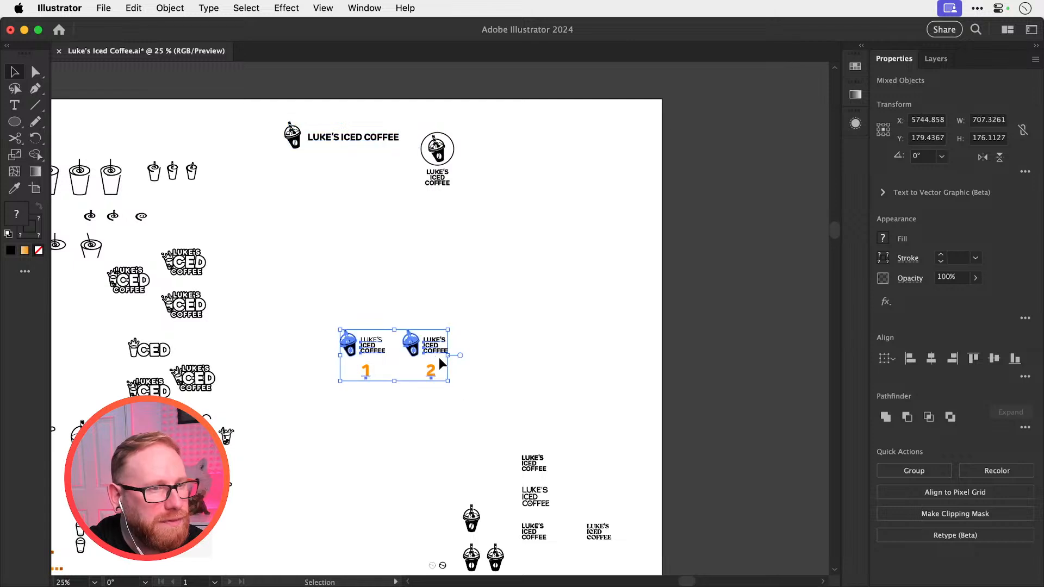
mouse_move(434, 352)
left_mouse_down()
mouse_move(530, 392)
mouse_move(415, 370)
mouse_move(437, 470)
mouse_move(542, 407)
mouse_move(542, 320)
left_mouse_up()
left_click_drag(412, 334, 546, 359)
key("BackSpace")
Shift the word LUKE'S slightly left in the unnumbered Regular-weight logo so its L aligns with the I of ICED
key("z")
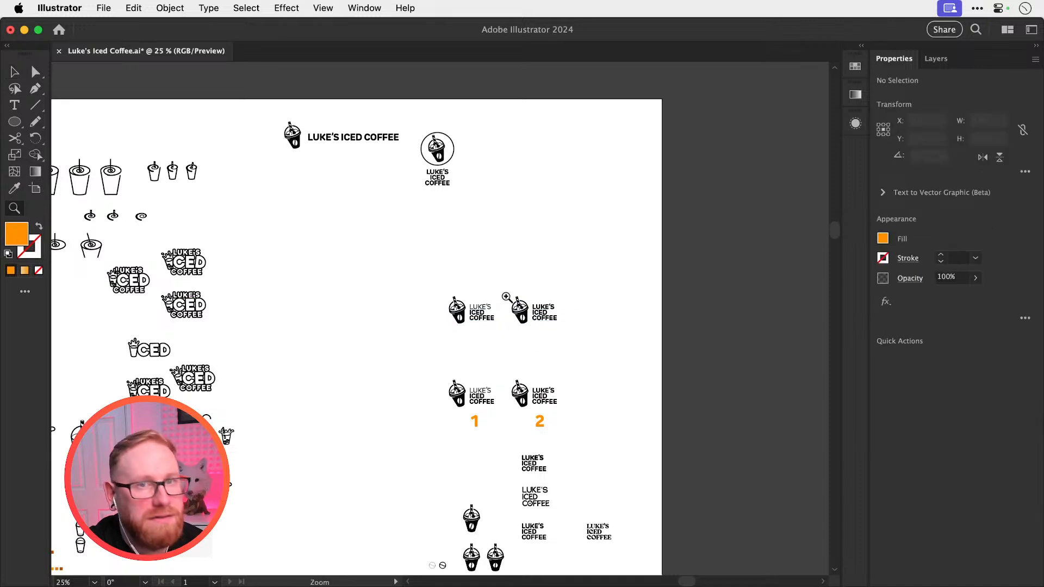
left_click_drag(503, 296, 766, 418)
left_click_drag(632, 412, 609, 382)
left_click_drag(500, 319, 560, 345)
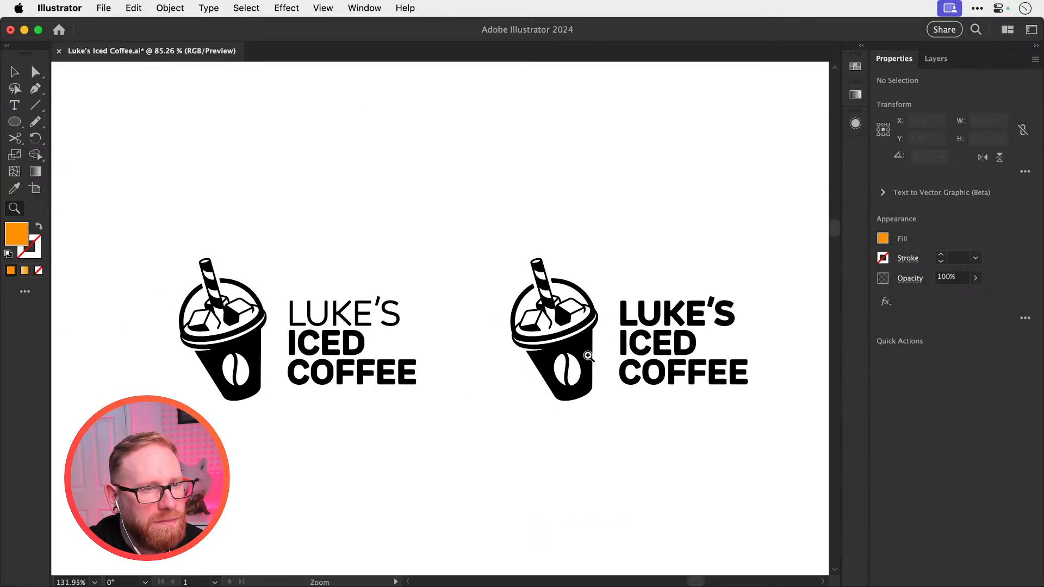
key("v")
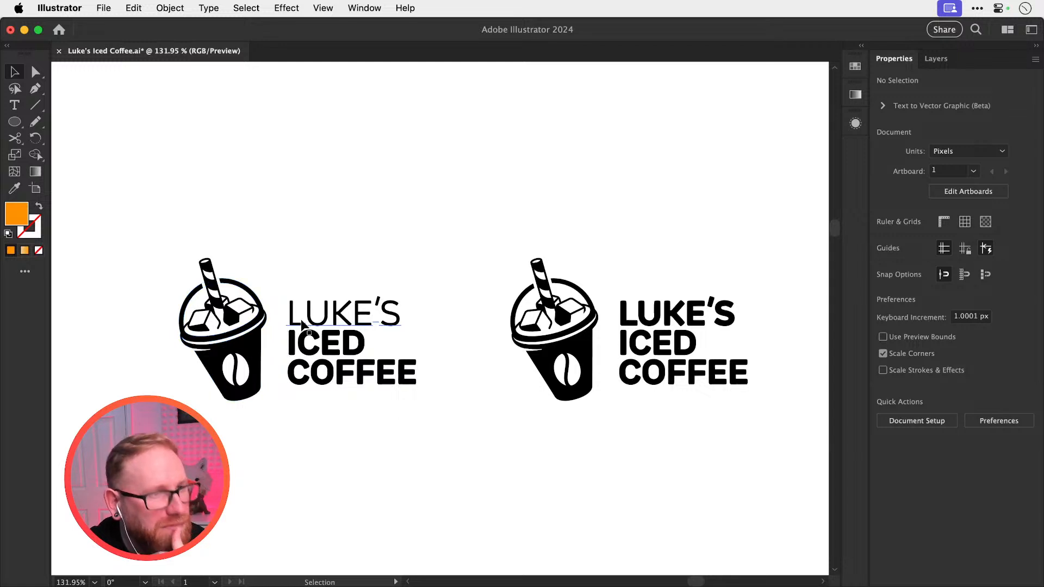
key("z")
left_click_drag(264, 326, 663, 456)
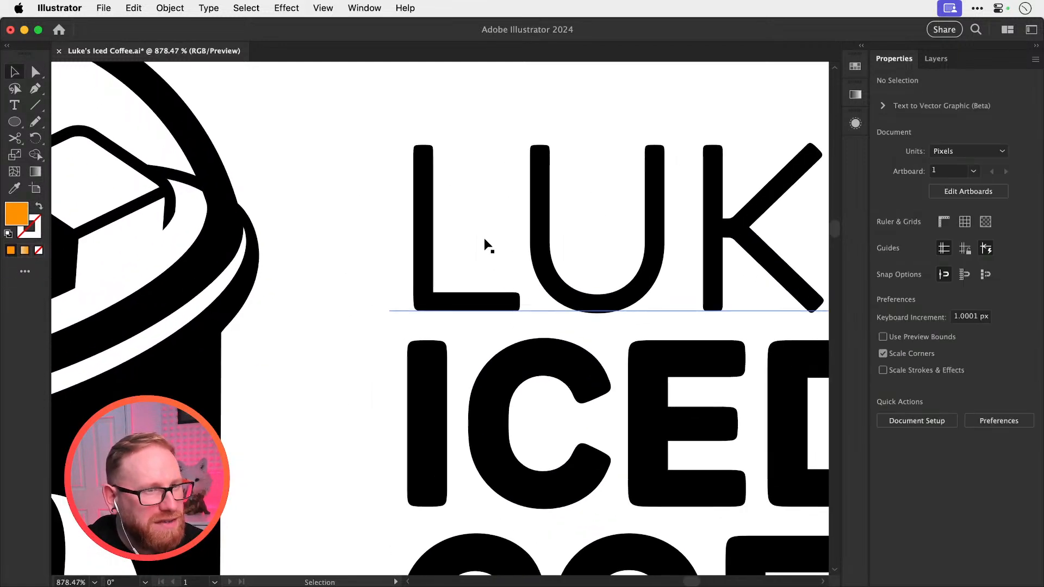
left_click_drag(483, 244, 479, 244)
key("super+shift+a")
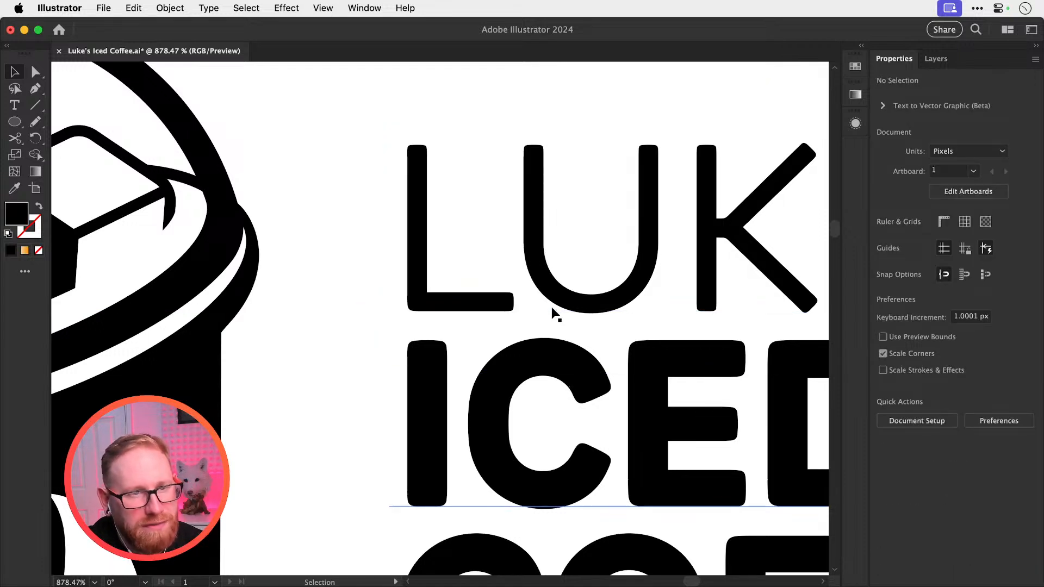
Place the logo with the Regular-weight LUKE'S in the empty area to the left, away from the bold version
key("super+minus")
key("super+minus")
key("super+minus")
key("super+minus")
key("super+minus")
key("super+minus")
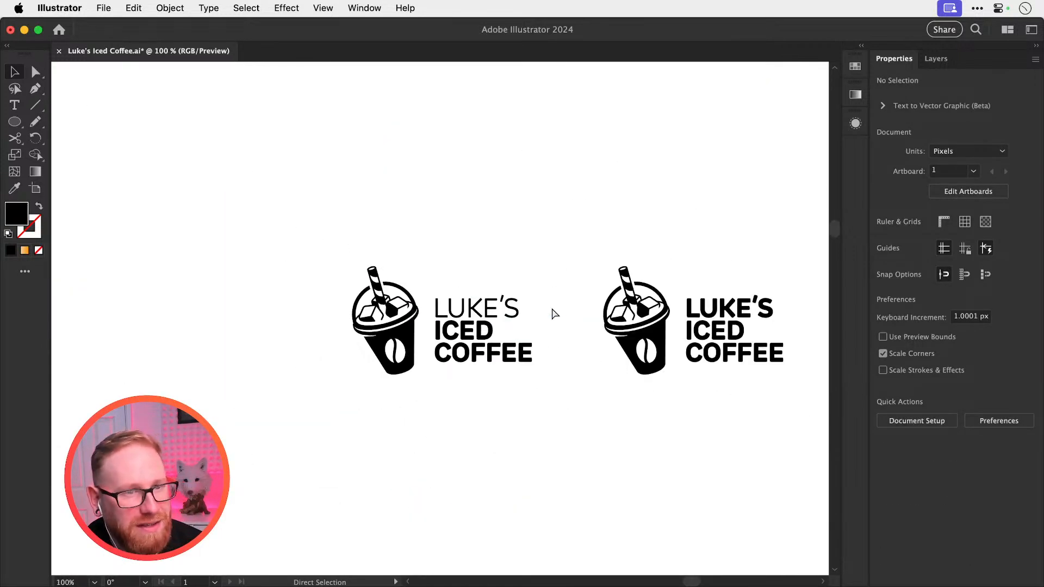
key("super+minus")
key("super+equal")
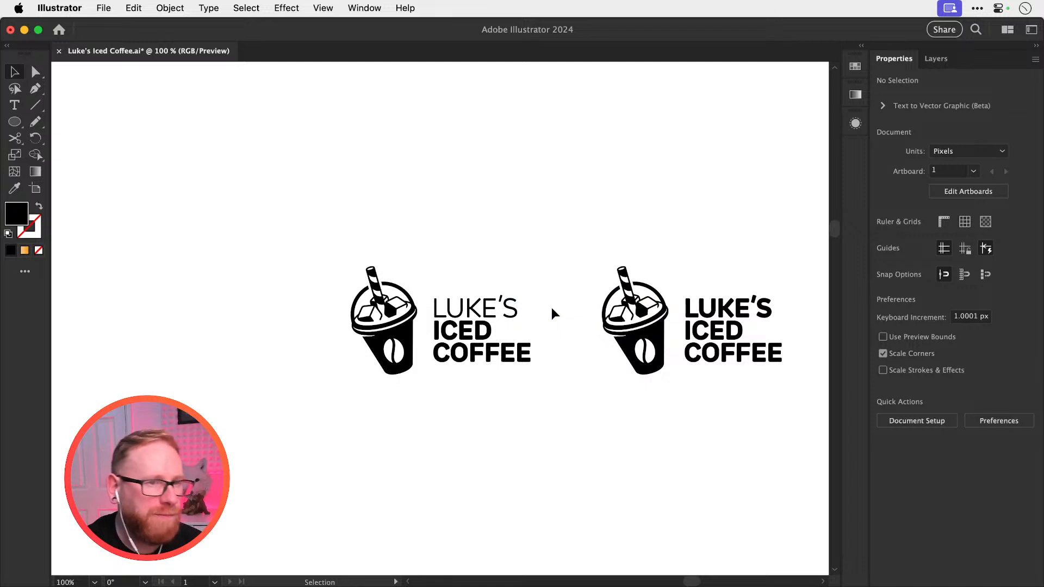
left_click_drag(296, 240, 770, 414)
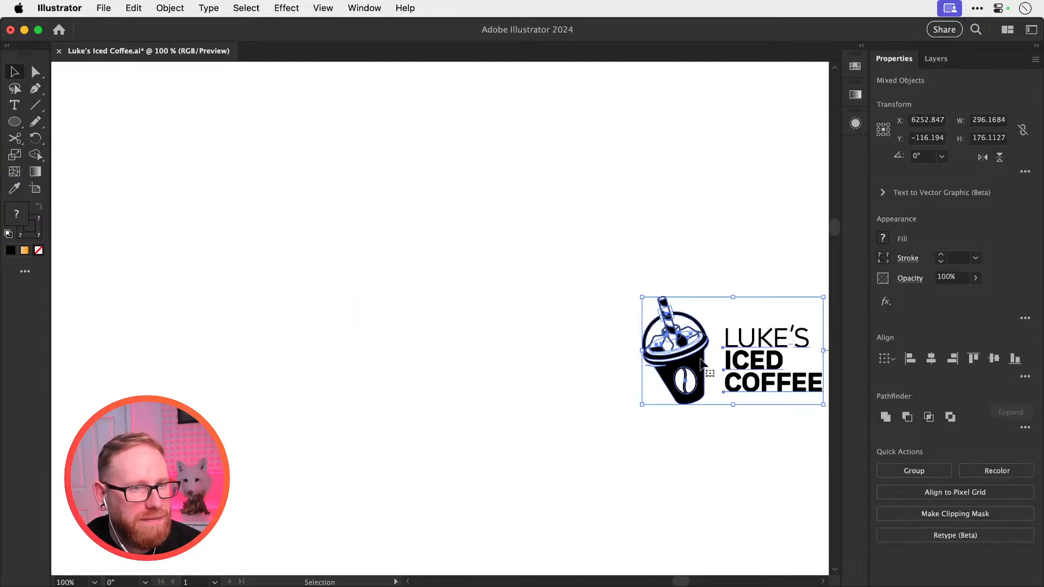
left_click_drag(705, 367, 365, 348)
left_click(385, 242)
Display the artwork in outline mode and inspect the paths of the cup, straw and ice cubes up close
key("z")
left_click_drag(297, 339, 534, 462)
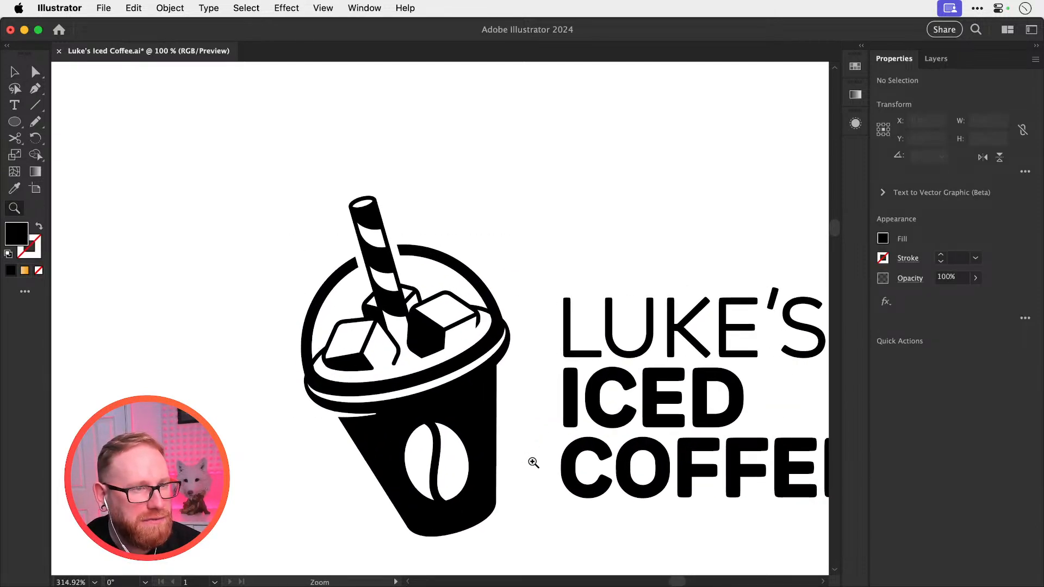
key("v")
key("super+y")
scroll(456, 407, "up", 2)
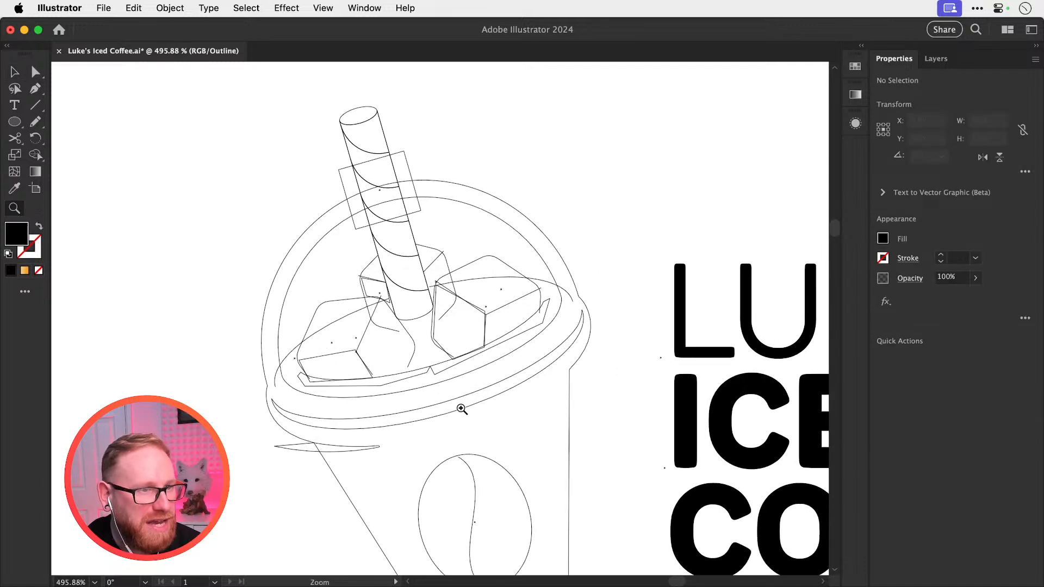
Return to the full-colour preview and draw a rectangle about 223 by 294 px over the cup logo
key("super+y")
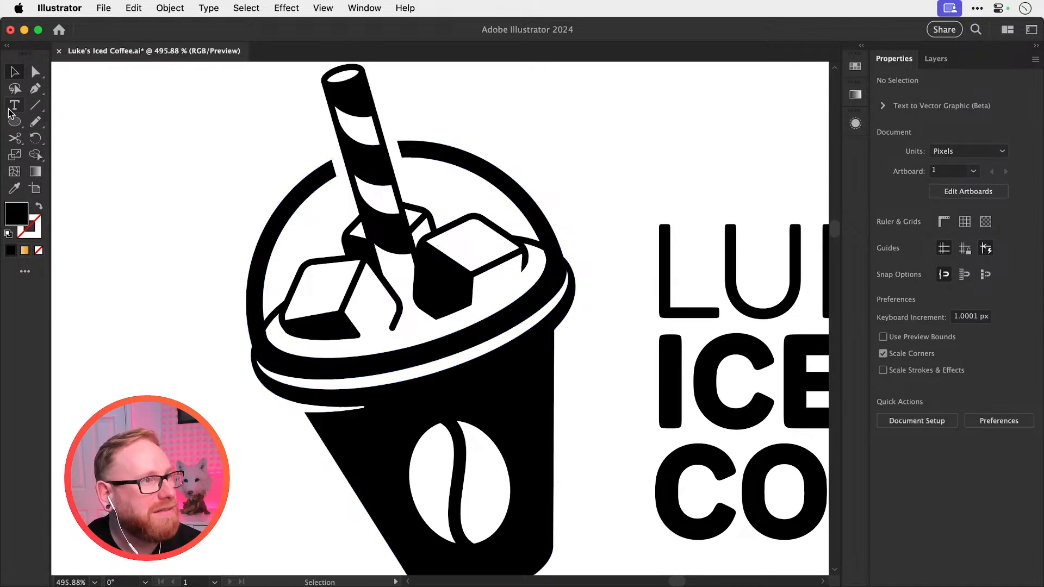
left_click_drag(15, 122, 45, 123)
key("super+minus")
key("super+minus")
key("super+minus")
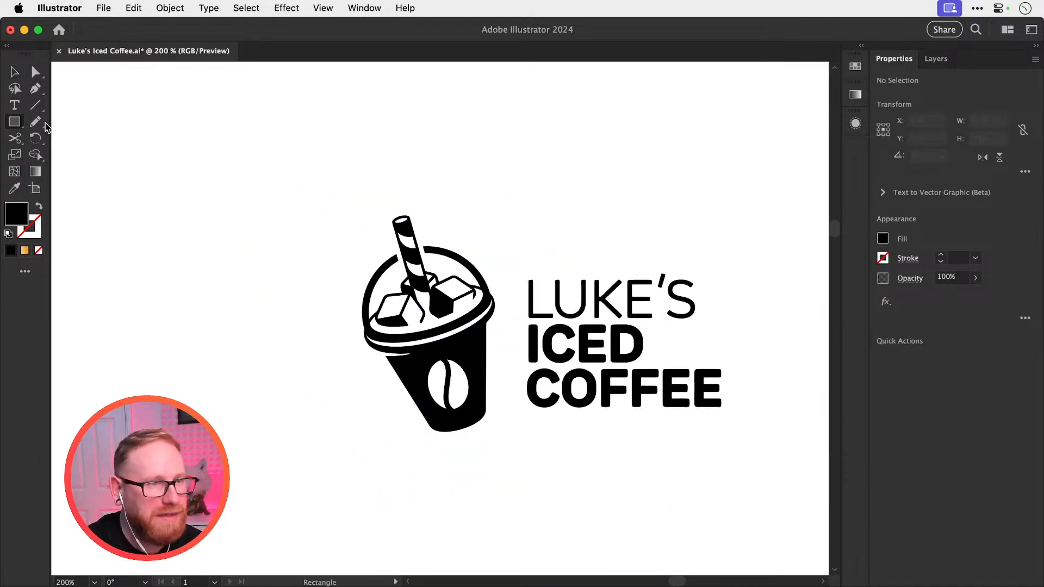
left_click_drag(242, 162, 514, 520)
Fill the rectangle with orange f99115 and send it behind the cup artwork
double_click(20, 218)
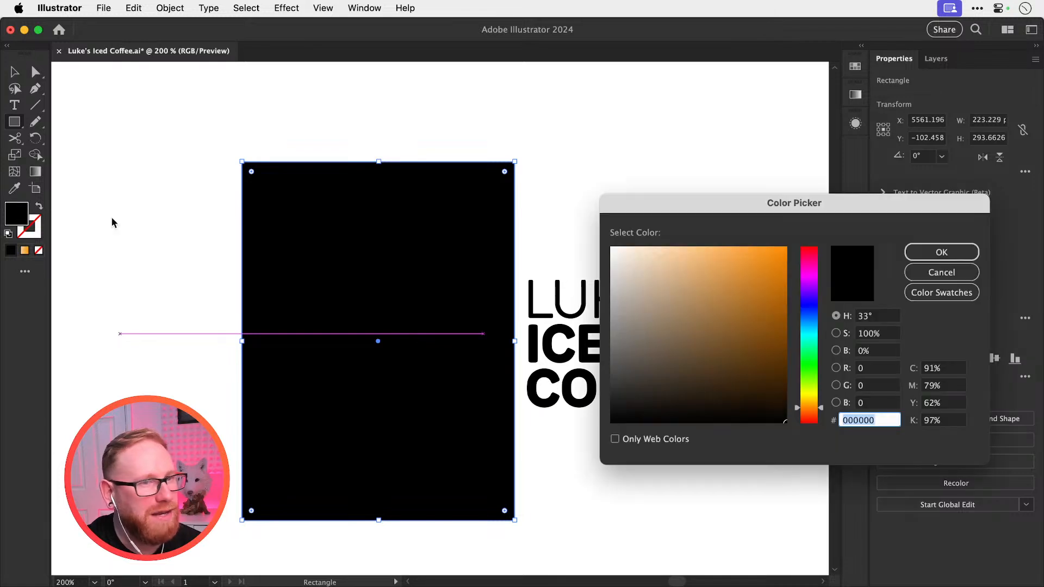
left_click(773, 247)
key("Return")
key("v")
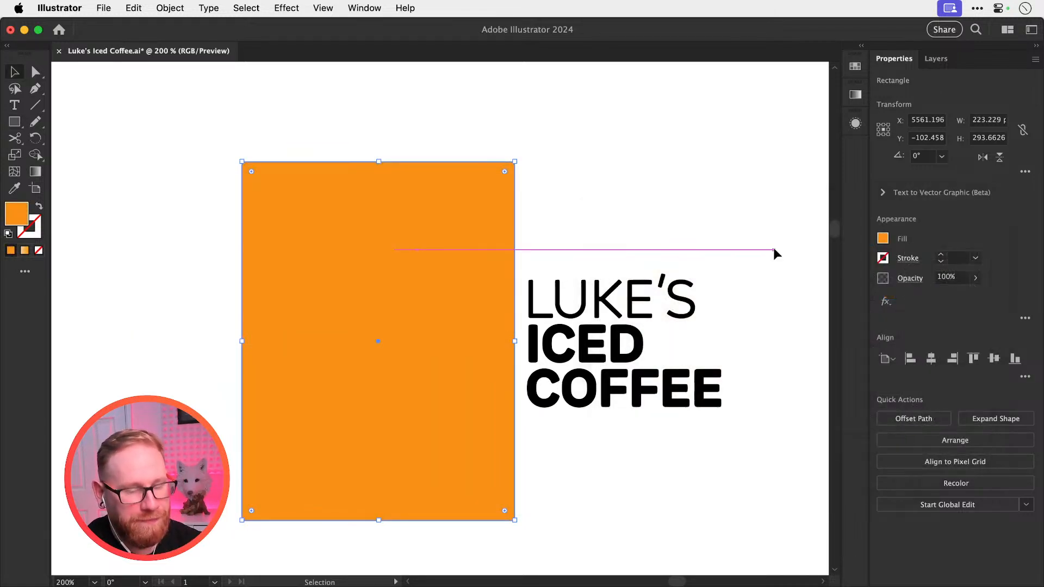
key("super+shift+bracketleft")
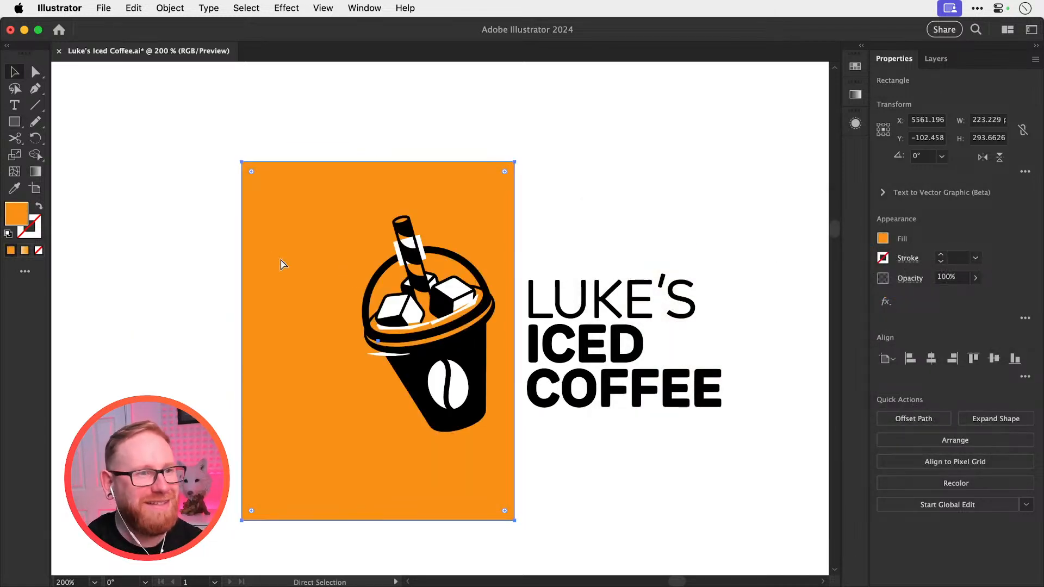
Change the background rectangle's fill to blue 1622f7 and deselect it
double_click(20, 219)
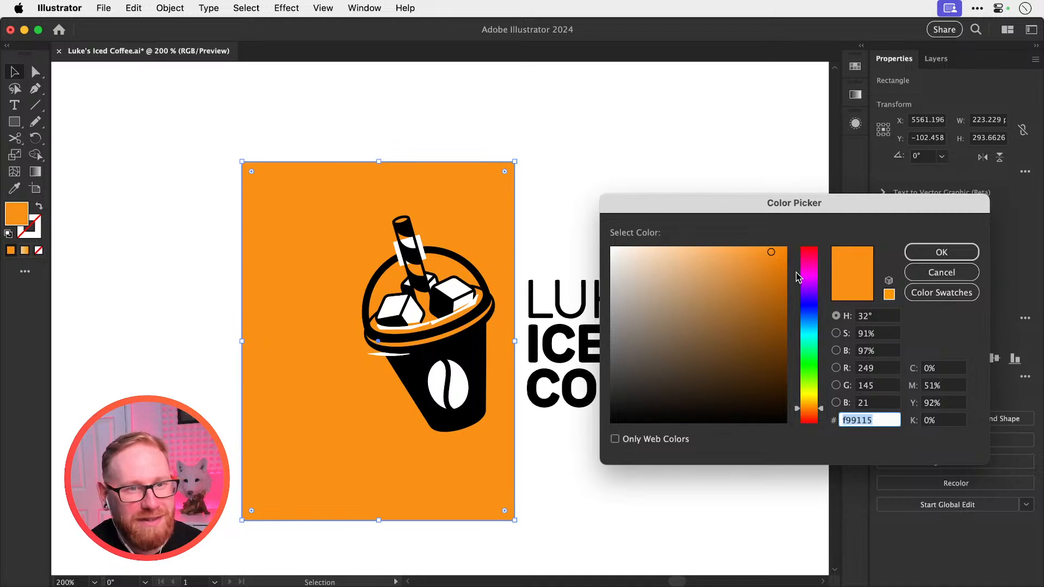
type("f71616")
left_click_drag(810, 346, 811, 310)
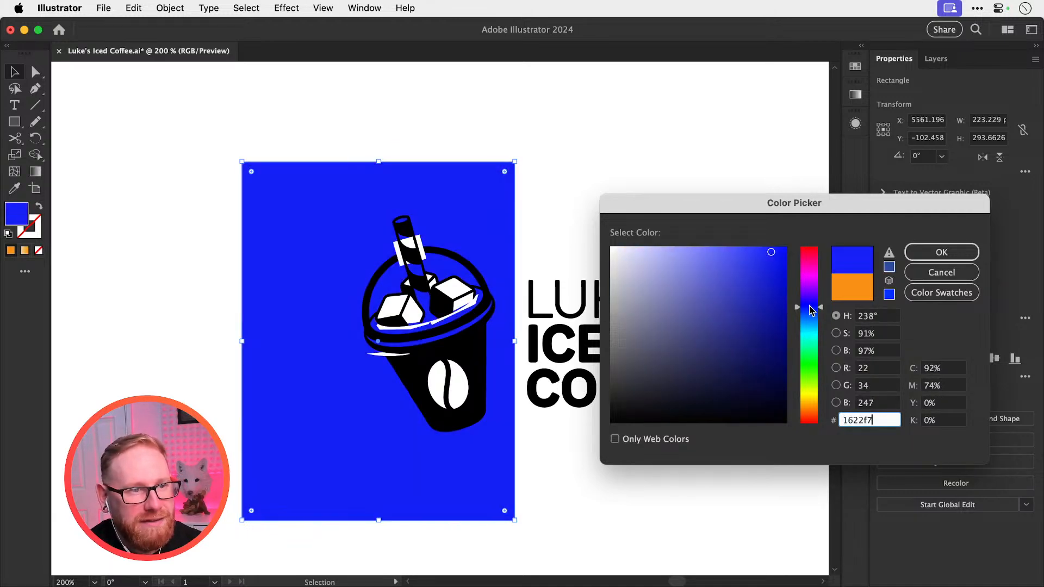
left_click(941, 252)
key("super+shift+a")
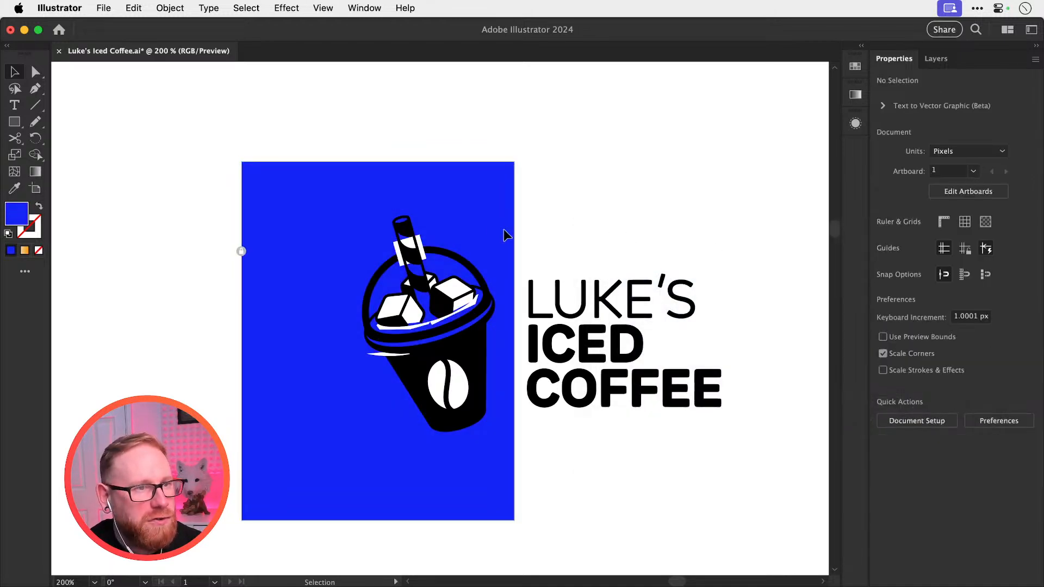
Select the whole cup artwork without the blue background and expand its fills and strokes
left_click_drag(479, 235, 447, 241)
left_click_drag(389, 259, 486, 321)
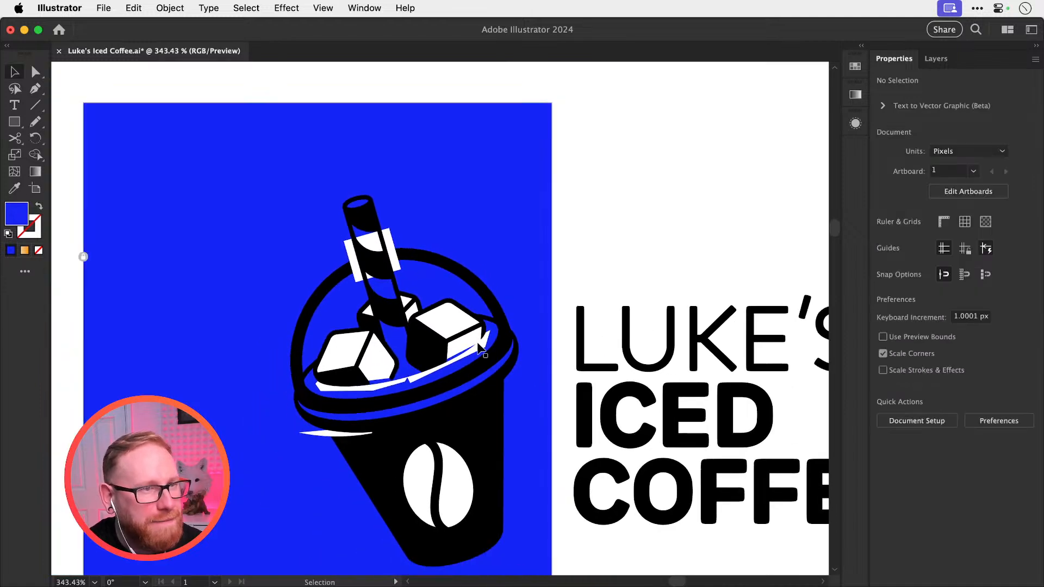
left_click_drag(269, 185, 478, 548)
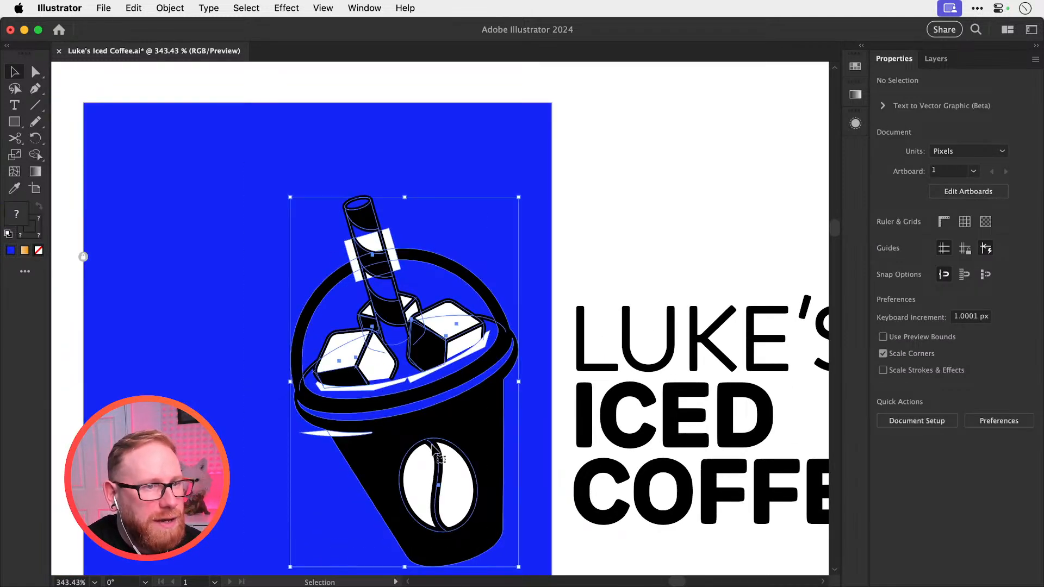
left_click(168, 8)
left_click(179, 197)
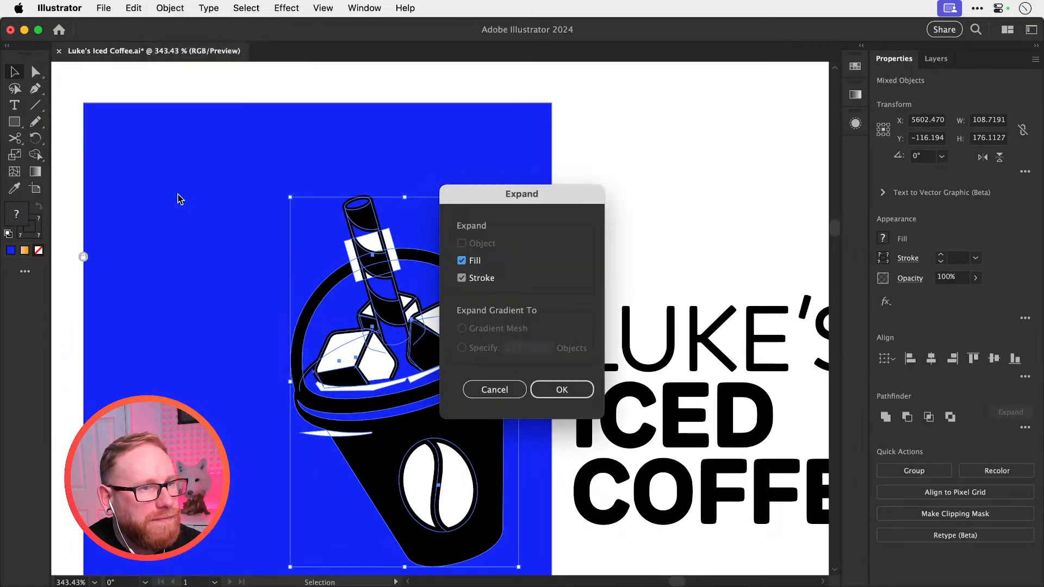
key("Return")
left_click(170, 7)
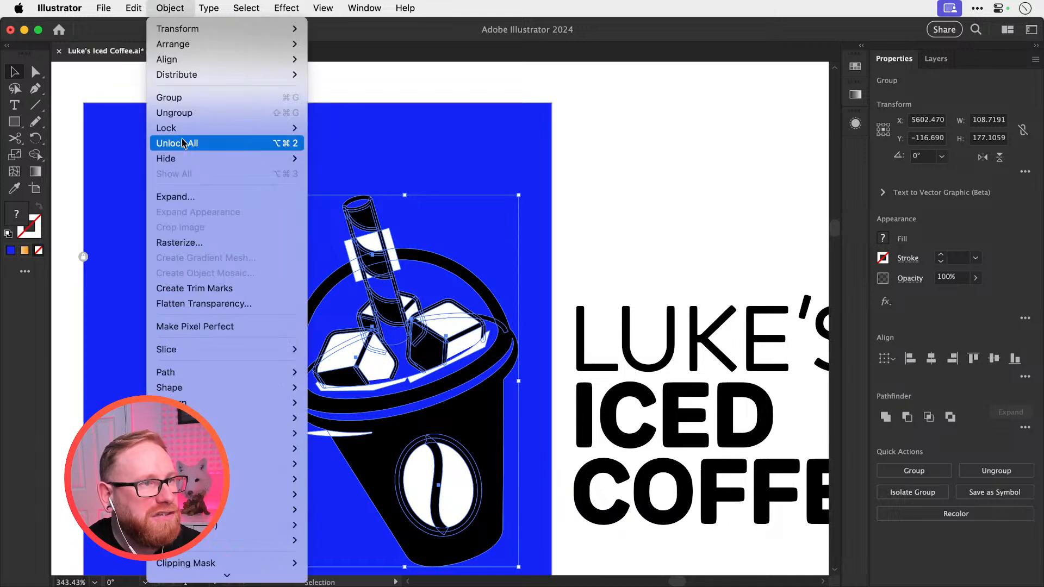
left_click(176, 196)
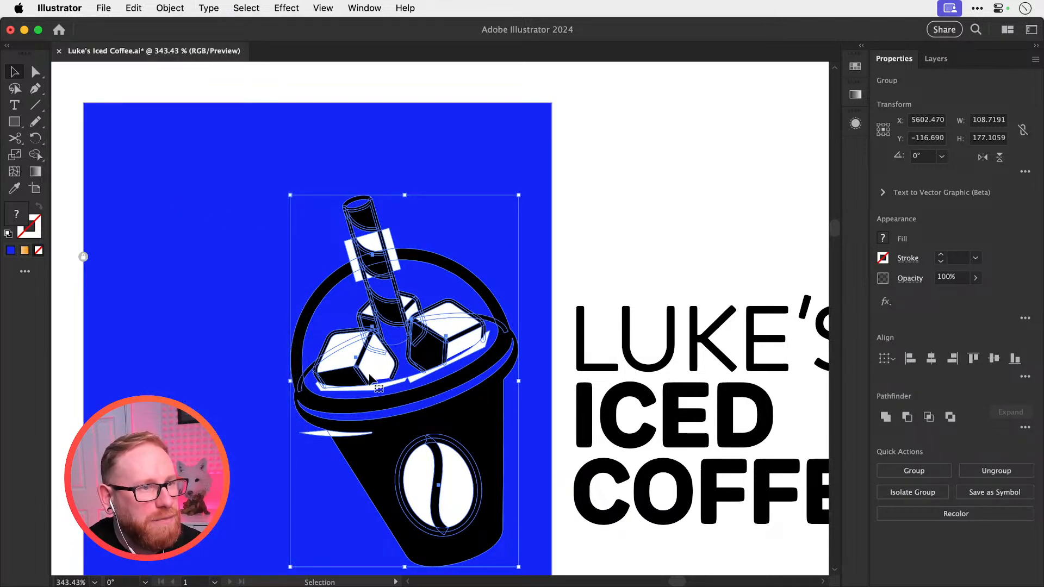
Check the expanded cup paths in outline mode and examine the white cover-up shapes against the blue background in preview
key("super+y")
left_click(612, 216)
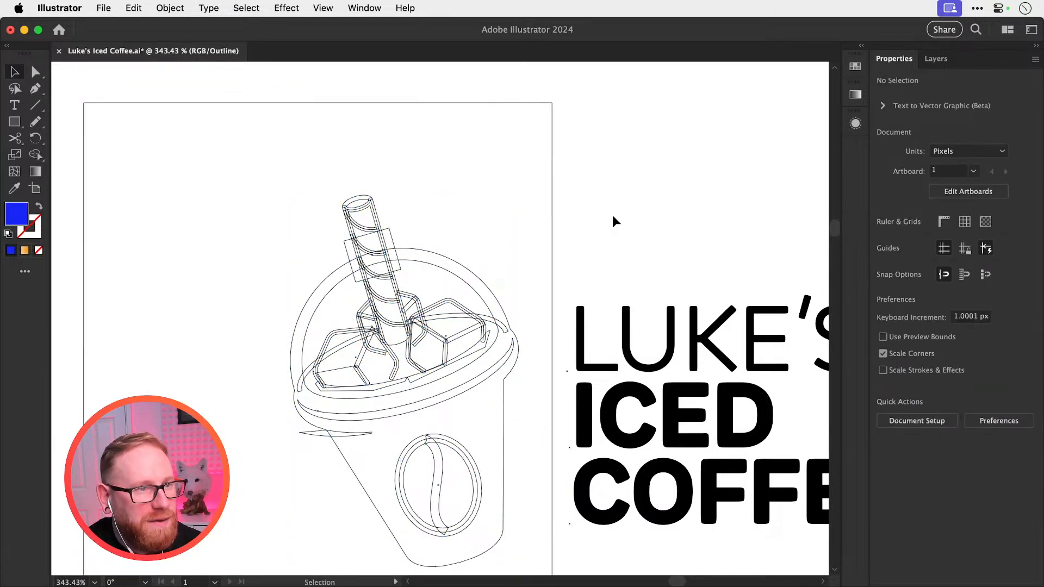
key("super+y")
key("z")
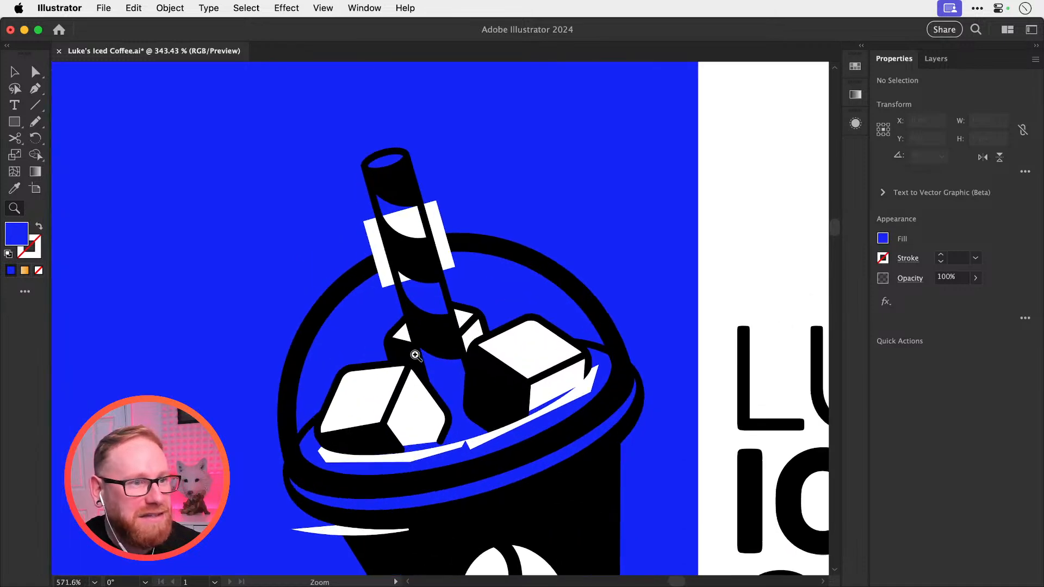
left_click_drag(314, 294, 320, 291)
key("v")
scroll(350, 281, "down", 4)
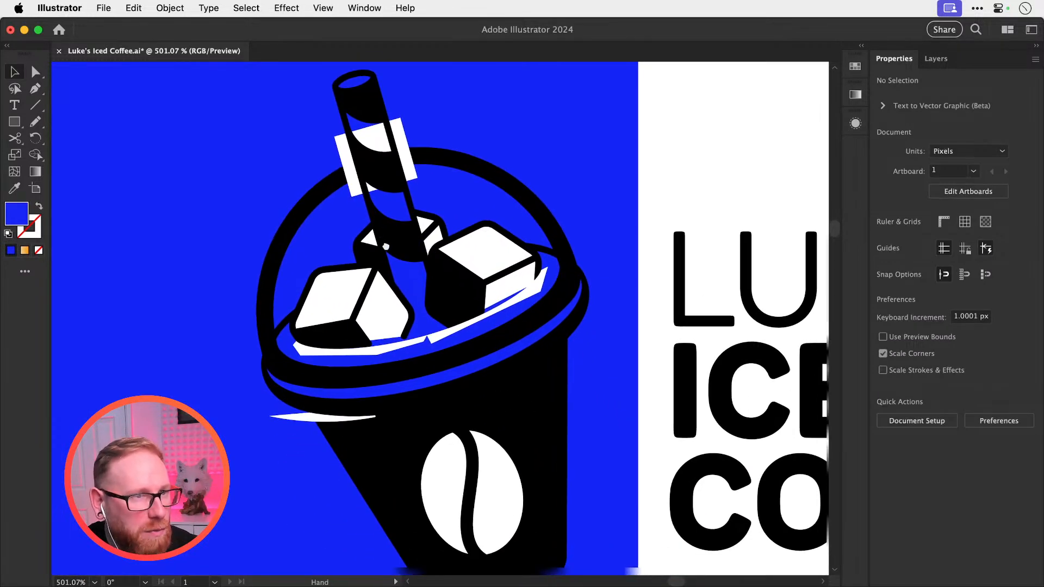
scroll(362, 245, "up", 2)
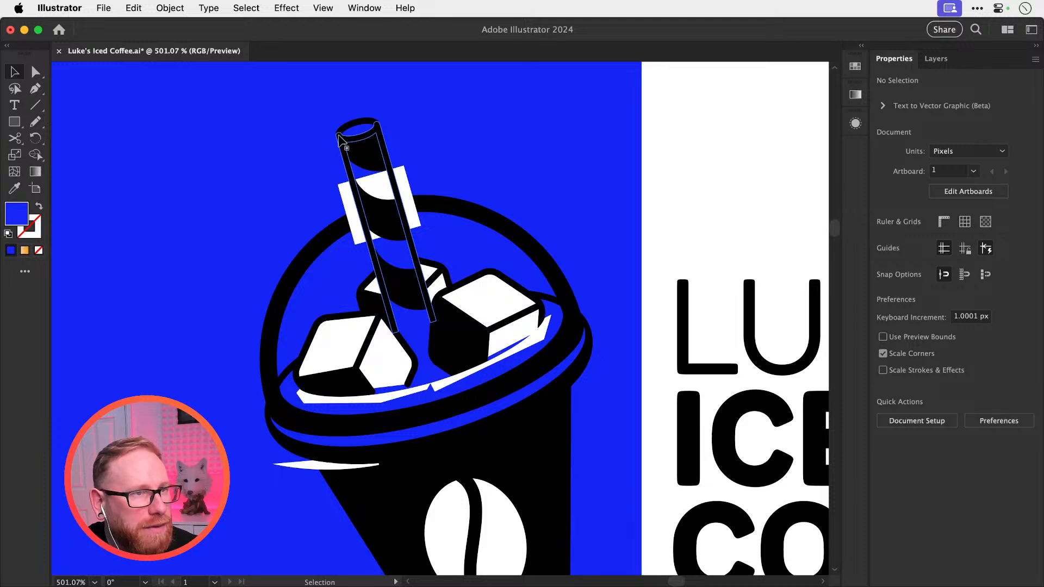
Select the cup body and coffee bean and remove the white sliver below the lid and both white bean halves with Shape Builder
left_click_drag(316, 116, 361, 144)
scroll(413, 244, "down", 5)
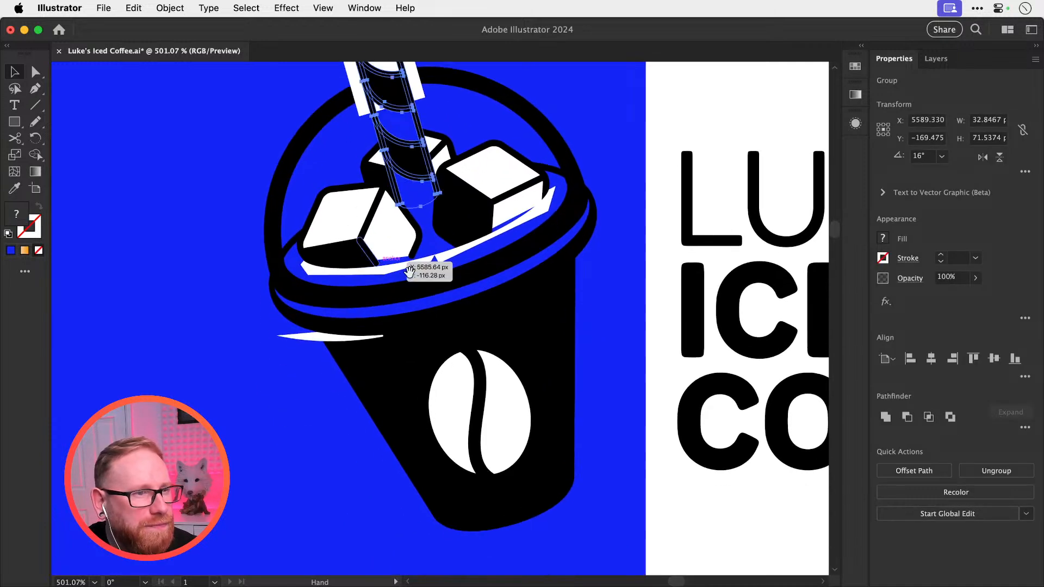
left_click_drag(235, 306, 544, 490)
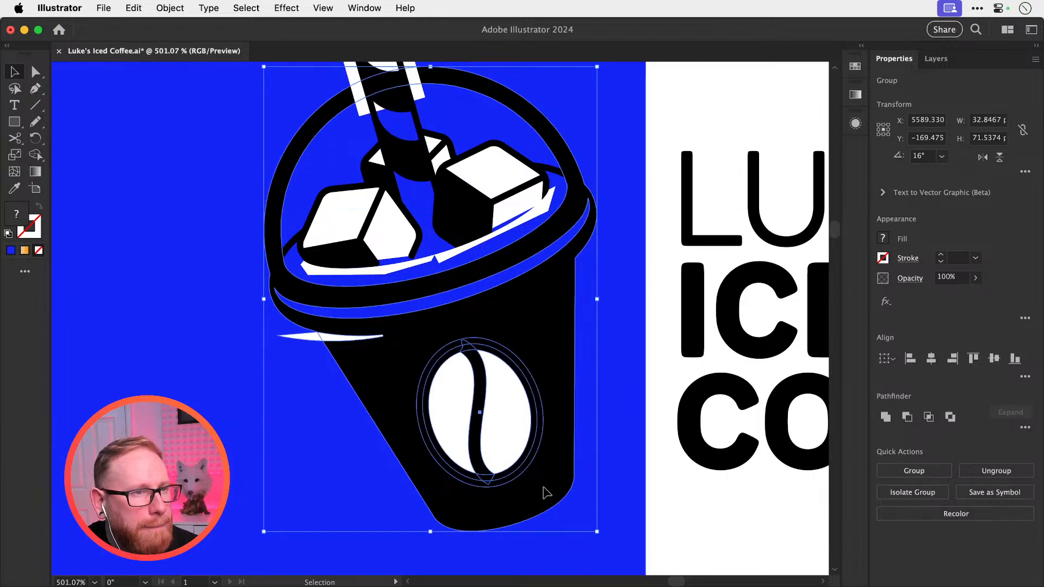
key("shift+m")
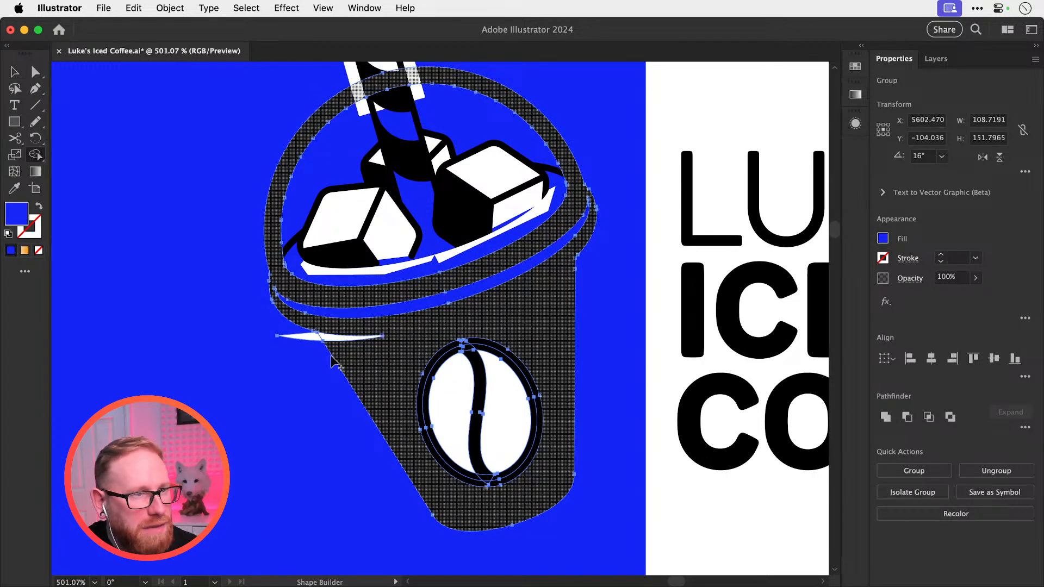
left_click_drag(314, 337, 326, 338)
left_click(435, 402, "alt")
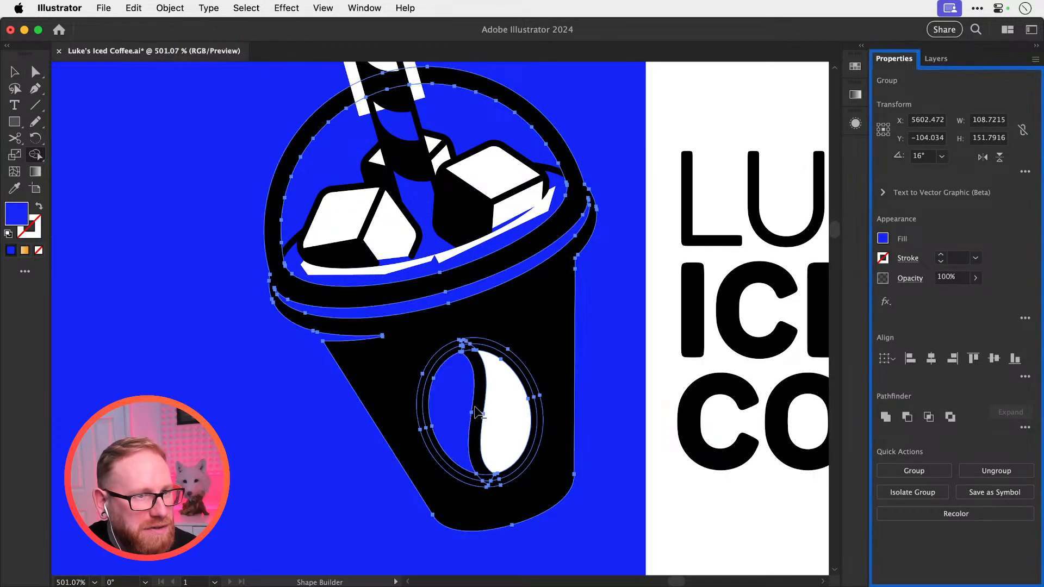
left_click(505, 416, "alt")
Select the entire cup artwork and remove the white block portions on both sides of the straw with Shape Builder
left_click_drag(578, 313, 586, 426)
key("z")
left_click_drag(422, 361, 515, 399)
key("v")
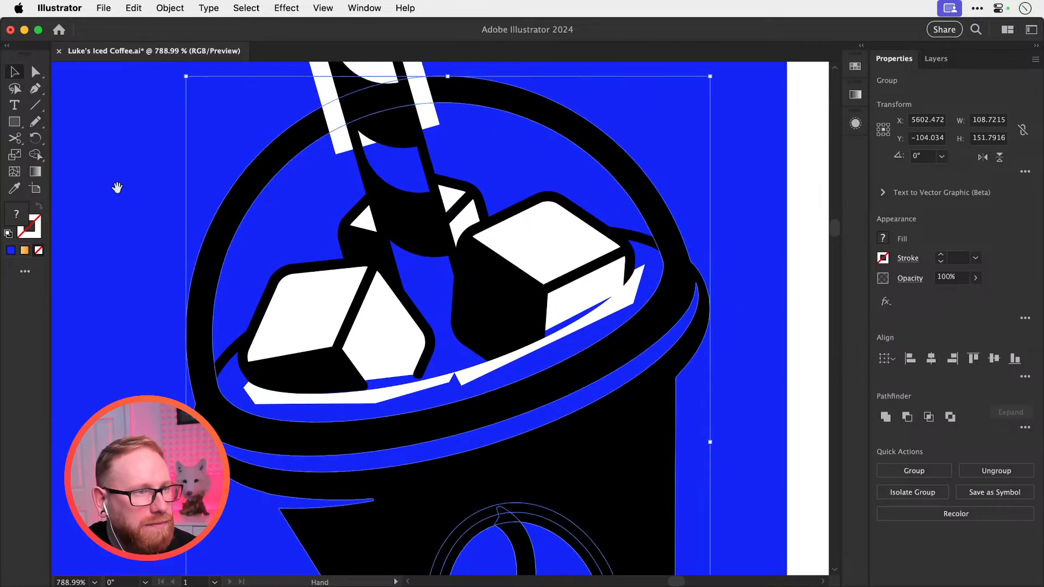
key("super+minus")
key("super+minus")
key("super+minus")
left_click_drag(296, 117, 528, 375)
key("z")
left_click_drag(441, 231, 590, 355)
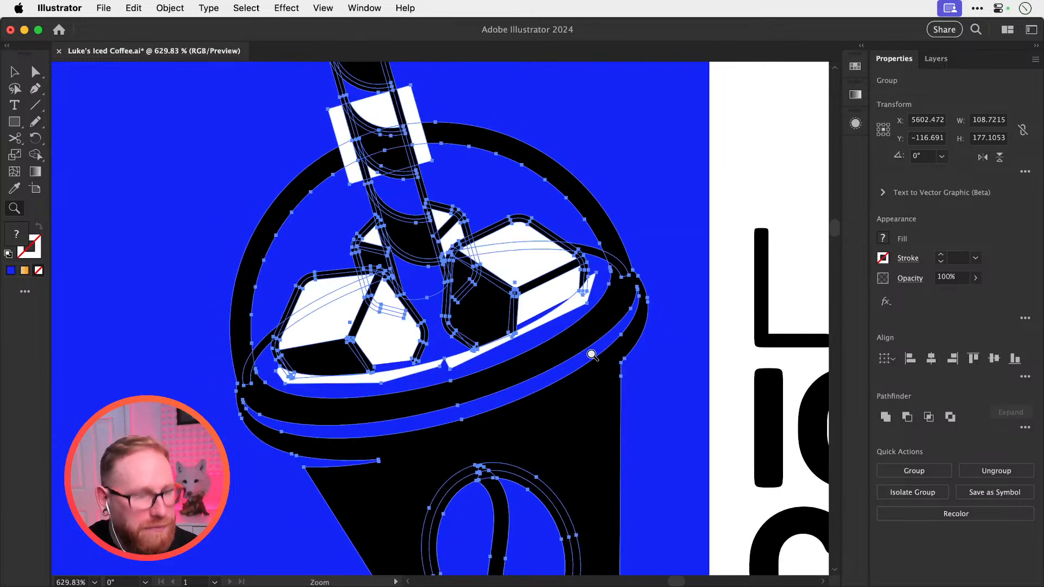
key("shift+m")
scroll(424, 302, "up", 2)
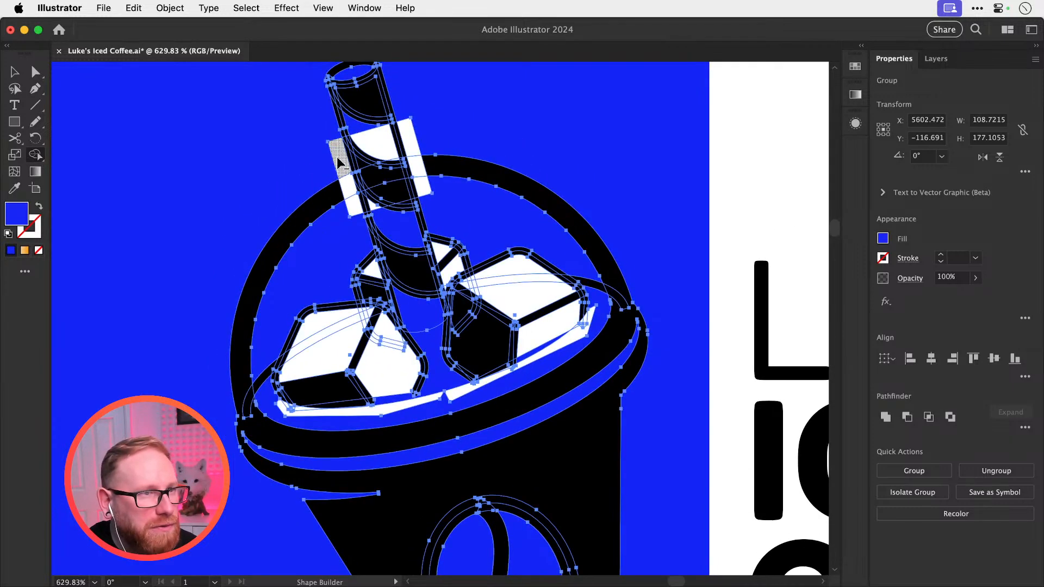
left_click(355, 224)
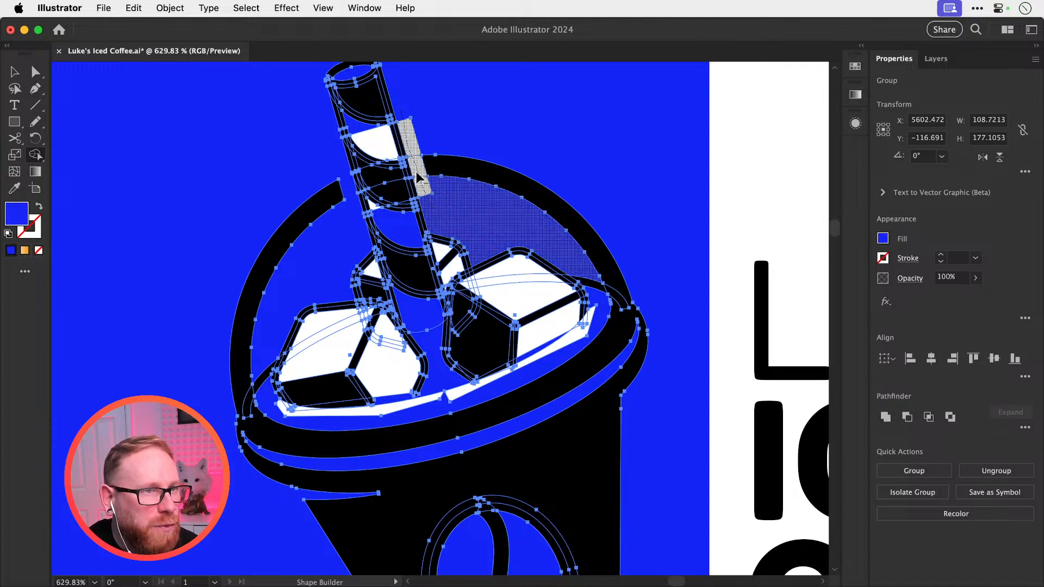
left_click(408, 144)
Remove the white strips beneath the two front ice cubes with Shape Builder
key("super+equal")
key("super+equal")
key("super+equal")
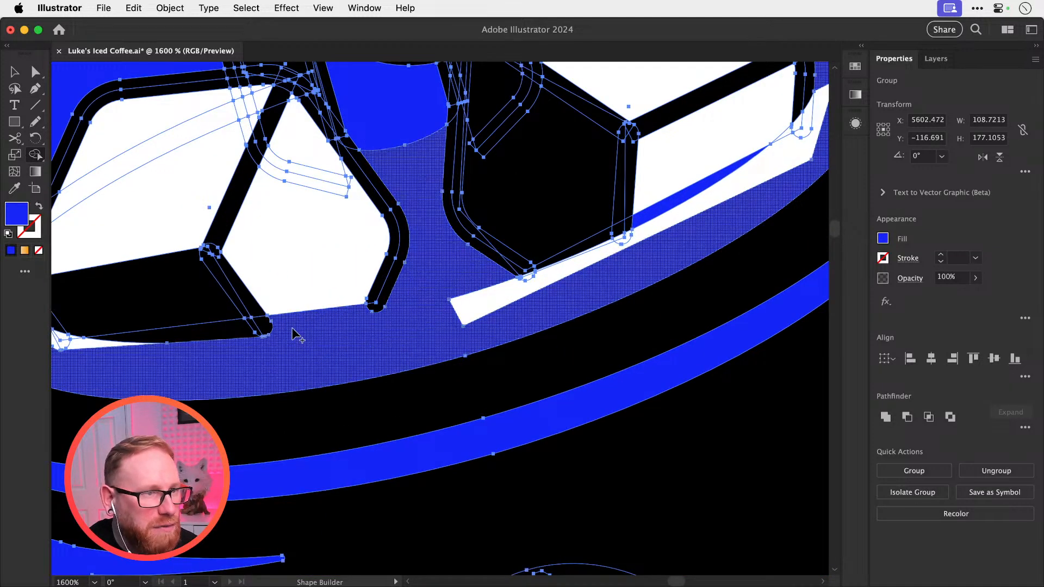
scroll(299, 342, "left", 5)
mouse_move(302, 351)
left_mouse_down()
mouse_move(264, 333)
mouse_move(308, 350)
left_mouse_up()
left_click_drag(484, 308, 287, 336)
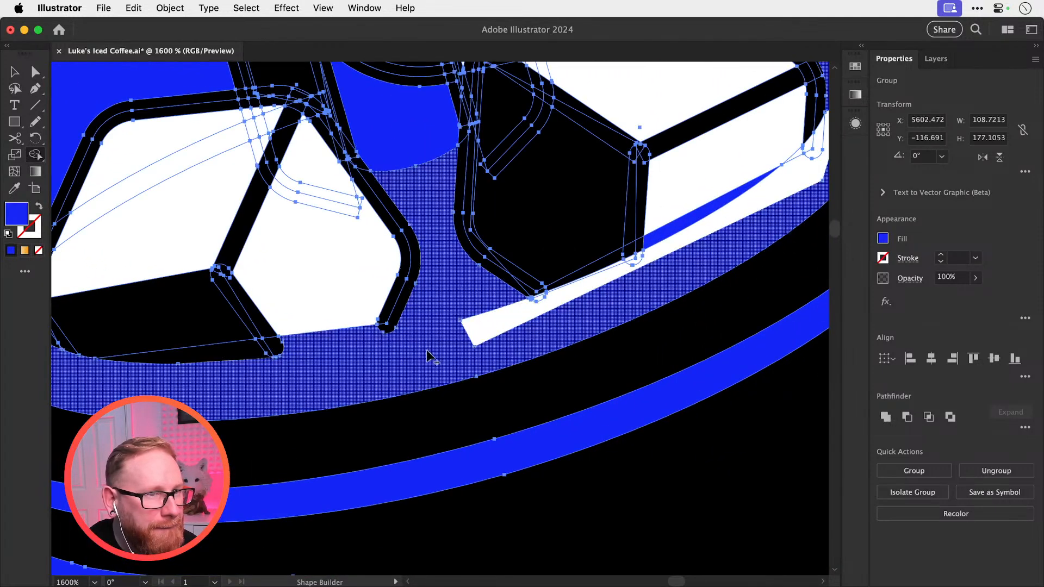
left_click_drag(427, 354, 494, 324)
mouse_move(540, 298)
left_mouse_down()
mouse_move(381, 357)
mouse_move(337, 390)
mouse_move(361, 361)
mouse_move(473, 325)
left_mouse_up()
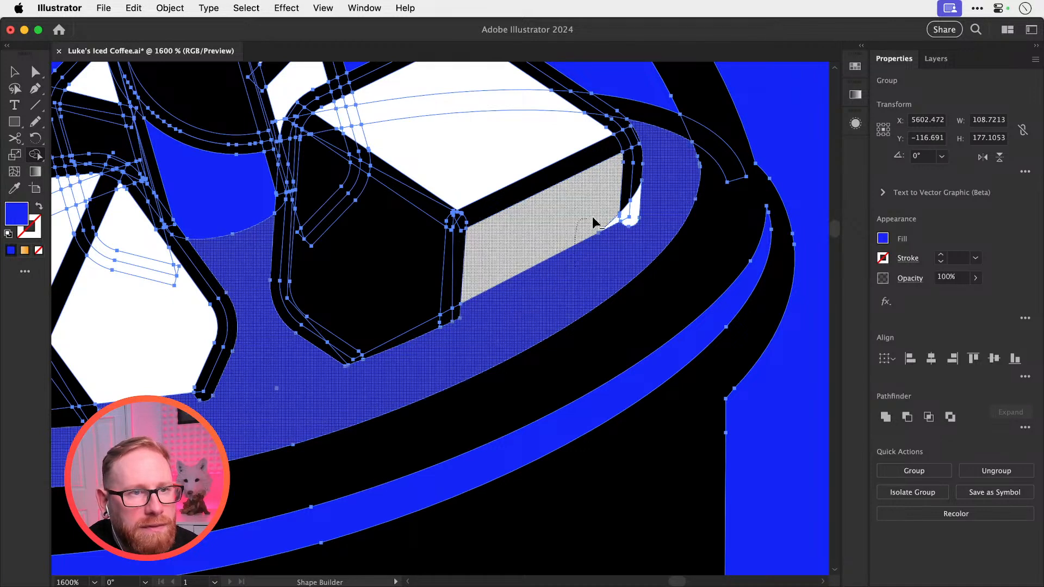
Remove the white faces of the two front ice cubes with Shape Builder
mouse_move(593, 219)
left_mouse_down()
mouse_move(640, 205)
mouse_move(627, 228)
left_mouse_up()
left_click_drag(479, 238, 595, 386)
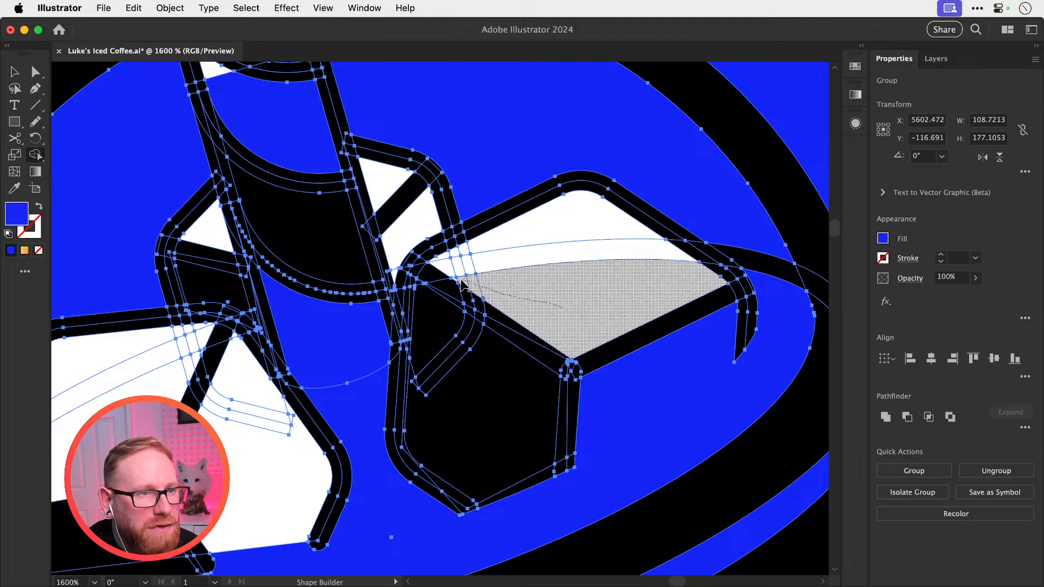
mouse_move(461, 283)
left_mouse_down()
mouse_move(442, 261)
mouse_move(485, 252)
mouse_move(549, 263)
left_mouse_up()
scroll(589, 271, "left", 10)
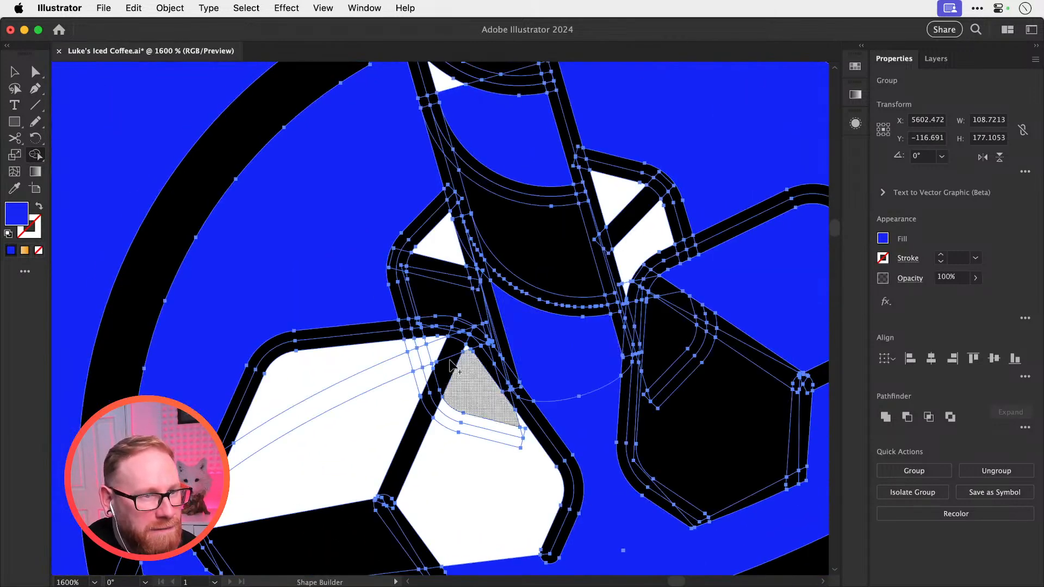
mouse_move(403, 376)
left_mouse_down()
mouse_move(372, 372)
mouse_move(330, 400)
mouse_move(330, 433)
mouse_move(425, 377)
mouse_move(434, 340)
mouse_move(407, 347)
mouse_move(412, 367)
mouse_move(466, 350)
mouse_move(468, 510)
left_mouse_up()
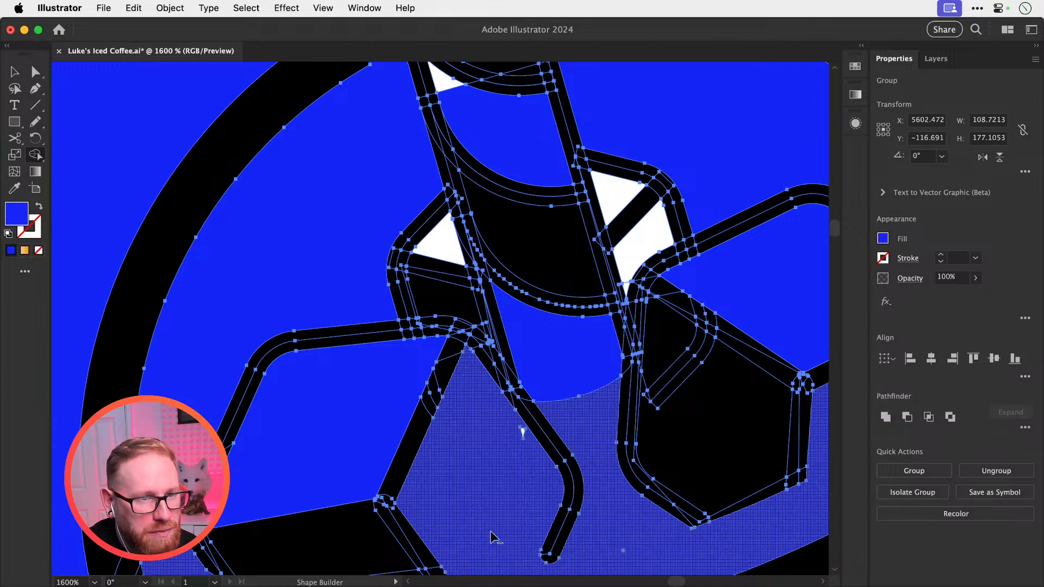
Remove the white faces of the rear ice cube behind the straw with Shape Builder
scroll(524, 437, "up", 5)
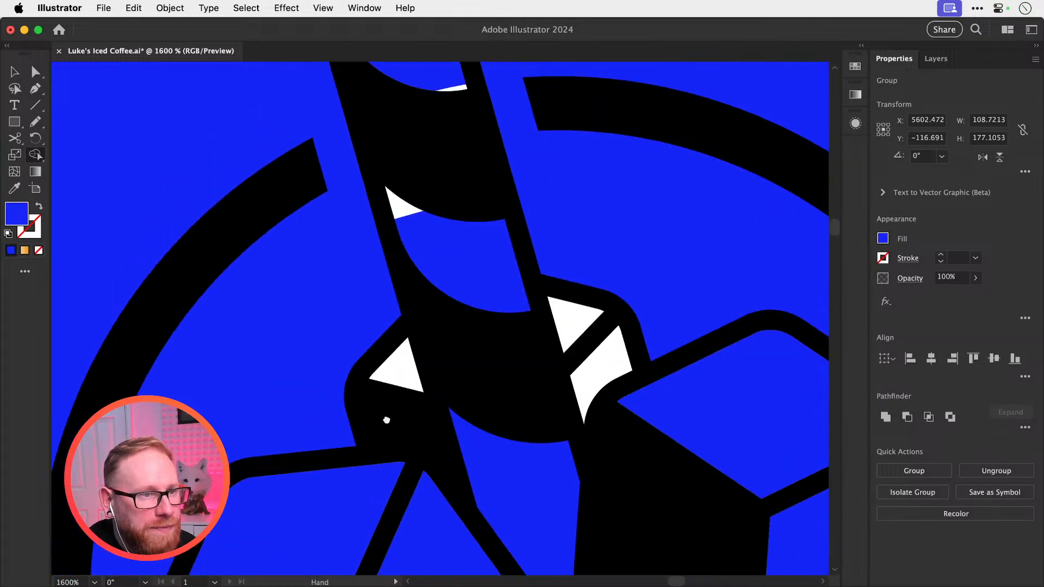
left_click(545, 364, "alt")
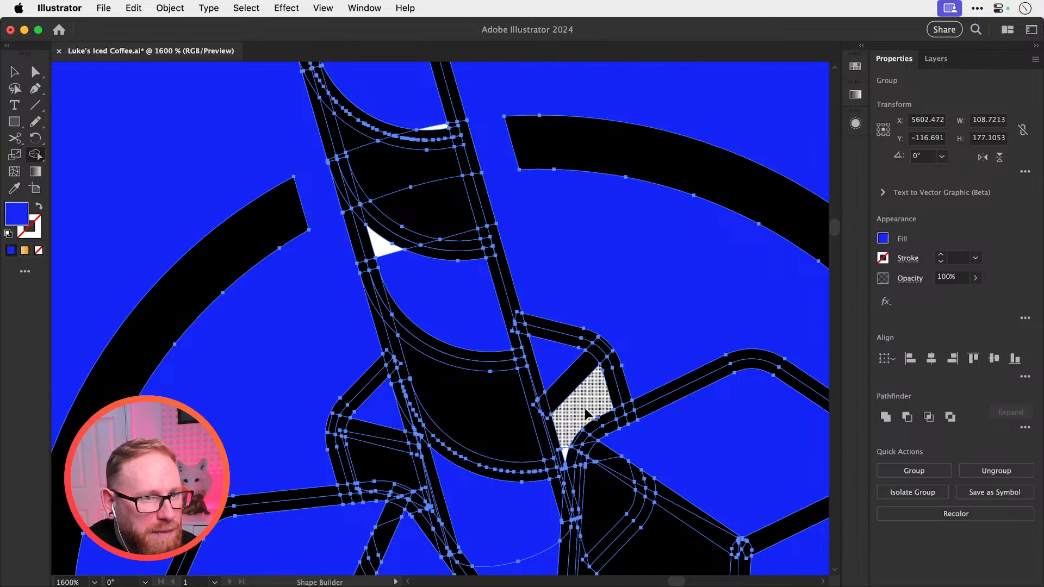
left_click(582, 409, "alt")
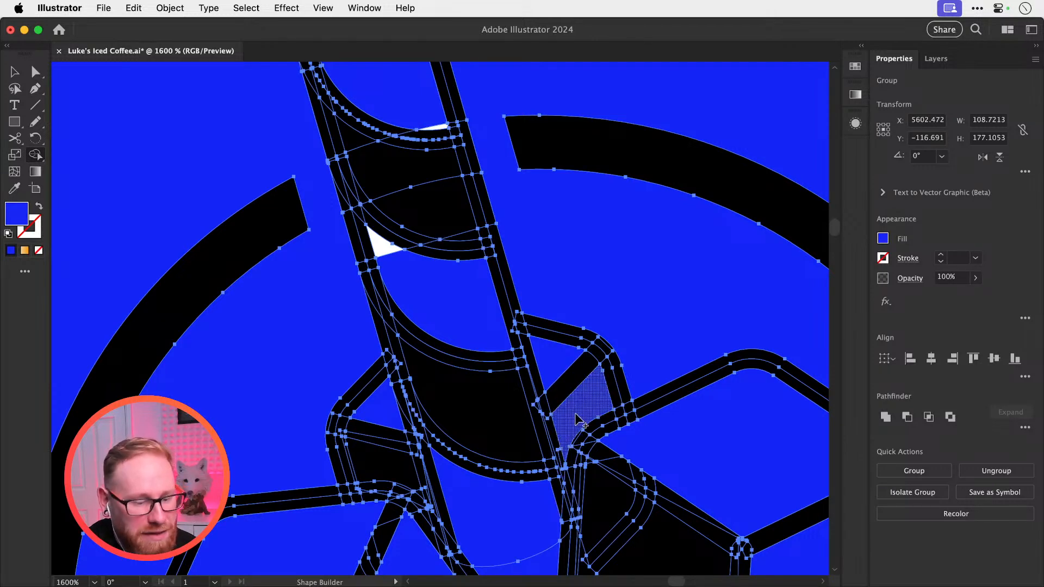
Remove the remaining white slivers from the striped straw with Shape Builder and deselect the cup artwork
key("super+h")
mouse_move(582, 426)
left_mouse_down()
mouse_move(569, 347)
mouse_move(590, 533)
left_mouse_up()
mouse_move(501, 380)
left_mouse_down()
mouse_move(585, 475)
mouse_move(580, 486)
left_mouse_up()
left_click(466, 443, "alt")
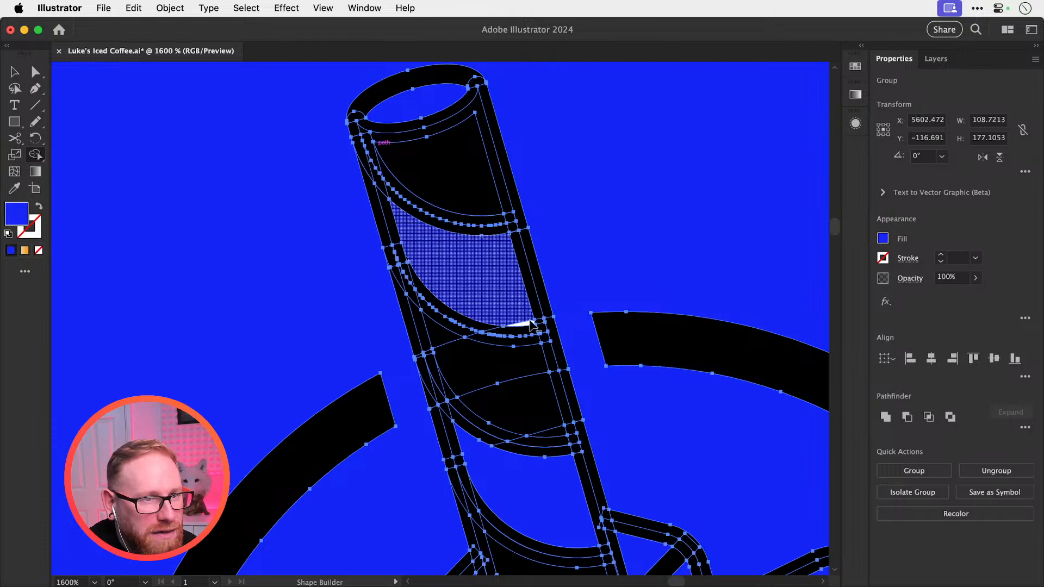
left_click(529, 323, "alt")
key("super+shift+a")
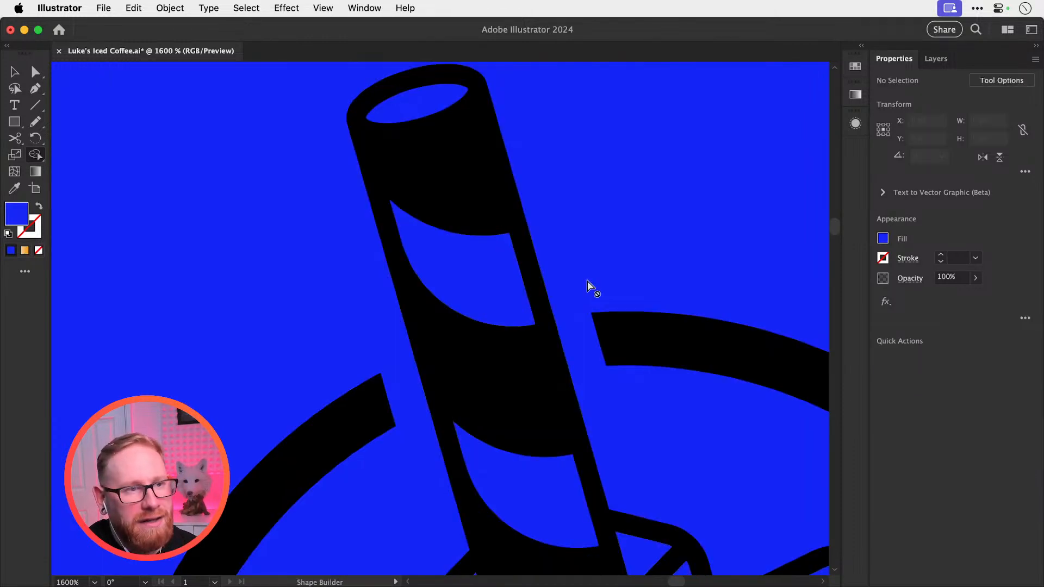
key("v")
key("super+minus")
key("super+minus")
key("super+minus")
key("super+minus")
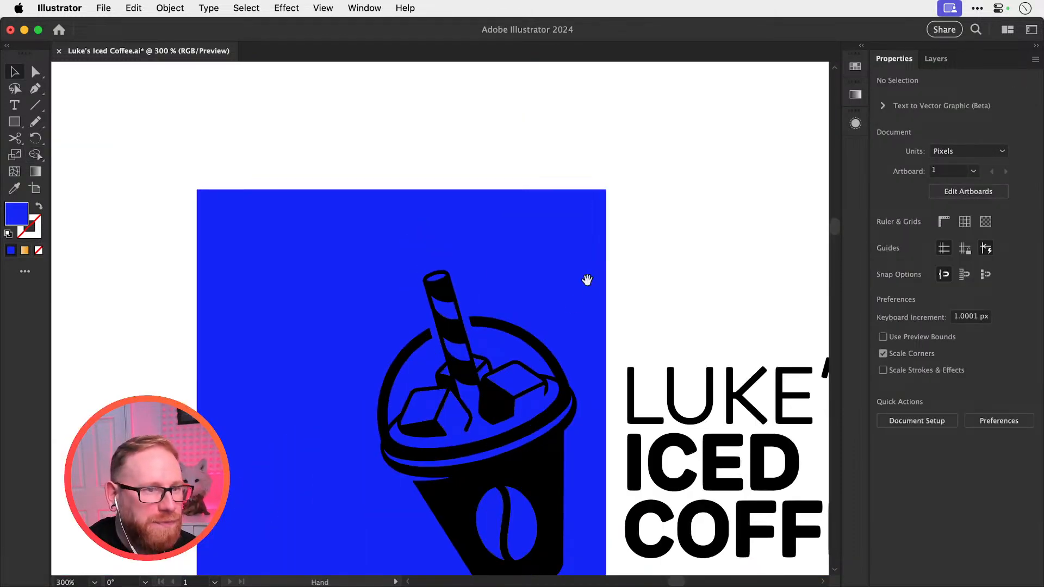
left_click_drag(556, 331, 520, 223)
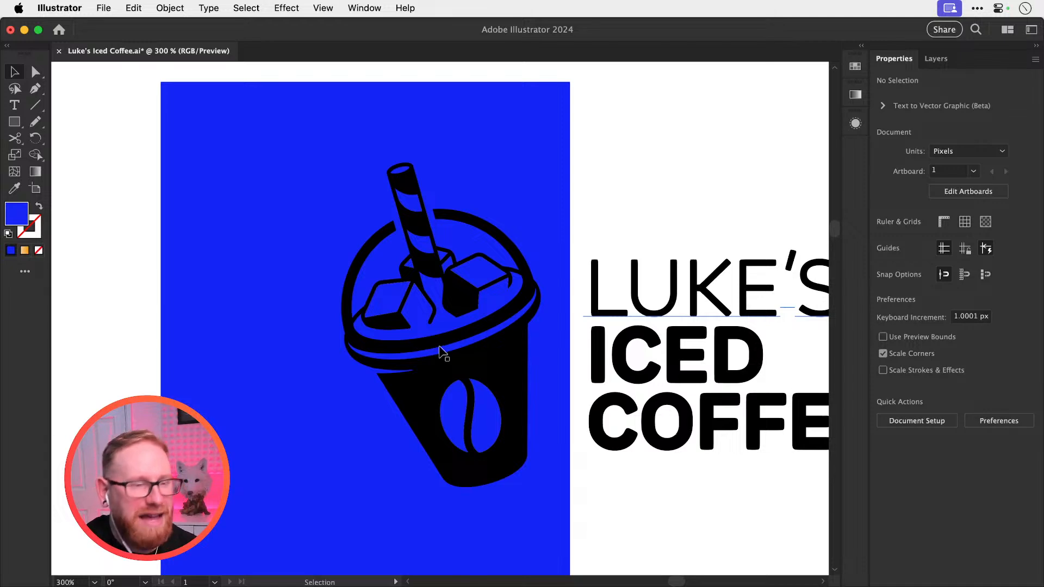
Select all the cup paths in Outline view and unite them with Pathfinder
key("a")
key("super+y")
key("z")
left_click_drag(417, 337, 489, 405)
key("v")
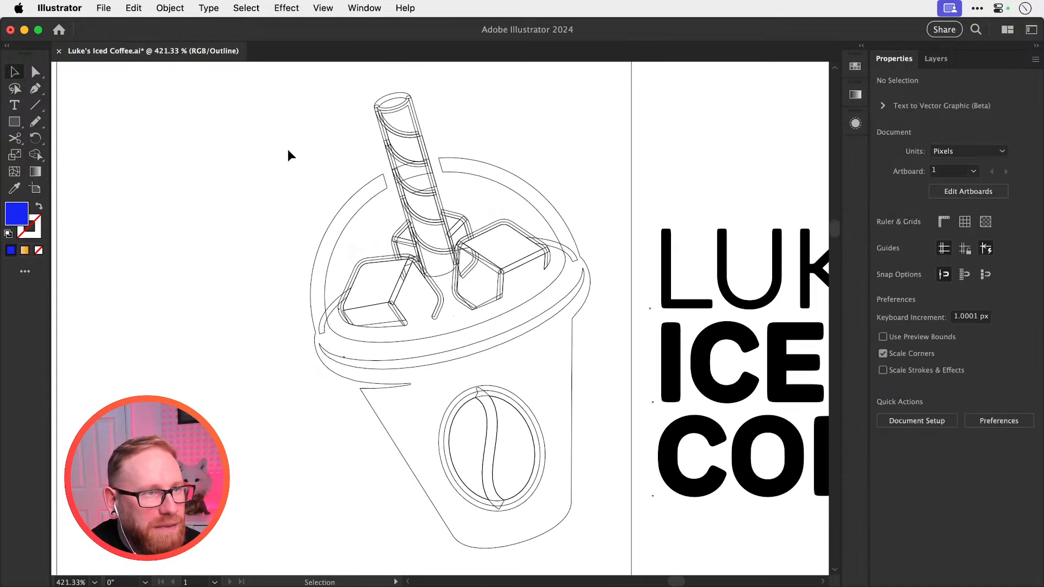
left_click_drag(262, 101, 609, 568)
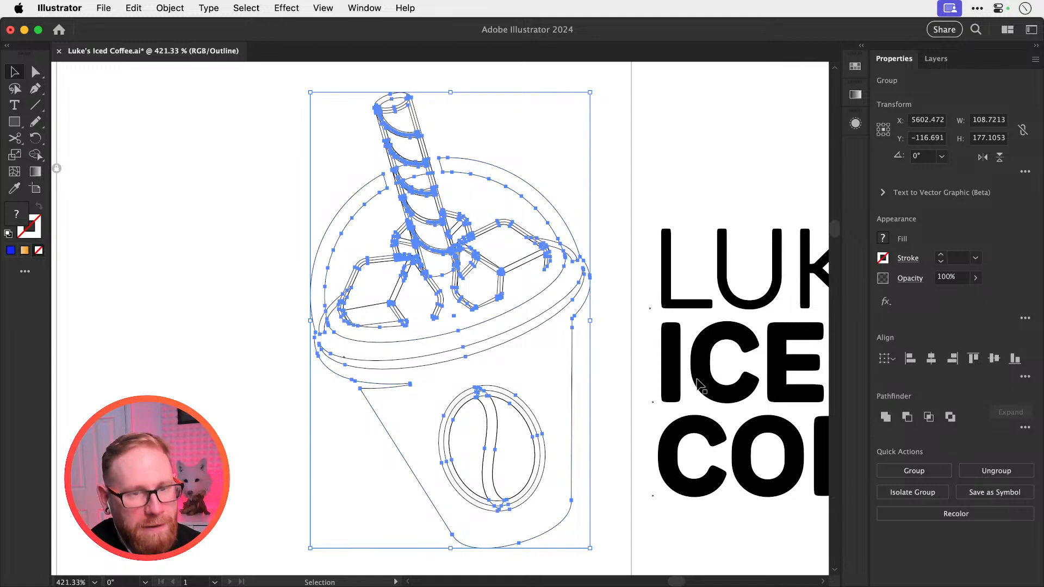
left_click(880, 419)
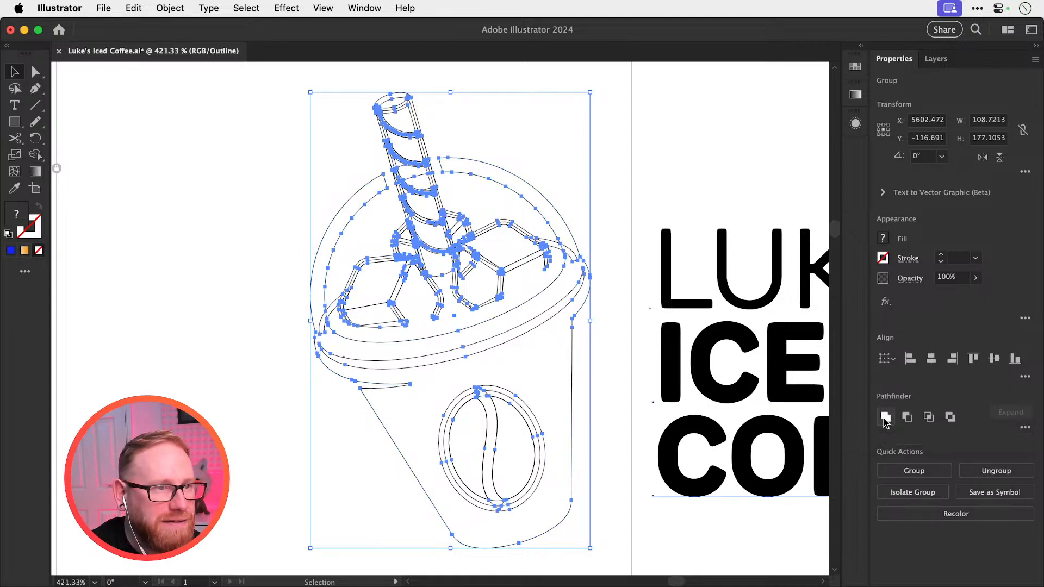
left_click(225, 263)
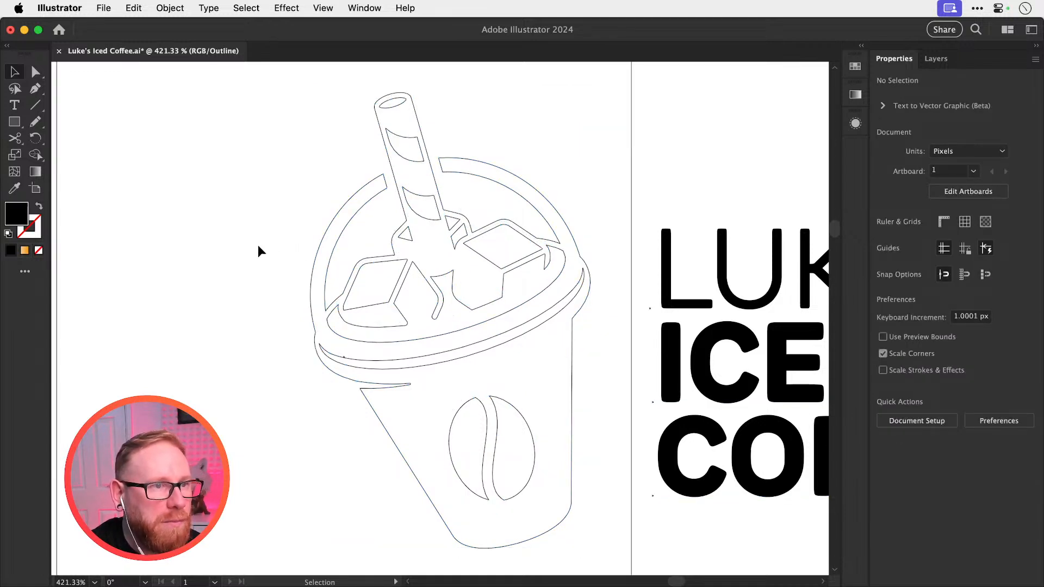
Undo and redo the Unite to compare the cup's outlines before and after, and return to Preview mode
key("super+z")
left_click(192, 239)
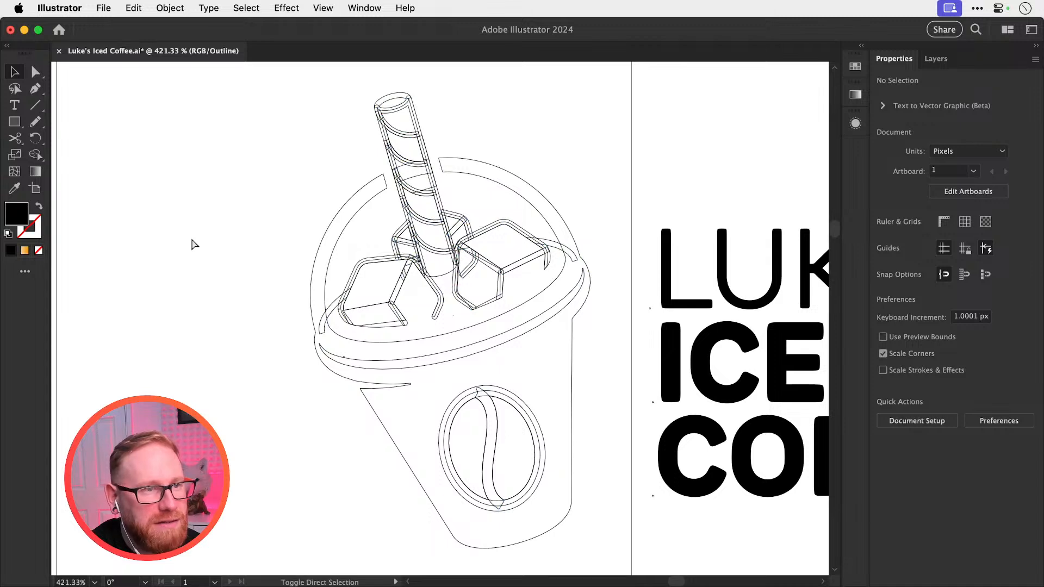
key("super+shift+z")
left_click(192, 239)
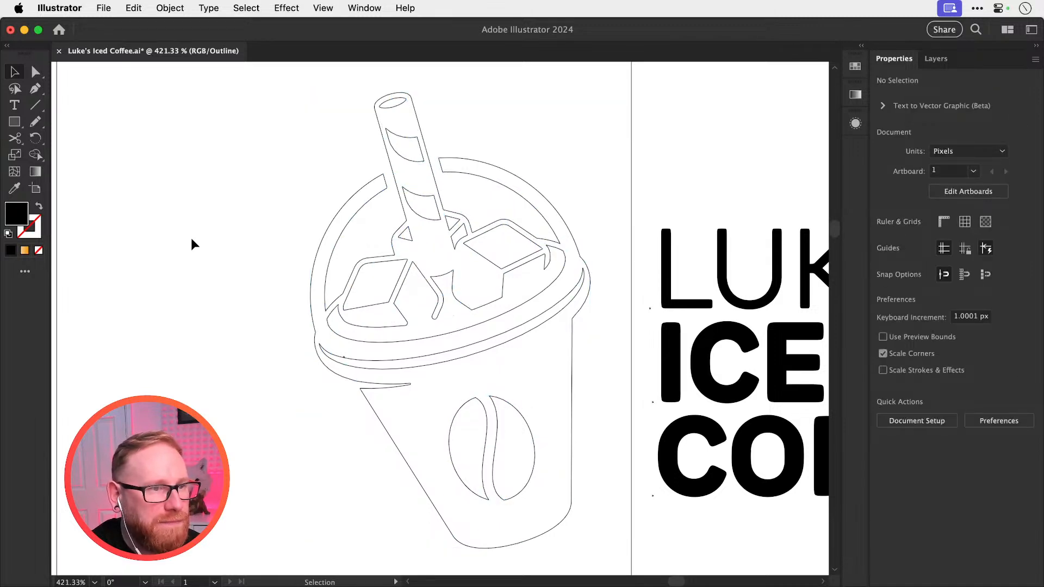
key("super+y")
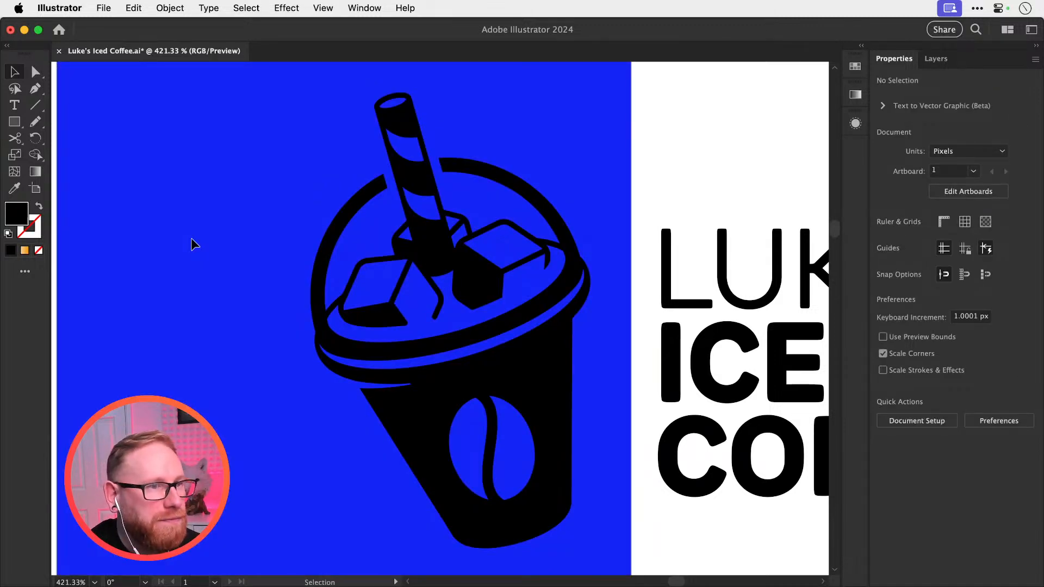
Try deleting the united cup in Outline view to inspect the stray point near the lid, and undo the deletion
left_click_drag(314, 322, 248, 261)
key("super+z")
key("super+y")
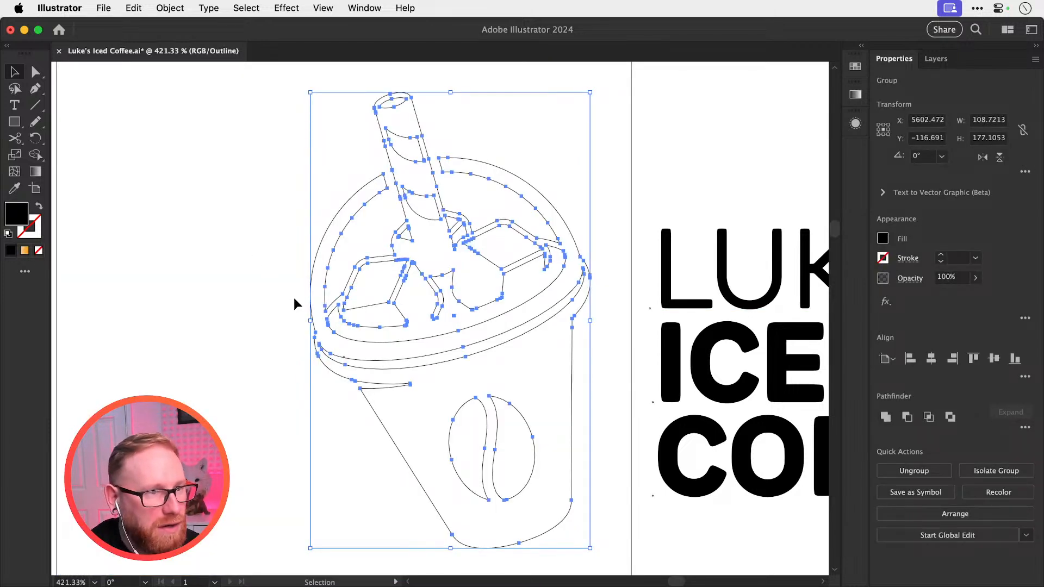
key("Delete")
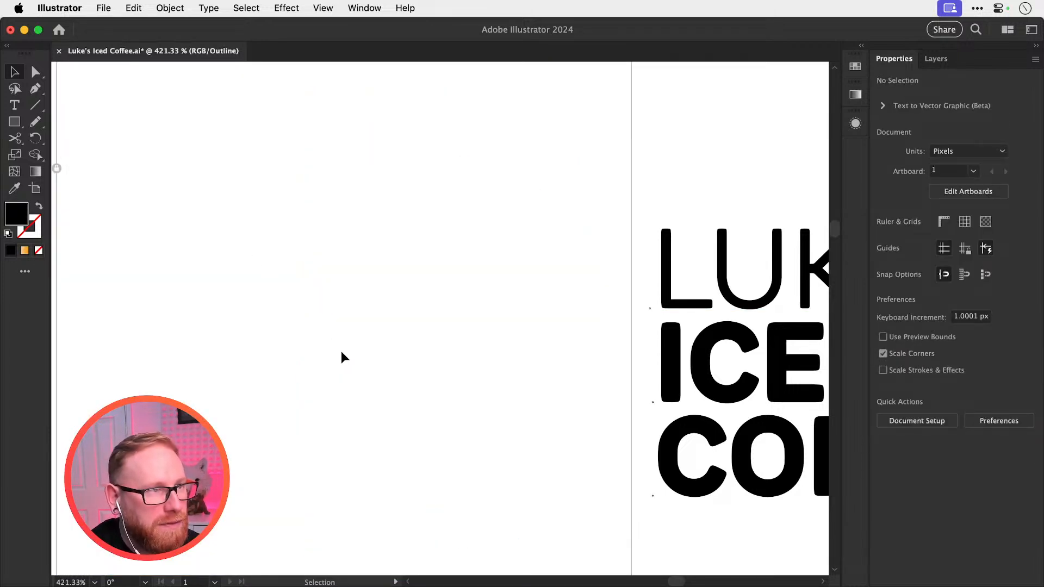
key("a")
left_click_drag(322, 338, 347, 365)
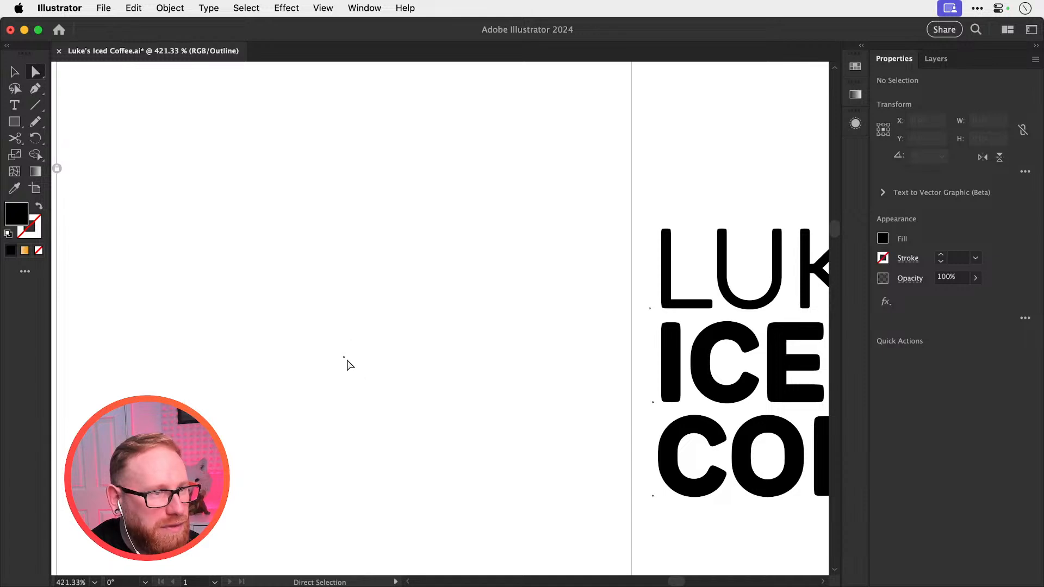
key("super+z")
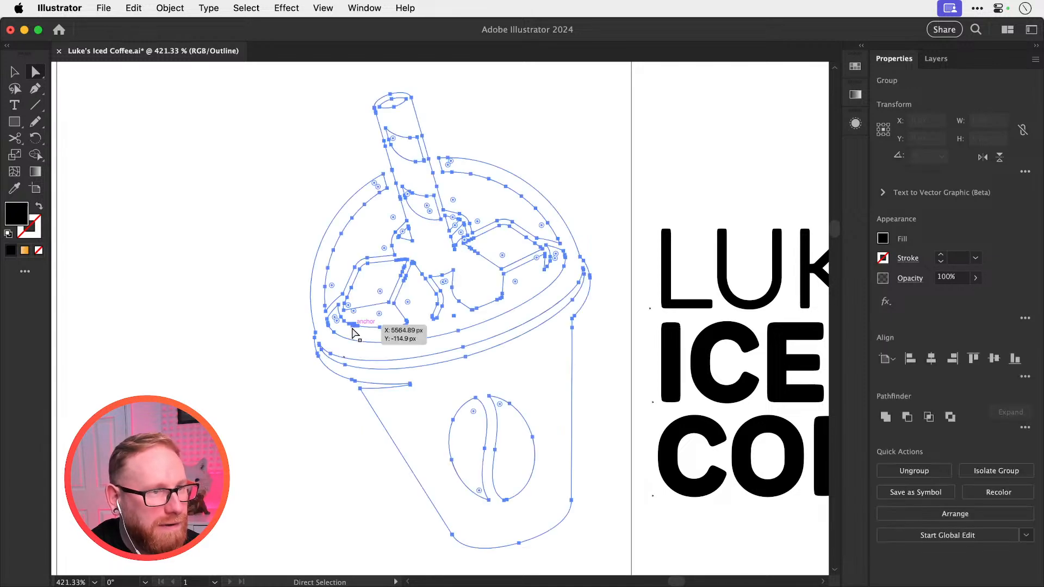
Return to Preview mode and delete the blue background rectangle behind the cup
key("super+minus")
key("super+minus")
key("super+minus")
key("v")
key("super+y")
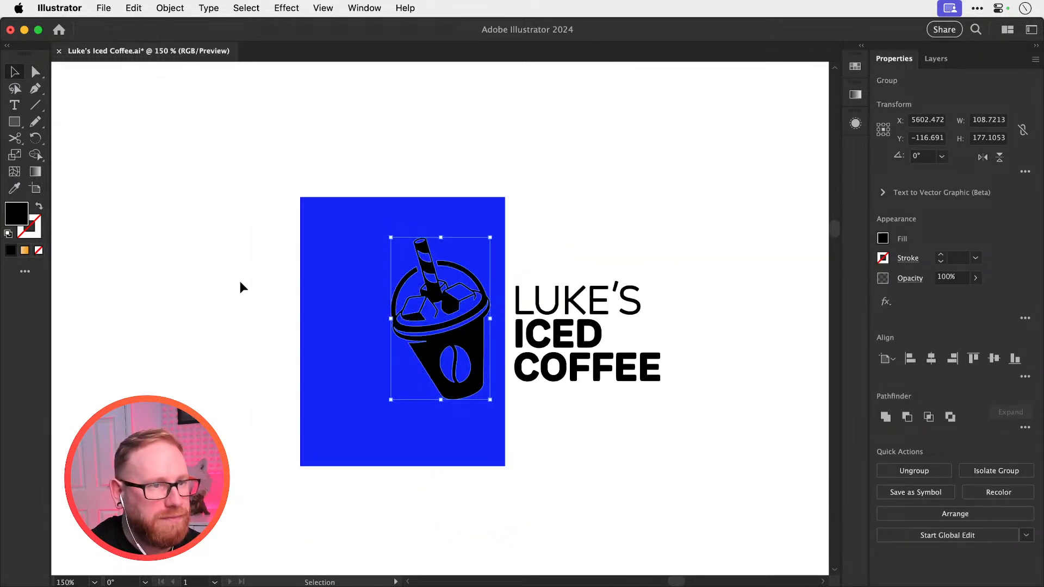
left_click(282, 254)
key("z")
key("v")
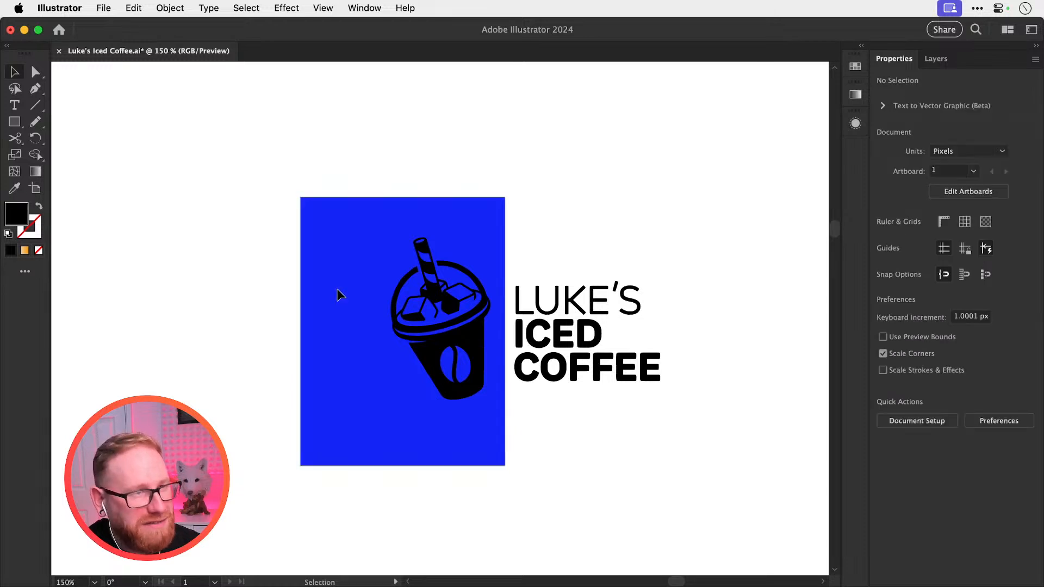
left_click(301, 265)
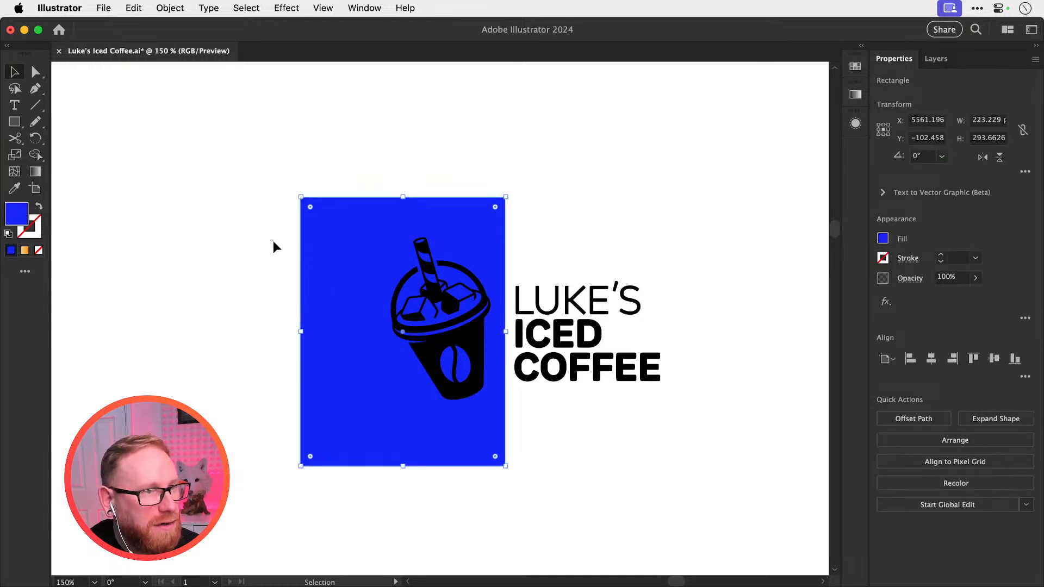
key("Delete")
key("space")
left_click_drag(371, 328, 305, 329)
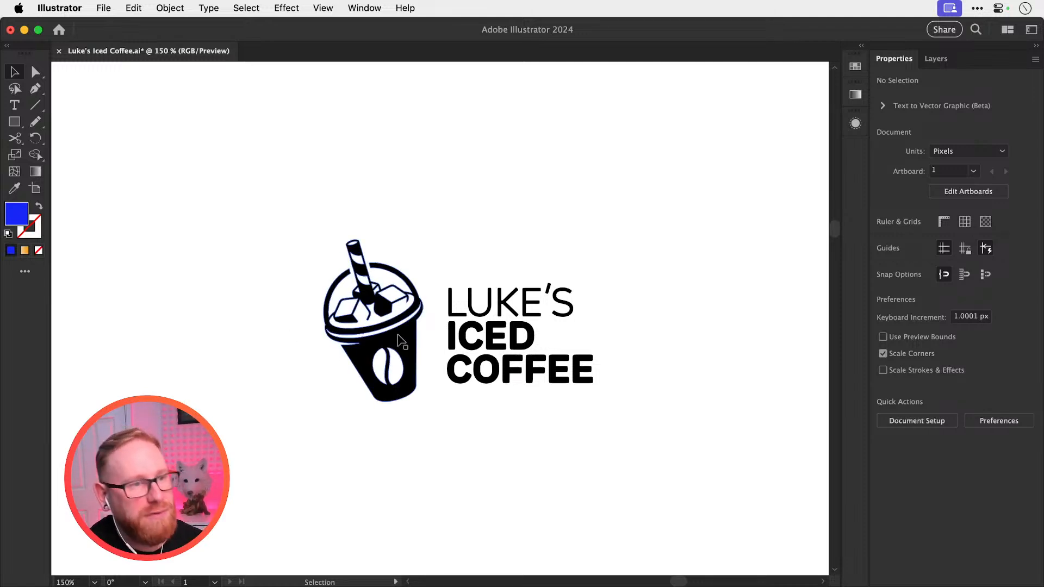
Try a vivid blue 001bdd fill on the united cup artwork
left_click(375, 356)
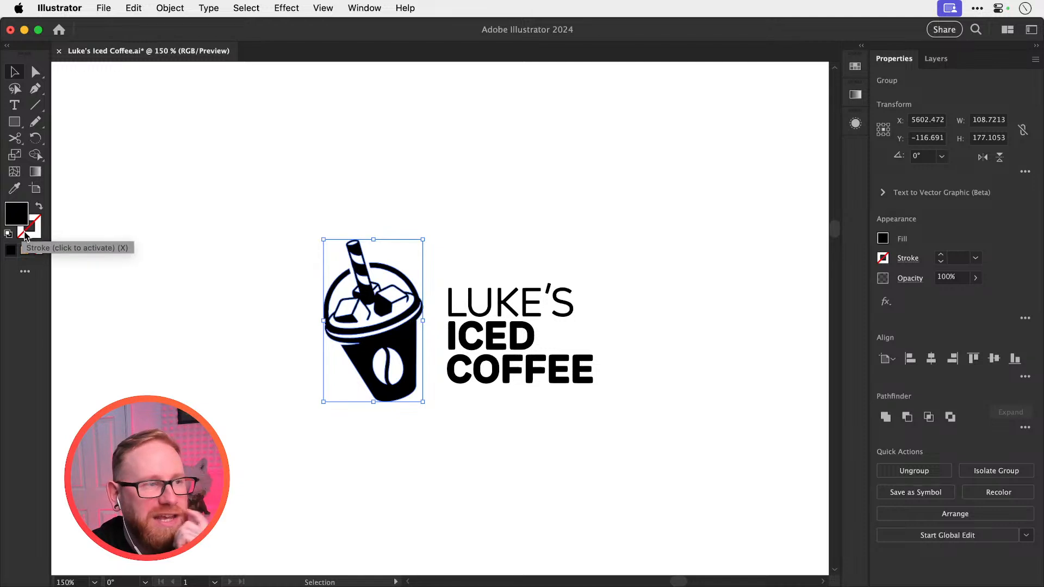
left_click(176, 6)
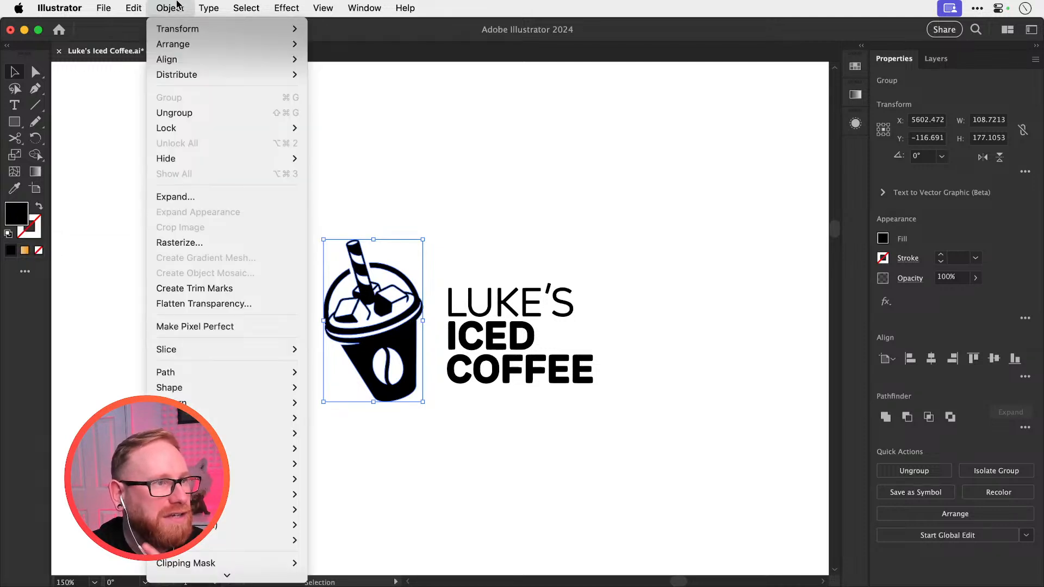
left_click(178, 7)
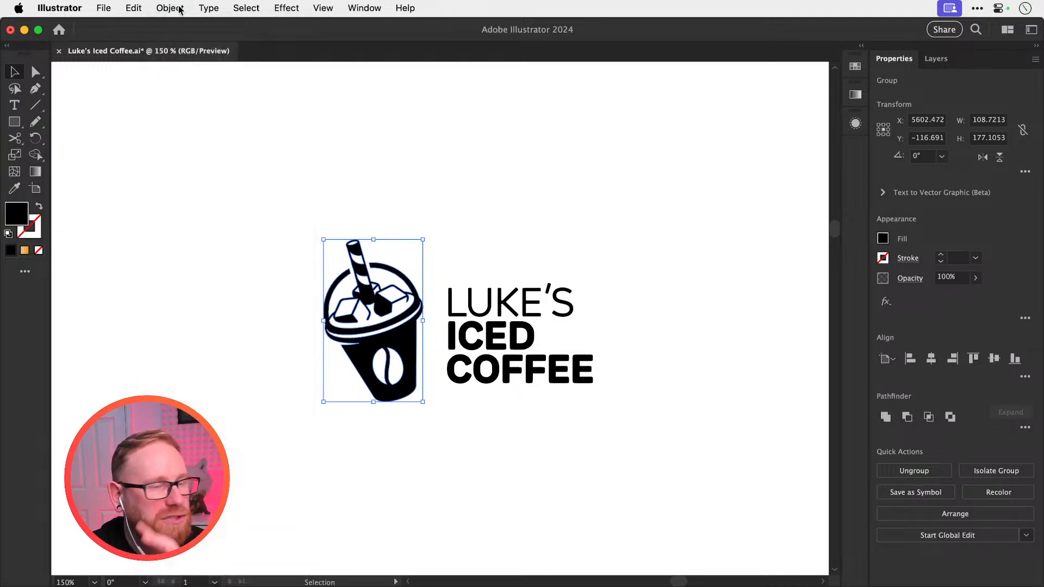
double_click(19, 217)
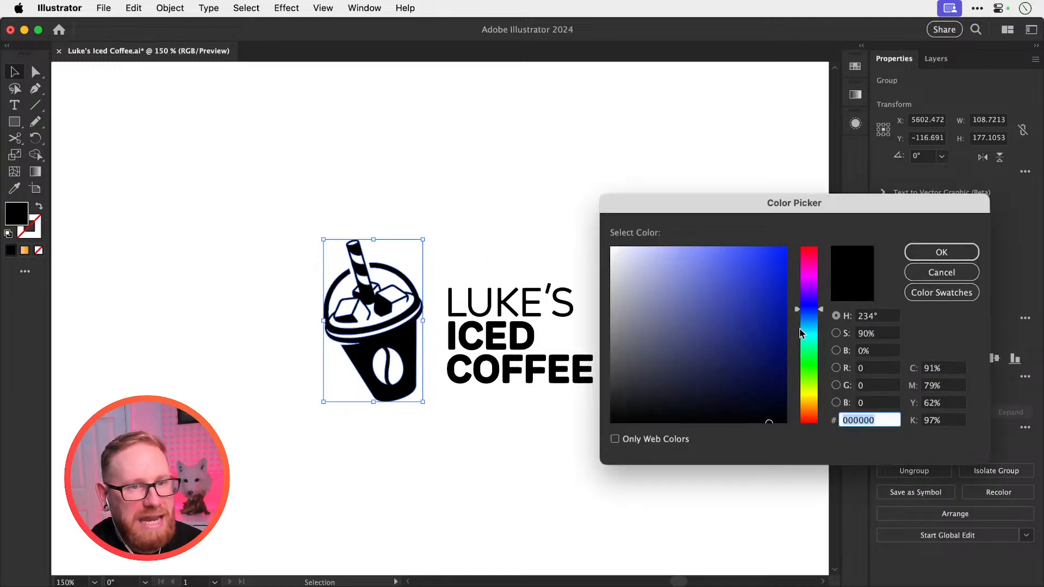
type("616fd1")
mouse_move(705, 268)
left_mouse_down()
mouse_move(750, 237)
mouse_move(710, 310)
mouse_move(757, 233)
mouse_move(790, 263)
left_mouse_up()
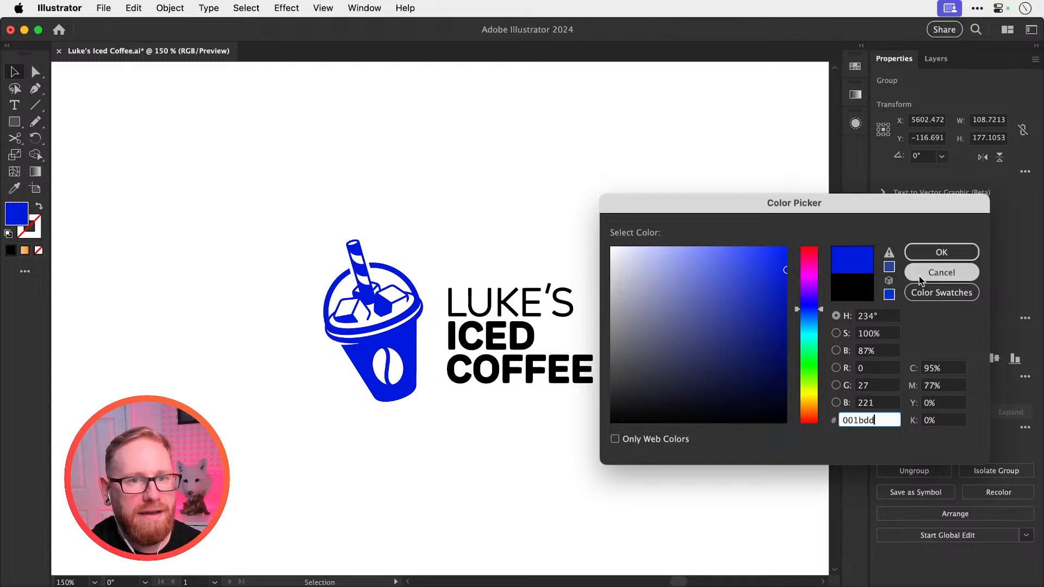
left_click(940, 273)
left_click(528, 211)
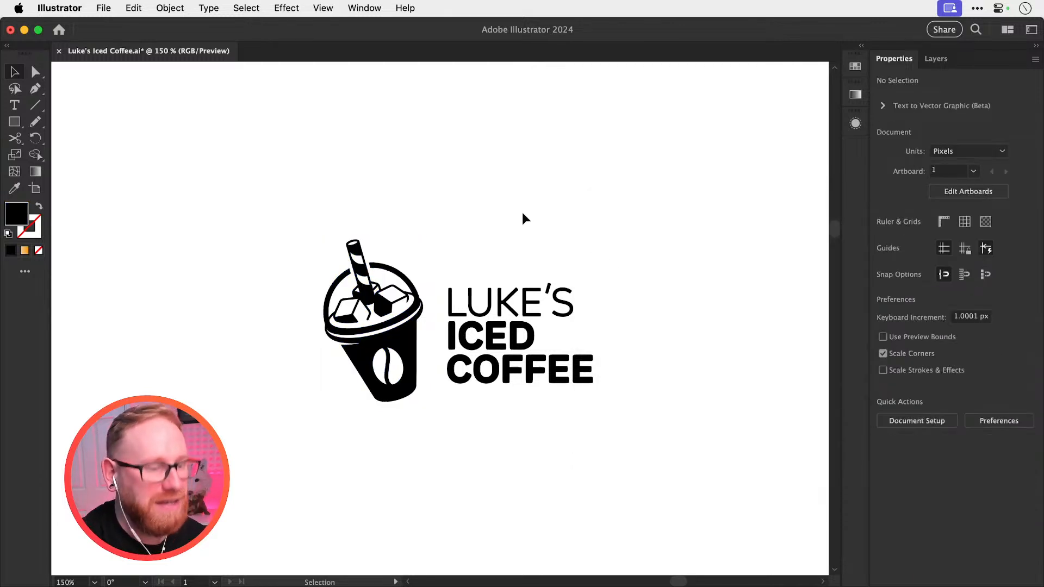
Save the document and look over the neighbouring logo variations
key("super+s")
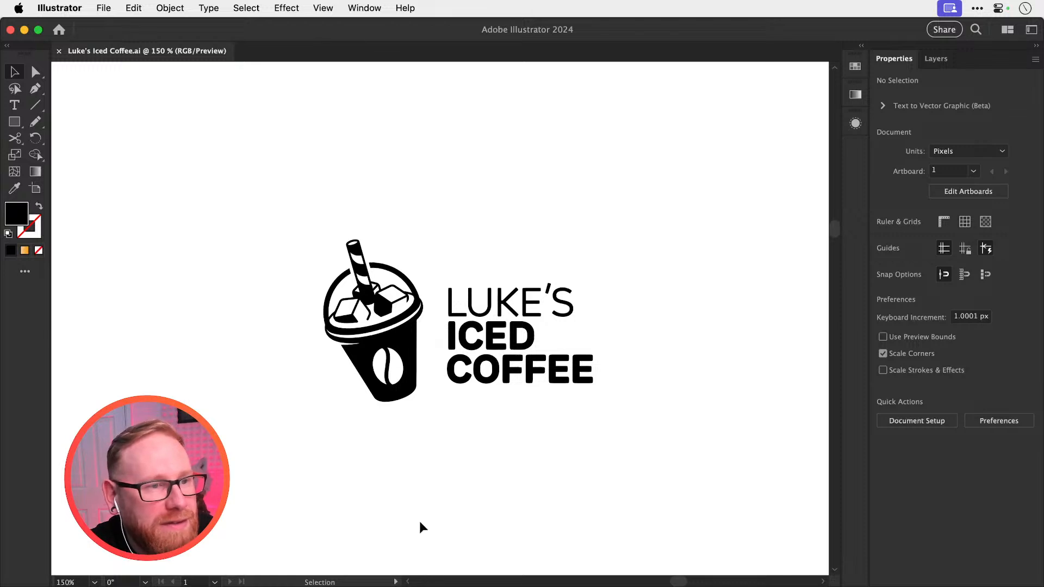
scroll(455, 380, "right", 15)
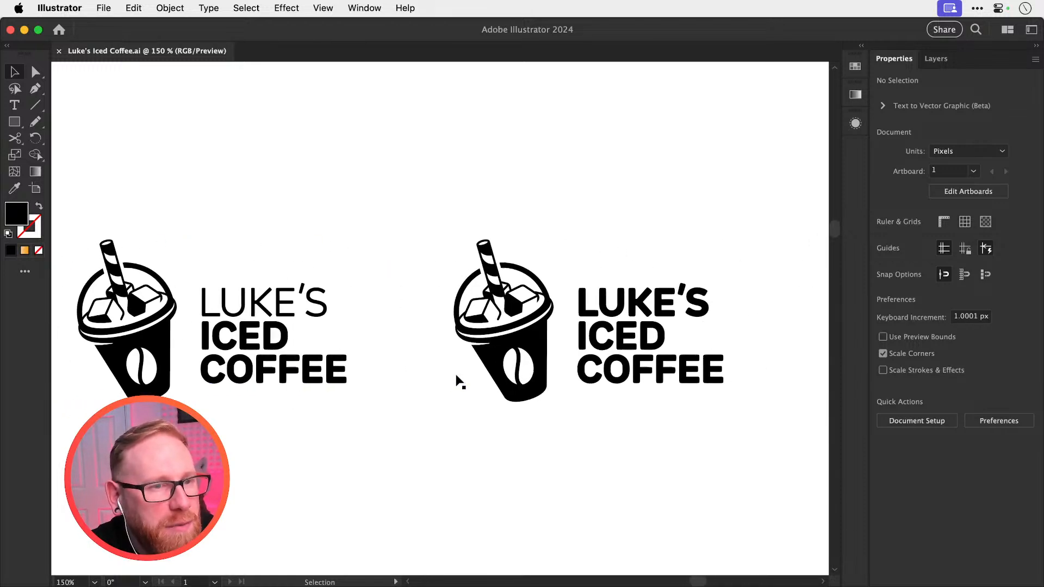
scroll(616, 310, "left", 5)
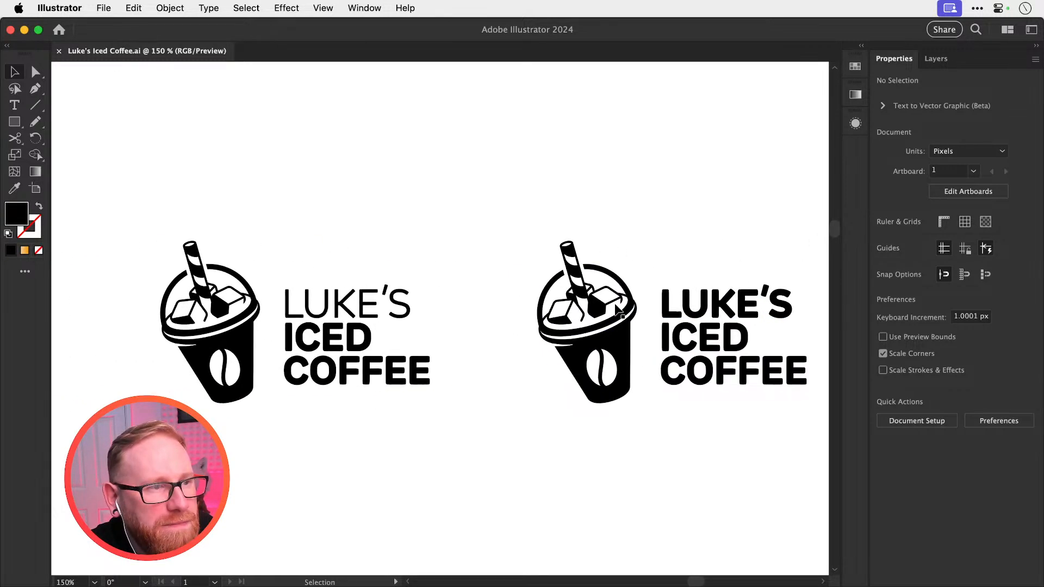
scroll(616, 310, "left", 20)
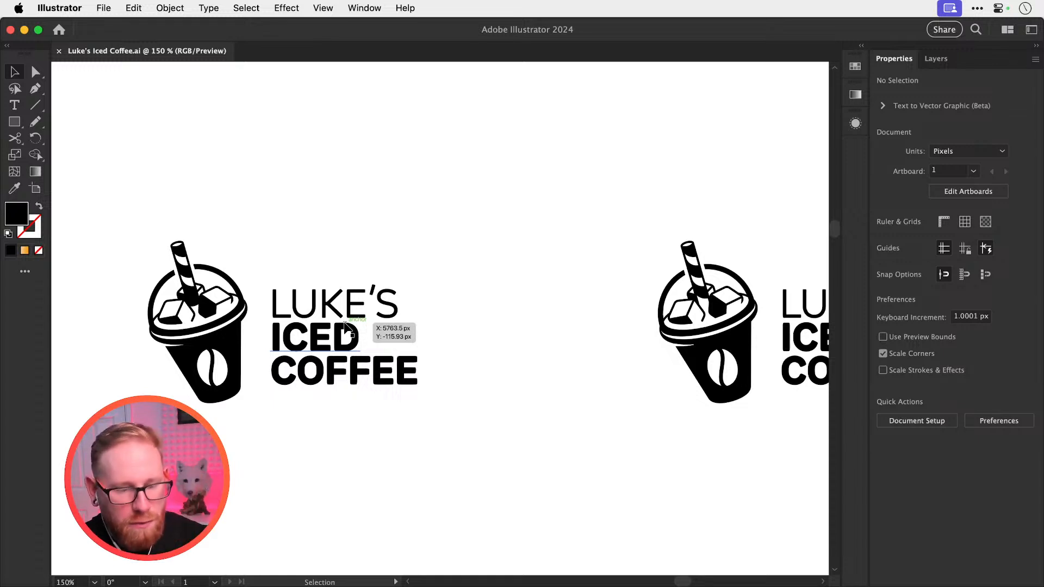
Draw a rectangle about 93 by 97 px in an empty area of the canvas and fill it with red
left_click_drag(350, 254, 373, 457)
left_click_drag(323, 321, 400, 318)
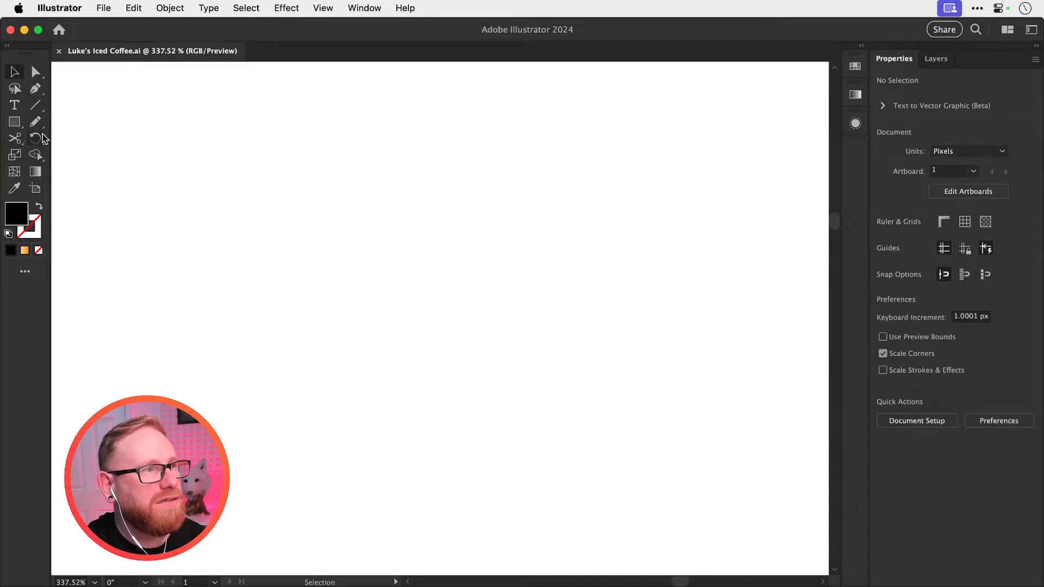
key("m")
left_click_drag(201, 137, 392, 337)
left_click(854, 66)
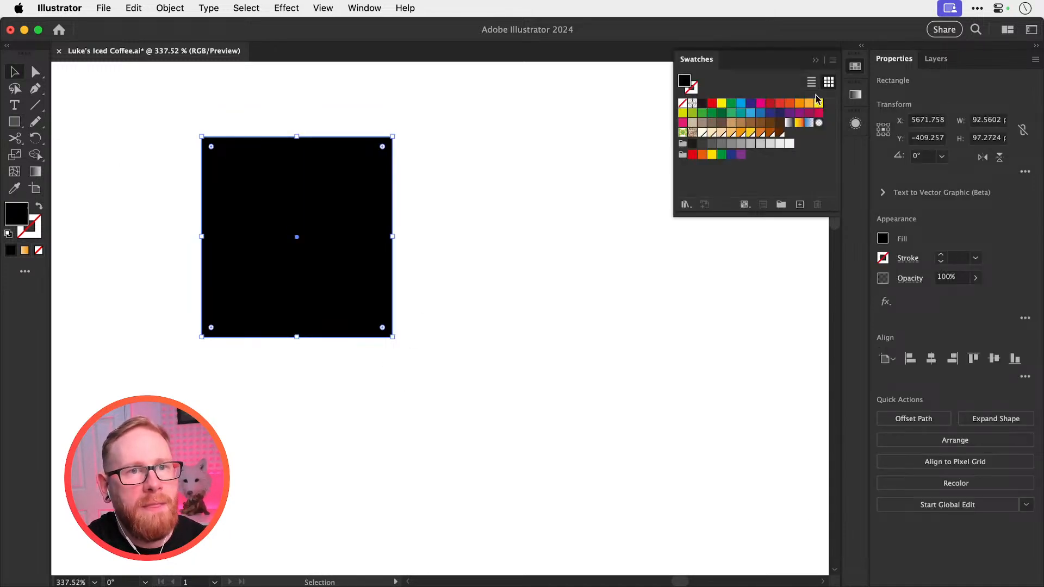
left_click(778, 103)
Duplicate the red rectangle twice in an overlapping diagonal arrangement and give the last copy a red stroke with no fill
left_click_drag(326, 181, 431, 218)
left_click_drag(433, 229, 553, 330)
key("shift+x")
left_click(598, 191)
Examine the three overlapping rectangles in Outline view and return to Preview mode
left_click_drag(169, 132, 550, 402)
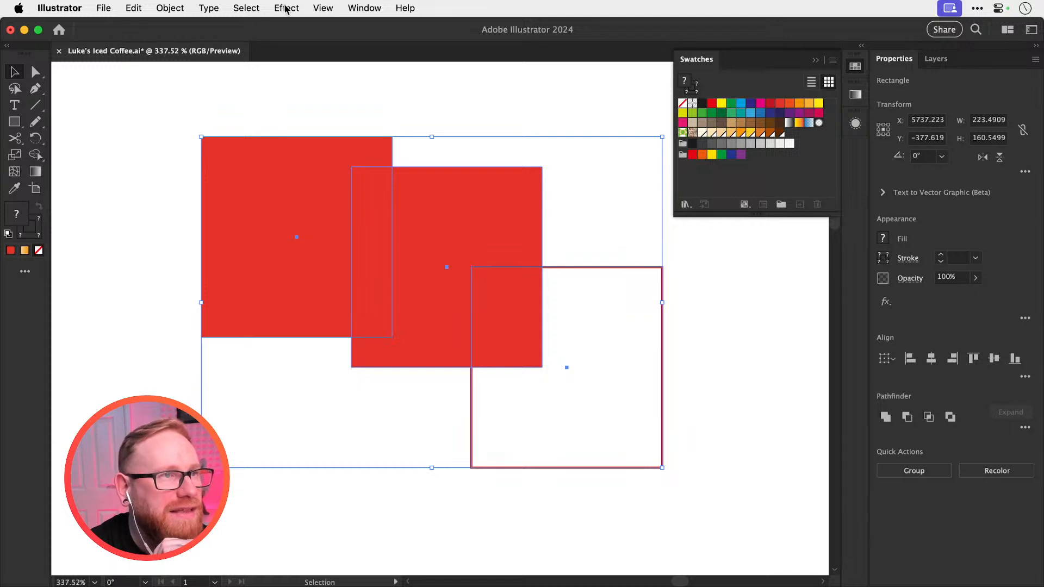
left_click(323, 8)
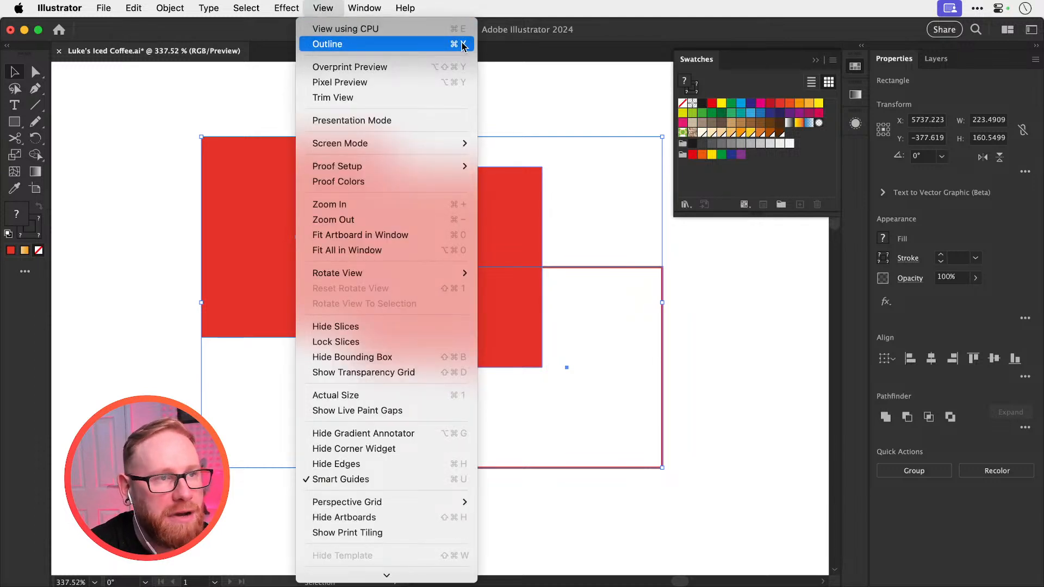
left_click(392, 45)
left_click(506, 100)
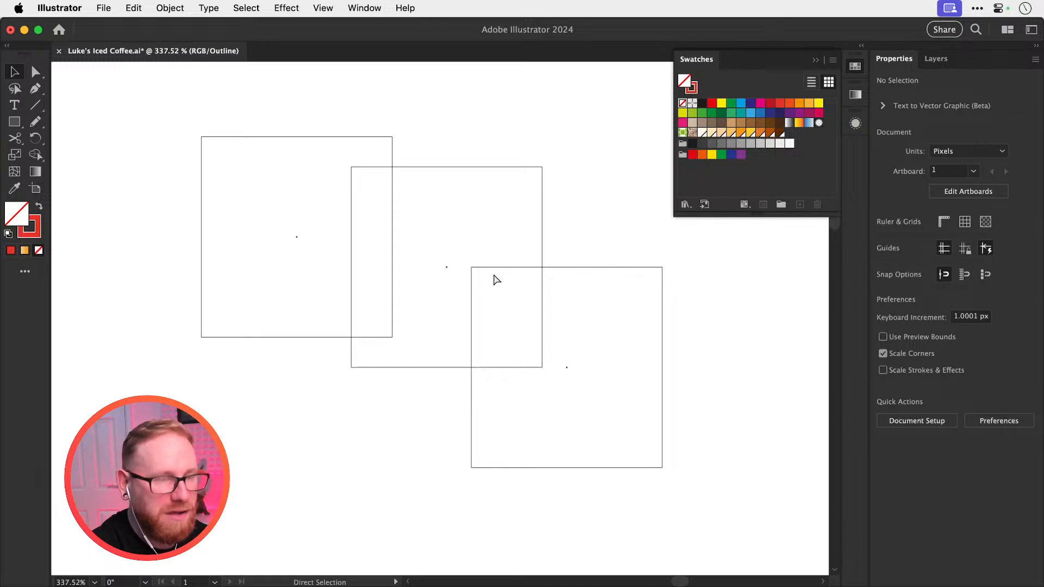
key("super+y")
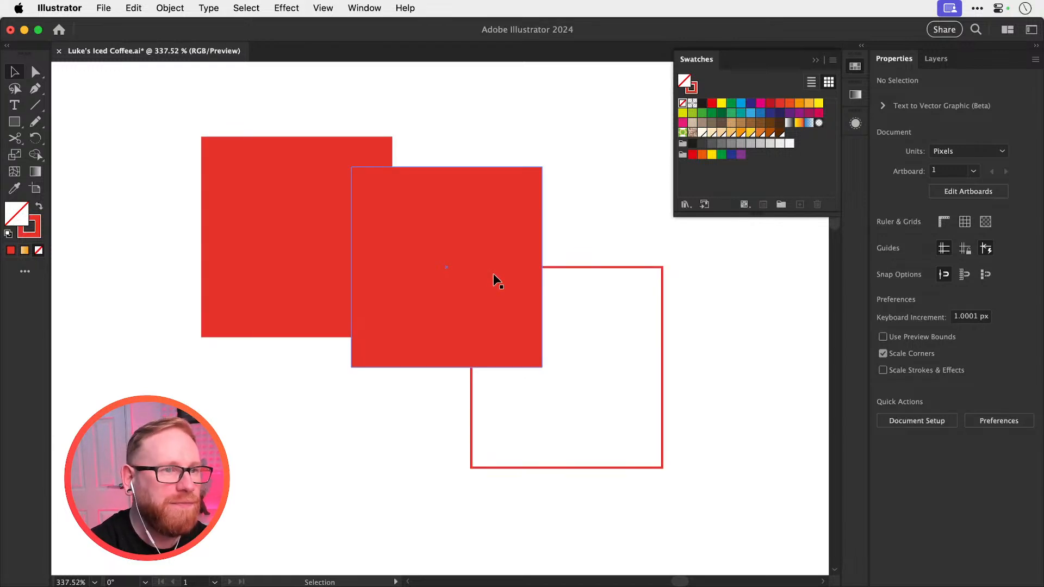
Delete the three overlapping red demonstration rectangles and go back to the logo variations
left_click_drag(135, 190, 502, 338)
key("Delete")
key("super+1")
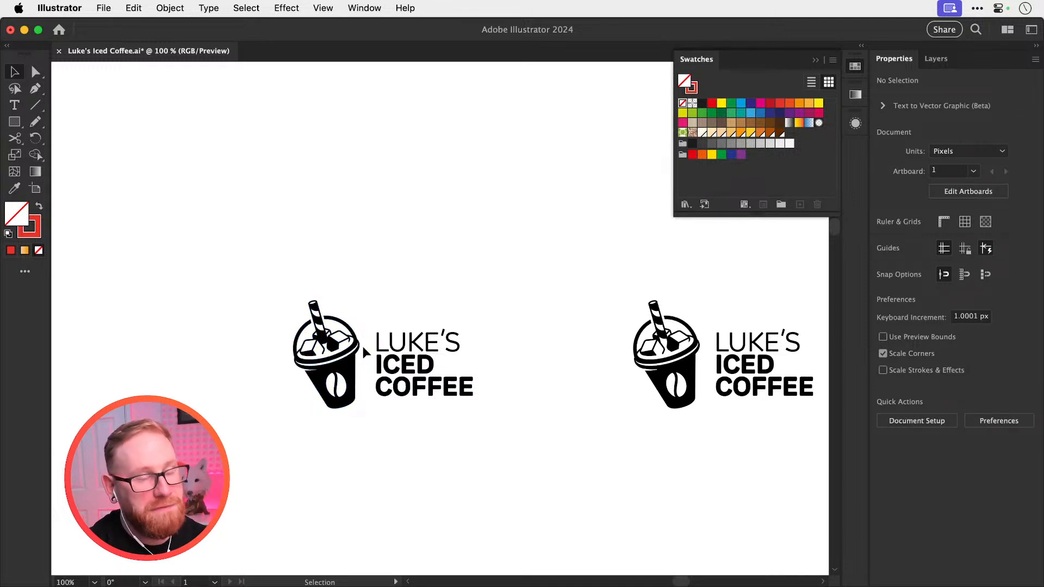
scroll(369, 345, "right", 1)
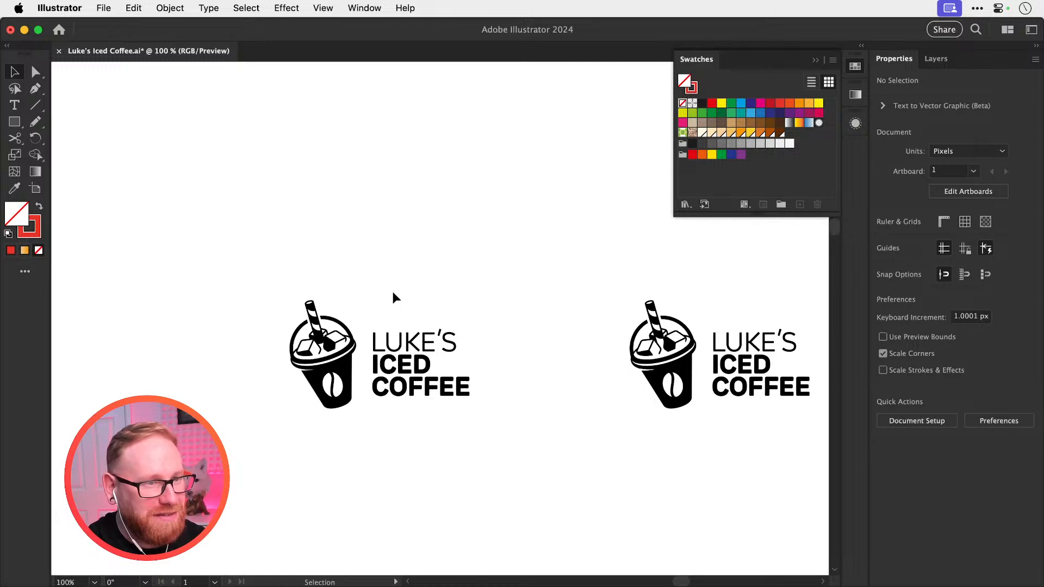
Compare the paths of the united cup with those of the neighbouring unmerged cup in Outline view and return to Preview mode
scroll(393, 291, "down", 2)
left_click_drag(266, 243, 437, 387)
left_click(367, 197)
key("super+y")
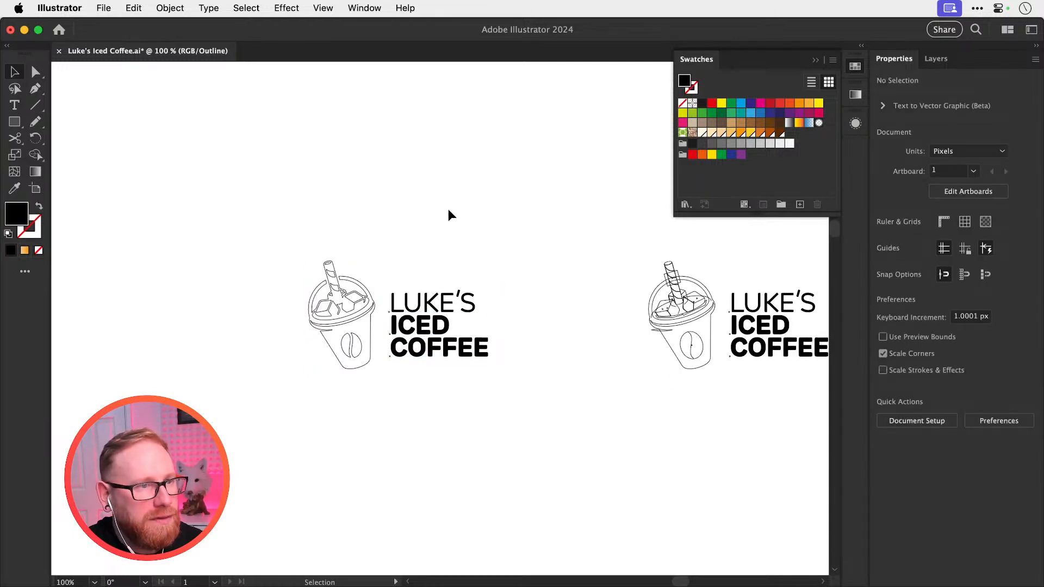
key("z")
left_click_drag(212, 297, 590, 304)
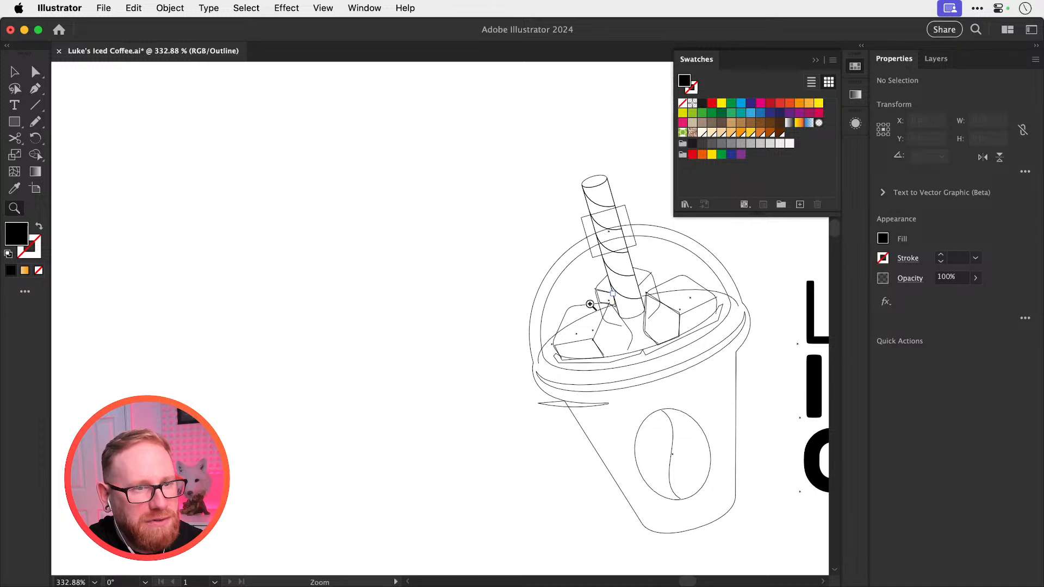
left_click_drag(211, 358, 275, 328)
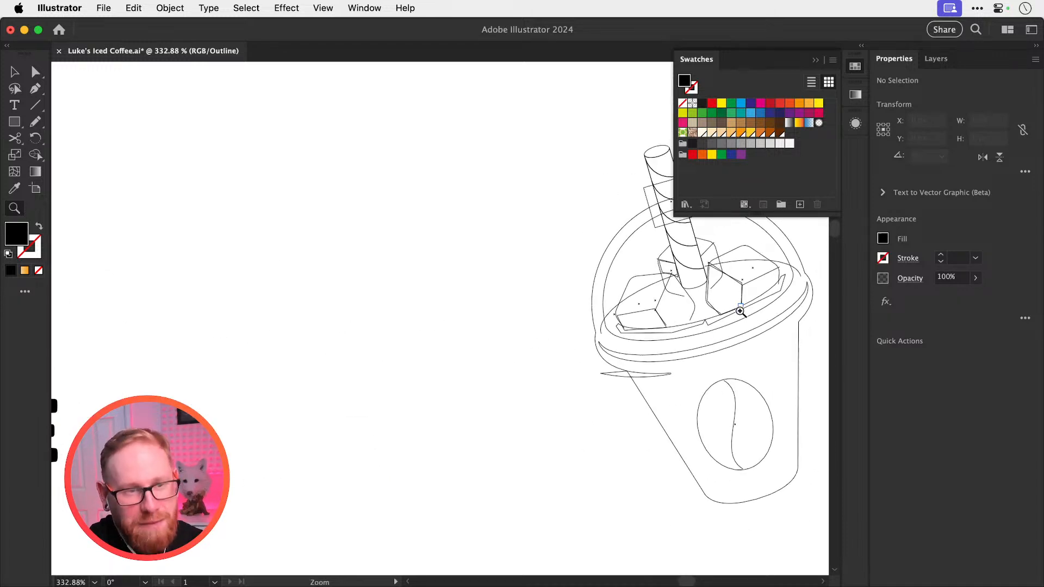
left_click_drag(201, 343, 283, 358)
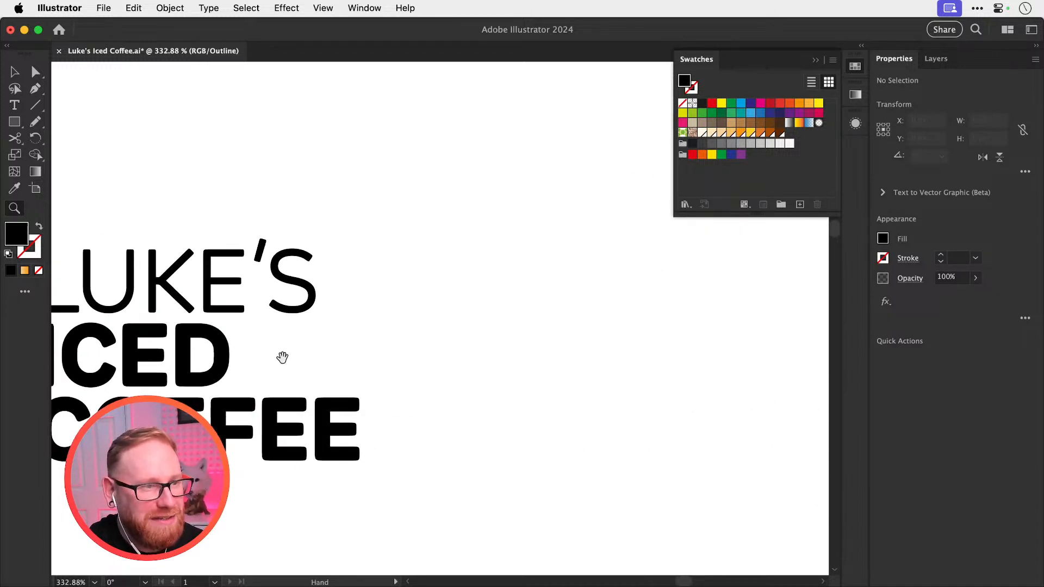
scroll(282, 357, "left", 10)
key("v")
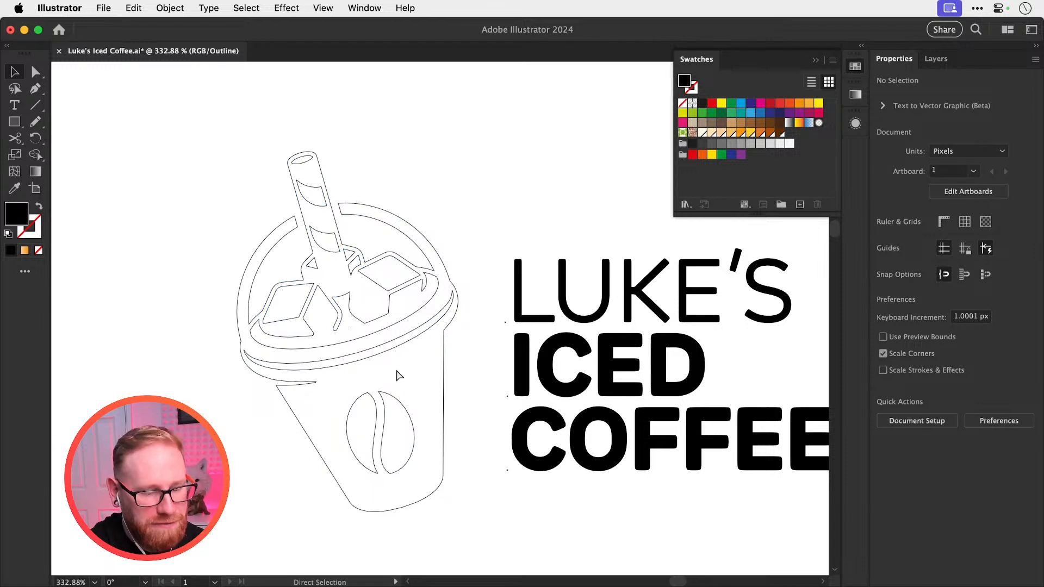
key("super+y")
Draw a rectangle about 636 by 489 px overlapping the cup of the leftmost logo
key("super+minus")
key("super+minus")
key("super+minus")
key("super+minus")
key("super+minus")
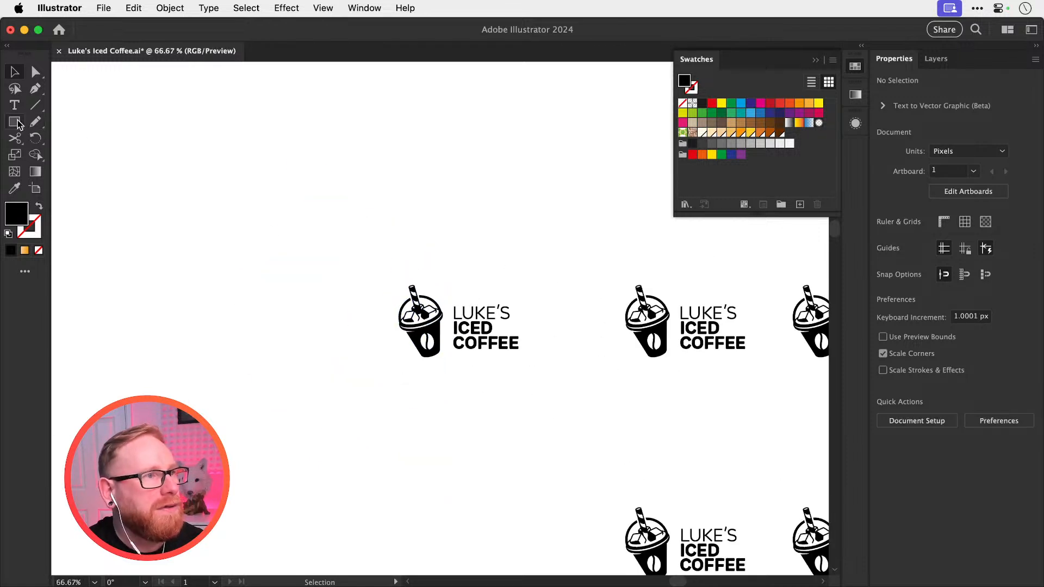
left_click(15, 122)
left_click_drag(187, 165, 447, 364)
key("v")
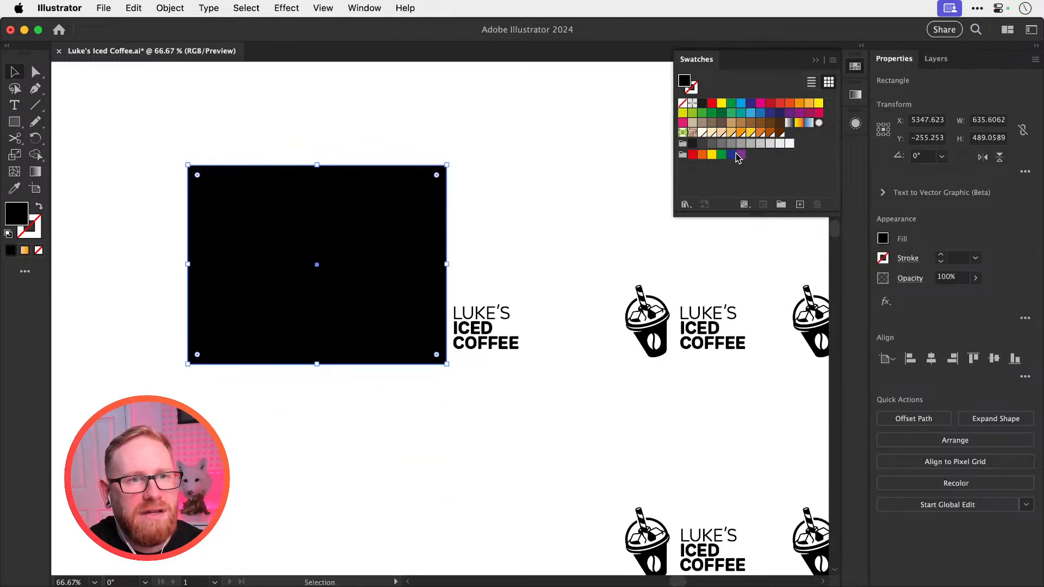
Fill the rectangle with the palest cream swatch and send it to the back behind the logo
left_click(715, 134)
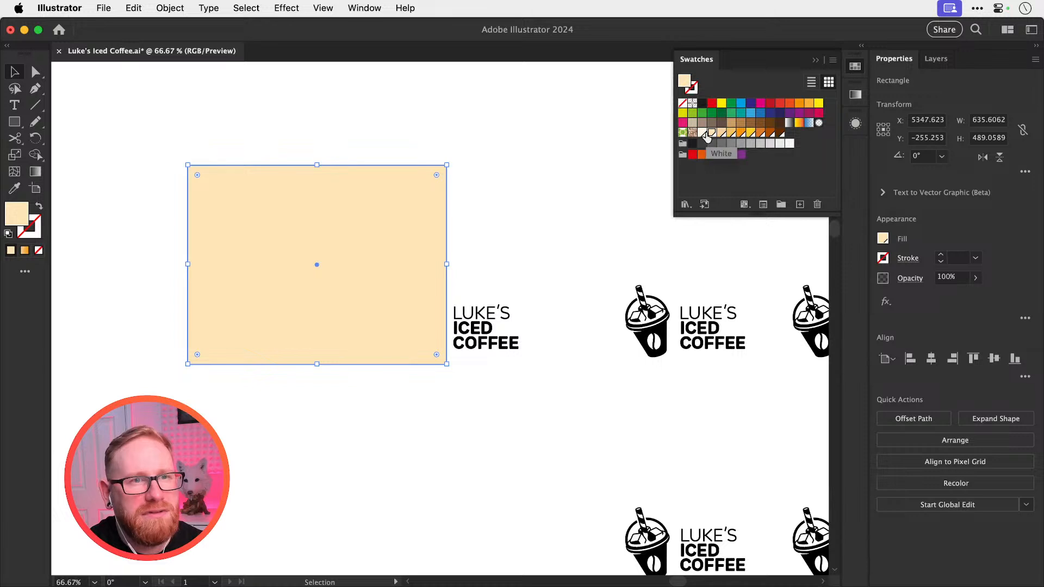
left_click(706, 133)
key("super+shift+bracketleft")
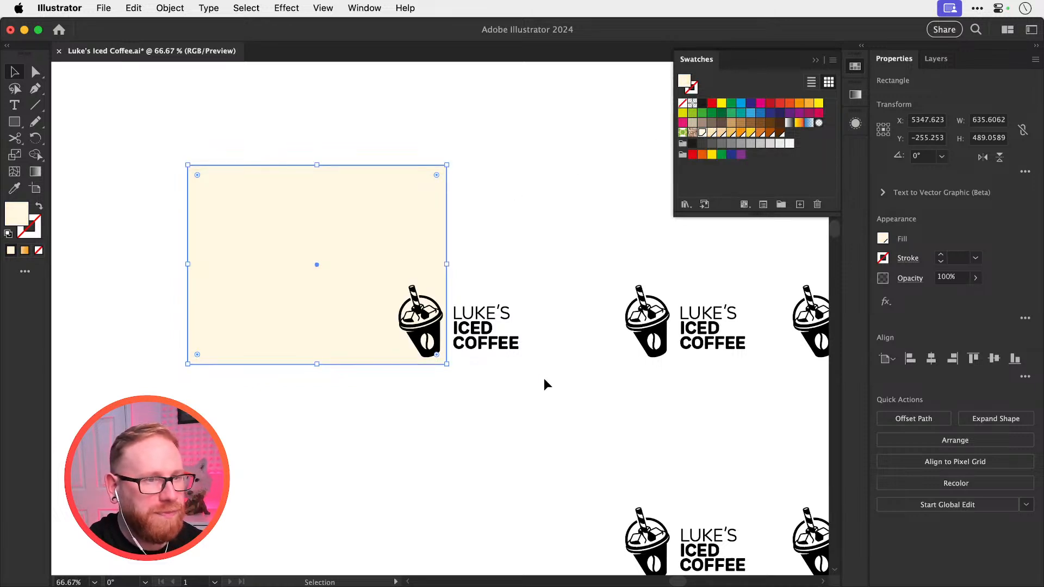
Centre the logo's cup and text on the cream rectangle and recolour them burnt orange
left_click(429, 336)
left_click_drag(428, 336, 286, 282)
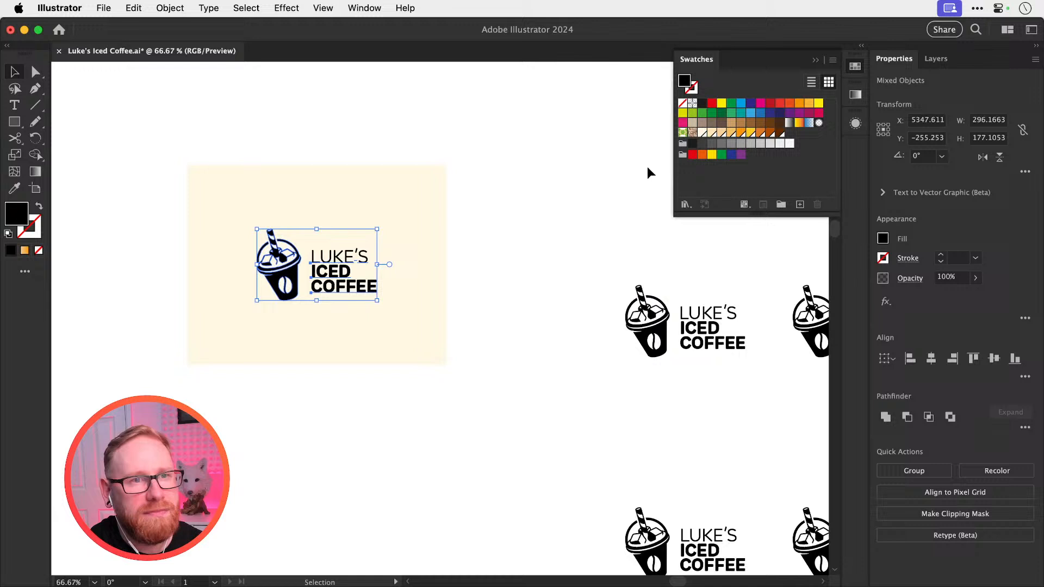
left_click(743, 134)
left_click(770, 132)
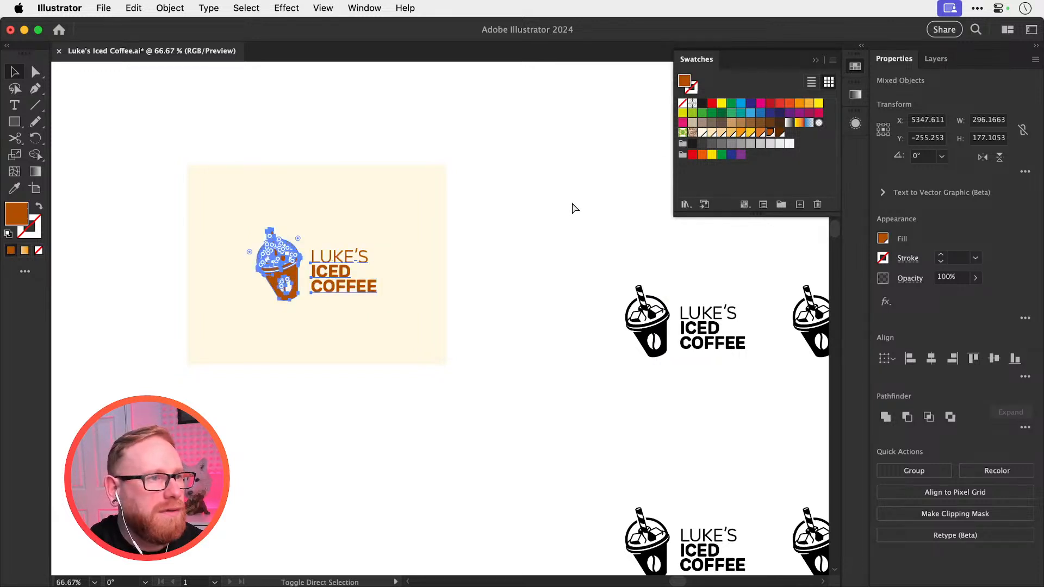
left_click(575, 208)
scroll(258, 244, "up", 5)
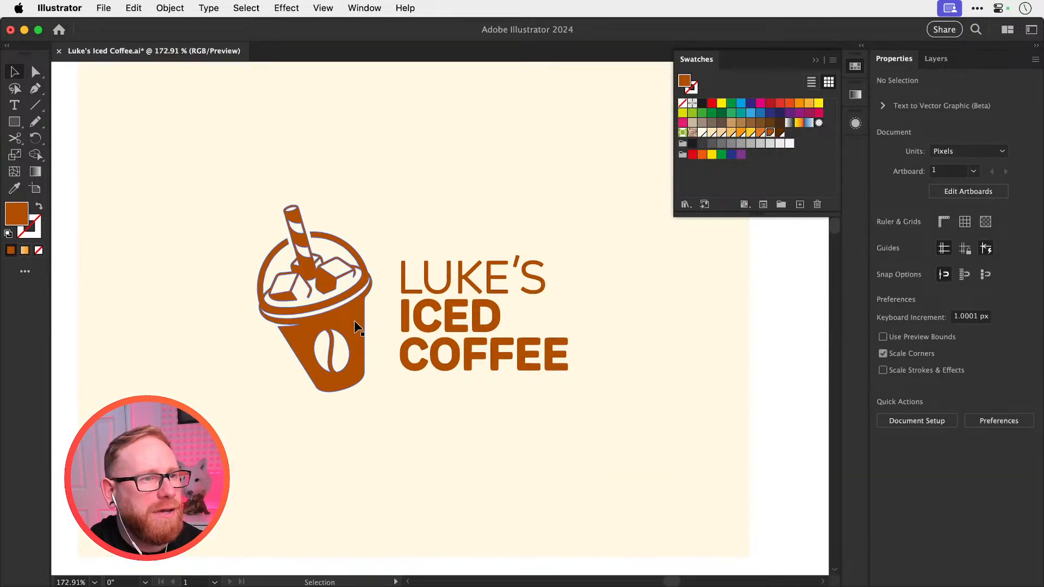
Recolour the logo's cup and text with the dark brown swatch, trying a lighter orange for comparison
left_click(466, 284)
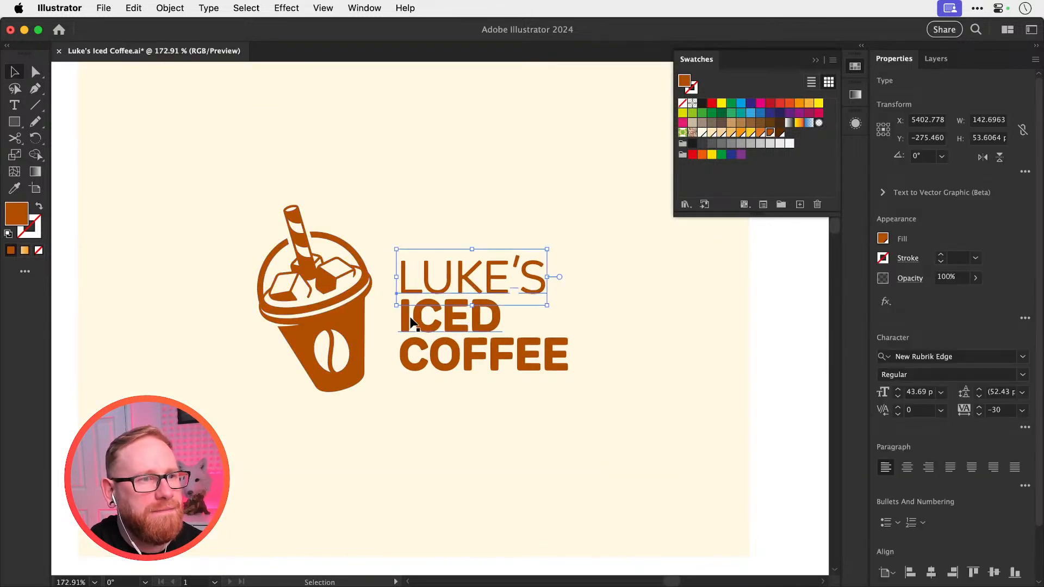
left_click(361, 328, "shift")
left_click(781, 134)
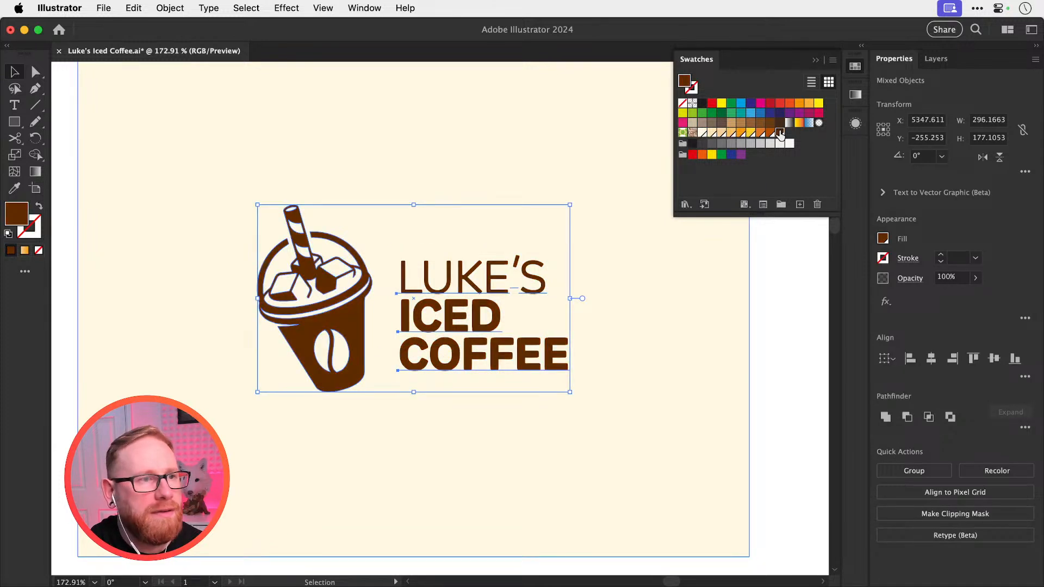
key("super+shift+a")
key("super+z")
left_click(780, 134)
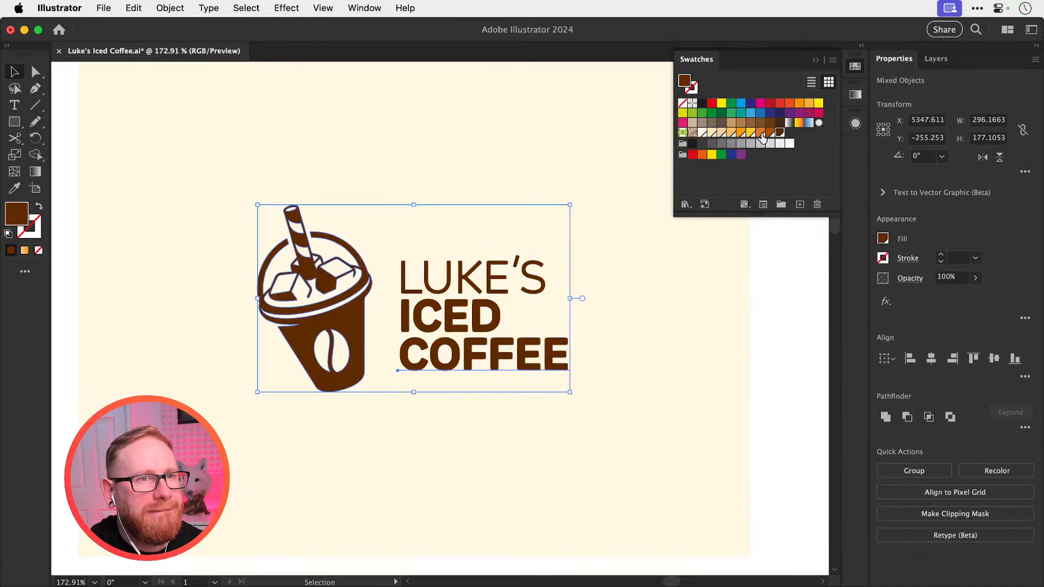
left_click(760, 135)
left_click(780, 134)
left_click(59, 204)
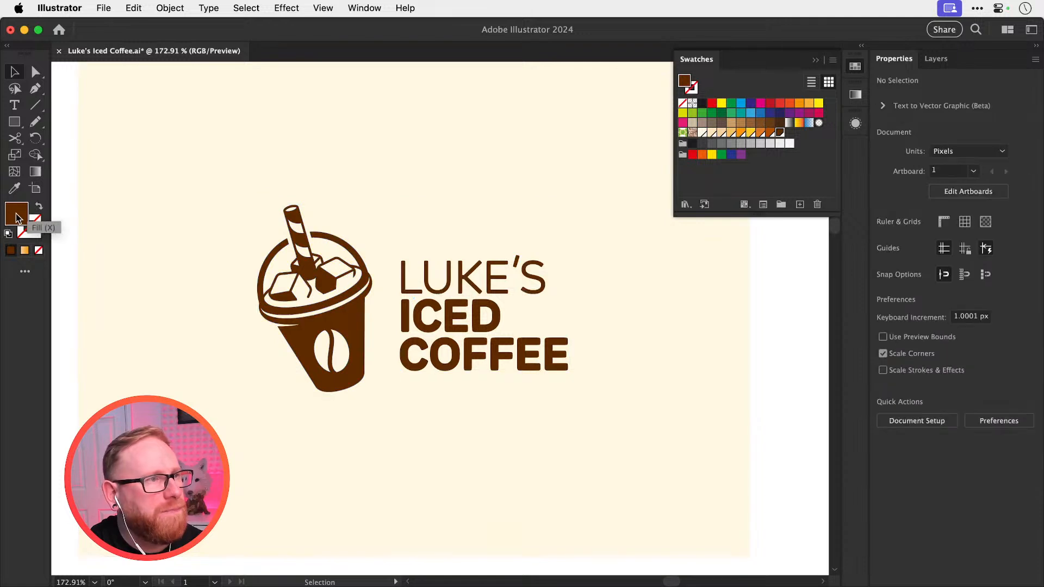
Lighten the fill of the logo's cup and all text to the brown 7c3200
left_click(361, 316)
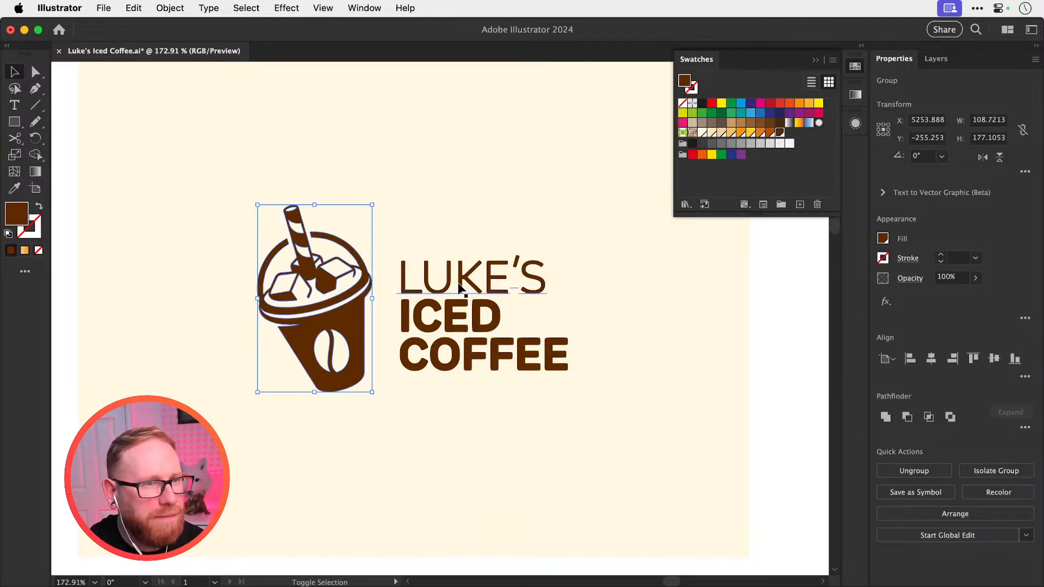
left_click(445, 327, "shift")
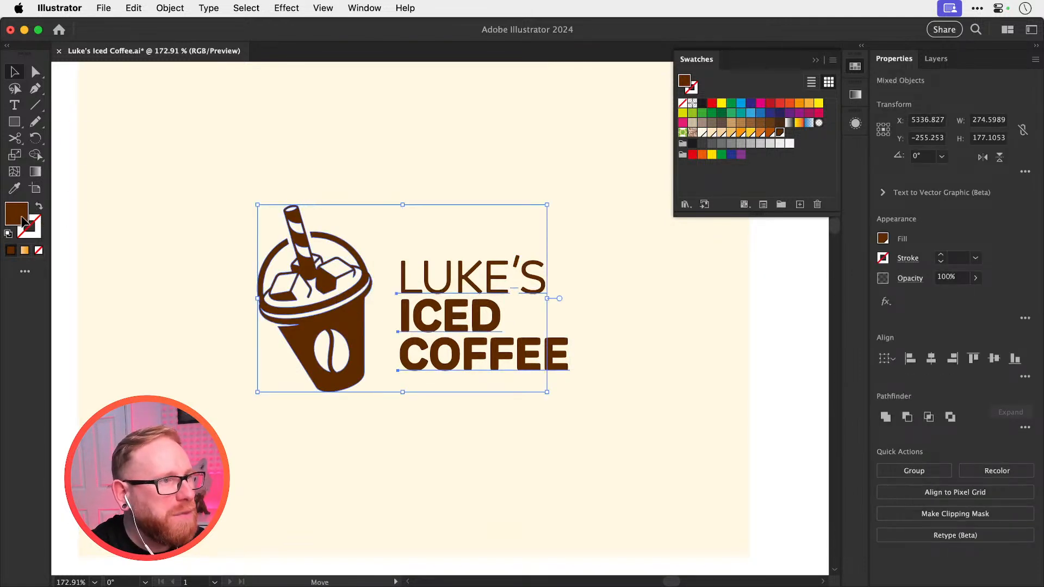
left_click(570, 340, "shift")
double_click(11, 217)
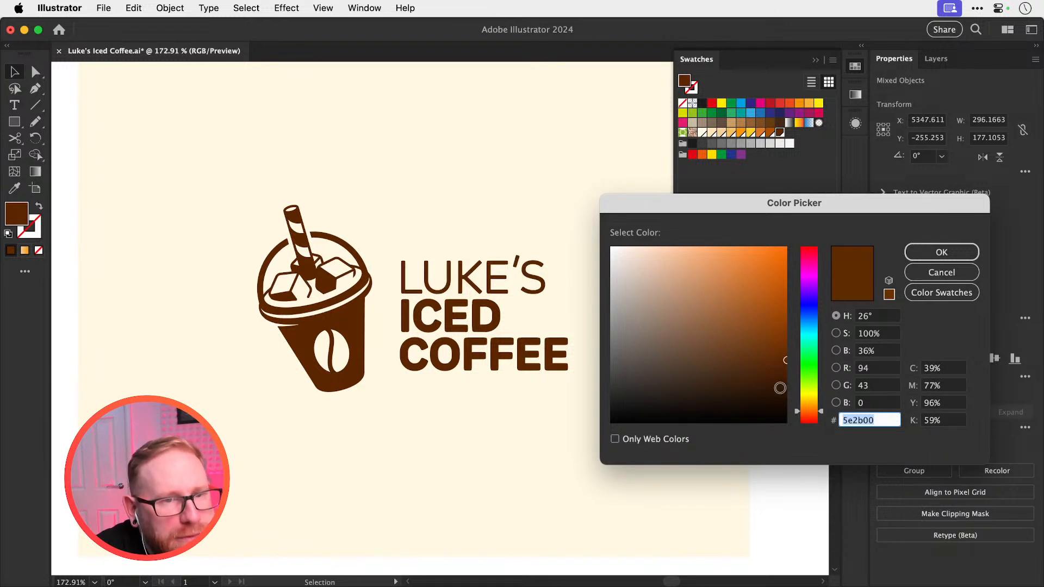
left_click_drag(816, 413, 811, 420)
left_click_drag(774, 354, 785, 337)
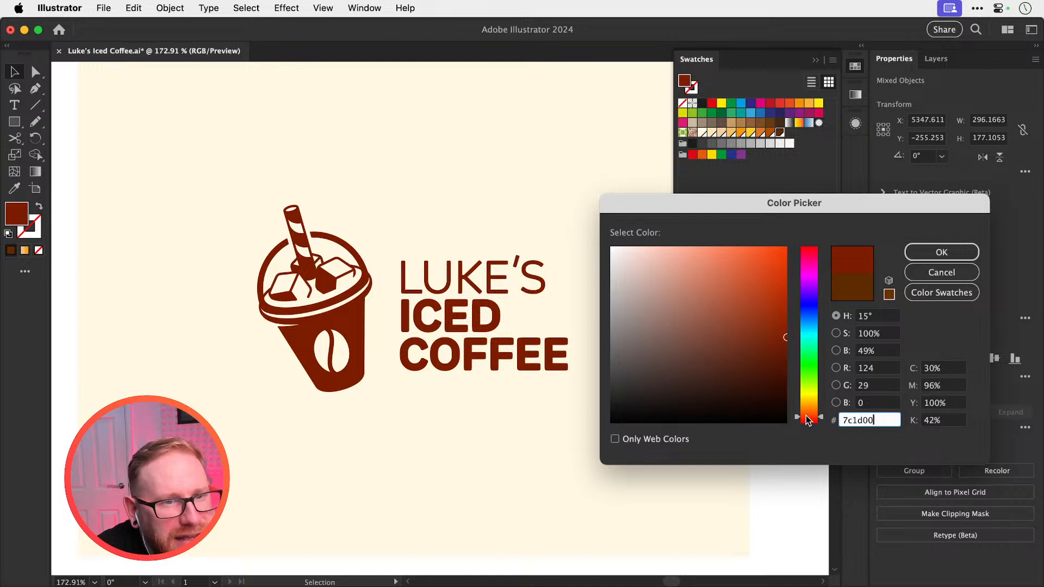
mouse_move(809, 420)
left_mouse_down()
mouse_move(811, 406)
mouse_move(812, 415)
left_mouse_up()
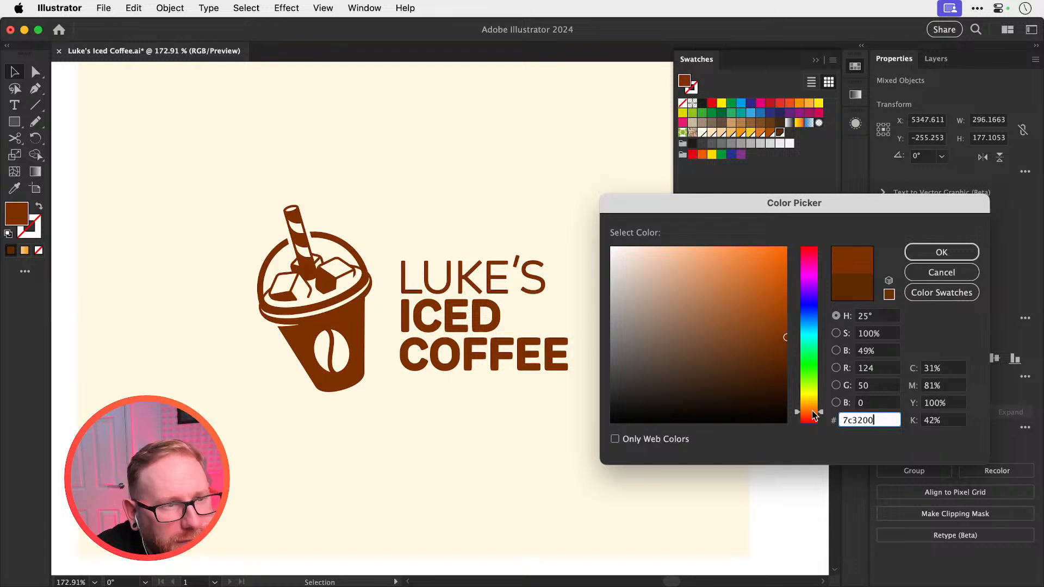
left_click(941, 253)
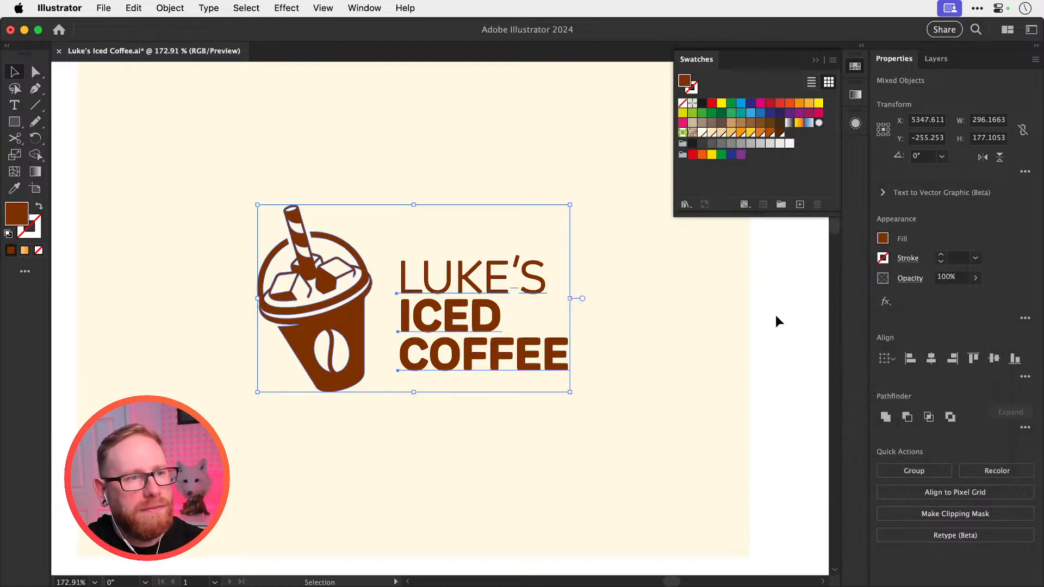
key("a")
key("v")
left_click(776, 320)
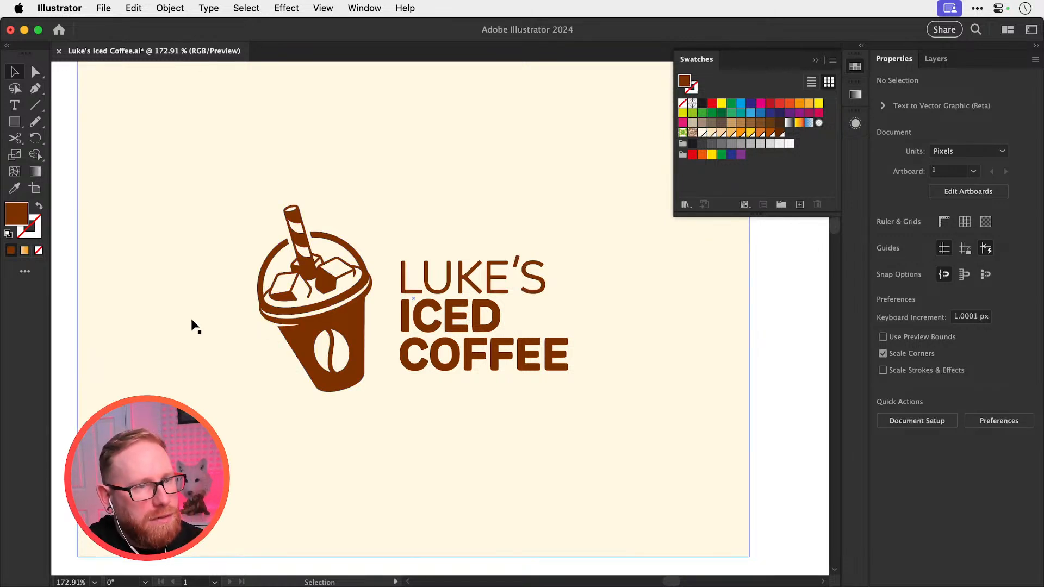
Lock the cream background rectangle at 100% zoom
key("super+1")
left_click(307, 223)
key("super+2")
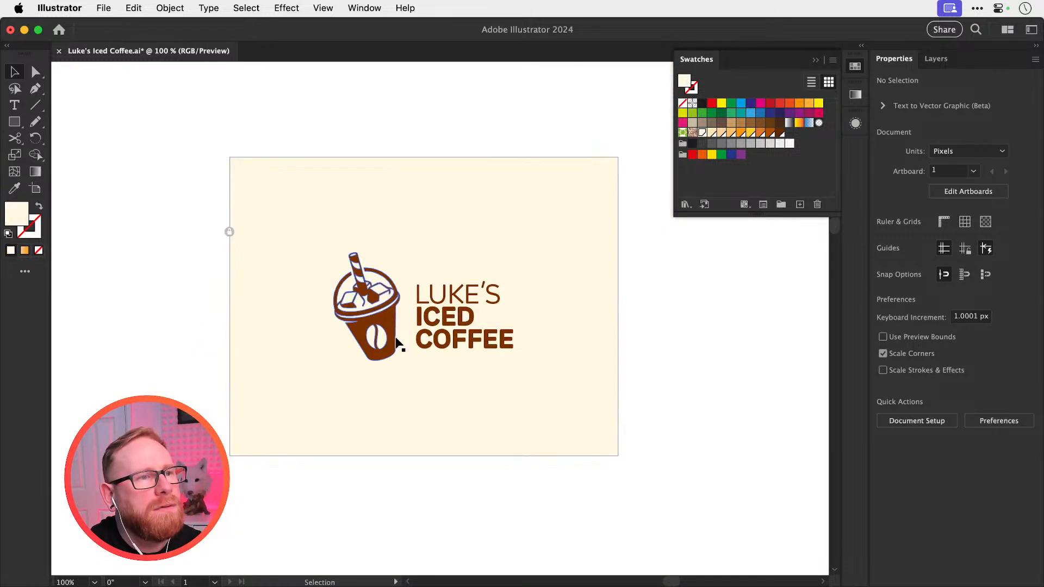
Fill the coffee surface inside the cup with light orange using the Live Paint Bucket, undoing a first fill in brown
key("z")
left_click_drag(345, 331, 463, 393)
key("v")
left_click(384, 320)
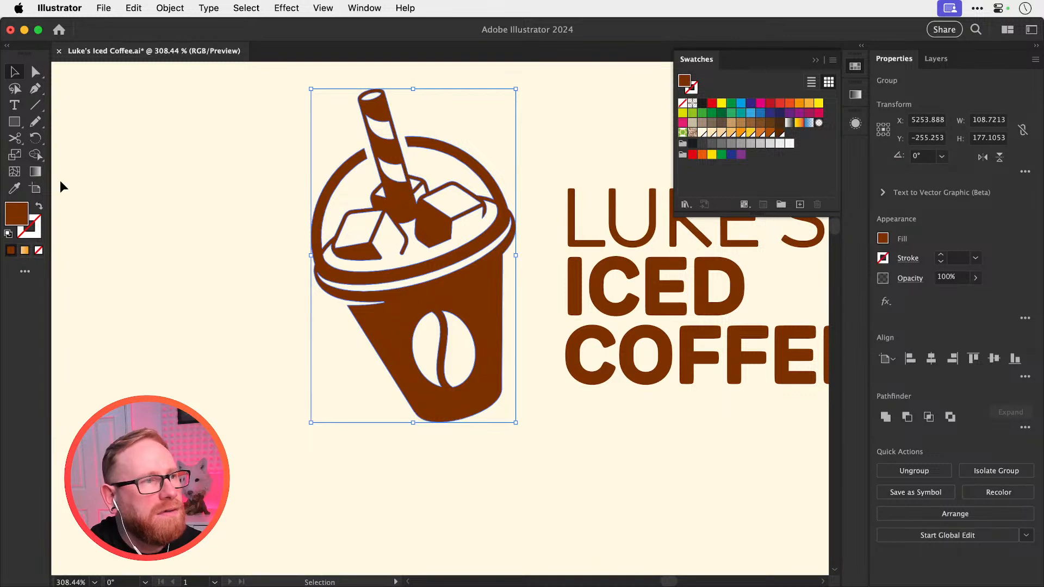
left_click_drag(15, 157, 71, 170)
left_click(390, 260)
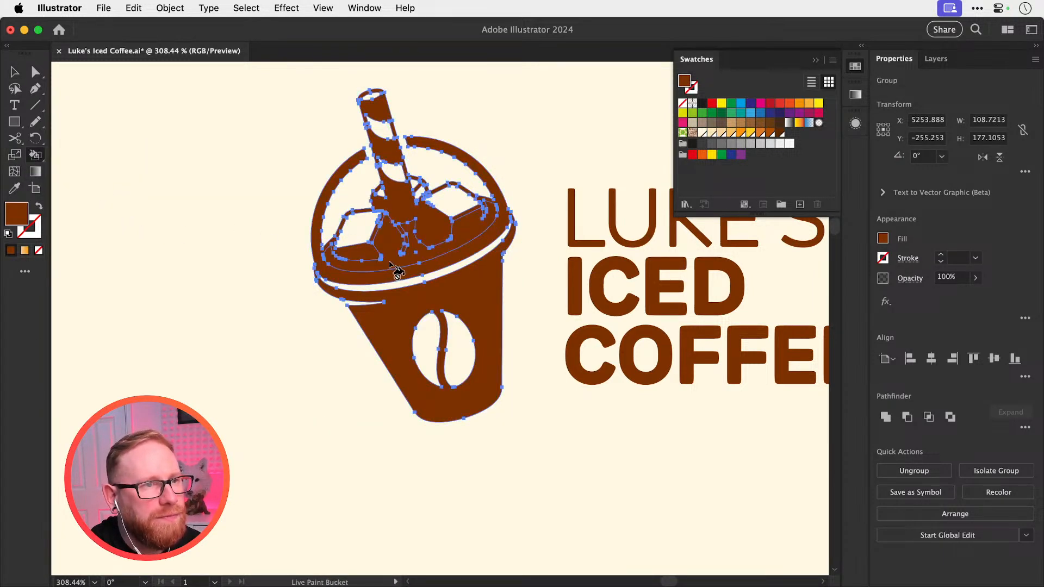
key("super+z")
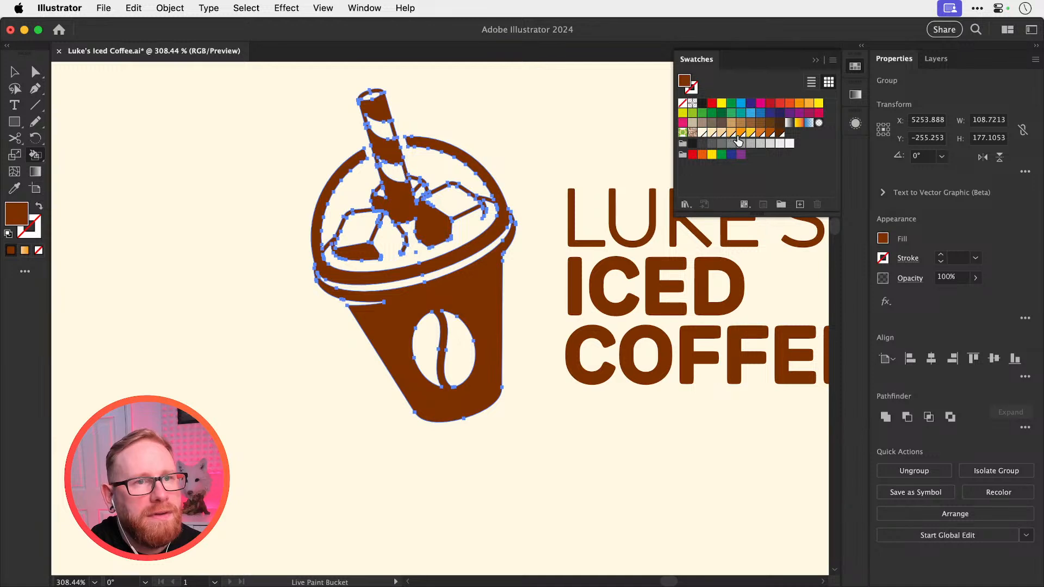
left_click(731, 133)
left_click(394, 260)
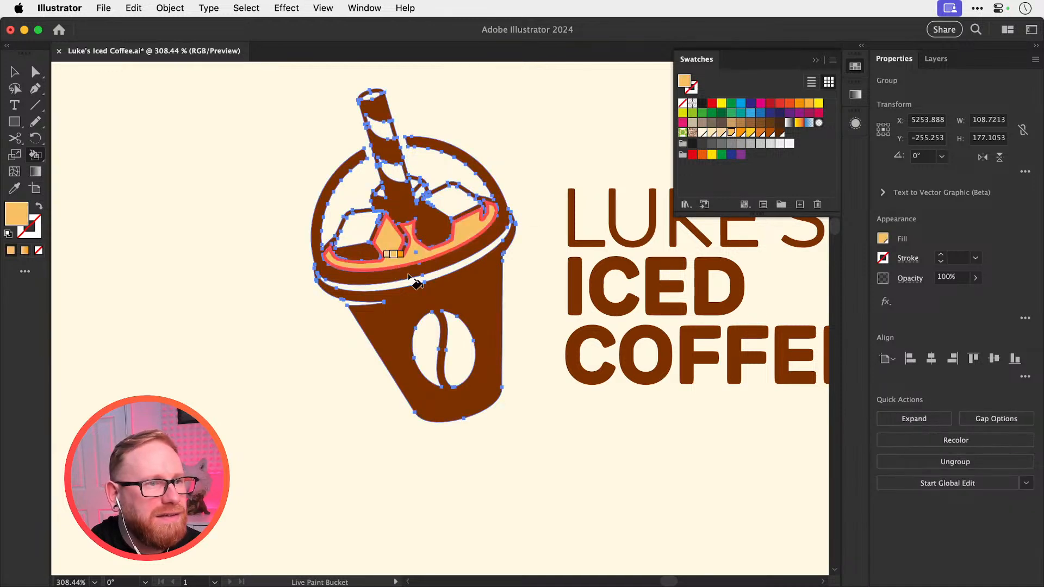
Live Paint both halves of the coffee bean and the ice cubes with the same light orange
left_click(427, 348)
left_click(459, 351)
left_click(382, 197)
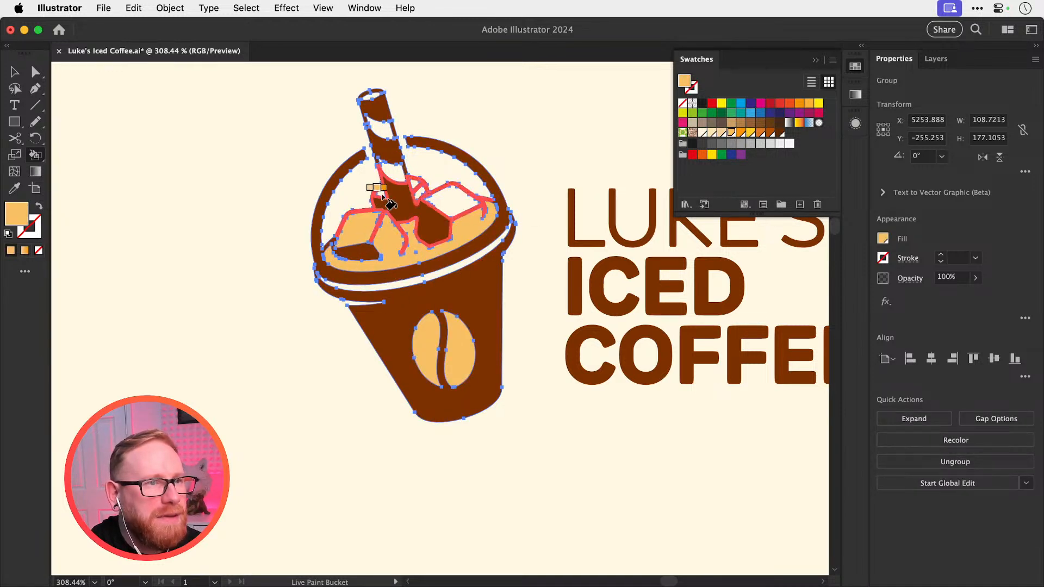
left_click(434, 202)
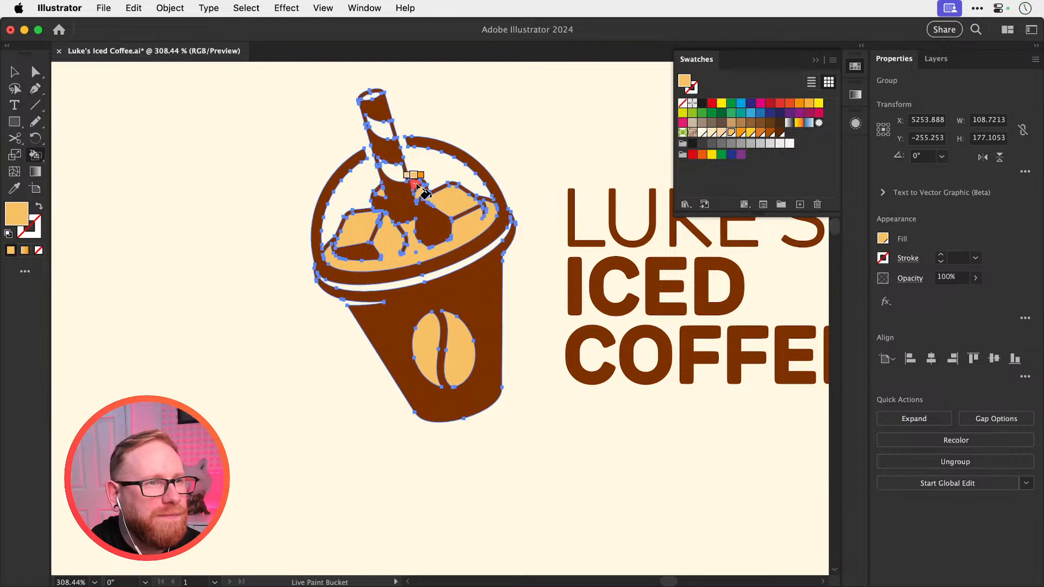
Live Paint the straw's light stripes and its top opening yellow, then deselect the cup and view the whole logo
left_click(750, 133)
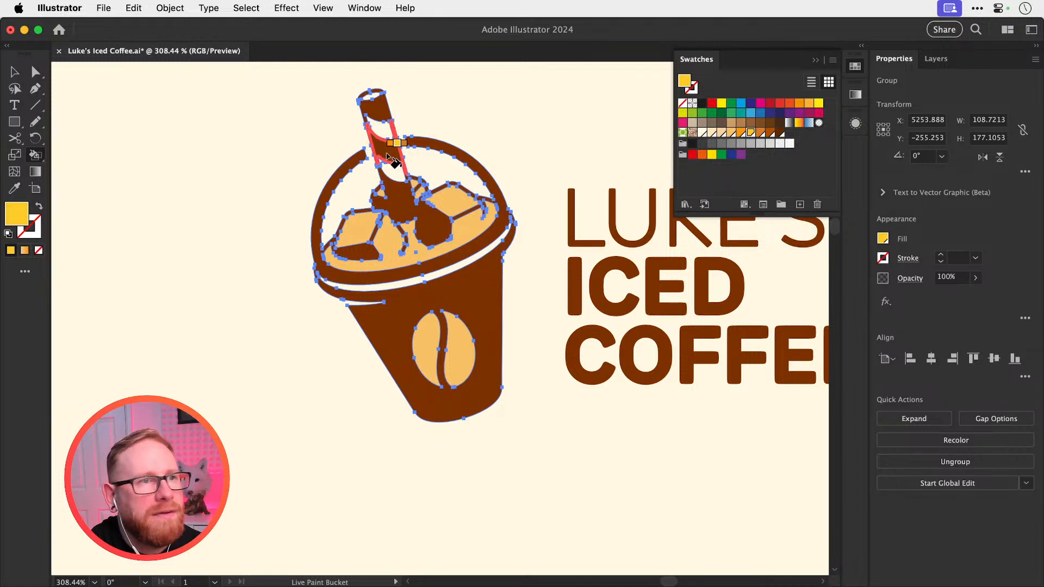
left_click(391, 170)
left_click(382, 129)
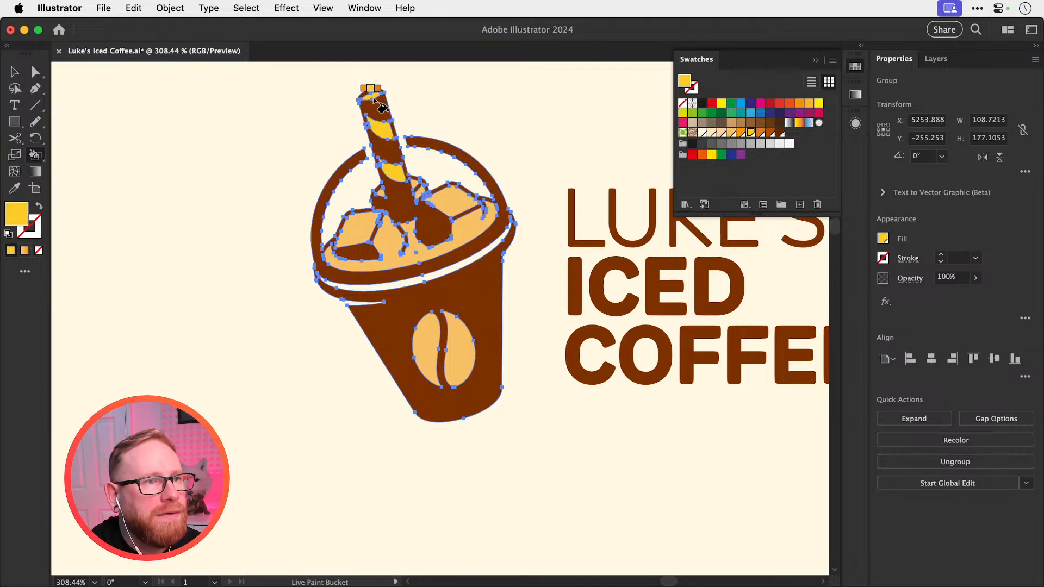
key("super+shift+a")
key("v")
key("super+minus")
key("super+minus")
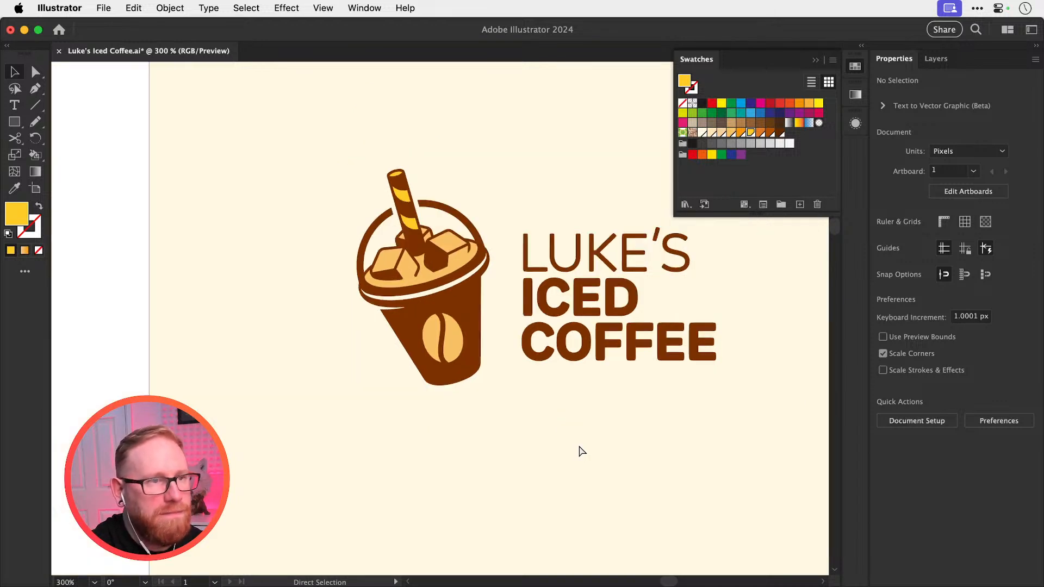
Undo the yellow Live Paint fills on the straw's stripes and top opening, leaving nothing selected
key("super+minus")
key("space")
left_click_drag(531, 387, 438, 438)
key("z")
left_click_drag(372, 378, 466, 429)
key("v")
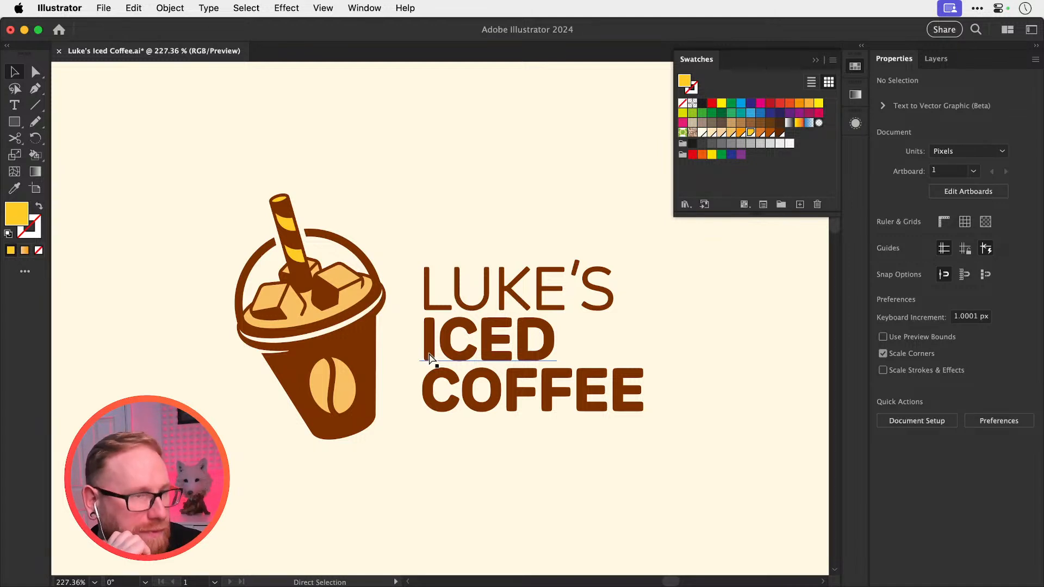
key("super+z")
key("super+shift+a")
key("super+z")
key("super+z")
key("super+shift+a")
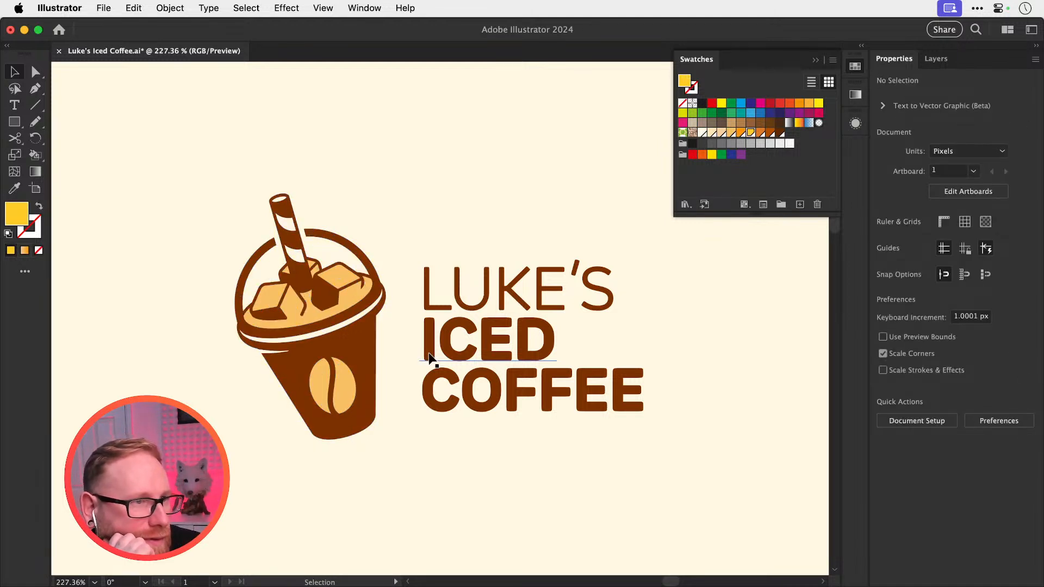
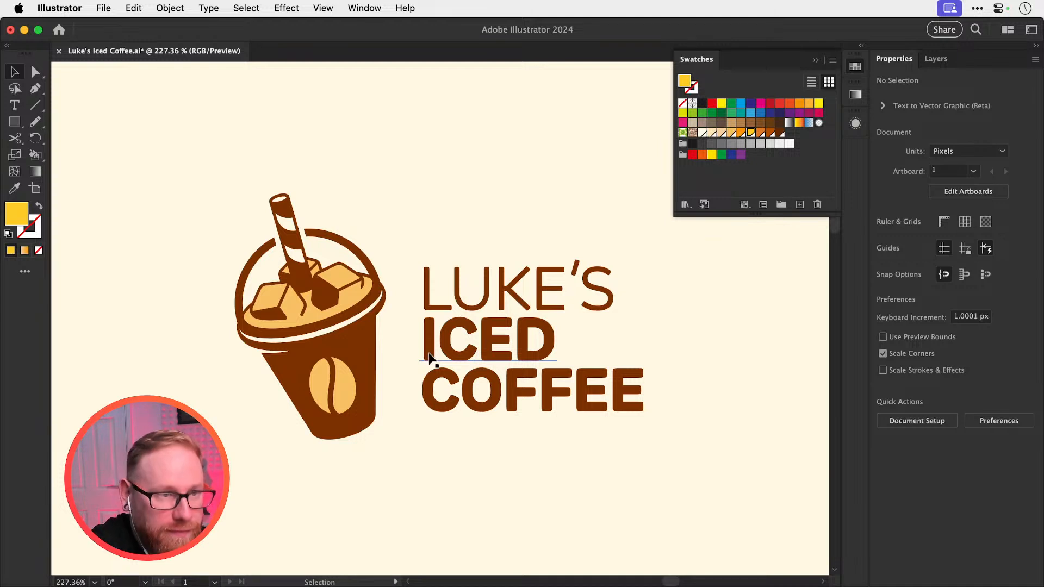
Duplicate the LUKE'S text directly above the original and set the copy's font style to ExtraBold
left_click(482, 277)
left_click_drag(483, 282, 484, 185)
left_click(1022, 374)
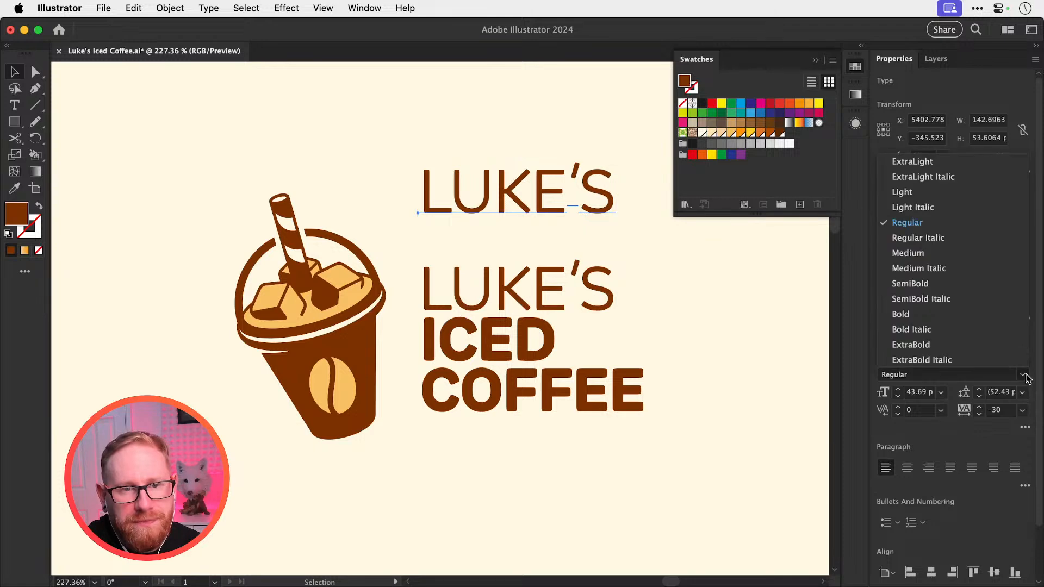
left_click(904, 354)
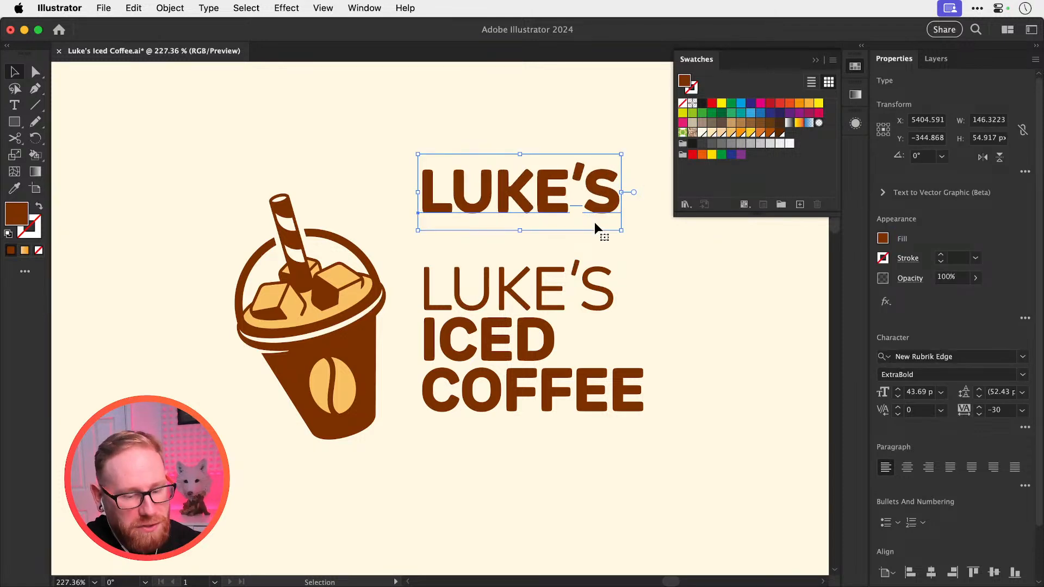
Convert the ExtraBold LUKE'S copy to outlines and swap its brown fill to the stroke
key("super+shift+o")
key("shift+x")
key("z")
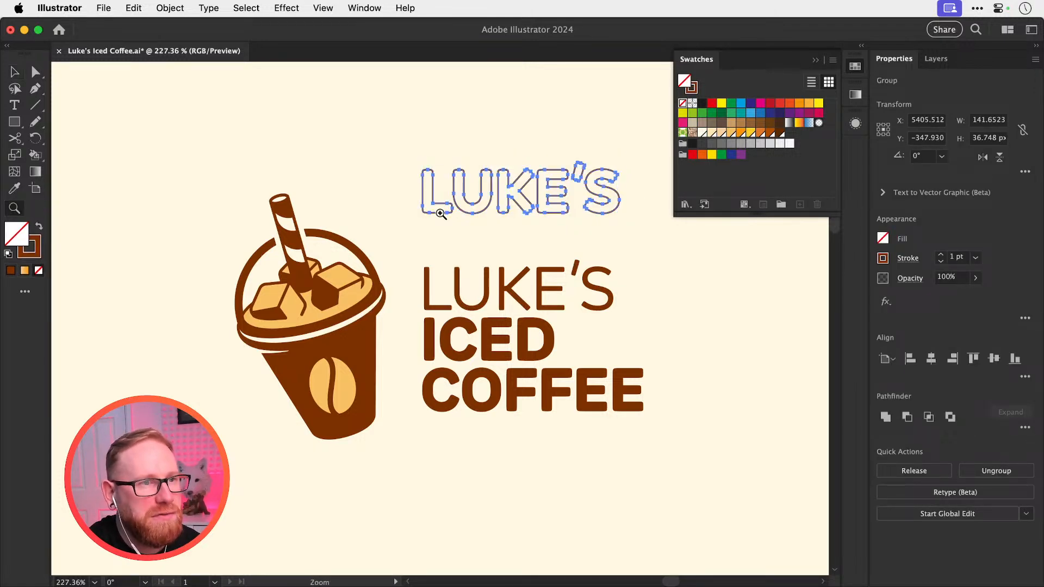
left_click_drag(436, 210, 684, 283)
key("v")
left_click(912, 259)
left_click(910, 259)
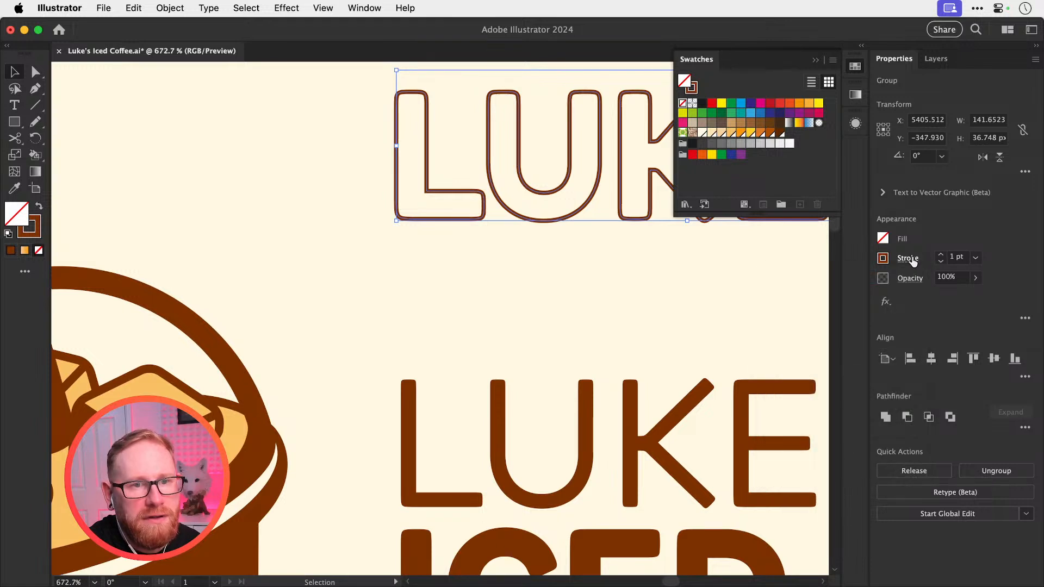
left_click(910, 259)
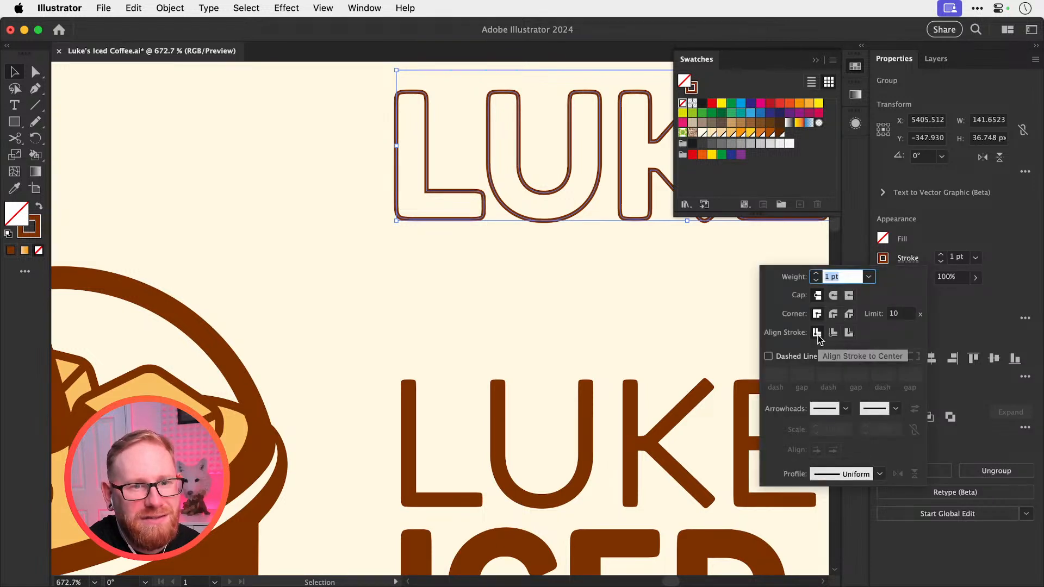
left_click(531, 220)
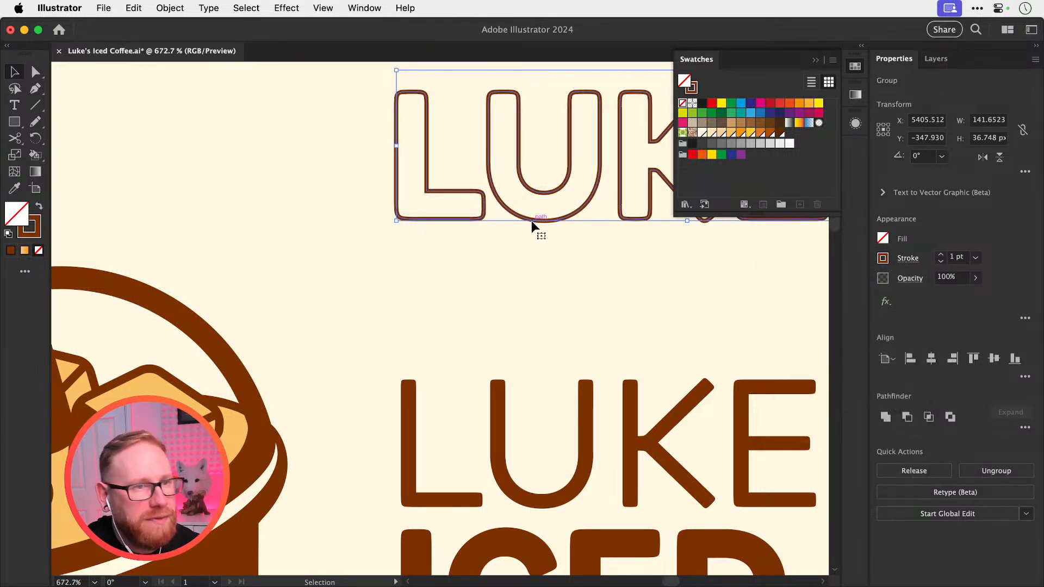
Move the outlined LUKE'S down to just above the thin LUKE'S text and delete that thin text
left_click_drag(530, 221, 531, 374)
key("super+space")
left_click_drag(381, 385, 441, 367)
key("super+minus")
key("super+minus")
key("super+minus")
key("super+minus")
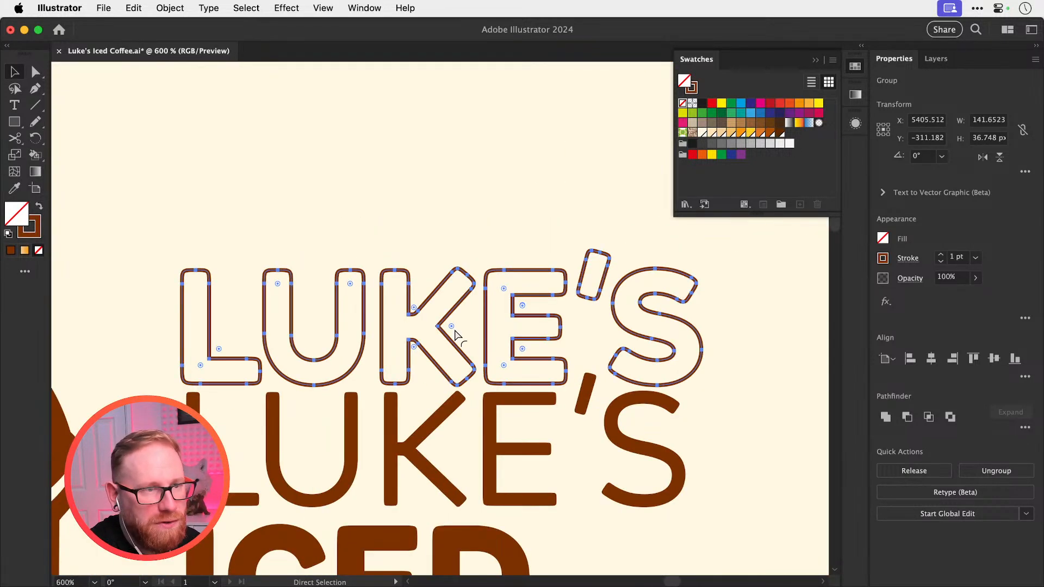
left_click(429, 405)
key("Delete")
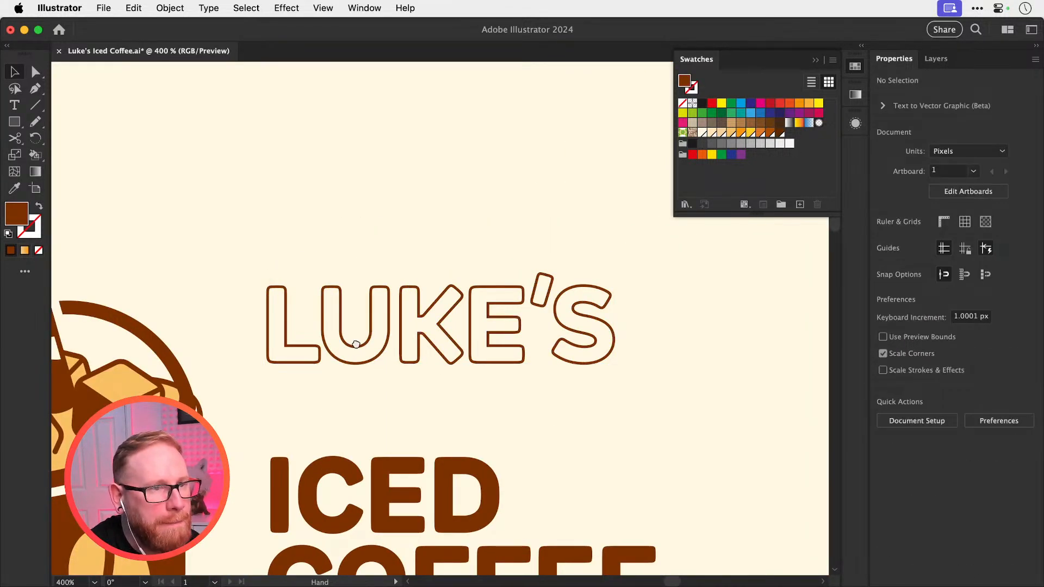
Move the outlined LUKE'S down into the gap directly above ICED
scroll(426, 286, "left", 6)
scroll(426, 287, "down", 3)
left_click_drag(427, 286, 735, 249)
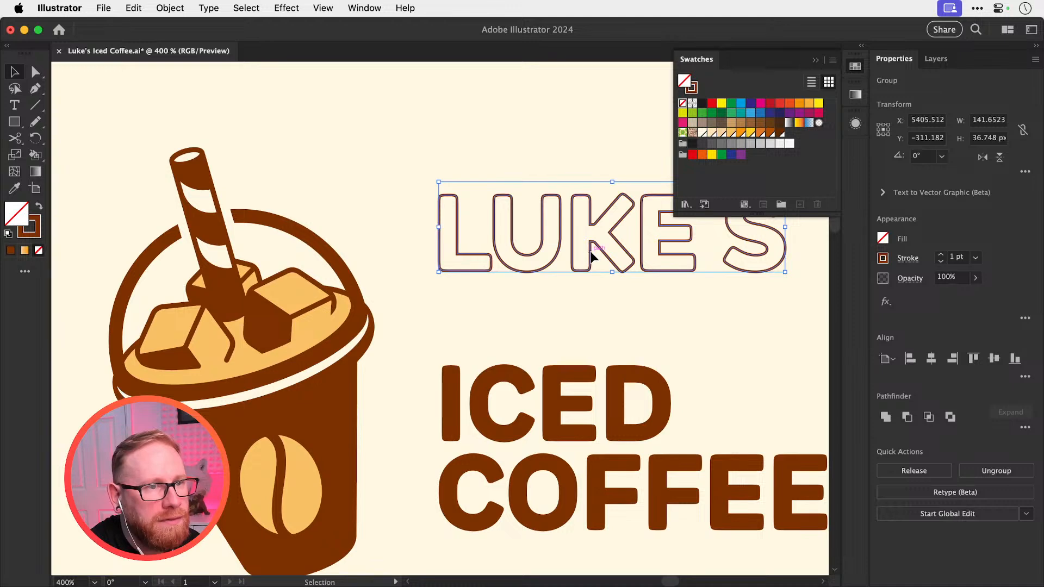
left_click_drag(584, 250, 591, 341)
scroll(444, 356, "up", 5)
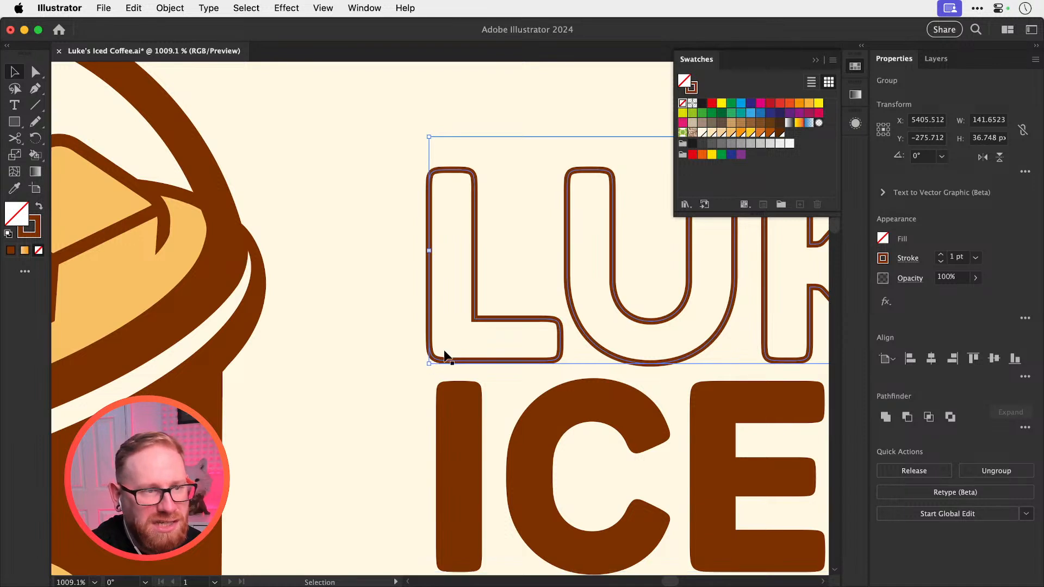
Align the LUKE'S stroke to the inside and line up its left edge with ICED, then deselect it
left_click(906, 259)
left_click(849, 332)
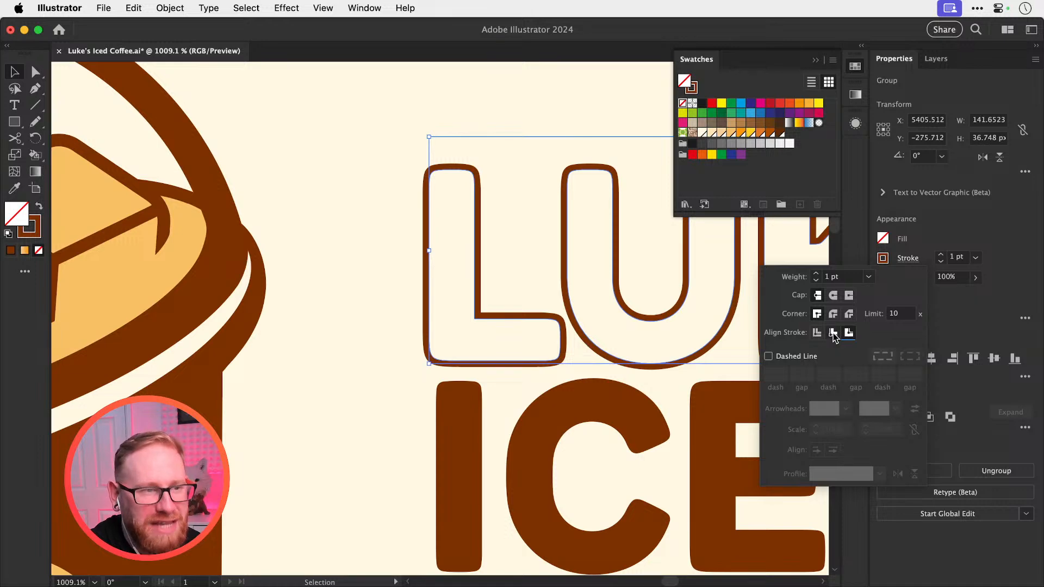
left_click(833, 332)
left_click_drag(471, 359, 474, 359)
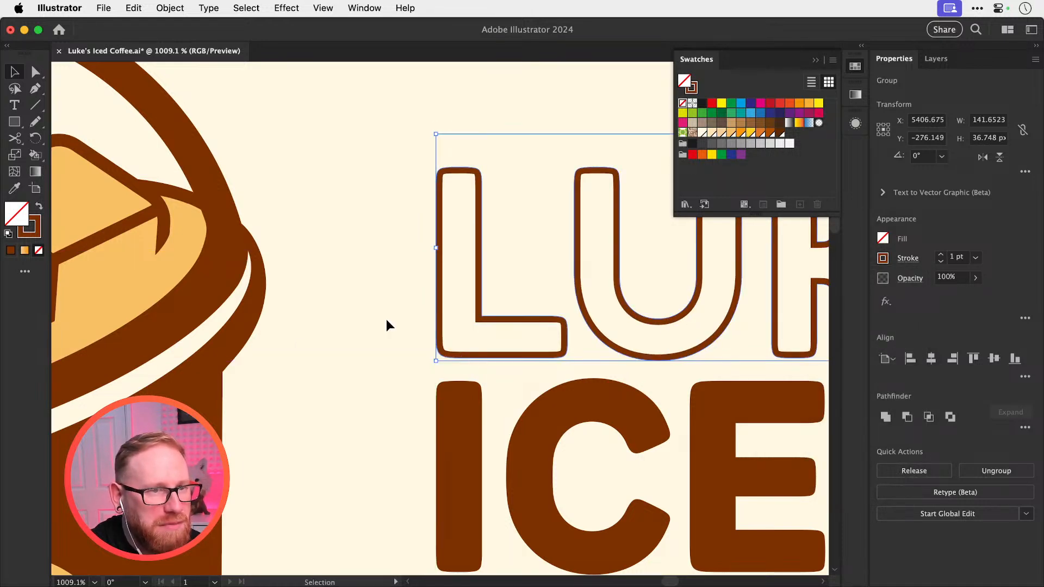
left_click(386, 319)
Examine the outlined LUKE'S lettering up close and within the whole logo
scroll(475, 307, "right", 8)
scroll(474, 308, "right", 5)
left_click_drag(490, 301, 346, 316)
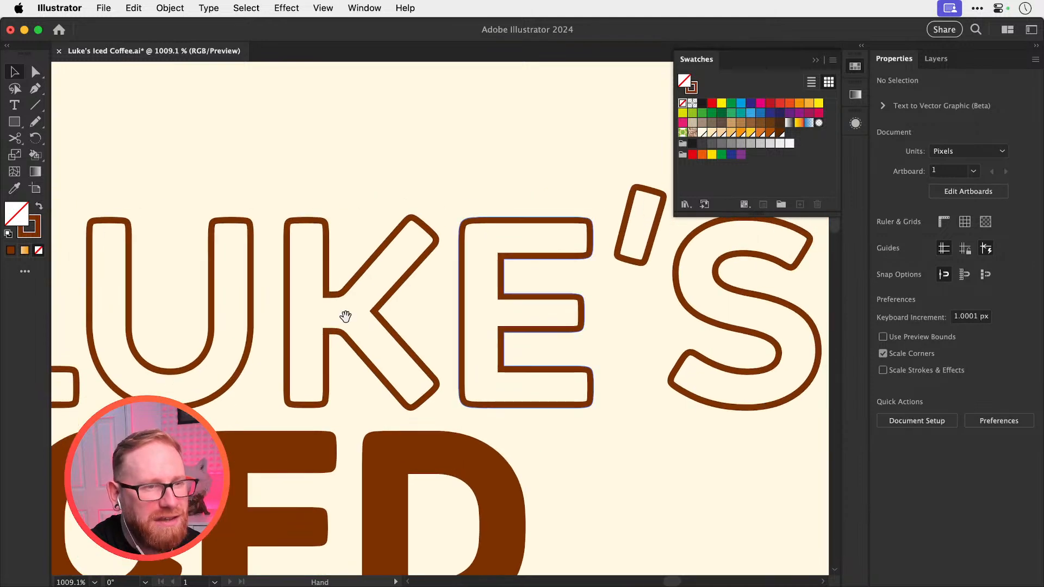
key("super+minus")
key("super+minus")
key("super+minus")
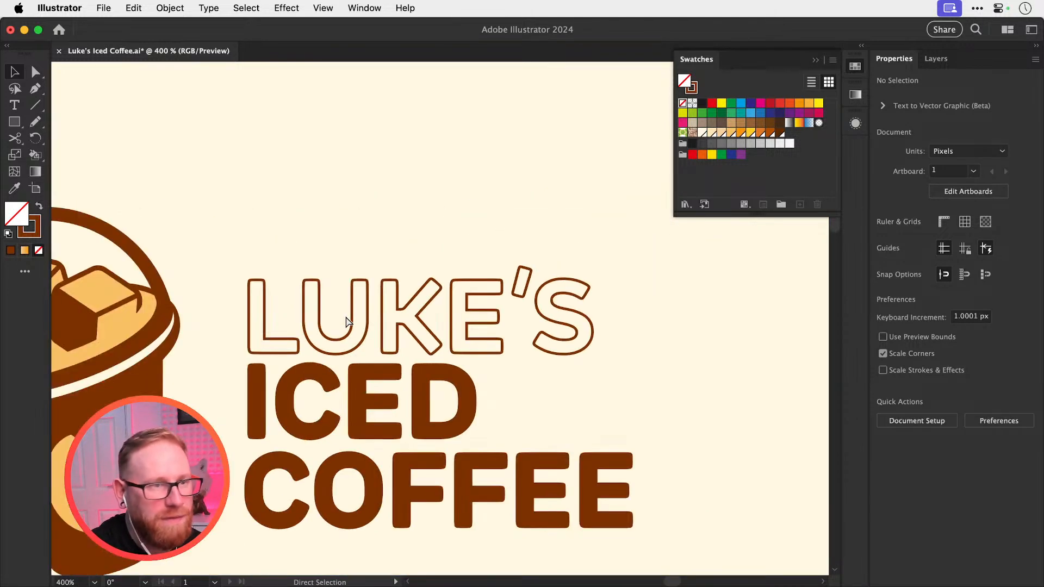
key("super+minus")
key("super+minus")
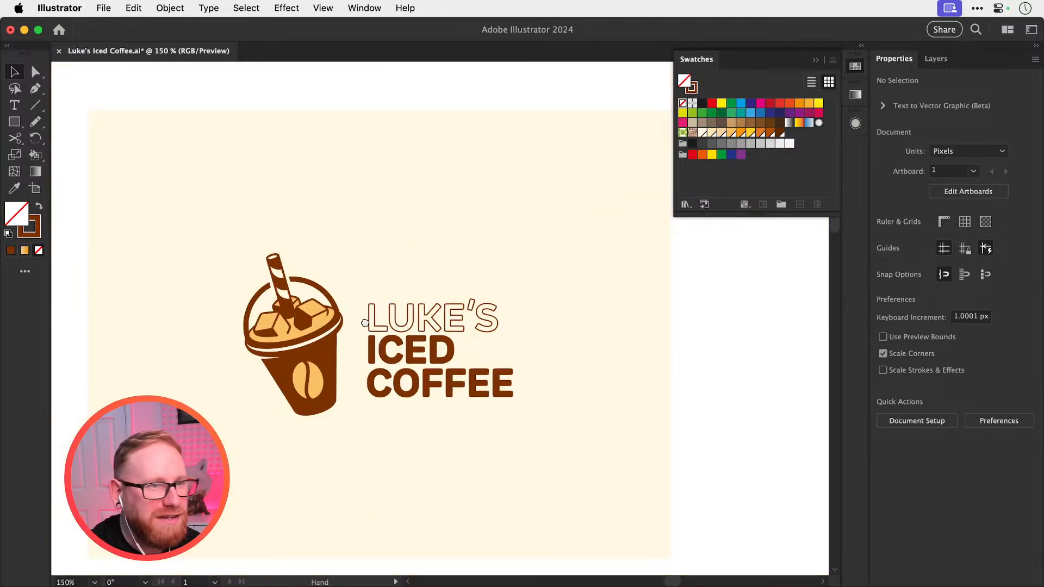
key("super+minus")
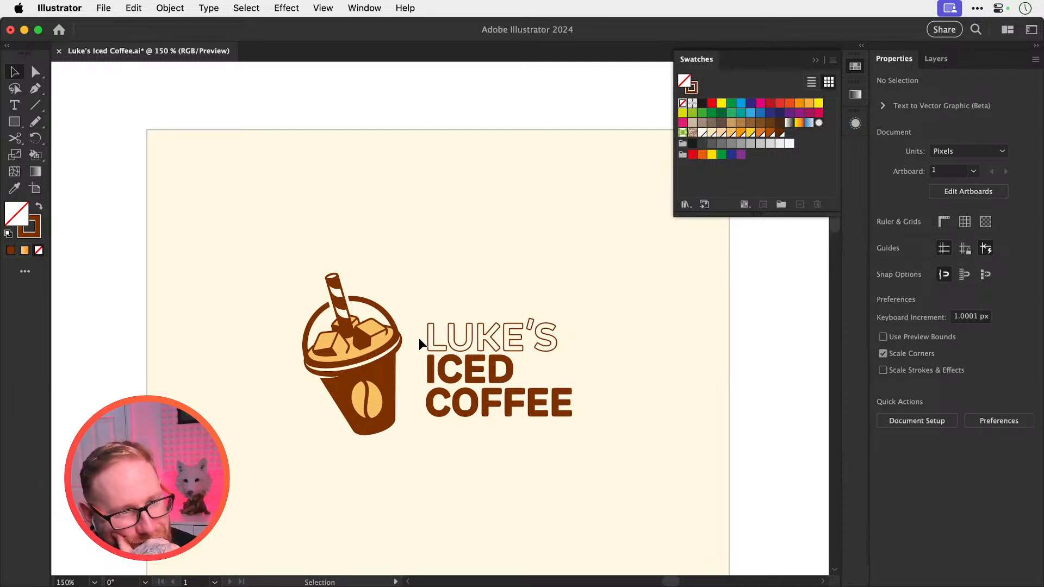
scroll(417, 338, "up", 5)
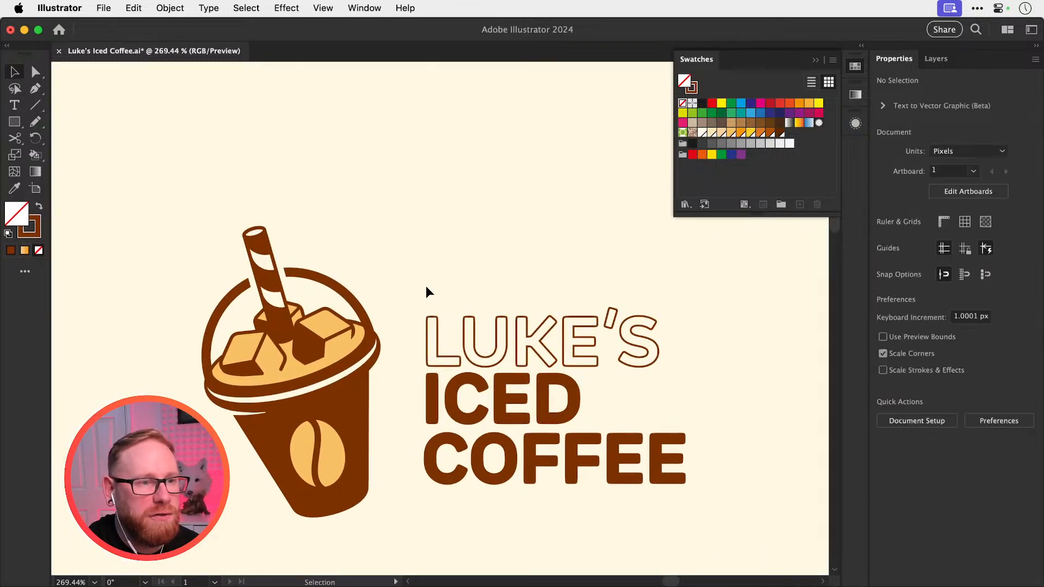
Align the LUKE'S stroke to the outside and increase its weight for a thicker outline, then deselect it
left_click_drag(736, 338, 734, 338)
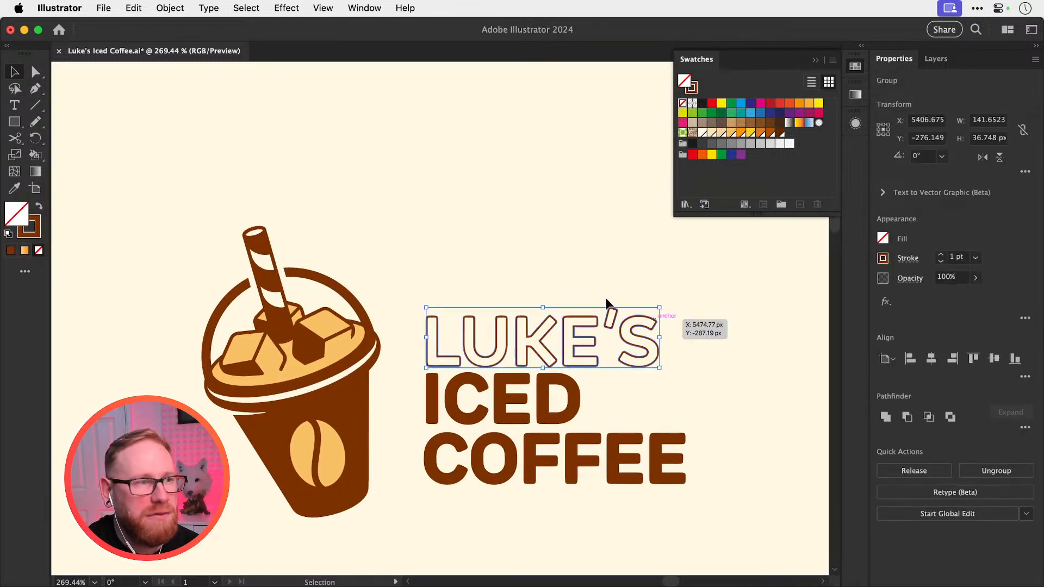
left_click(182, 7)
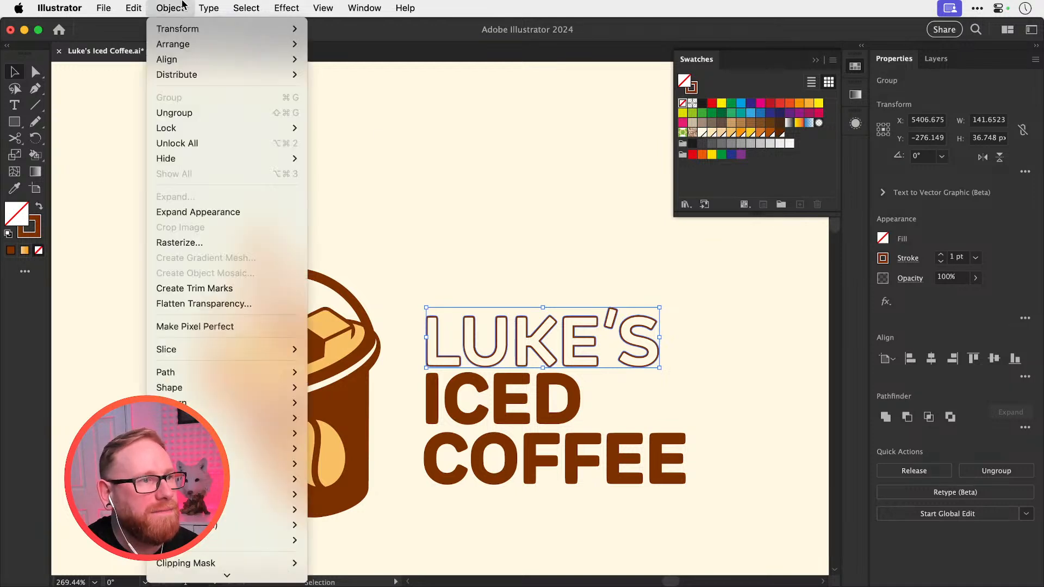
left_click(461, 236)
left_click(908, 258)
left_click(850, 333)
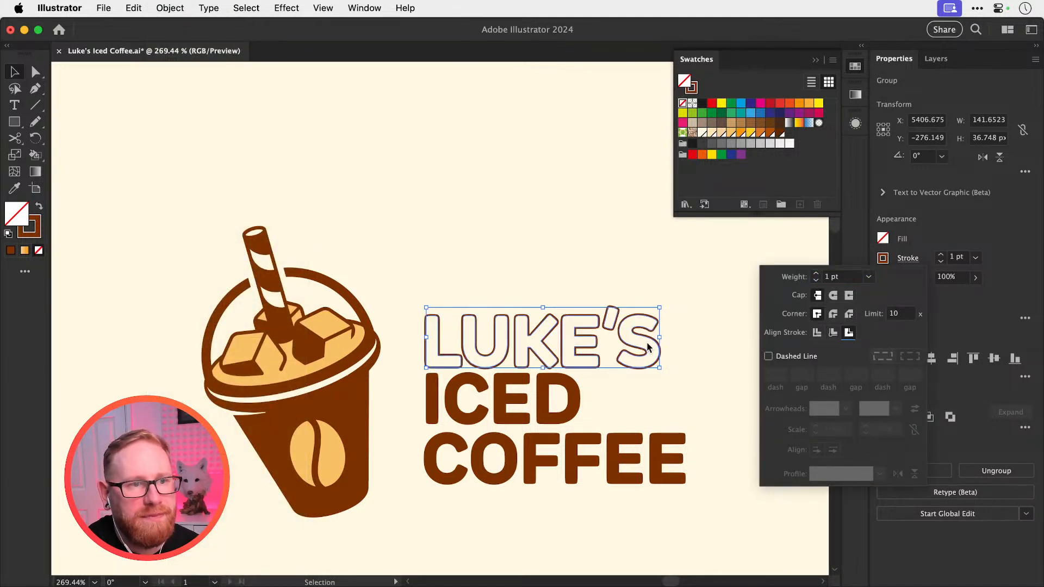
left_click(675, 291)
left_click(674, 291)
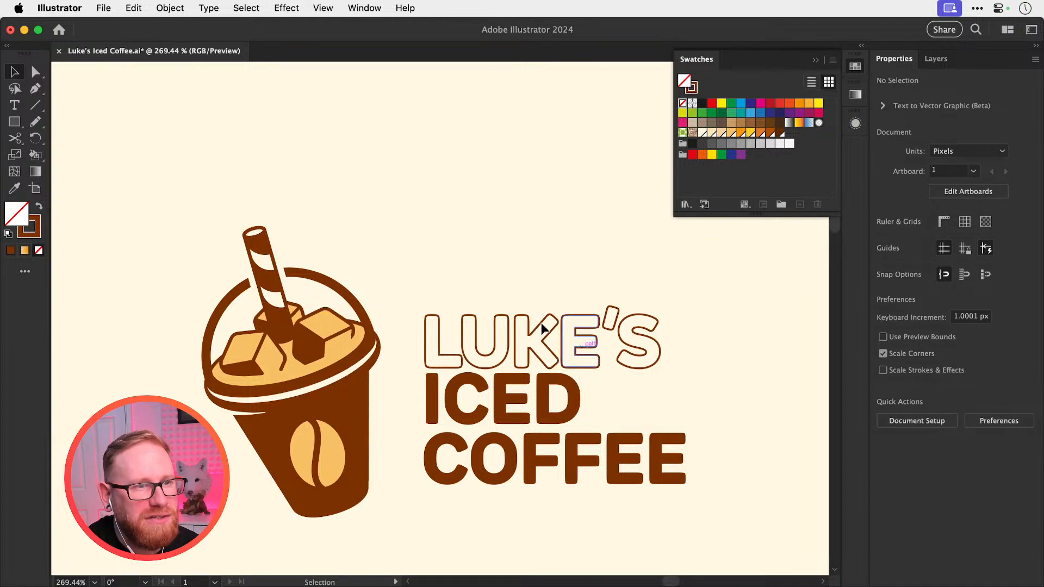
left_click_drag(591, 338, 673, 352)
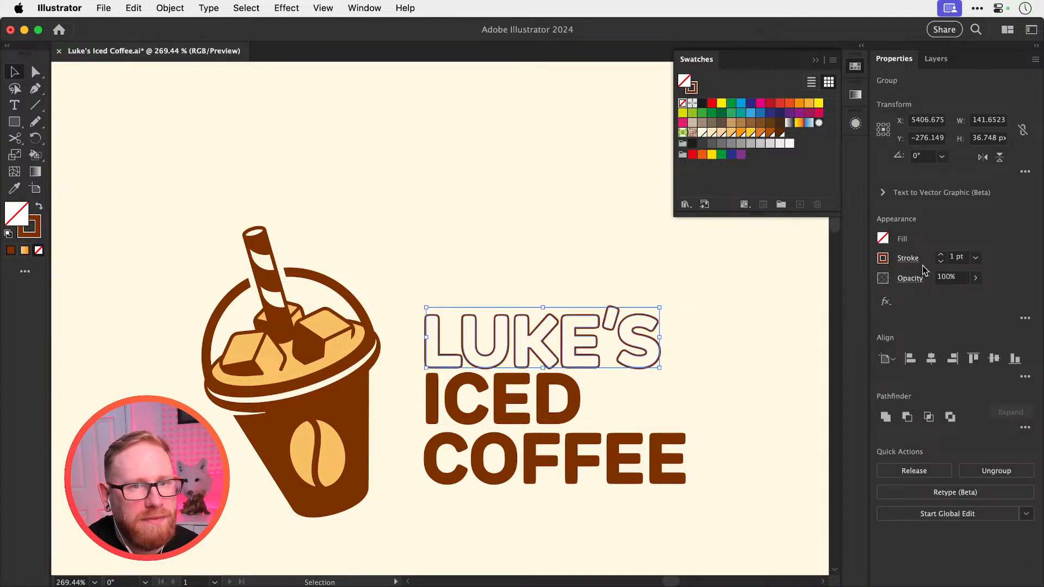
key("super+shift+a")
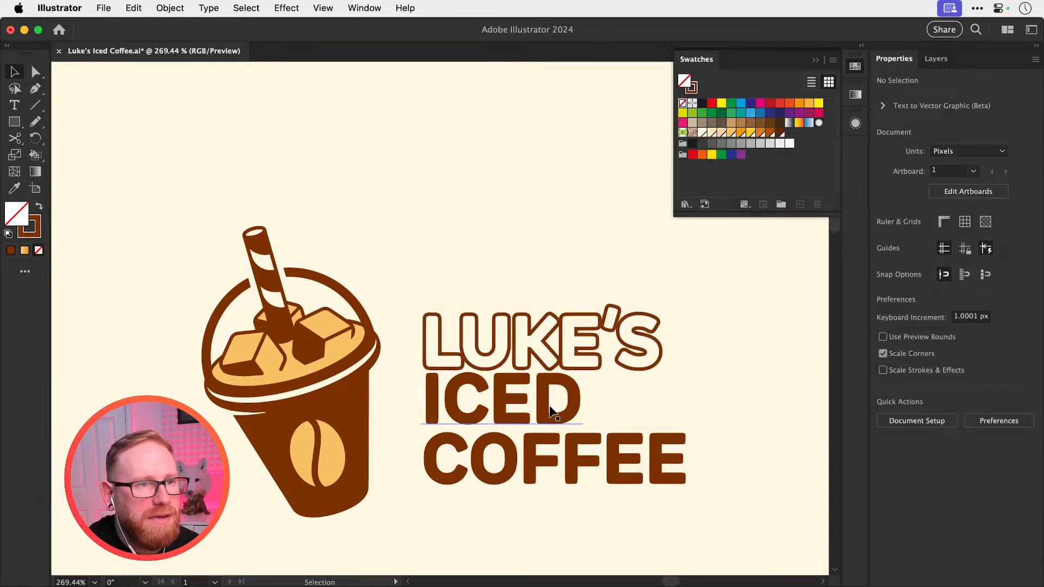
Duplicate the outlined LUKE'S above the original and expand the copy's appearance into brown-filled shapes
left_click_drag(421, 272, 647, 340)
key("super+shift+a")
left_click_drag(418, 284, 647, 229)
left_click(171, 10)
left_click(208, 212)
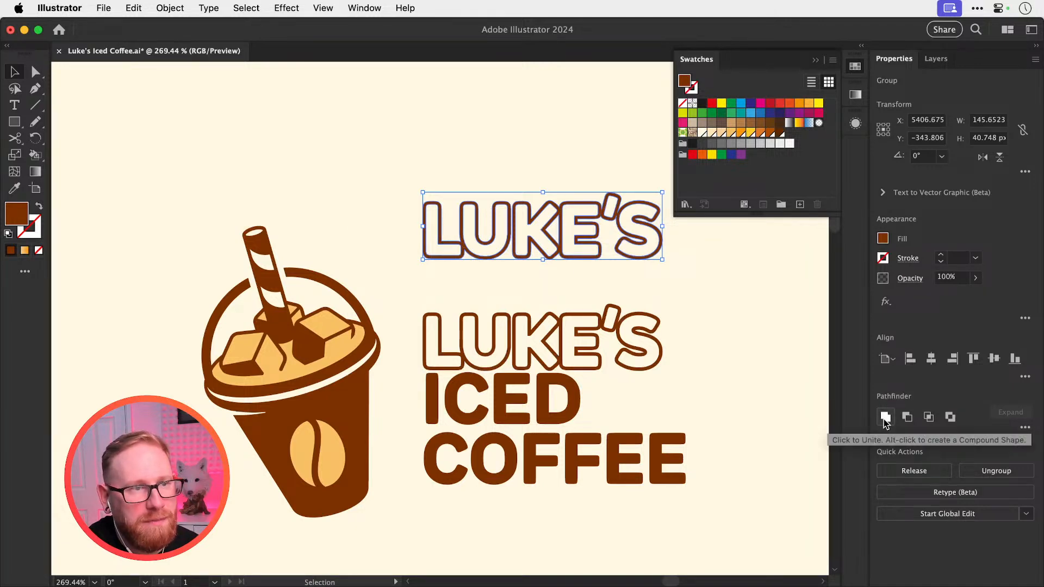
Inspect the overlaps and gaps between the letters of the expanded LUKE'S copy
key("z")
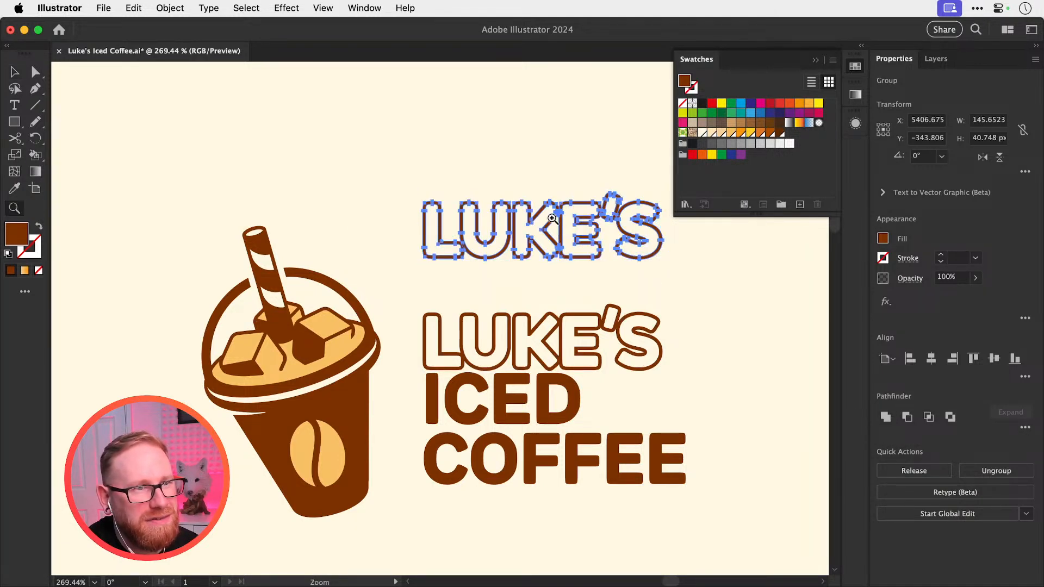
left_click_drag(557, 215, 727, 329)
left_click(727, 328, "alt")
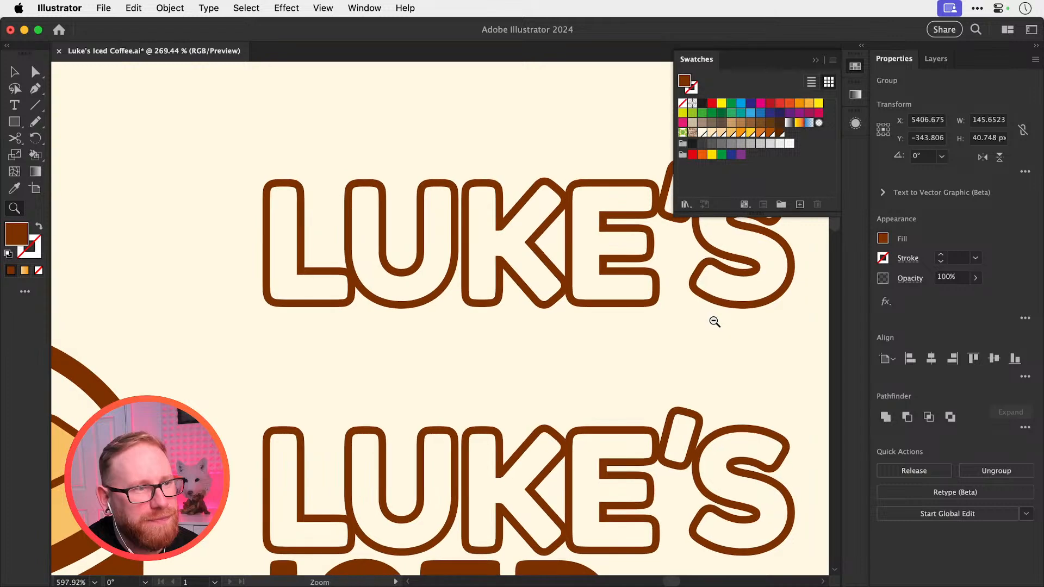
key("v")
left_click(472, 184)
key("super+shift+a")
left_click_drag(489, 220, 372, 223)
key("v")
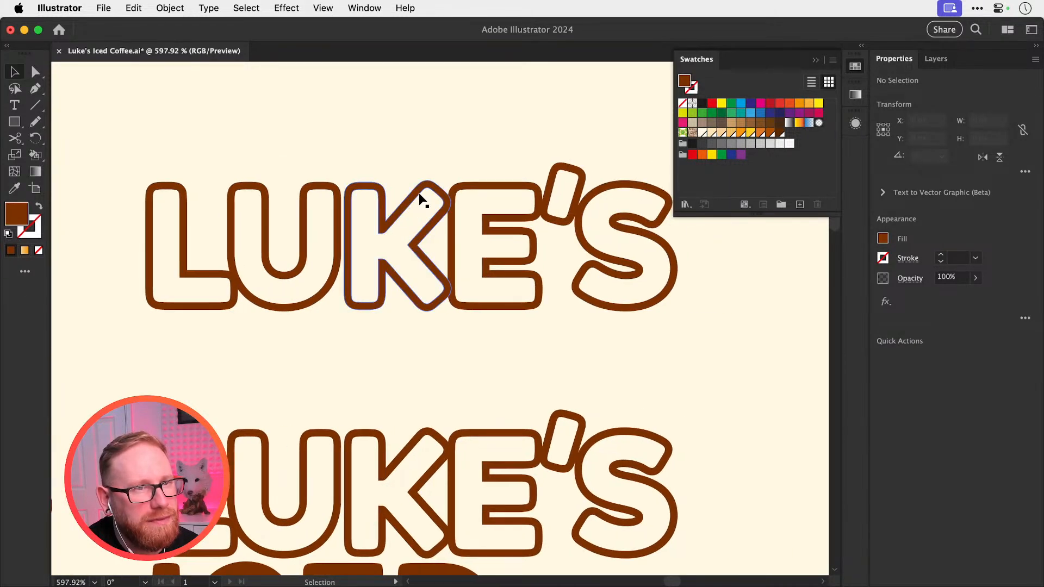
Ungroup the expanded LUKE'S copy and shift the K, E, apostrophe and S left until the K meets the U
left_click_drag(354, 154, 606, 302)
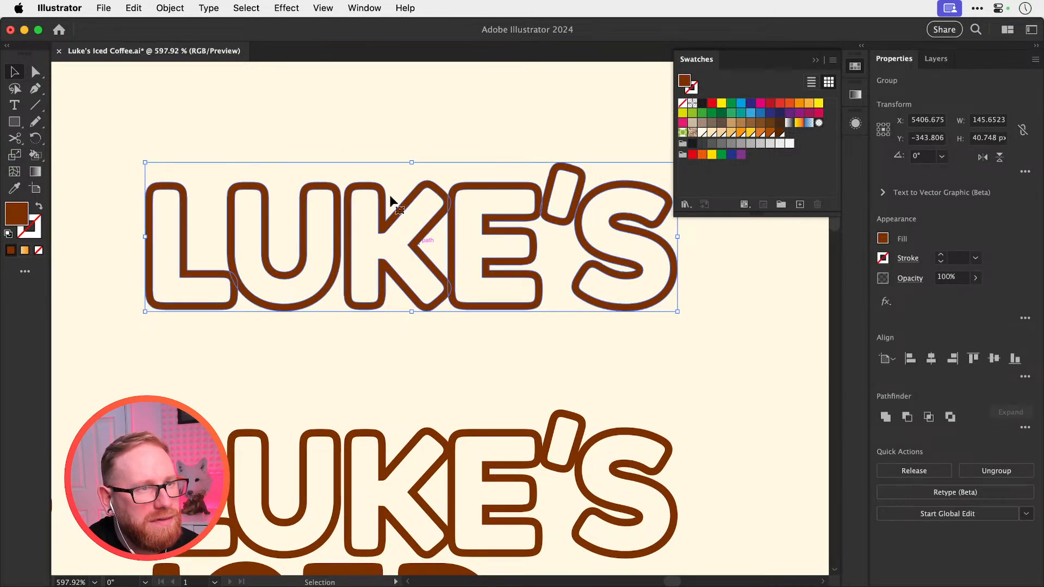
key("super+8")
left_click(351, 147)
left_click_drag(359, 146, 690, 368)
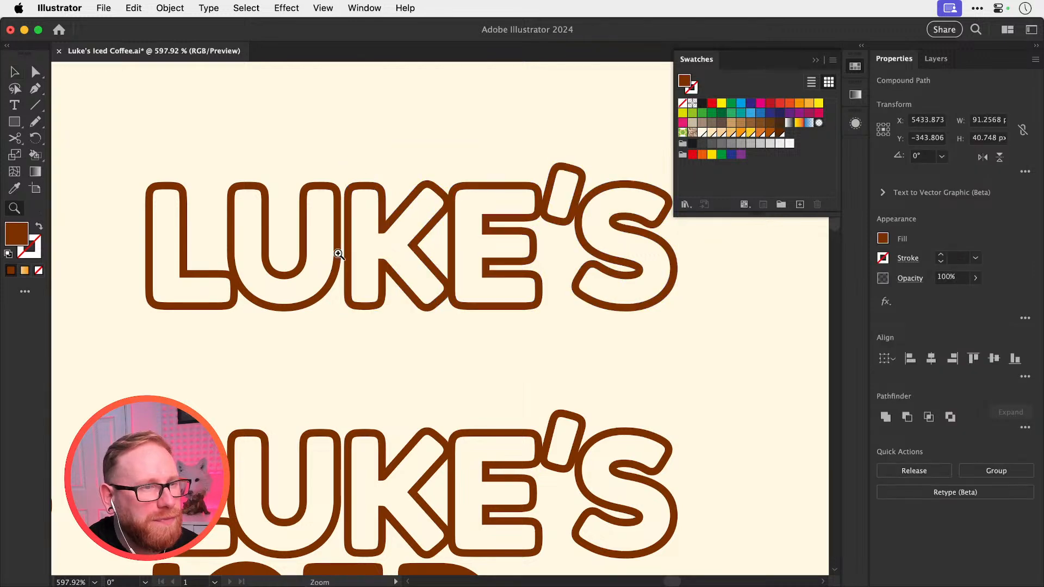
scroll(337, 251, "up", 5)
left_click_drag(367, 199, 343, 198)
left_click(466, 333)
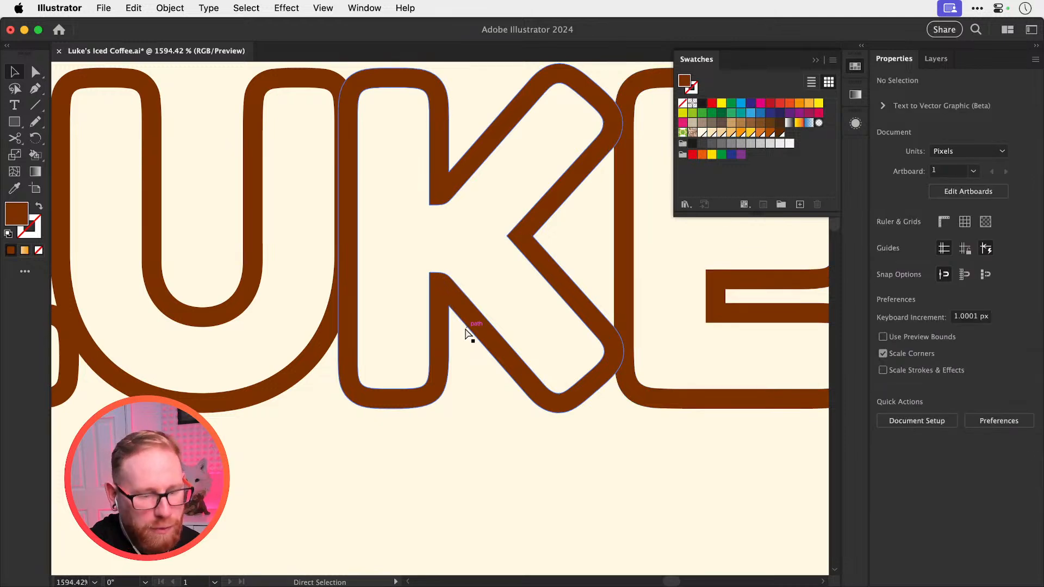
scroll(466, 333, "down", 6)
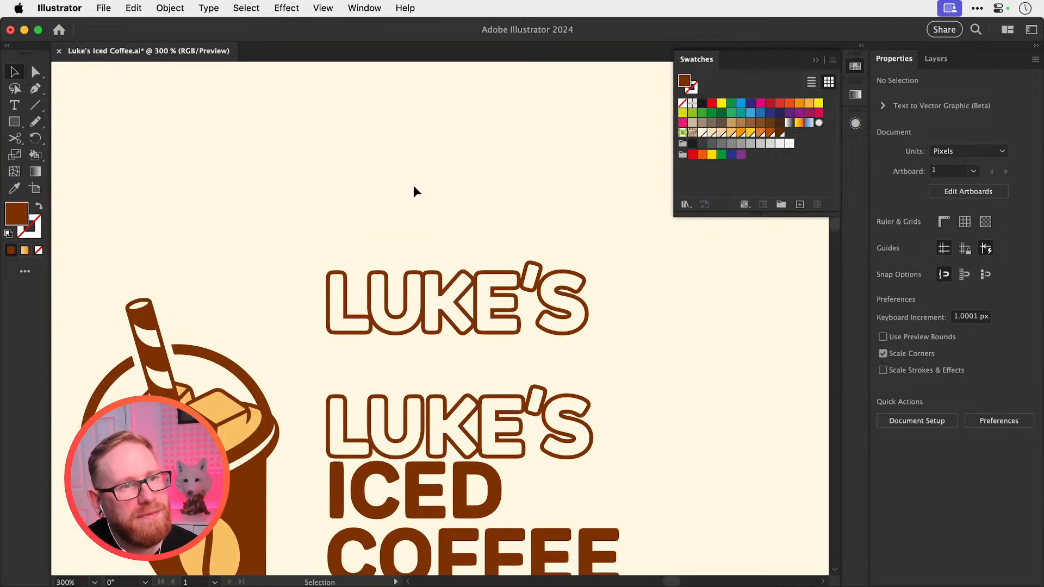
key("a")
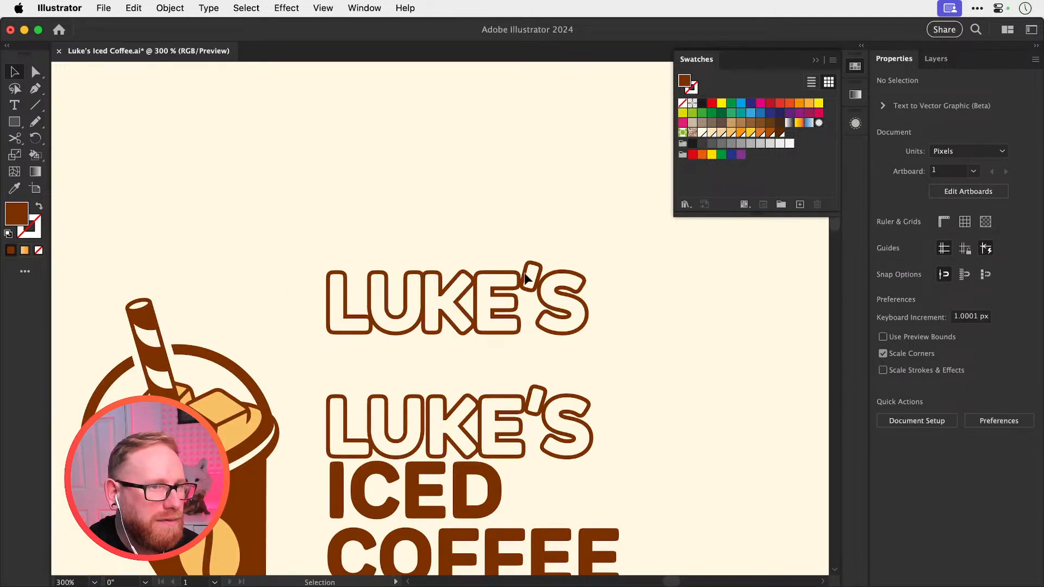
Examine the joins between the L, U, K and E of the expanded LUKE'S copy
key("z")
left_click_drag(527, 280, 699, 443)
left_click_drag(448, 285, 491, 324)
key("v")
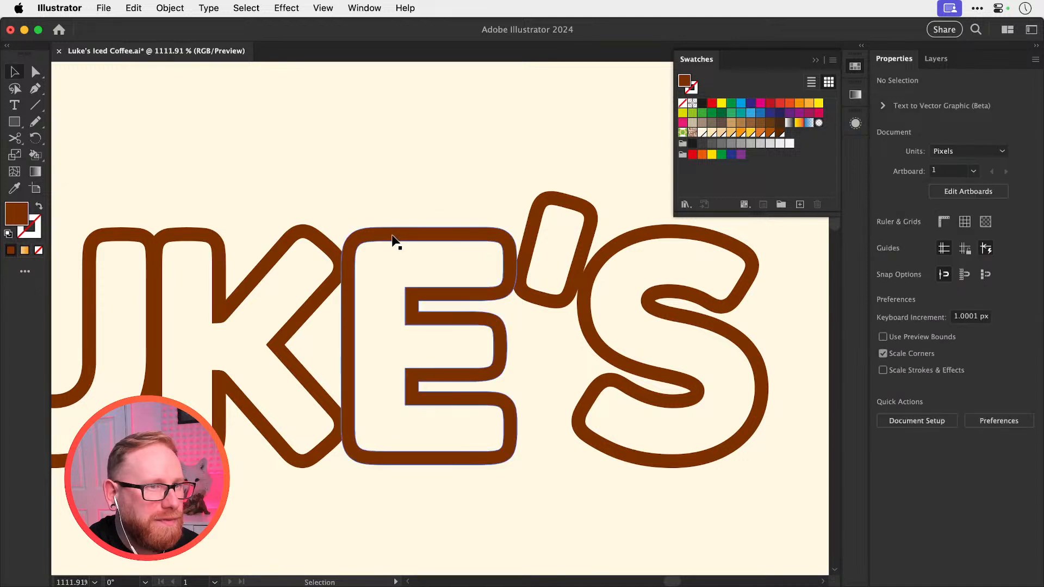
left_click(393, 240)
left_click_drag(303, 226, 577, 217)
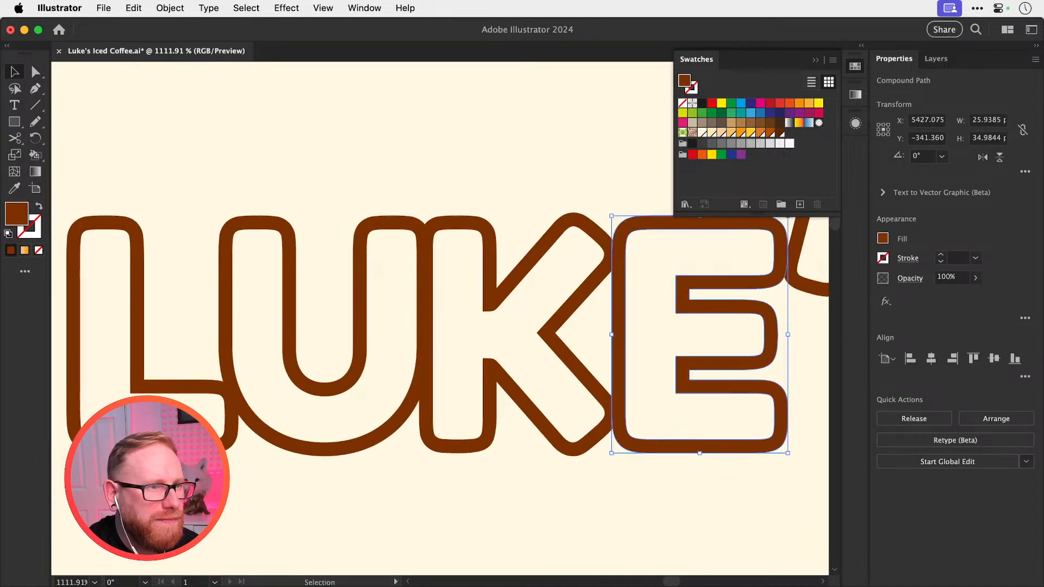
left_click(127, 444)
key("super+space")
left_click_drag(128, 443, 274, 450)
Shift the apostrophe and S of the expanded LUKE'S copy left until they overlap their neighbouring letters
left_click(601, 357)
left_click_drag(604, 356, 185, 327)
left_click_drag(609, 338, 85, 494)
left_click_drag(428, 249, 235, 375)
left_click_drag(419, 314, 381, 315)
left_click_drag(496, 367, 442, 372)
key("super+shift+a")
key("super+minus")
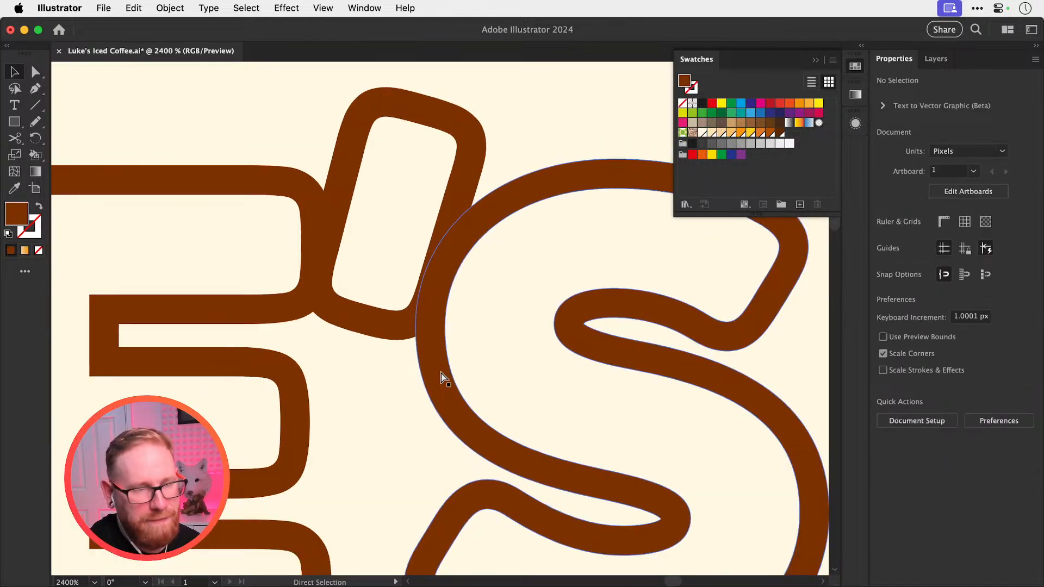
key("super+minus")
key("super+minus")
key("super+minus")
key("super+minus")
key("super+minus")
key("super+minus")
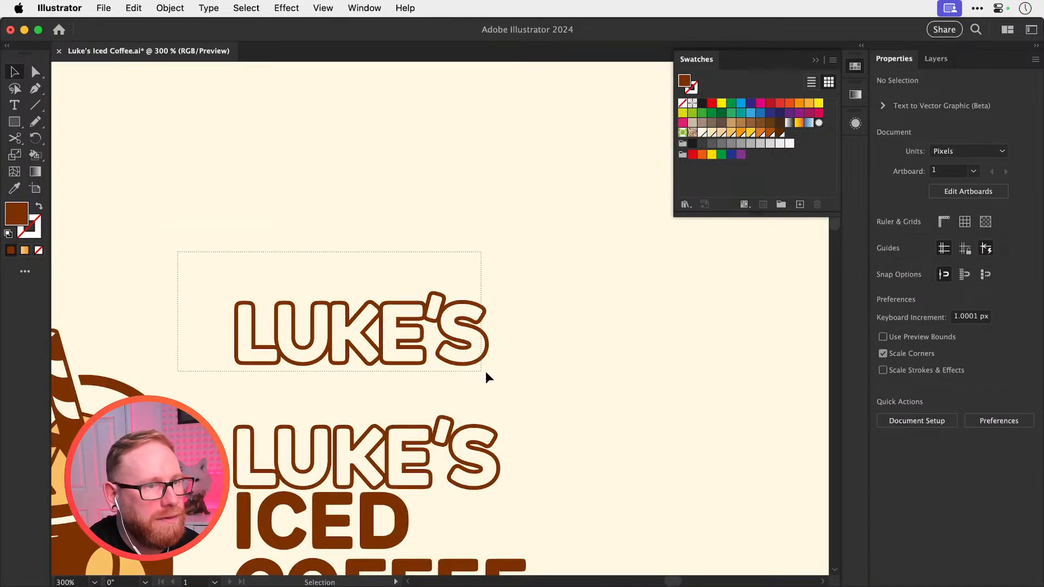
Unite the expanded LUKE'S letters into one compound shape, keeping one copy at the upper edge of the cream background and another below it
left_click(483, 356)
scroll(536, 413, "up", 3)
scroll(535, 414, "left", 5)
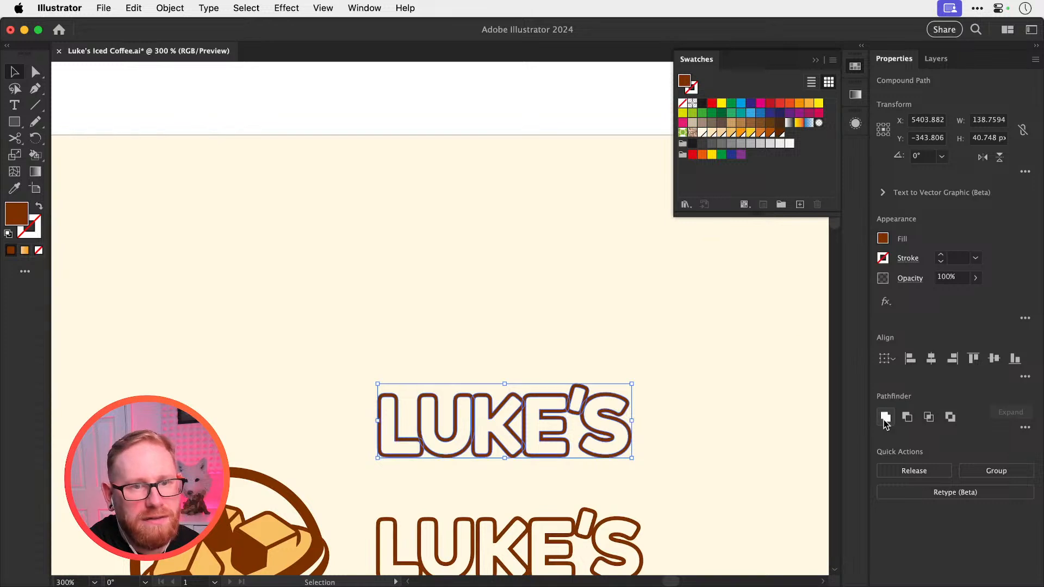
left_click_drag(609, 435, 587, 129)
left_click_drag(525, 143, 524, 341)
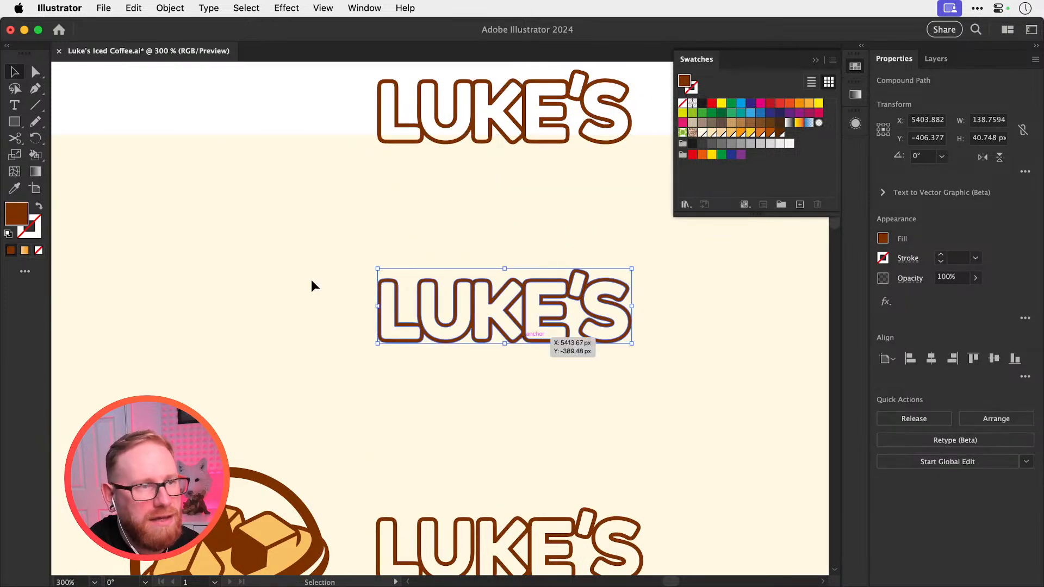
Fill the insides of all letters and the apostrophe of the lower united LUKE'S with light orange using Live Paint
left_click(35, 156)
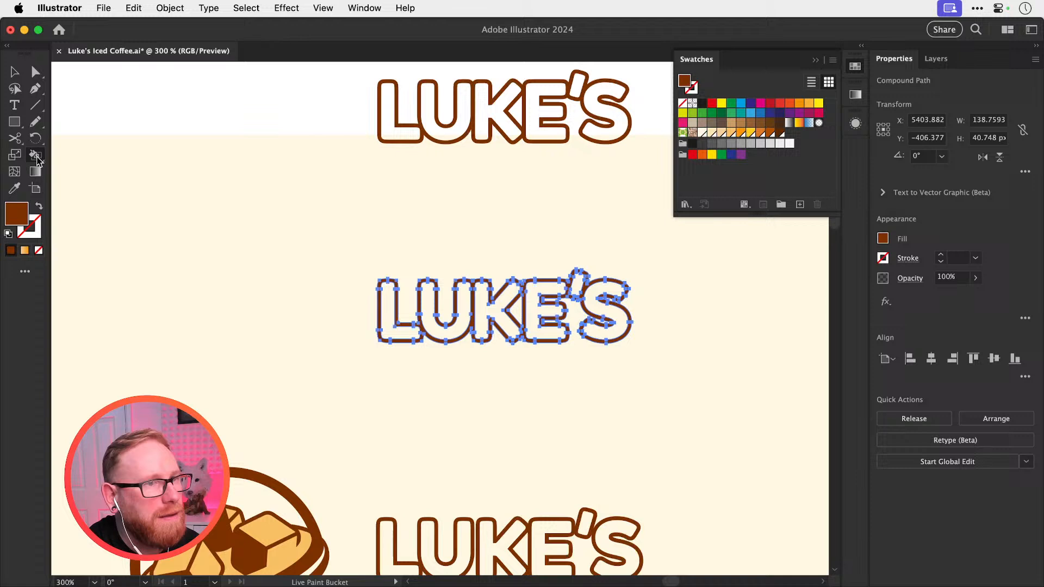
left_click(394, 325)
key("super+z")
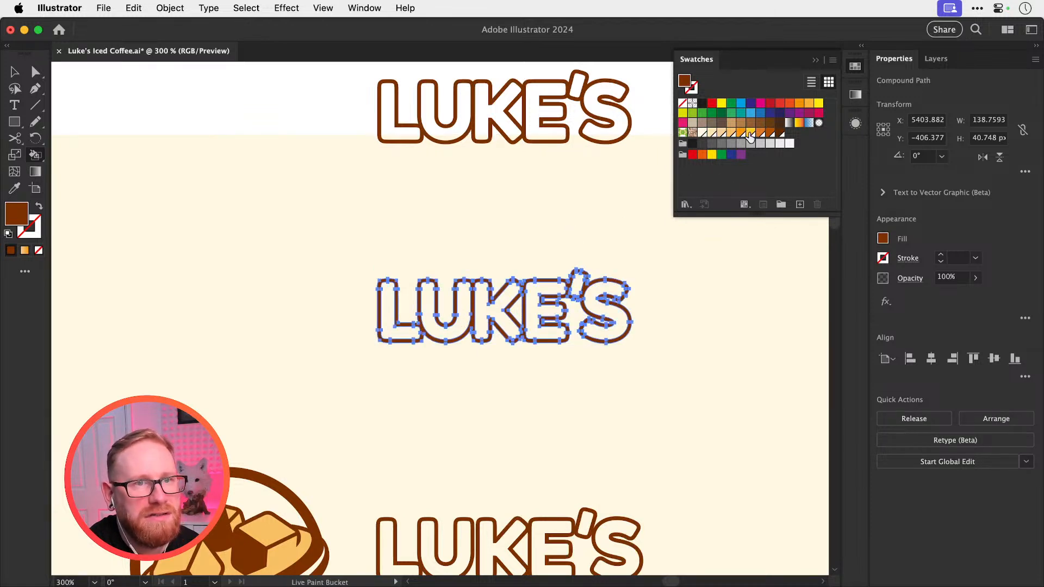
left_click(731, 134)
left_click(395, 309)
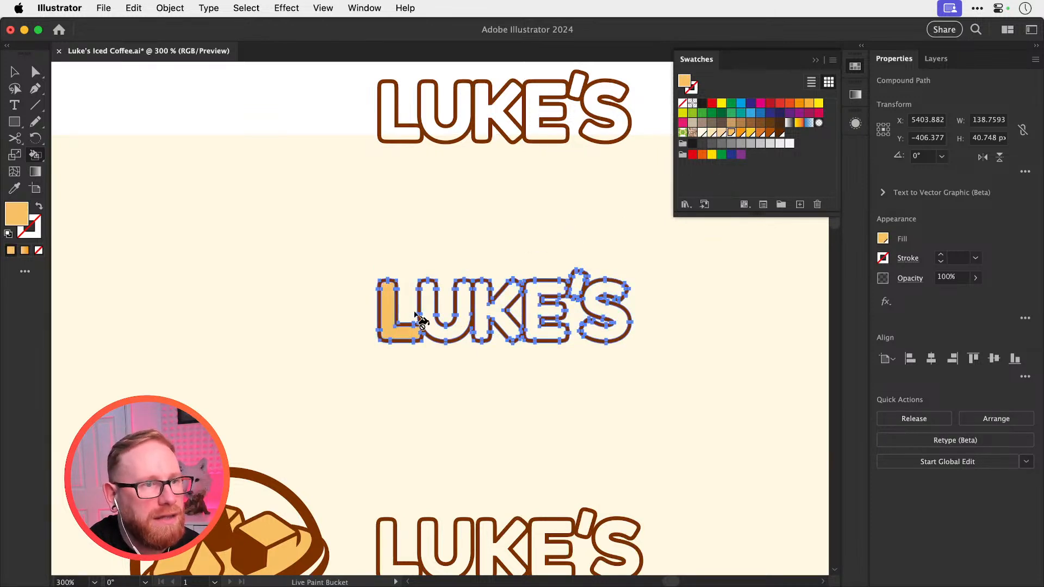
left_click(421, 305)
left_click(489, 320)
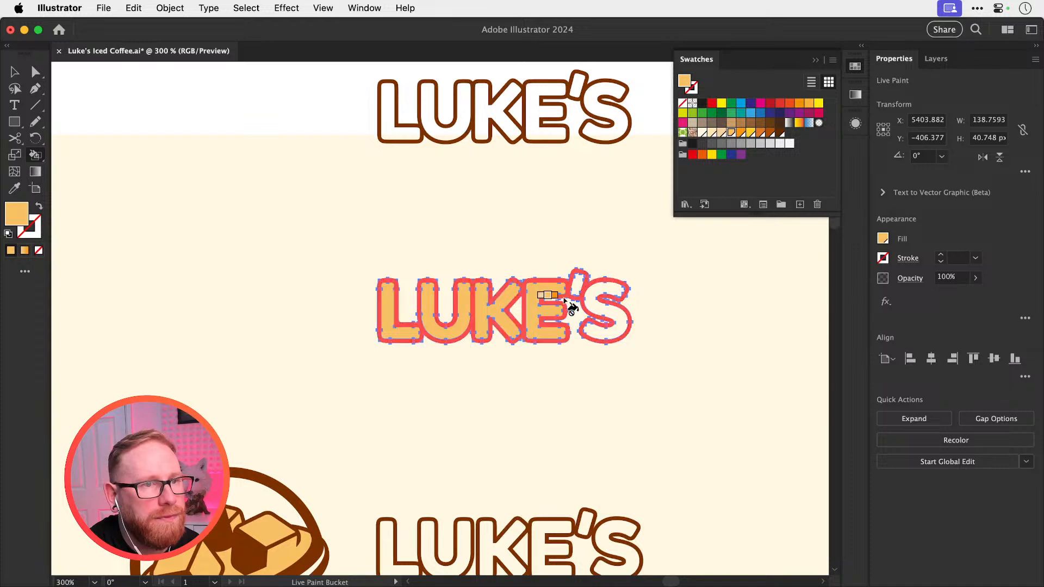
left_click(548, 307)
left_click(576, 283)
left_click(594, 295)
key("super+shift+a")
Delete the outlined LUKE'S above ICED COFFEE and put the light orange LUKE'S in its place
left_click_drag(565, 433, 544, 243)
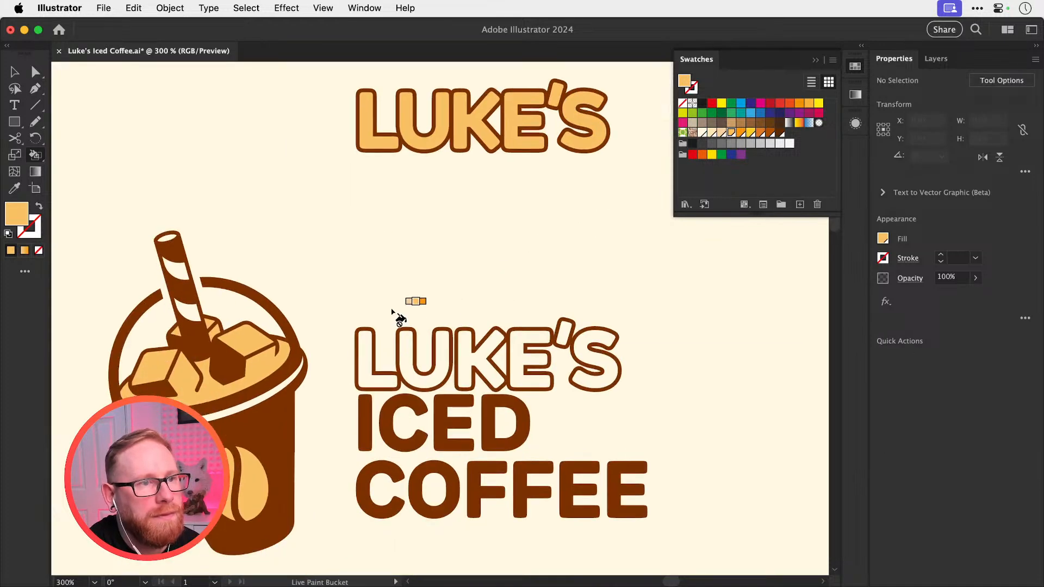
key("v")
left_click_drag(358, 283, 594, 361)
key("Delete")
left_click_drag(522, 147, 526, 373)
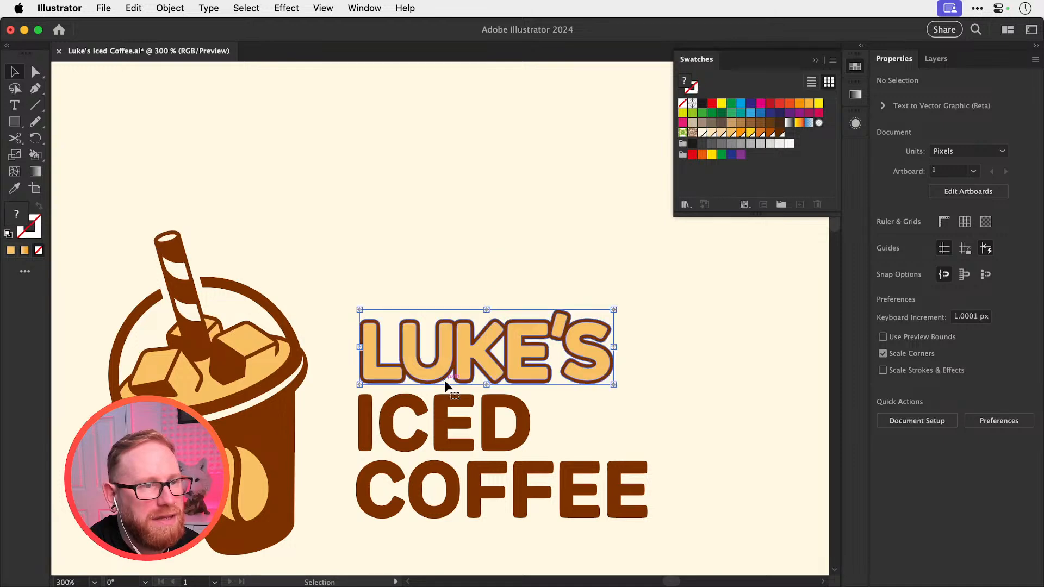
Align the left edge of the light orange LUKE'S with the left edge of ICED
key("z")
left_click_drag(365, 383, 707, 511)
key("v")
left_click_drag(426, 335, 422, 472)
left_click_drag(378, 359, 364, 221)
key("super+shift+a")
key("super+minus")
key("super+minus")
key("super+minus")
key("super+minus")
key("super+minus")
key("super+minus")
key("super+minus")
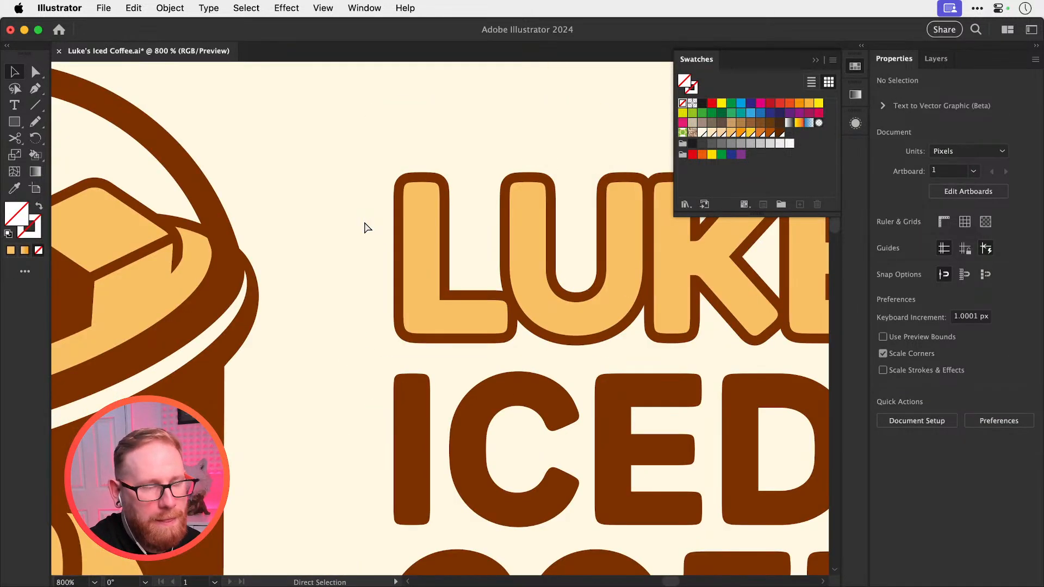
Fine-tune the position of ICED beneath the light orange LUKE'S, then deselect it
key("z")
left_click_drag(495, 374, 603, 421)
key("v")
left_click_drag(530, 434, 529, 434)
left_click_drag(509, 338, 501, 326)
key("super+shift+a")
key("super+1")
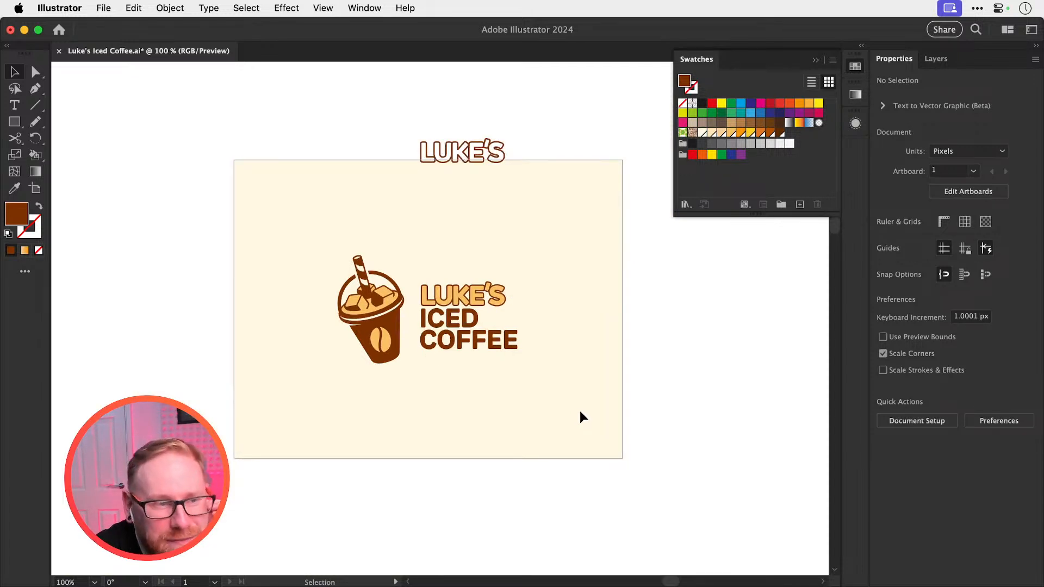
Unlock the cream background rectangle, enlarge it from its centre to surround the logo generously, and lock it again
left_click_drag(299, 302, 500, 432)
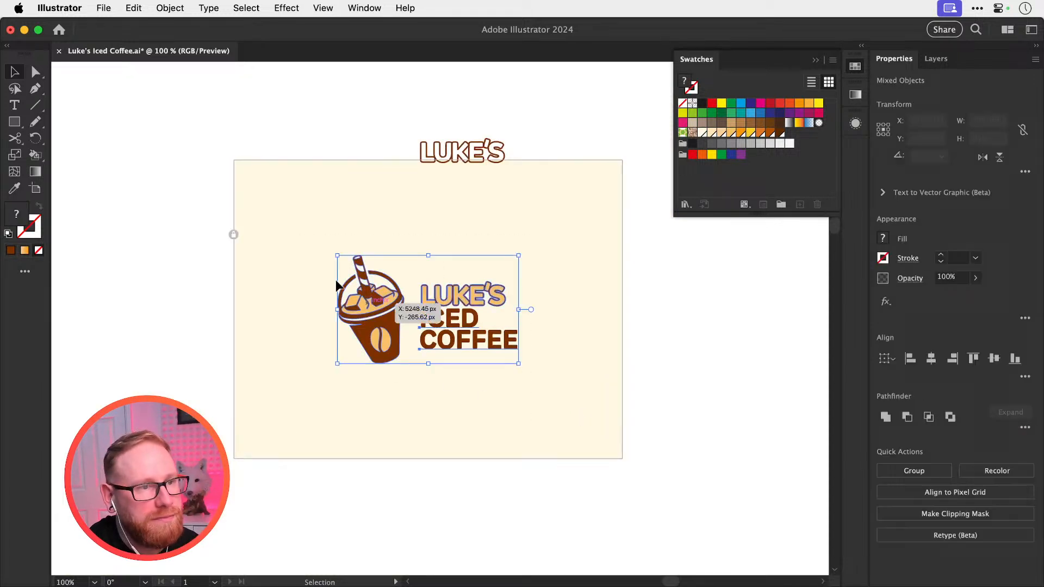
left_click(234, 235)
left_click(194, 243)
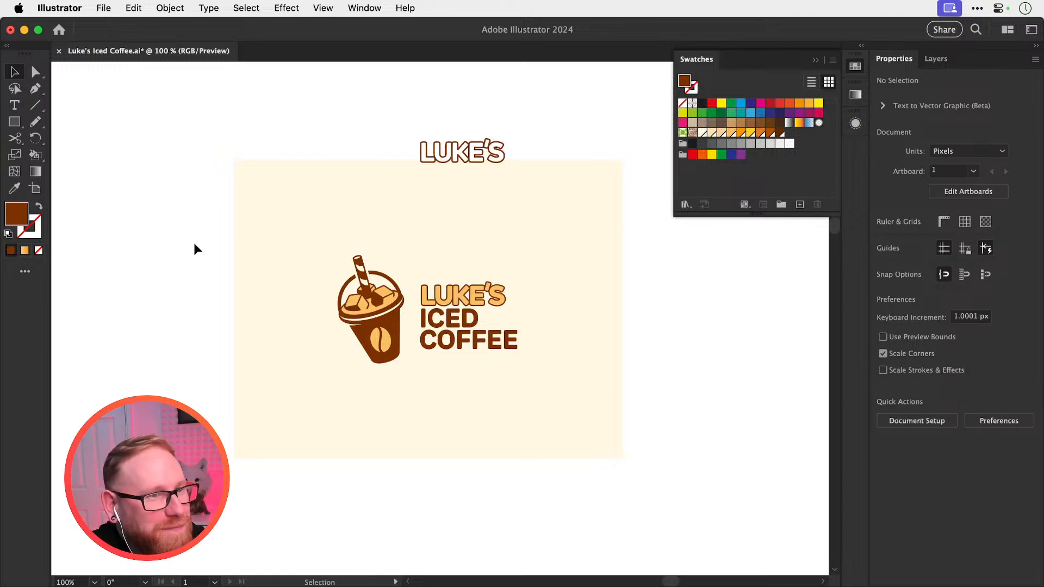
key("super+minus")
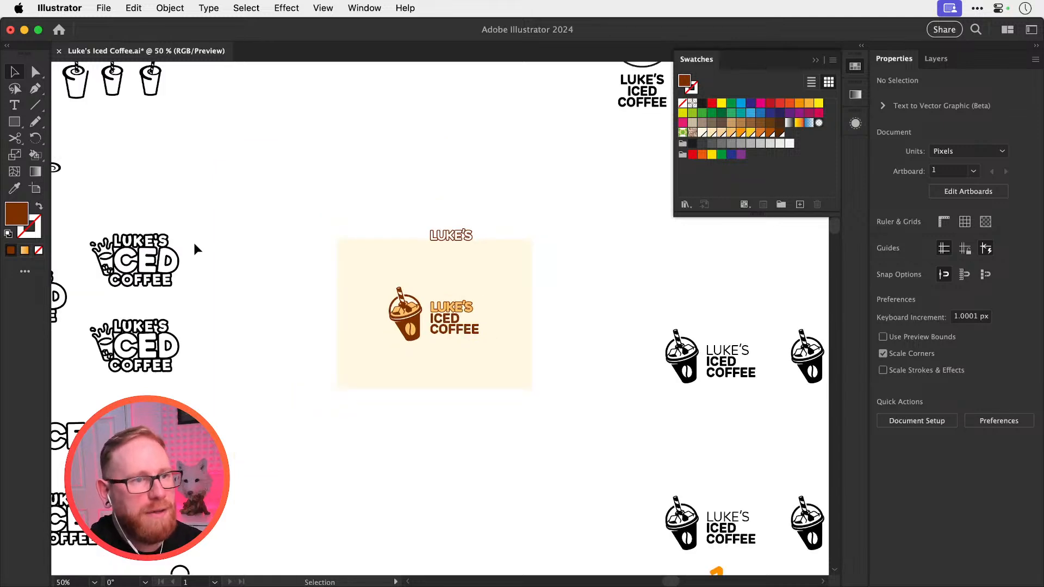
left_click(339, 243)
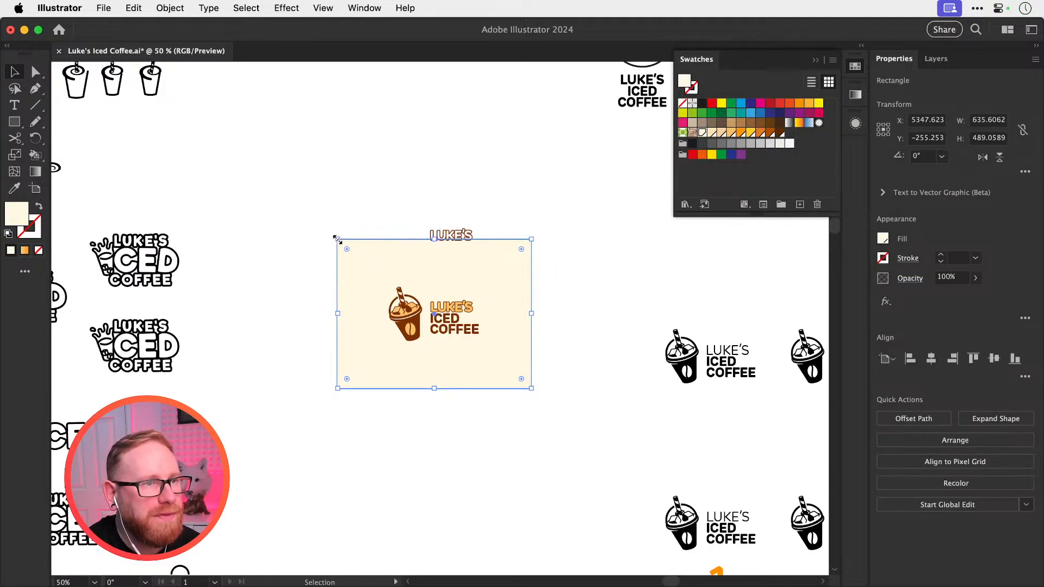
left_click_drag(336, 239, 243, 136)
key("super+2")
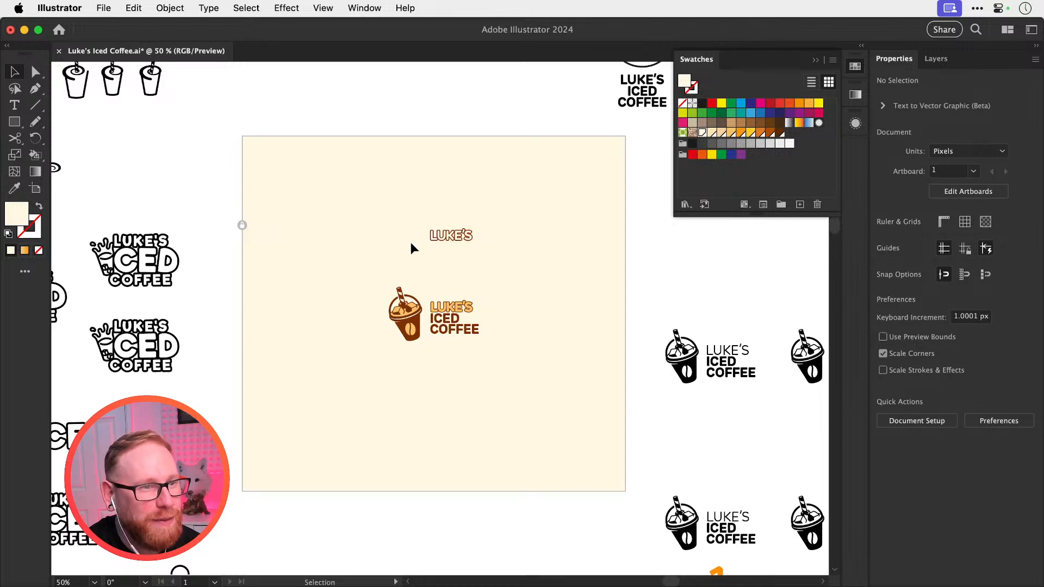
Move the spare outlined LUKE'S above the cream background and duplicate the whole coloured logo vertically
left_click(461, 233)
left_click_drag(461, 230, 462, 120)
left_click(462, 338)
left_click_drag(461, 339, 457, 300)
left_click(553, 274)
scroll(594, 389, "up", 10)
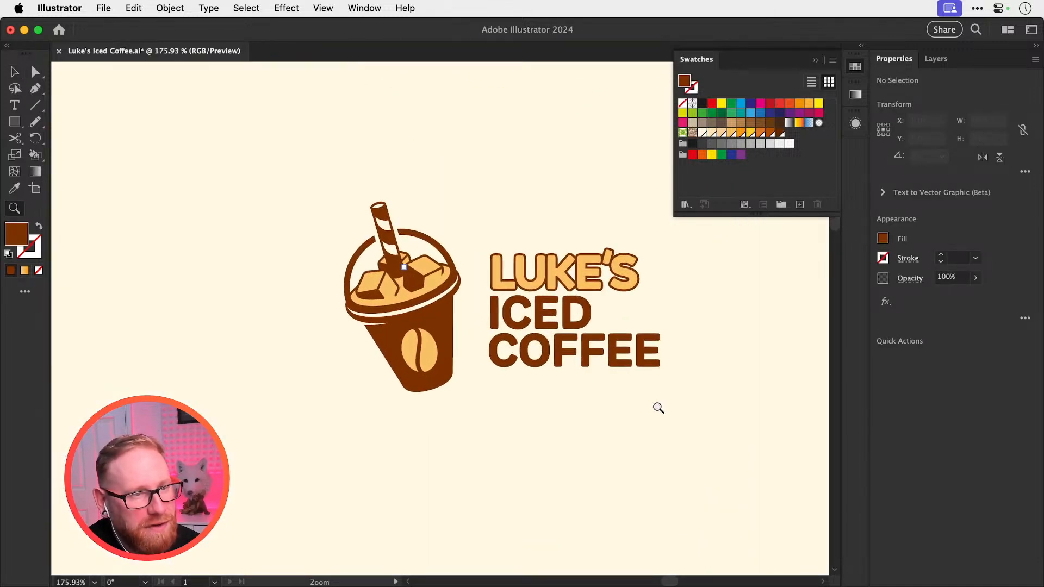
Recolour the coffee bean on the lower logo's cup with the cream of the background
left_click_drag(629, 364, 609, 387)
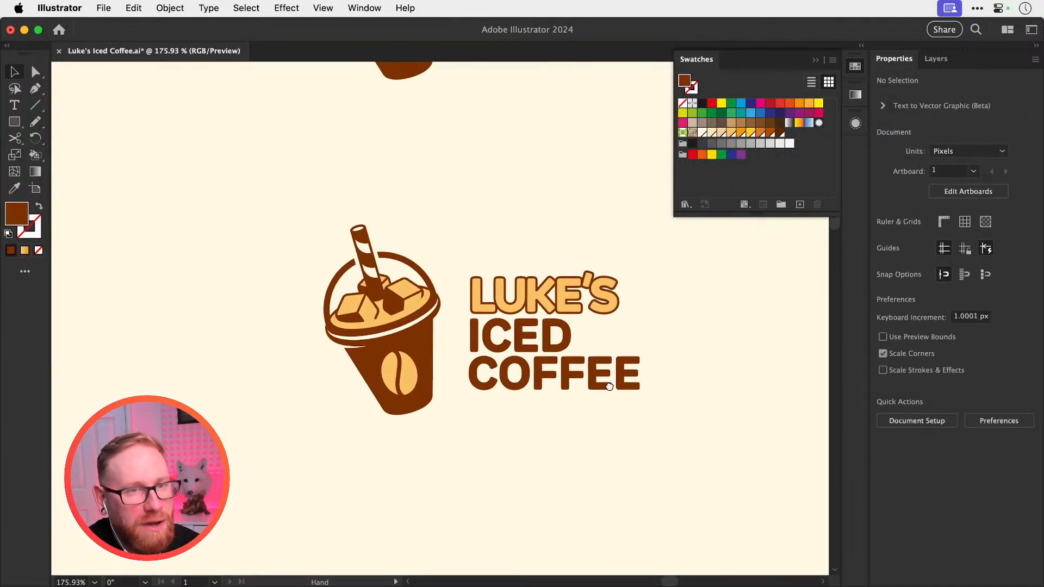
left_click(855, 66)
scroll(473, 348, "up", 3)
left_click_drag(527, 382, 488, 388)
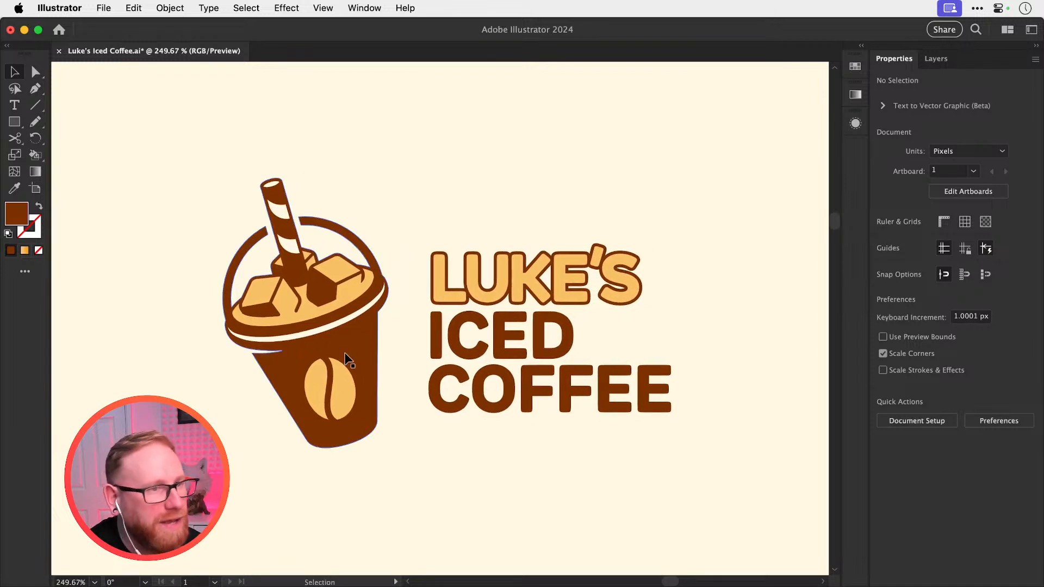
left_click(344, 388)
key("a")
left_click(345, 389)
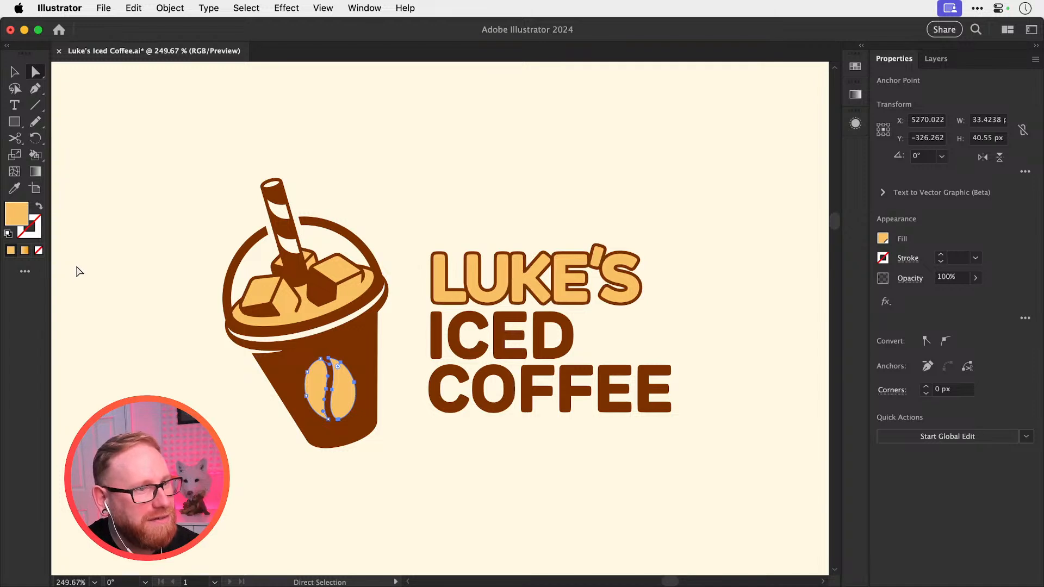
key("i")
left_click(350, 150)
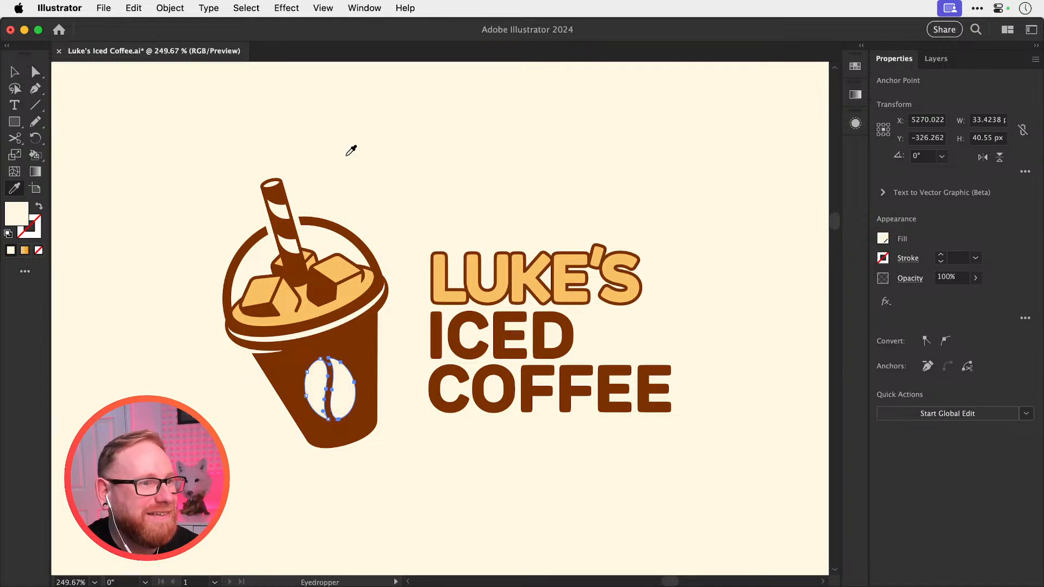
key("shift+super+a")
key("v")
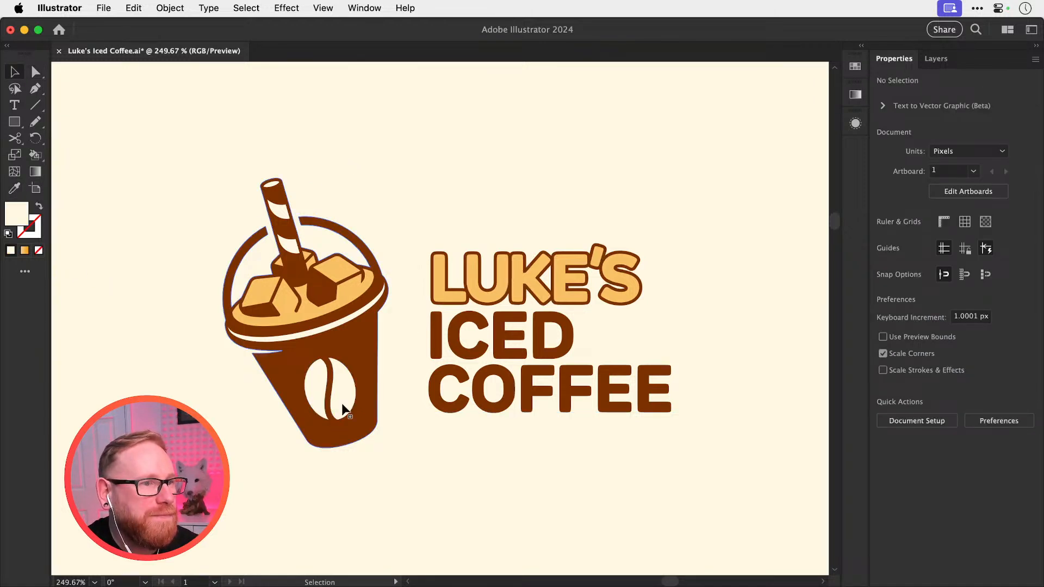
Delete the light orange LUKE'S from the lower logo
left_click(531, 289)
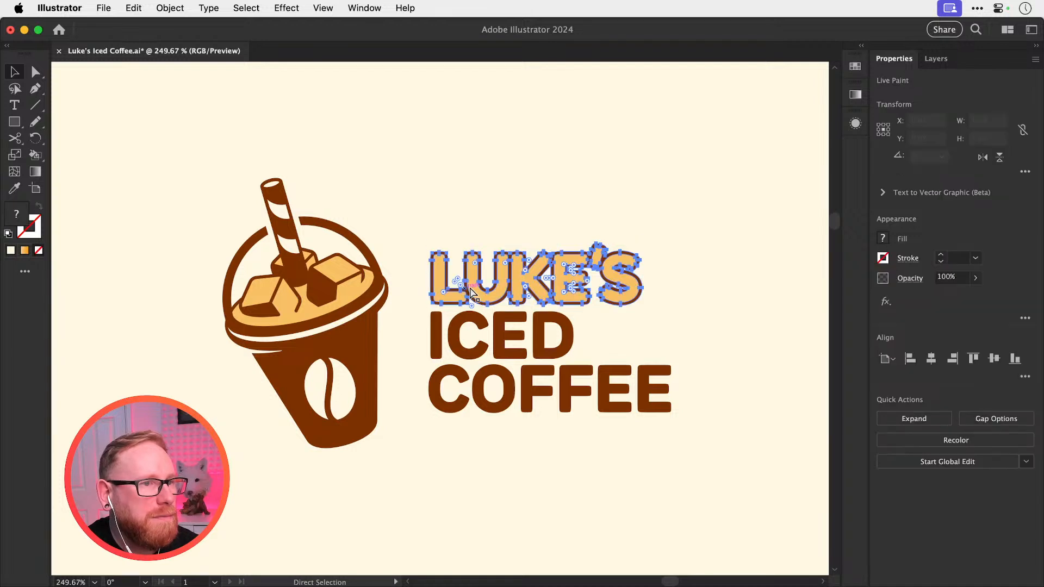
key("Delete")
Try rebuilding LUKE'S from a duplicate of ICED set in New Rubrik Edge Regular, then remove the duplicate
left_click_drag(479, 322, 479, 246, "alt")
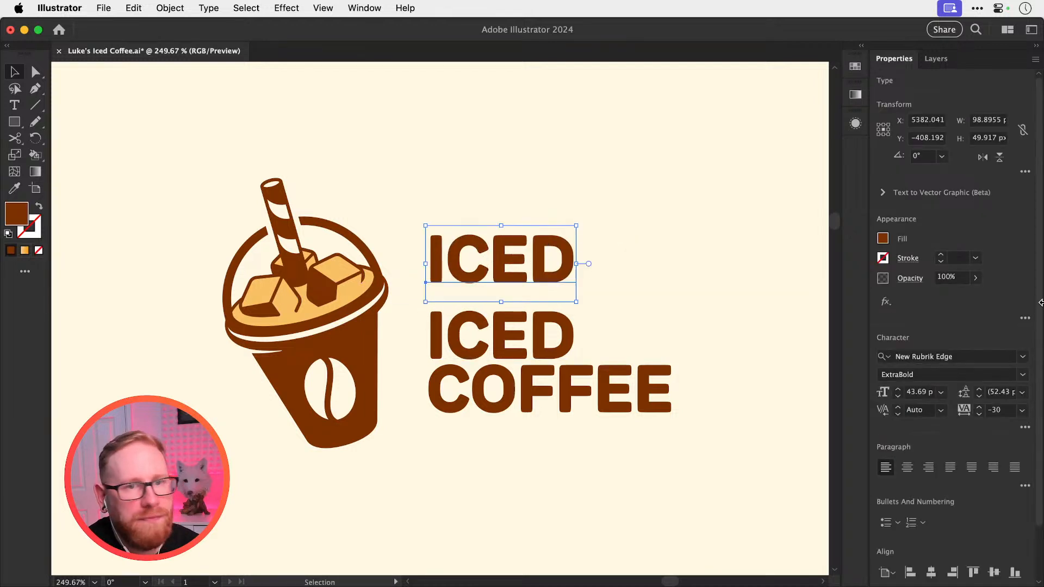
left_click(1024, 374)
left_click(918, 223)
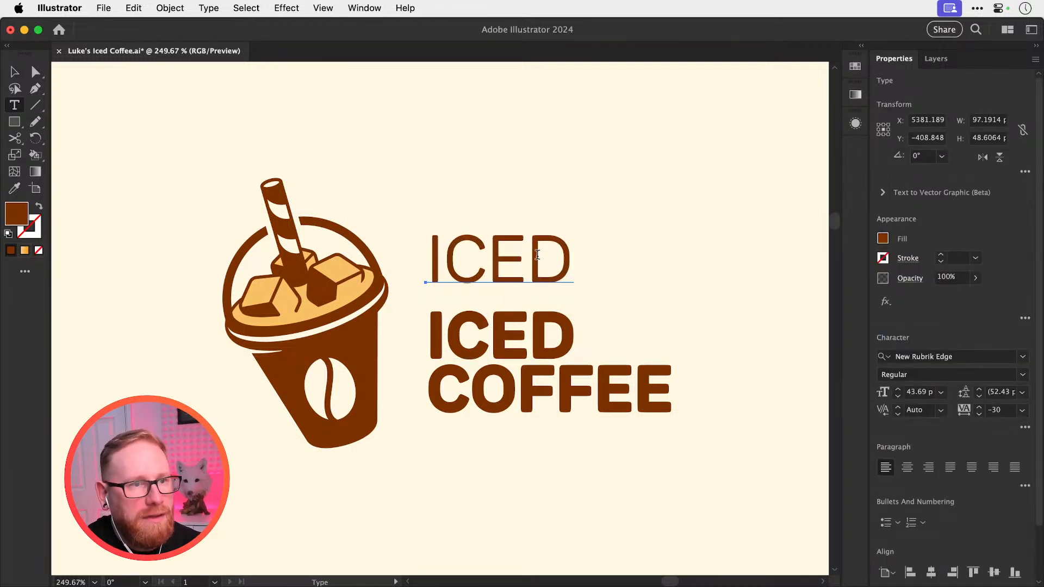
double_click(535, 256)
type("LUKES")
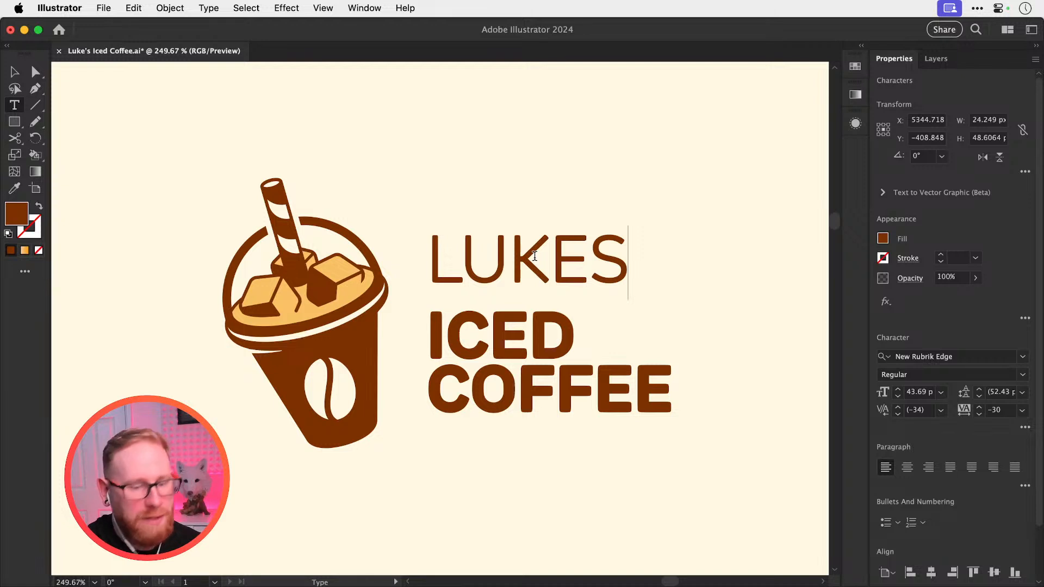
key("BackSpace")
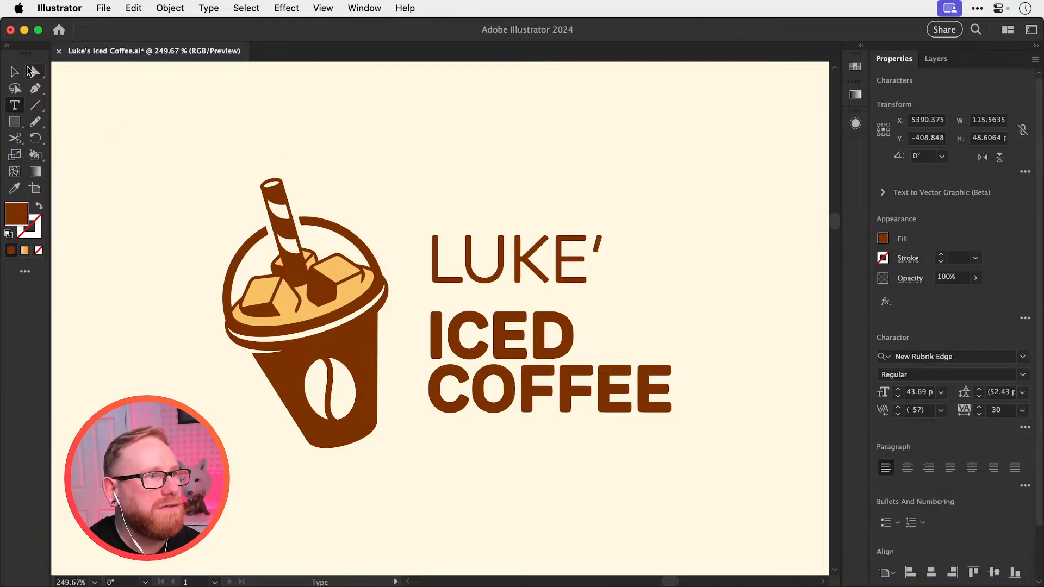
left_click(17, 72)
key("super+minus")
key("super+minus")
key("super+minus")
key("super+minus")
key("super+minus")
key("super+minus")
key("BackSpace")
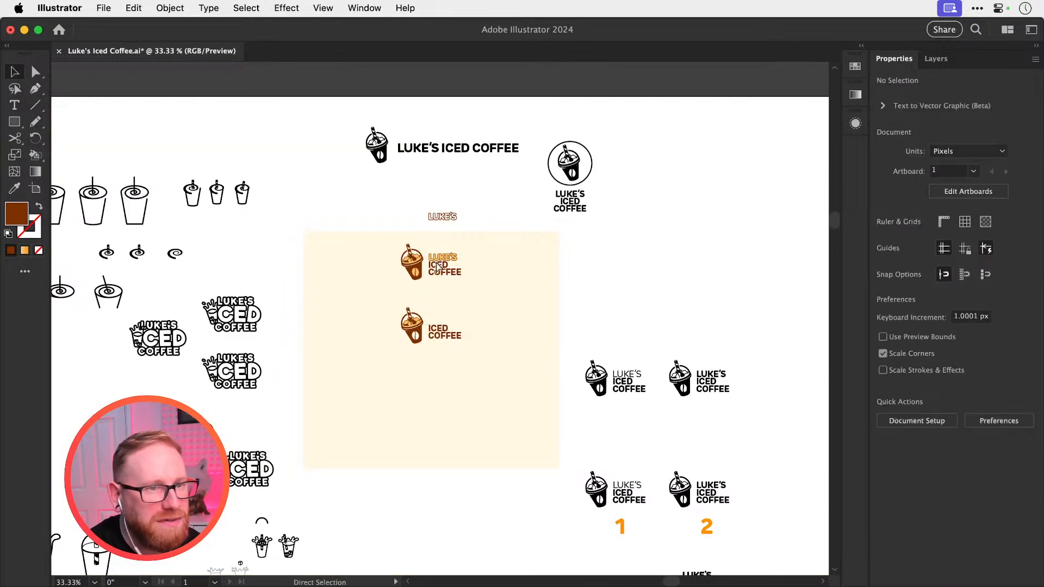
Bring the black text with the thin LUKE'S from the horizontal black logo to the lower cream logo and cut it
left_click(634, 376)
left_click_drag(623, 351, 553, 345)
key("super+z")
left_click_drag(618, 388, 465, 341)
scroll(436, 329, "up", 5)
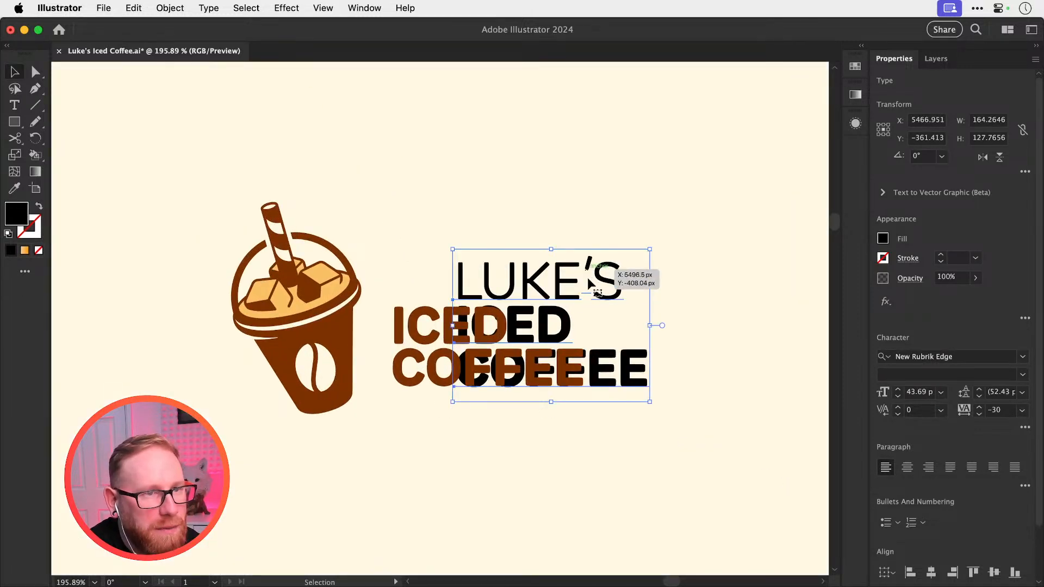
left_click_drag(631, 375, 564, 370)
key("Delete")
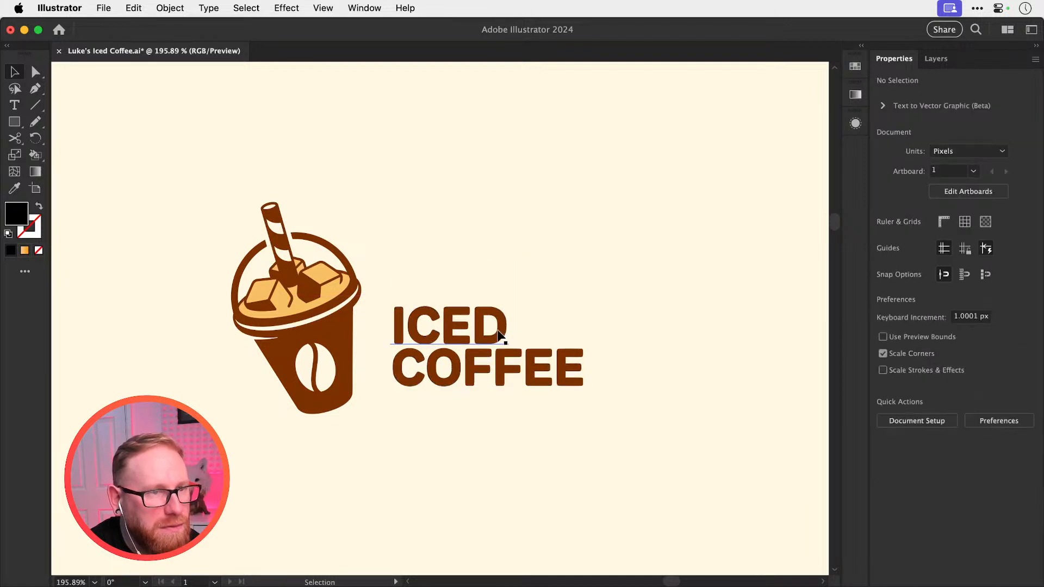
Remove the brown ICED and COFFEE from the lower cream logo and paste the black text with thin LUKE'S beside its cup
left_click_drag(489, 335, 535, 383)
key("super+v")
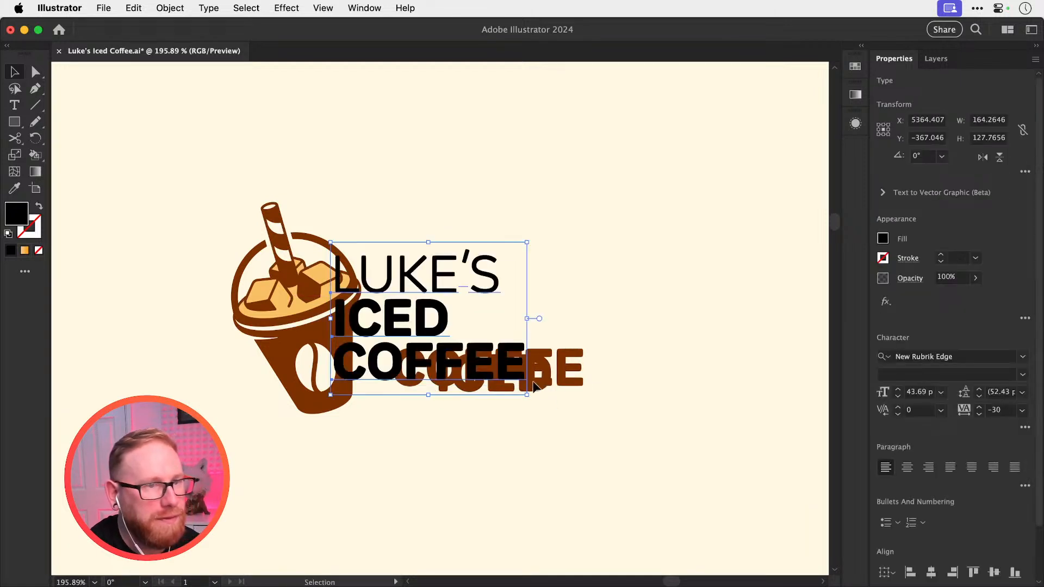
key("super+z")
key("super+x")
left_click(560, 378)
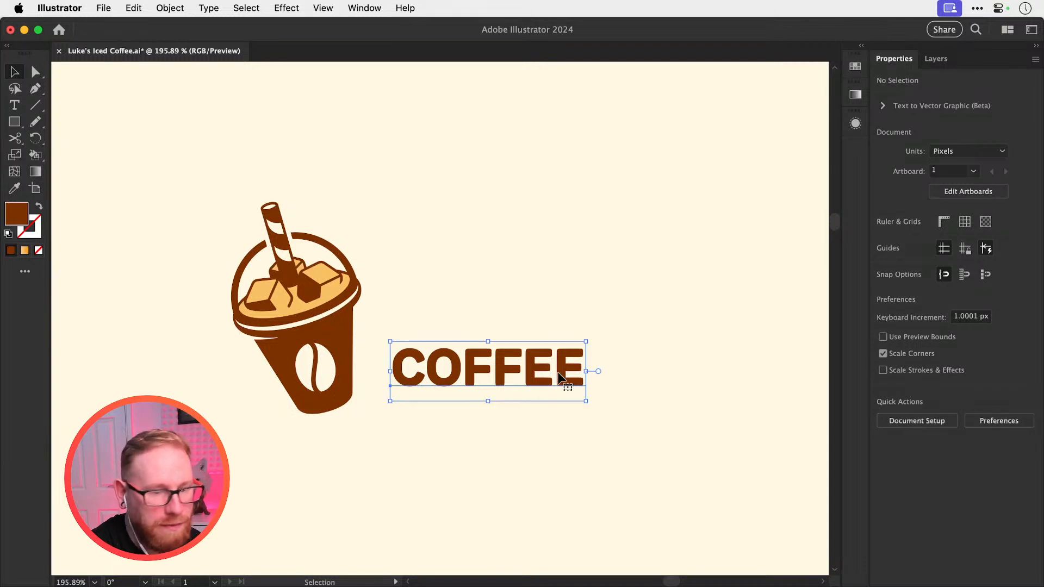
key("Delete")
key("super+f")
key("super+space")
left_click_drag(326, 314, 439, 352)
key("super+shift+a")
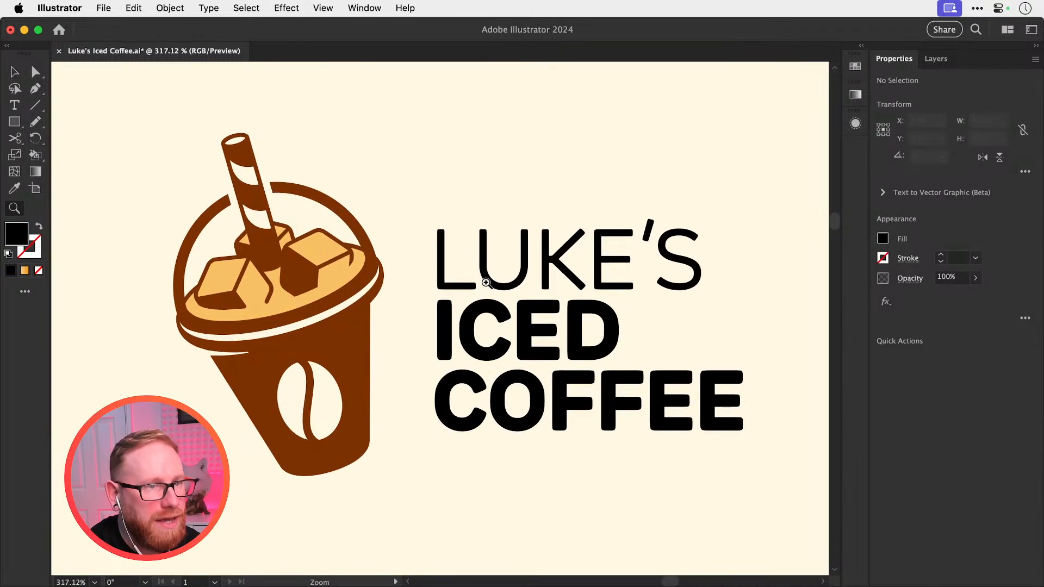
Recolour the thin black LUKE'S with the dark brown of the lower logo's cup
key("v")
left_click(507, 285)
scroll(381, 349, "up", 1)
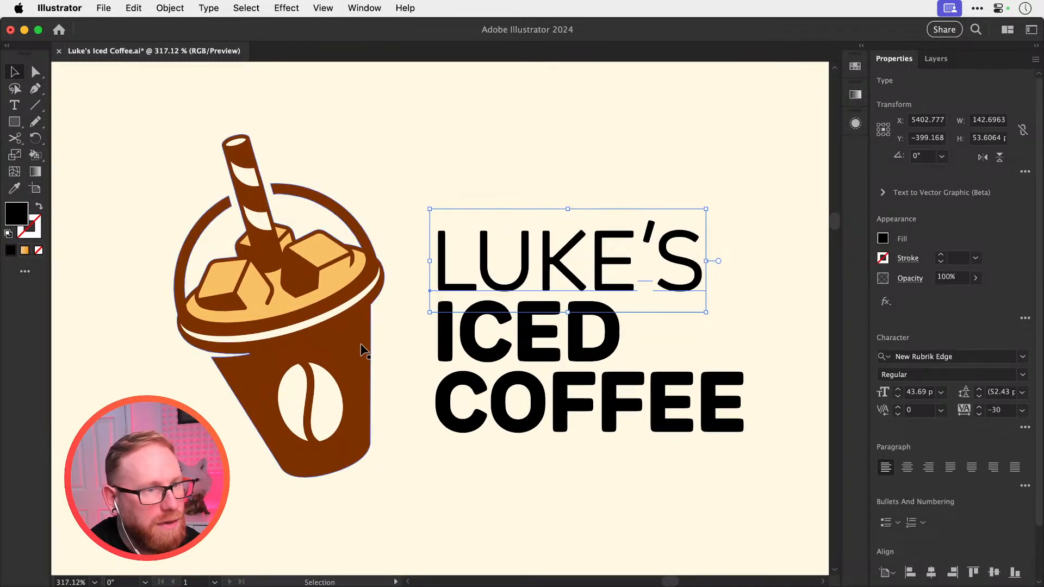
key("i")
left_click(354, 345)
key("super+shift+a")
key("v")
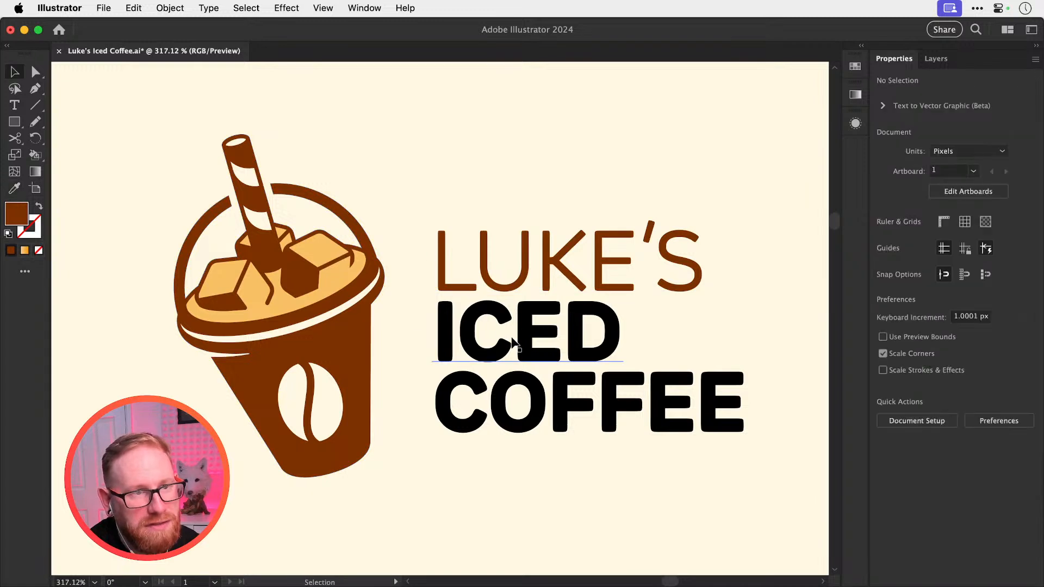
Try the black ICED and COFFEE of the lower logo in the light orange of the drink
left_click(508, 344)
left_click(522, 416, "shift")
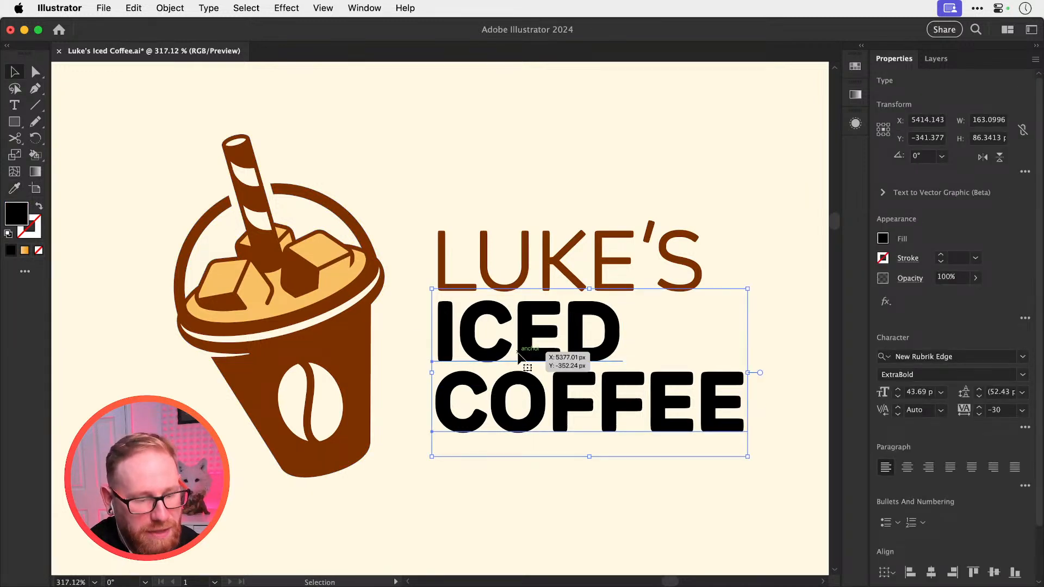
key("i")
left_click(344, 286)
key("super+shift+a")
key("v")
key("super+1")
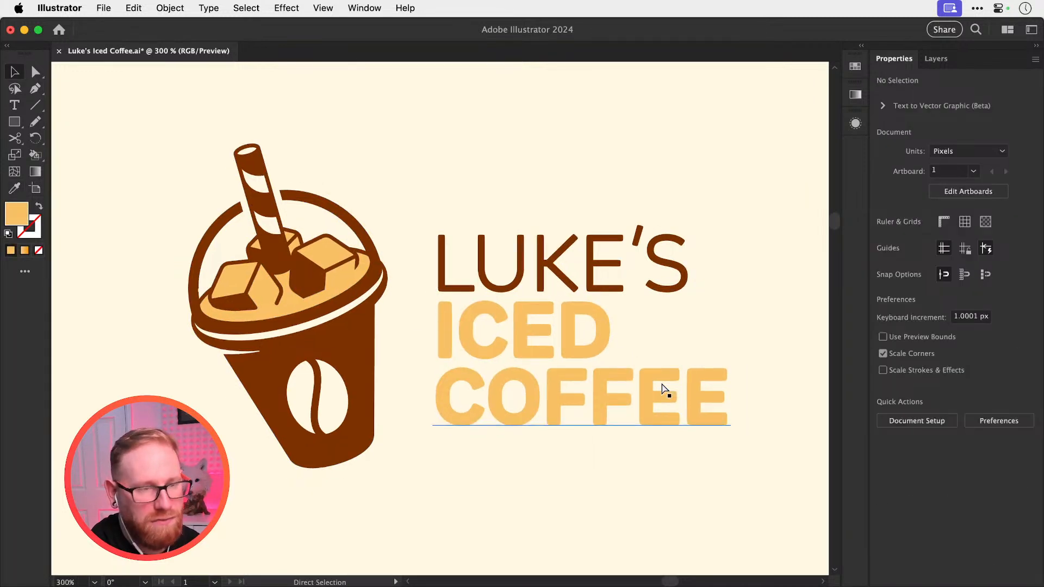
Recolour the lower logo's ICED and COFFEE with the dark brown of the cup
key("z")
left_click_drag(460, 340, 486, 318)
key("v")
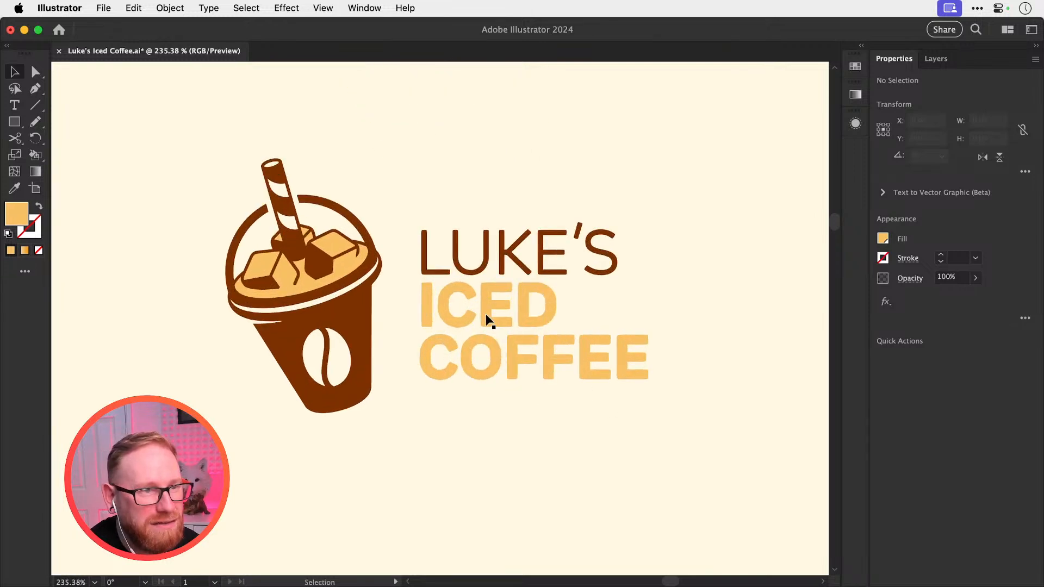
left_click(482, 311)
left_click(498, 361, "shift")
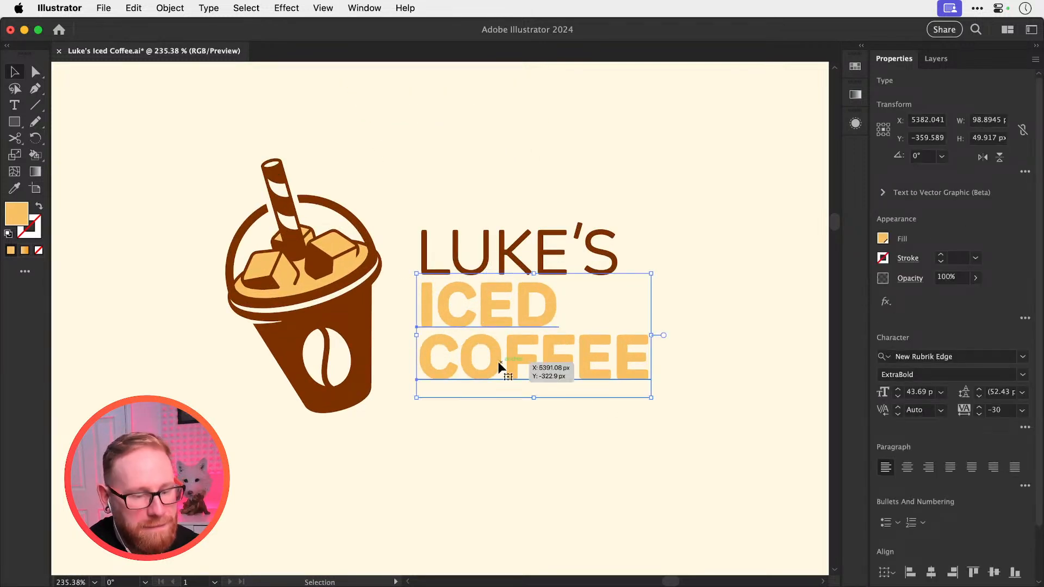
key("i")
left_click(365, 303)
key("super+shift+a")
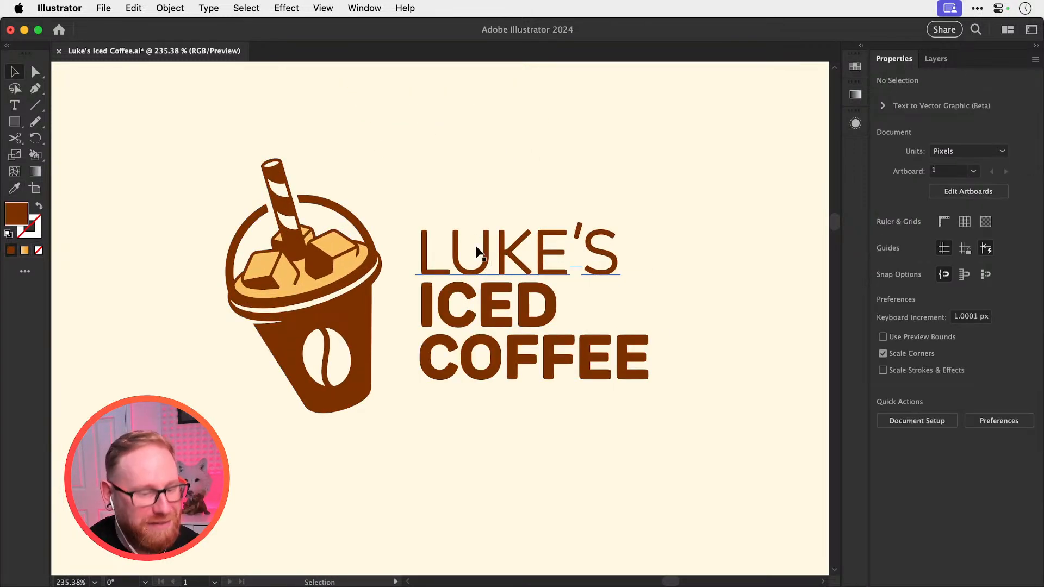
Try the lower logo's thin LUKE'S in the light orange of the ice cubes
left_click(478, 263, "super")
left_click(350, 262)
key("v")
key("super+shift+a")
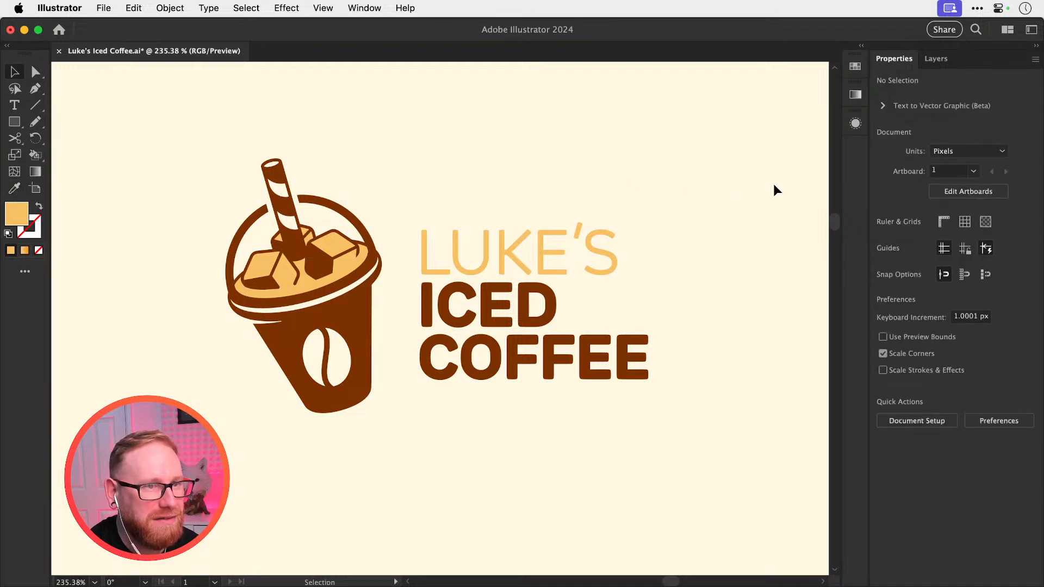
Examine the recoloured lower logo up close and at small size beside the upper version
key("super+1")
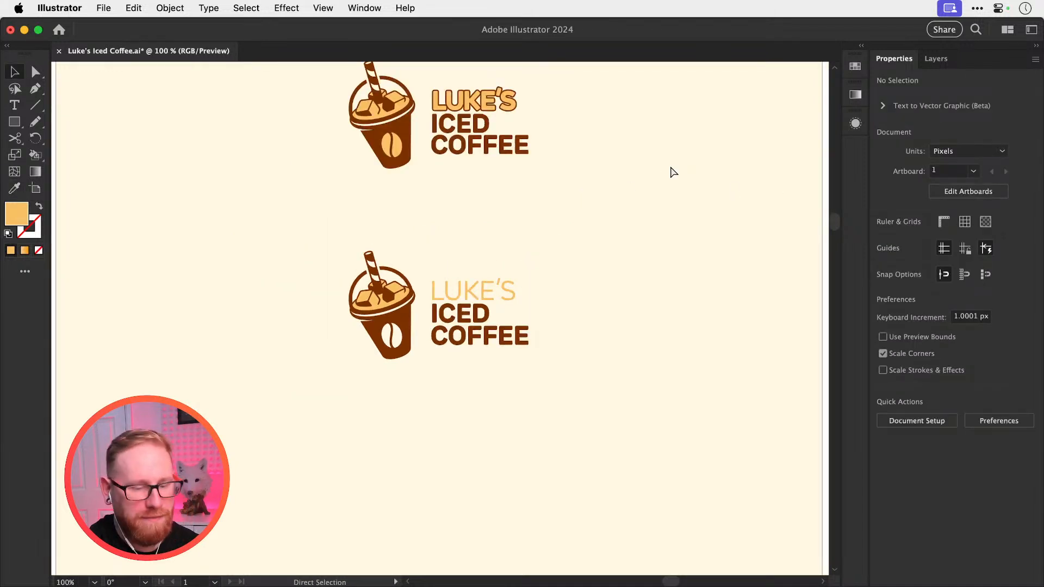
key("super+minus")
key("super+minus")
key("super+plus")
key("super+plus")
key("super+plus")
key("super+plus")
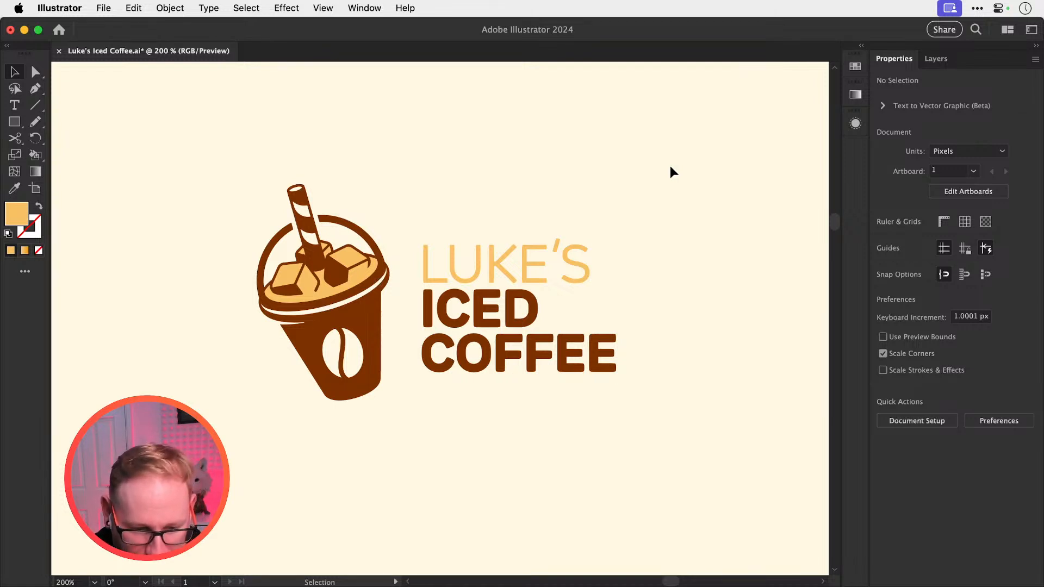
key("super+minus")
key("super+minus")
key("super+minus")
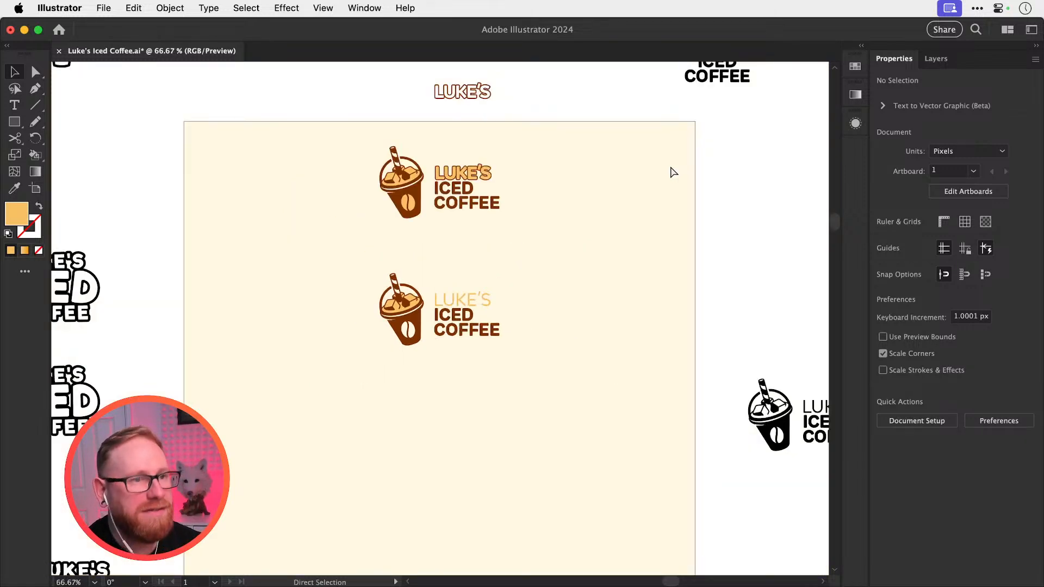
Try several pale blue fills on the background rectangle behind both logos, applying #f5fdff
left_click(186, 234)
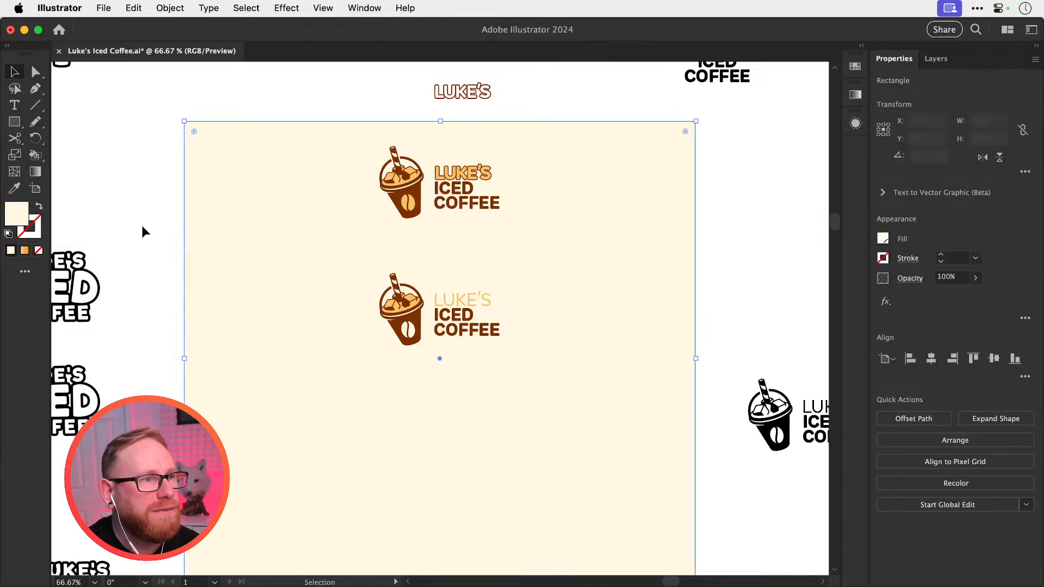
double_click(18, 214)
left_click_drag(810, 344, 810, 331)
mouse_move(761, 312)
left_mouse_down()
mouse_move(682, 232)
mouse_move(632, 226)
left_mouse_up()
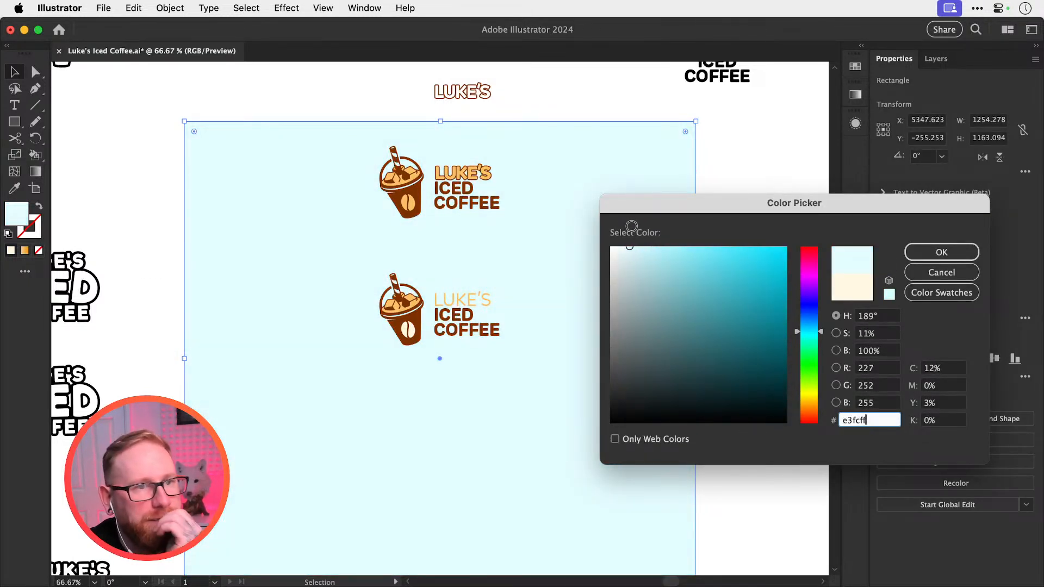
left_click(809, 322)
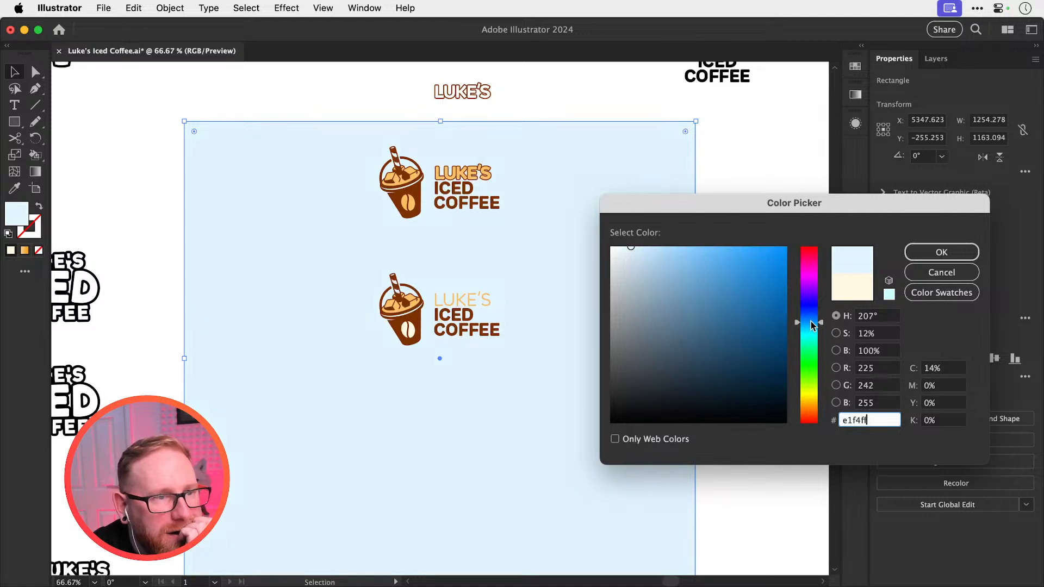
left_click_drag(811, 325, 810, 330)
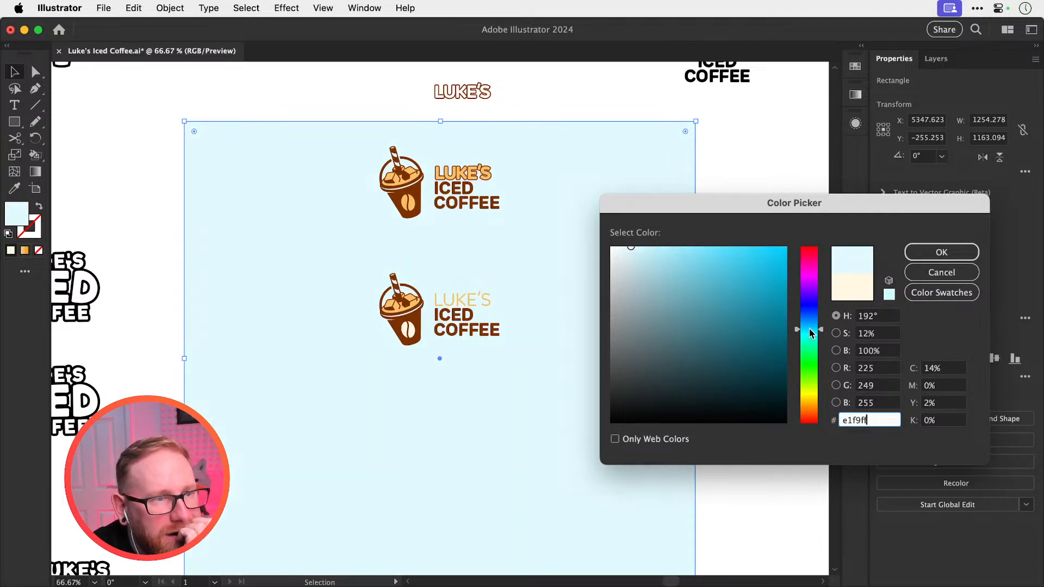
left_click(637, 287)
mouse_move(638, 287)
left_mouse_down()
mouse_move(620, 270)
mouse_move(618, 224)
left_mouse_up()
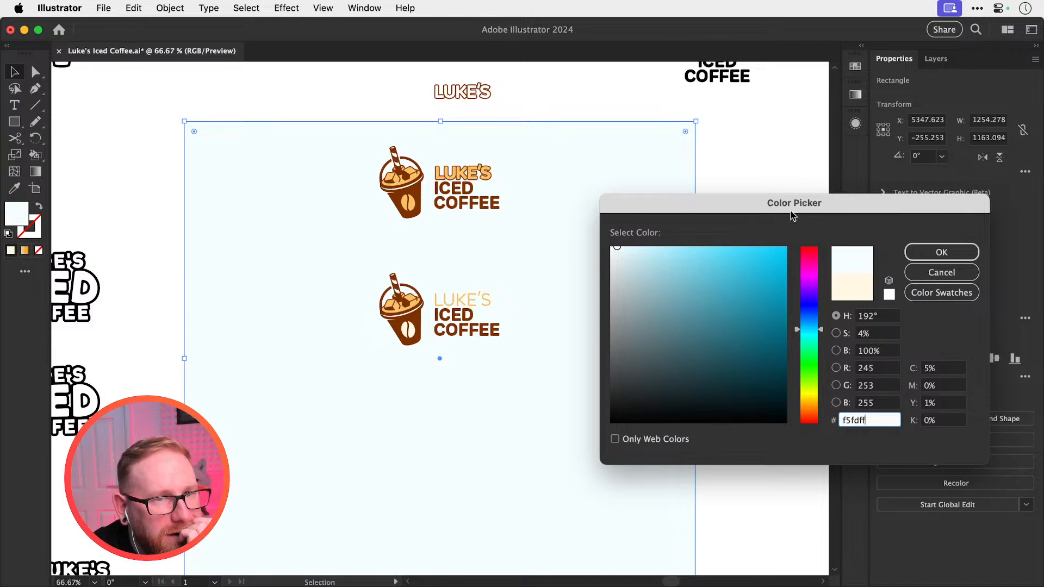
left_click(941, 252)
Recolour the lower logo's thin LUKE'S with the dark brown of COFFEE
left_click(471, 296)
key("z")
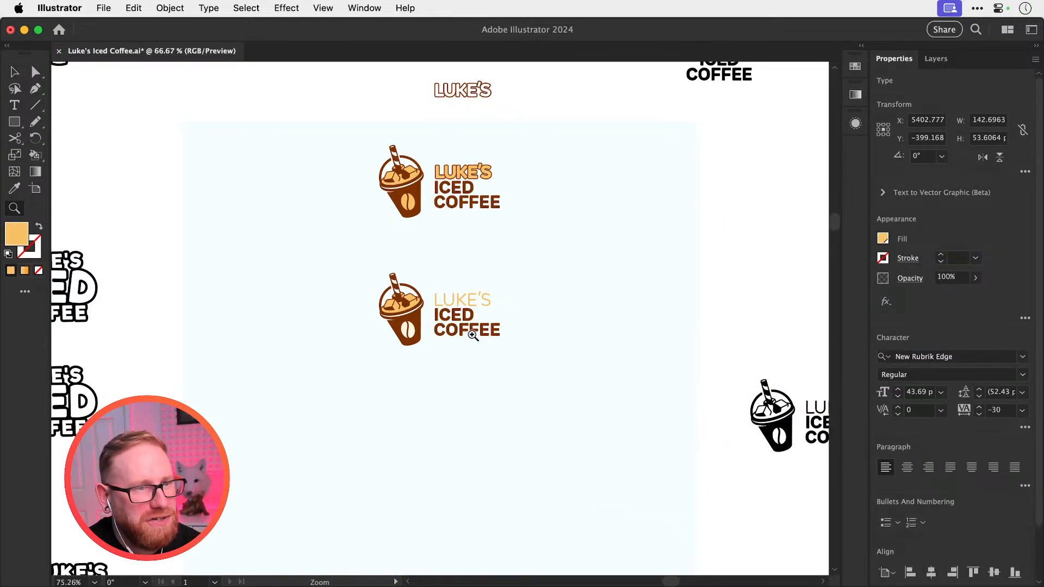
left_click(472, 335)
key("i")
left_click(474, 325)
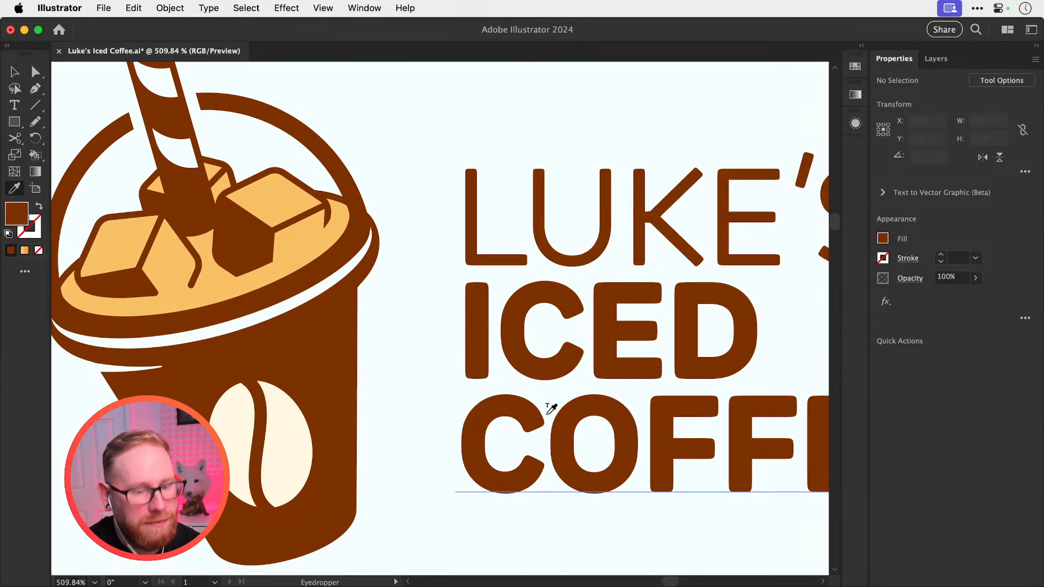
key("super+minus")
key("super+minus")
key("super+minus")
key("super+minus")
key("super+minus")
key("super+minus")
key("super+minus")
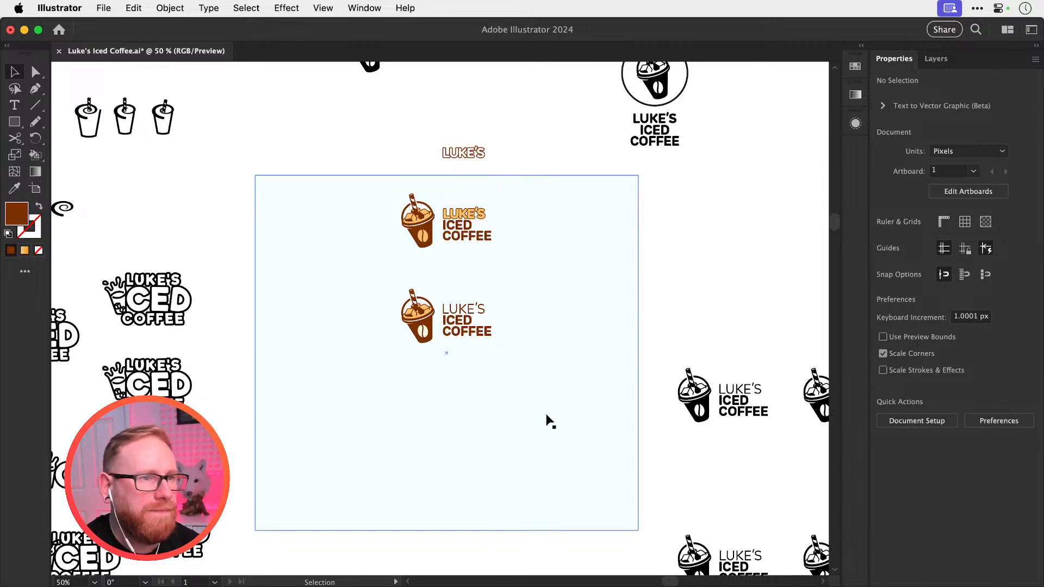
Switch the background rectangle's colour sliders to RGB and set its fill to warm cream #fff2e0 (255, 242, 224)
left_click(595, 264)
key("z")
left_click_drag(451, 306, 618, 400)
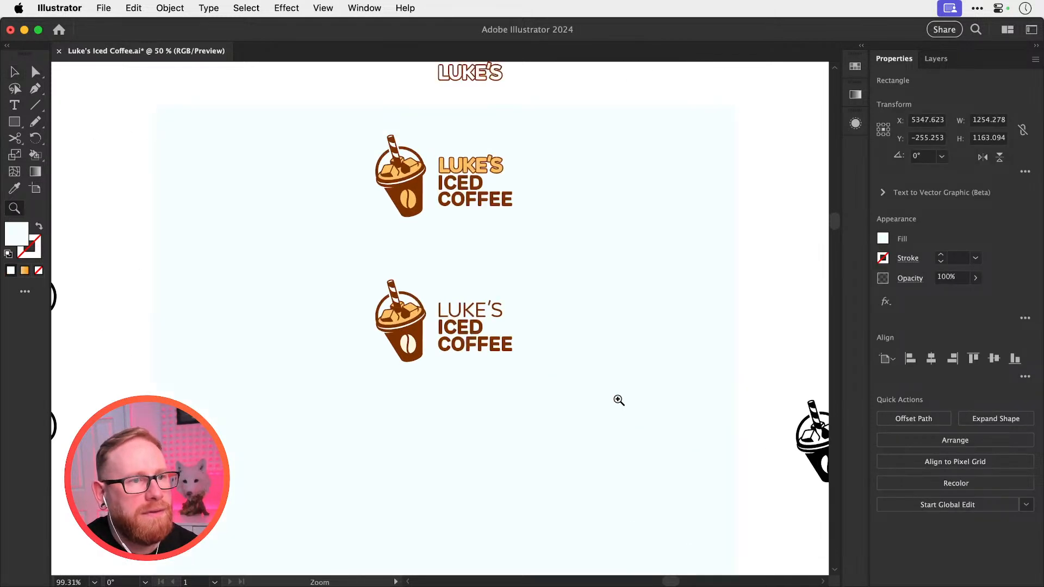
key("v")
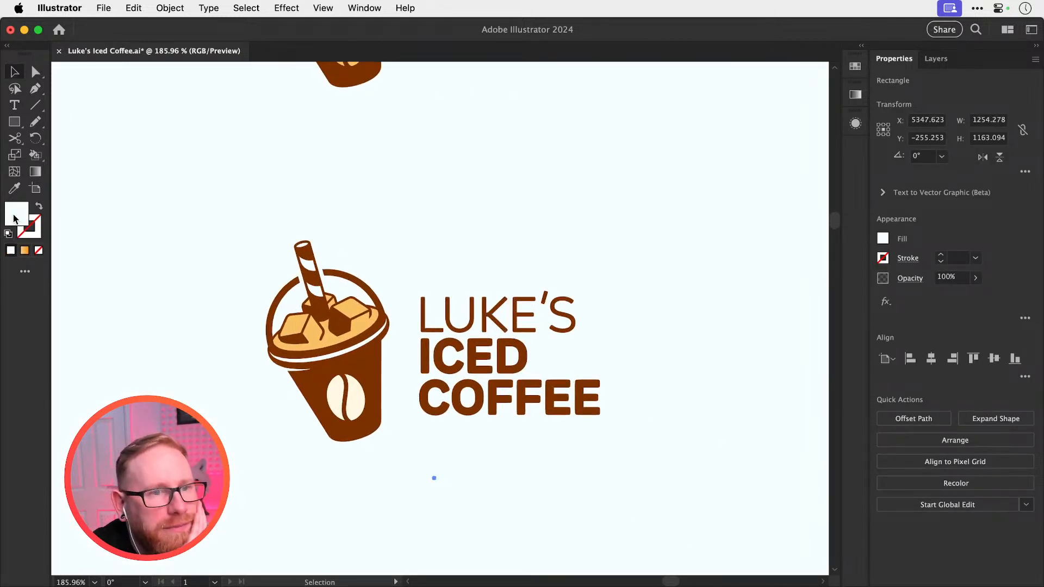
double_click(14, 219)
key("Return")
left_click(26, 224)
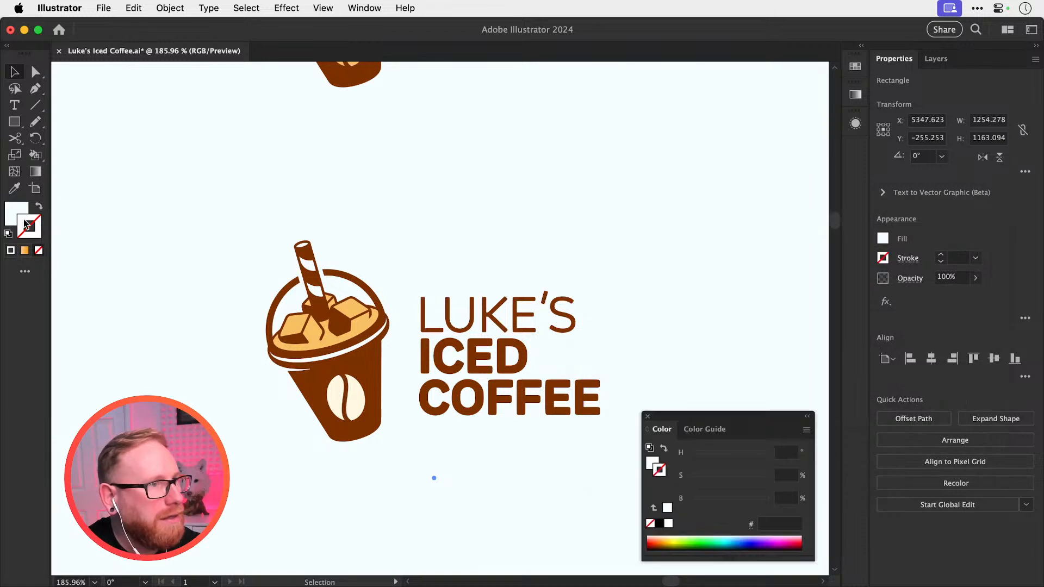
left_click(16, 217)
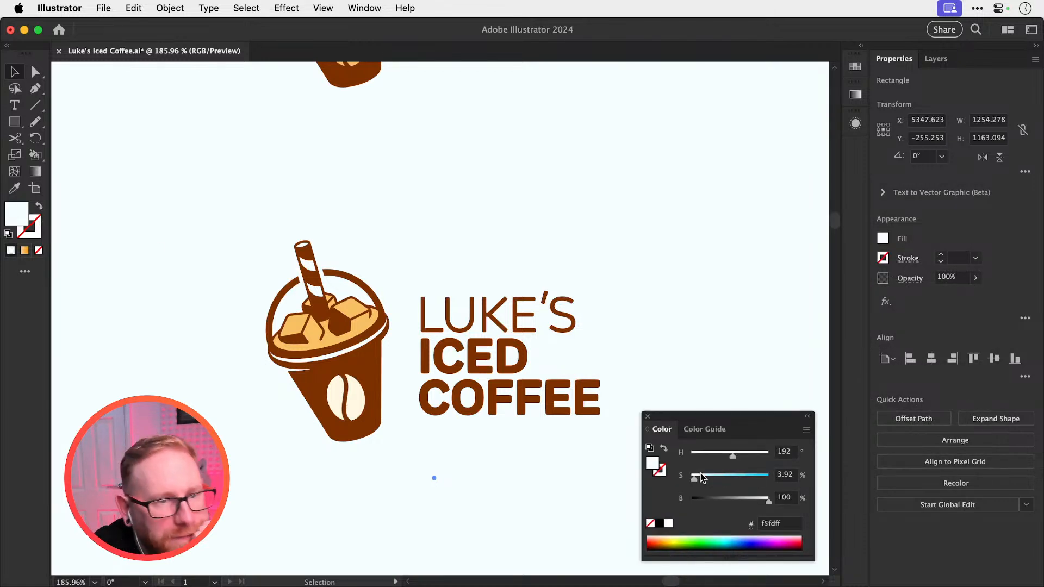
left_click(807, 430)
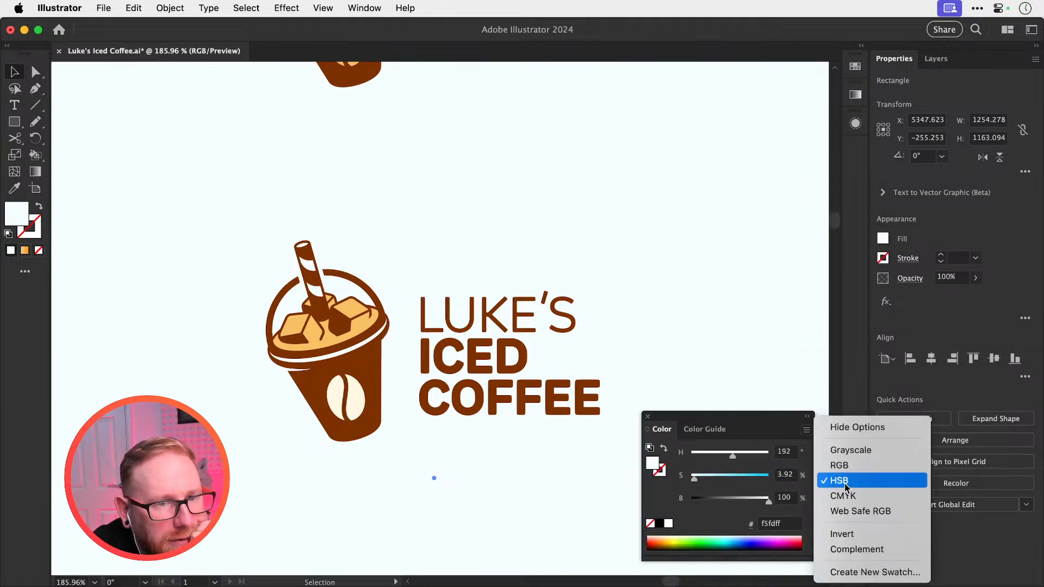
left_click(837, 463)
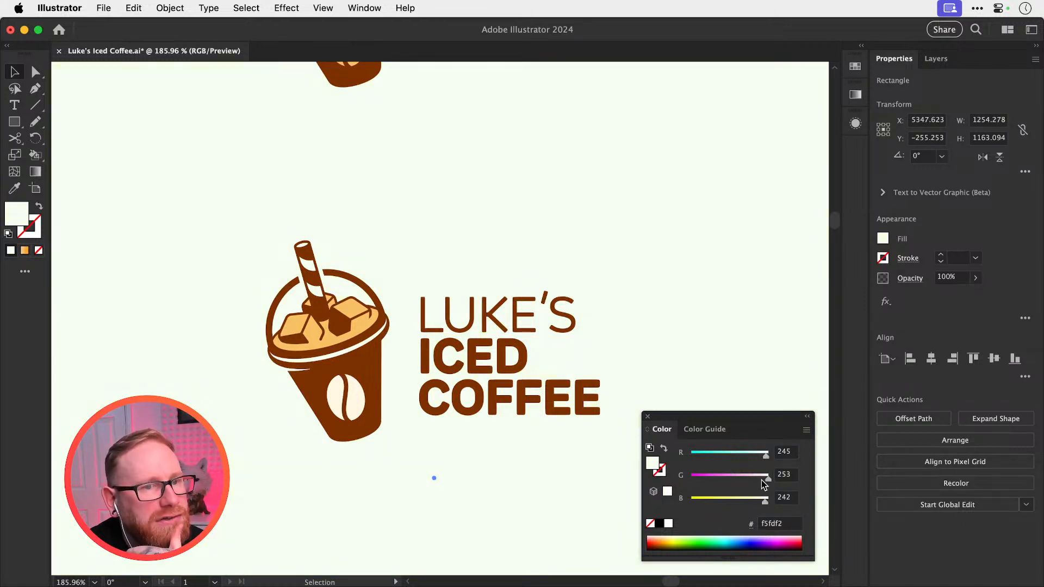
left_click_drag(764, 483, 762, 500)
left_click_drag(766, 457, 769, 456)
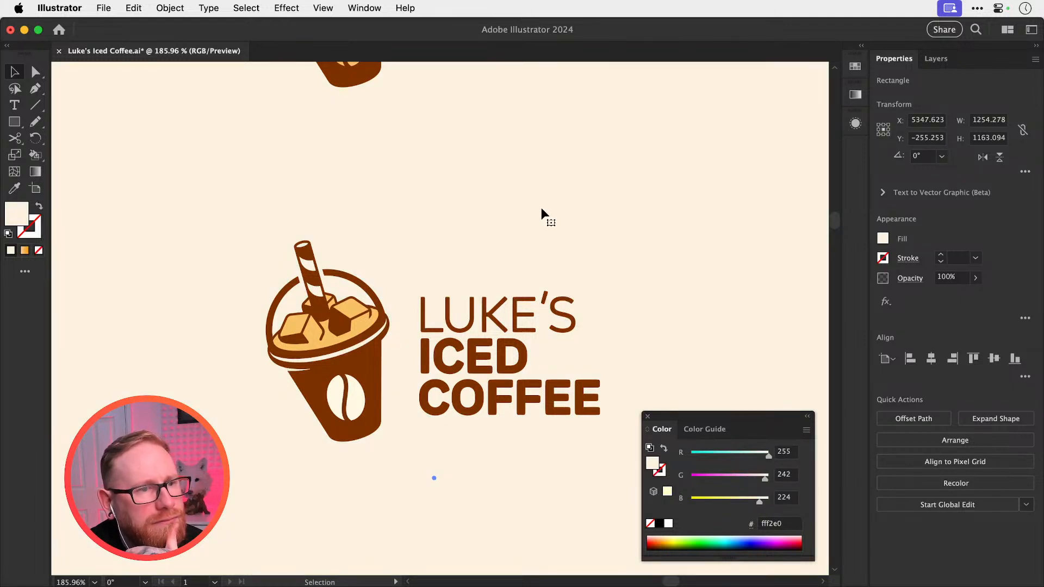
Check the two logos on the new background from afar and the lower one up close, and save the document
key("super+minus")
key("super+minus")
key("super+minus")
key("super+minus")
key("super+minus")
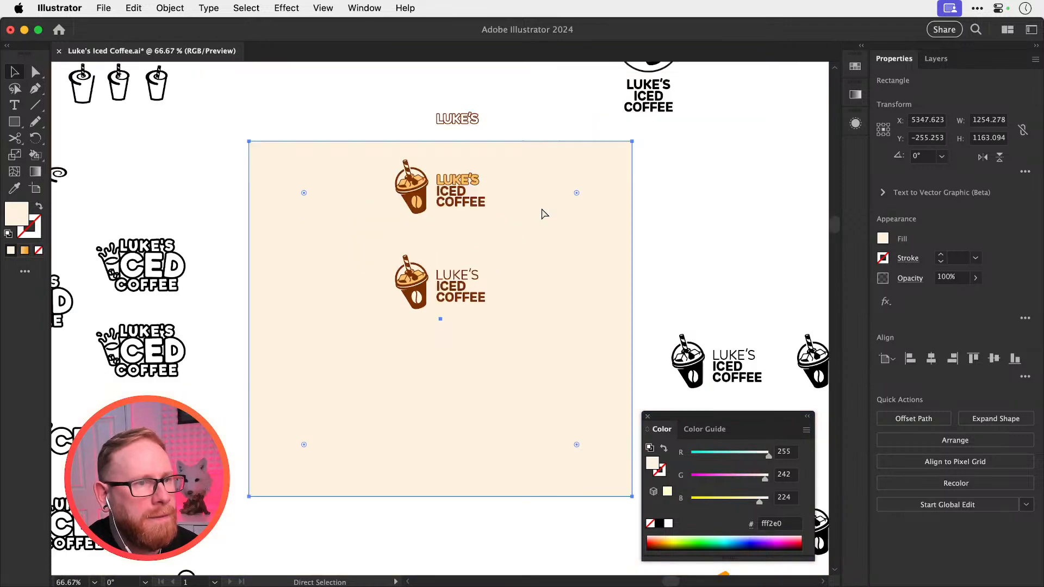
left_click(657, 262)
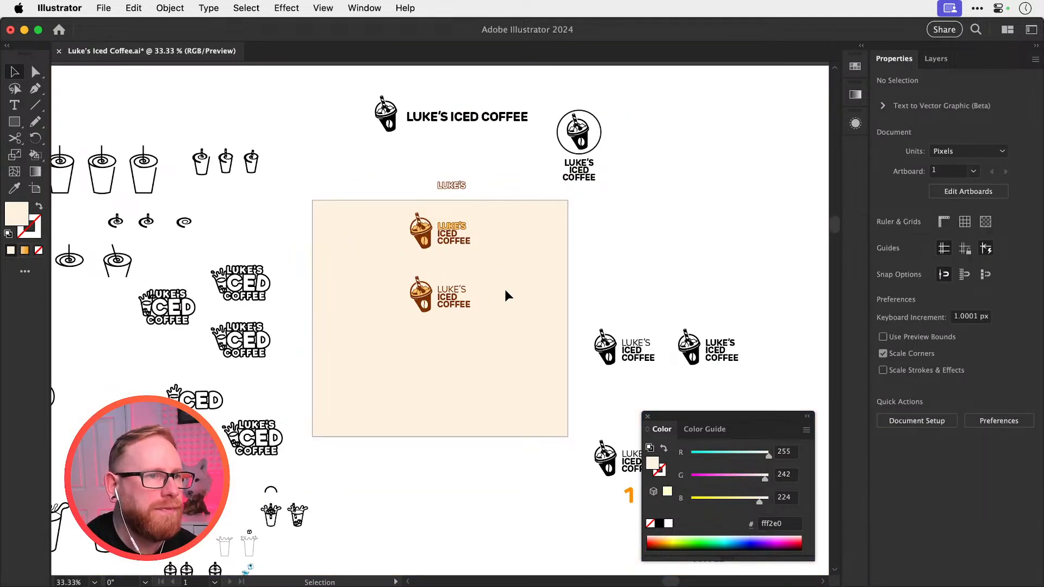
key("z")
left_click_drag(440, 286, 799, 409)
key("v")
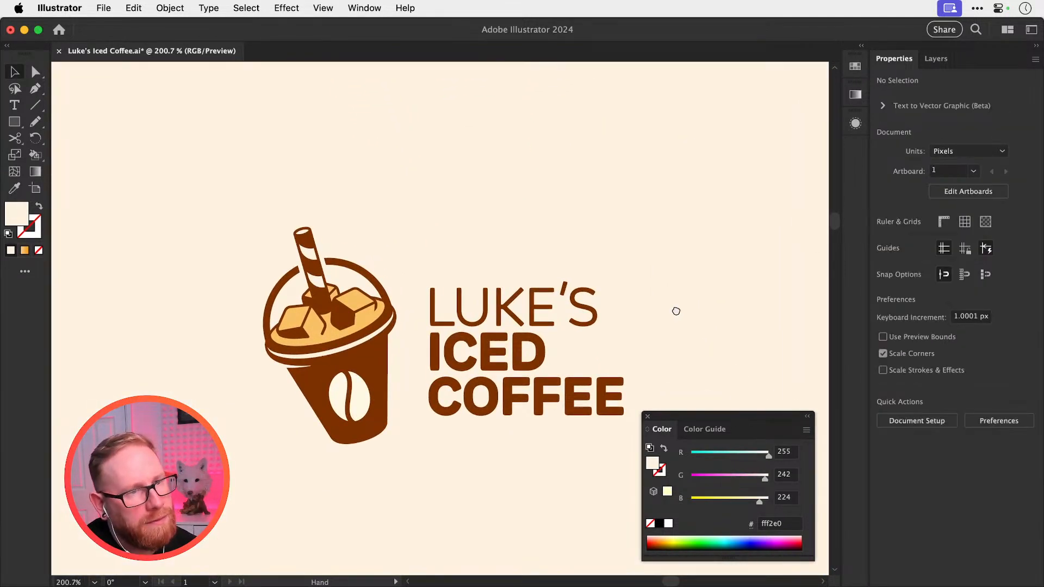
left_click_drag(676, 310, 671, 273)
key("super+s")
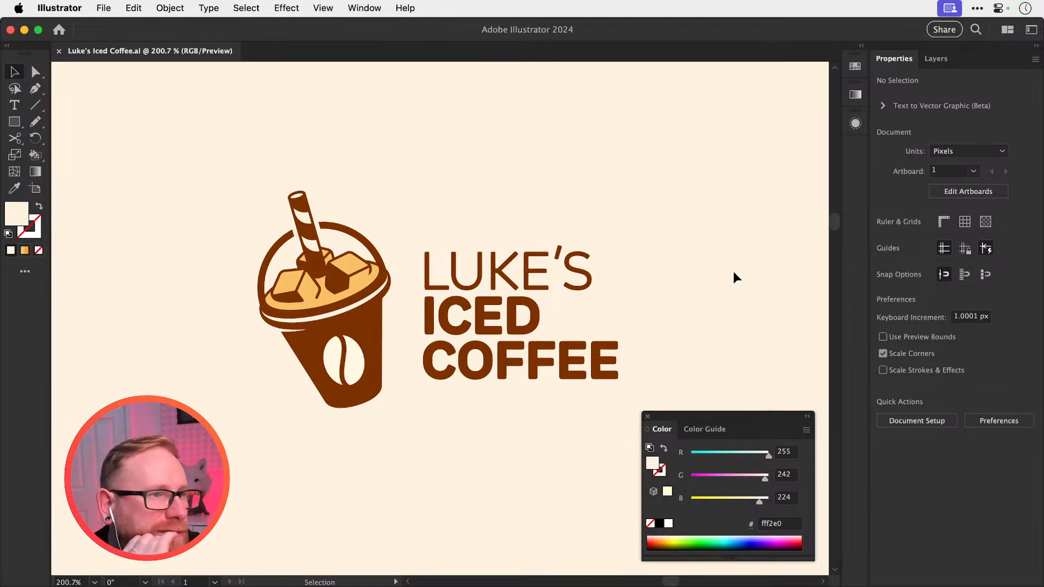
Try filling the faces of the rear ice cube in the lower logo with background cream #fff2e0 using Live Paint
left_click(381, 278)
scroll(380, 276, "up", 5)
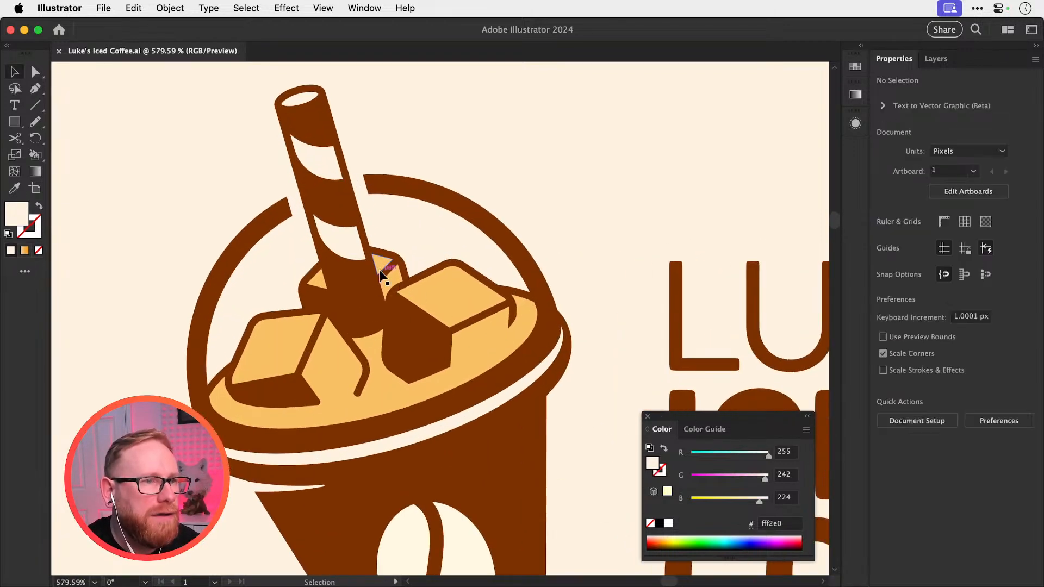
key("k")
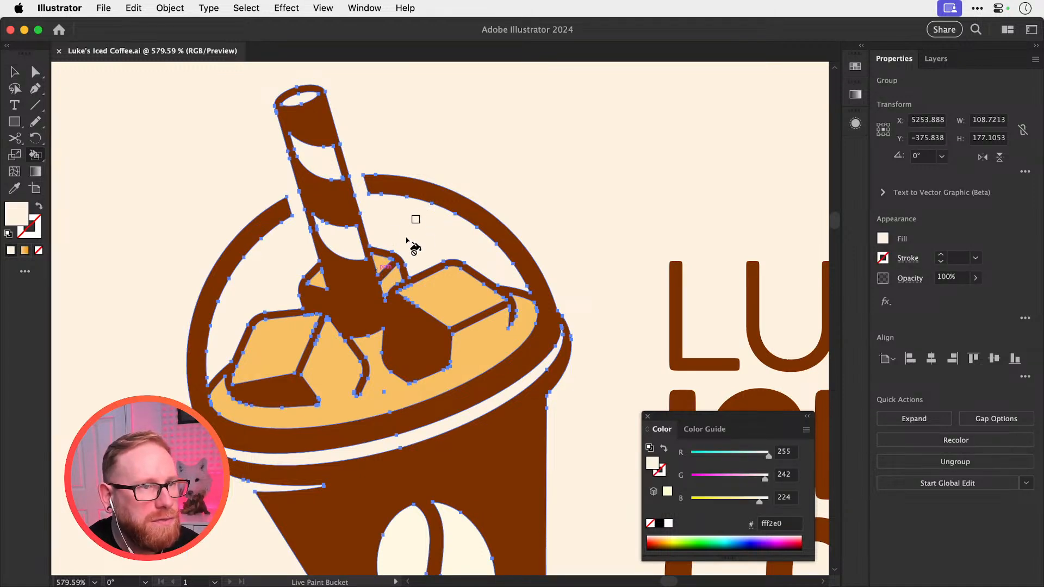
left_click(381, 263)
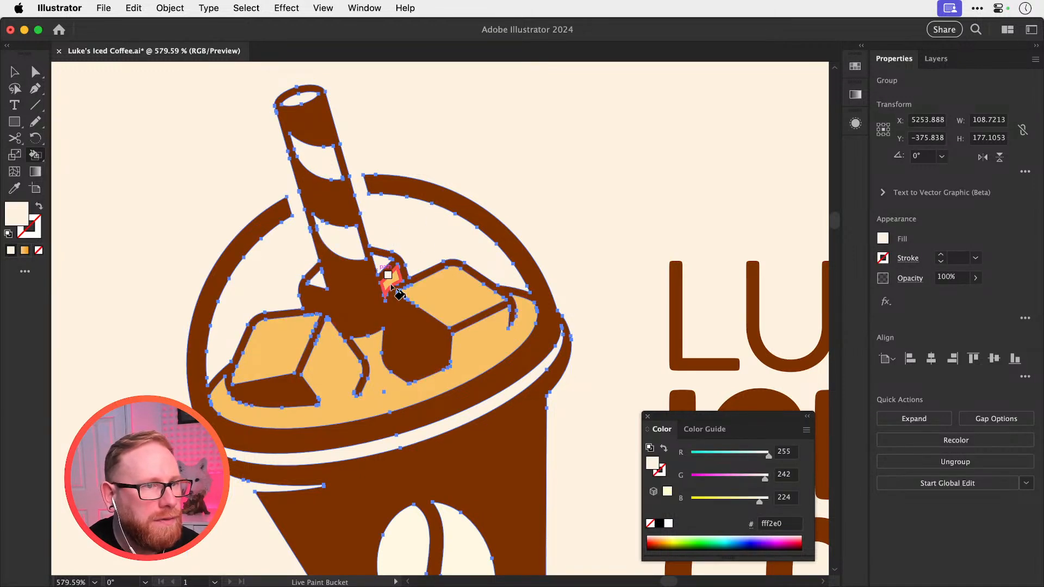
key("v")
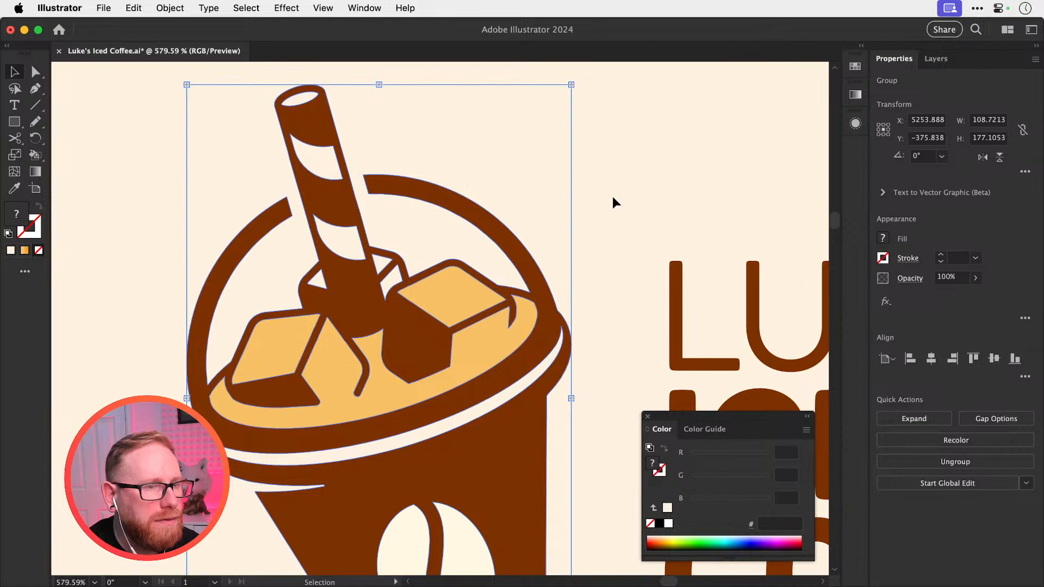
Try filling the top faces of the two front ice cubes with the same cream and judge the cup at reduced size
key("k")
left_click(275, 346)
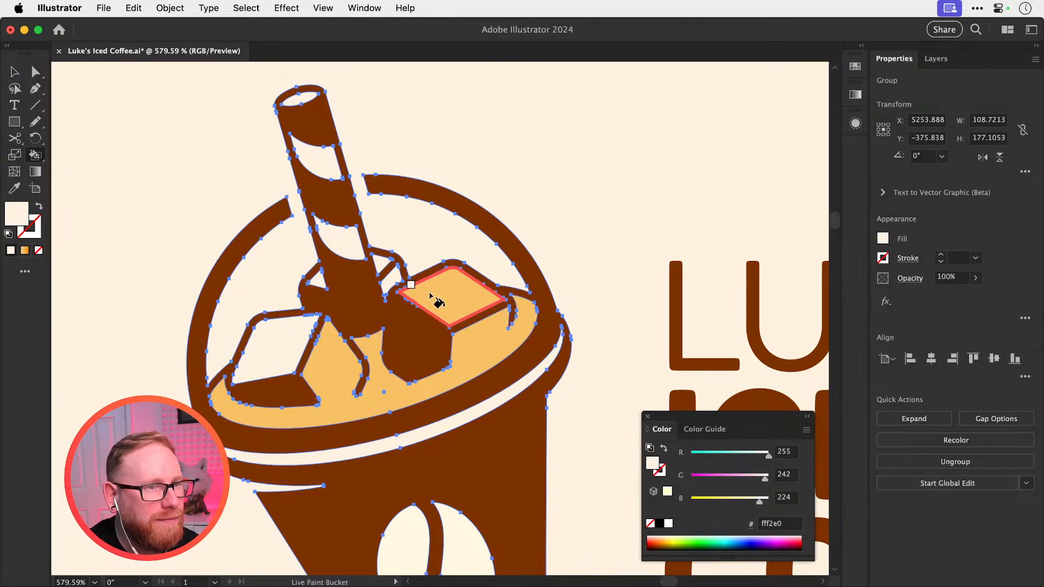
left_click(468, 289)
key("v")
left_click(633, 171)
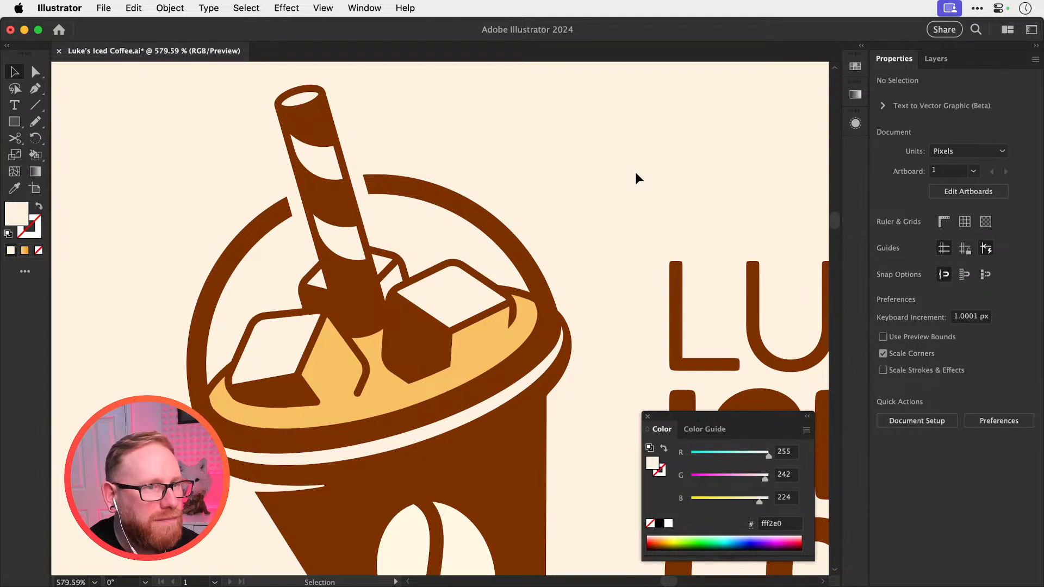
key("super+minus")
key("super+minus")
key("super+minus")
key("super+minus")
key("super+equal")
key("super+equal")
Undo the cream fills on the lower logo's ice cubes and clear the selection
key("super+z")
key("super+z")
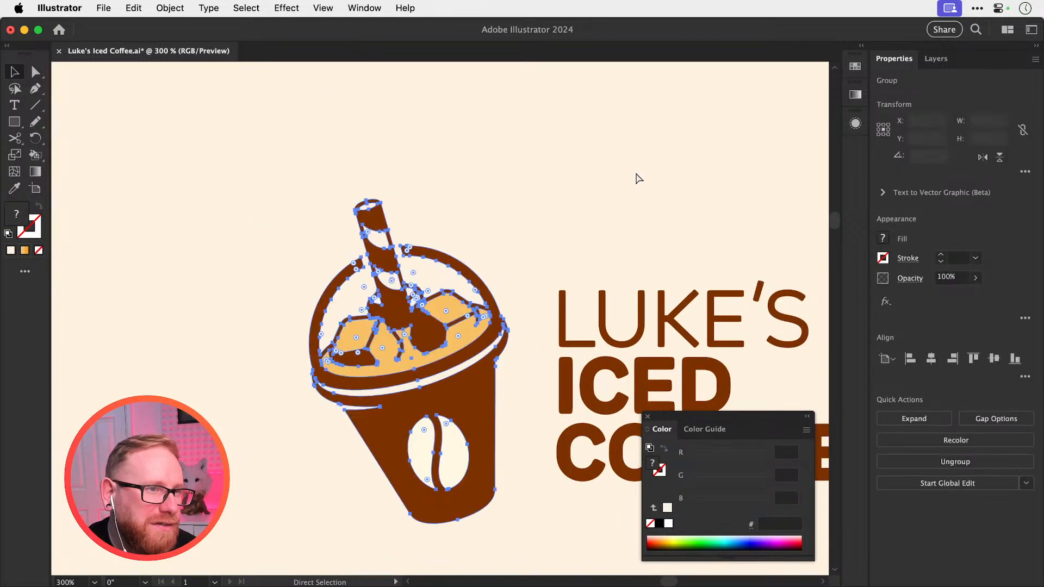
key("super+z")
left_click(636, 175)
Examine the lower logo's caramel ice cubes and drink surface up close and at small size
key("super+minus")
key("super+minus")
key("super+minus")
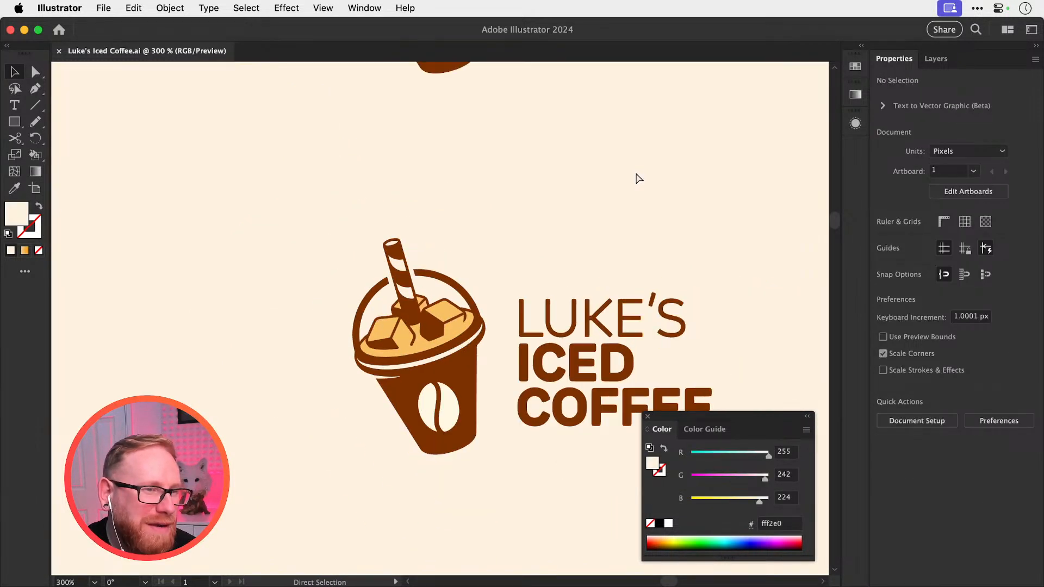
key("super+equal")
key("super+equal")
key("super+equal")
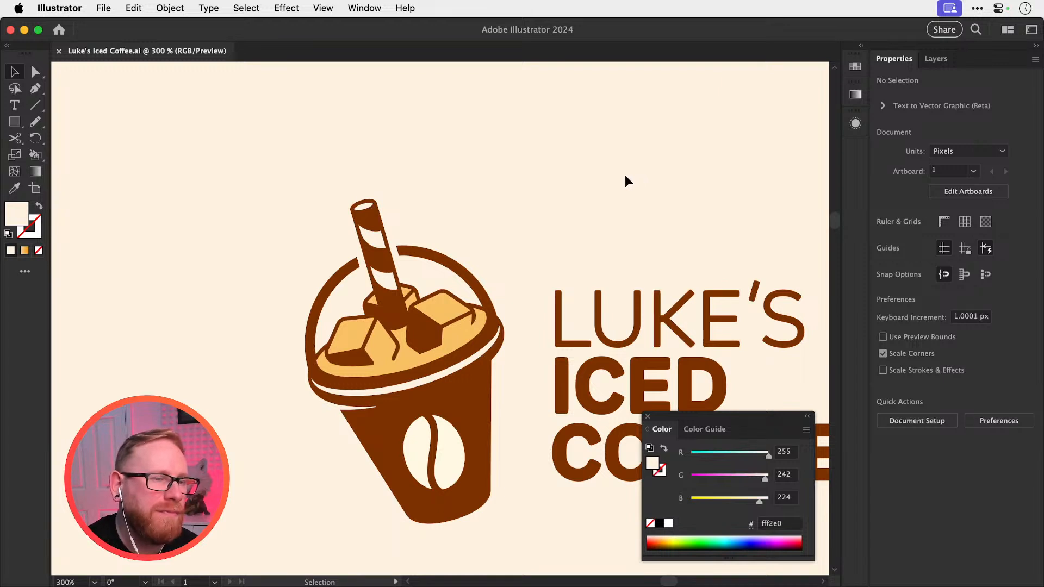
key("z")
left_click_drag(387, 337, 528, 361)
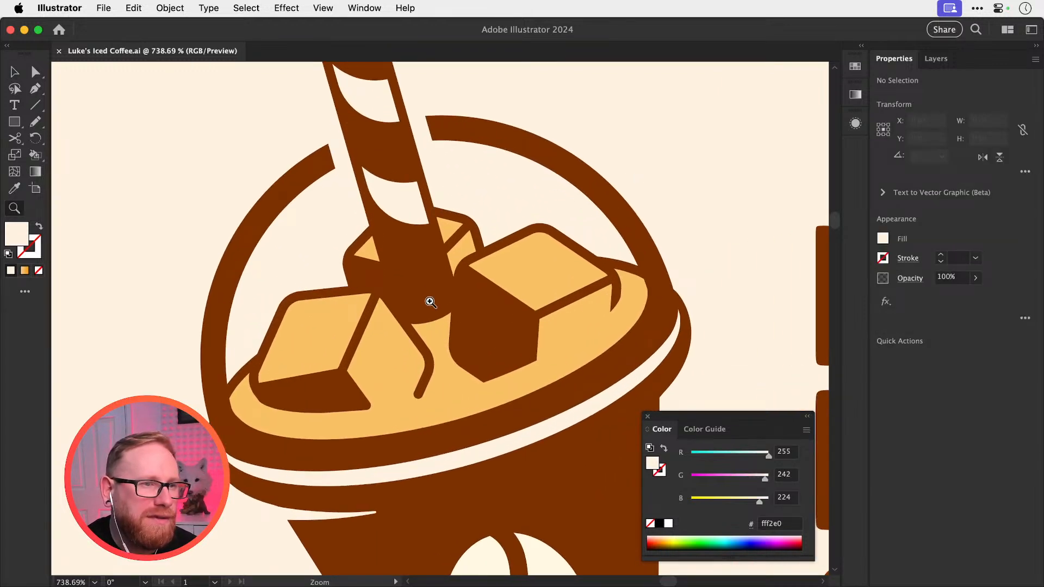
key("super+minus")
key("super+minus")
key("super+minus")
key("super+minus")
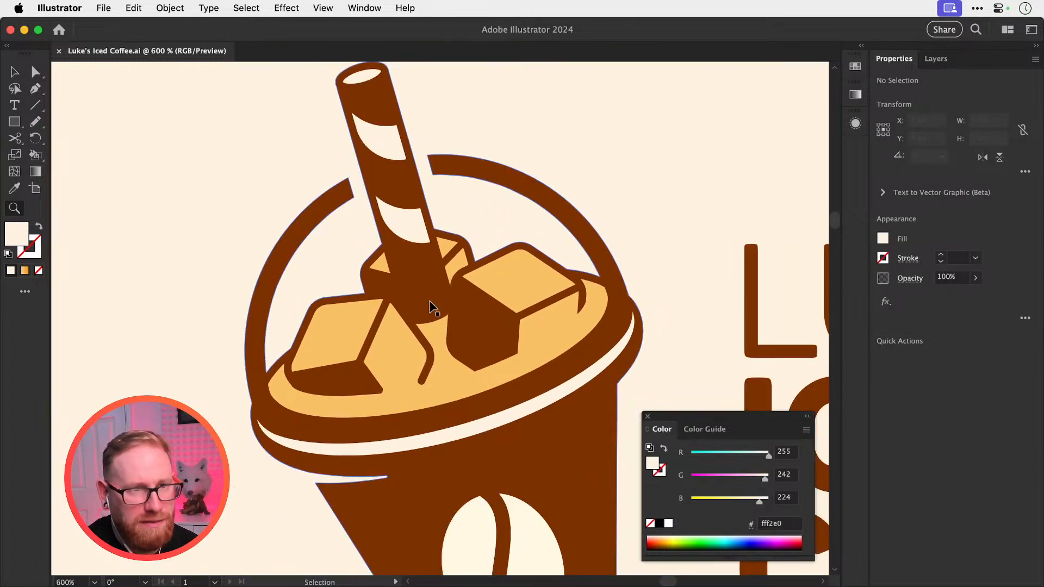
key("v")
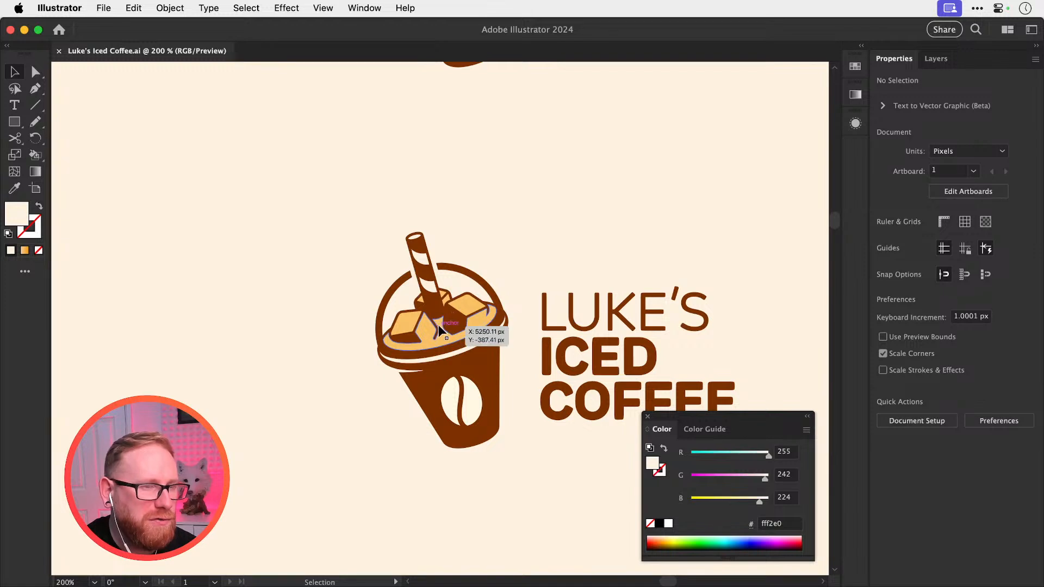
key("z")
left_click_drag(429, 312, 469, 315)
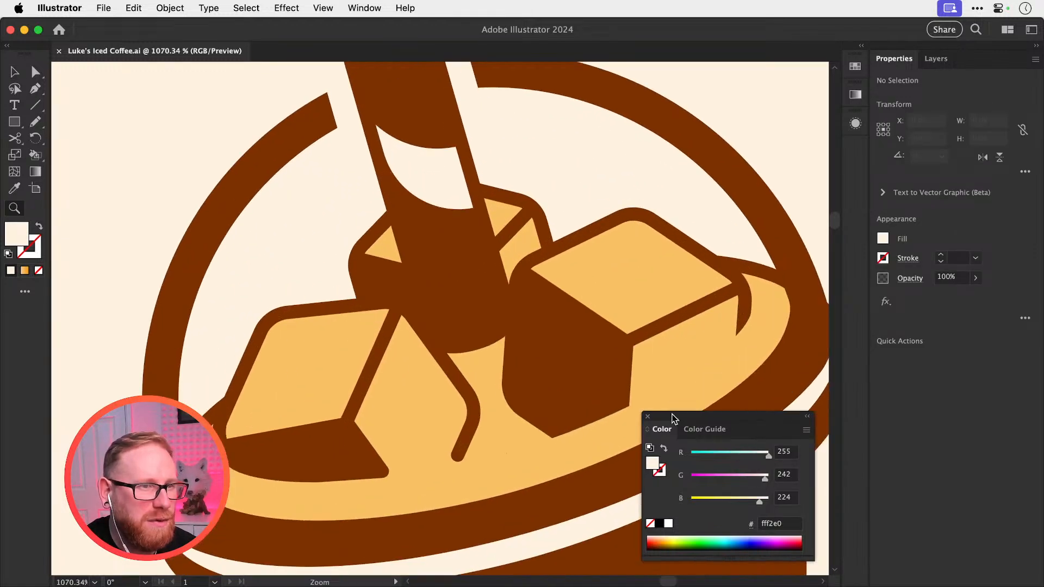
key("v")
left_click(469, 314)
key("super+shift+a")
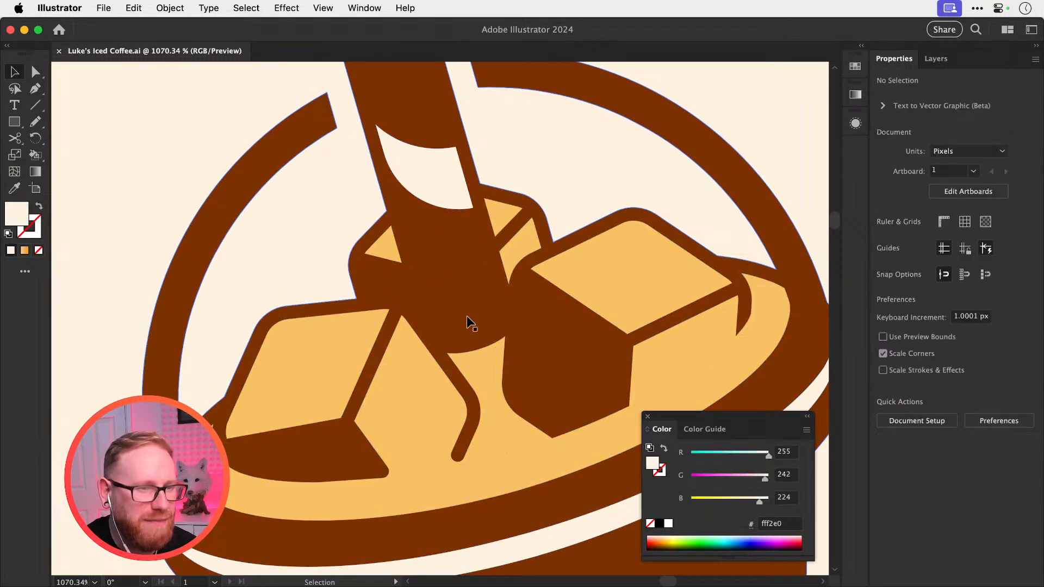
key("super+1")
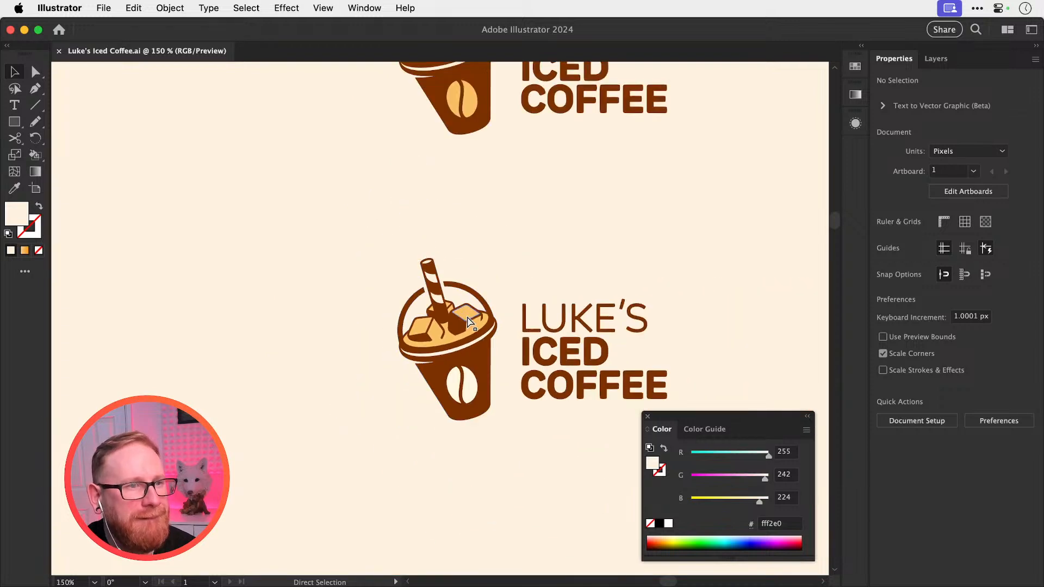
key("space")
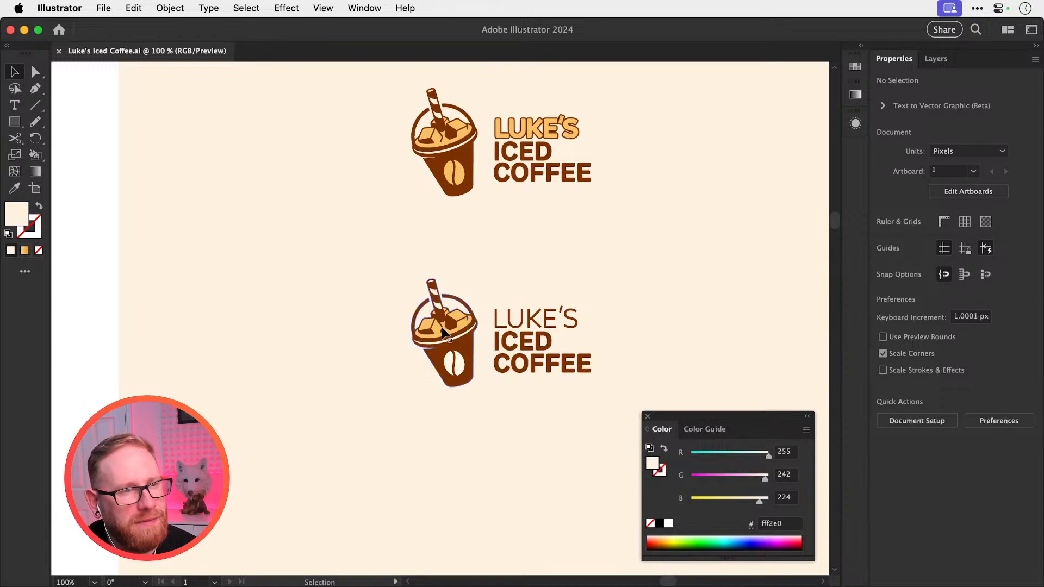
key("z")
left_click_drag(441, 325, 763, 428)
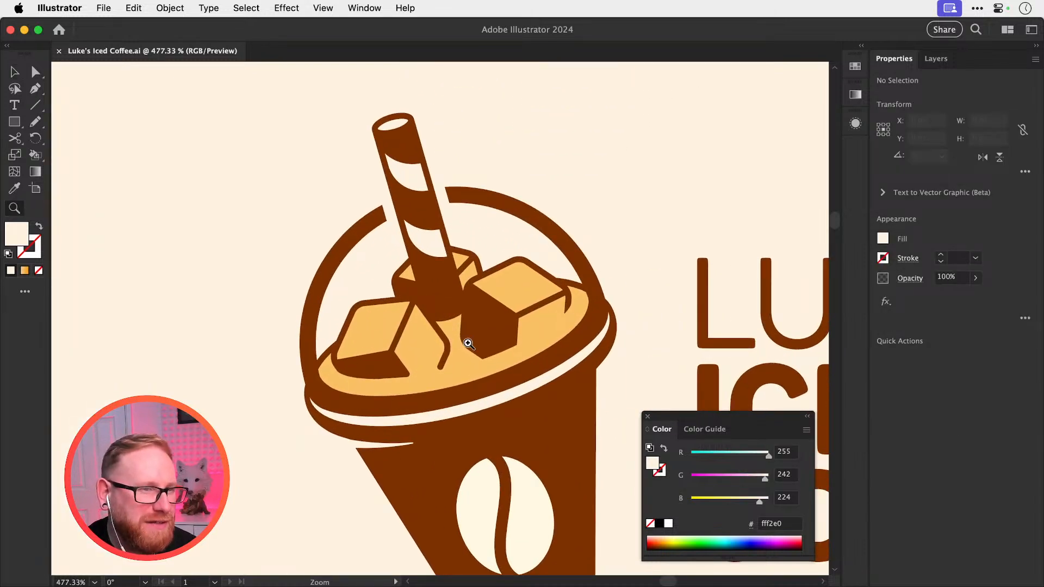
key("super+1")
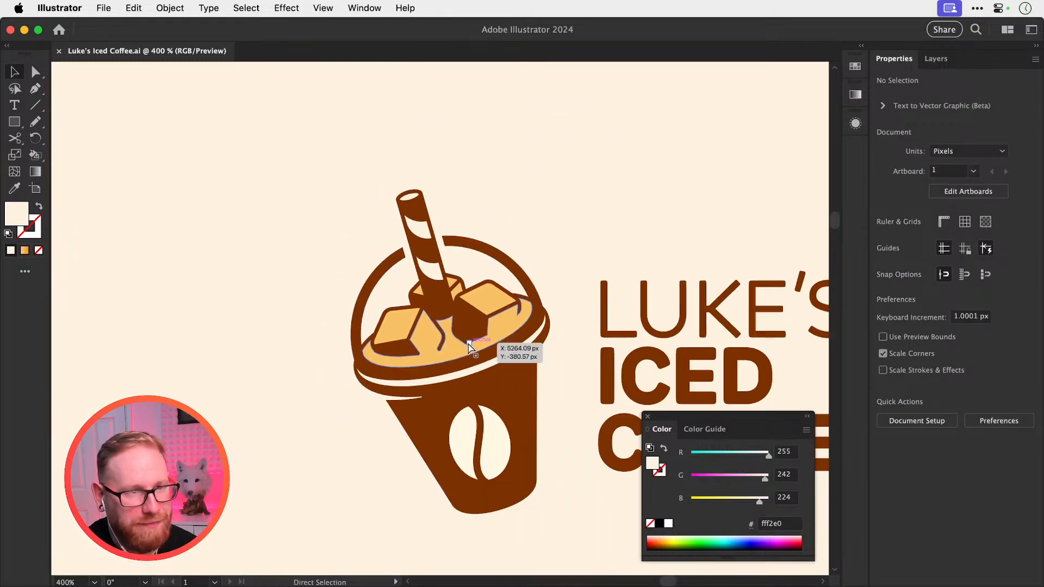
Compare the black thin-lettered logo on white, including its ice cubes up close, with the coloured lower logo
scroll(468, 344, "right", 10)
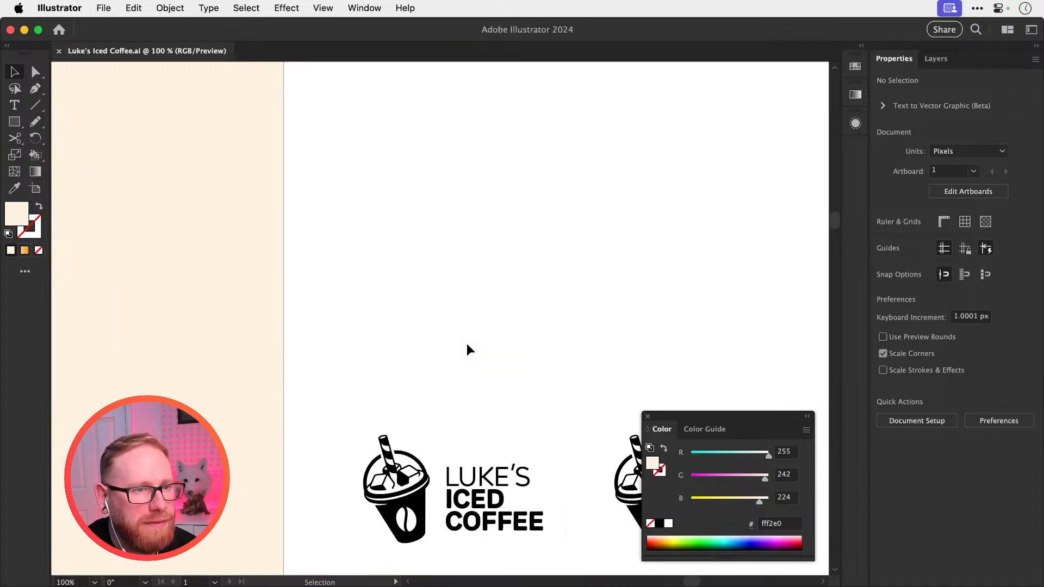
scroll(468, 348, "left", 5)
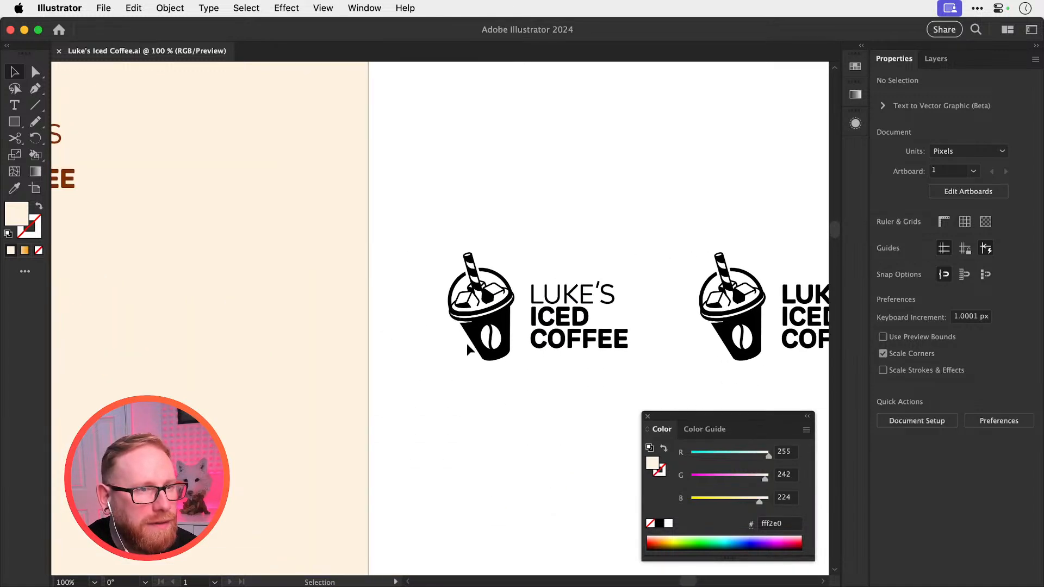
scroll(467, 343, "left", 2)
scroll(466, 344, "up", 1)
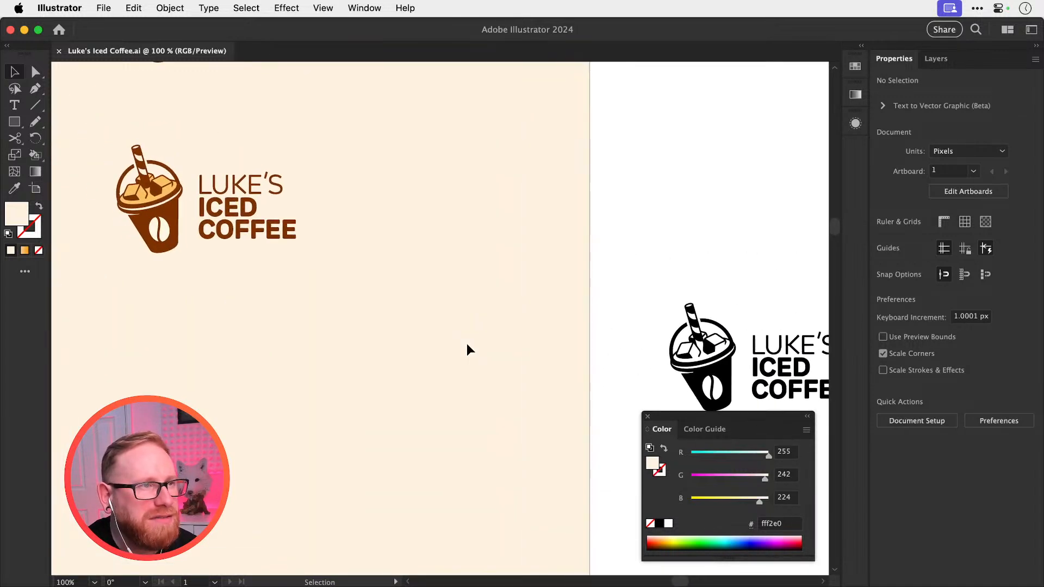
key("z")
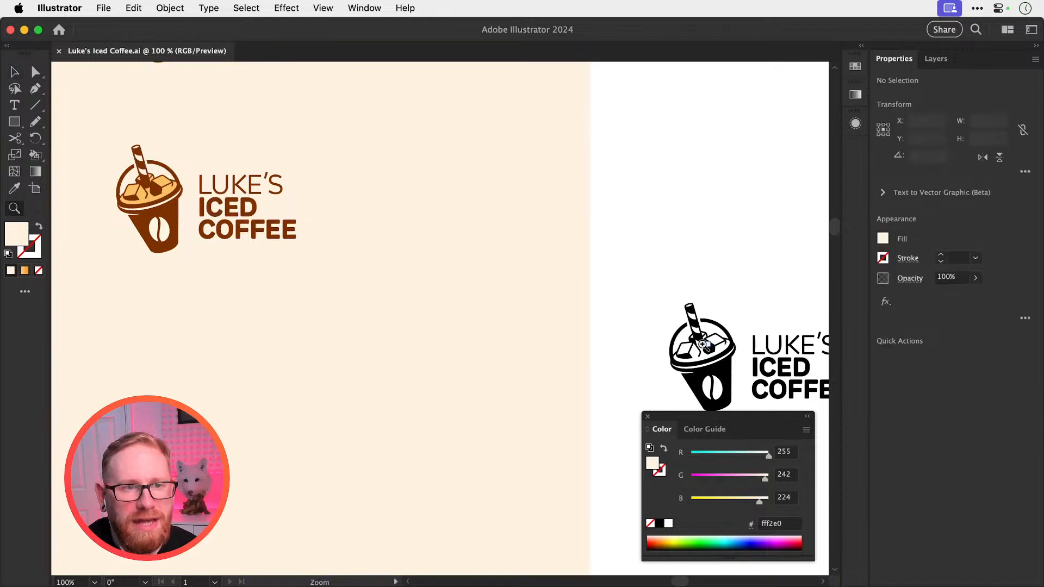
left_click_drag(700, 344, 1013, 422)
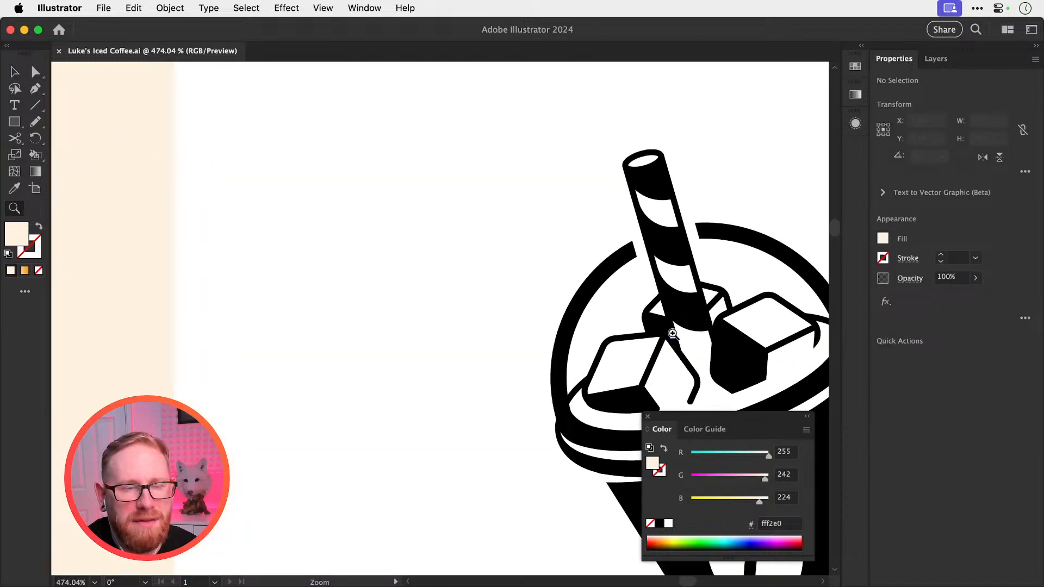
key("v")
key("super+minus")
key("super+minus")
key("super+minus")
key("super+minus")
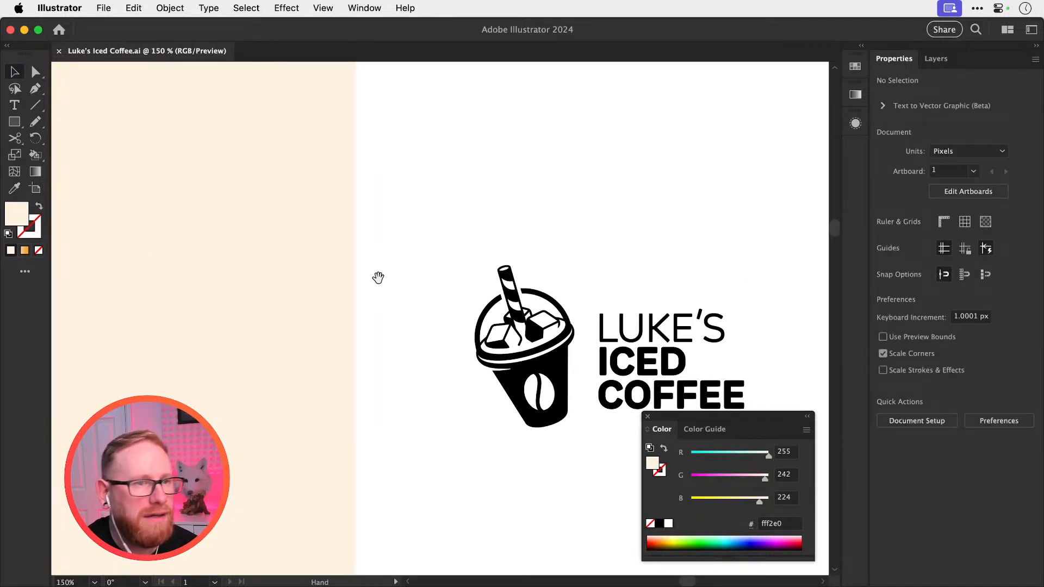
left_click_drag(378, 278, 661, 396)
left_click_drag(339, 356, 519, 416)
left_click_drag(326, 399, 551, 510)
left_click_drag(536, 420, 256, 268)
left_click_drag(468, 317, 127, 184)
left_click_drag(459, 297, 399, 272)
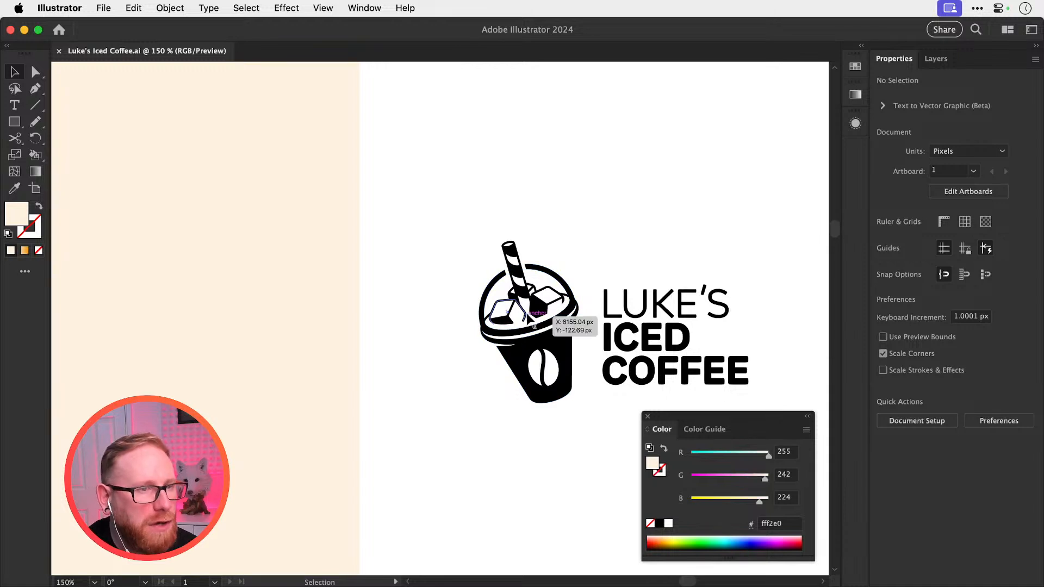
Return to the coloured lower logo and examine its cup in detail and together with the lettering
left_click_drag(284, 316, 564, 356)
left_click_drag(191, 259, 471, 357)
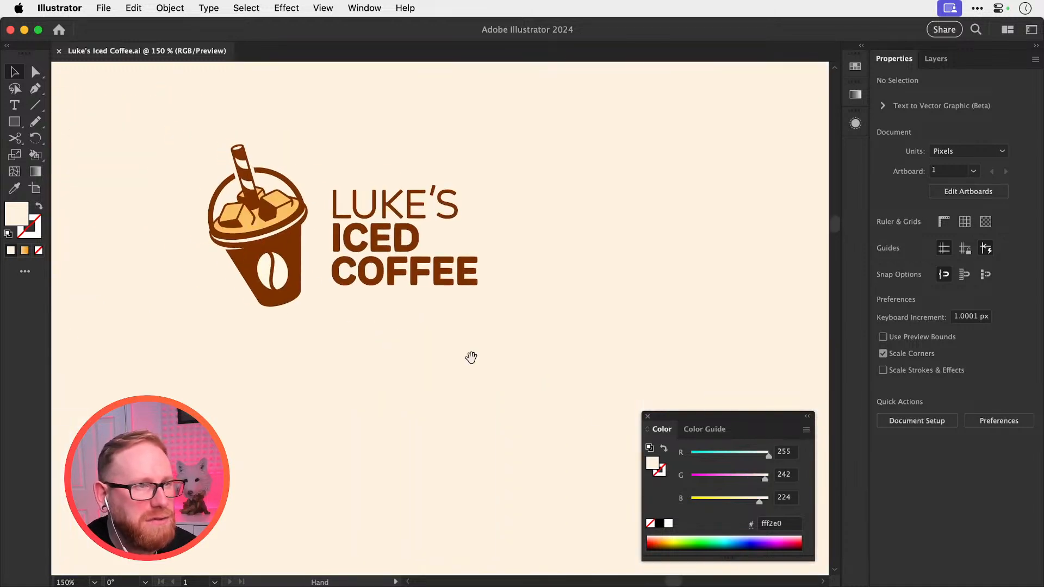
mouse_move(255, 248)
left_mouse_down()
mouse_move(390, 341)
mouse_move(561, 380)
mouse_move(547, 380)
left_mouse_up()
key("z")
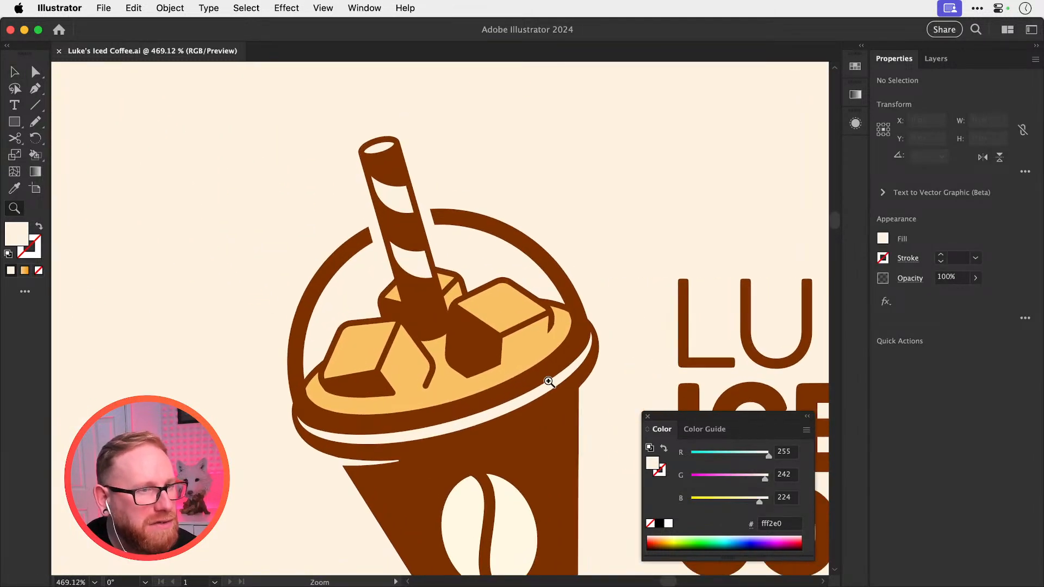
key("v")
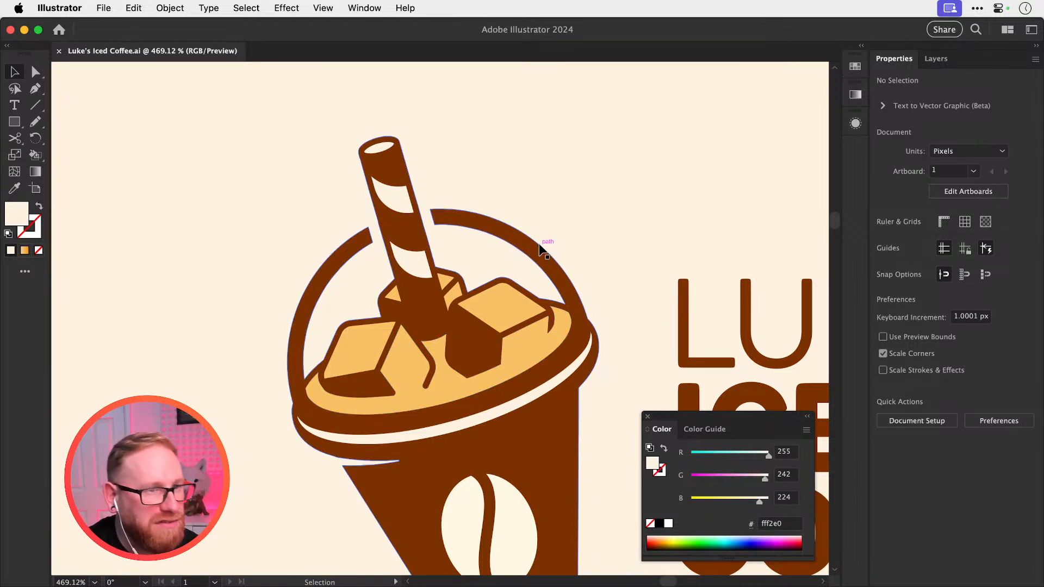
key("super+minus")
key("super+minus")
key("super+minus")
key("super+minus")
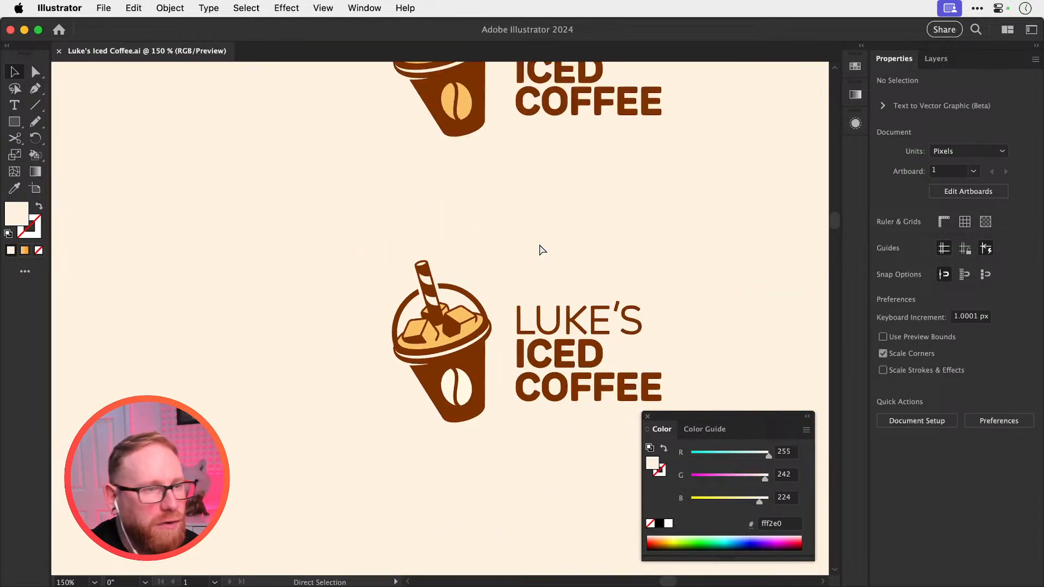
left_click_drag(549, 279, 469, 272)
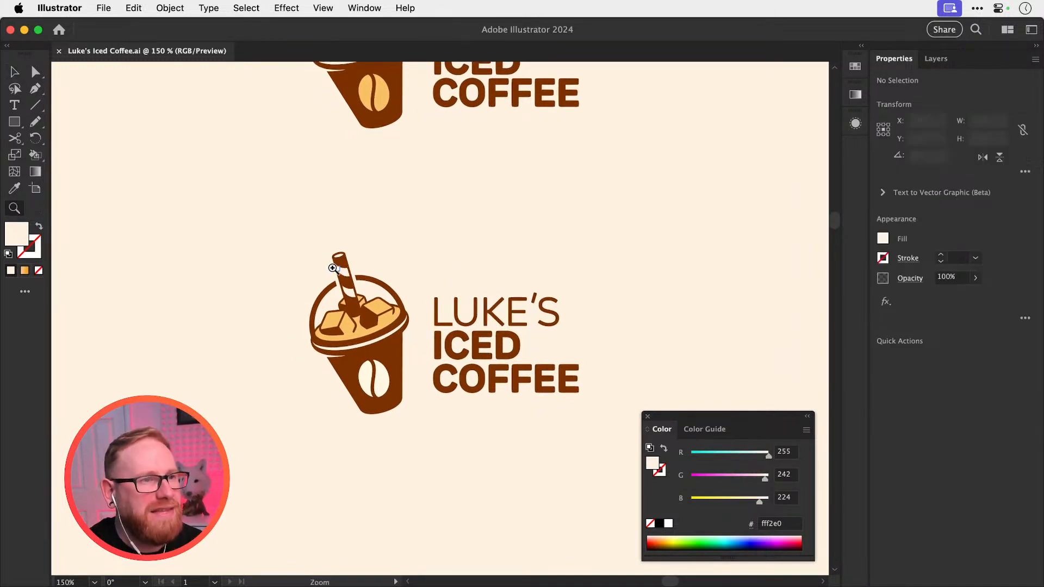
Darken the lower cup's dome lid outline to brown #421b00, using HSB values with 25.88% brightness
left_click_drag(333, 268, 438, 305)
left_click(349, 261)
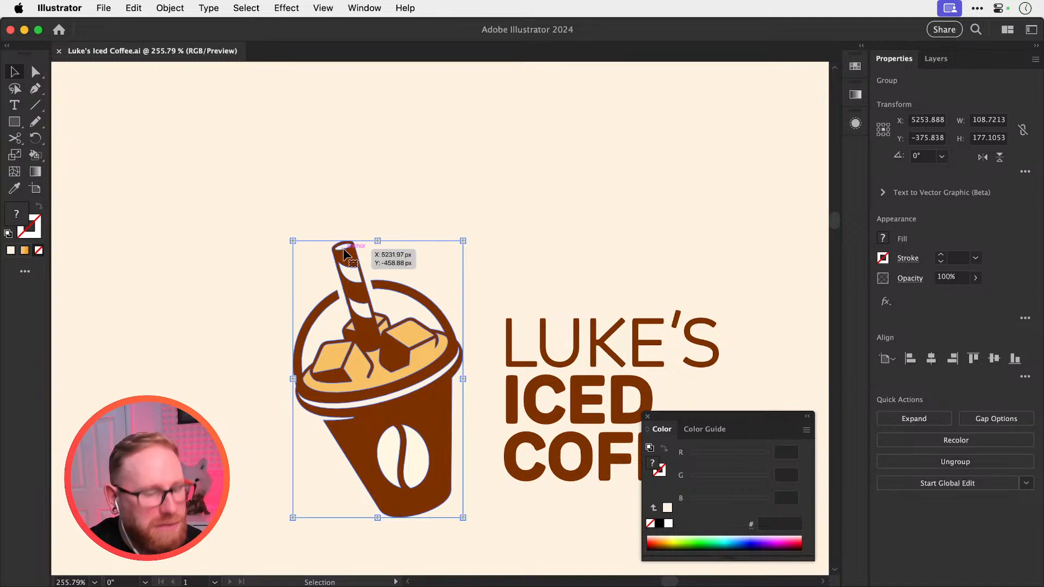
key("k")
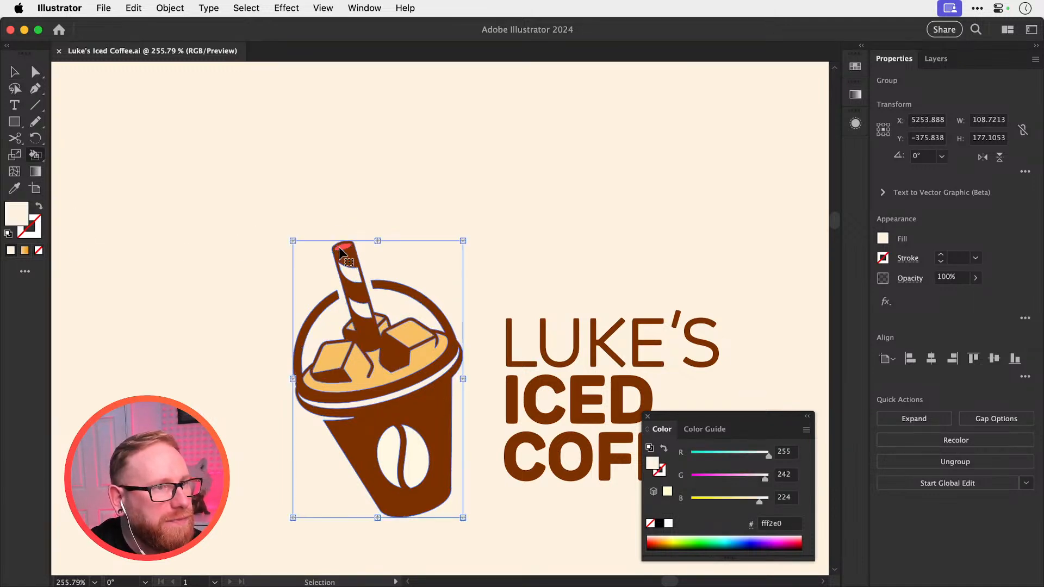
left_click_drag(332, 242, 531, 340)
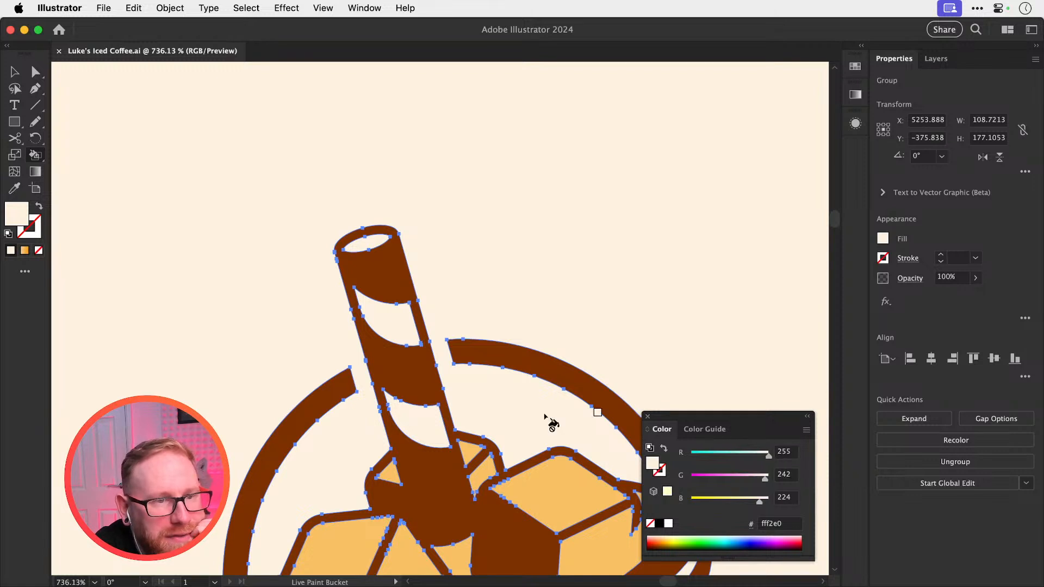
key("shift+l")
left_click(577, 391)
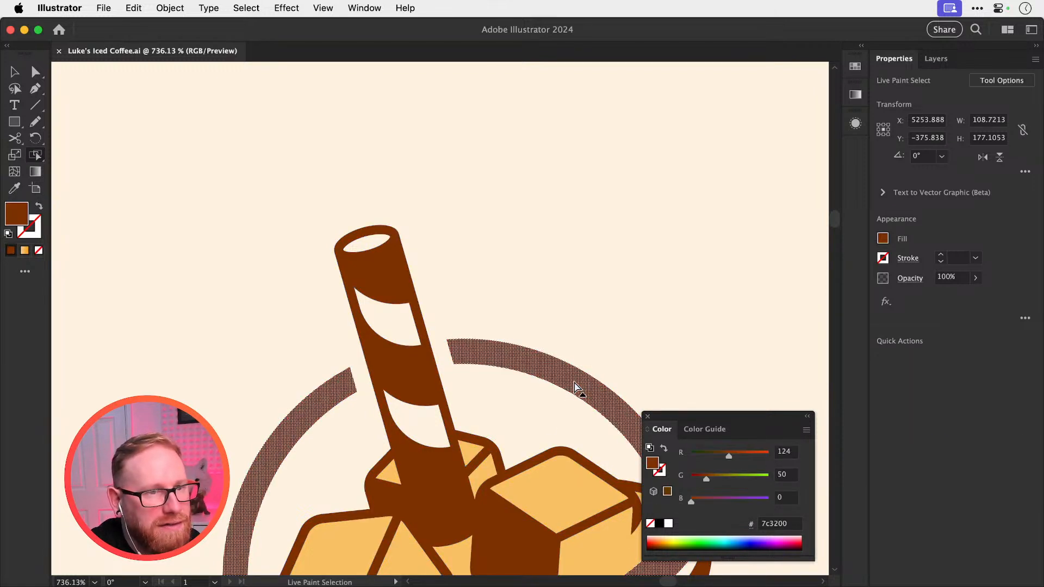
left_click(806, 430)
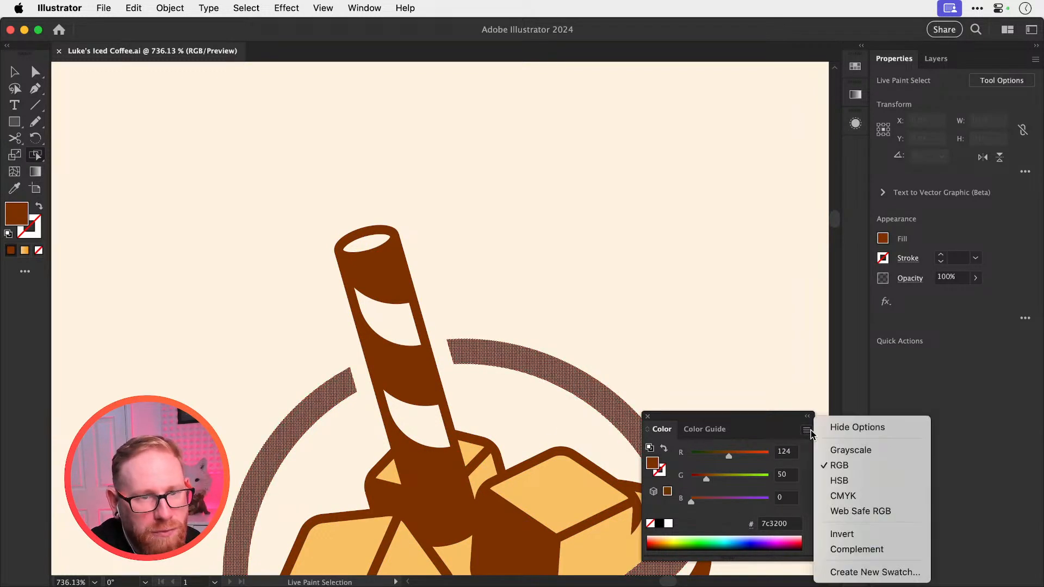
left_click(840, 481)
left_click_drag(728, 500, 710, 501)
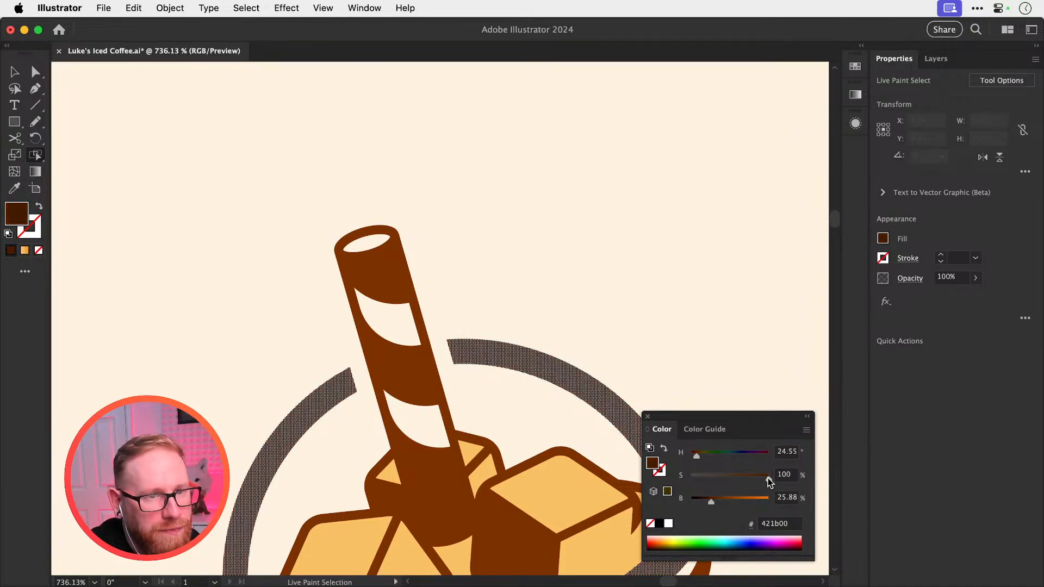
Try browns #421b00 and #592500 in the straw's top opening, and settle on #692b00 as its fill
key("k")
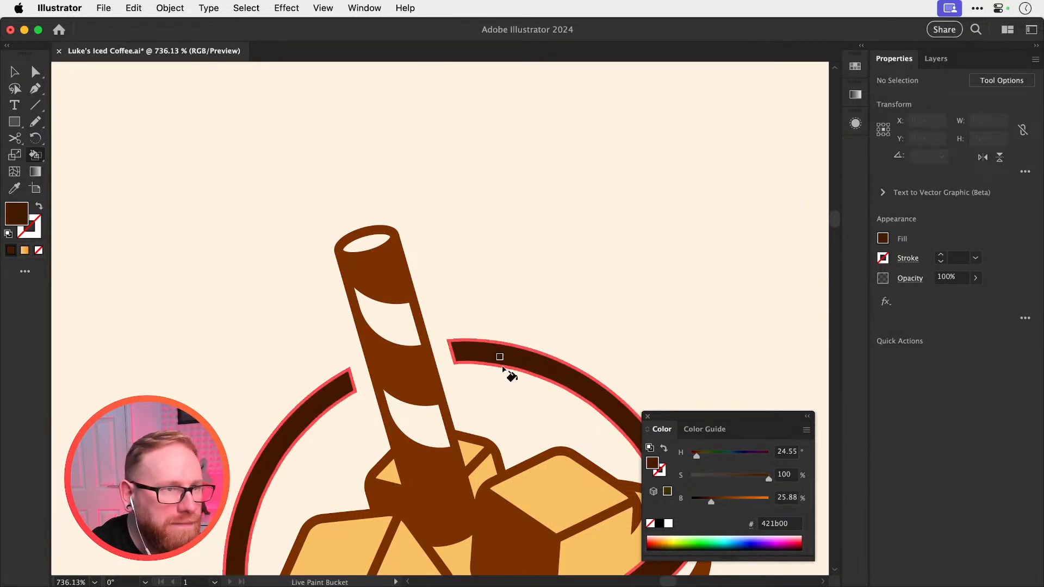
left_click(366, 243)
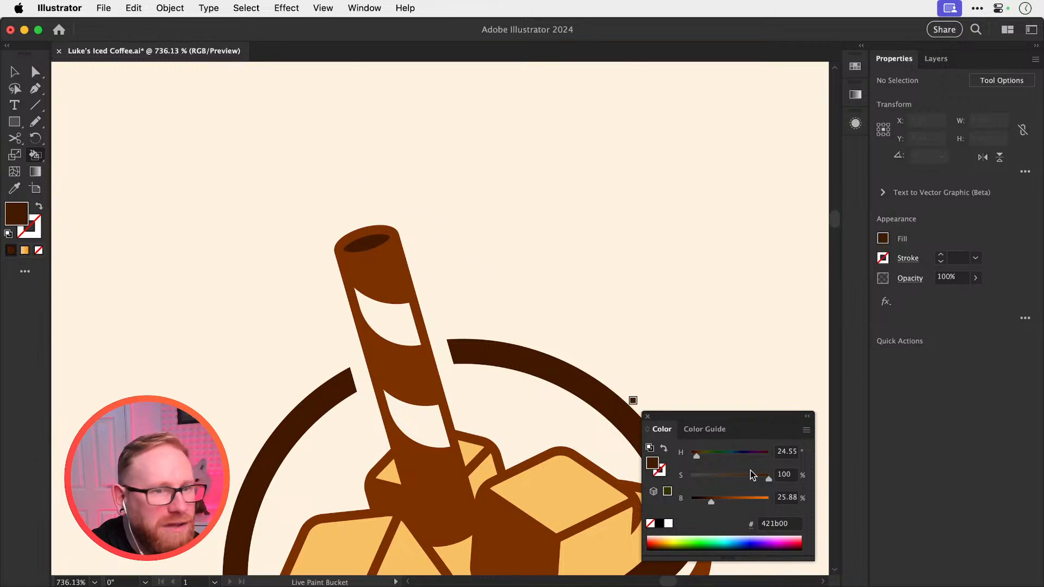
left_click(719, 497)
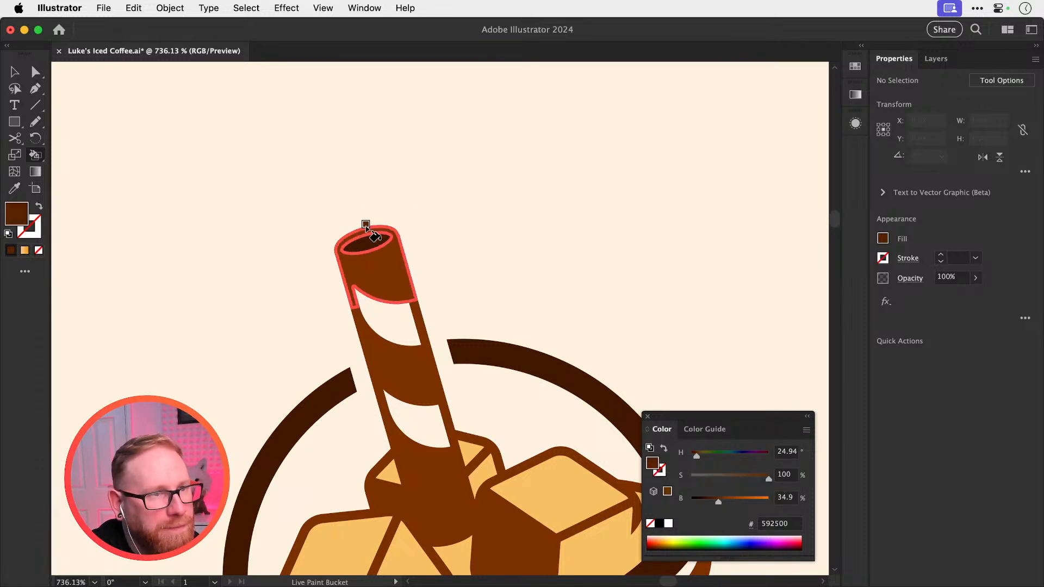
left_click(368, 242)
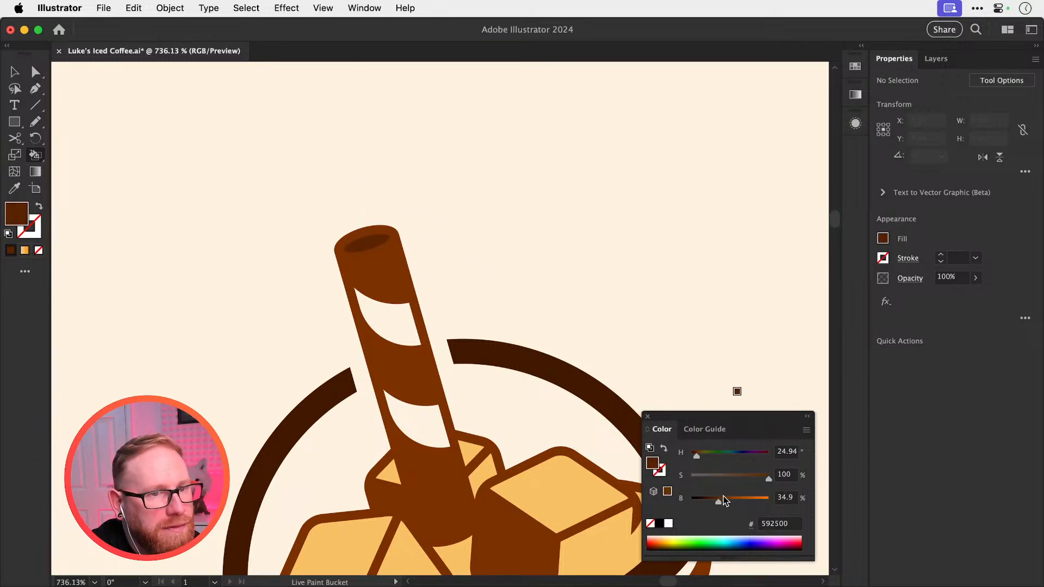
left_click(723, 498)
left_click(357, 252)
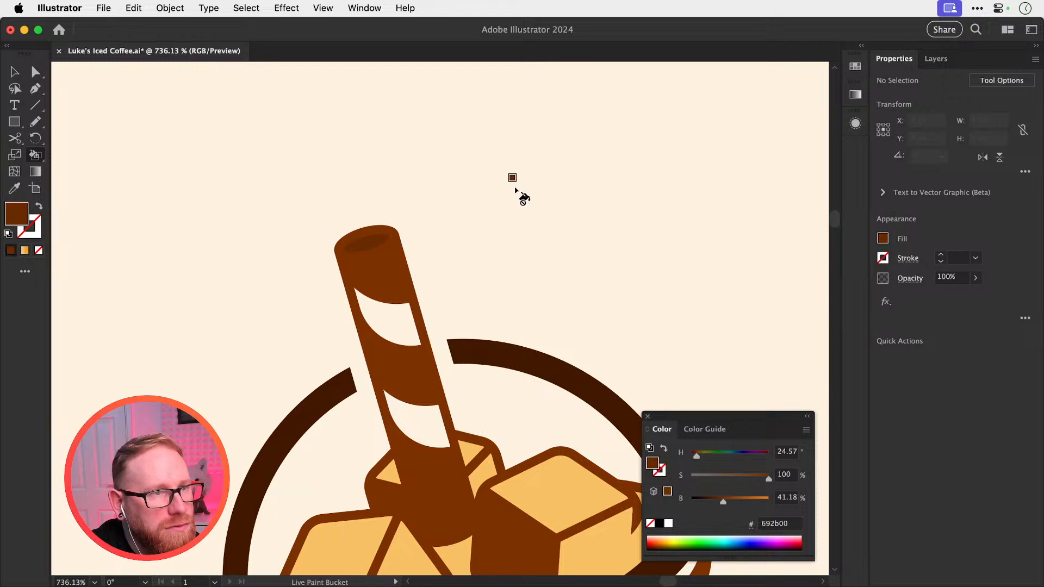
Mix a bright red, #ff4242, and fill both light stripes of the lower cup's straw with it
scroll(466, 296, "down", 5)
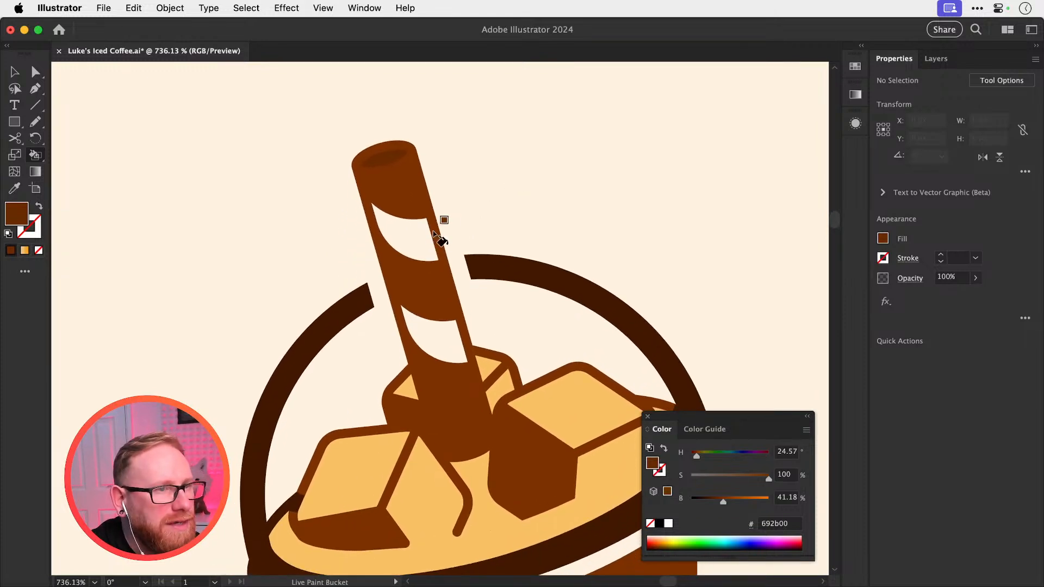
key("a")
key("k")
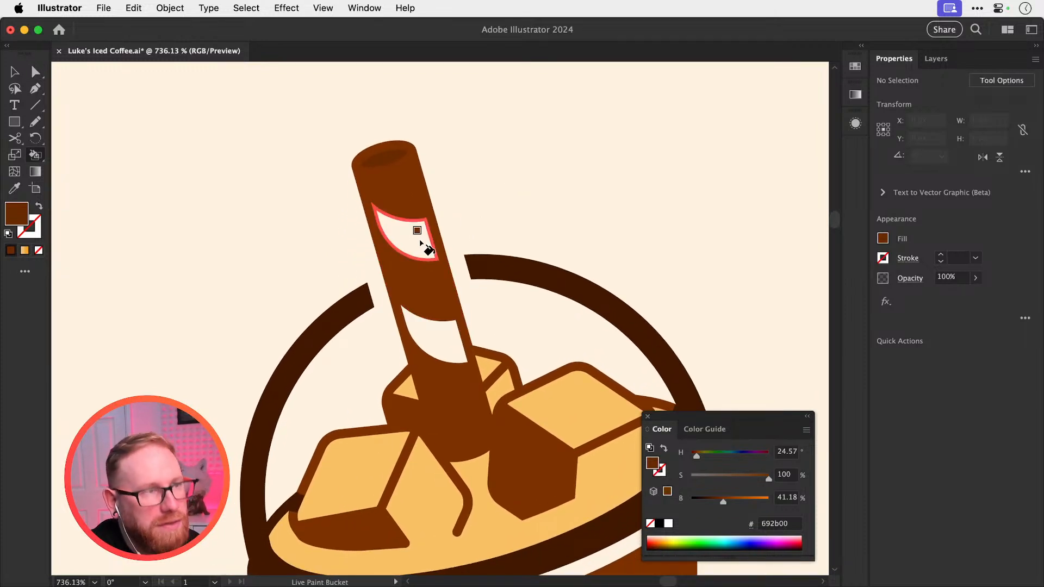
left_click_drag(697, 455, 691, 458)
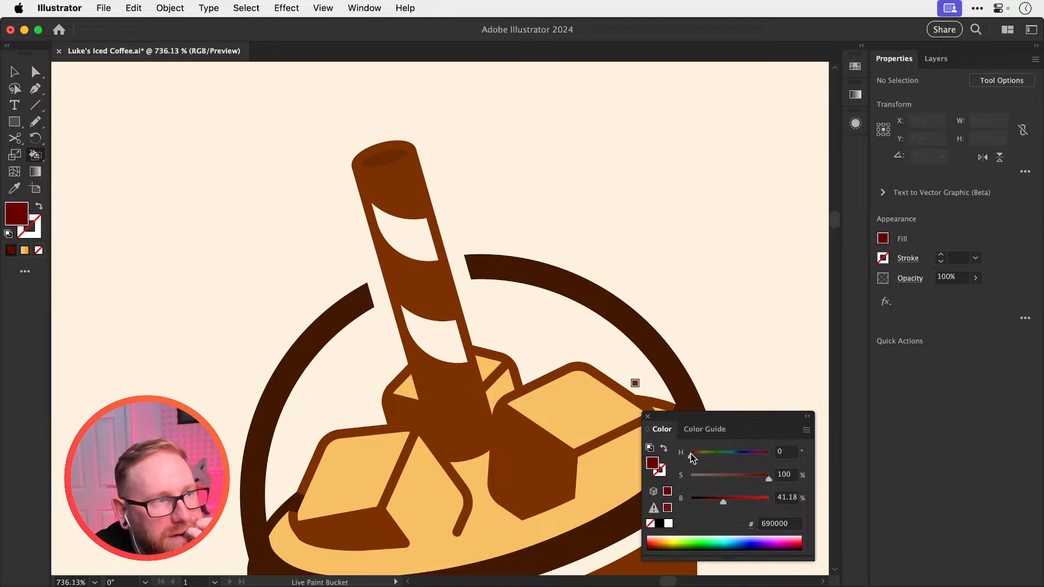
left_click_drag(749, 503, 749, 480)
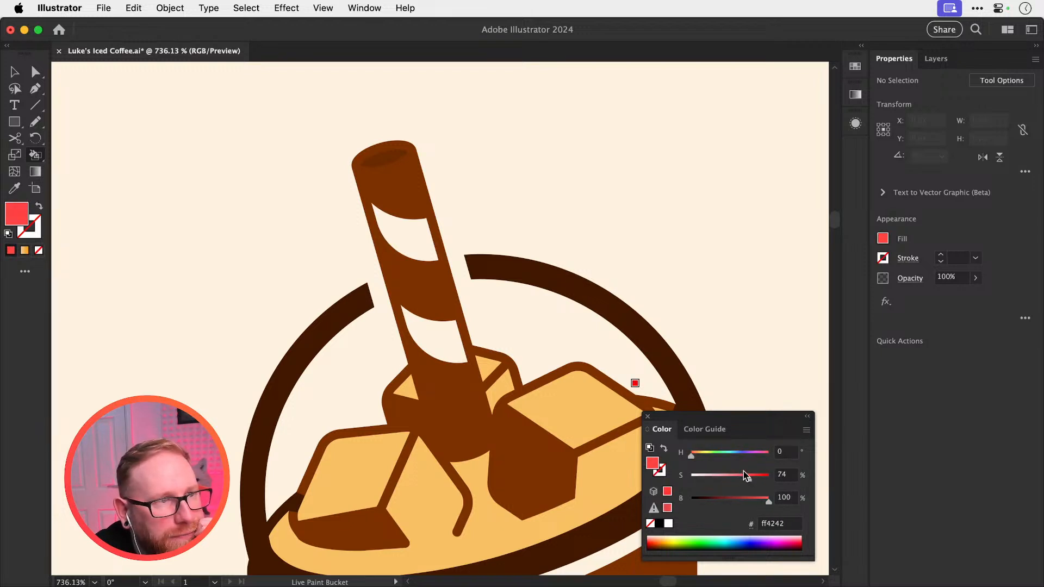
left_click(435, 238)
left_click(431, 326)
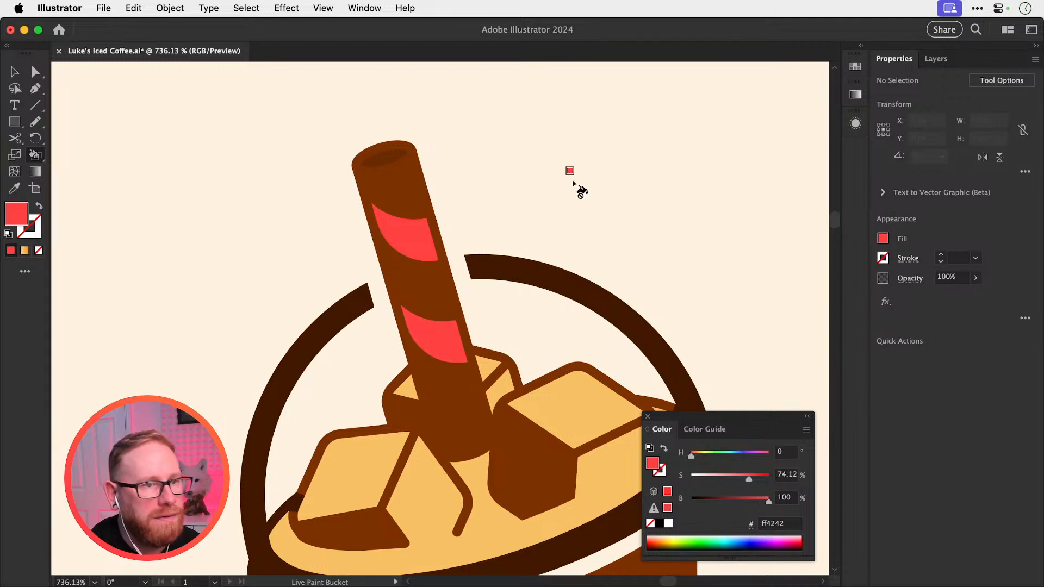
key("v")
Sample the cup's brown #7c3200, refill the dome lid outline with it, and clear the selection
key("super+0")
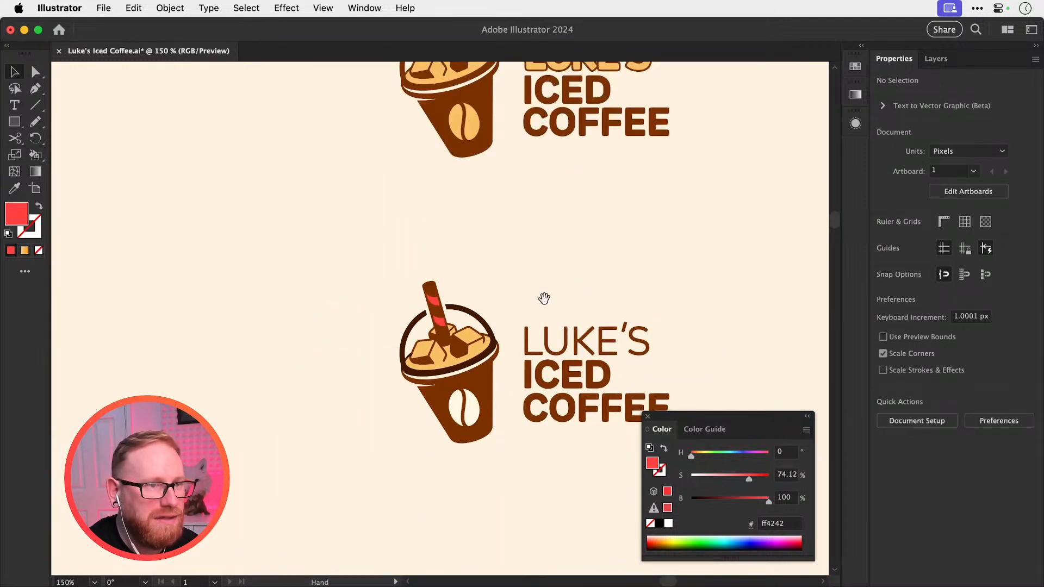
key("z")
left_click_drag(413, 353, 552, 435)
key("a")
left_click(440, 415)
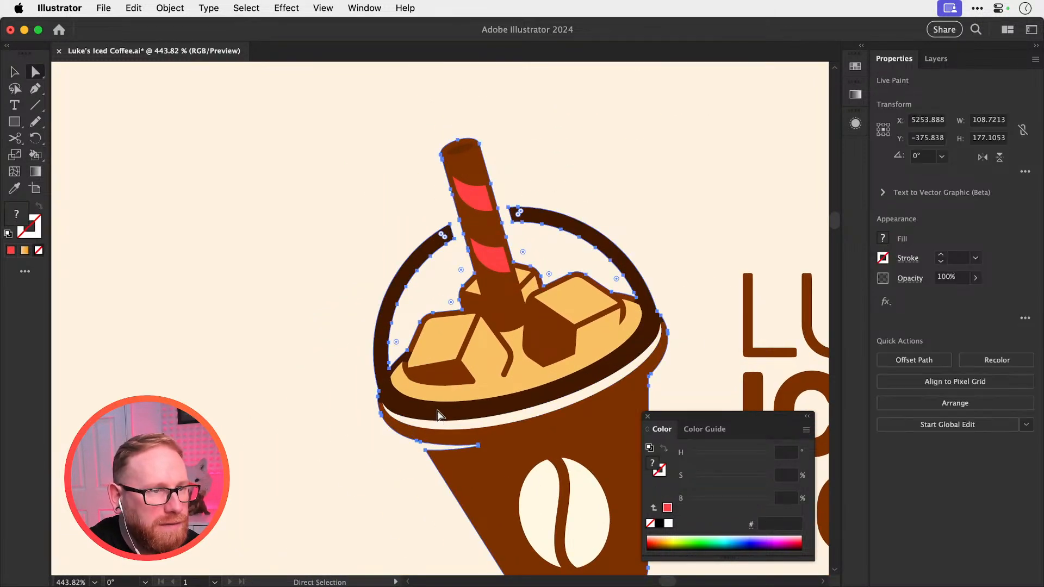
key("k")
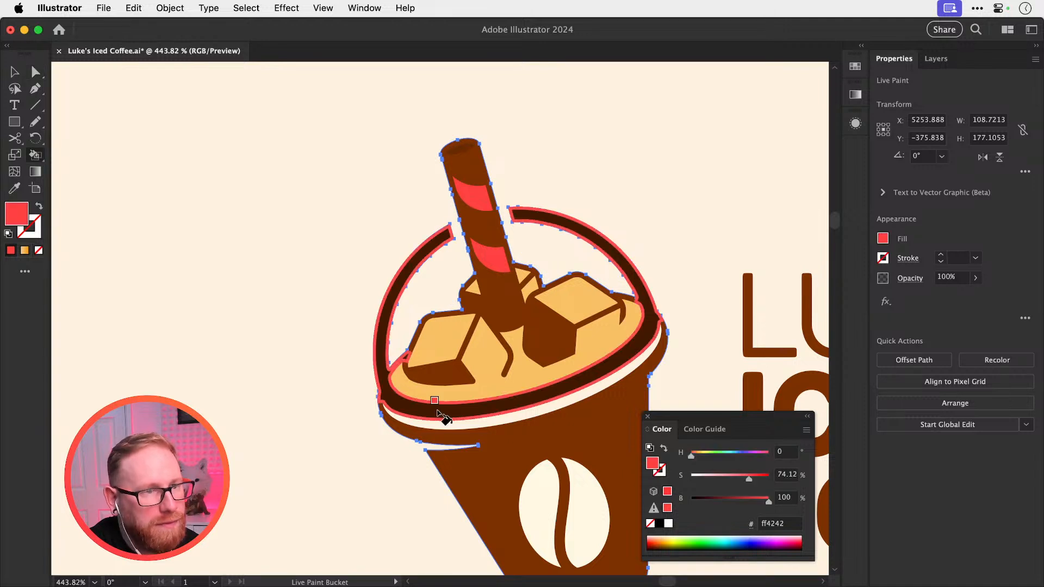
key("shift+l")
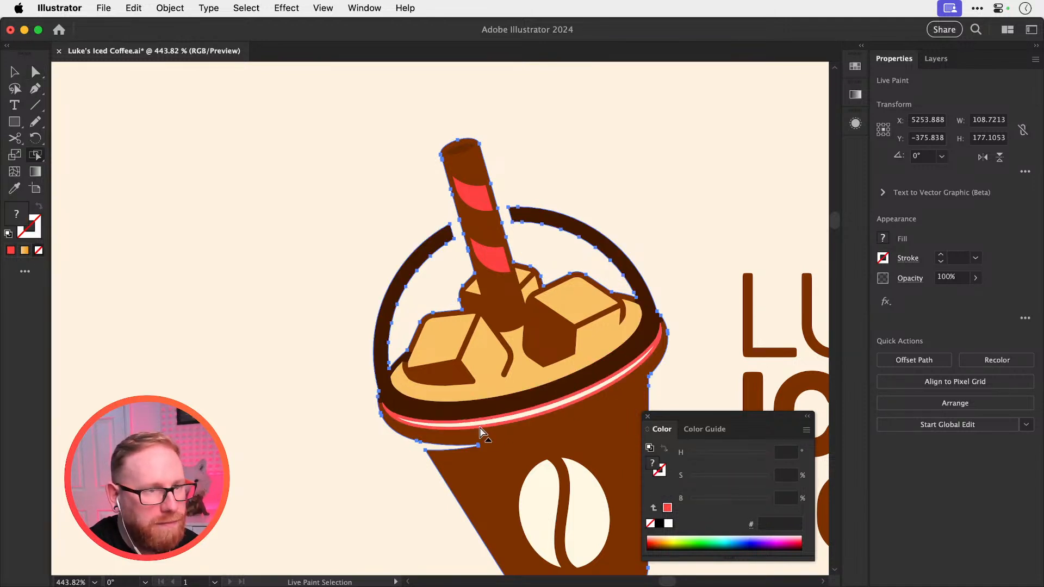
left_click(512, 441)
key("k")
left_click(510, 407)
key("v")
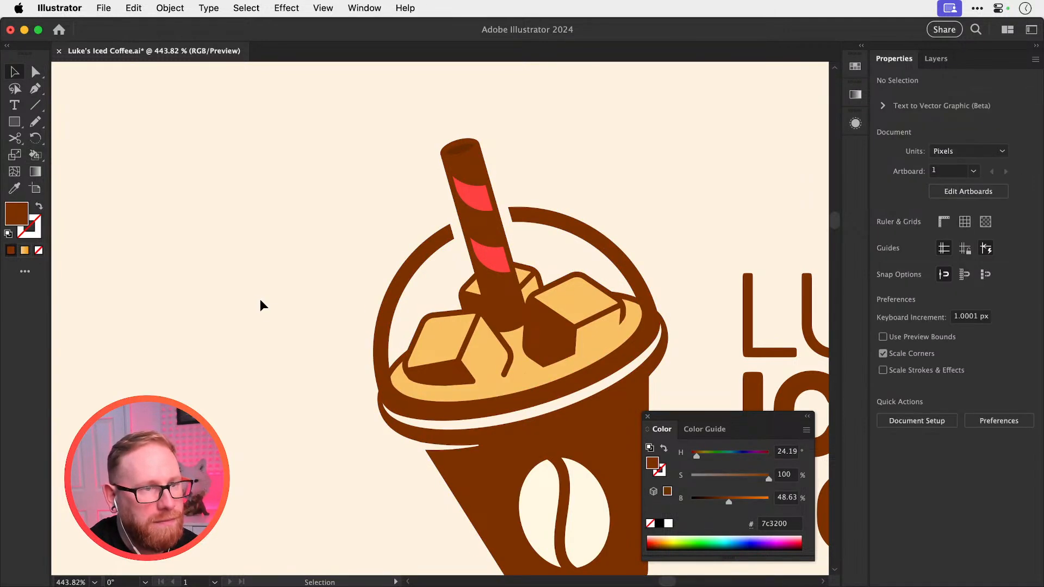
Recolour the lower logo's LUKE'S text with the red #ff4242 sampled from the straw stripe, and deselect it
key("super+minus")
key("super+minus")
key("super+minus")
key("super+minus")
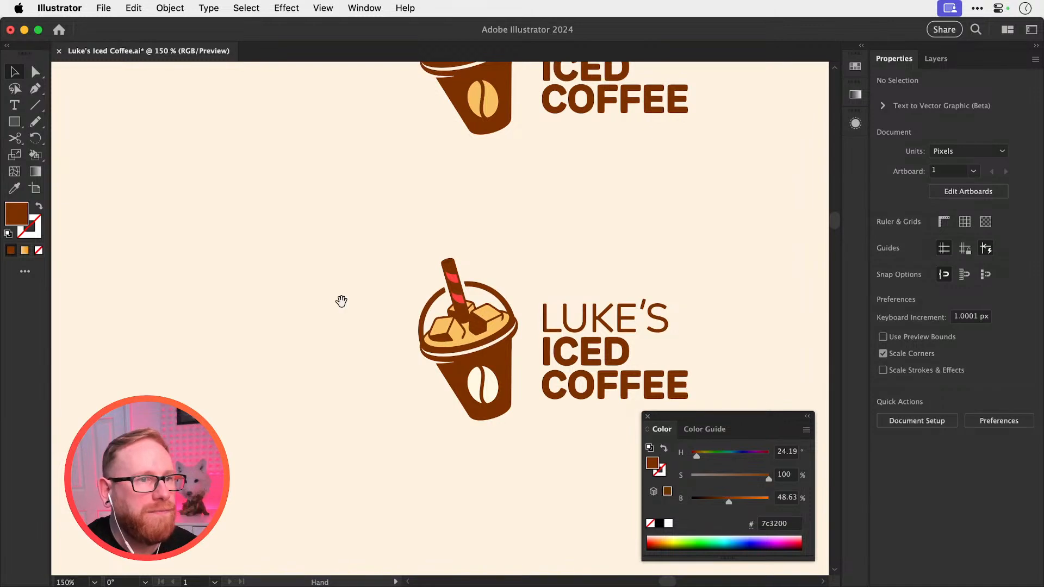
left_click_drag(340, 301, 233, 321)
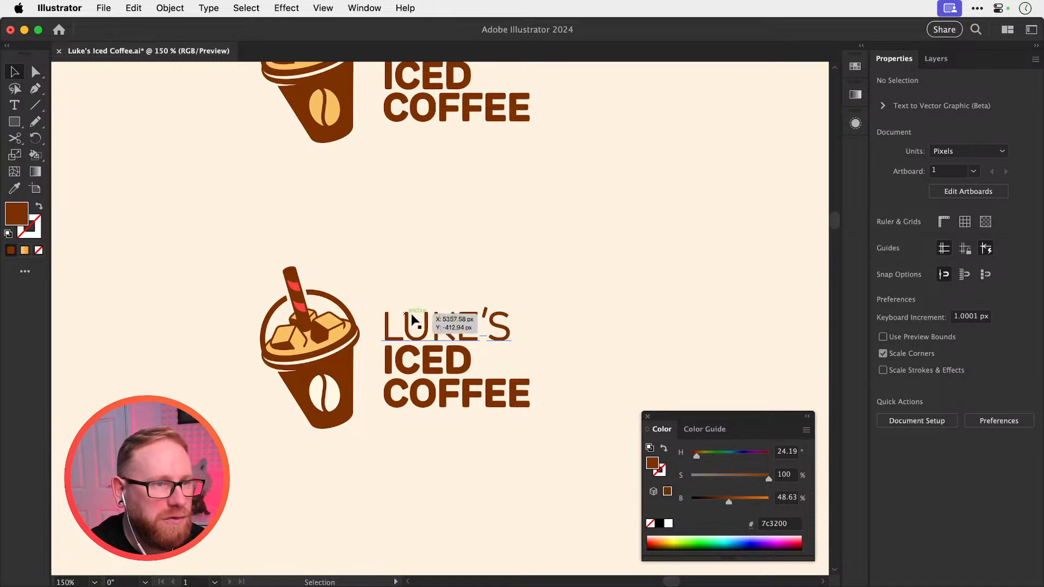
left_click(518, 330)
key("i")
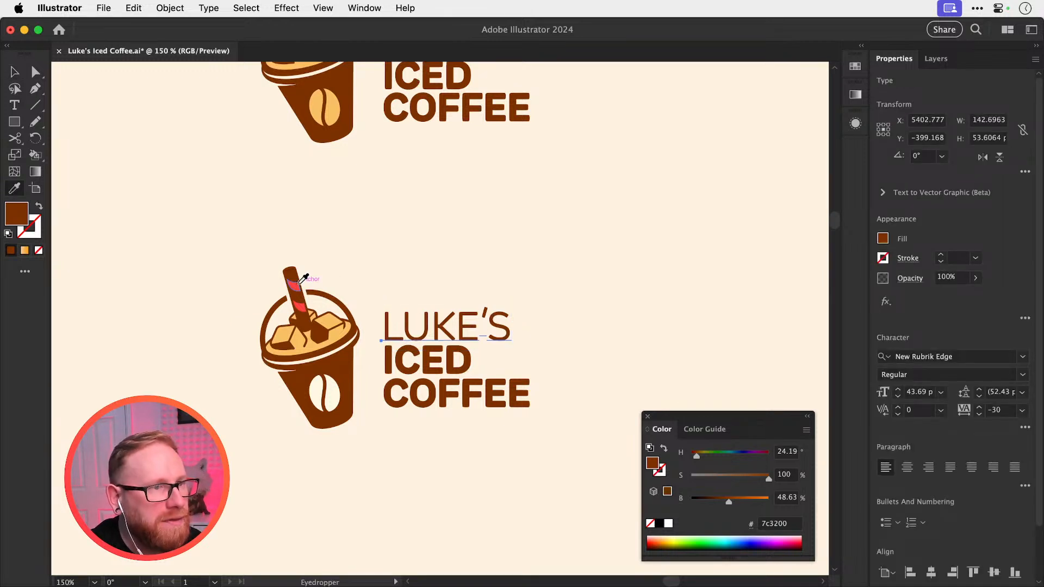
key("z")
left_click_drag(292, 289, 478, 366)
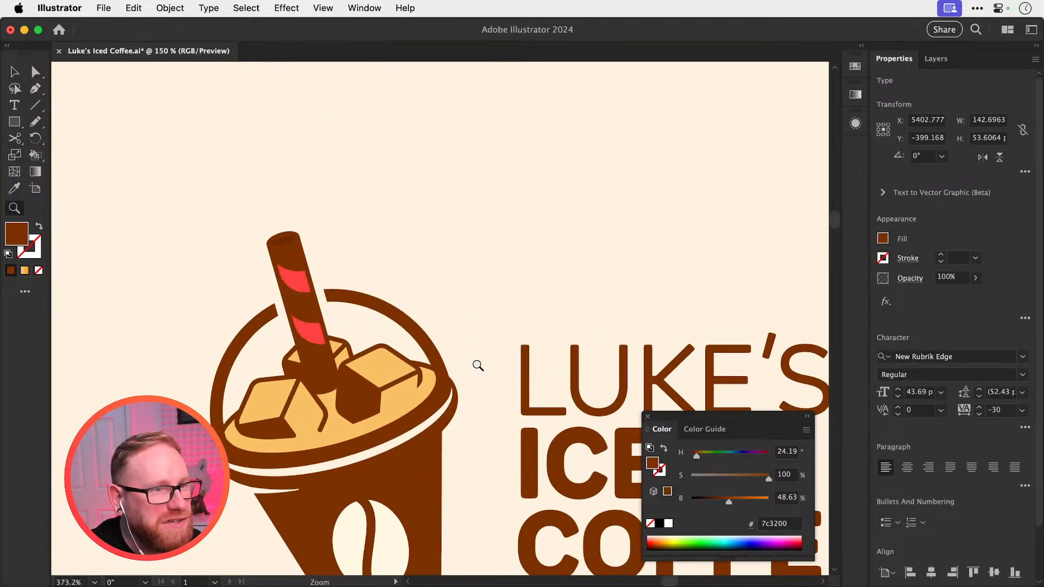
key("i")
left_click(299, 274)
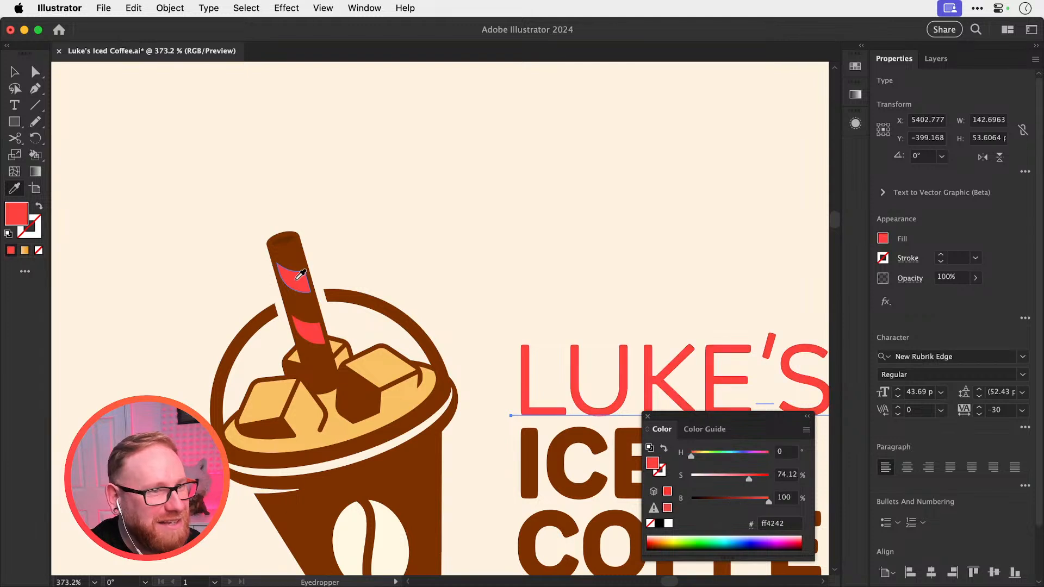
key("v")
left_click(628, 269)
Try scaling the lower logo's COFFEE text down to the width of LUKE'S, and undo the scaling
key("super+1")
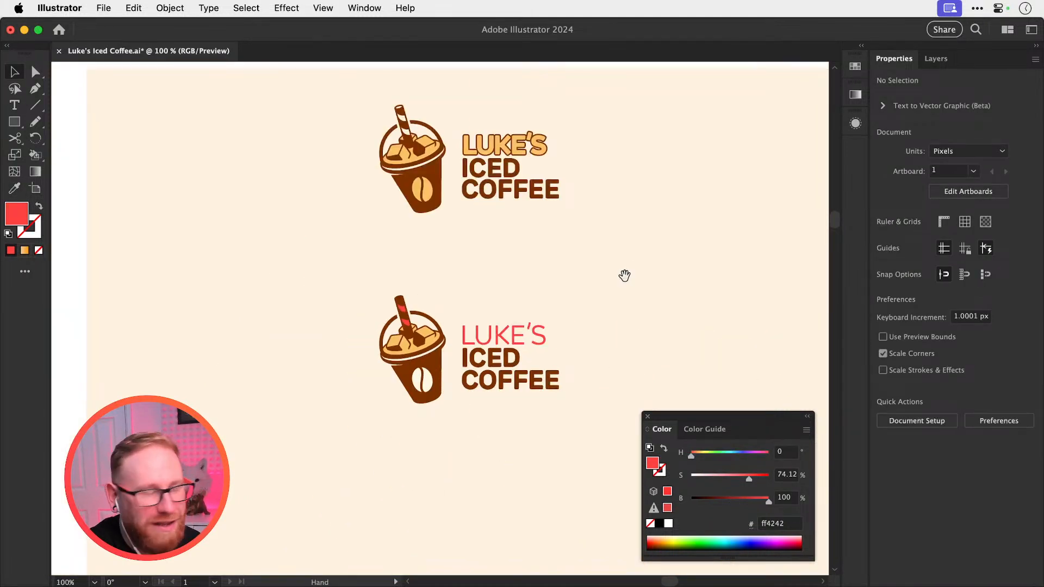
left_click_drag(622, 275, 571, 268)
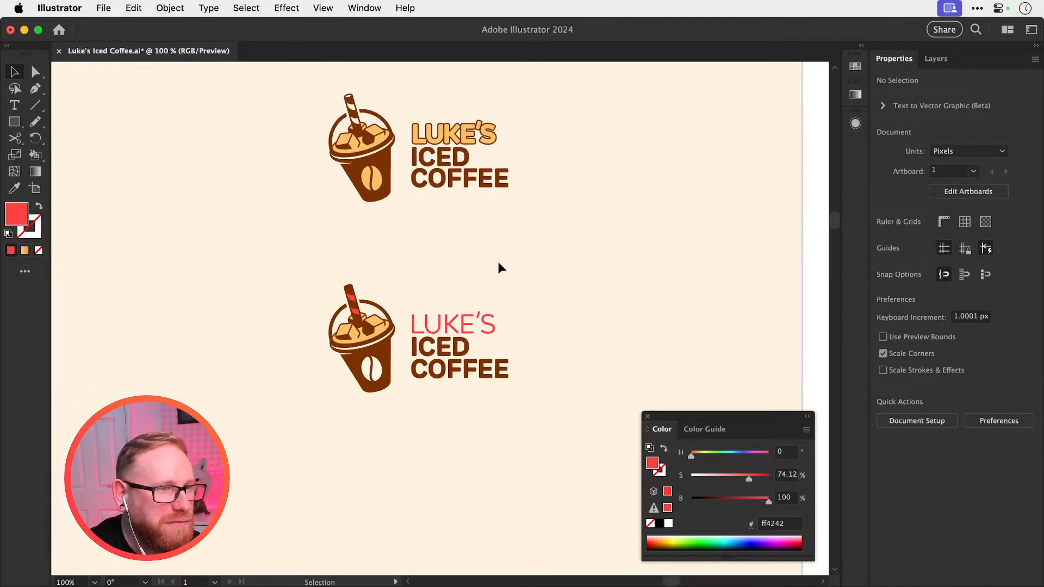
left_click_drag(366, 300, 480, 346)
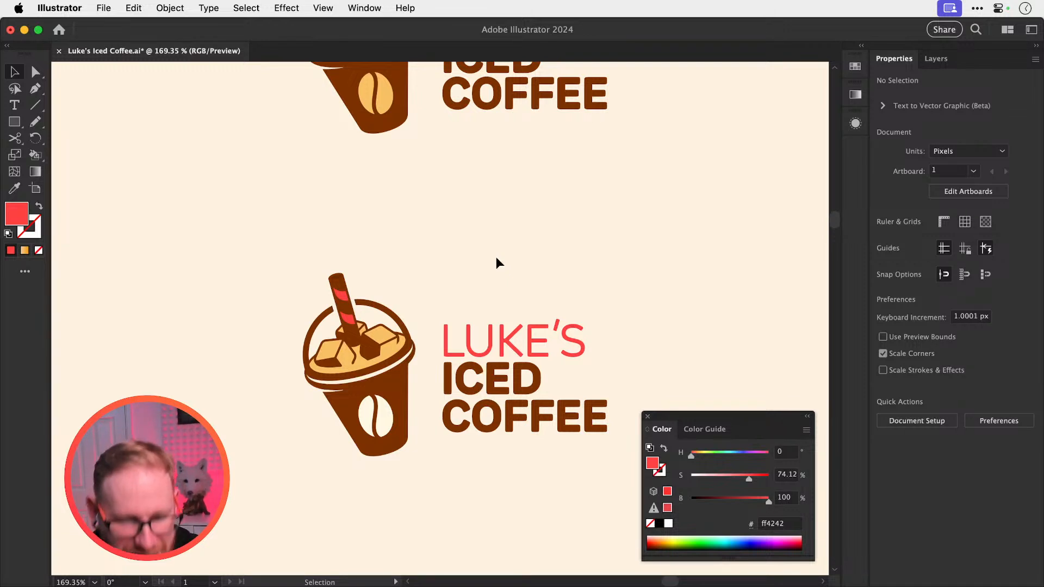
scroll(560, 321, "down", 3)
scroll(578, 340, "right", 2)
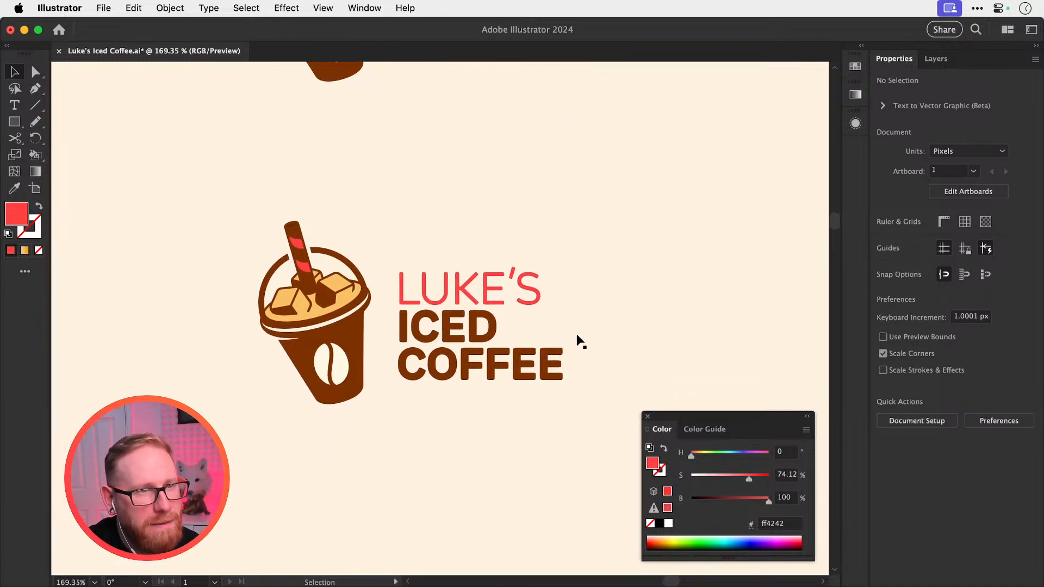
scroll(478, 332, "up", 3)
left_click(572, 378)
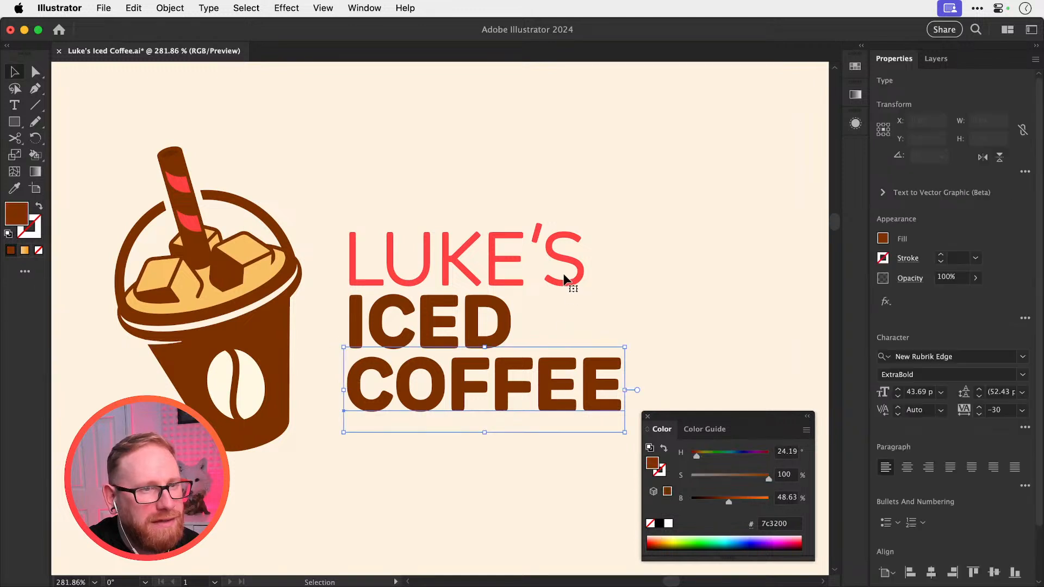
left_click_drag(618, 431, 579, 423)
left_click(577, 348)
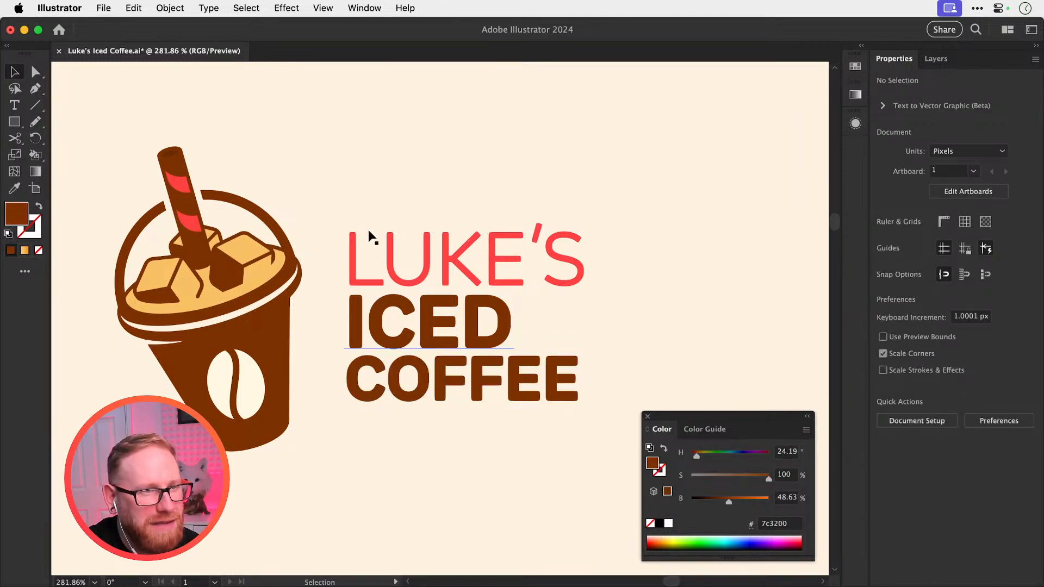
key("super+z")
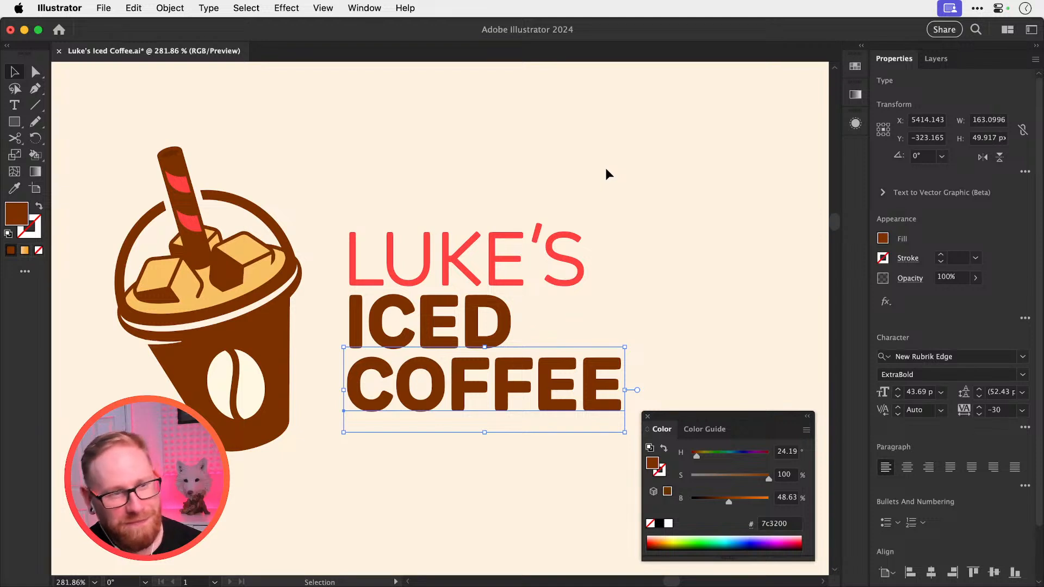
Save the document and clear the selection
key("super+1")
key("super+s")
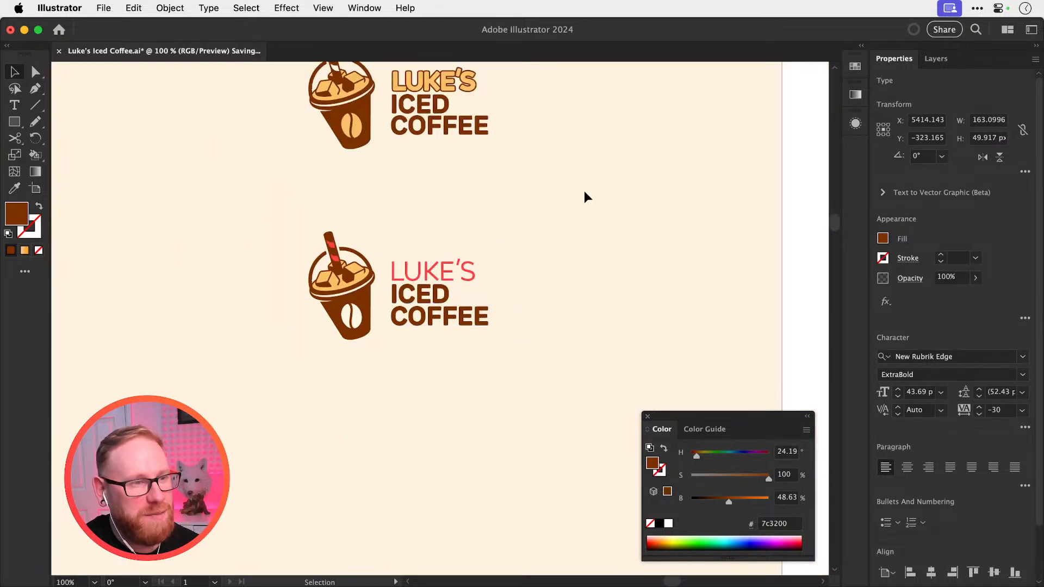
left_click(577, 288)
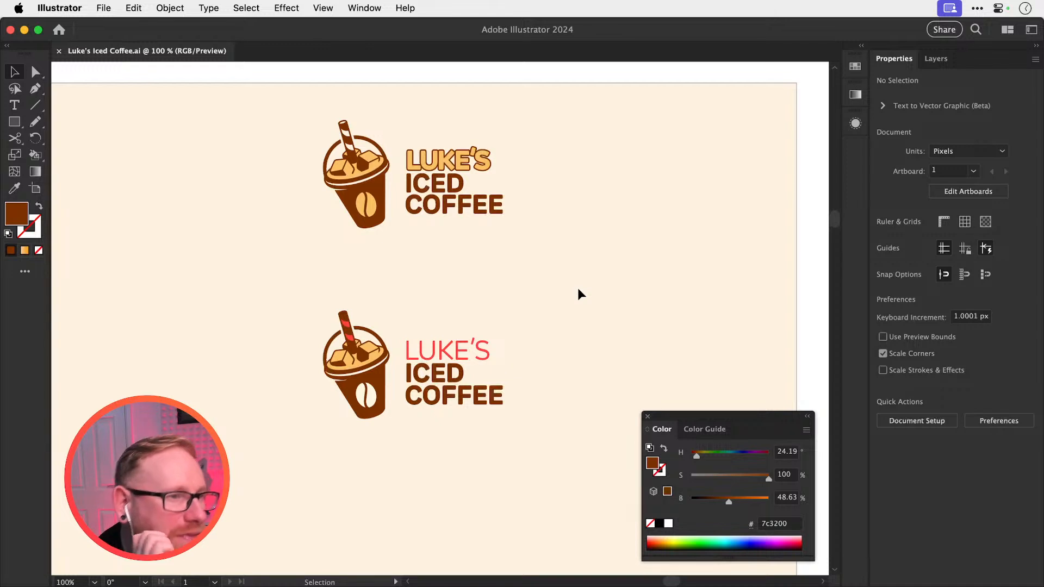
Examine the lower logo's straw, ice cubes, lid and lettering up close
key("z")
left_click_drag(428, 344, 486, 420)
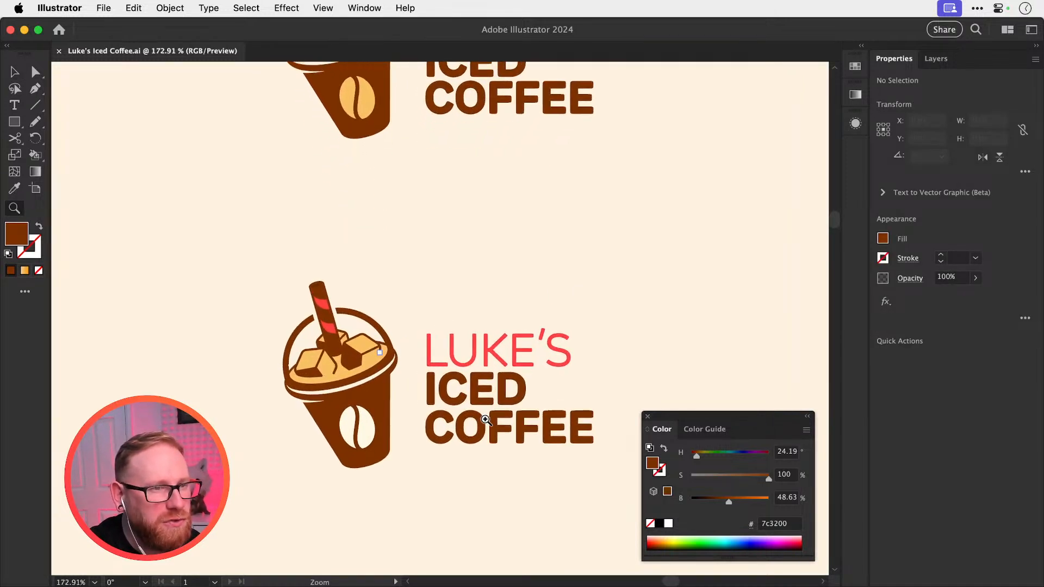
key("v")
scroll(331, 356, "up", 2)
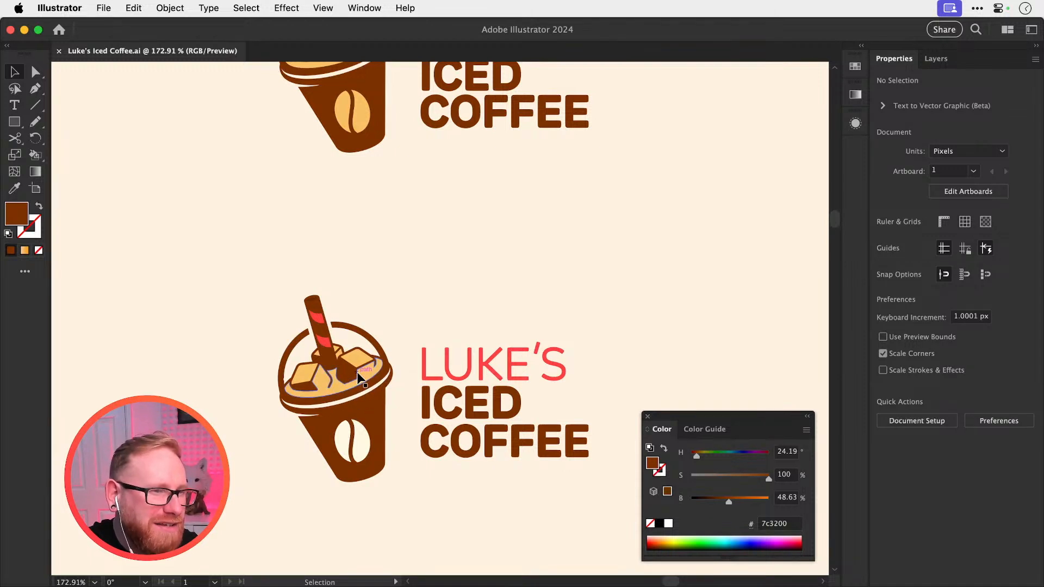
scroll(360, 374, "up", 6)
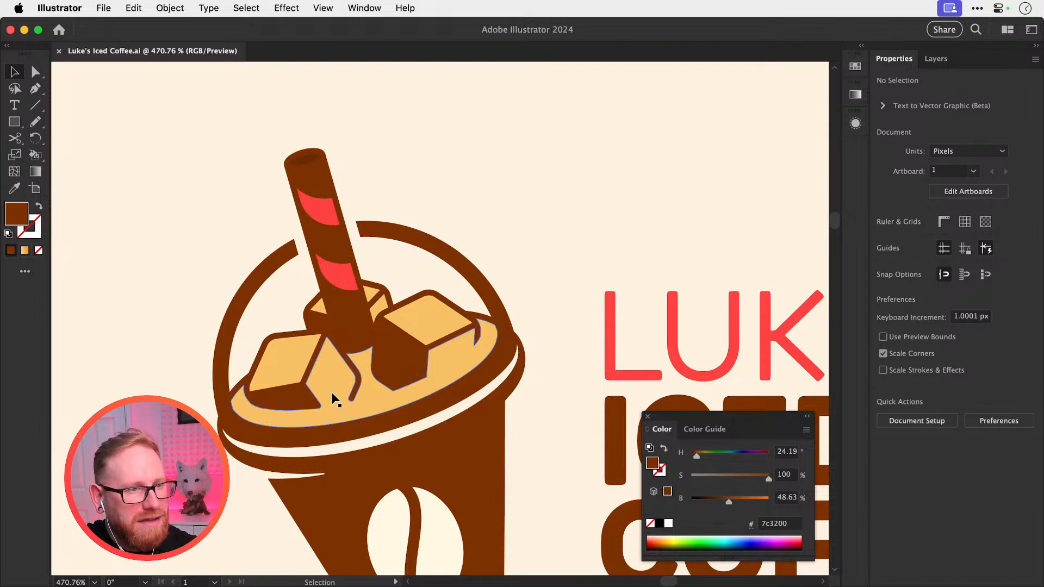
scroll(331, 392, "up", 4)
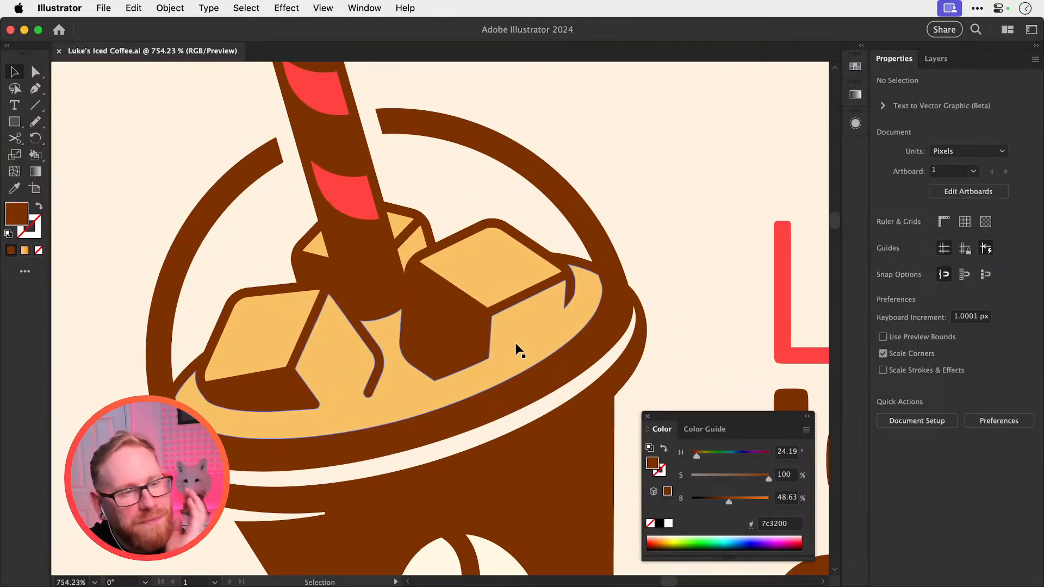
key("super+minus")
key("super+minus")
key("super+minus")
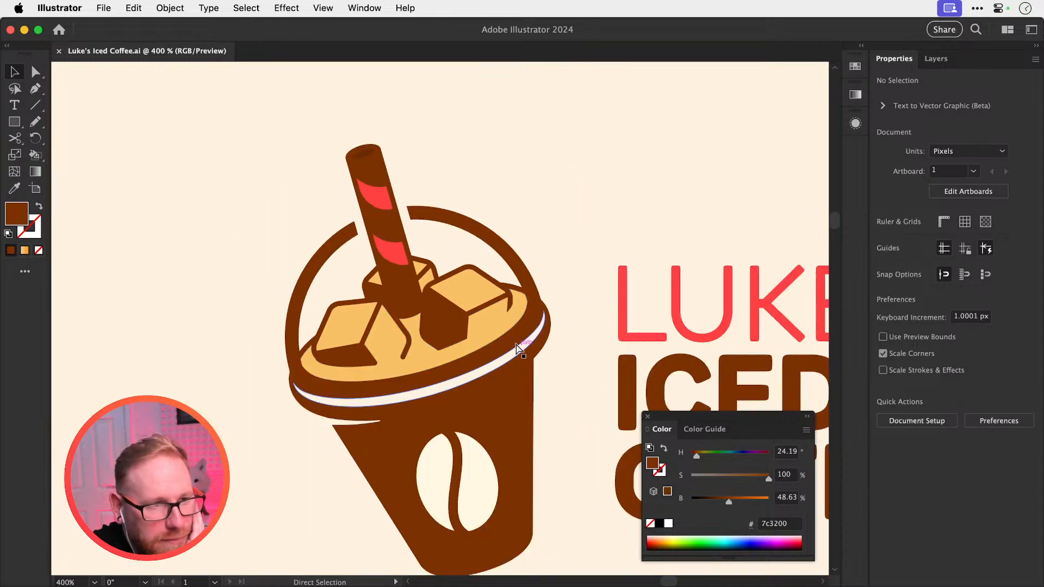
scroll(516, 347, "down", 2)
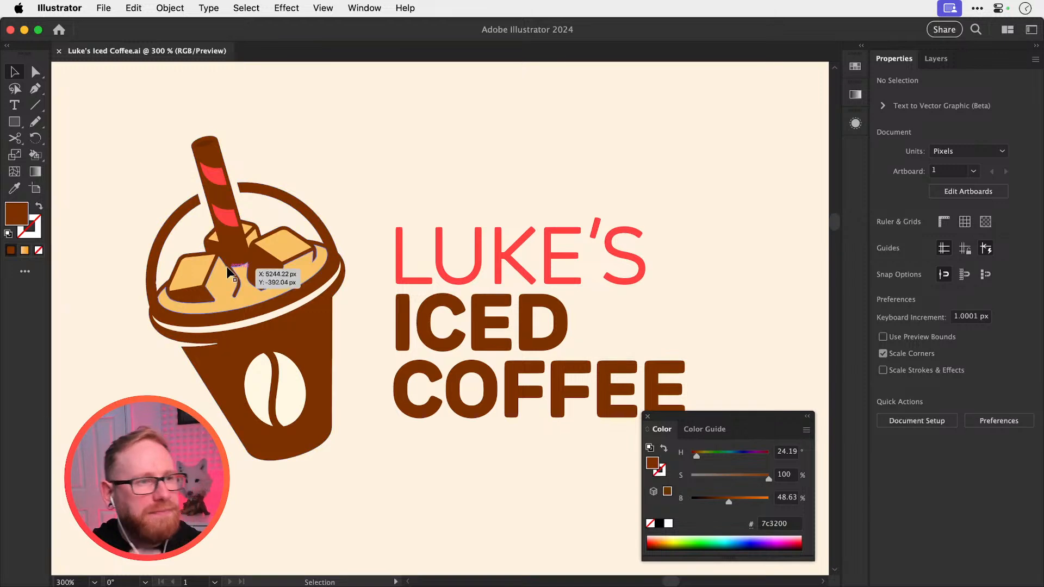
Copy the older round Luke's Iced Coffee logo with its pale cream background, paste it below the red-lettered logo, and clear the selection
key("super+1")
key("super+minus")
key("super+minus")
key("super+minus")
key("super+minus")
key("super+minus")
key("super+minus")
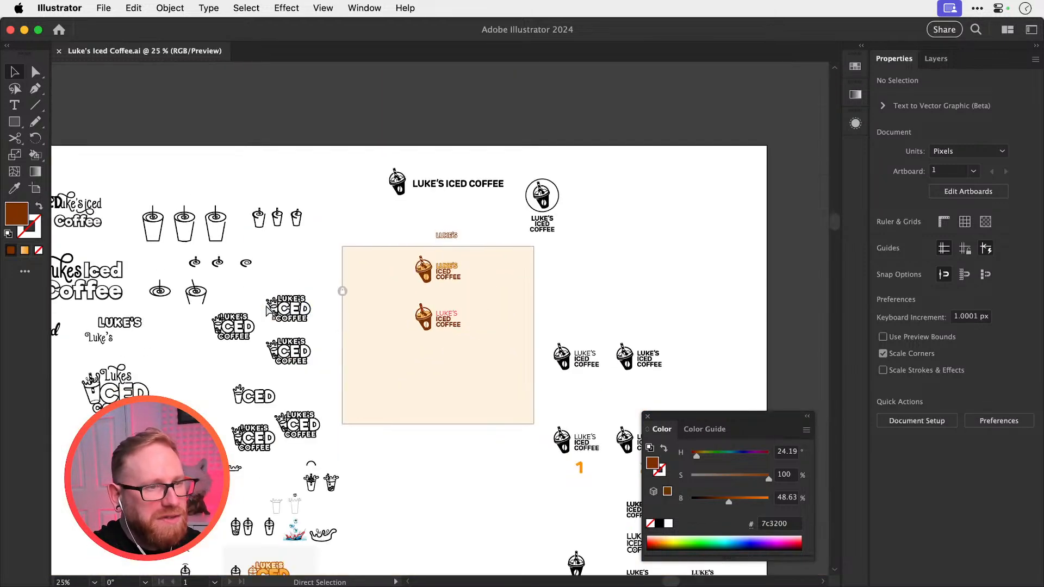
left_click_drag(244, 535, 317, 196)
scroll(317, 195, "down", 5)
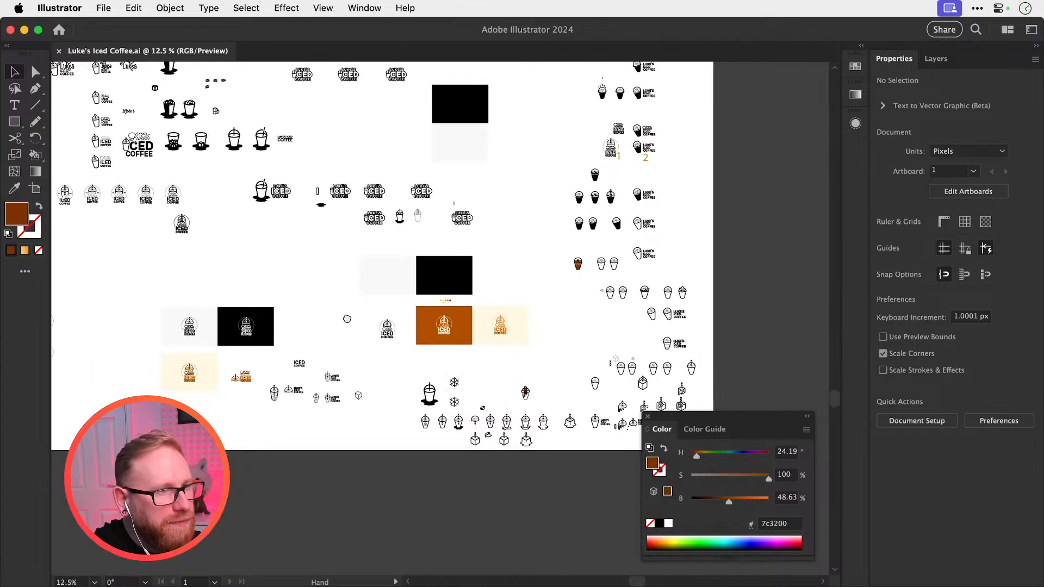
left_click(186, 373)
left_click_drag(152, 357, 210, 392)
left_click_drag(468, 73, 396, 343)
left_click_drag(349, 300, 447, 423)
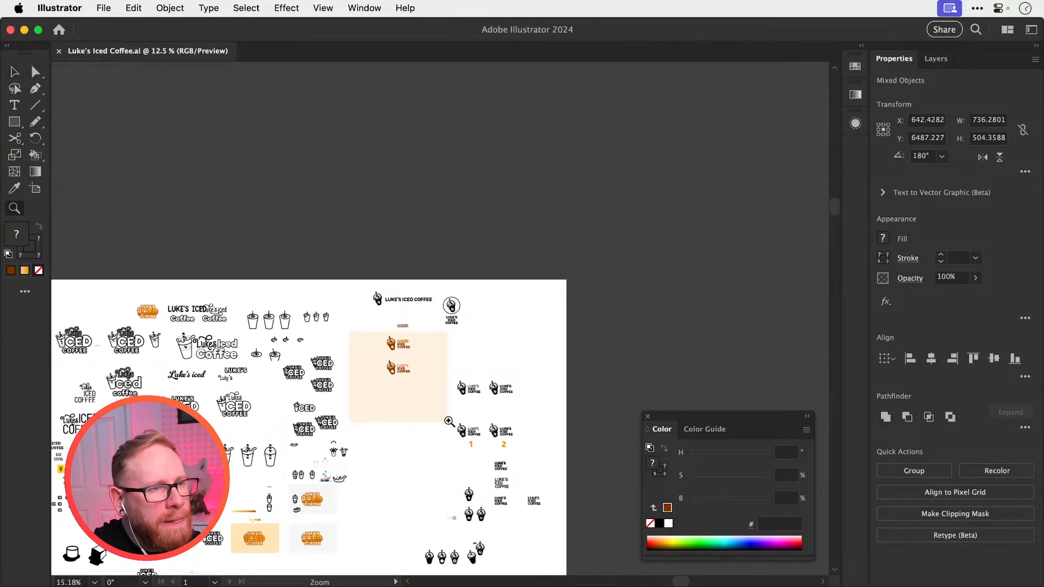
key("super+v")
left_click_drag(452, 333, 623, 523)
key("z")
key("shift+super+a")
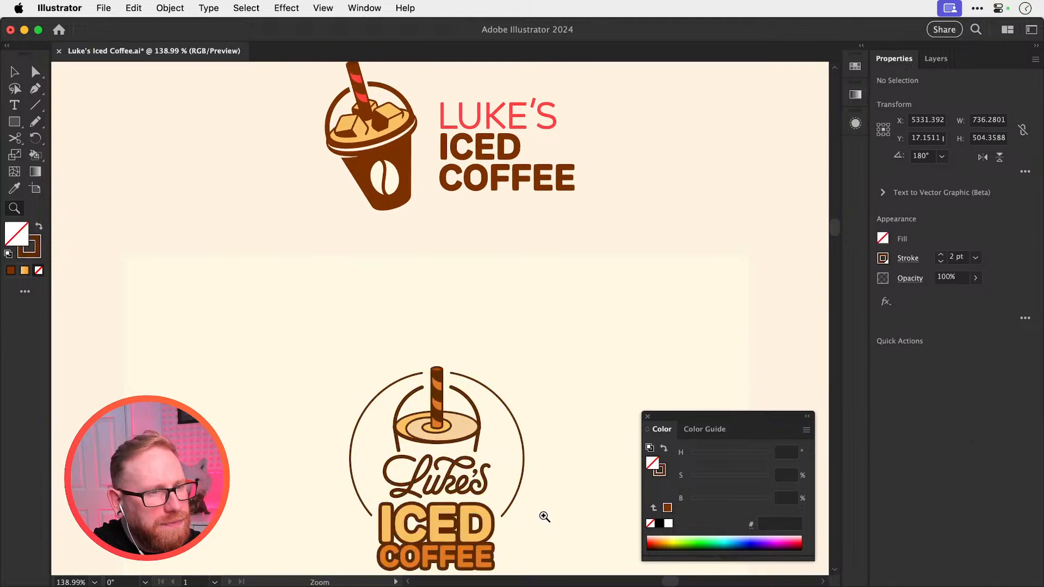
Compare the pasted round logo's cup, straw and colours with those of the red-lettered logo above it
key("v")
mouse_move(471, 480)
left_mouse_down()
mouse_move(547, 505)
mouse_move(466, 466)
left_mouse_up()
left_click_drag(427, 415, 533, 431)
key("z")
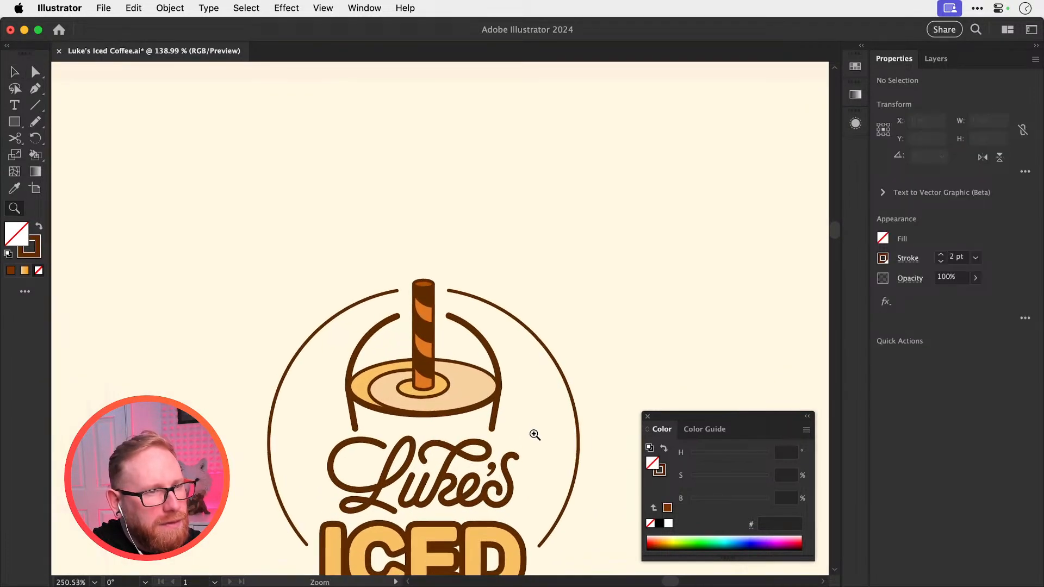
key("v")
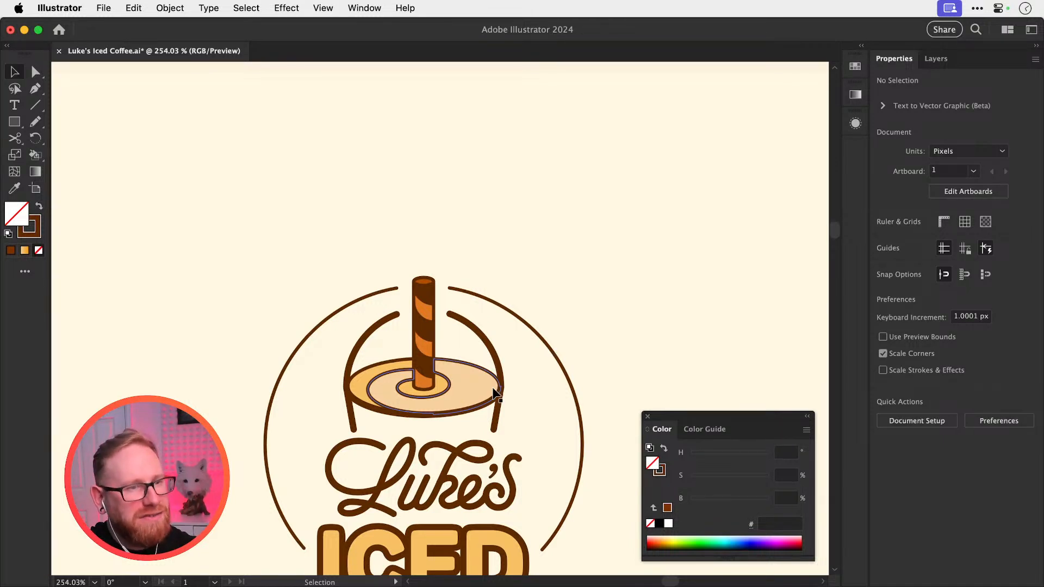
key("space")
left_click_drag(373, 214, 405, 424)
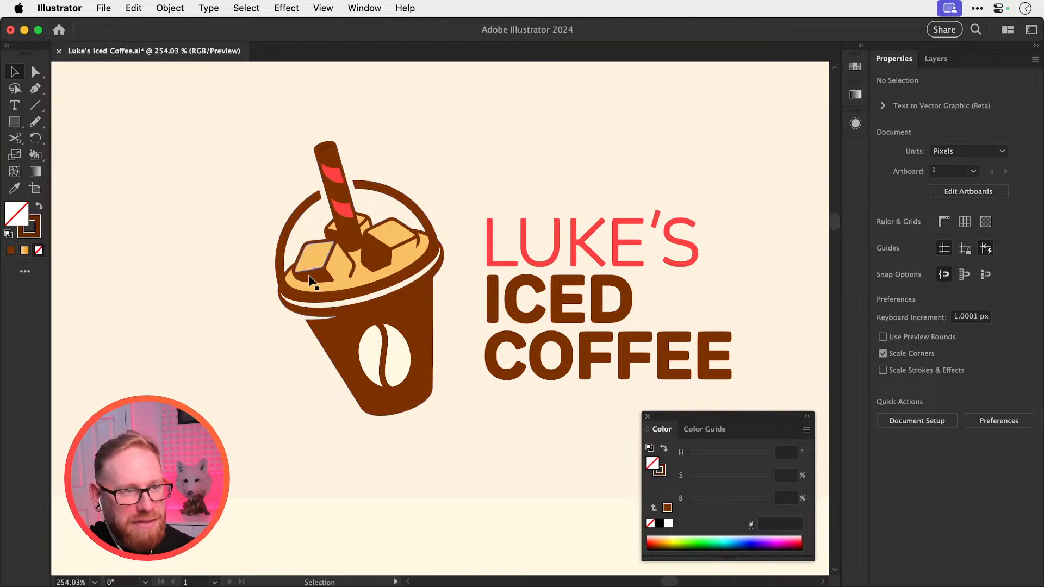
scroll(408, 310, "down", 10)
scroll(409, 310, "down", 5)
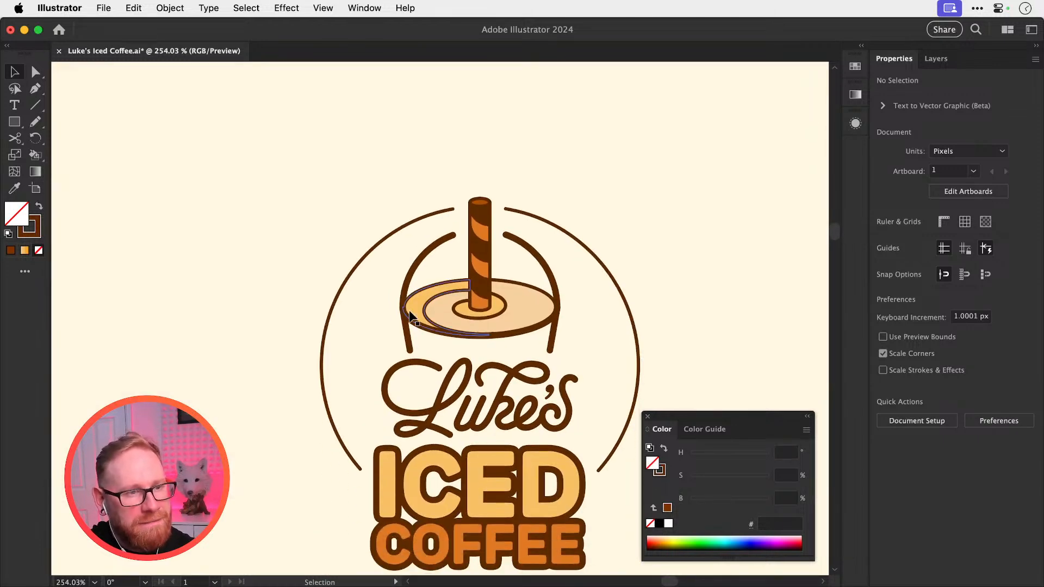
scroll(443, 321, "down", 6)
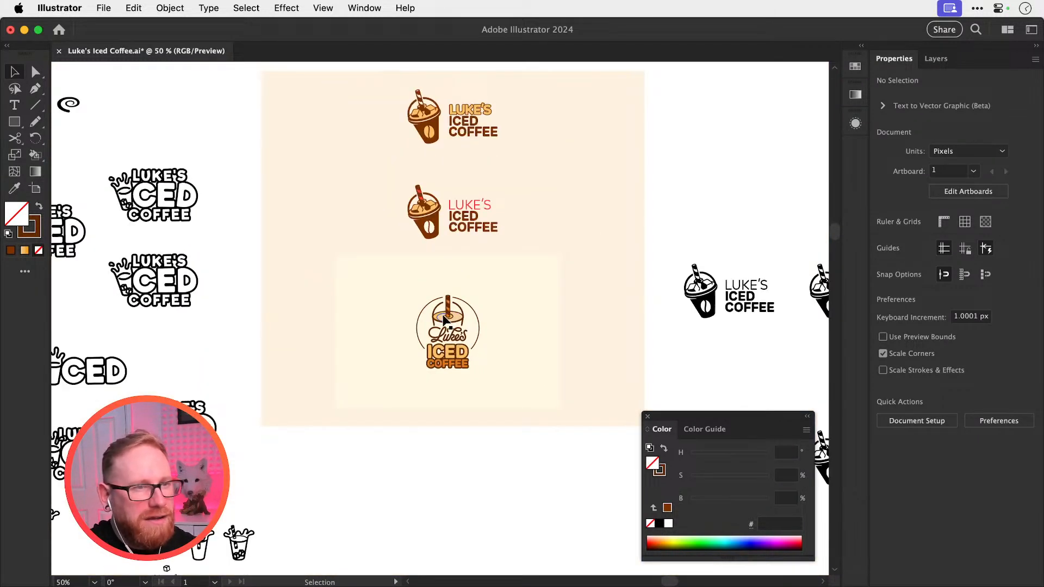
left_click_drag(428, 280, 499, 445)
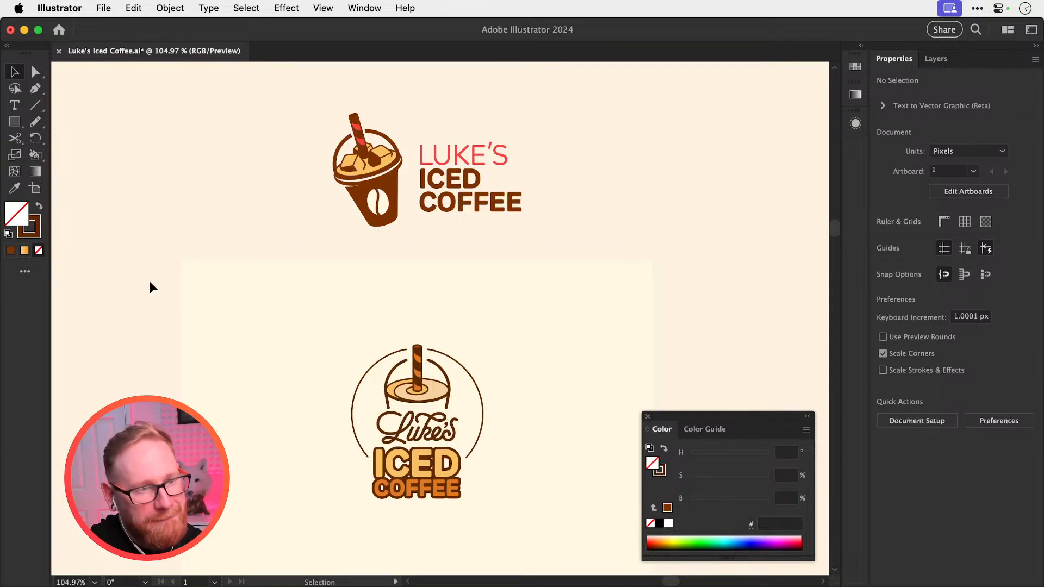
Delete the pasted round logo together with its pale cream background, and save the document
left_click_drag(119, 296, 511, 533)
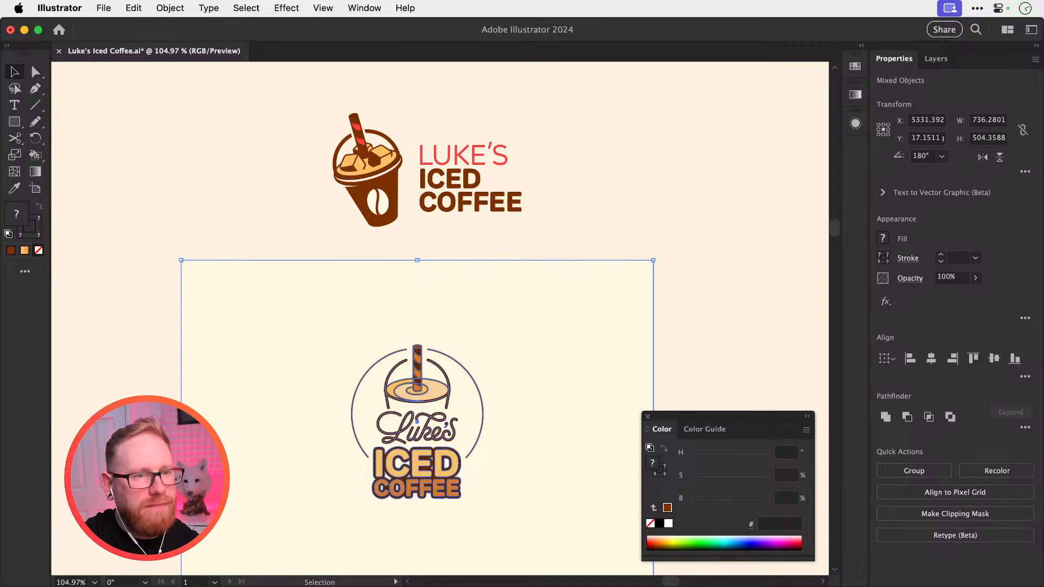
left_click(428, 349)
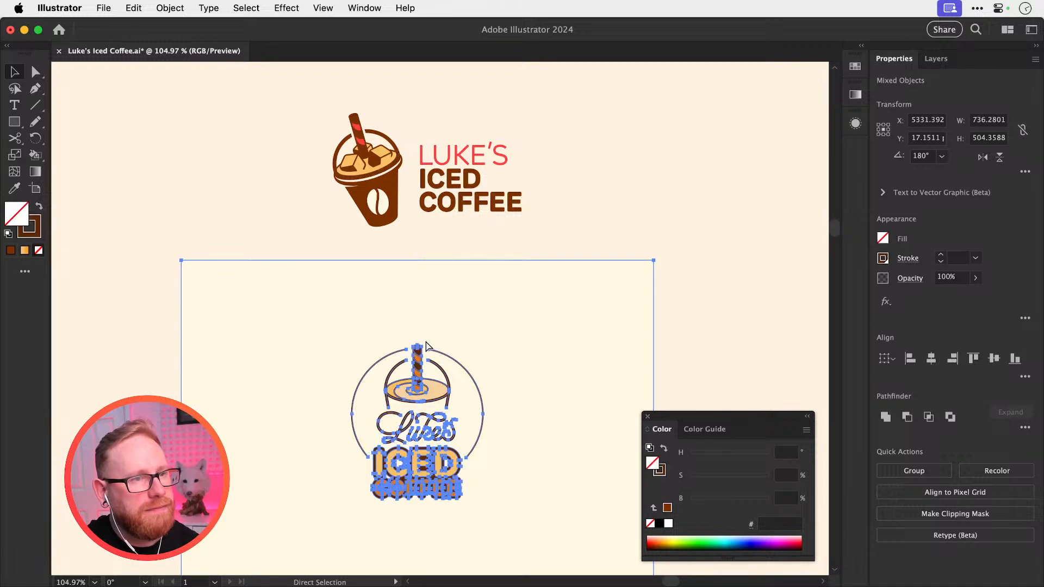
key("Delete")
left_click_drag(445, 362, 448, 475)
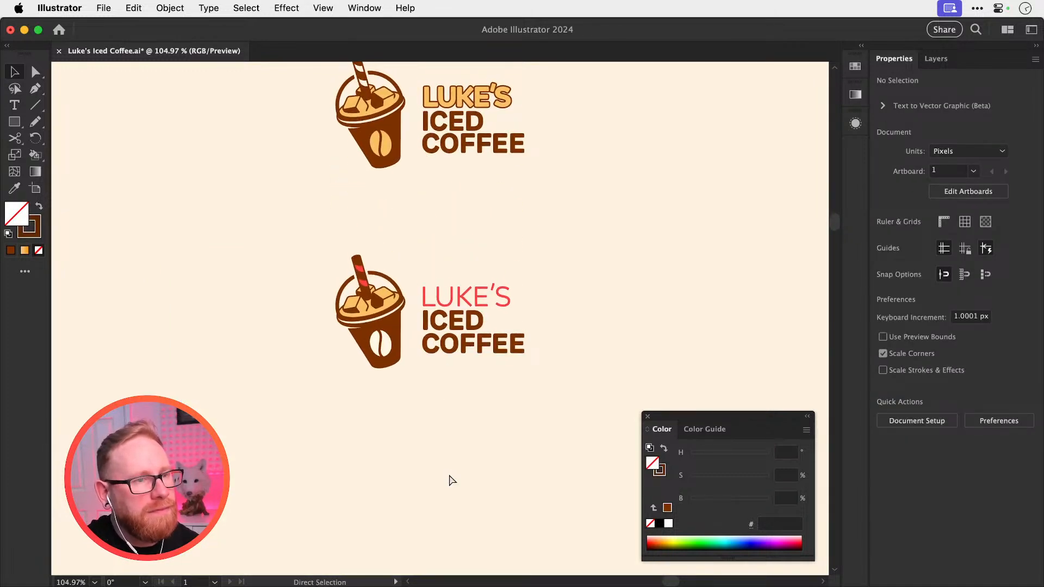
key("cmd+s")
Compare the two coloured cup logos with each other, both at actual size and enlarged
key("z")
scroll(467, 296, "up", 5)
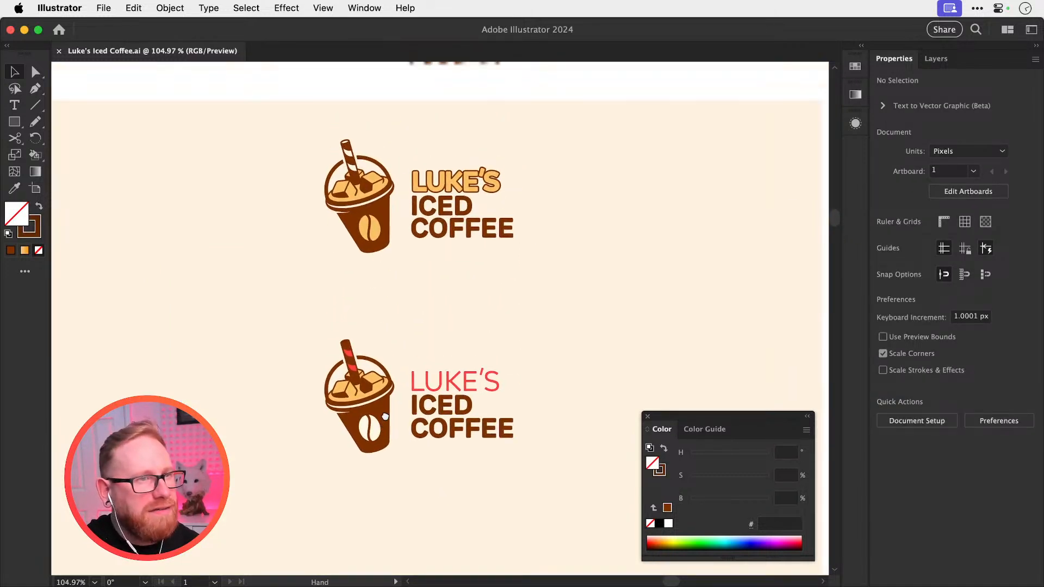
left_click_drag(426, 315, 476, 337)
key("v")
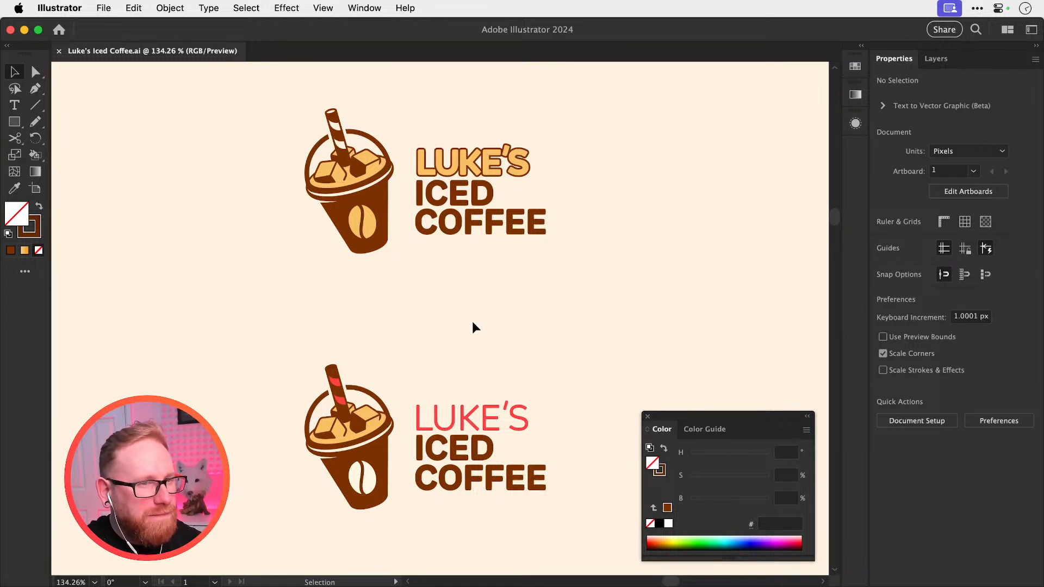
key("z")
left_click_drag(351, 443, 429, 387)
key("space")
key("v")
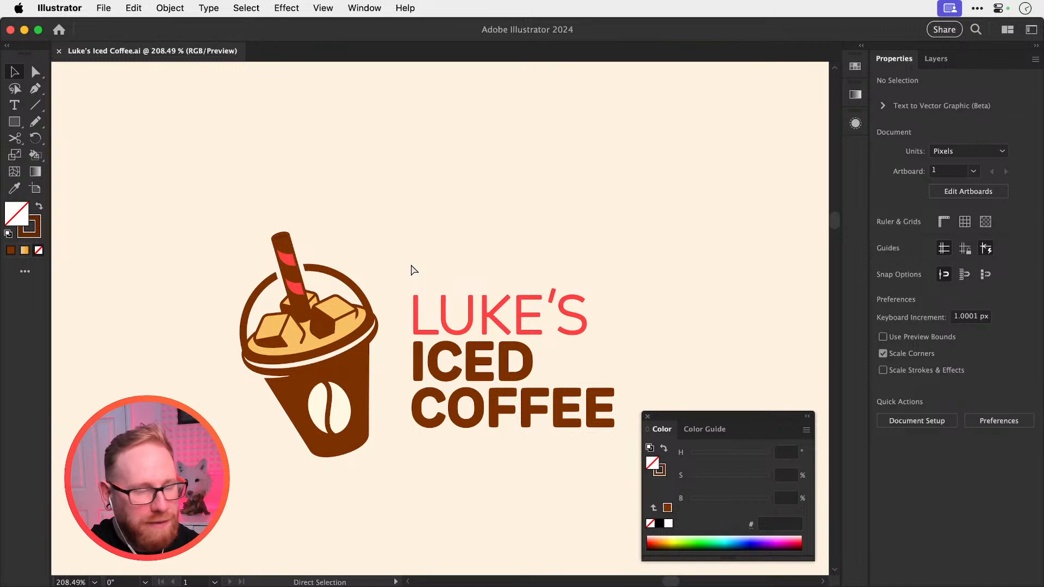
key("super+1")
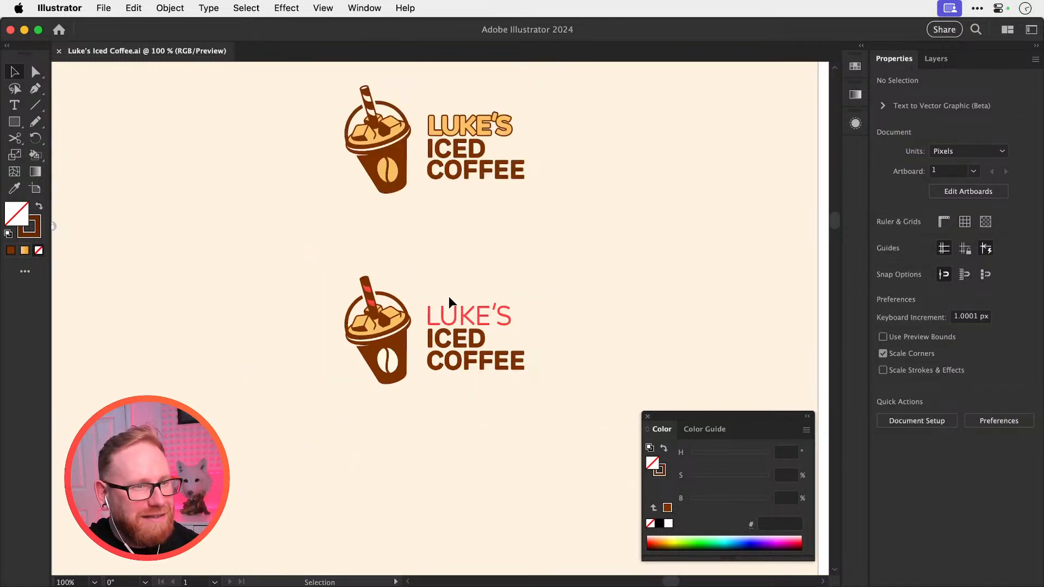
scroll(430, 331, "up", 2)
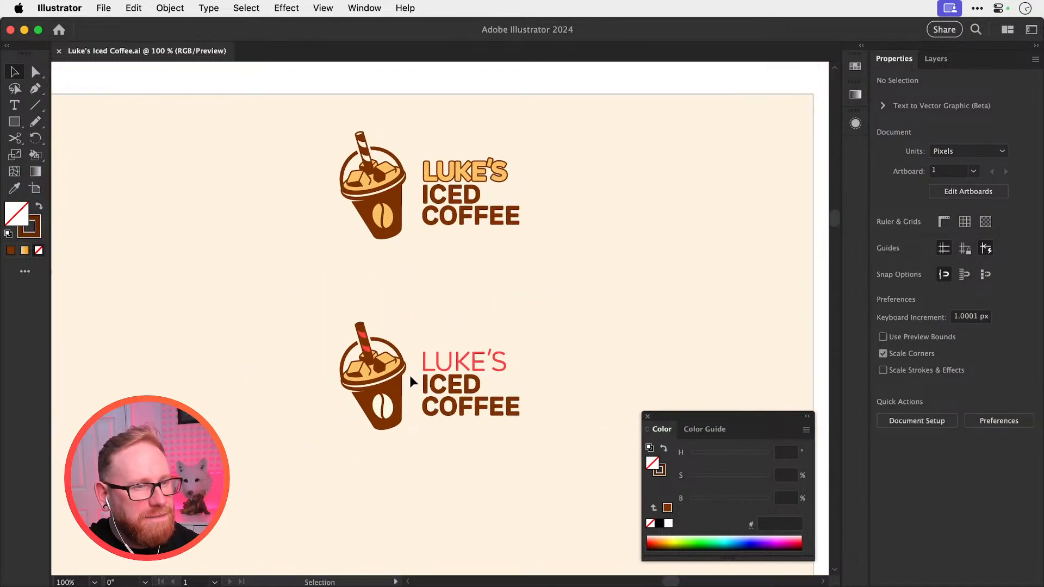
scroll(412, 381, "up", 3)
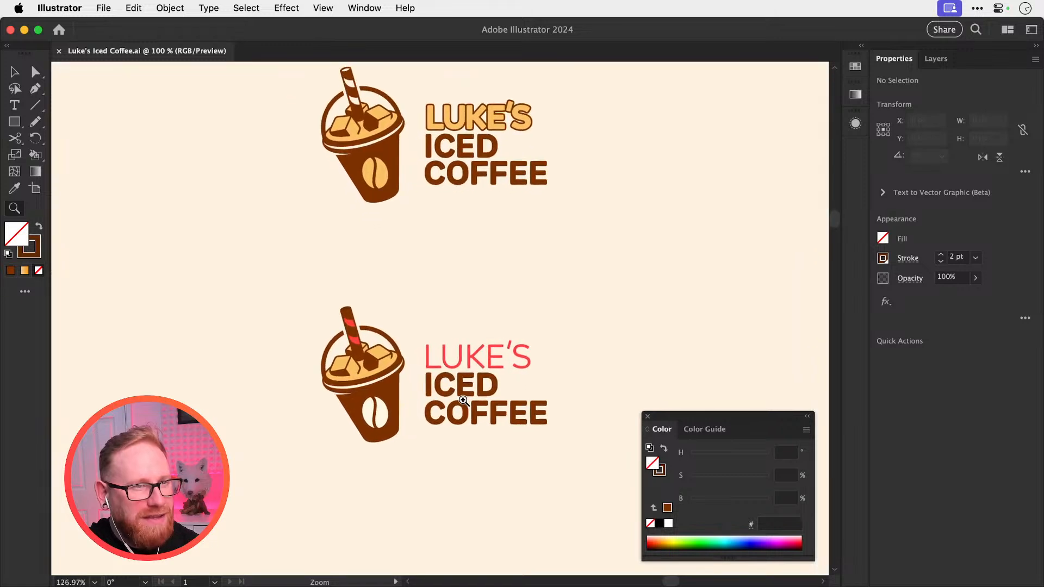
scroll(434, 391, "up", 2)
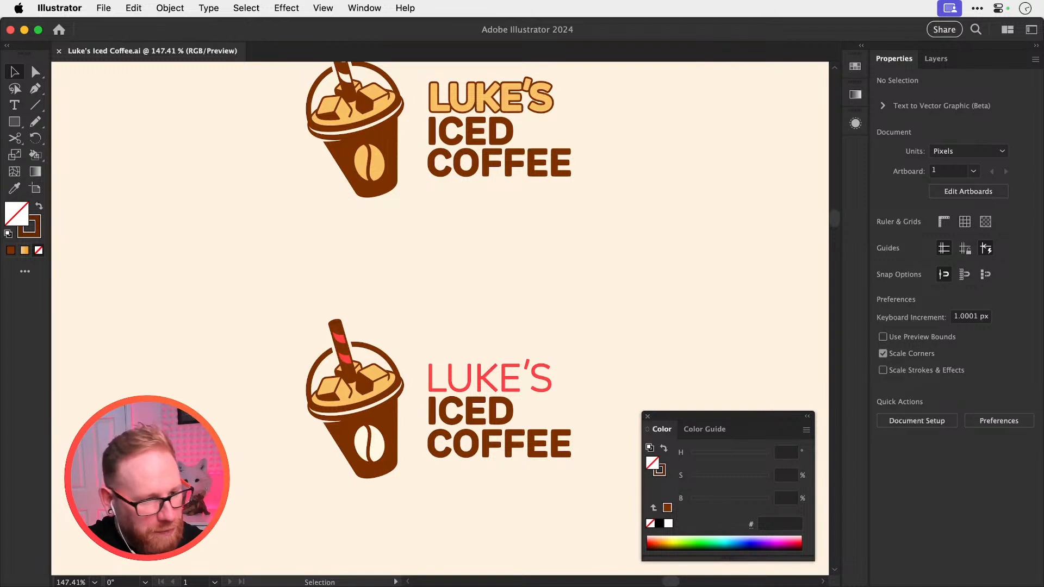
key("super+Tab")
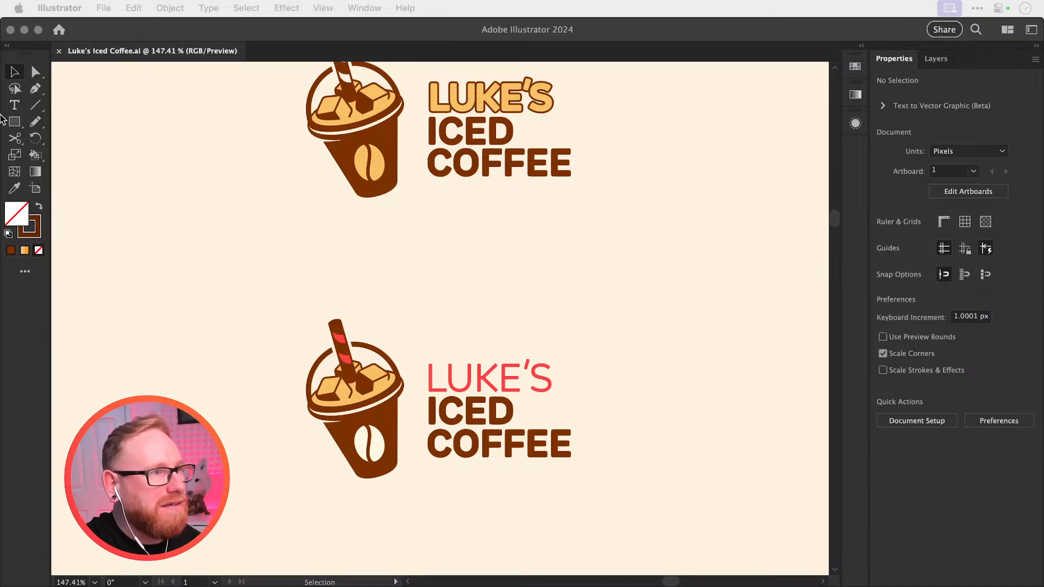
key("F6")
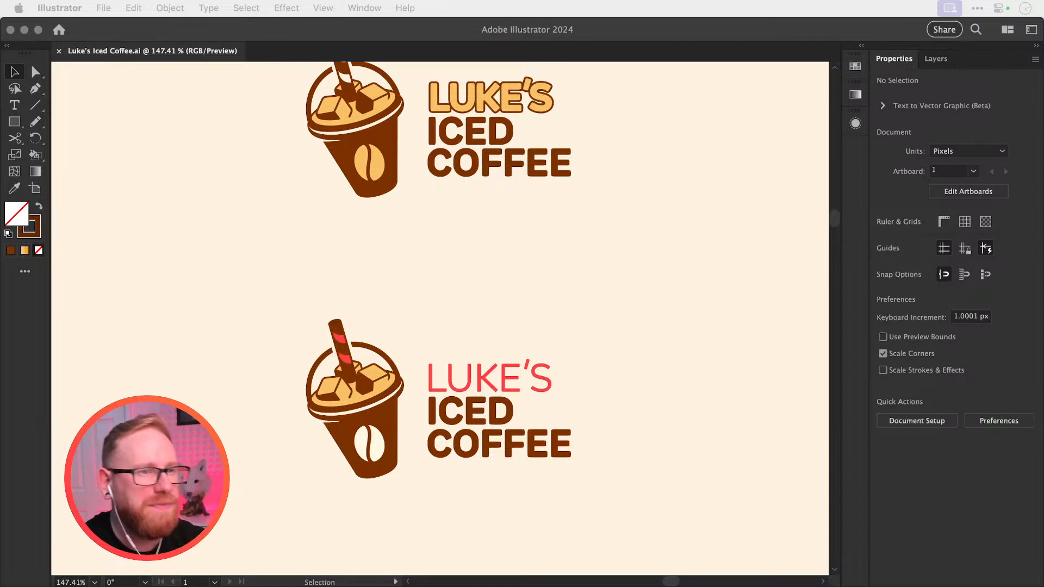
Inspect the lower logo's red LUKE'S text and its type settings, and clear the selection
left_click(507, 359)
key("z")
left_click_drag(489, 387, 645, 462)
key("v")
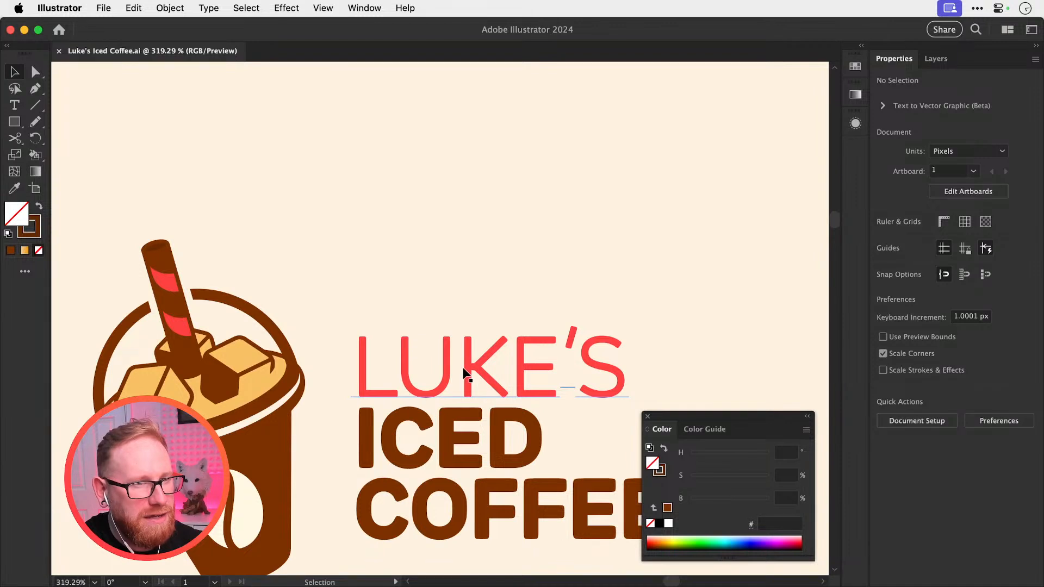
left_click(492, 376)
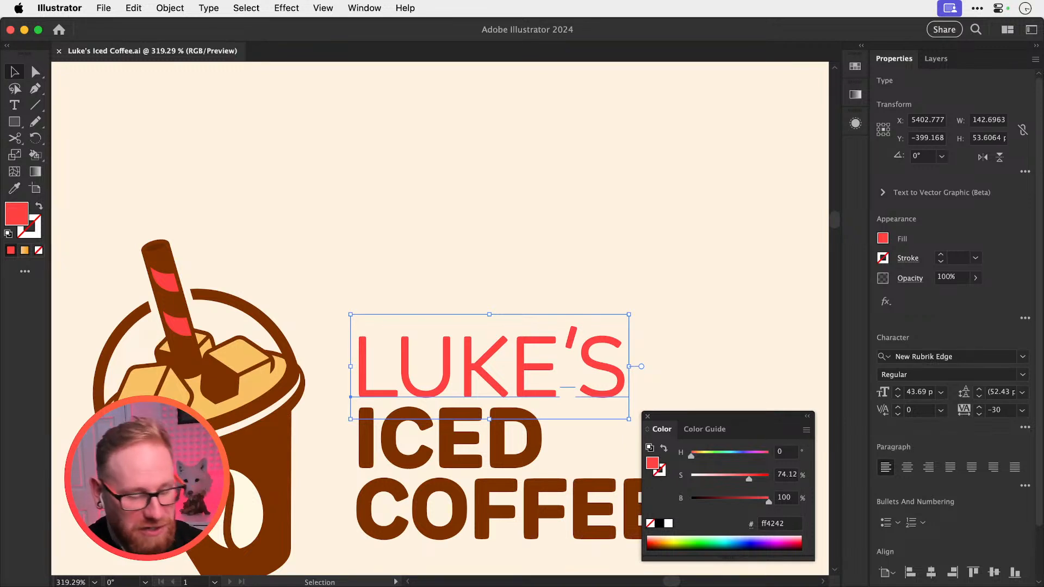
key("super+minus")
key("super+minus")
key("super+minus")
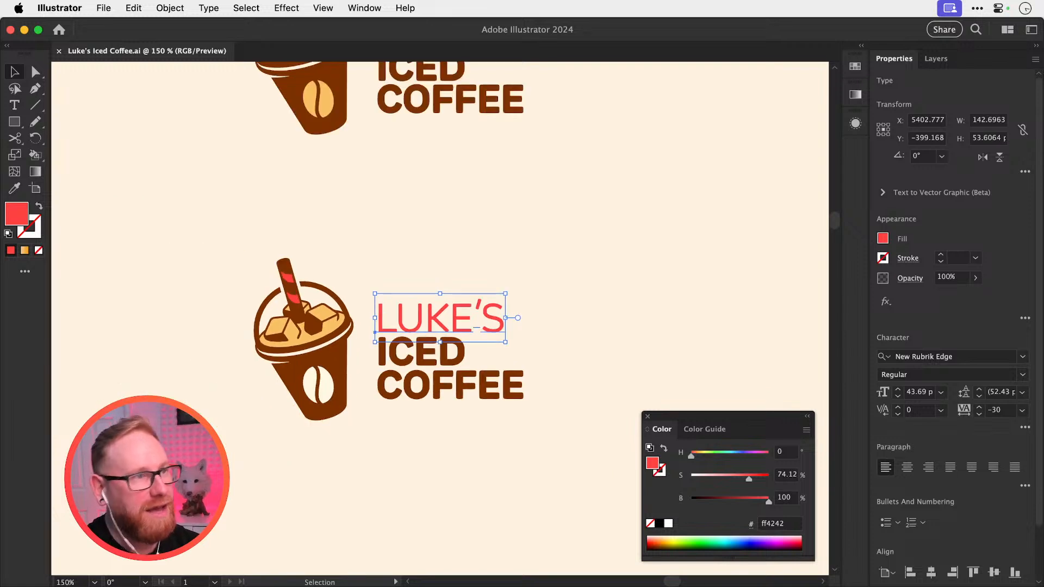
key("super+shift+a")
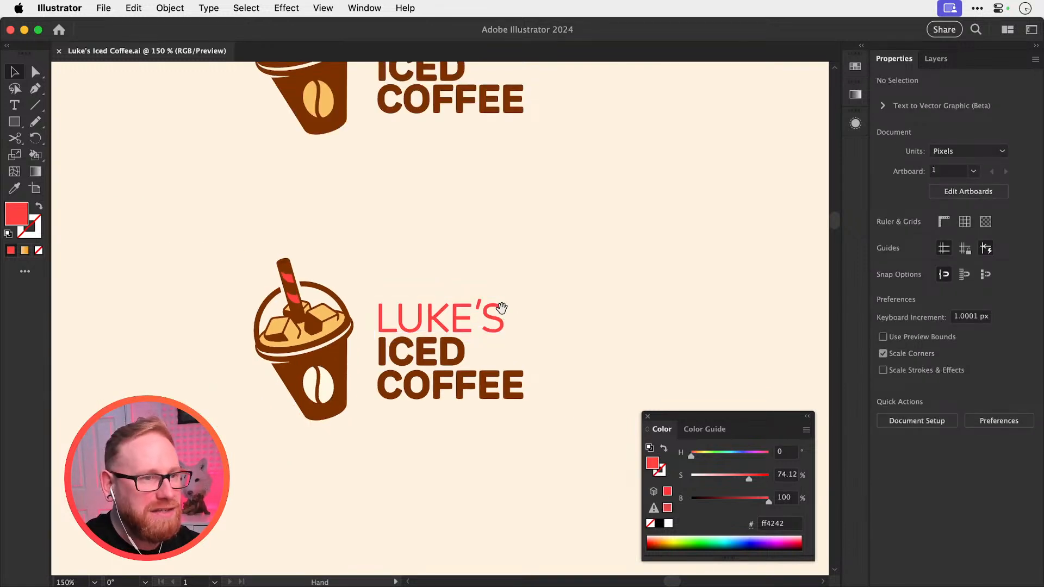
left_click_drag(501, 308, 546, 286)
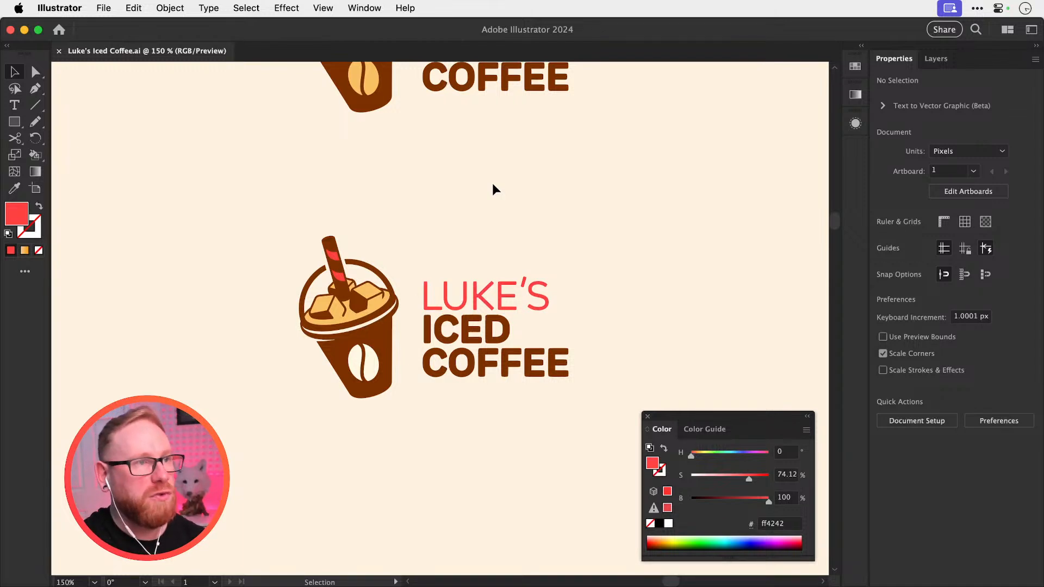
left_click(284, 7)
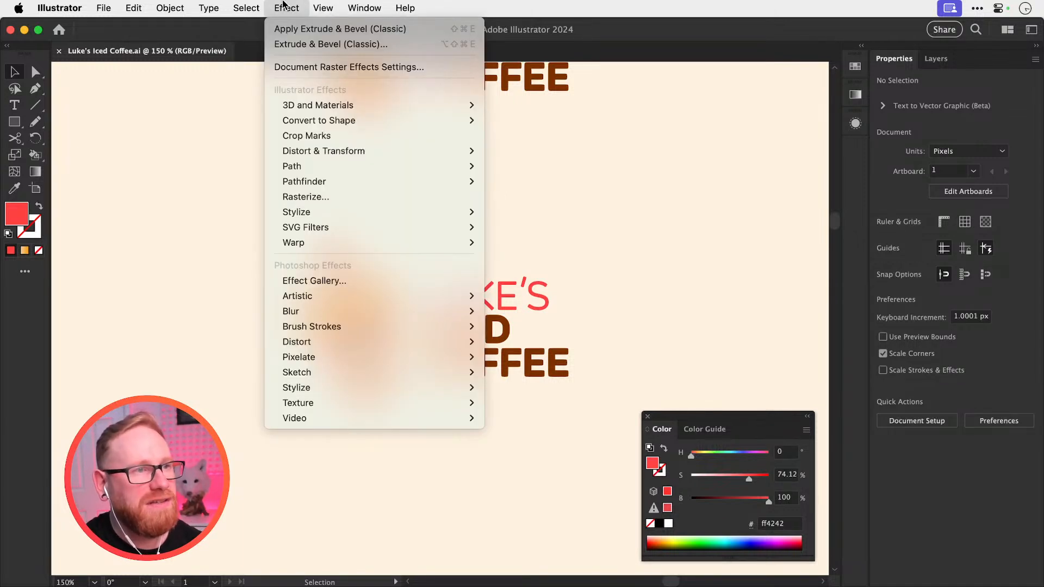
left_click(284, 6)
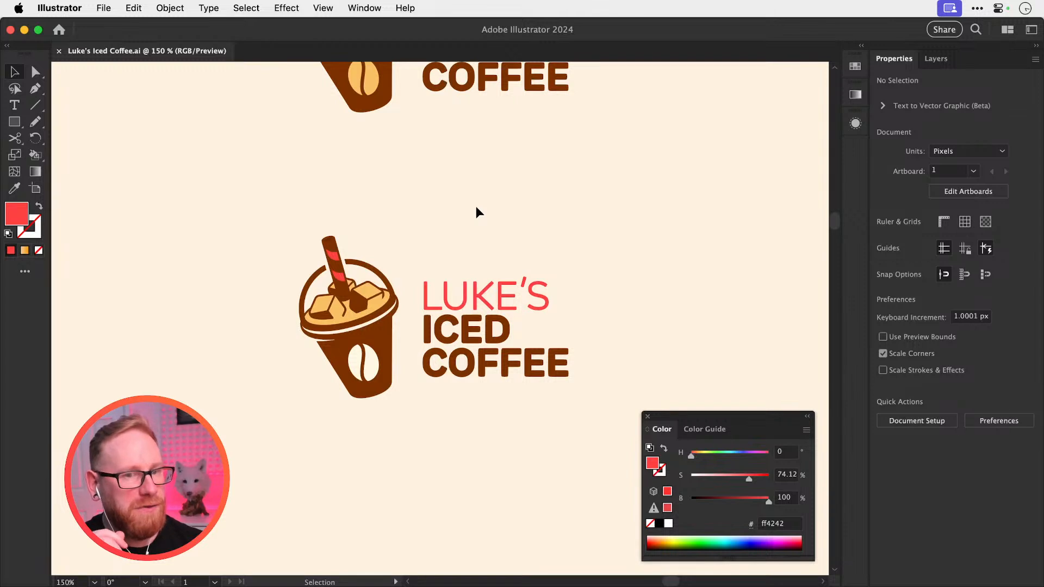